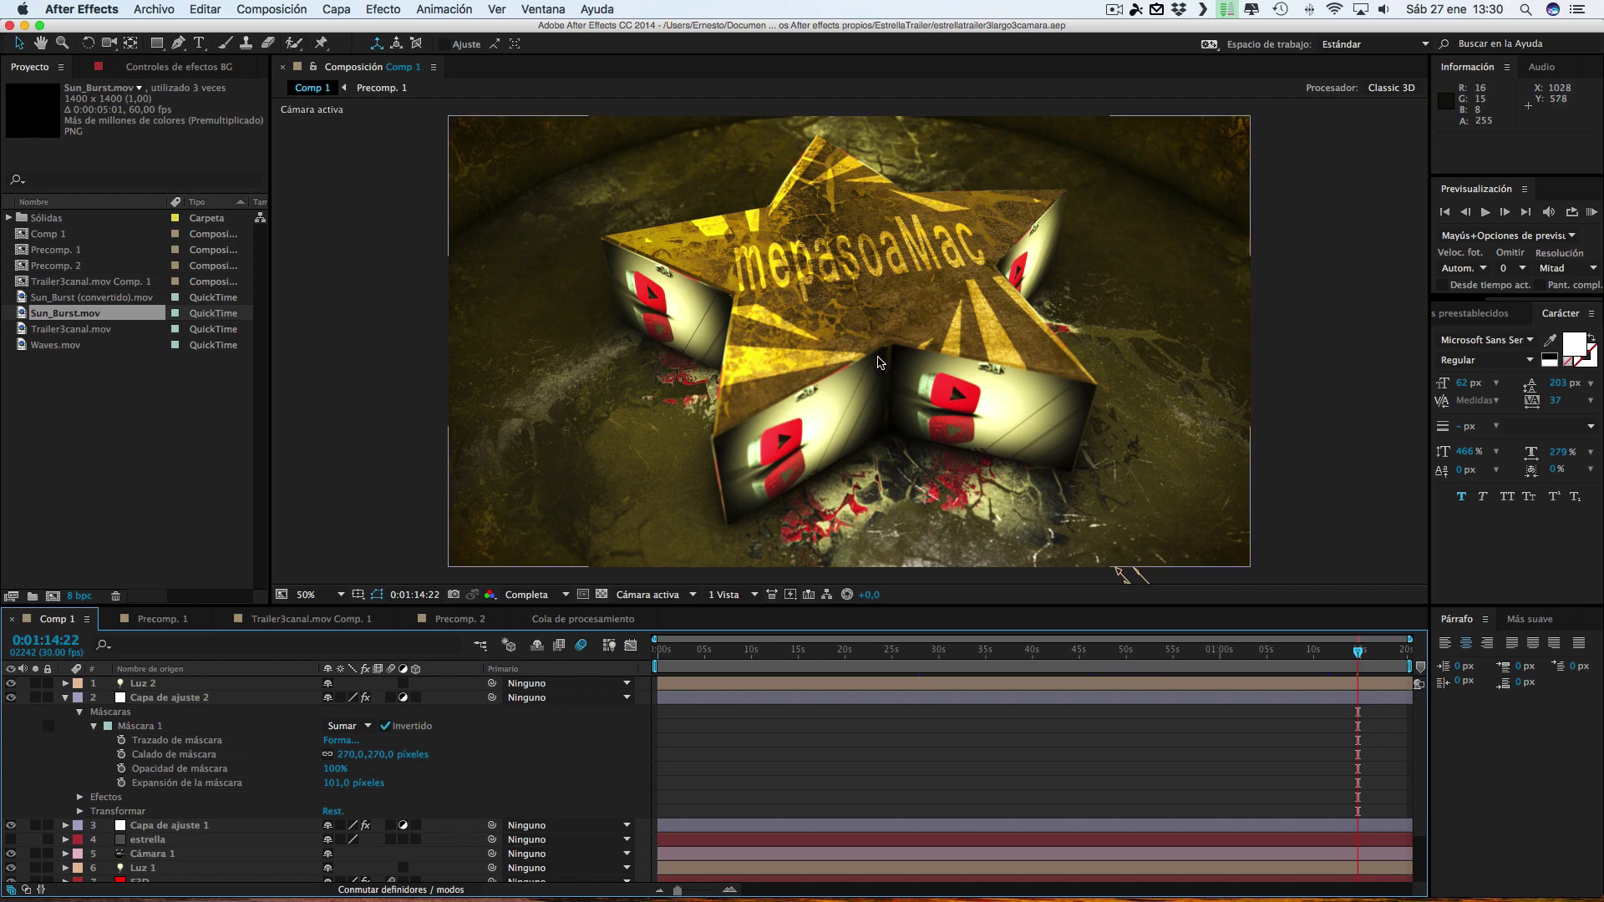
Watch the fullscreen gold star trailer from 00:00 to 00:30, then switch to the other trailer's space
key(ctrl+Up)
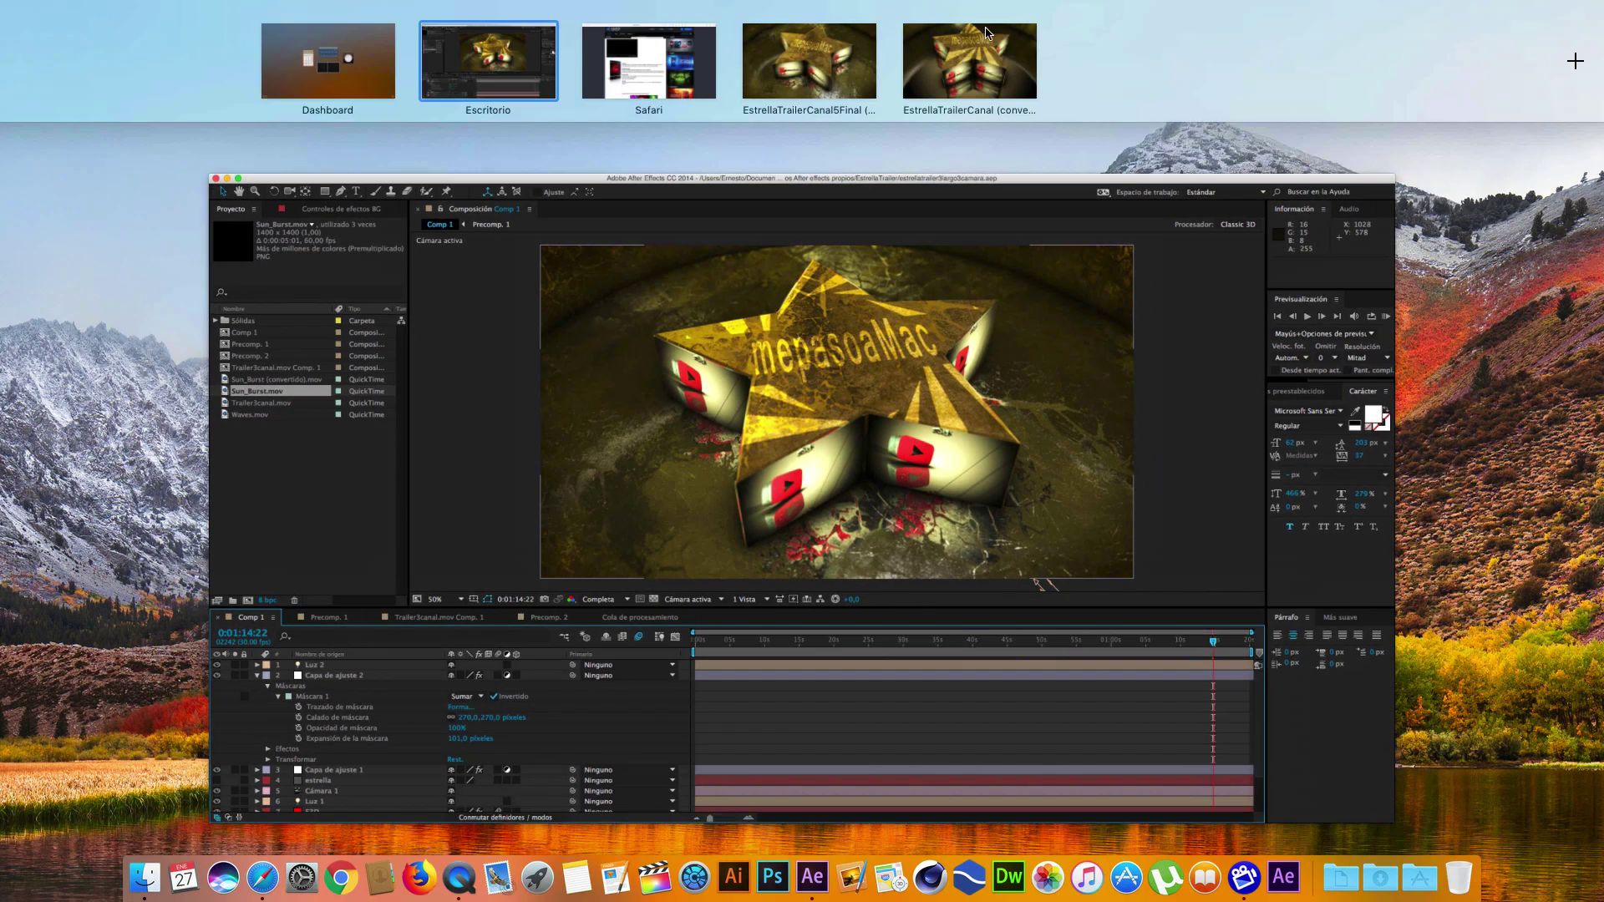
click(989, 52)
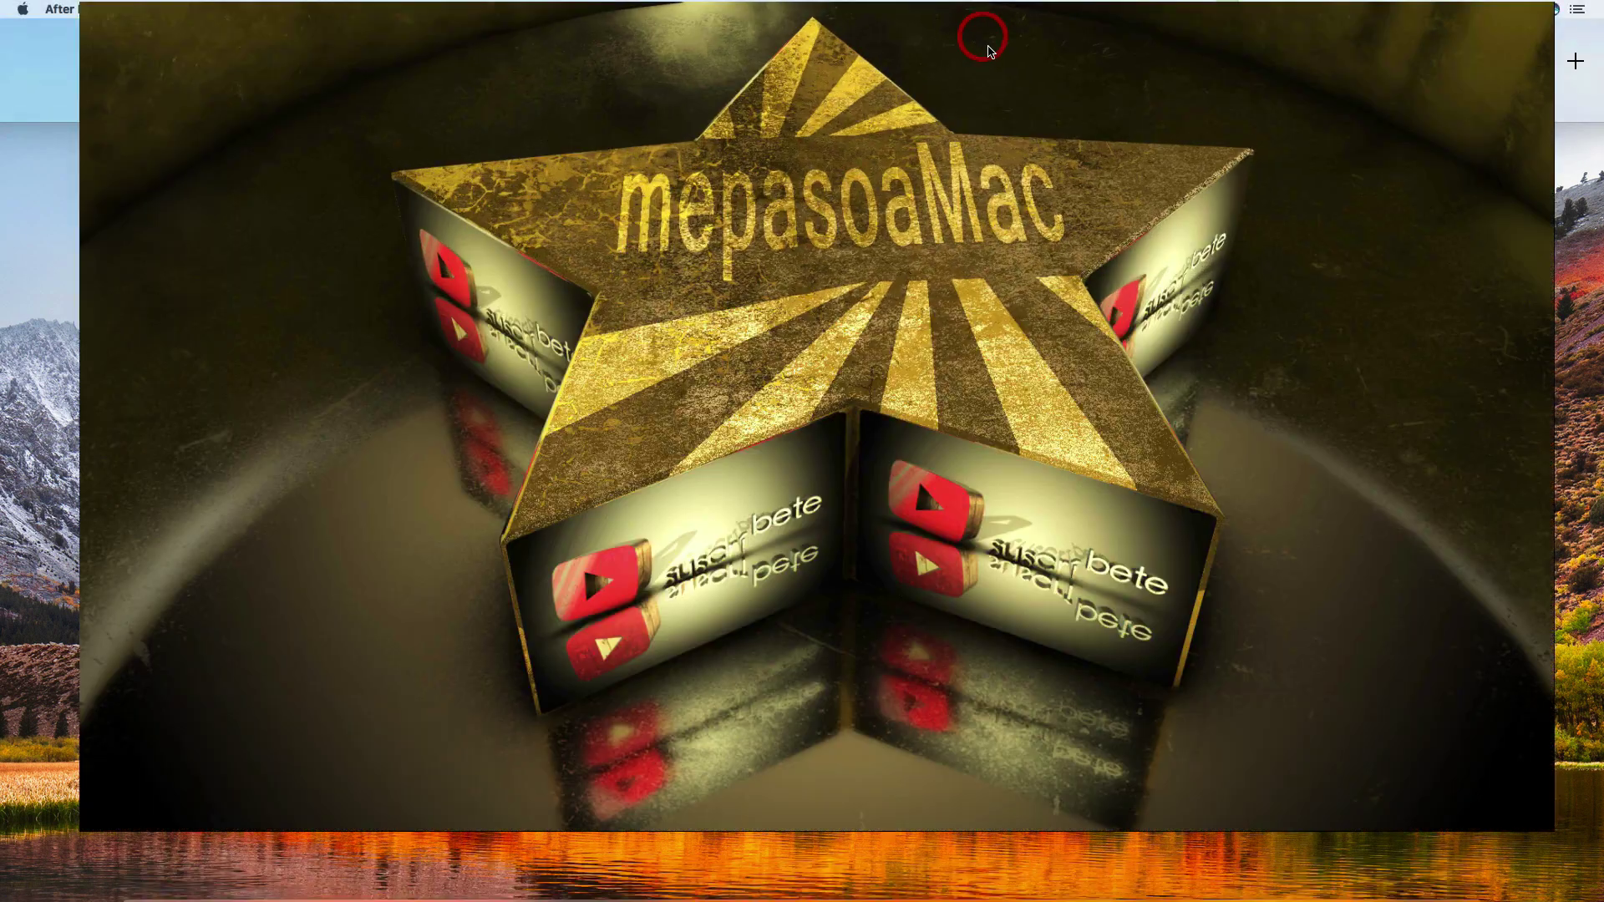
drag(713, 752, 653, 751)
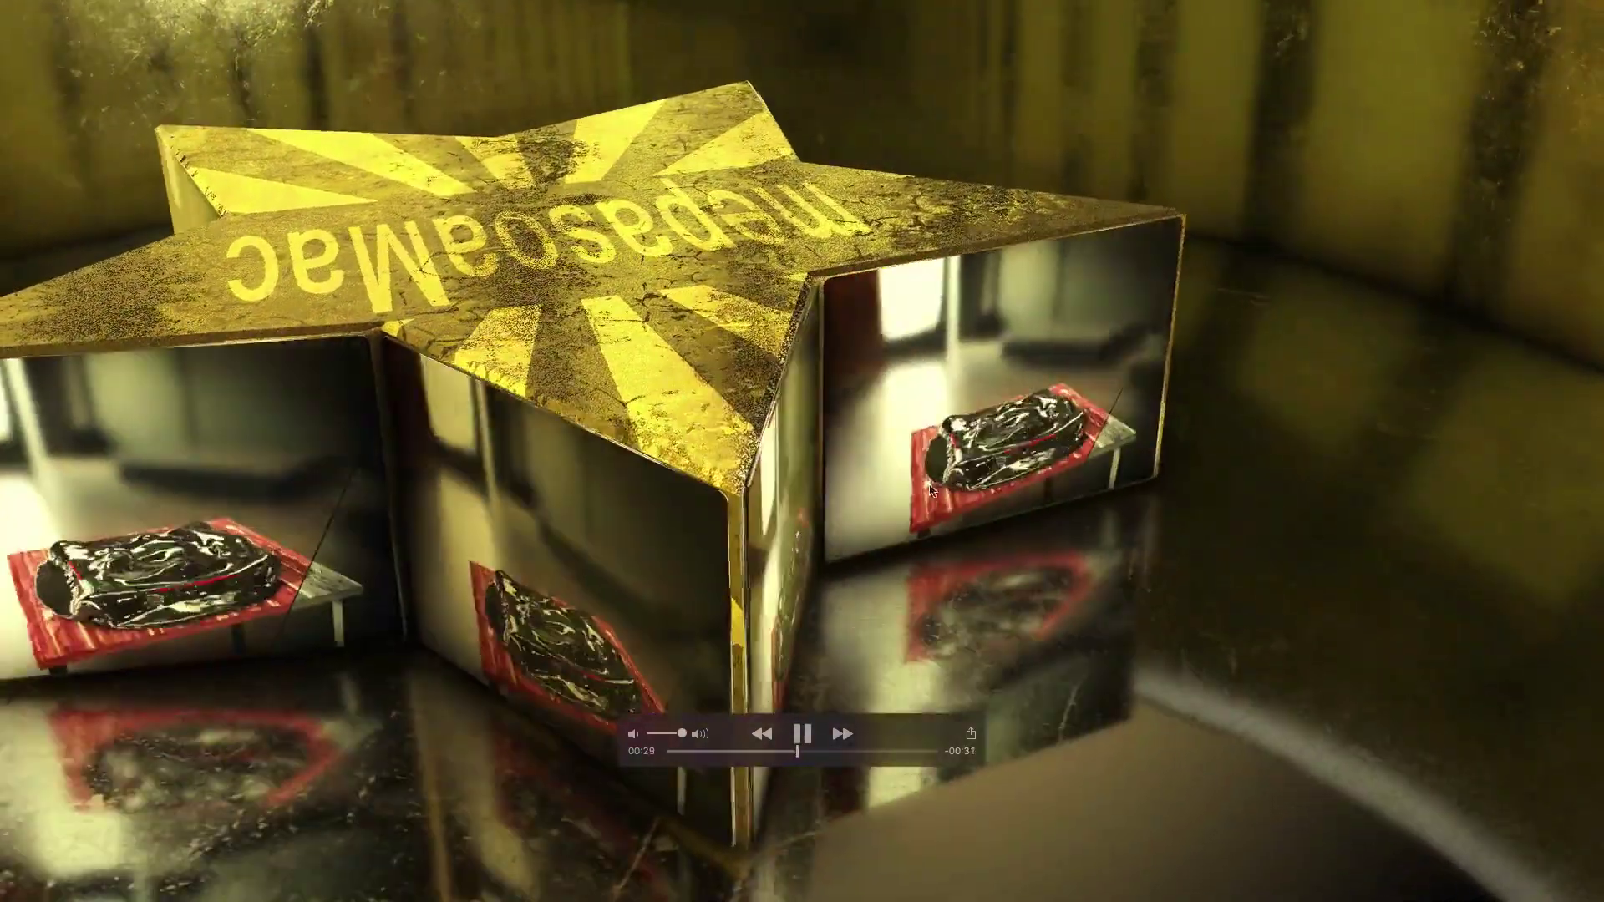
key(space)
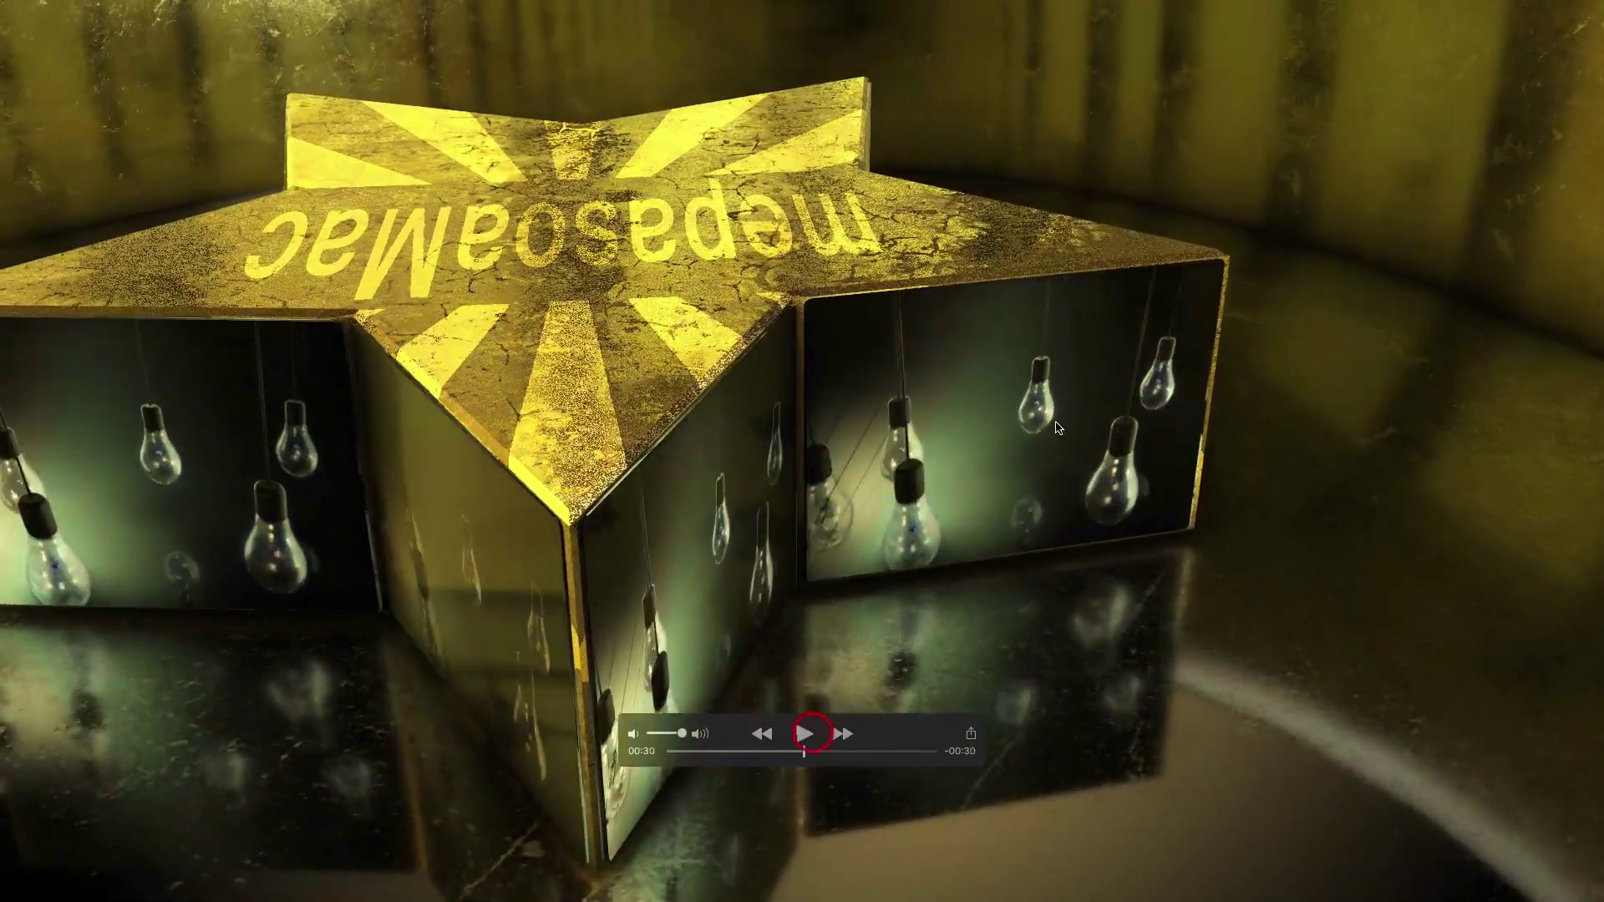
key(ctrl+Up)
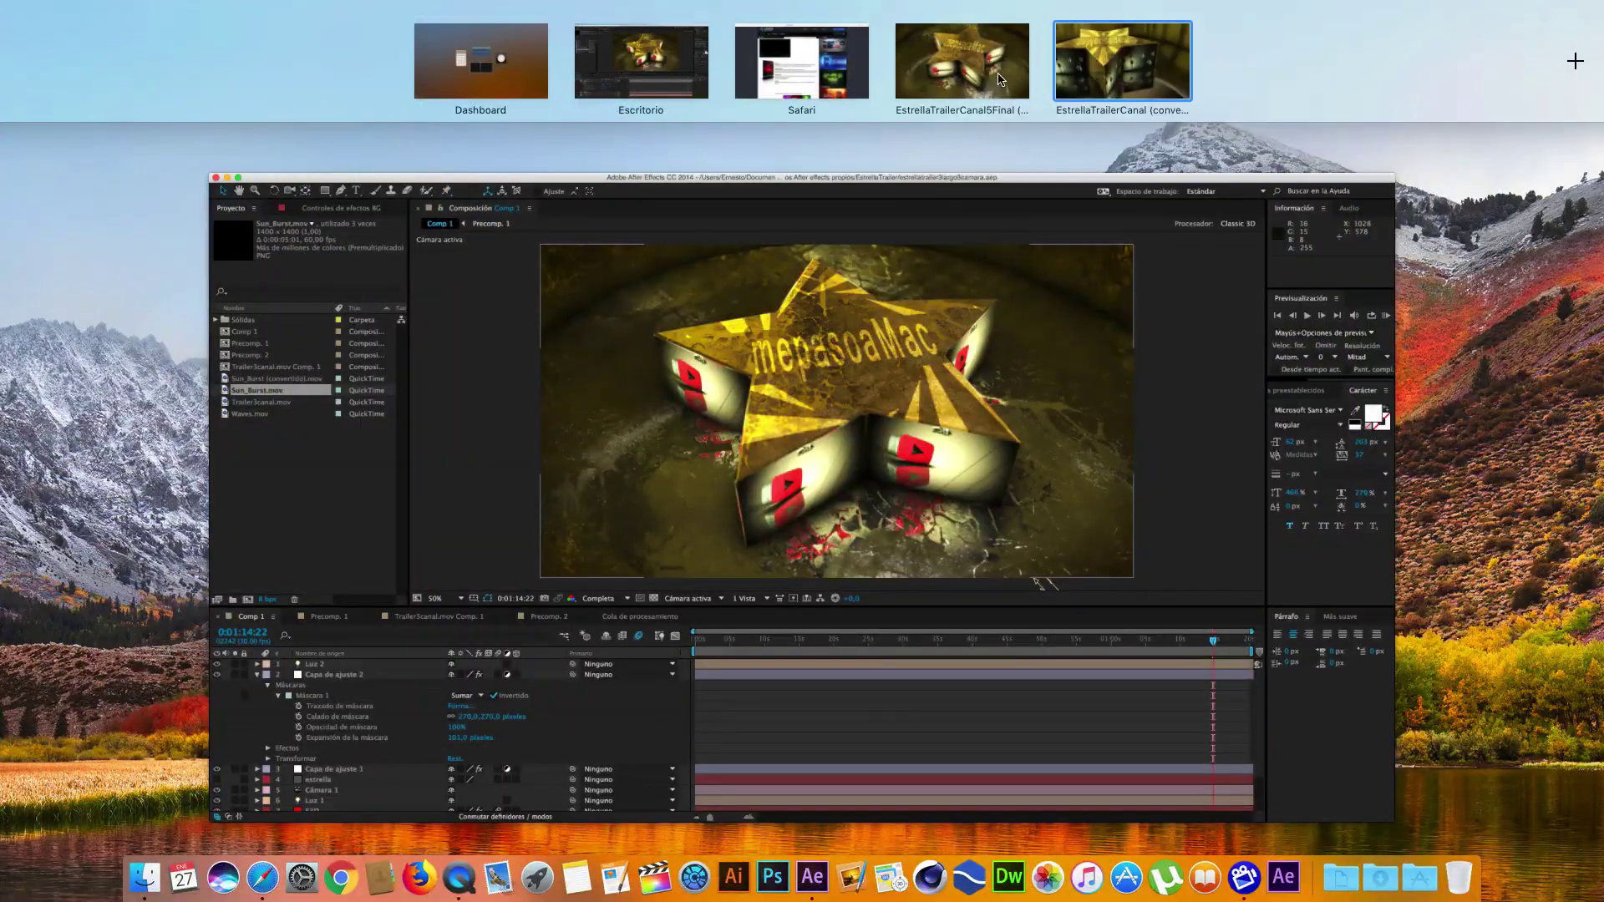
click(1000, 80)
Watch the second star trailer from its start, then return to the Escritorio desktop with After Effects
drag(932, 752, 577, 759)
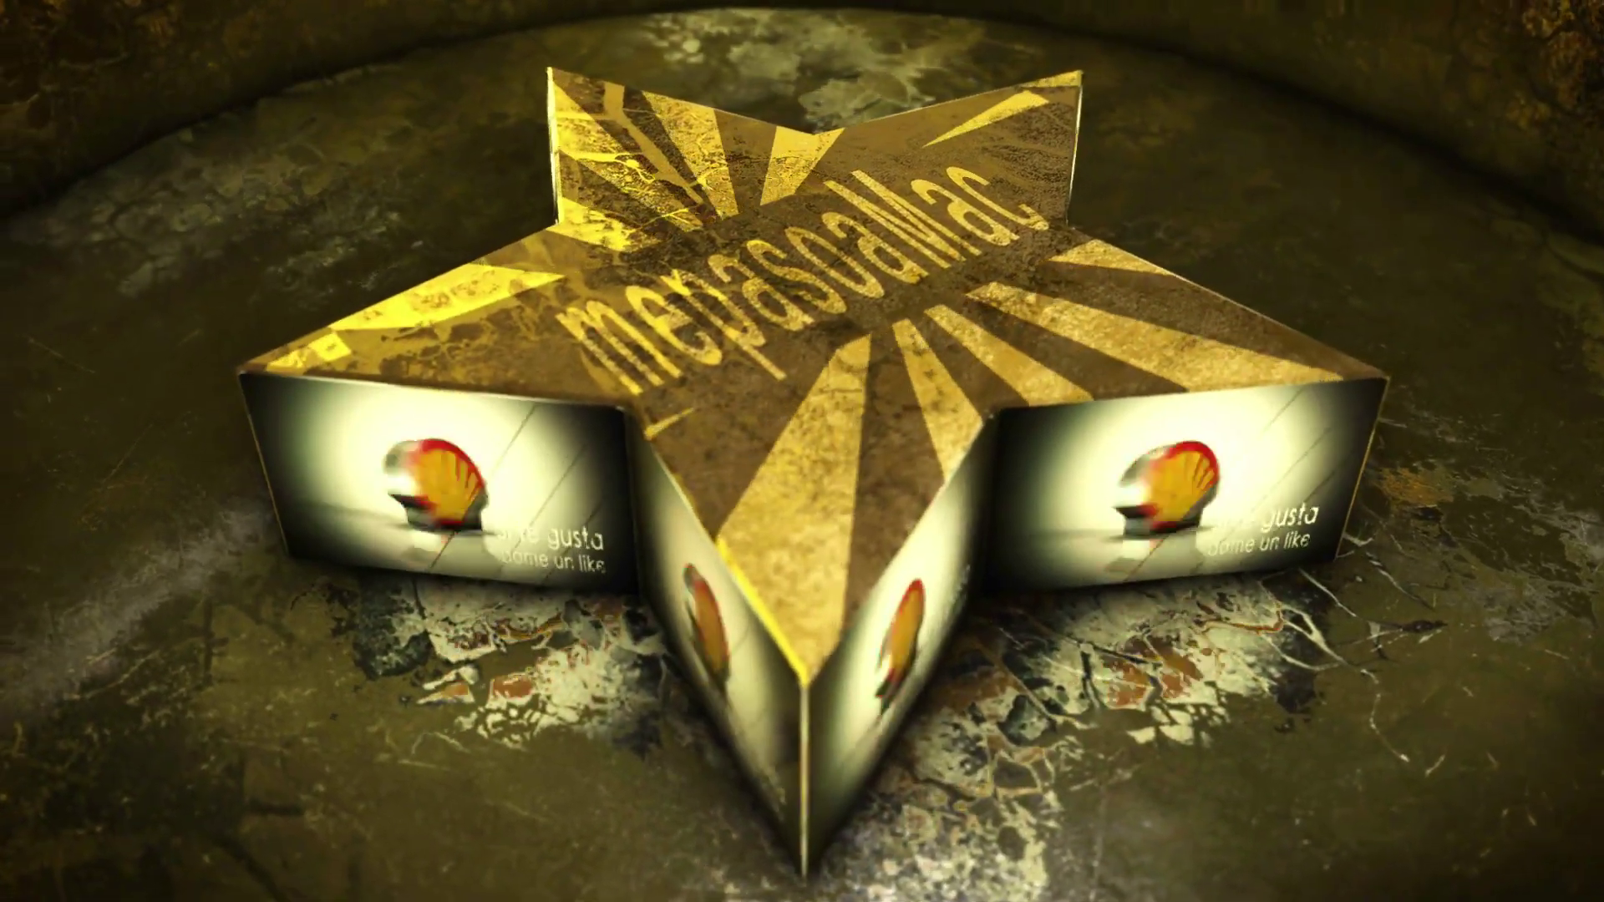
key(ctrl+Up)
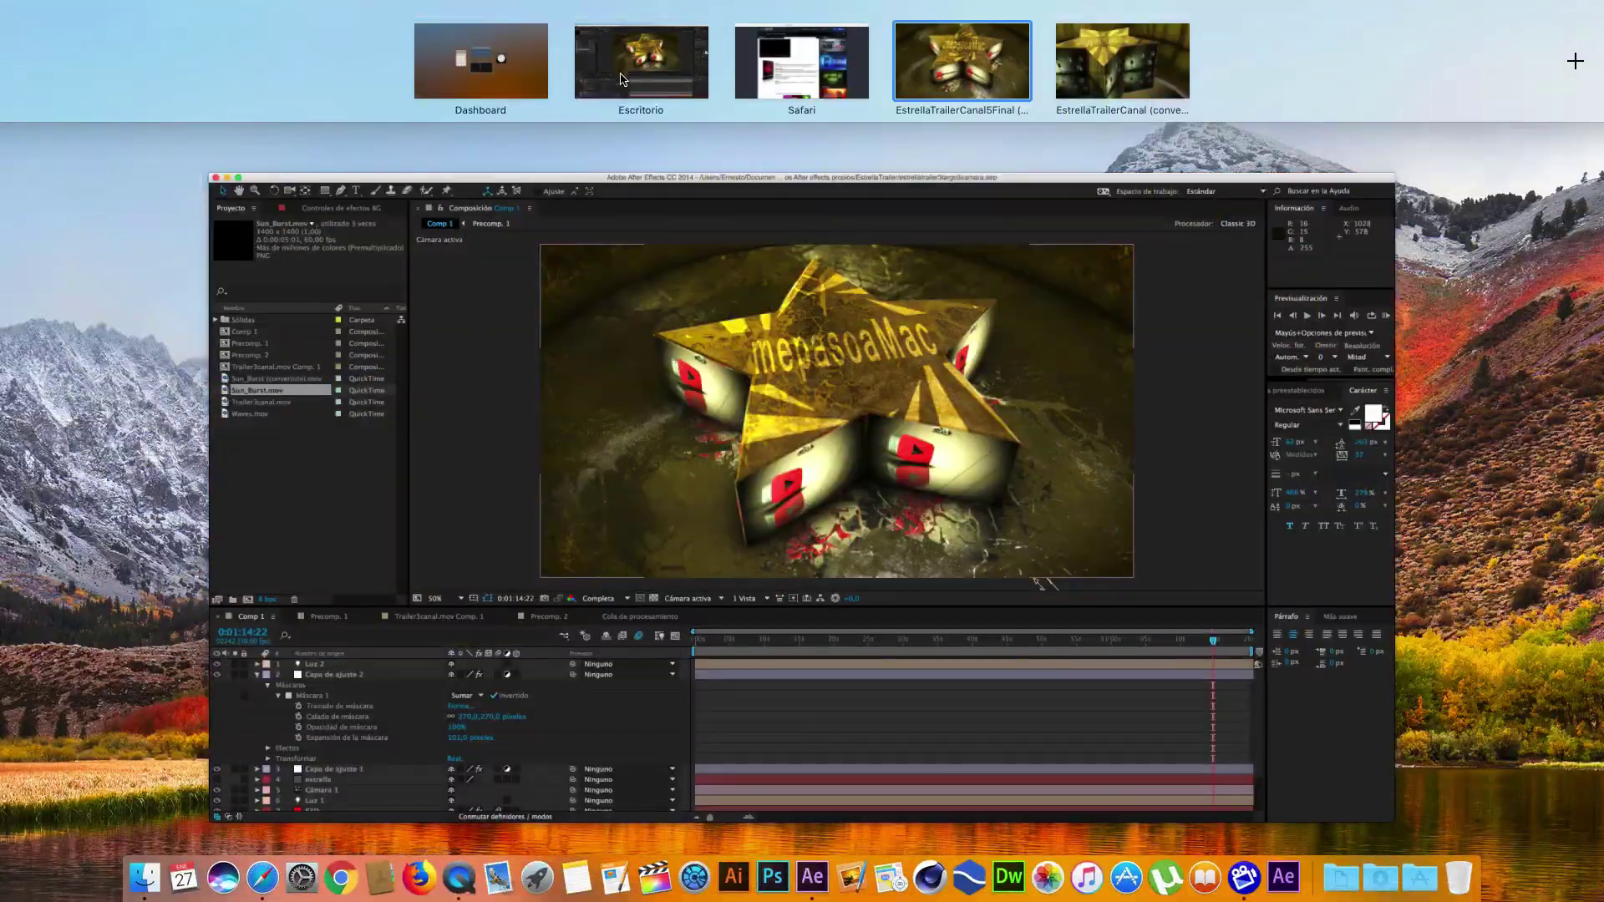
click(620, 77)
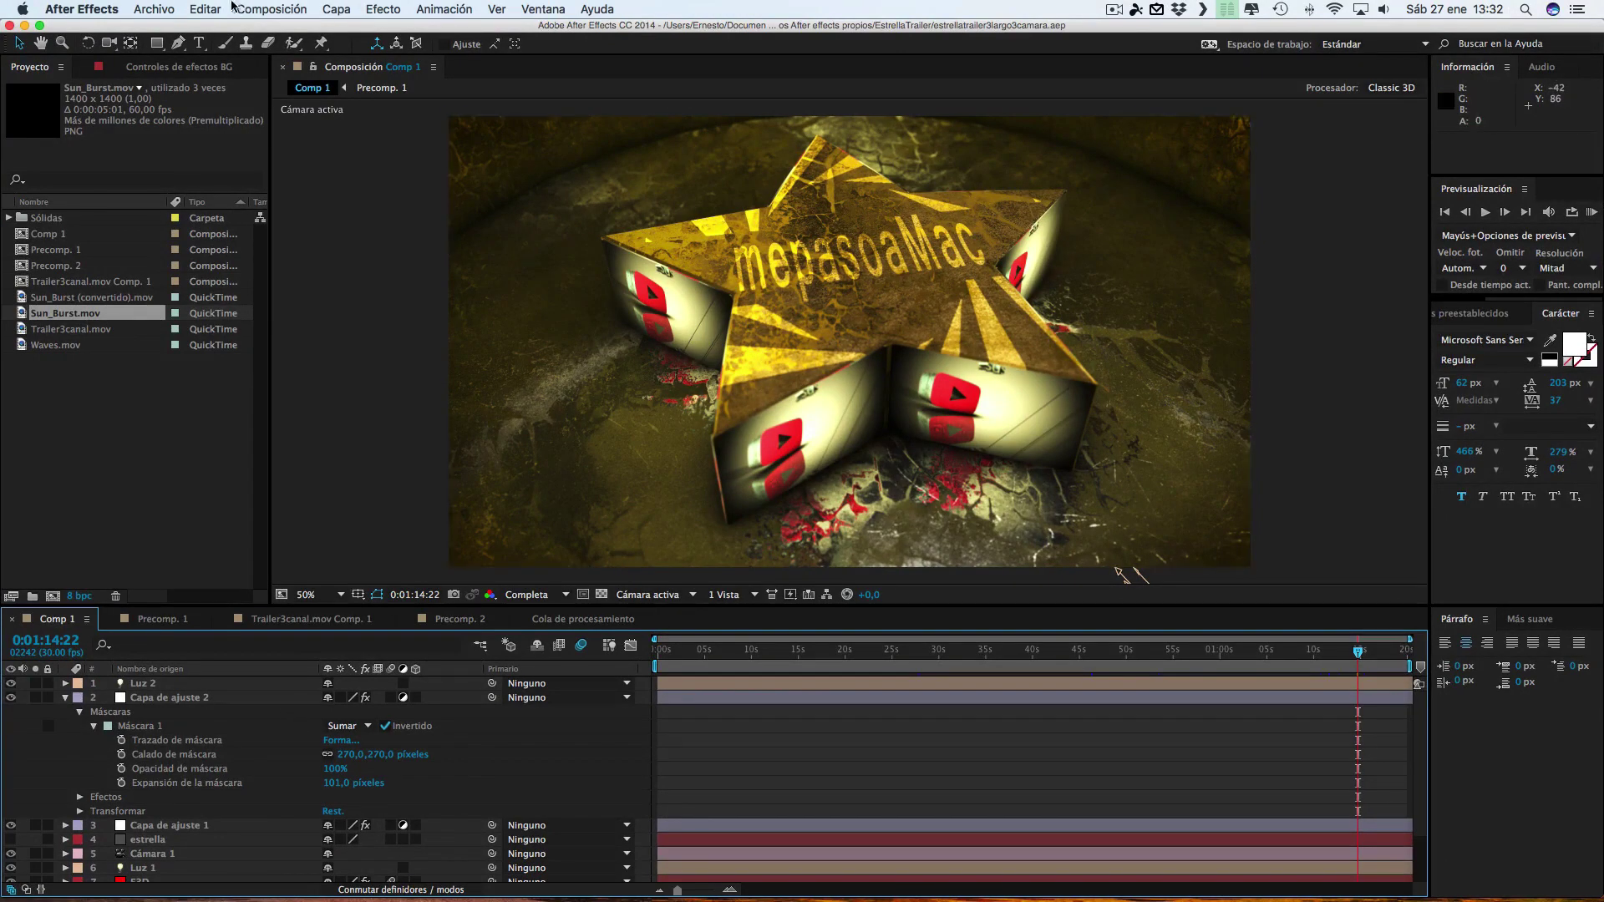
Start a new empty After Effects project
click(166, 10)
mouse_move(174, 32)
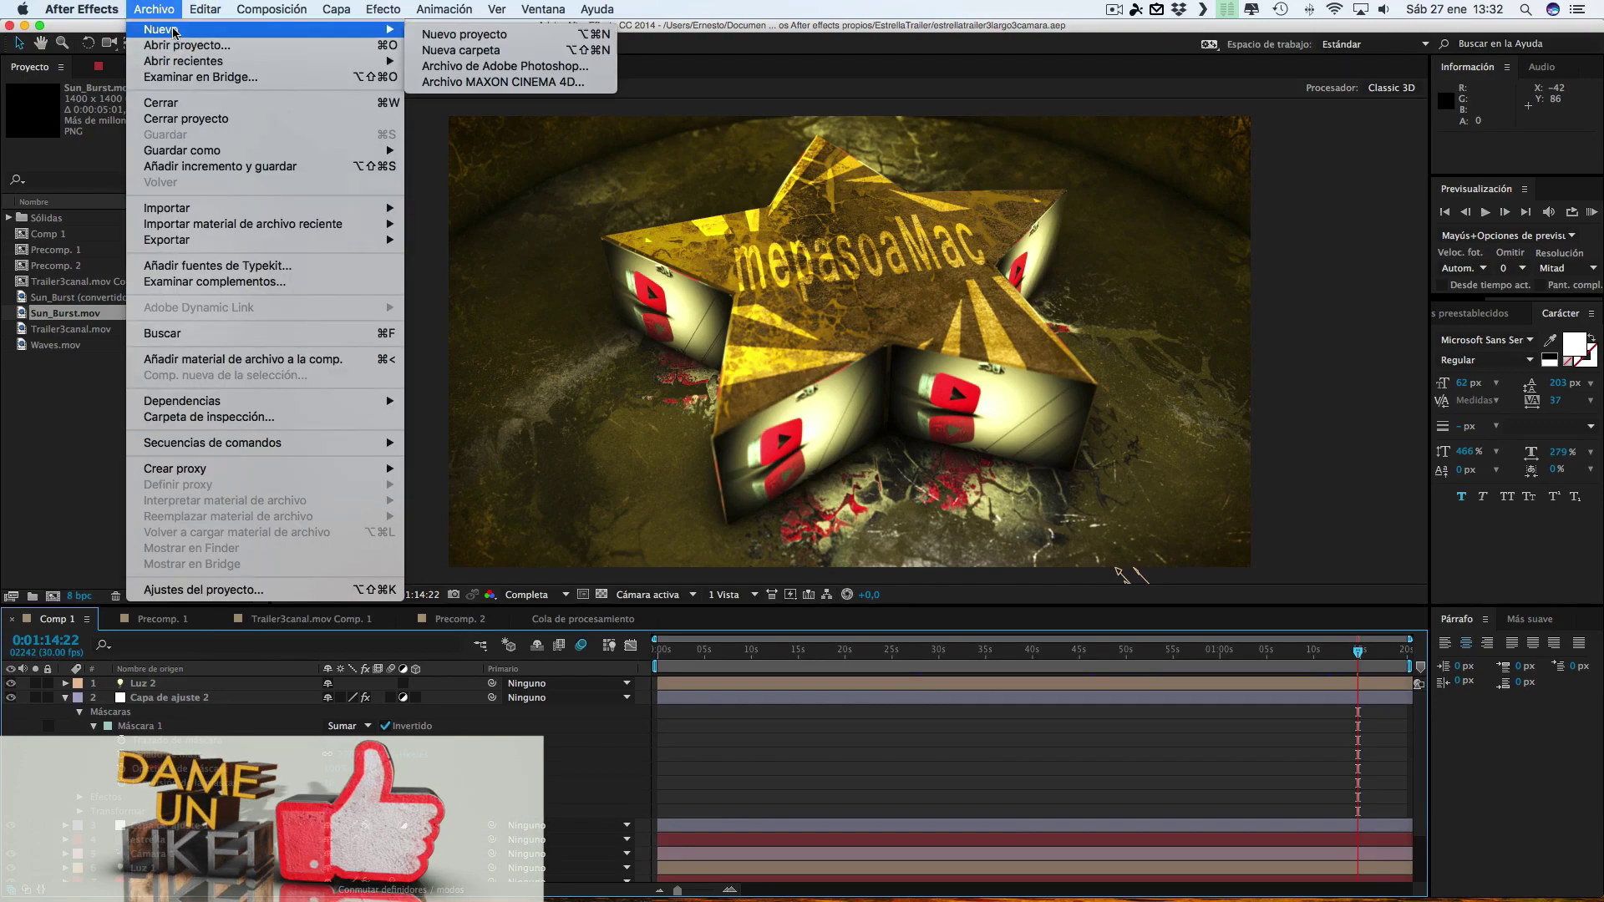
click(483, 33)
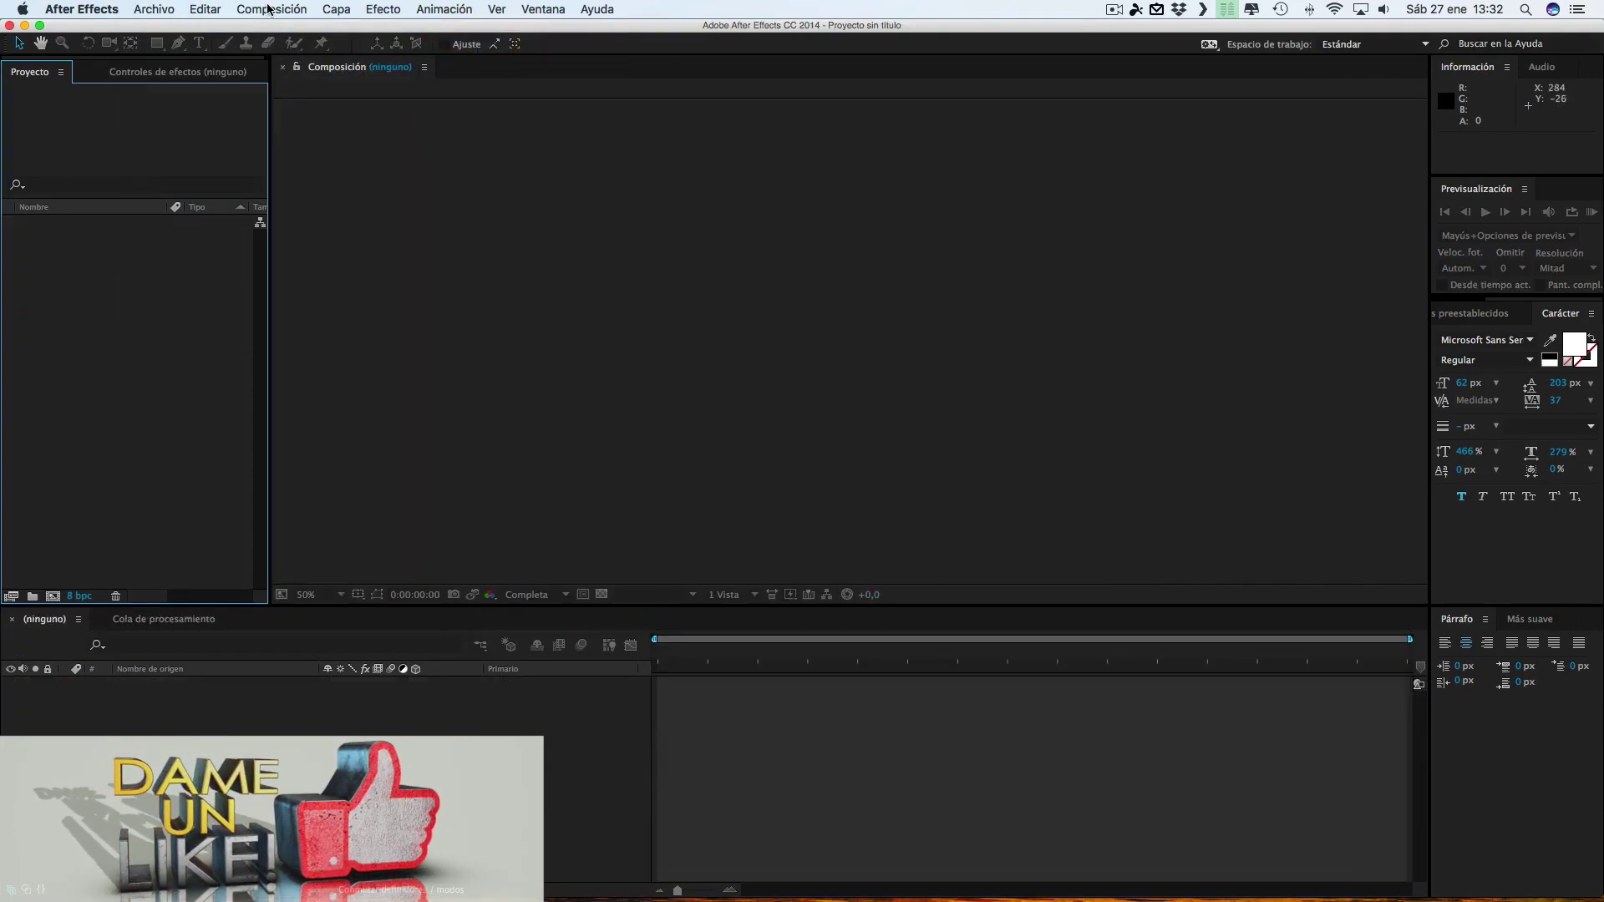
Create Comp 1 at 1920×1080, 30 fps, lasting 0:01:20:00
click(269, 10)
click(305, 28)
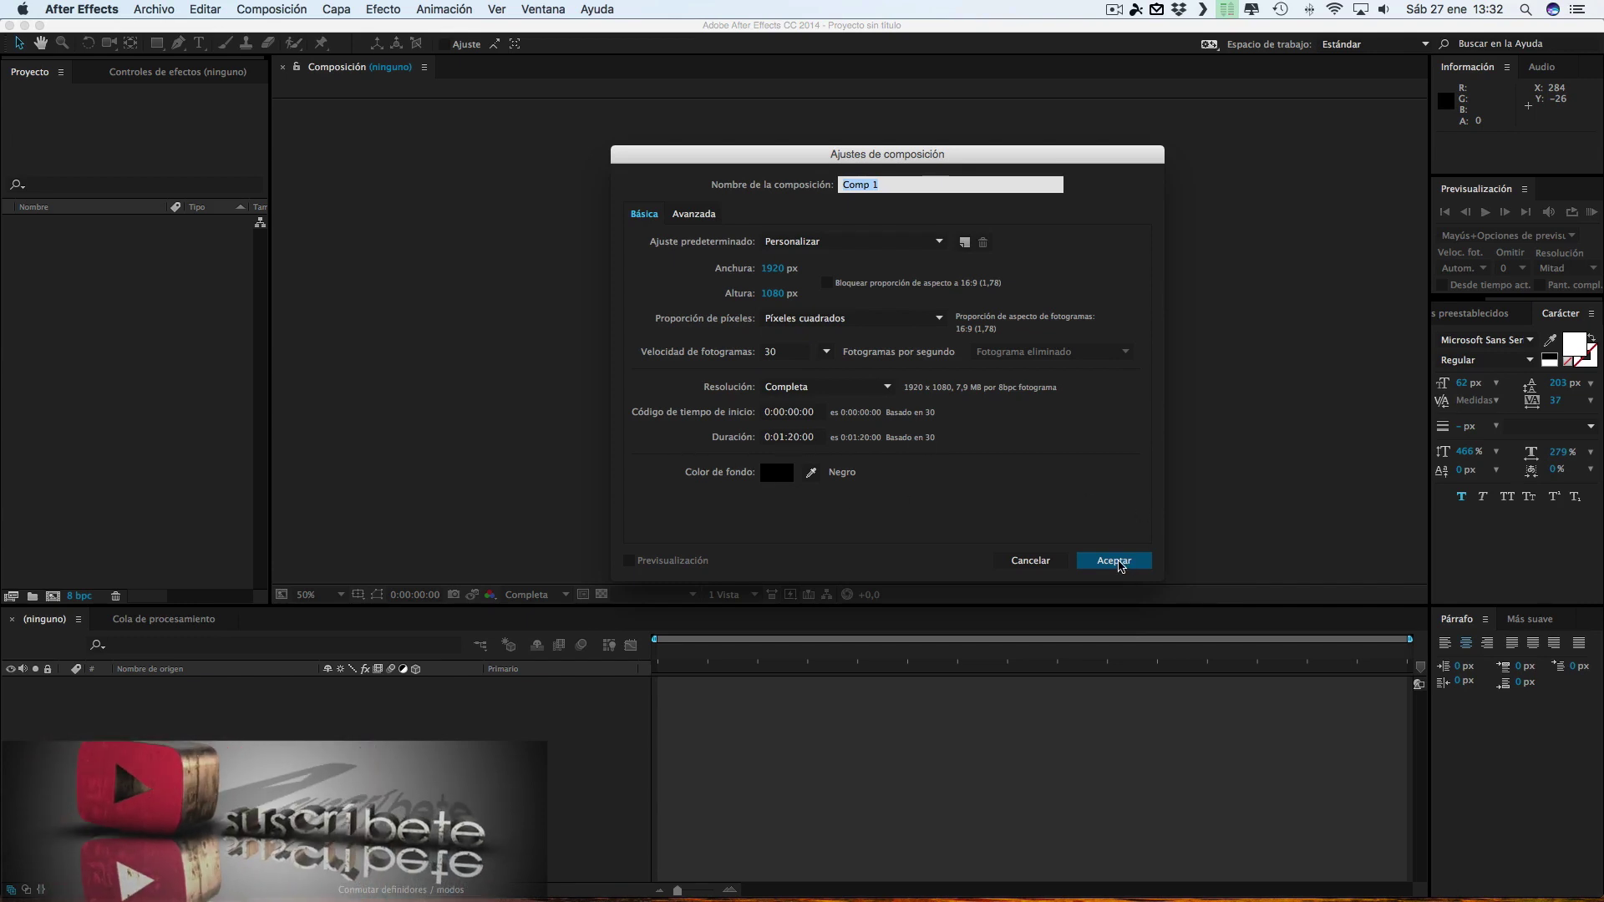
click(1118, 562)
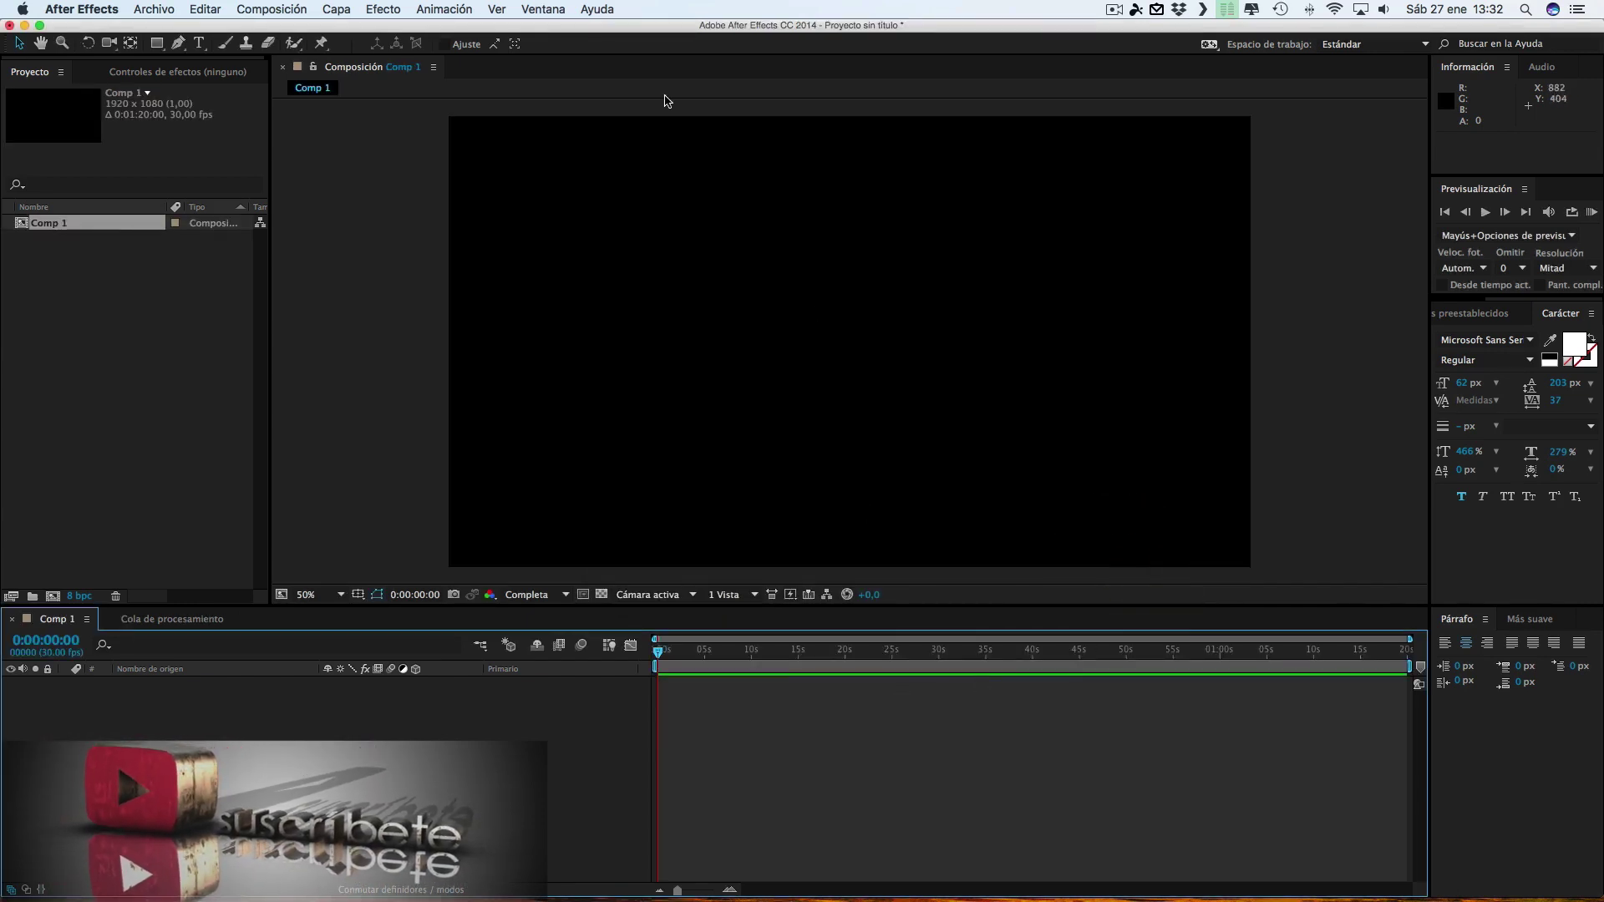
click(336, 9)
Add a red solid layer named E3D to Comp 1
mouse_move(585, 29)
click(655, 51)
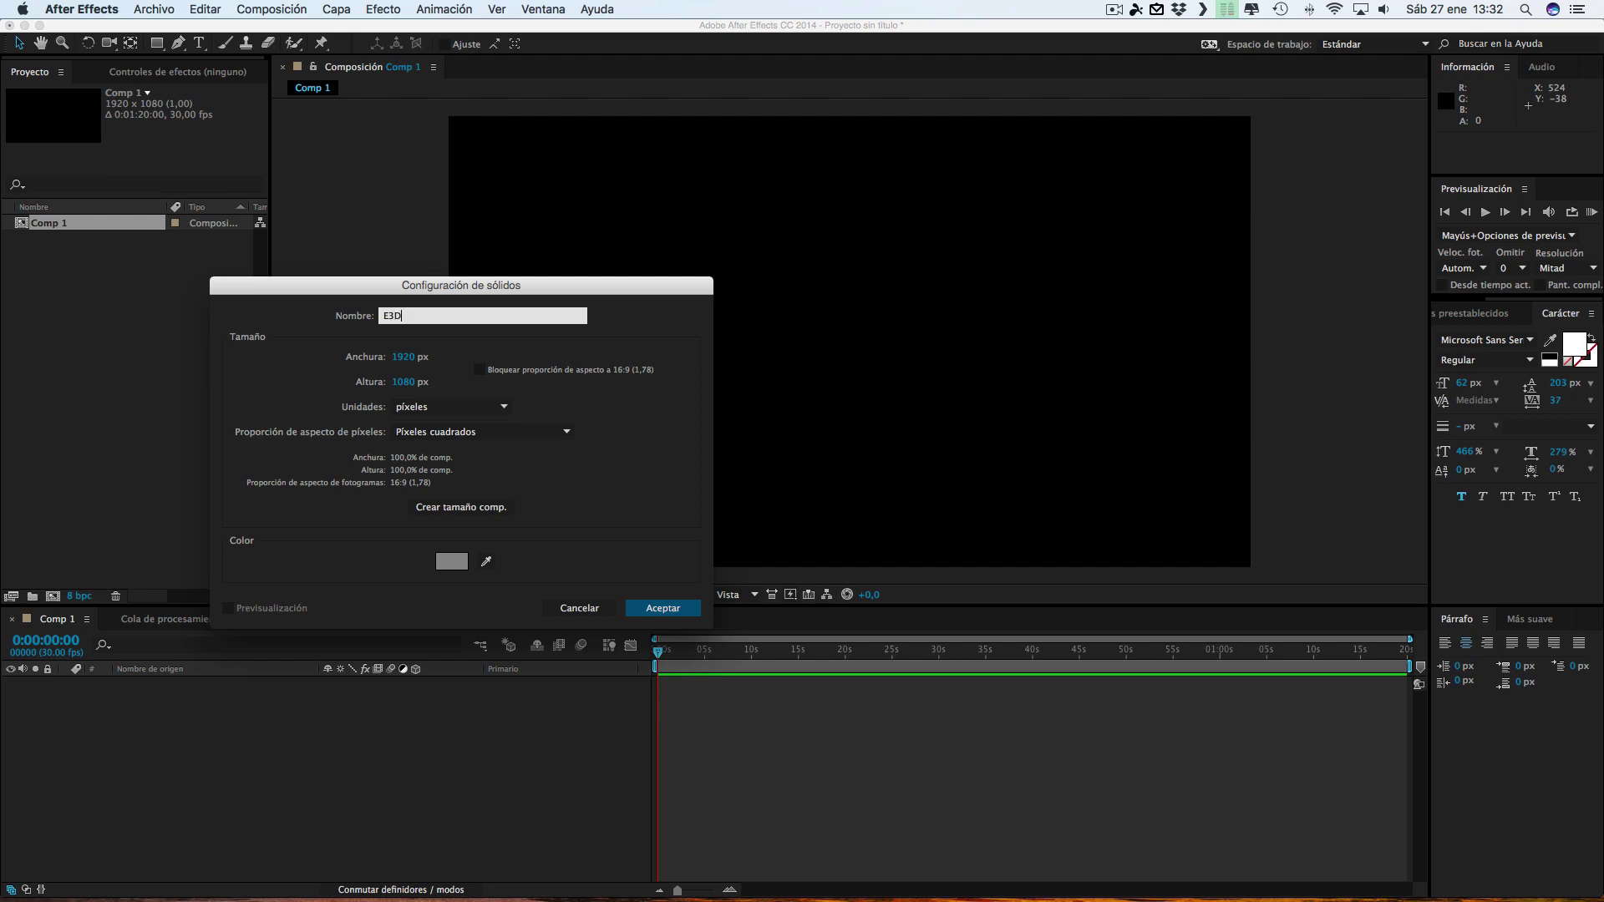
click(450, 566)
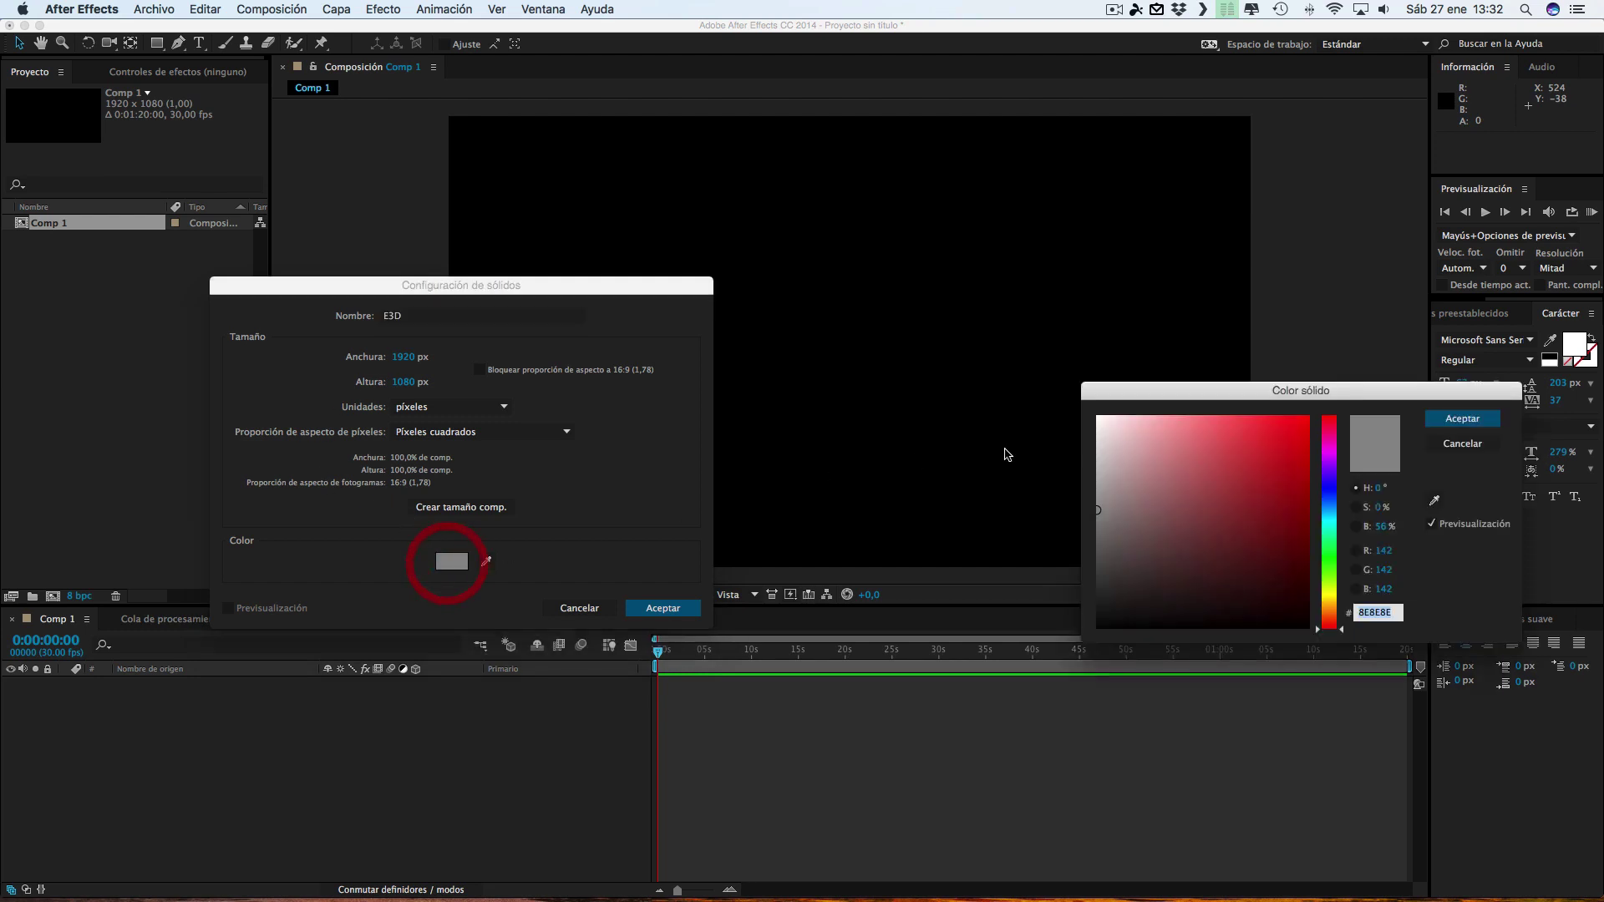
click(1436, 421)
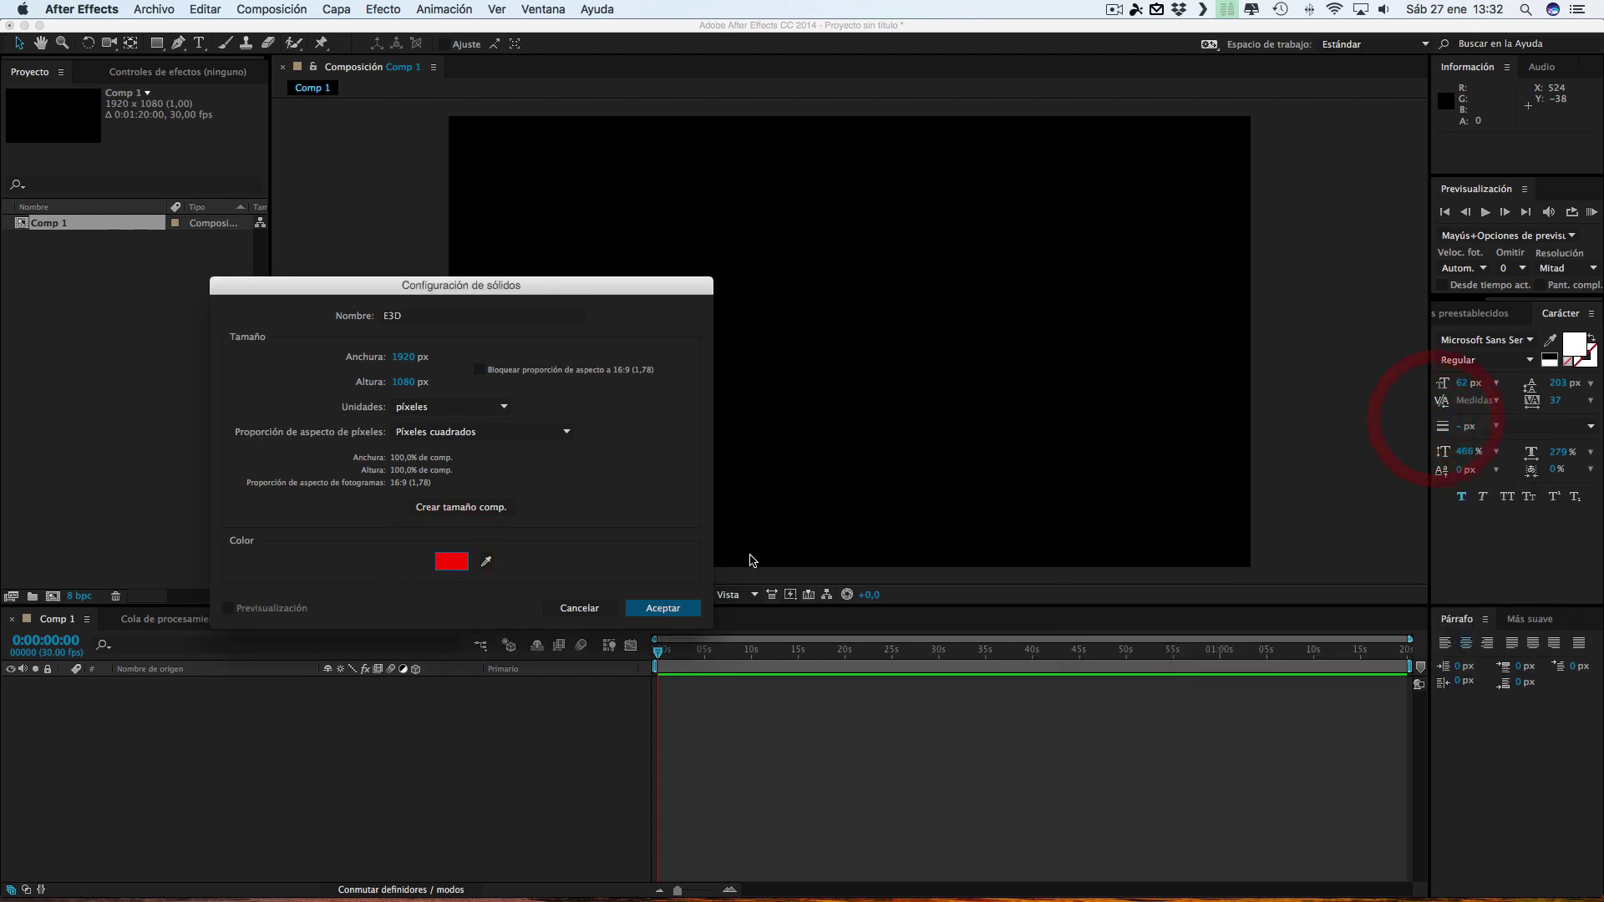
click(665, 608)
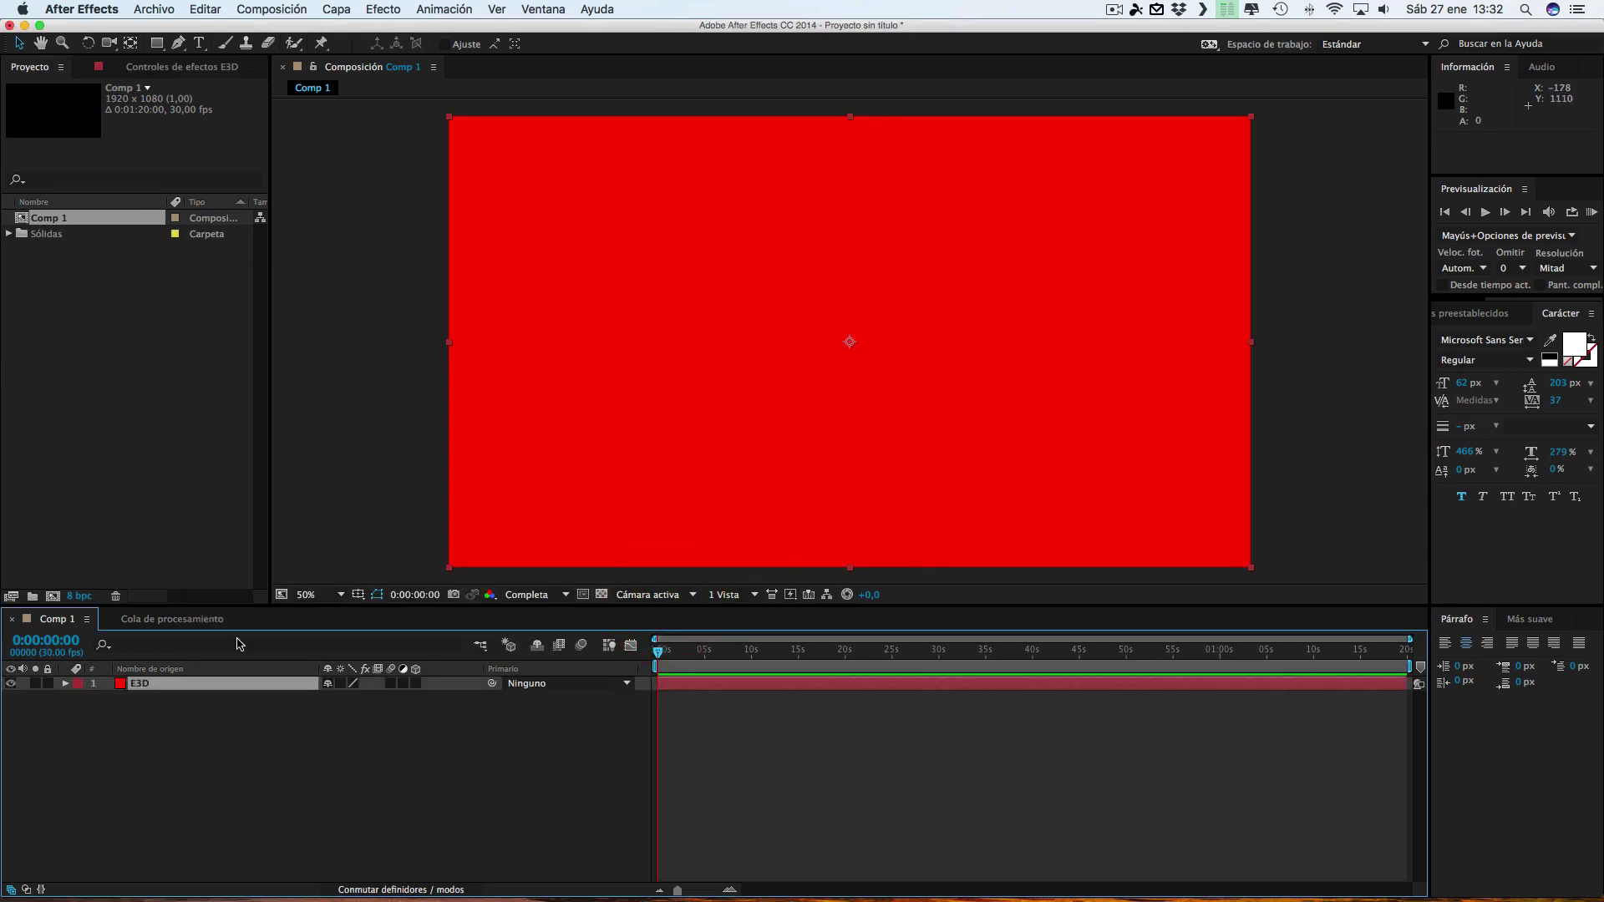
Apply the Video Copilot Element effect to the E3D solid
click(384, 9)
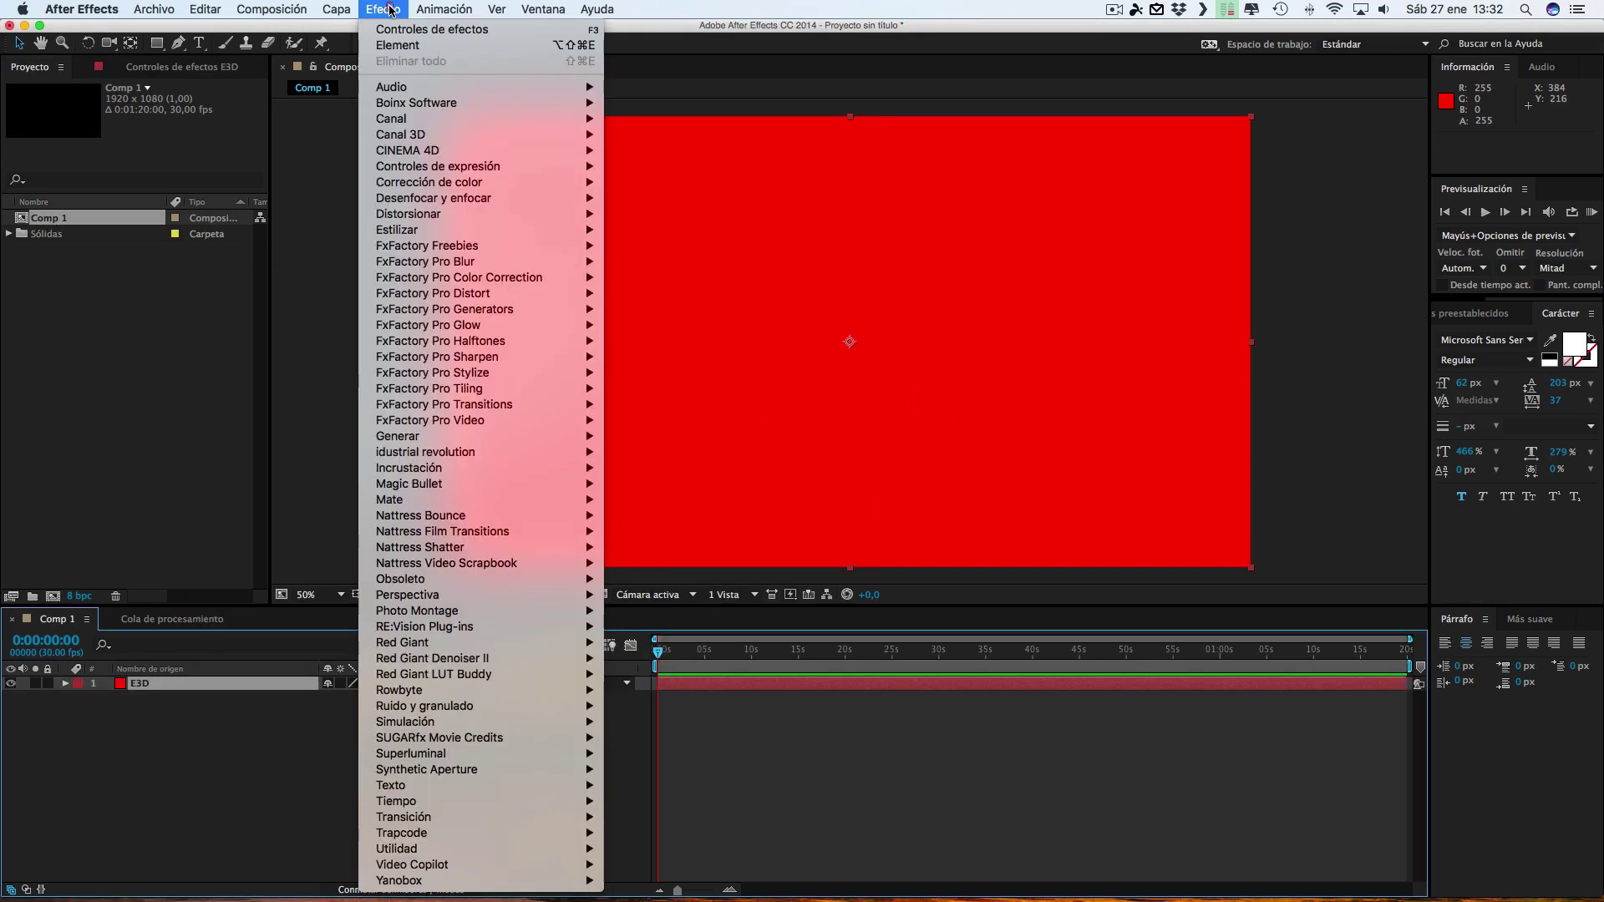
mouse_move(483, 864)
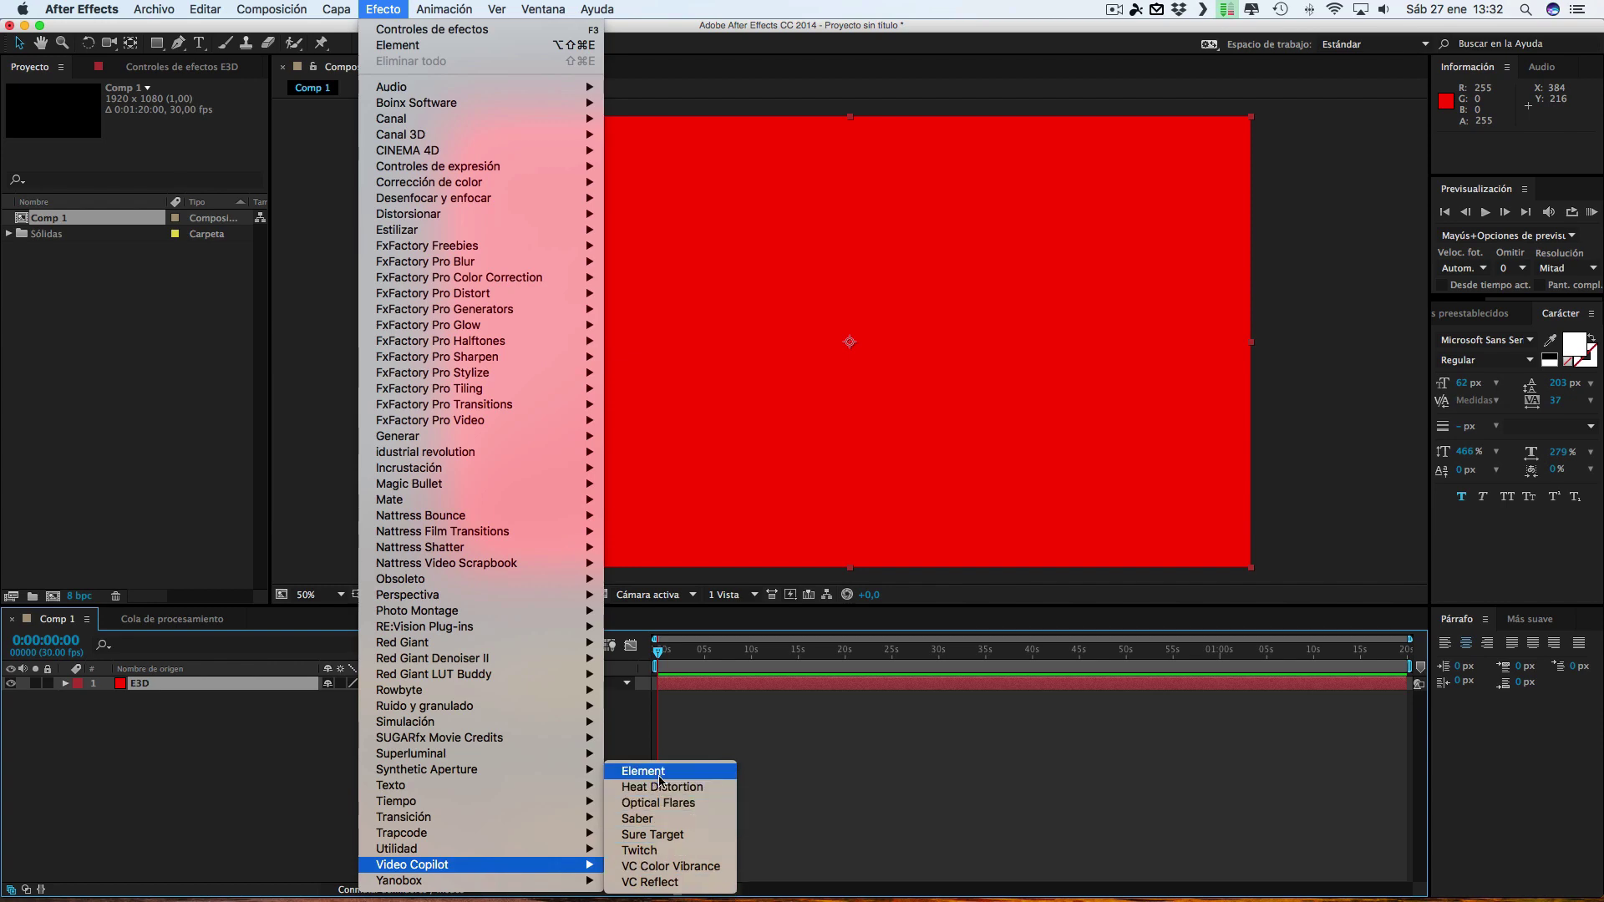
click(653, 771)
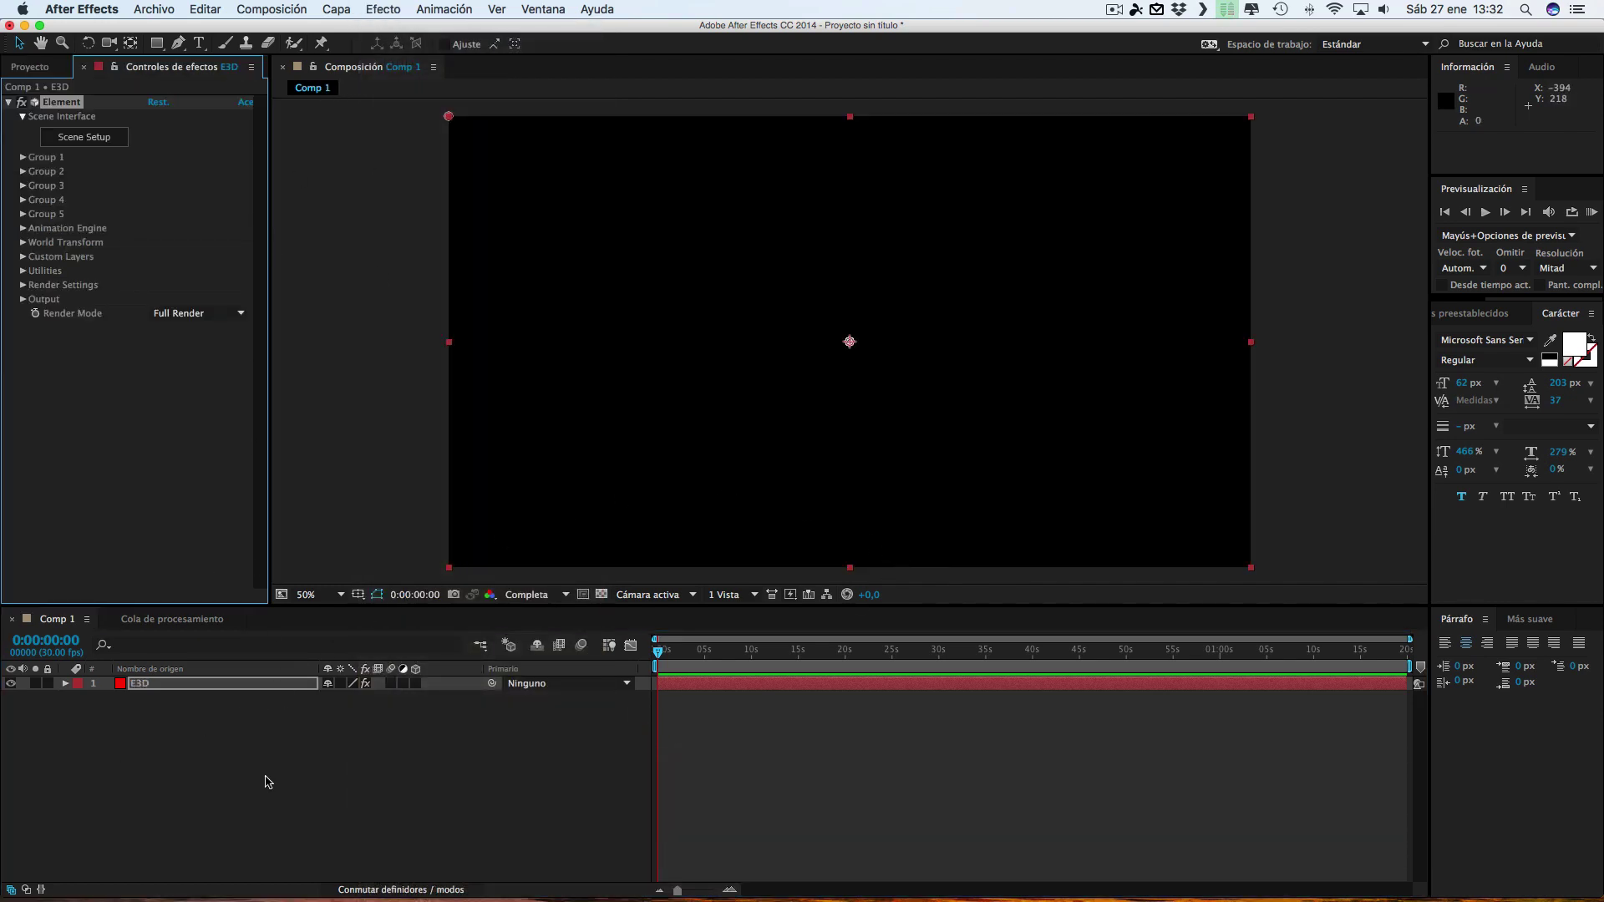
Add a pale grey (#908C8C) solid layer above E3D
click(336, 9)
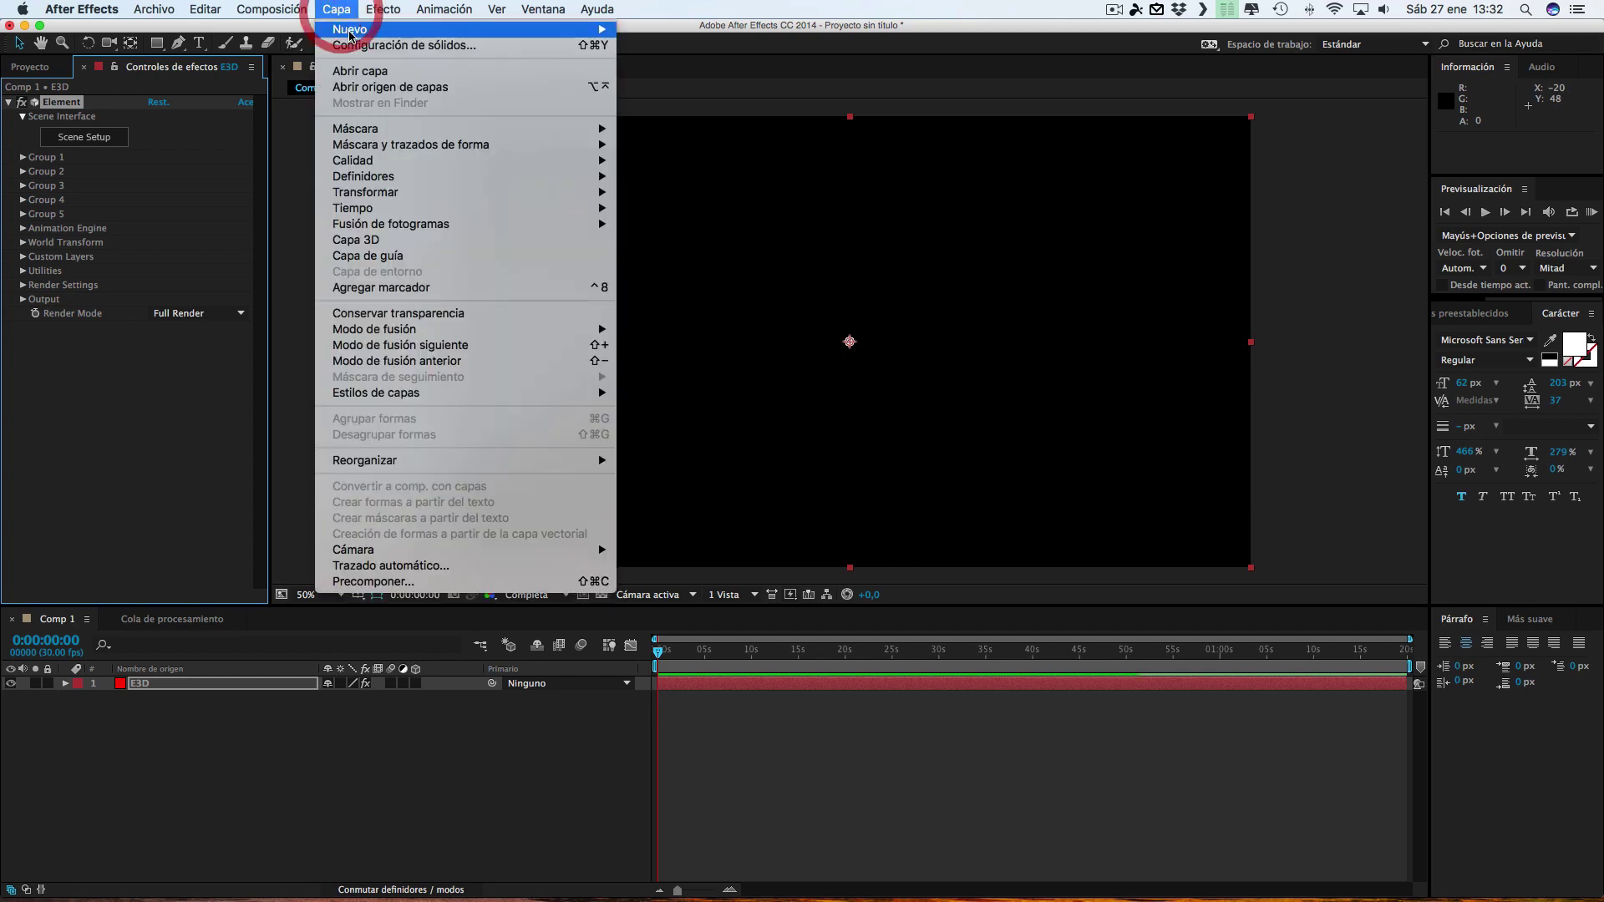
mouse_move(359, 29)
click(671, 55)
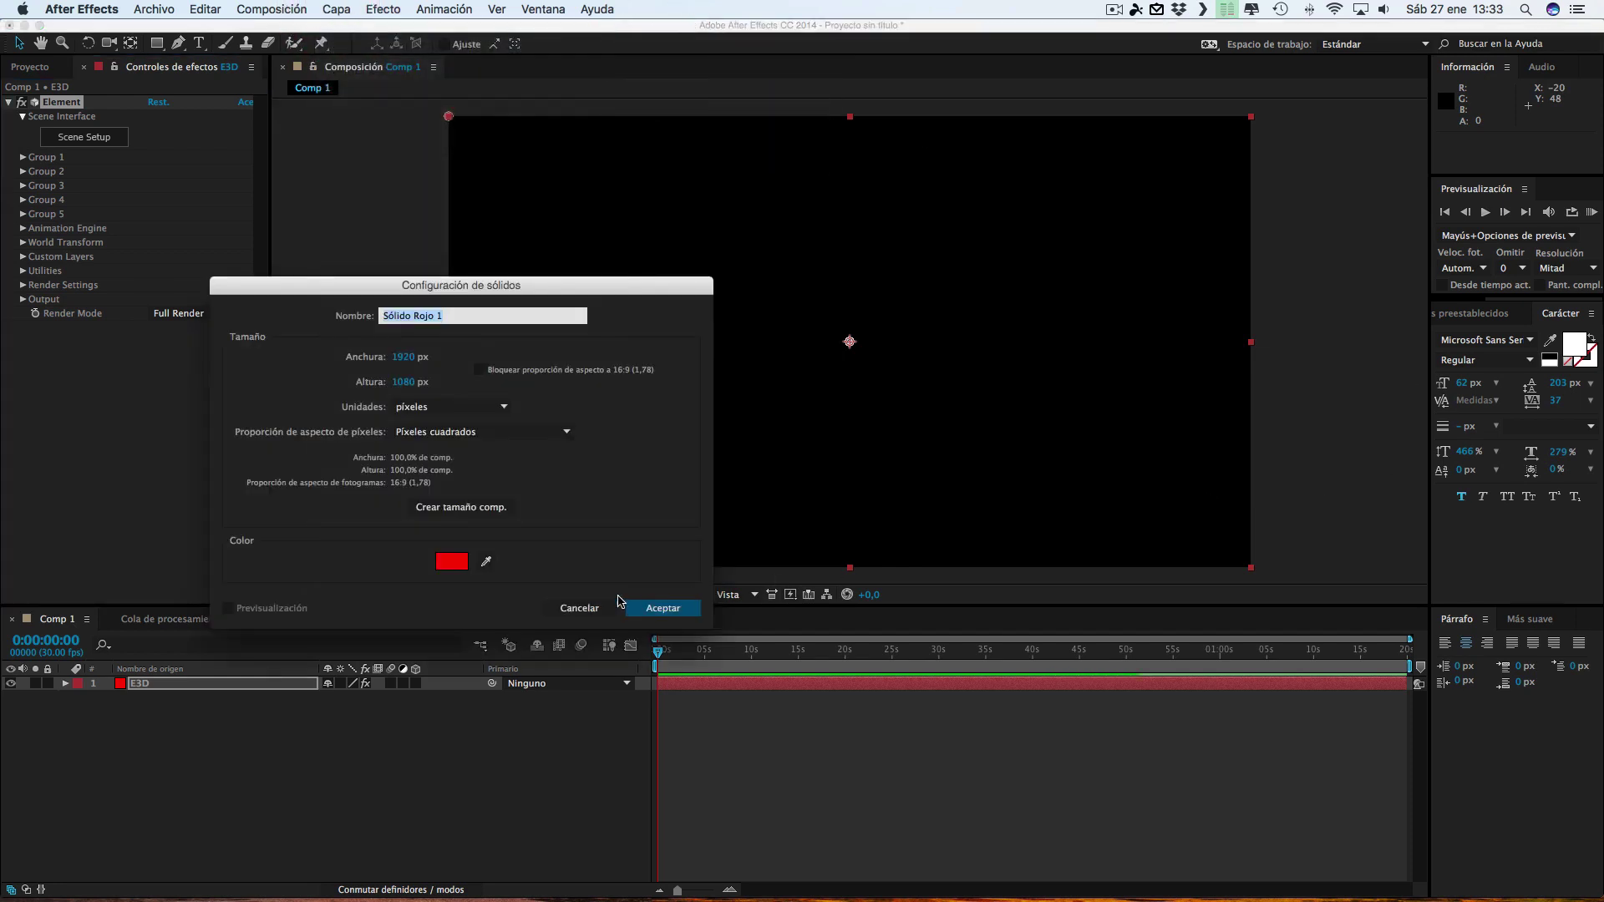
click(451, 561)
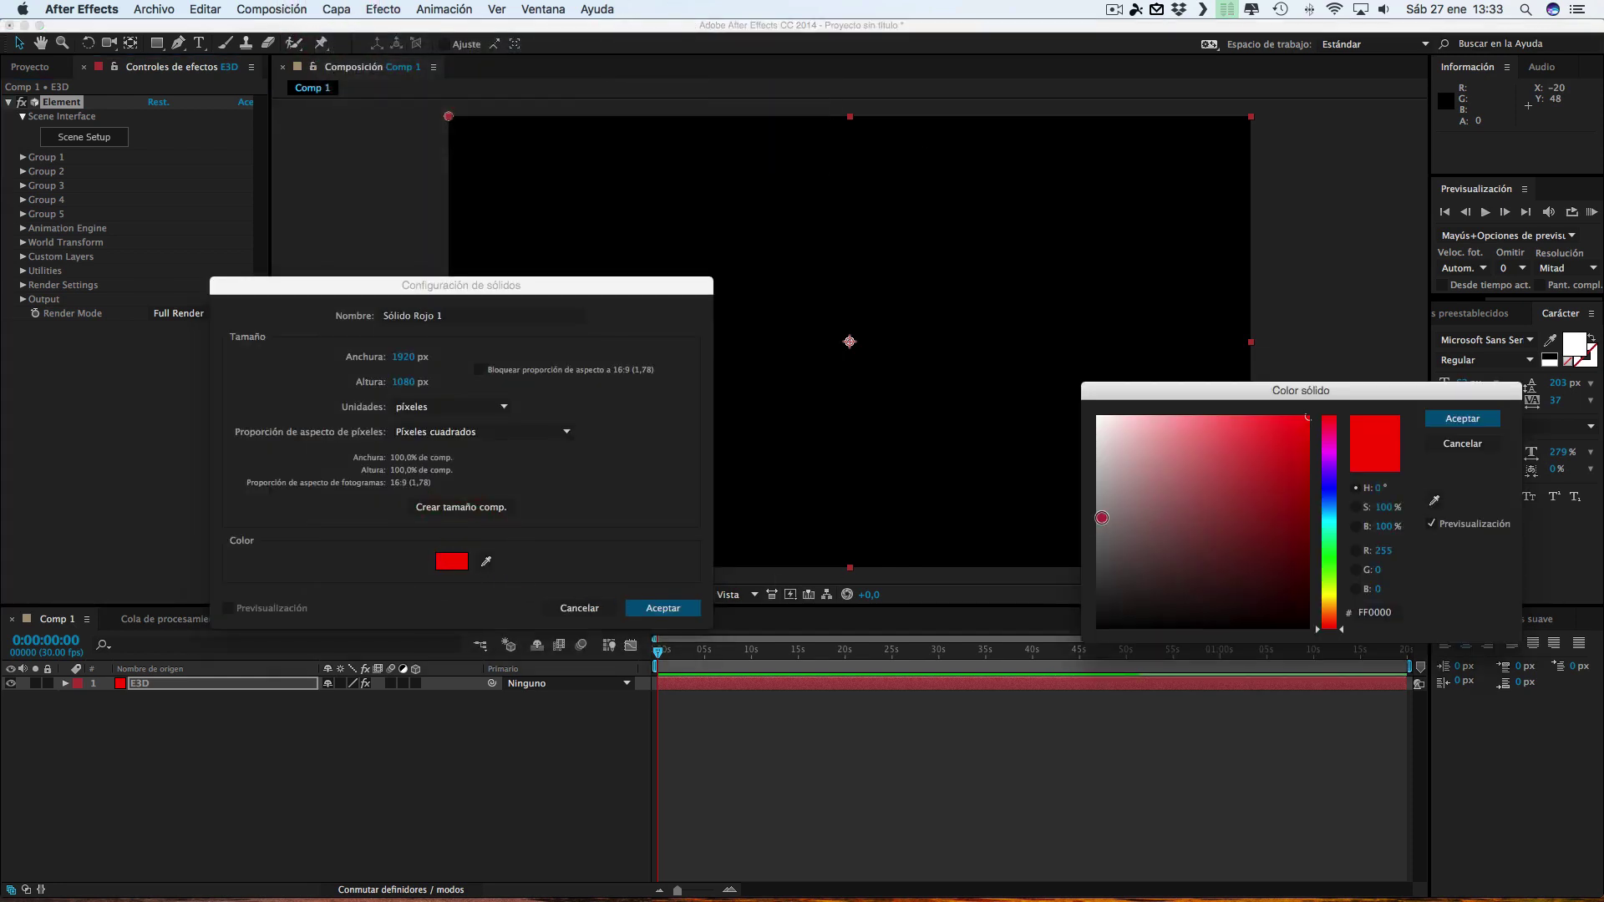
click(1102, 508)
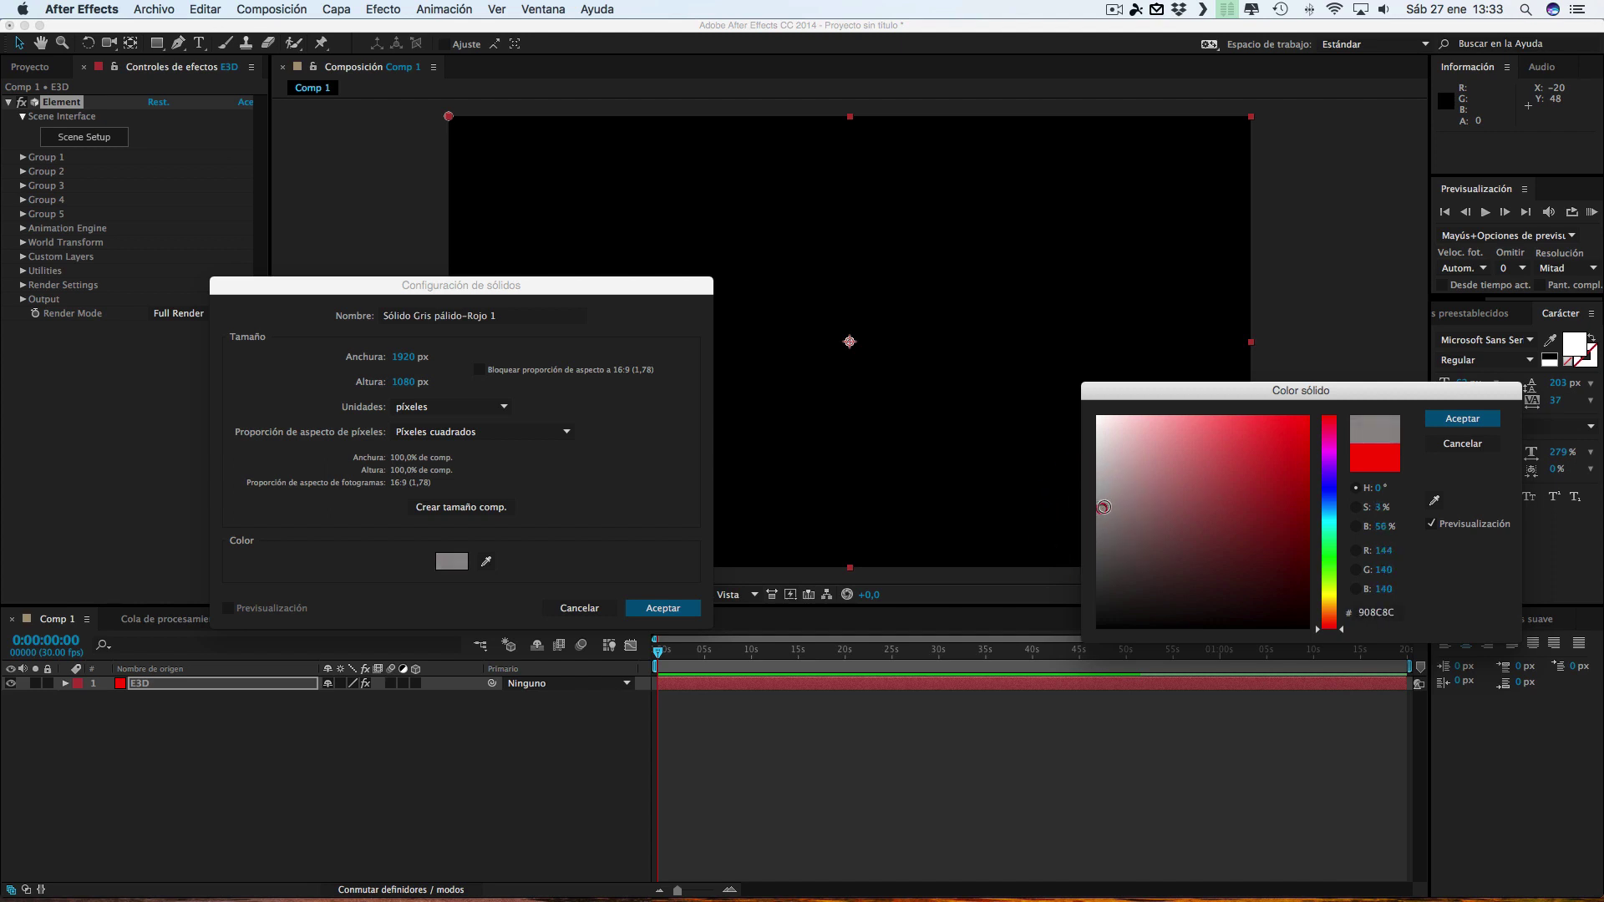
click(673, 606)
click(1458, 420)
click(679, 608)
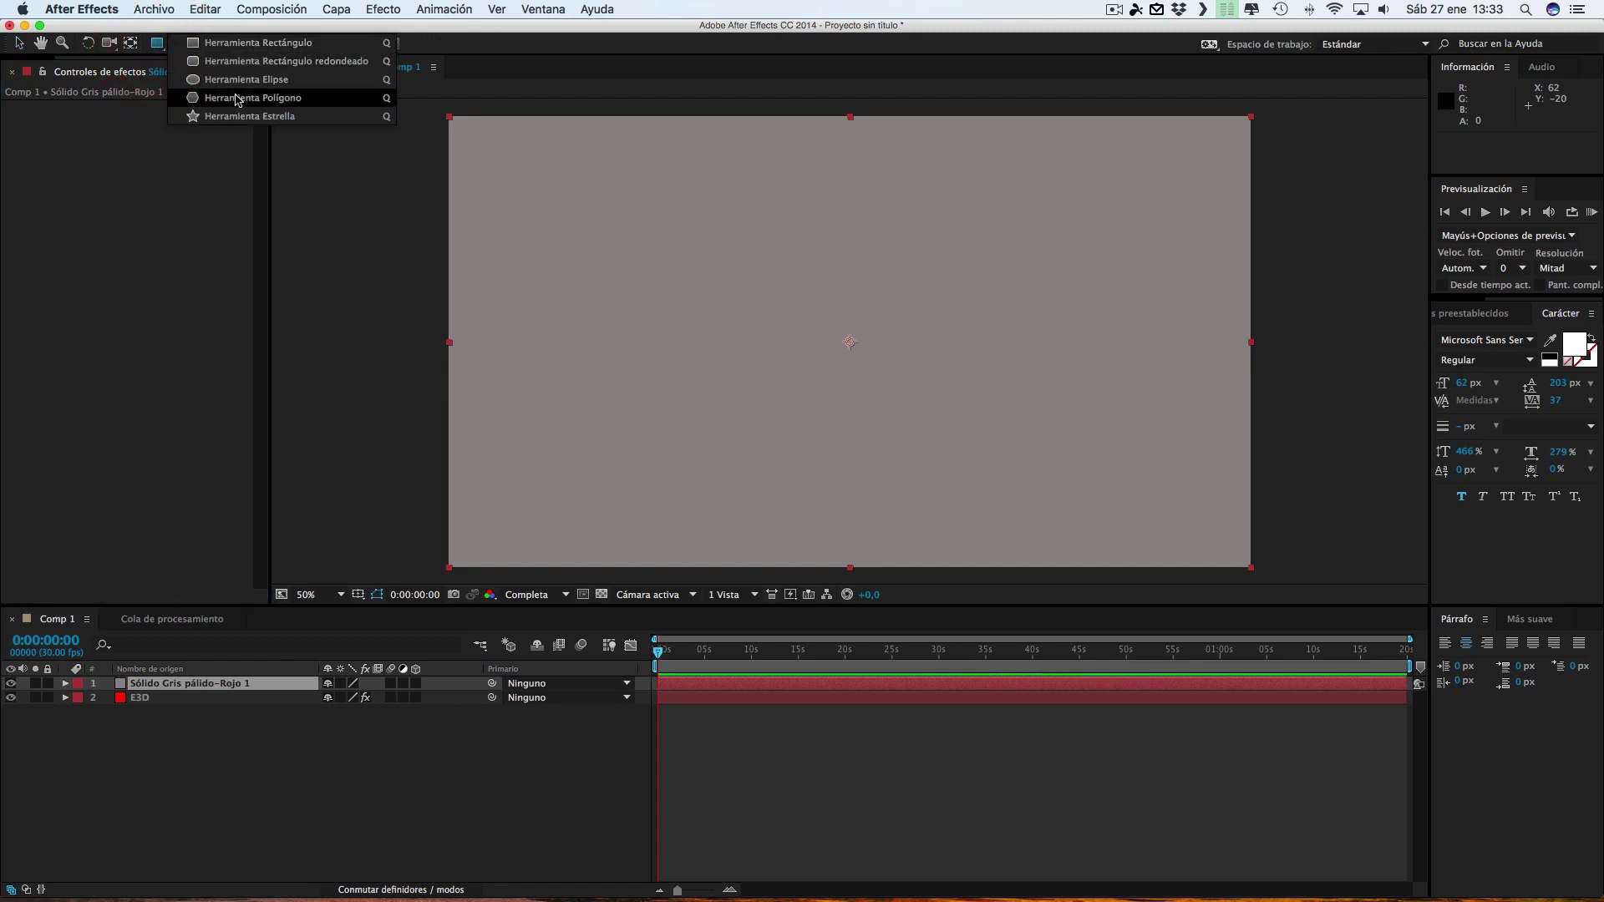
Draw a five-pointed star mask on the grey solid with the Star Tool and nudge it to the centre
click(234, 122)
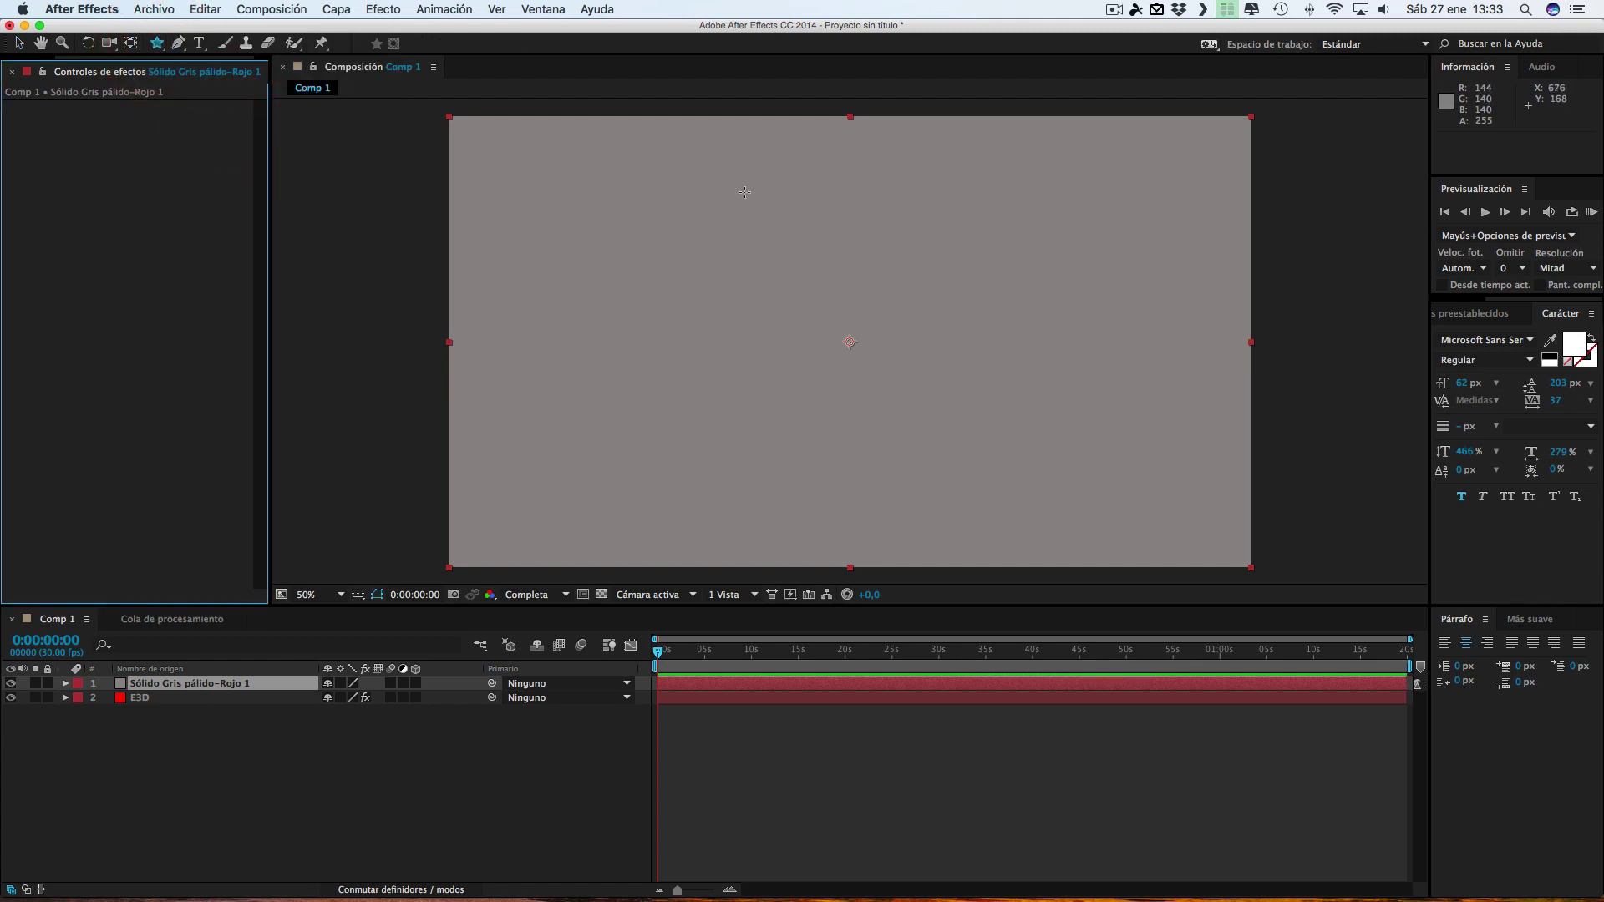
mouse_move(746, 194)
mouse_down()
mouse_move(812, 280)
mouse_move(893, 305)
mouse_up()
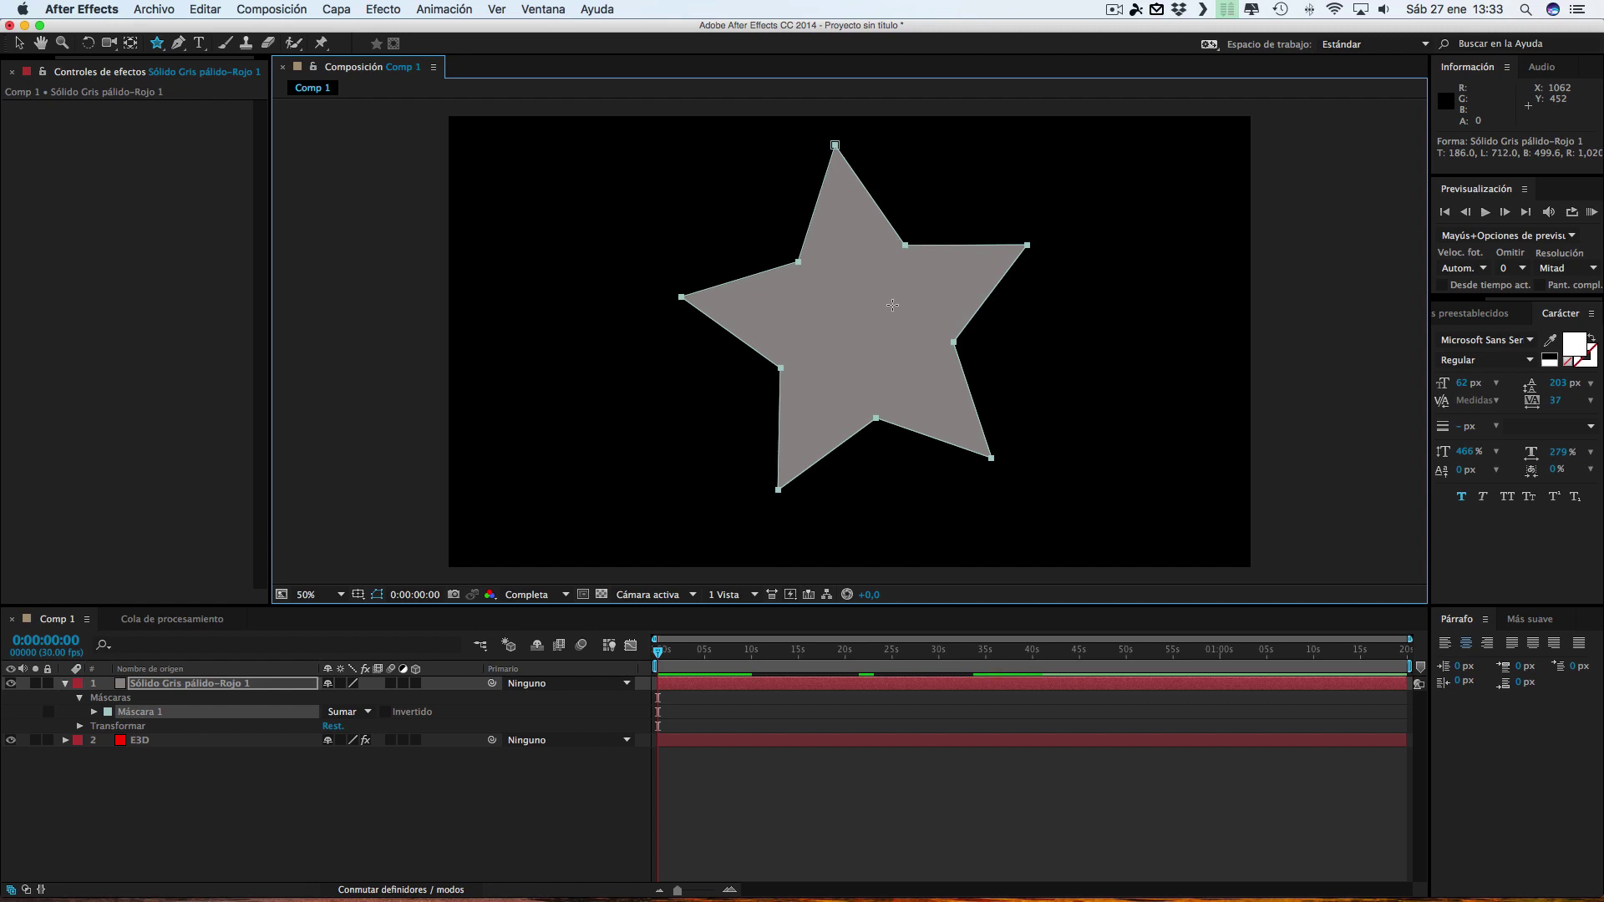
key(shift+Right)
key(shift+Right)
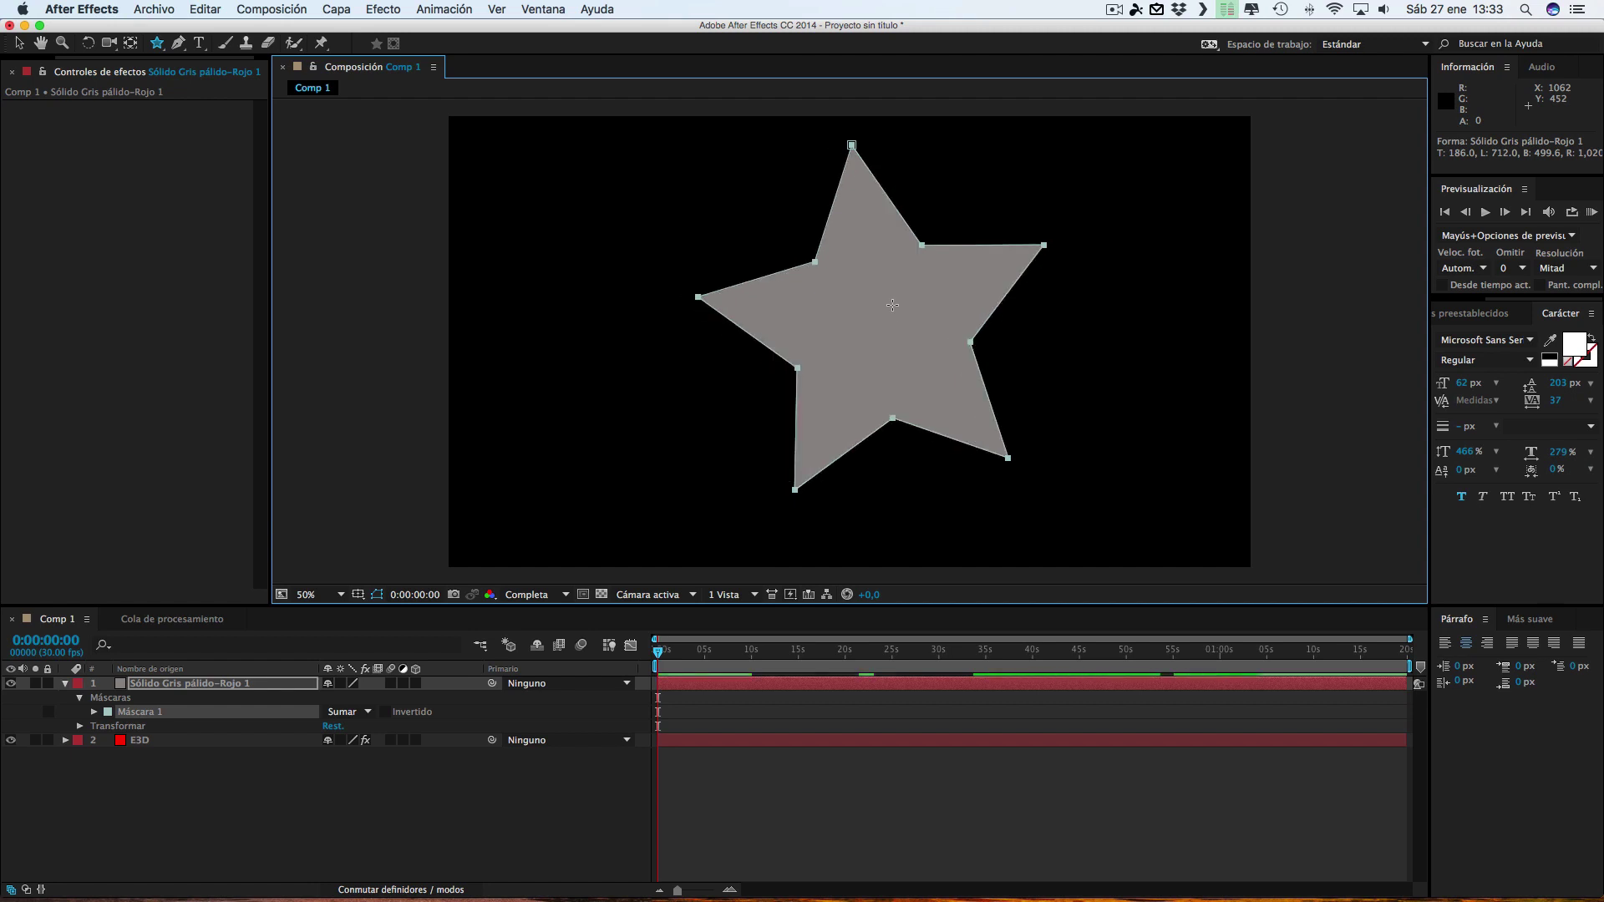
key(shift+Down)
key(shift+Down)
click(304, 817)
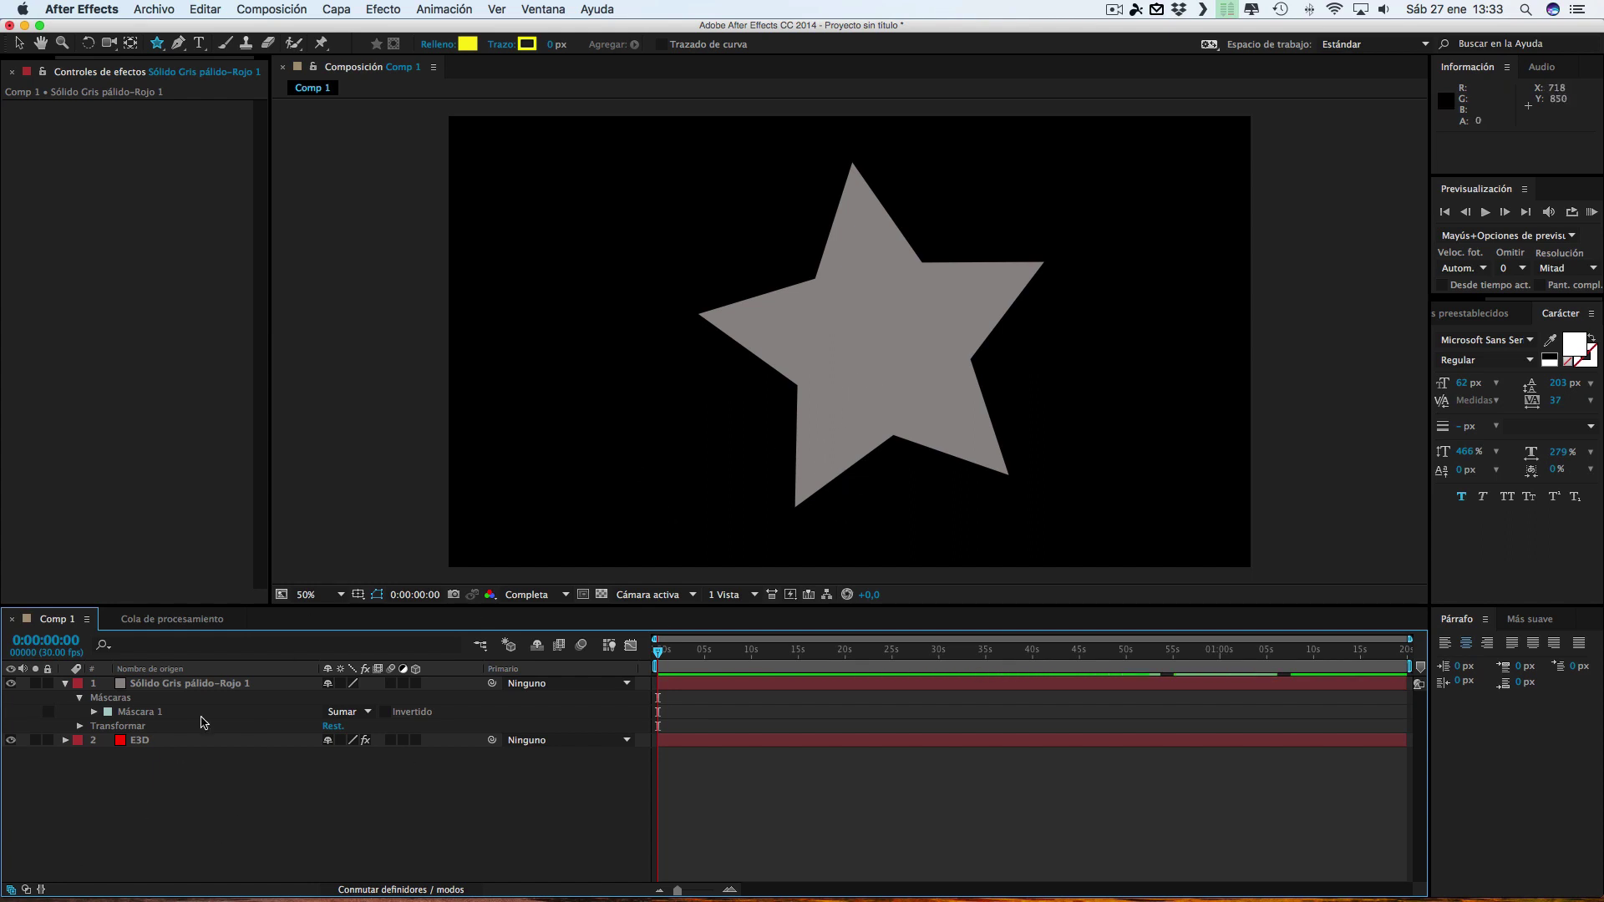
Import Trailer3canal.mov and place it in Comp 1 beneath E3D
click(153, 9)
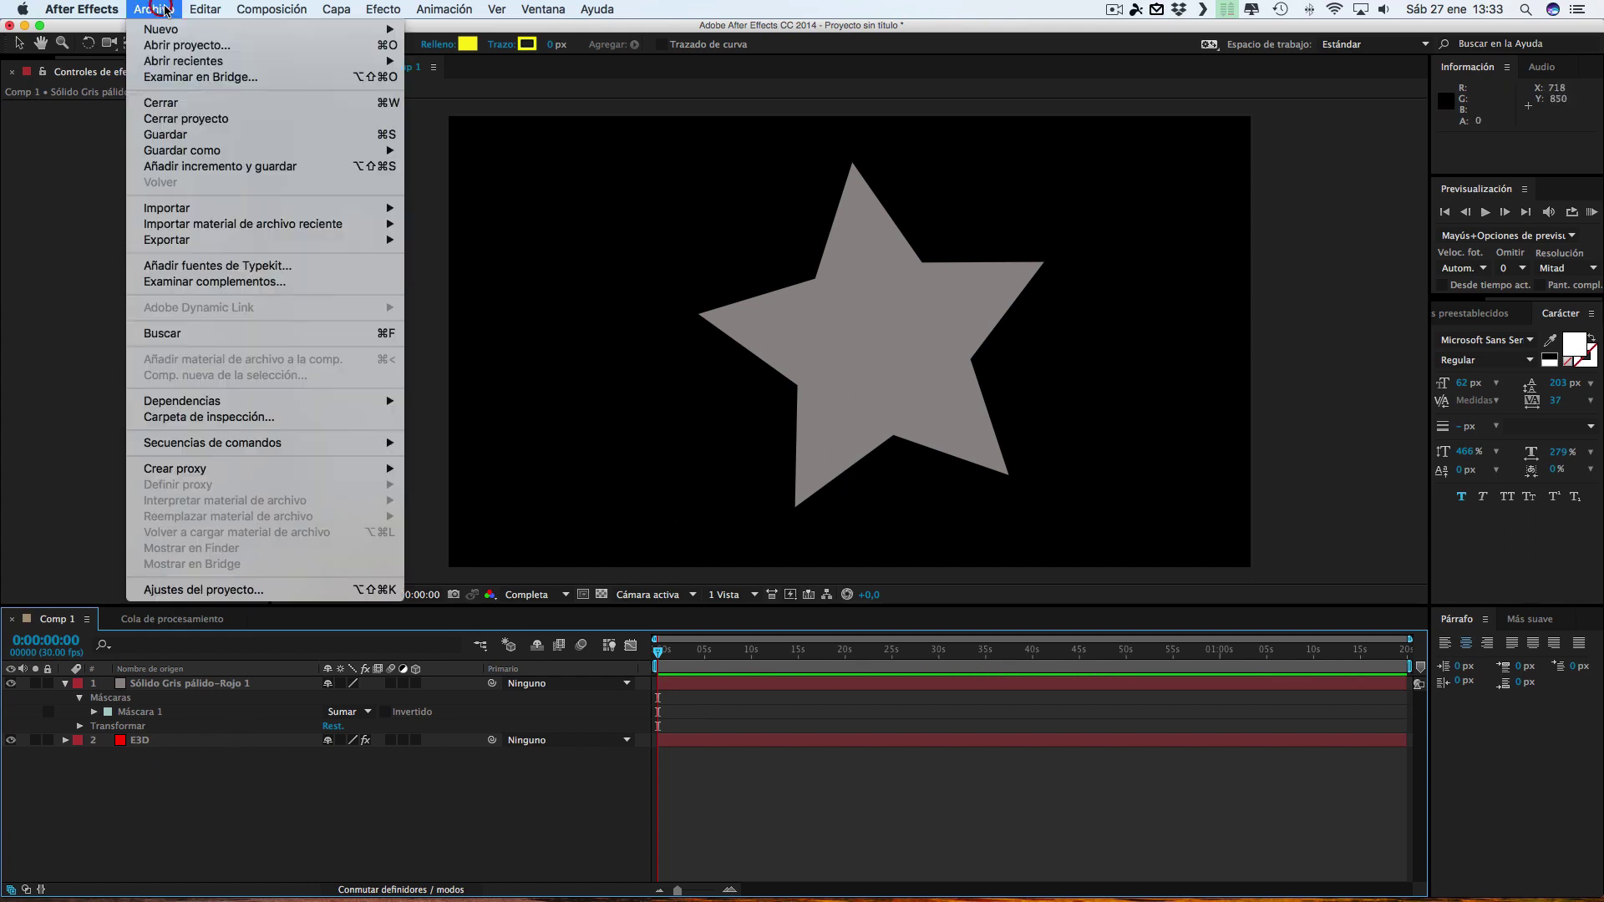
mouse_move(194, 207)
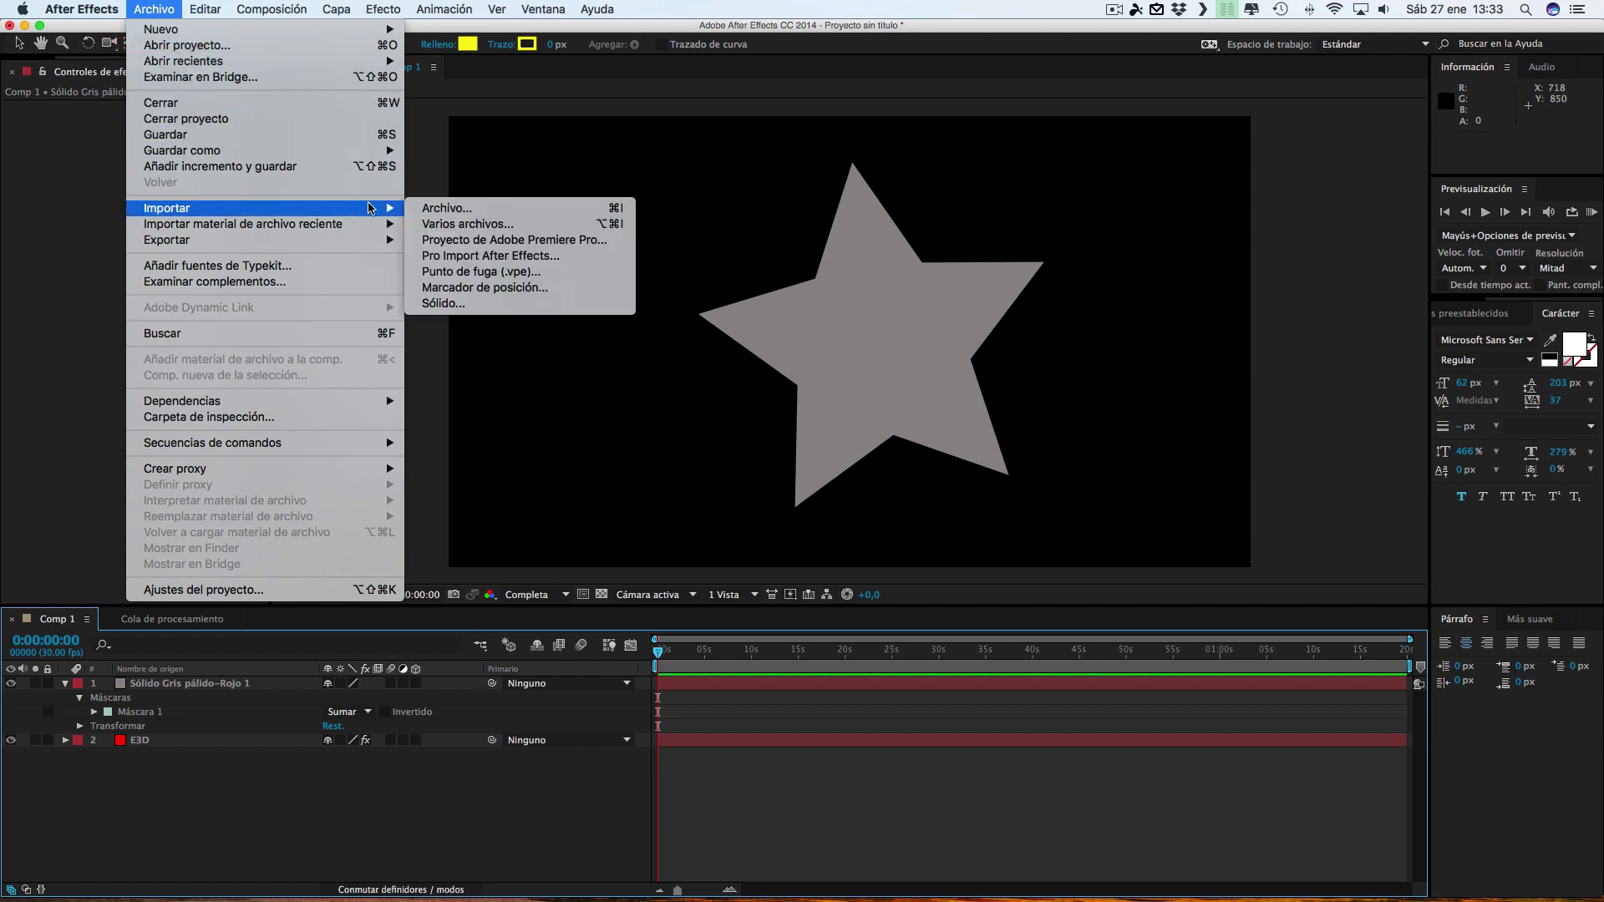
click(429, 205)
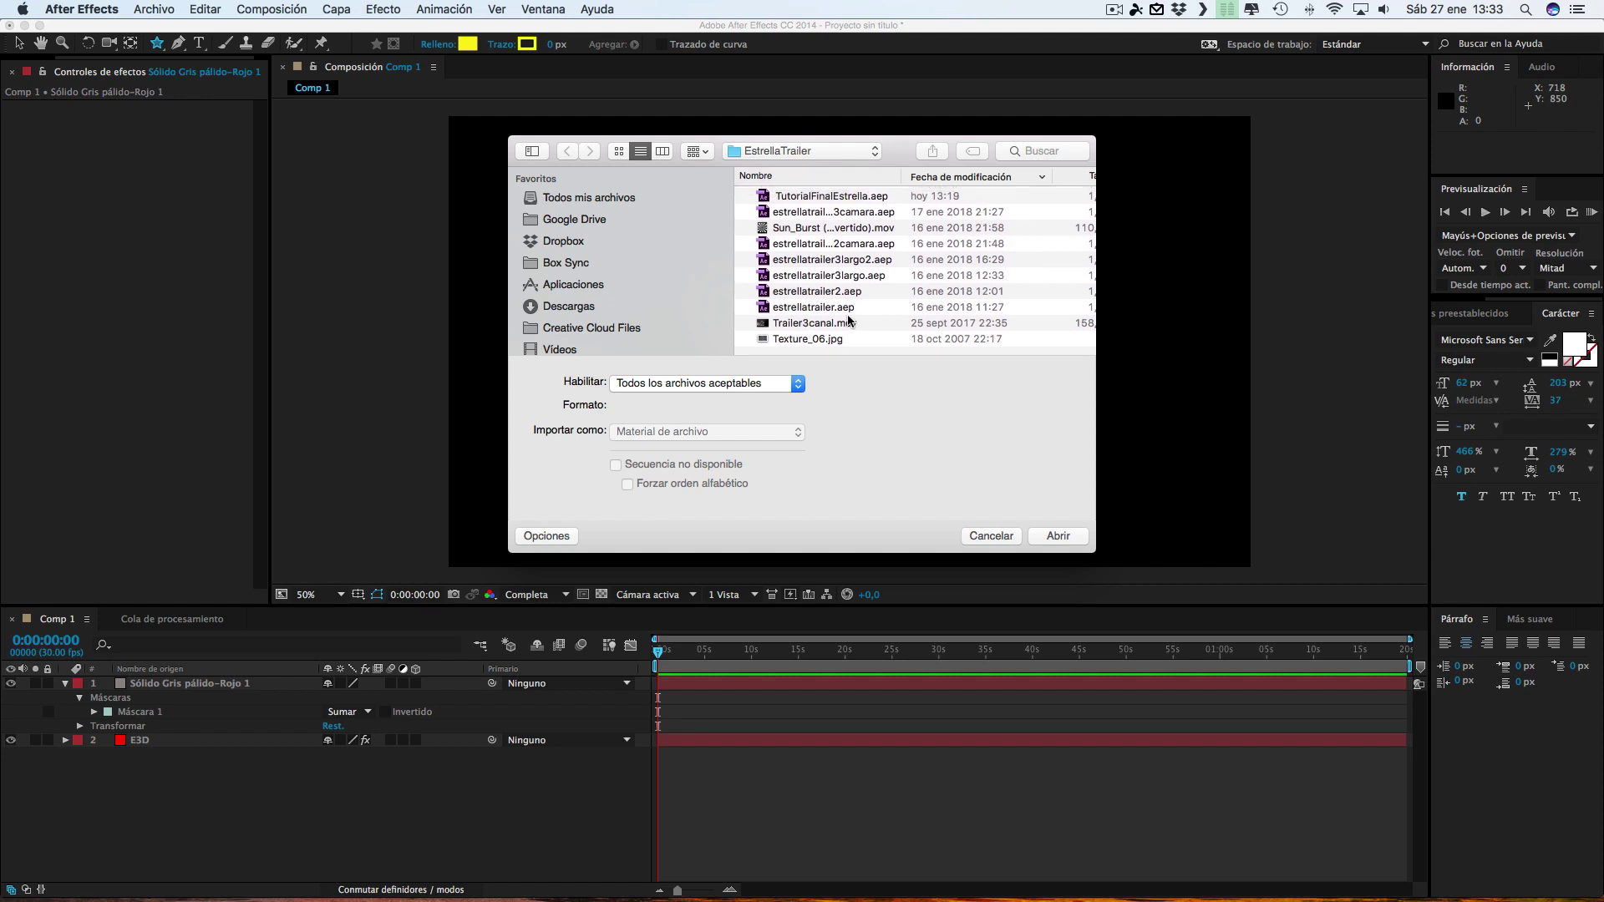
click(798, 327)
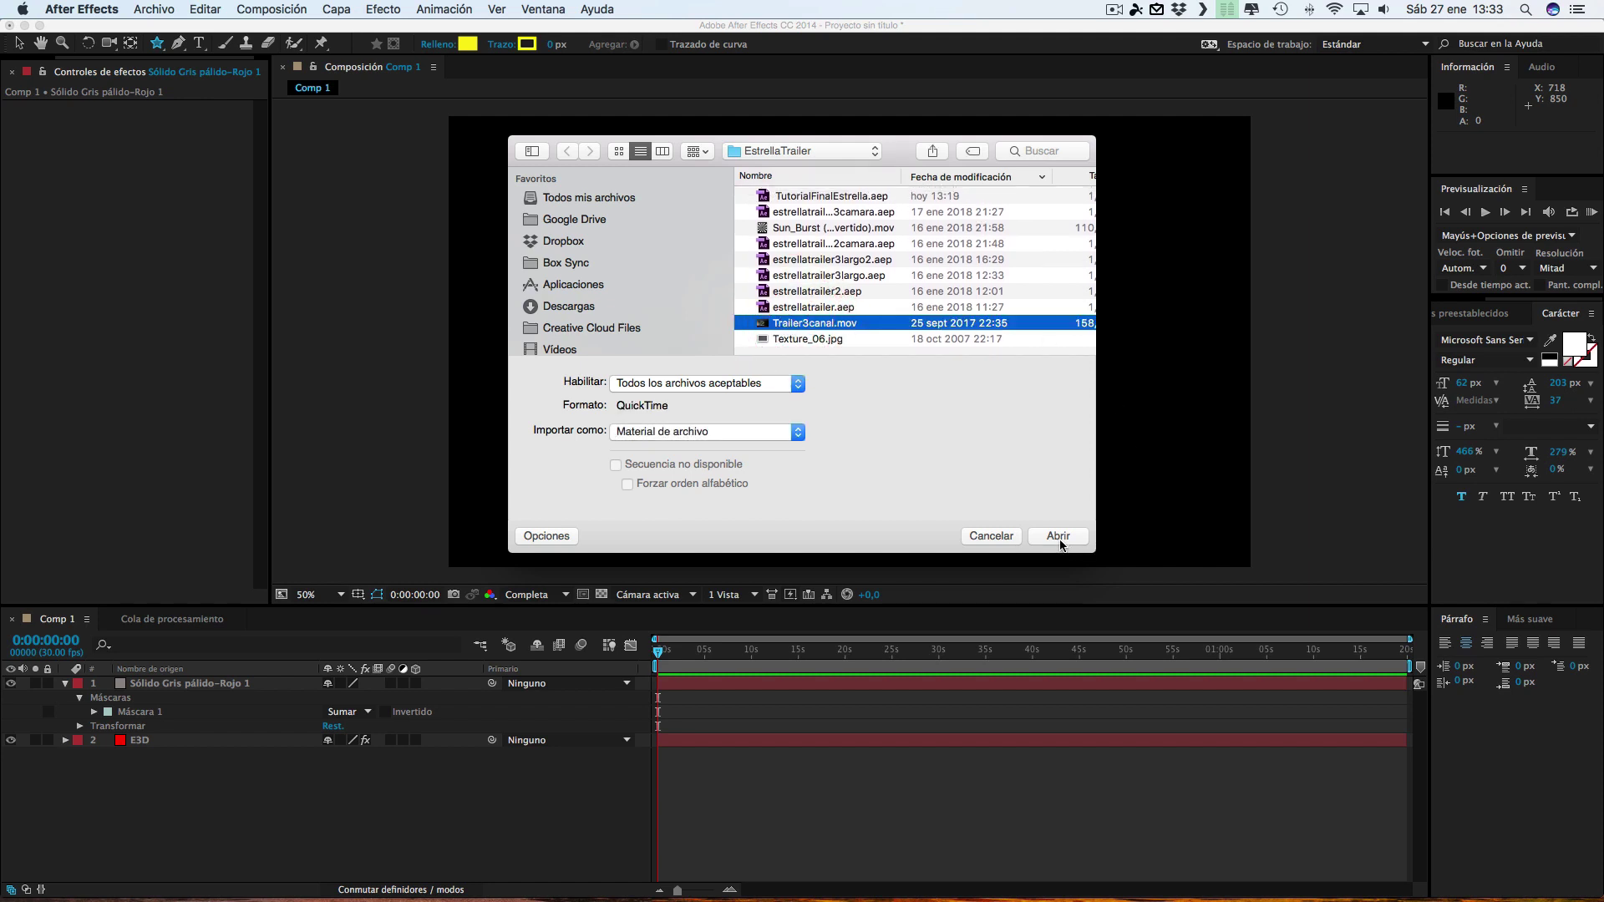
click(1059, 538)
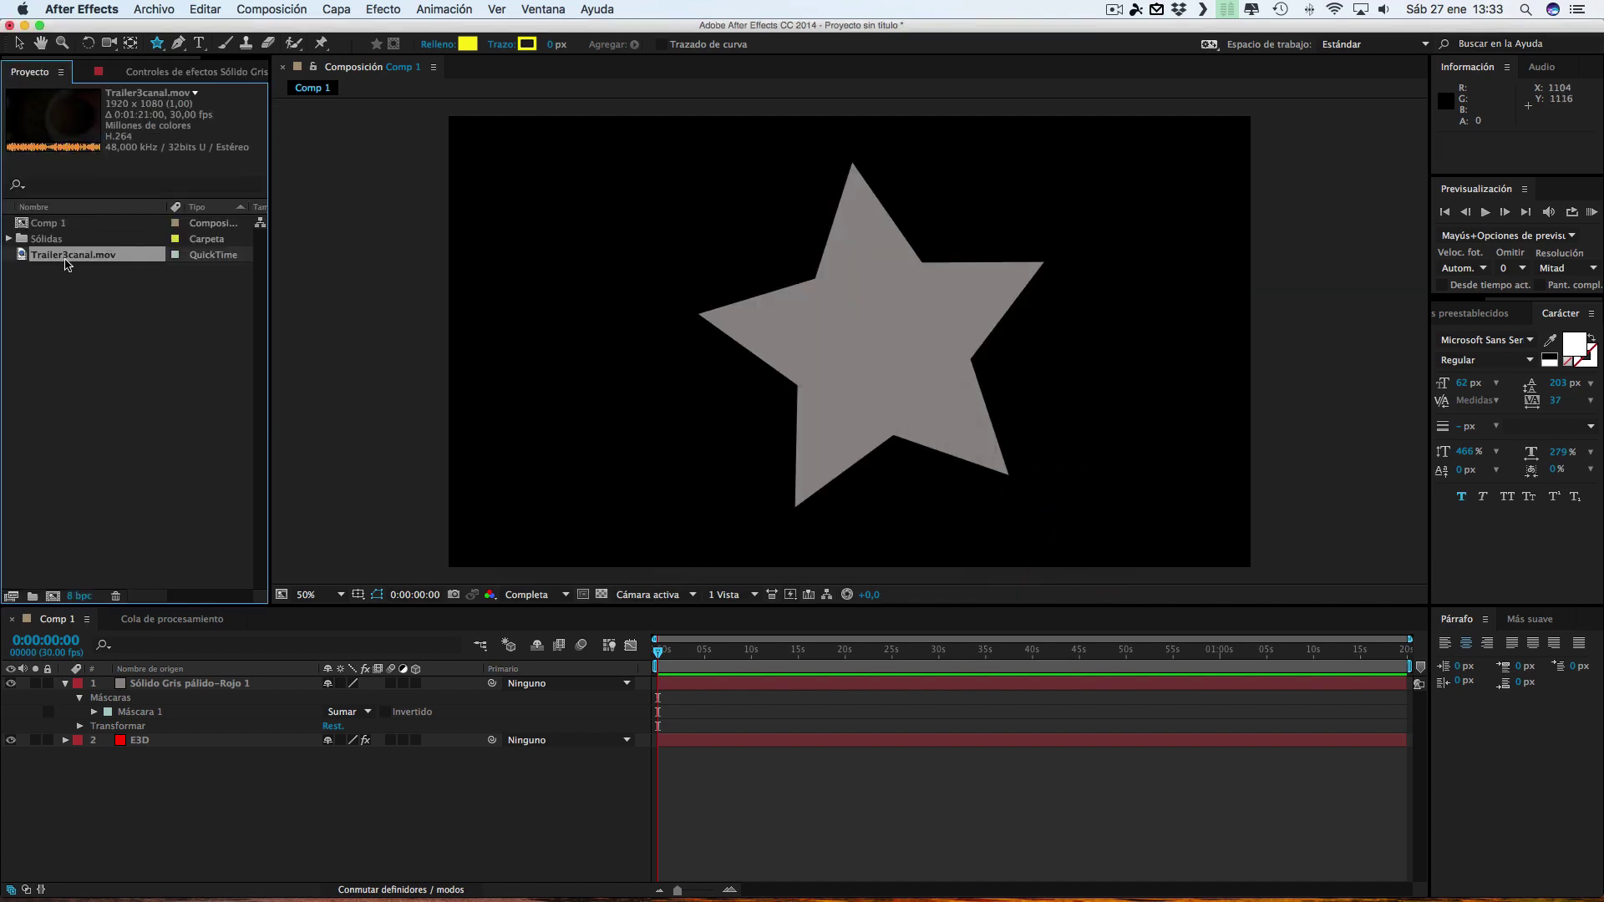
drag(117, 564, 142, 789)
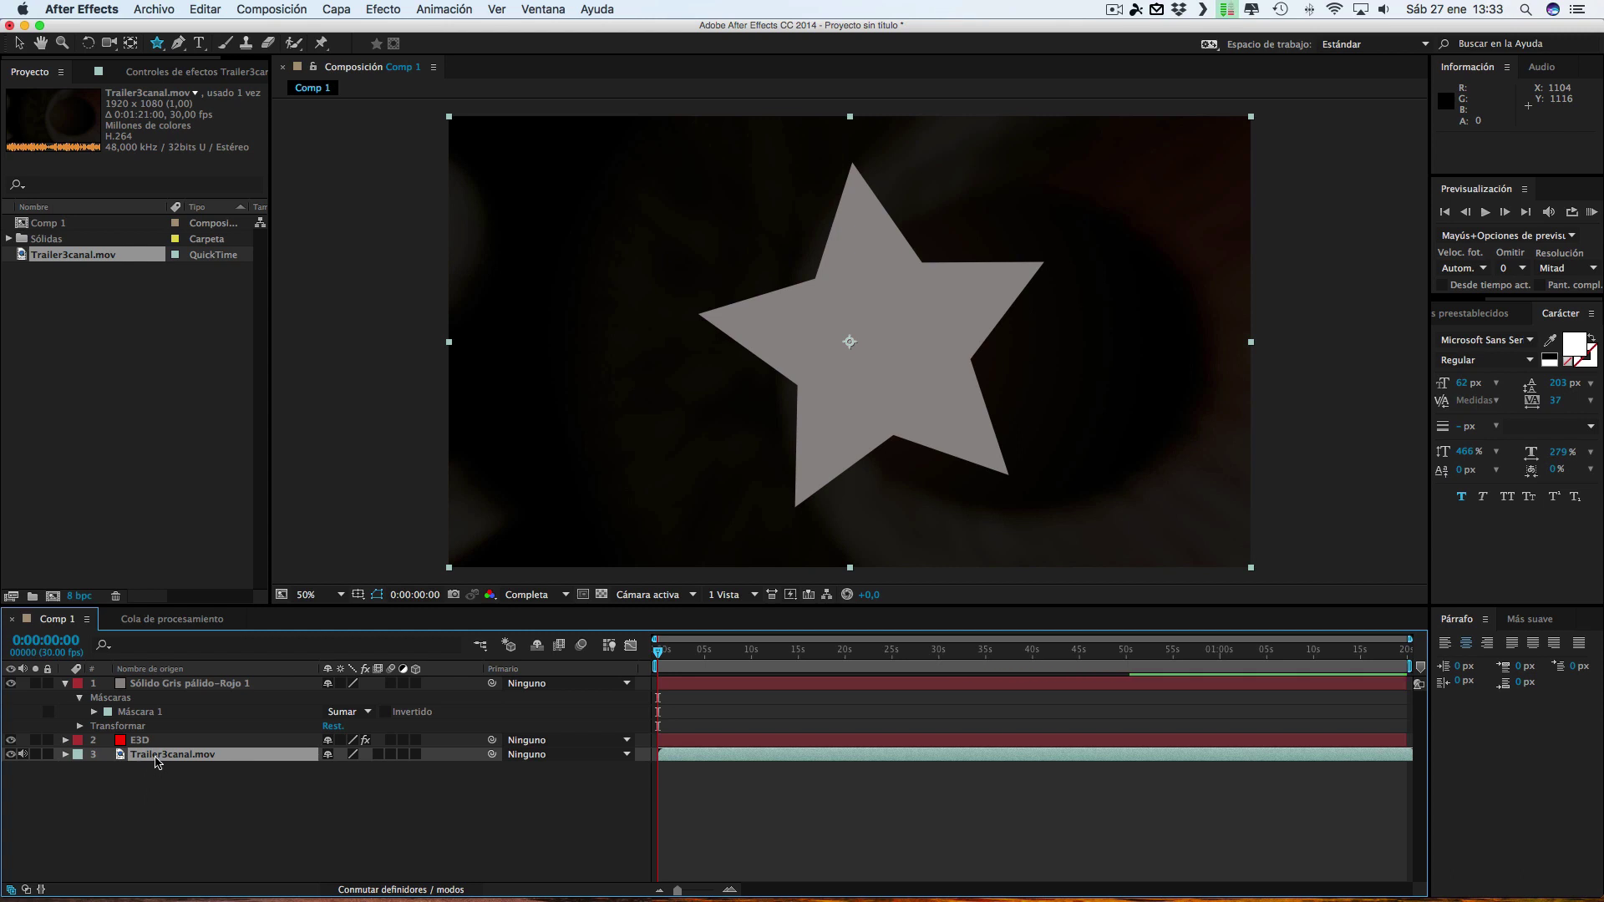
Precompose the Trailer3canal.mov layer with 'Move all attributes' into Trailer3canal.mov Comp. 1
click(155, 756)
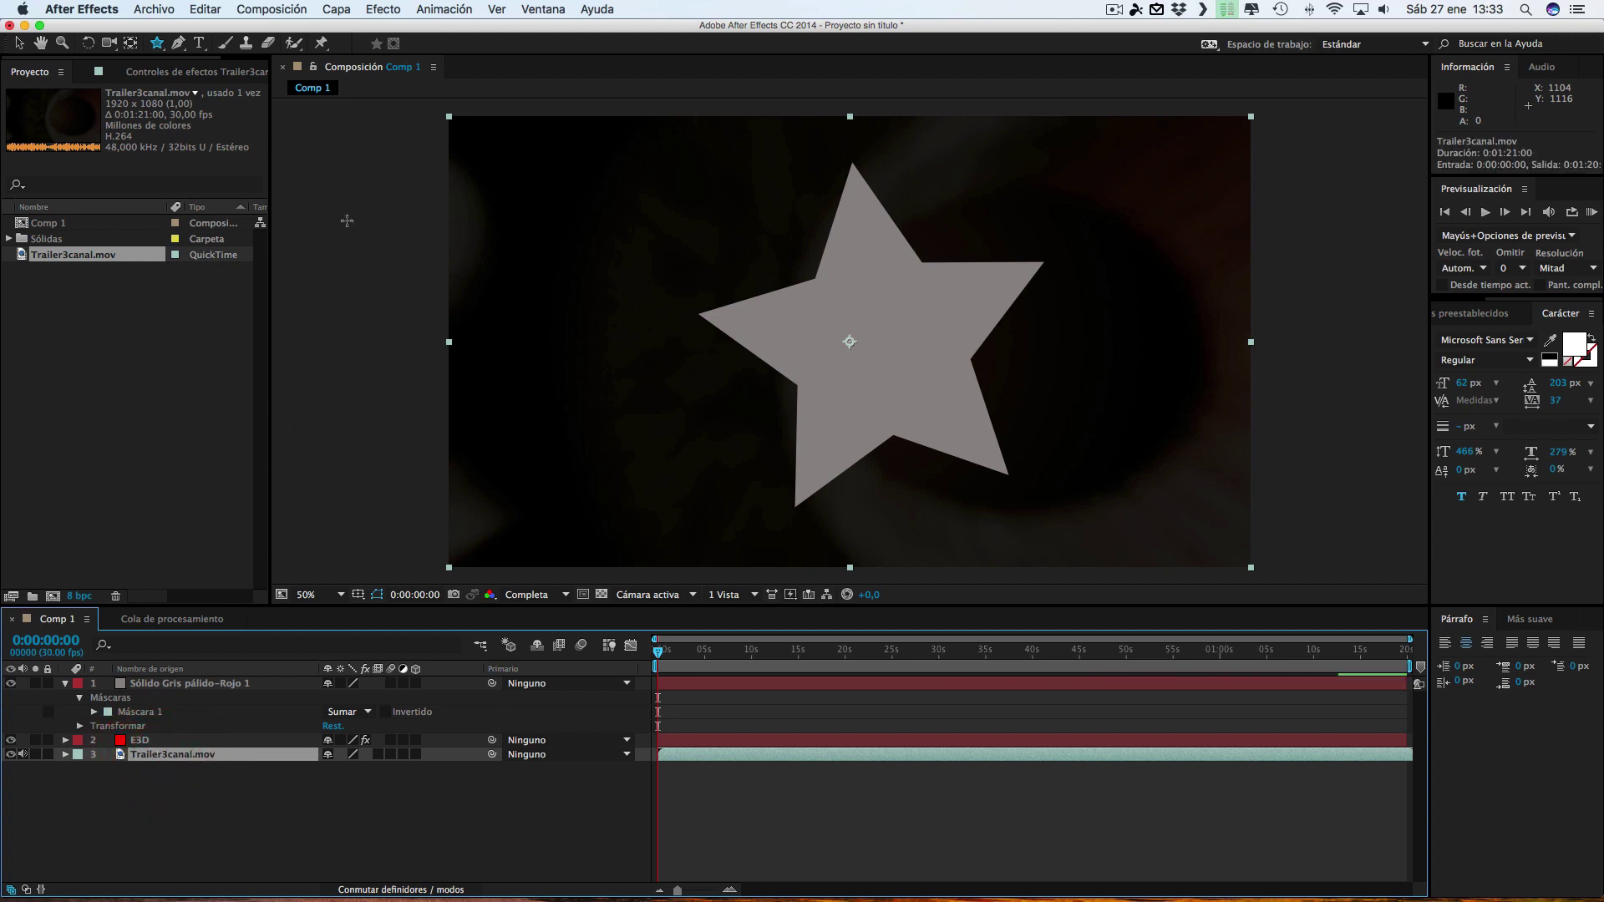
click(337, 9)
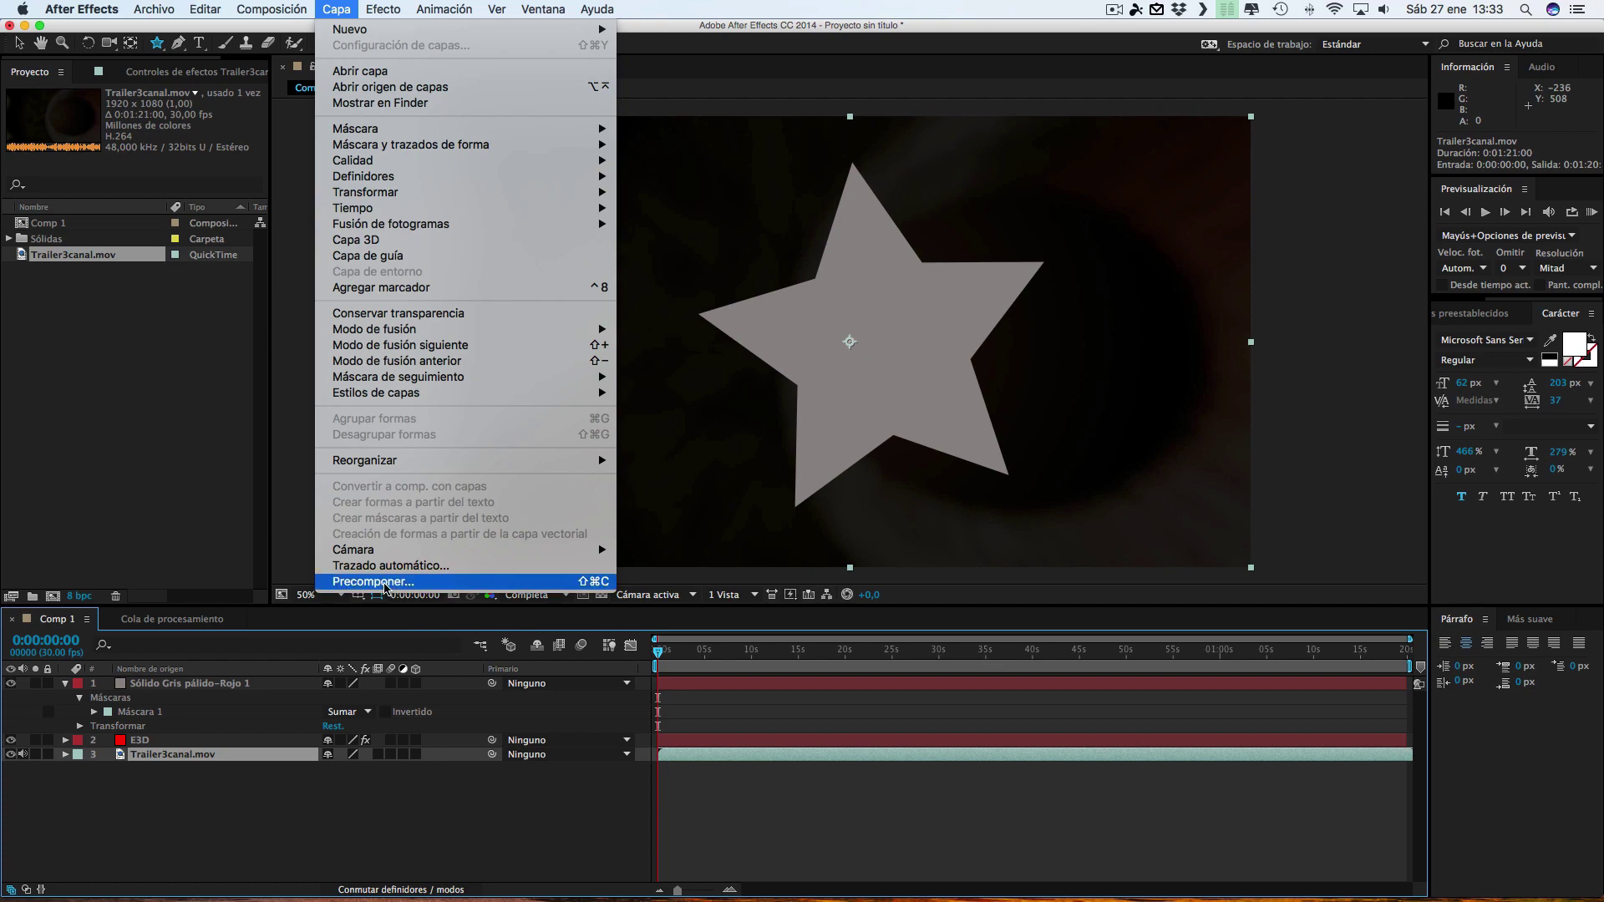
click(385, 582)
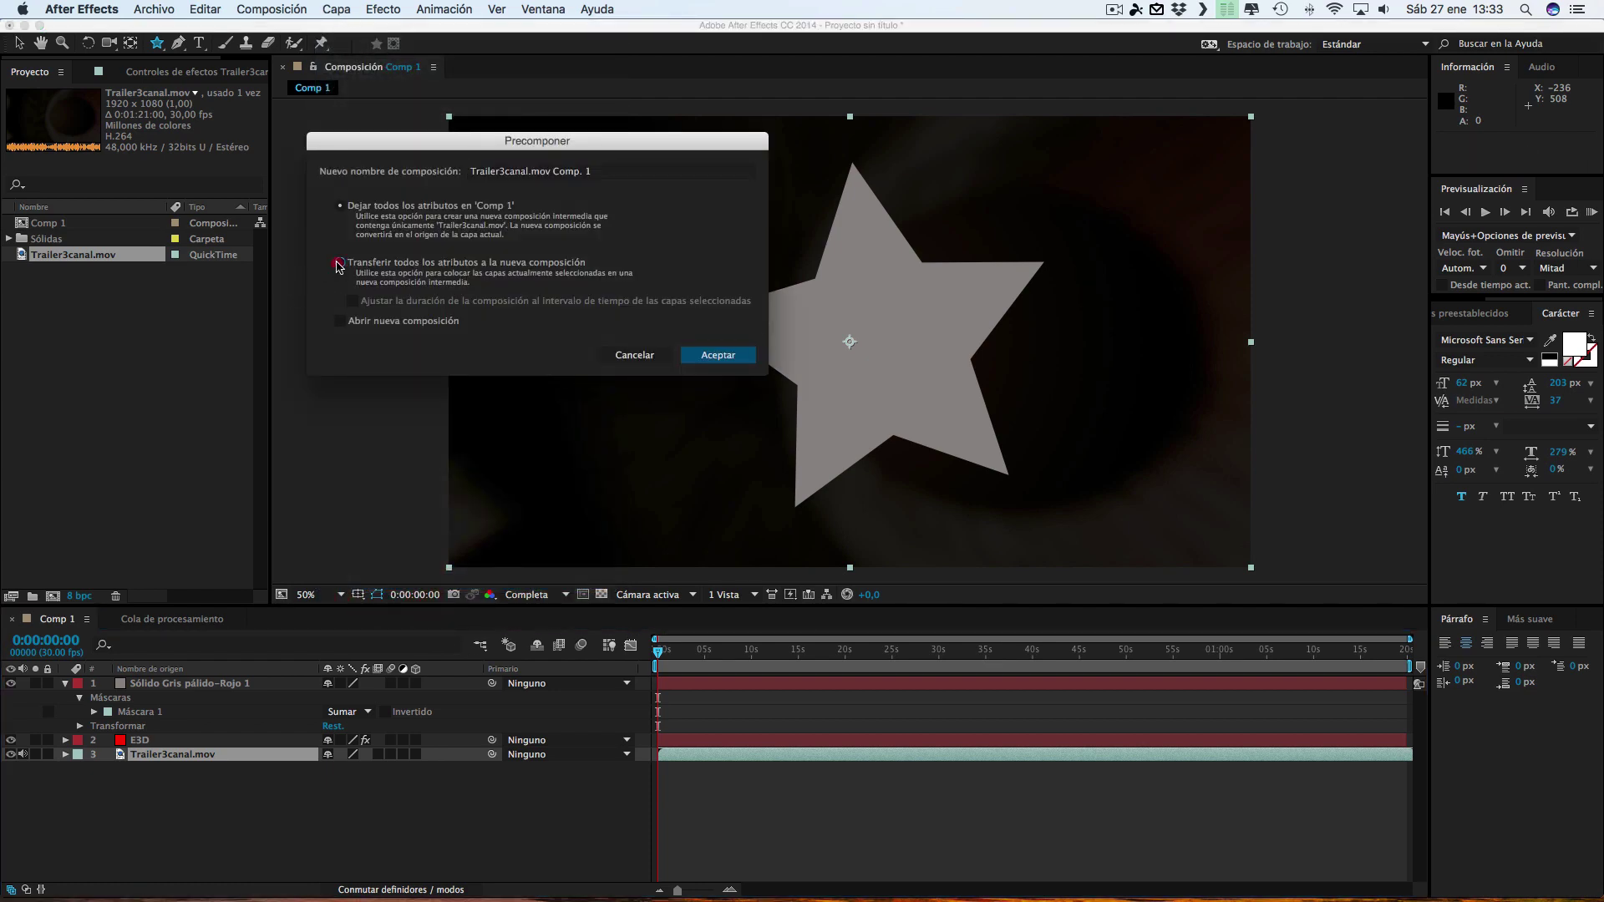
click(338, 264)
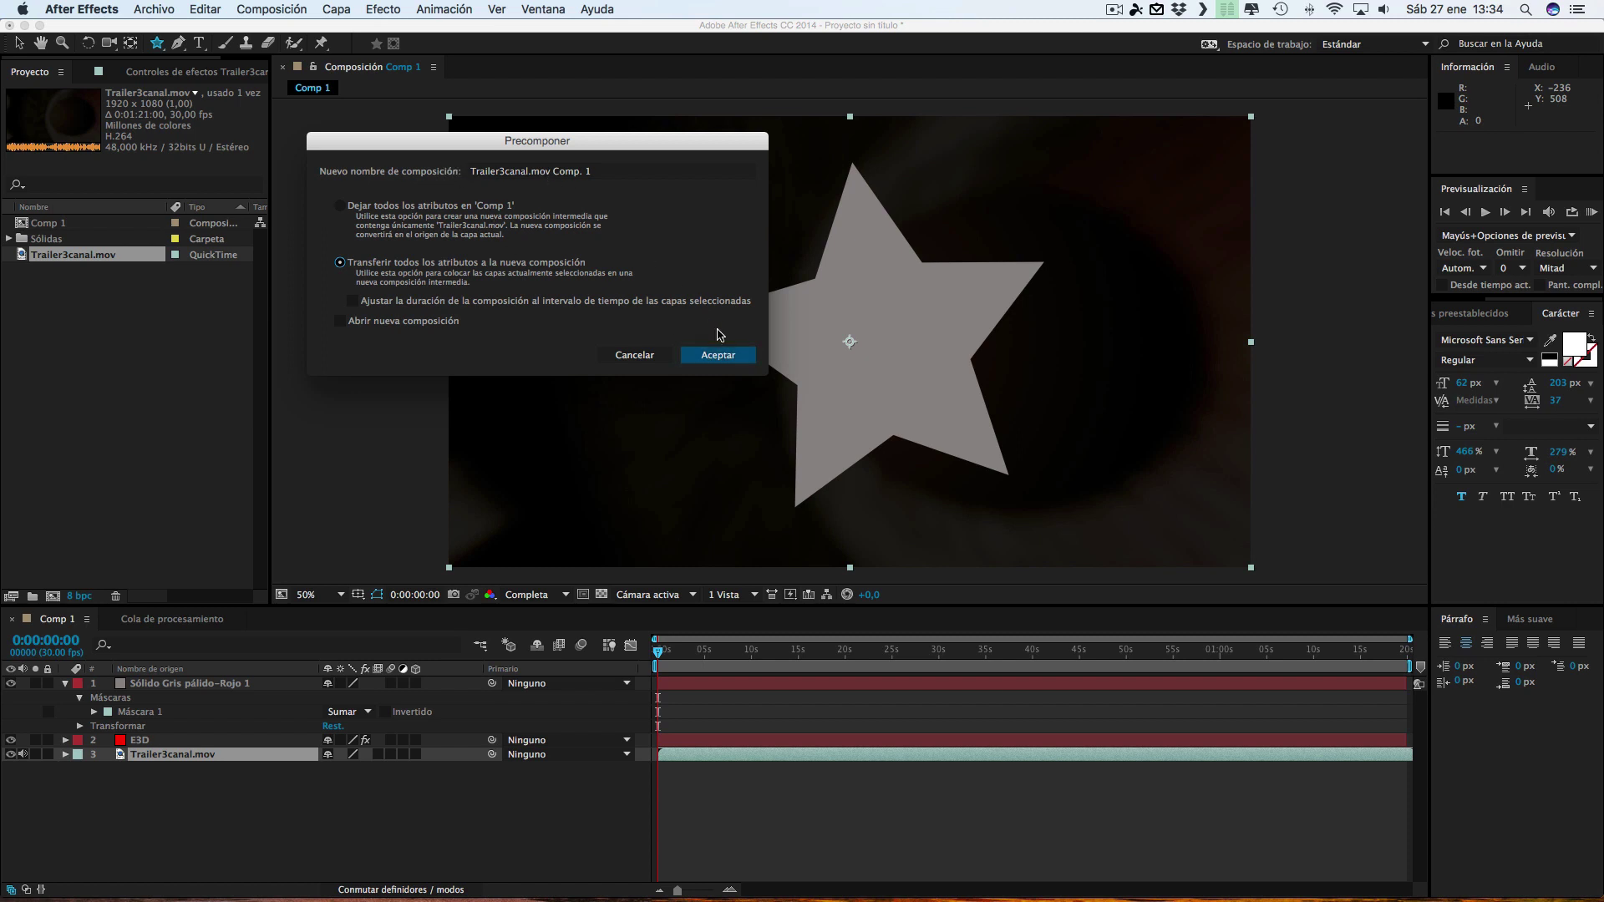
click(719, 355)
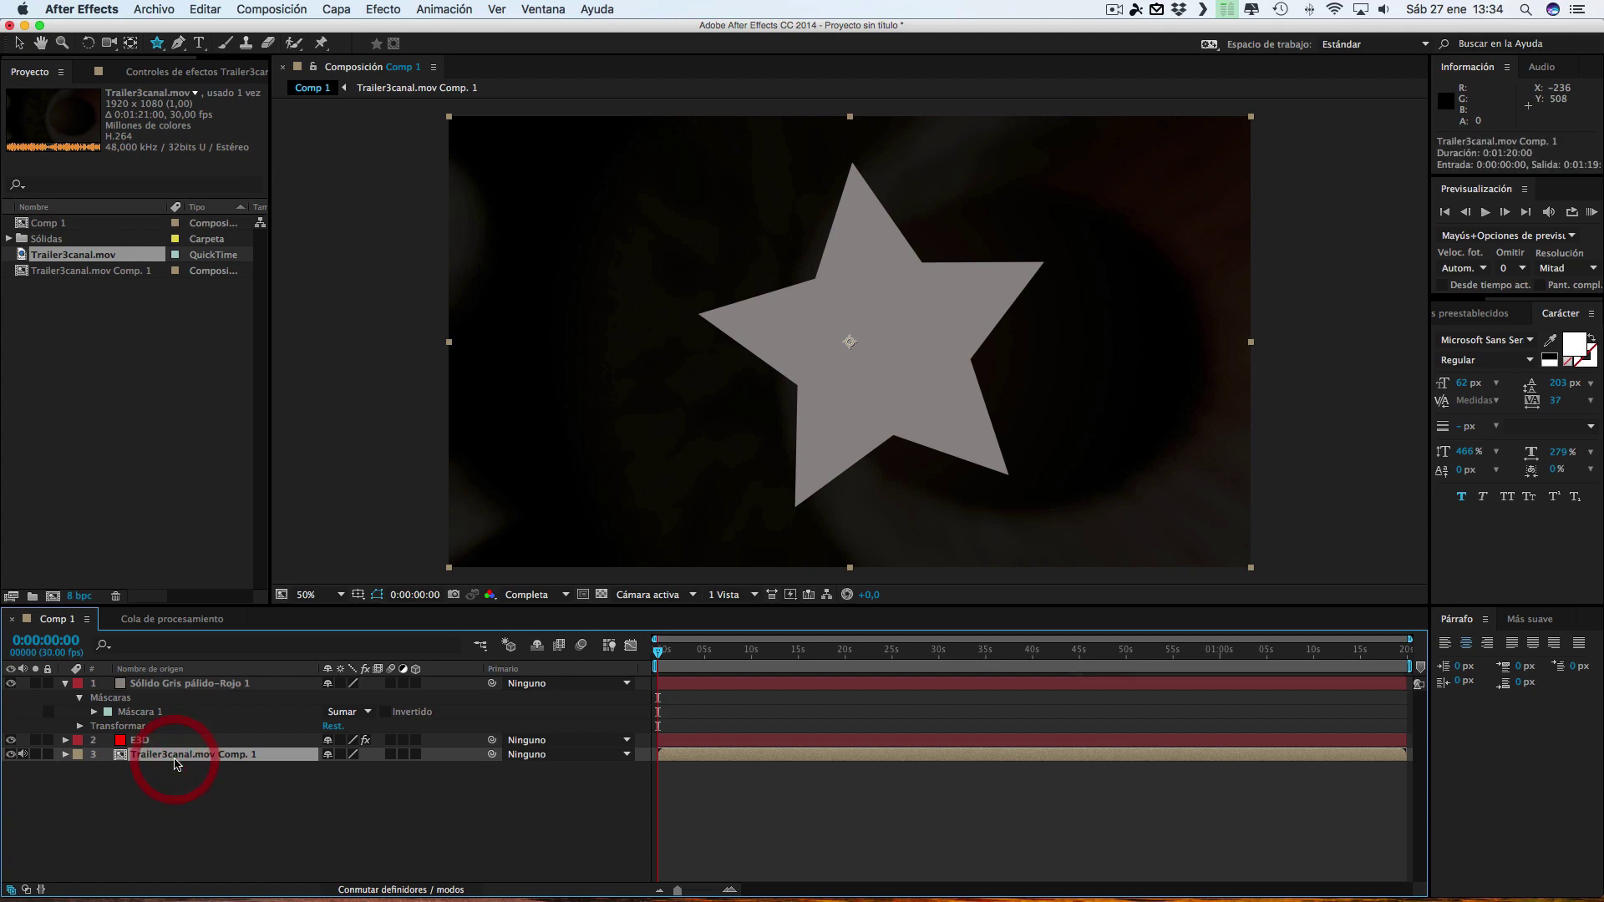
Preview the trailer inside the Trailer3canal.mov Comp. 1 precomp, then return to Comp 1 at 0:00:38:00
double_click(175, 756)
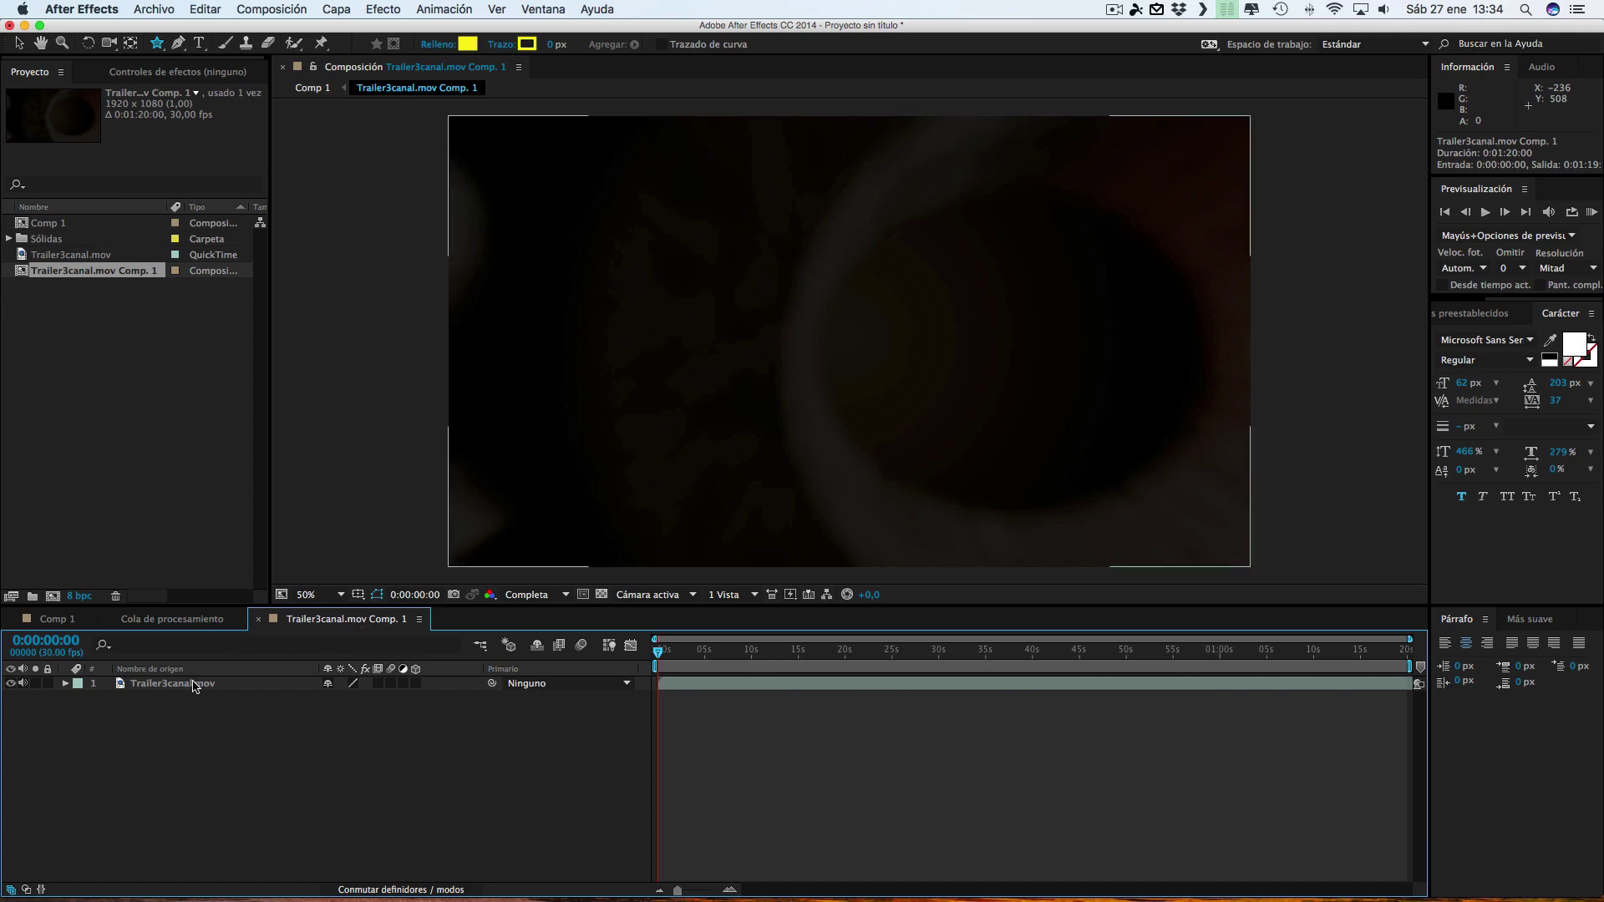
mouse_move(668, 654)
mouse_down()
mouse_move(1394, 661)
mouse_move(1017, 663)
mouse_up()
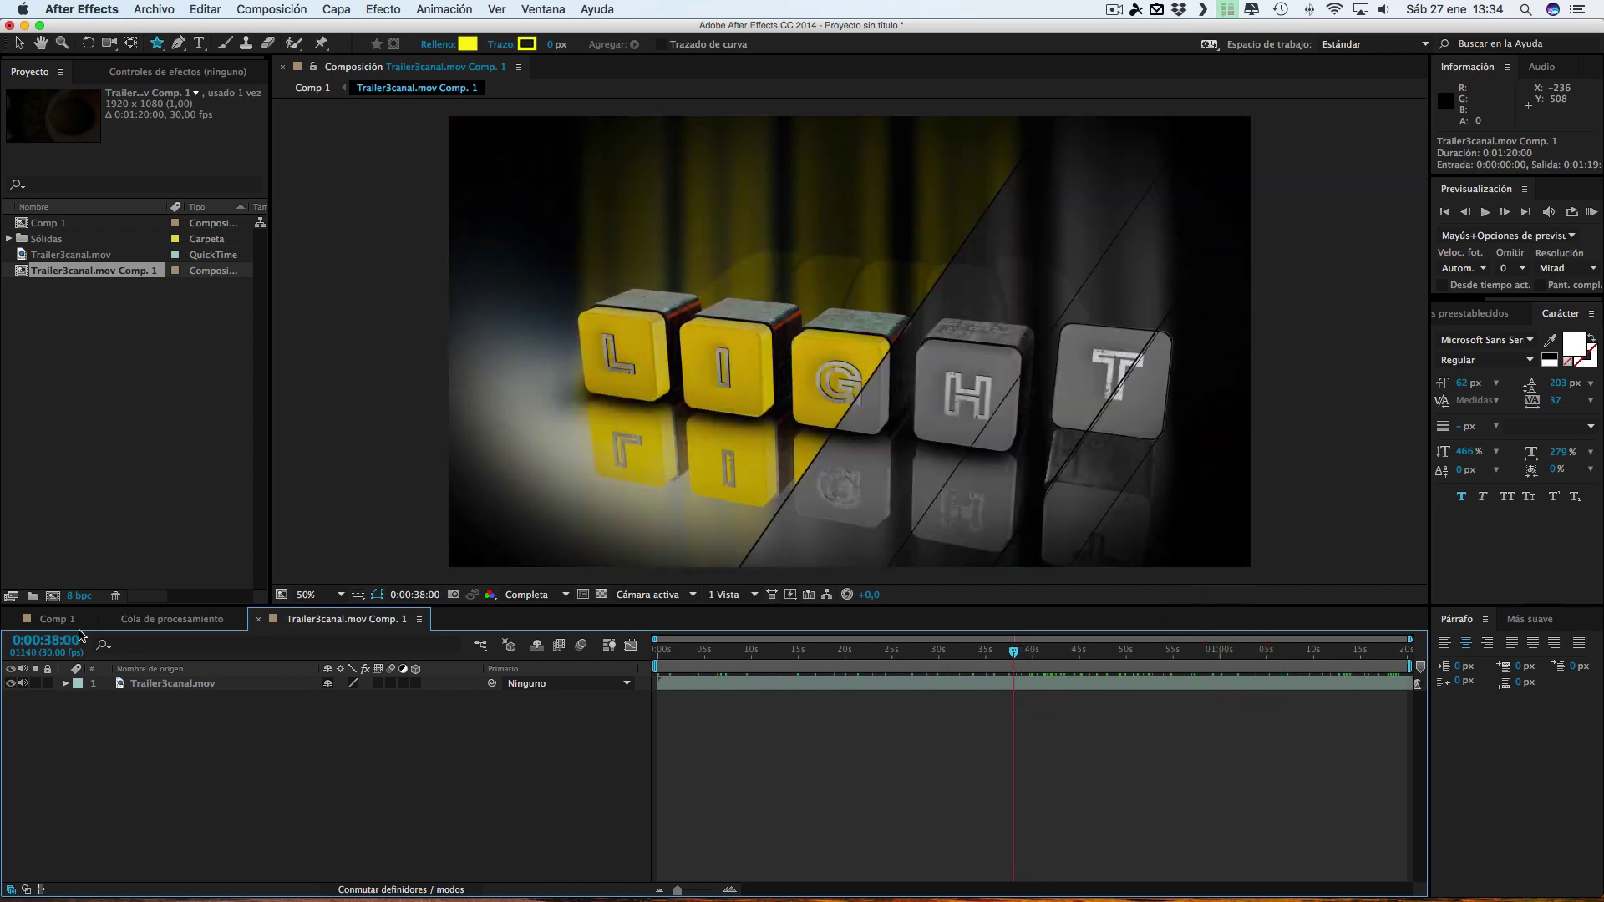
click(64, 622)
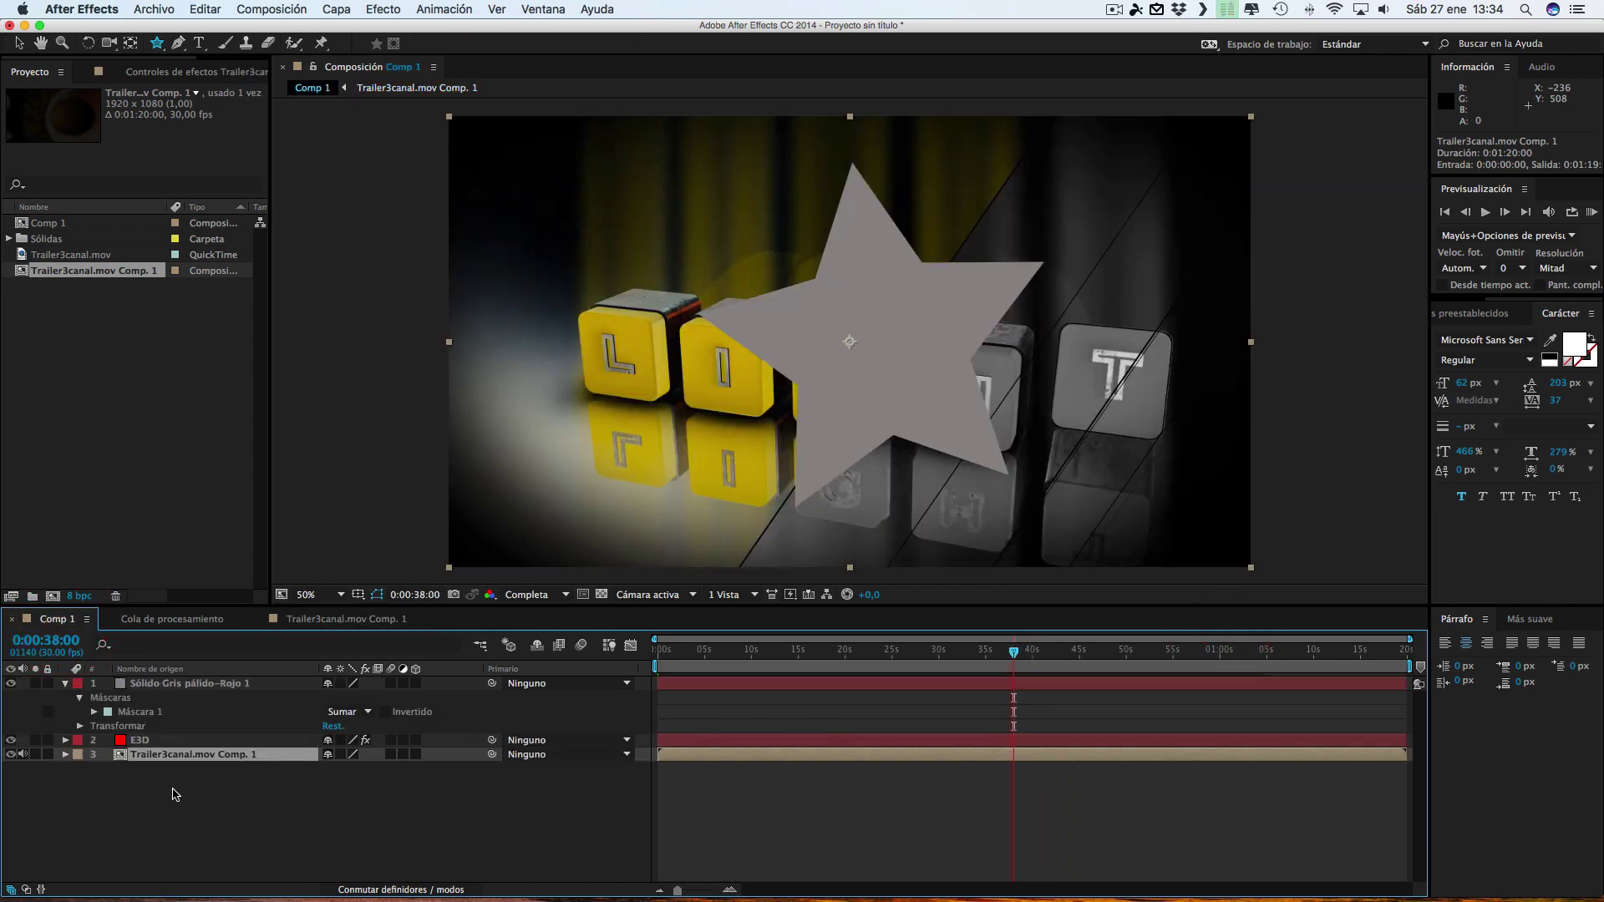
click(140, 741)
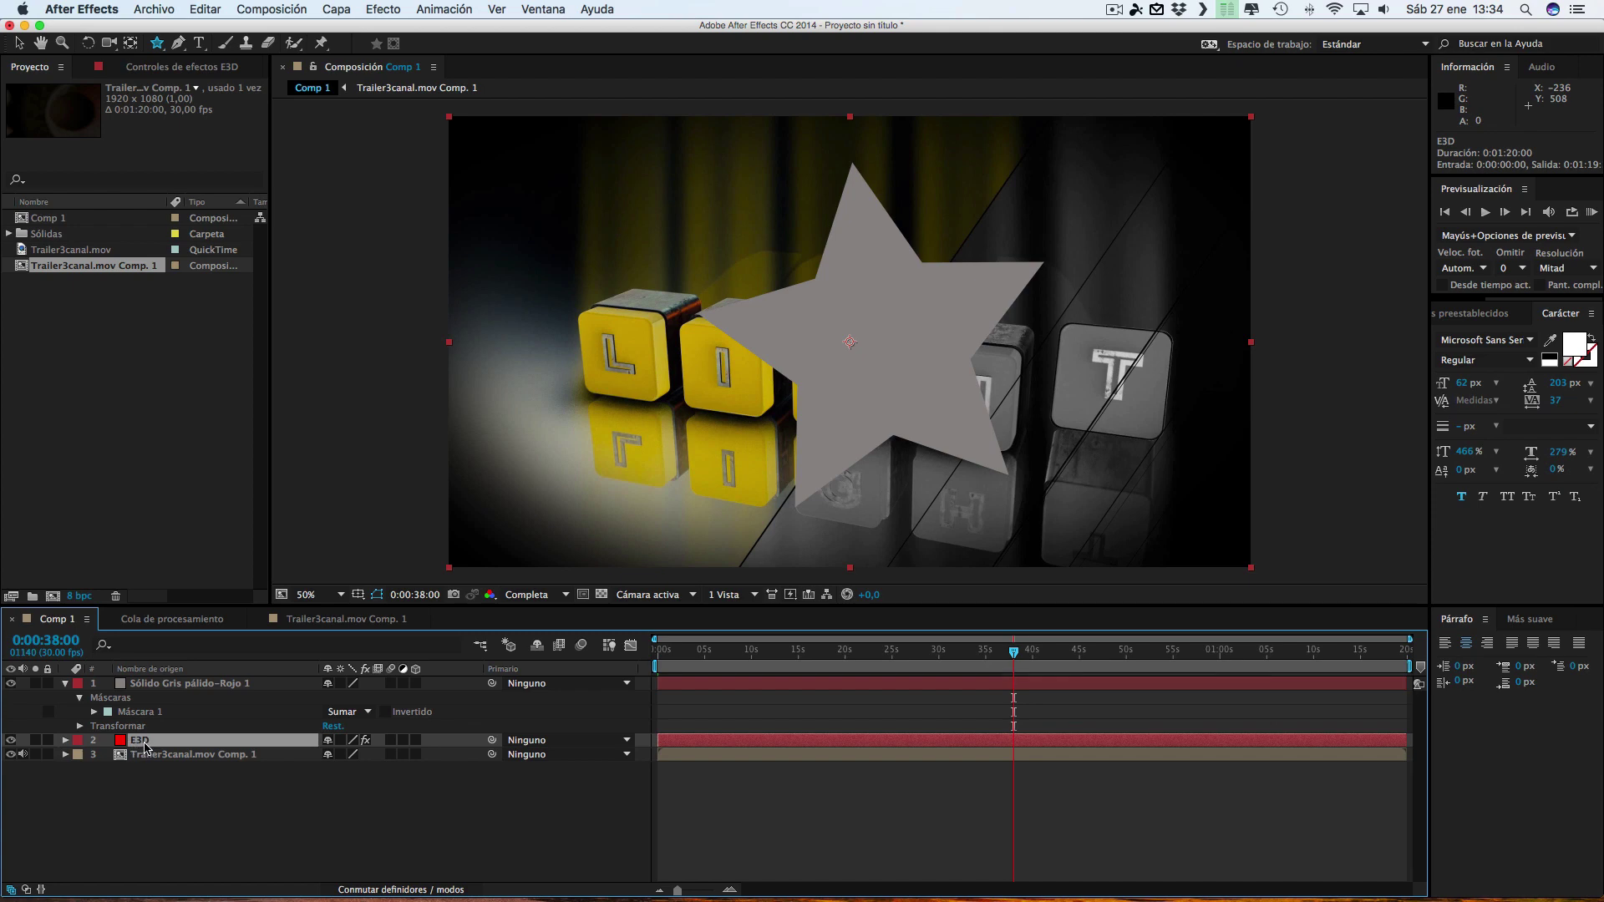
Expand Element's Custom Layers to inspect the Path Layer 1 options
click(174, 71)
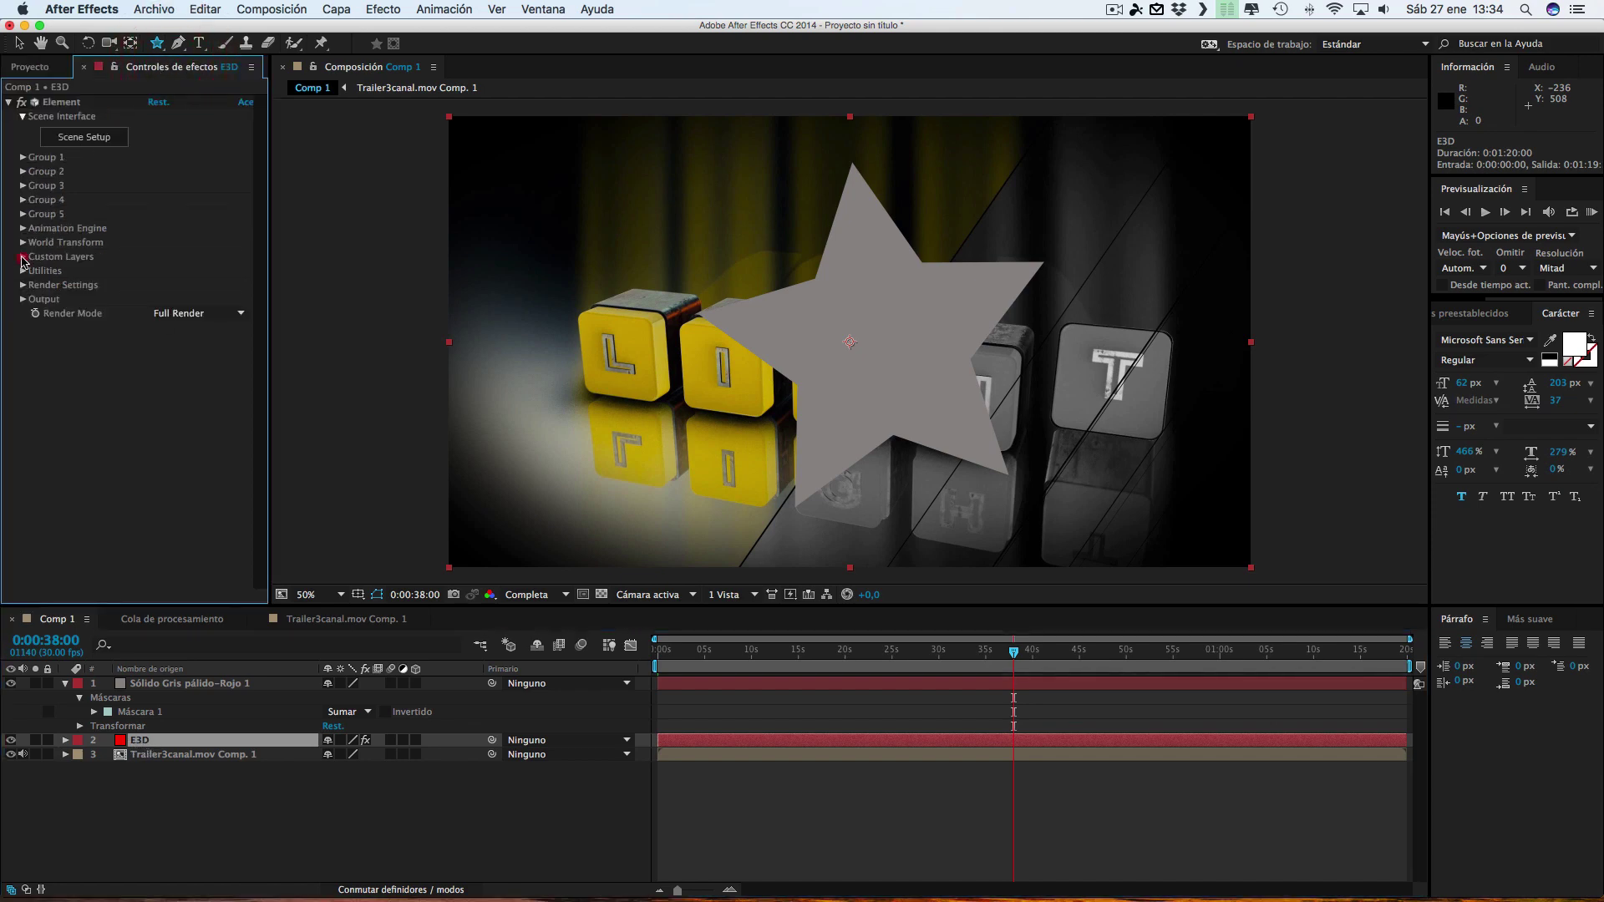
click(23, 258)
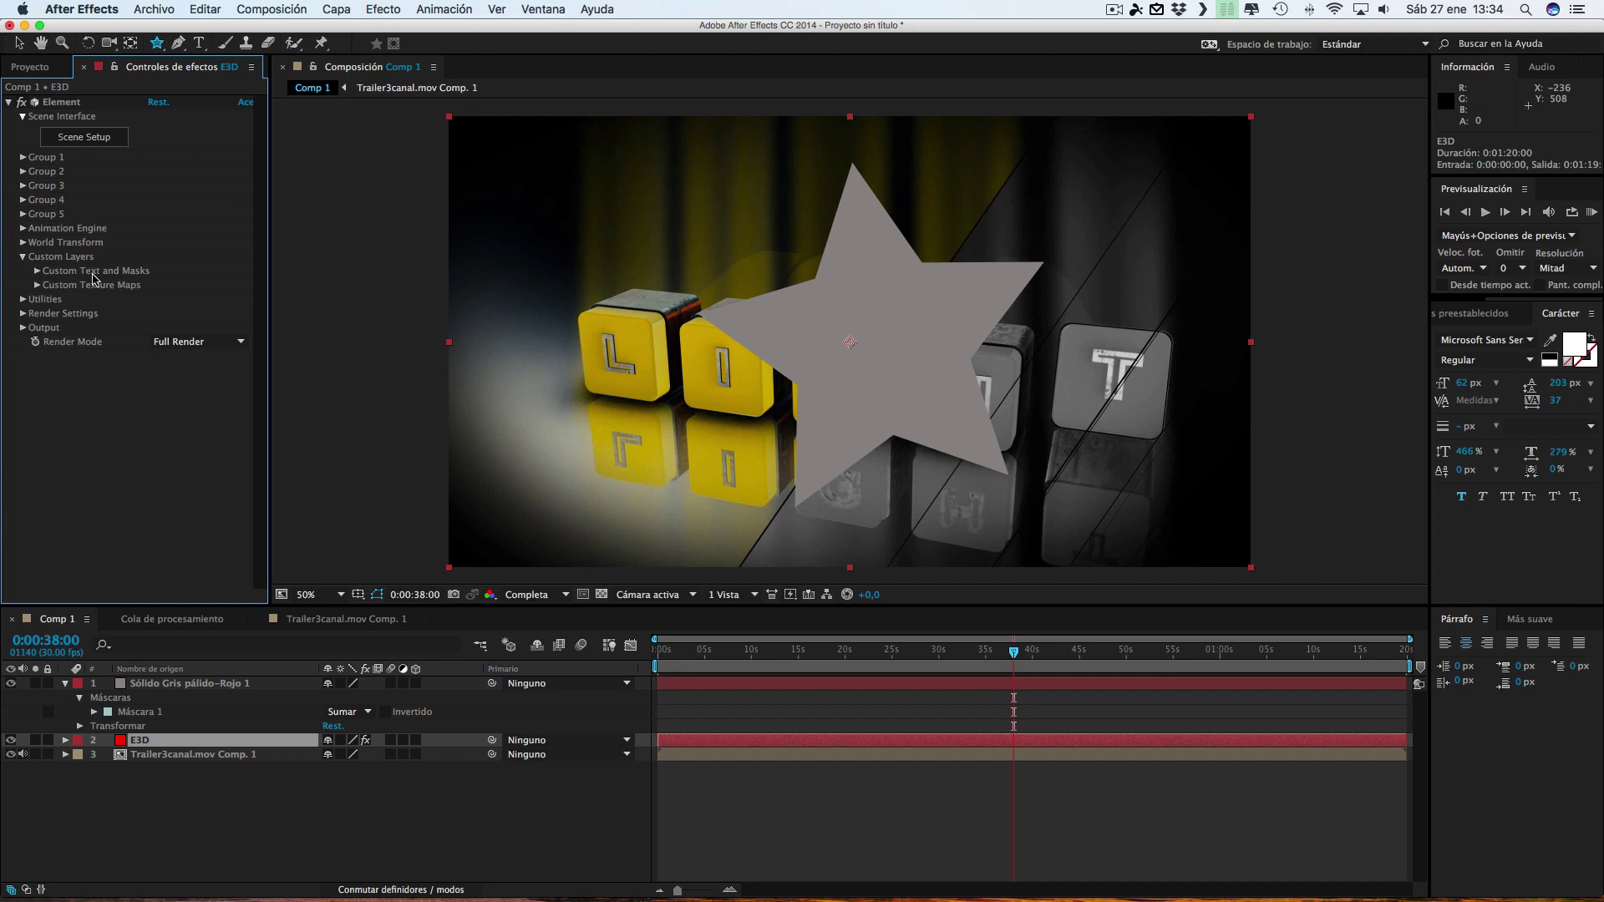
click(37, 272)
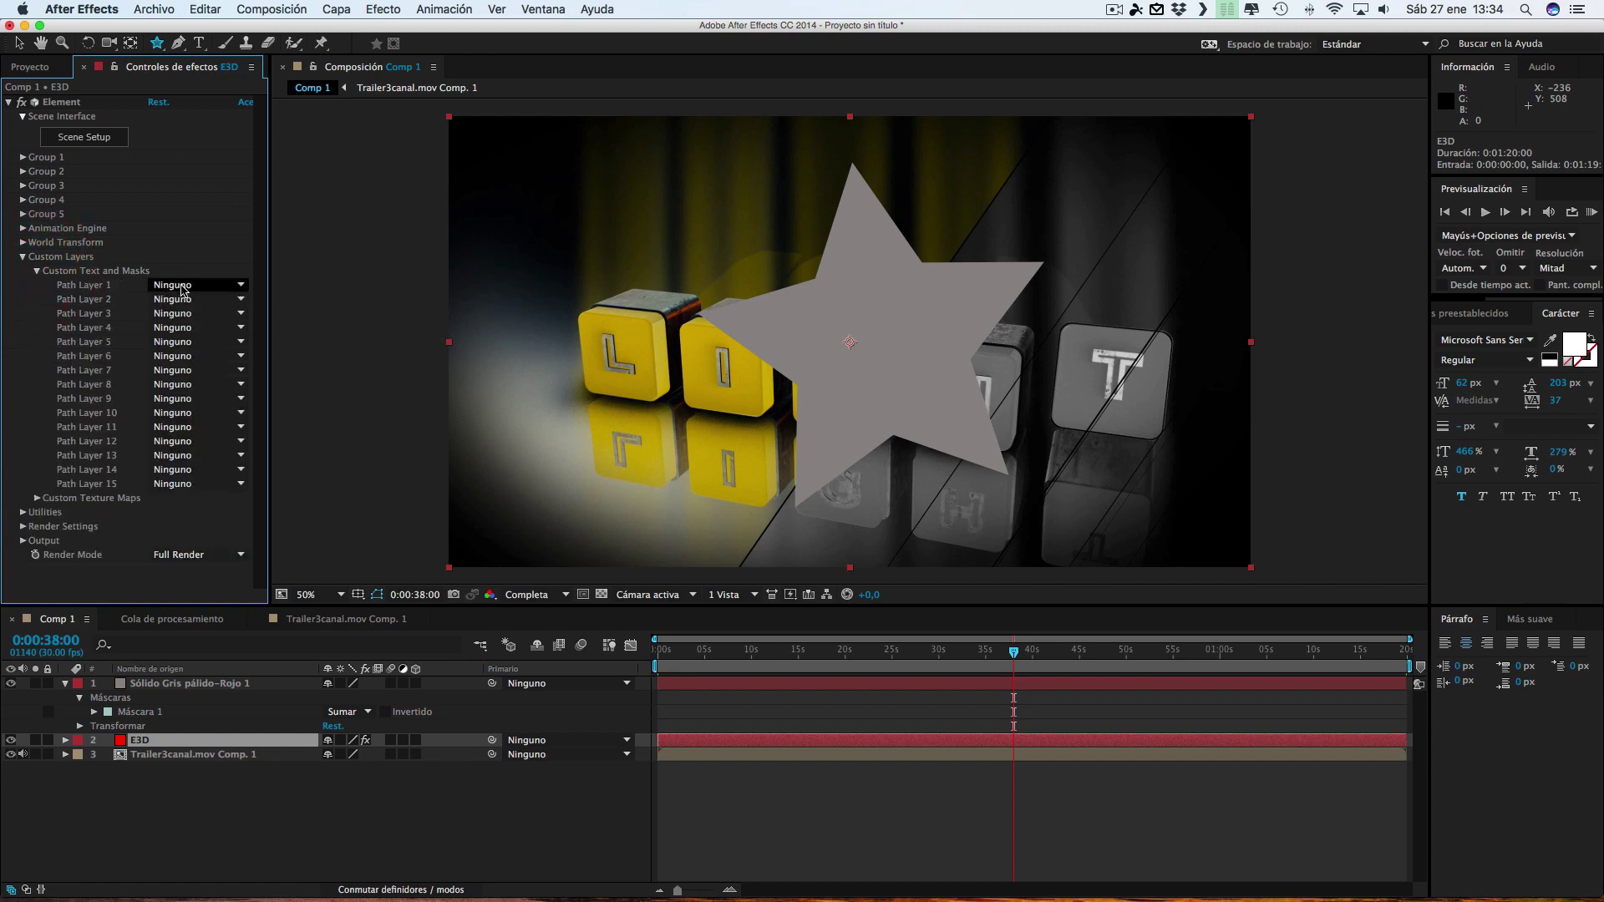
click(178, 286)
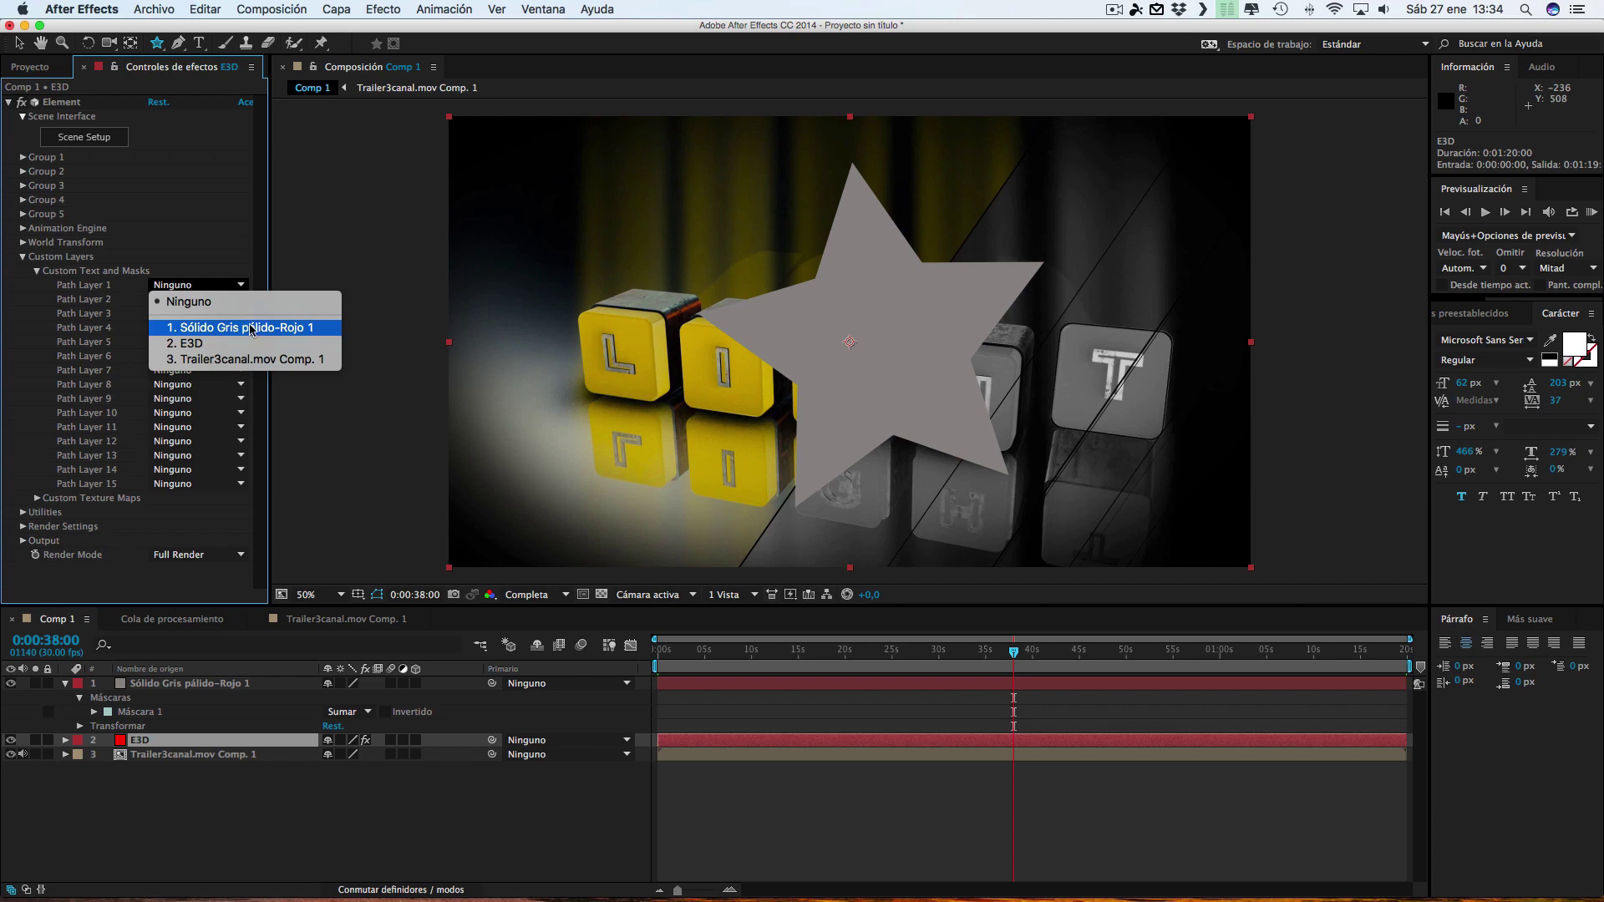
click(251, 809)
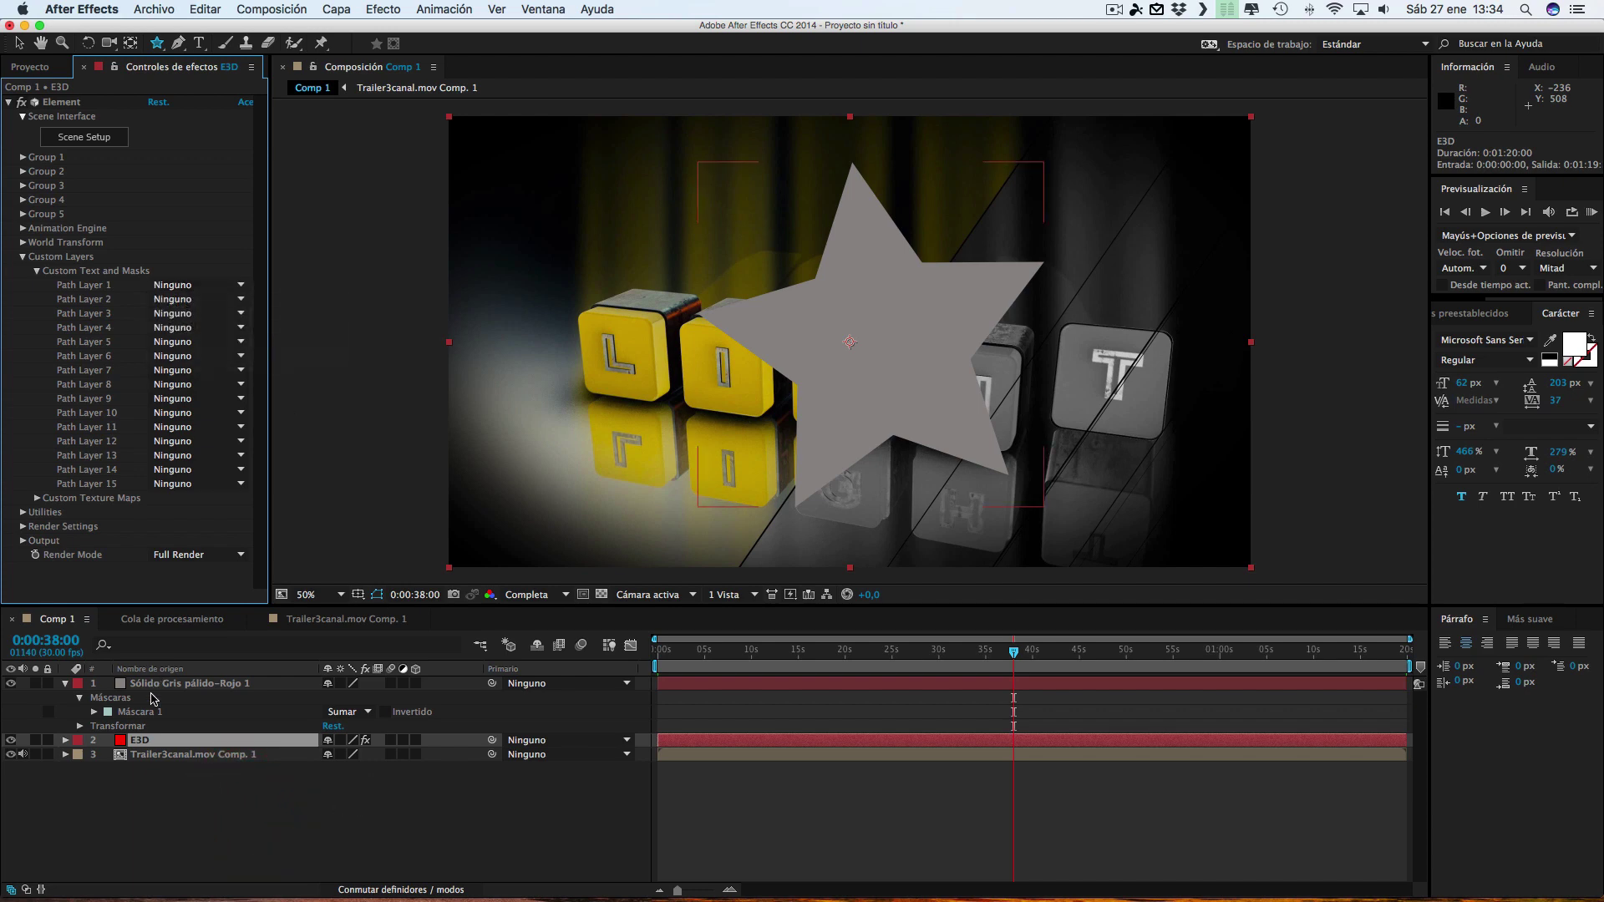
Rename the star-masked solid layer to 'estrella'
click(158, 688)
key(Return)
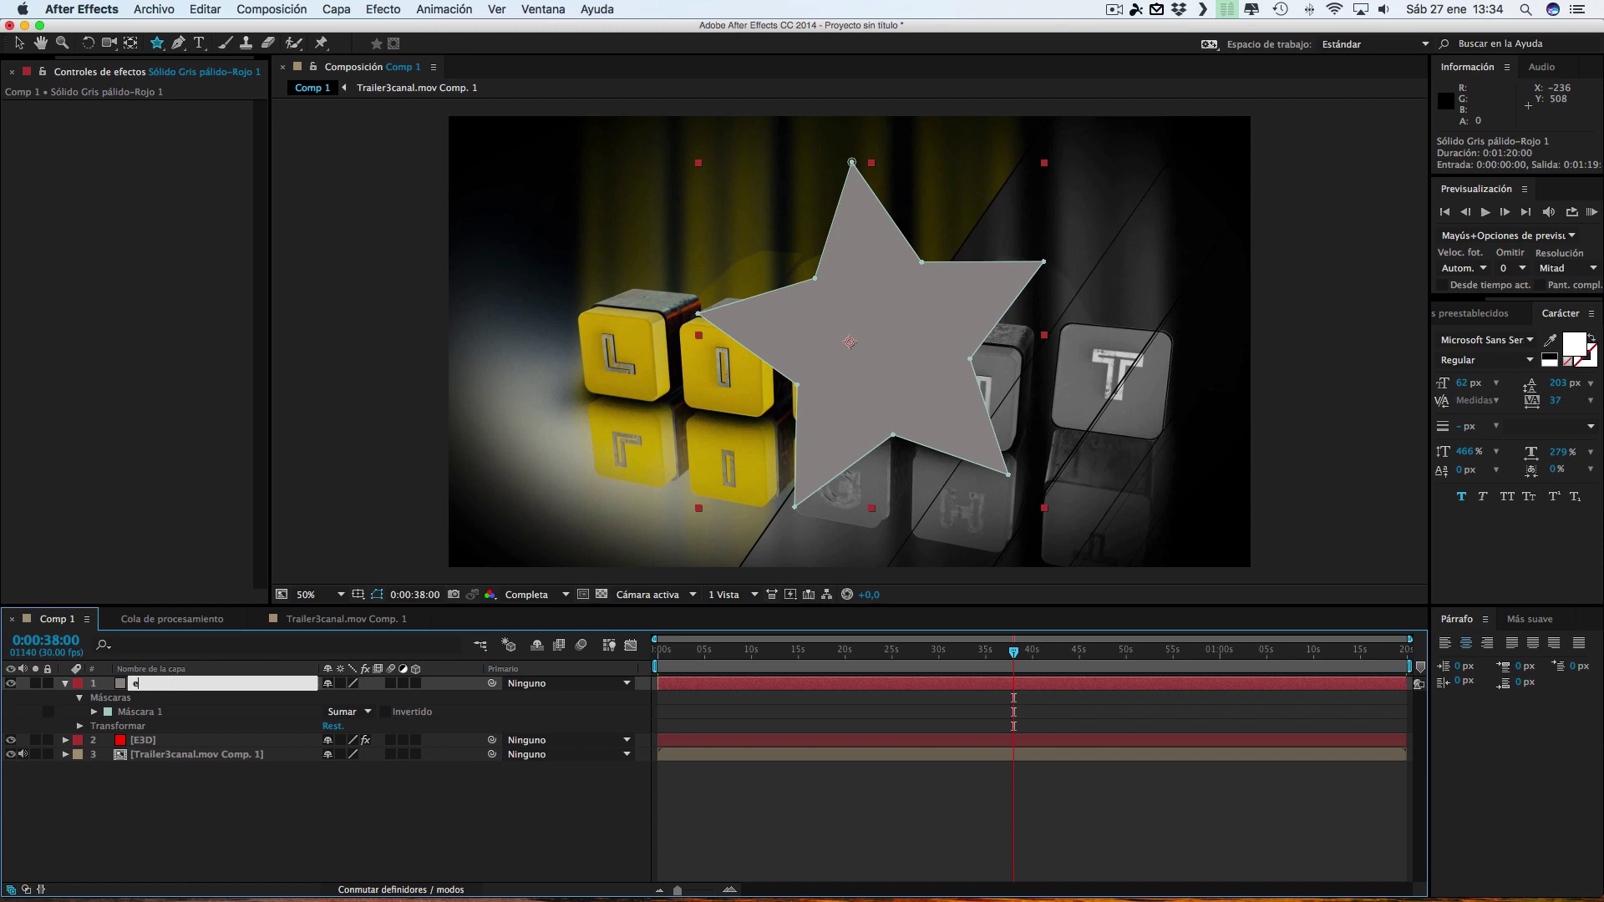
click(188, 808)
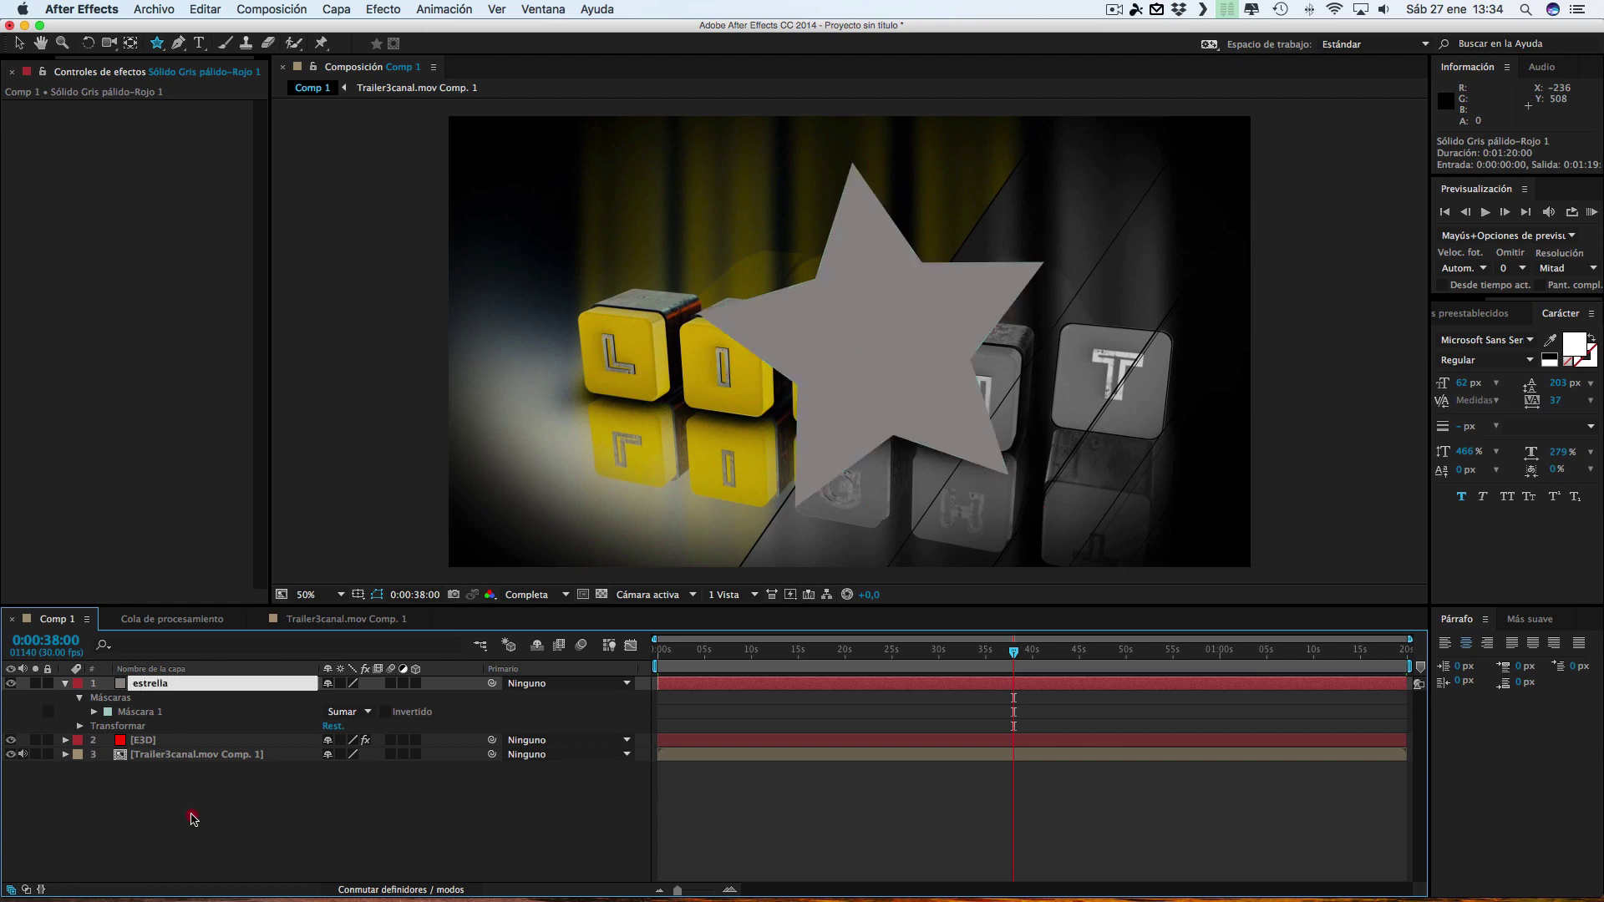
click(149, 685)
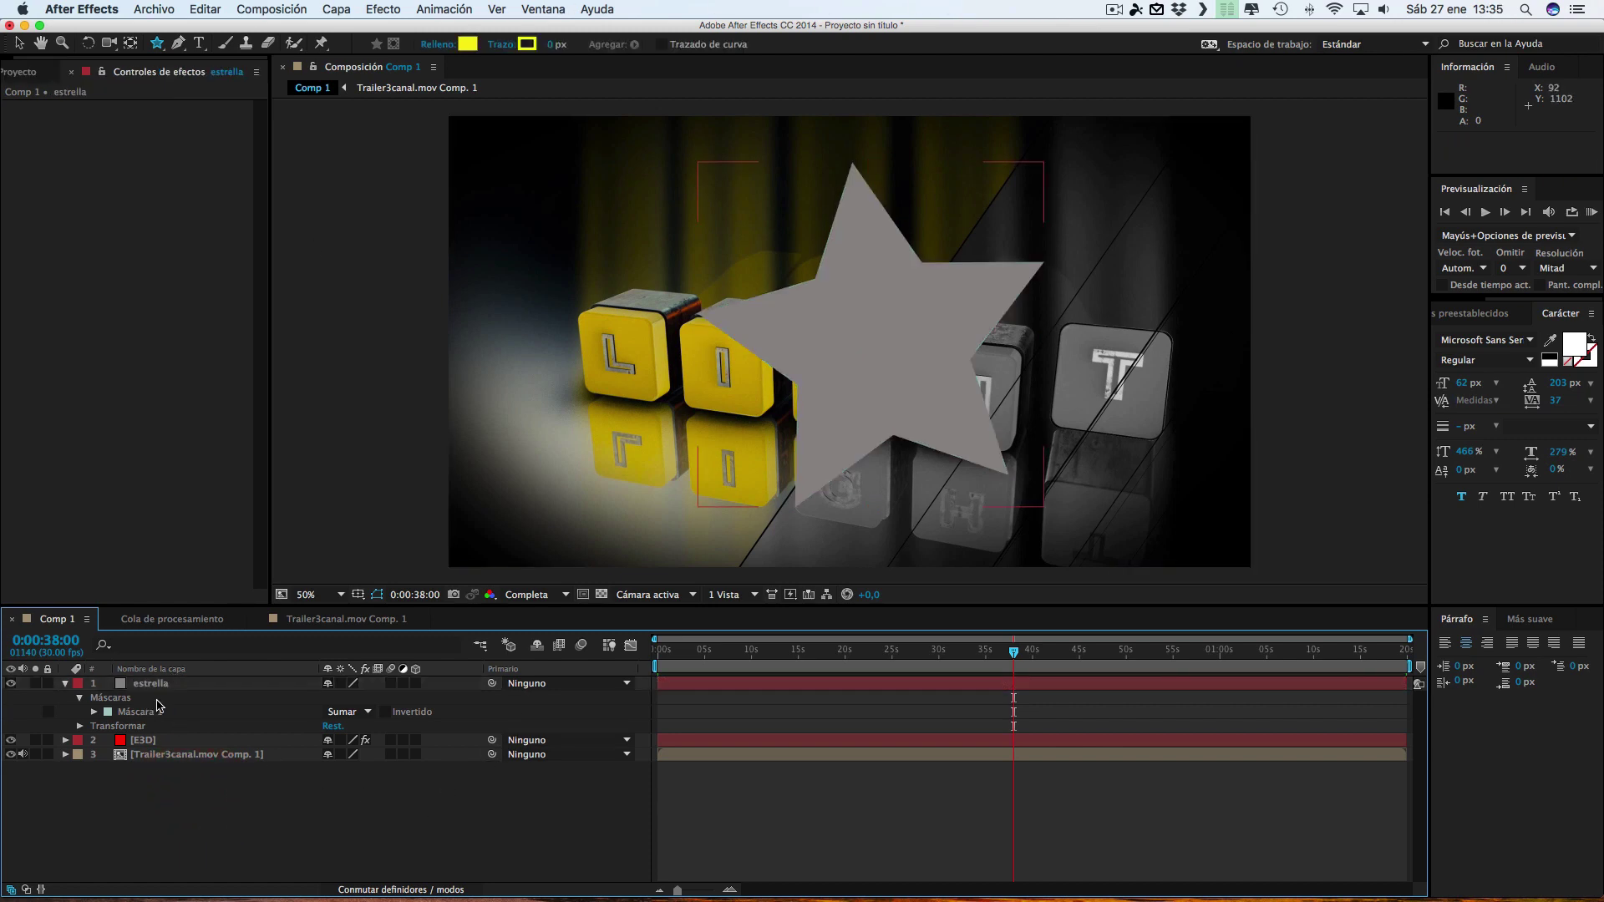
Set E3D's Element Path Layer 1 to the estrella layer
click(143, 741)
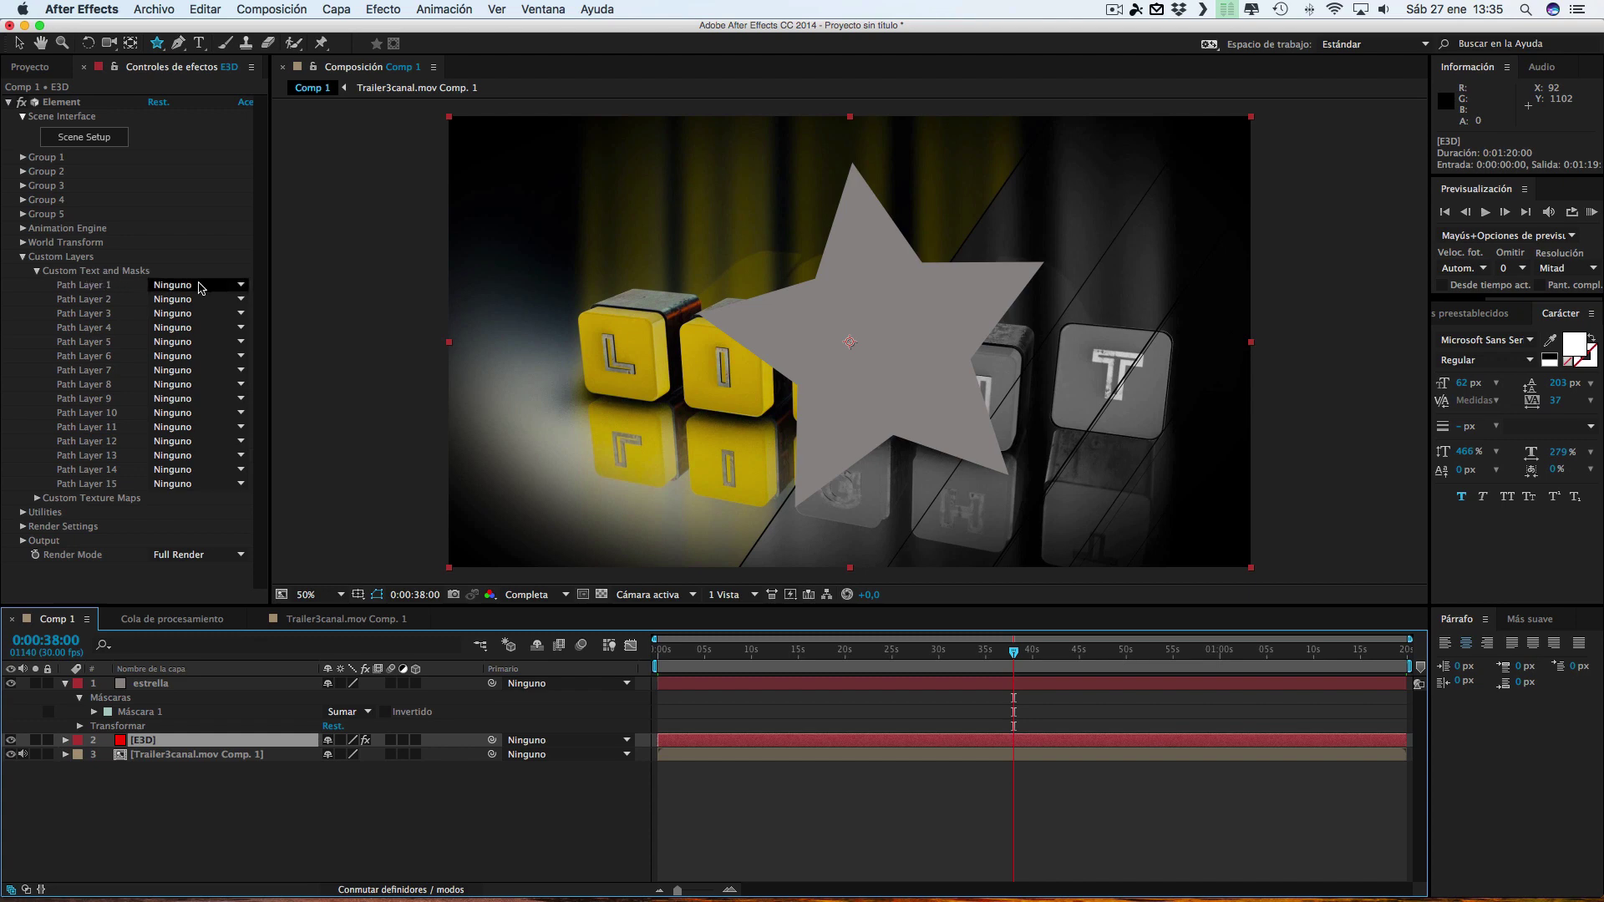
click(171, 285)
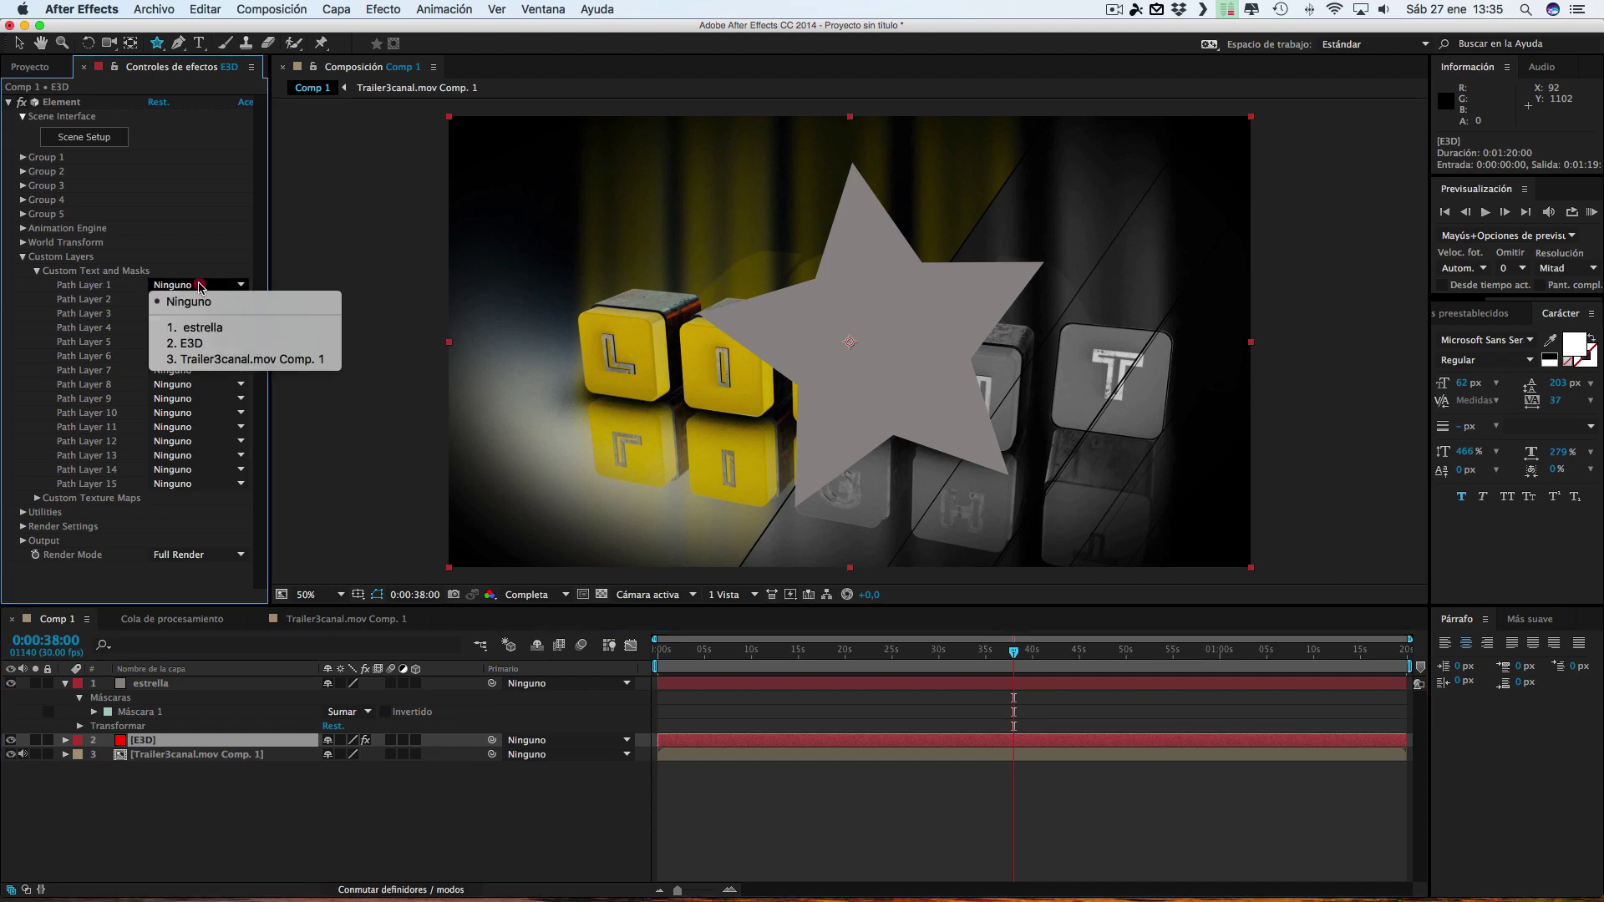
click(205, 328)
Hide the estrella and trailer precomp layers, leaving E3D selected
click(175, 873)
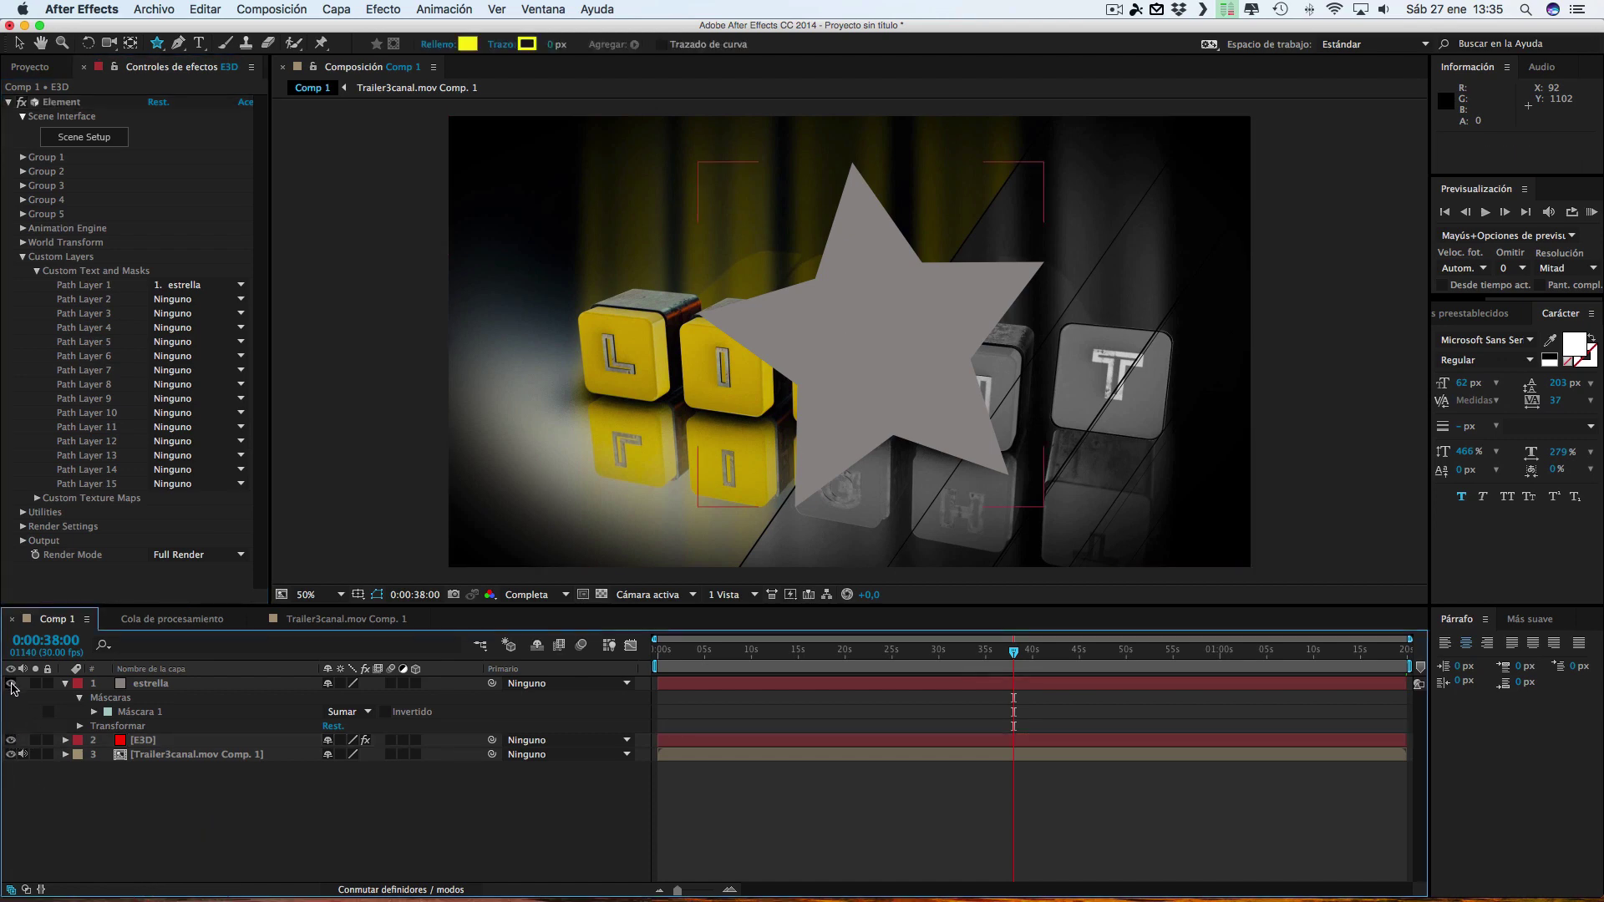
click(11, 684)
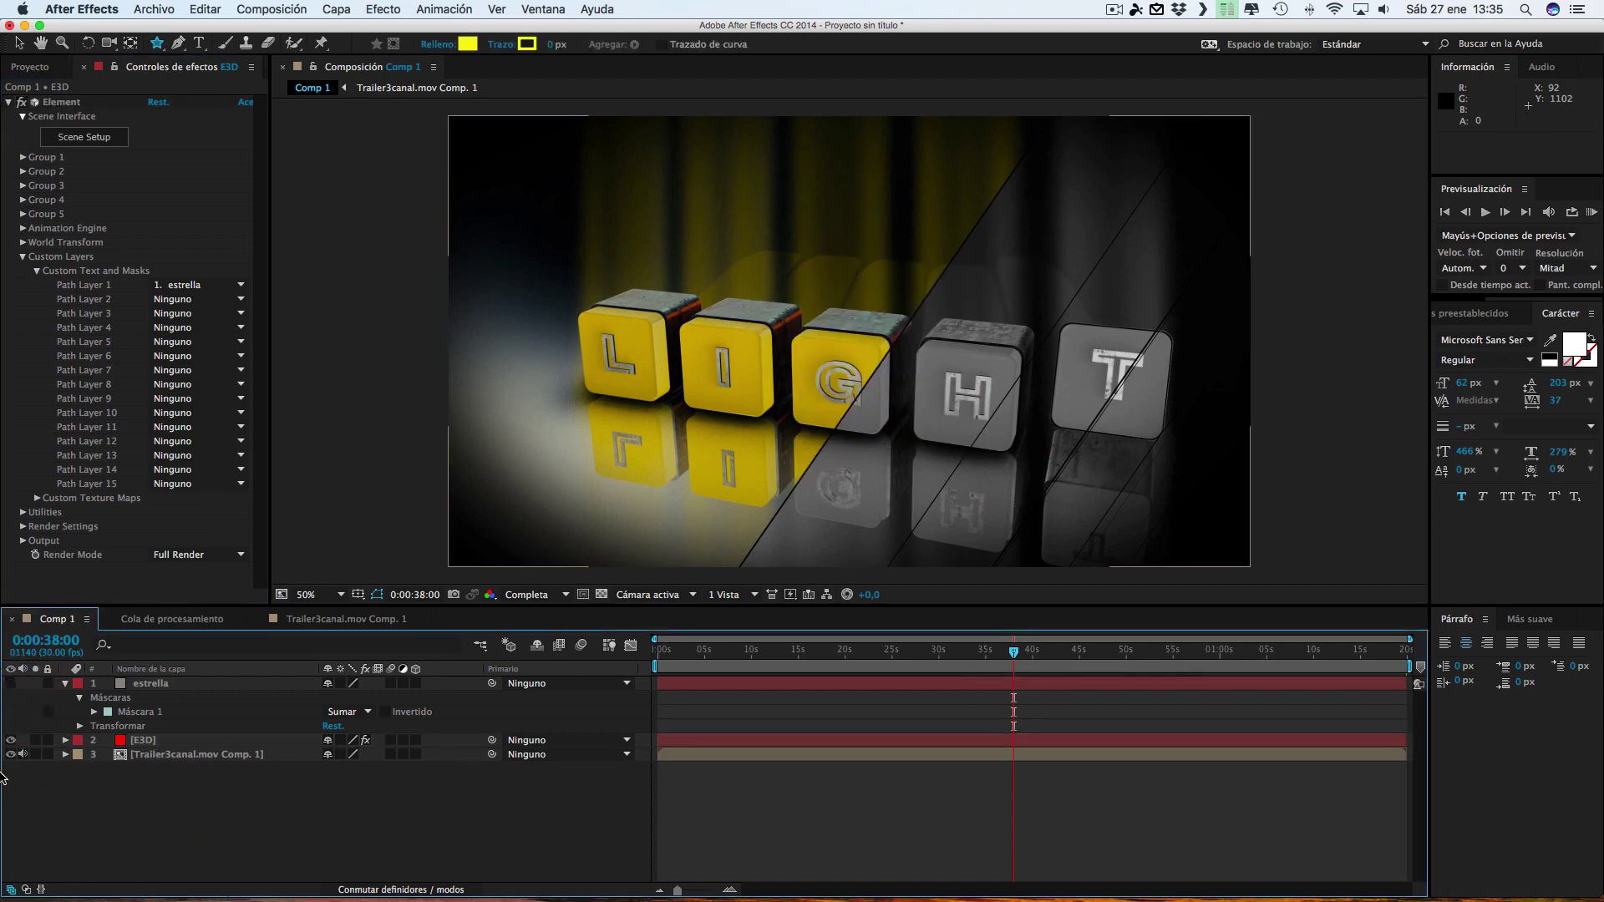
click(11, 755)
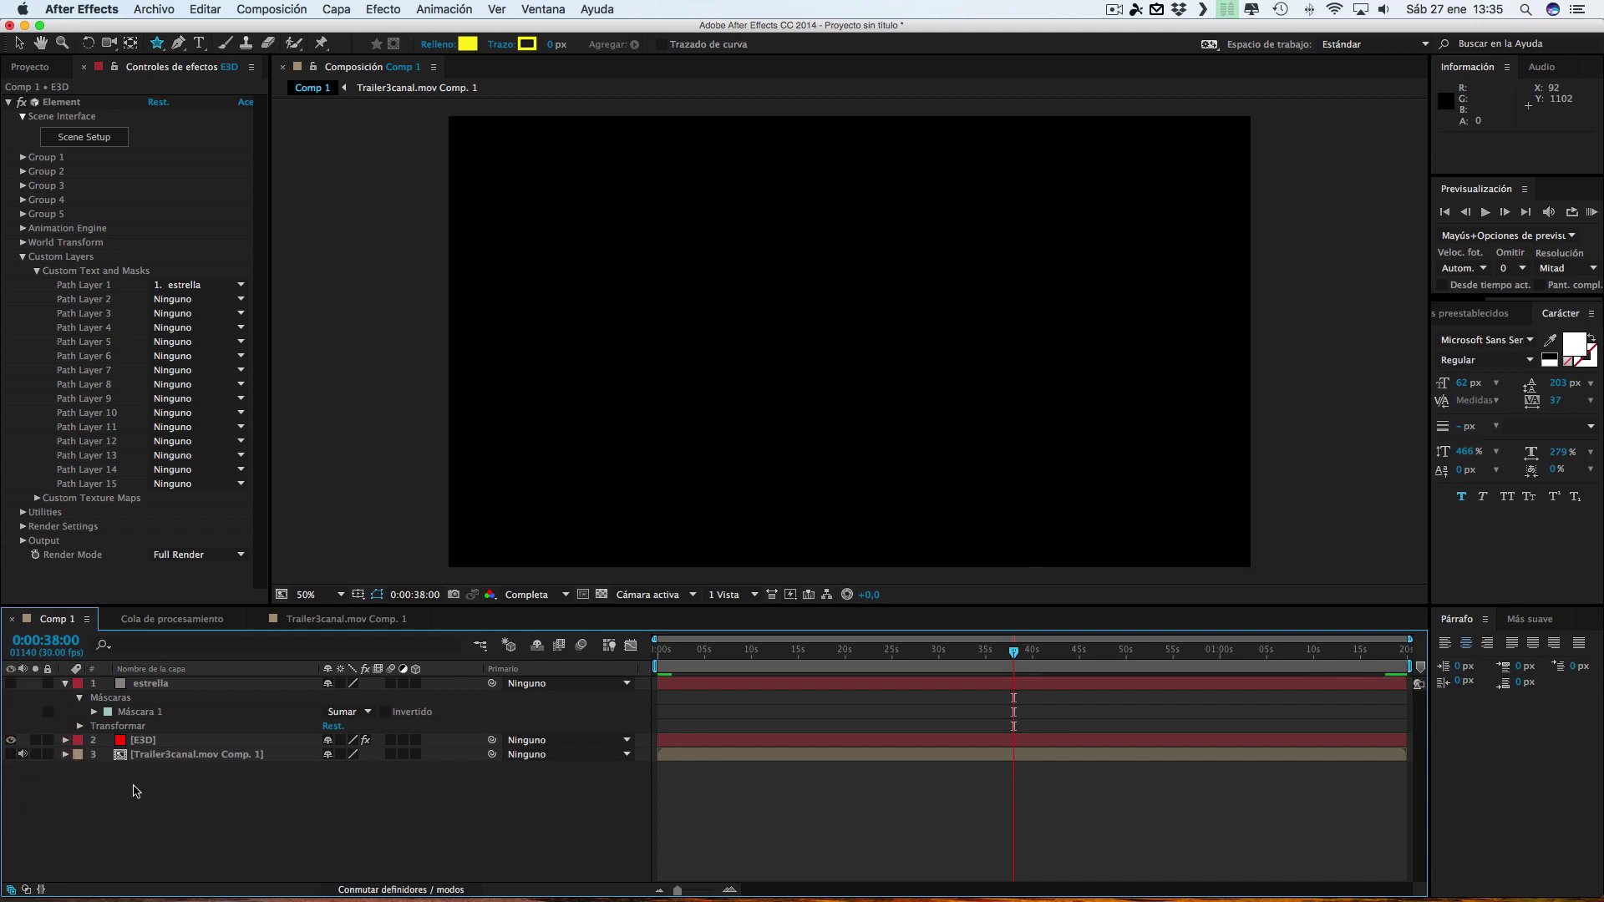
click(140, 740)
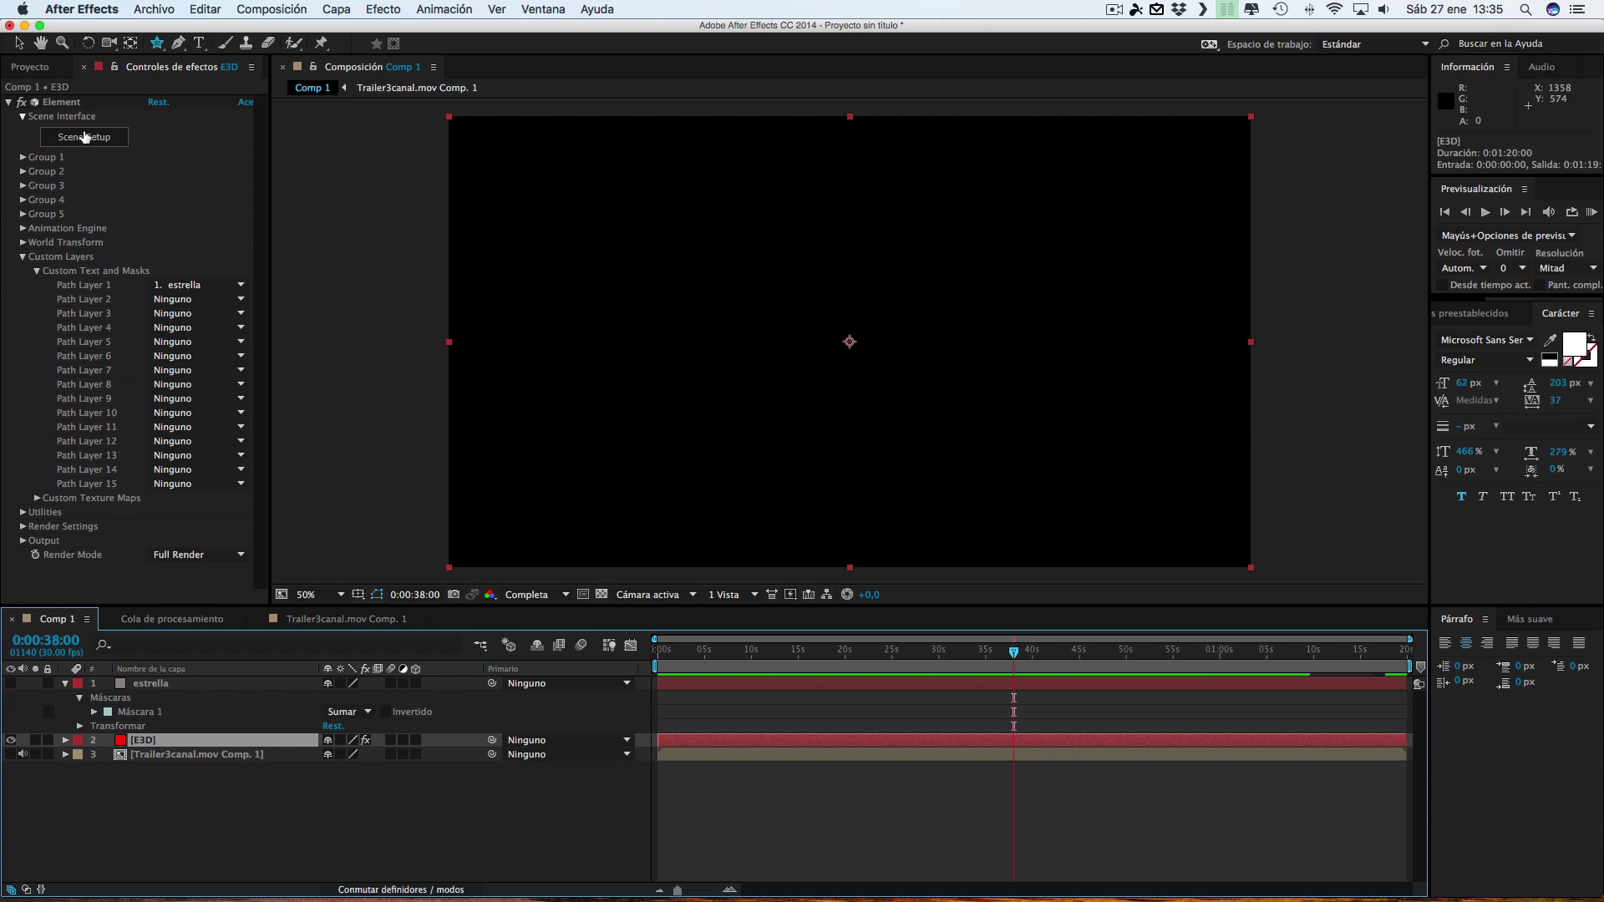
Open Element's Scene Setup and extrude Custom Path 1 into a 3D star model
click(73, 138)
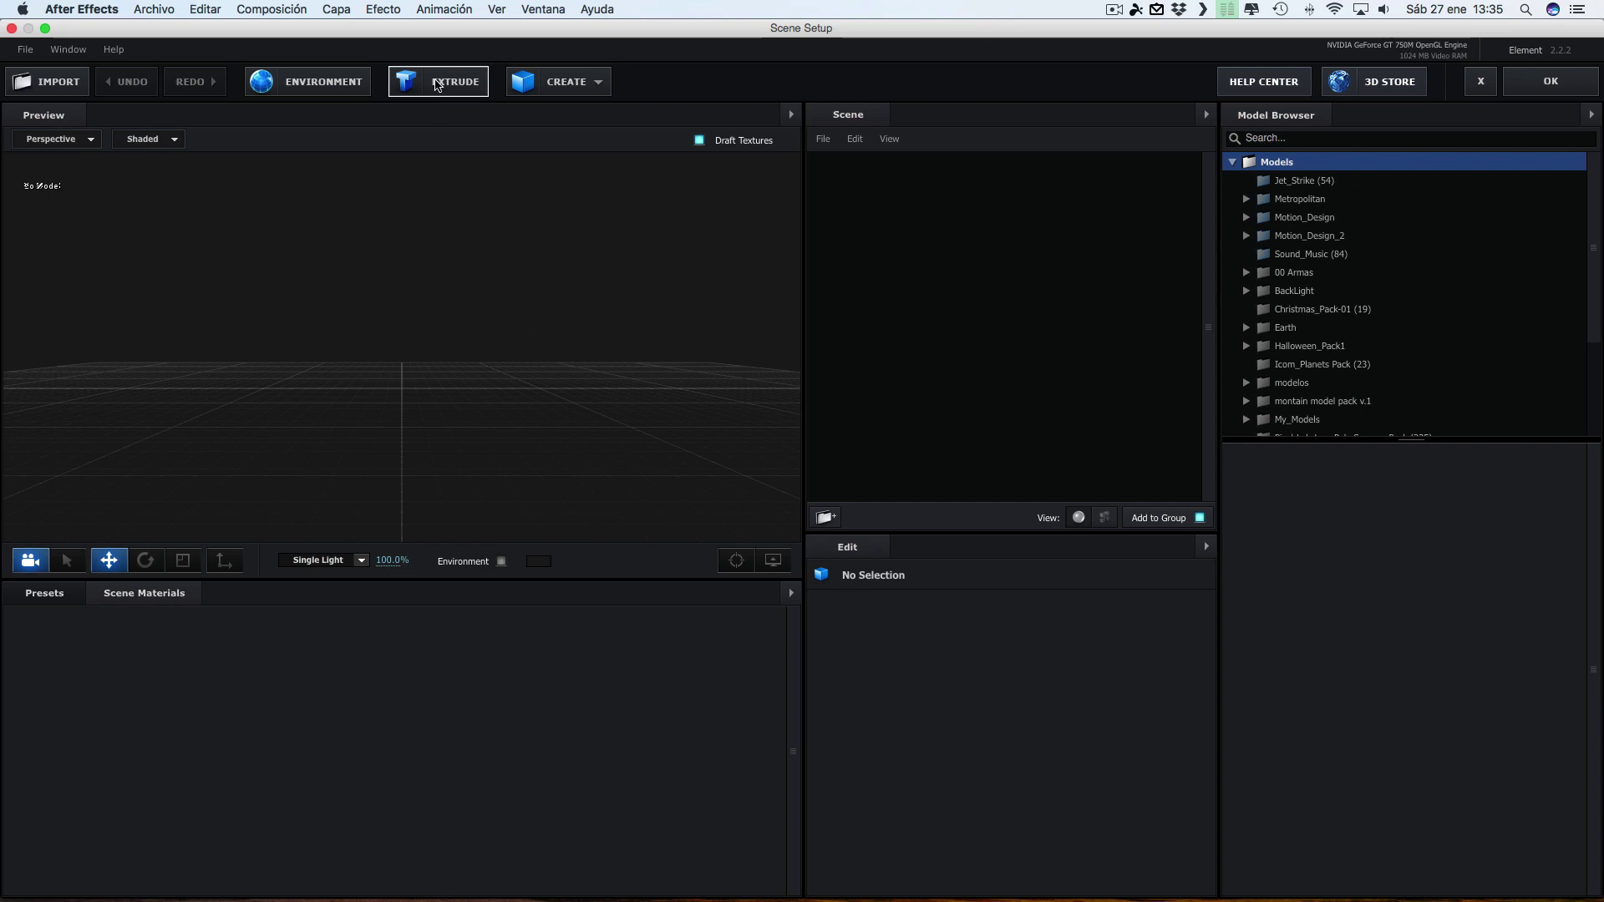
click(436, 84)
mouse_move(618, 359)
mouse_down()
mouse_move(762, 382)
mouse_move(750, 404)
mouse_up()
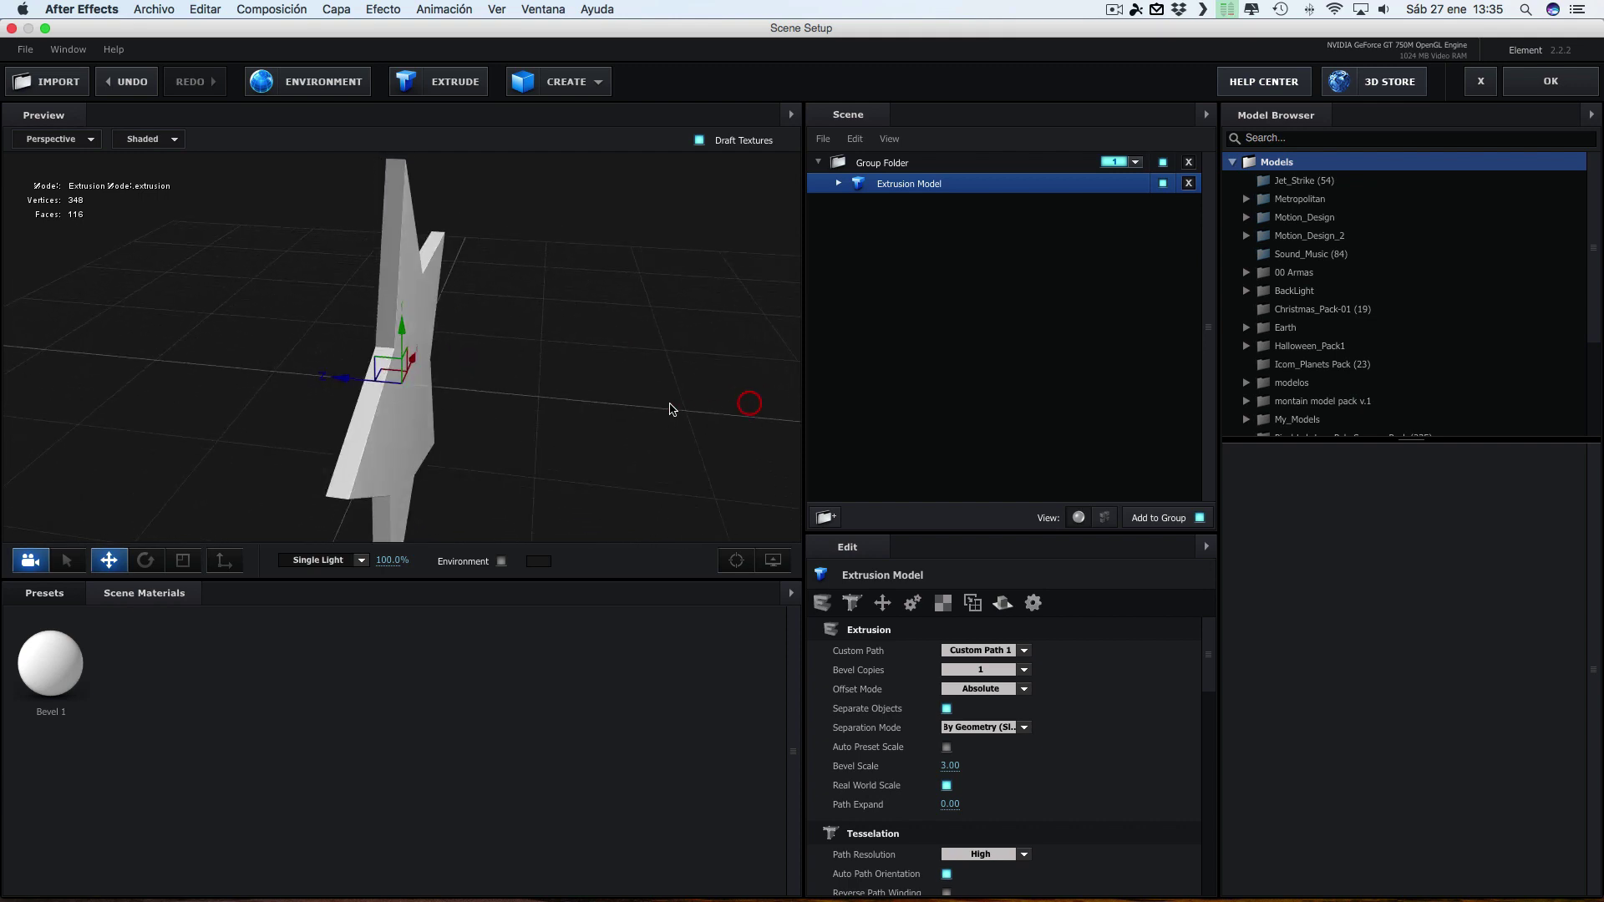
drag(550, 406, 531, 406)
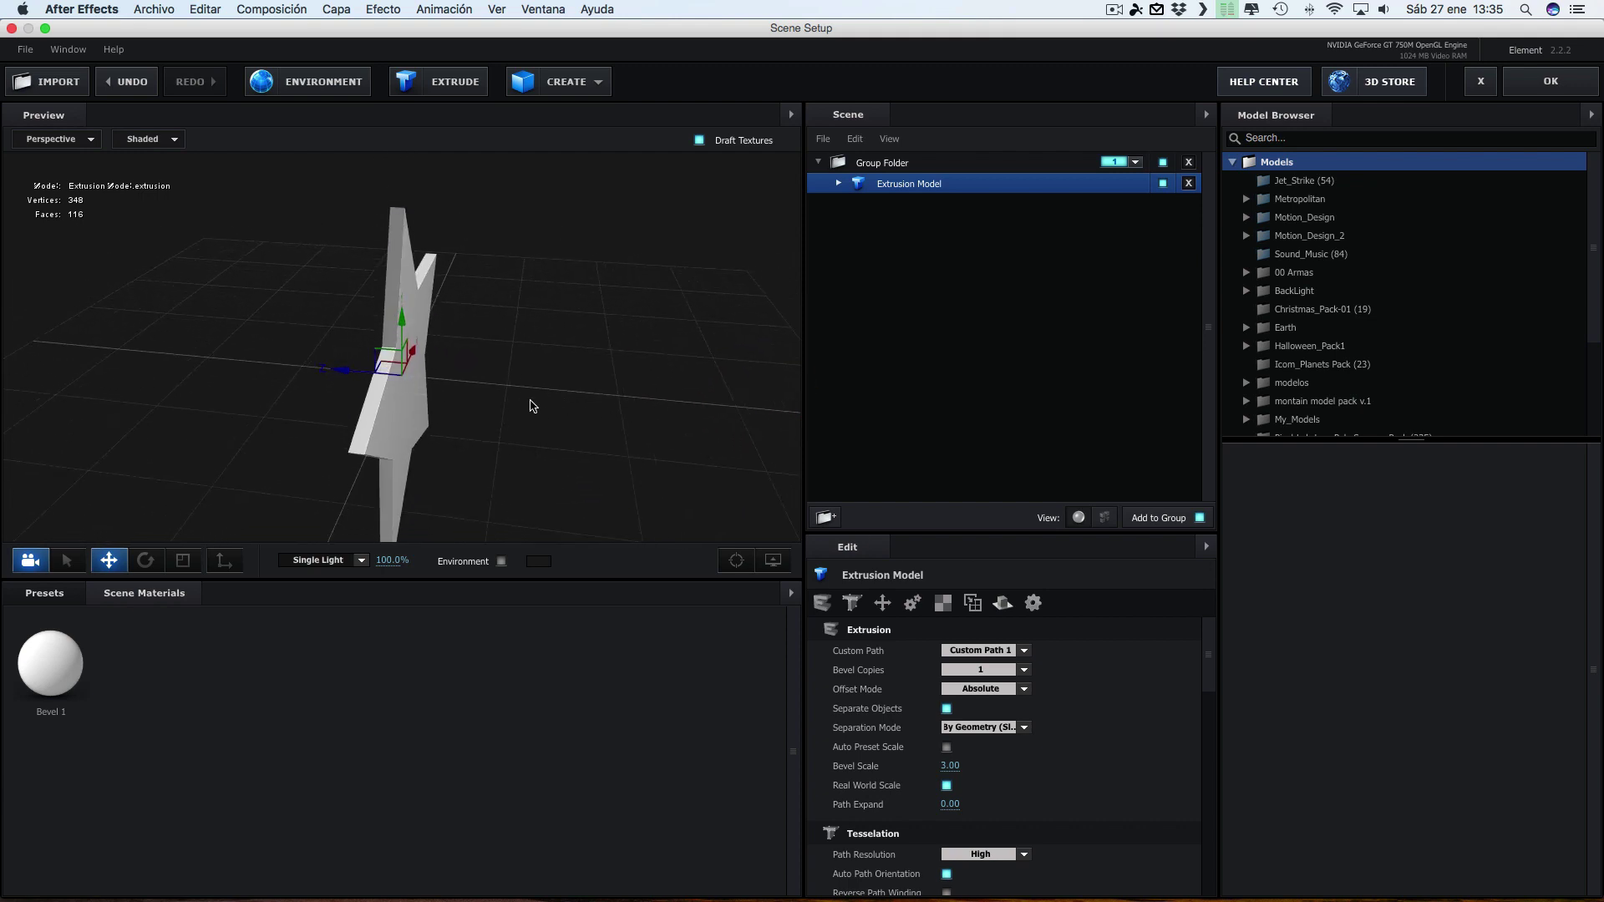
Scale the star's extrusion depth, orbiting the preview to check its thickness
click(184, 561)
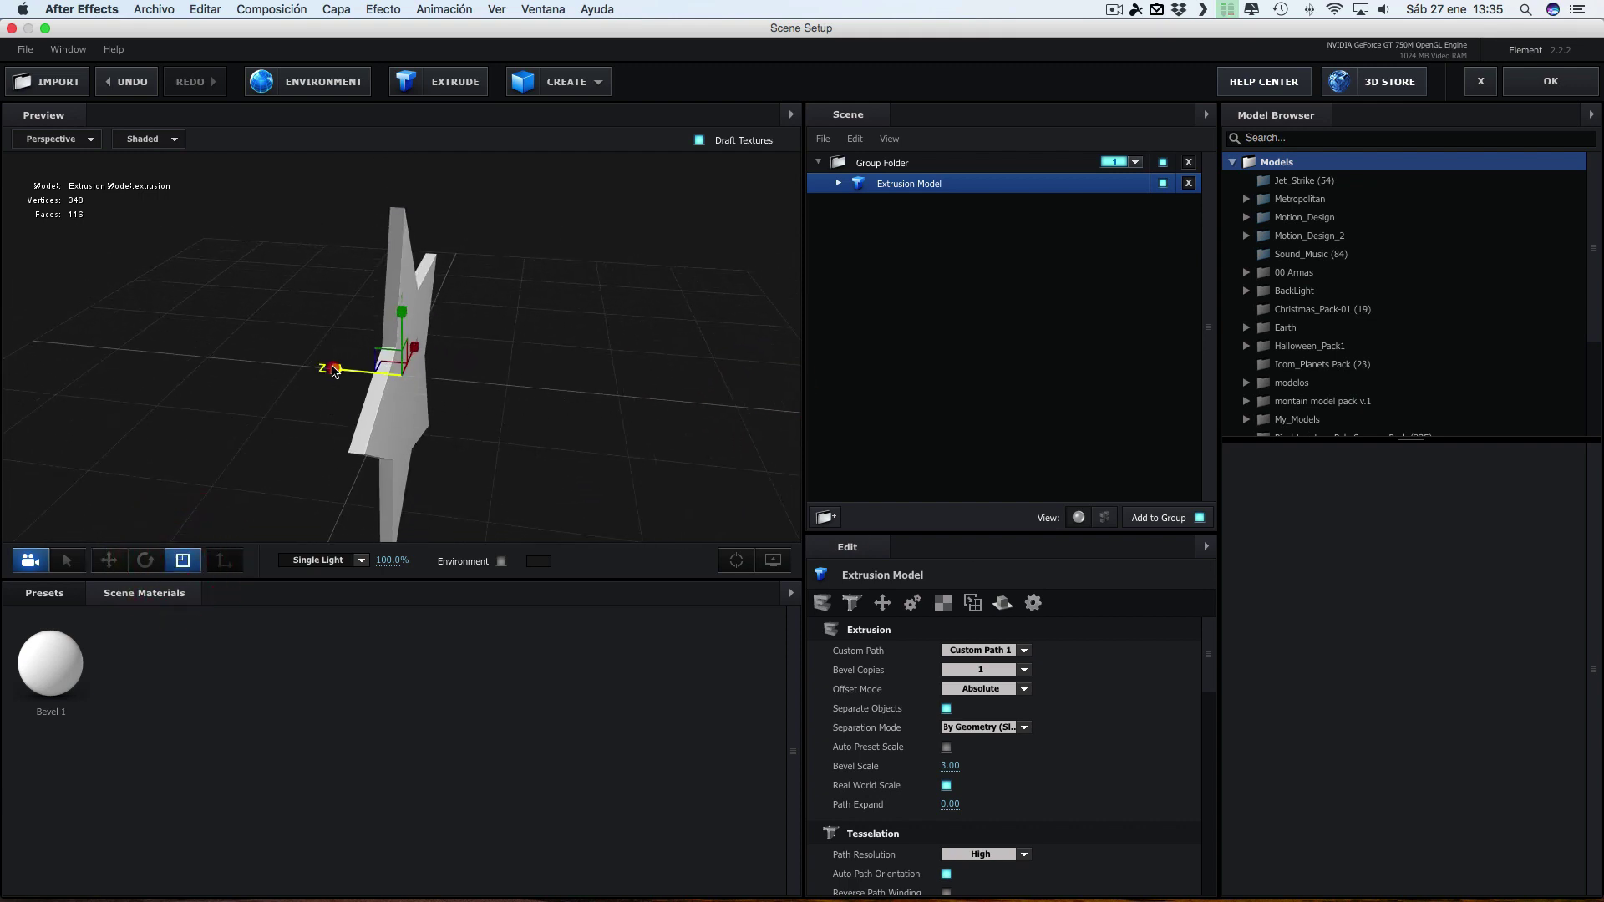
drag(334, 371, 307, 371)
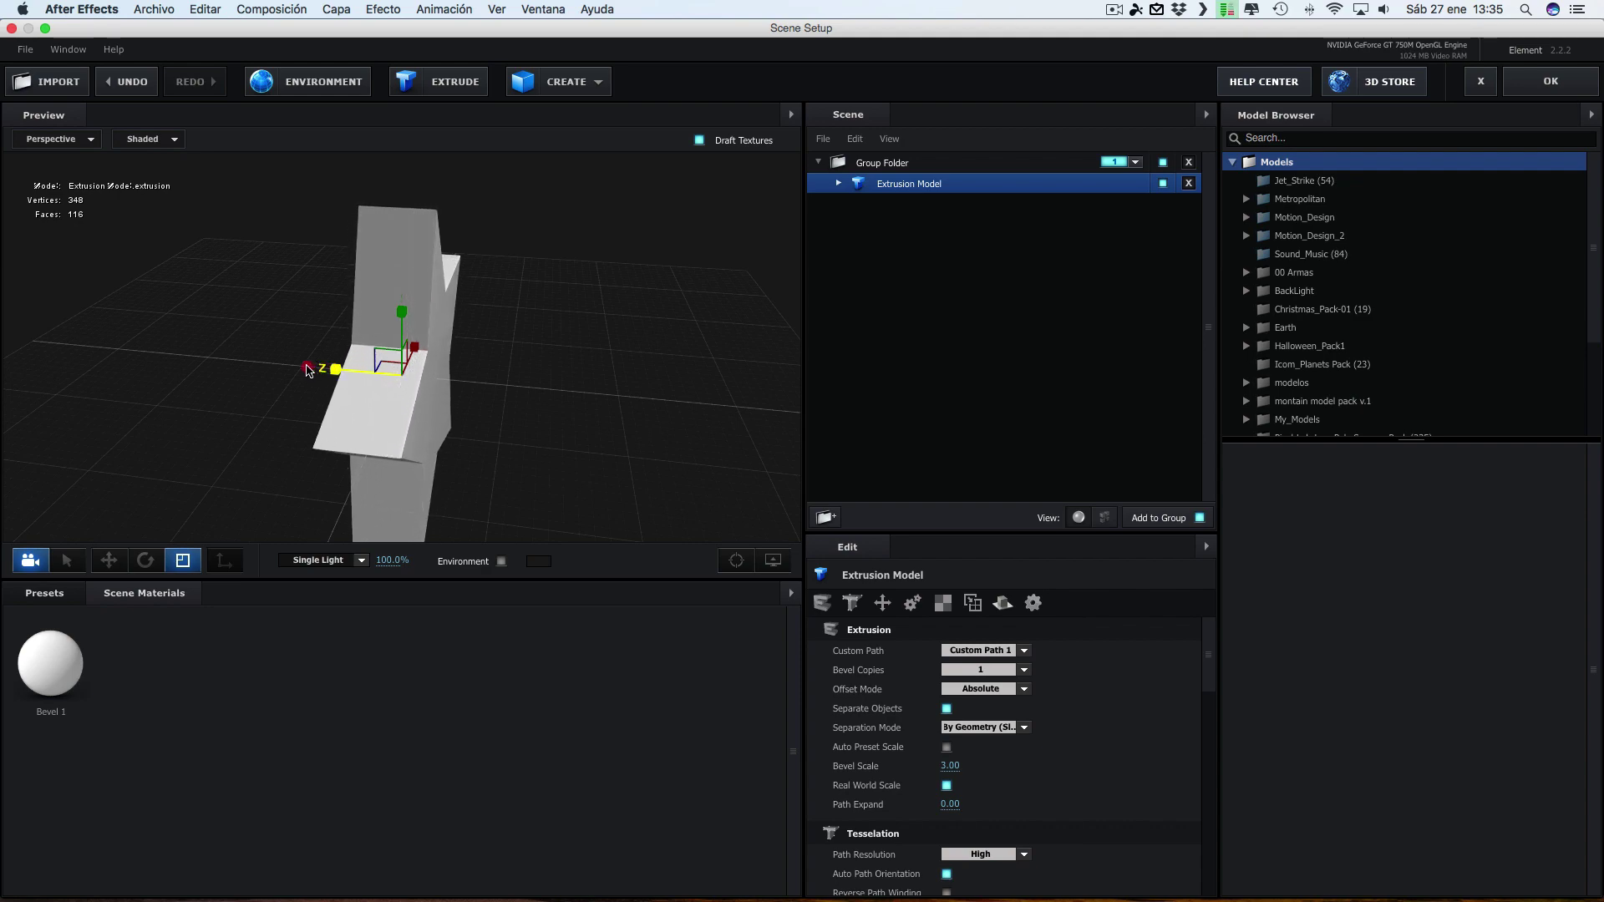
drag(630, 419, 599, 445)
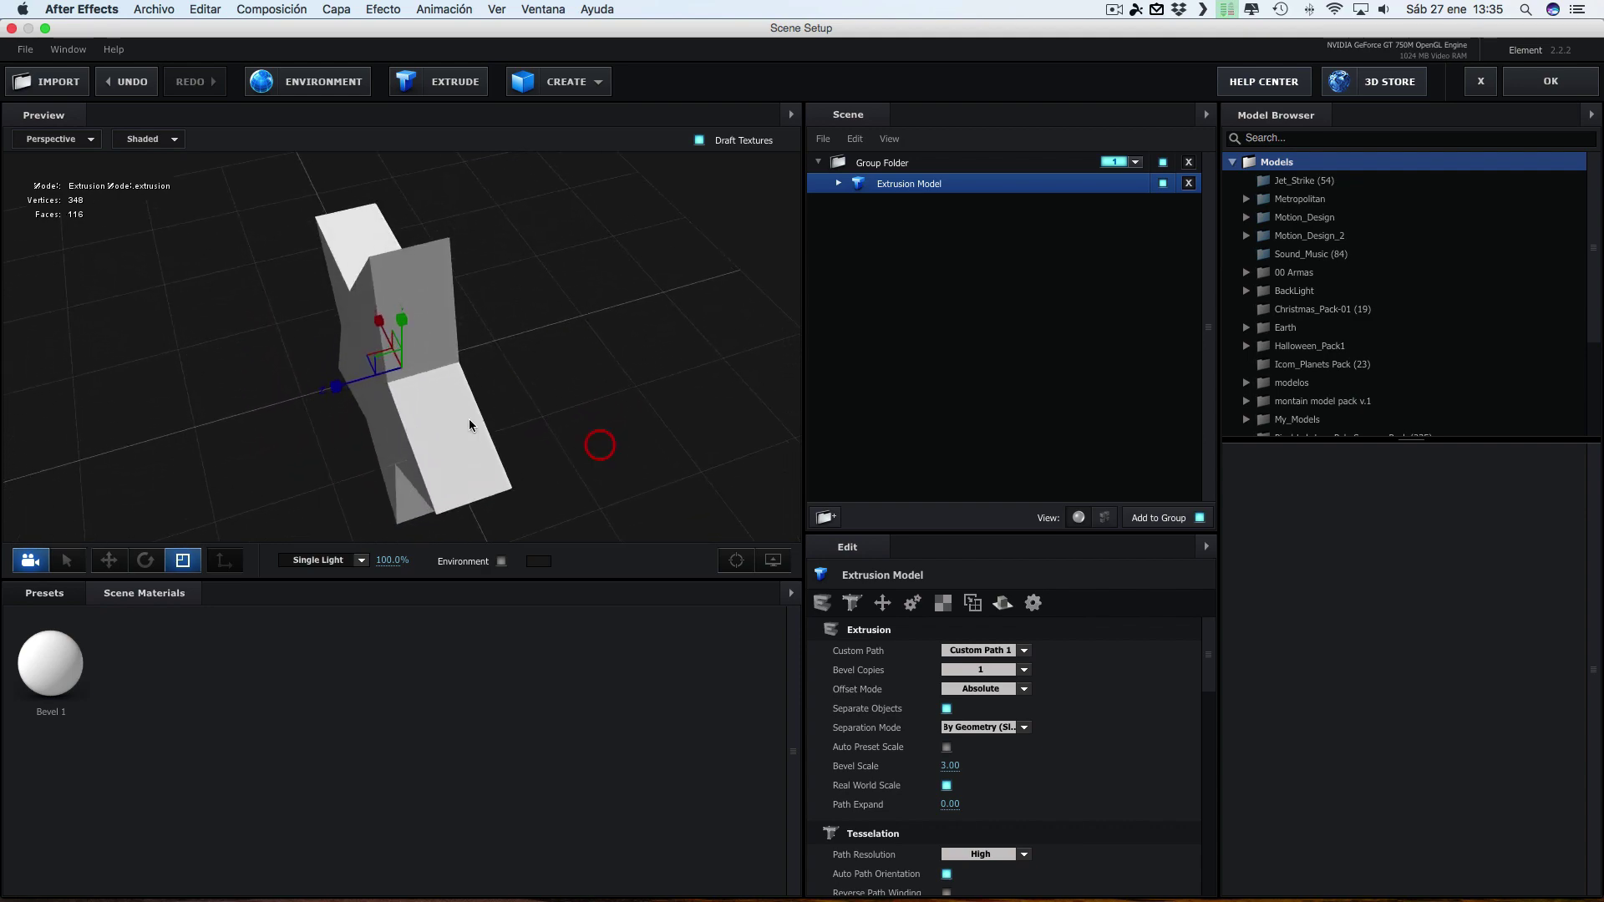
mouse_move(333, 379)
mouse_down()
mouse_move(586, 379)
mouse_move(464, 401)
mouse_move(543, 385)
mouse_move(524, 483)
mouse_up()
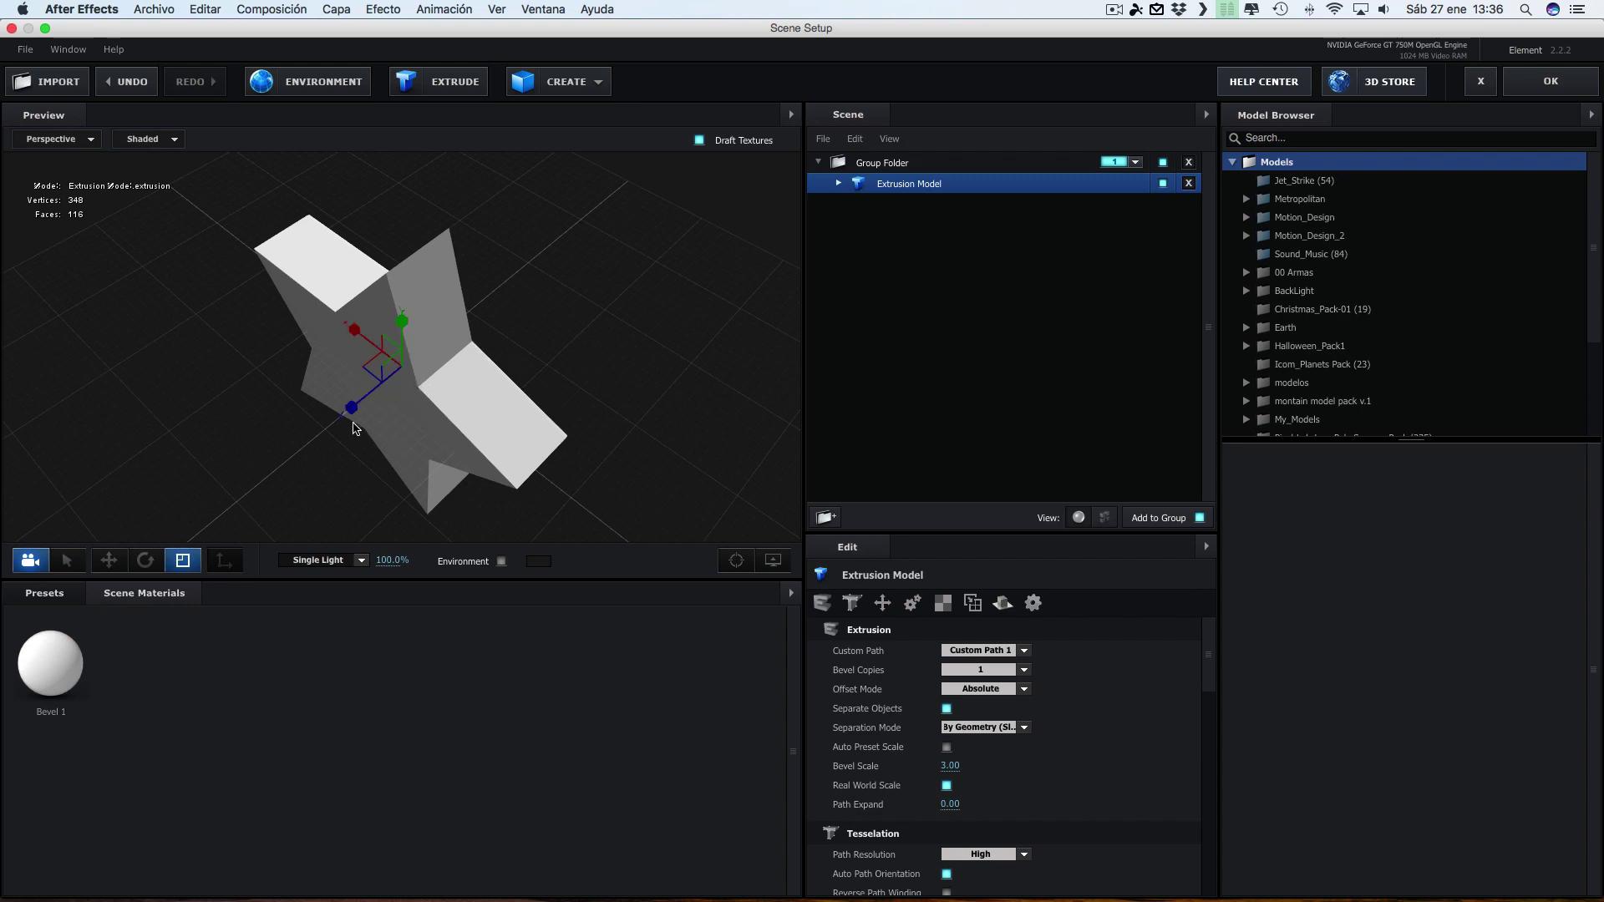
mouse_move(351, 410)
mouse_down()
mouse_move(480, 403)
mouse_move(639, 320)
mouse_up()
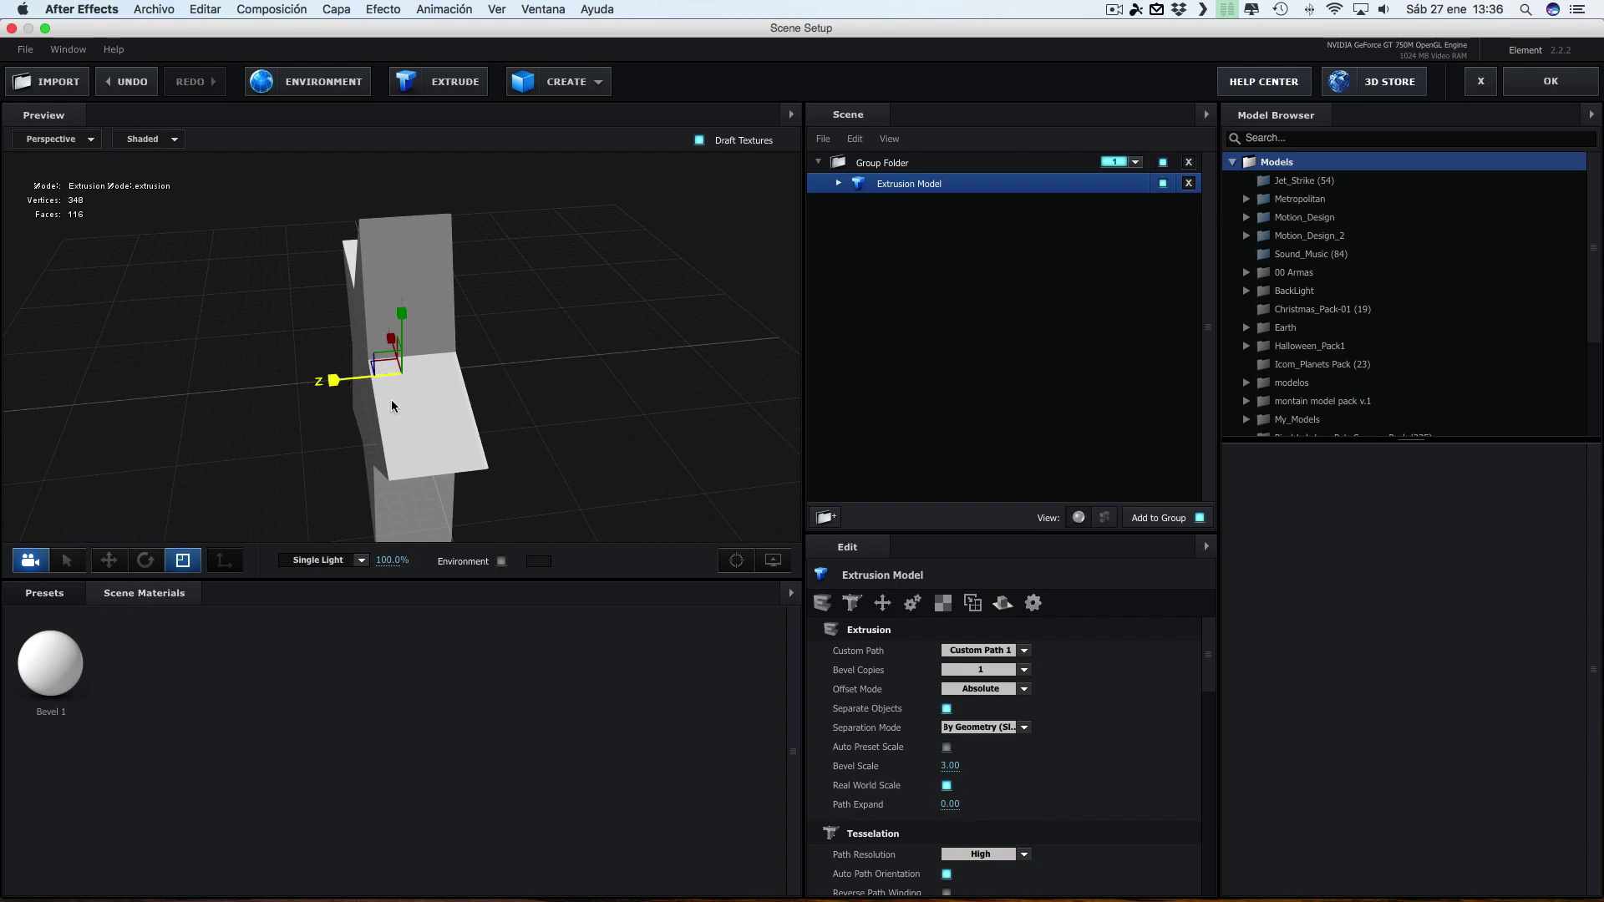
drag(560, 399, 338, 349)
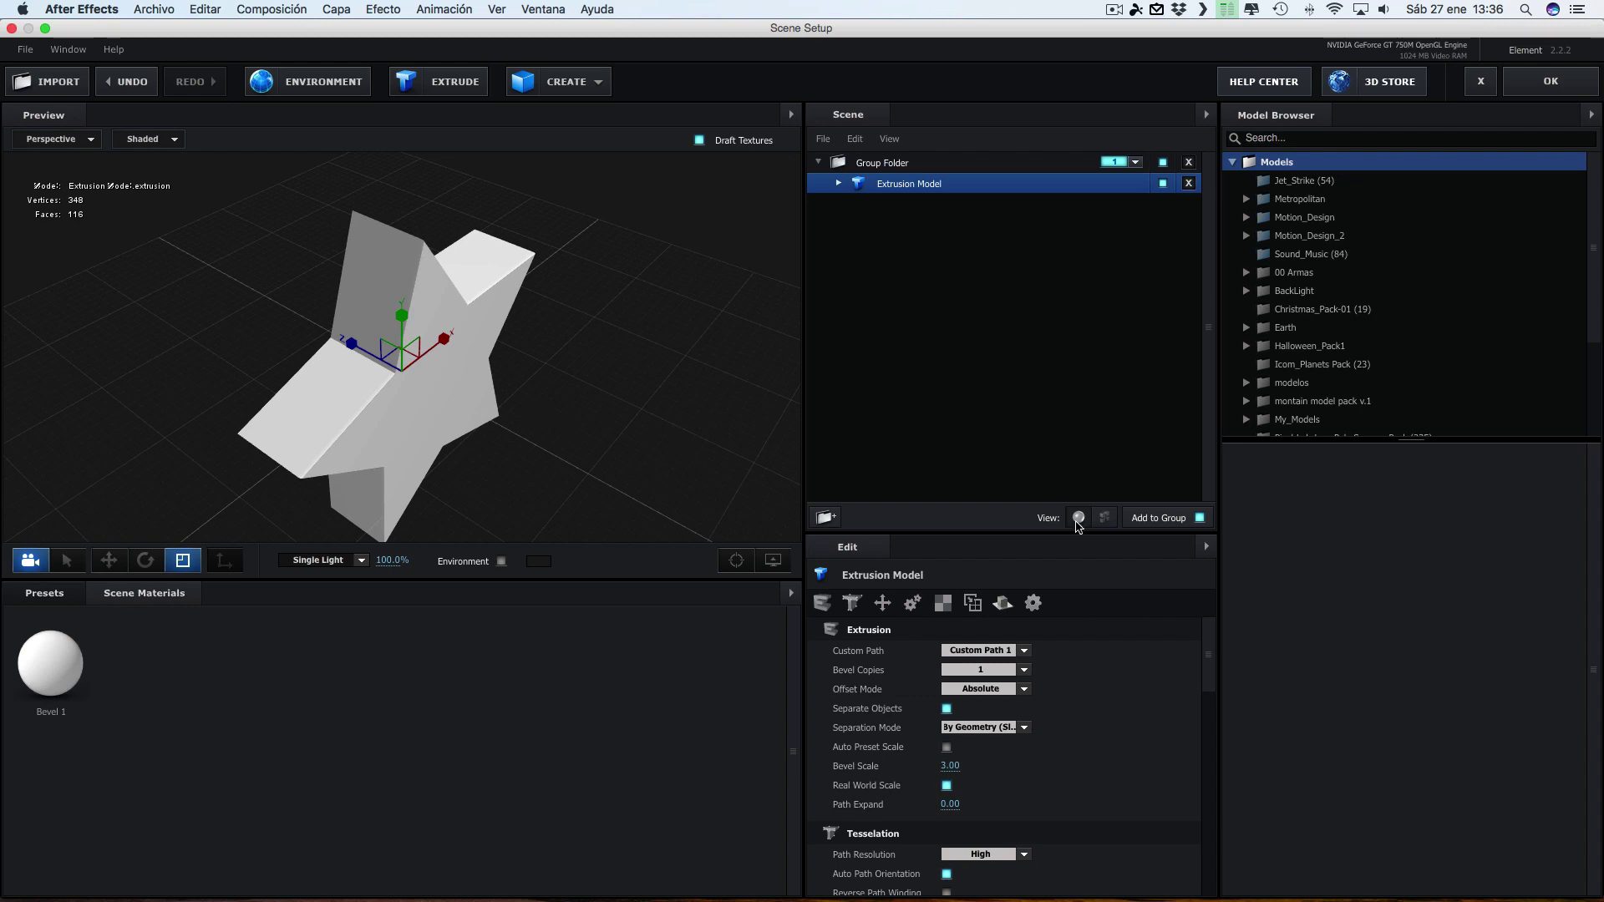
Set the star model's X orientation to 90° so it lies flat on the ground grid
click(145, 560)
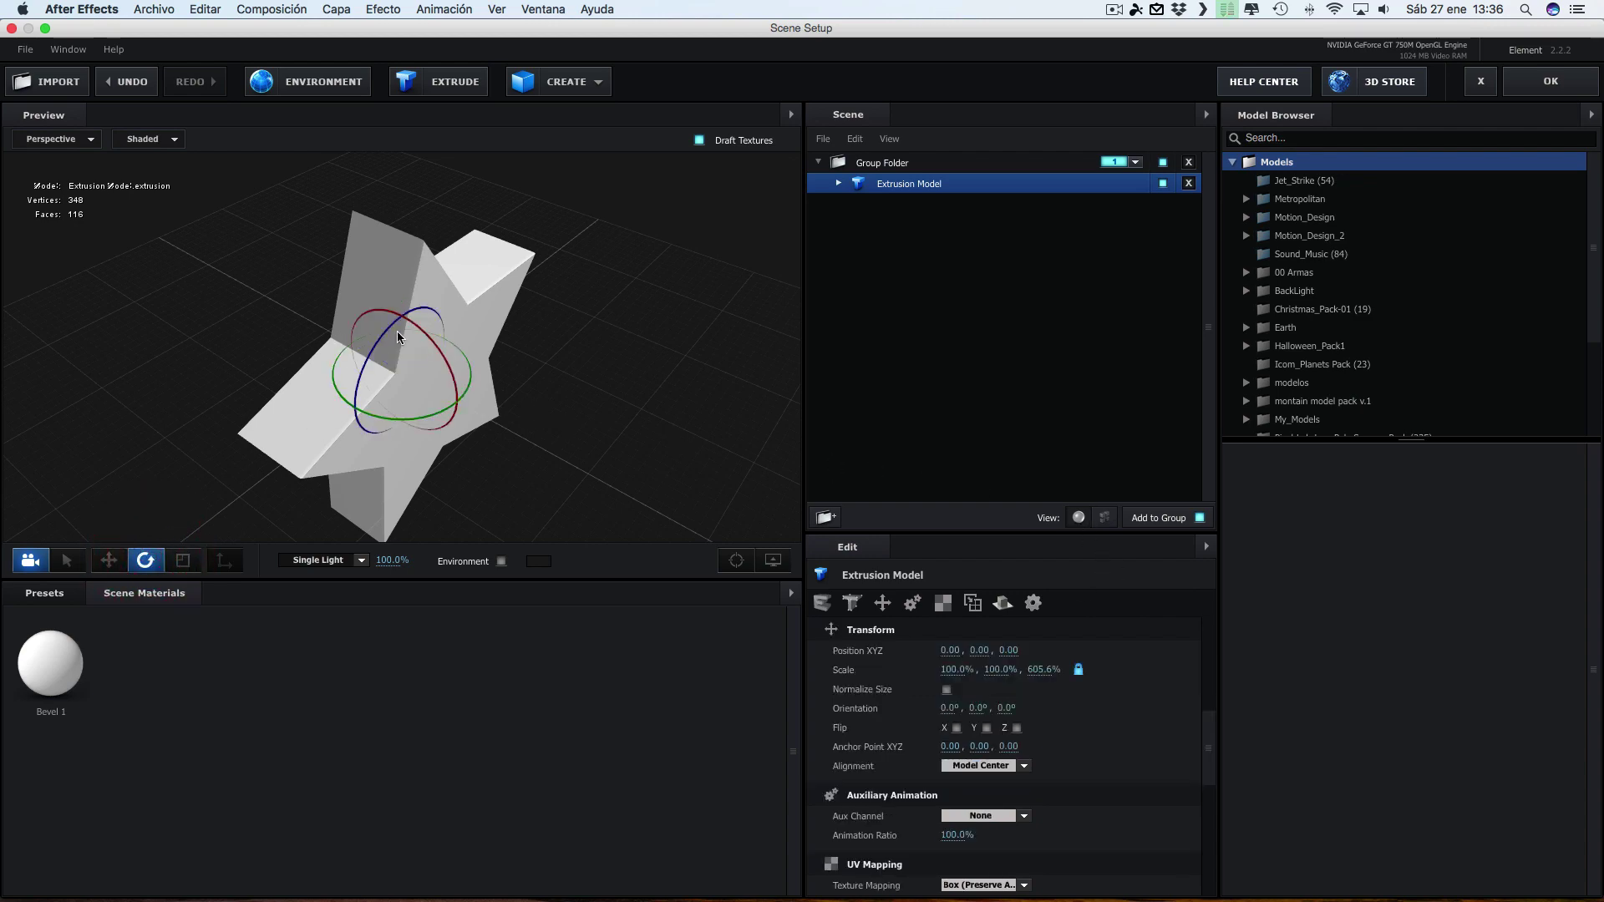
mouse_move(397, 336)
mouse_down()
mouse_move(397, 311)
mouse_move(318, 284)
mouse_up()
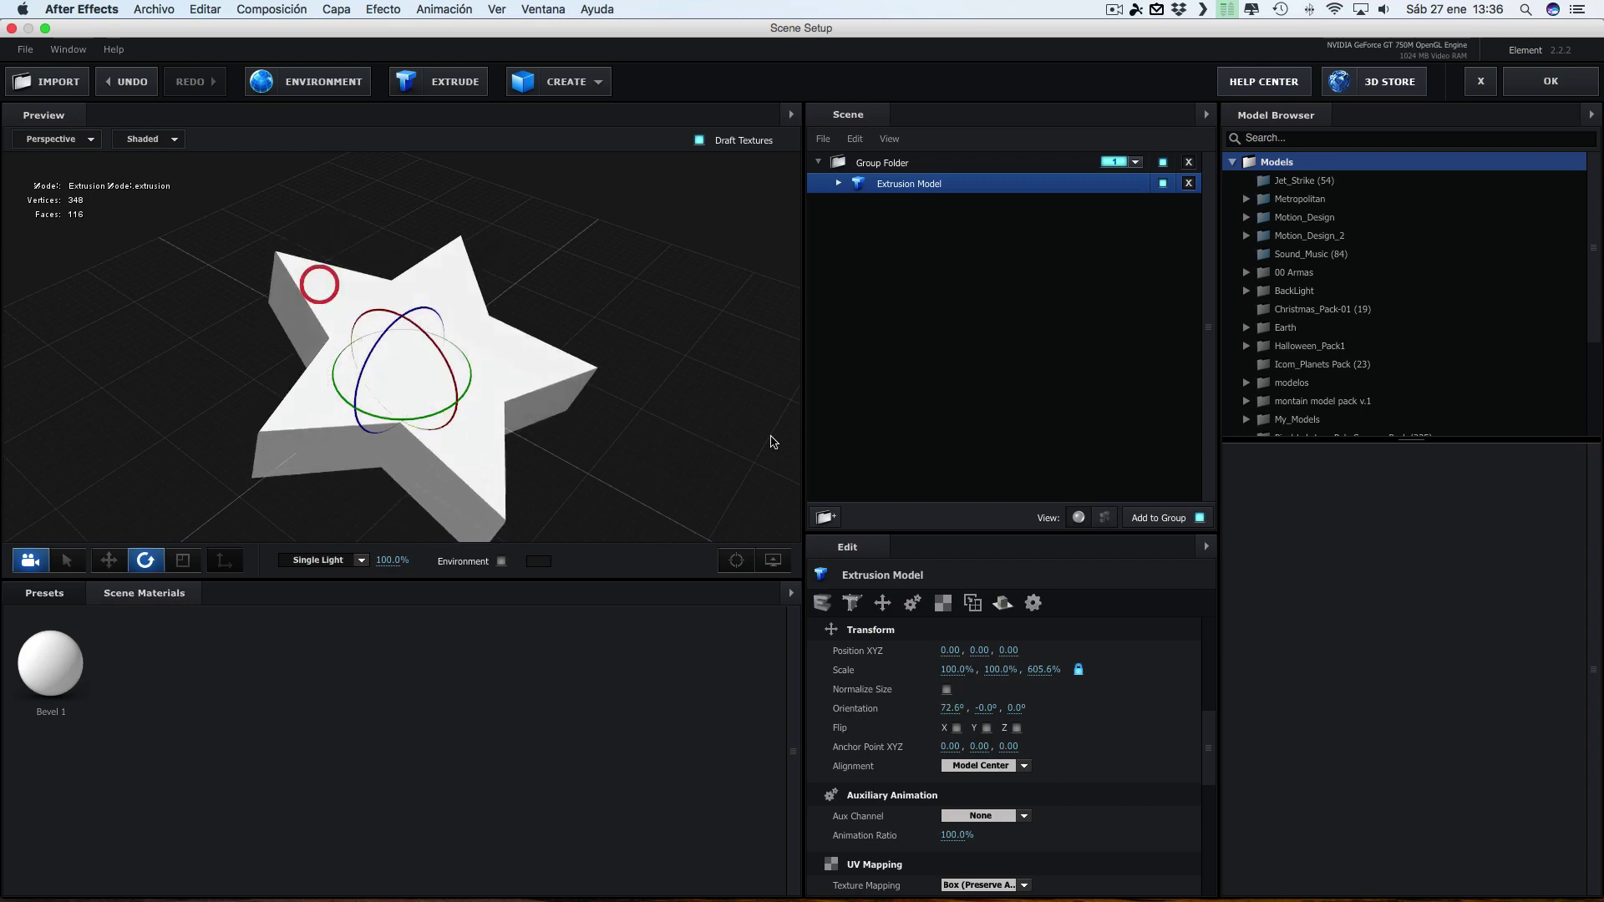
click(944, 707)
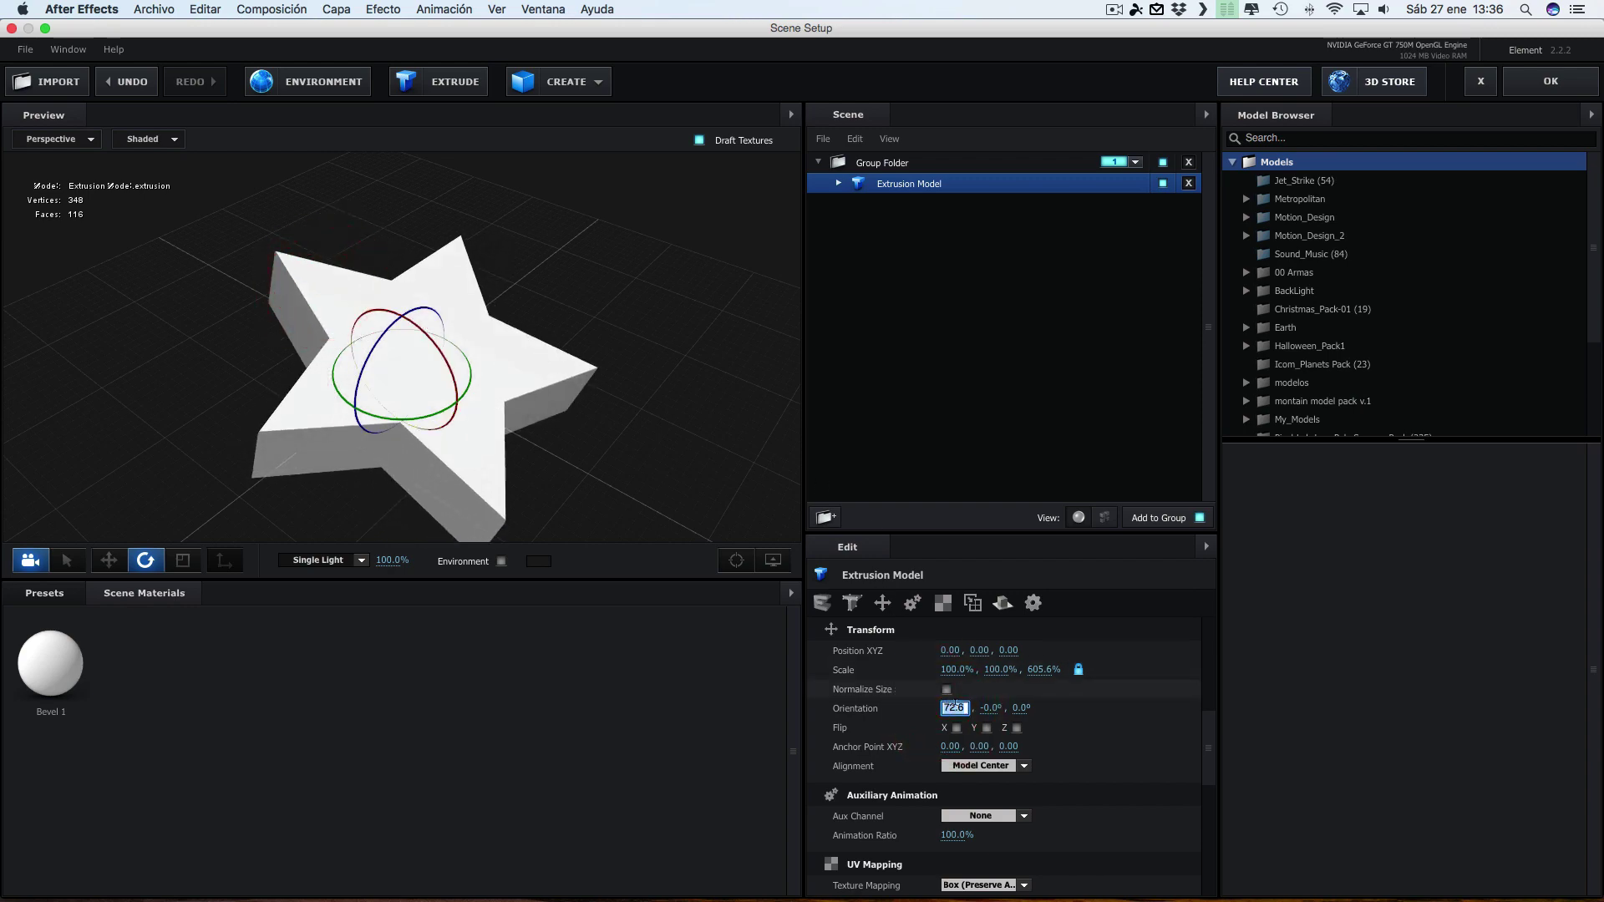
text(0)
key(Return)
click(950, 708)
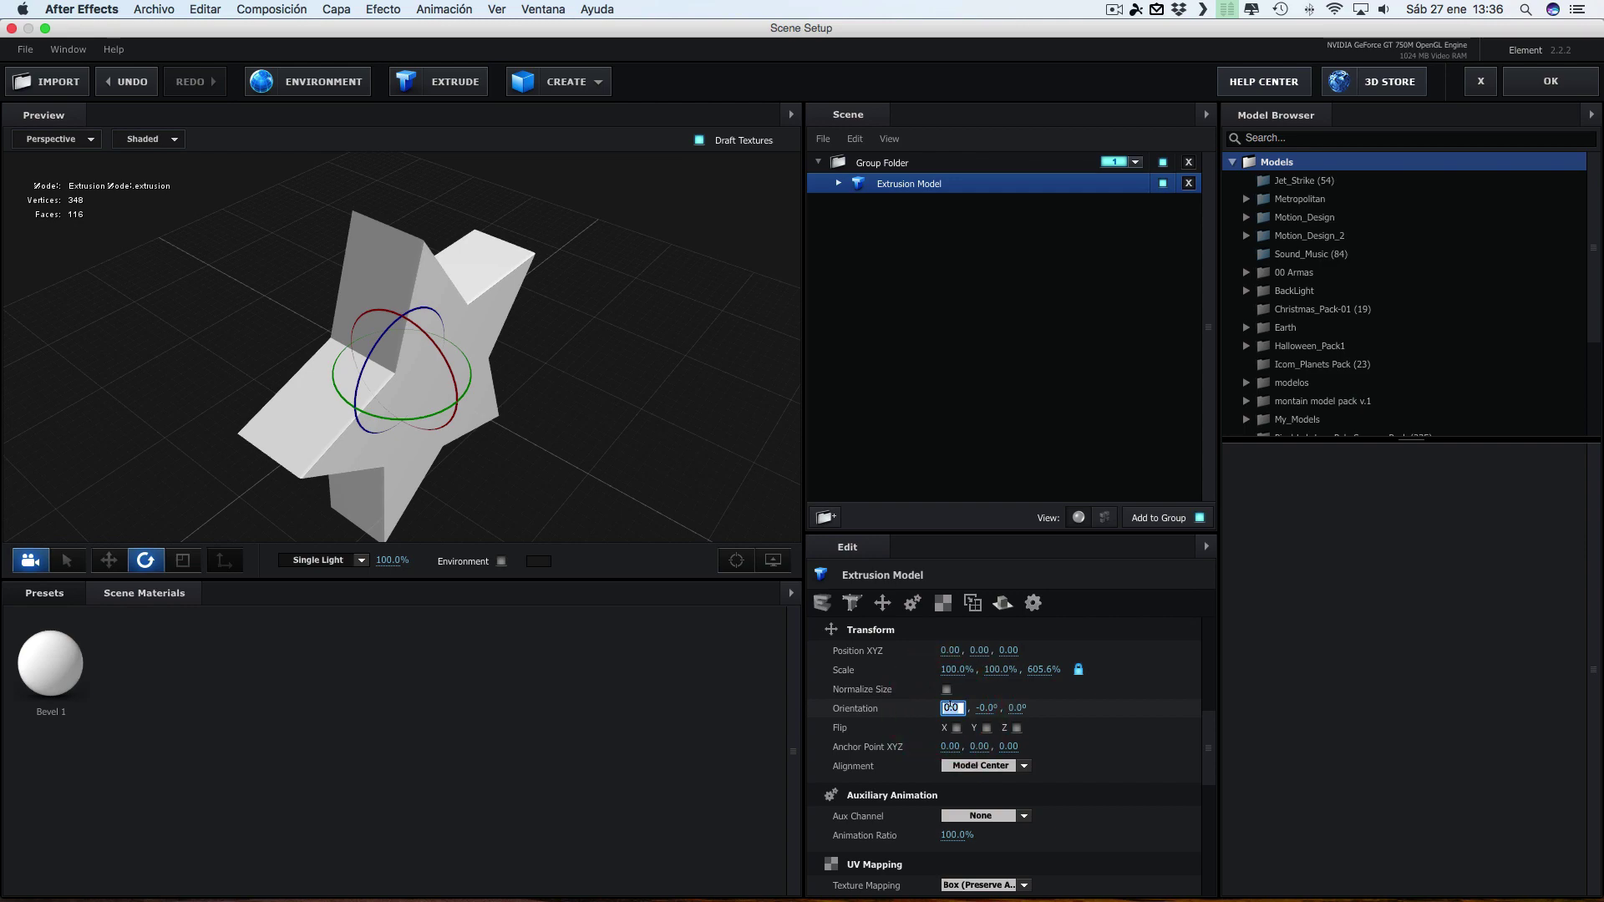
click(665, 443)
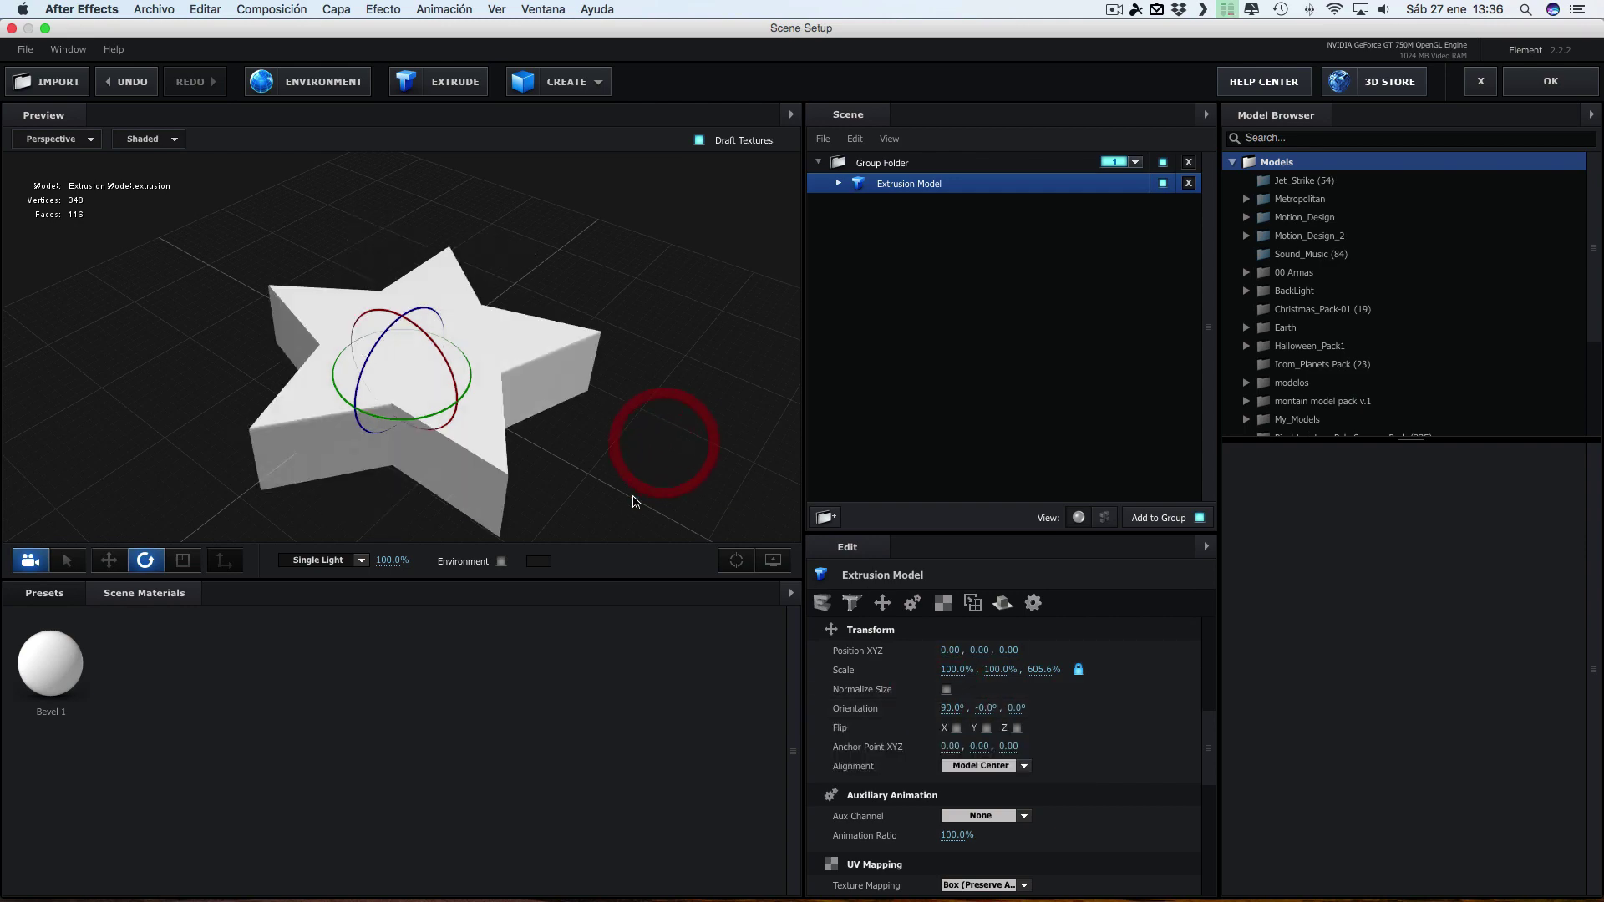
drag(655, 466, 564, 494)
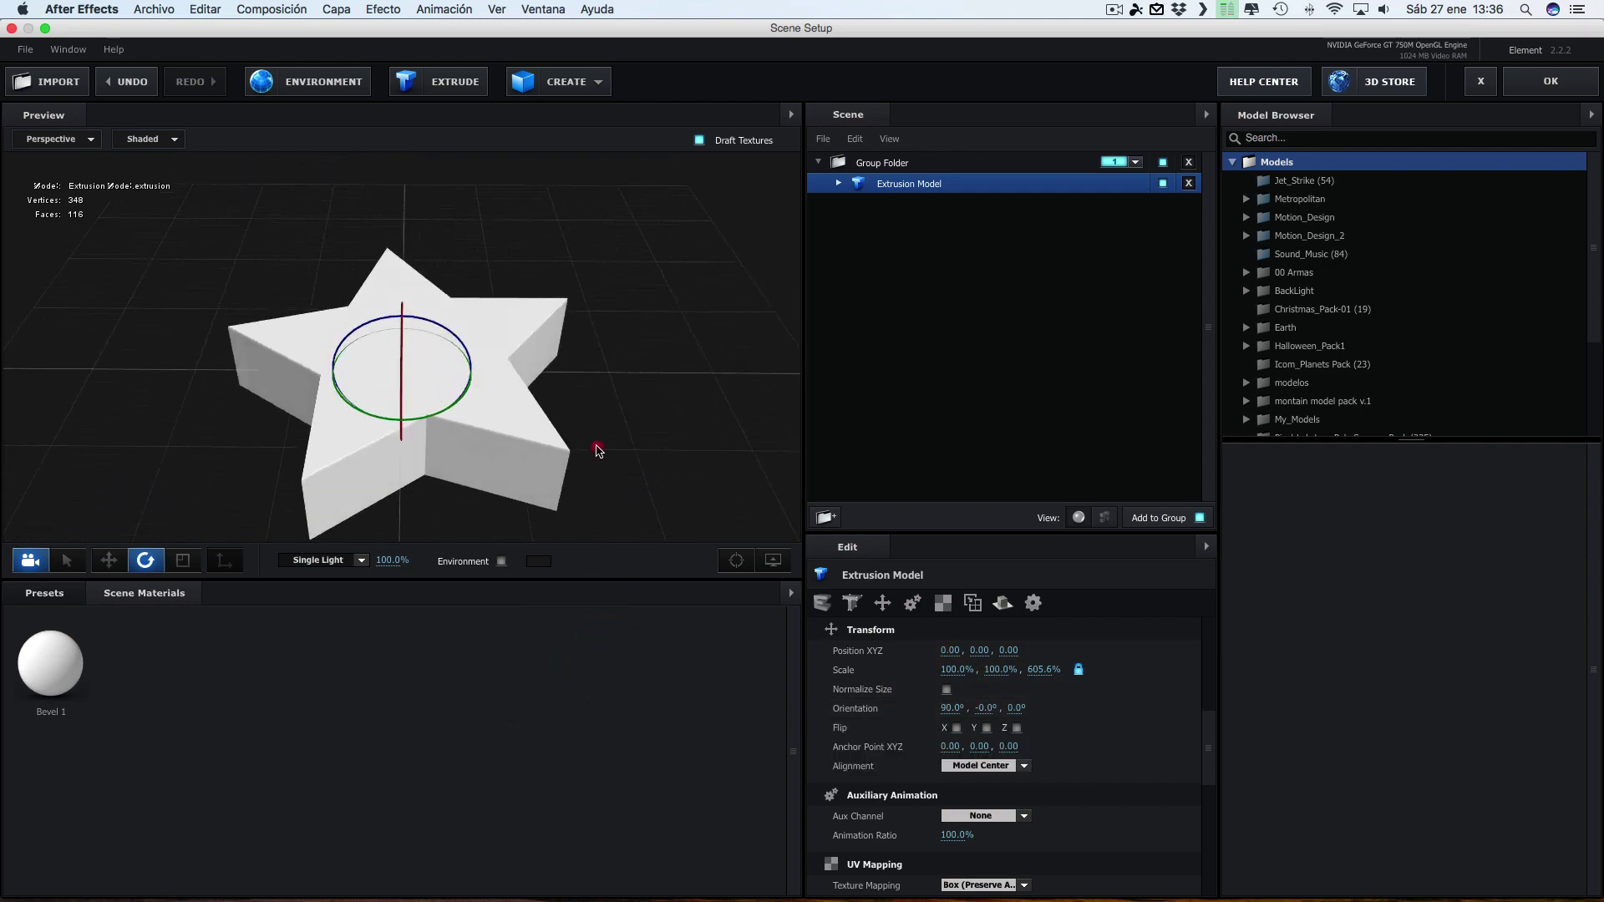
click(108, 560)
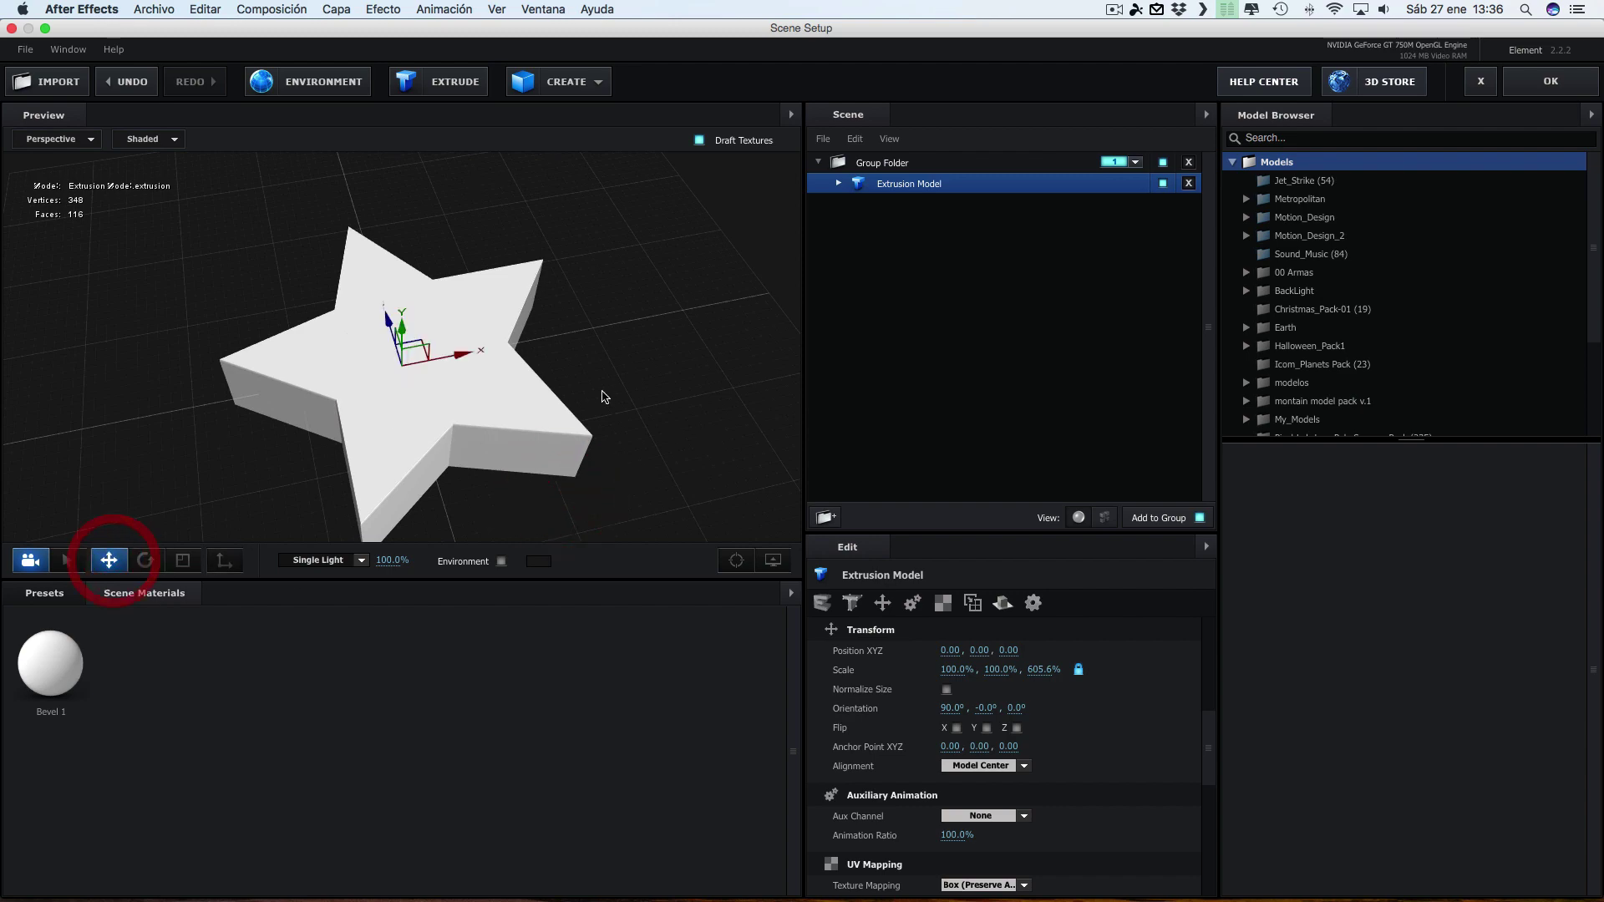
mouse_move(601, 397)
mouse_down()
mouse_move(709, 303)
mouse_move(645, 315)
mouse_up()
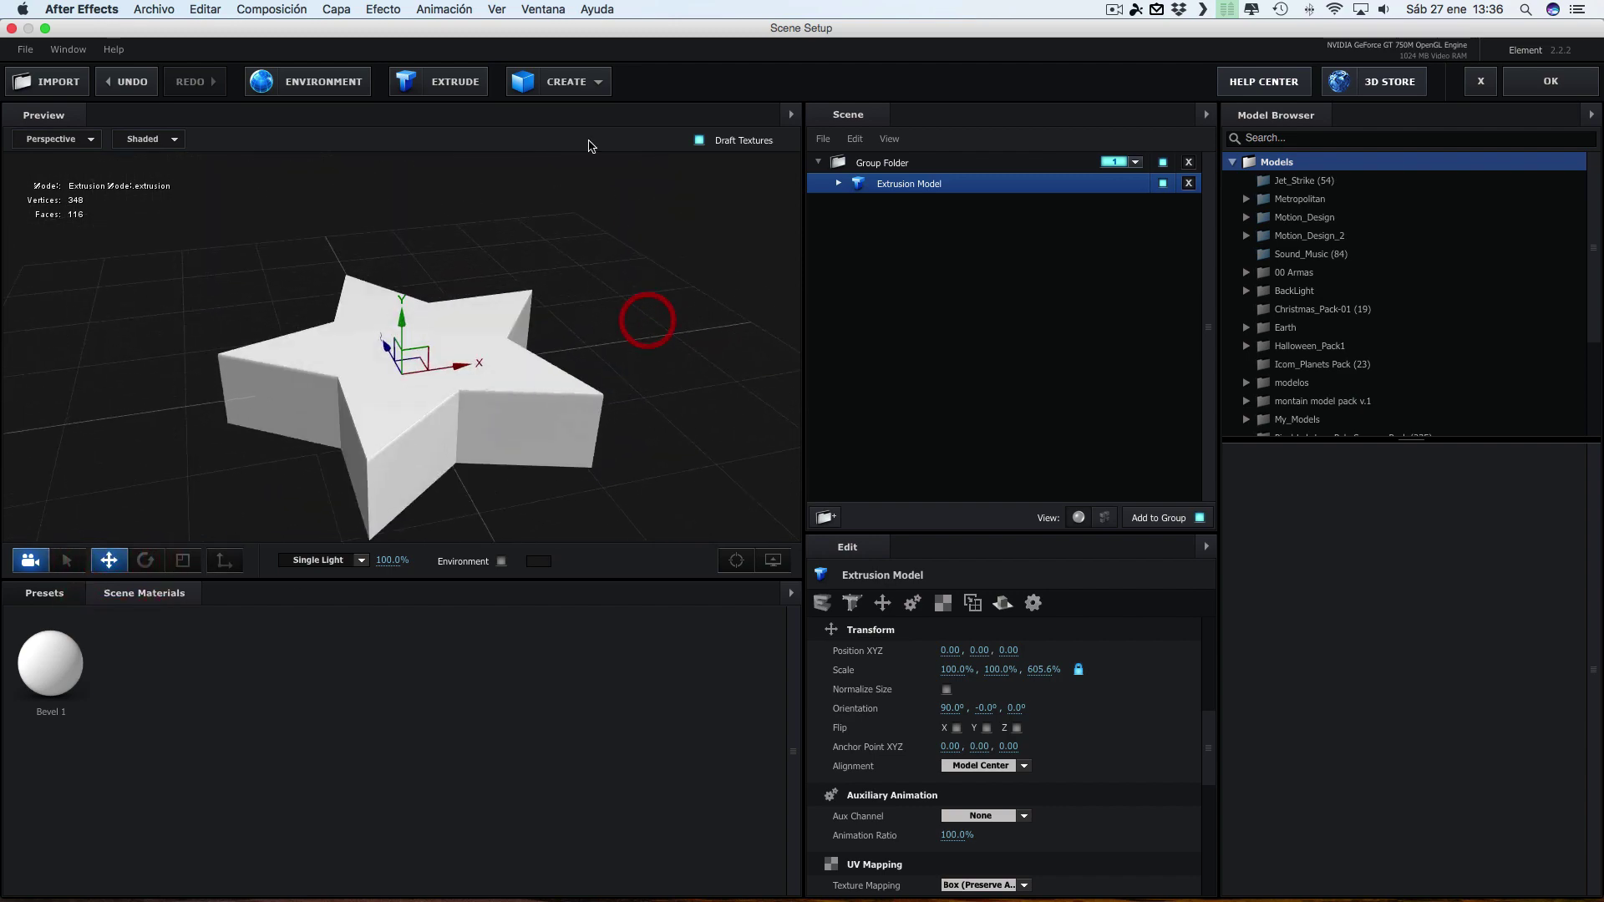
click(583, 87)
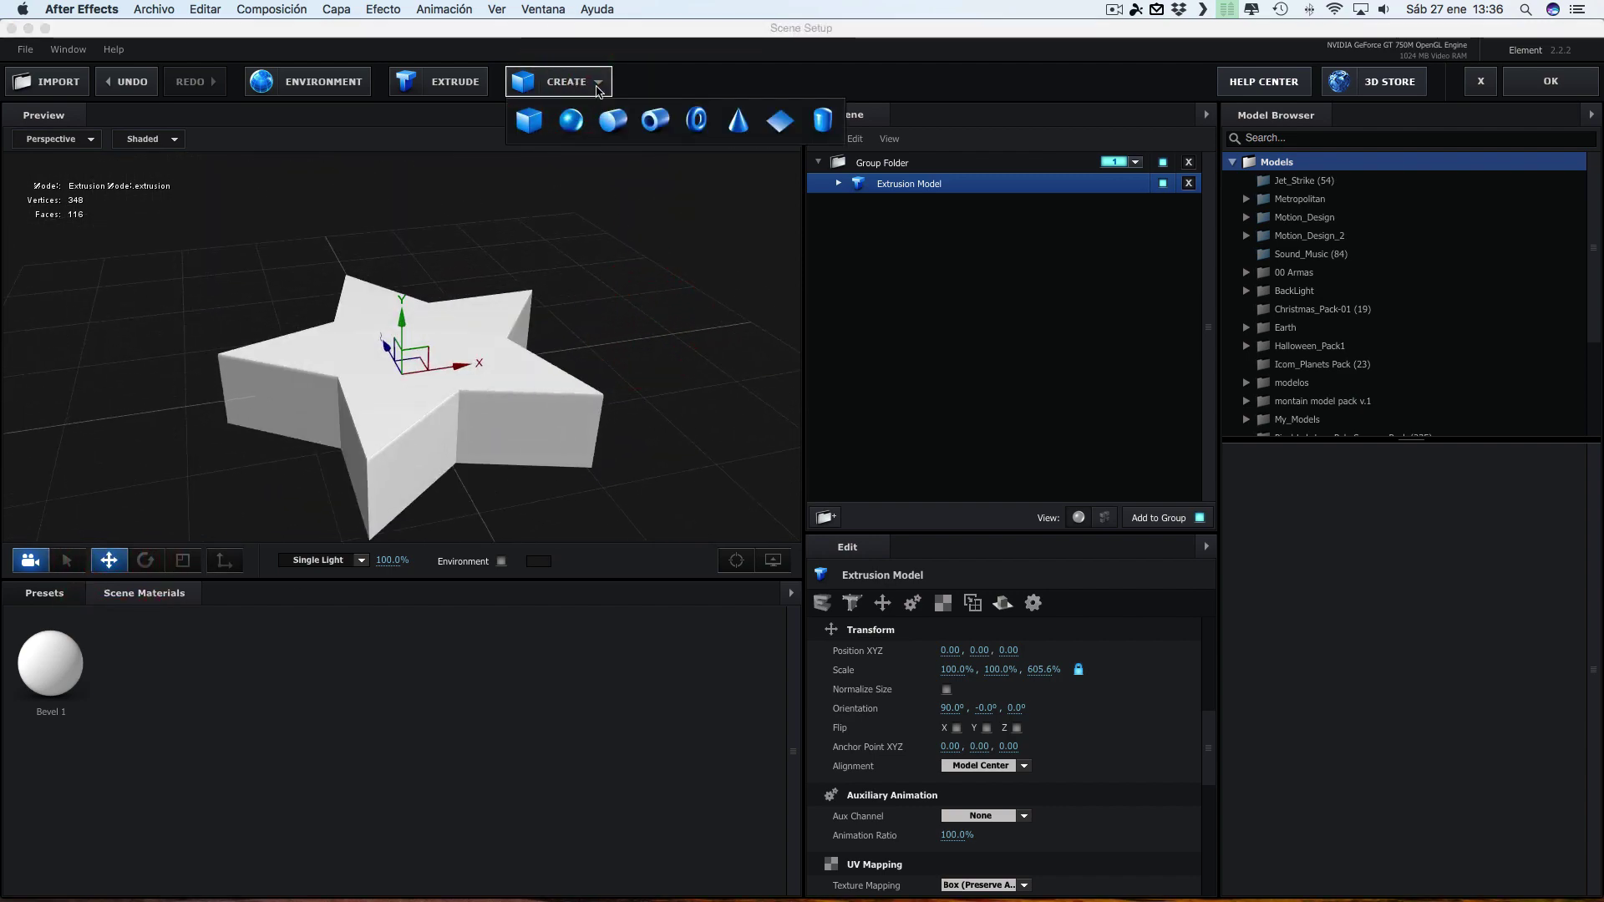
Add a Plane Model as a floor, scaled to 10000% and lowered to Y -0.42 below the star
click(778, 121)
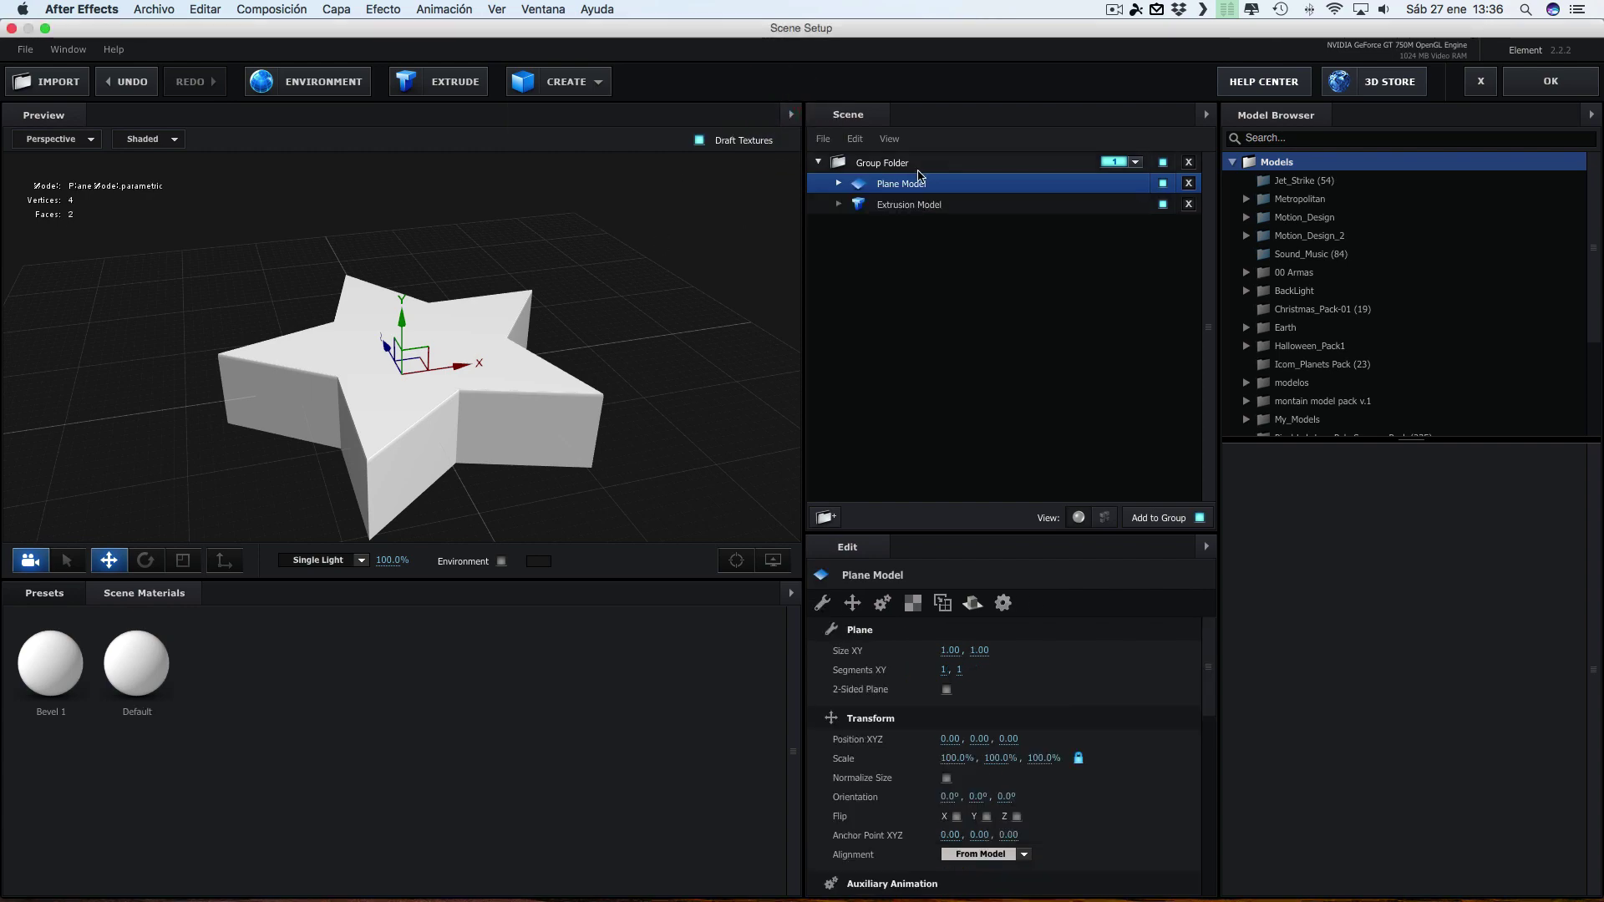
click(898, 188)
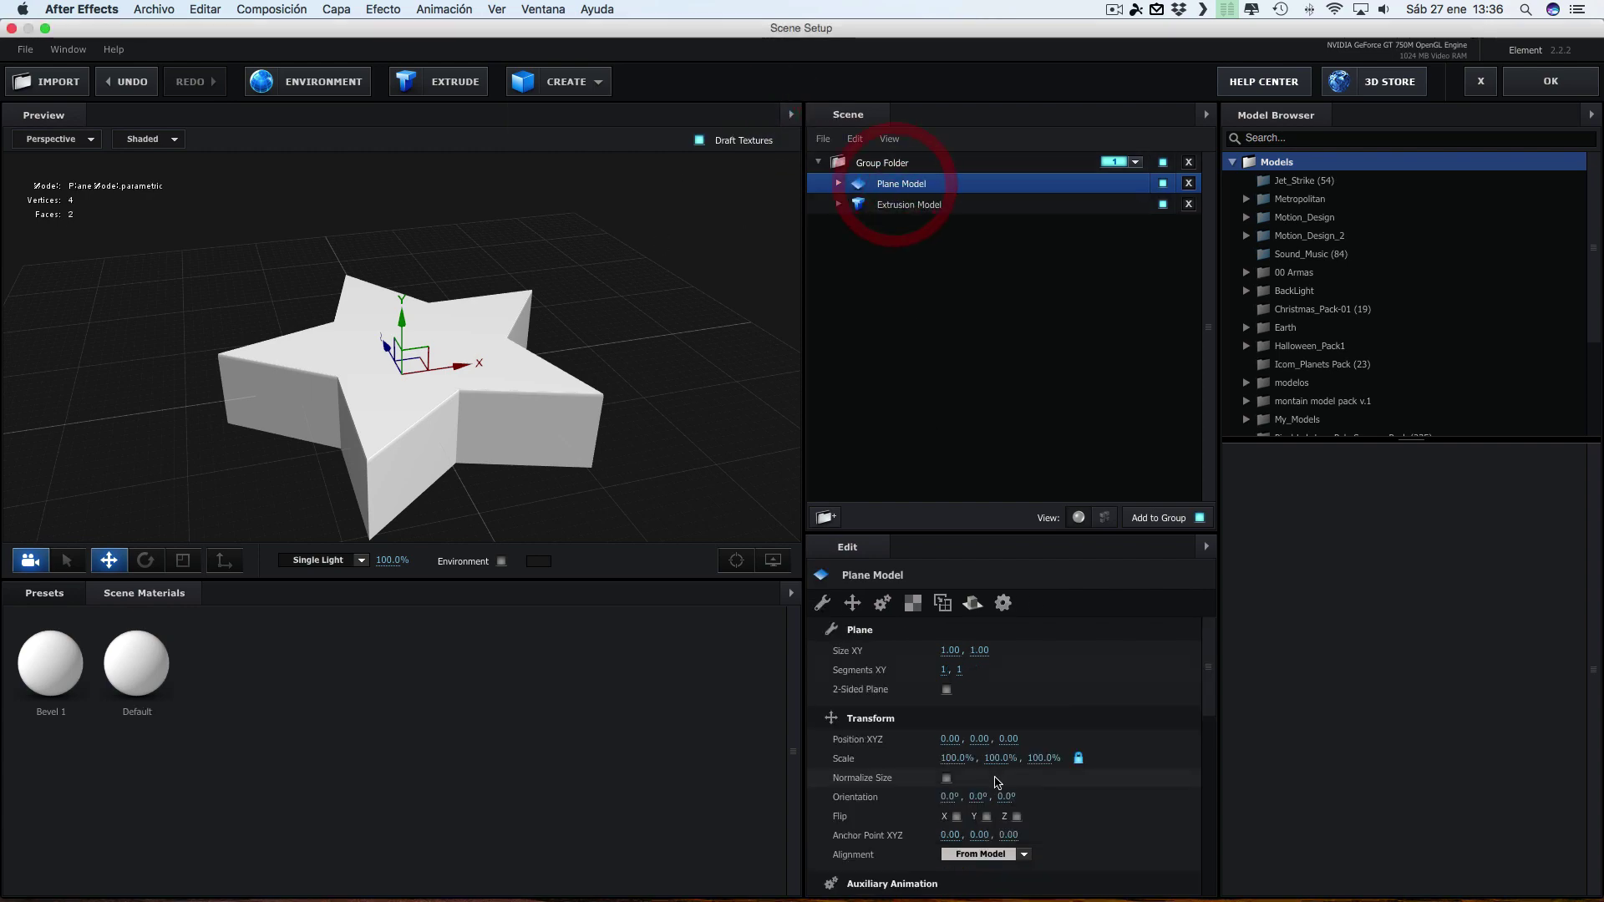
click(913, 603)
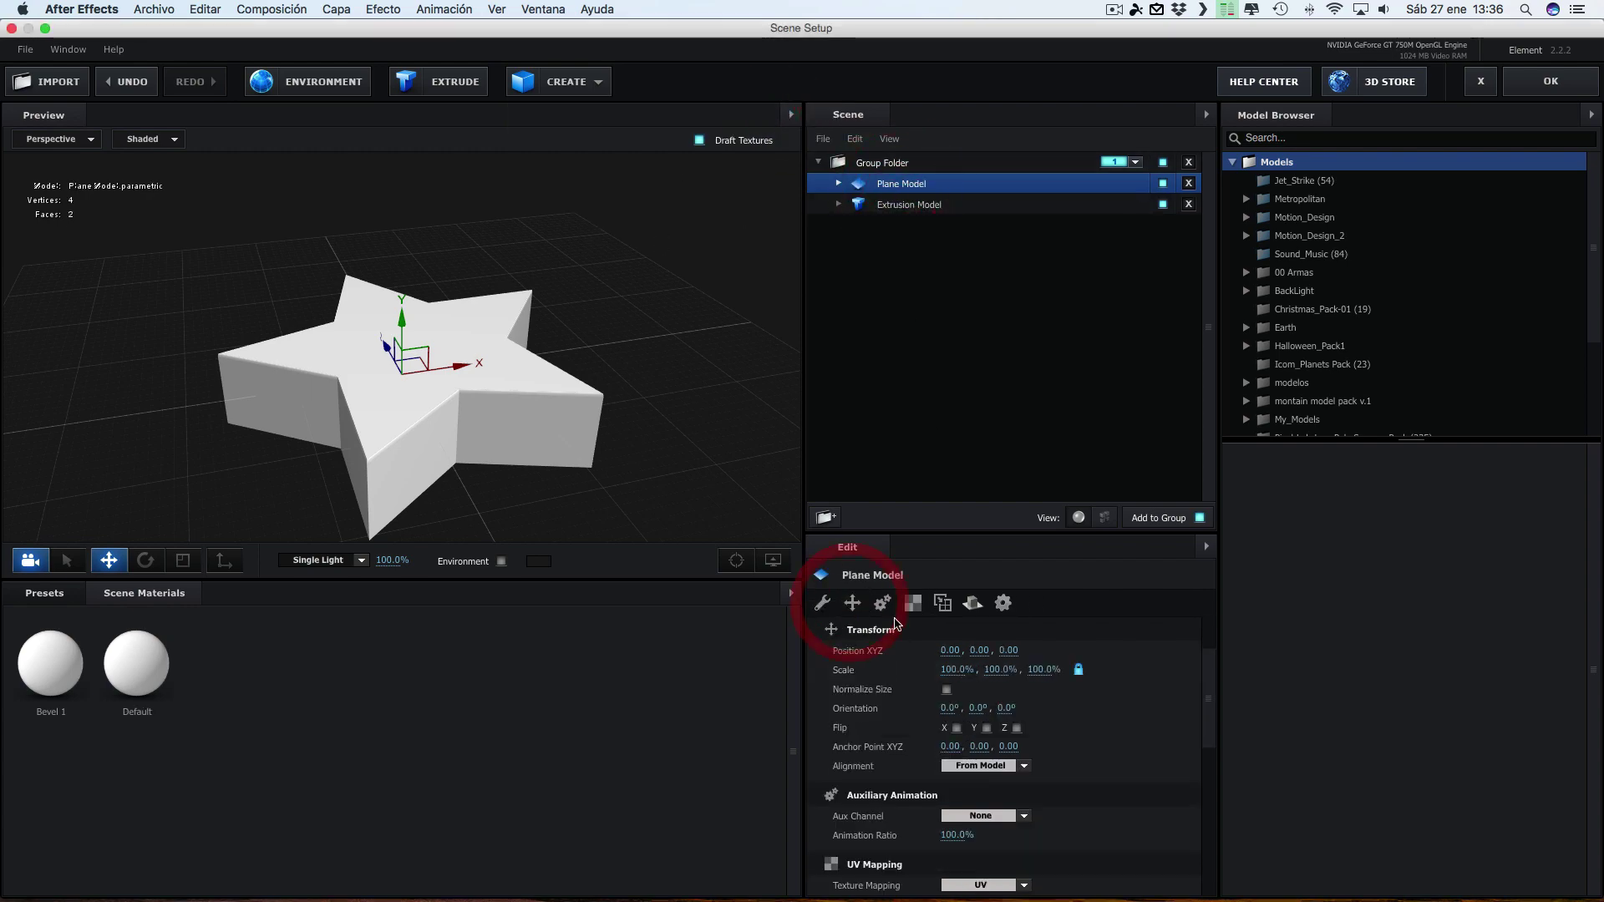
click(953, 668)
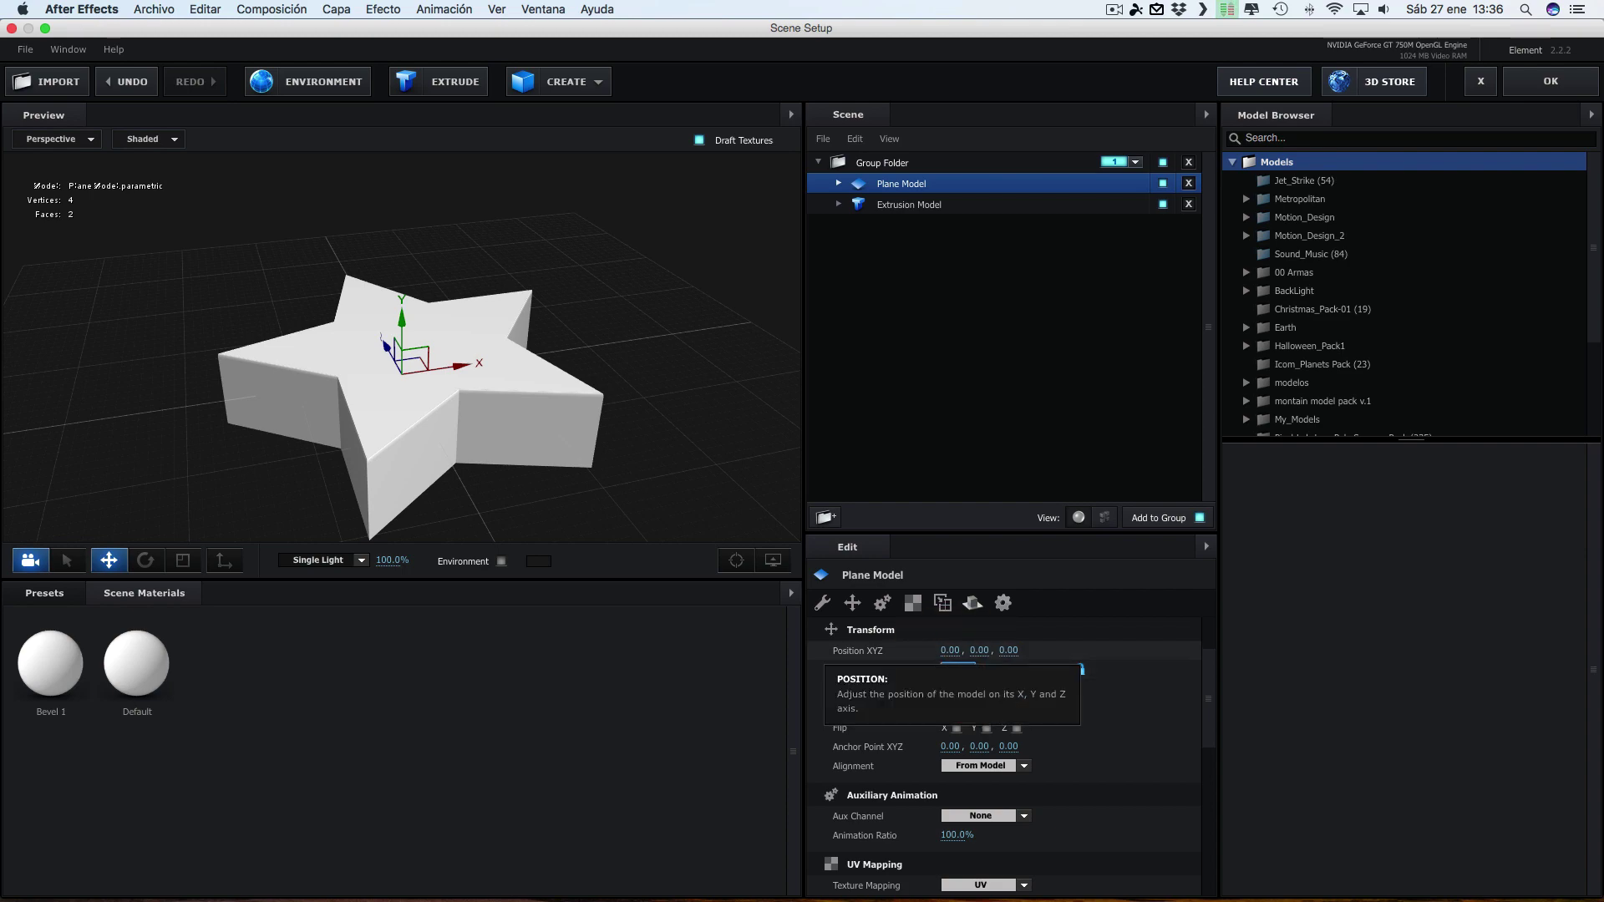
text(10000)
key(Return)
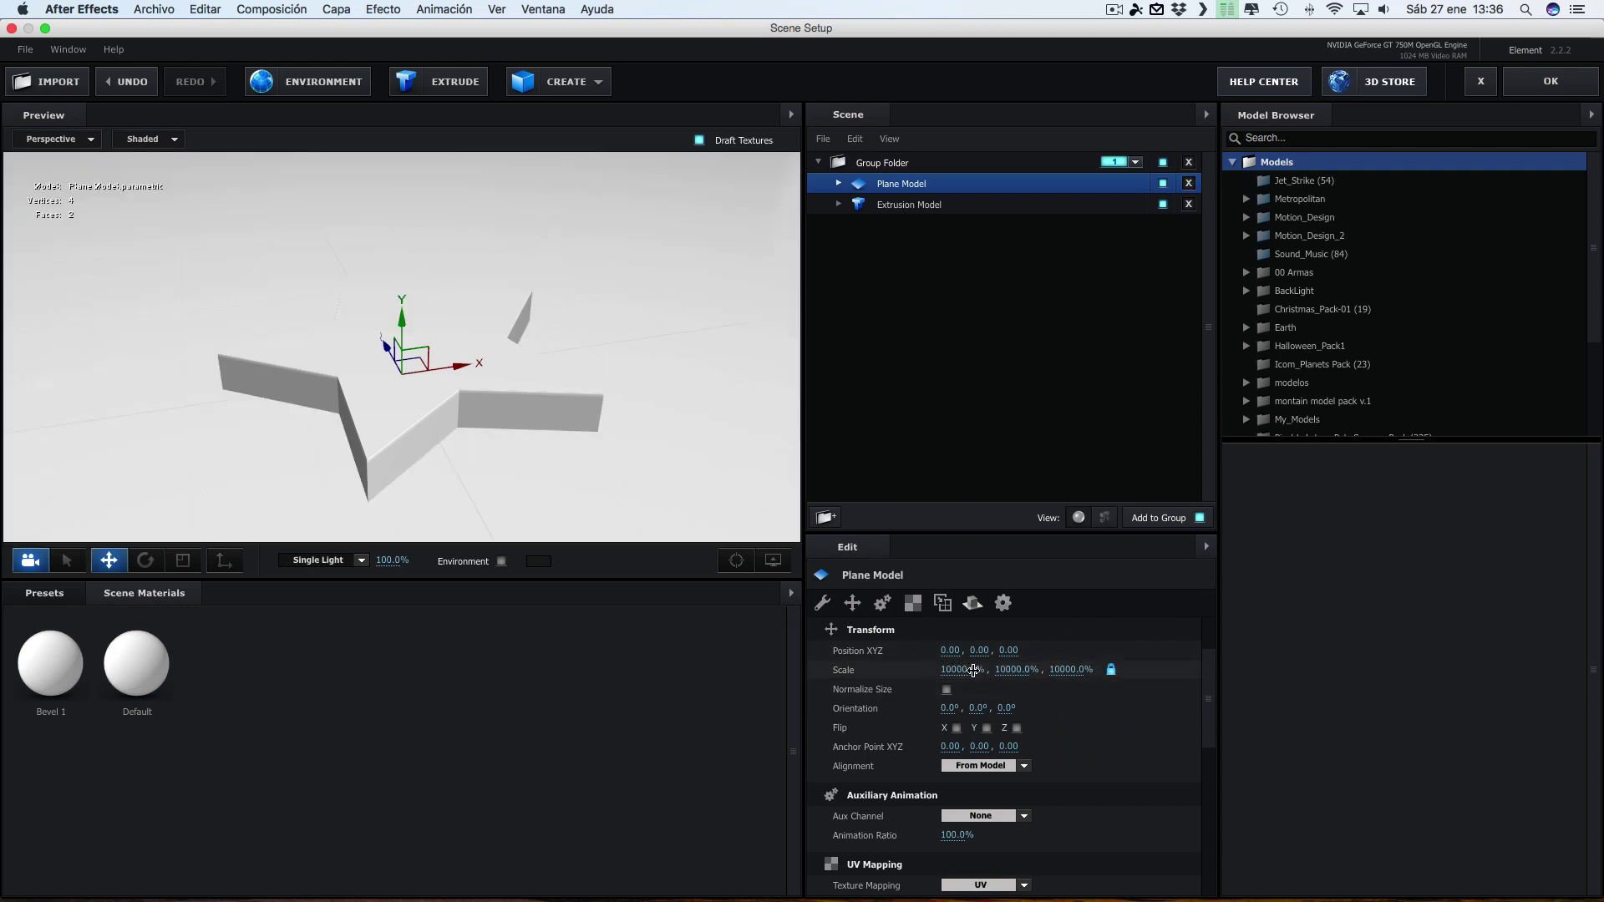
drag(401, 323, 401, 362)
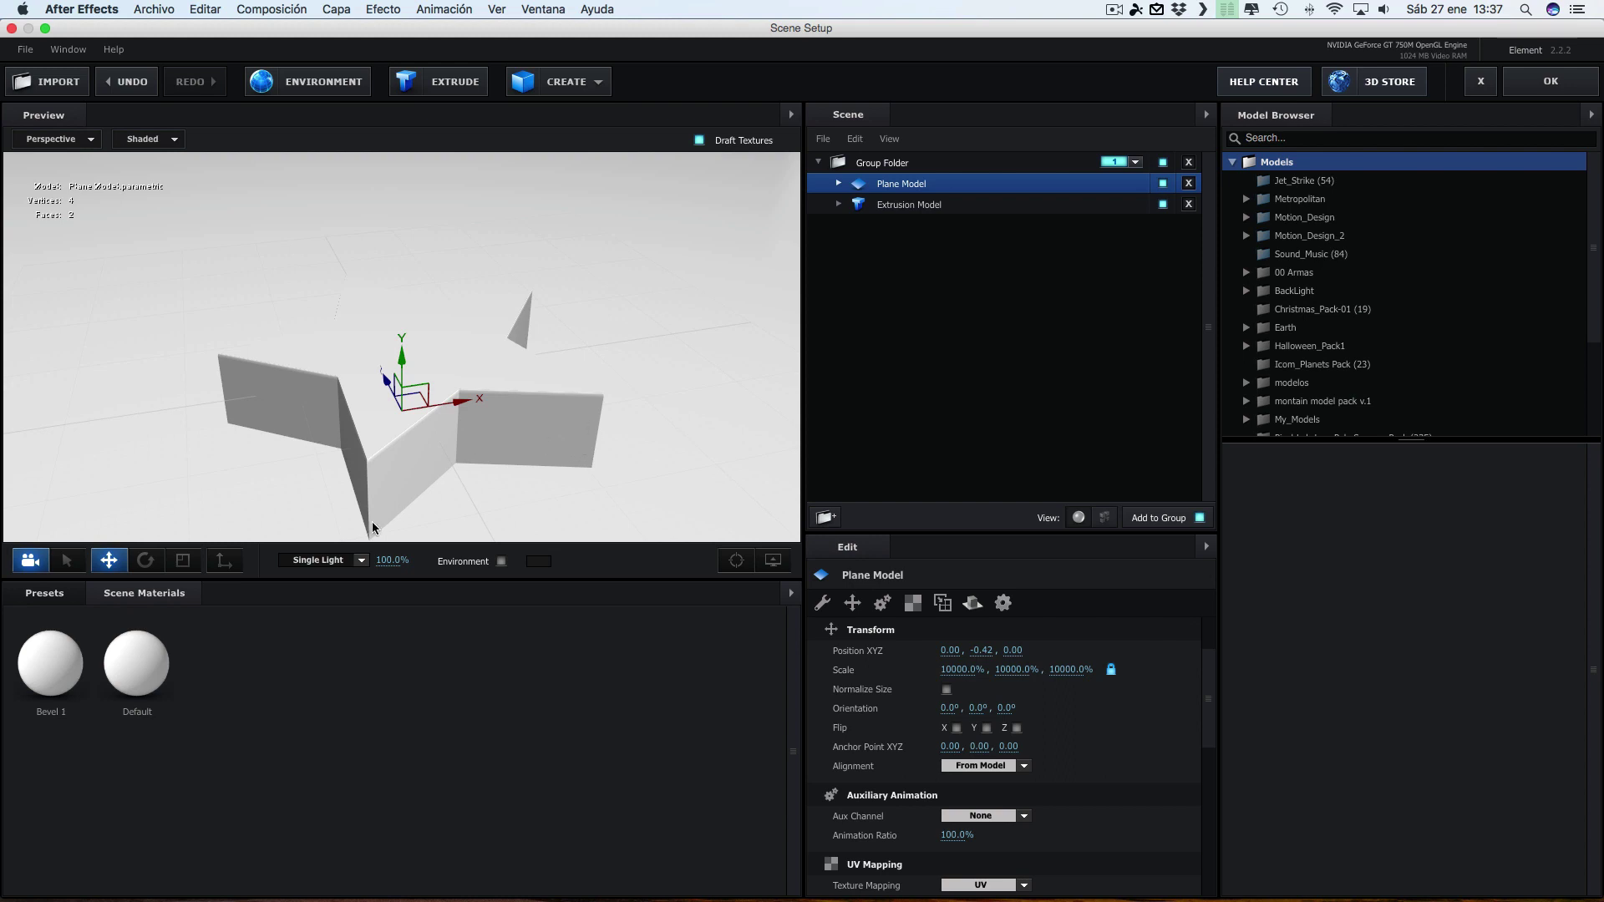
click(80, 595)
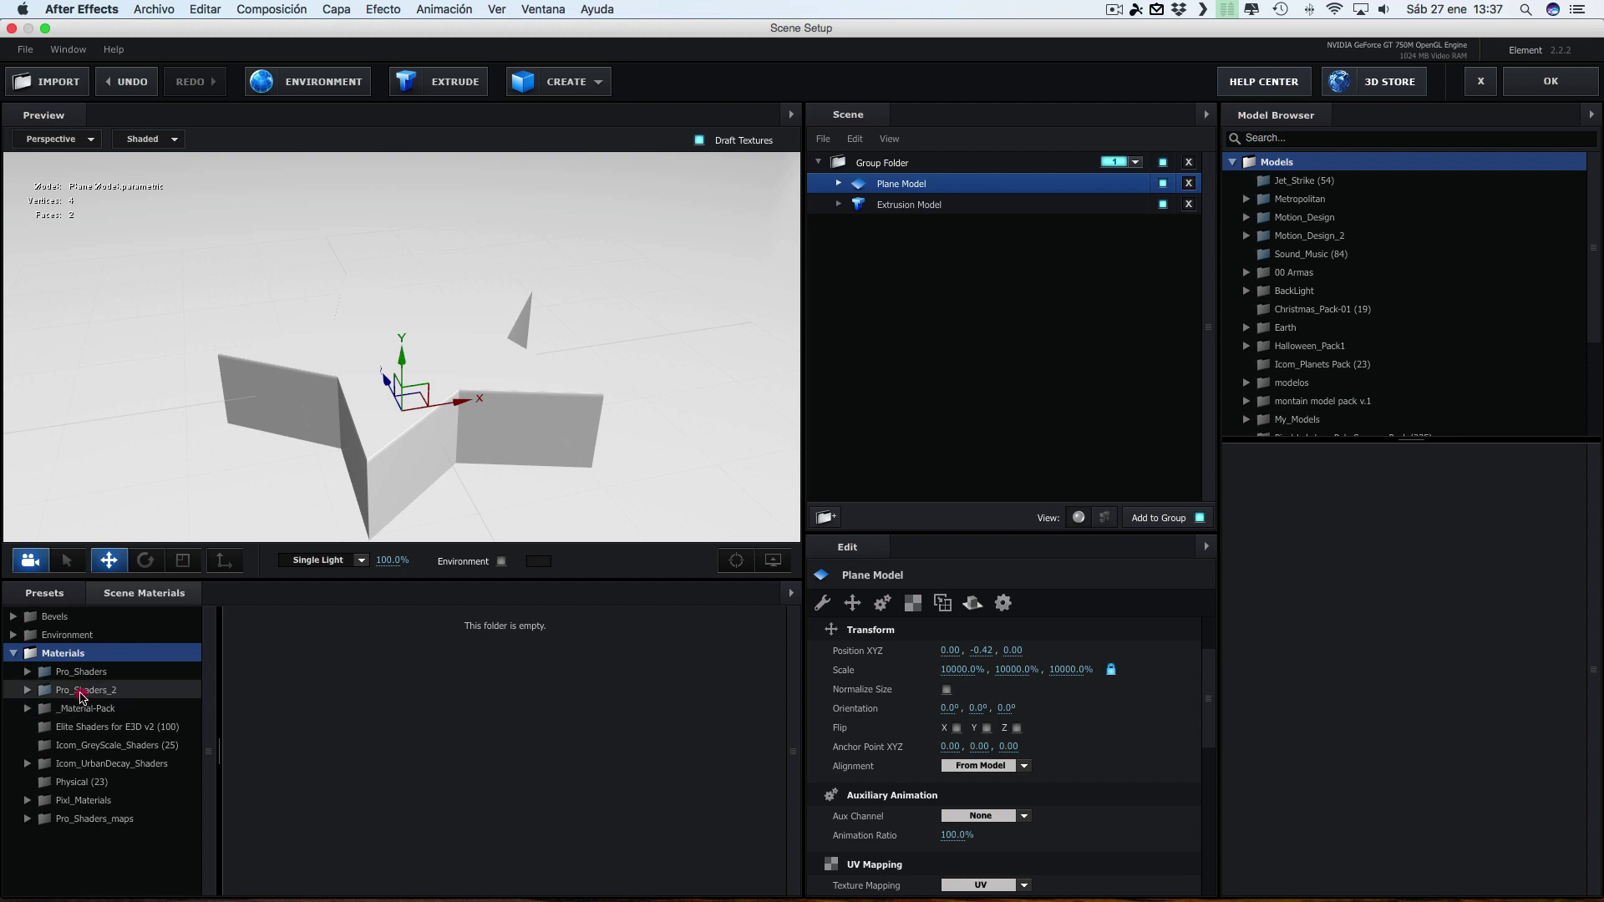
Apply the Pro_Shaders_2 Metal material metal_black to the floor plane
double_click(81, 694)
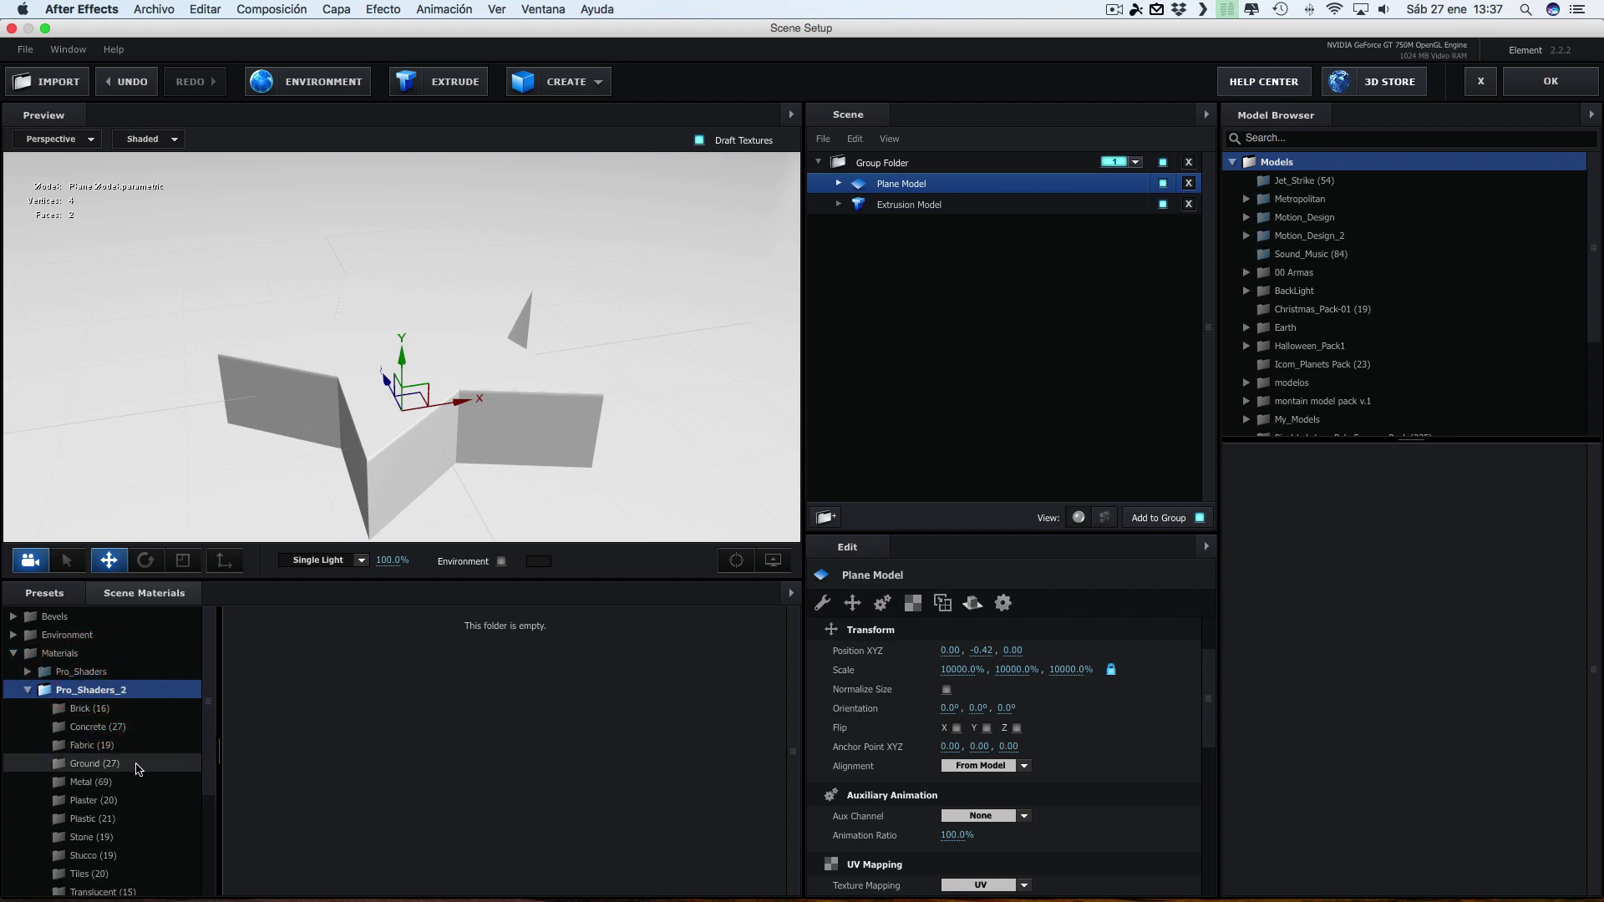
scroll(123, 764, down, 3)
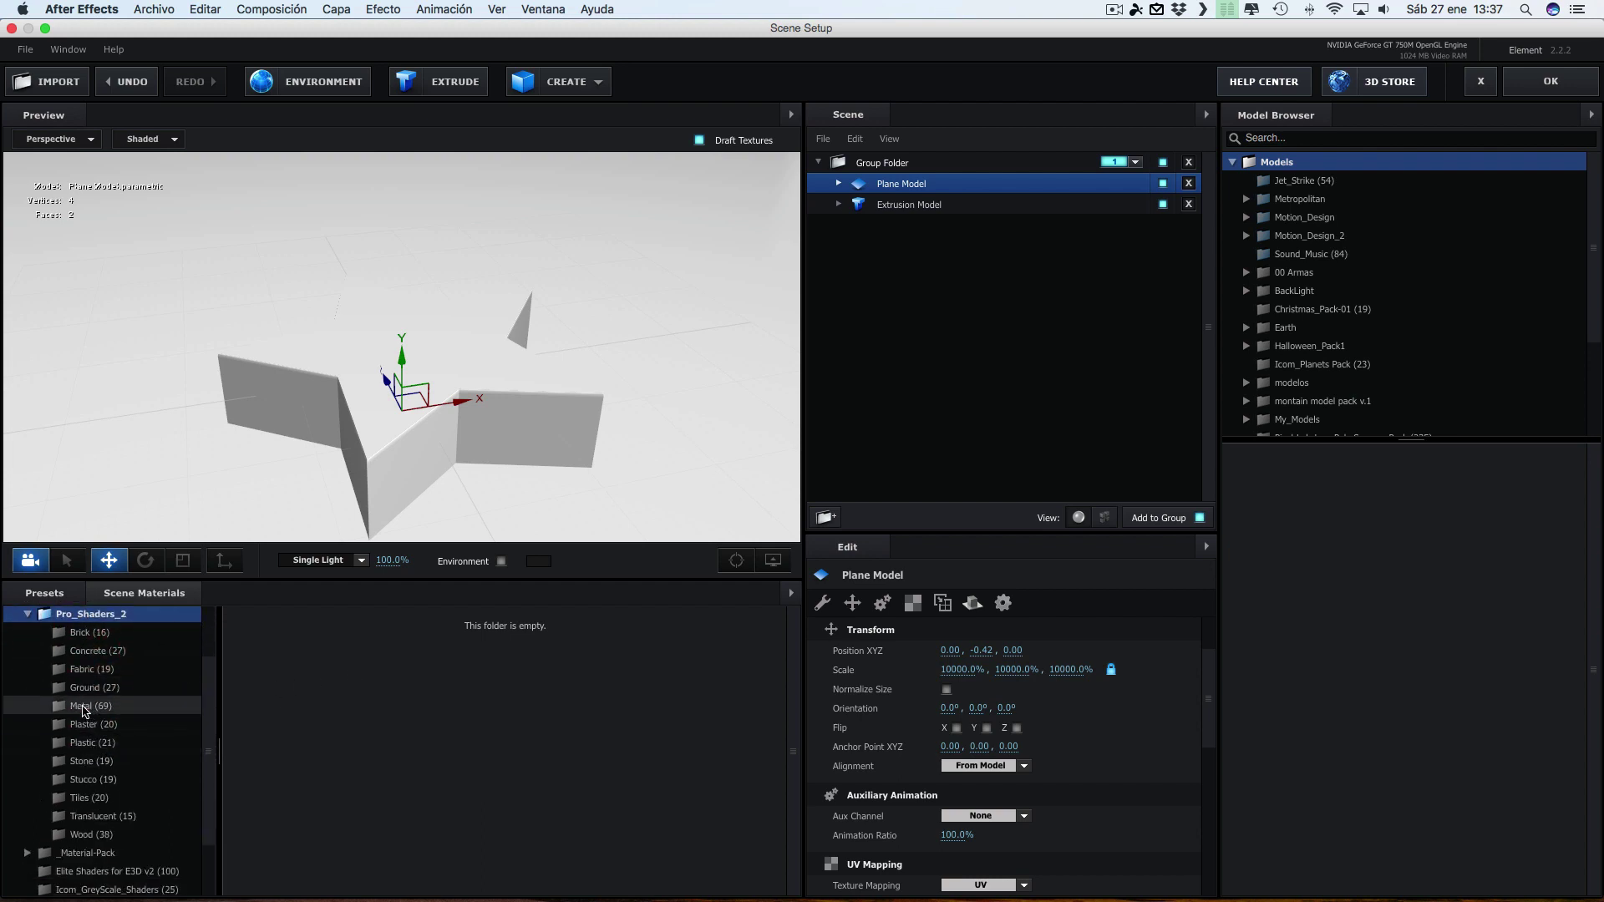
click(84, 706)
scroll(558, 728, down, 2)
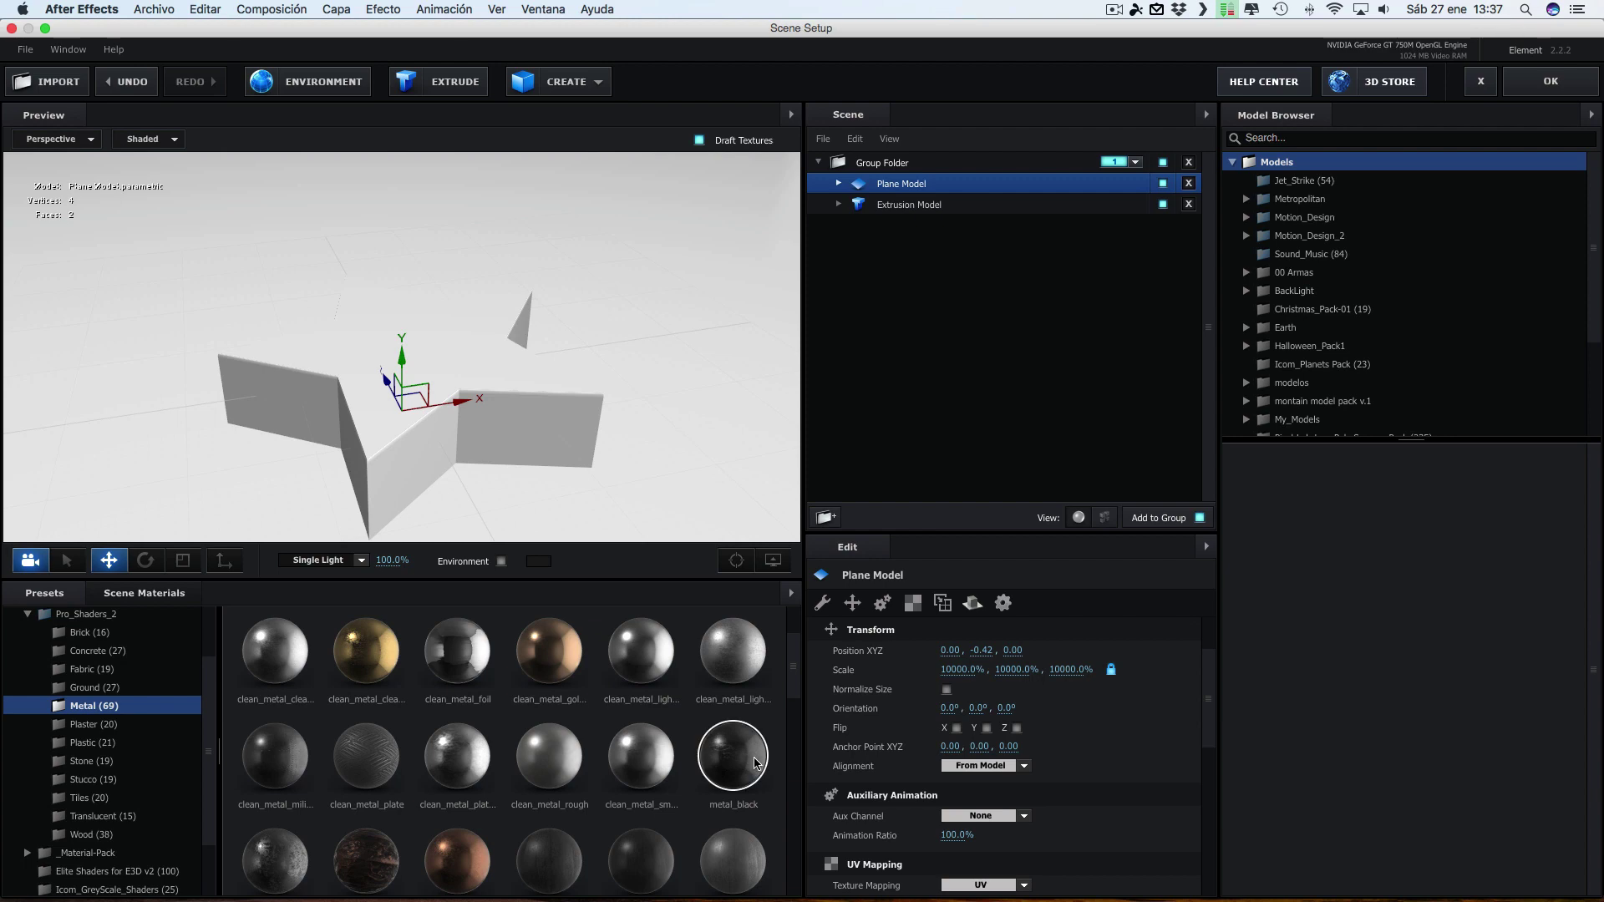
drag(755, 763, 729, 421)
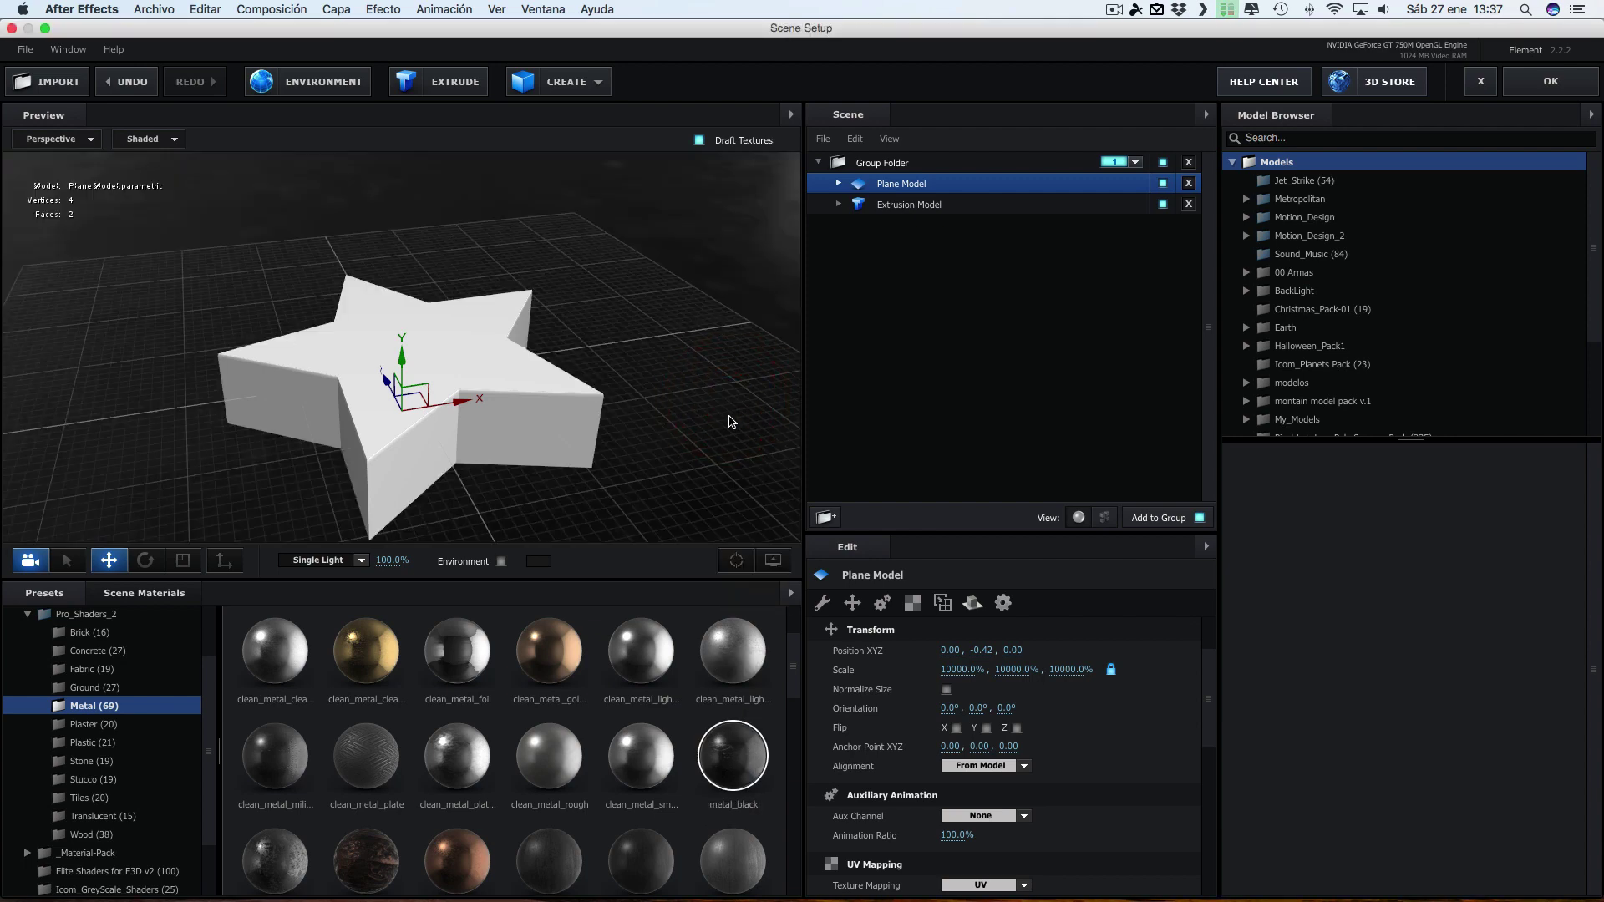
Apply the clean_metal_clean_gold material to the star
click(1114, 10)
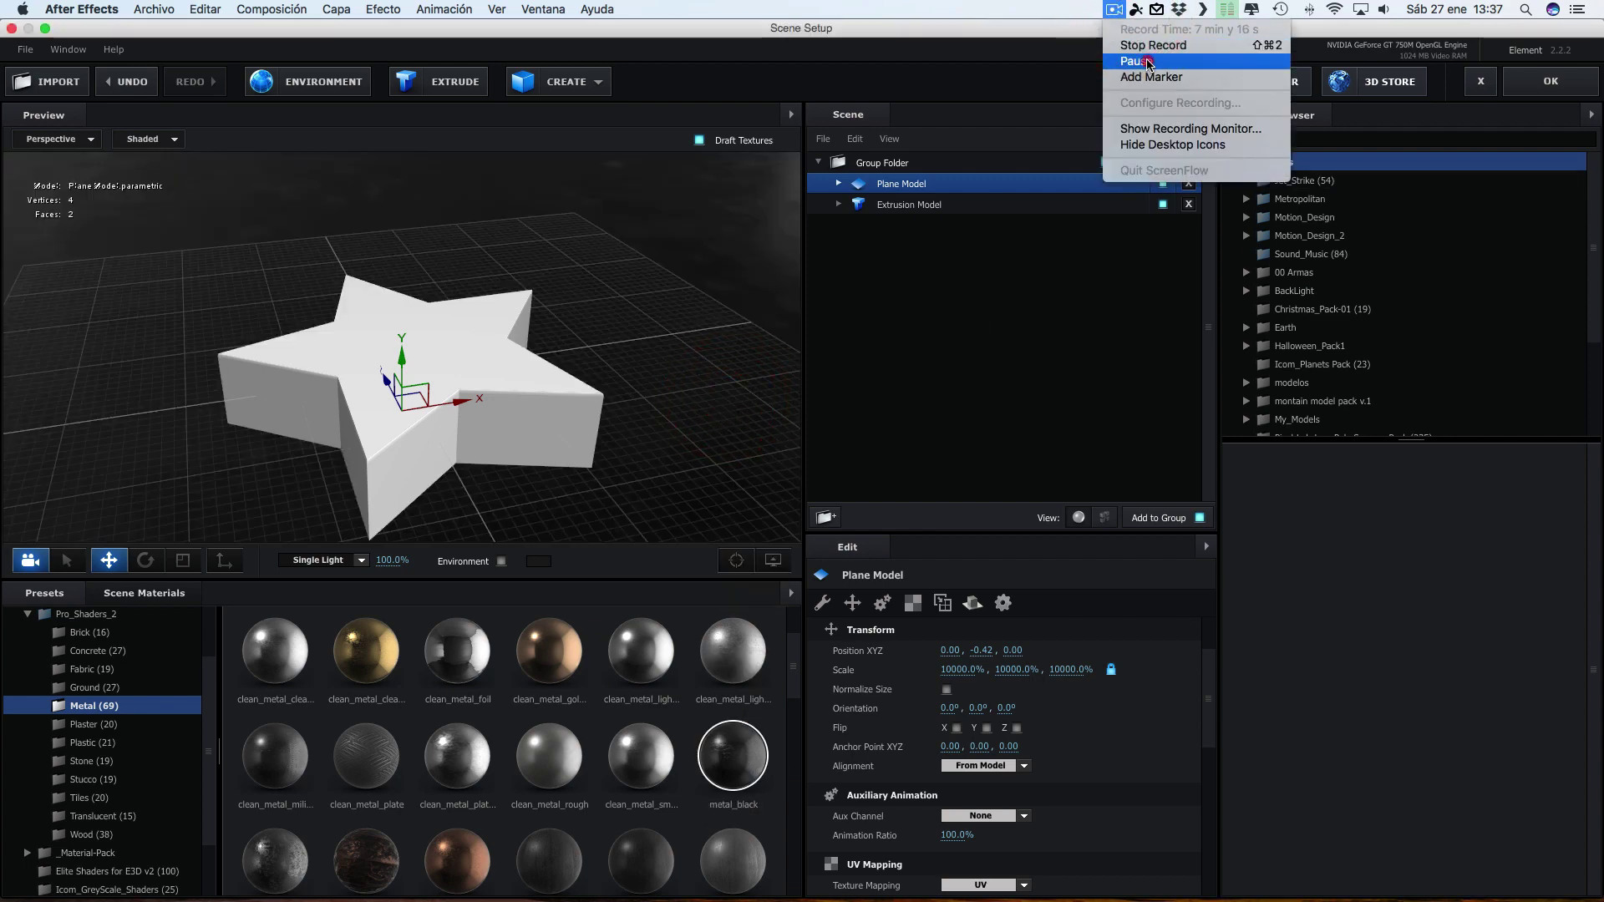
click(1146, 59)
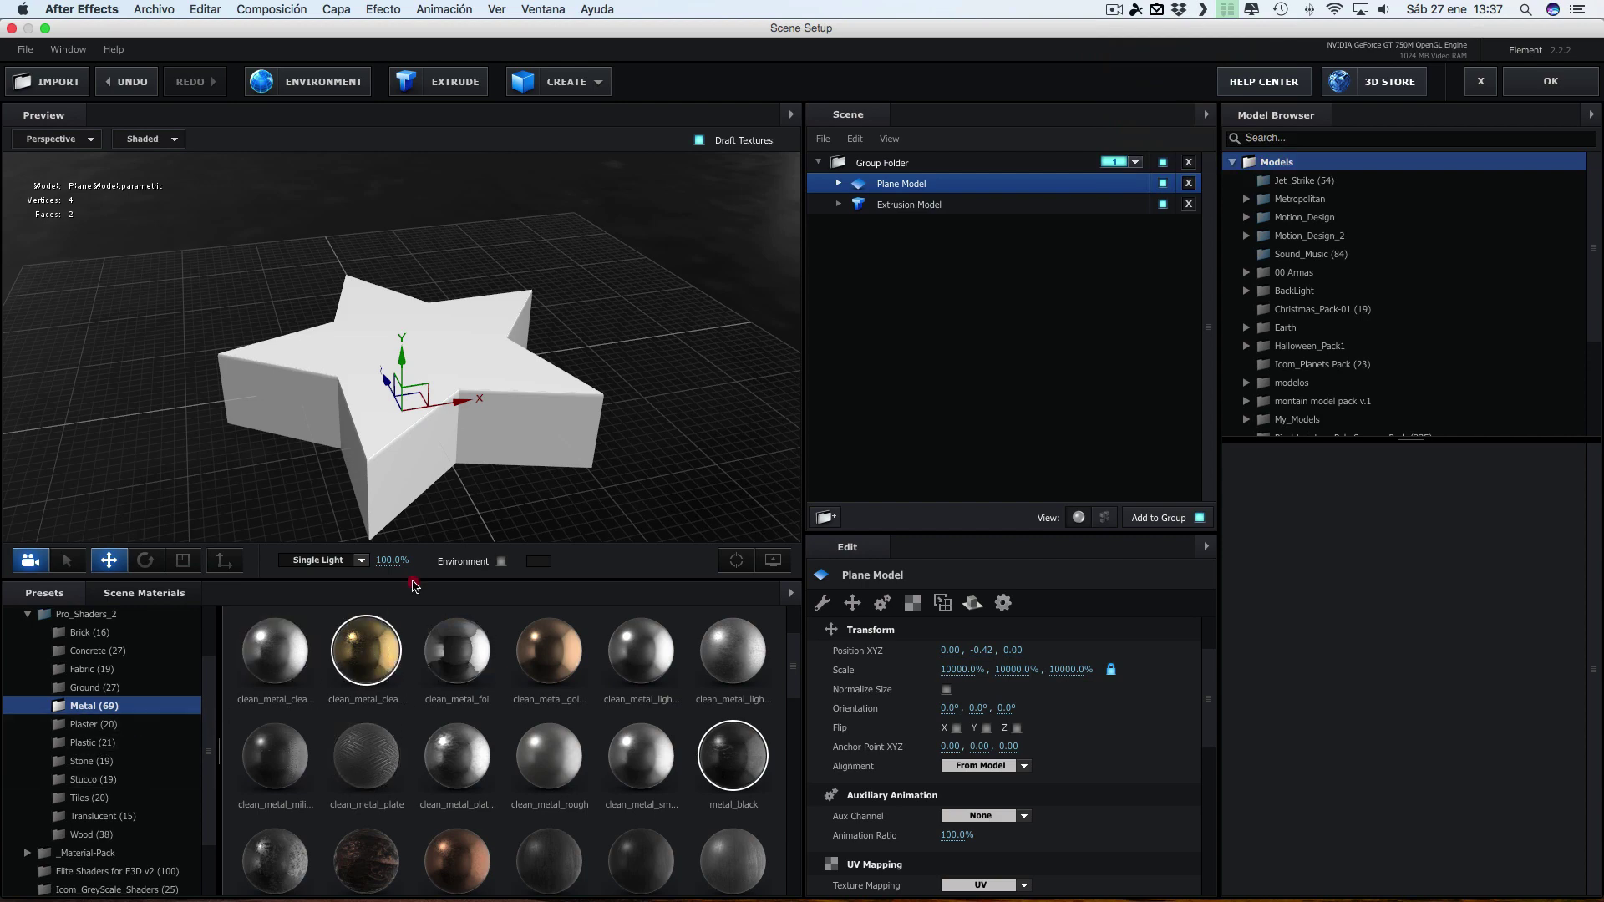
drag(415, 584, 458, 348)
mouse_move(530, 509)
mouse_down()
mouse_move(573, 470)
mouse_move(617, 376)
mouse_move(574, 399)
mouse_move(601, 423)
mouse_up()
Turn on Bevel Backside and set Bevel Segments to 1 for the star's gold material
click(909, 204)
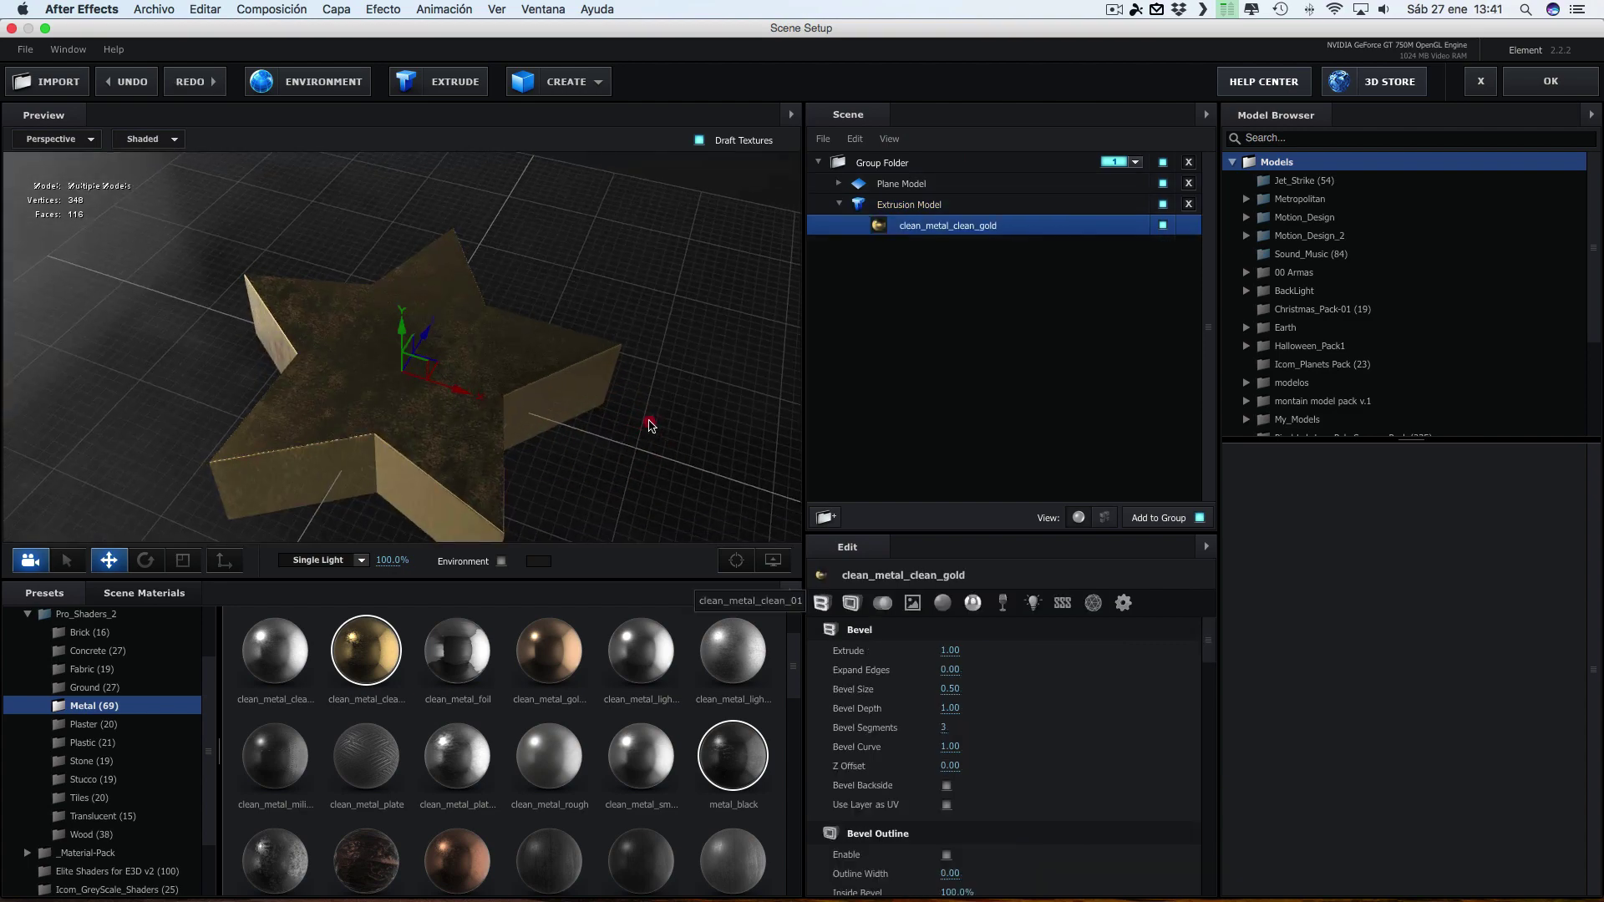
mouse_move(591, 448)
mouse_down()
mouse_move(681, 409)
mouse_move(643, 364)
mouse_move(645, 454)
mouse_move(266, 379)
mouse_up()
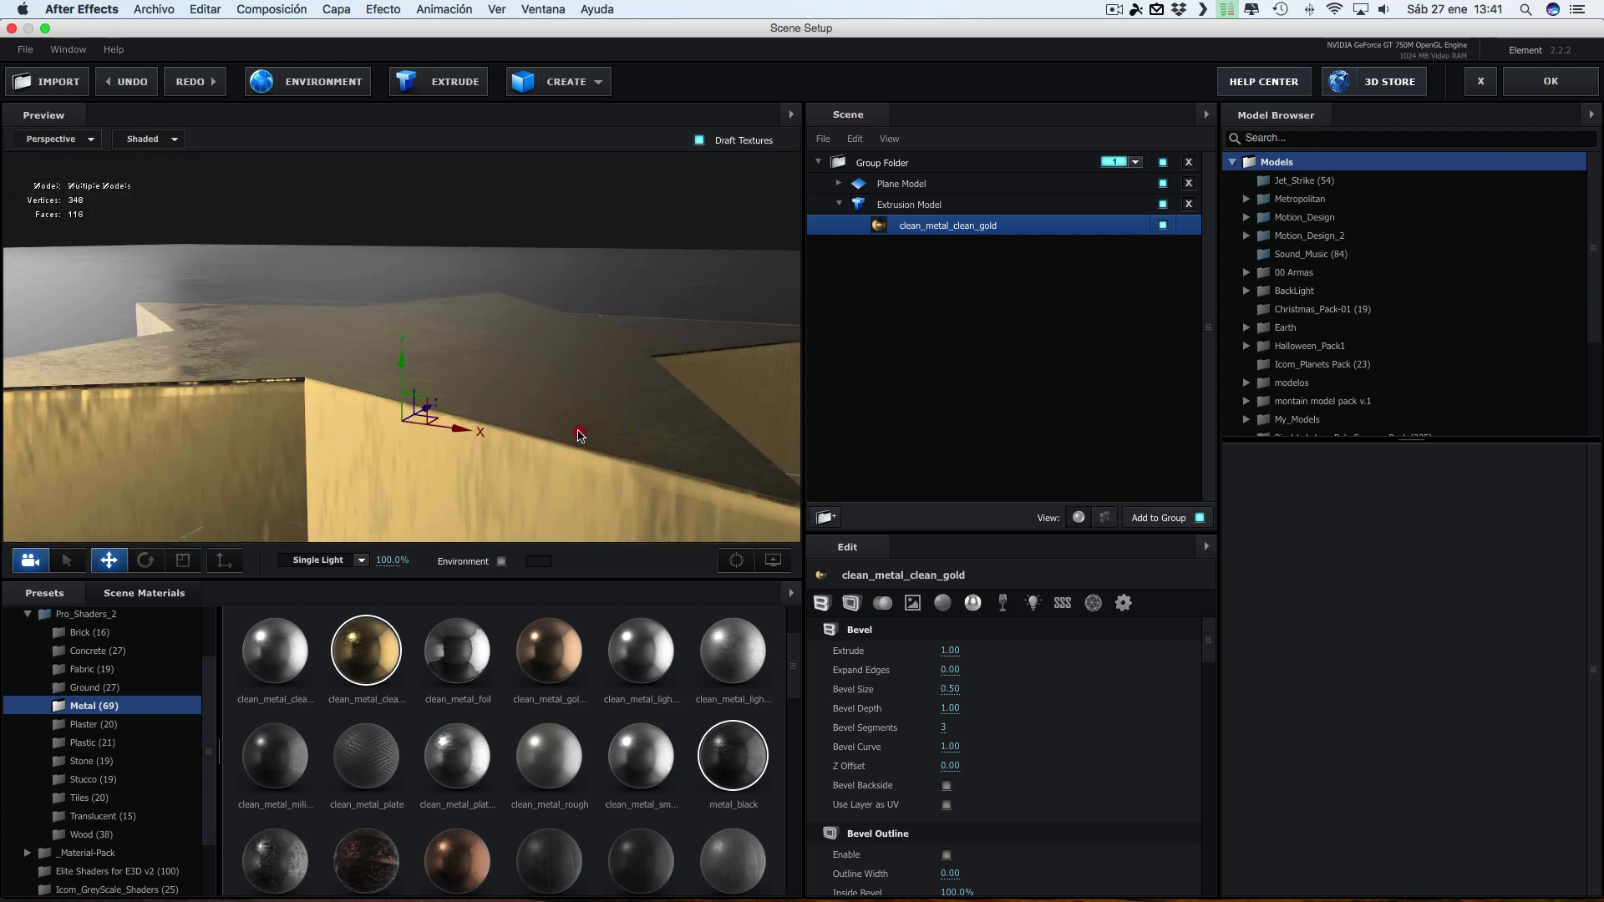
scroll(584, 437, down, 3)
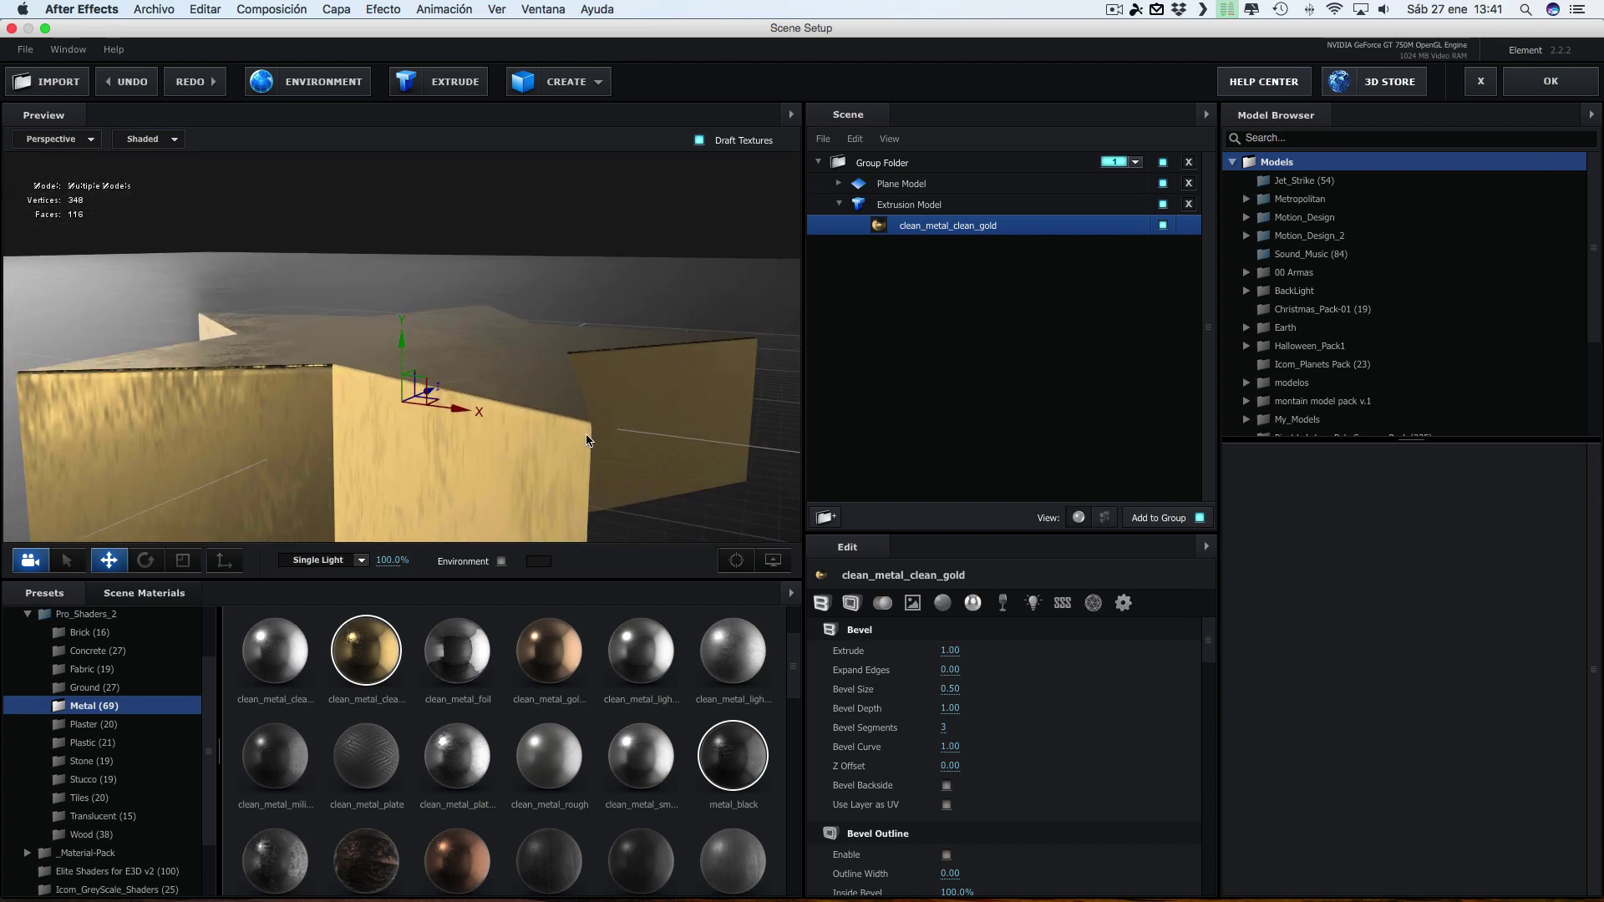
drag(622, 415, 630, 416)
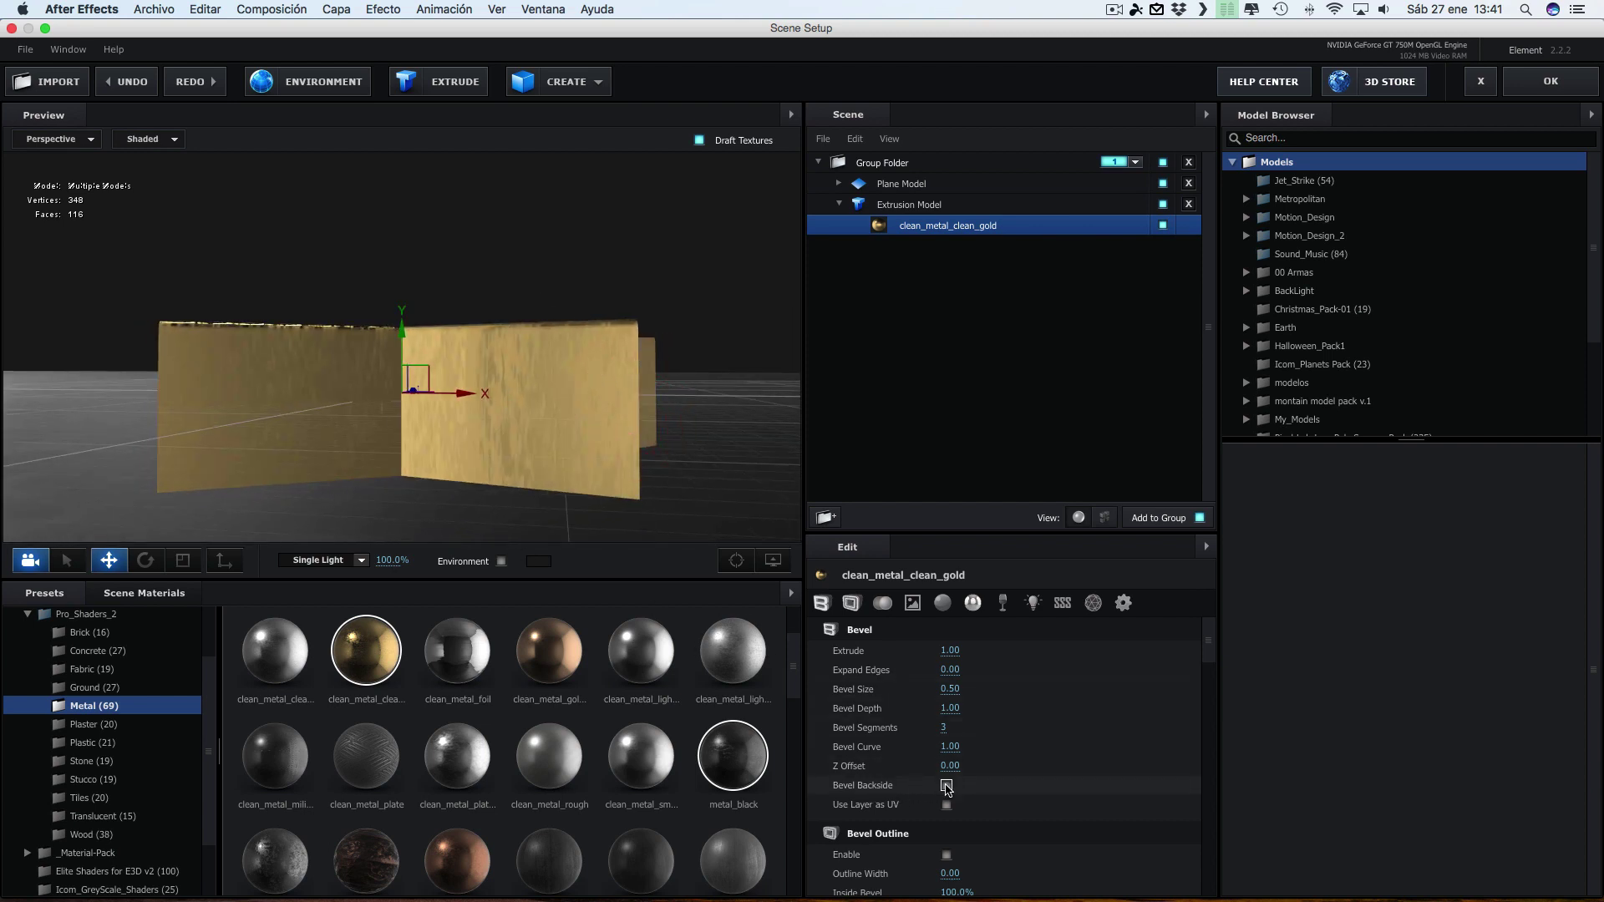
click(947, 787)
mouse_move(276, 511)
mouse_down()
mouse_move(369, 495)
mouse_move(524, 625)
mouse_up()
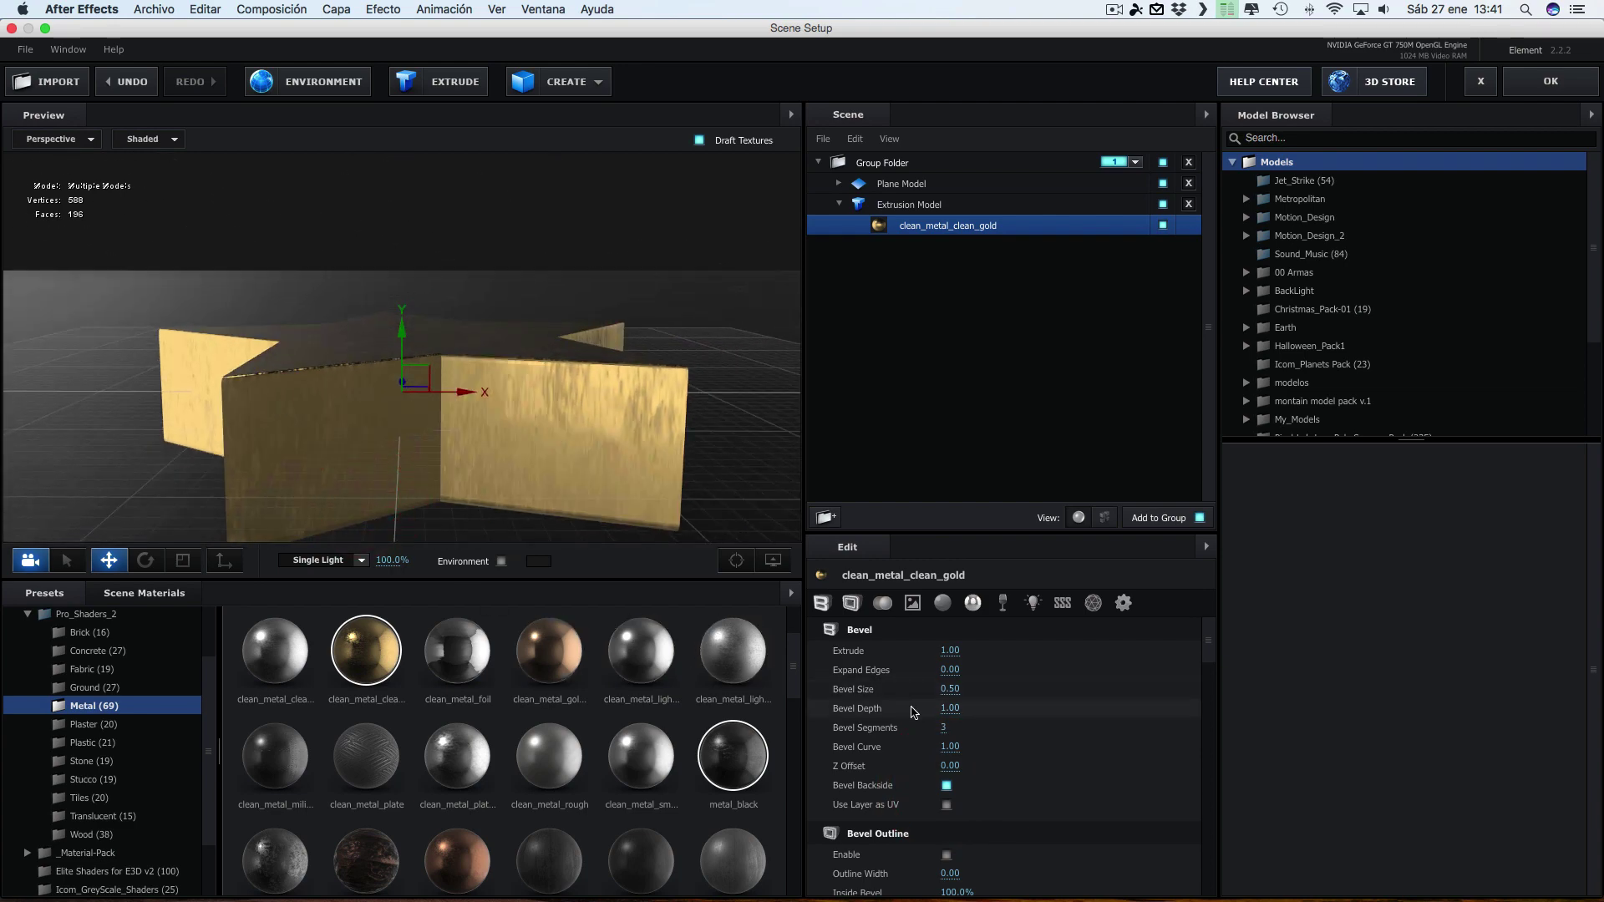
drag(944, 727, 937, 727)
Turn off Draft Textures to preview the gold star at full detail
mouse_move(527, 425)
mouse_down()
mouse_move(515, 443)
mouse_move(537, 430)
mouse_up()
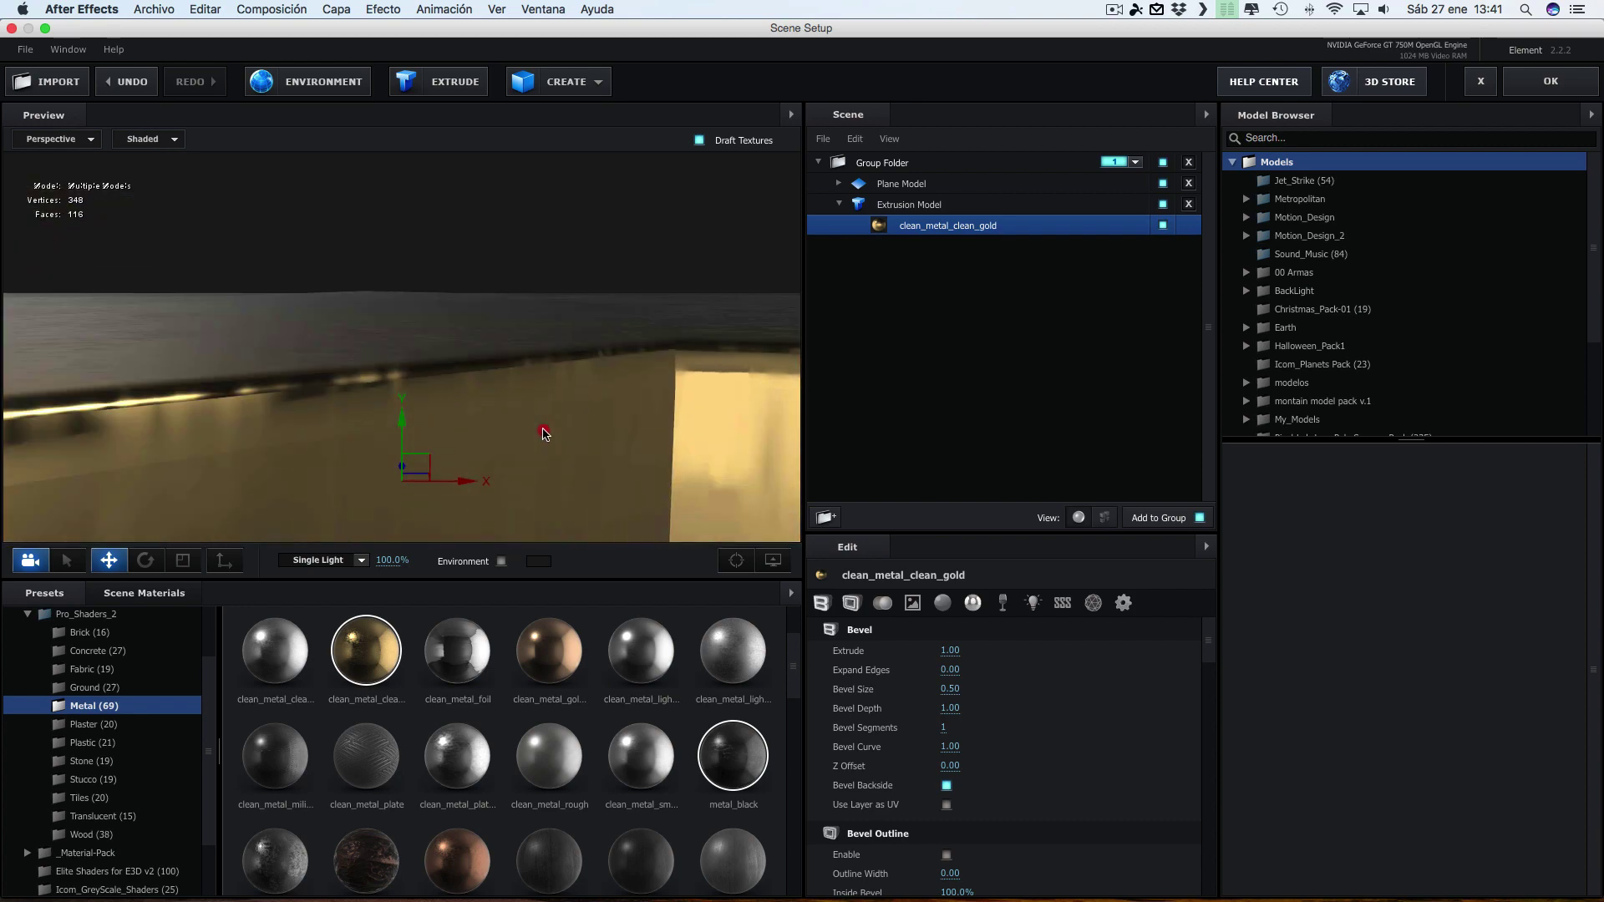
click(699, 140)
mouse_move(628, 358)
mouse_down()
mouse_move(647, 359)
mouse_move(657, 414)
mouse_move(564, 442)
mouse_move(666, 326)
mouse_move(663, 388)
mouse_move(551, 454)
mouse_move(726, 442)
mouse_move(706, 361)
mouse_up()
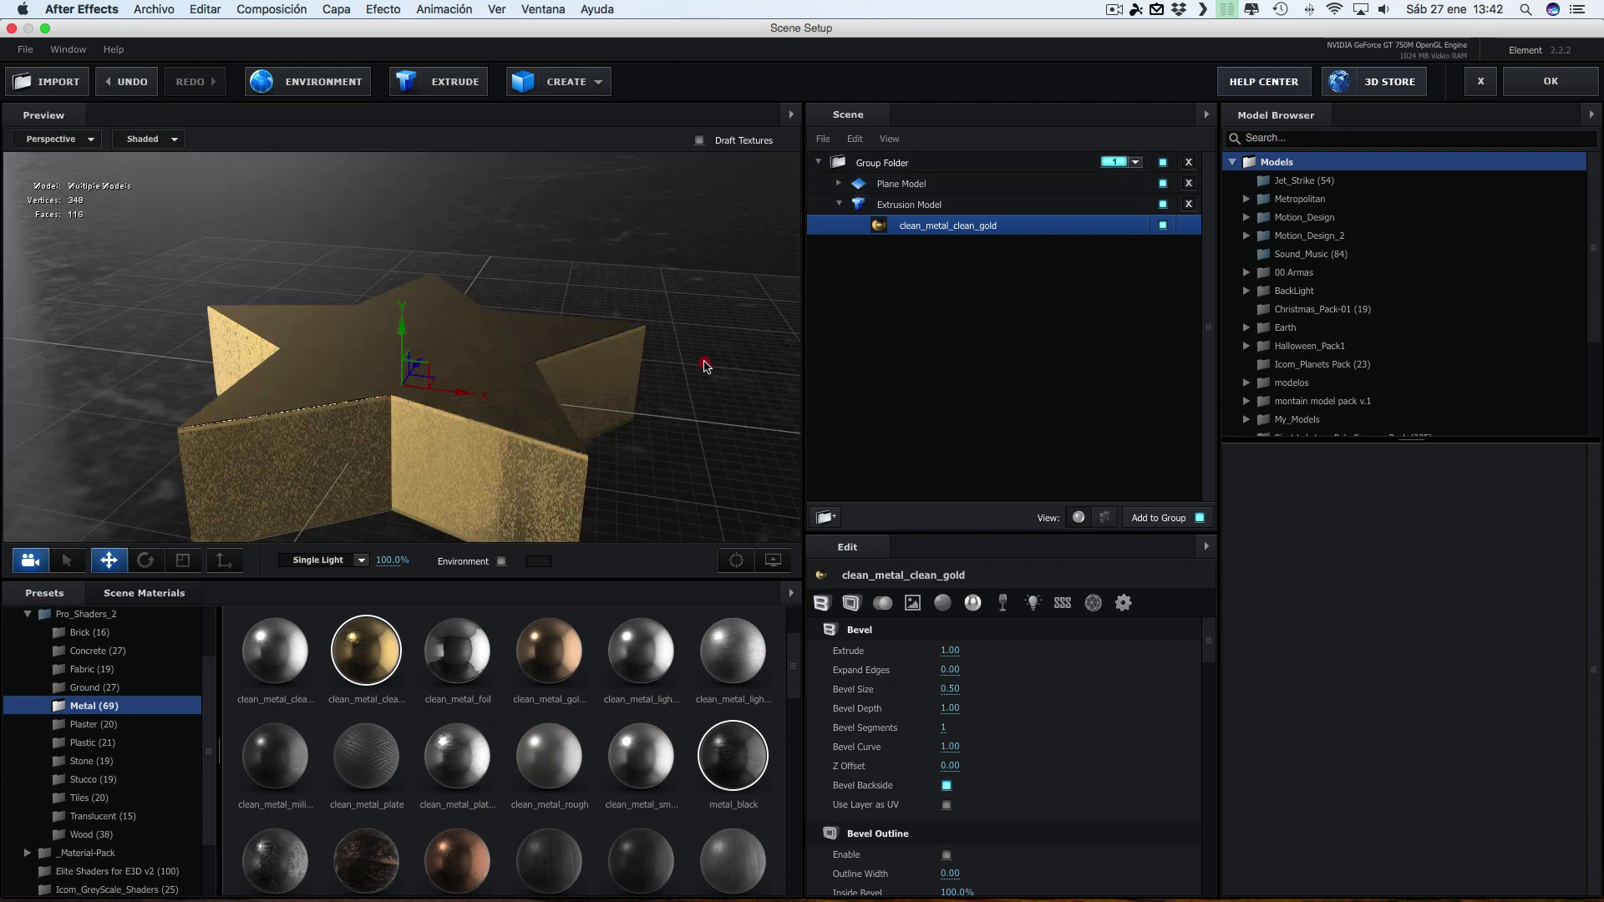
Set the floor plane's UV Repeat to 15.00, 15.00 and view the tiled metal texture
click(906, 185)
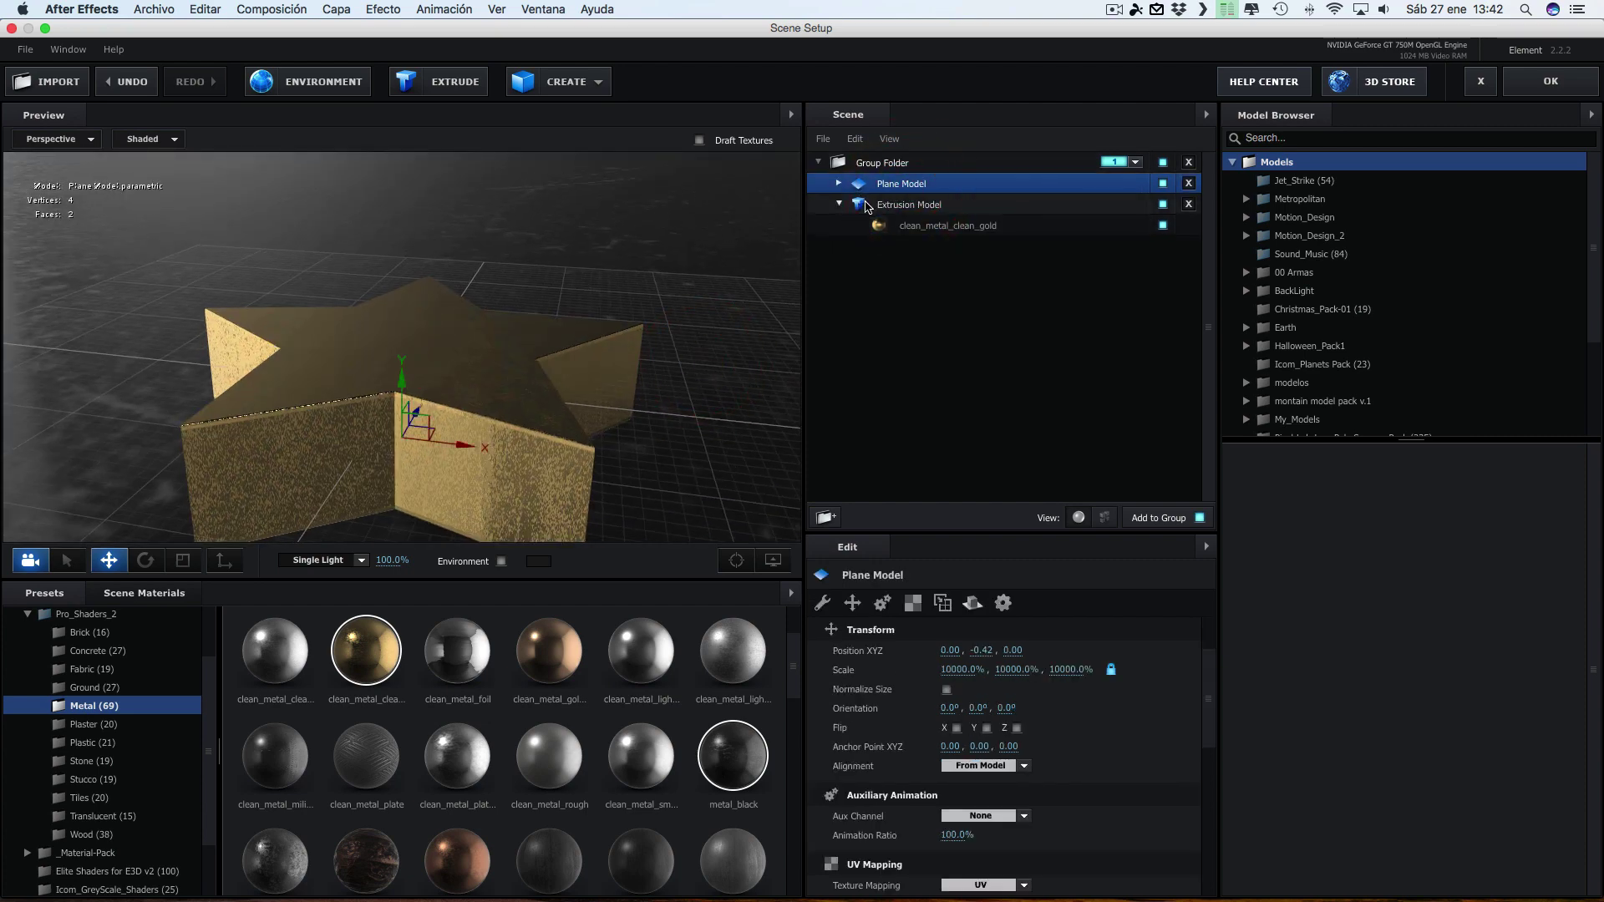
click(912, 608)
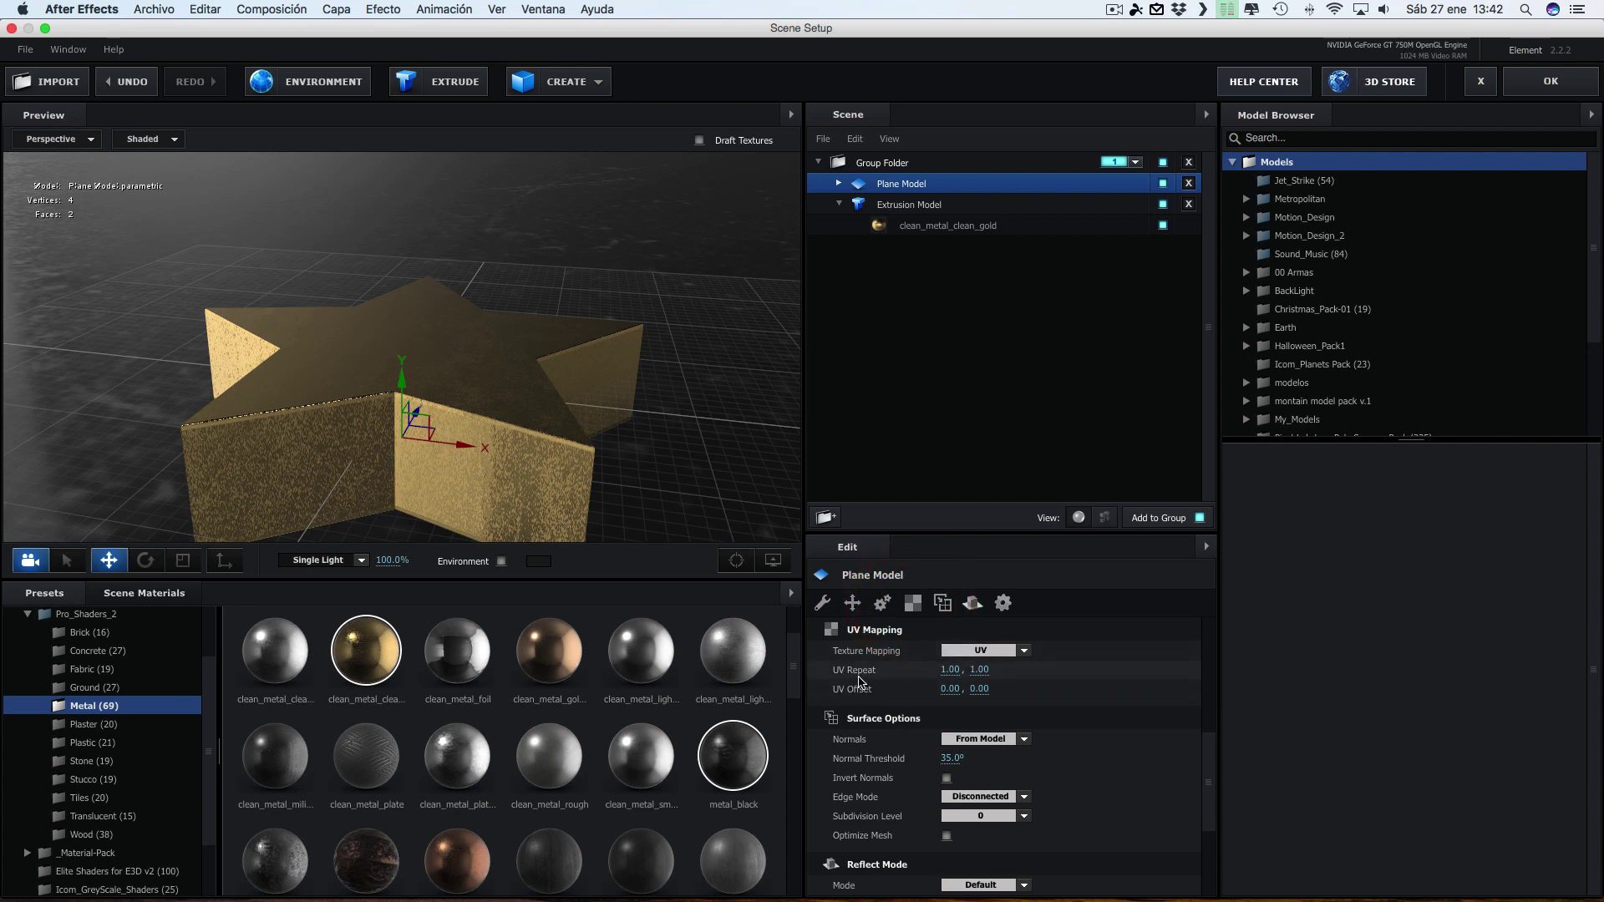
click(950, 671)
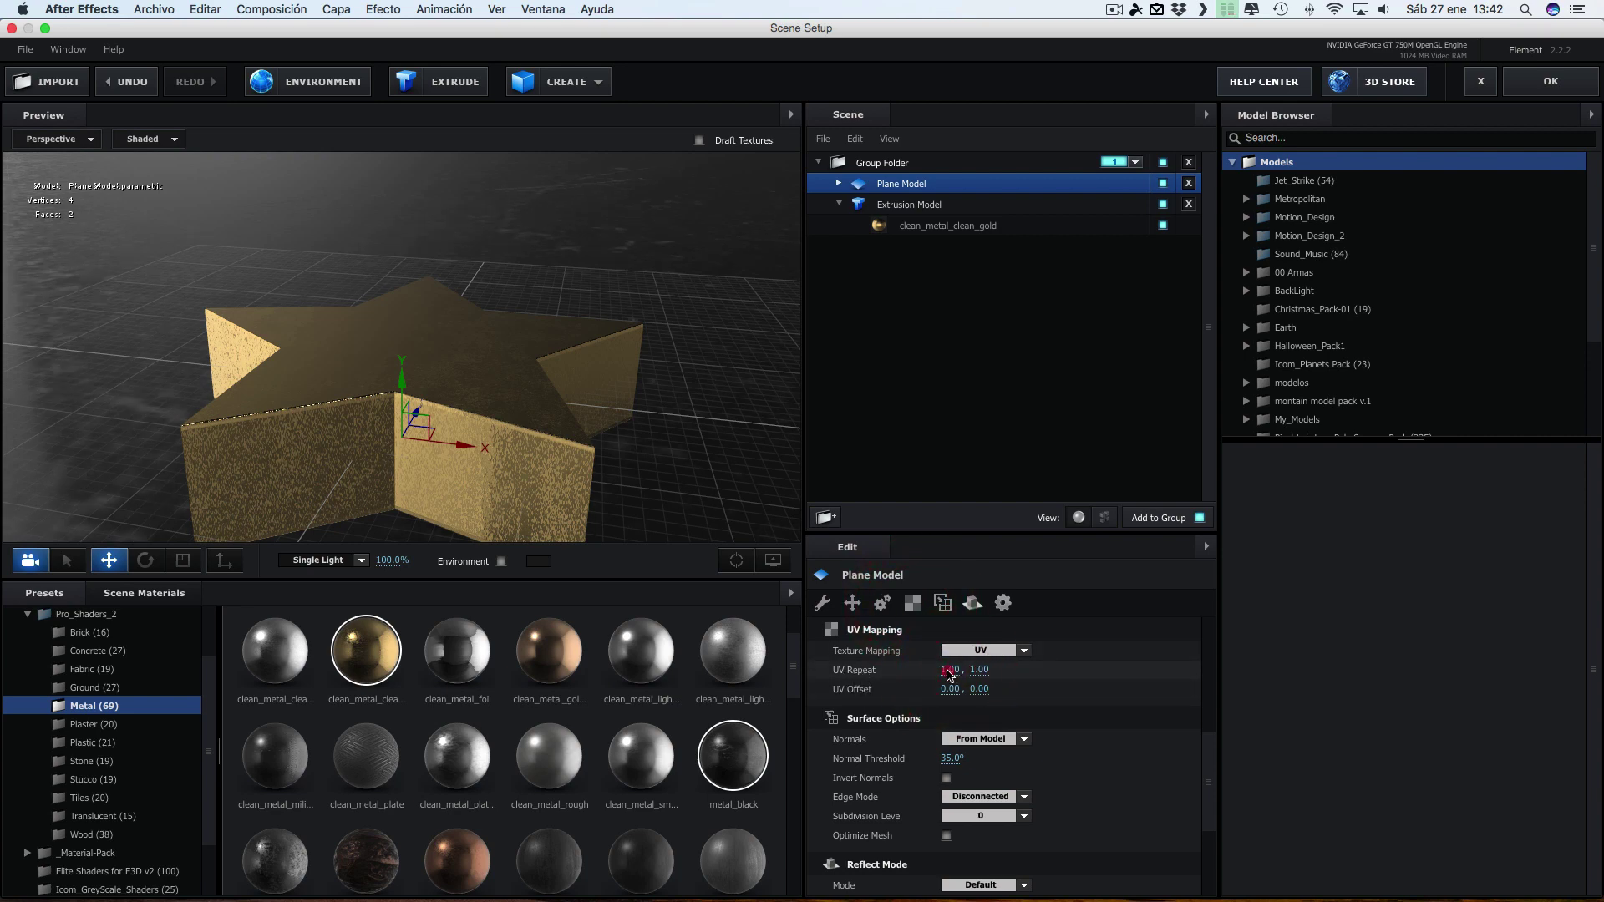
click(950, 672)
text(5)
click(992, 669)
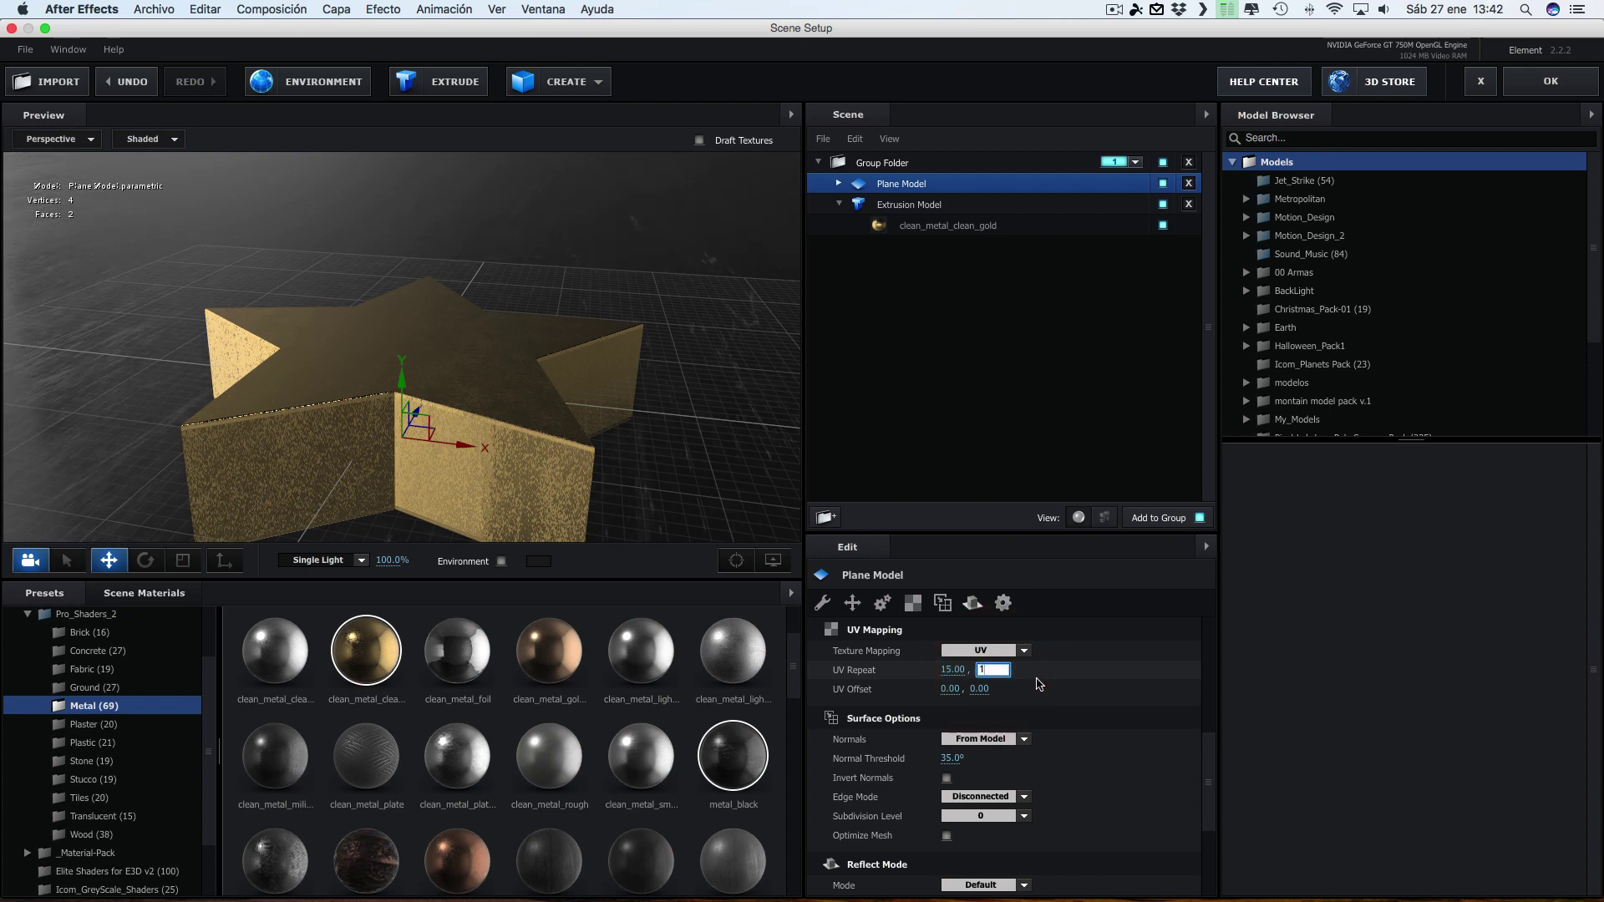
text(15)
mouse_move(733, 437)
mouse_down()
mouse_move(681, 458)
mouse_move(589, 452)
mouse_up()
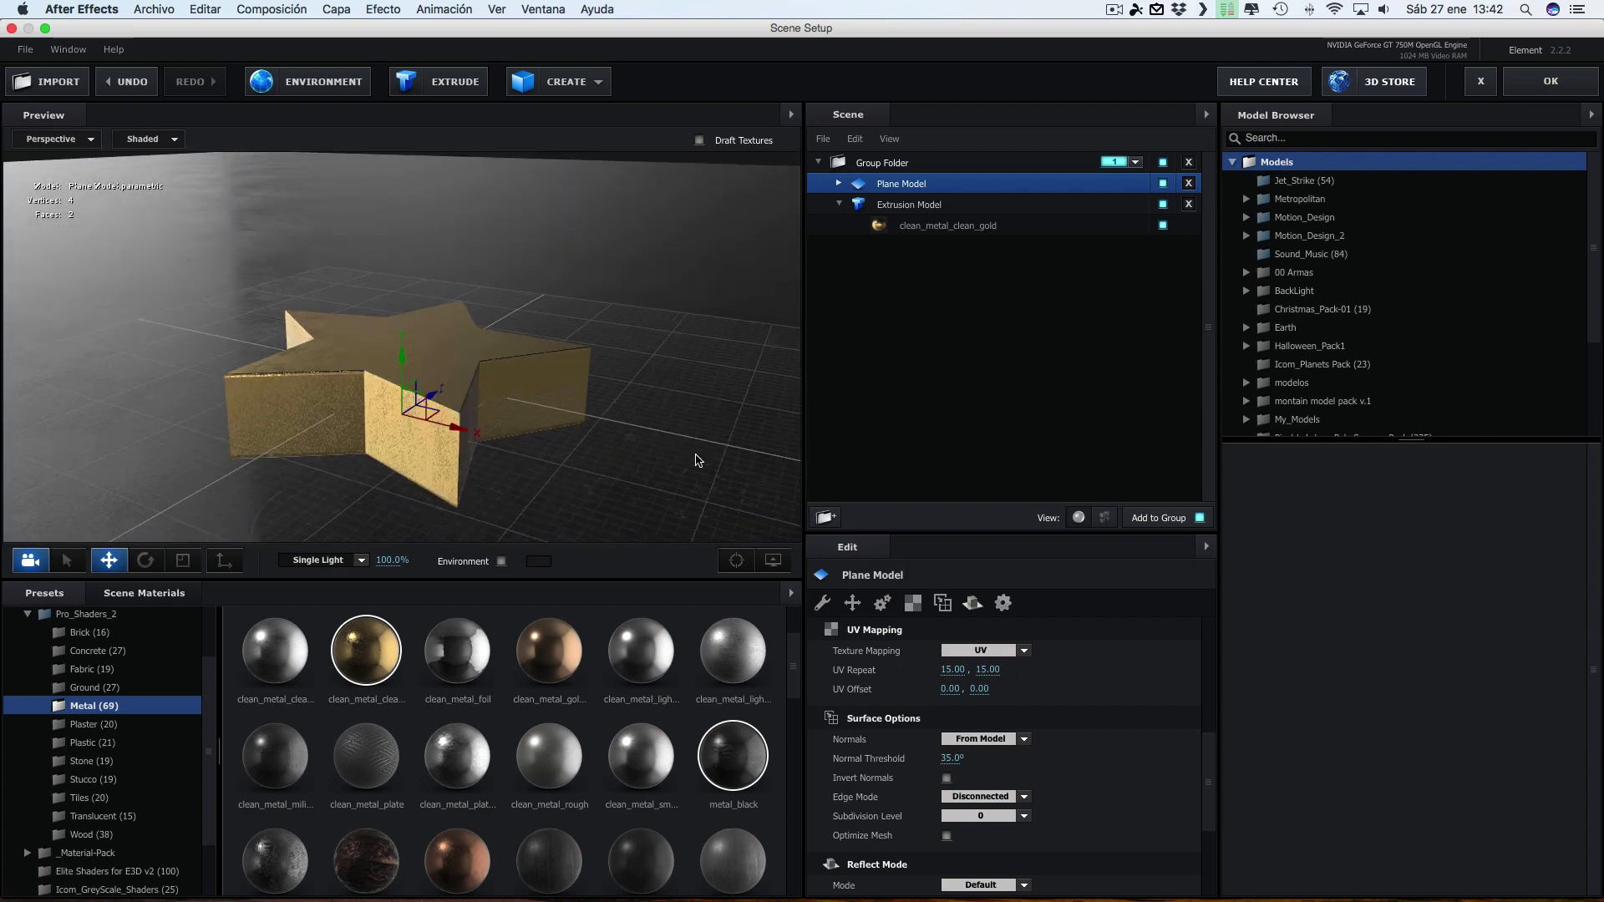
drag(589, 452, 879, 286)
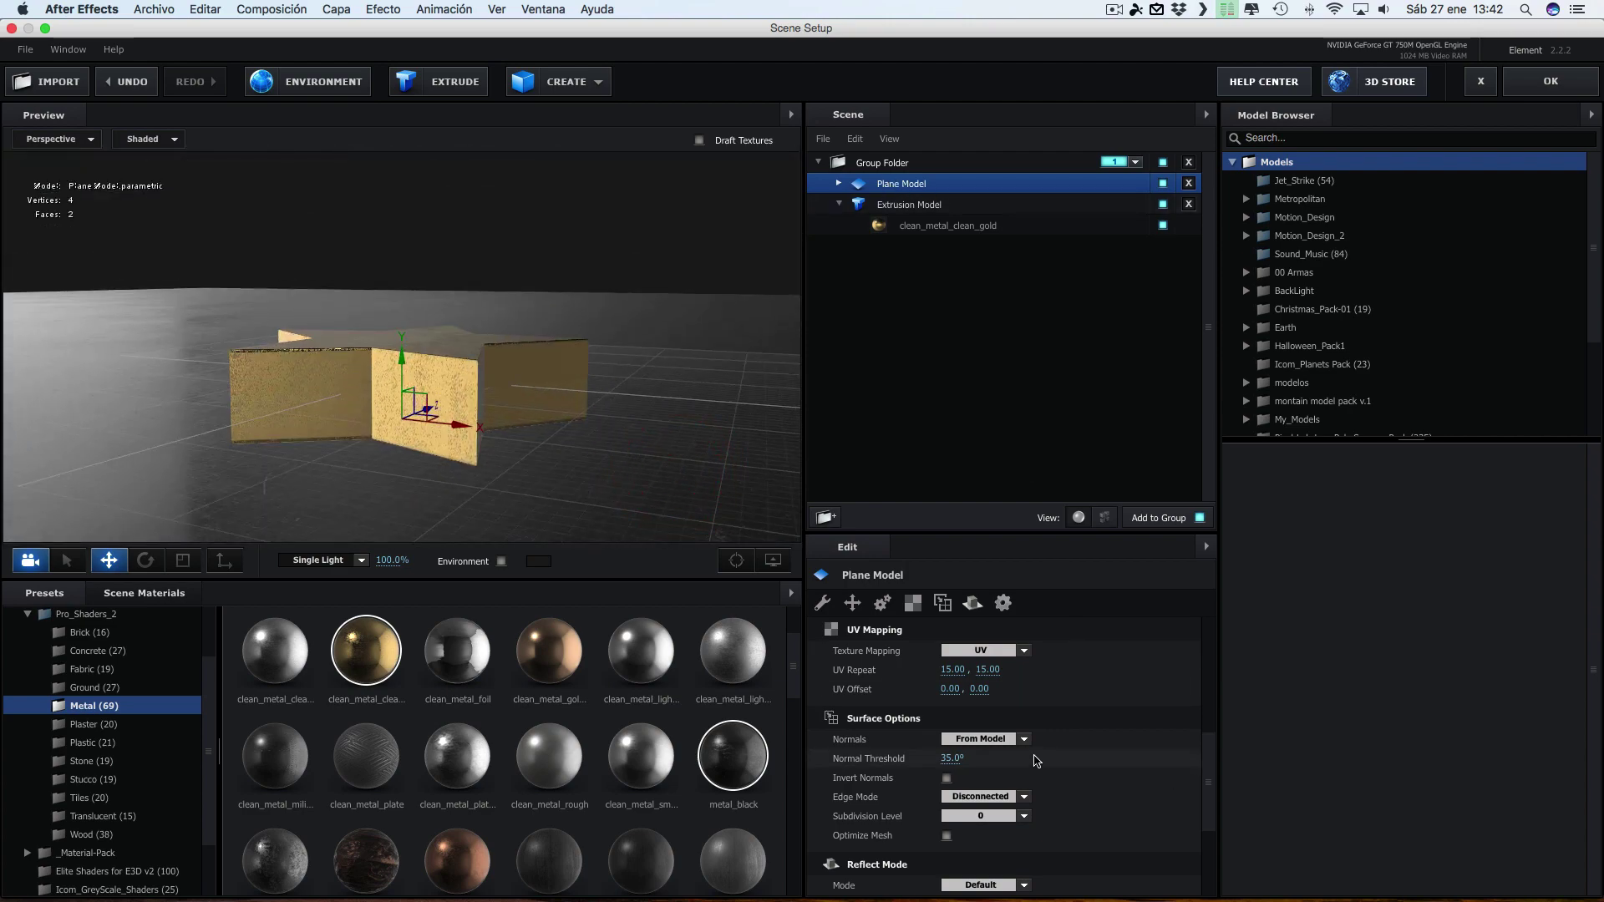
Set the floor plane's Reflect Mode to Mirror Surface and view the star's reflection at eye level
scroll(928, 822, down, 5)
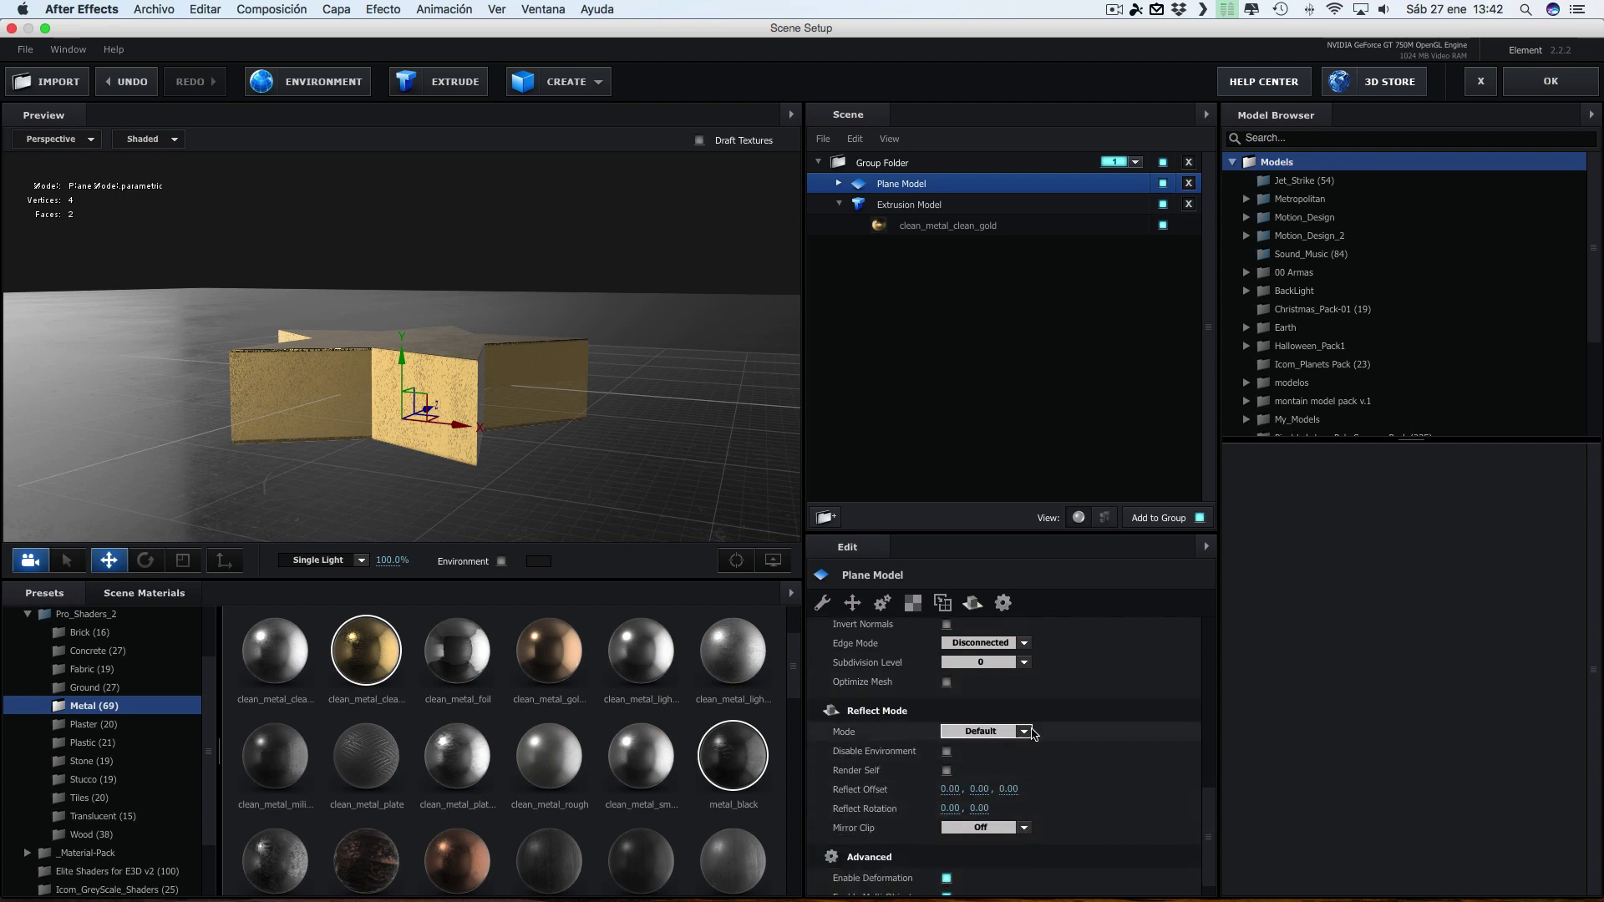
click(1022, 732)
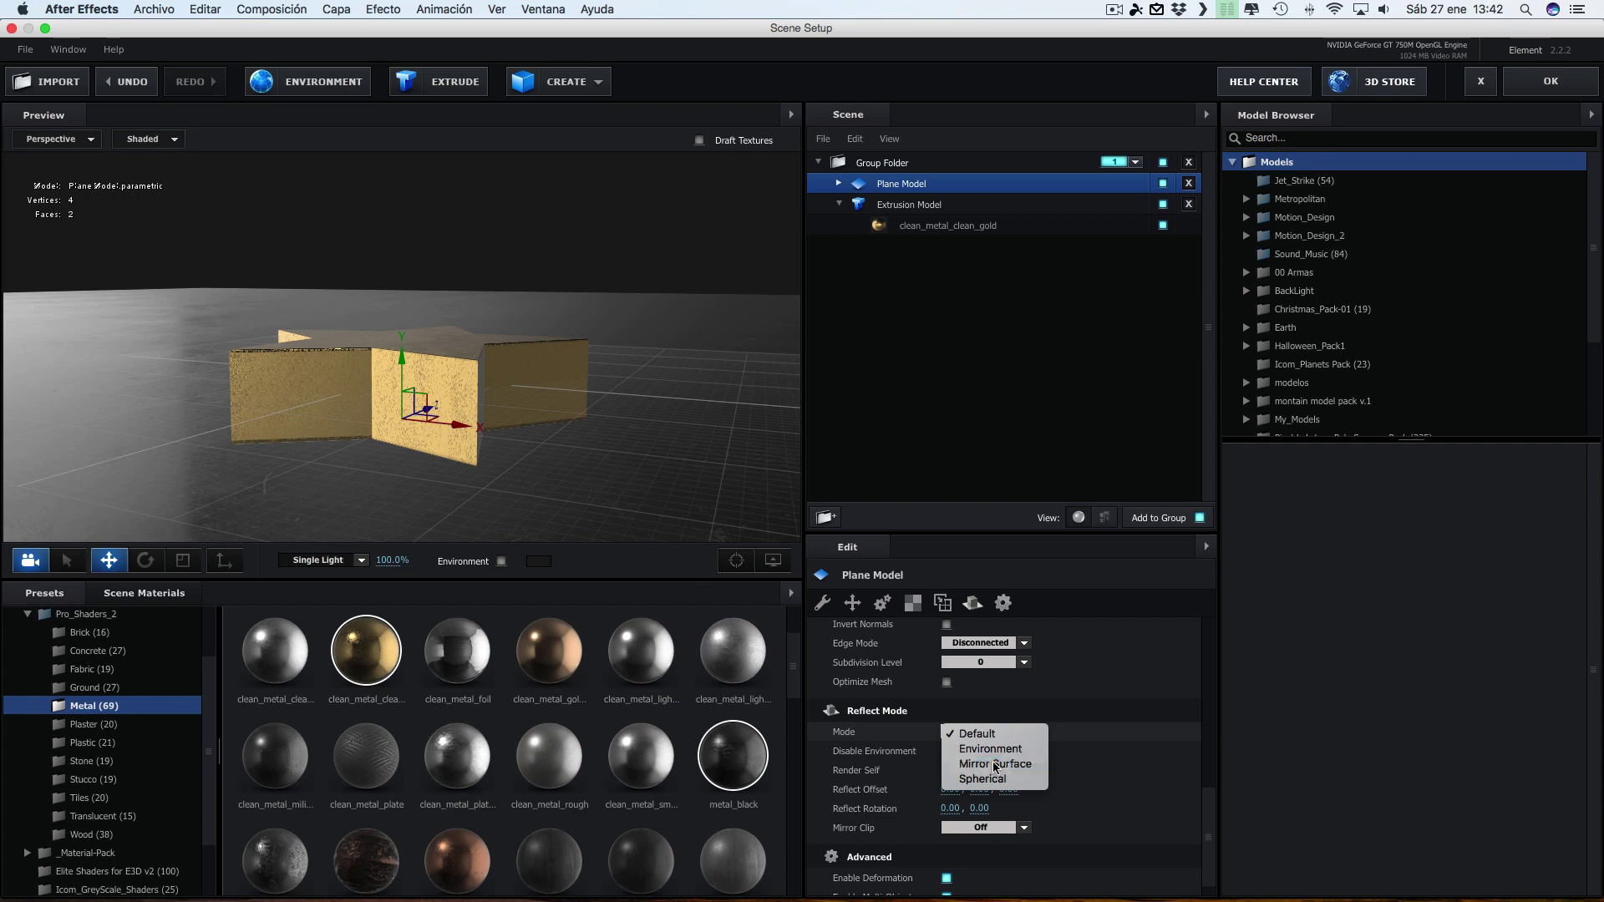
click(996, 764)
drag(681, 443, 495, 462)
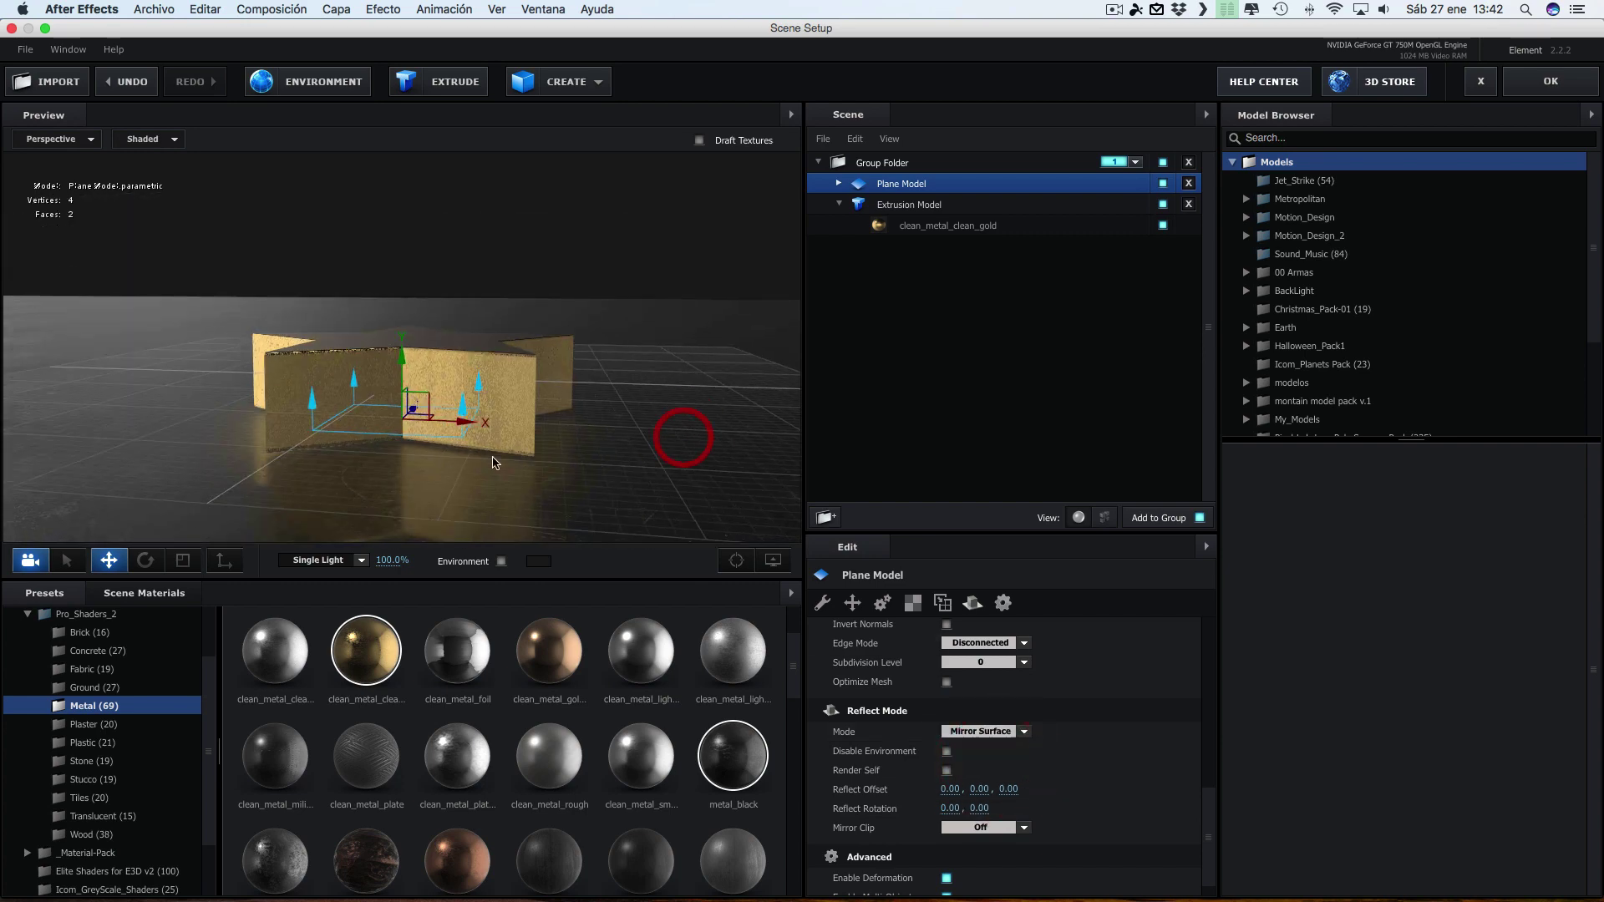
drag(360, 485, 316, 516)
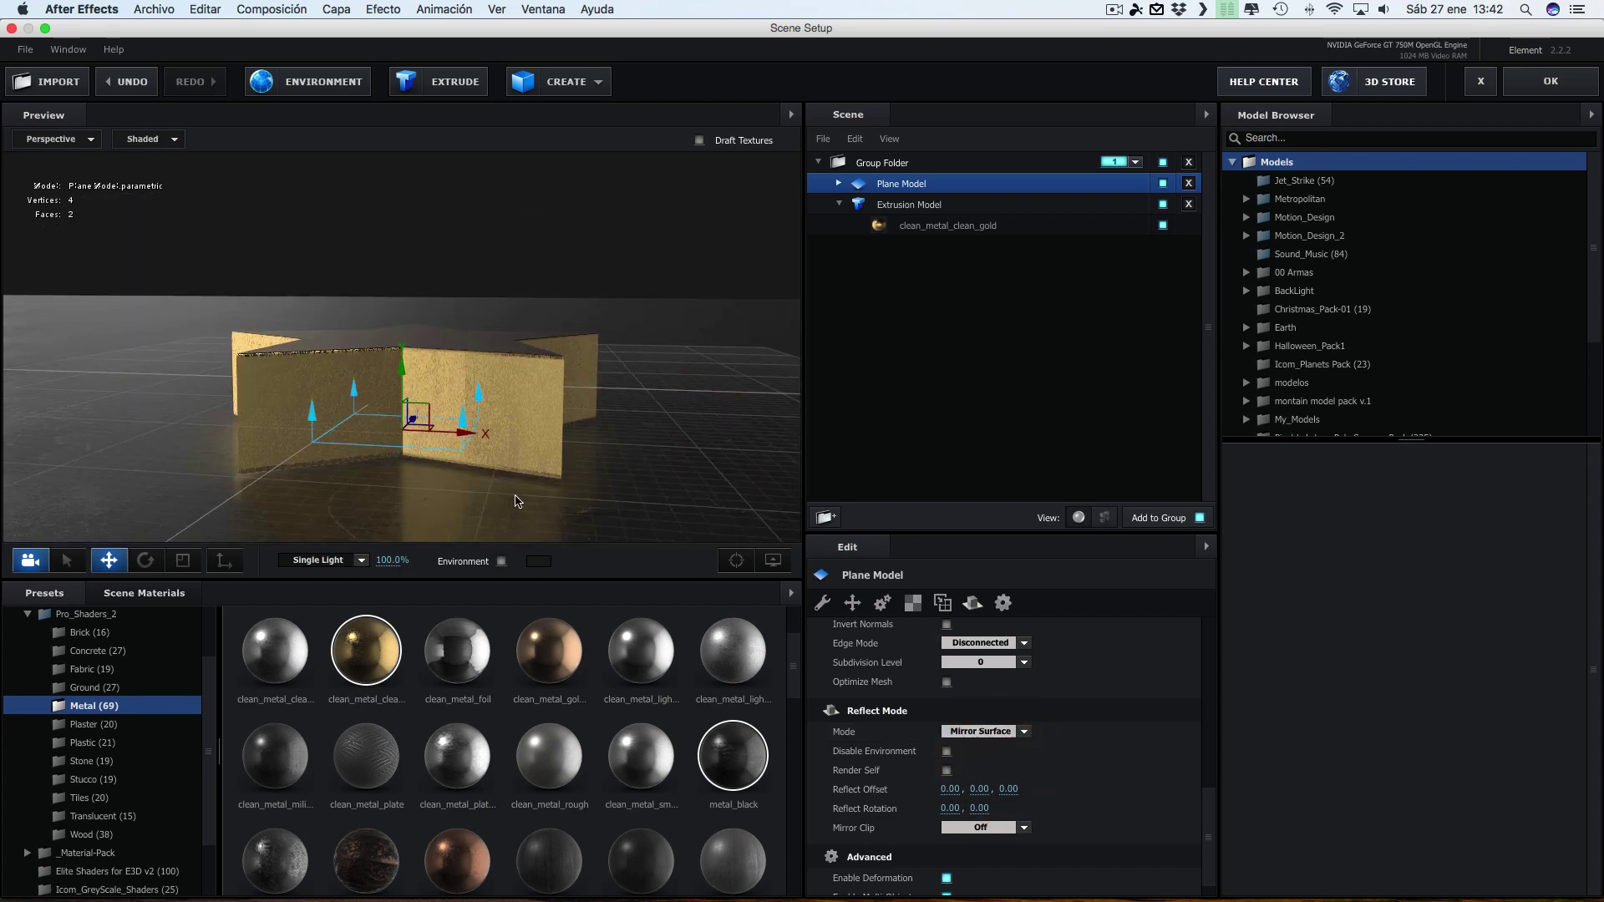
mouse_move(515, 501)
mouse_down()
mouse_move(637, 474)
mouse_move(635, 488)
mouse_up()
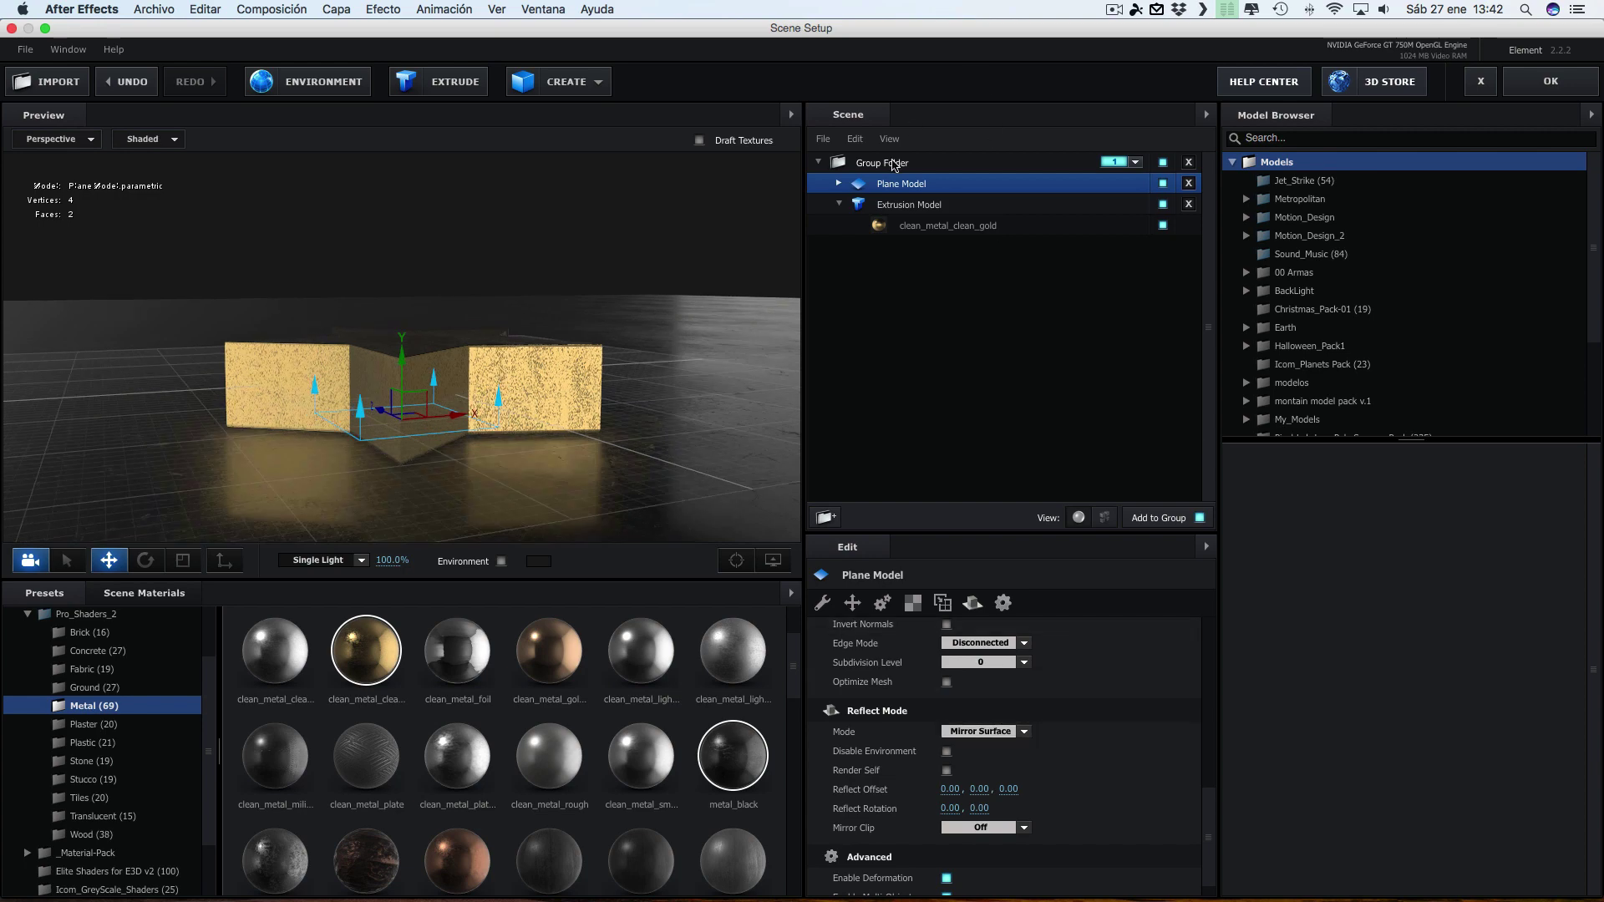
Raise the metal_black floor material's Reflectivity Intensity to 100%
click(838, 183)
click(928, 205)
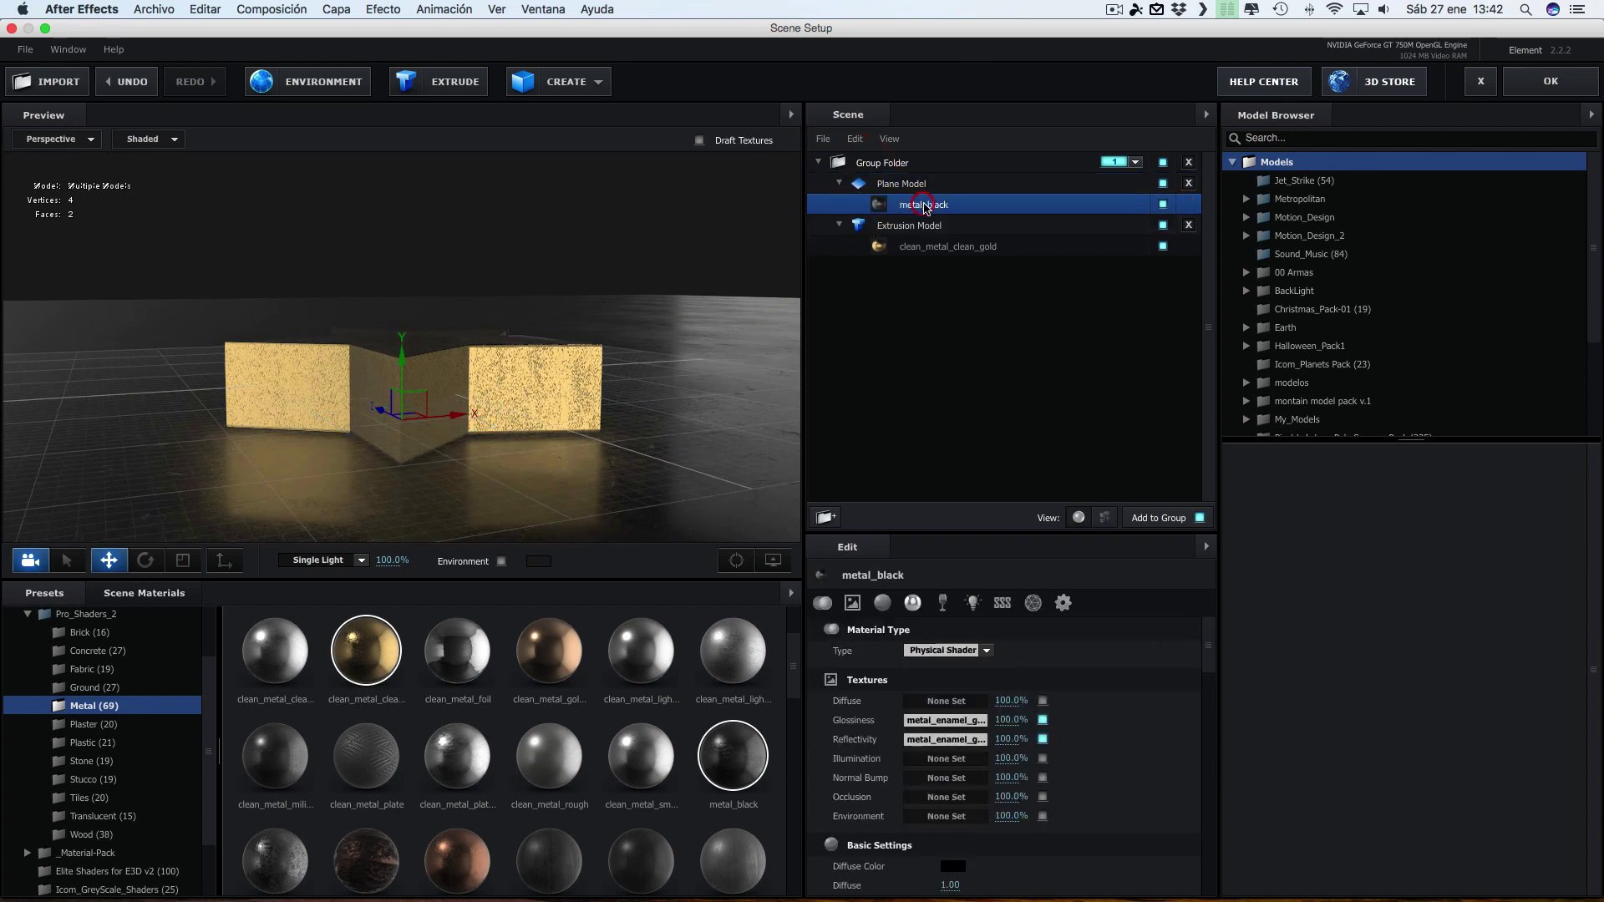
scroll(1002, 769, down, 3)
scroll(999, 773, down, 1)
scroll(995, 777, down, 2)
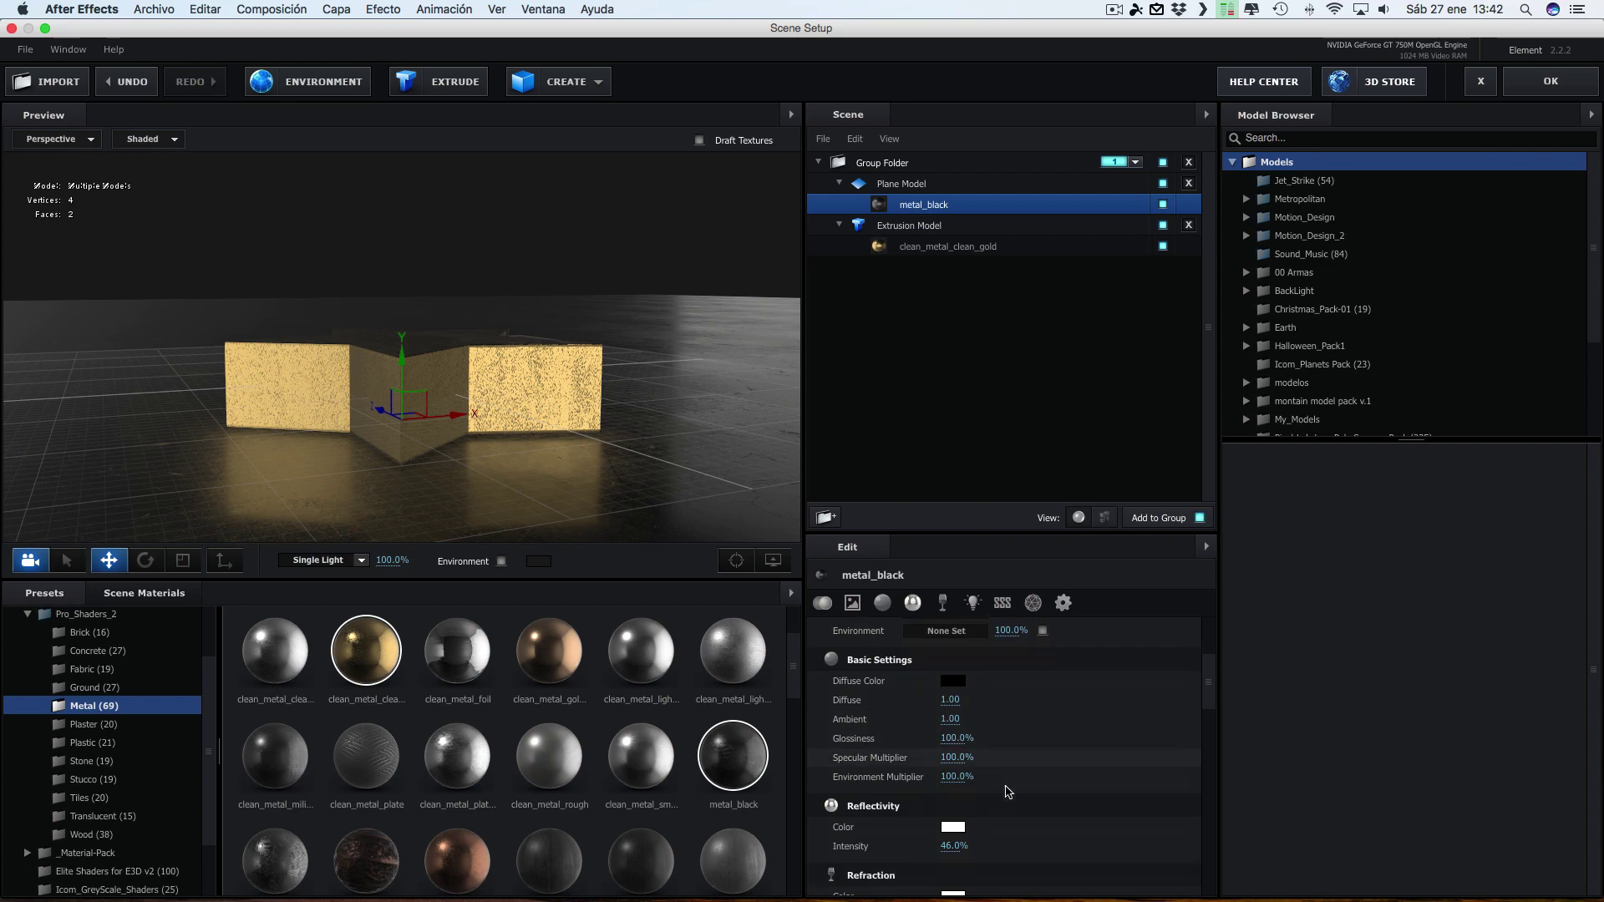
scroll(953, 792, down, 1)
drag(949, 791, 1005, 790)
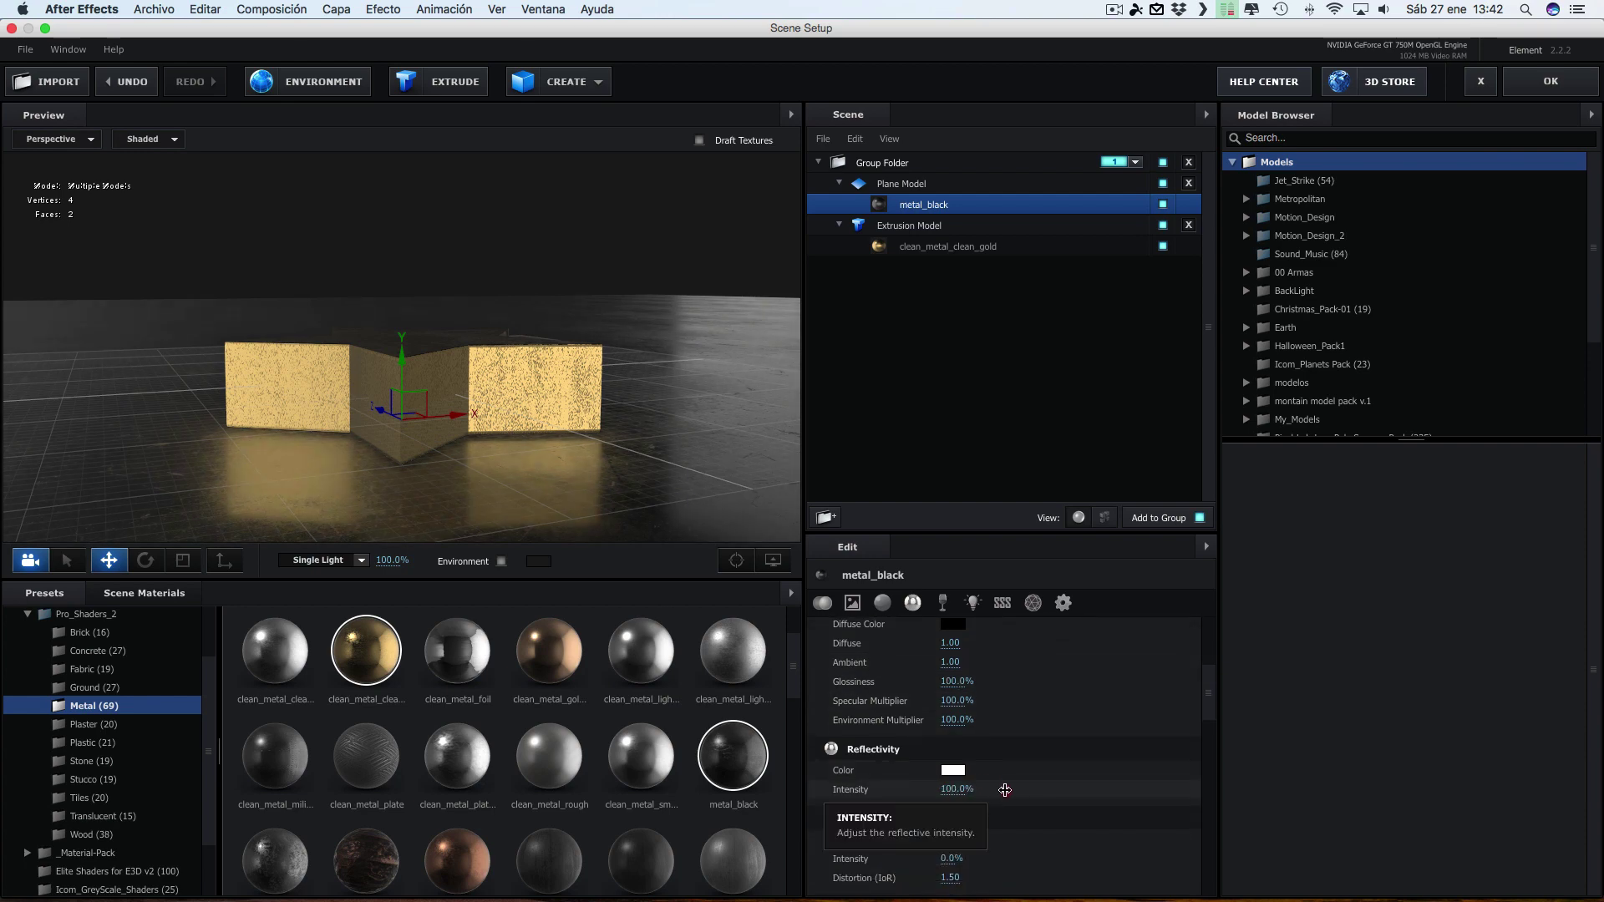
mouse_move(644, 426)
mouse_down()
mouse_move(654, 477)
mouse_move(661, 464)
mouse_up()
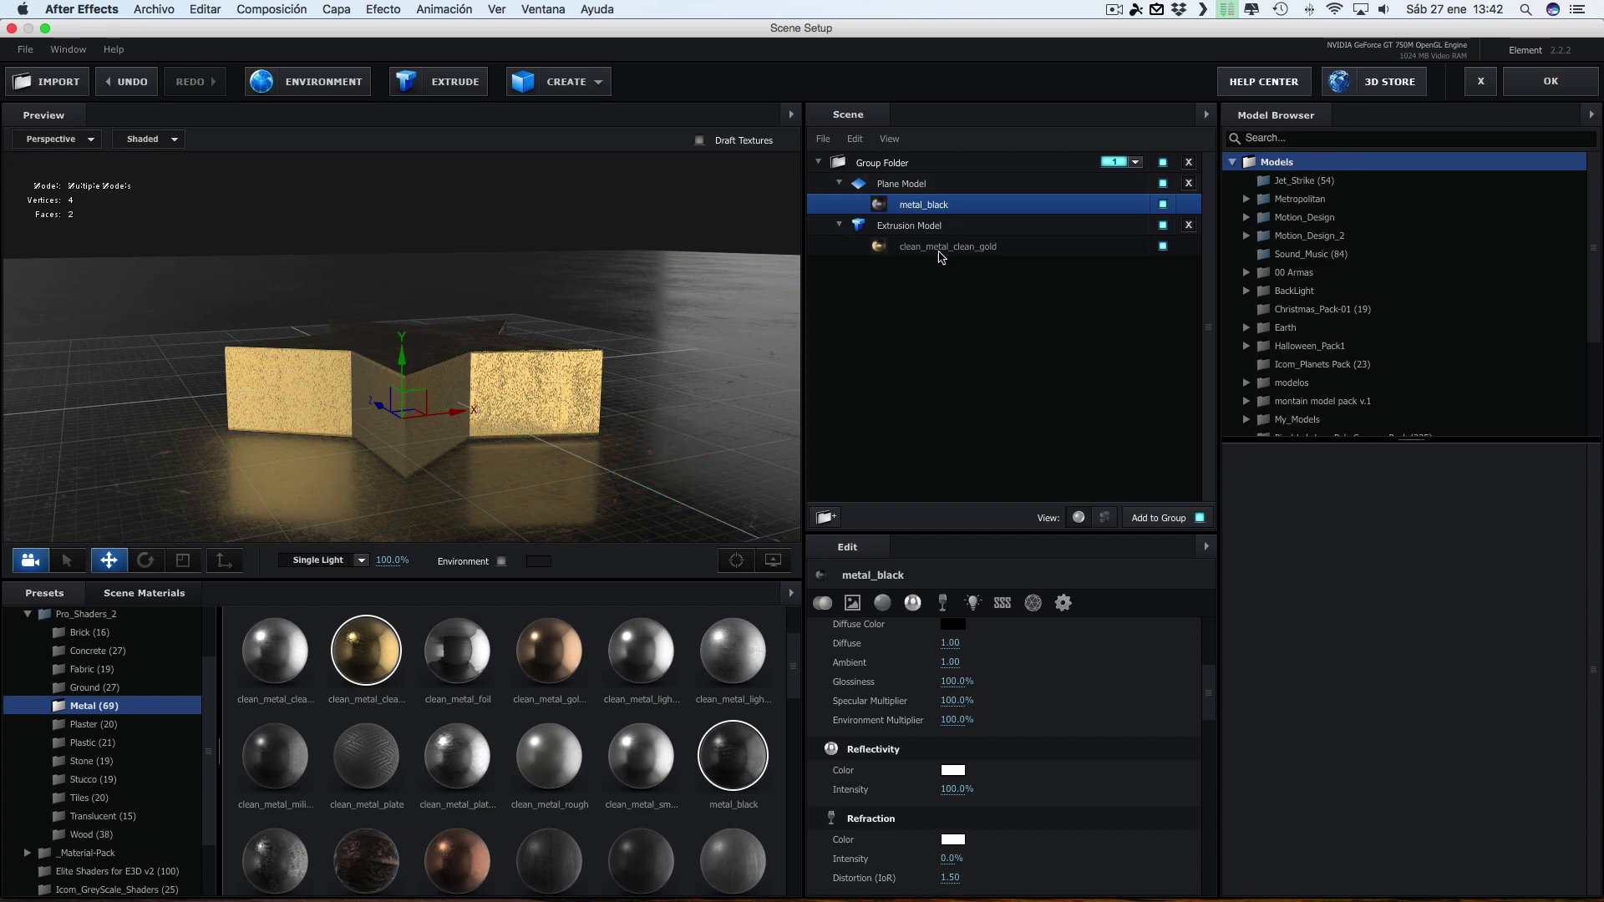
Lower the metal_black Glossiness texture strength to 40%
scroll(920, 666, up, 3)
scroll(927, 666, up, 3)
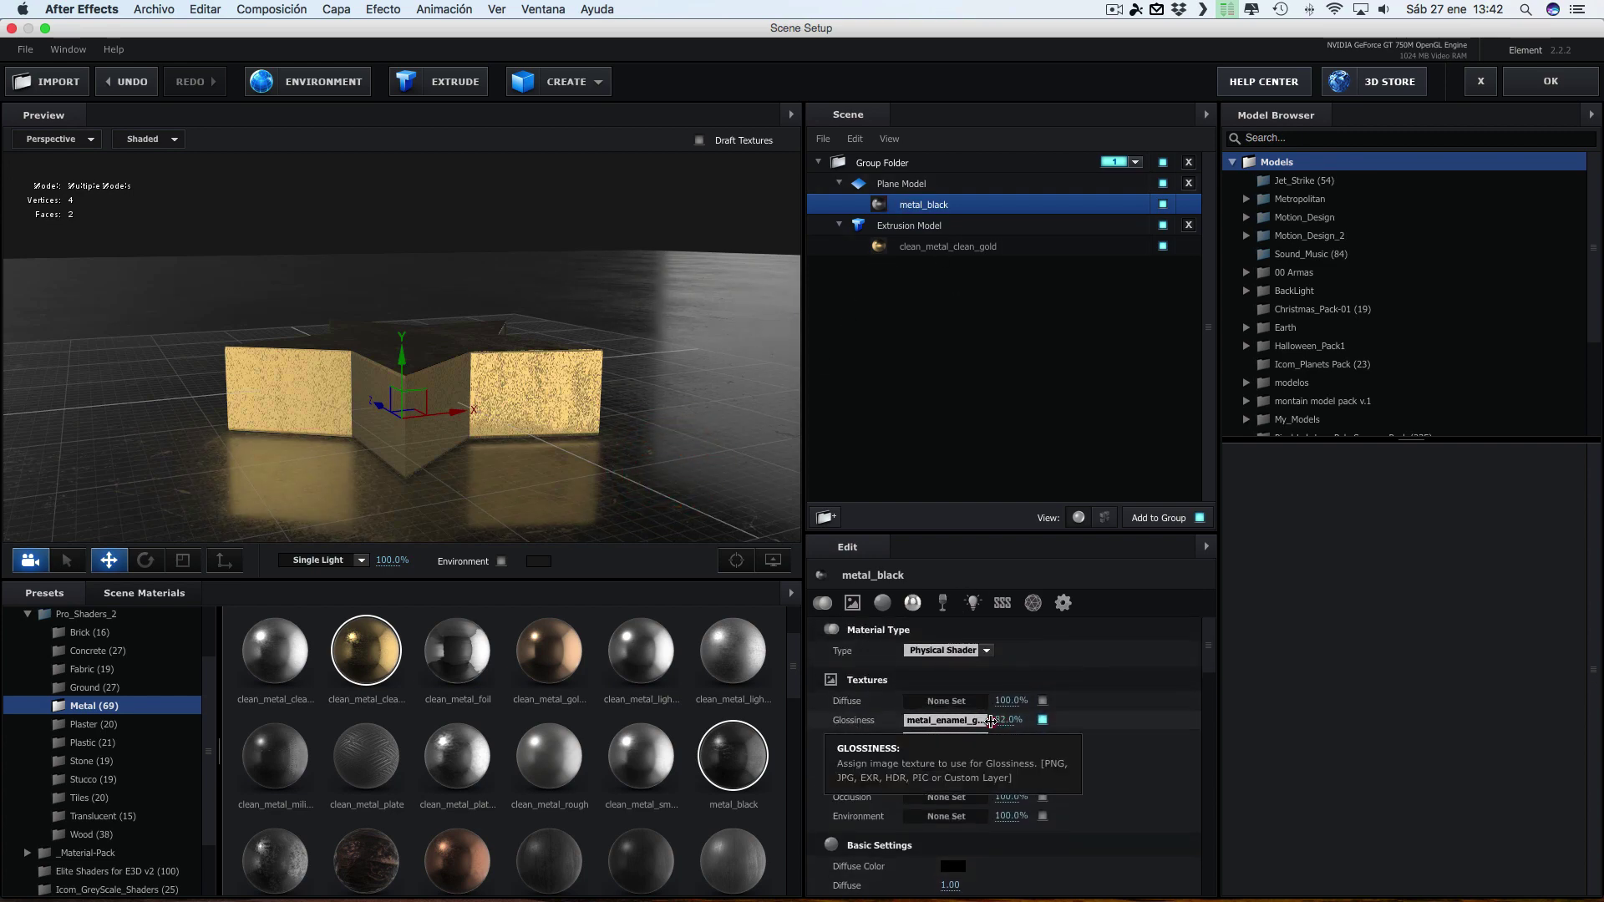
drag(946, 723, 876, 724)
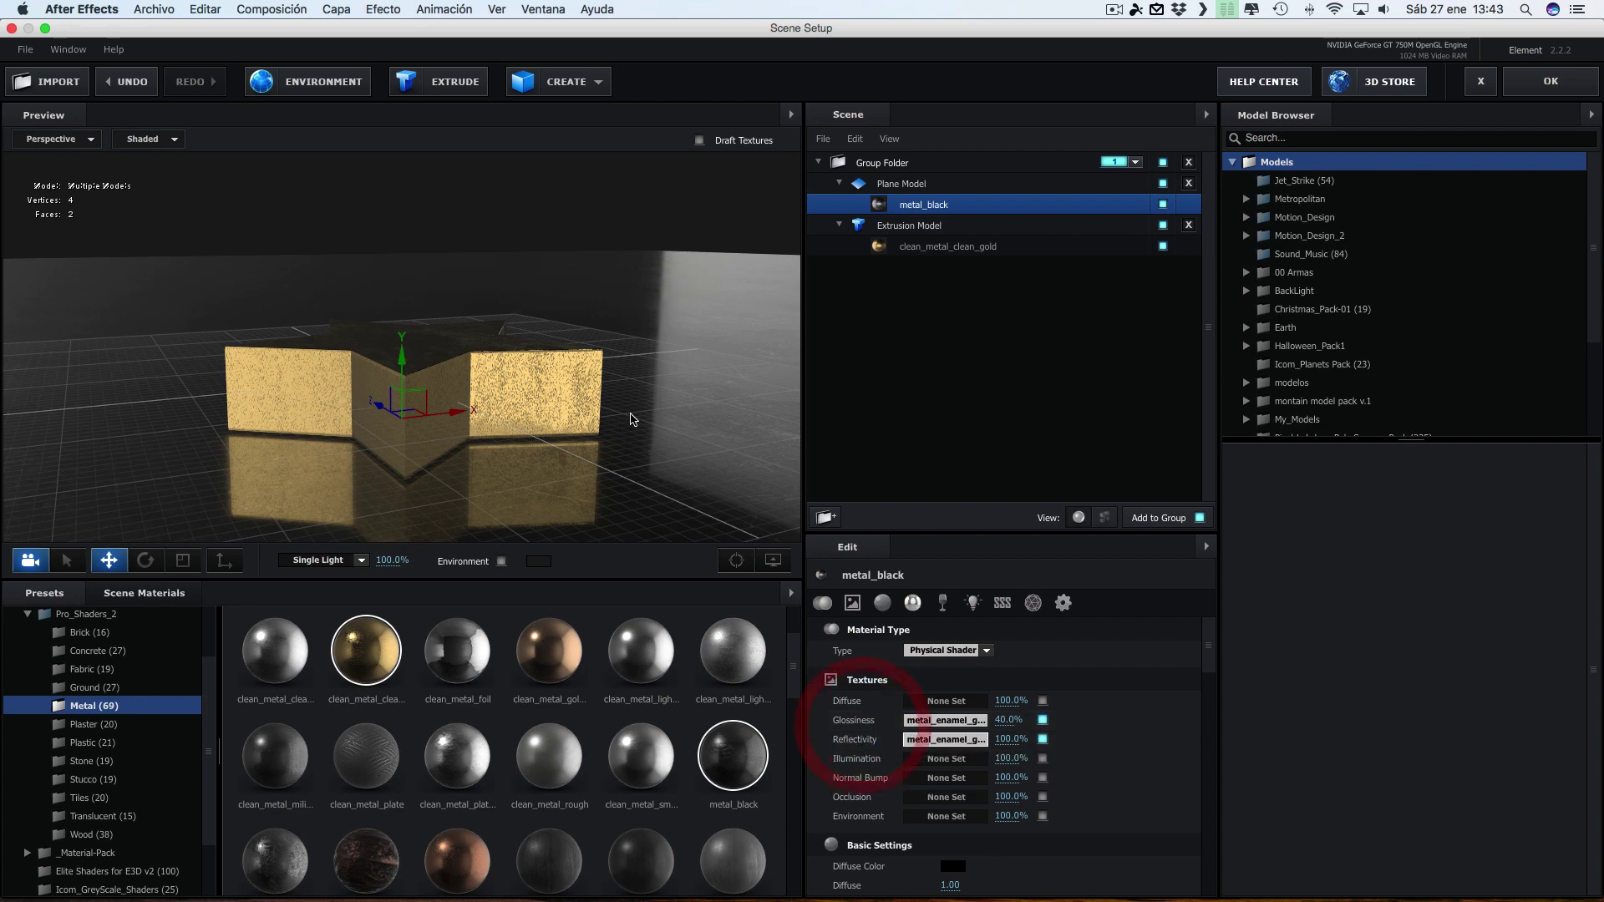
mouse_move(602, 468)
mouse_down()
mouse_move(608, 400)
mouse_move(560, 411)
mouse_move(573, 410)
mouse_up()
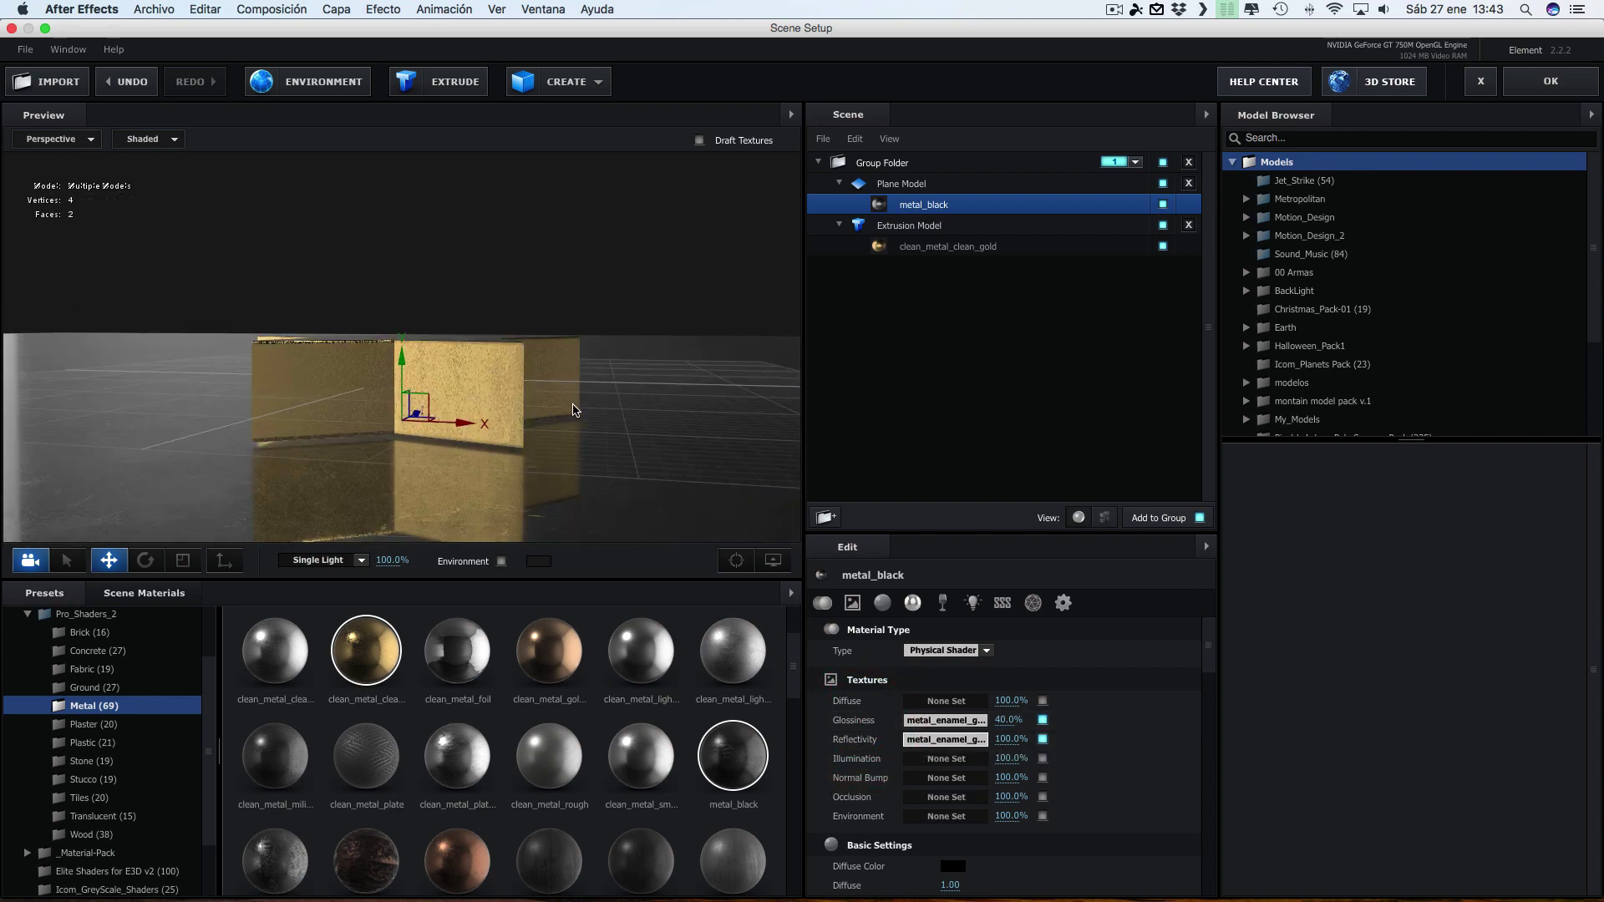
Select the floor Plane Model and orbit around the gold star on its reflective floor
click(911, 185)
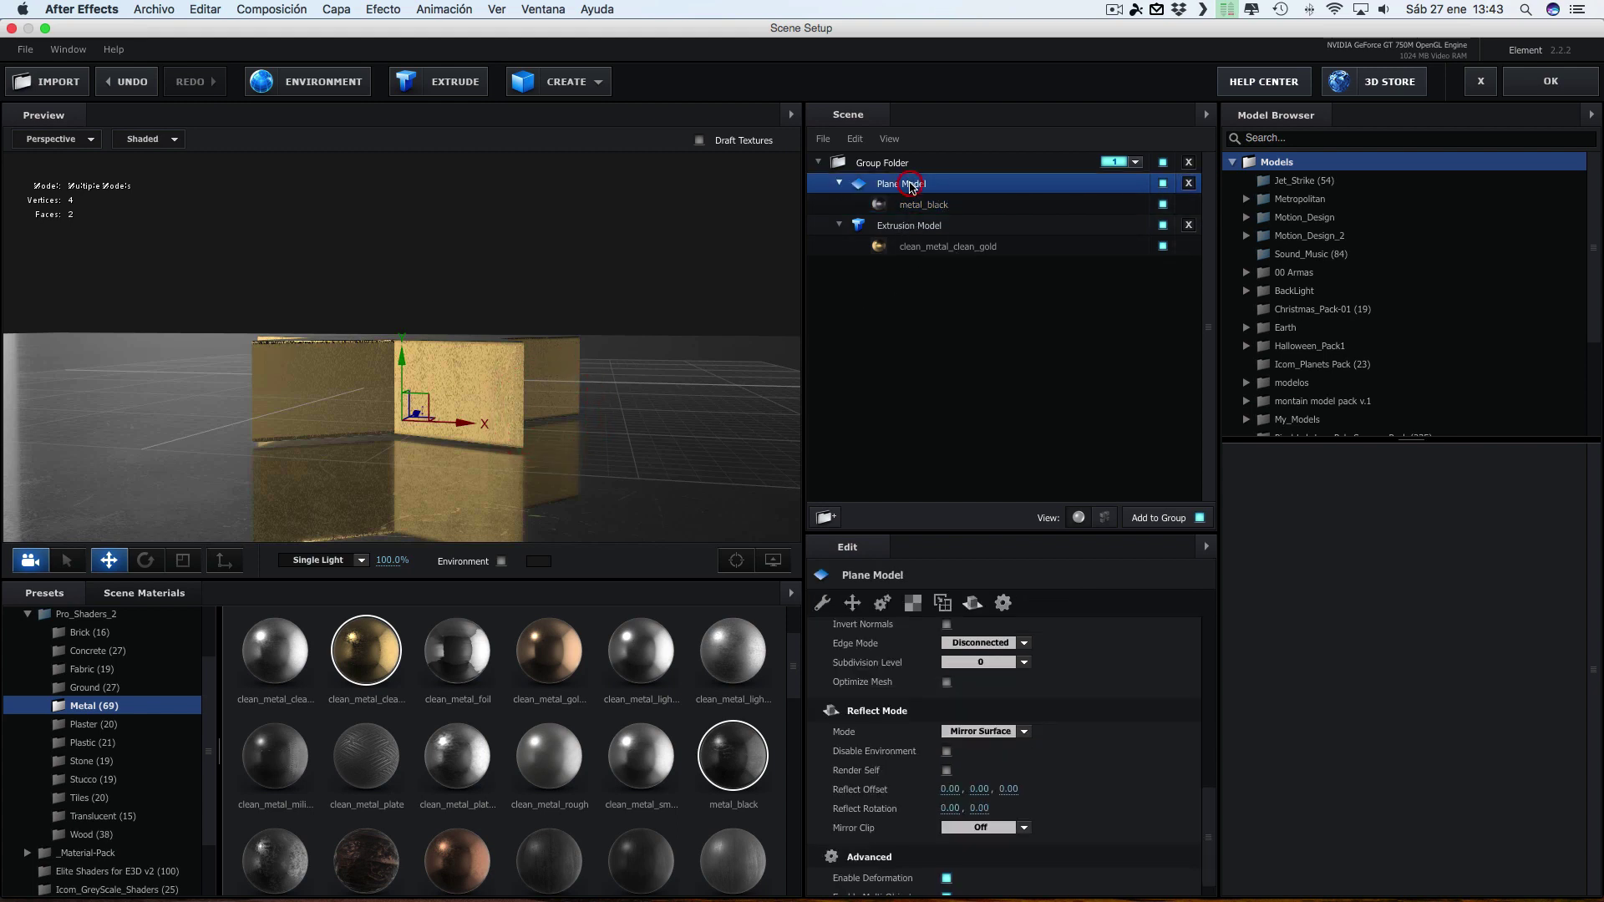
click(399, 359)
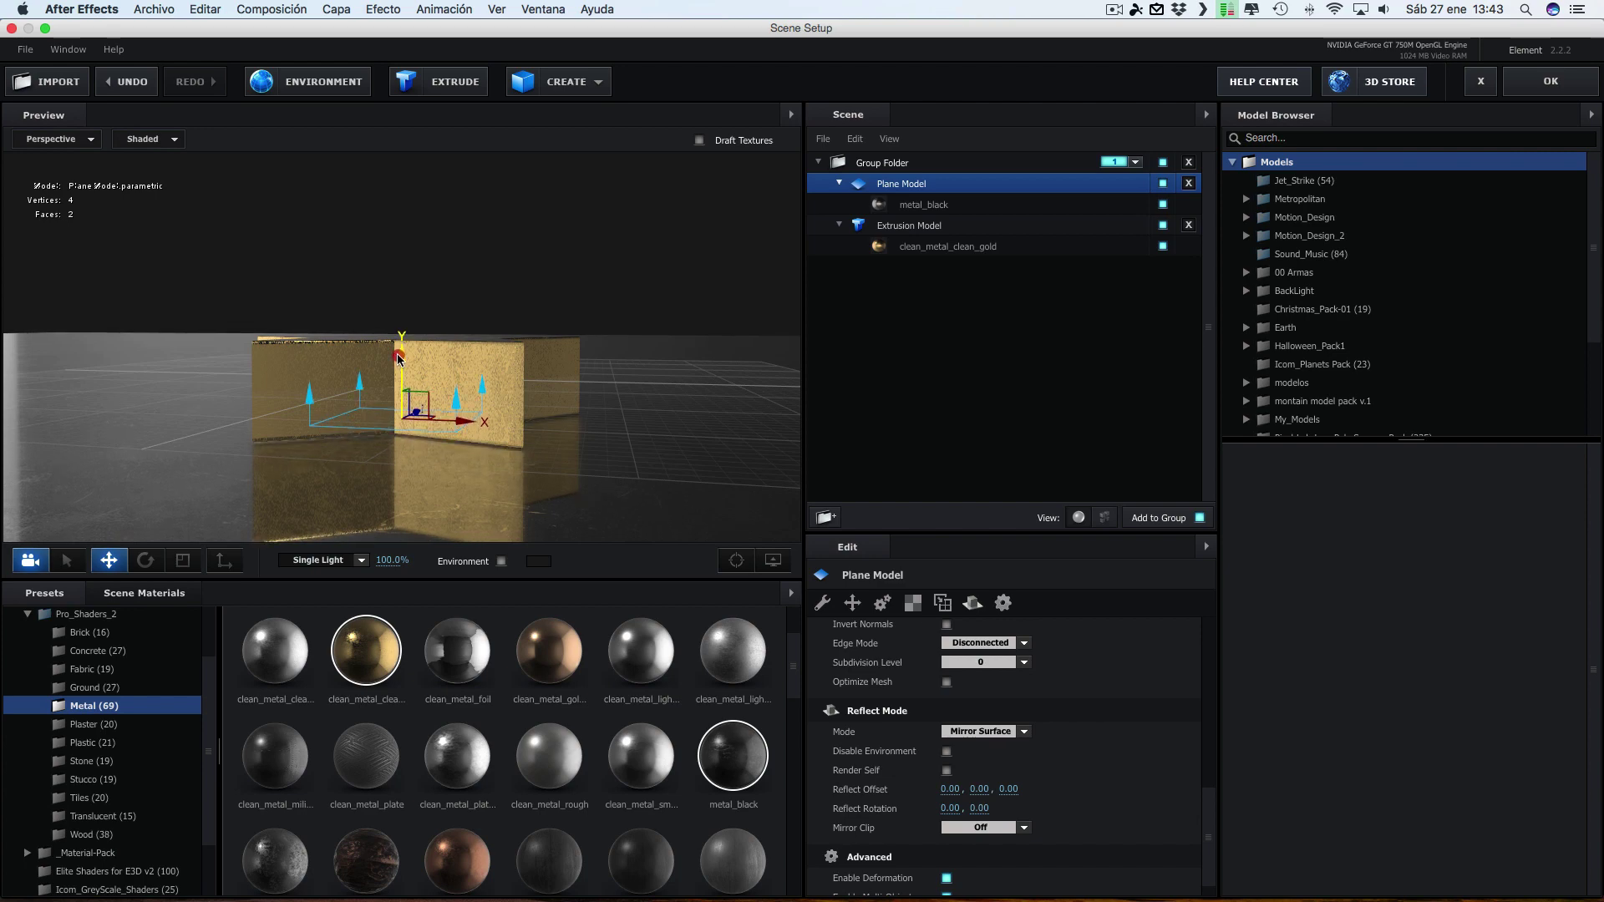
mouse_move(399, 359)
mouse_down()
mouse_move(683, 441)
mouse_move(653, 361)
mouse_move(699, 293)
mouse_up()
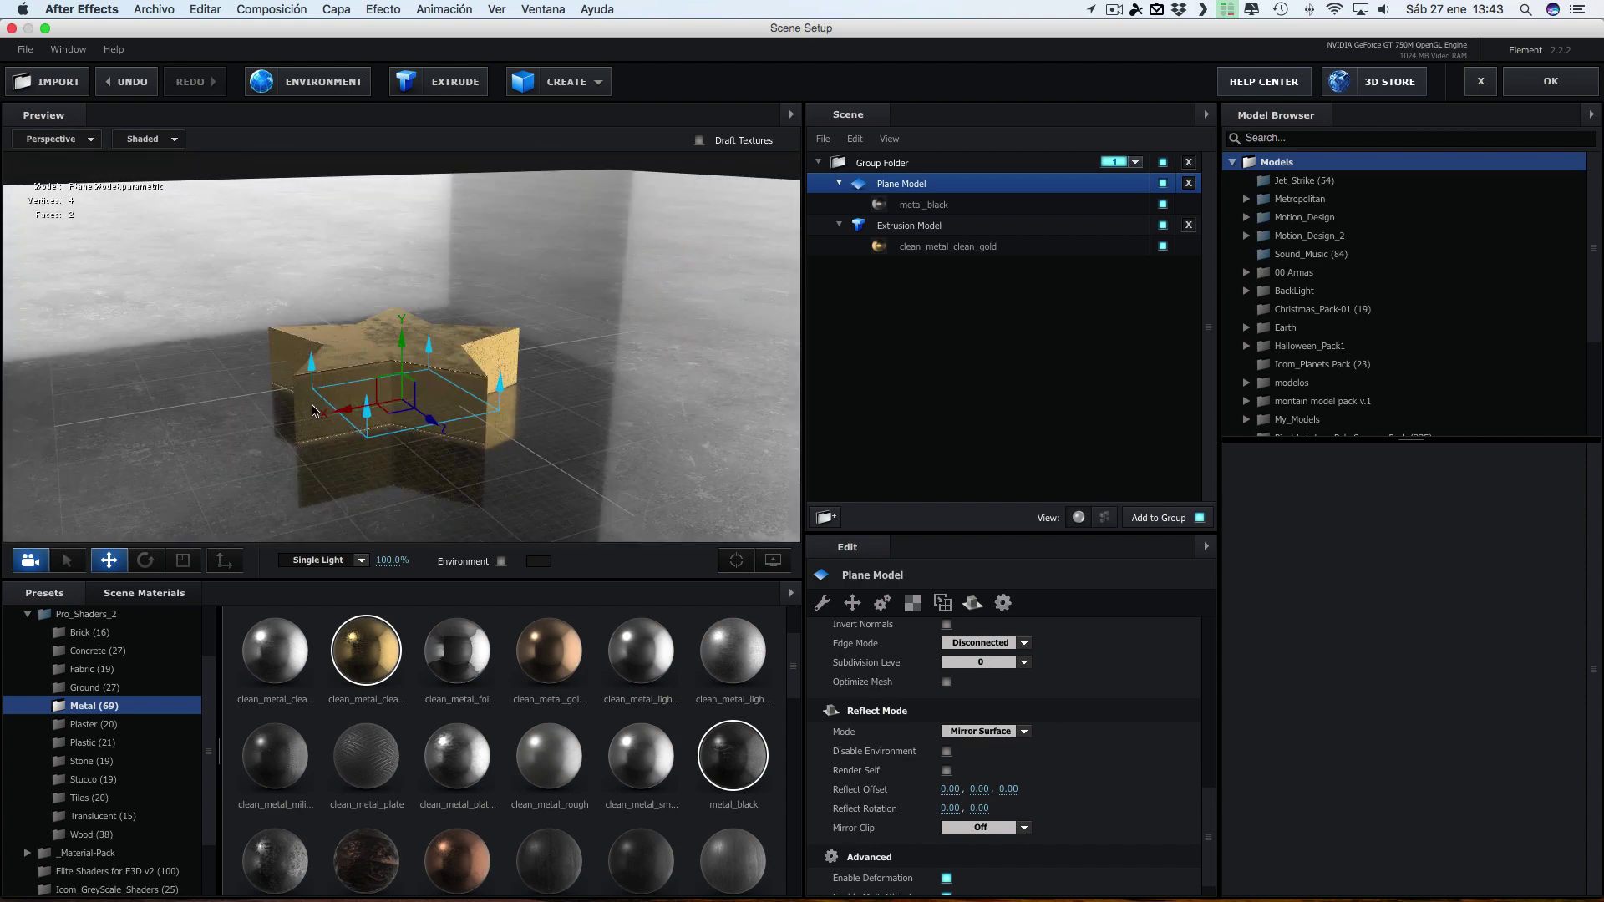
mouse_move(625, 403)
mouse_down()
mouse_move(593, 402)
mouse_move(653, 395)
mouse_up()
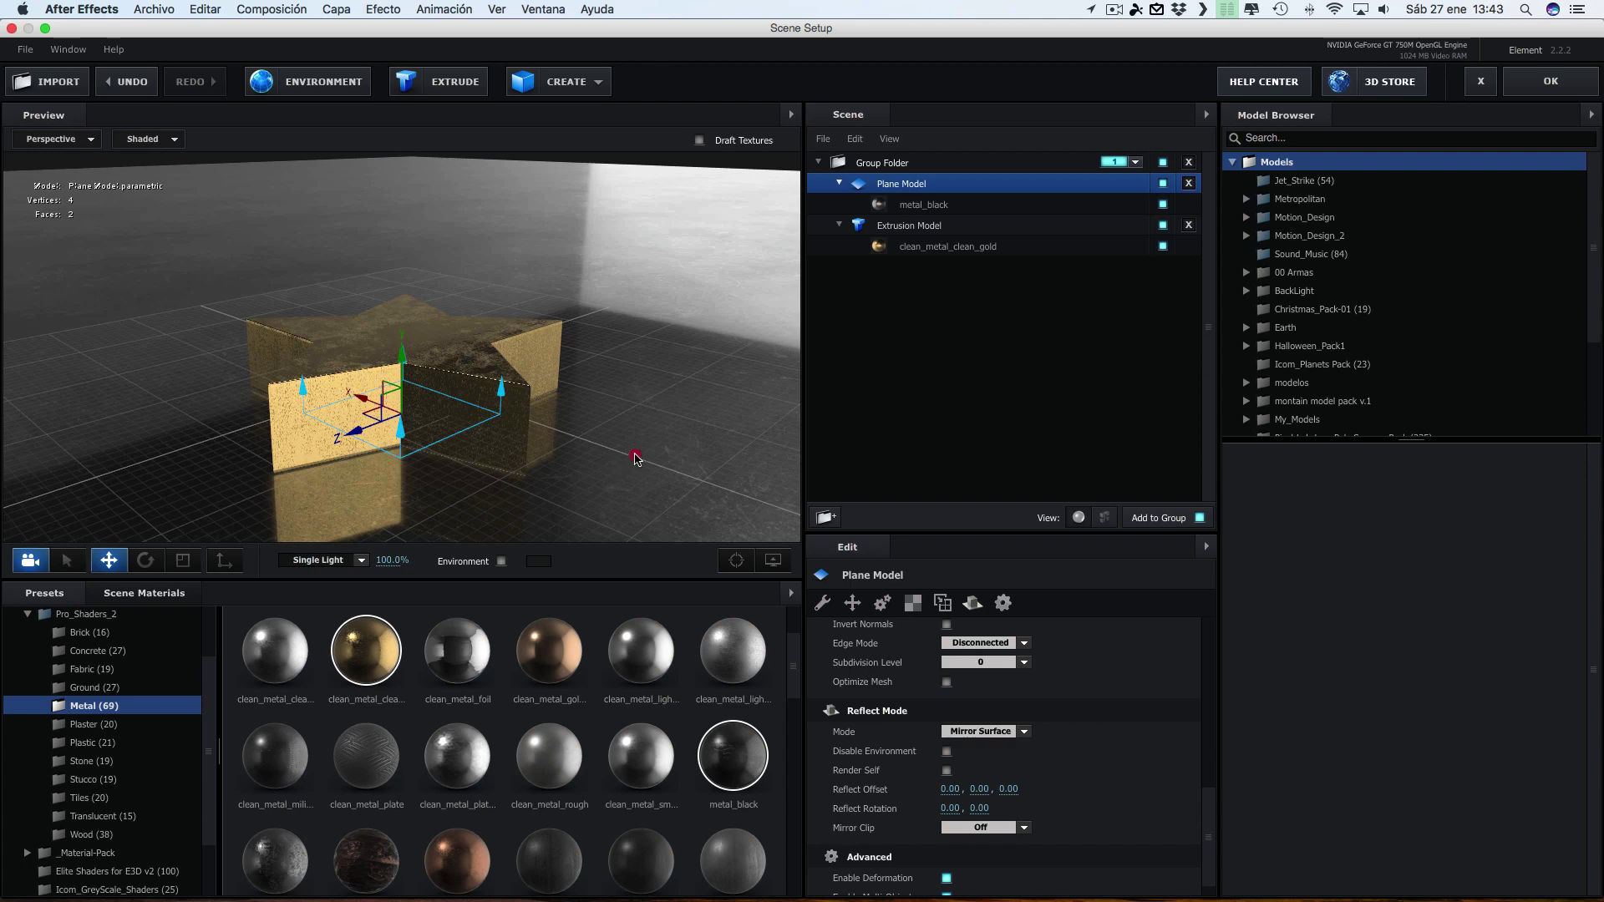
drag(635, 457, 733, 387)
Add a Box beside the star and flatten it to a thin panel with Z scale 0.1%
click(573, 81)
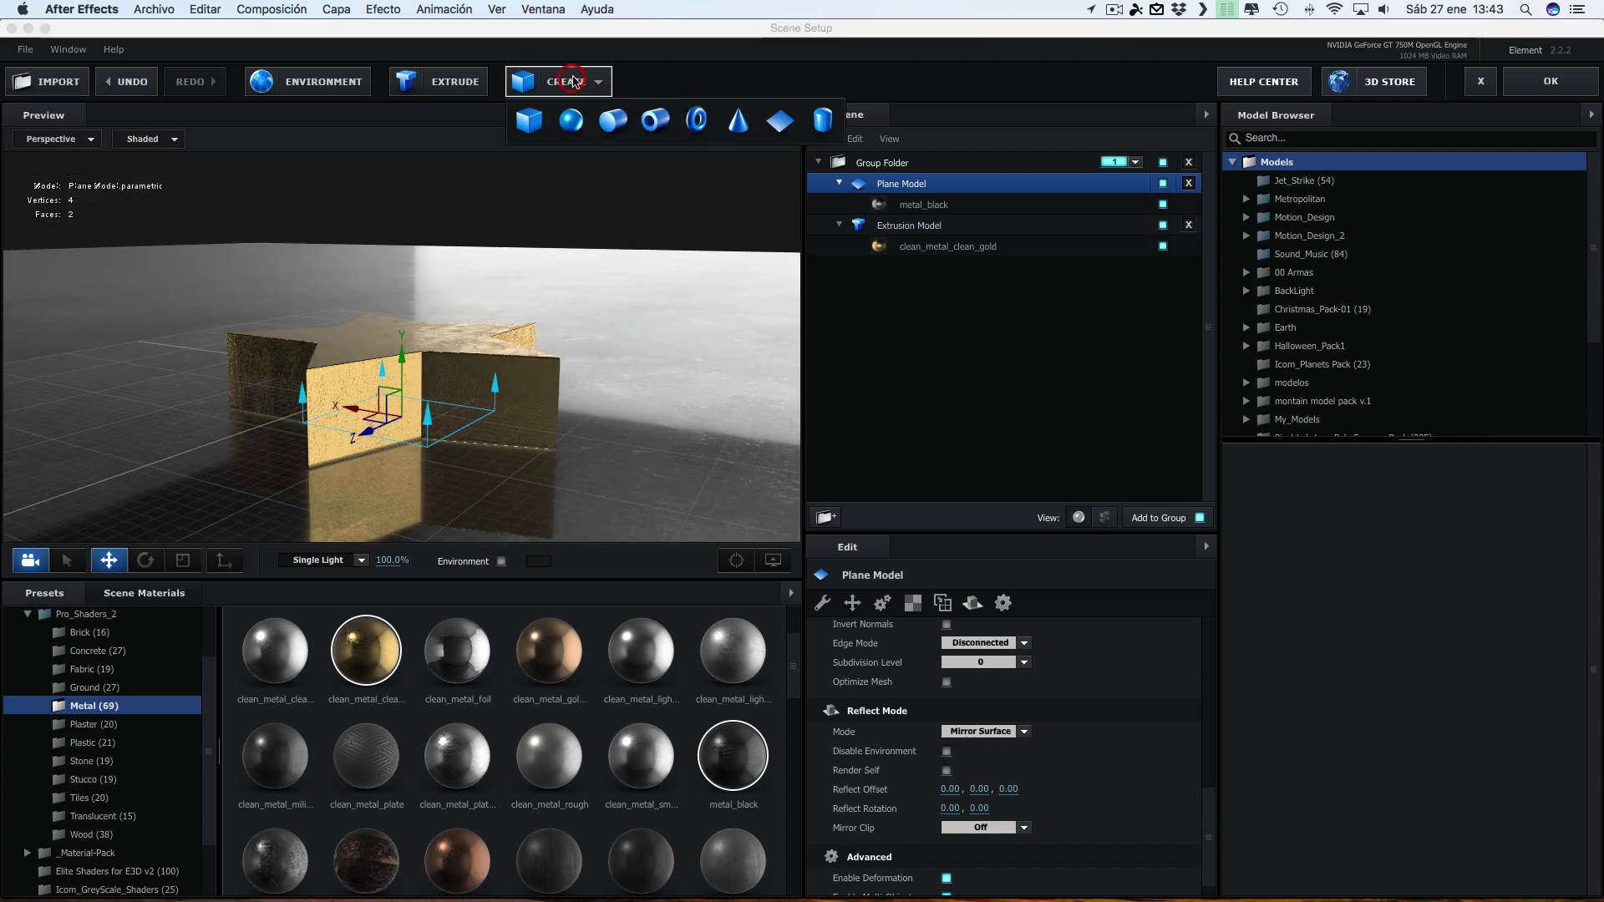
click(529, 120)
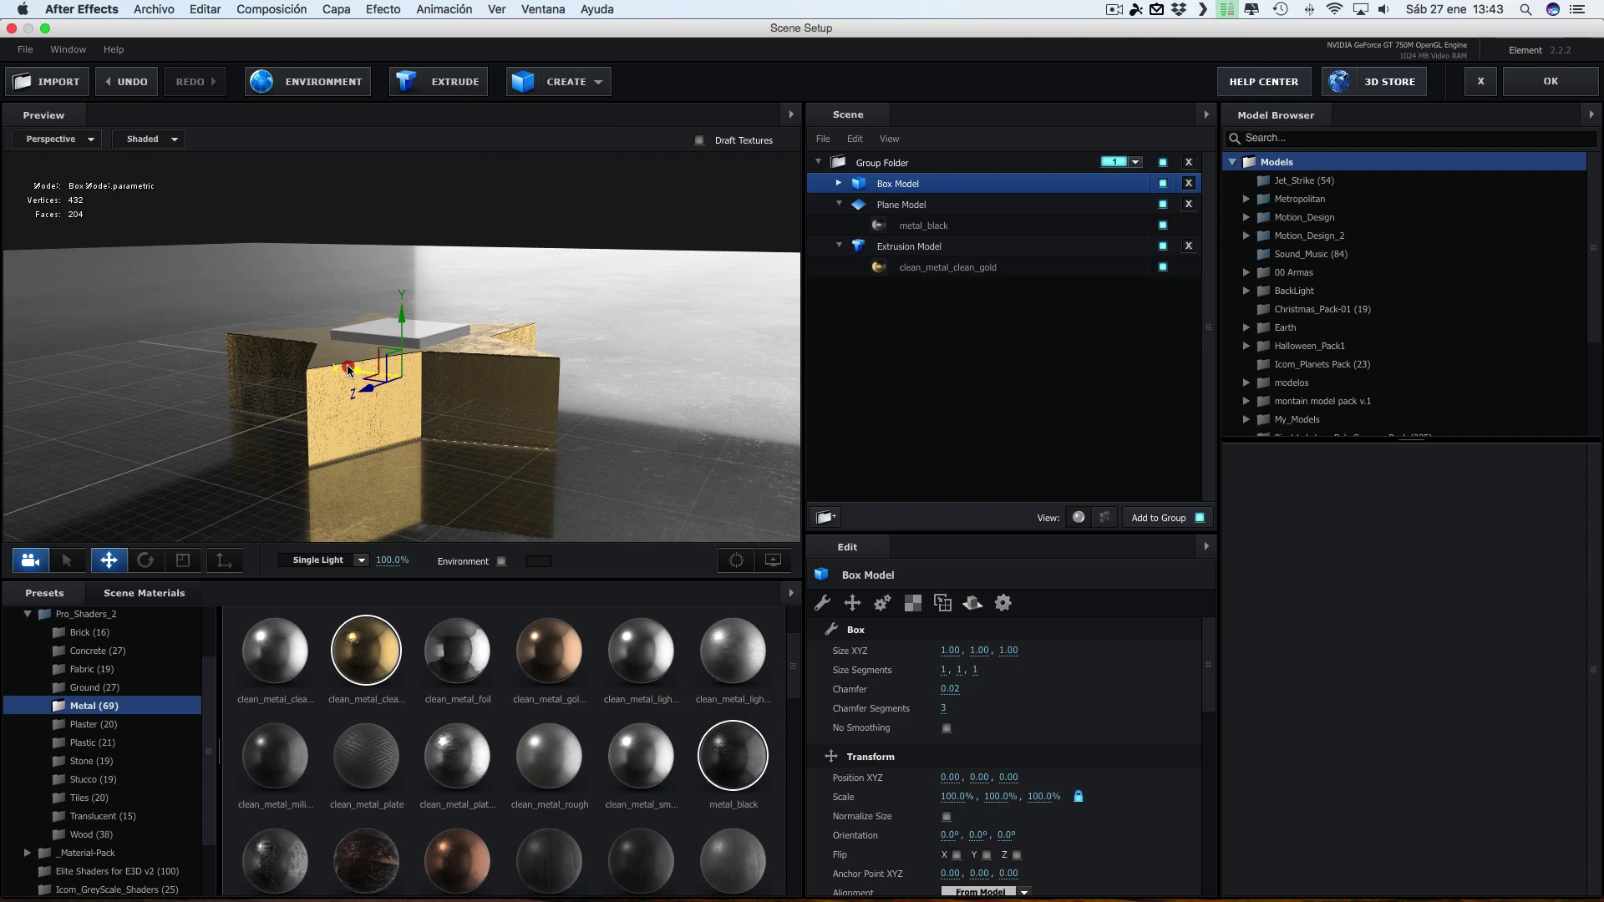
drag(352, 382, 493, 384)
mouse_move(640, 404)
mouse_down()
mouse_move(683, 454)
mouse_move(640, 459)
mouse_up()
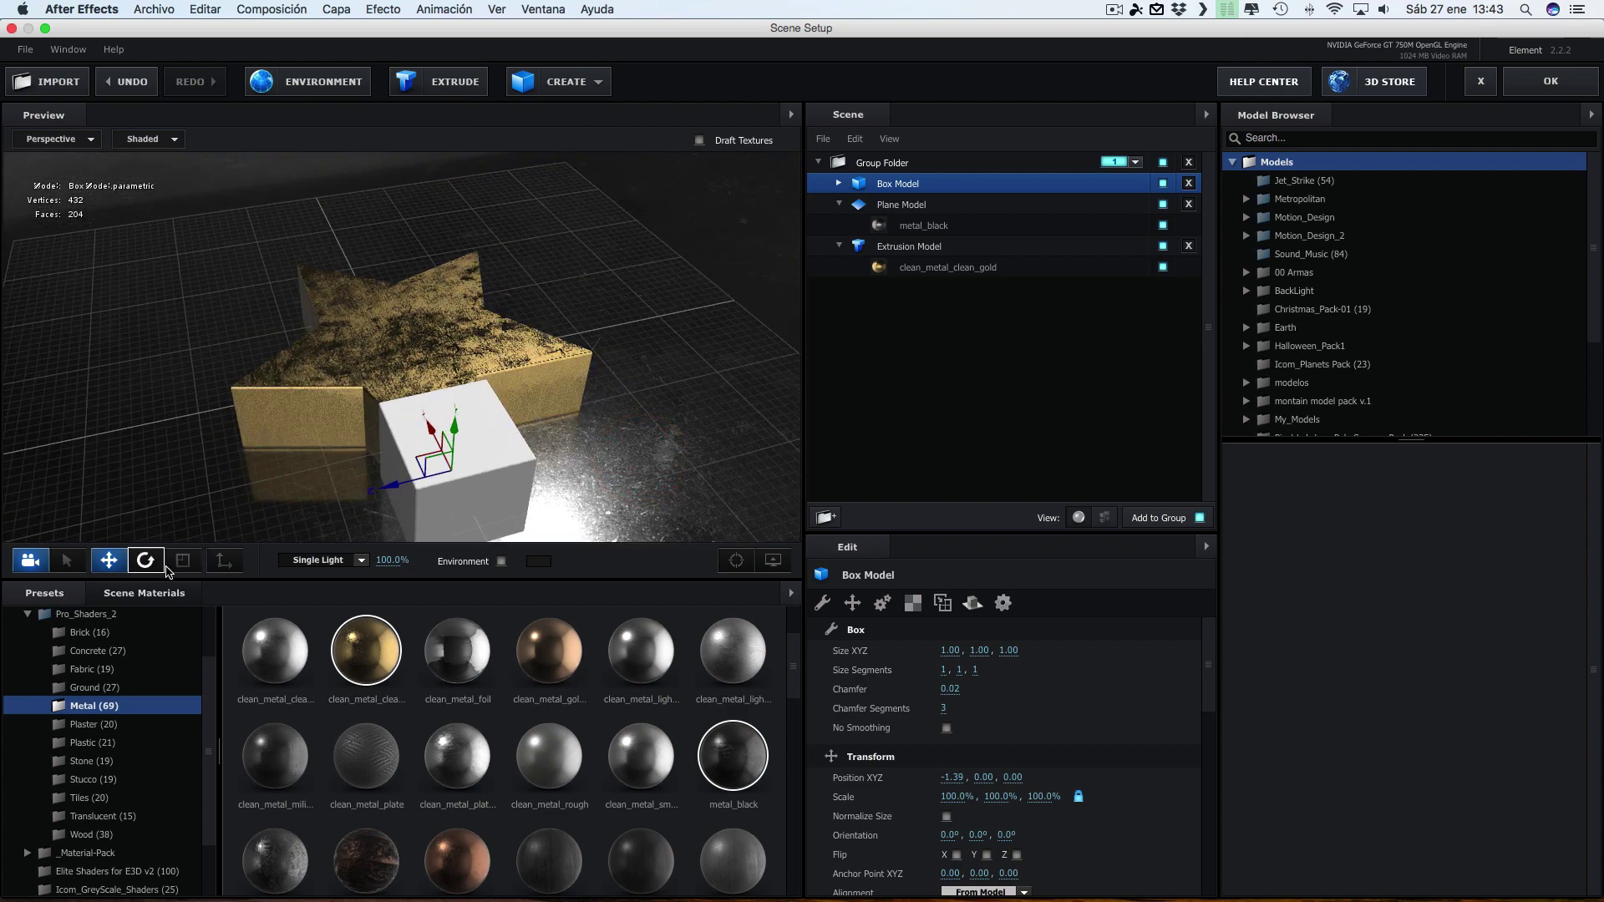
click(183, 561)
drag(381, 487, 547, 465)
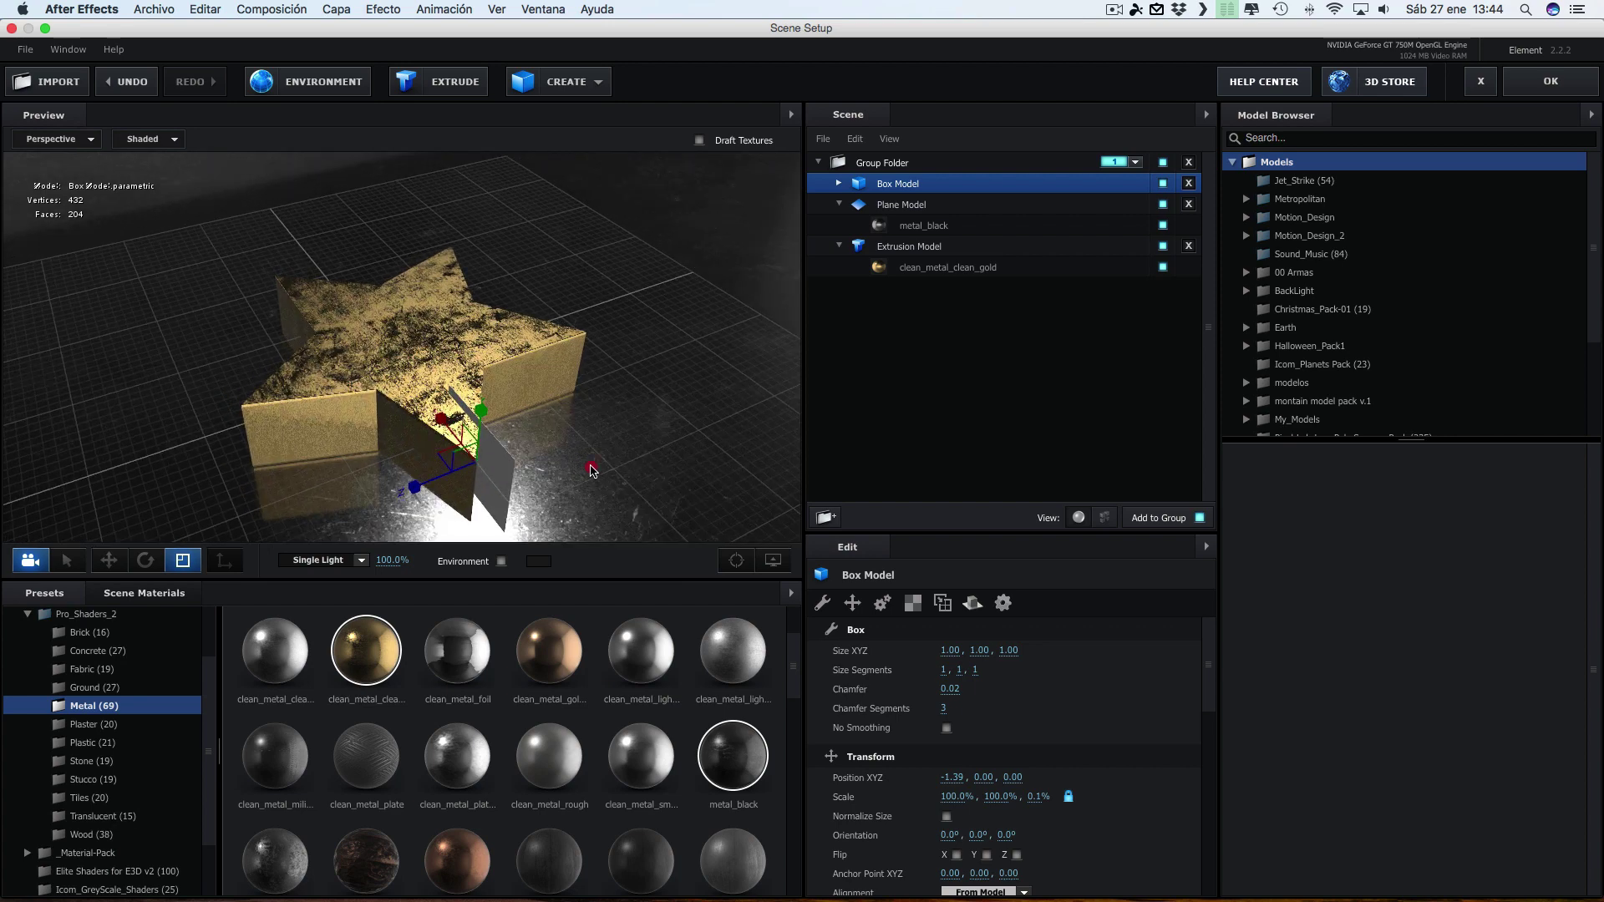
Rotate the panel 16.1° on Y and move it against the star at -1.15, 0.00, 0.39
click(147, 561)
click(153, 568)
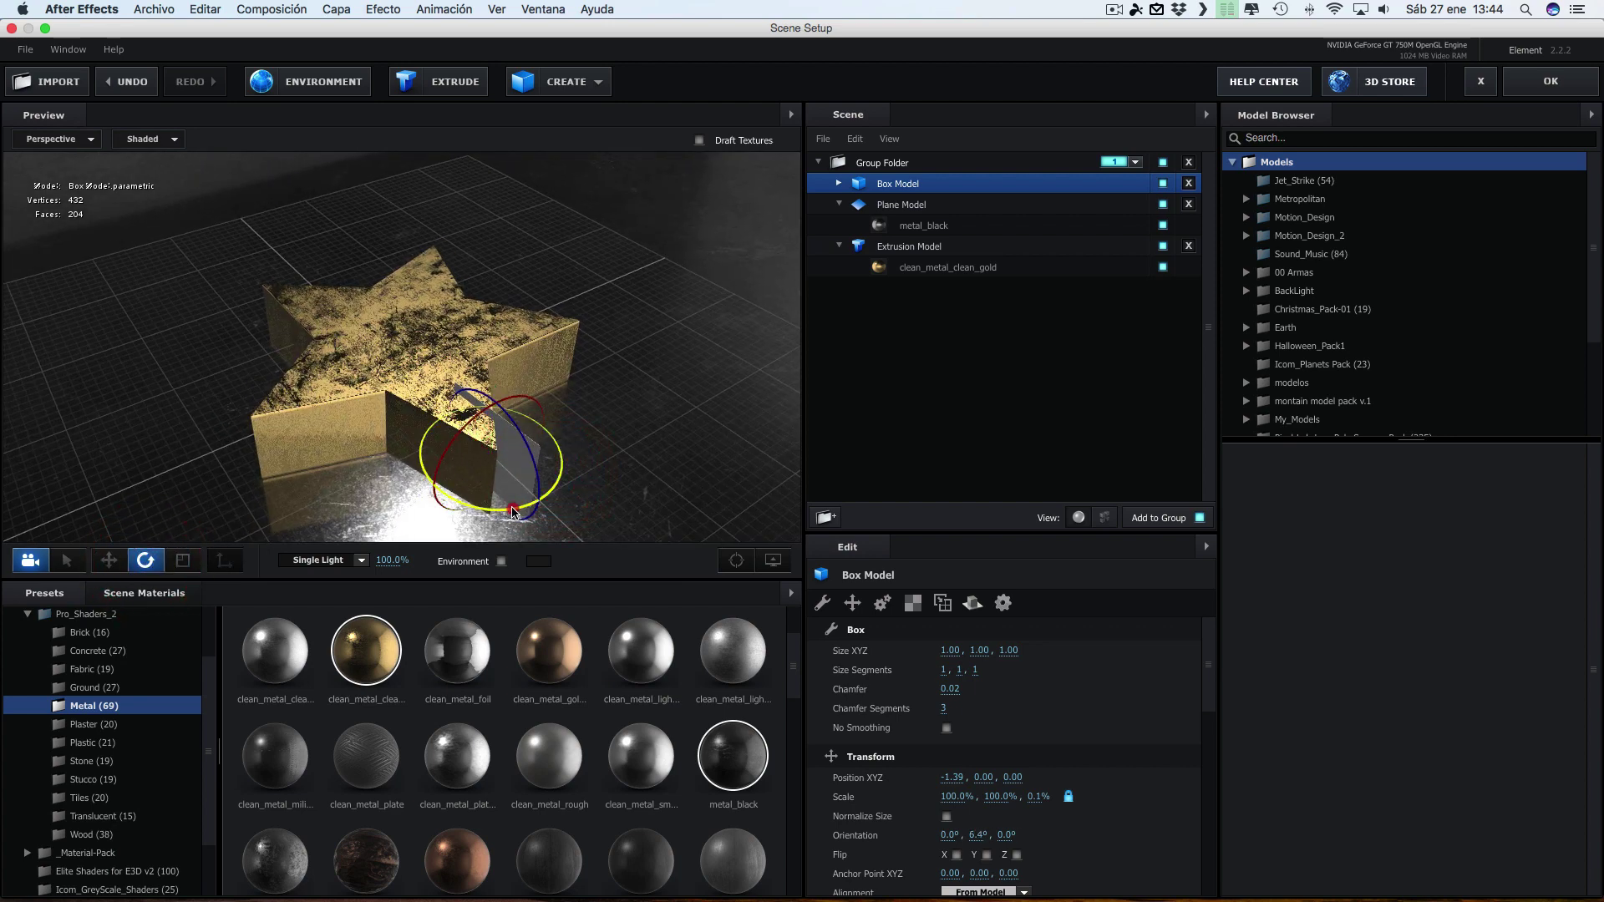
click(108, 561)
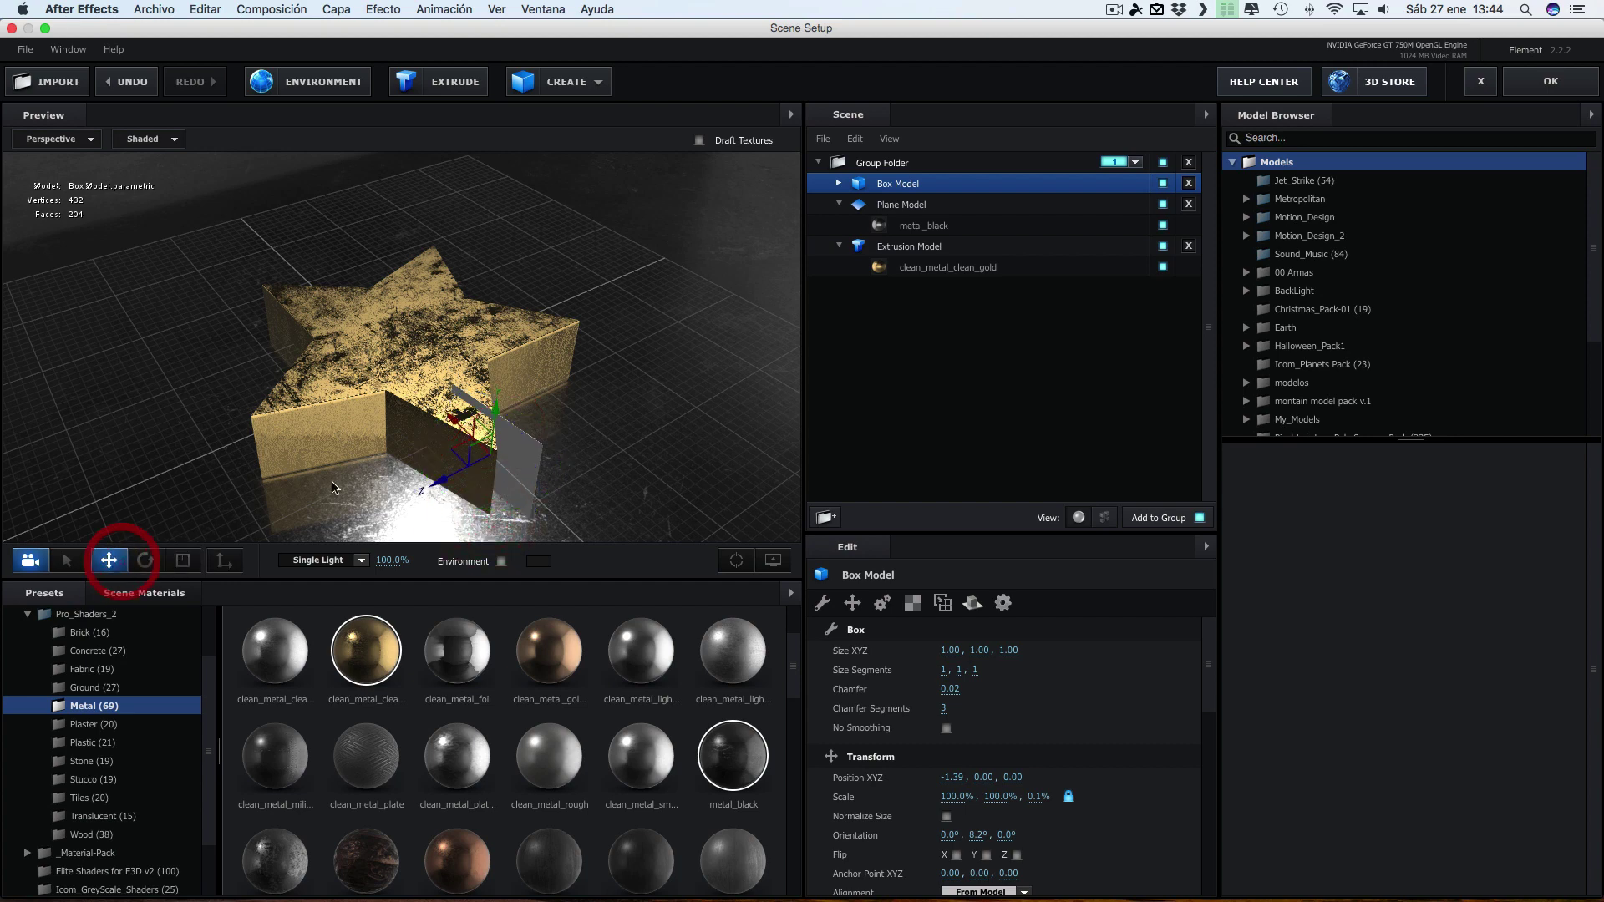
drag(430, 483, 410, 494)
drag(399, 500, 394, 501)
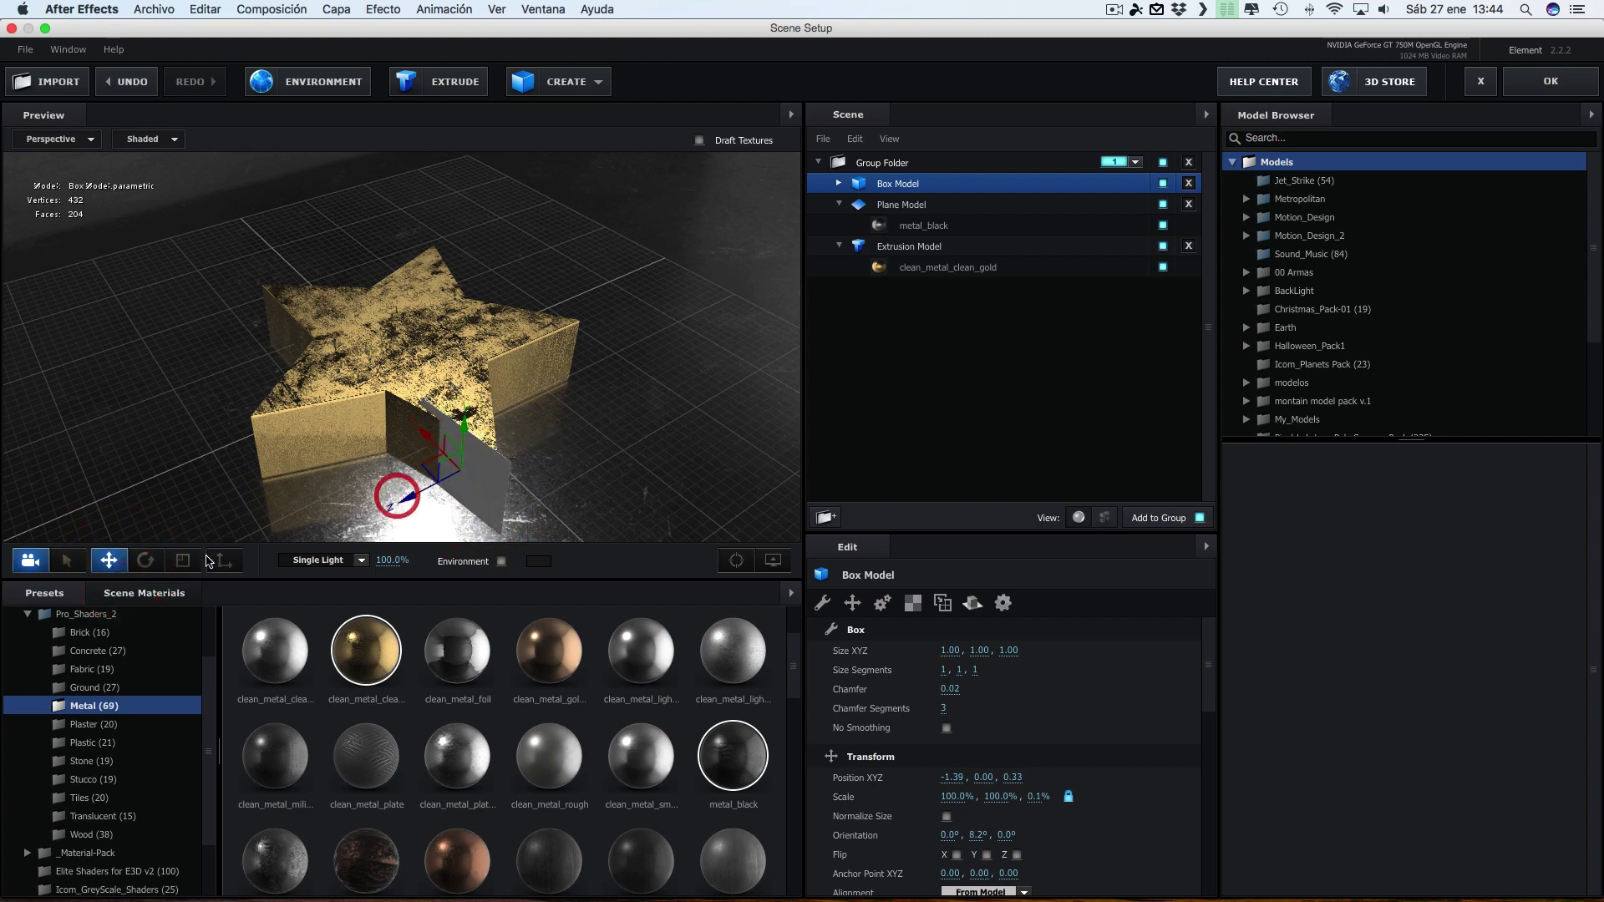
click(145, 561)
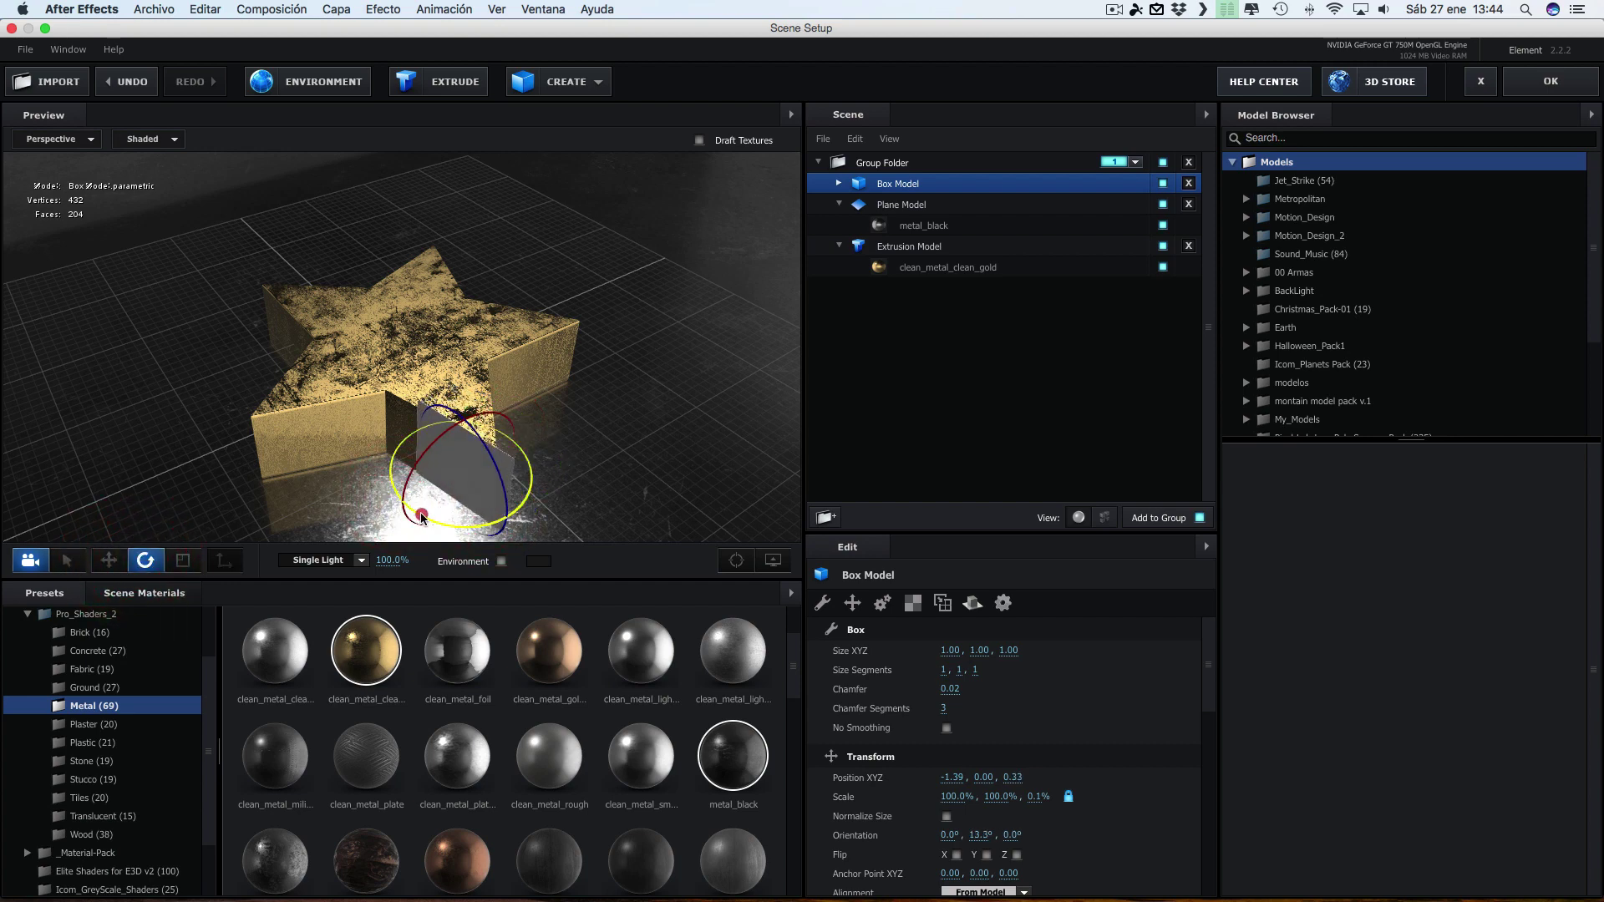
drag(423, 513, 655, 476)
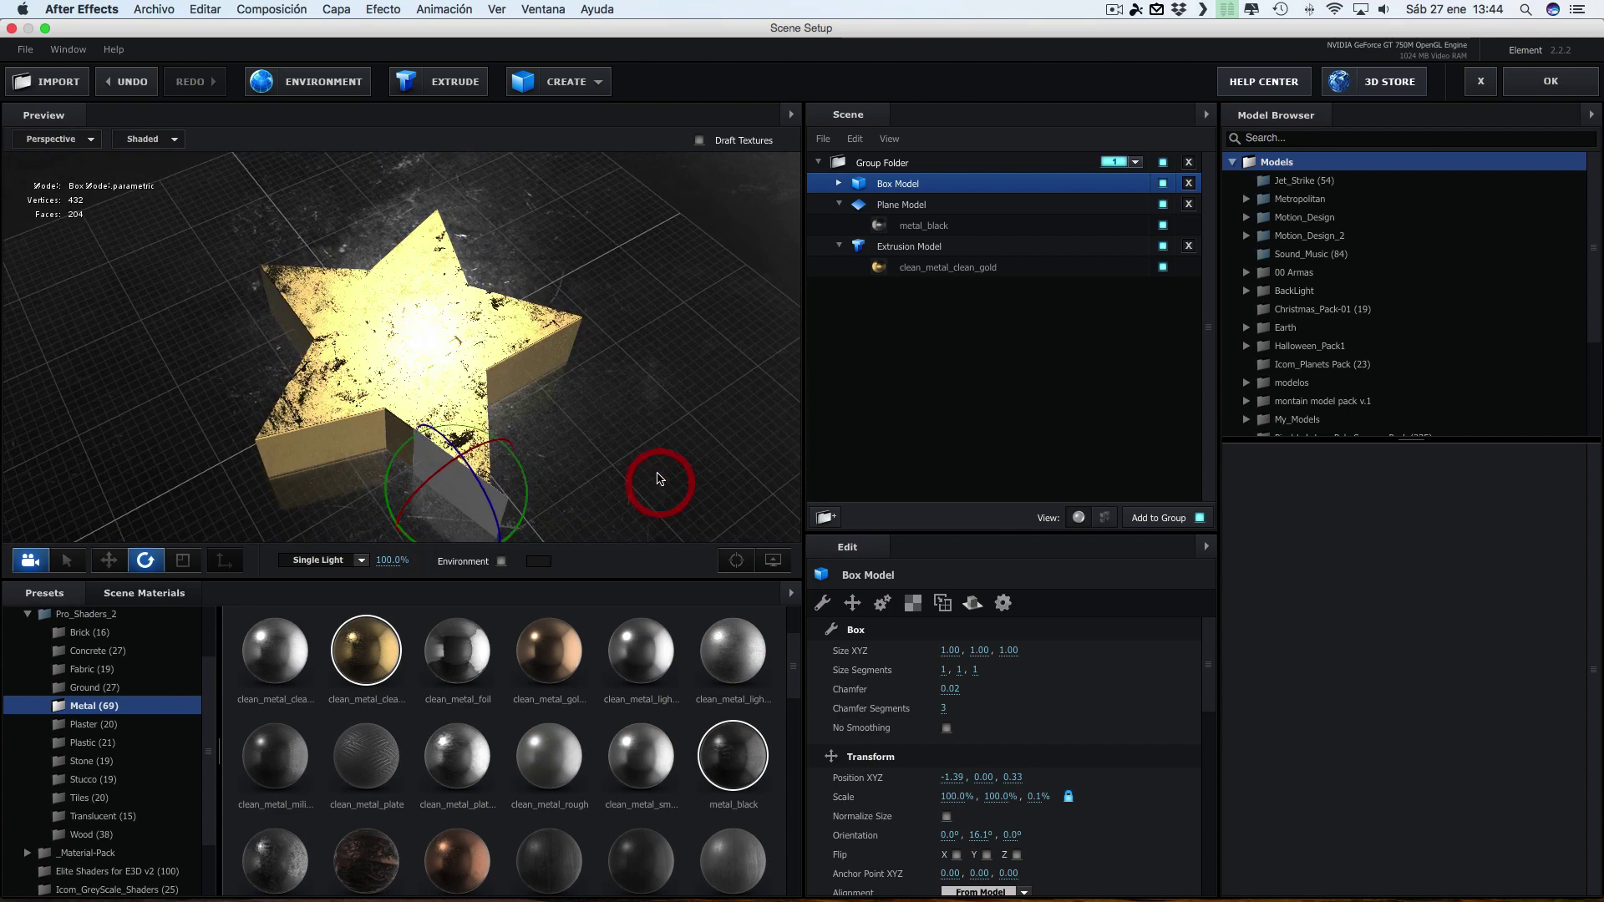
click(122, 565)
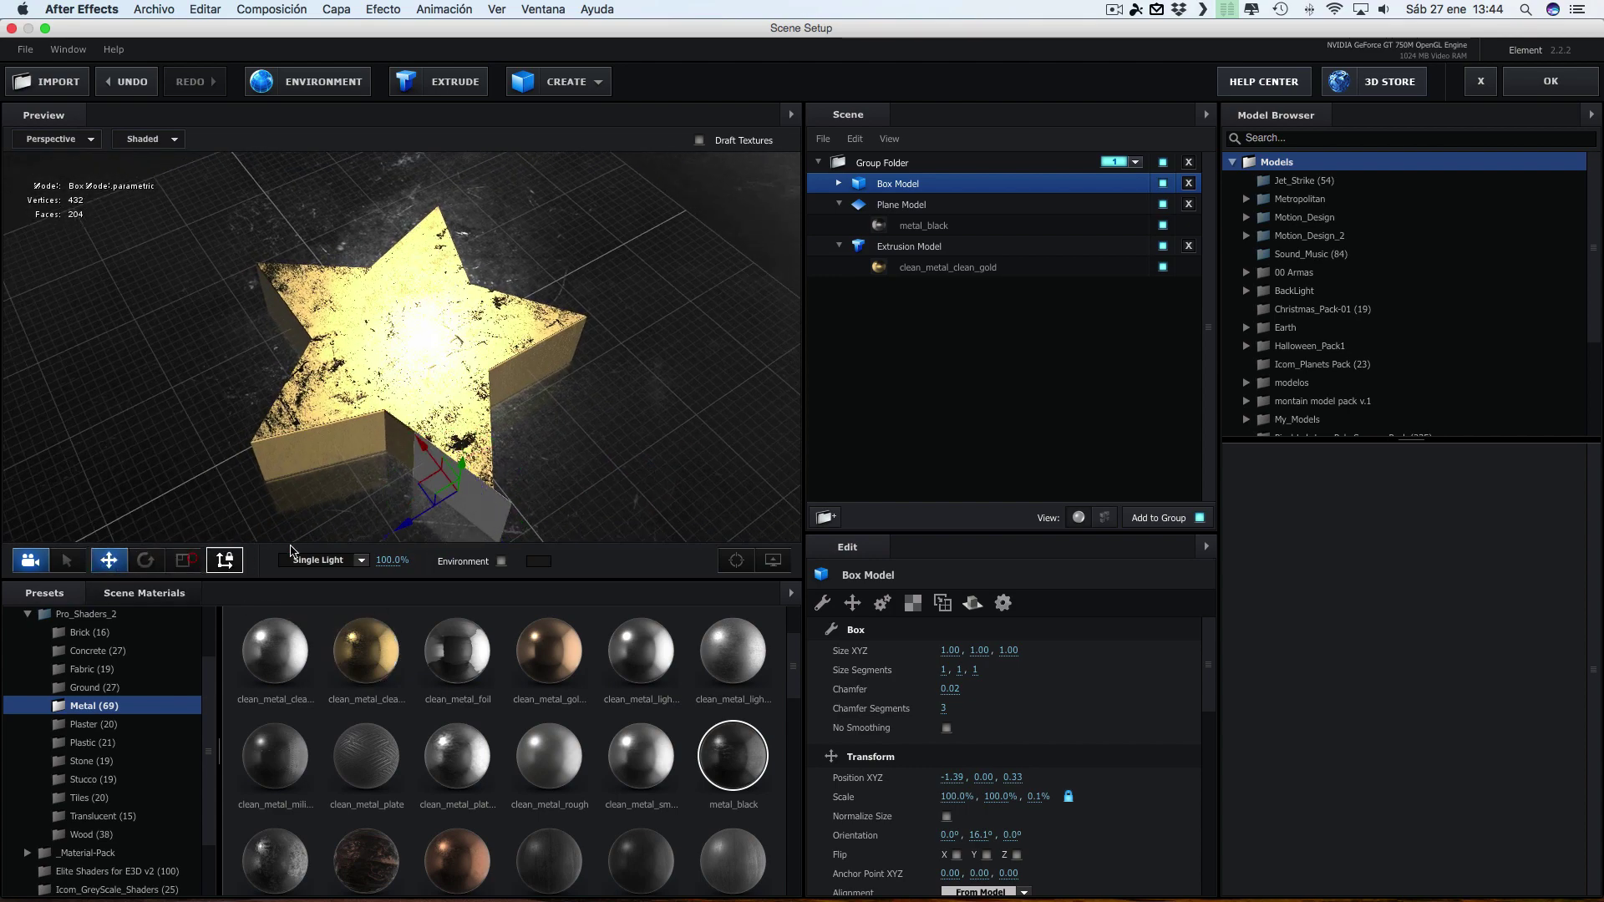
mouse_move(423, 452)
mouse_down()
mouse_move(373, 501)
mouse_move(408, 436)
mouse_up()
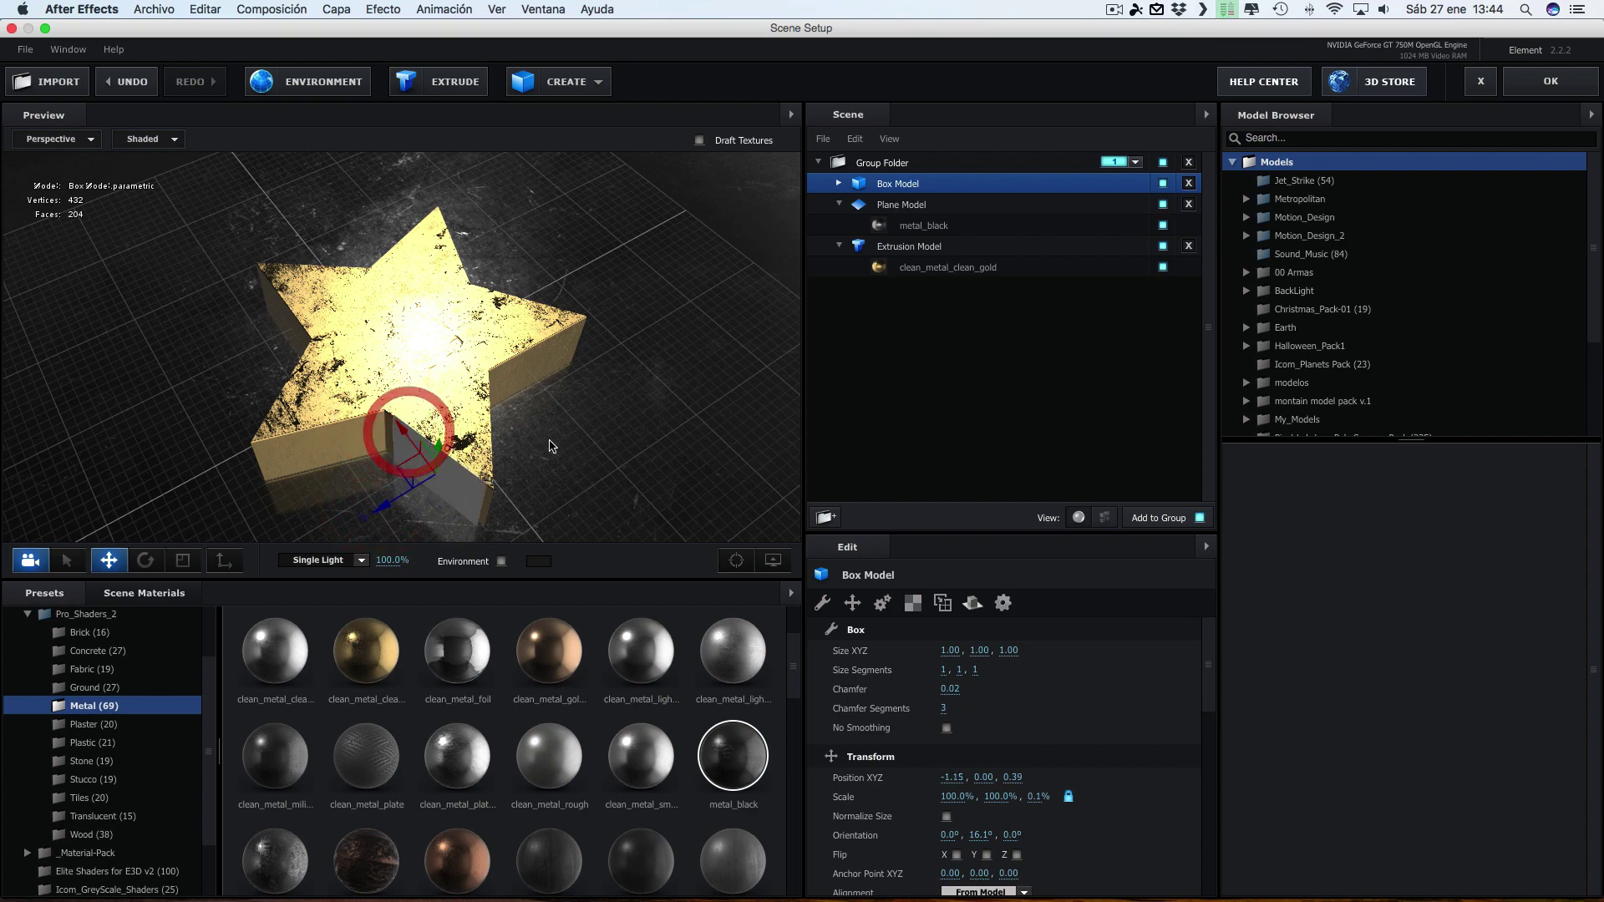
drag(550, 446, 576, 392)
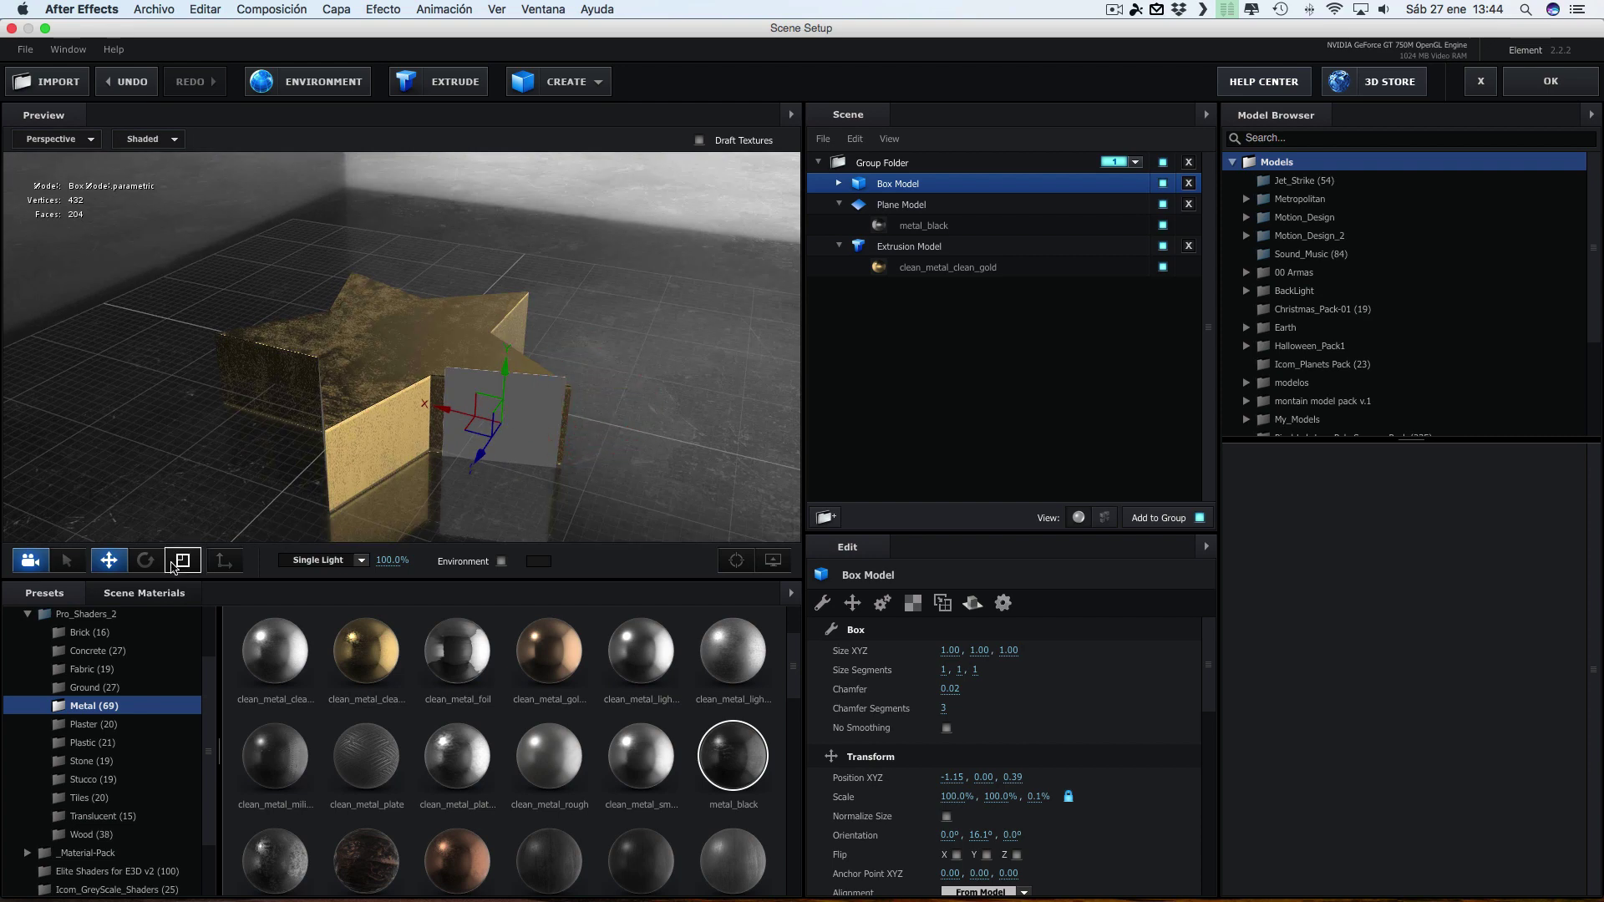
Scale the box panel to 113.8% by 78.3% to fit a star face
click(182, 561)
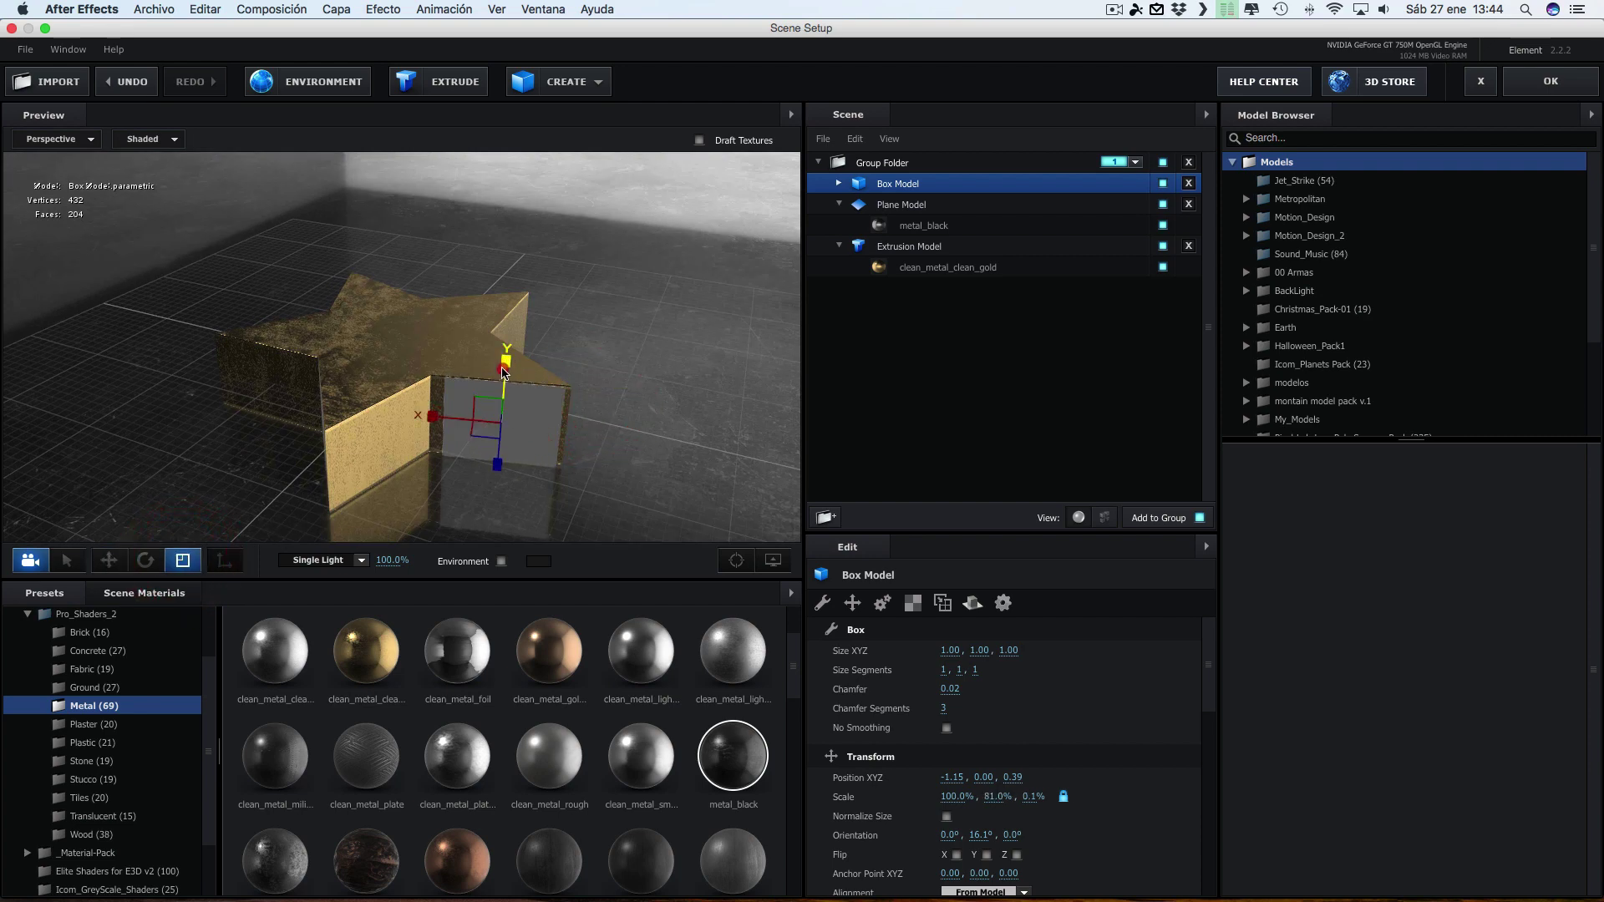
drag(504, 372, 434, 418)
click(109, 560)
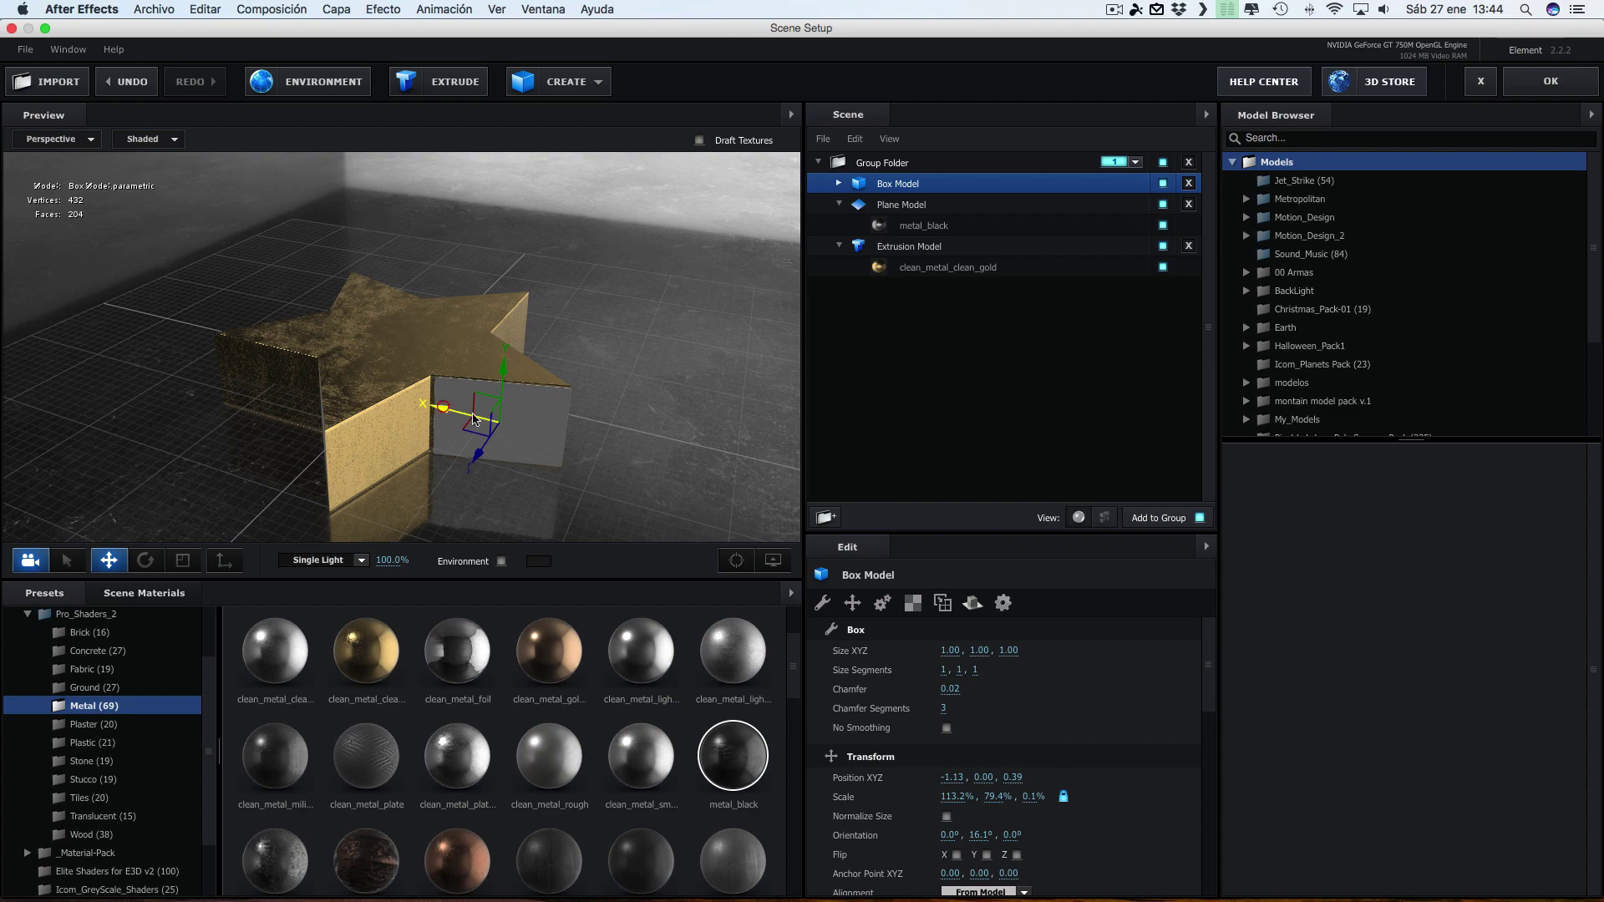
mouse_move(473, 419)
mouse_down()
mouse_move(623, 382)
mouse_move(468, 397)
mouse_up()
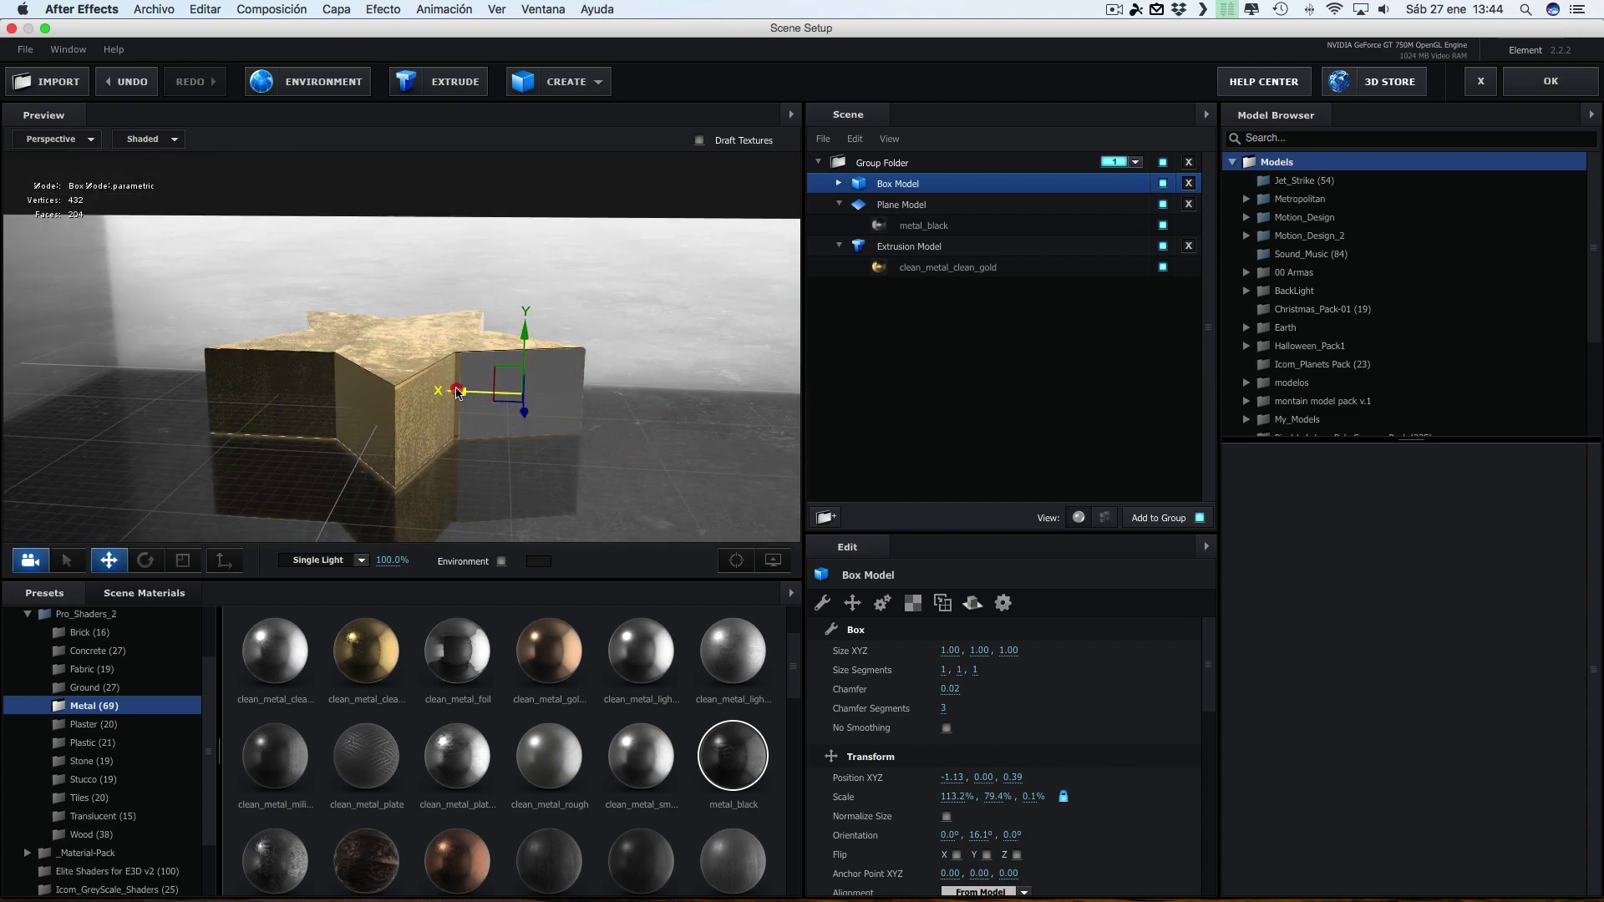
mouse_move(458, 393)
mouse_down()
mouse_move(605, 377)
mouse_move(615, 395)
mouse_move(535, 401)
mouse_up()
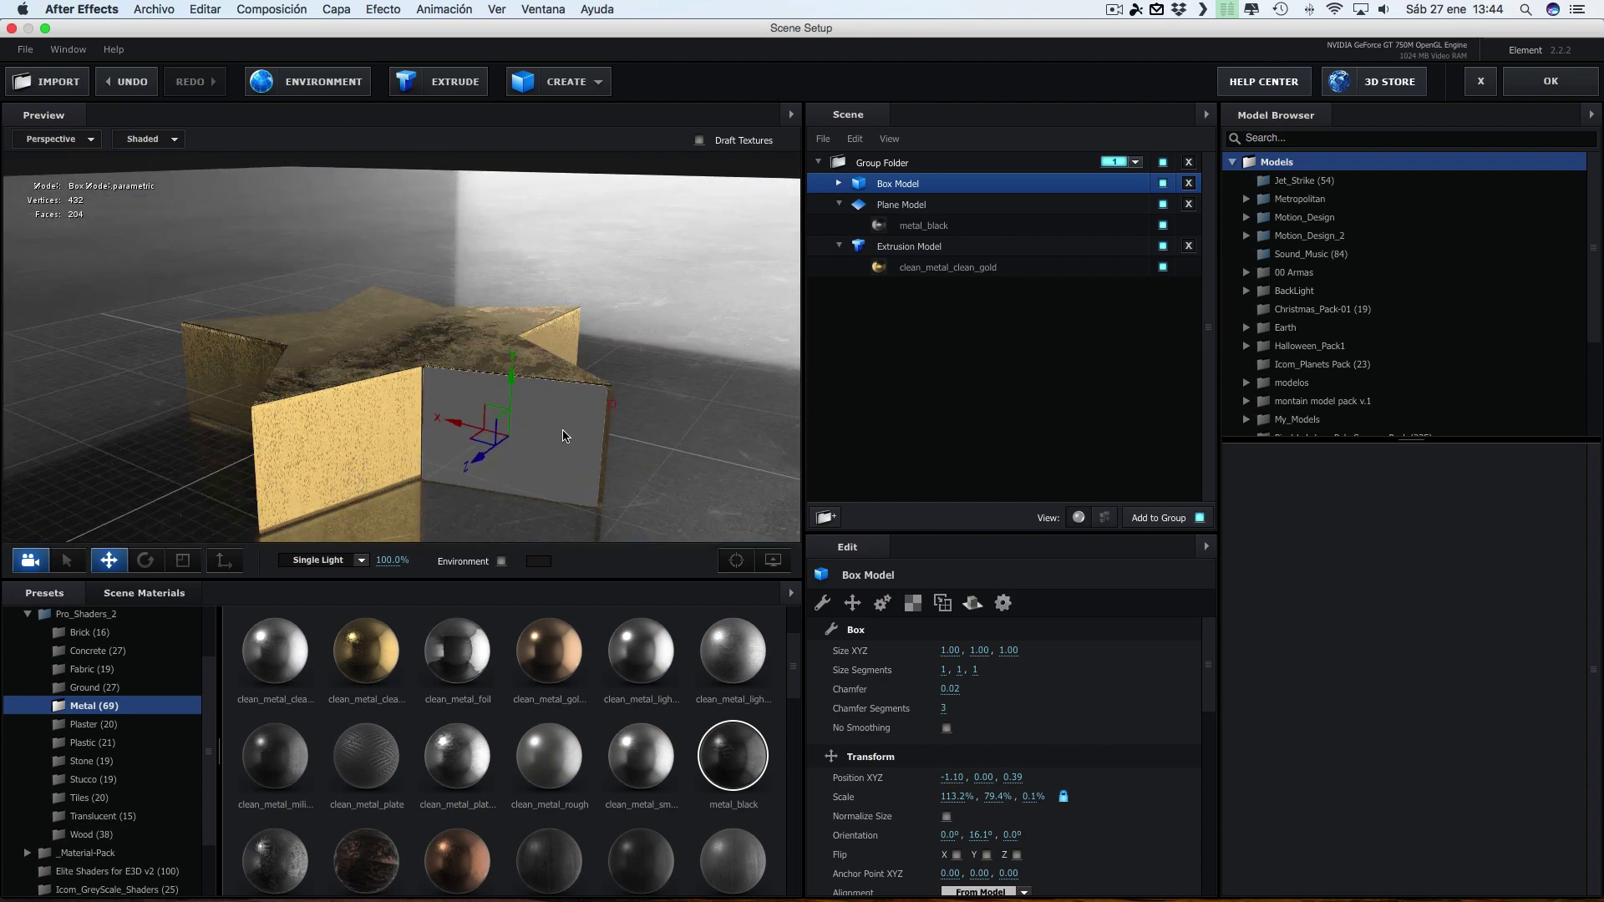
click(182, 560)
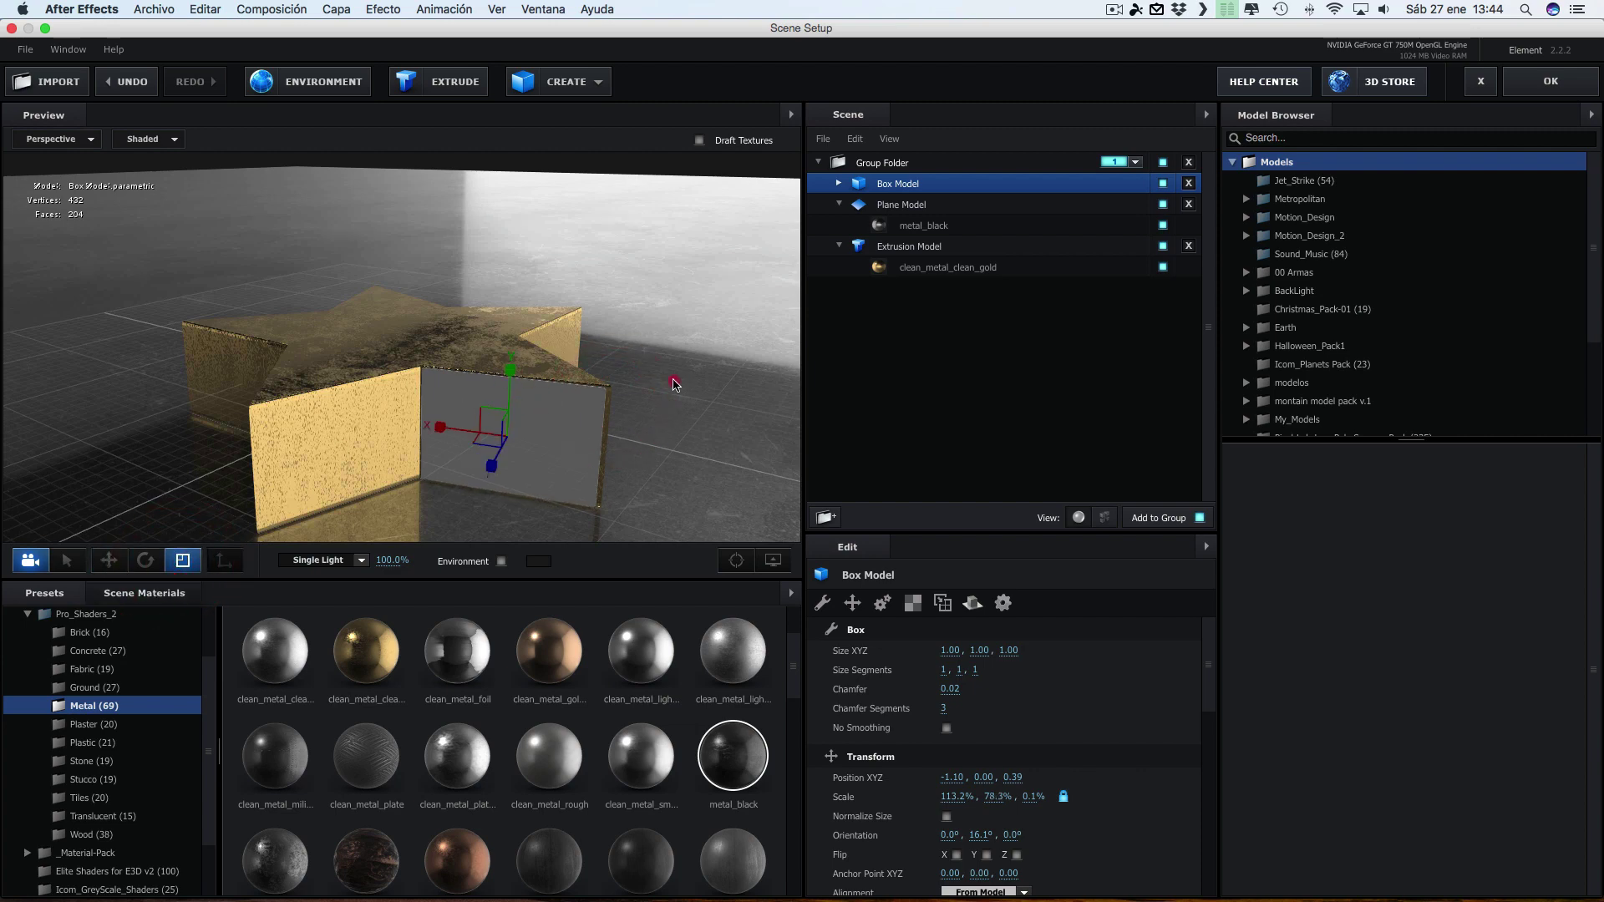
drag(675, 383, 690, 373)
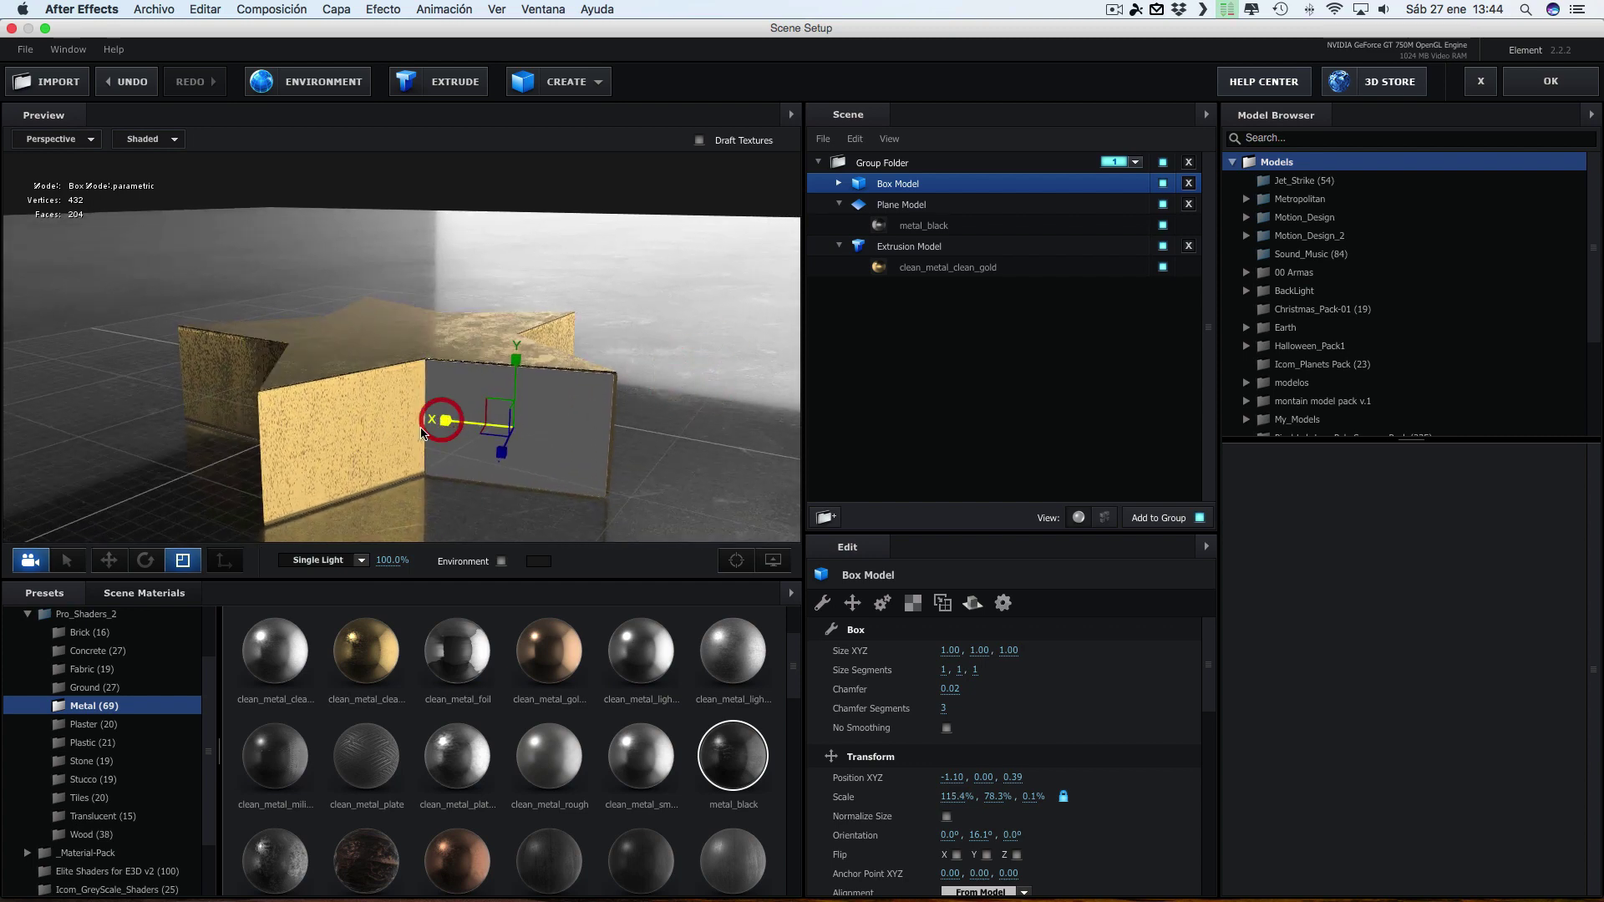
click(109, 560)
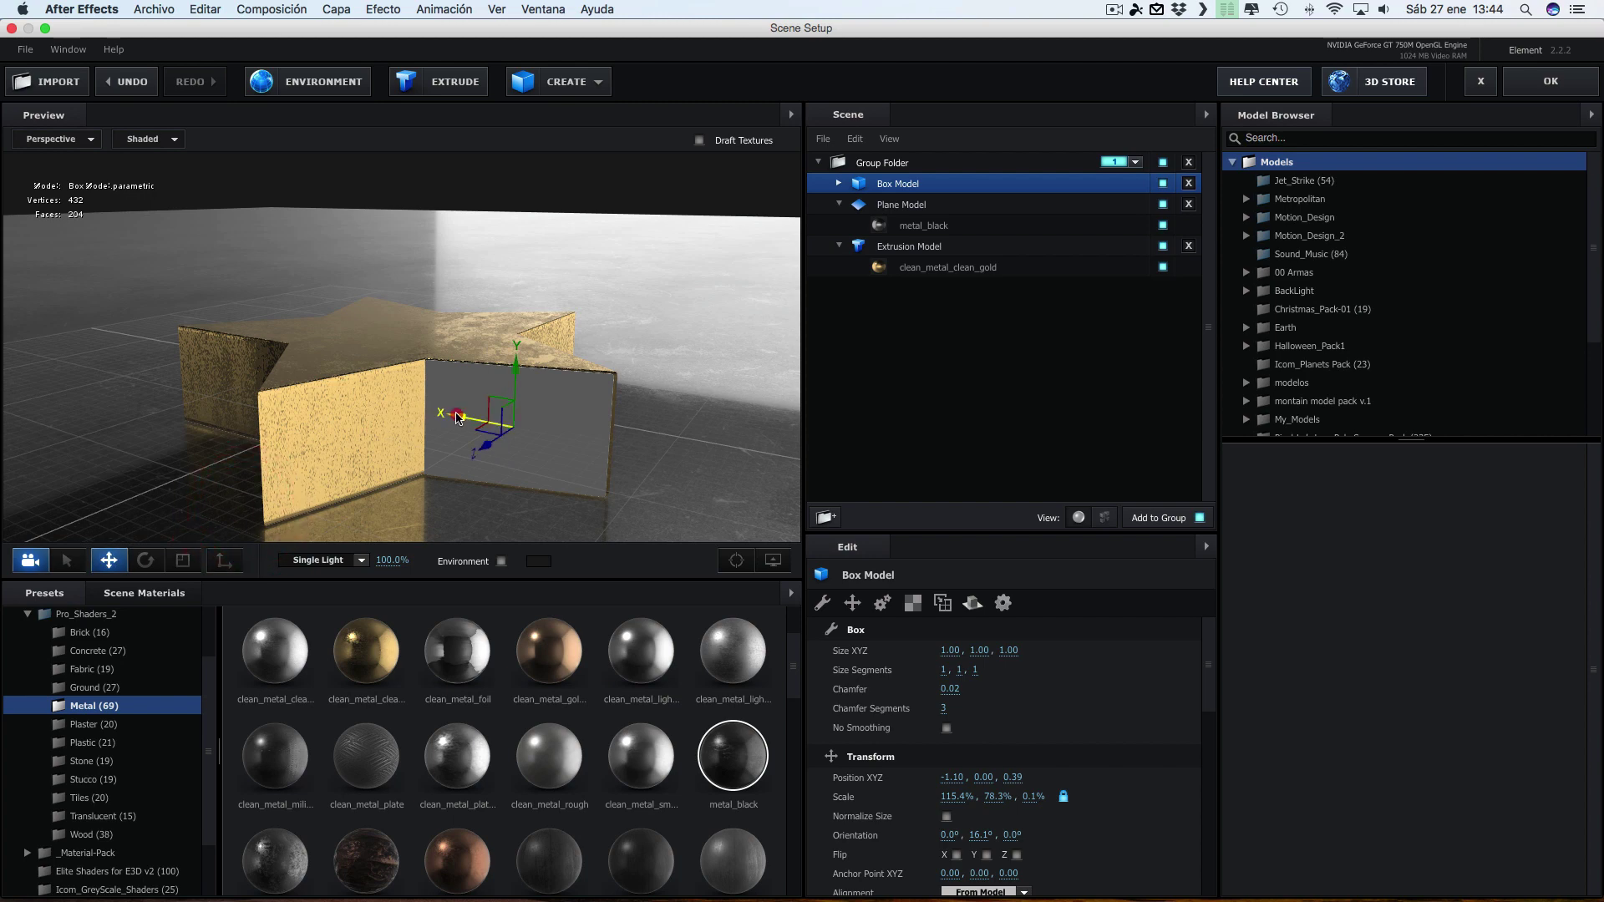
mouse_move(459, 418)
mouse_down()
mouse_move(683, 408)
mouse_move(562, 455)
mouse_up()
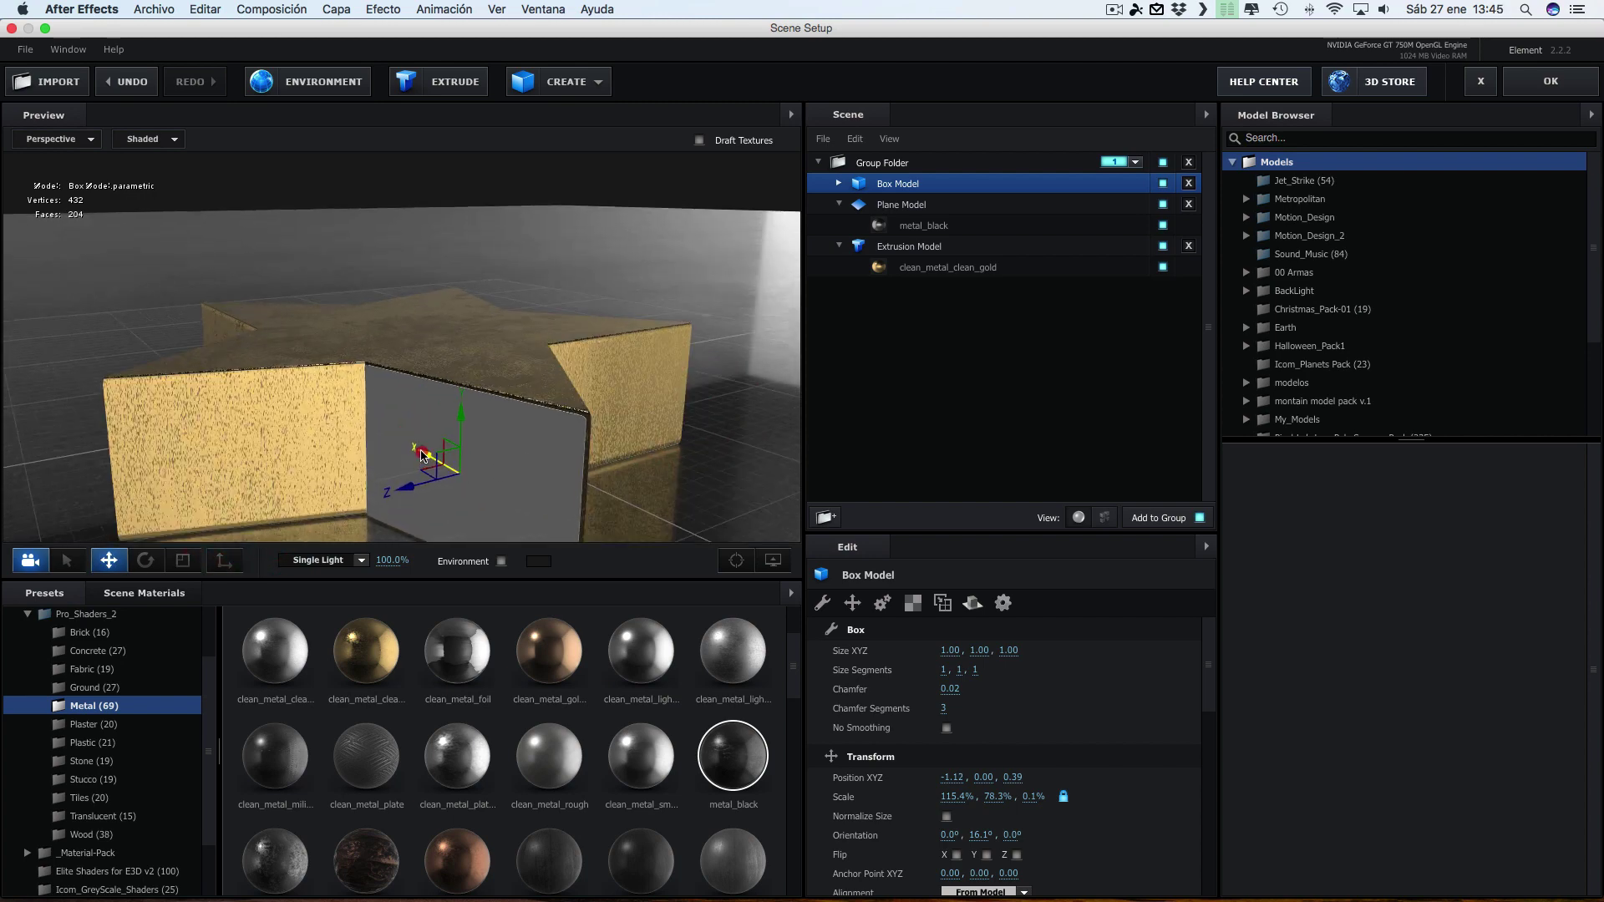
drag(422, 456, 594, 454)
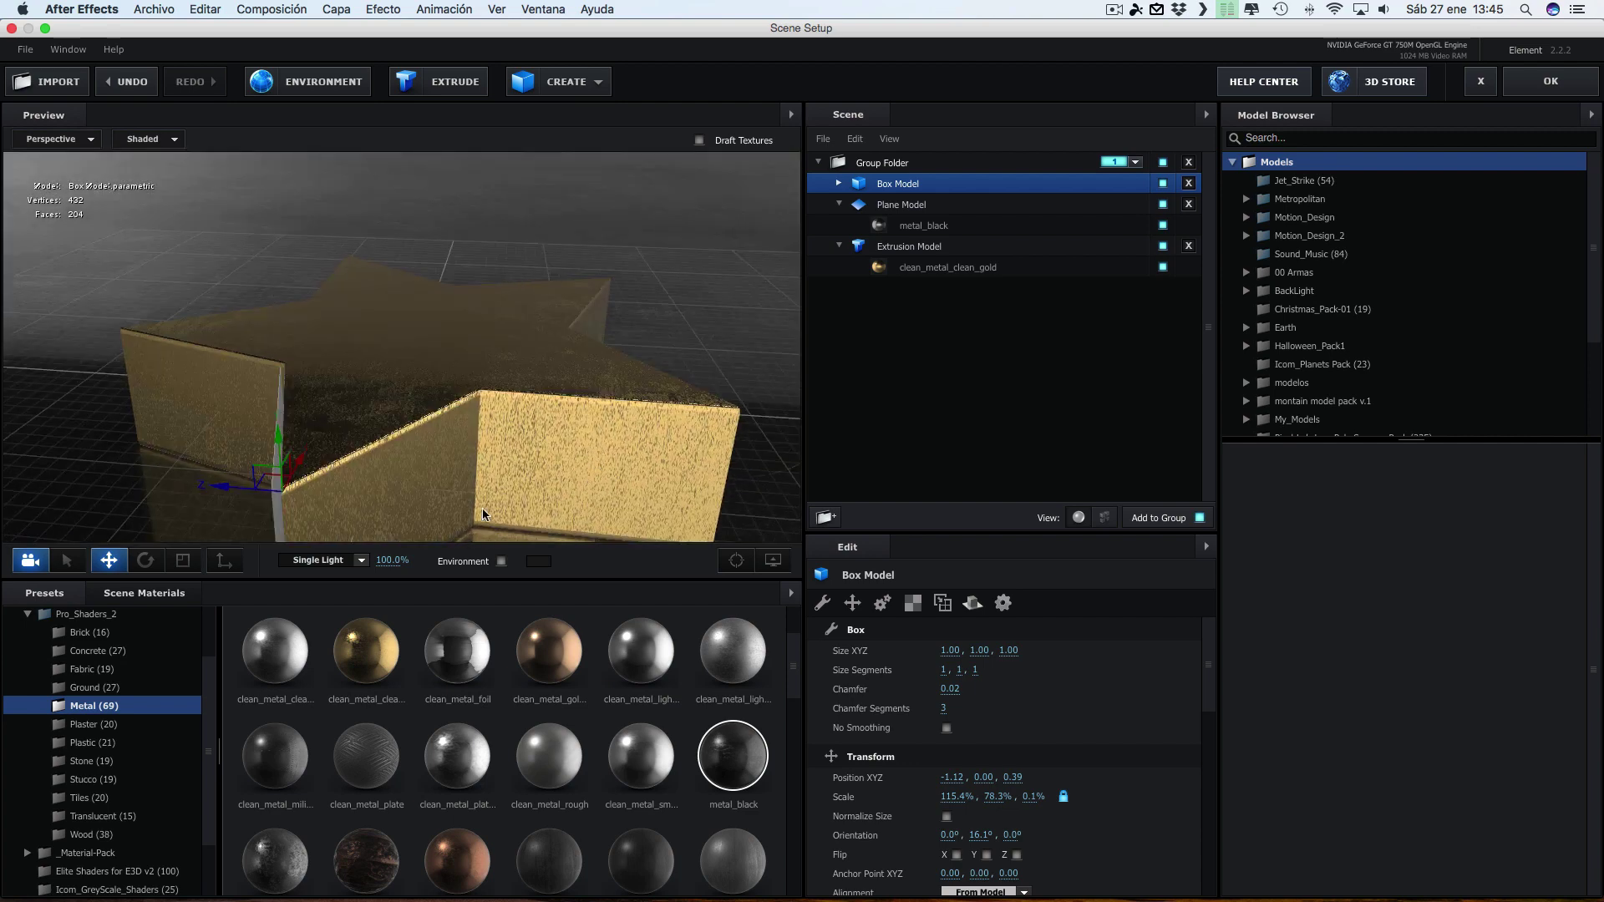
Turn the panel to 17.5° on Y and position it at -1.12, 0.00, 0.37
click(145, 559)
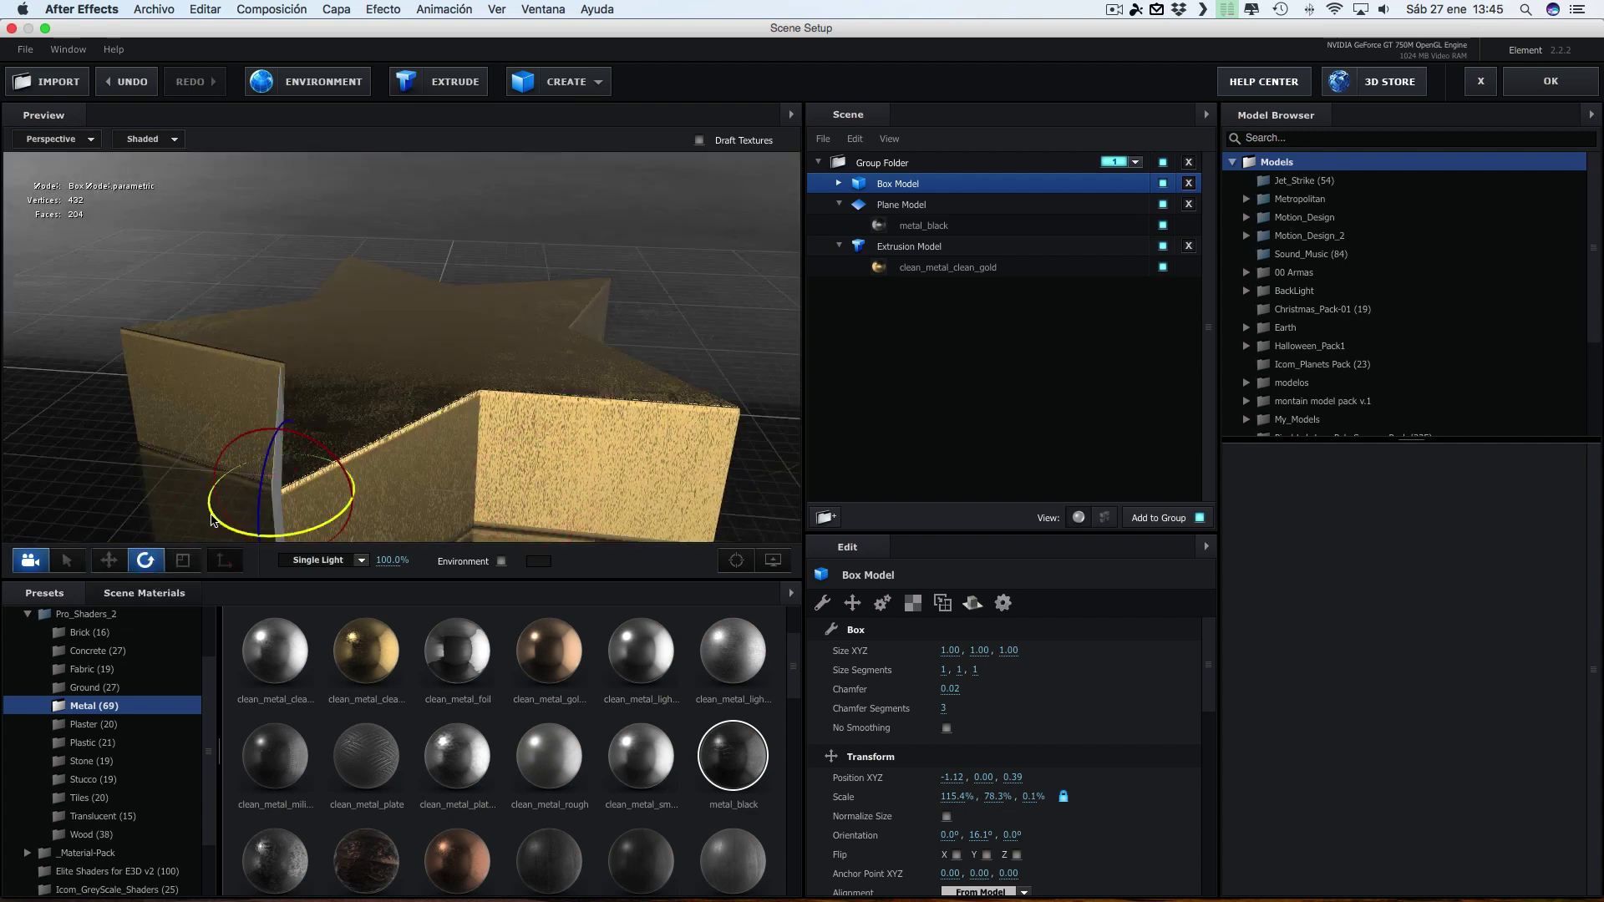
drag(211, 519, 212, 520)
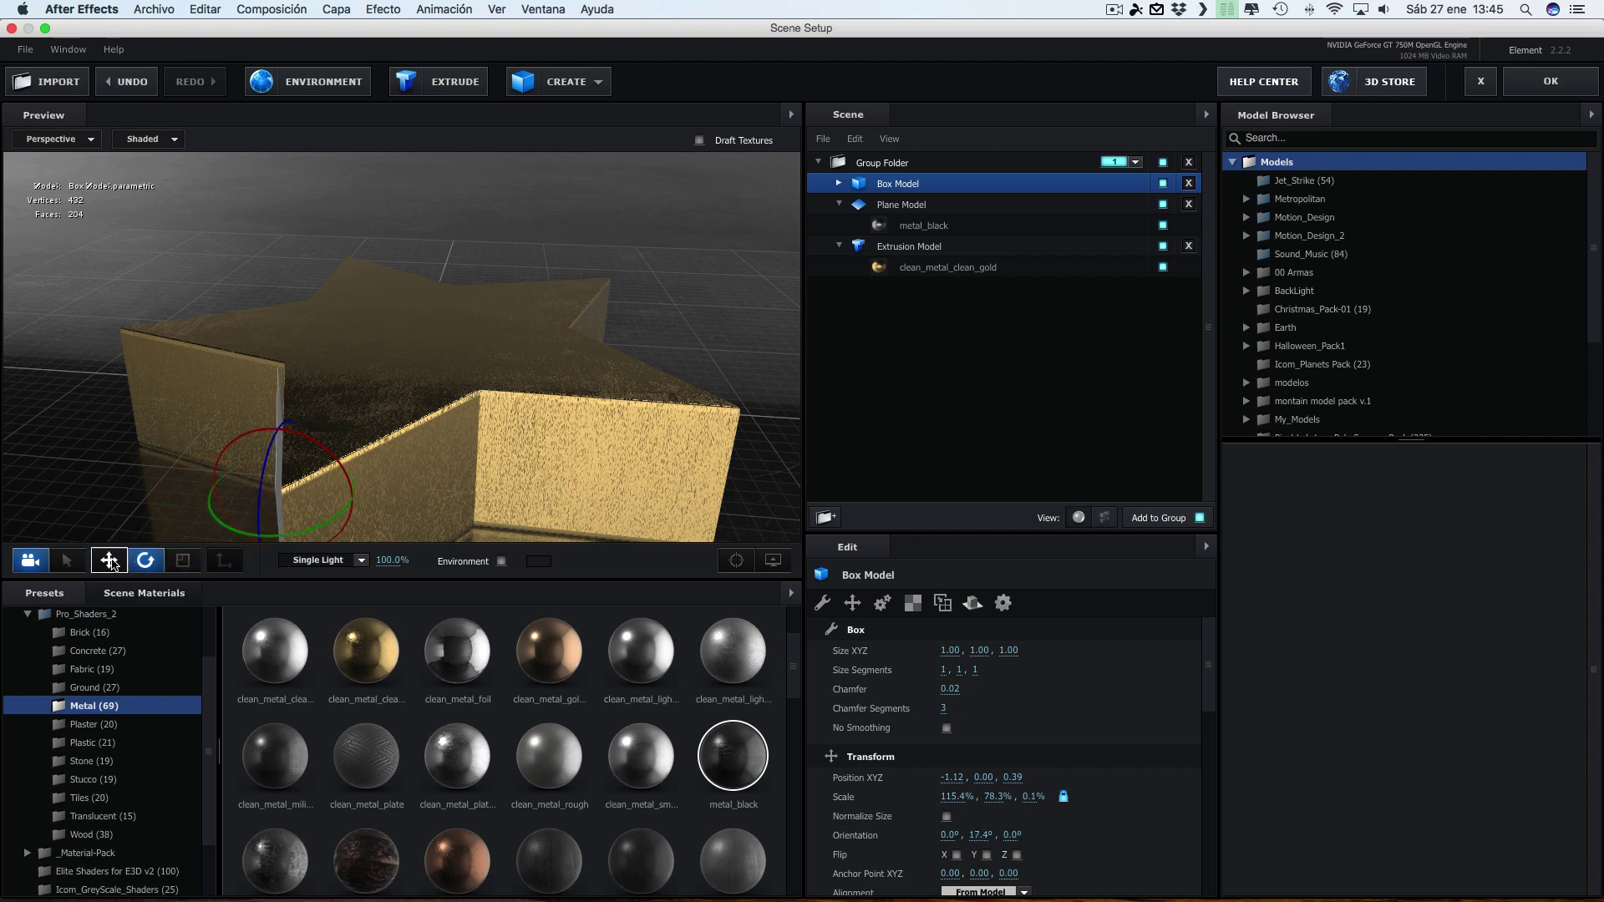
click(108, 559)
drag(218, 487, 220, 487)
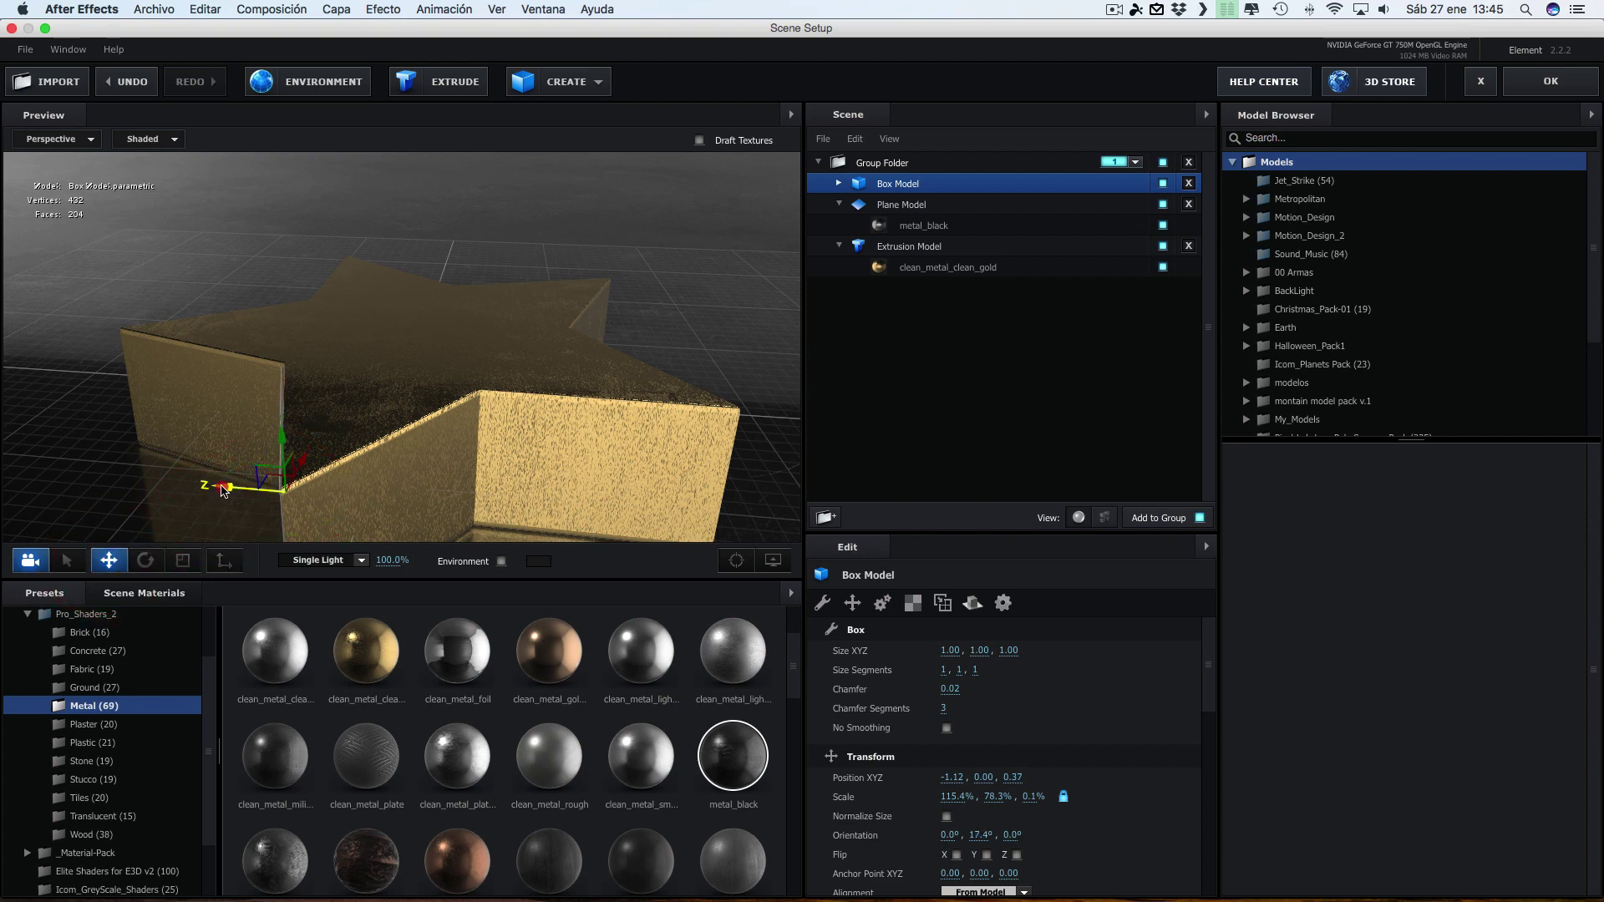
click(178, 561)
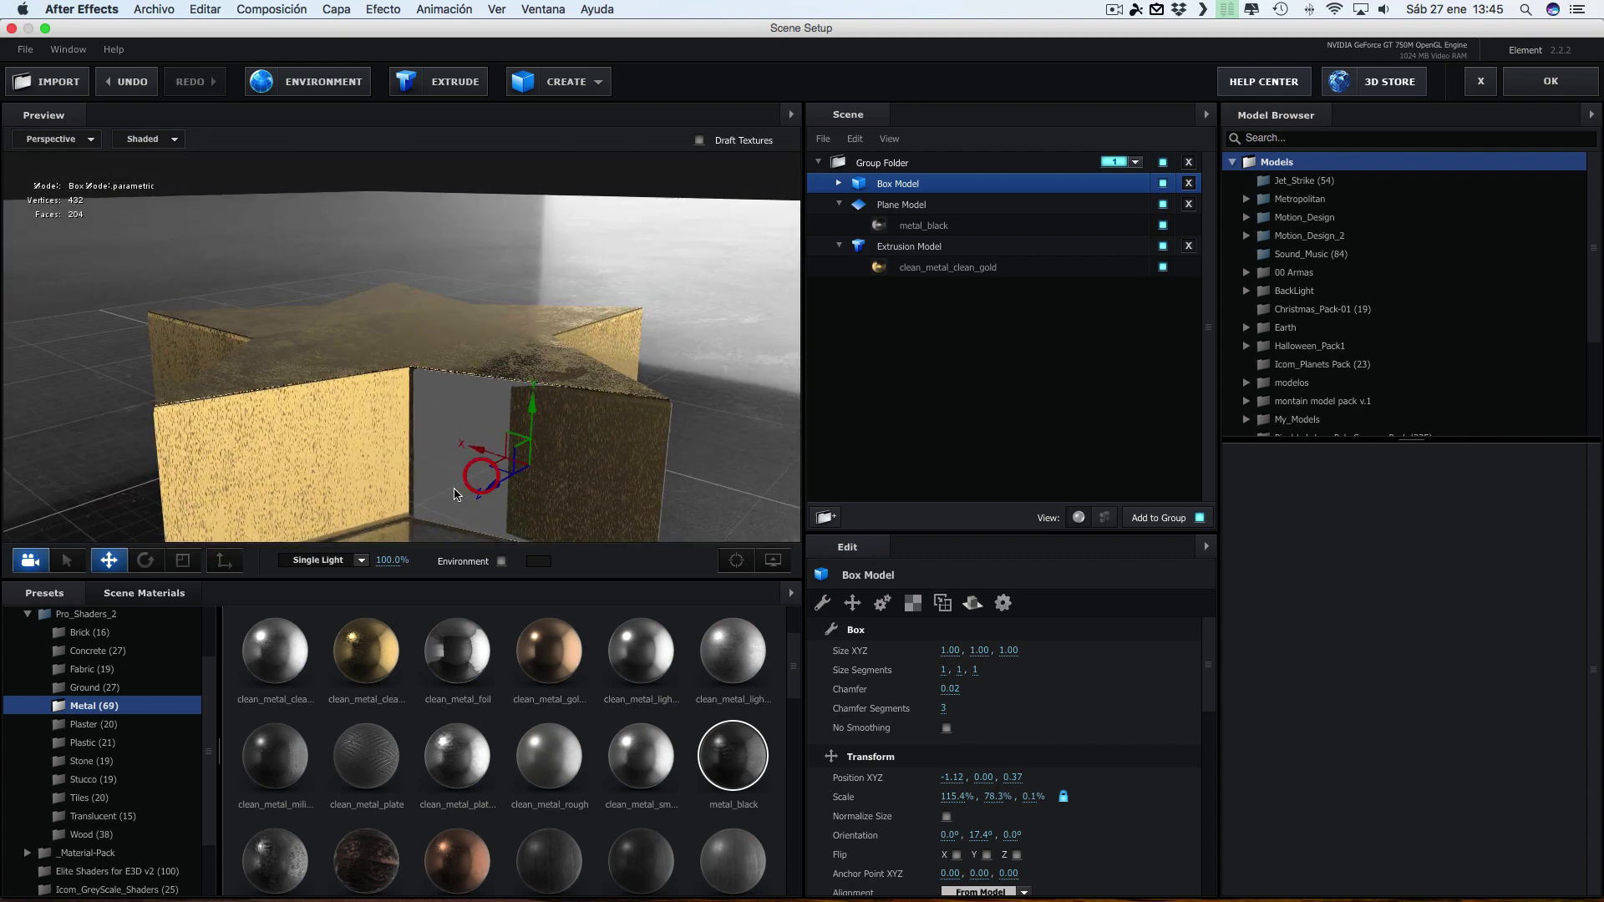
click(145, 560)
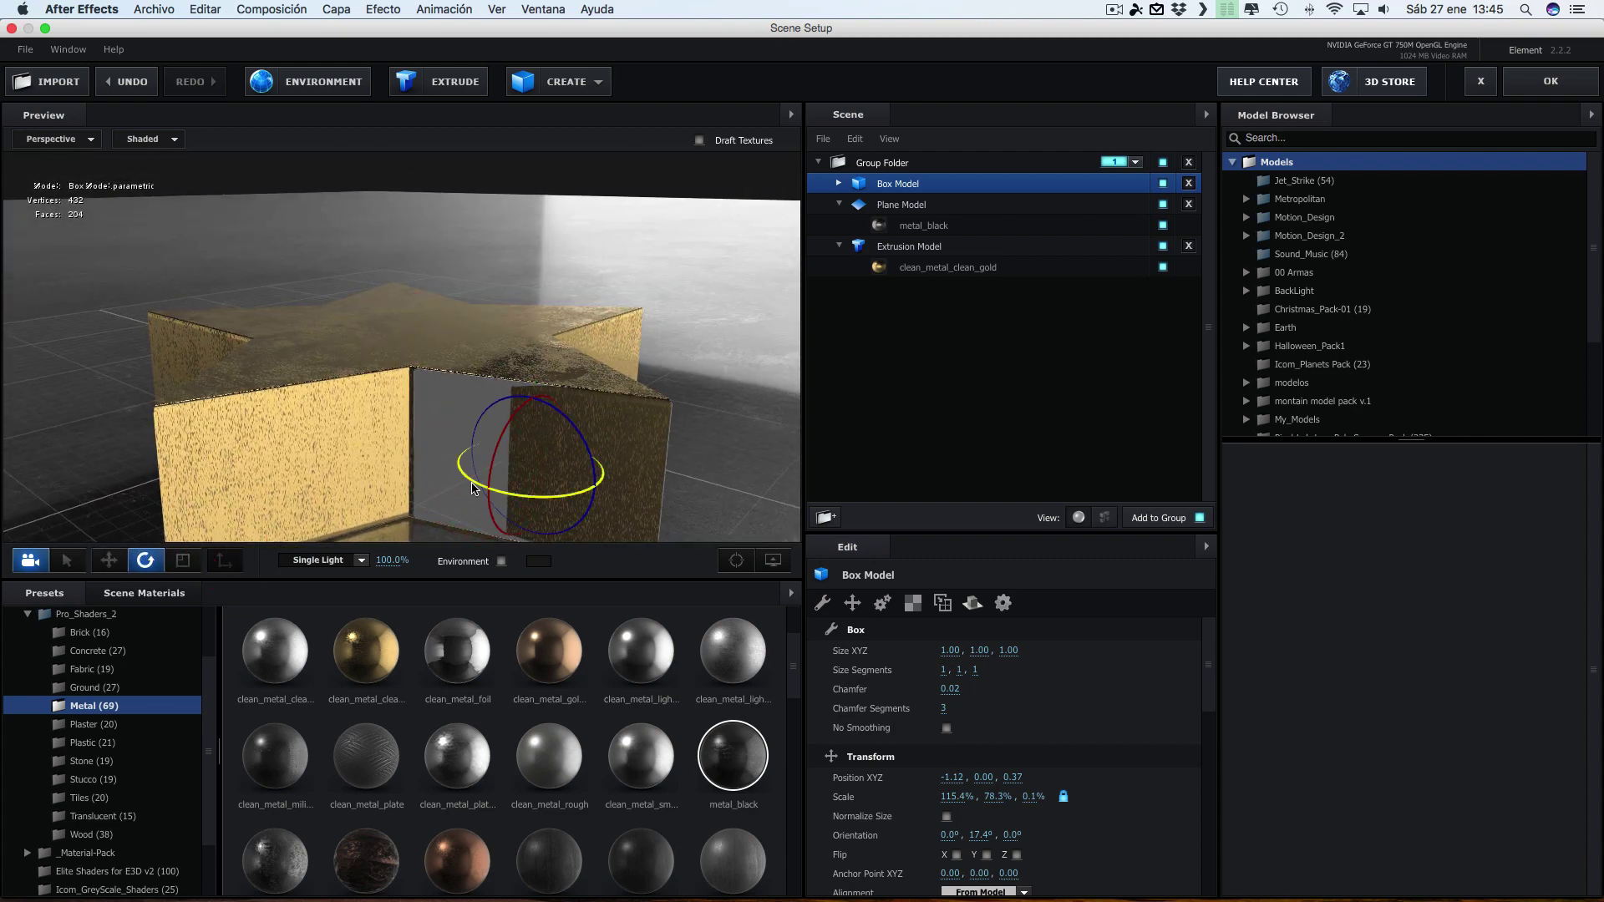
drag(472, 483, 473, 485)
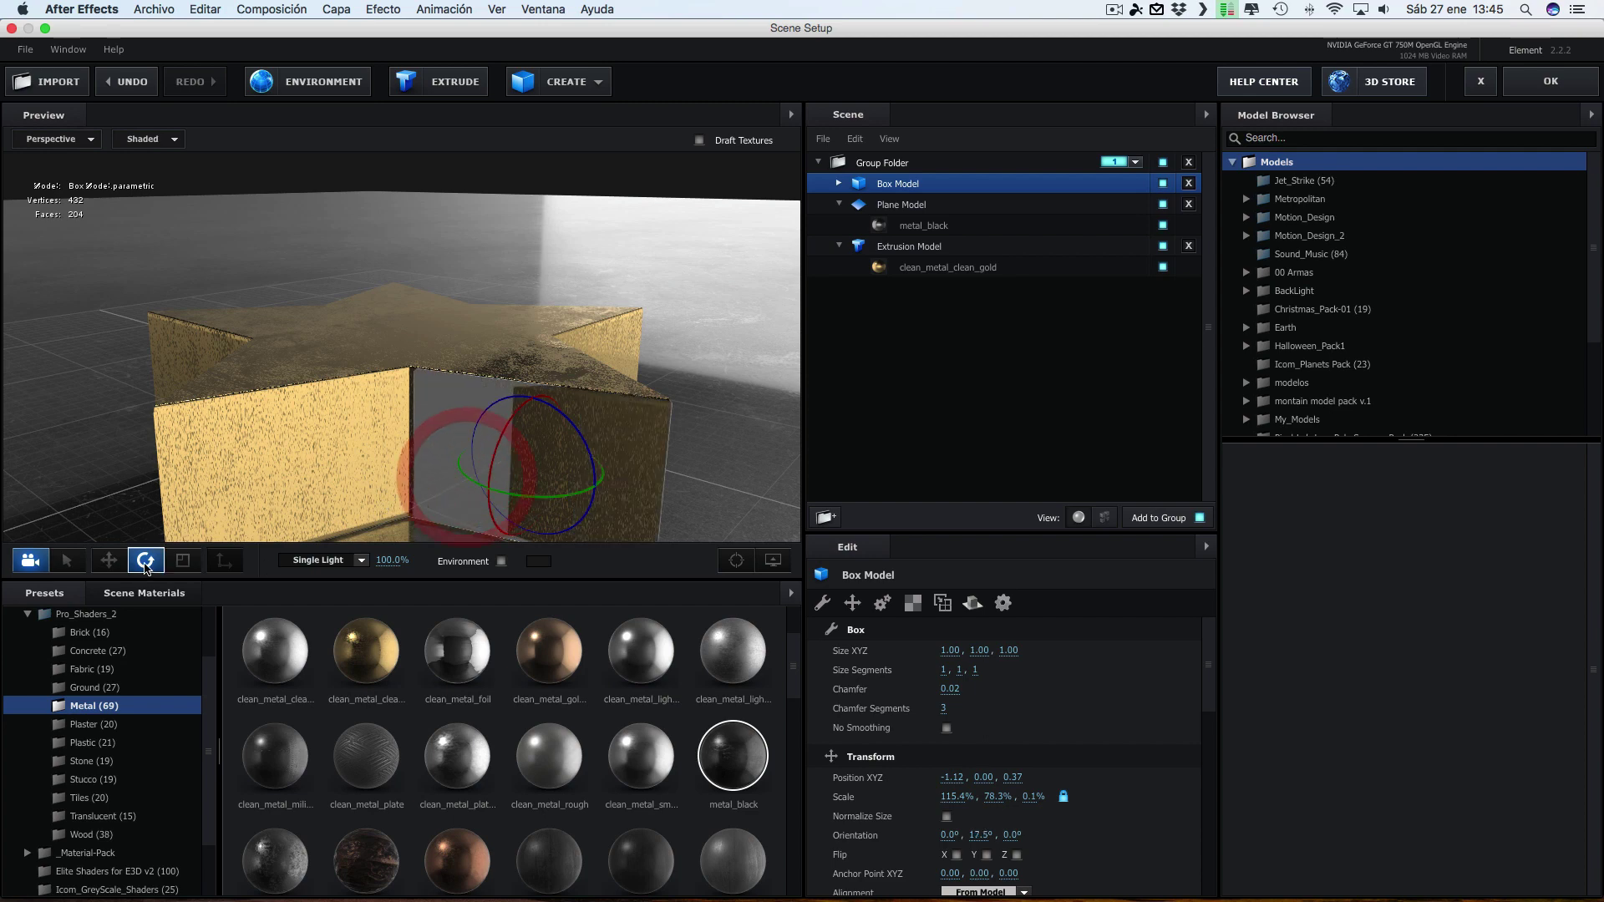
click(111, 563)
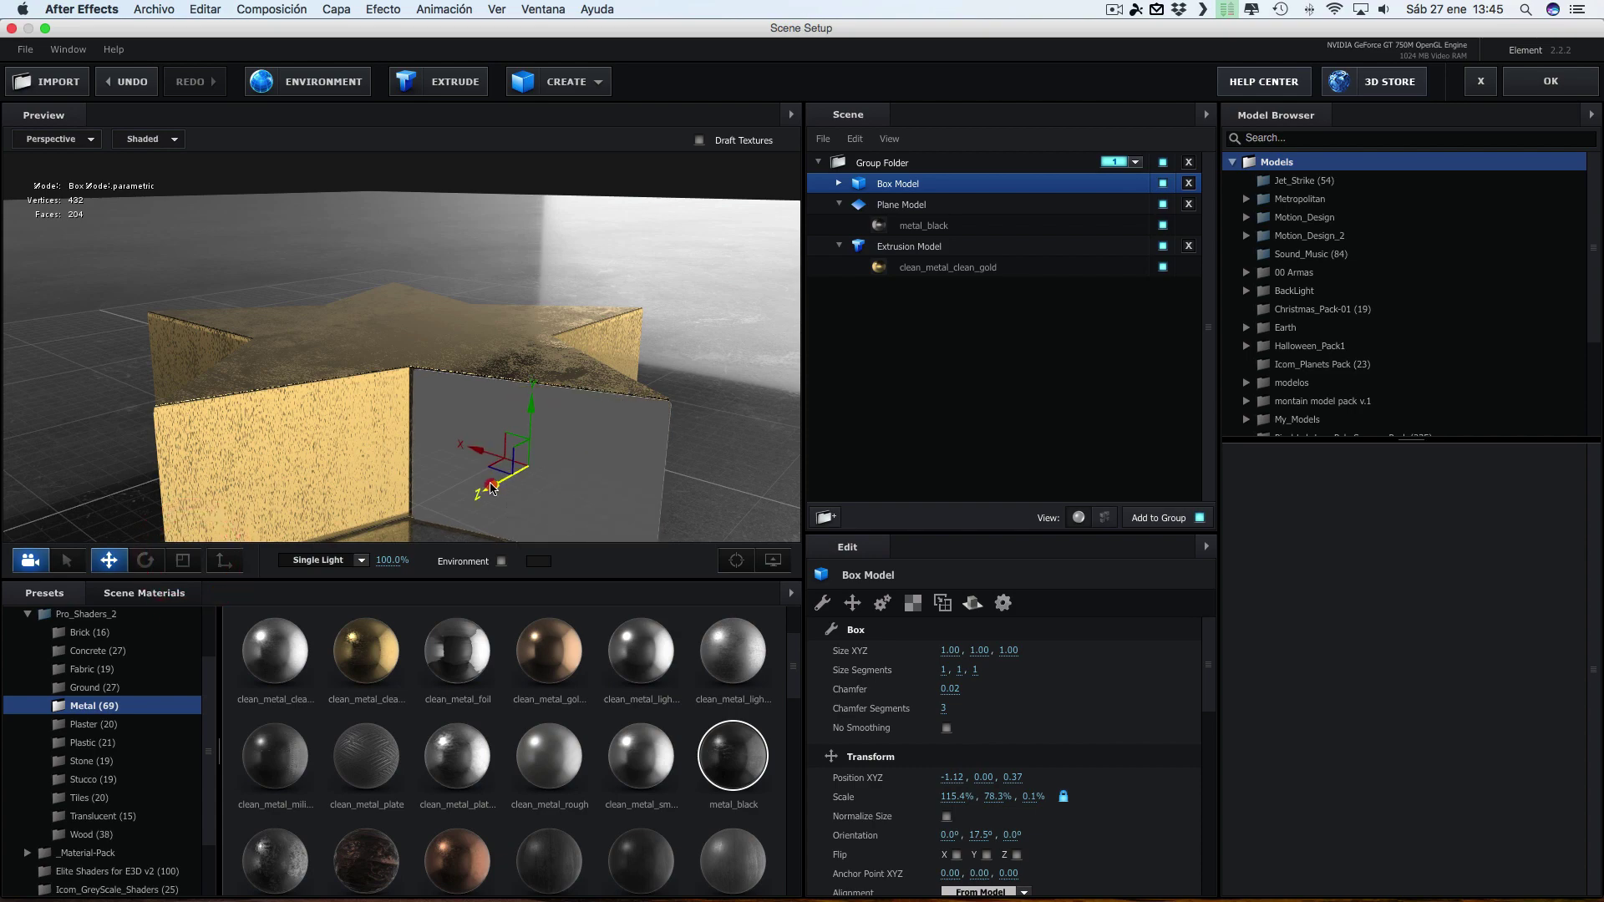
drag(498, 500, 752, 456)
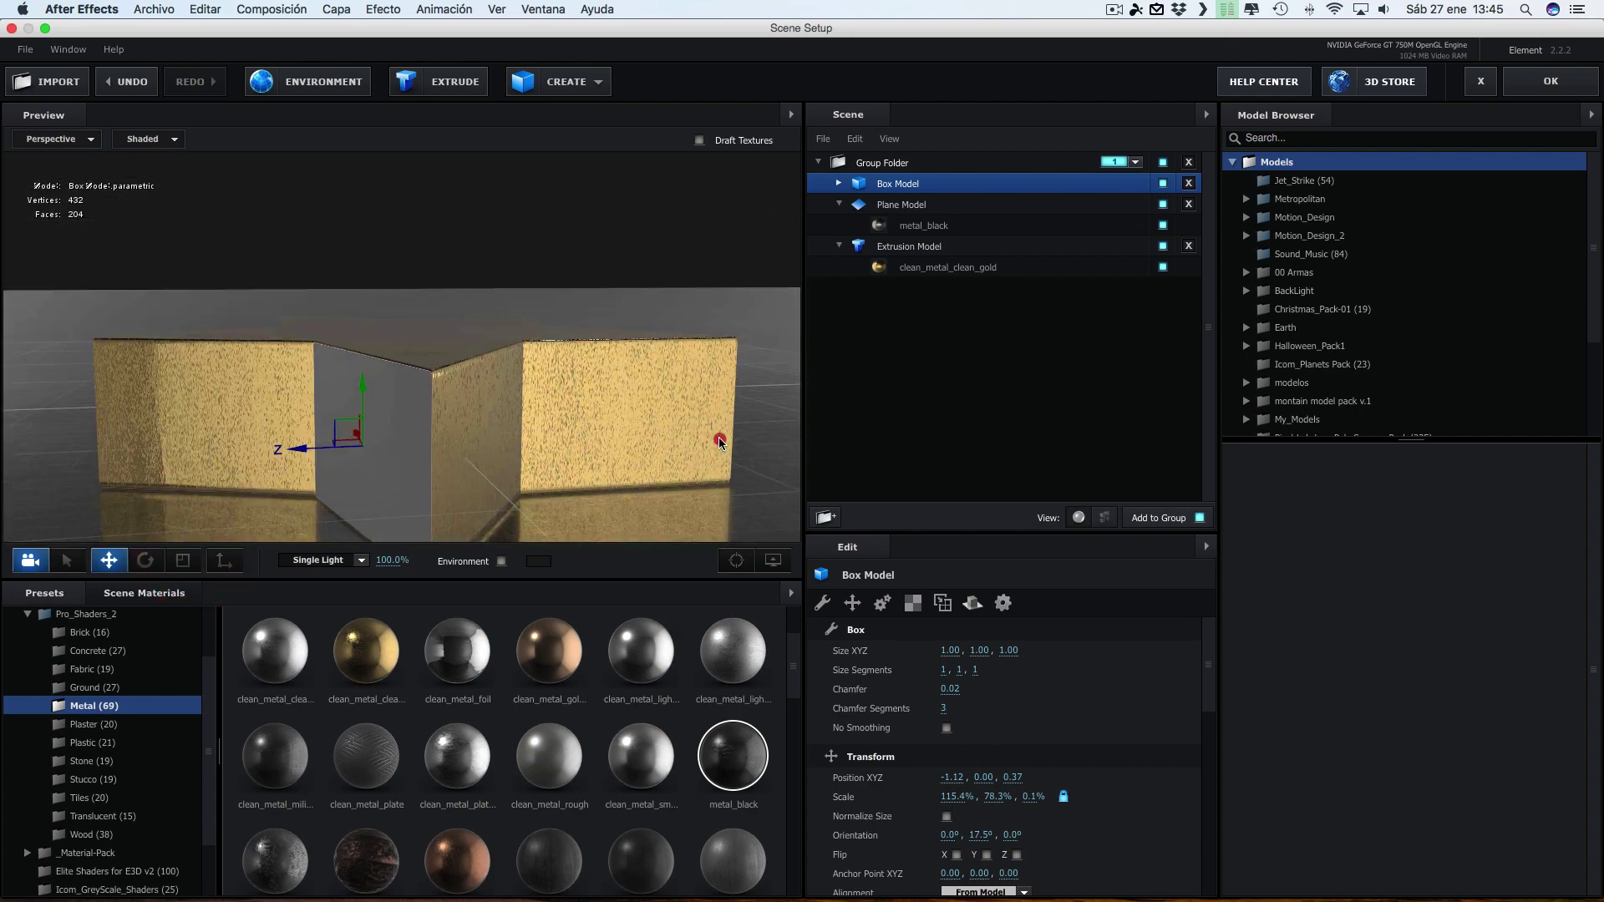
click(182, 561)
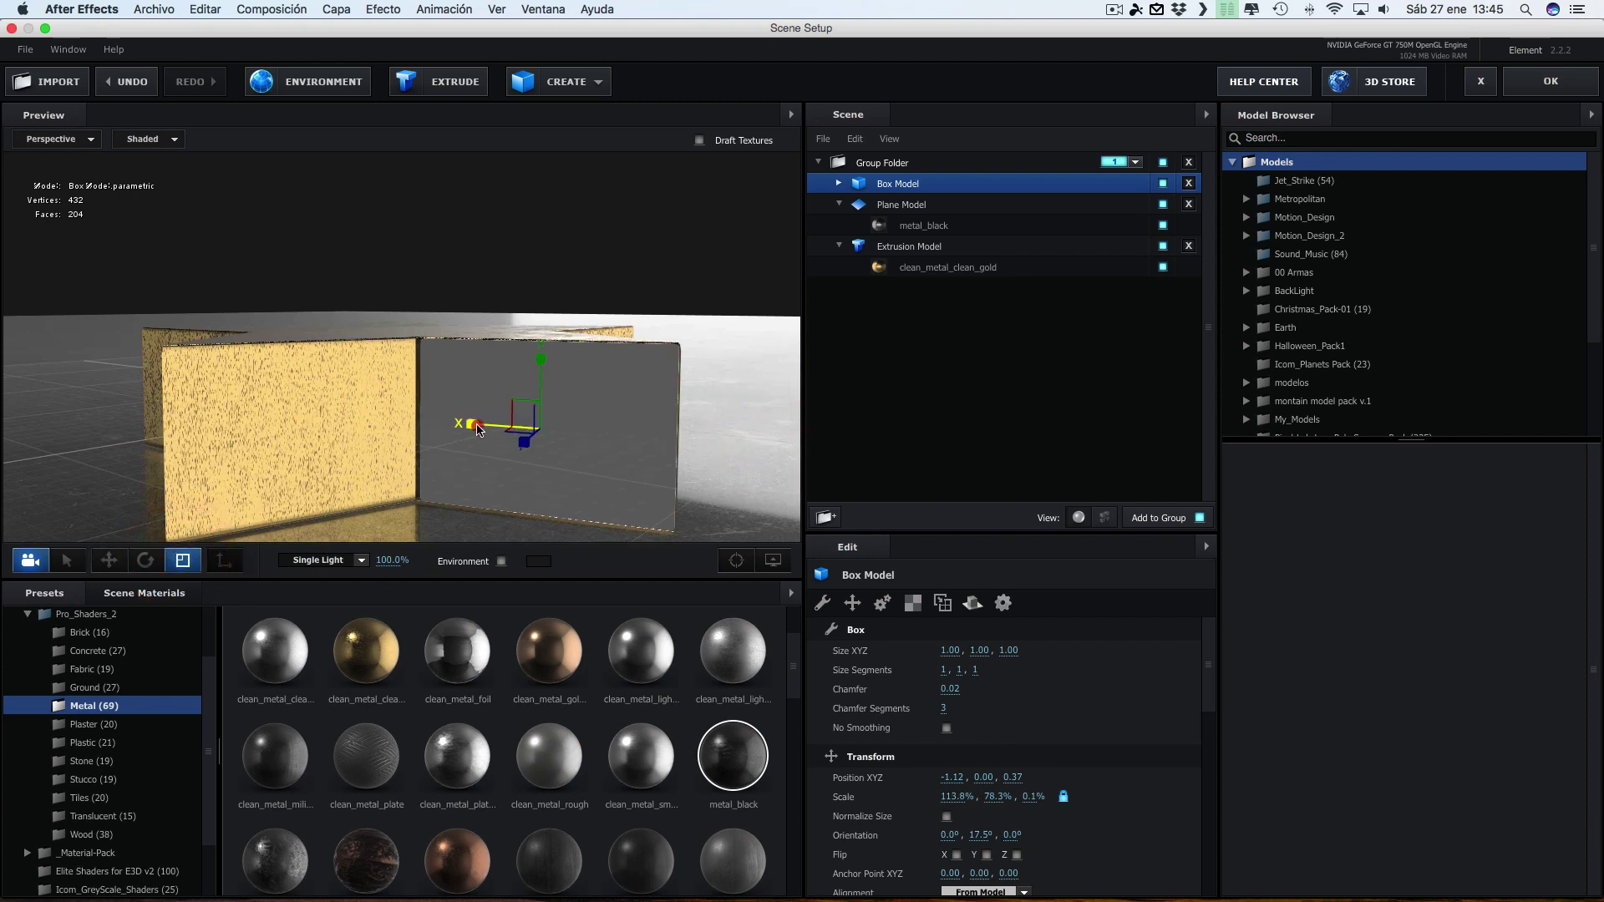
key(w)
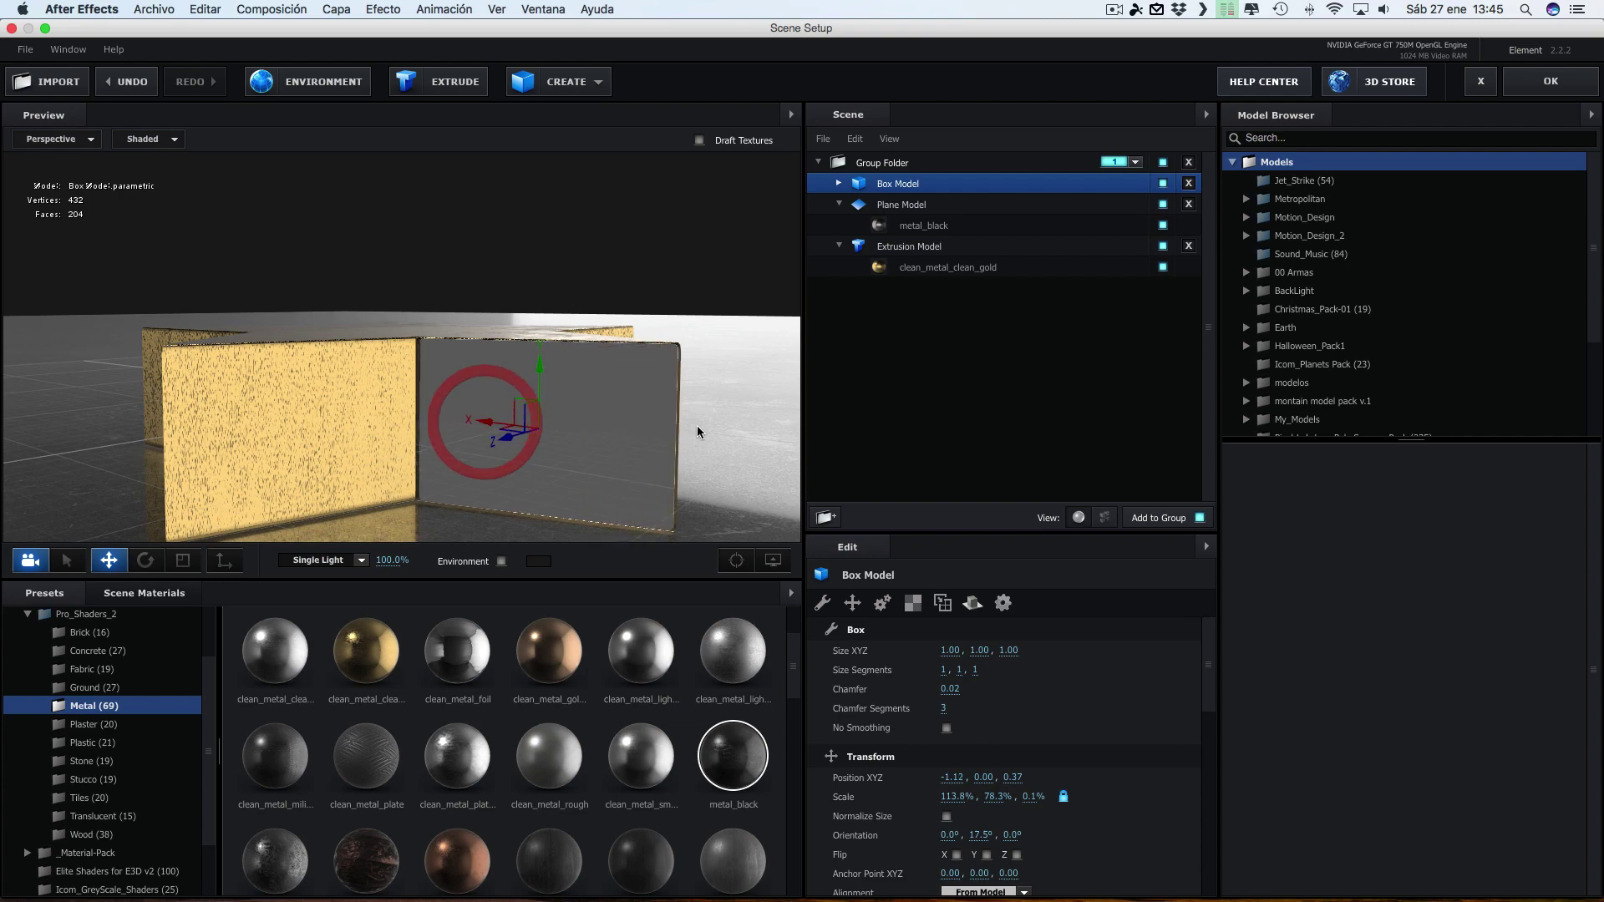
mouse_move(694, 426)
mouse_down()
mouse_move(614, 438)
mouse_move(722, 461)
mouse_move(635, 449)
mouse_move(669, 456)
mouse_up()
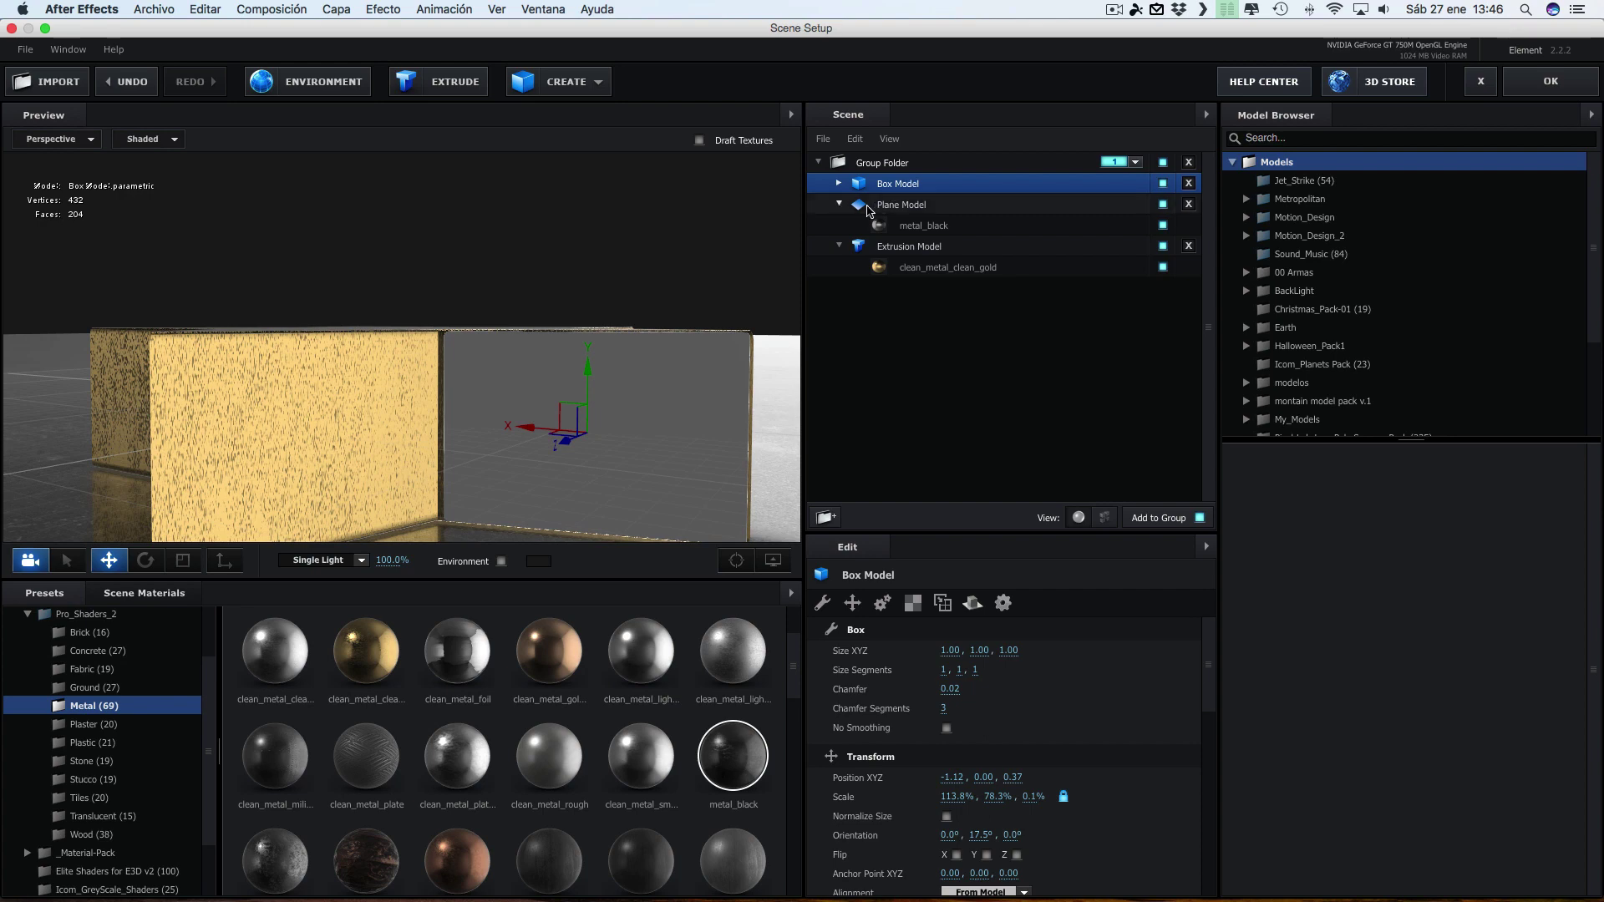
Duplicate the box panel and swing the copy around to another side of the star
key(super+d)
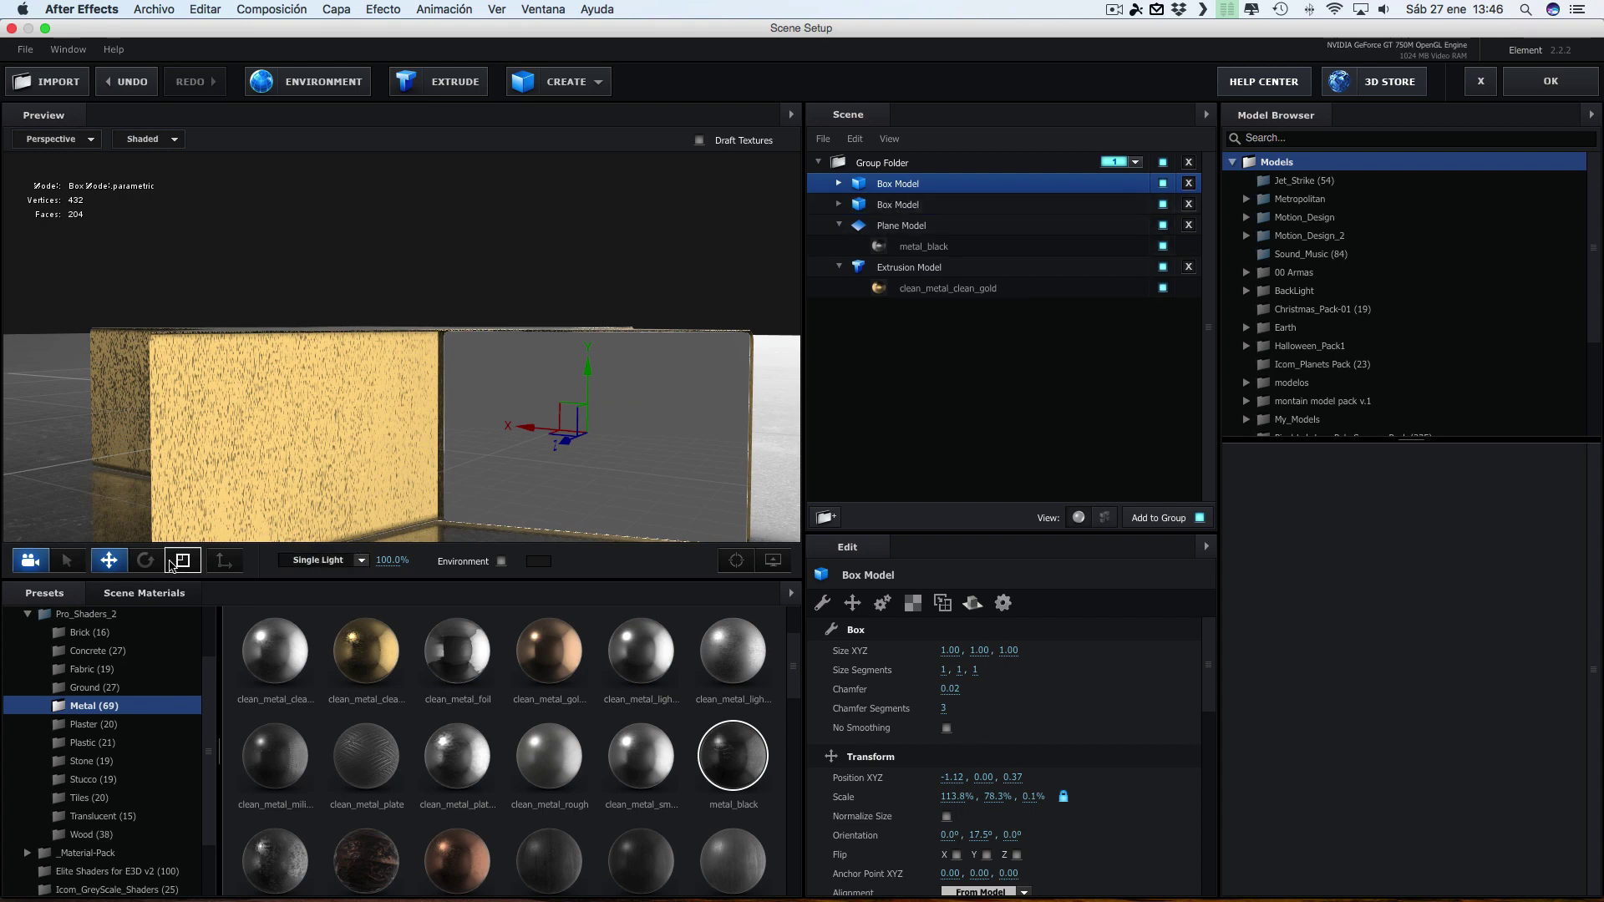
click(114, 562)
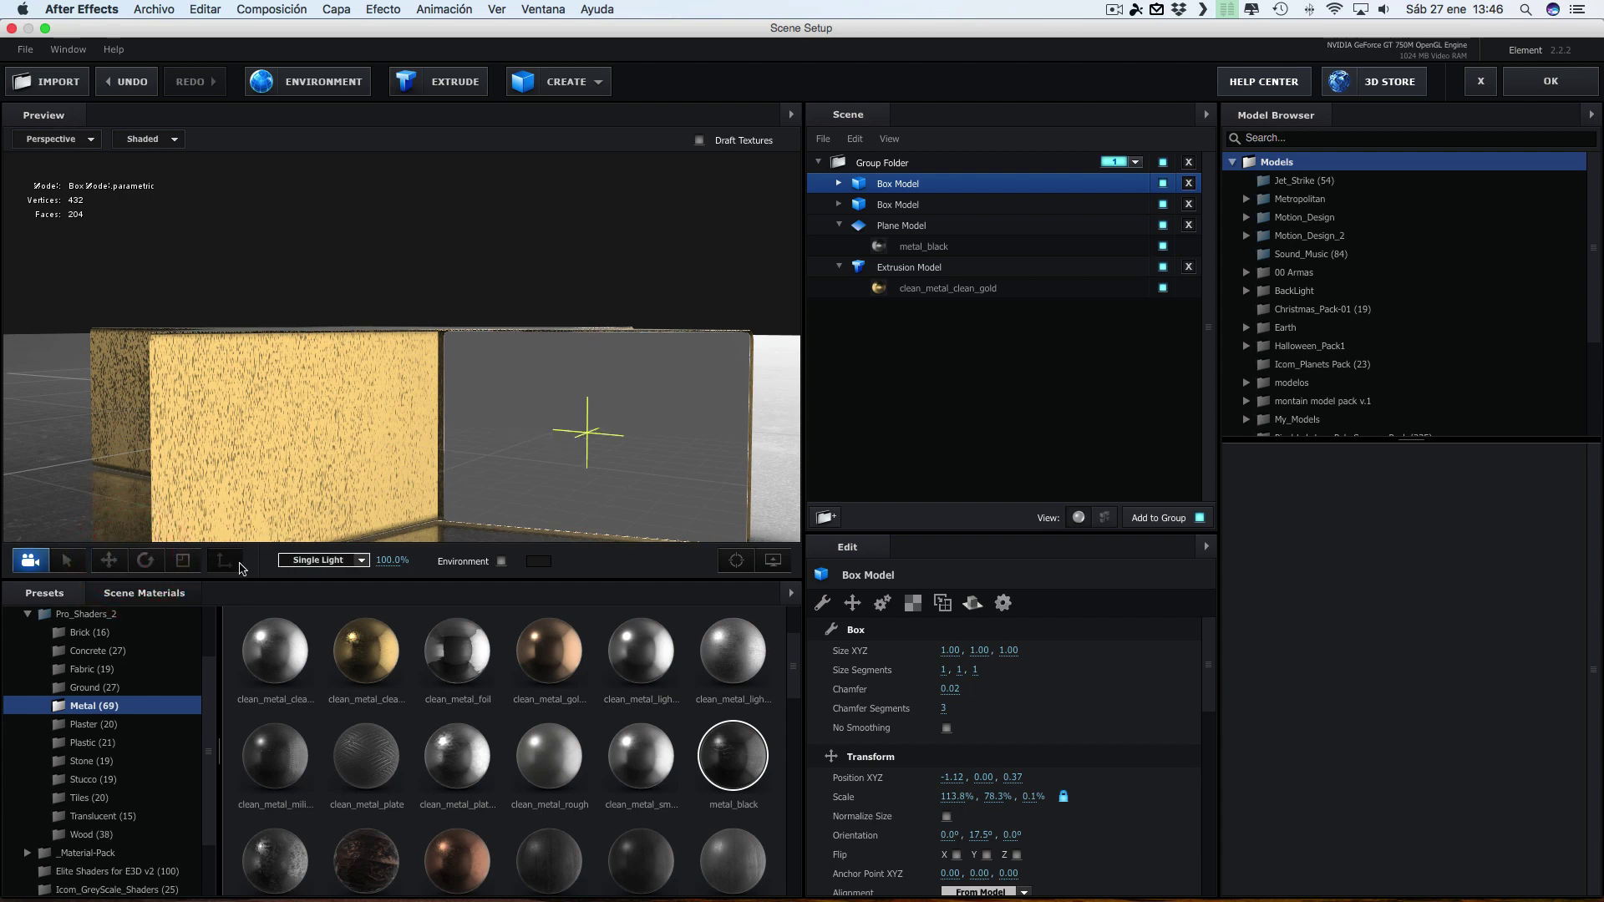
click(108, 561)
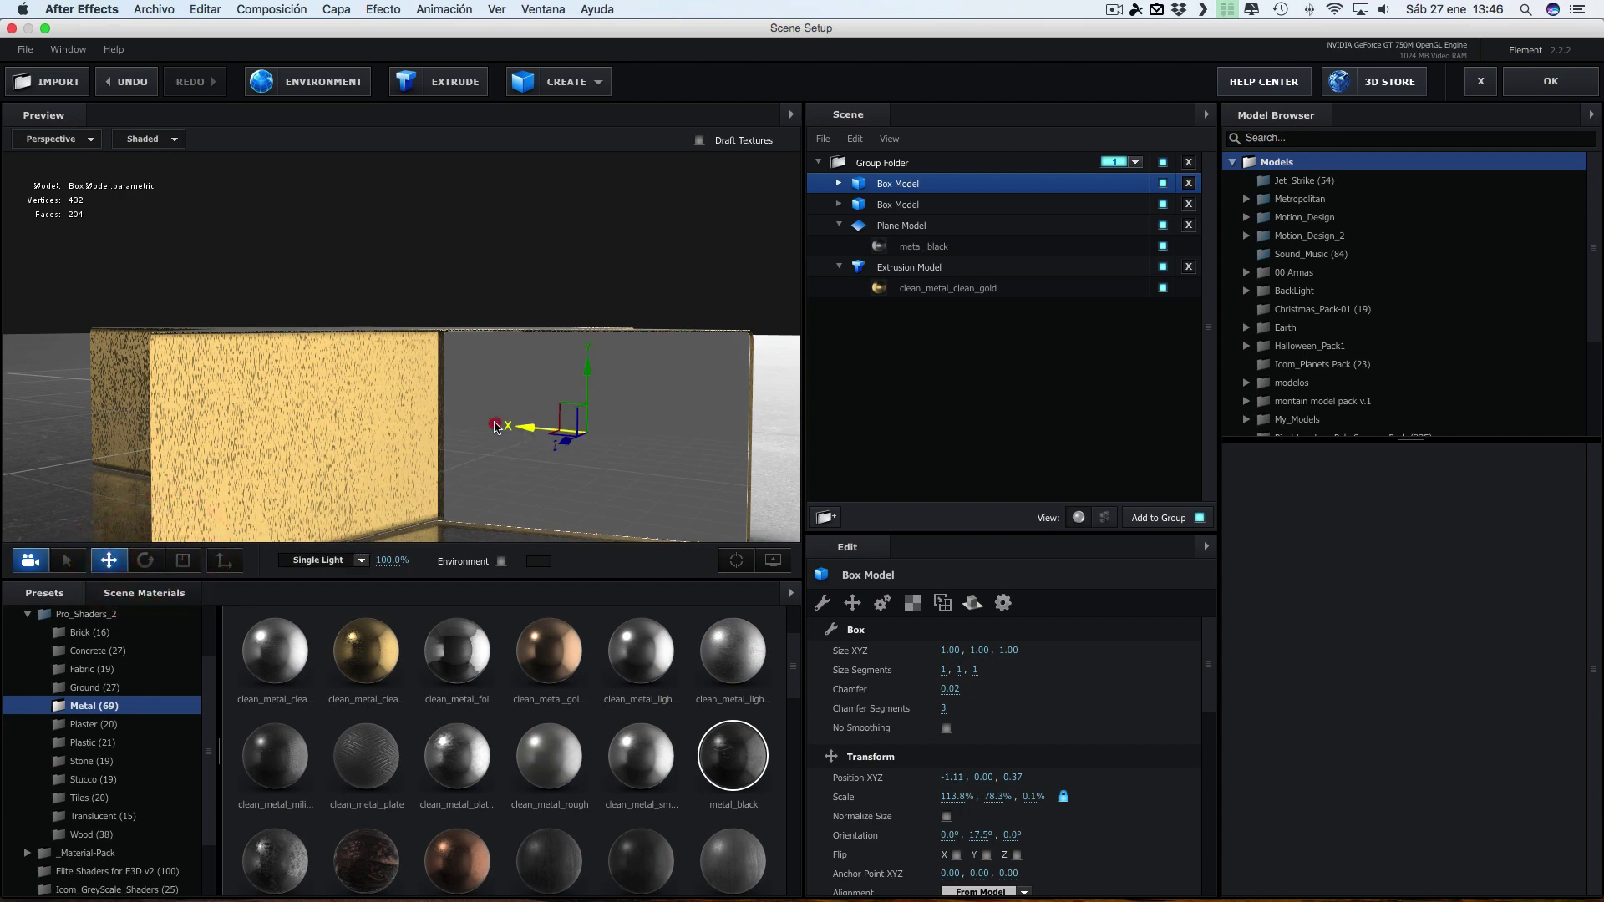
drag(495, 427, 343, 405)
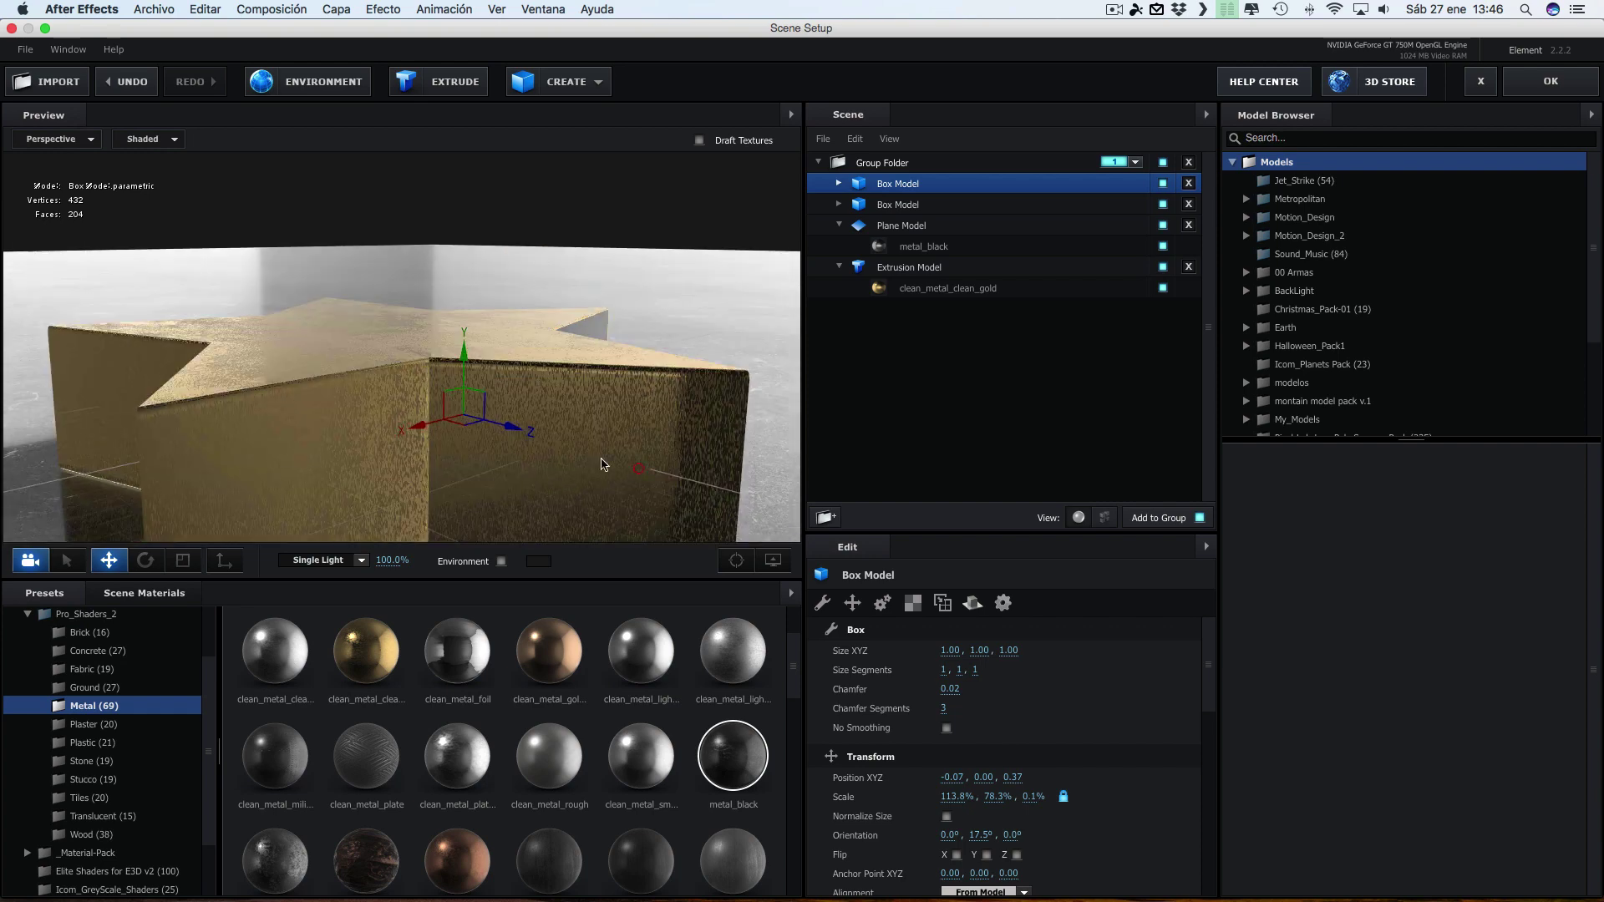
mouse_move(513, 428)
mouse_down()
mouse_move(687, 512)
mouse_move(721, 469)
mouse_up()
click(146, 561)
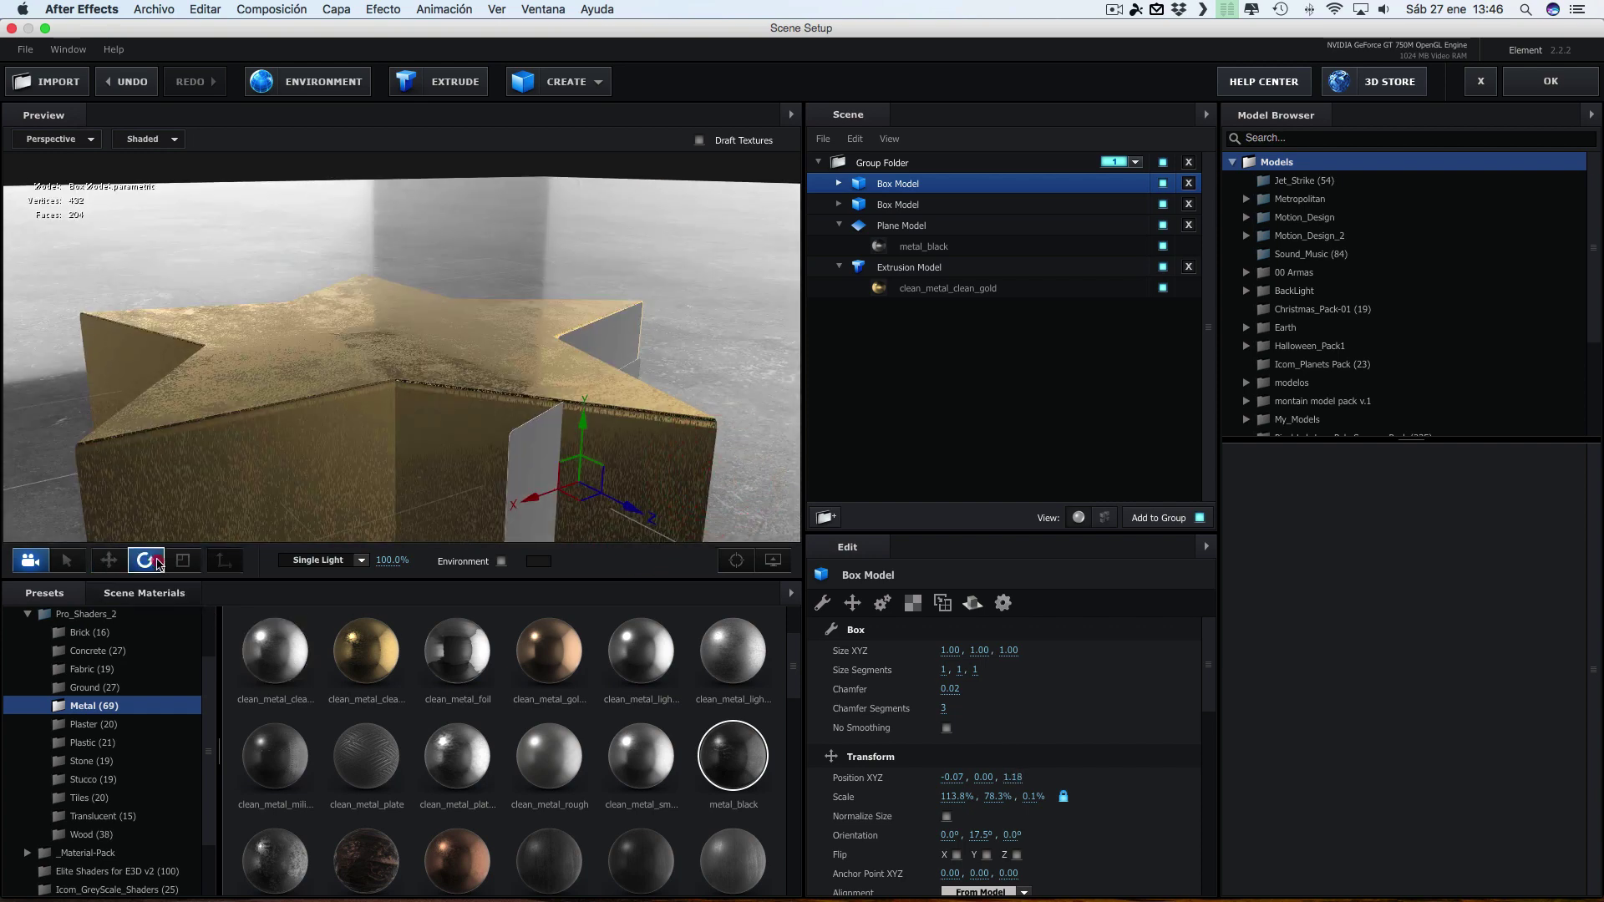
drag(549, 516, 412, 515)
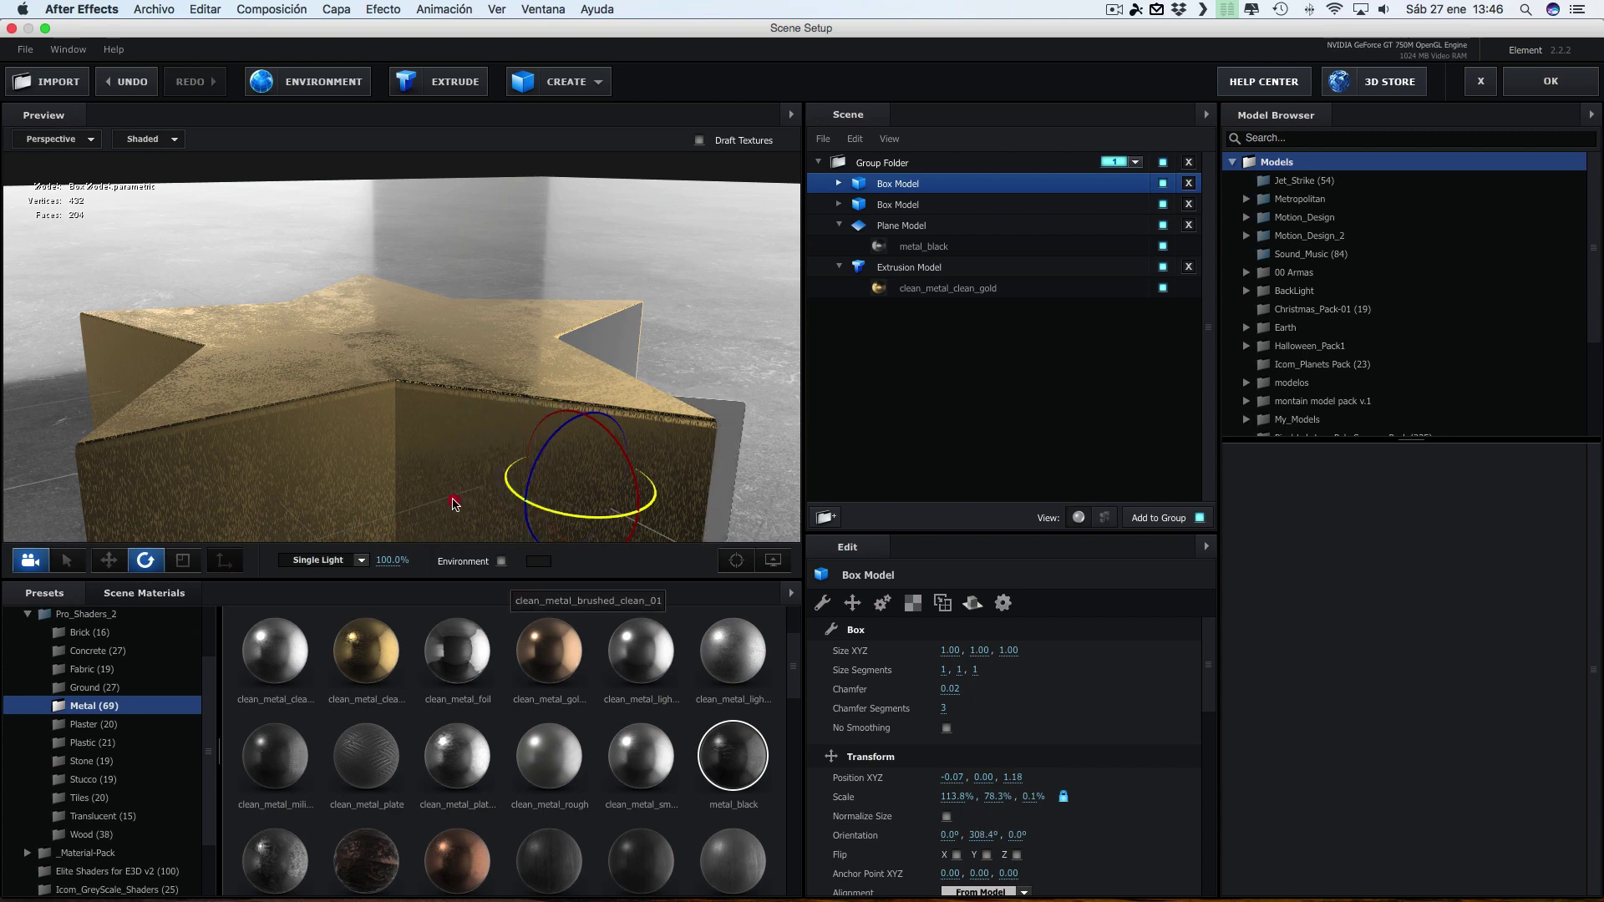
click(108, 560)
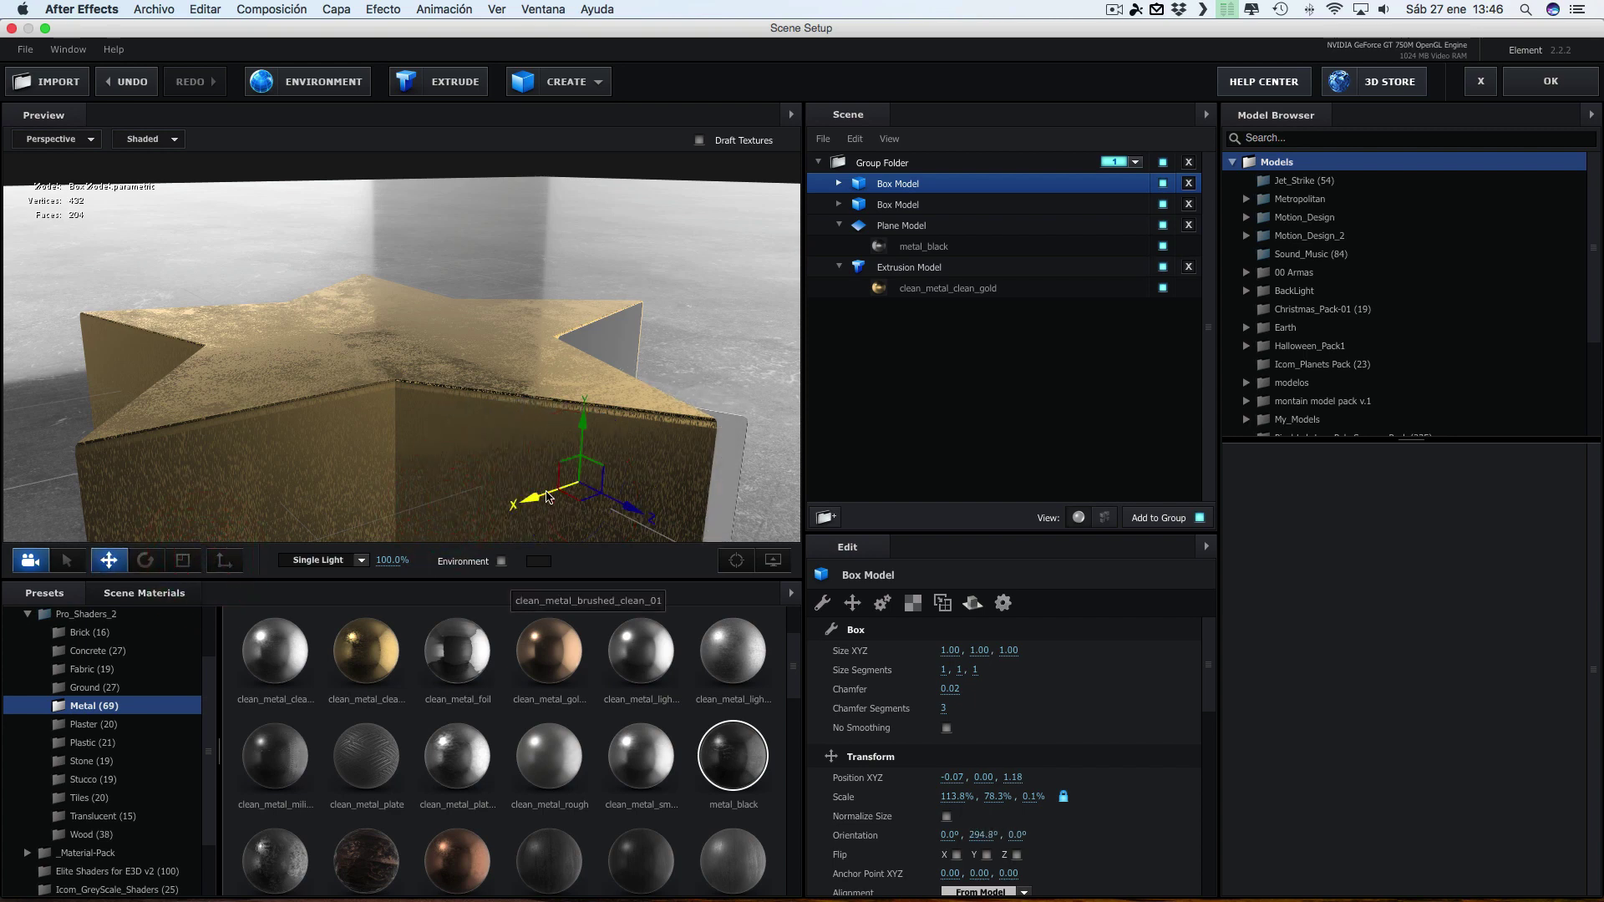
drag(545, 499, 499, 509)
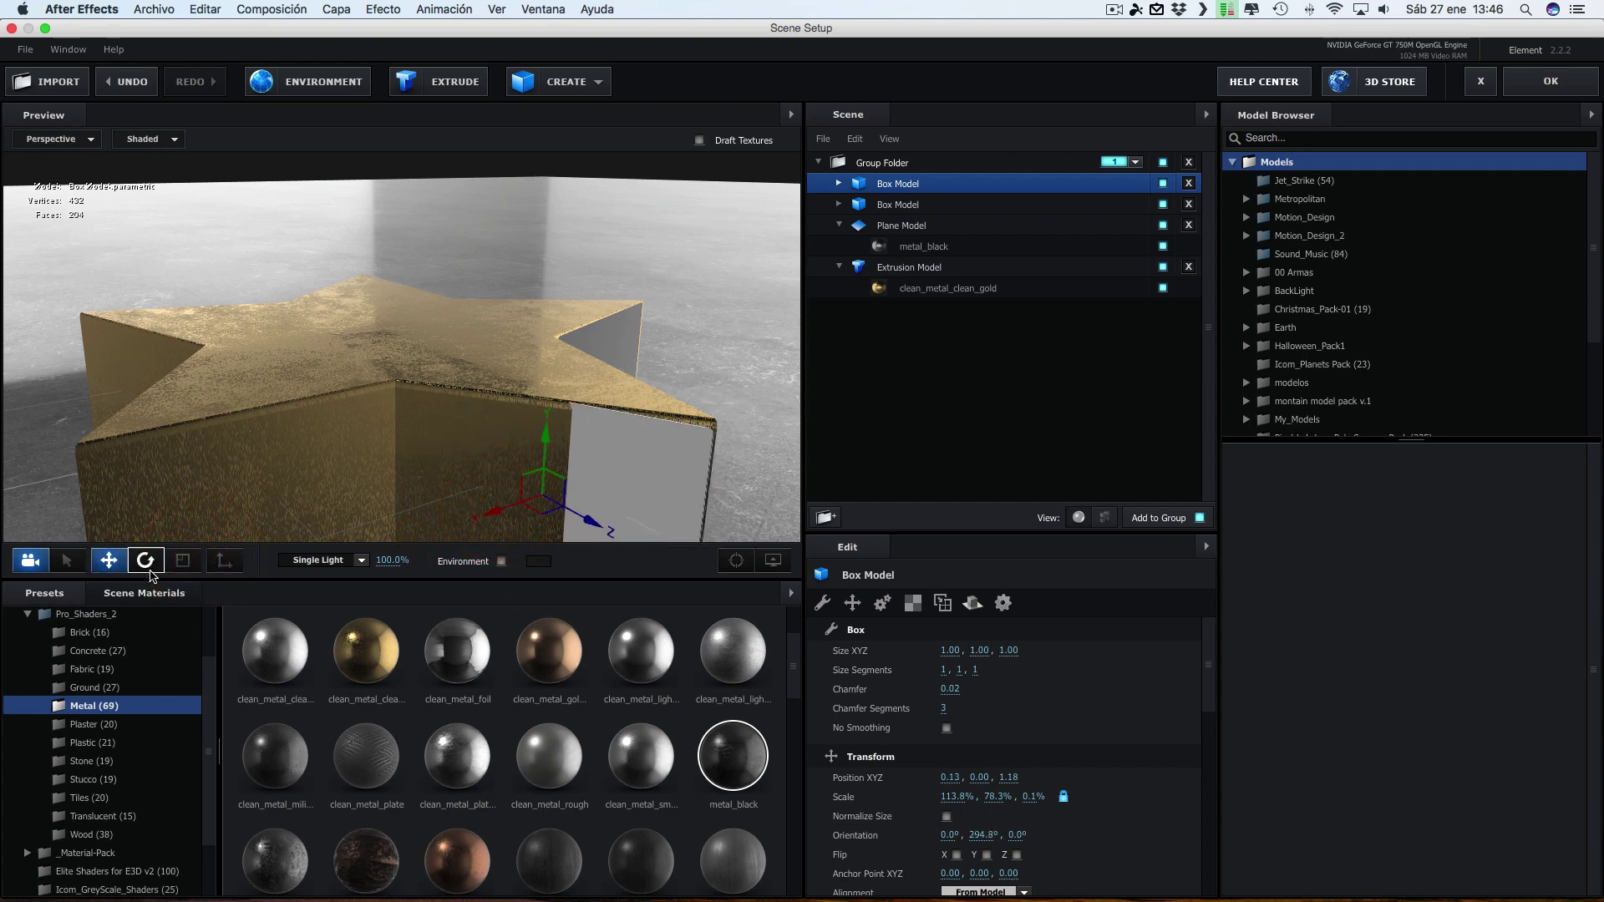
Rotate the copied panel to 305.4° on Y to align with the star face
click(145, 561)
drag(500, 524, 520, 527)
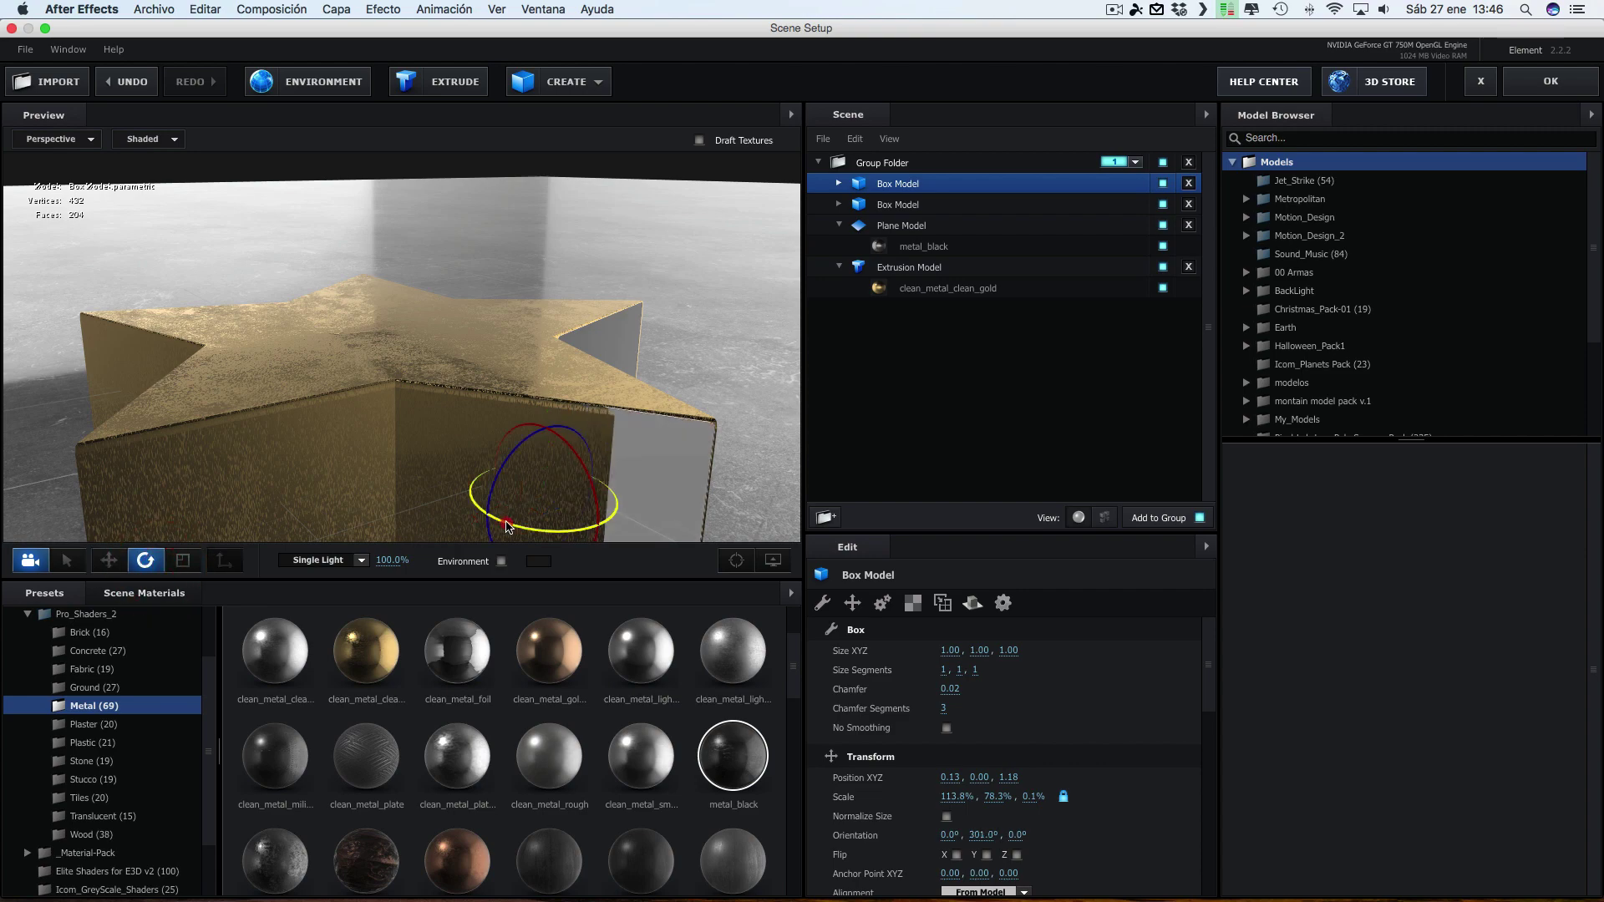
click(109, 561)
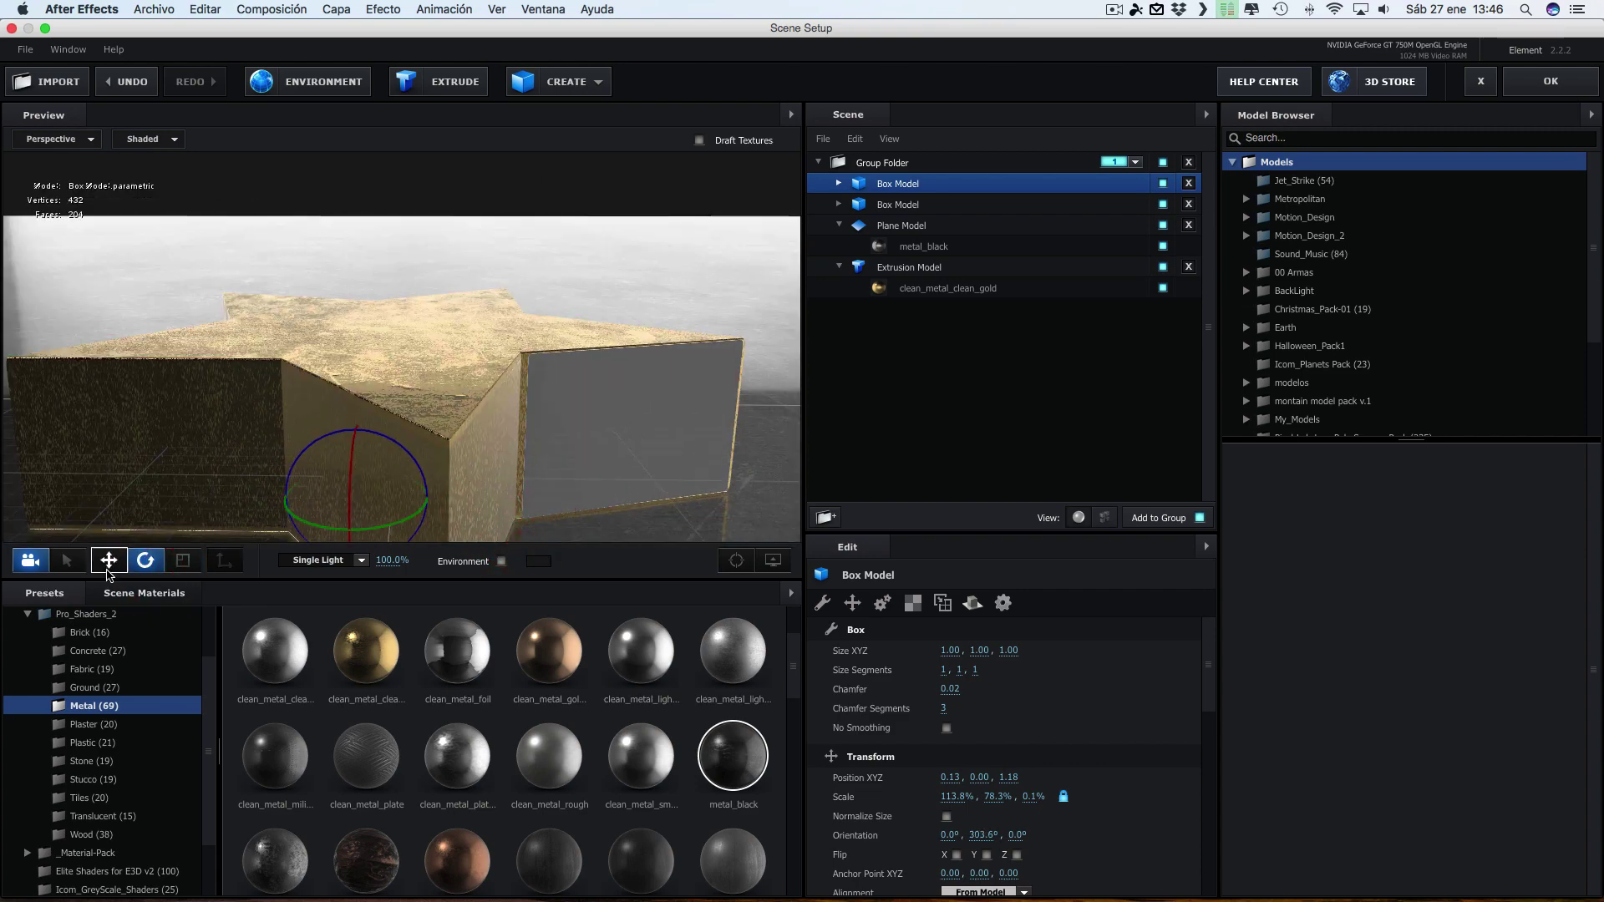
drag(300, 499, 289, 499)
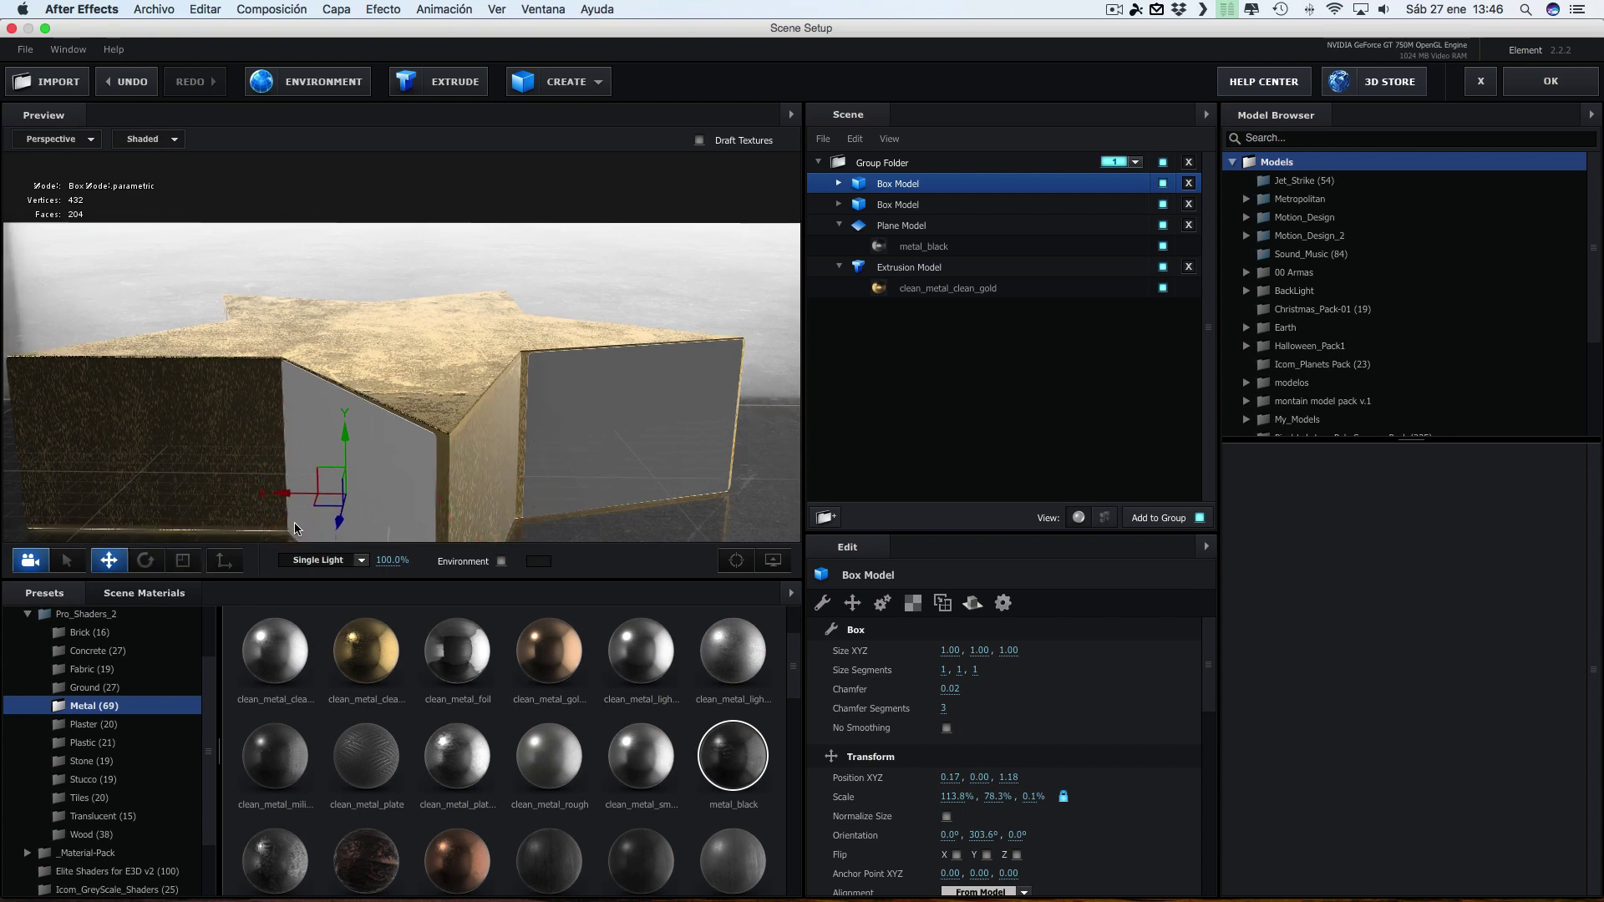
click(146, 560)
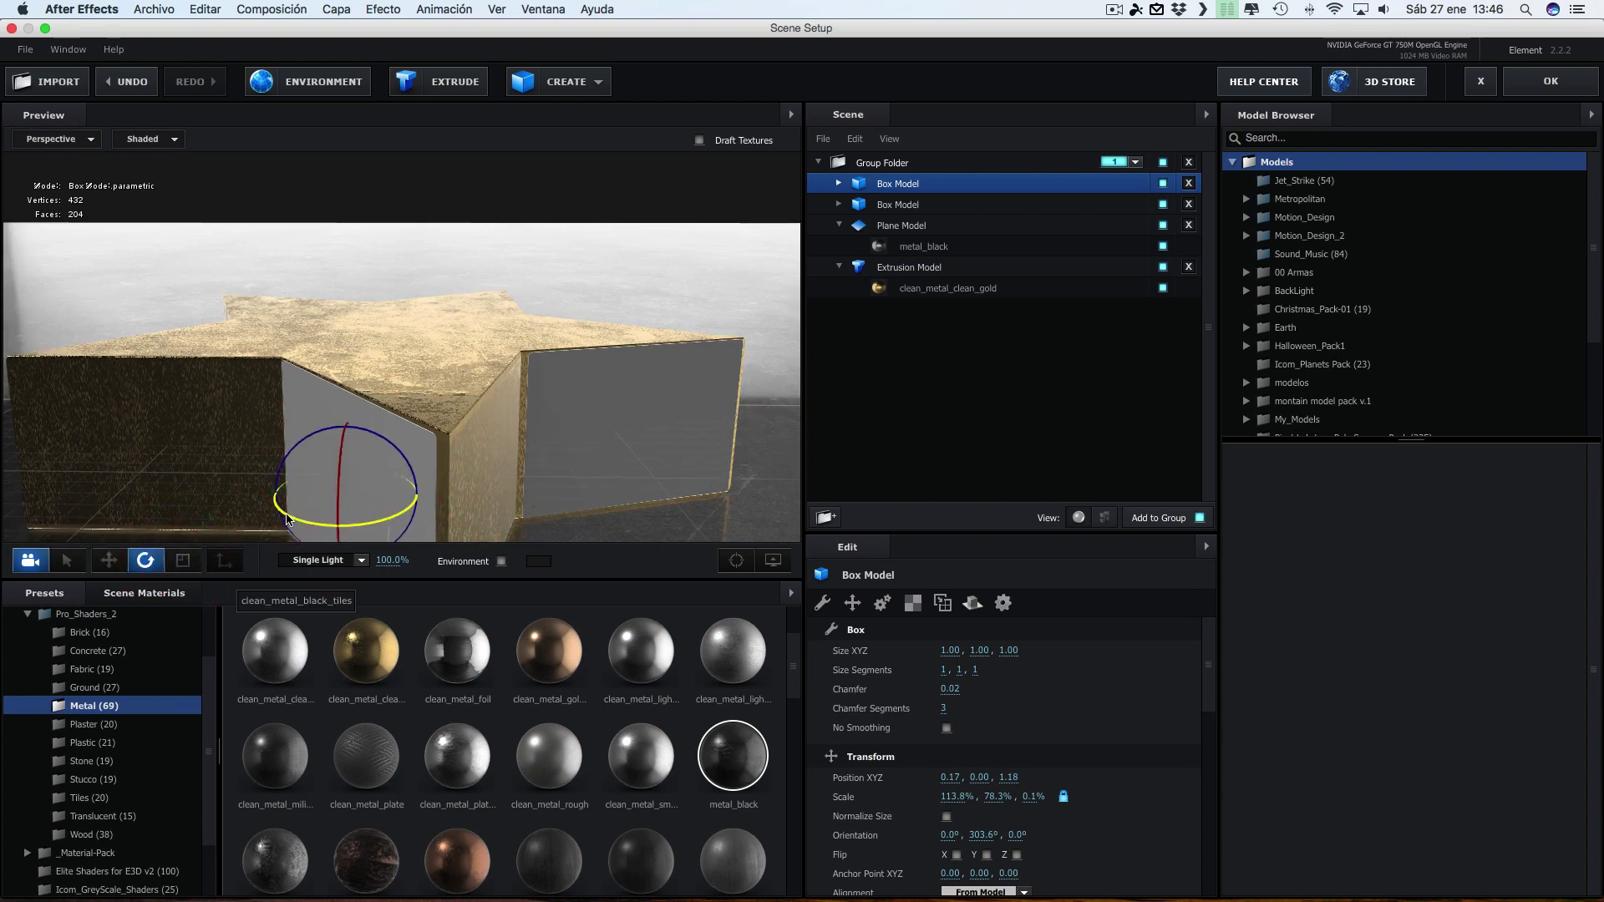
drag(287, 519, 529, 506)
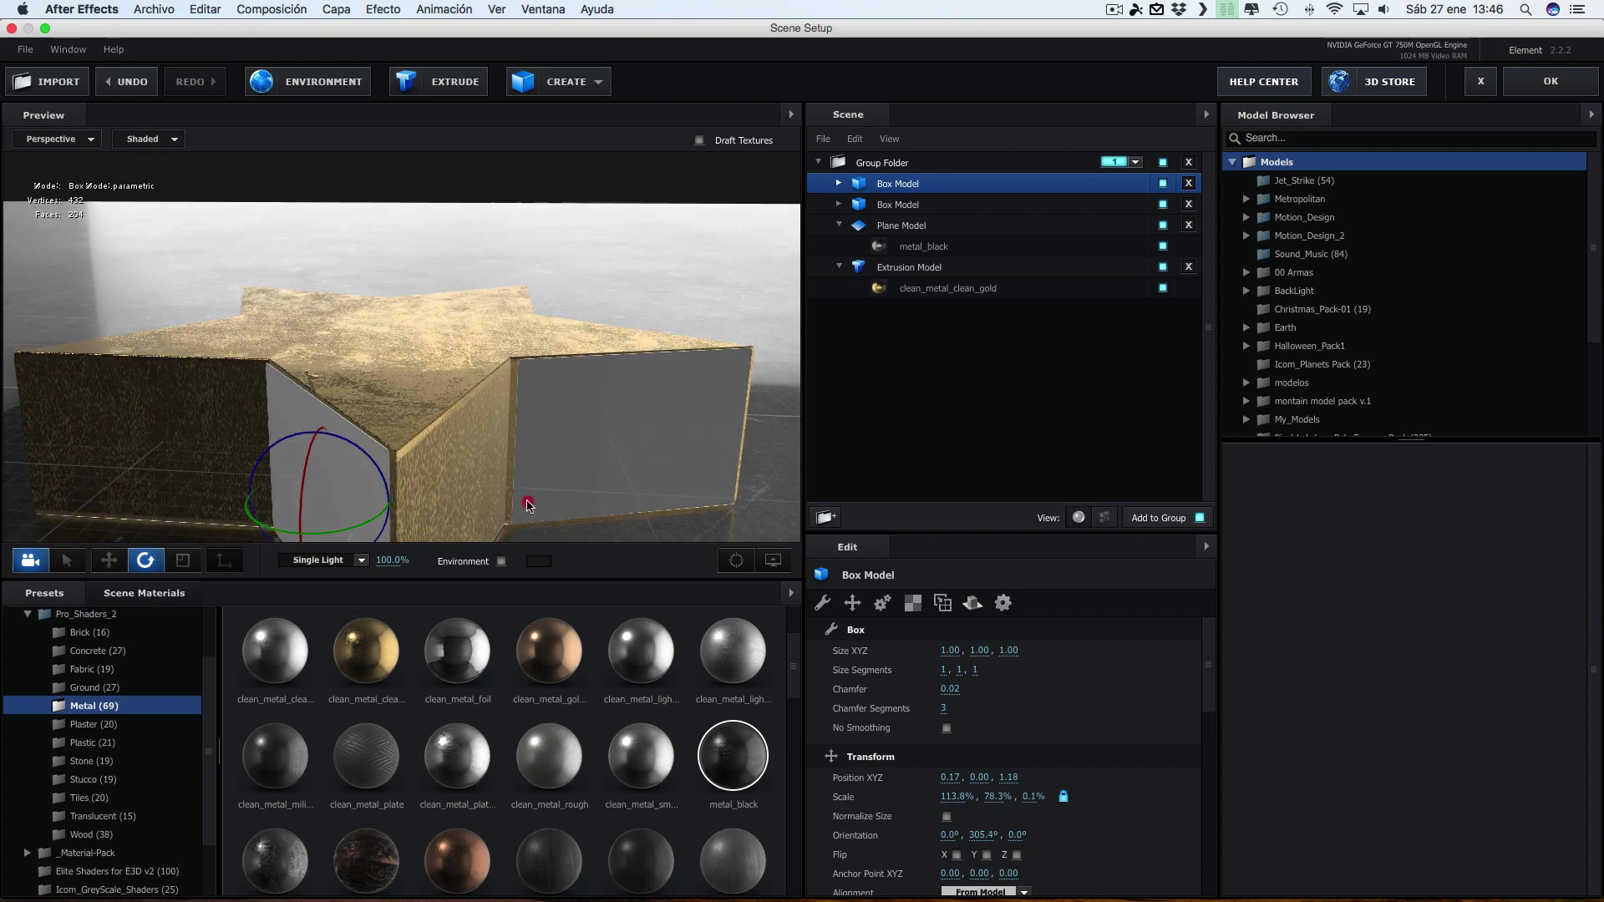
click(116, 560)
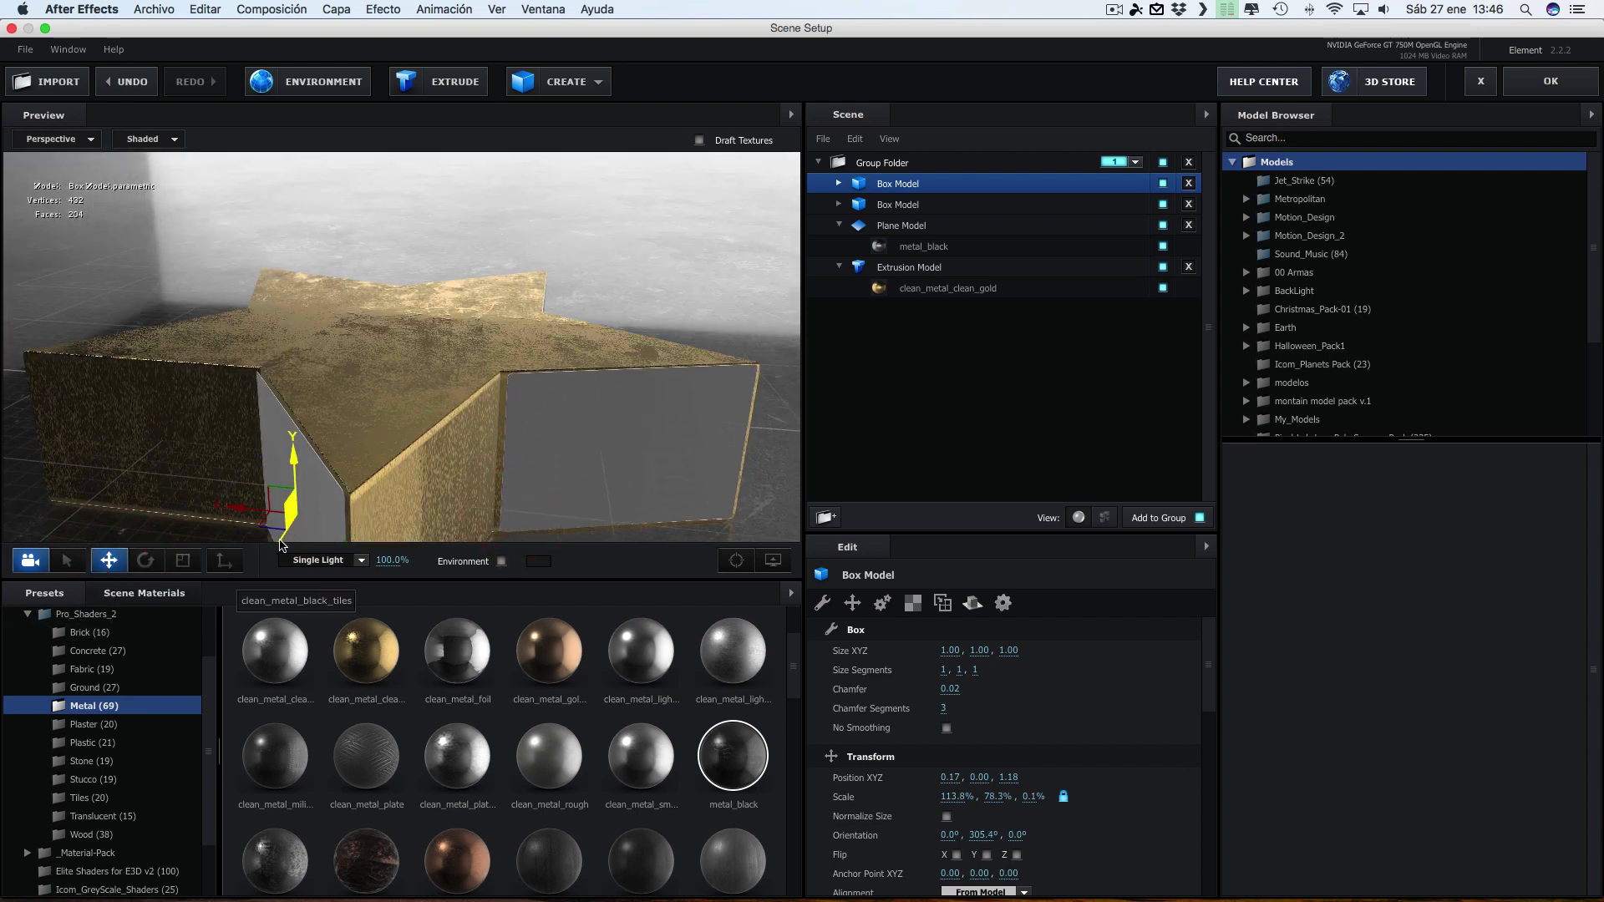
Move the copied panel to 0.16, 0.00, 1.19, flush against the star
drag(282, 543, 282, 540)
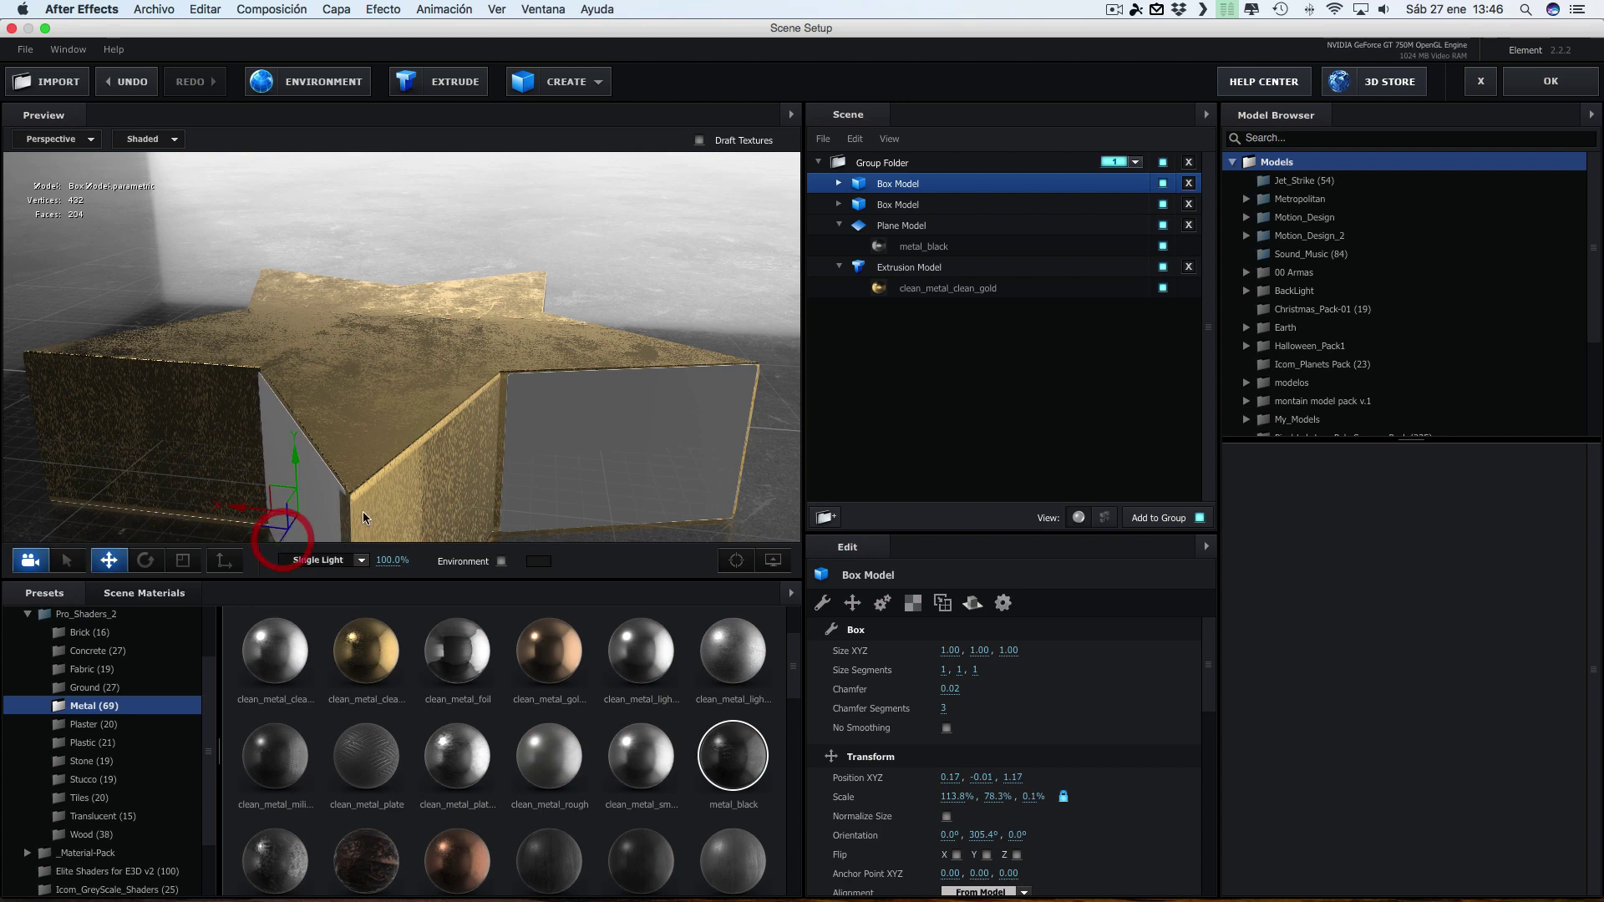
drag(519, 459, 543, 441)
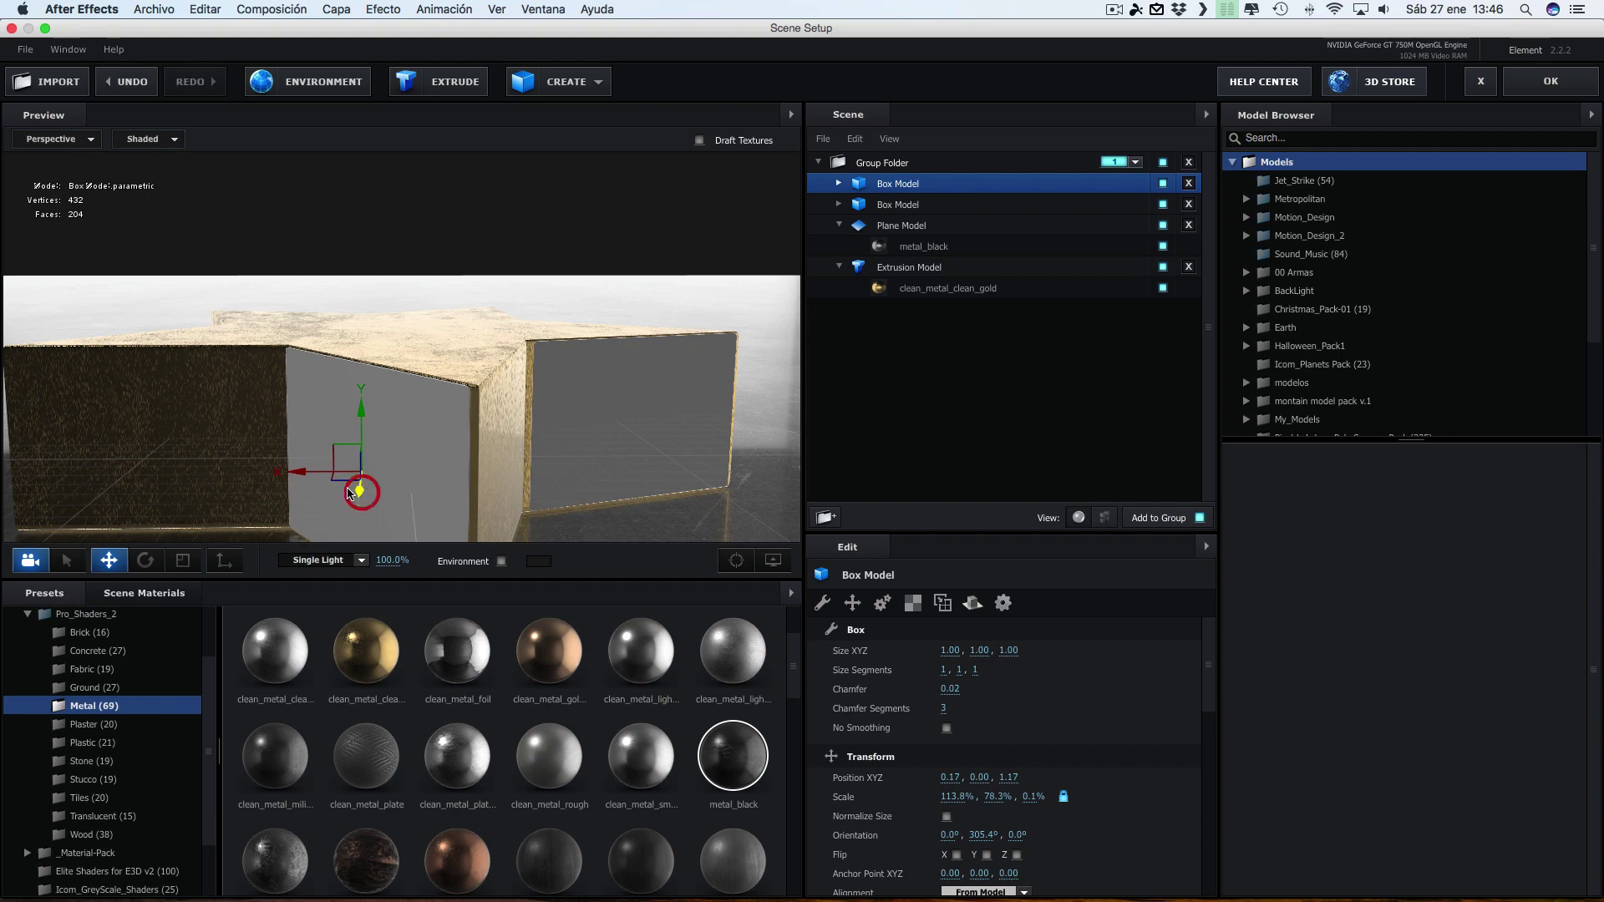
mouse_move(300, 473)
mouse_down()
mouse_move(360, 503)
mouse_move(625, 465)
mouse_move(630, 488)
mouse_move(644, 430)
mouse_up()
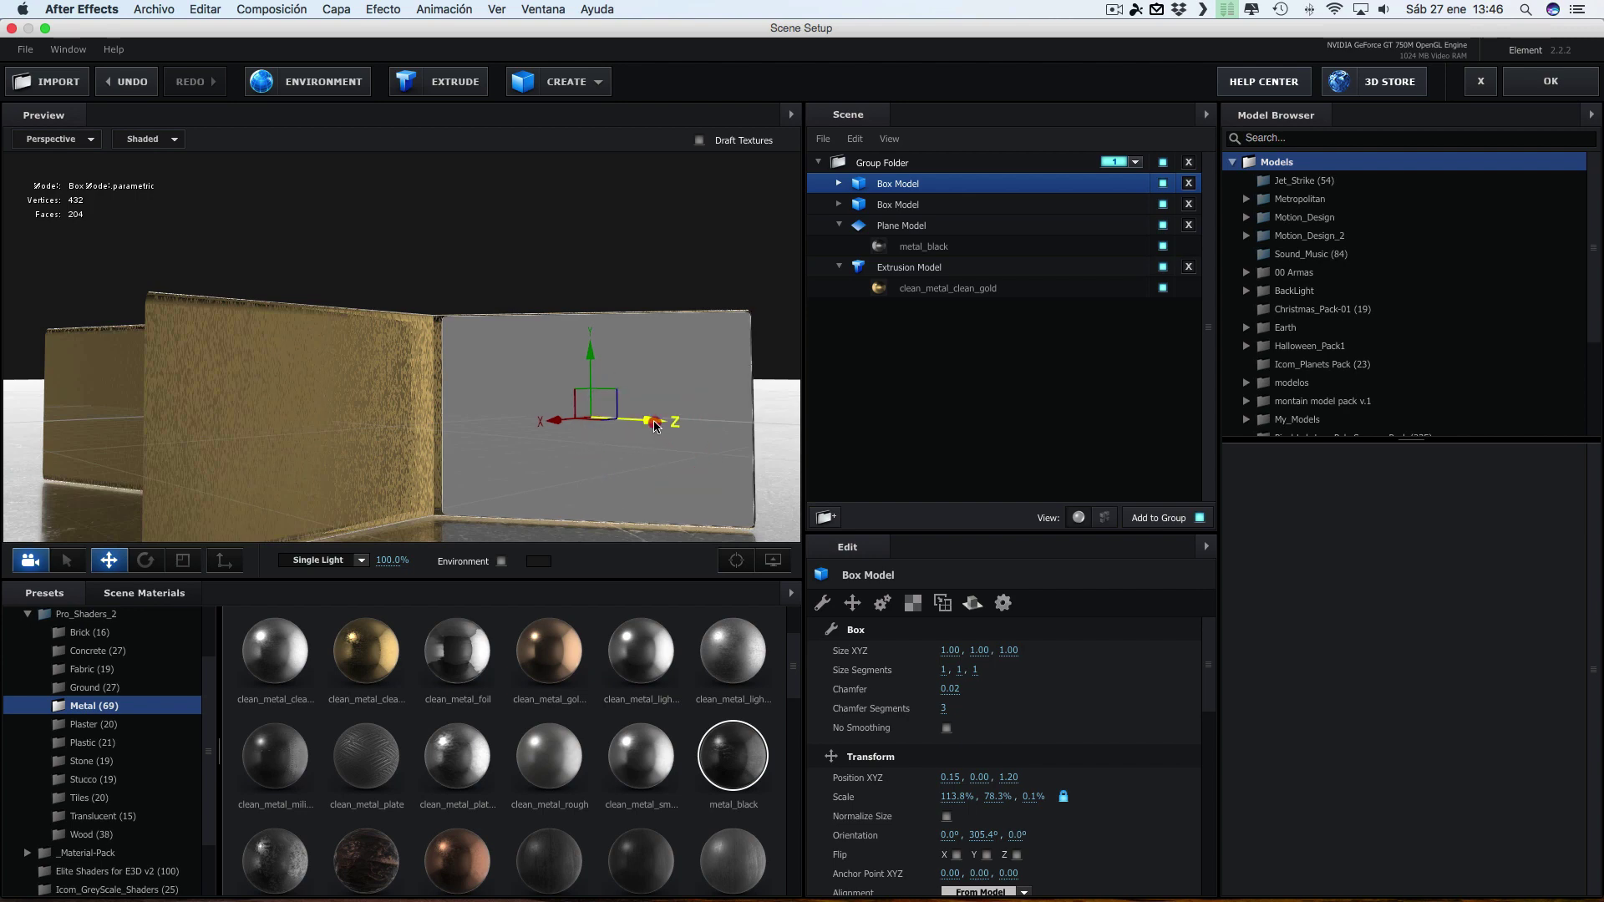
drag(655, 427, 657, 427)
mouse_move(659, 423)
mouse_down()
mouse_move(705, 431)
mouse_move(635, 547)
mouse_move(708, 430)
mouse_move(335, 462)
mouse_move(674, 483)
mouse_move(661, 428)
mouse_up()
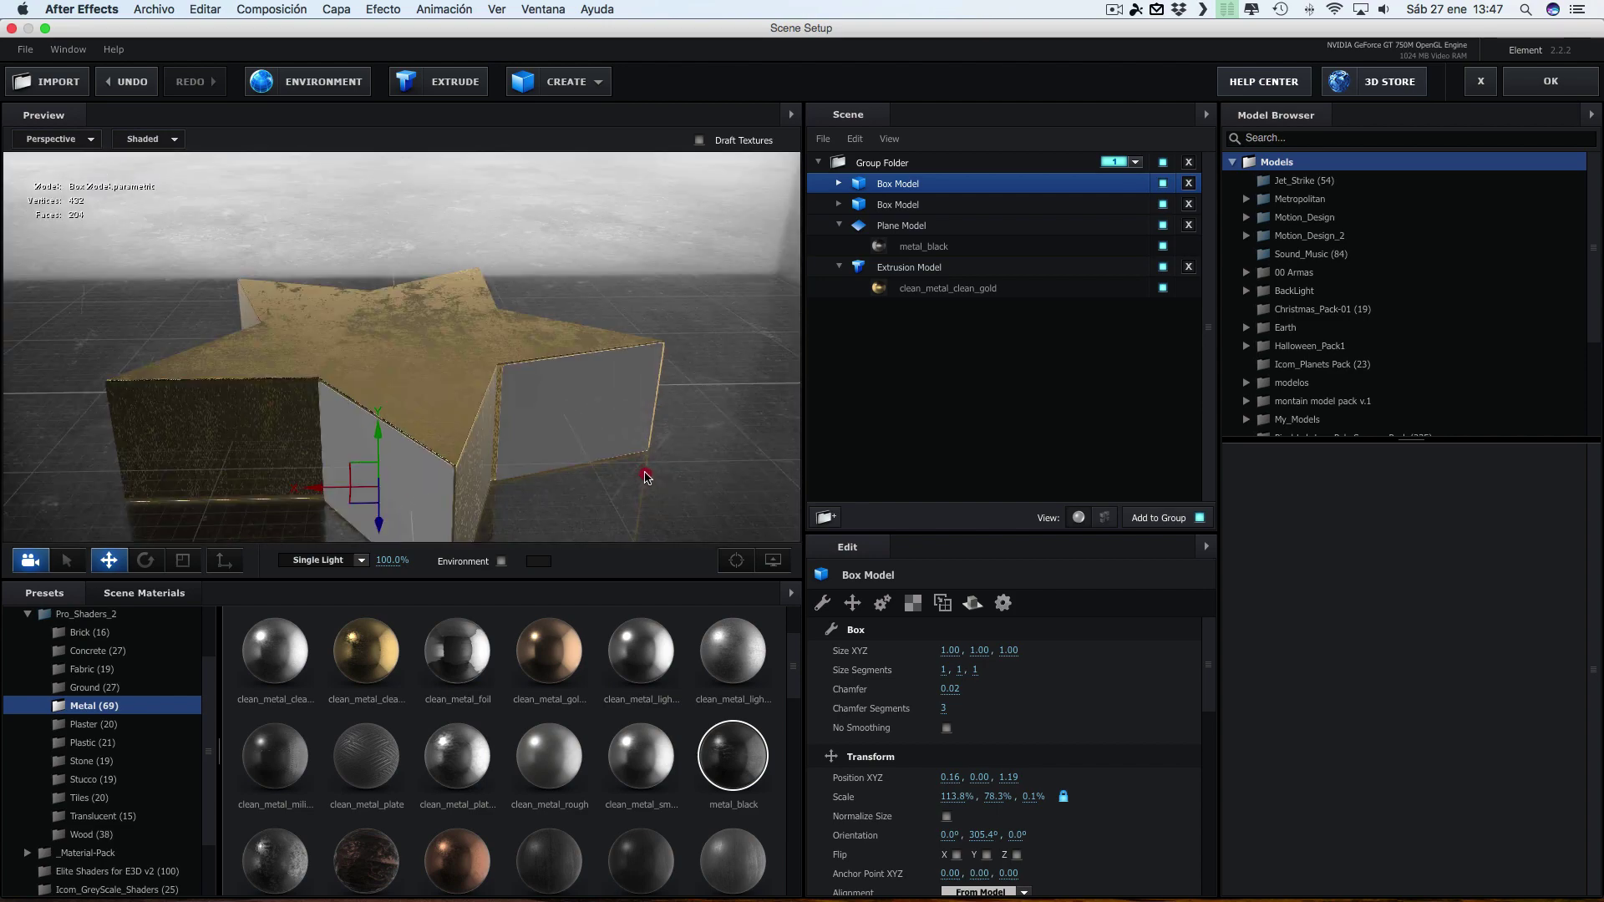
drag(661, 428, 309, 458)
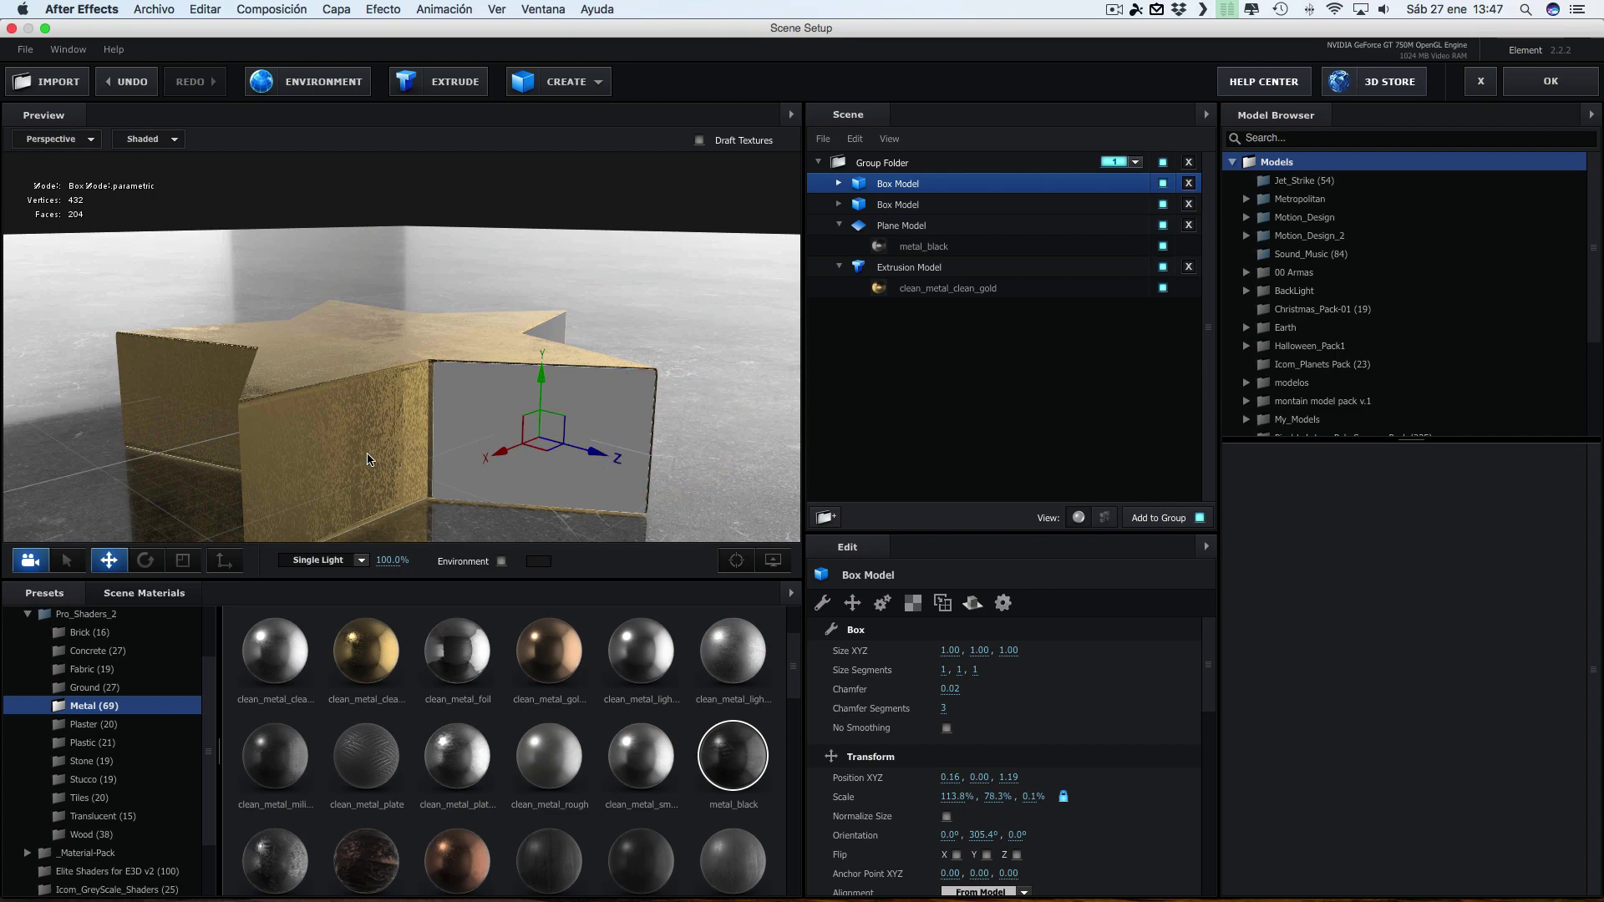
mouse_move(700, 401)
mouse_down()
mouse_move(504, 419)
mouse_move(749, 430)
mouse_up()
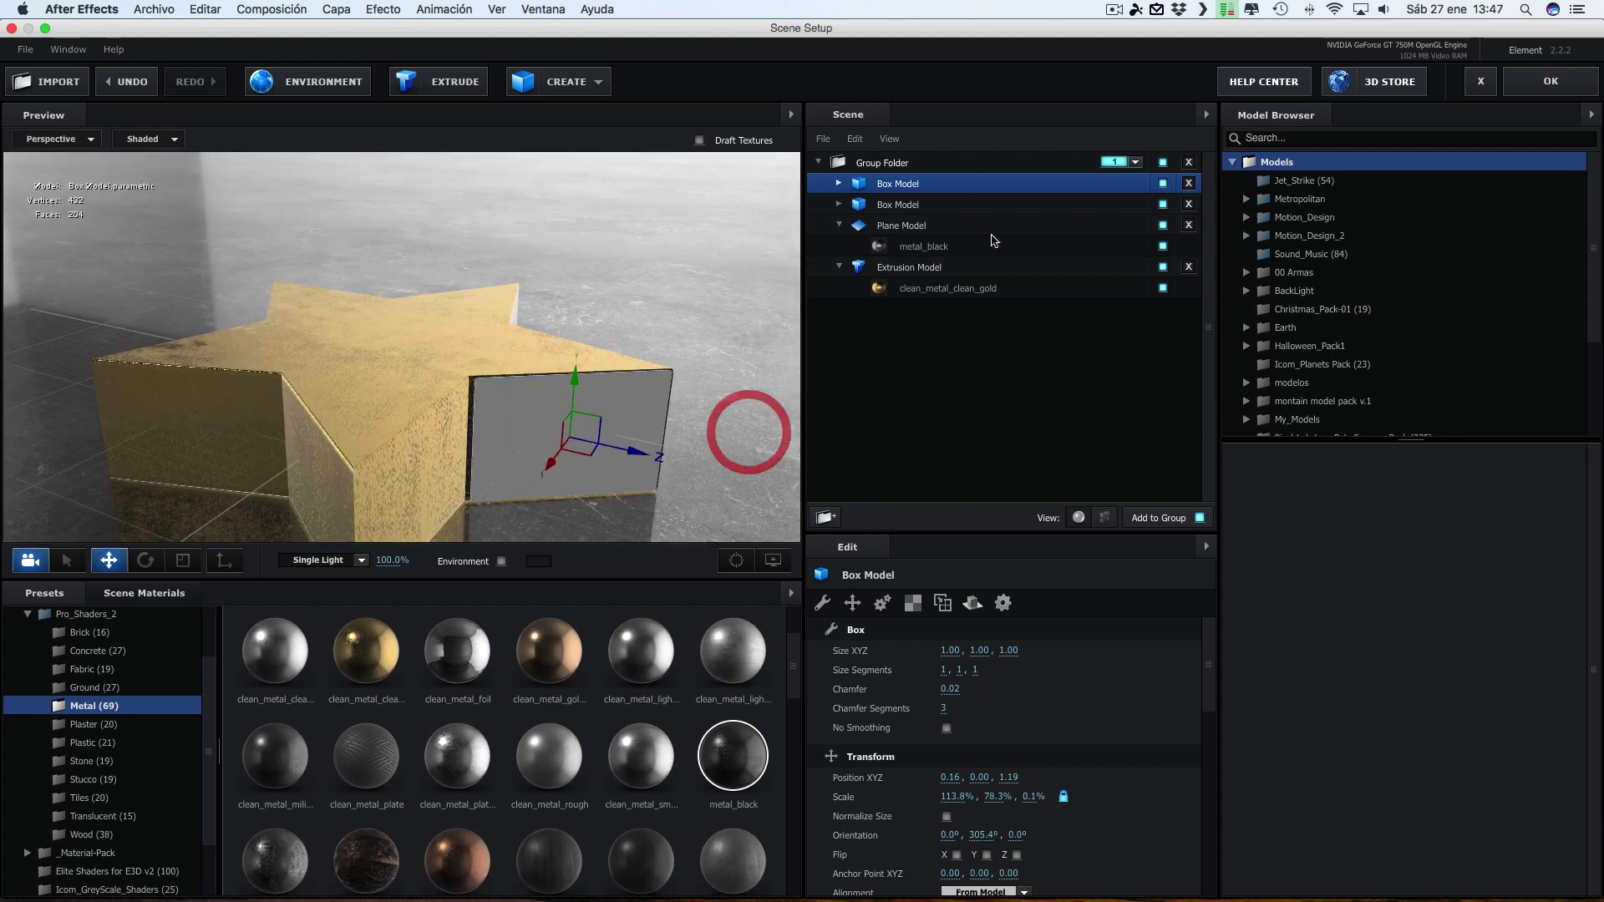
click(1114, 10)
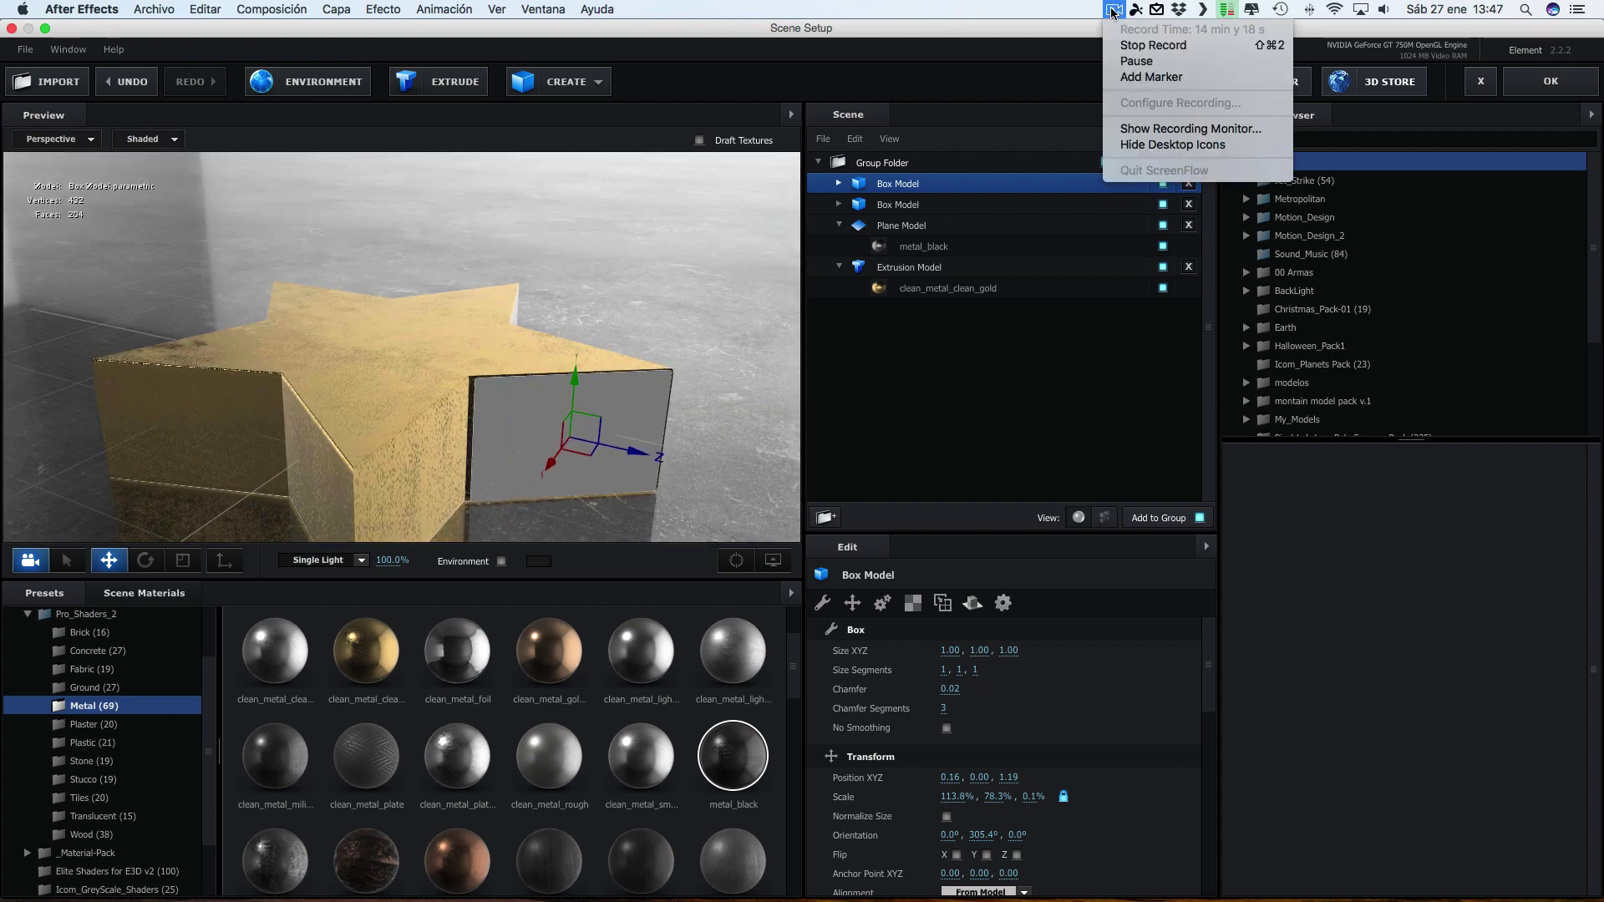
Step through the ten box panels in the Scene list to check their placement around the star
click(1128, 60)
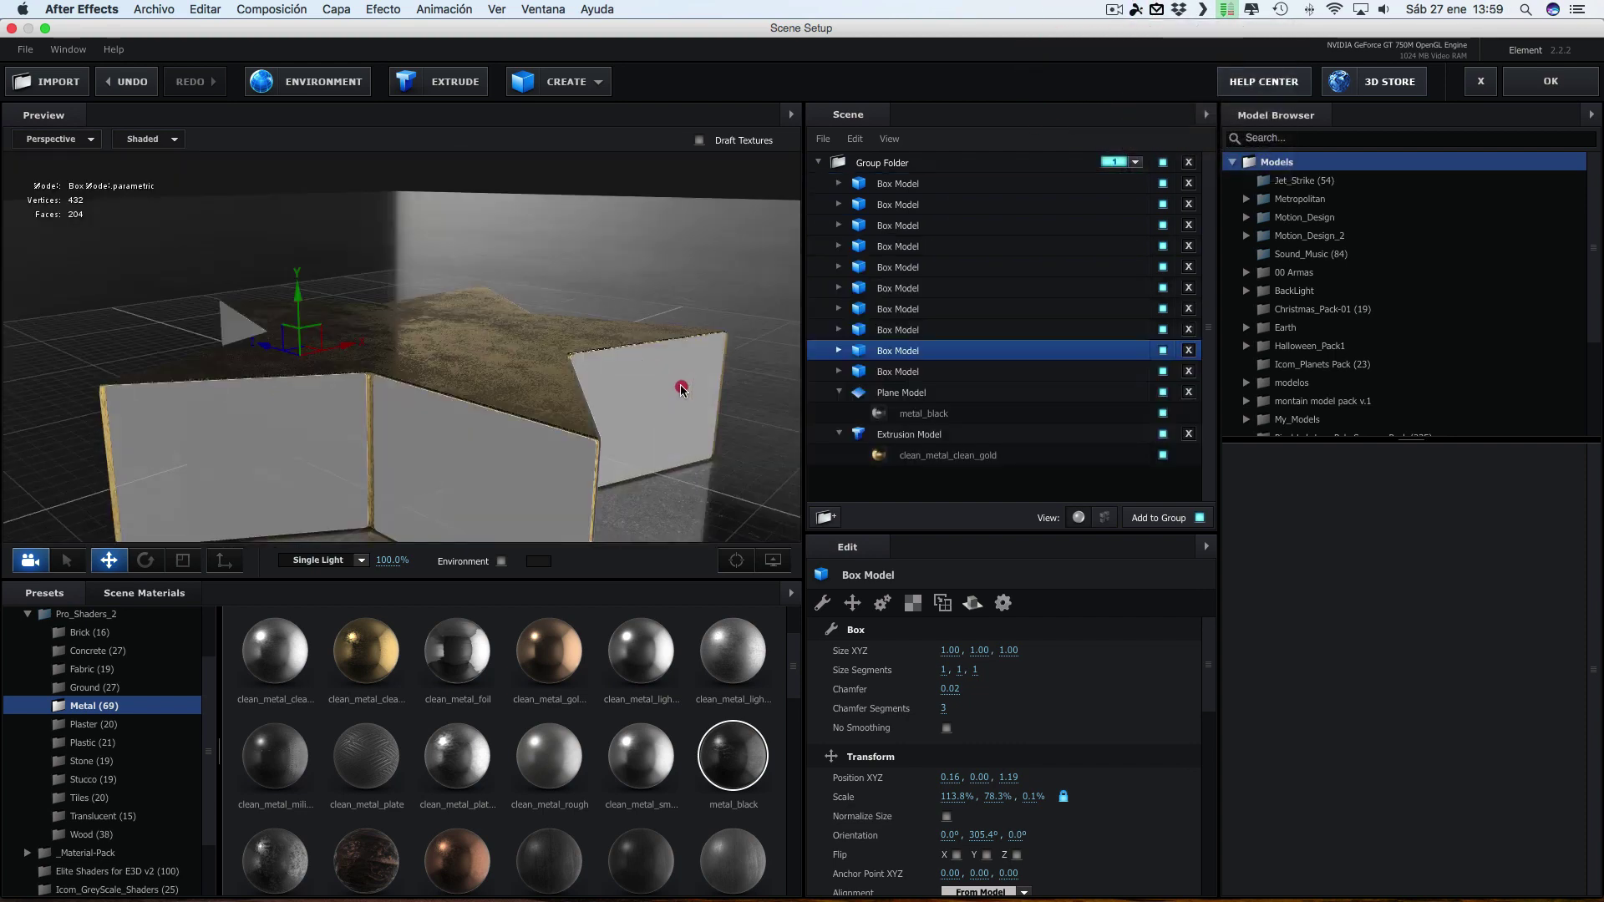
mouse_move(676, 384)
mouse_down()
mouse_move(615, 400)
mouse_move(681, 409)
mouse_up()
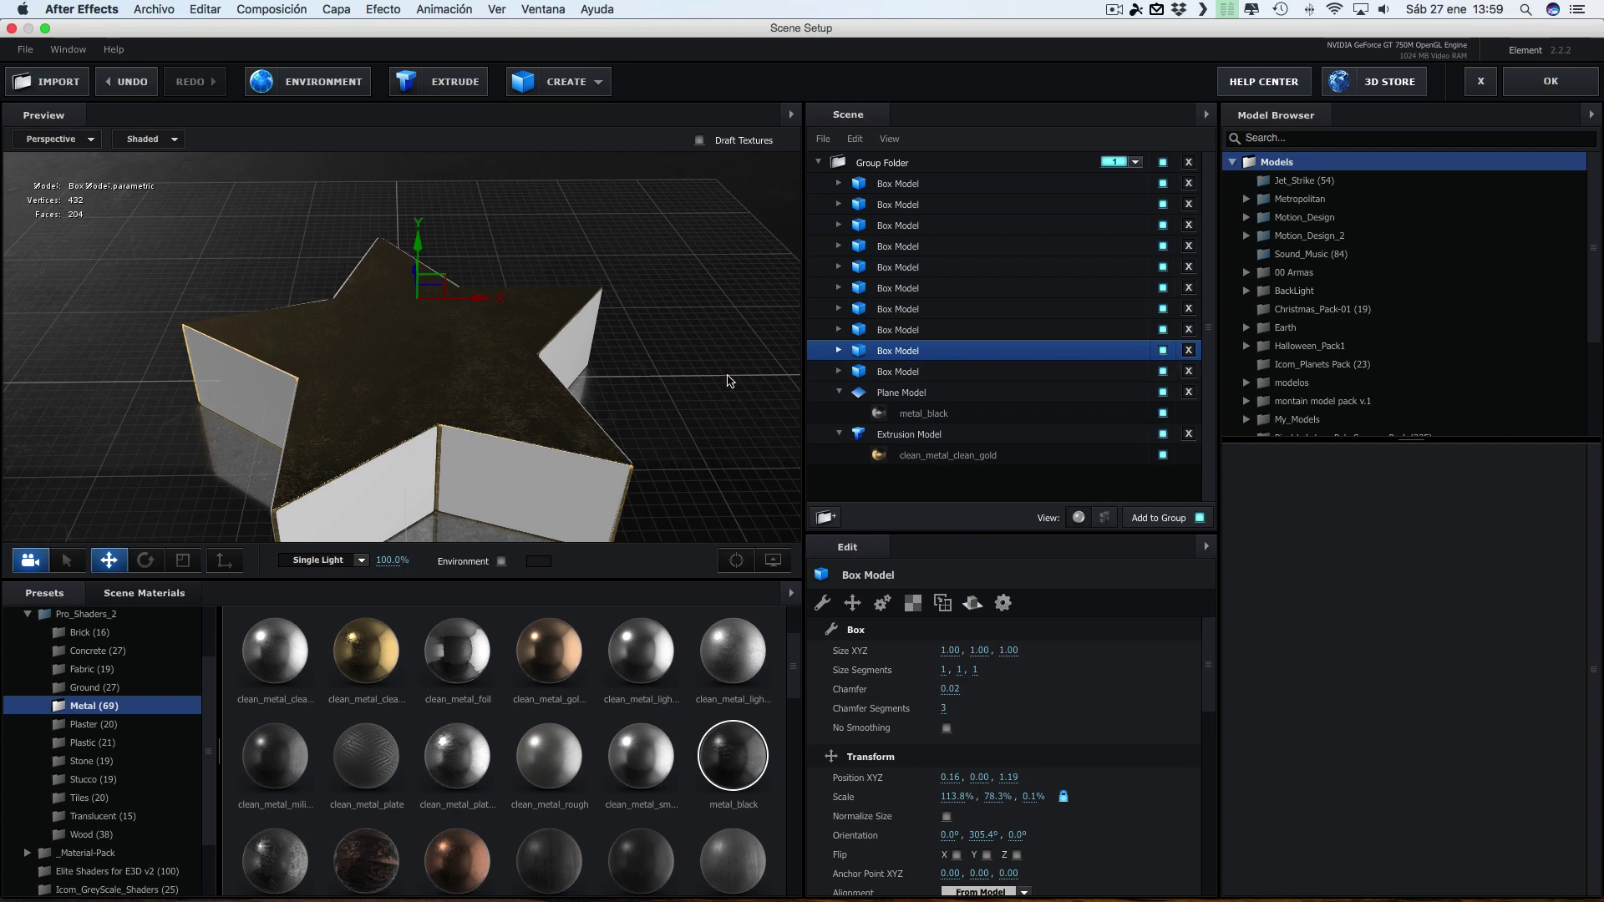
drag(729, 381, 710, 461)
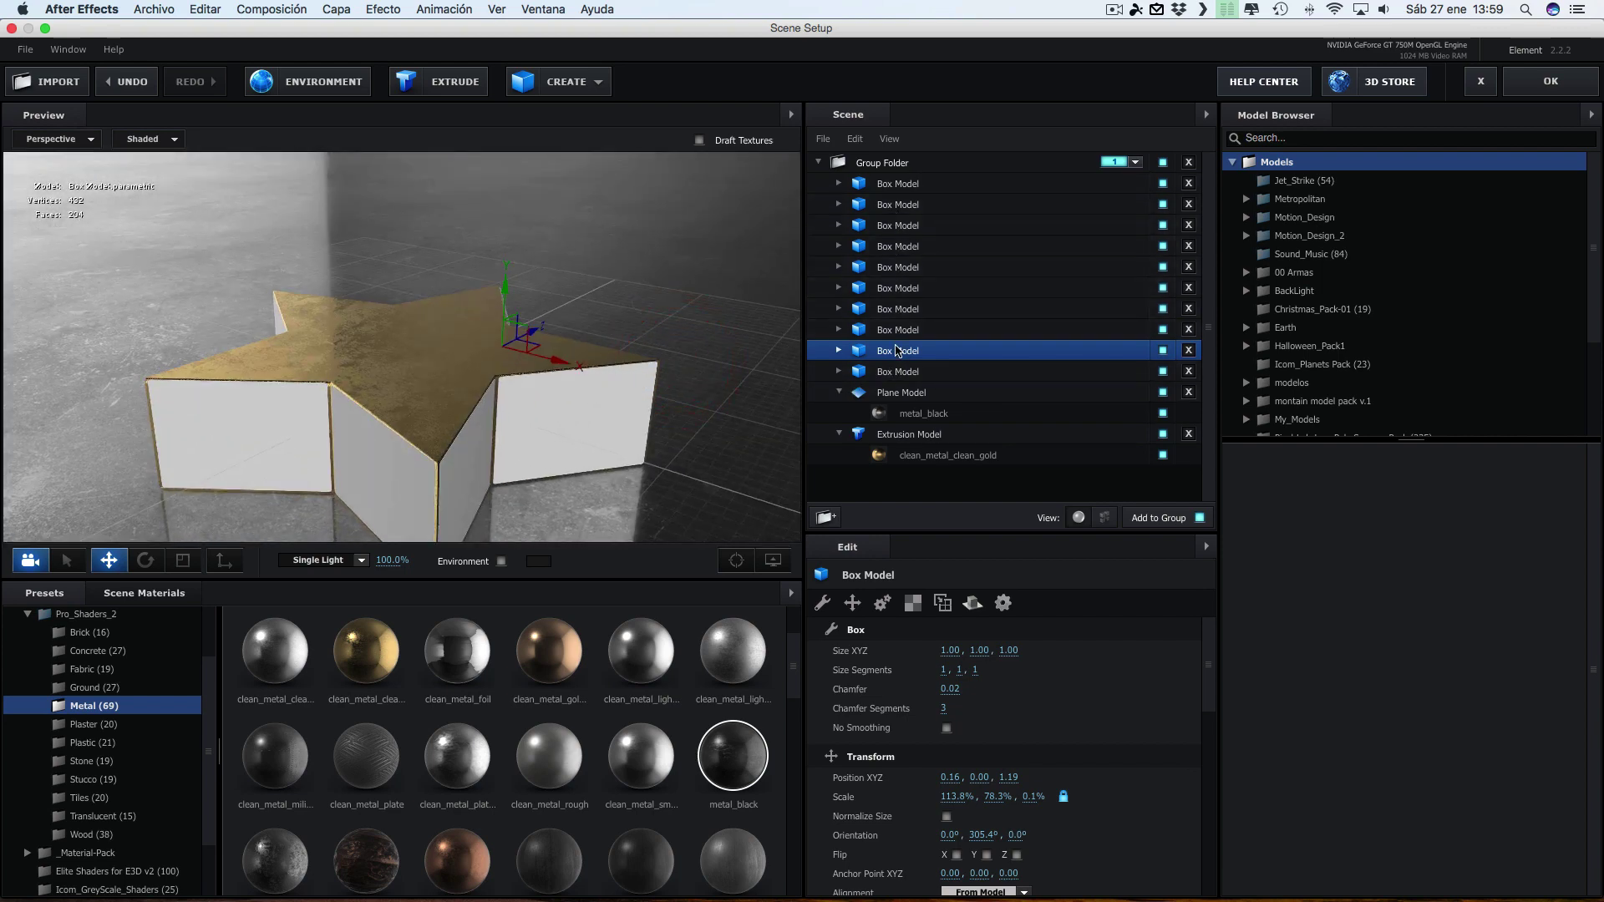
click(898, 372)
click(898, 351)
click(899, 330)
click(899, 309)
click(896, 288)
click(890, 267)
click(887, 247)
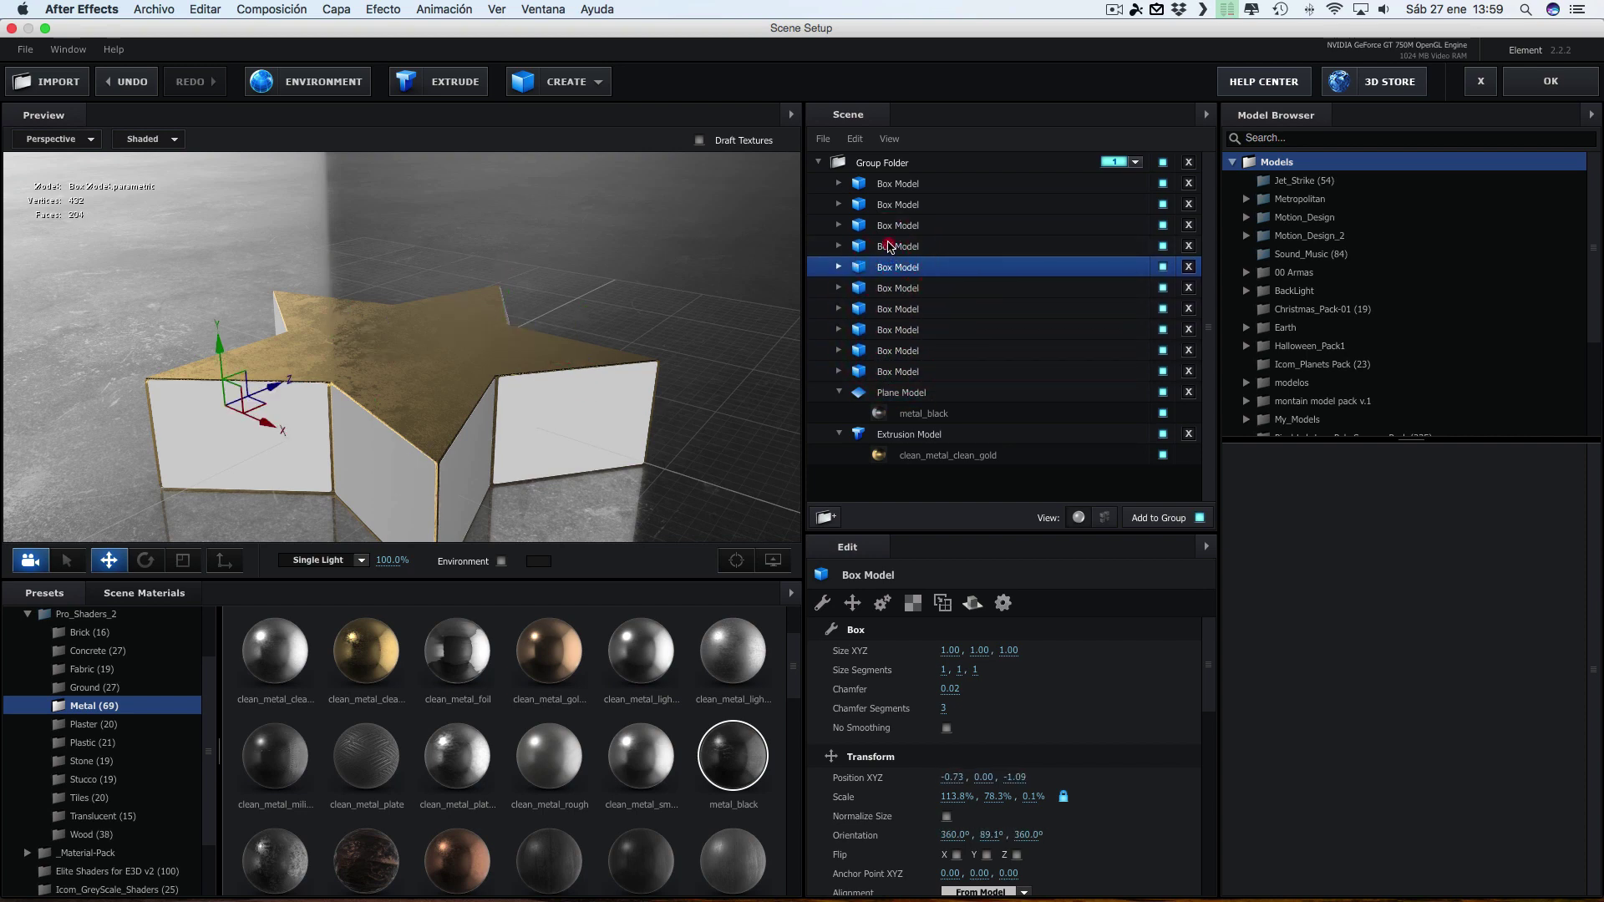
click(883, 225)
Inspect the panel ring from low and high angles, then apply the Element scene to Comp 1
drag(695, 400, 648, 365)
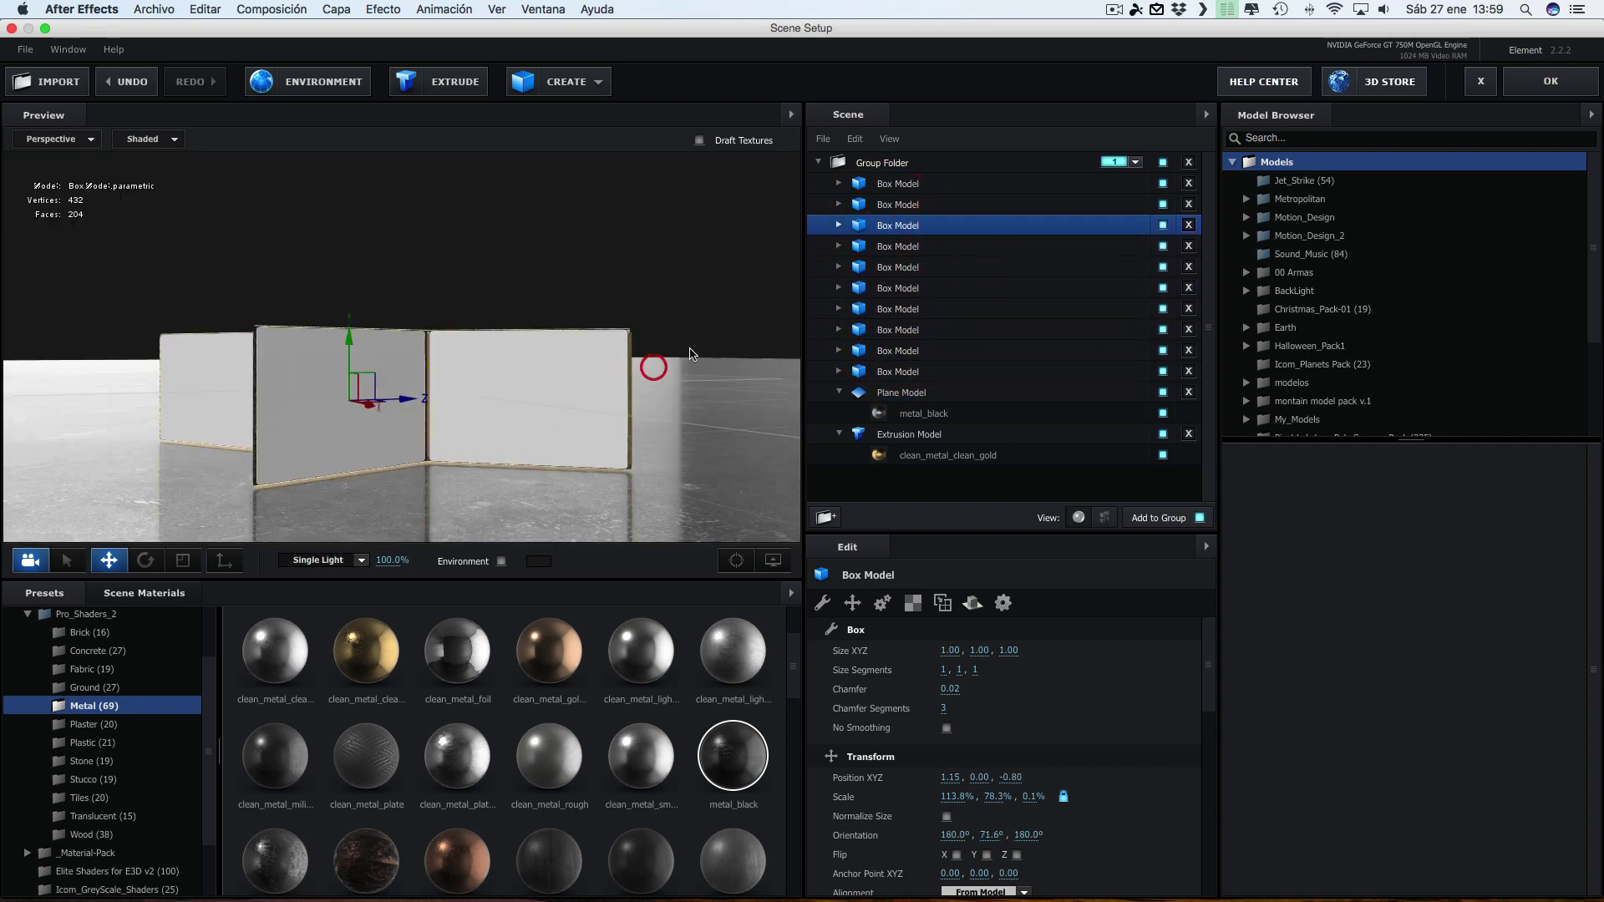
drag(640, 443, 663, 465)
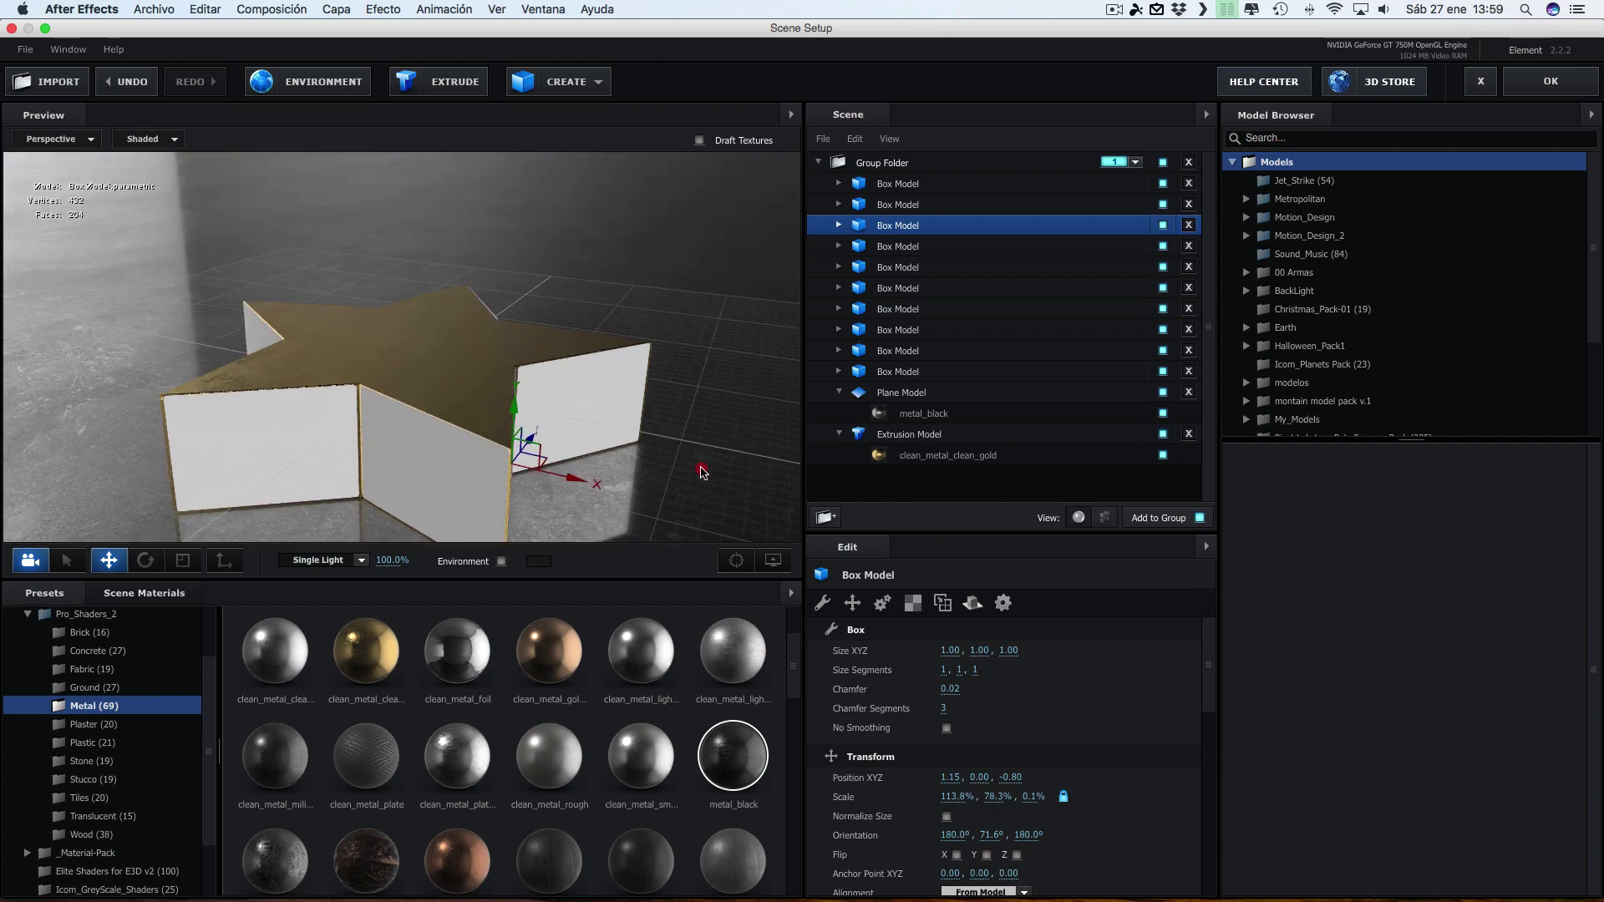
drag(700, 324, 739, 340)
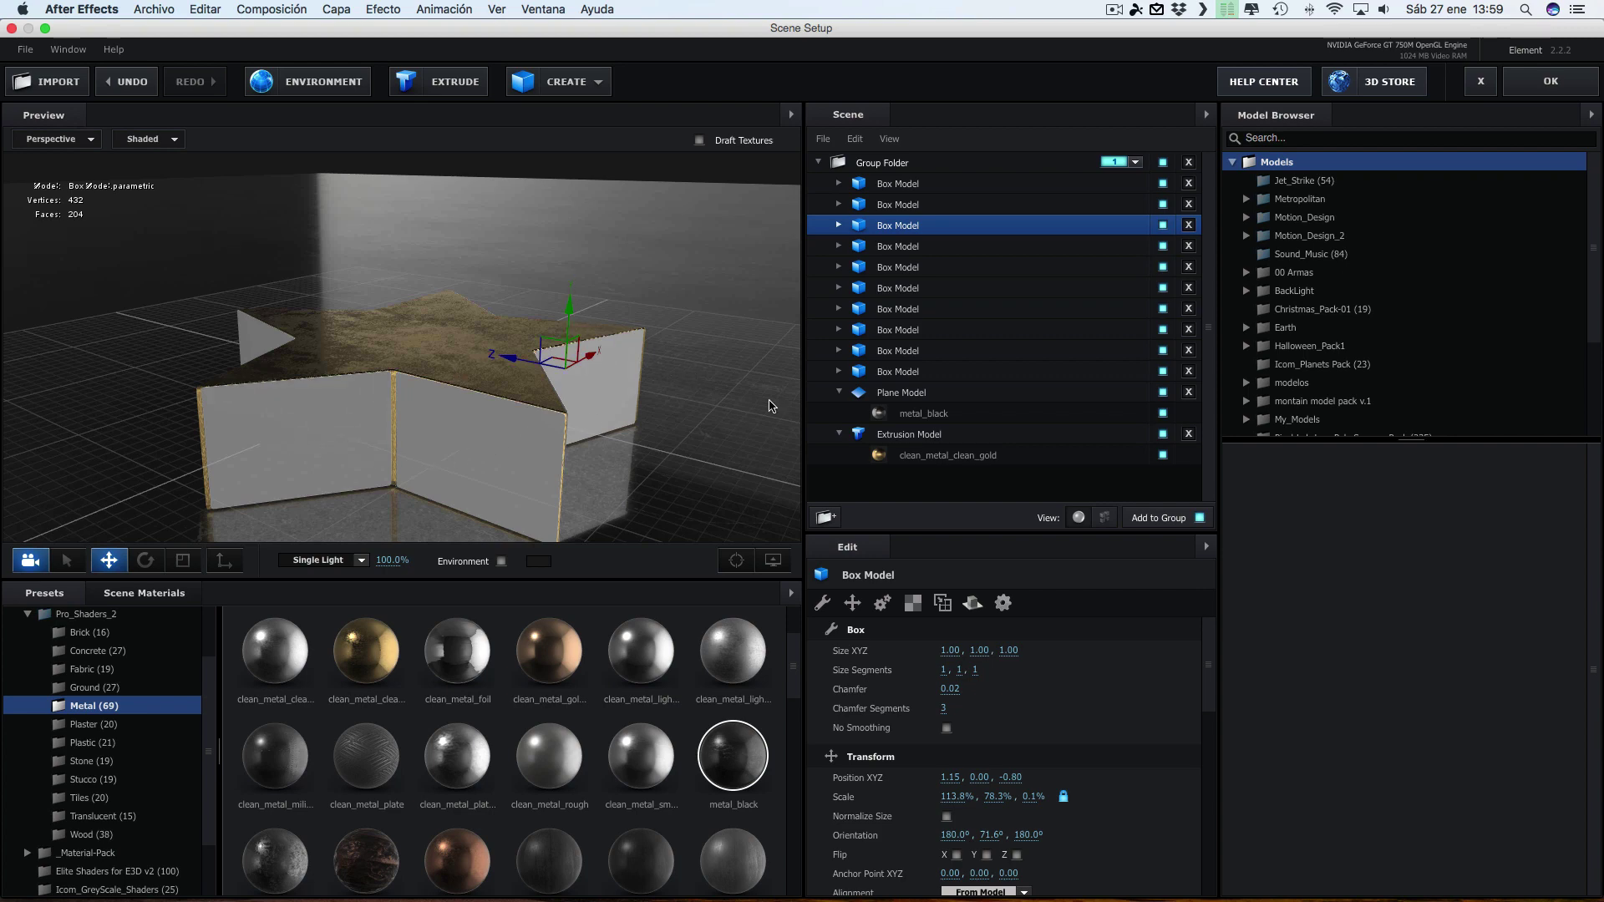
drag(743, 403, 697, 376)
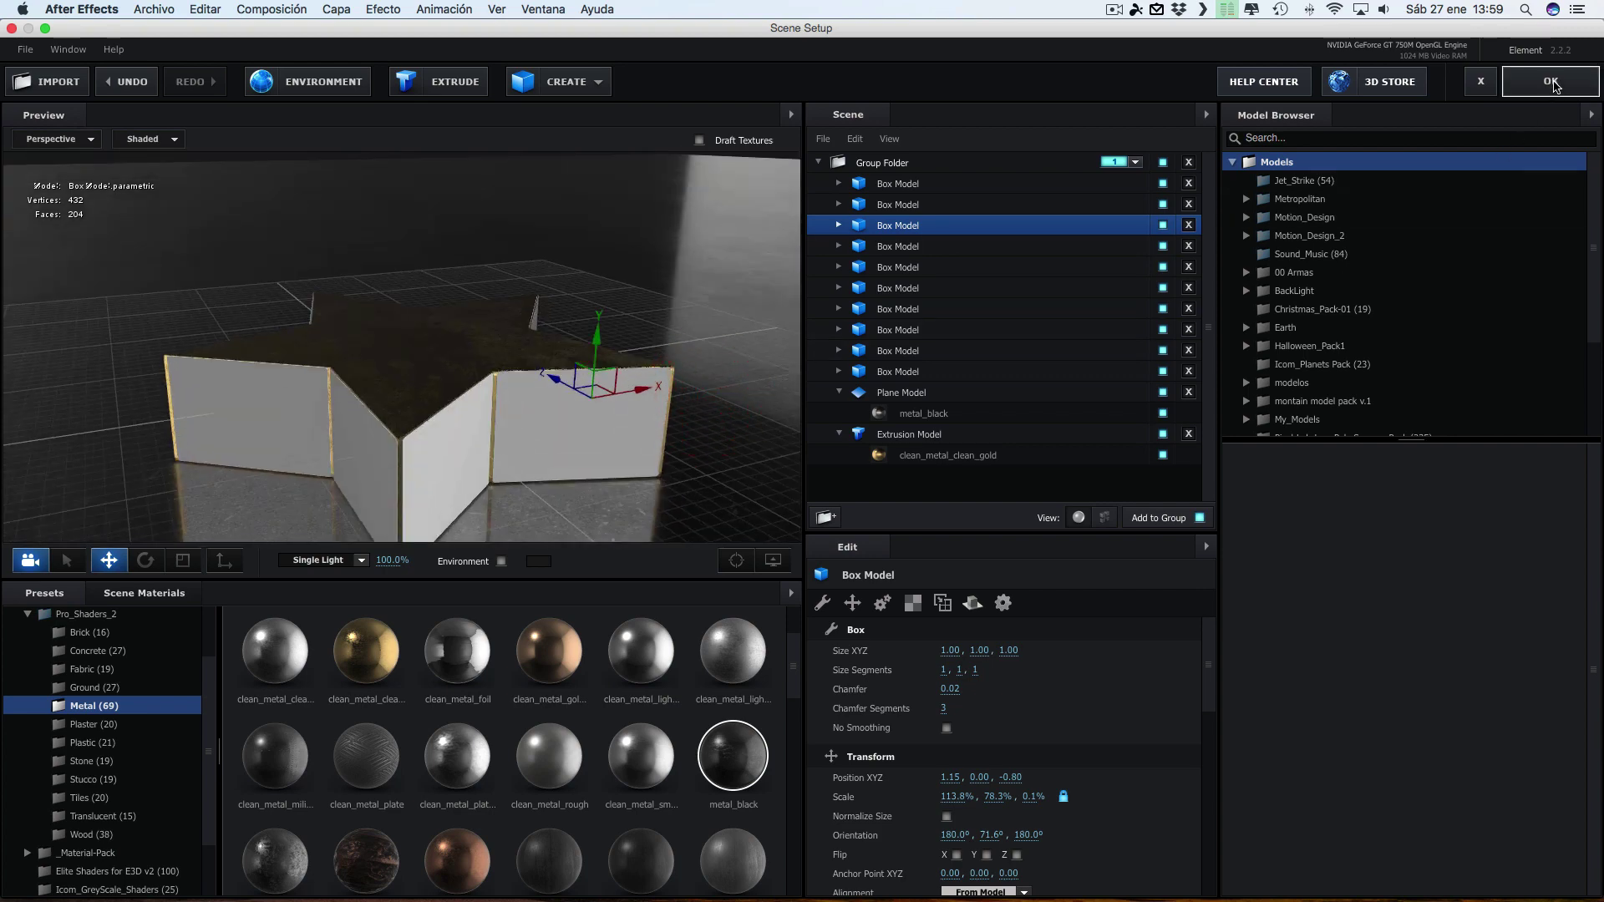
click(1541, 84)
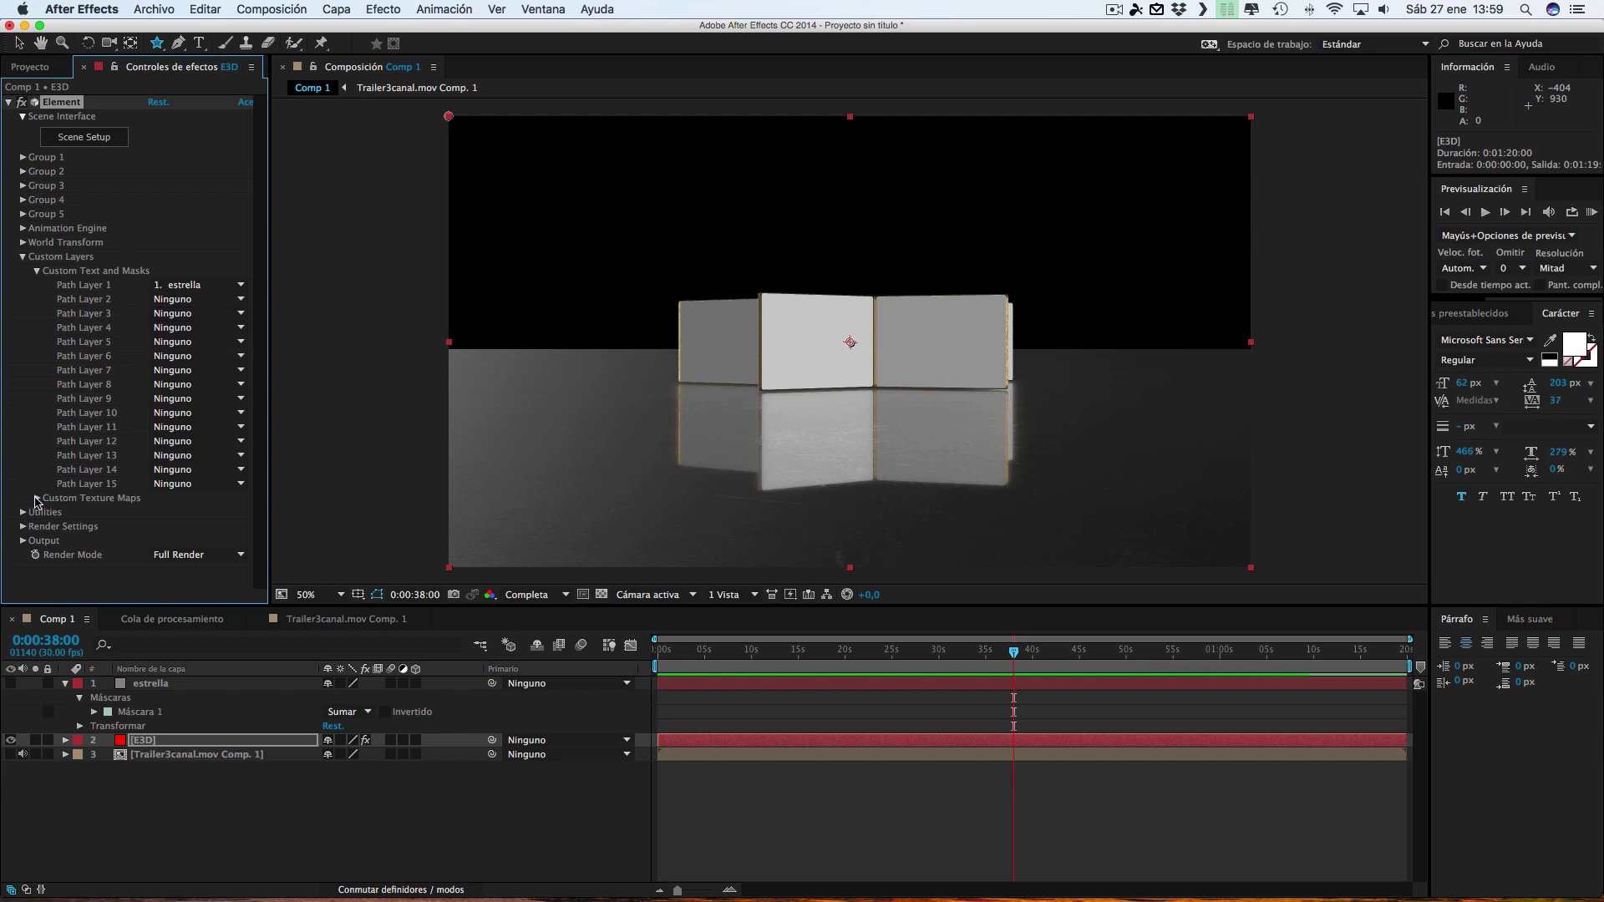
Set Element's Custom Texture Map Layer 1 to Trailer3canal.mov Comp. 1 and reopen Scene Setup
click(37, 498)
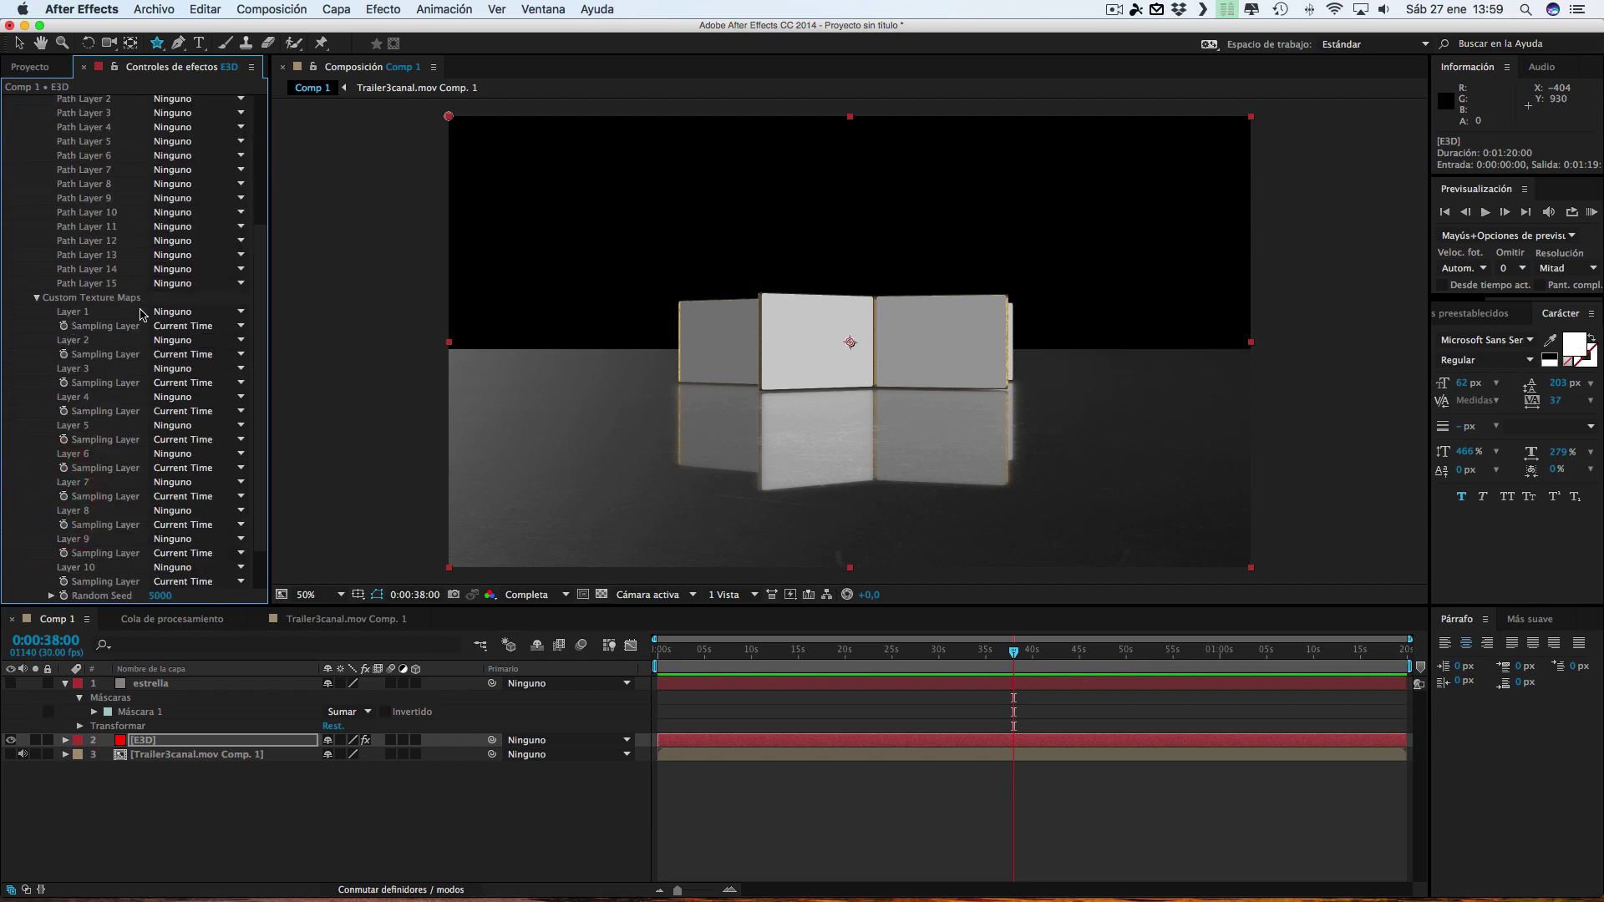
click(176, 313)
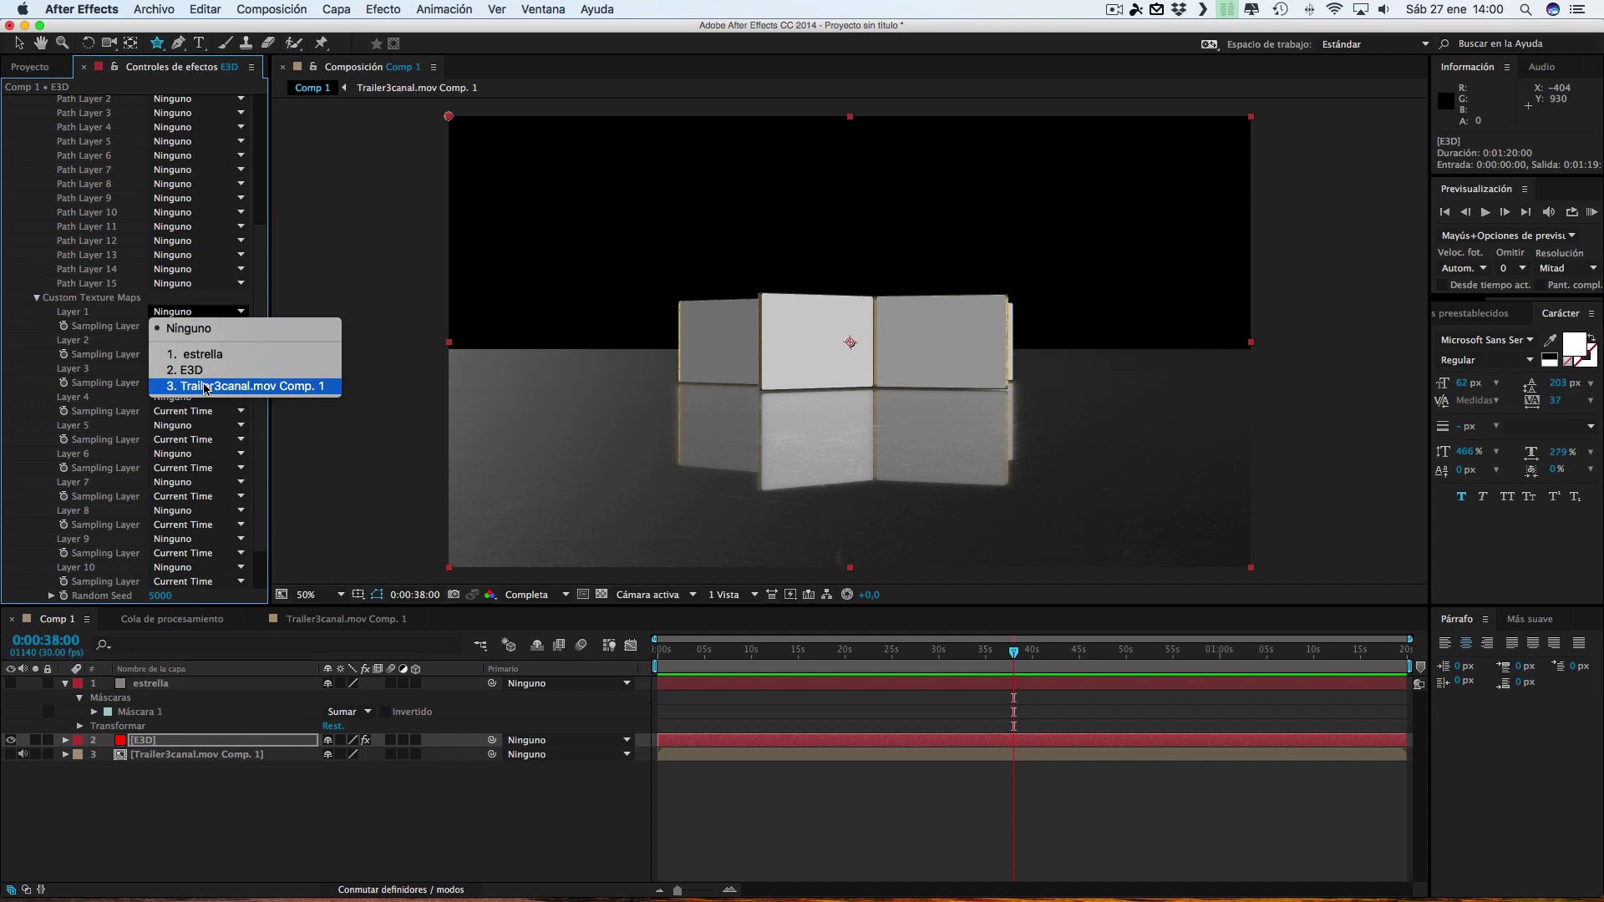
click(208, 387)
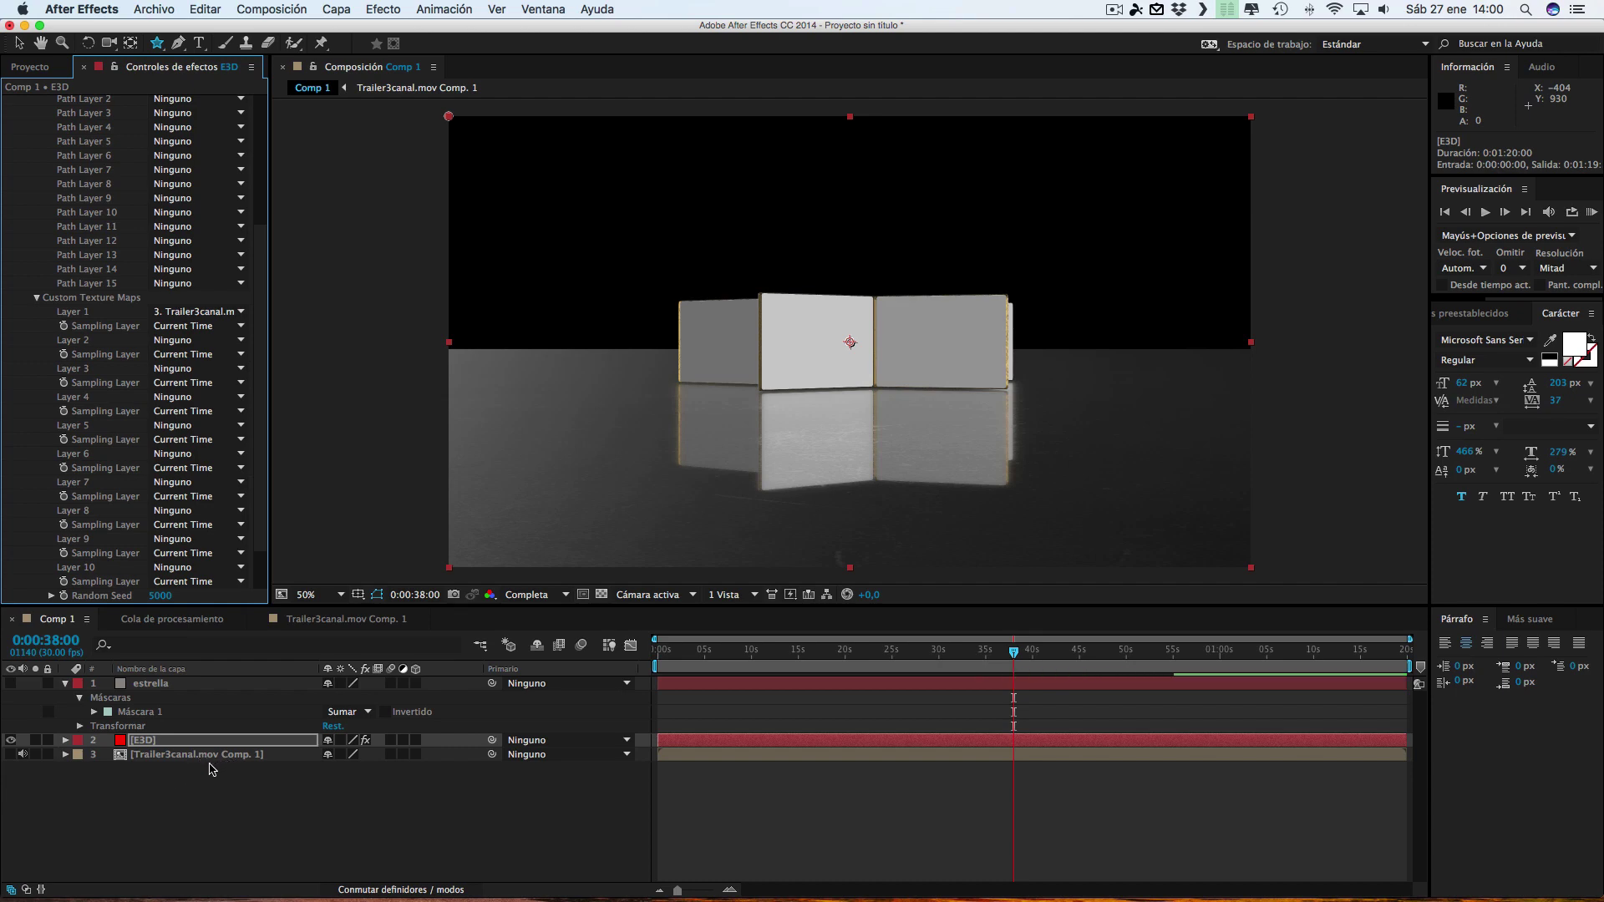
scroll(250, 250, up, 5)
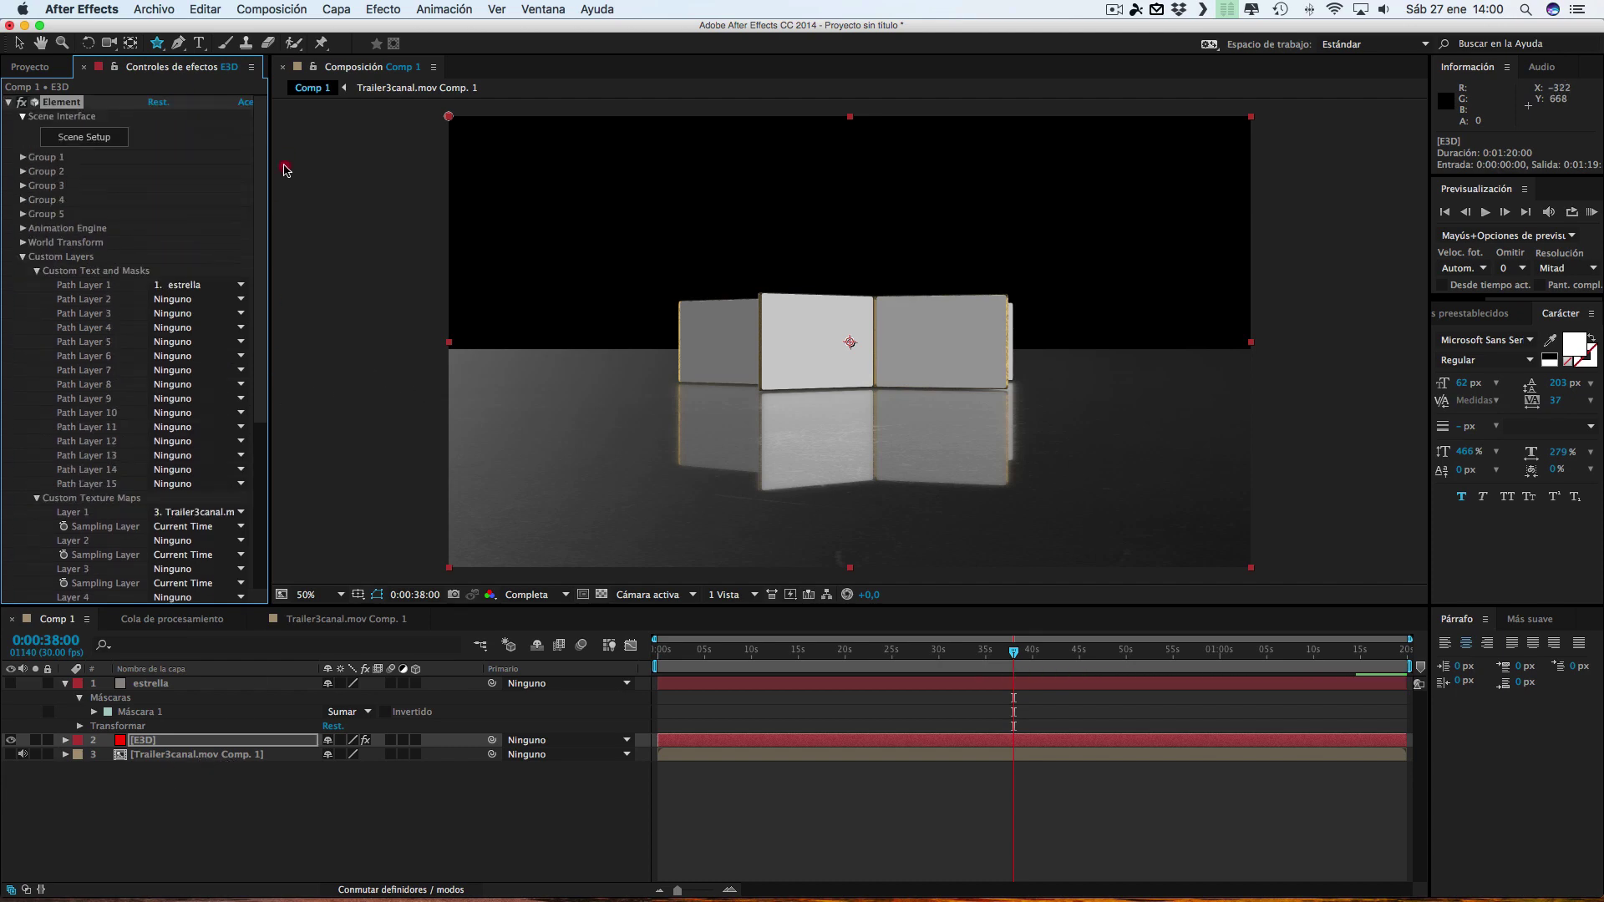
click(83, 138)
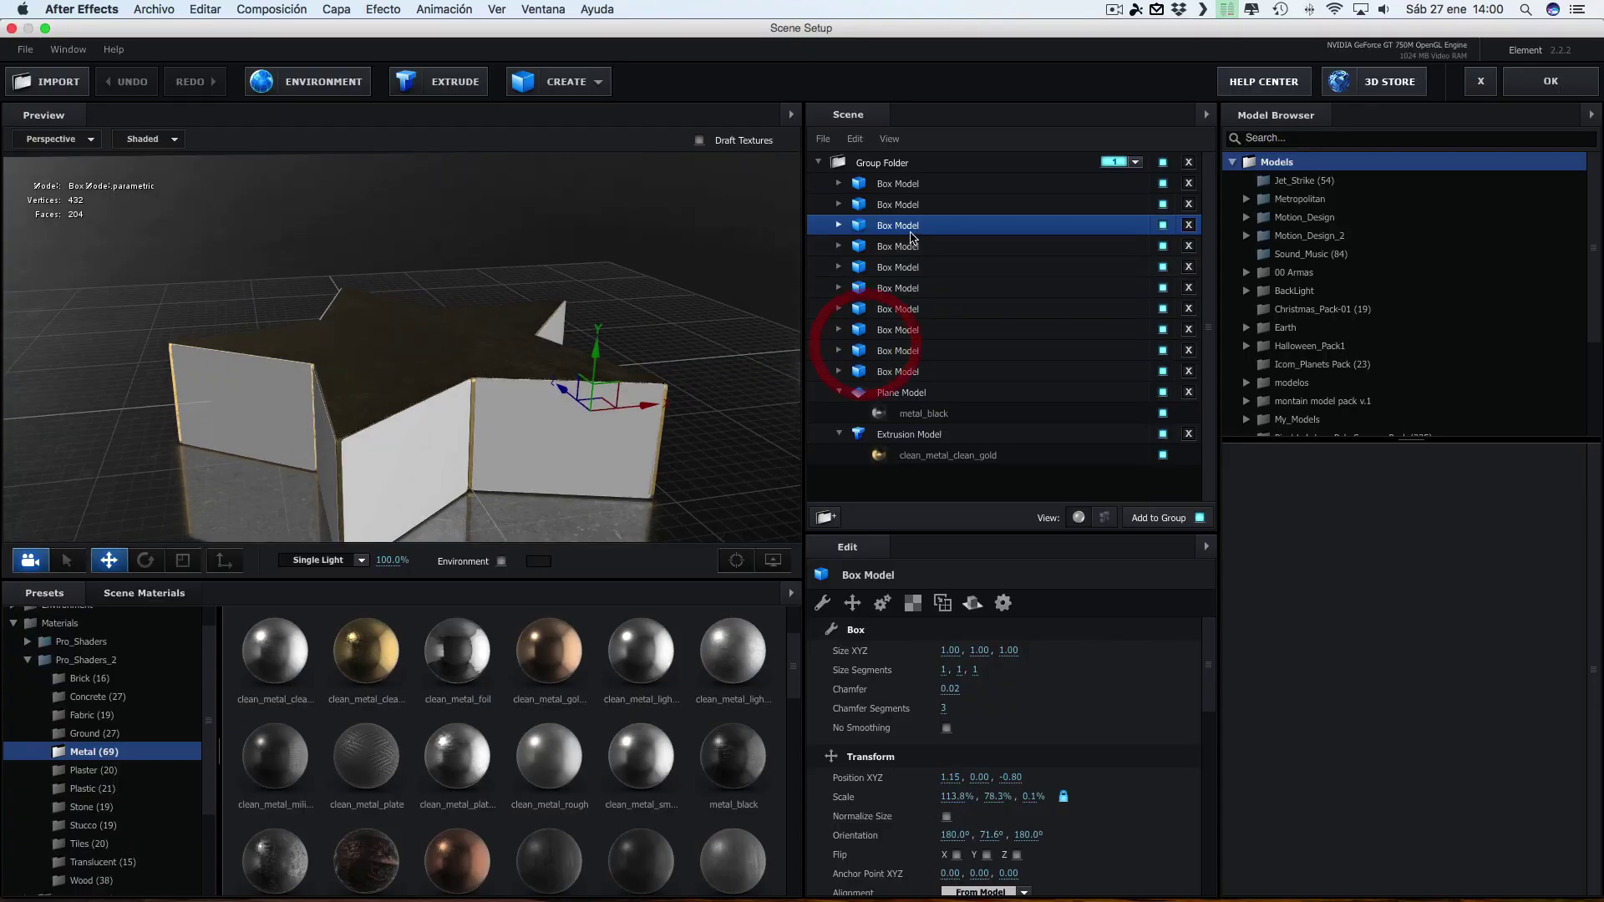
Assign Custom Layer 1 as the diffuse texture of the box panels' Default material
click(839, 226)
click(839, 226)
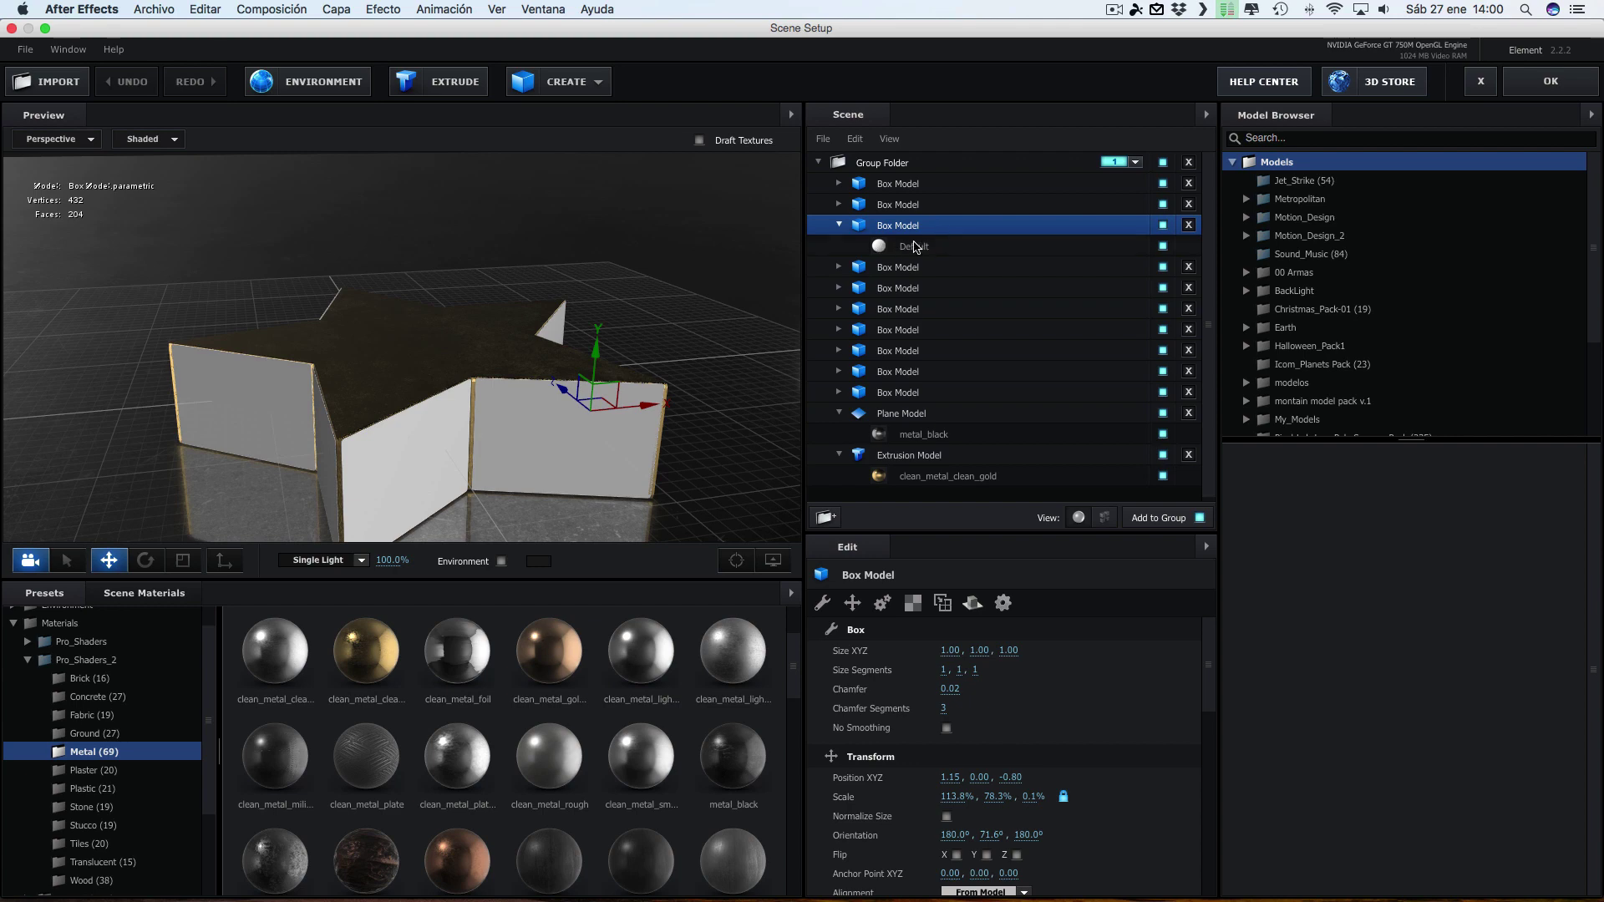
click(916, 247)
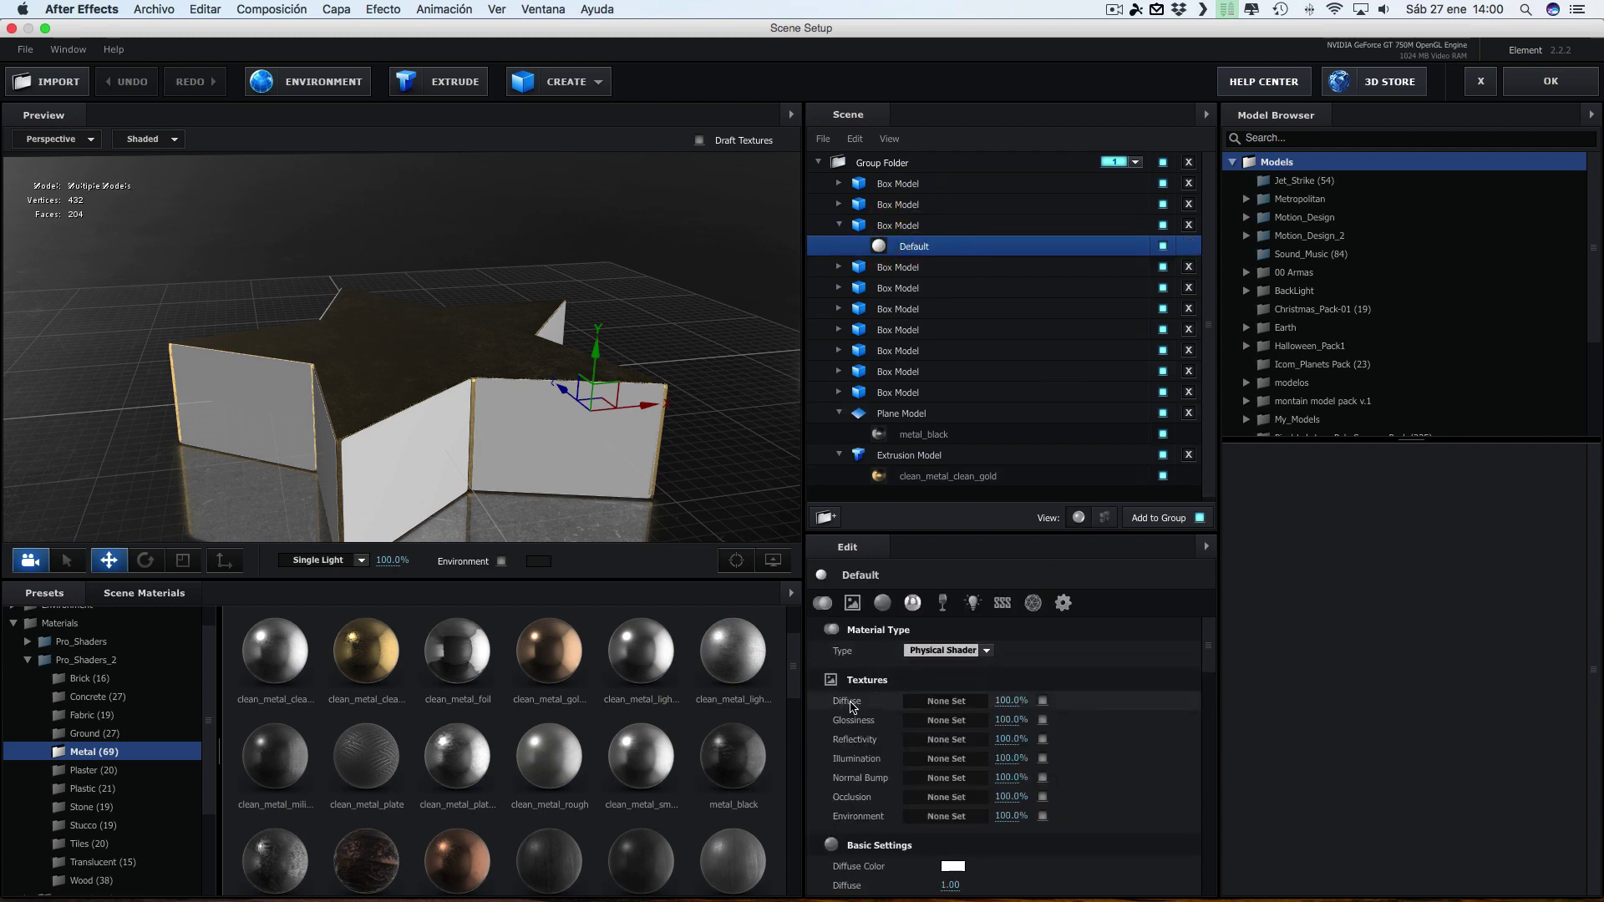
click(942, 704)
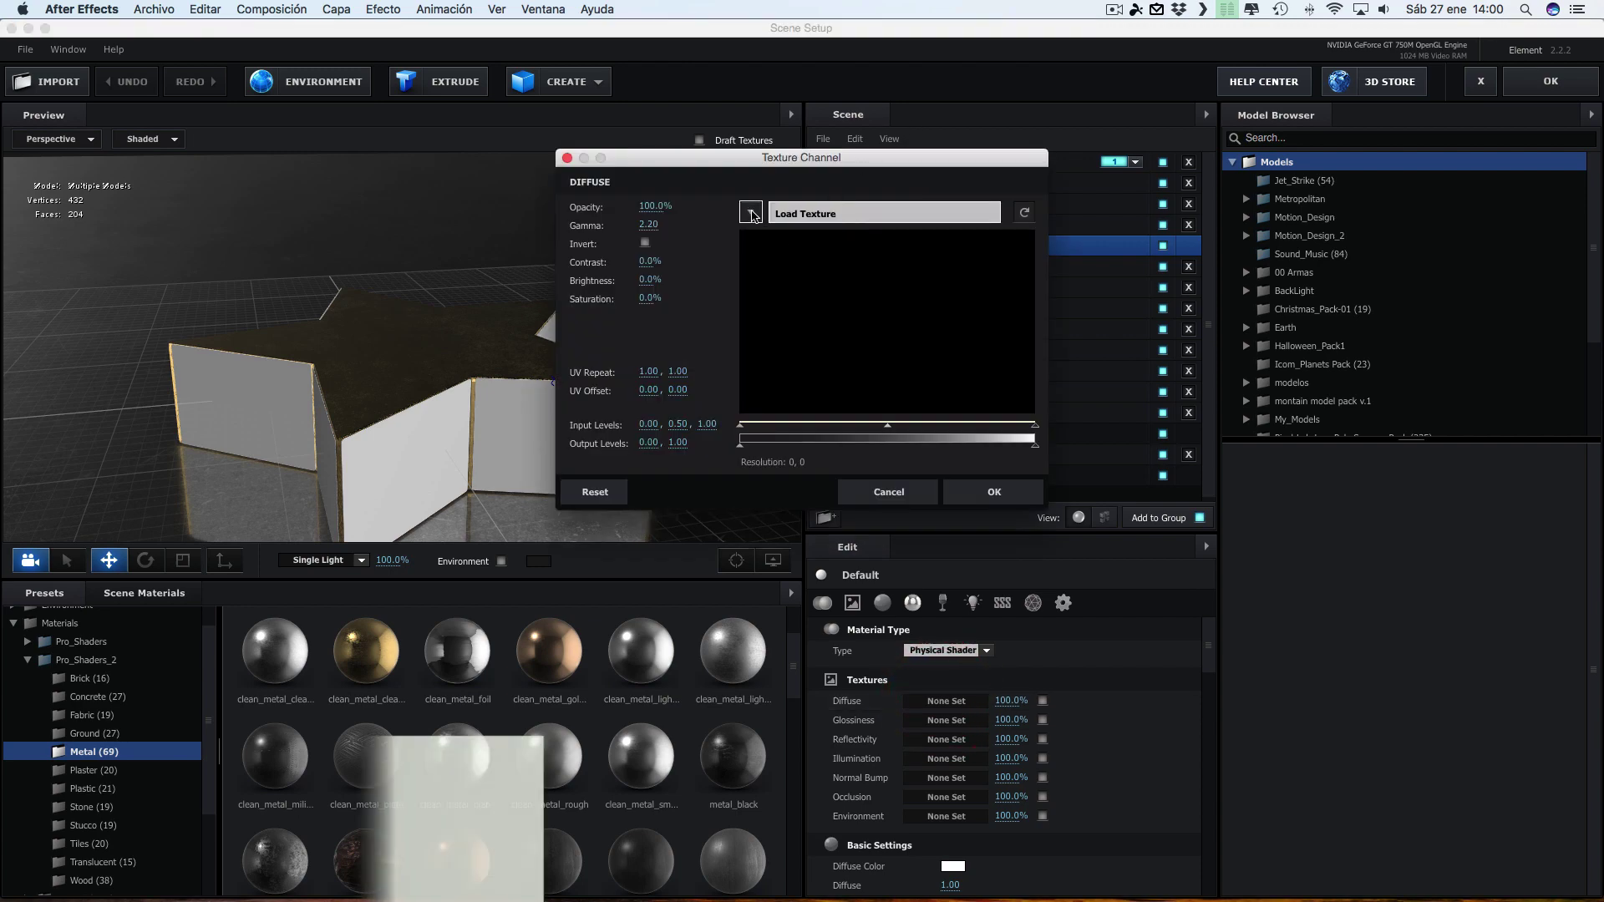
click(751, 214)
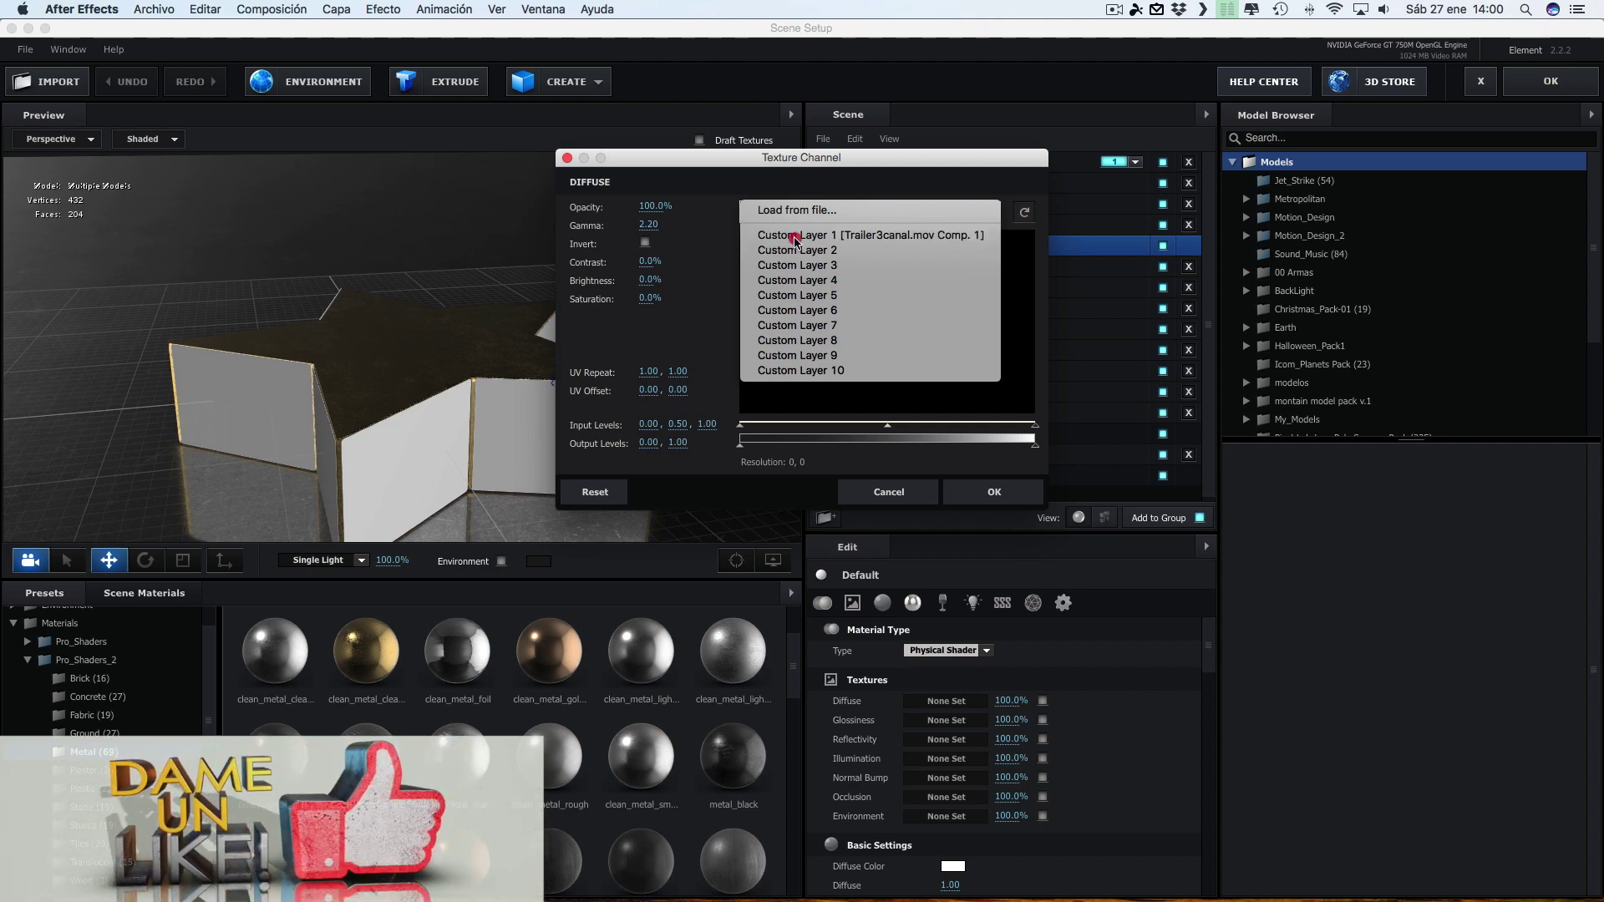
click(796, 238)
click(991, 493)
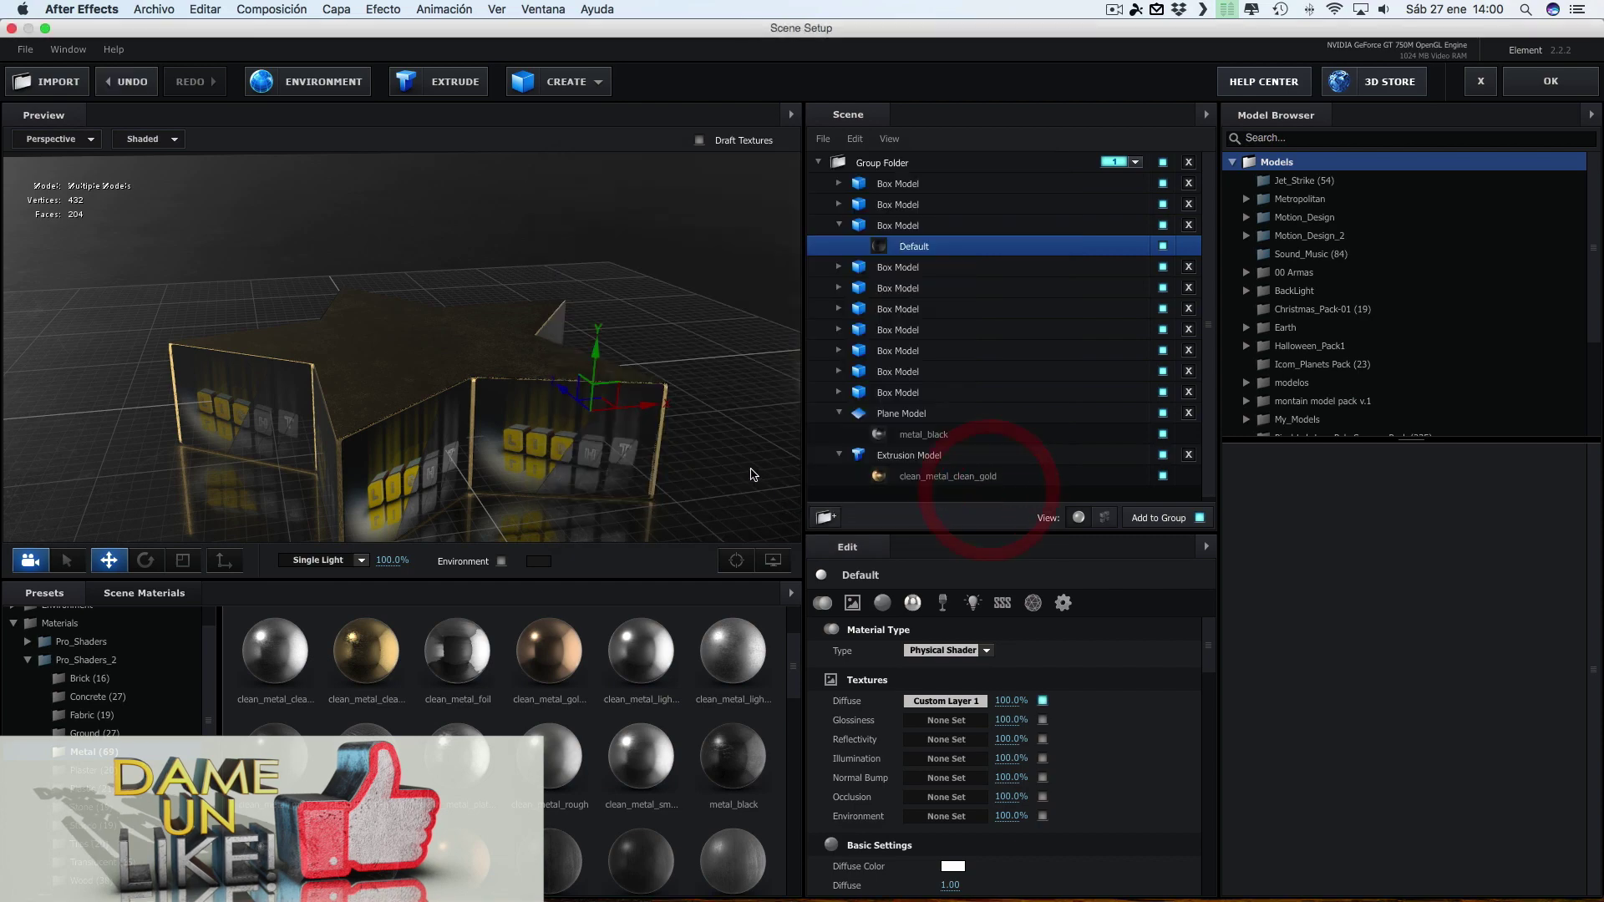
mouse_move(719, 467)
mouse_down()
mouse_move(695, 406)
mouse_move(575, 459)
mouse_move(326, 437)
mouse_up()
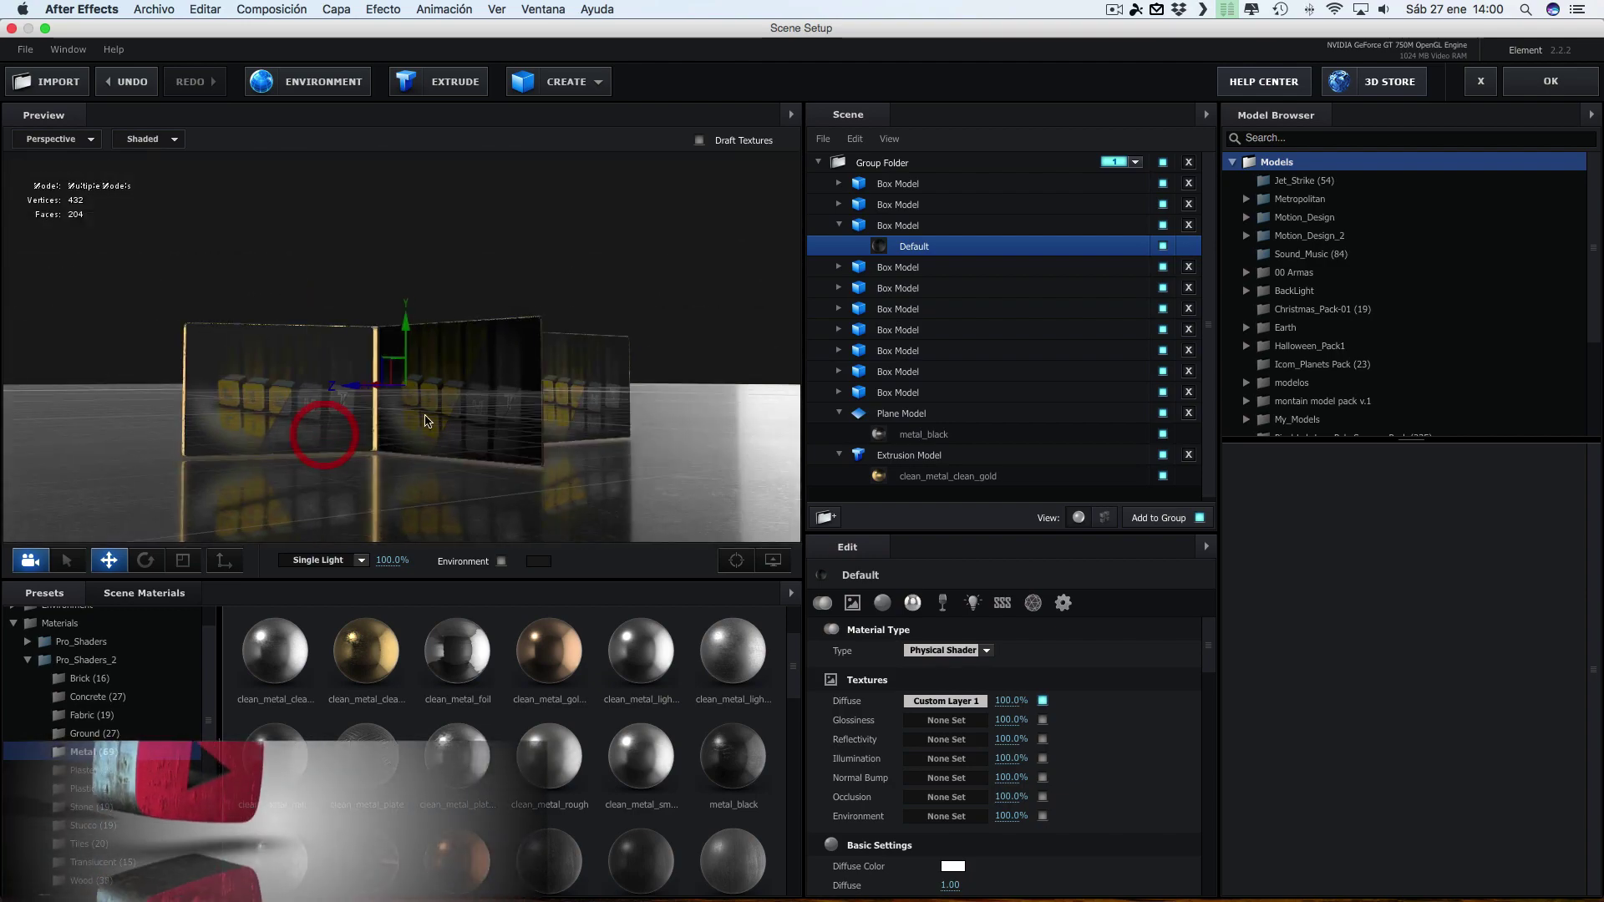
mouse_move(327, 437)
mouse_down()
mouse_move(548, 452)
mouse_move(518, 449)
mouse_move(501, 359)
mouse_up()
Apply the scene and scrub the timeline, ending at 0:01:04:28 with a blue video frame on the panels
click(1551, 81)
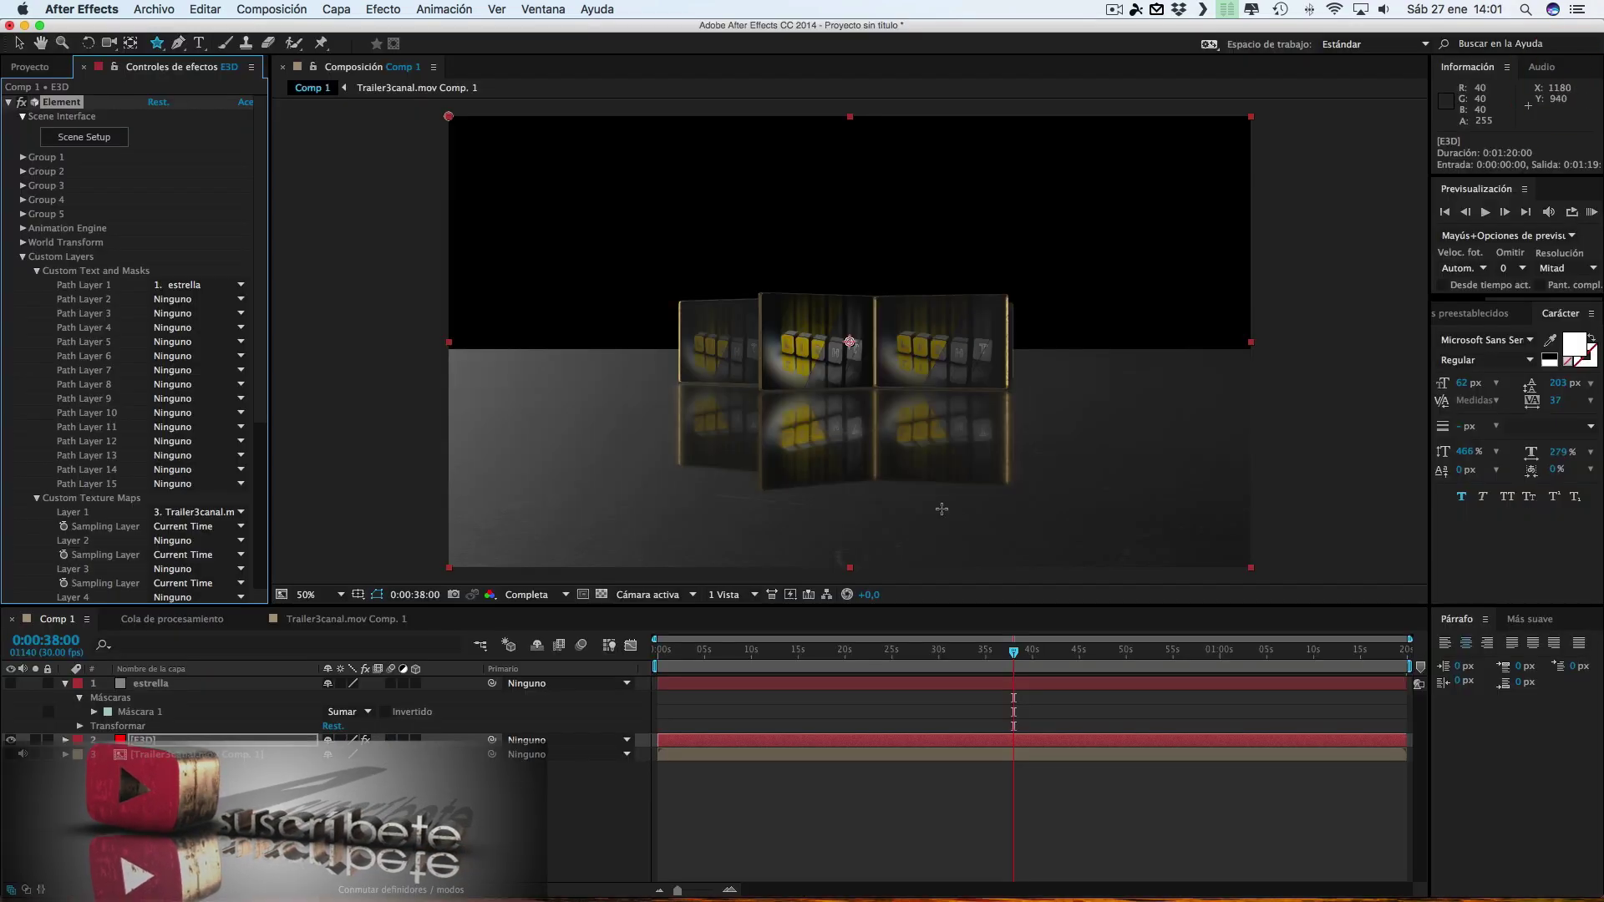
click(849, 650)
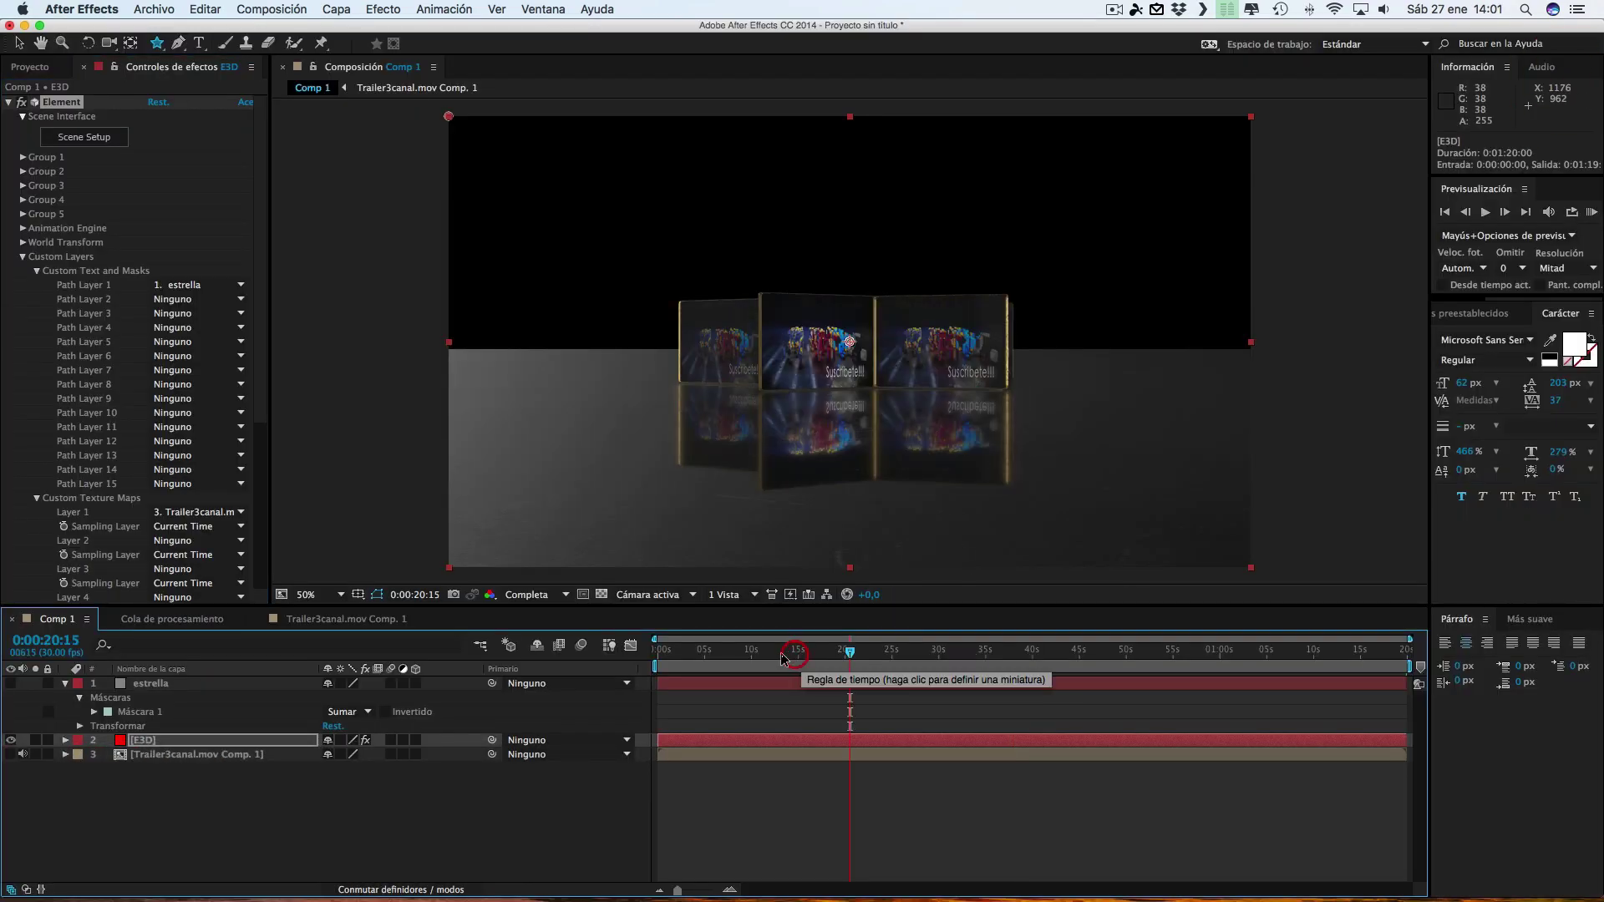
click(795, 656)
click(751, 656)
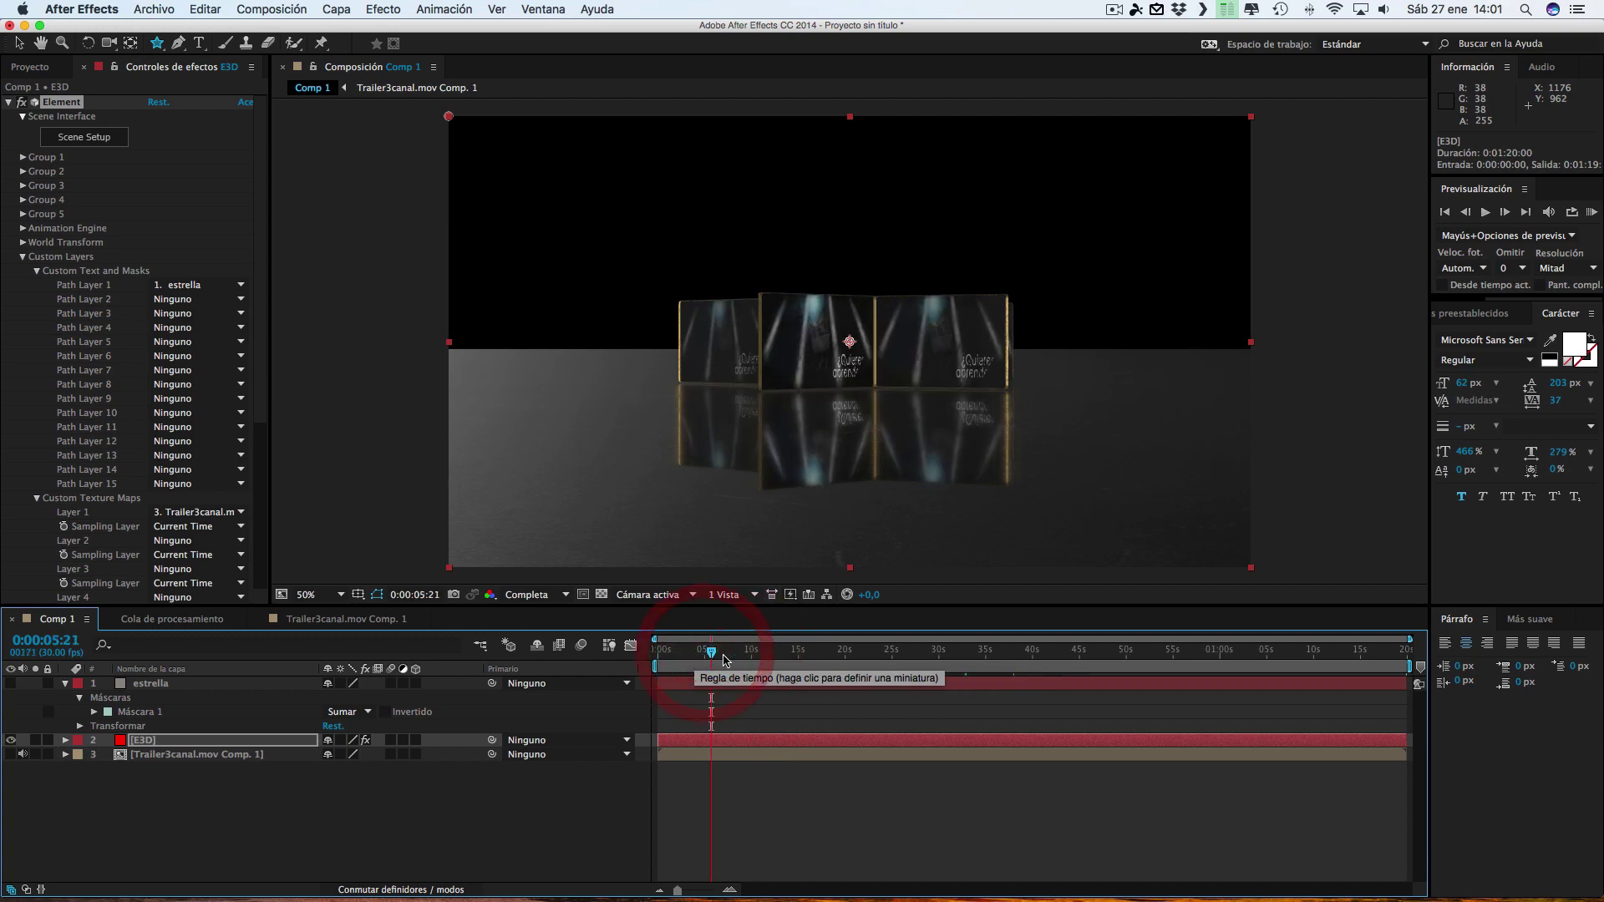
click(815, 656)
click(873, 656)
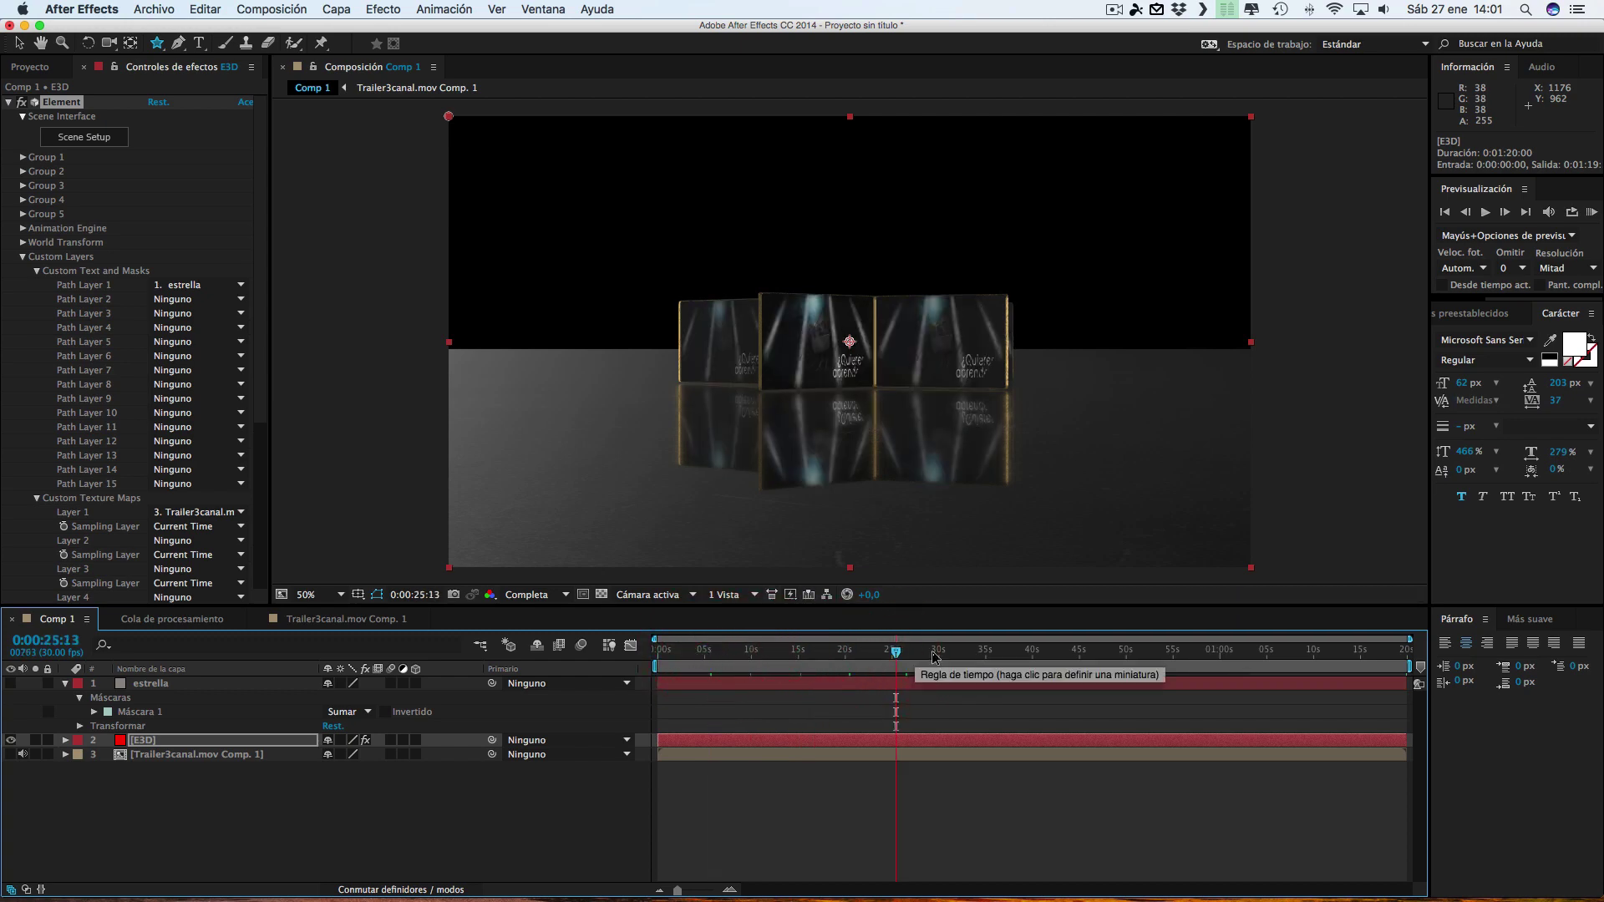
click(950, 656)
click(1042, 656)
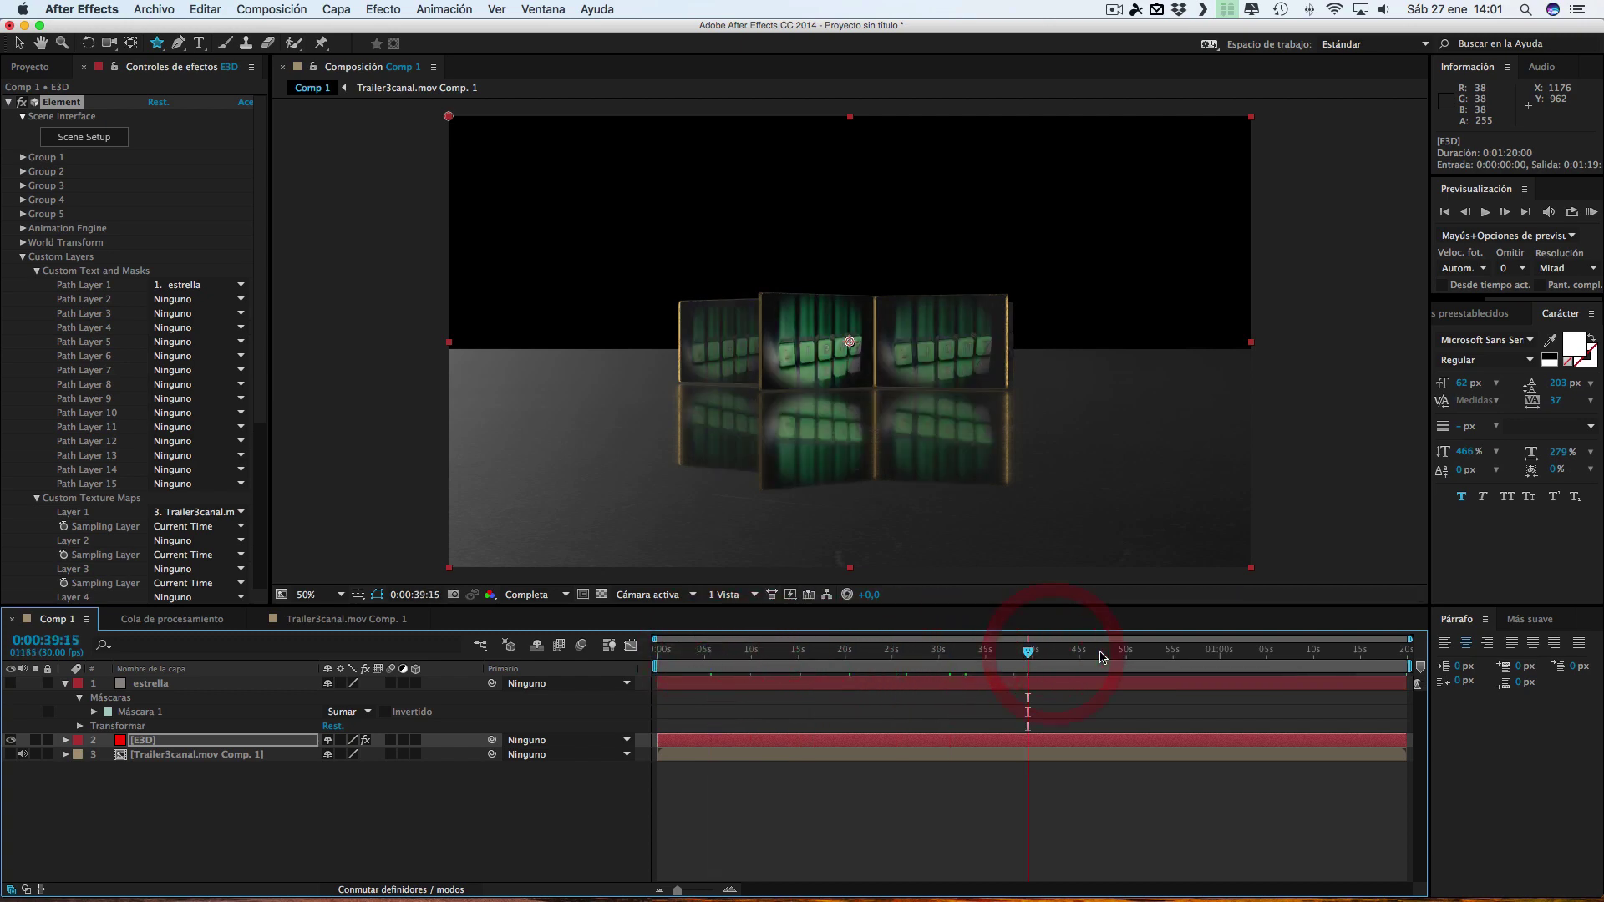
click(1111, 656)
click(1172, 655)
click(1266, 656)
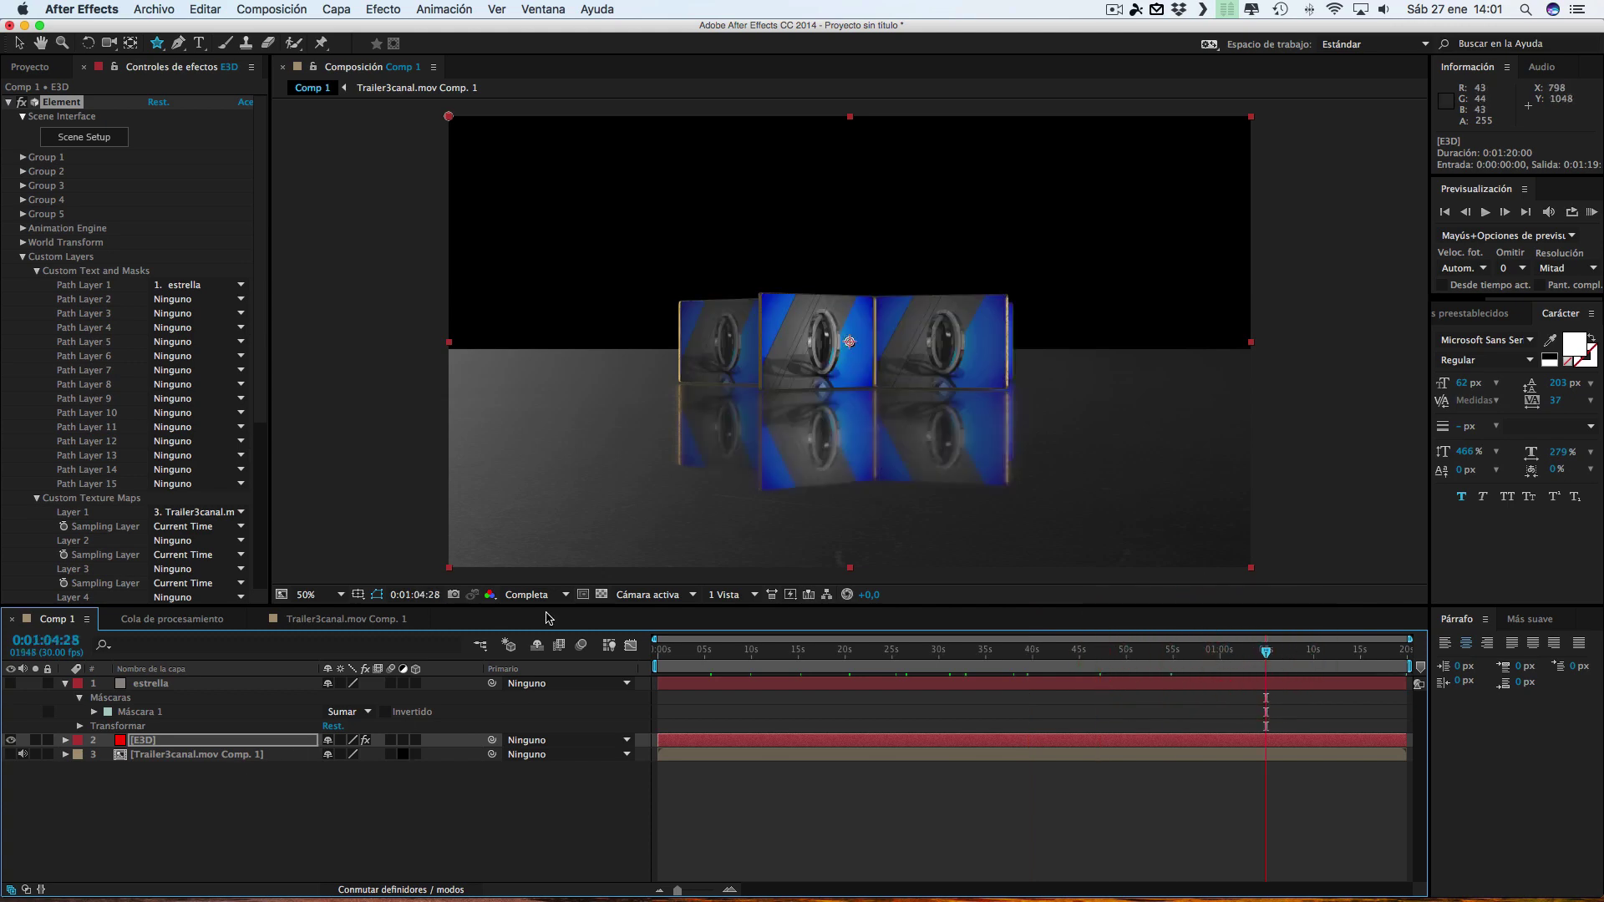
Add a new 35 mm camera layer, Cámara 1, via Capa > Nuevo > Cámara
click(337, 10)
mouse_move(417, 29)
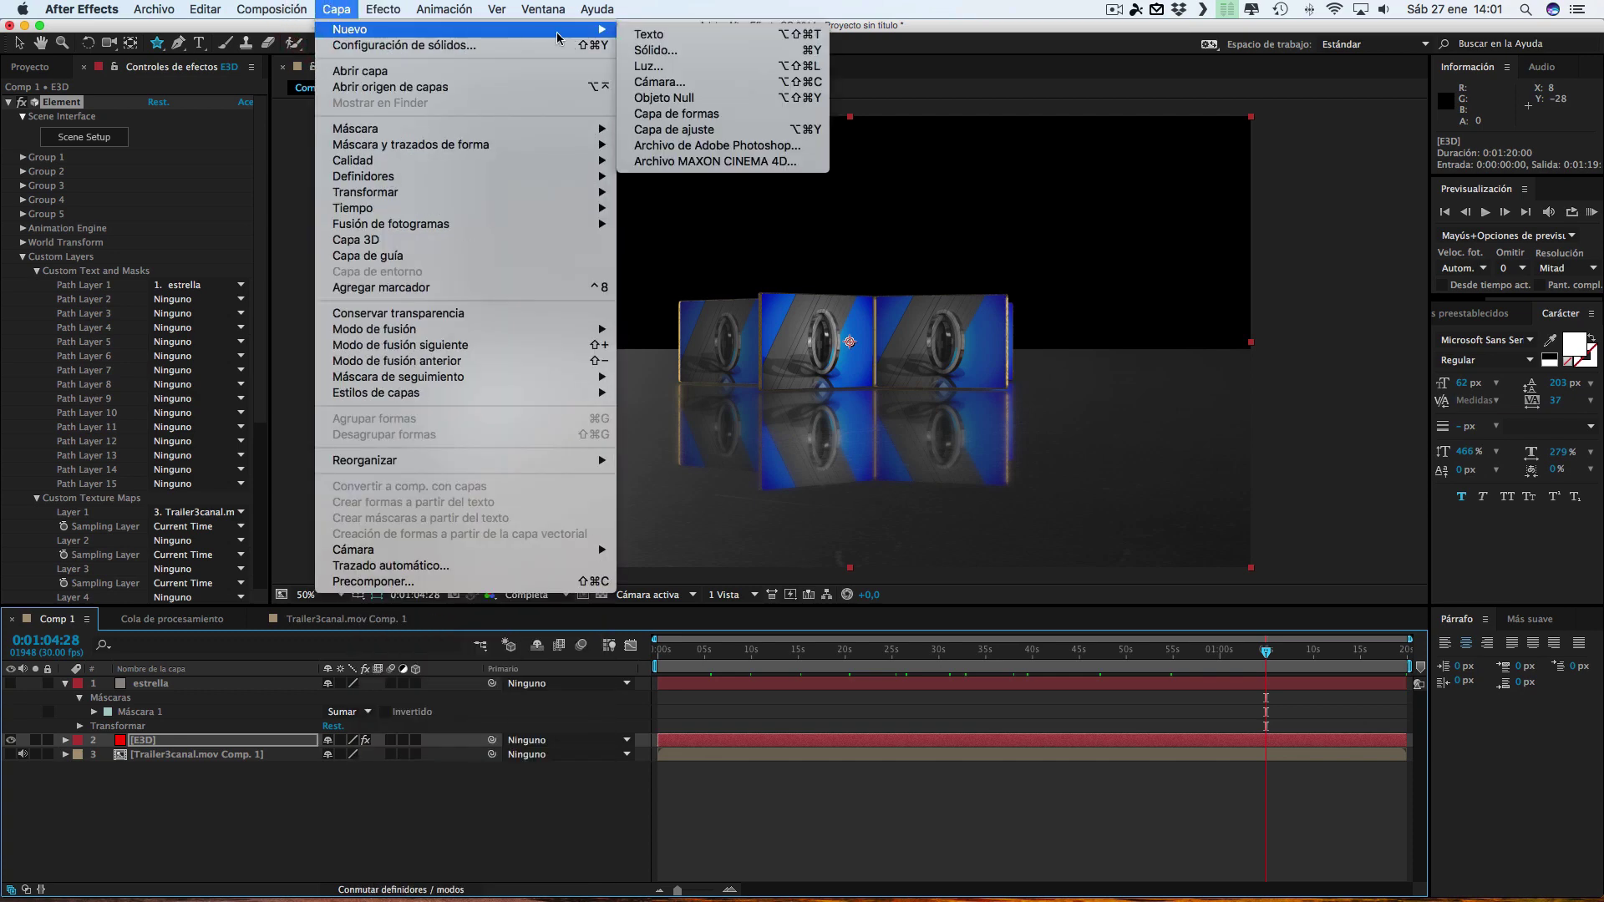
click(660, 82)
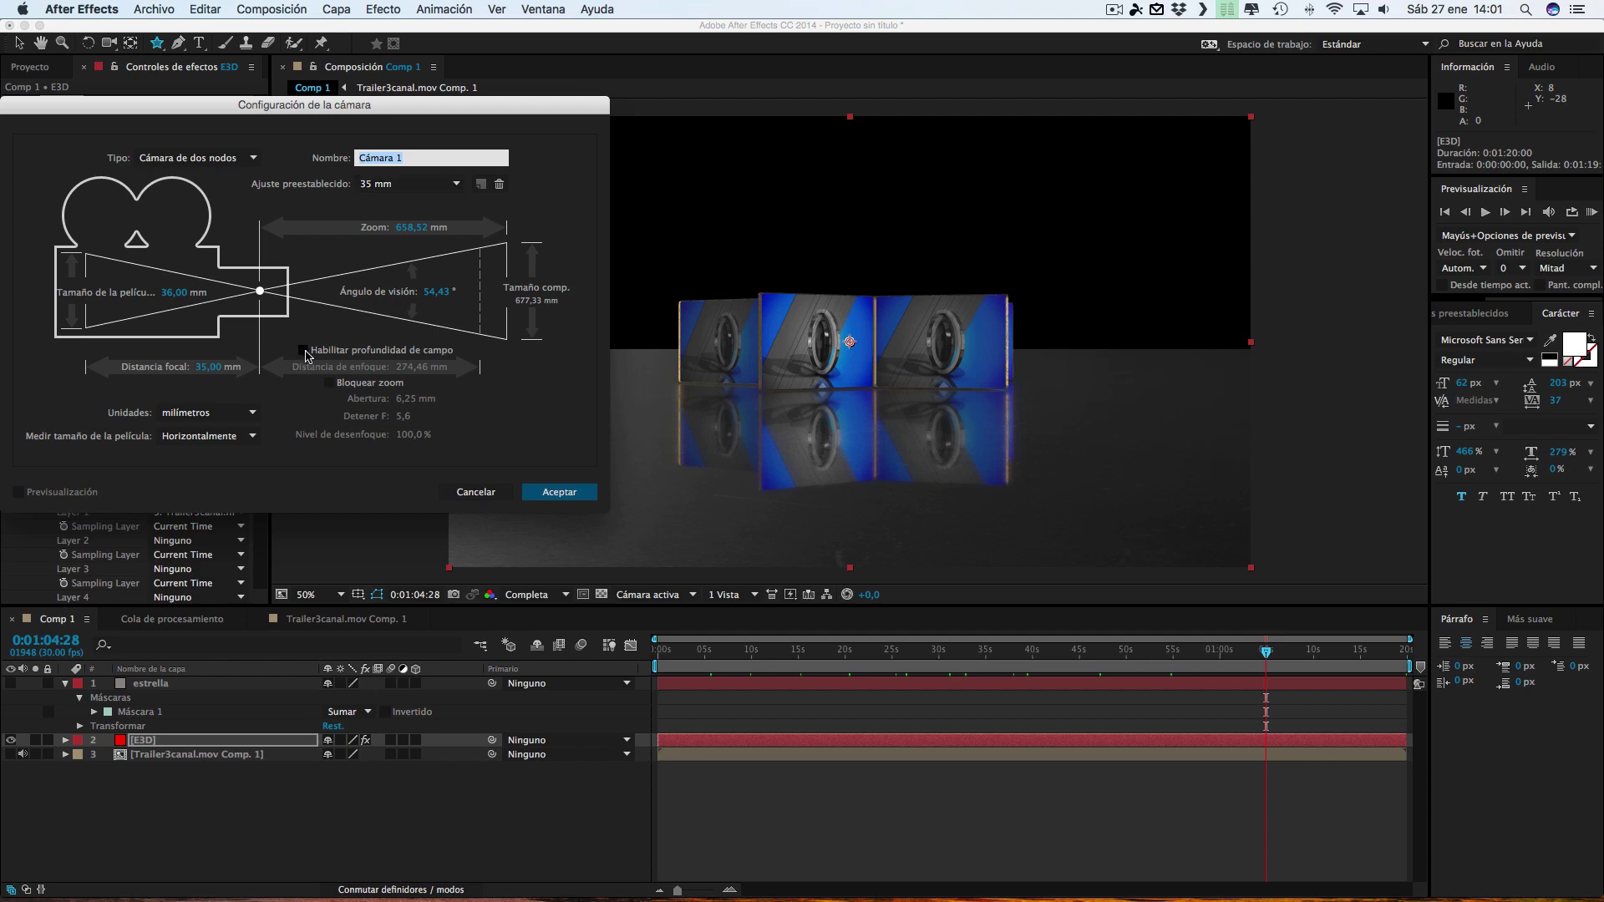
click(559, 491)
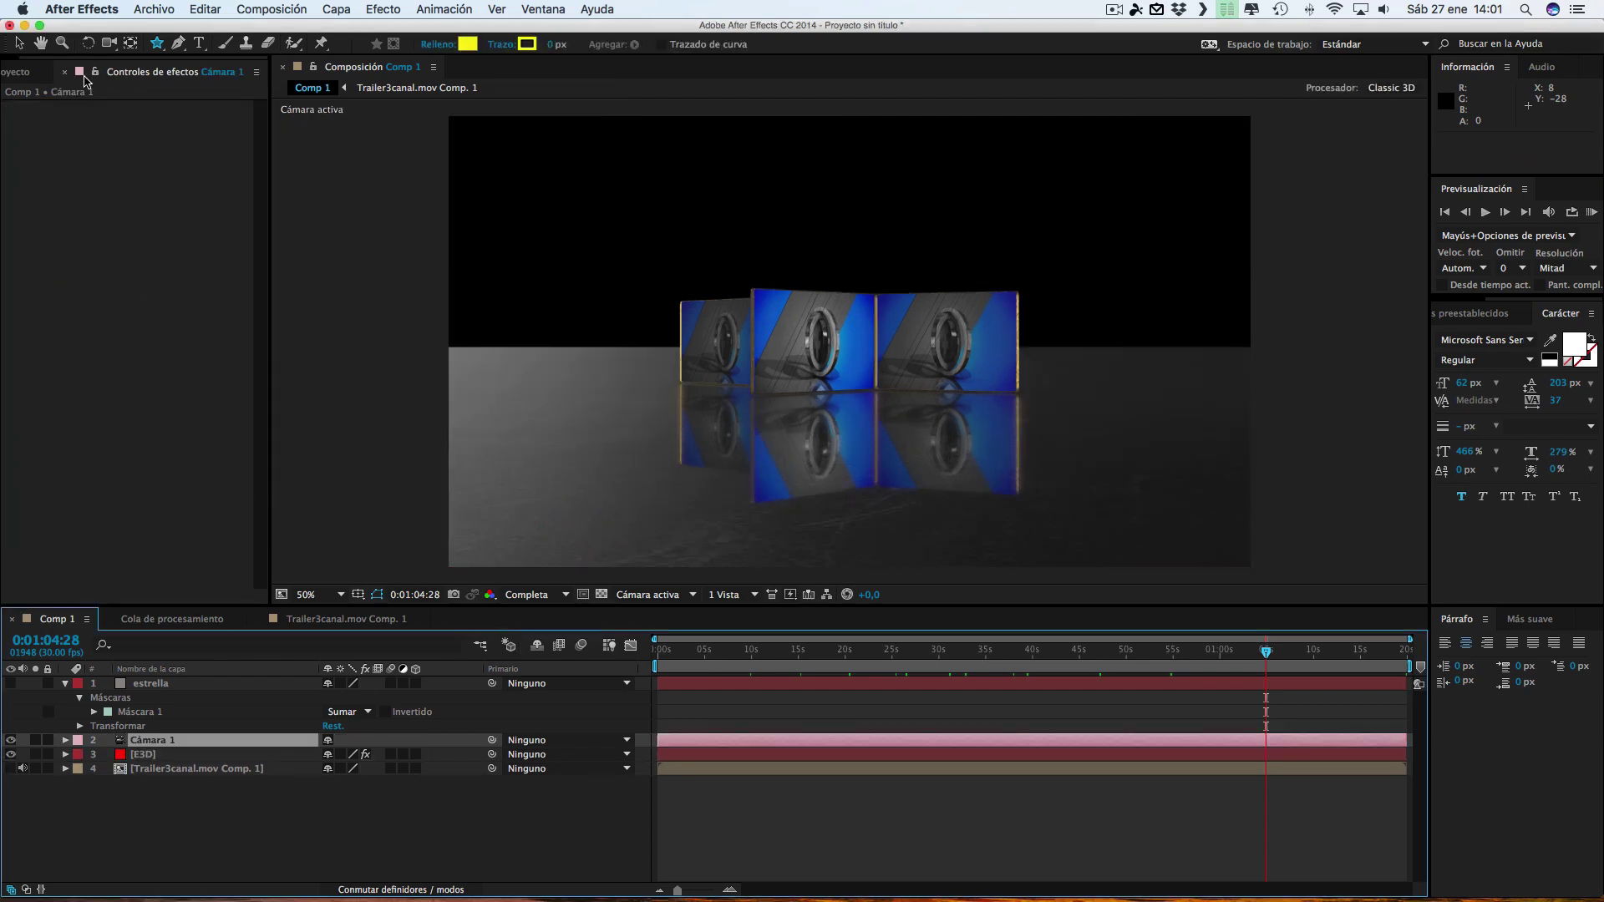
Orbit and dolly Cámara 1 closer to the star, looking down on its top
drag(110, 49, 209, 63)
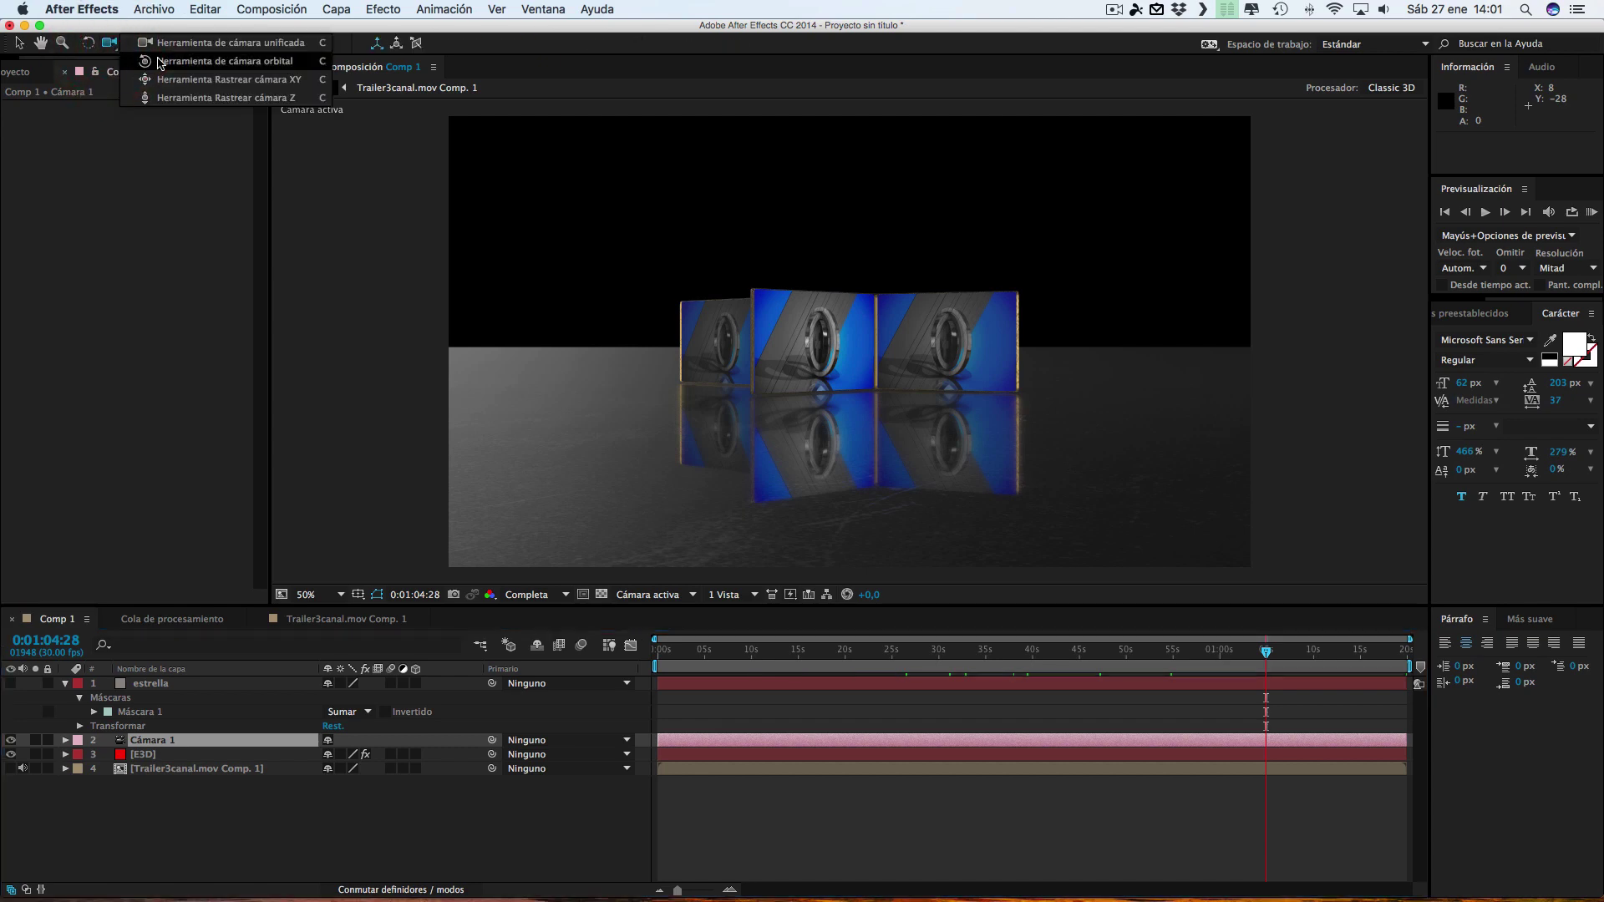
mouse_move(969, 355)
mouse_down()
mouse_move(1003, 385)
mouse_move(991, 365)
mouse_up()
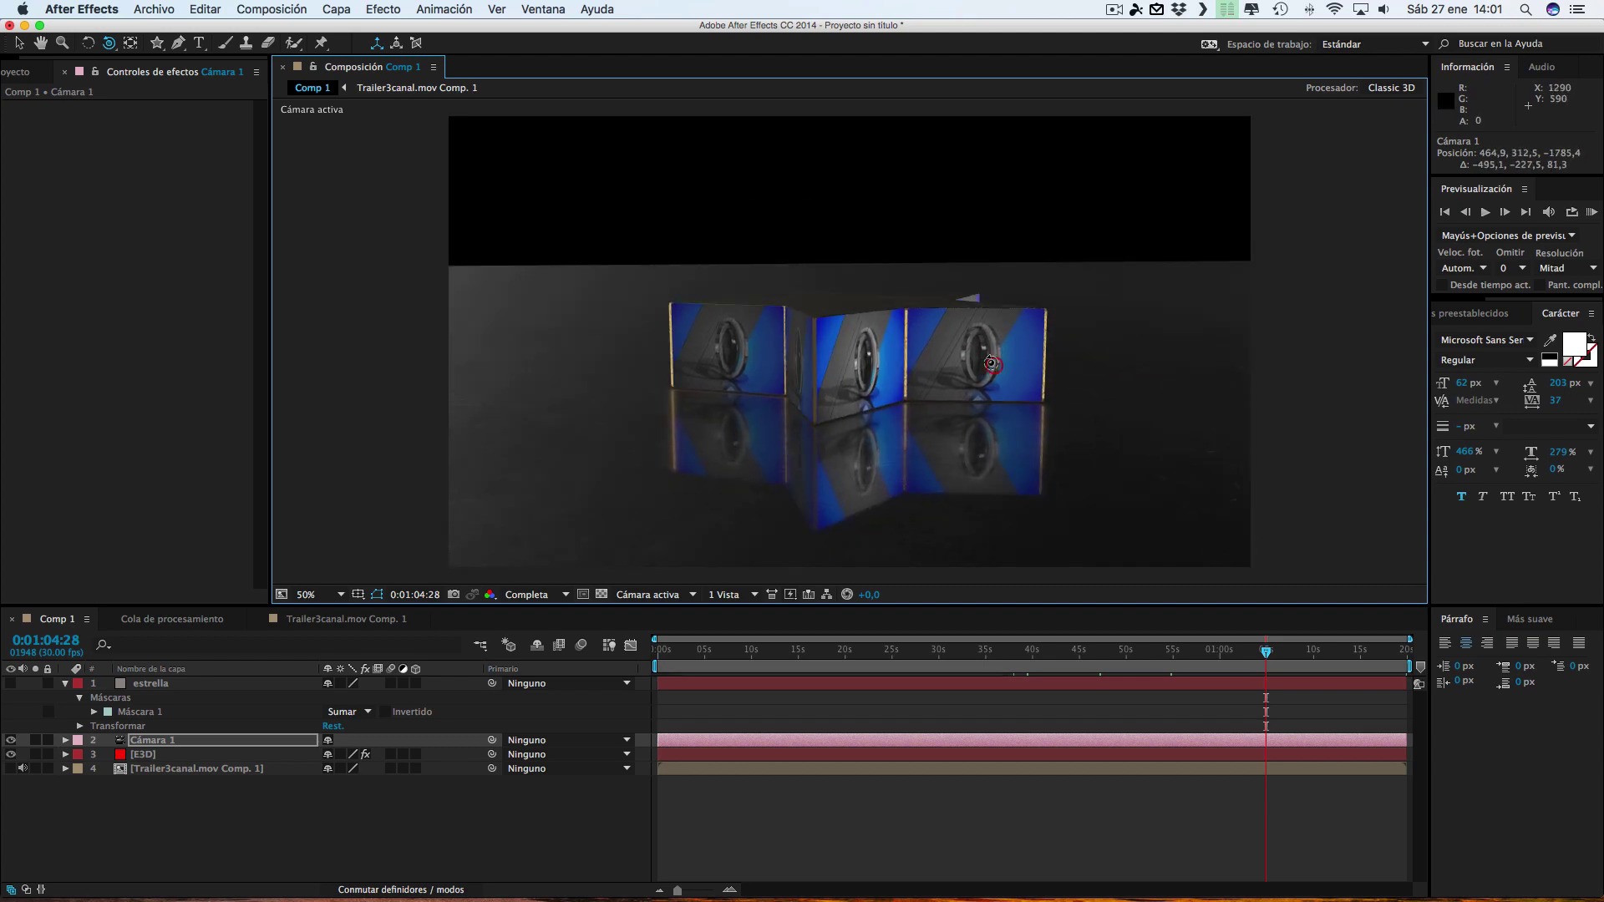
drag(109, 44, 167, 82)
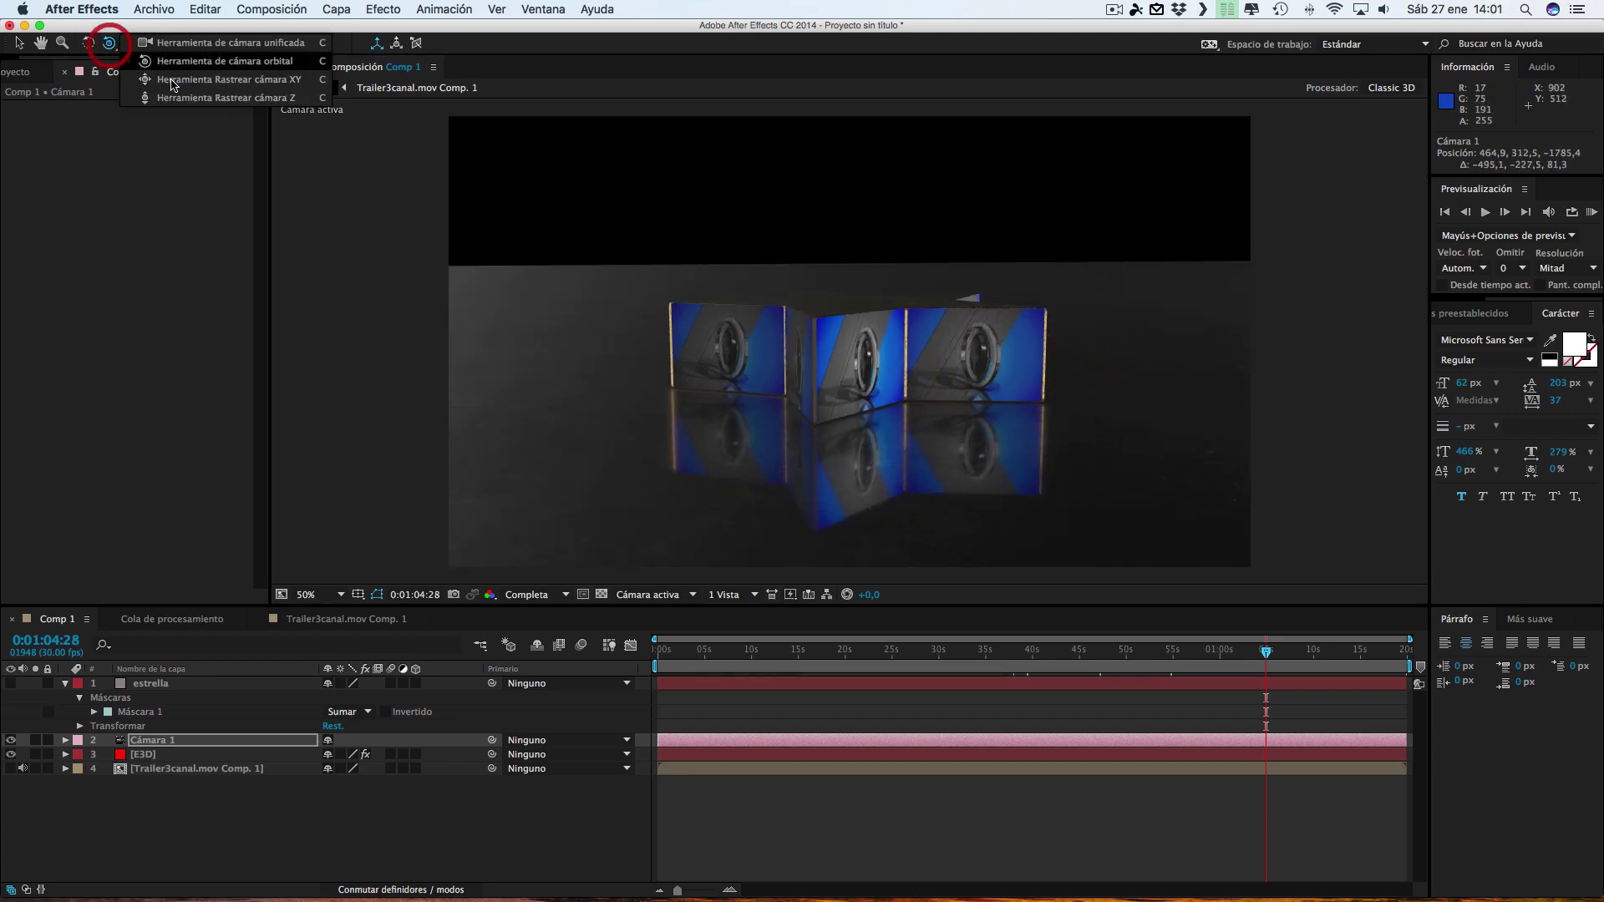
drag(911, 362, 928, 293)
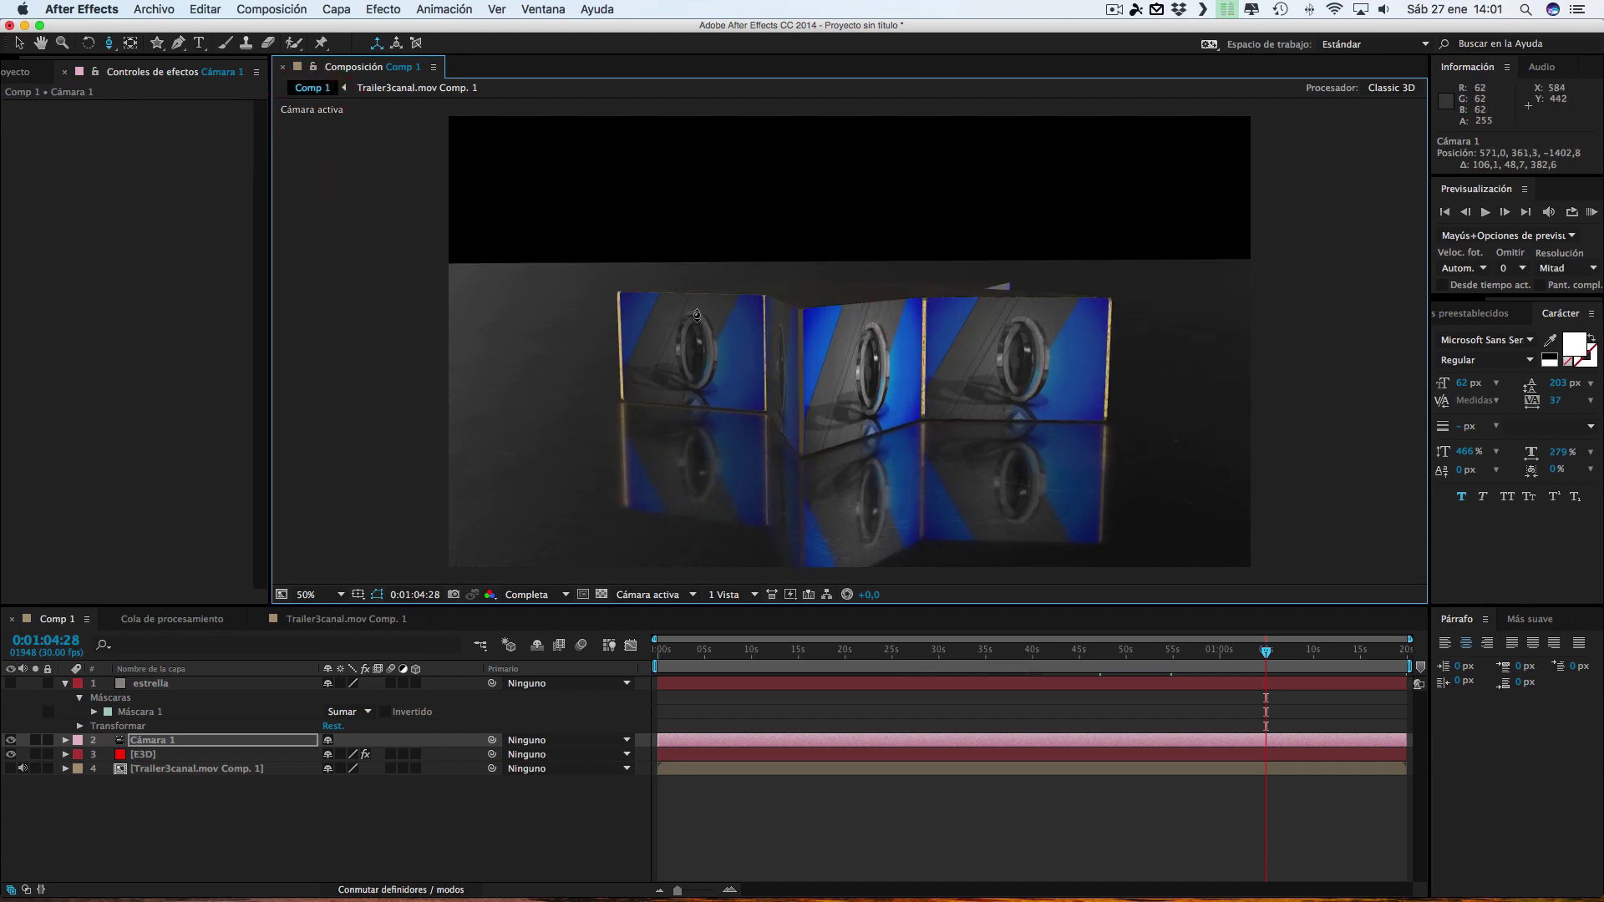
drag(111, 46, 167, 52)
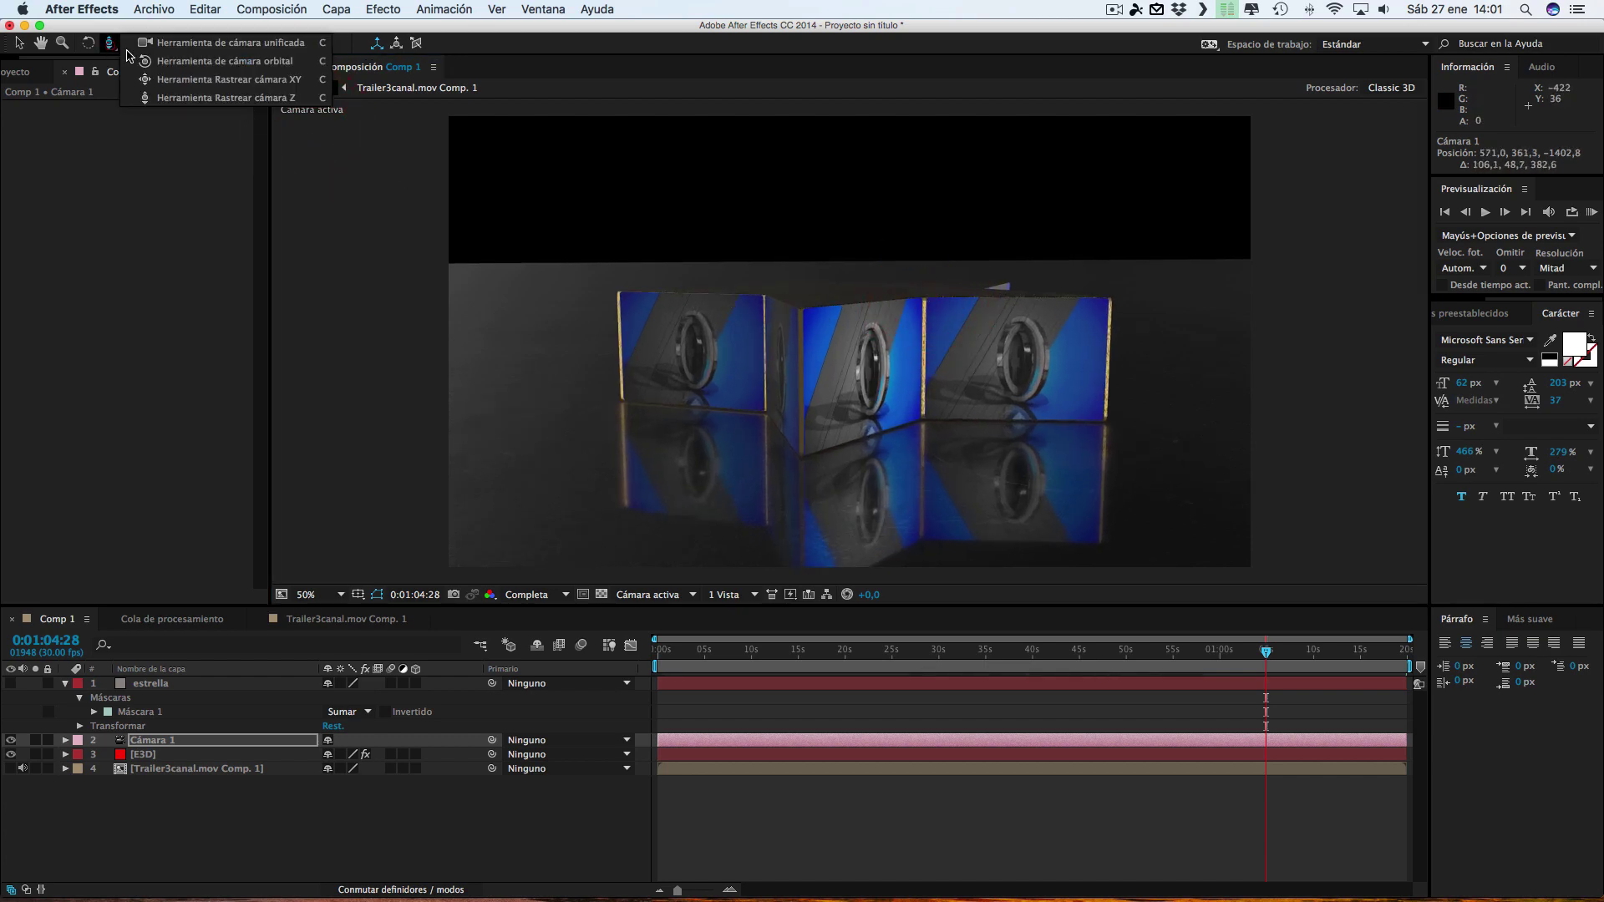
drag(807, 279, 795, 279)
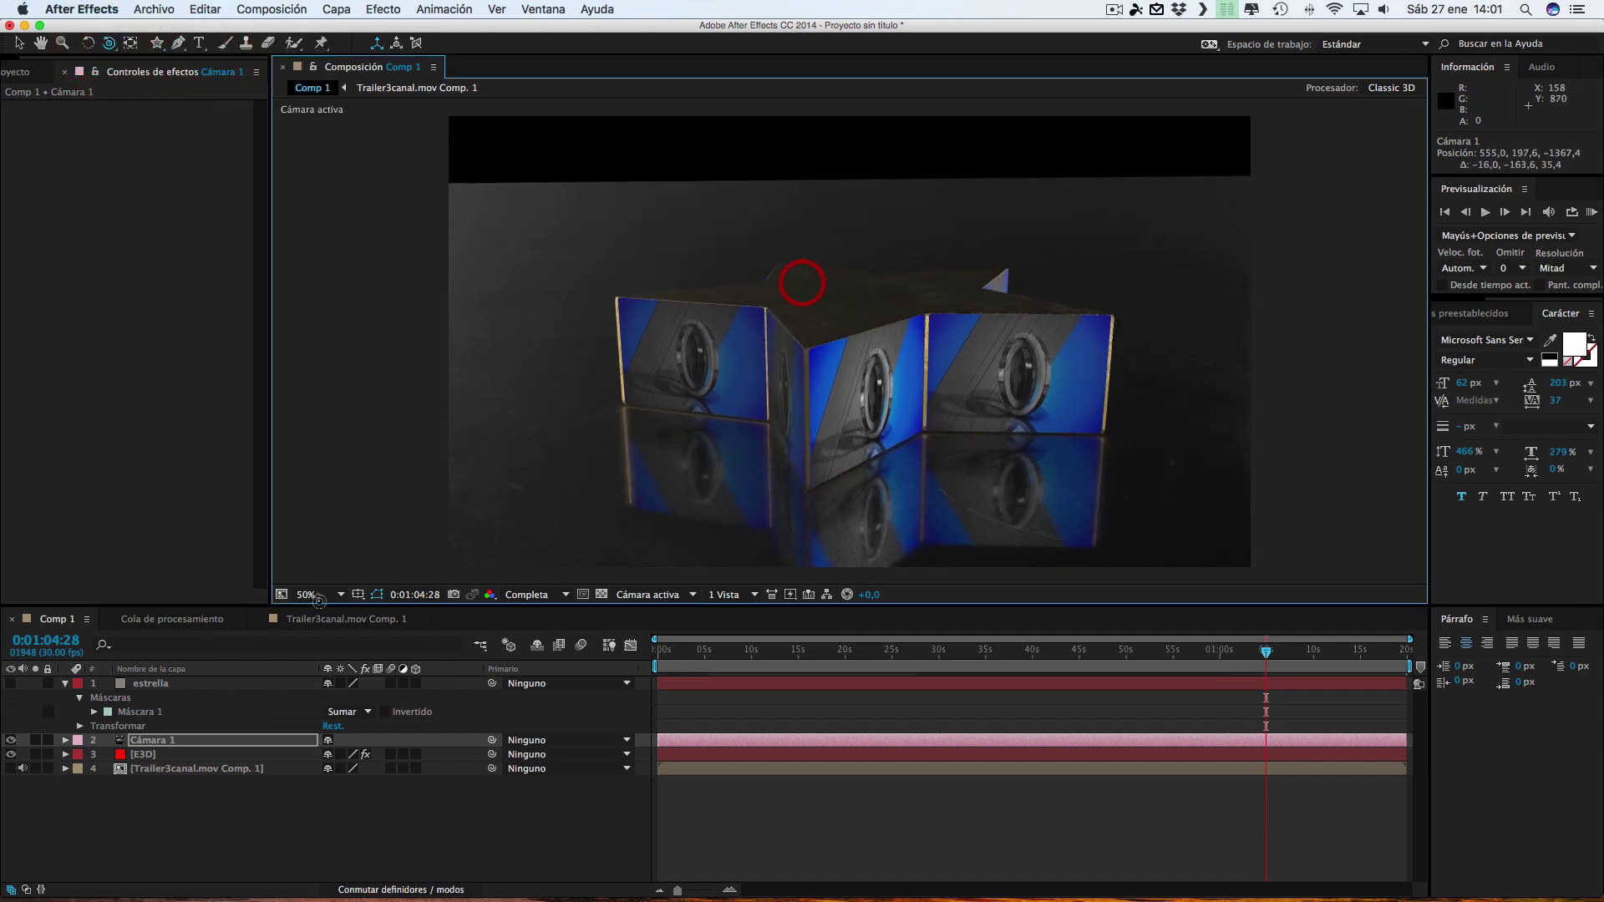
Select the Element 3D layer, reopen Scene Setup and view the panelled star from above
click(135, 755)
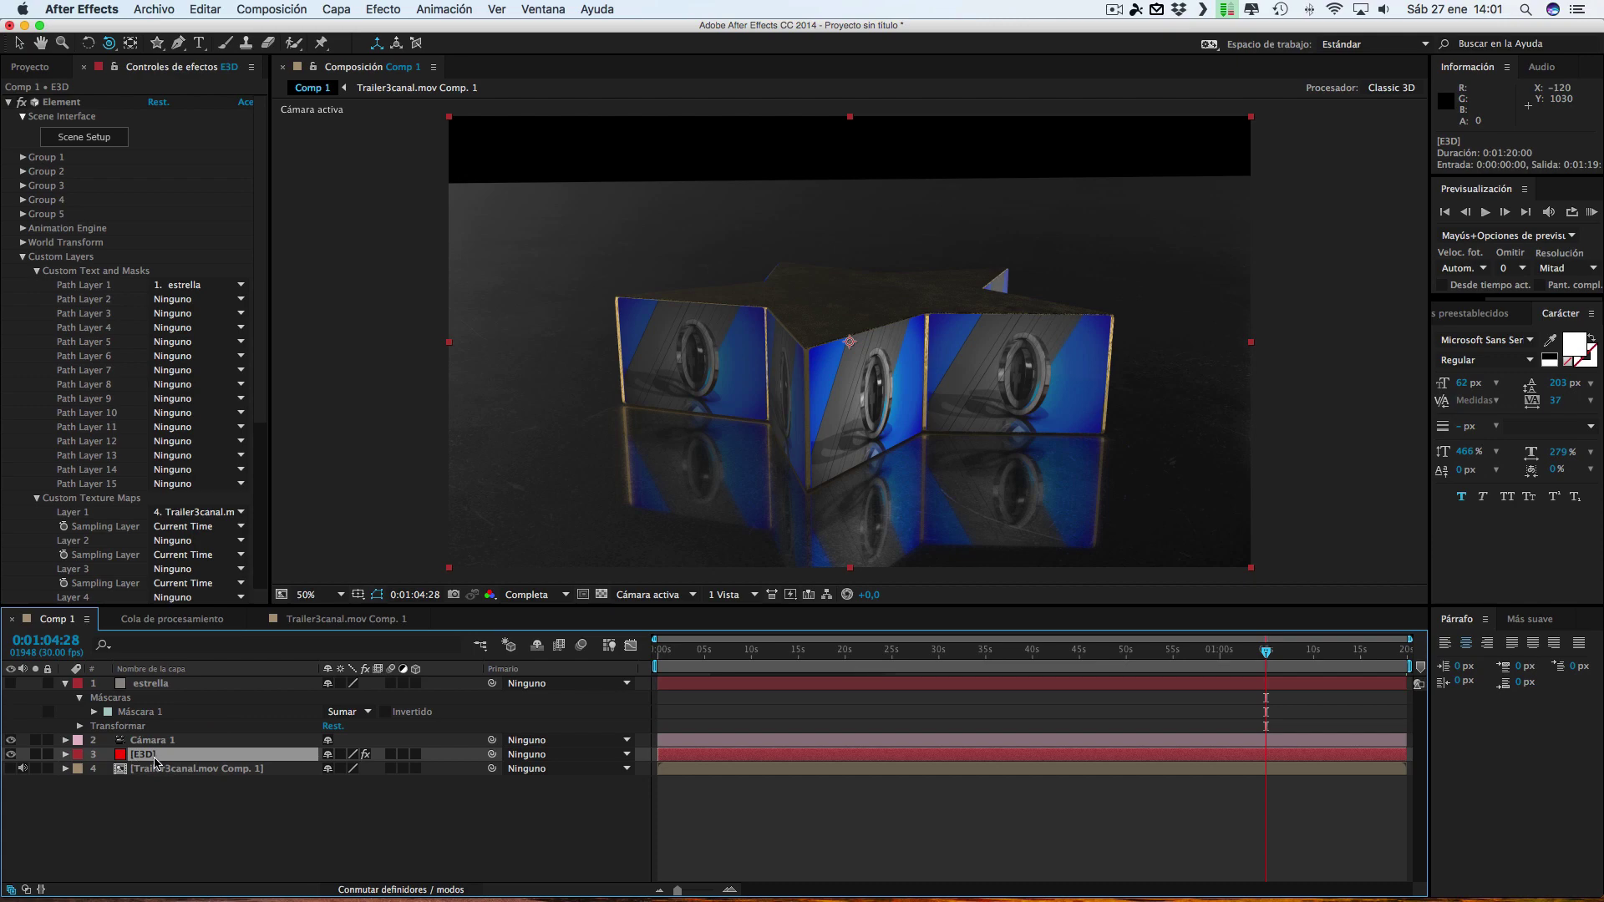
click(90, 139)
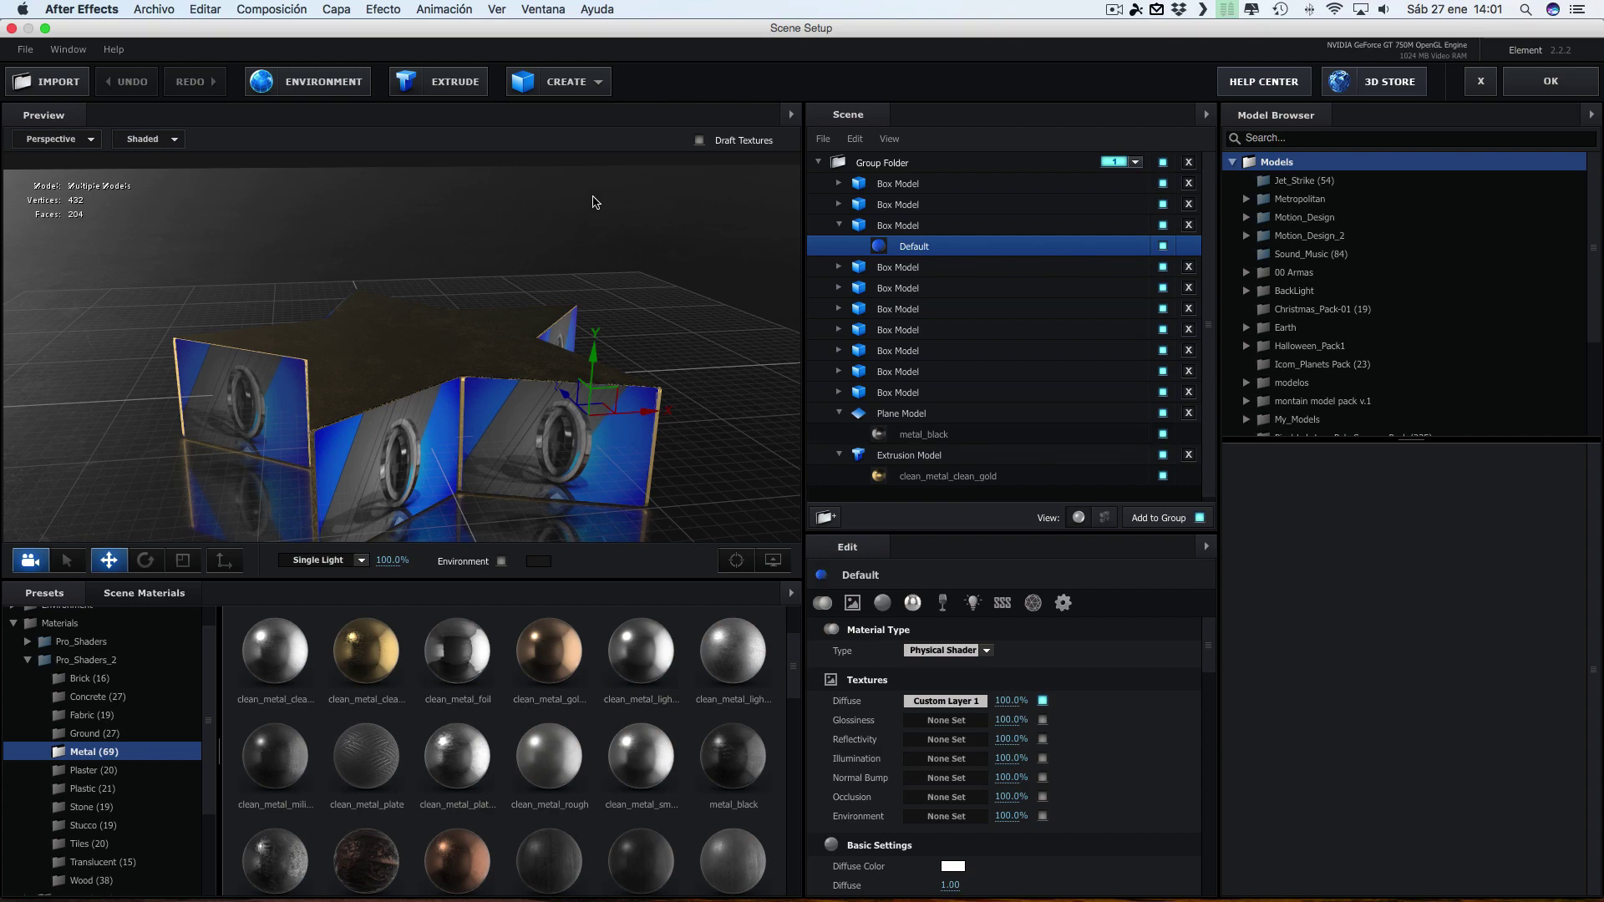
mouse_move(700, 266)
mouse_down()
mouse_move(607, 245)
mouse_move(655, 251)
mouse_up()
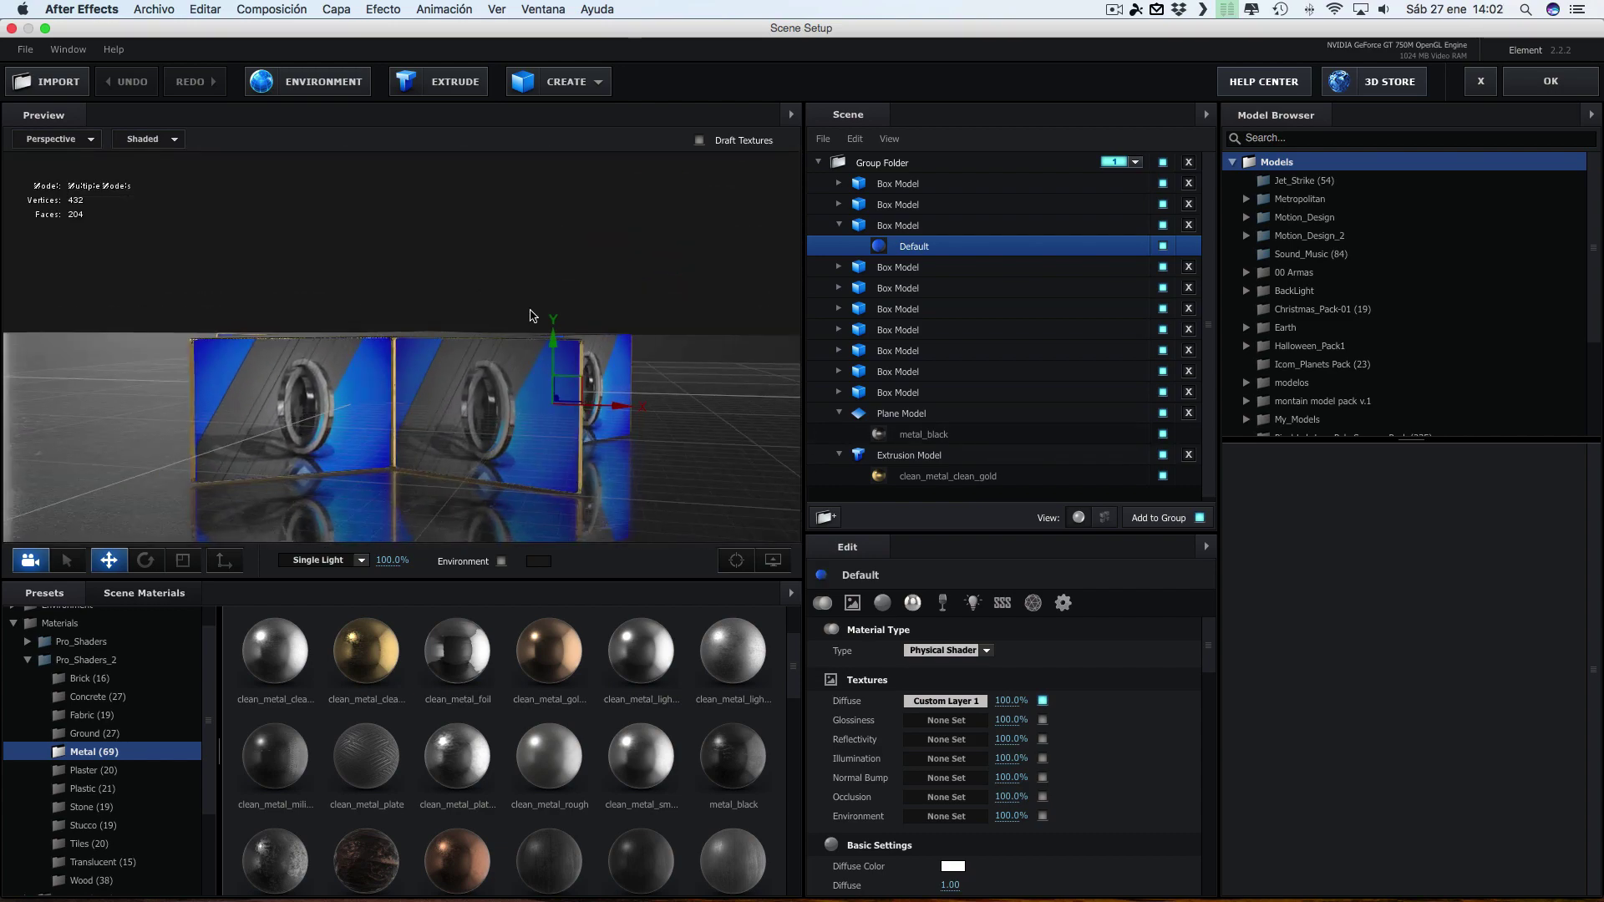
drag(669, 326, 627, 243)
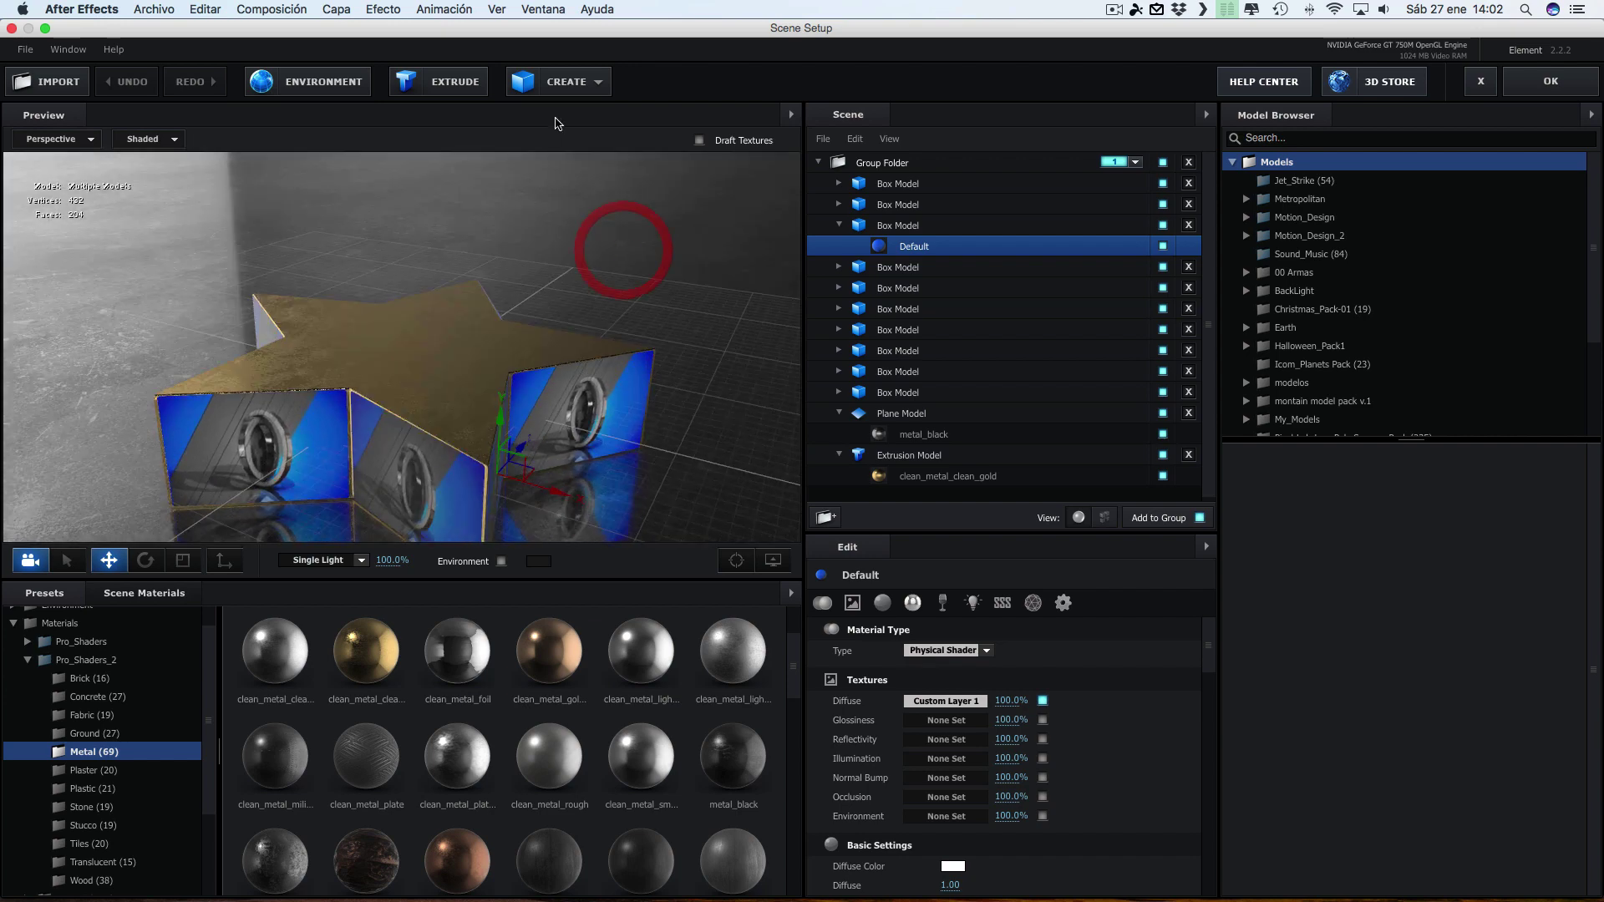
click(596, 83)
Add a torus to the Element scene and scale it to 554%
click(696, 120)
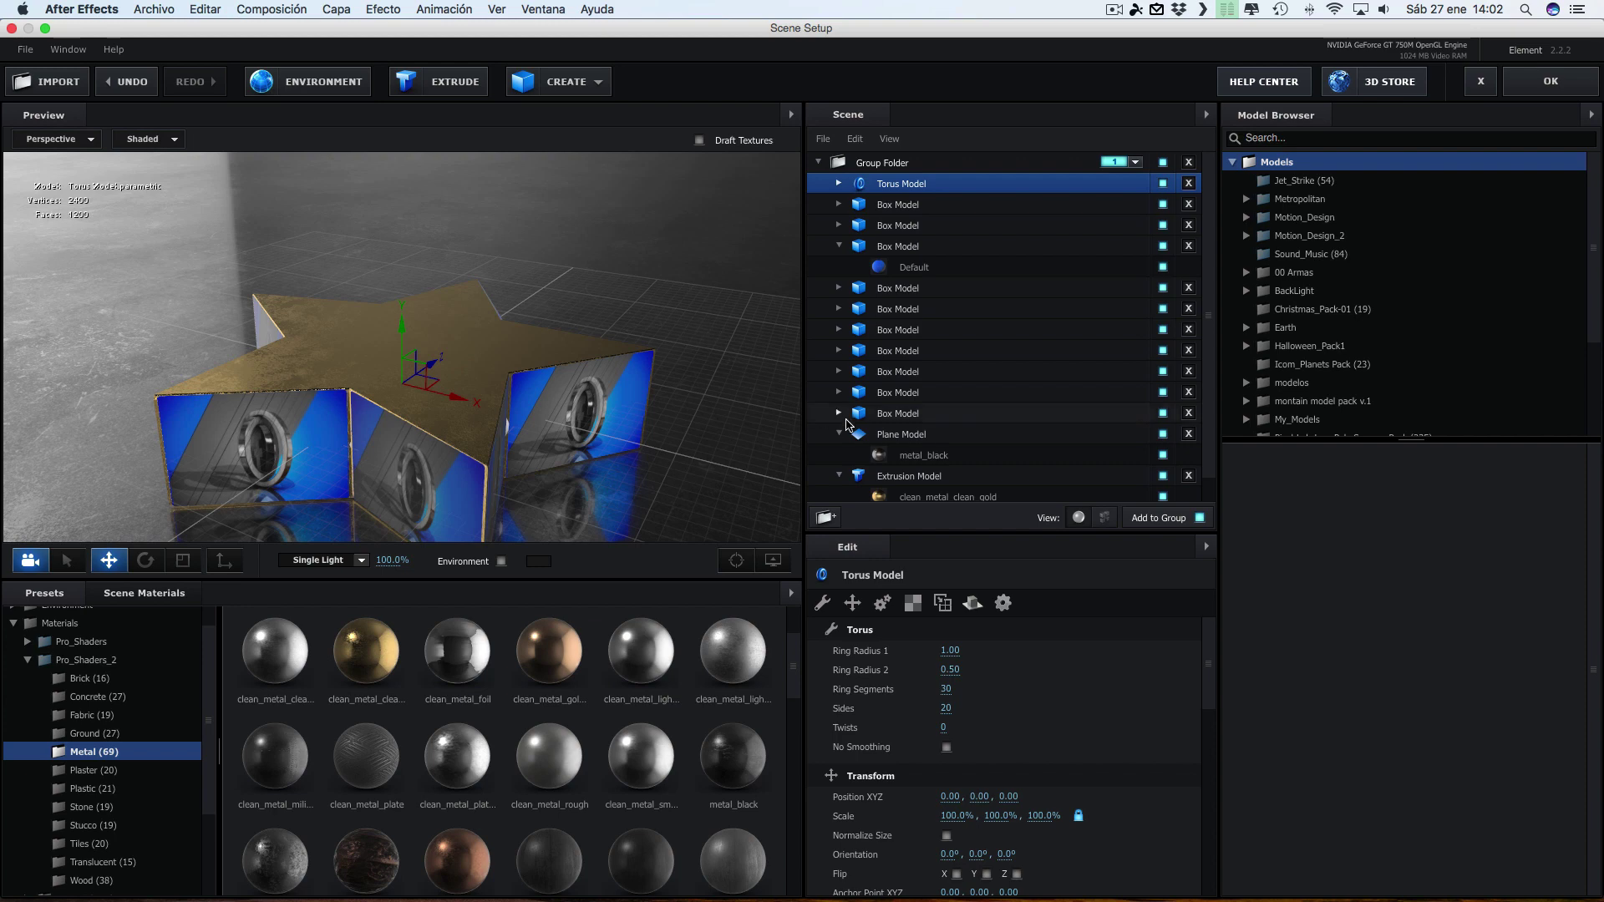
click(839, 184)
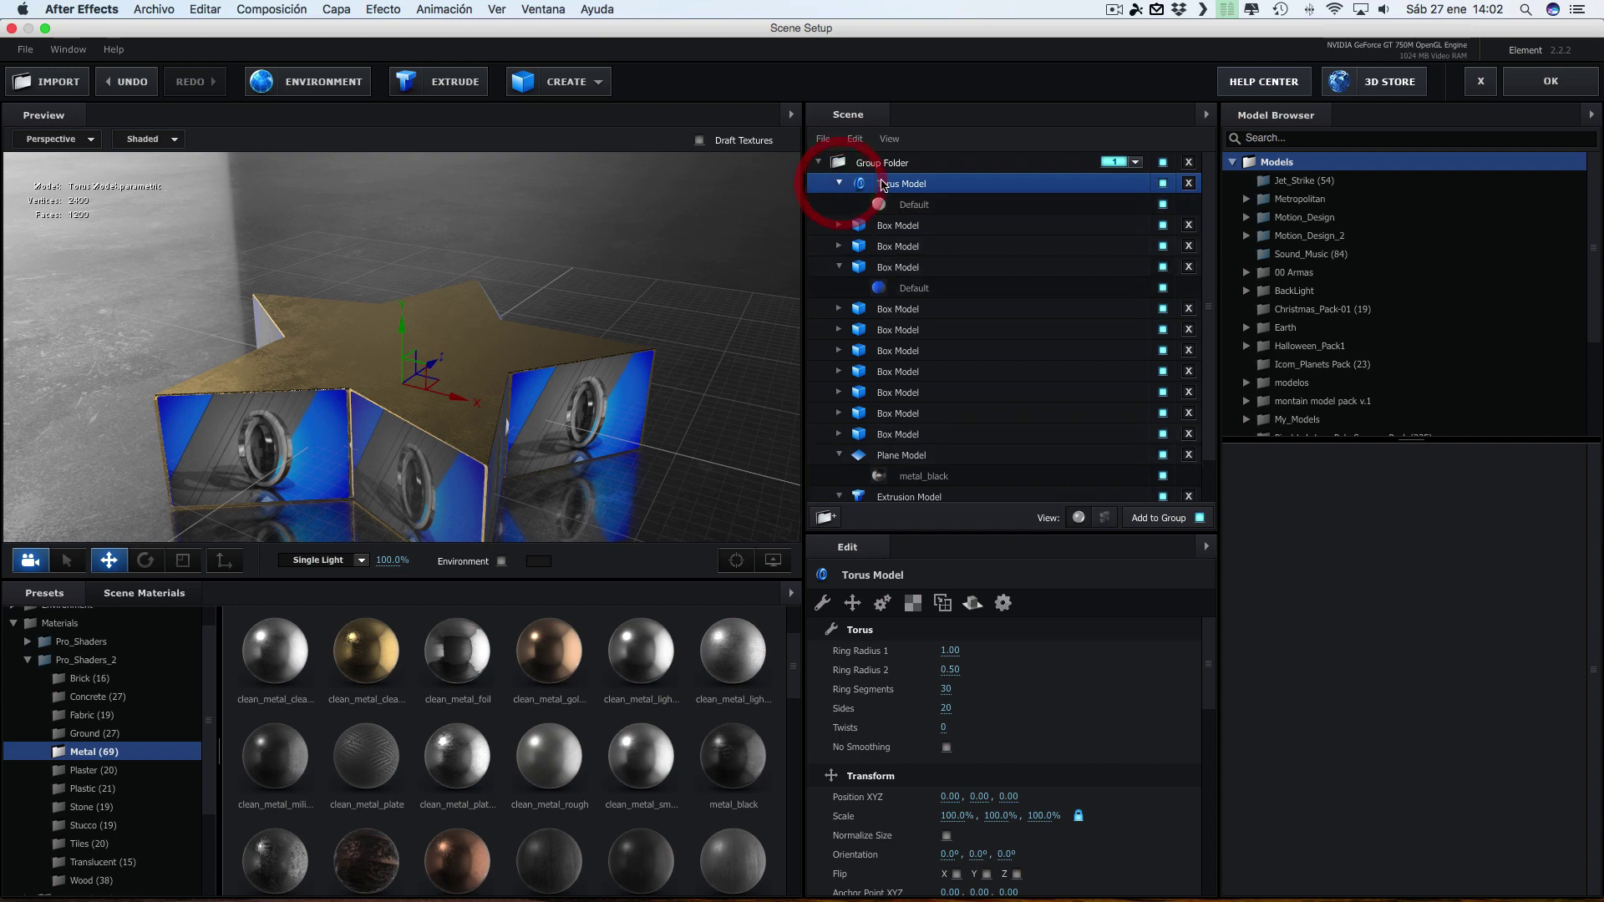
click(853, 603)
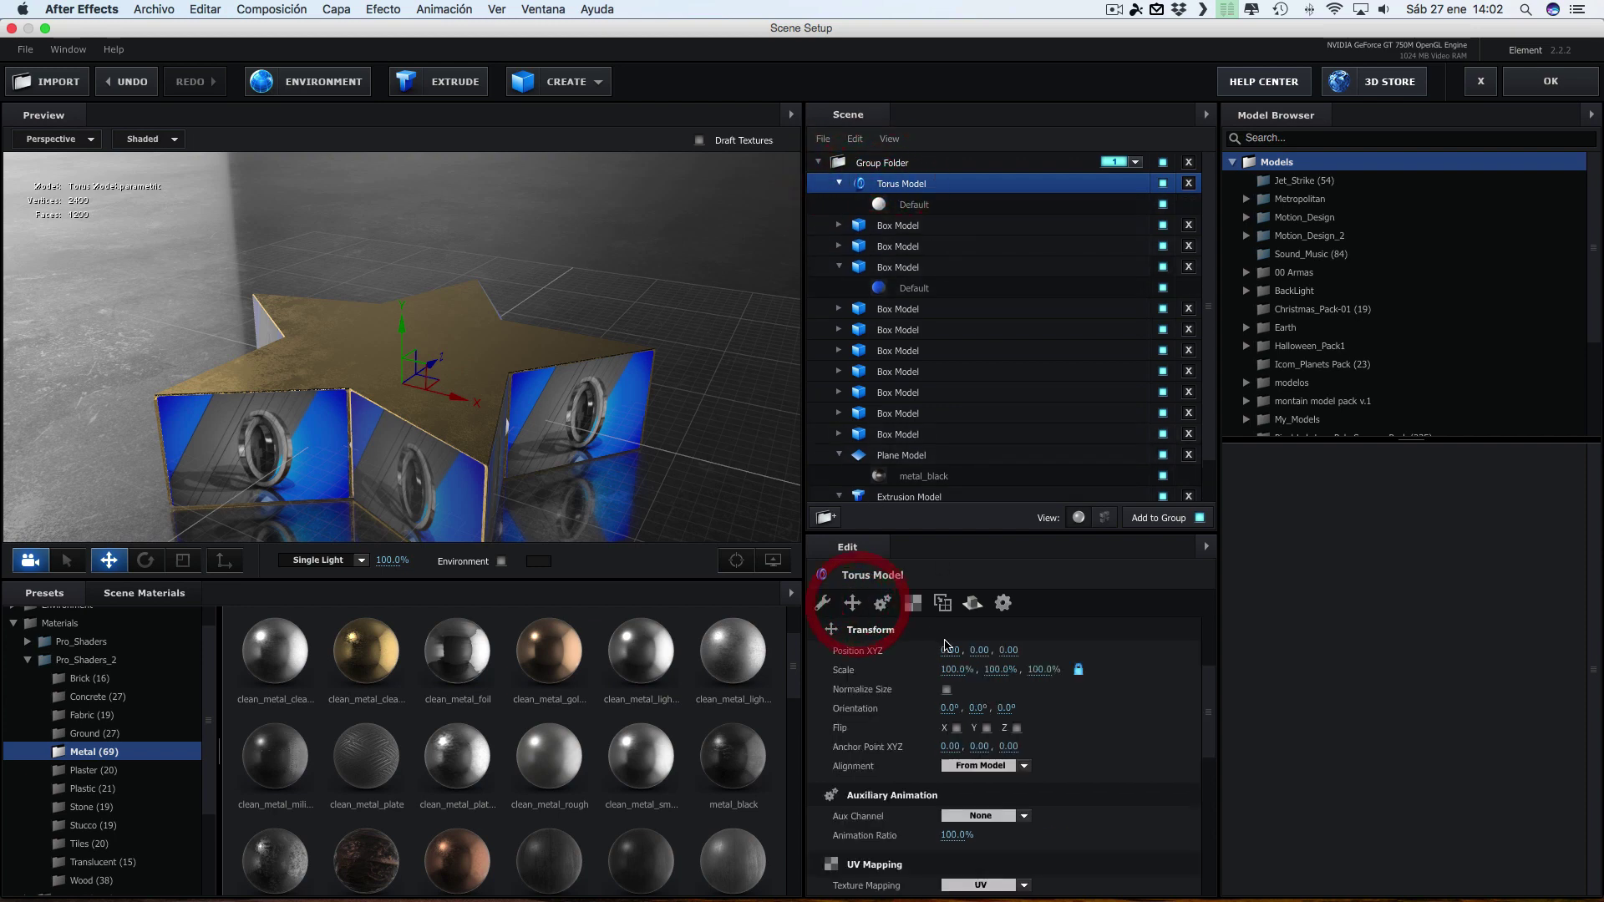
drag(950, 670, 1197, 665)
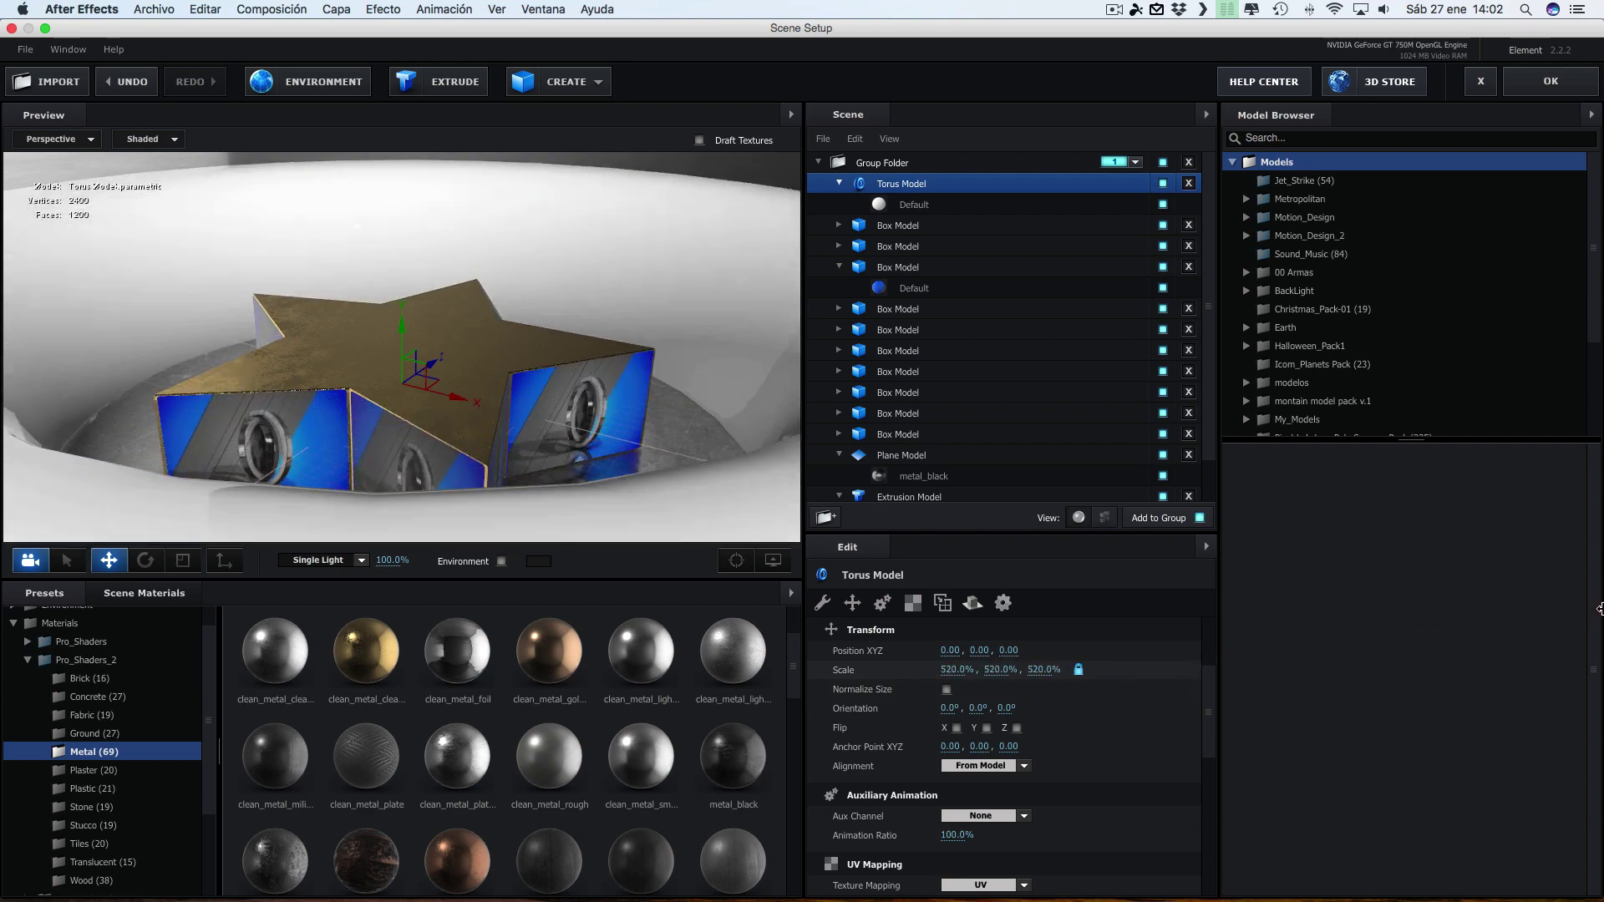
drag(1197, 665, 1499, 624)
drag(950, 670, 986, 669)
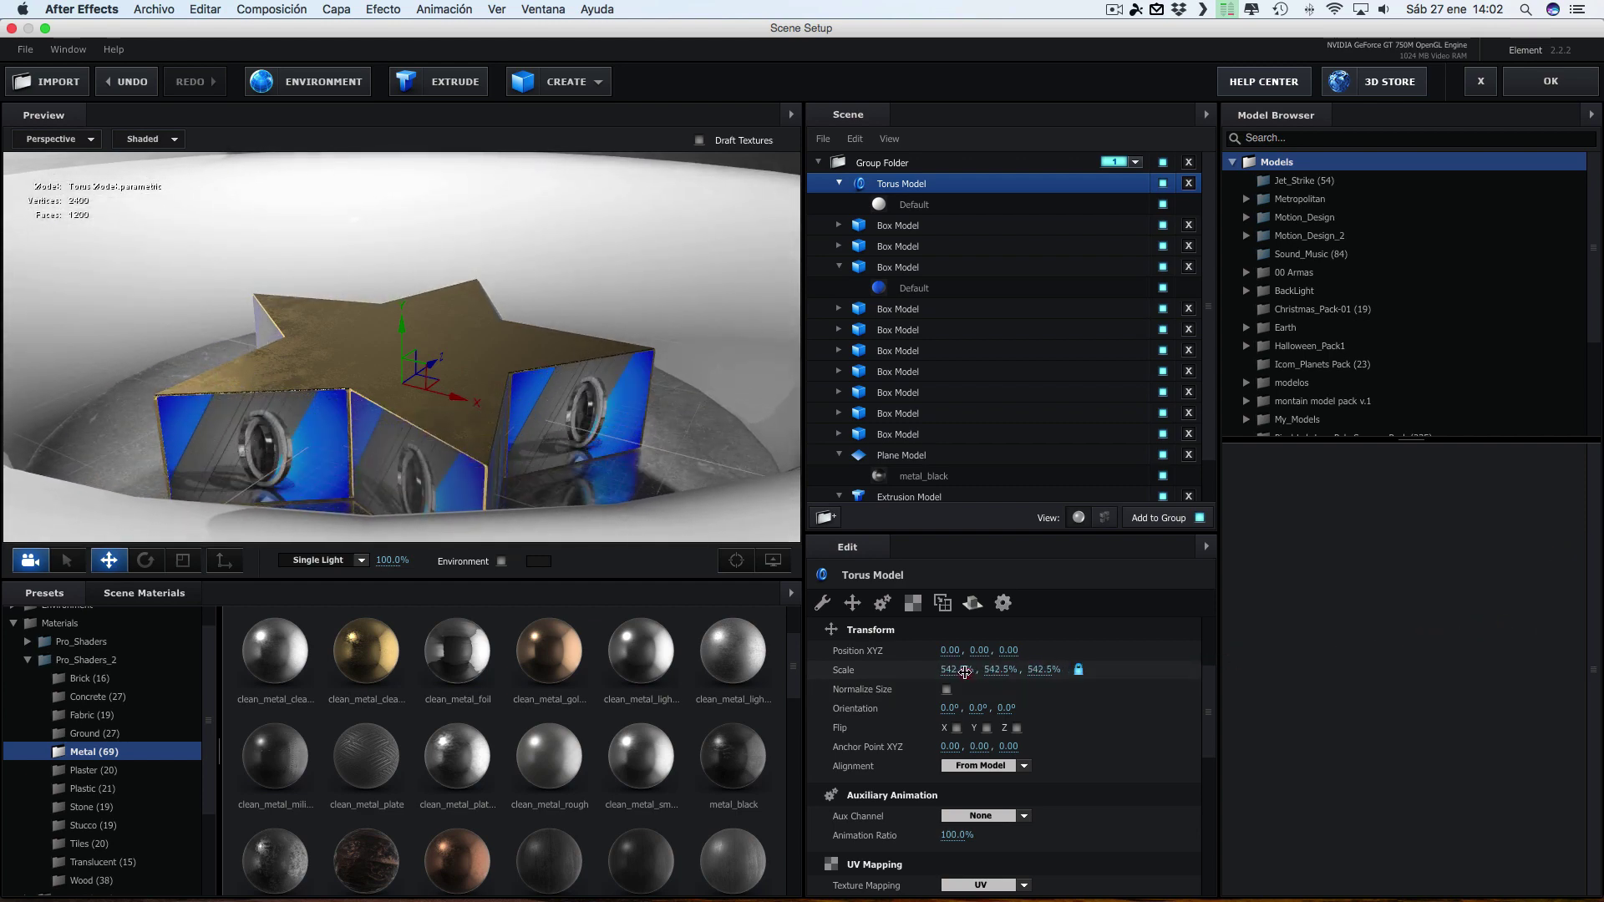
drag(772, 436, 709, 424)
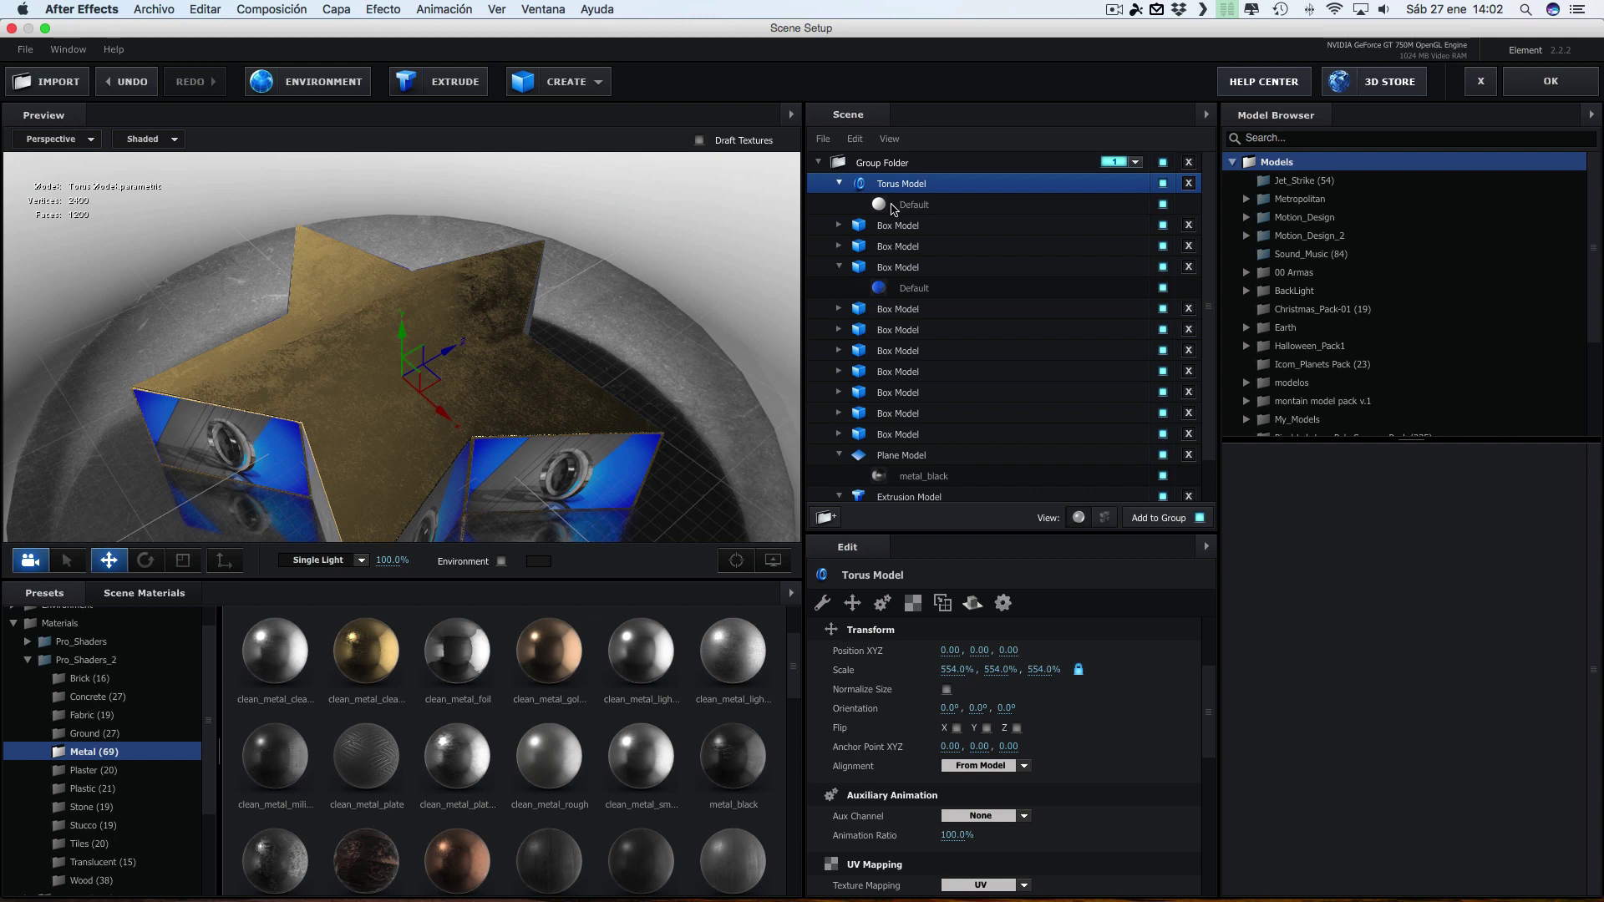
Raise the torus geometry to 127 ring segments and 49 sides
scroll(930, 695, up, 4)
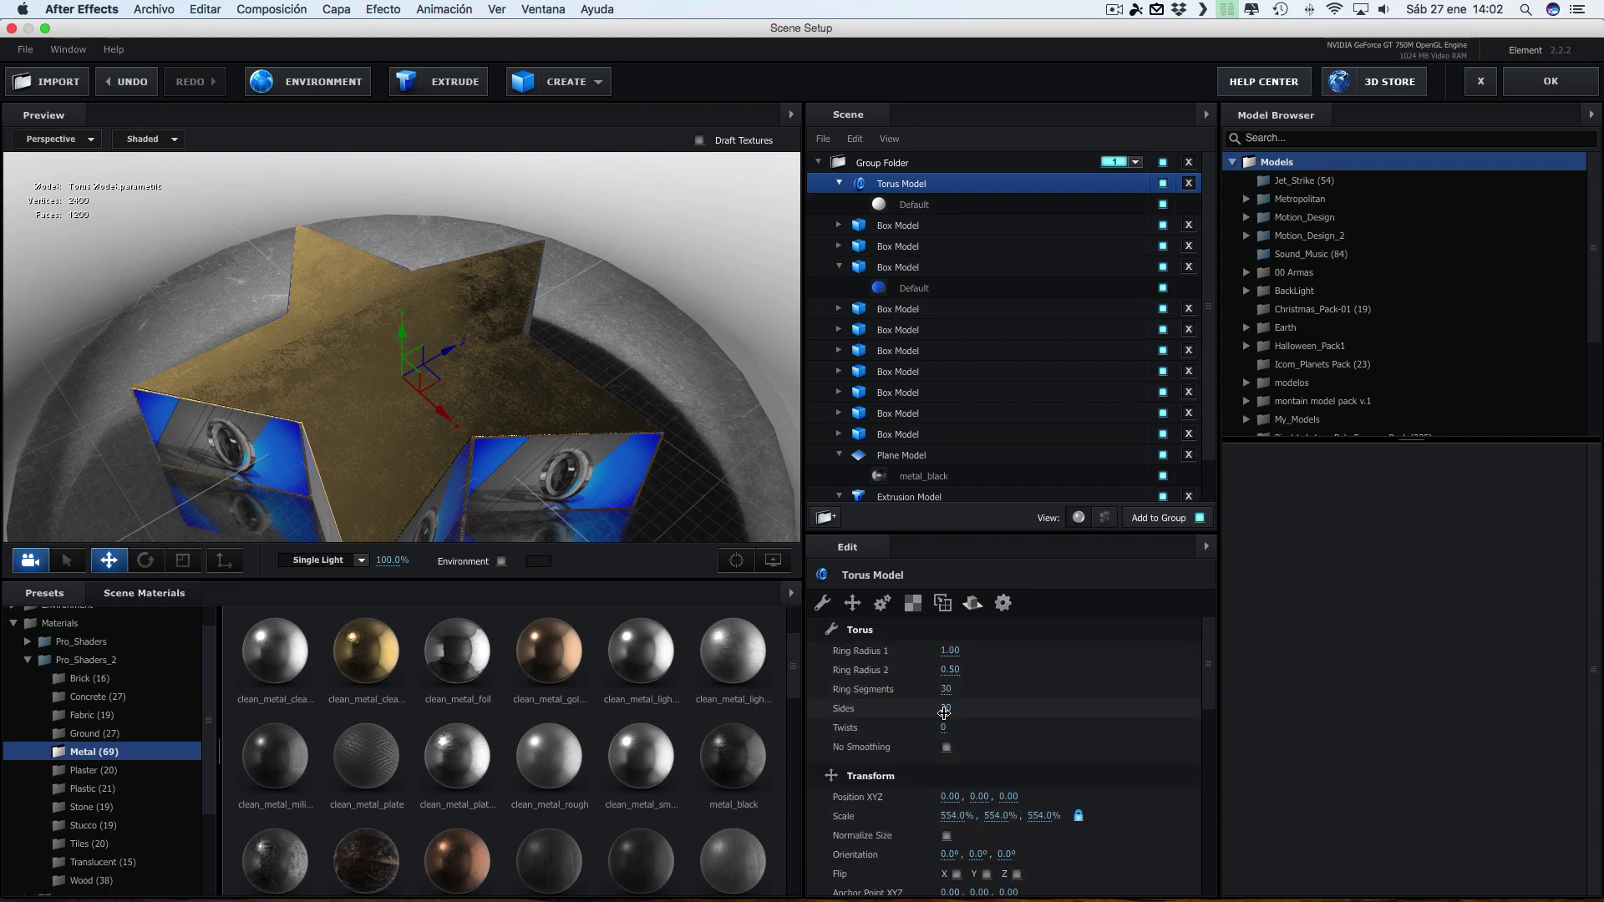
mouse_move(965, 708)
mouse_down()
mouse_move(1066, 708)
mouse_move(1120, 688)
mouse_up()
mouse_move(608, 340)
mouse_down()
mouse_move(685, 294)
mouse_move(491, 319)
mouse_move(597, 328)
mouse_up()
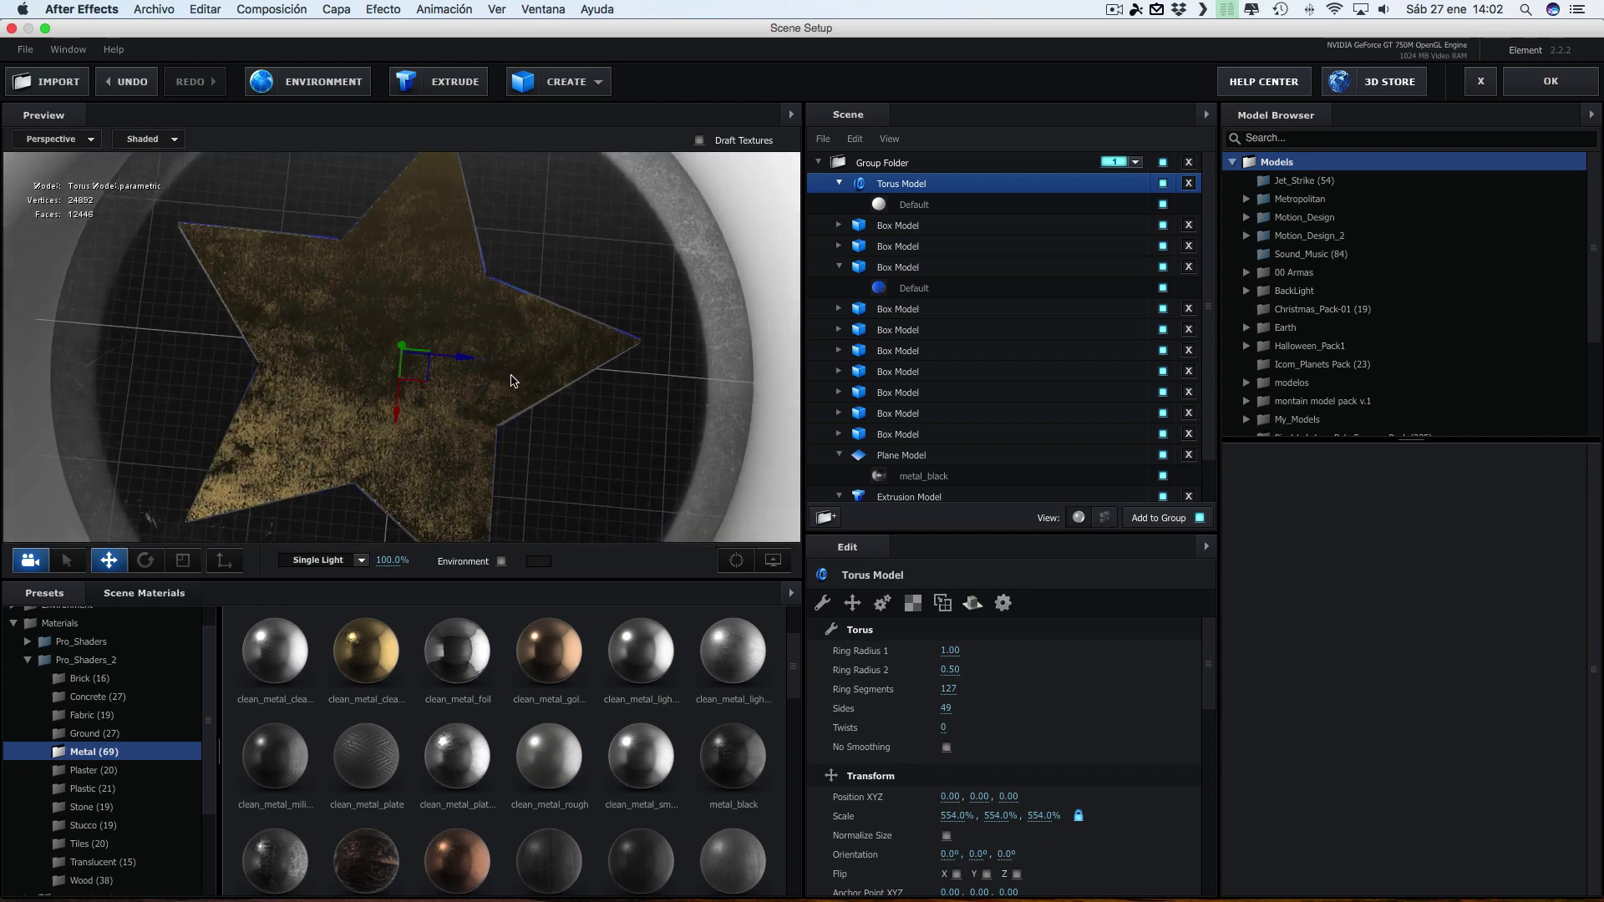
Scale the torus to 681.5%, then stretch it to 1165.5% on Y with the Scale tool
click(854, 604)
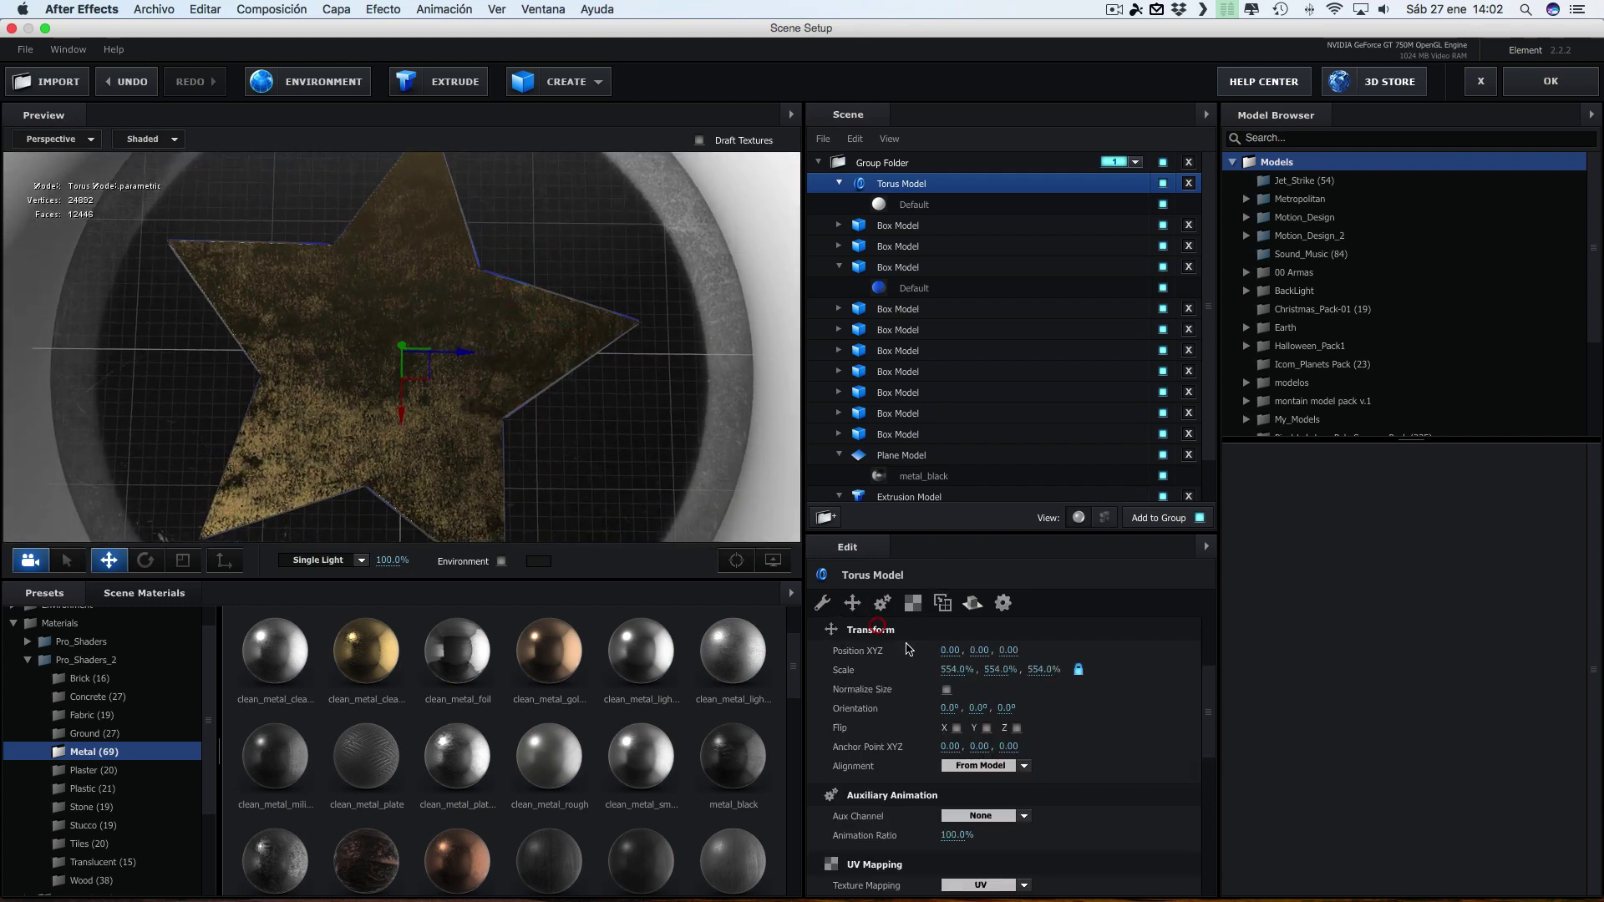
drag(950, 669, 1074, 670)
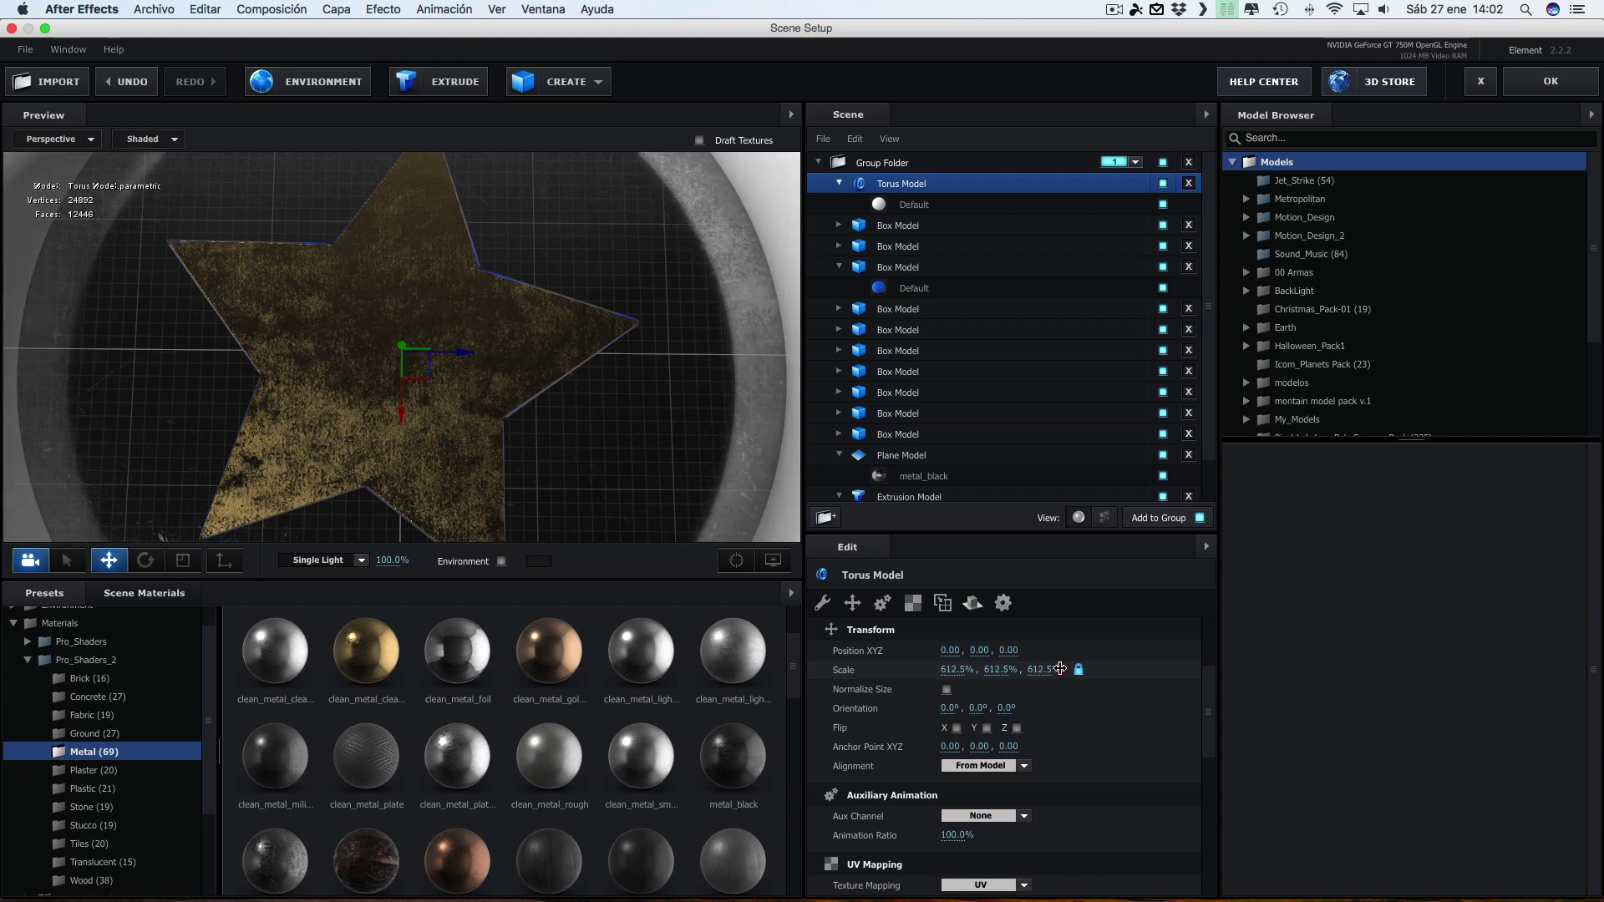
drag(702, 404, 701, 432)
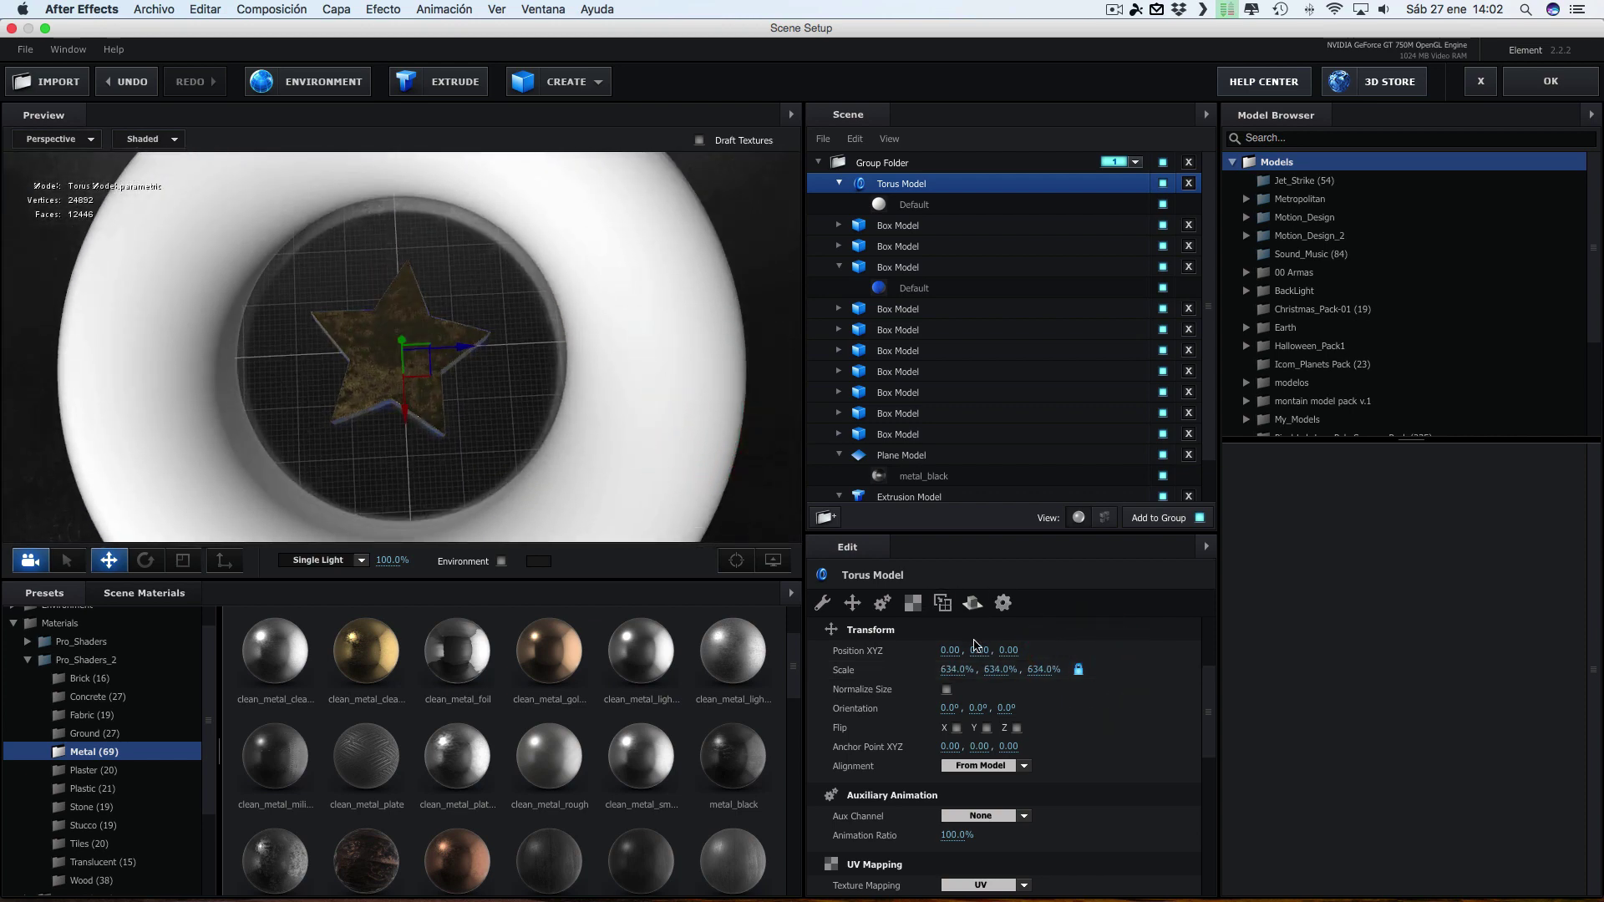
drag(945, 669, 1026, 670)
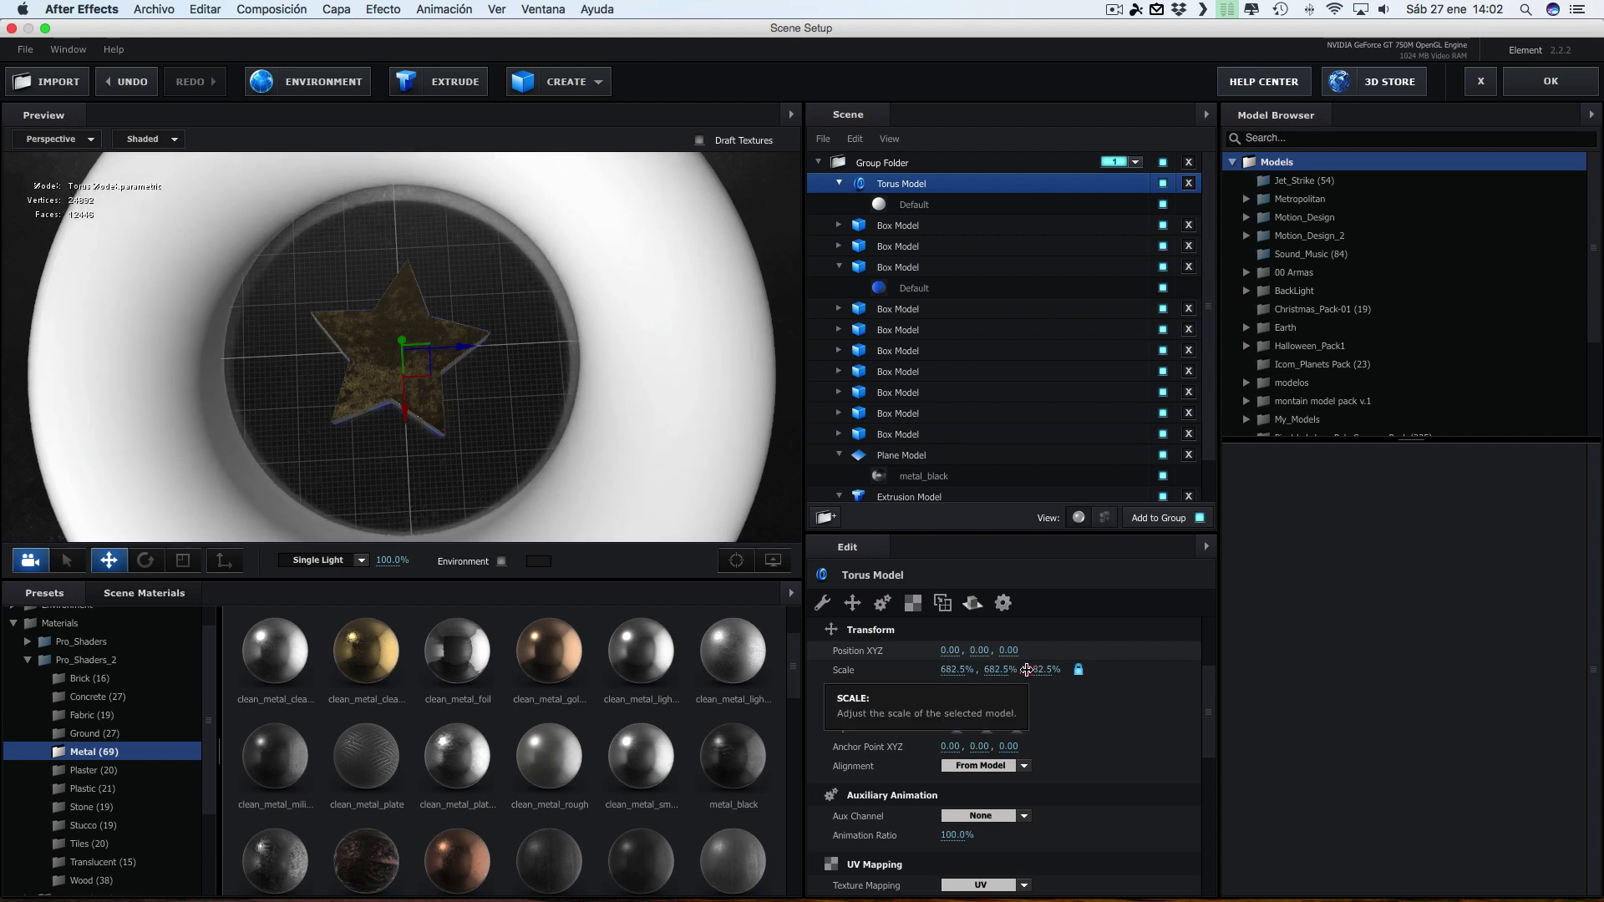
mouse_move(654, 473)
mouse_down()
mouse_move(640, 375)
mouse_move(620, 376)
mouse_up()
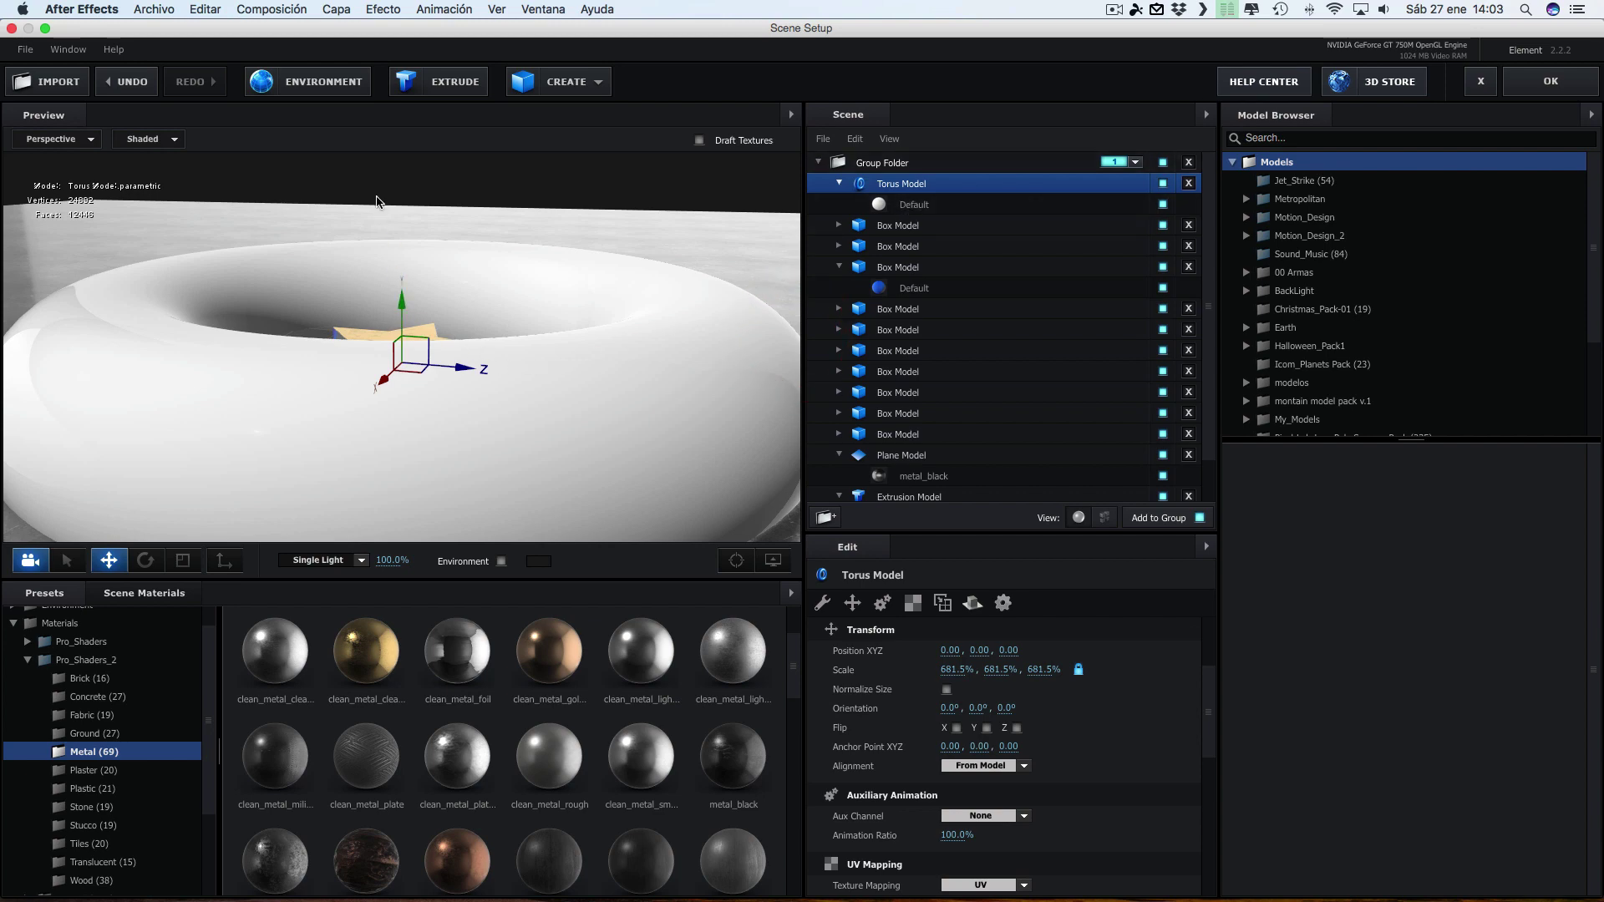
drag(640, 418, 641, 444)
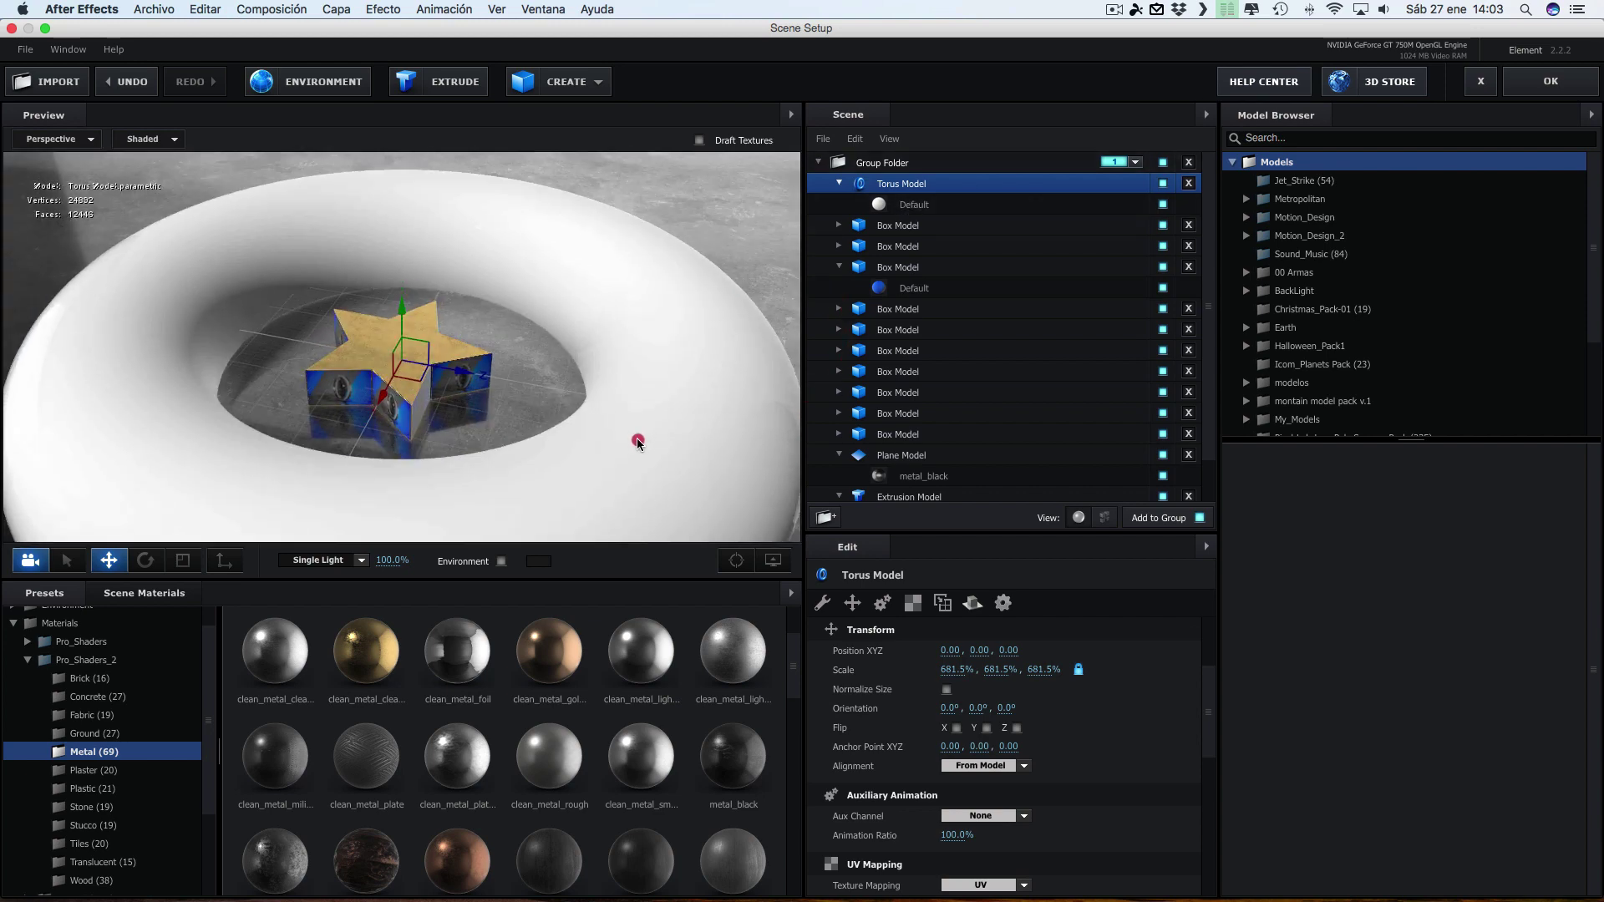
click(186, 561)
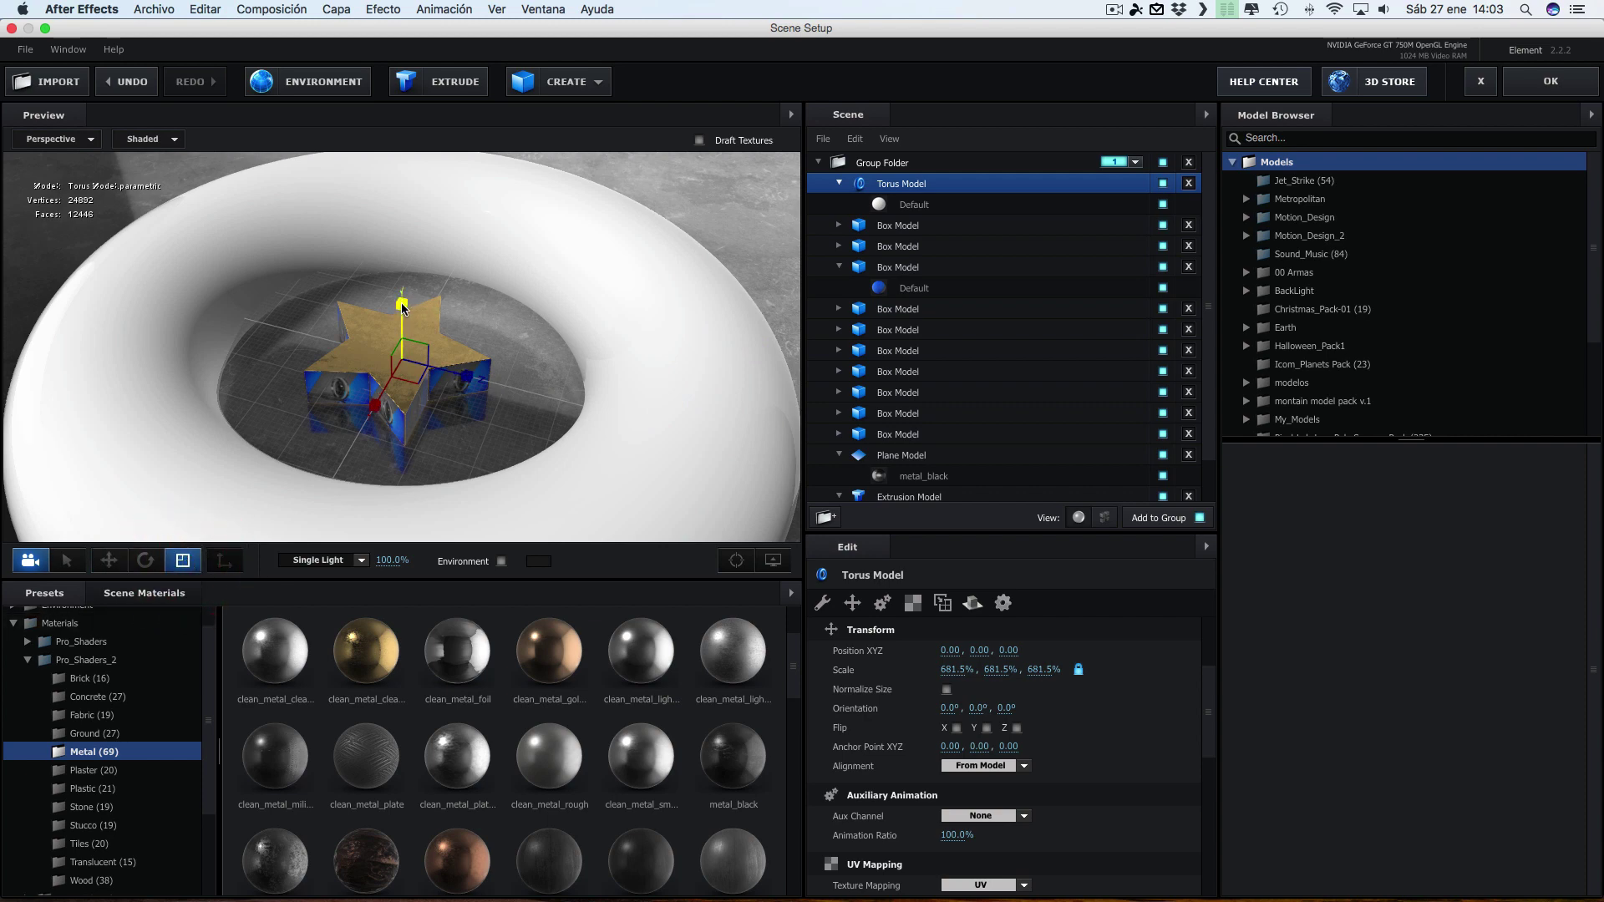
mouse_move(402, 307)
mouse_down()
mouse_move(395, 256)
mouse_move(666, 276)
mouse_up()
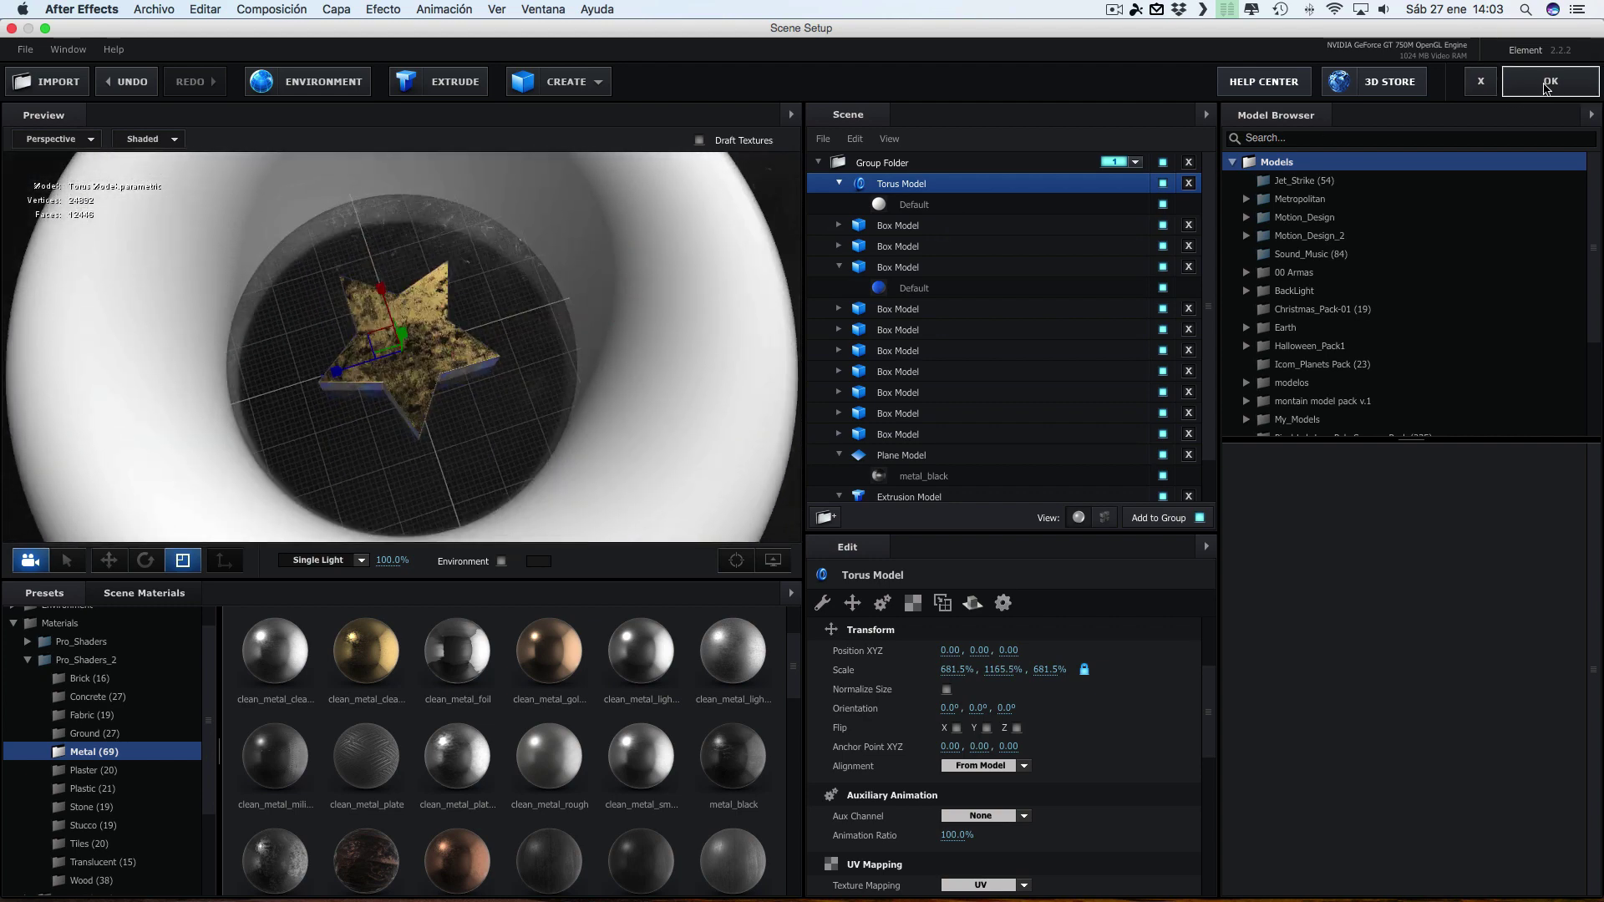
Apply the scene and orbit Cámara 1 to frame the panelled star front-on
click(1546, 84)
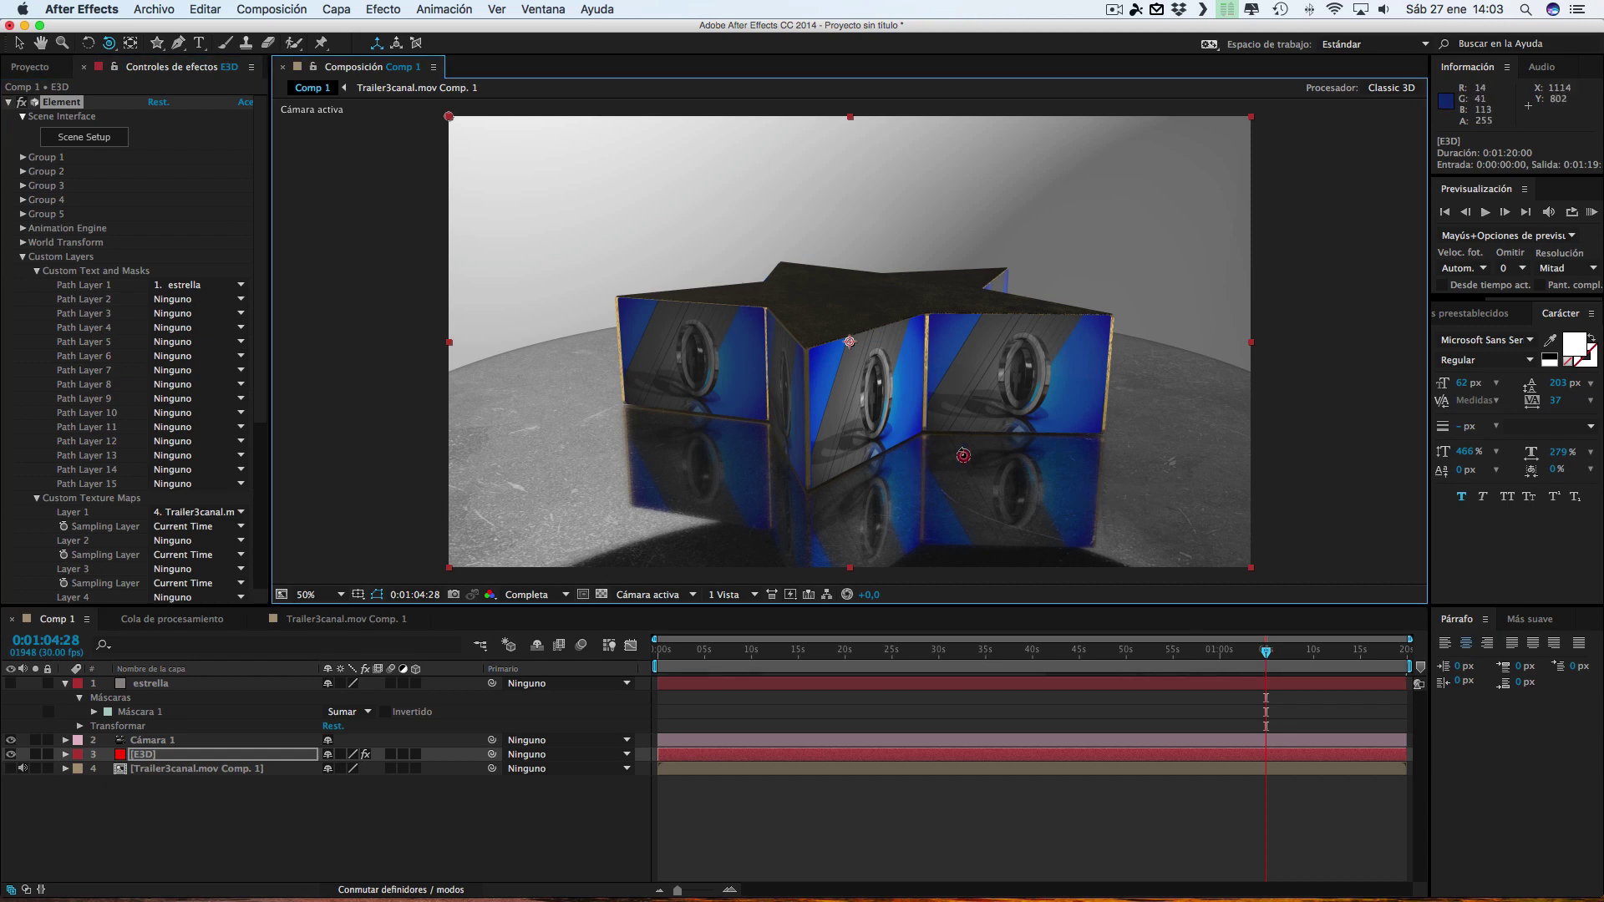
drag(957, 454, 806, 449)
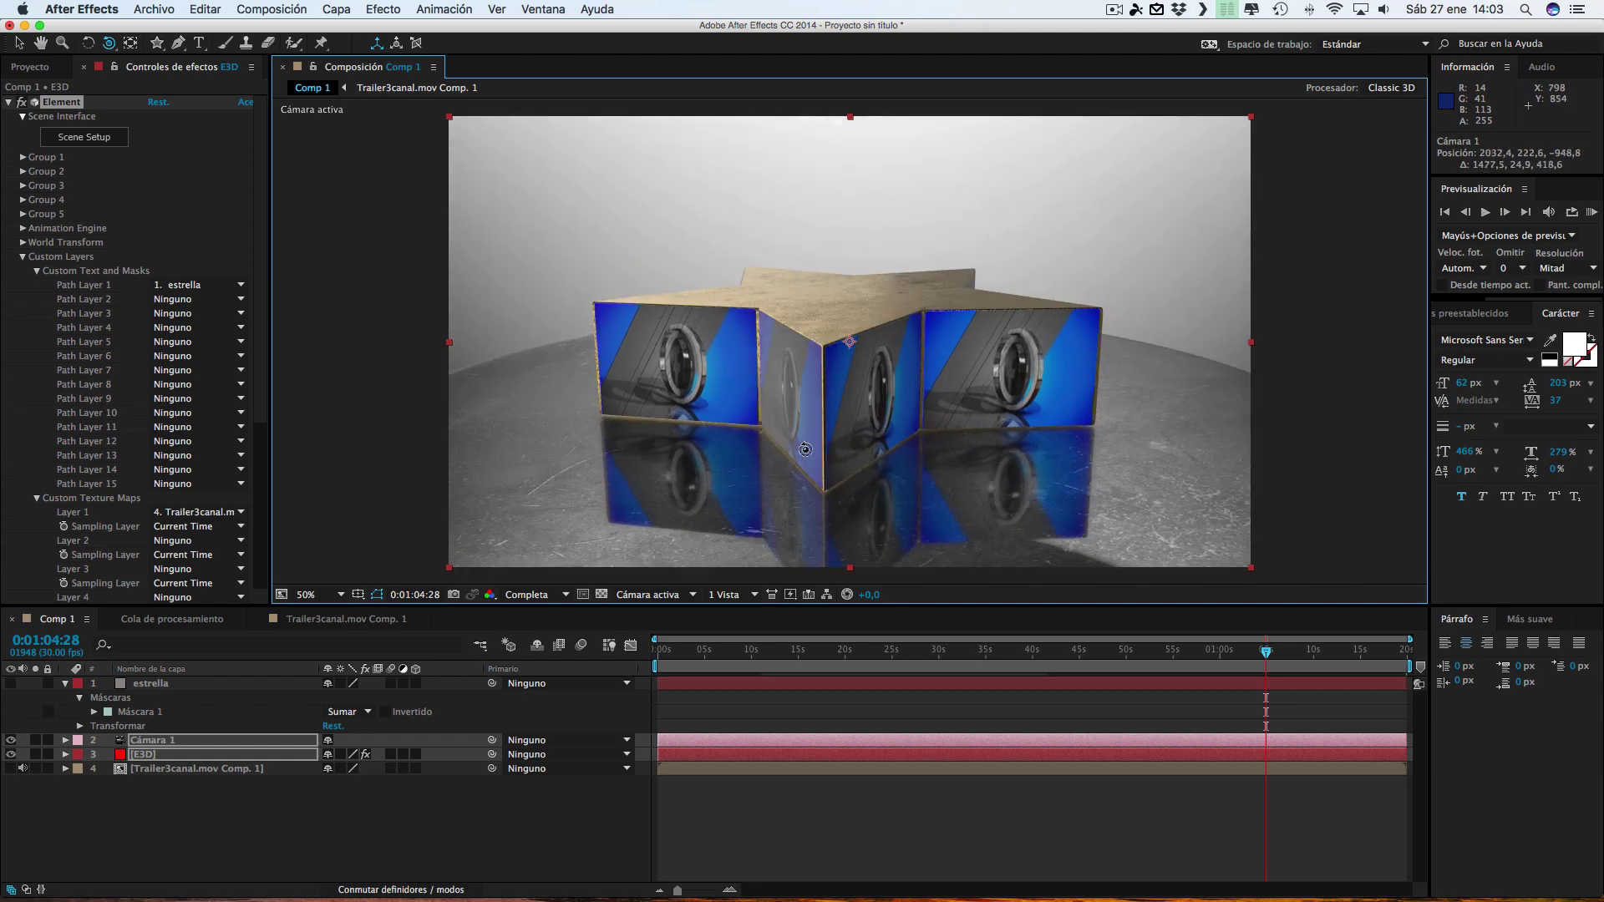
drag(805, 449, 806, 450)
Reopen Scene Setup and drag the metal_black scene material onto the Torus Model's Default material
click(90, 138)
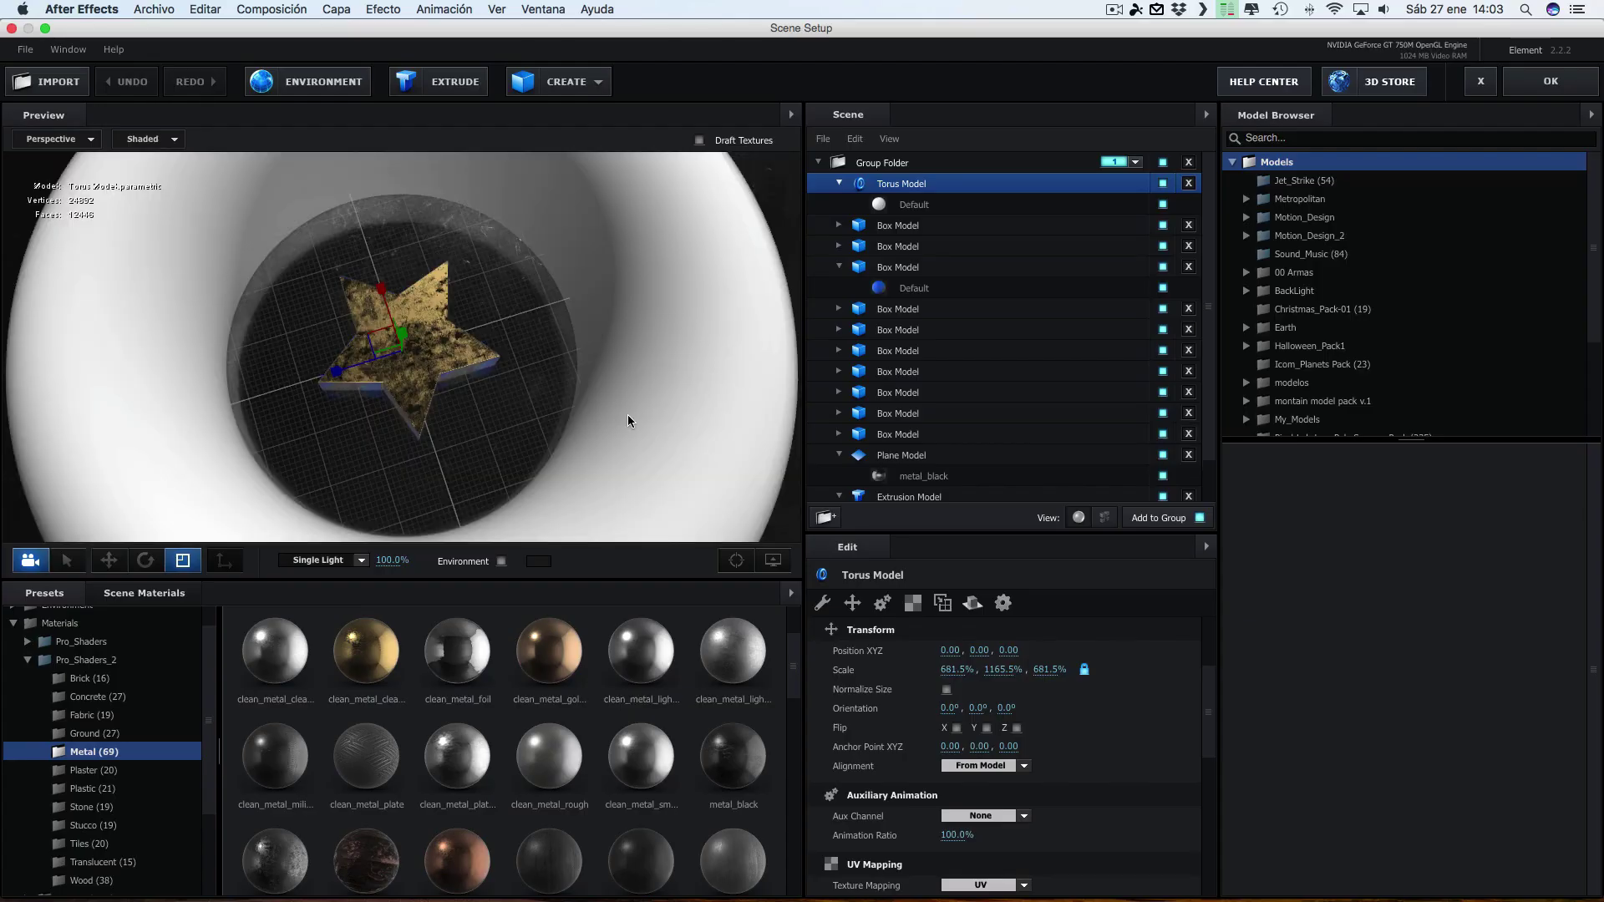
drag(628, 420, 528, 394)
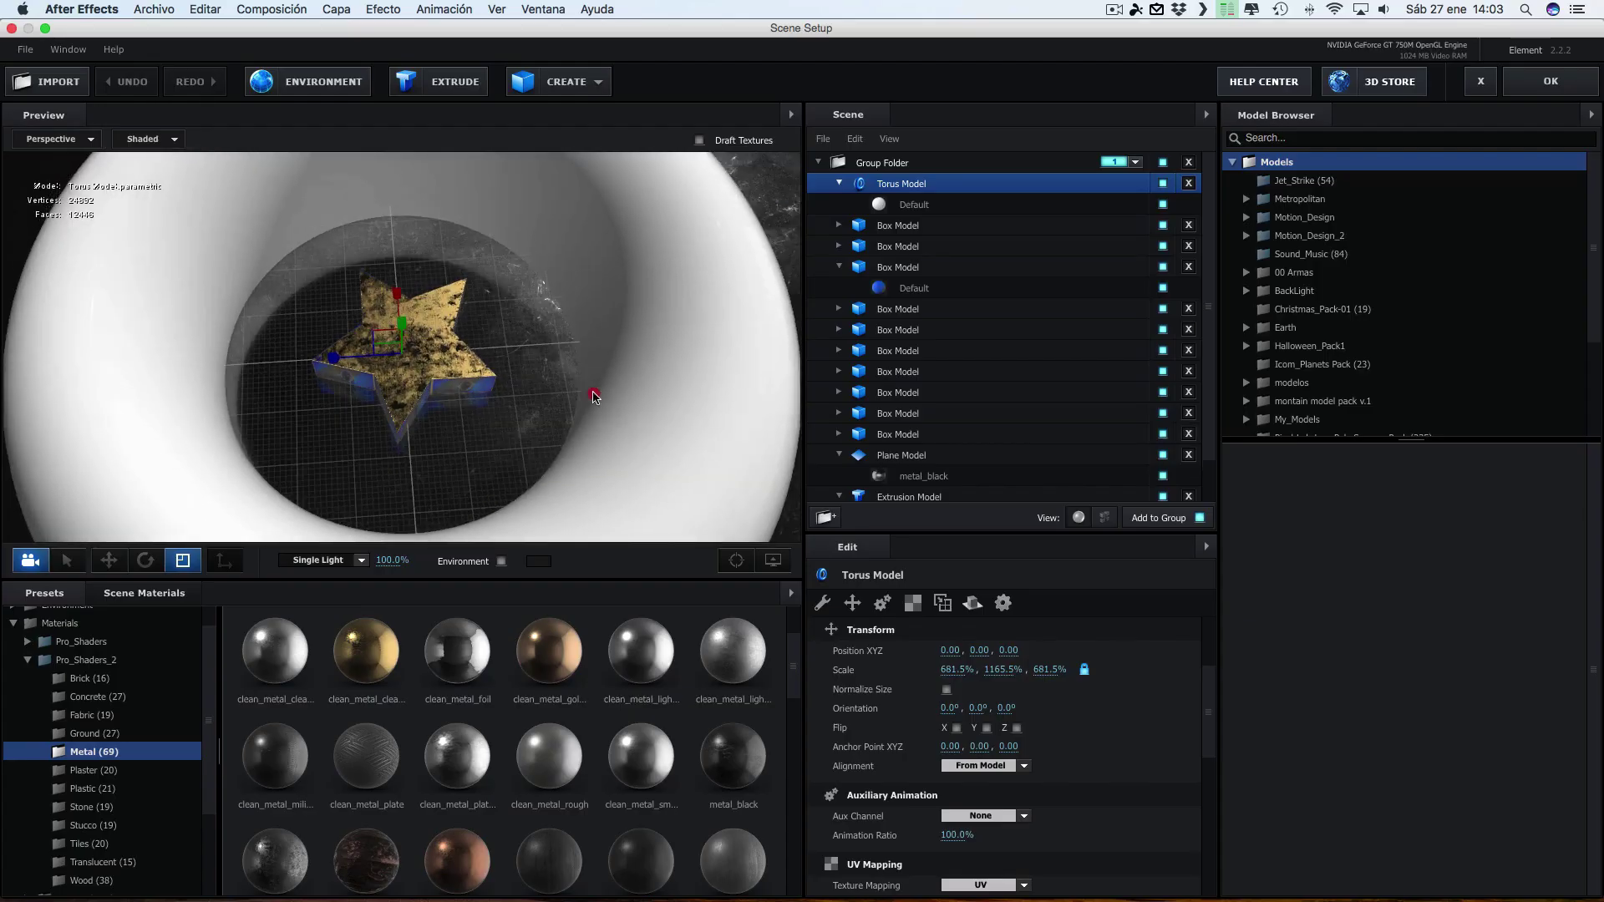
scroll(528, 394, down, 2)
scroll(527, 395, down, 1)
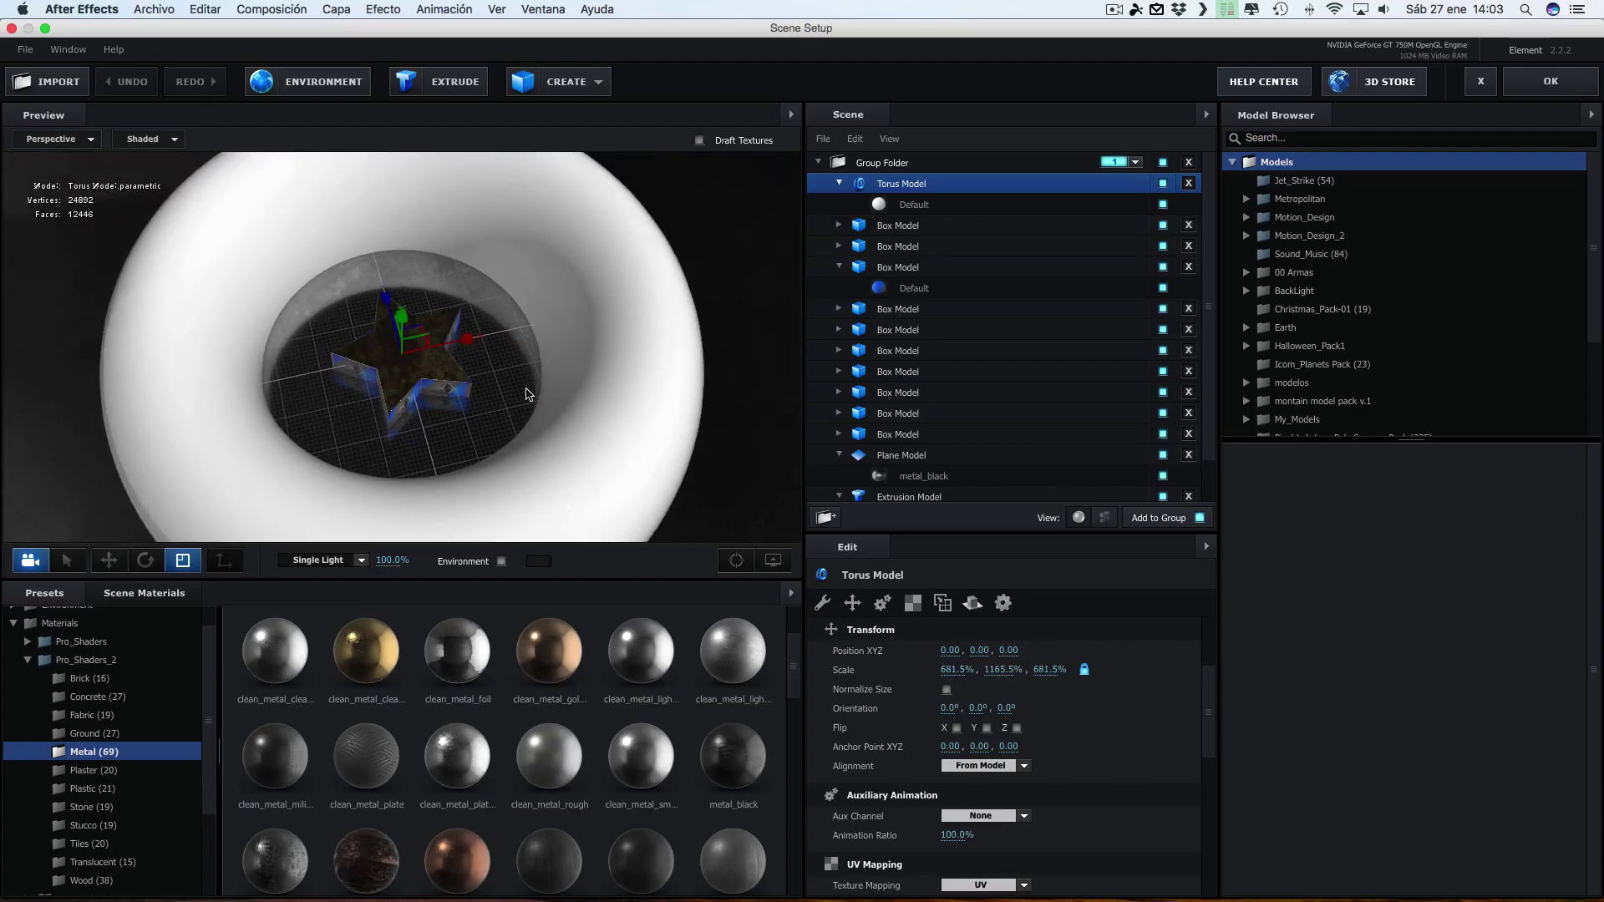
drag(636, 355, 656, 323)
scroll(641, 328, up, 4)
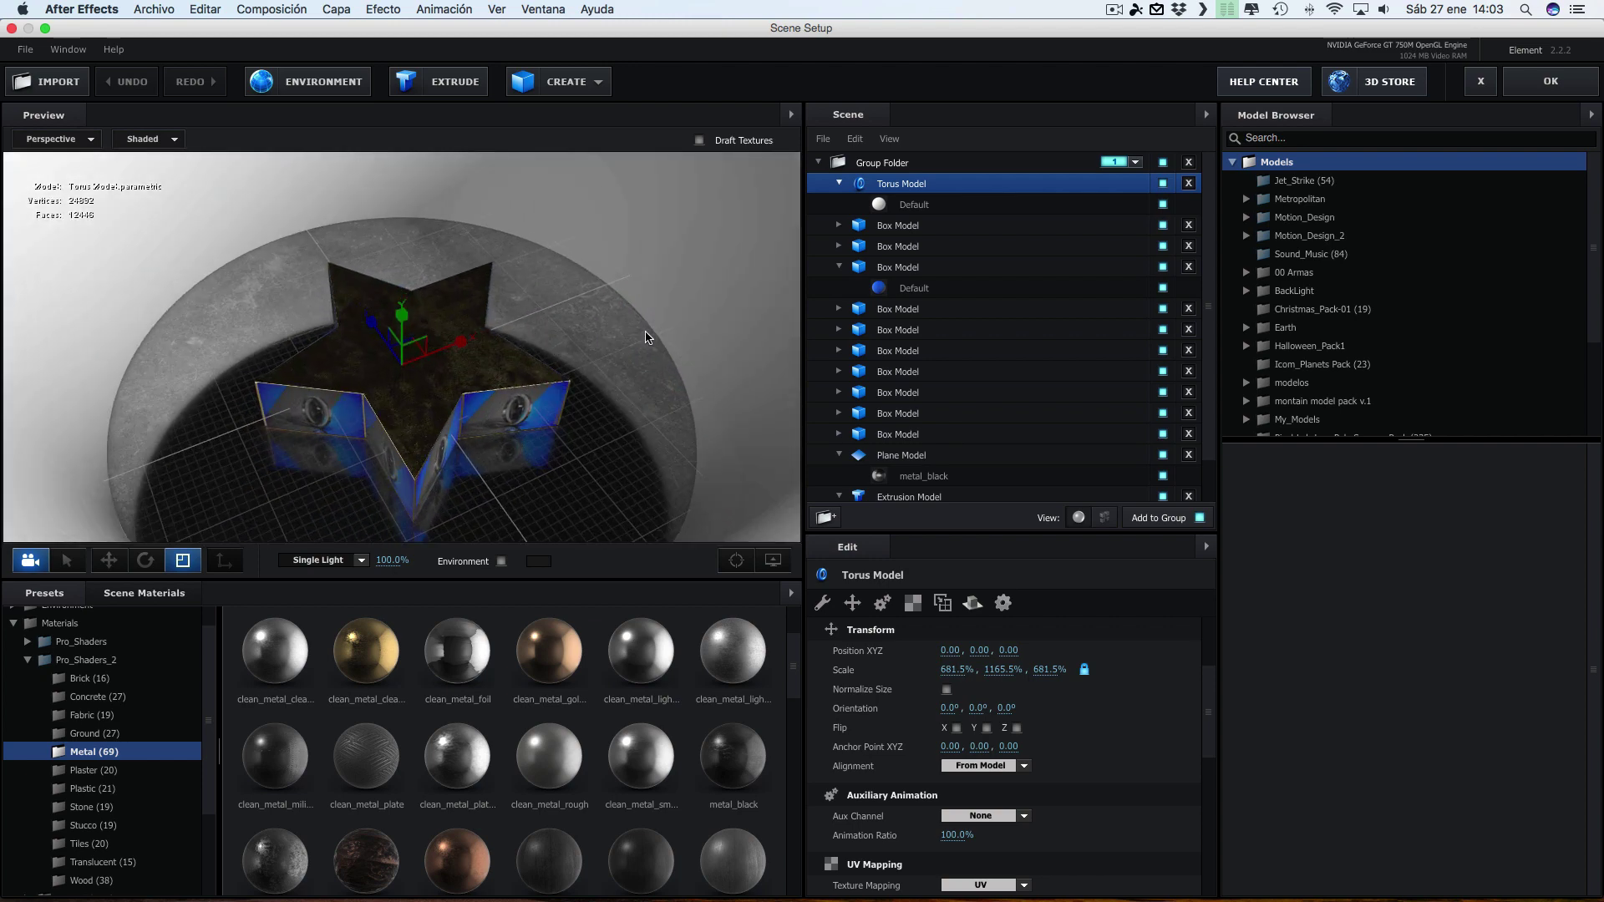
drag(678, 467, 641, 443)
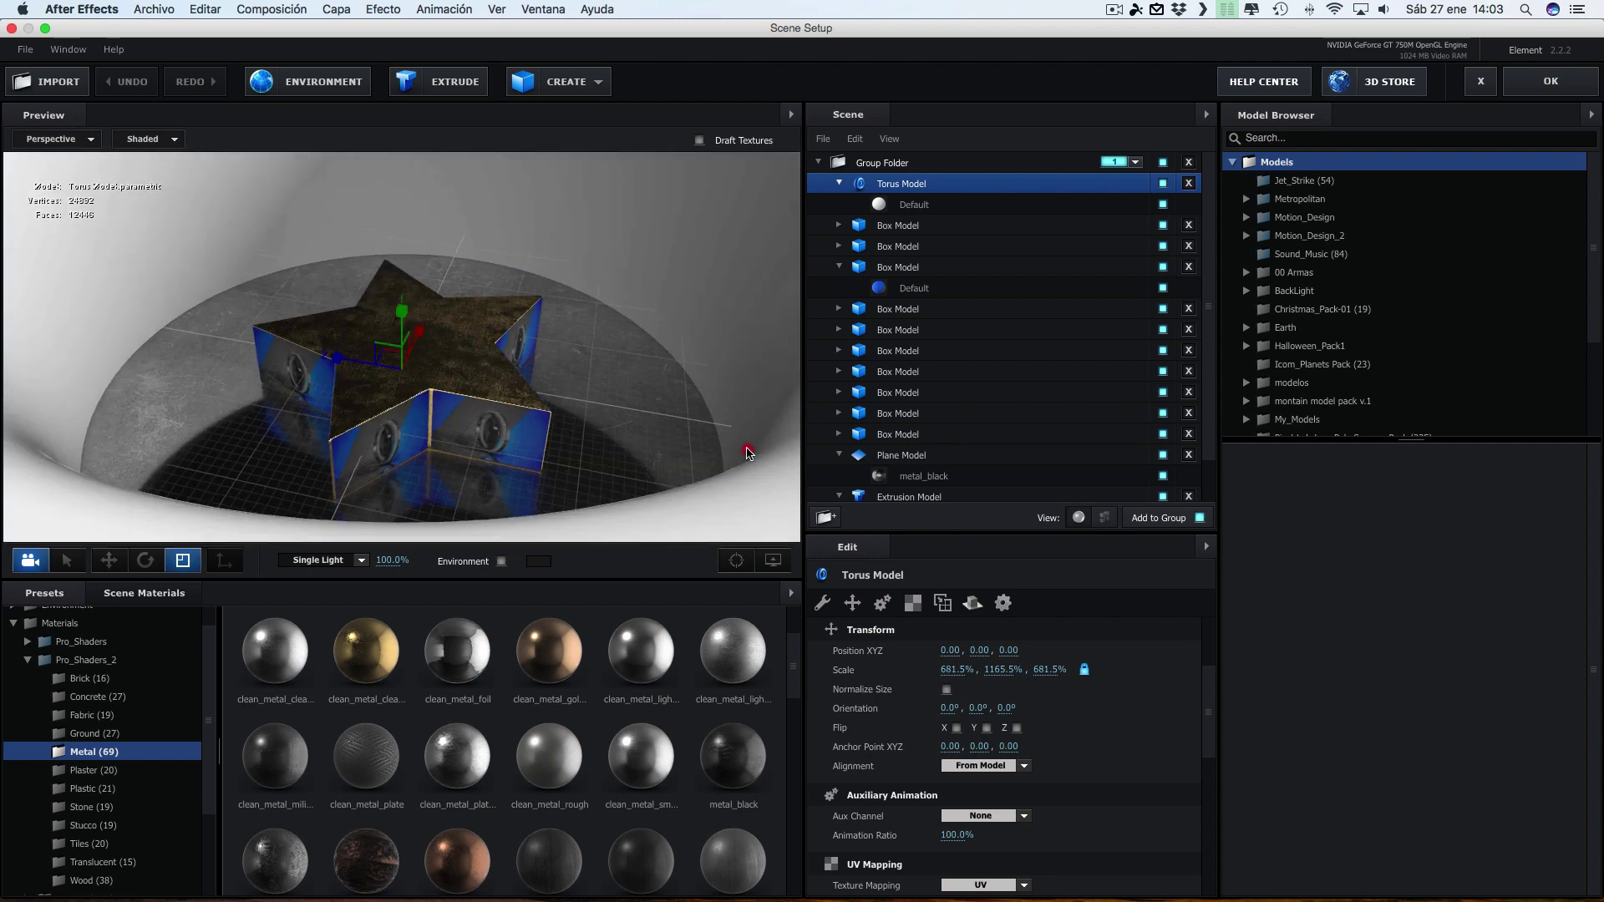
scroll(641, 445, down, 5)
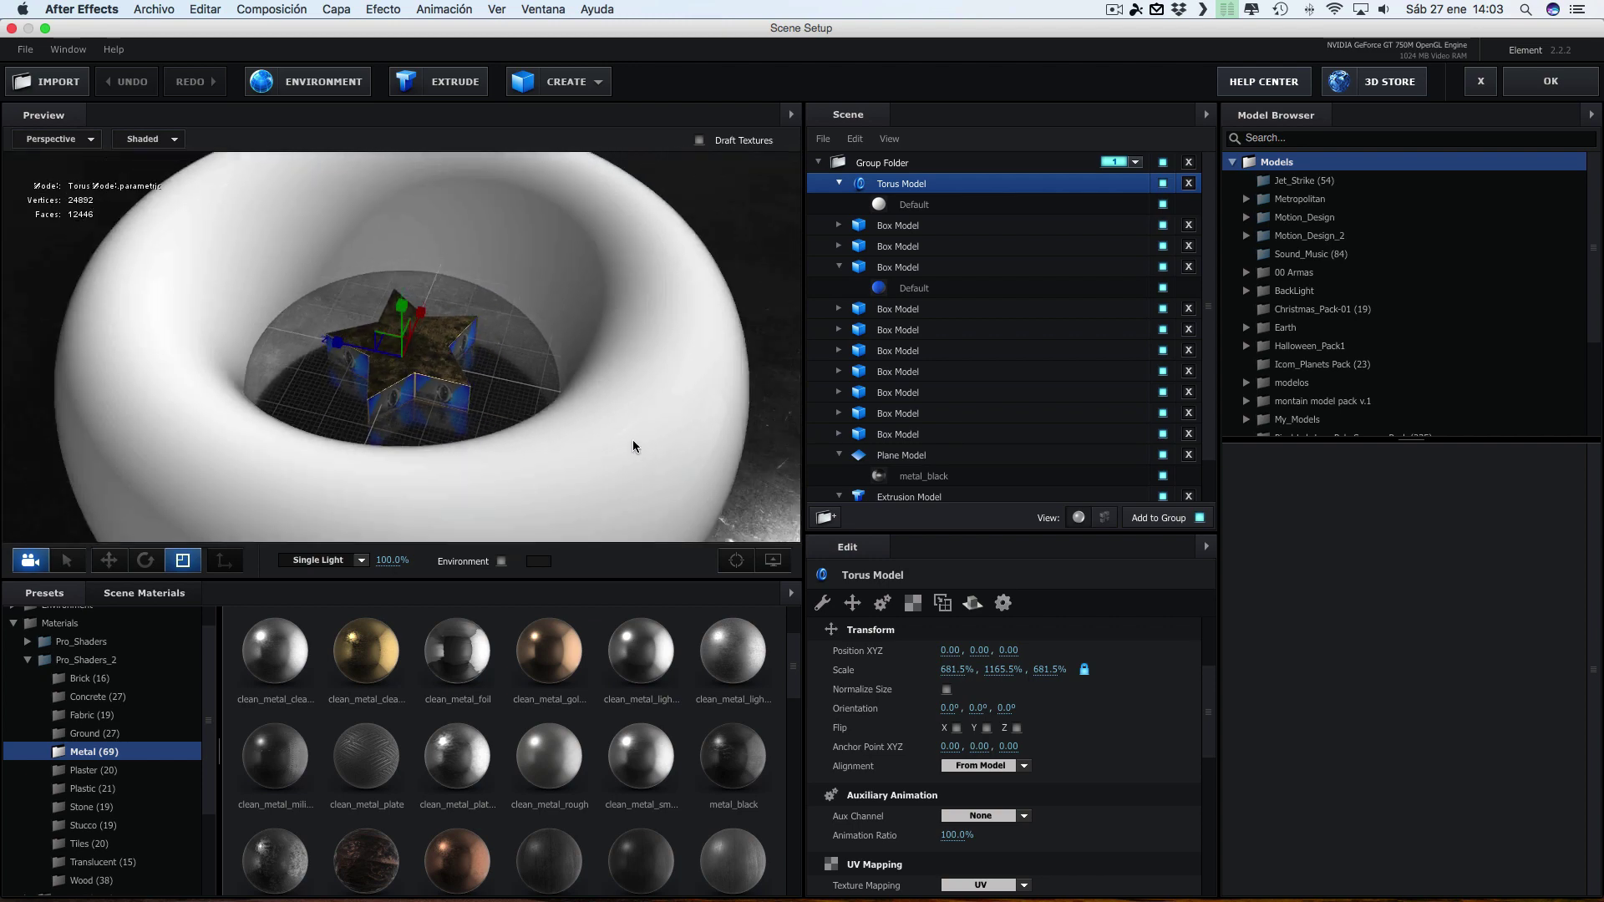
click(143, 593)
drag(222, 663, 923, 212)
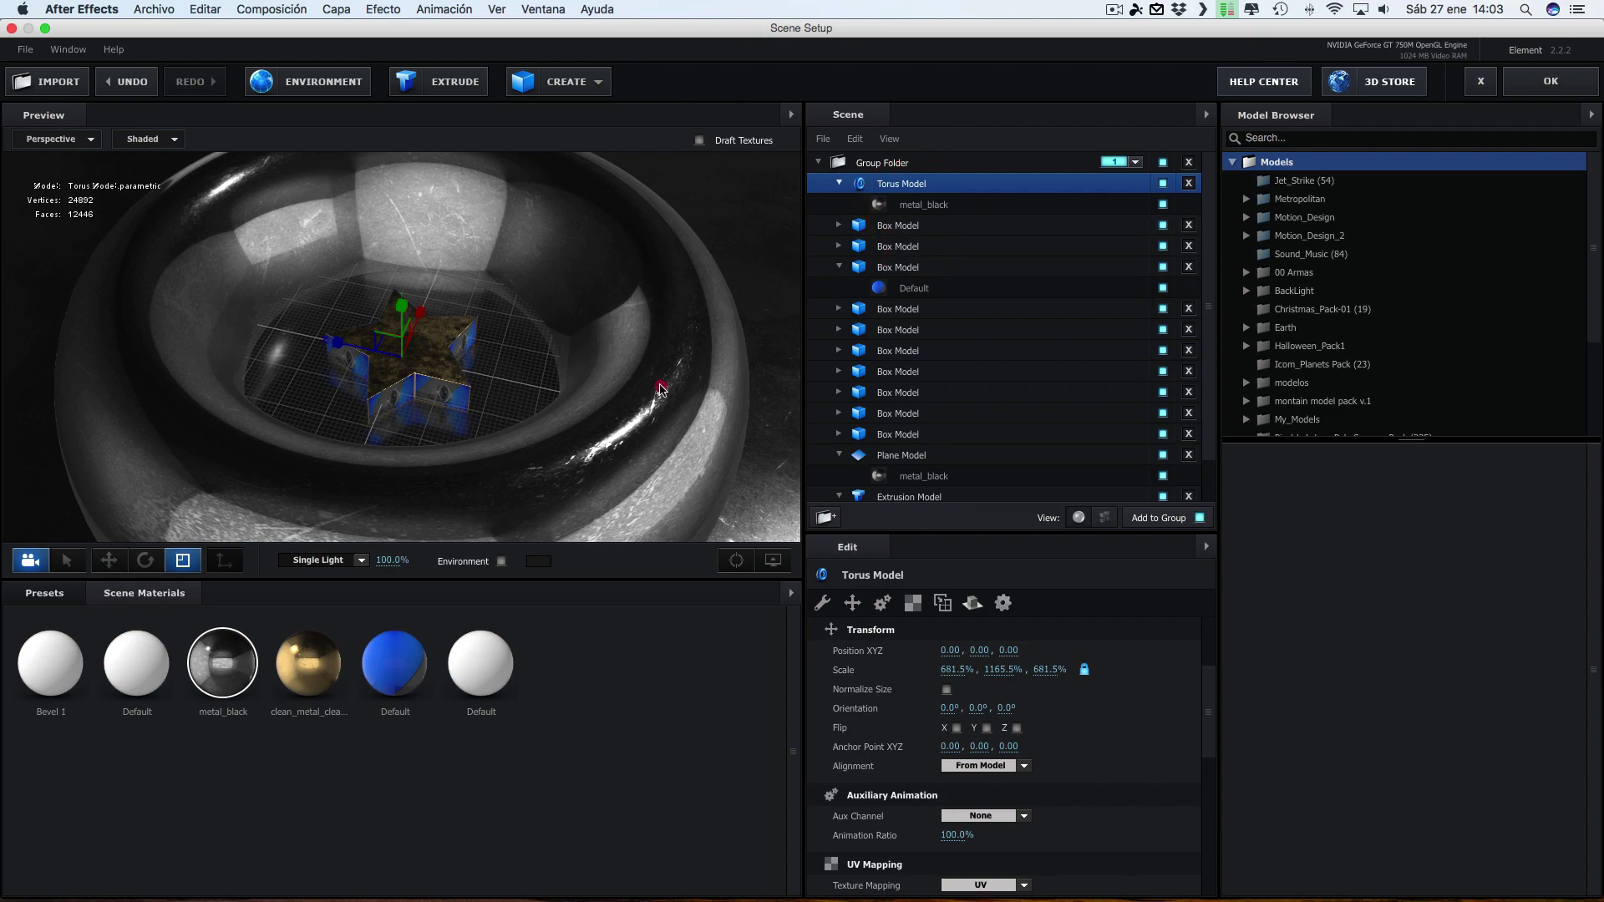
mouse_move(664, 384)
mouse_down()
mouse_move(685, 383)
mouse_move(387, 396)
mouse_move(587, 430)
mouse_move(673, 348)
mouse_up()
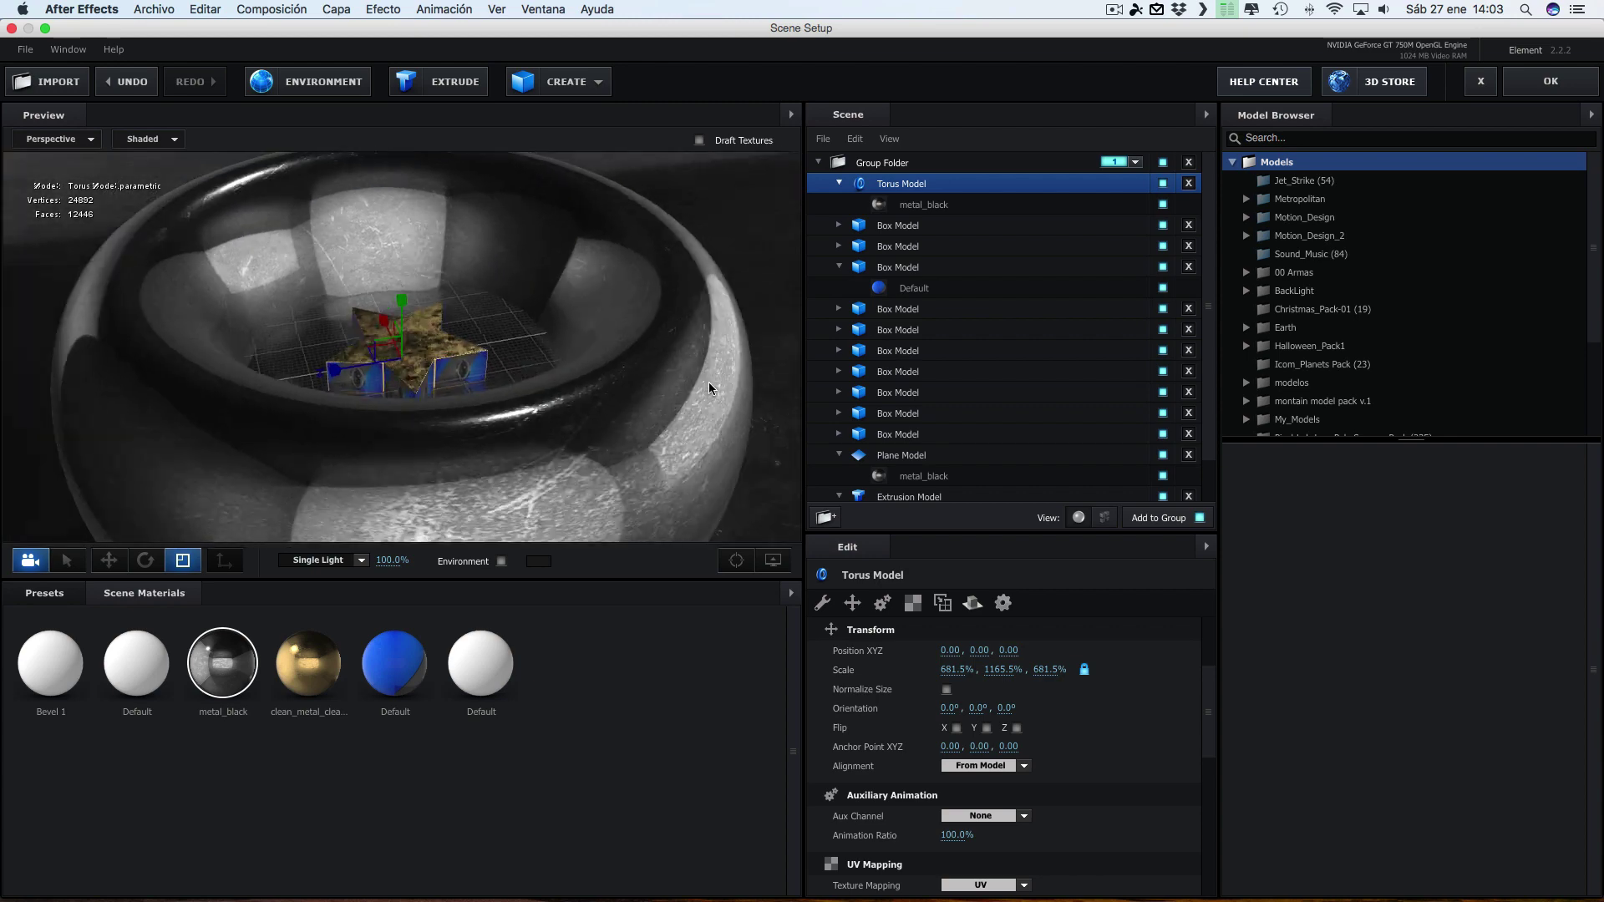
Apply the BackLight_2K_05 environment preset from BackLight_Environments > BackLight_2K and close Scene Setup
click(41, 595)
scroll(85, 656, up, 2)
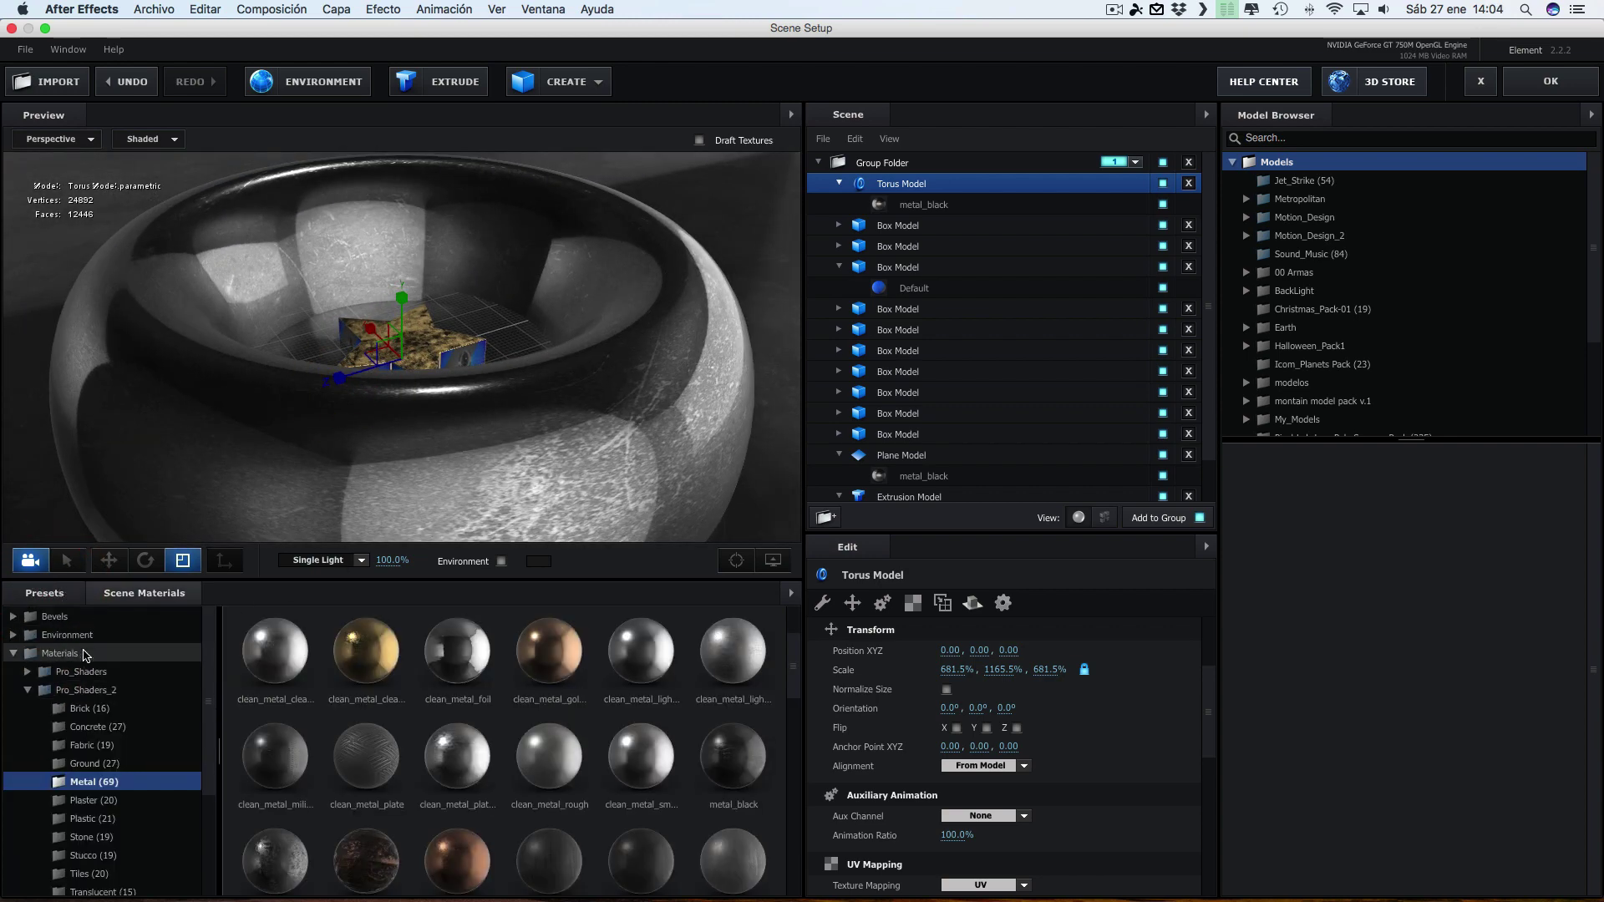
click(63, 636)
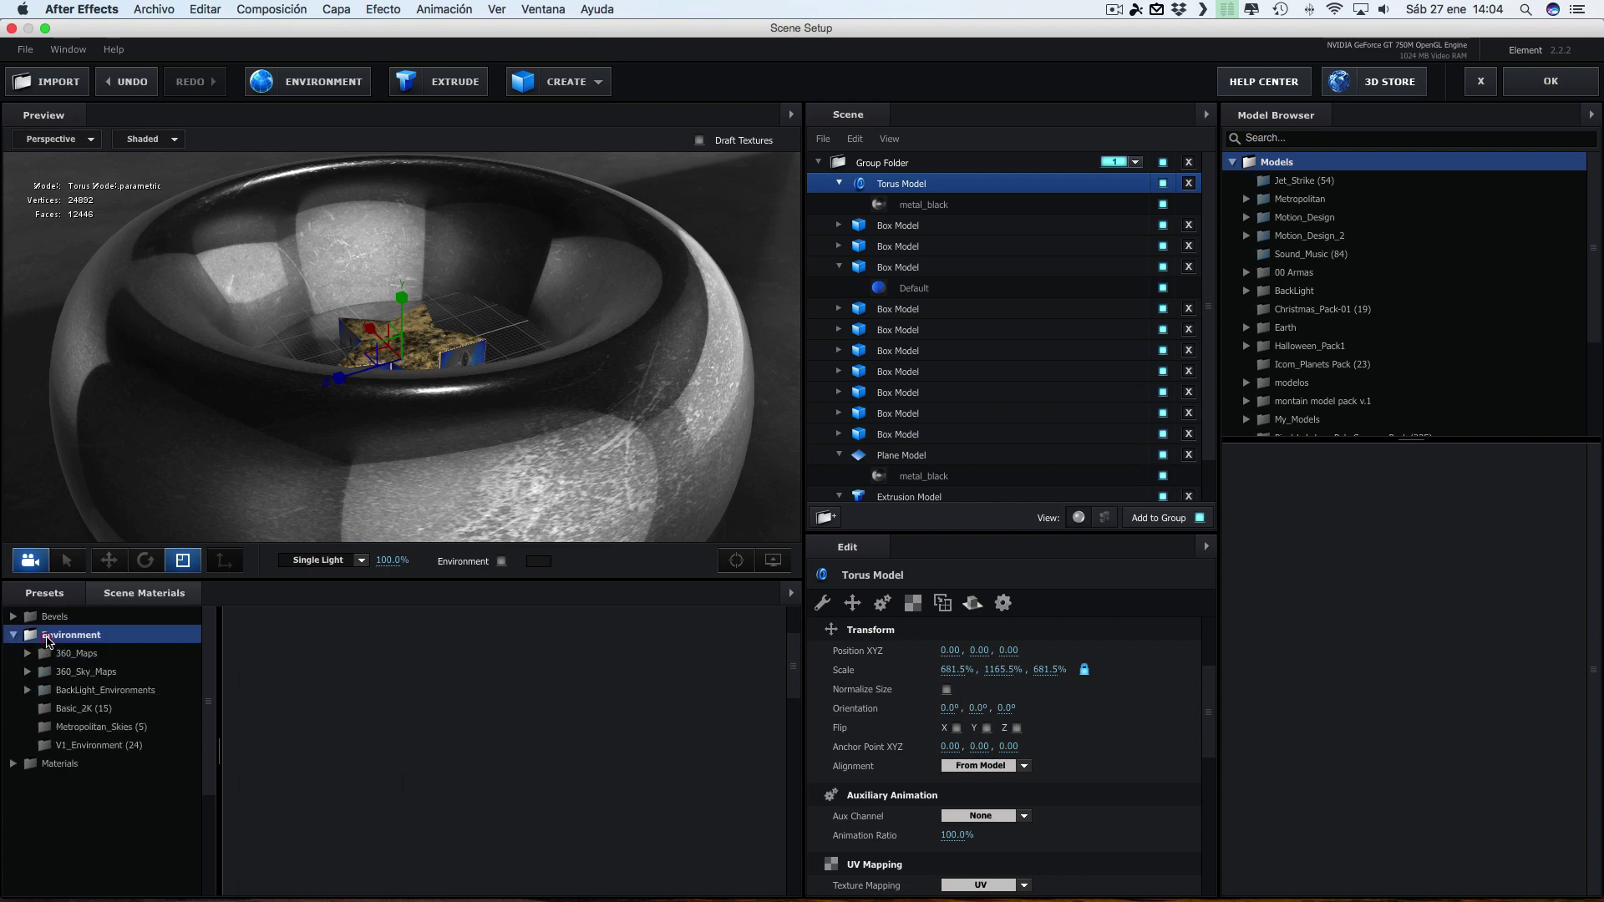
click(81, 693)
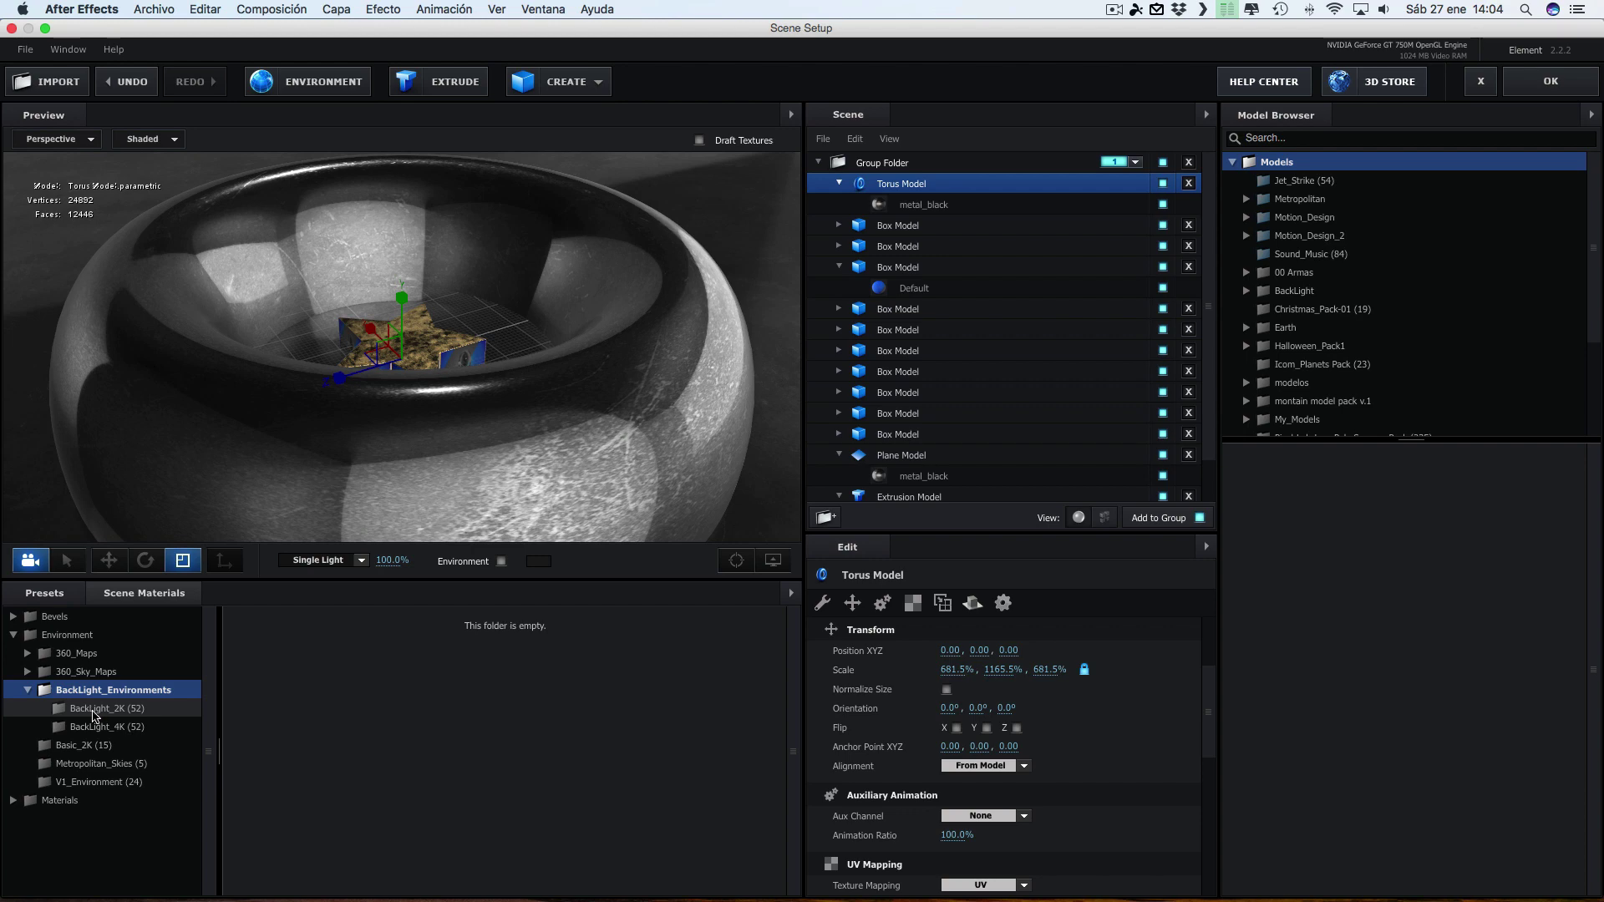
click(88, 712)
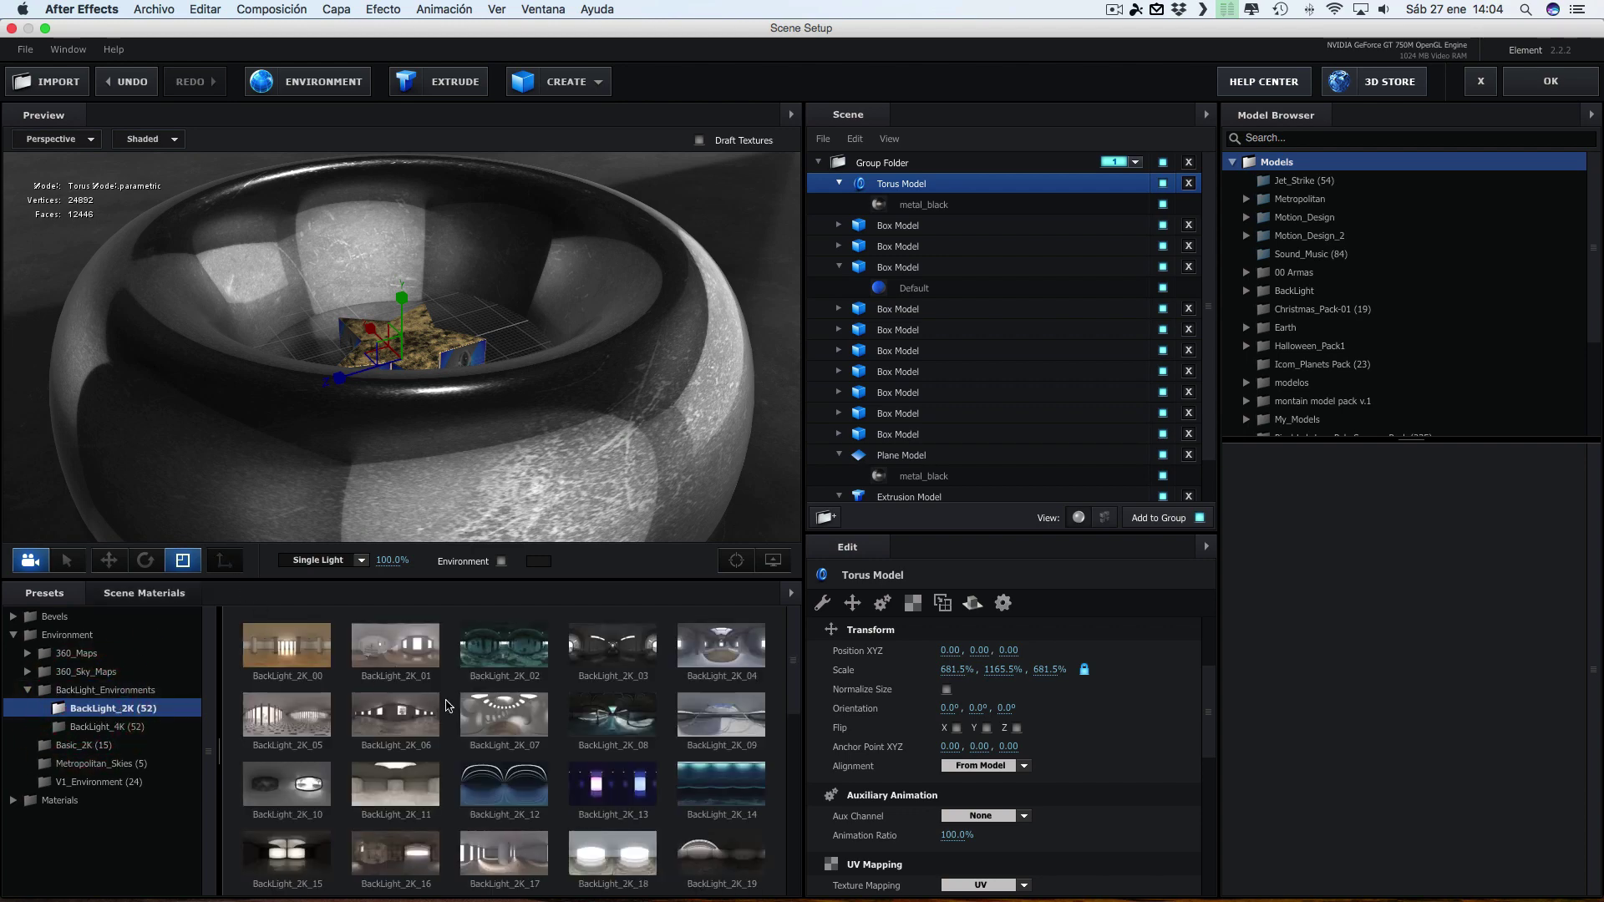
click(291, 726)
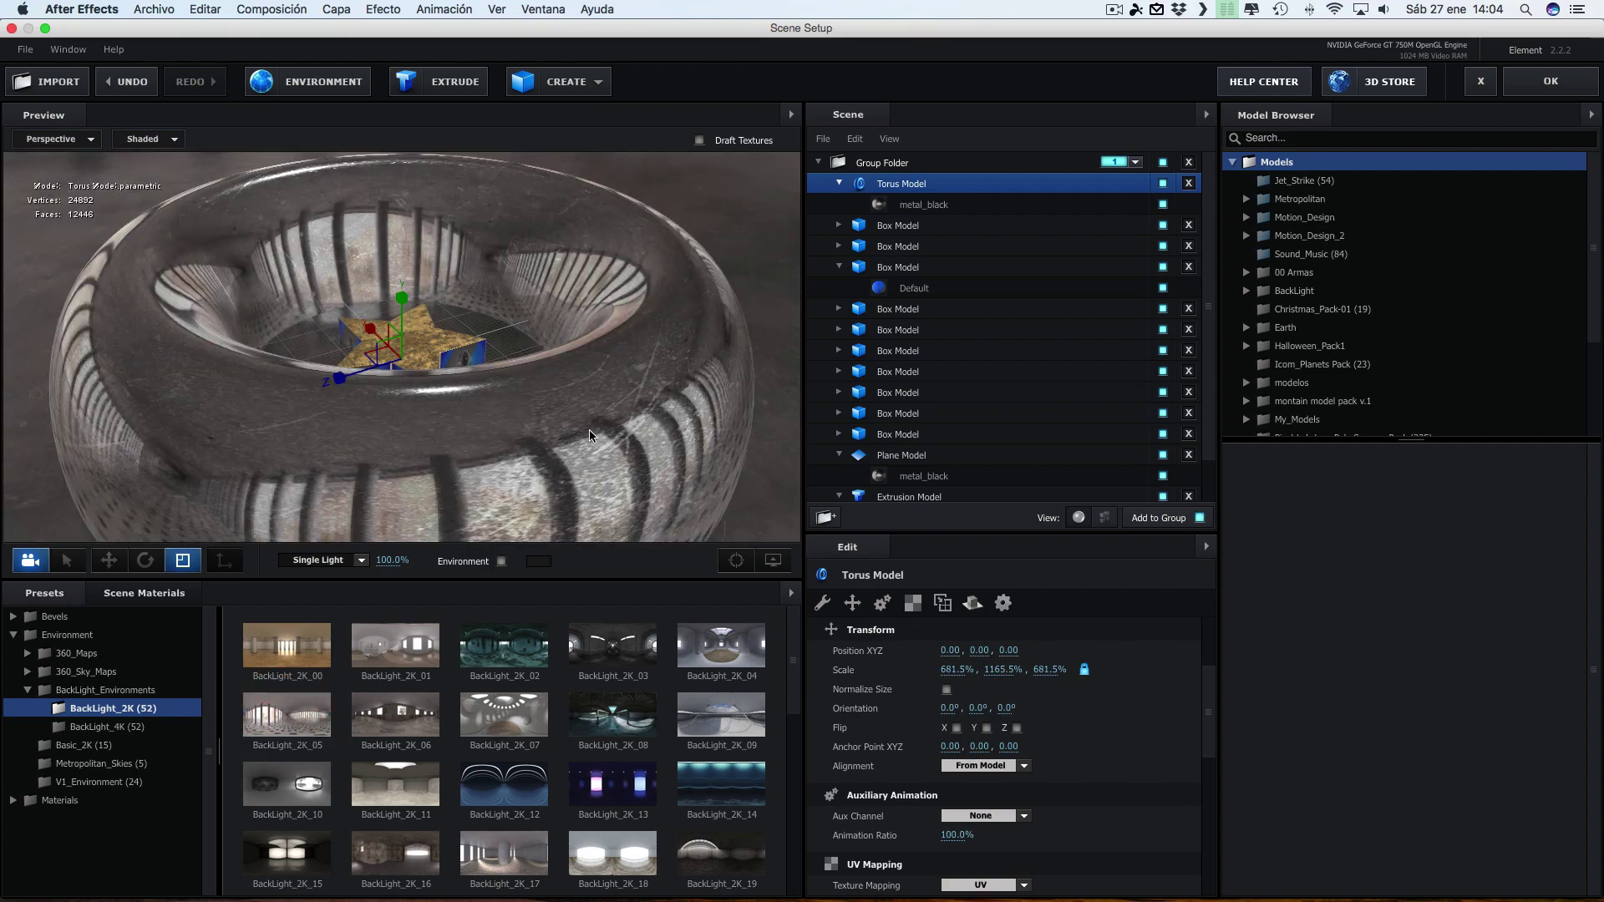
mouse_move(635, 391)
mouse_down()
mouse_move(633, 423)
mouse_move(549, 432)
mouse_up()
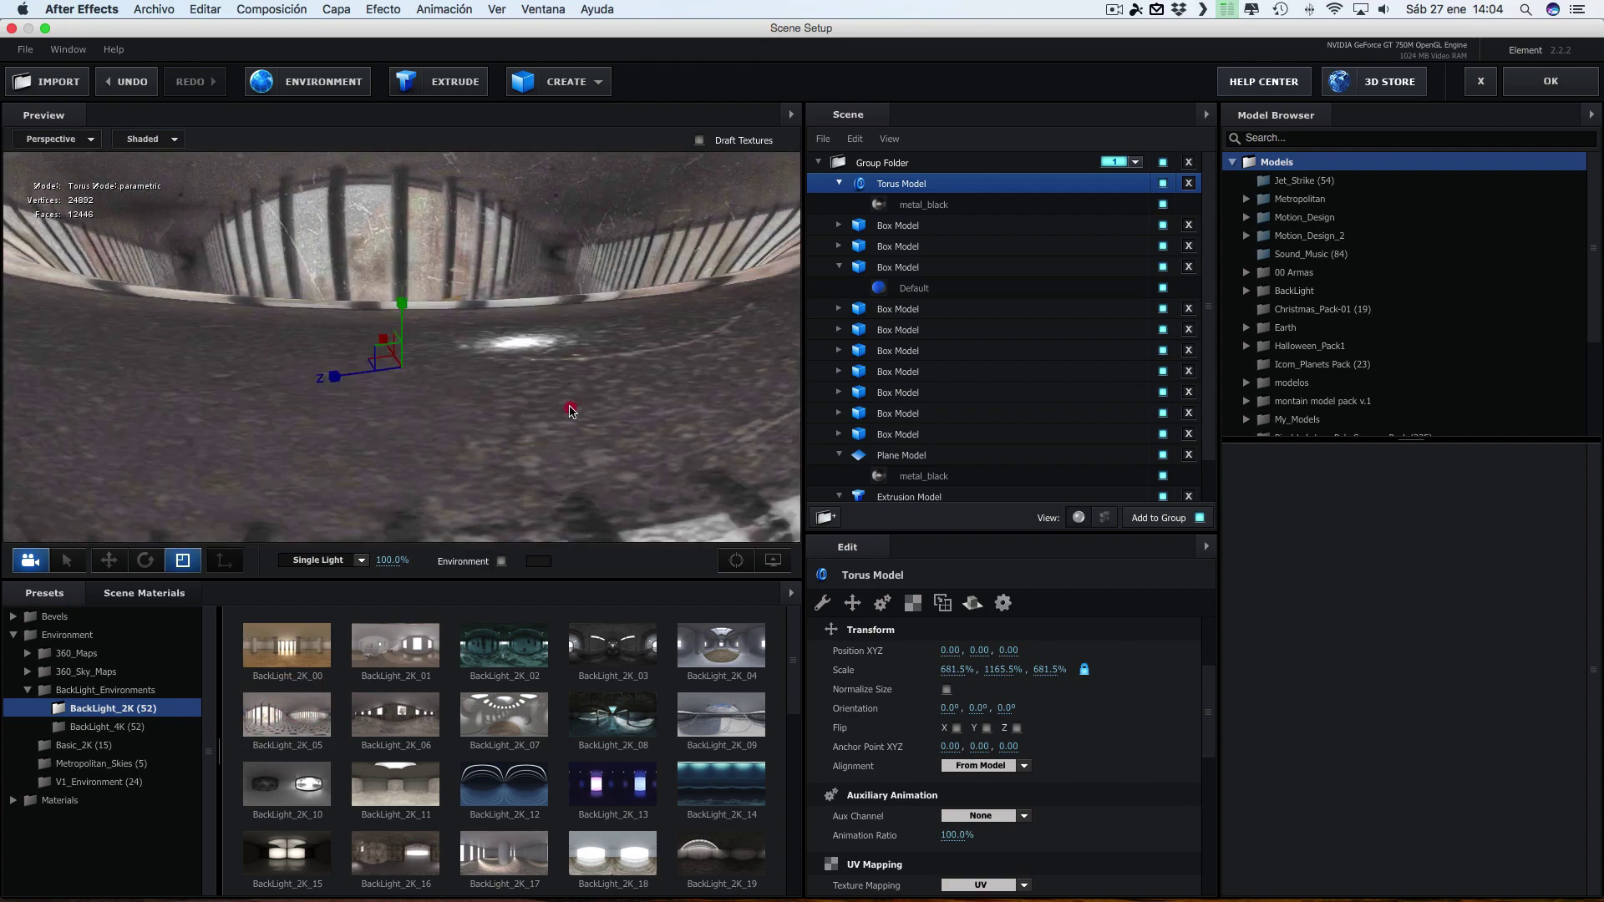
drag(549, 432, 462, 307)
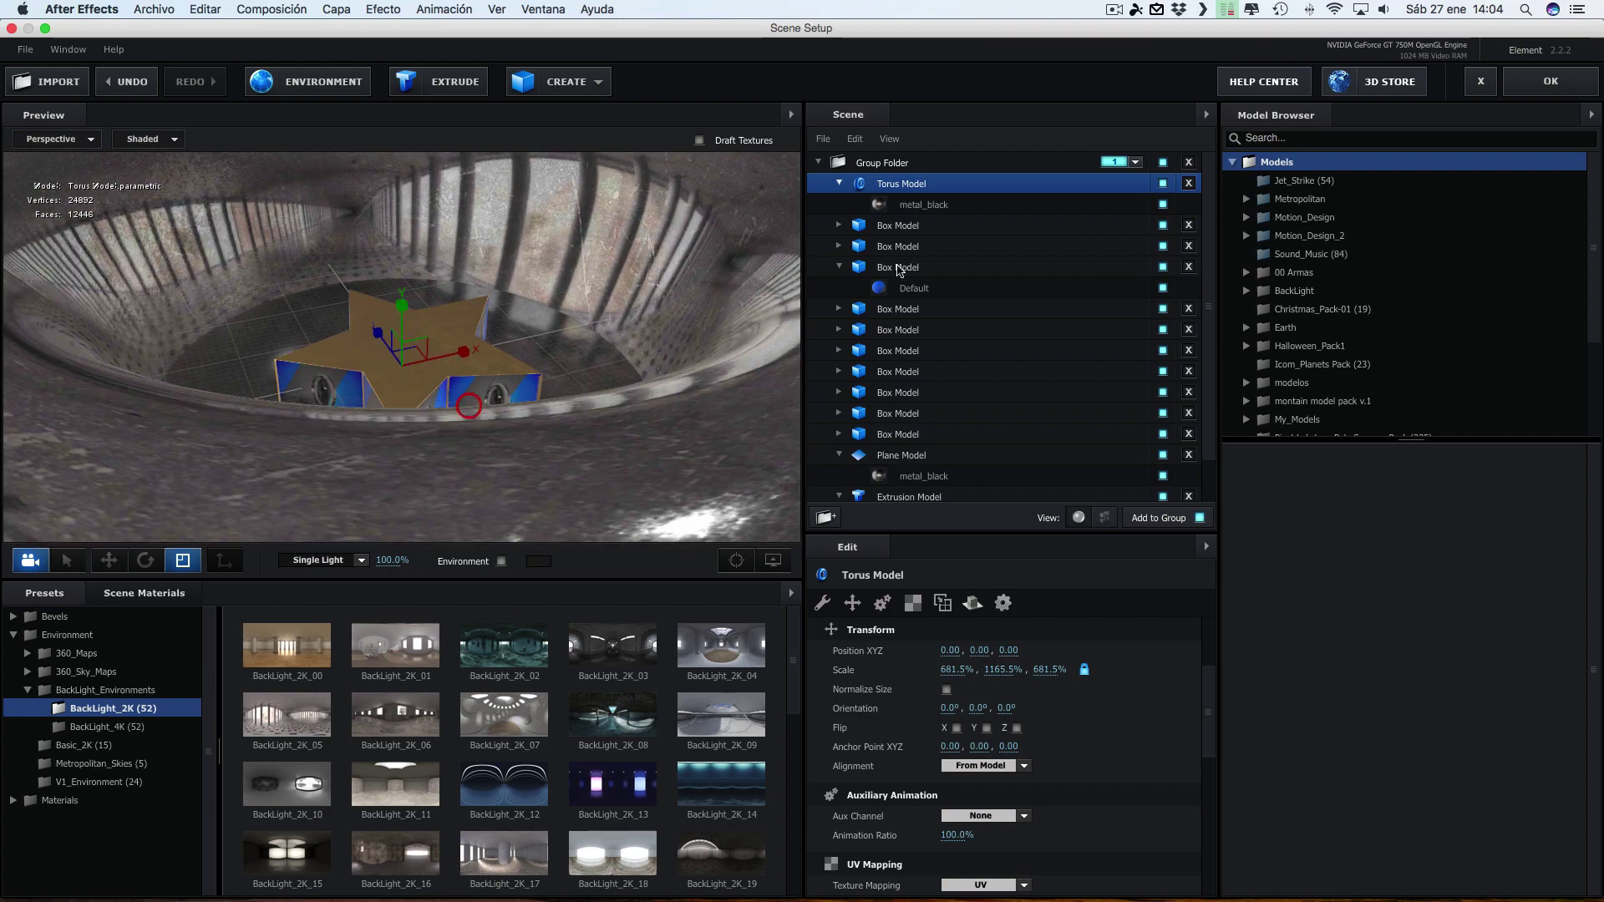
click(1551, 84)
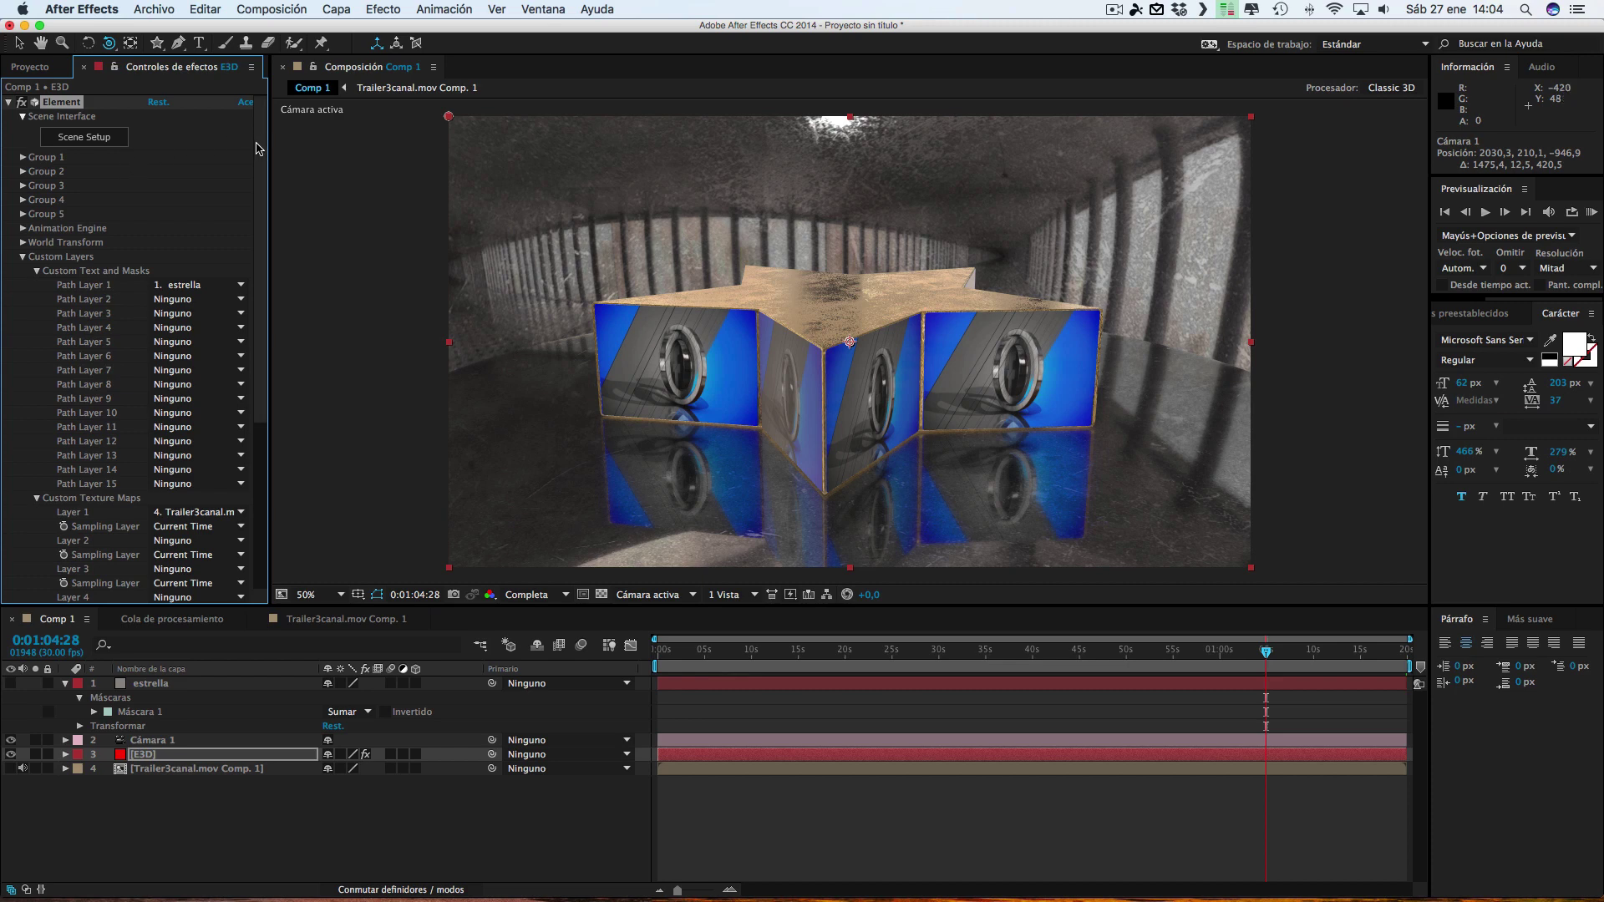
Under Render Settings > Ambient Occlusion, set SSAO Quality to Medium and SSAO Intensity to 12.0
drag(256, 148, 262, 431)
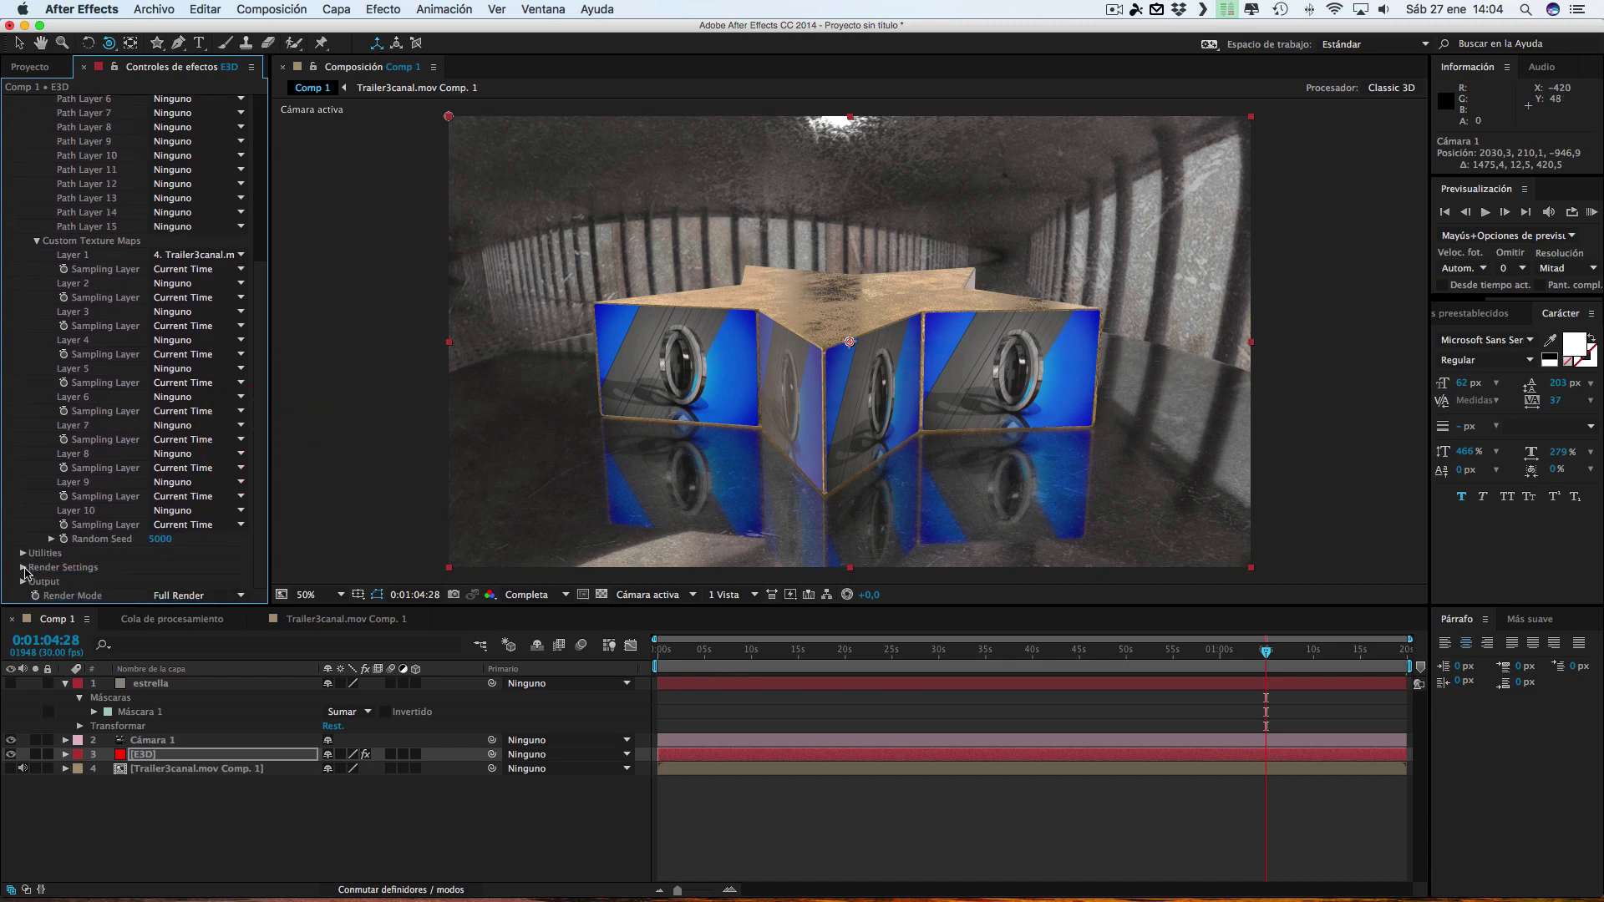
click(23, 567)
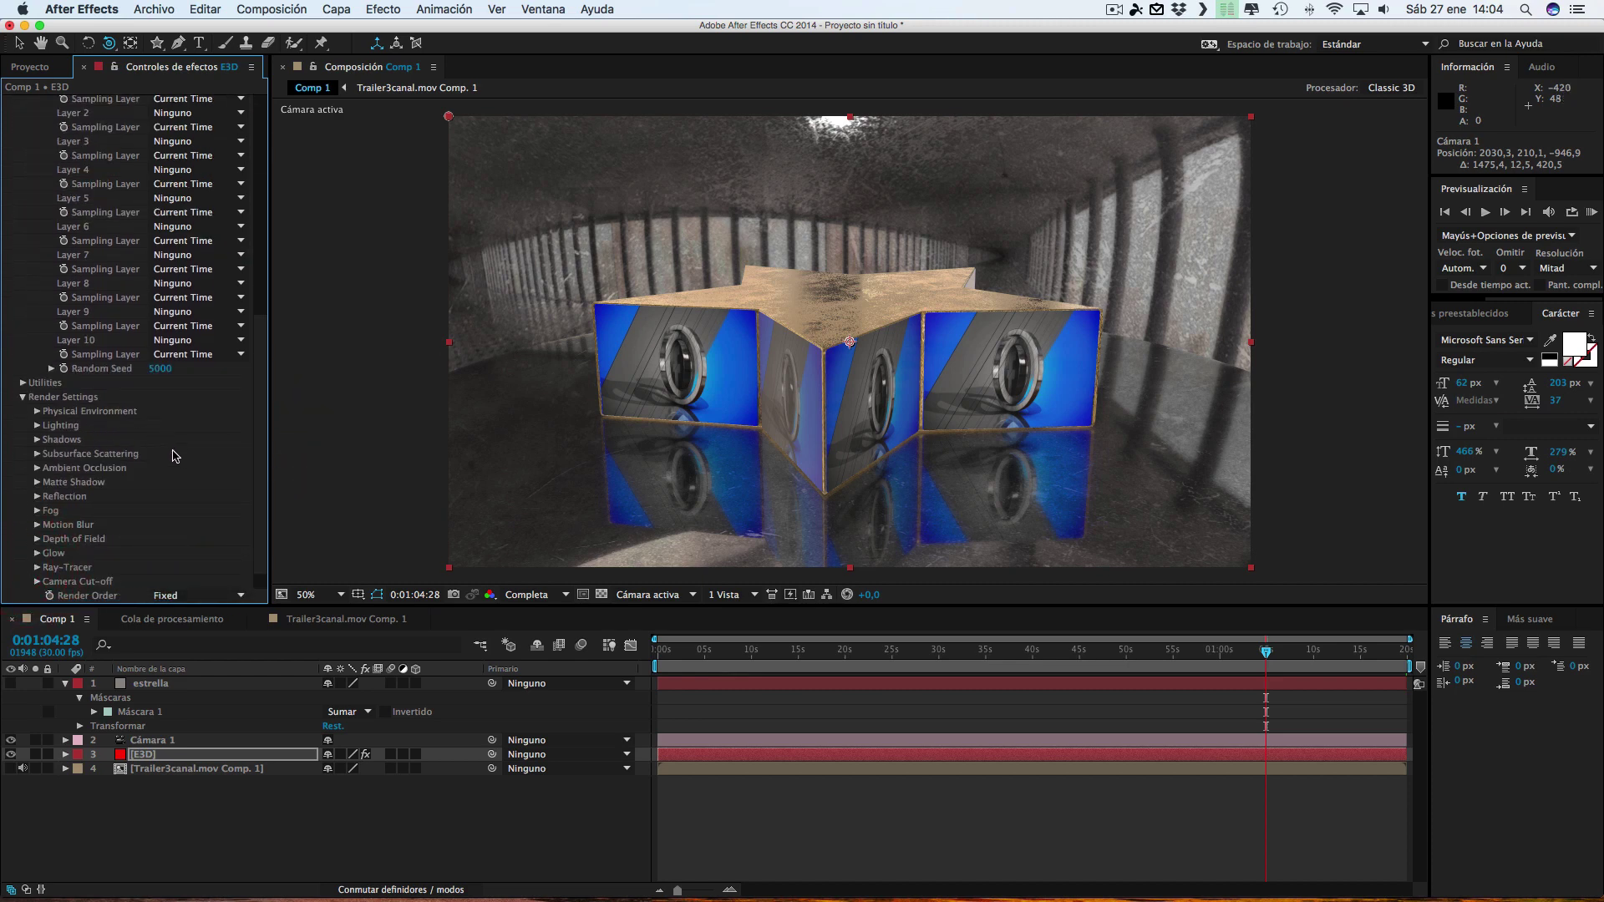
click(36, 469)
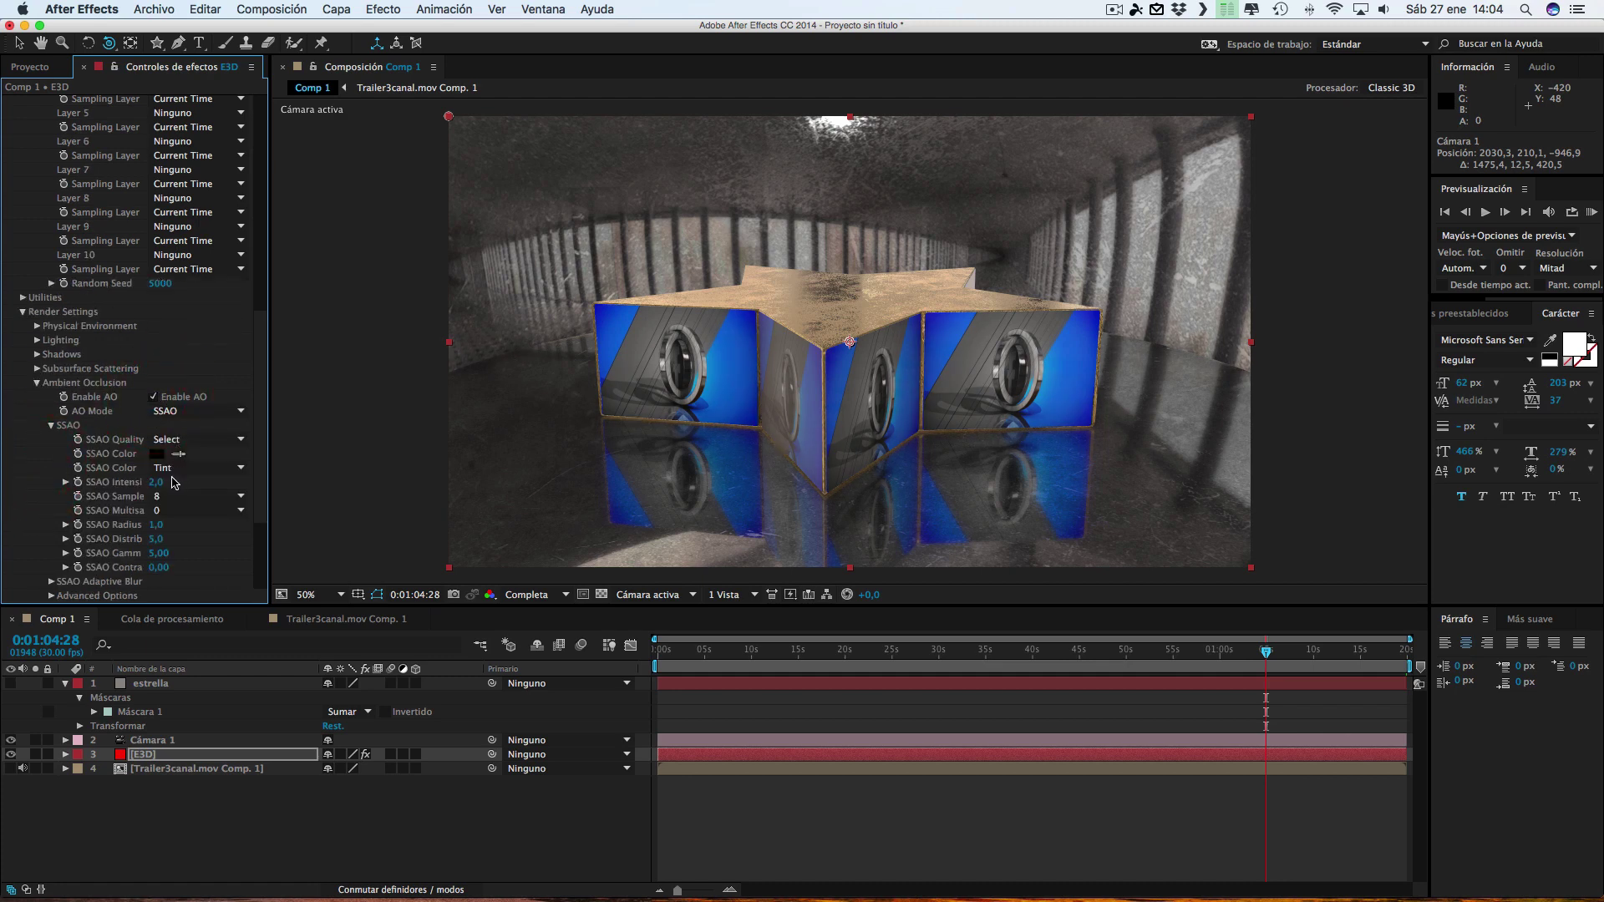
click(186, 439)
click(186, 488)
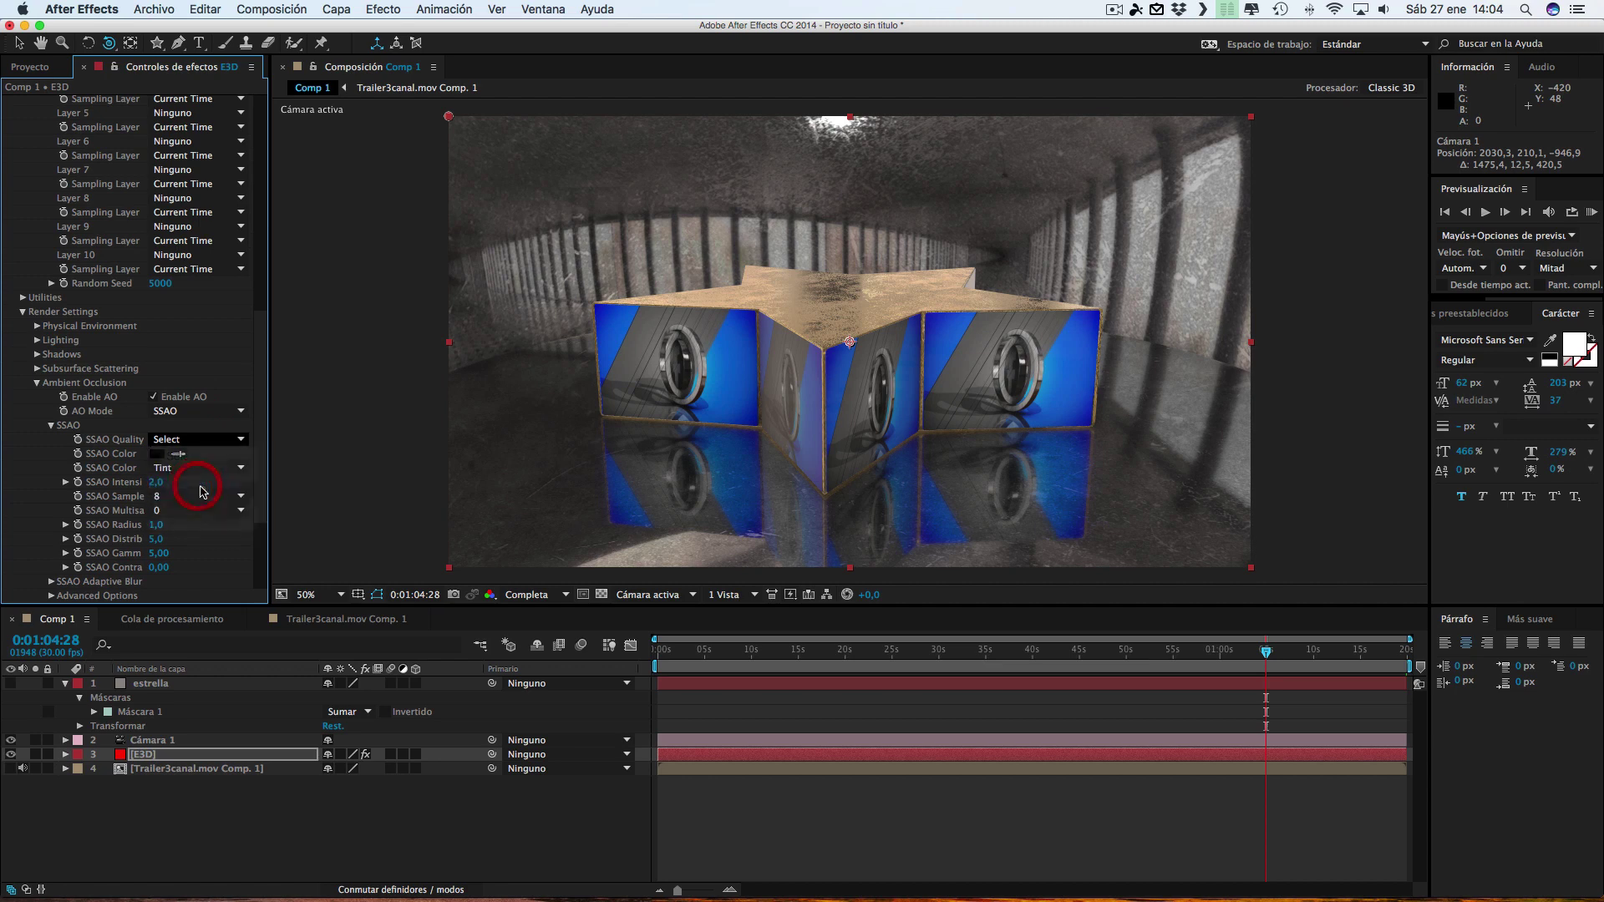
click(156, 482)
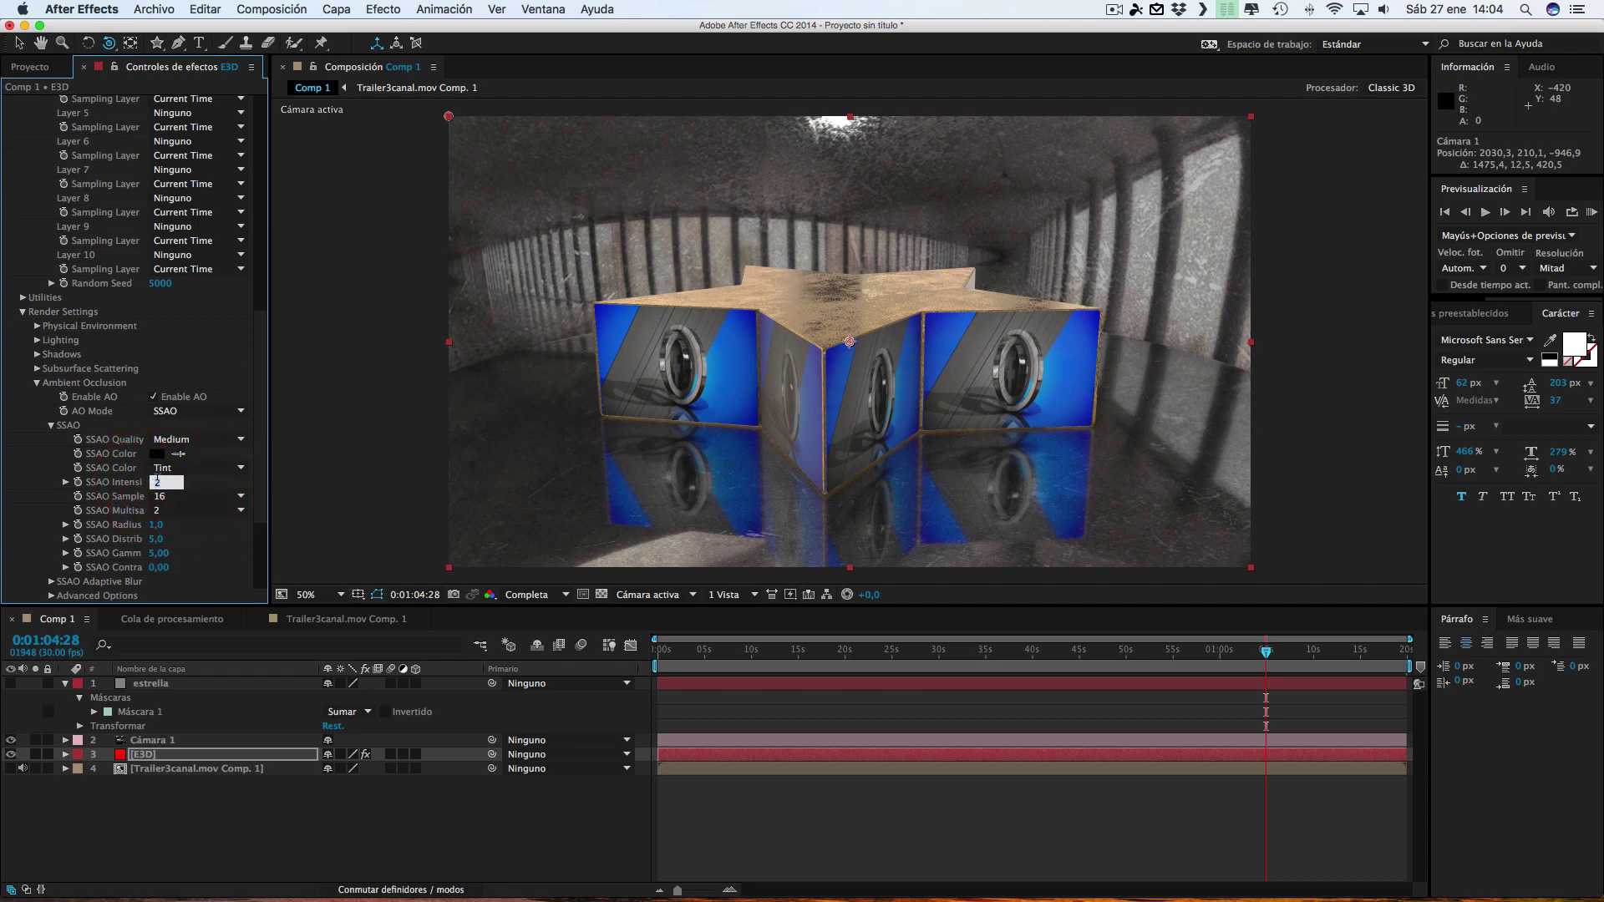
text(8)
click(305, 468)
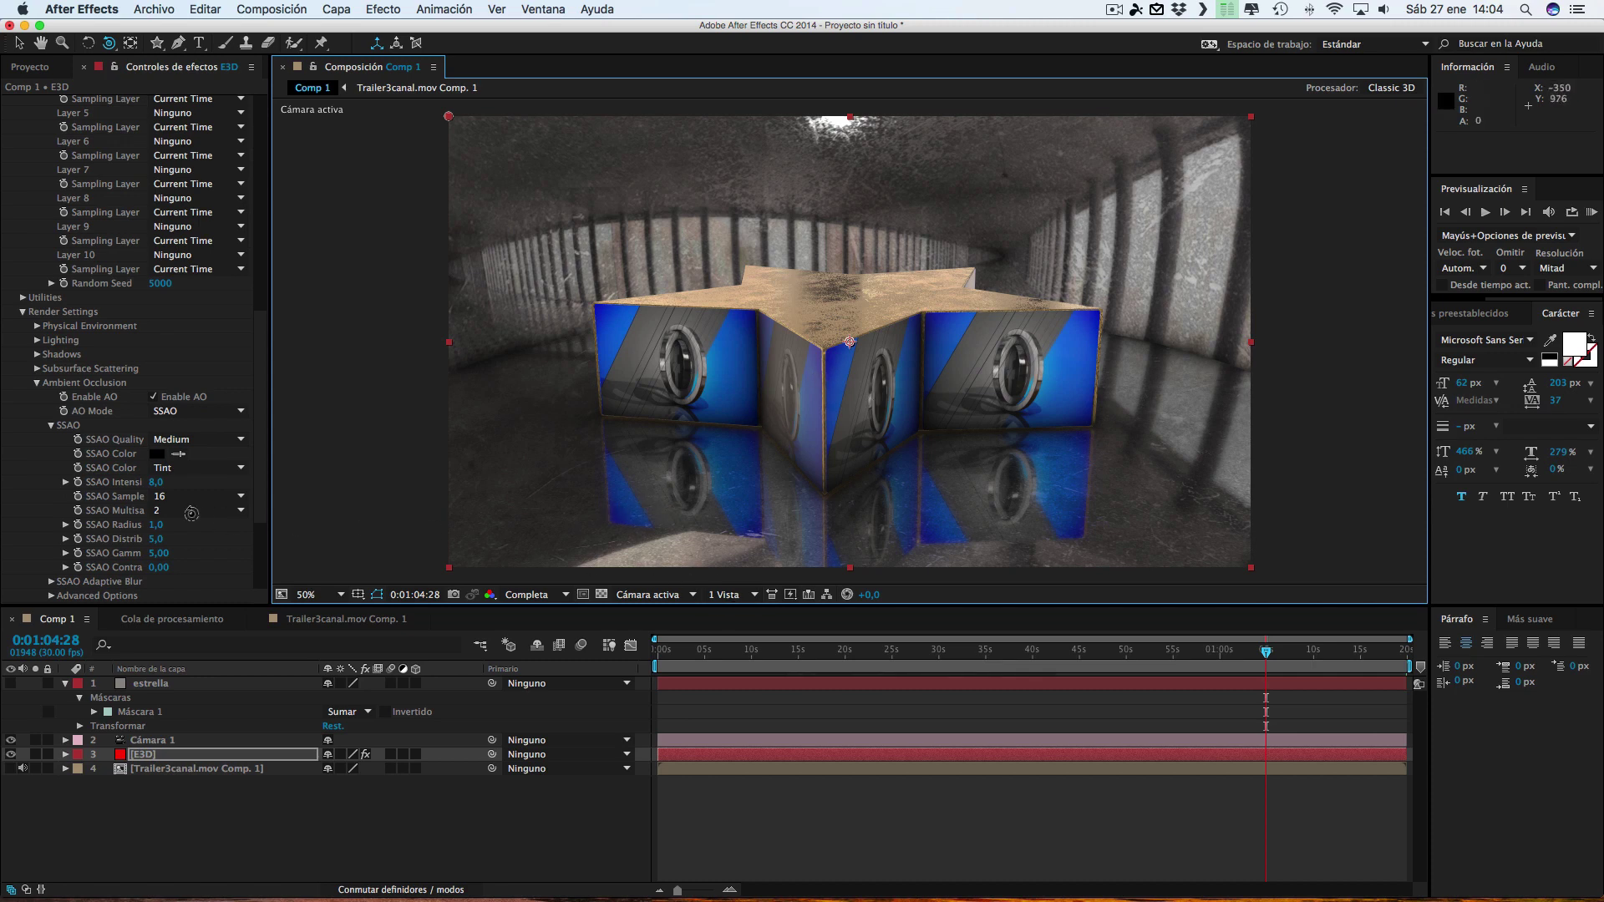
click(156, 482)
text(12)
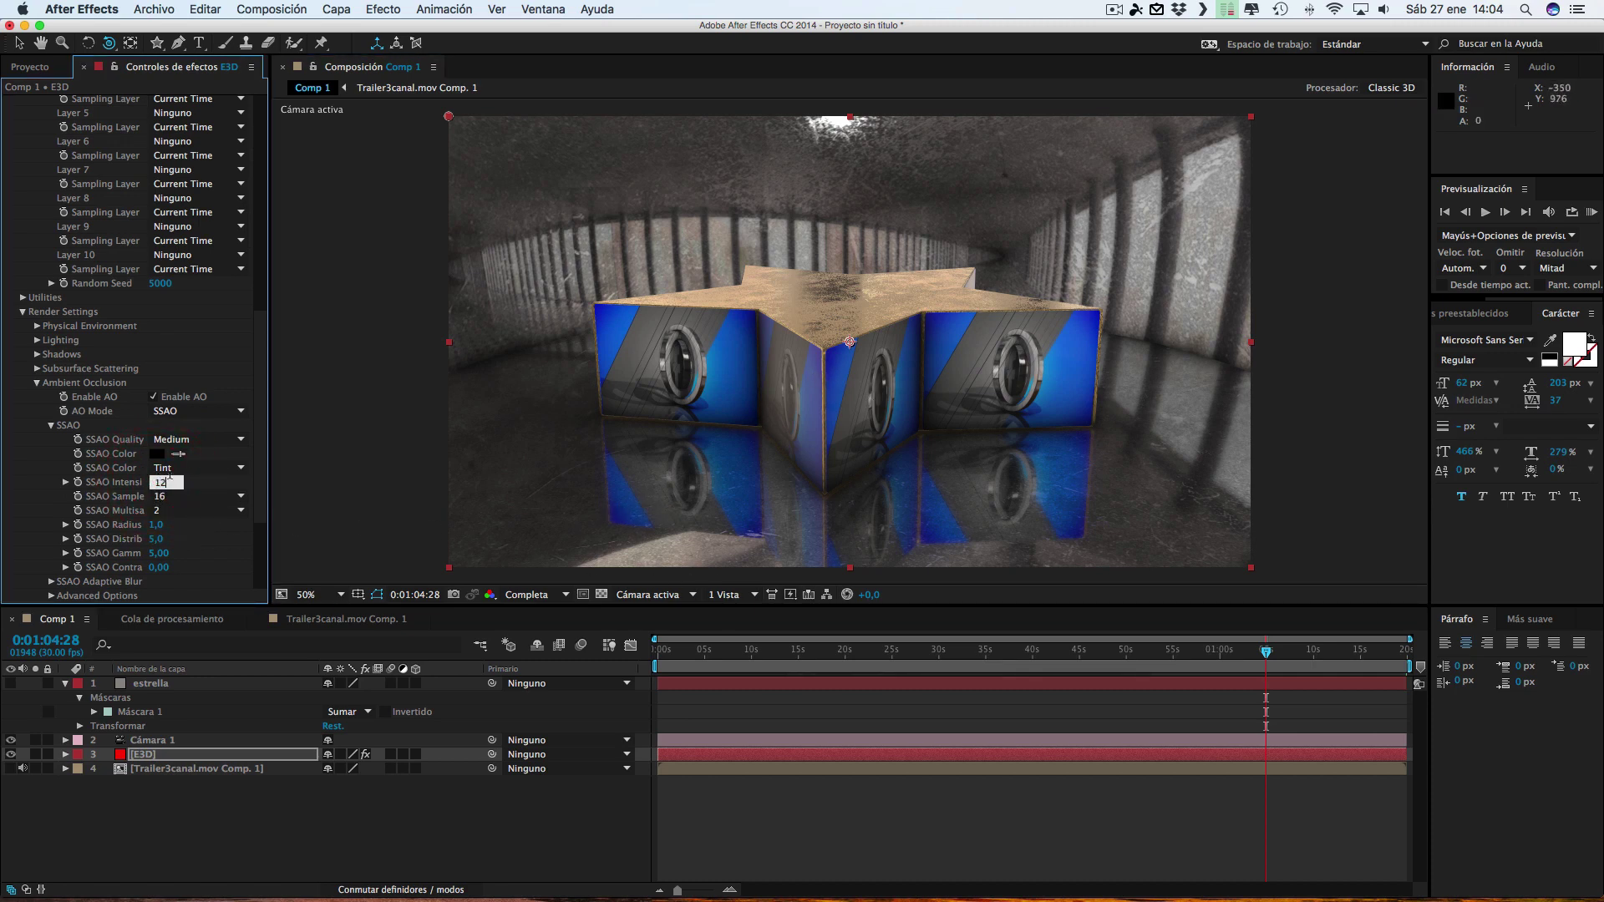
click(377, 456)
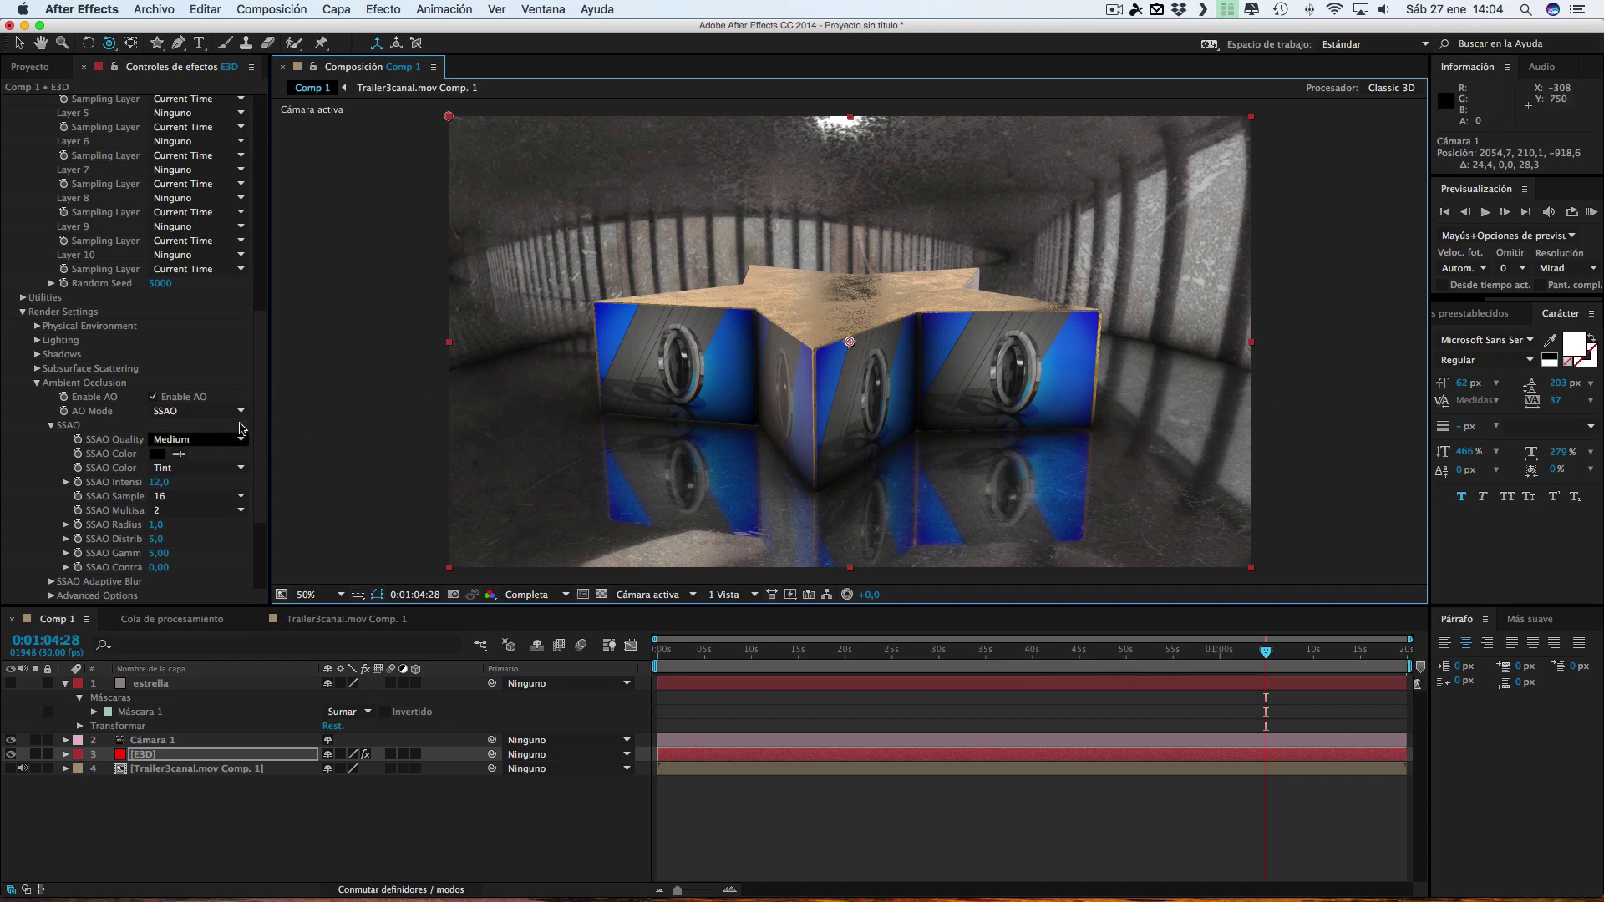
scroll(167, 376, up, 15)
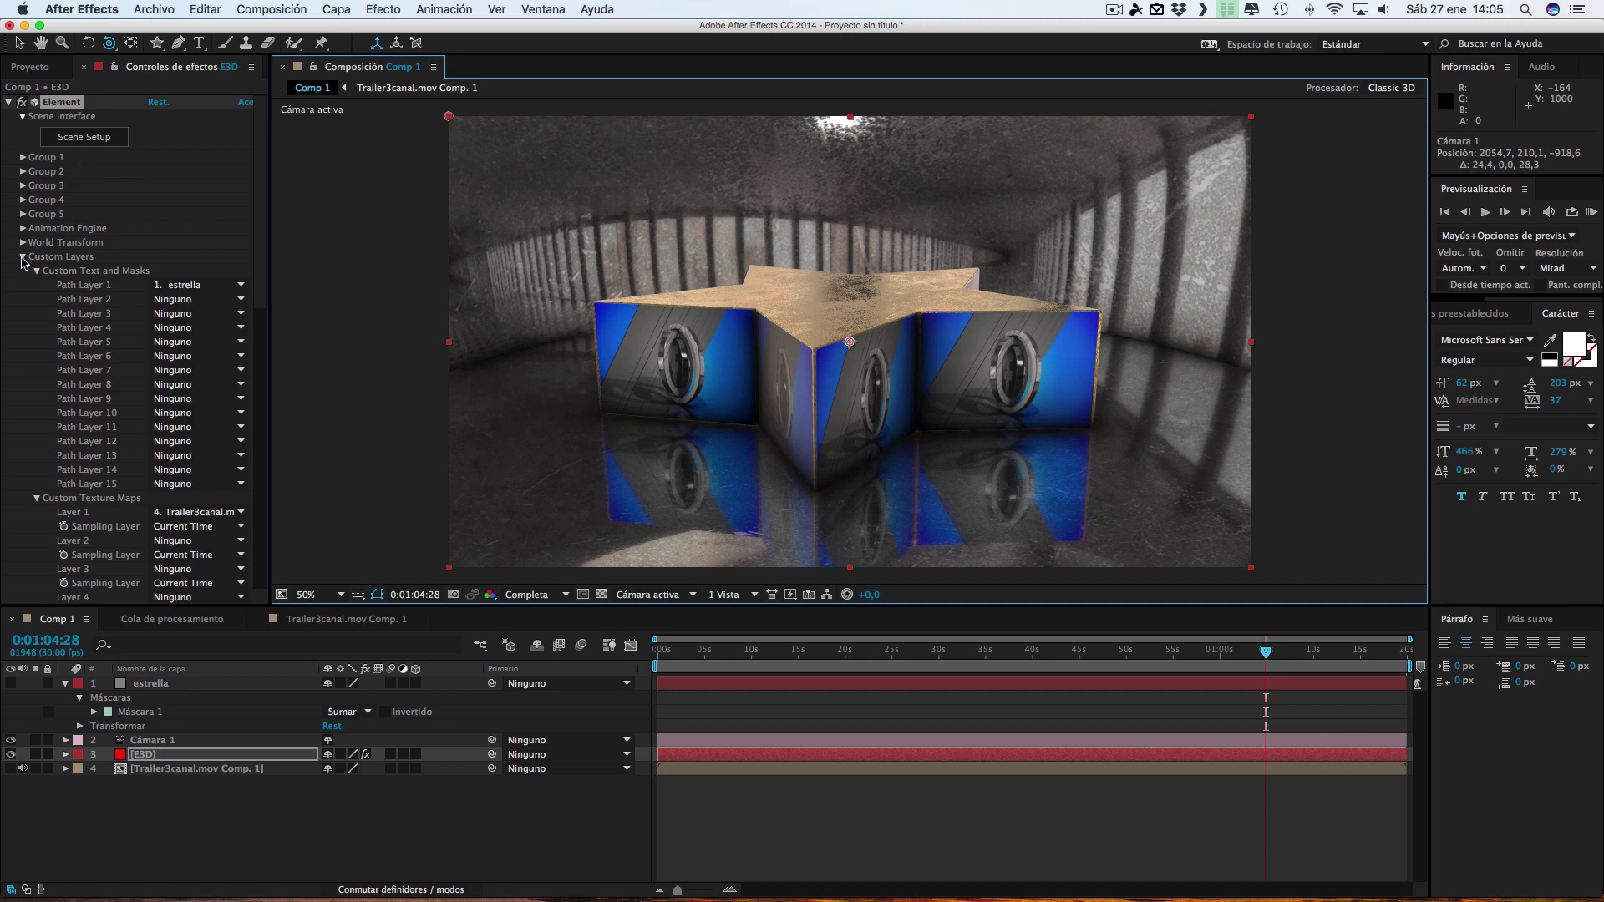
Give Group 1's Particle Look a pale yellow F7F36C Color Tint, then reopen Scene Setup
click(23, 257)
click(23, 158)
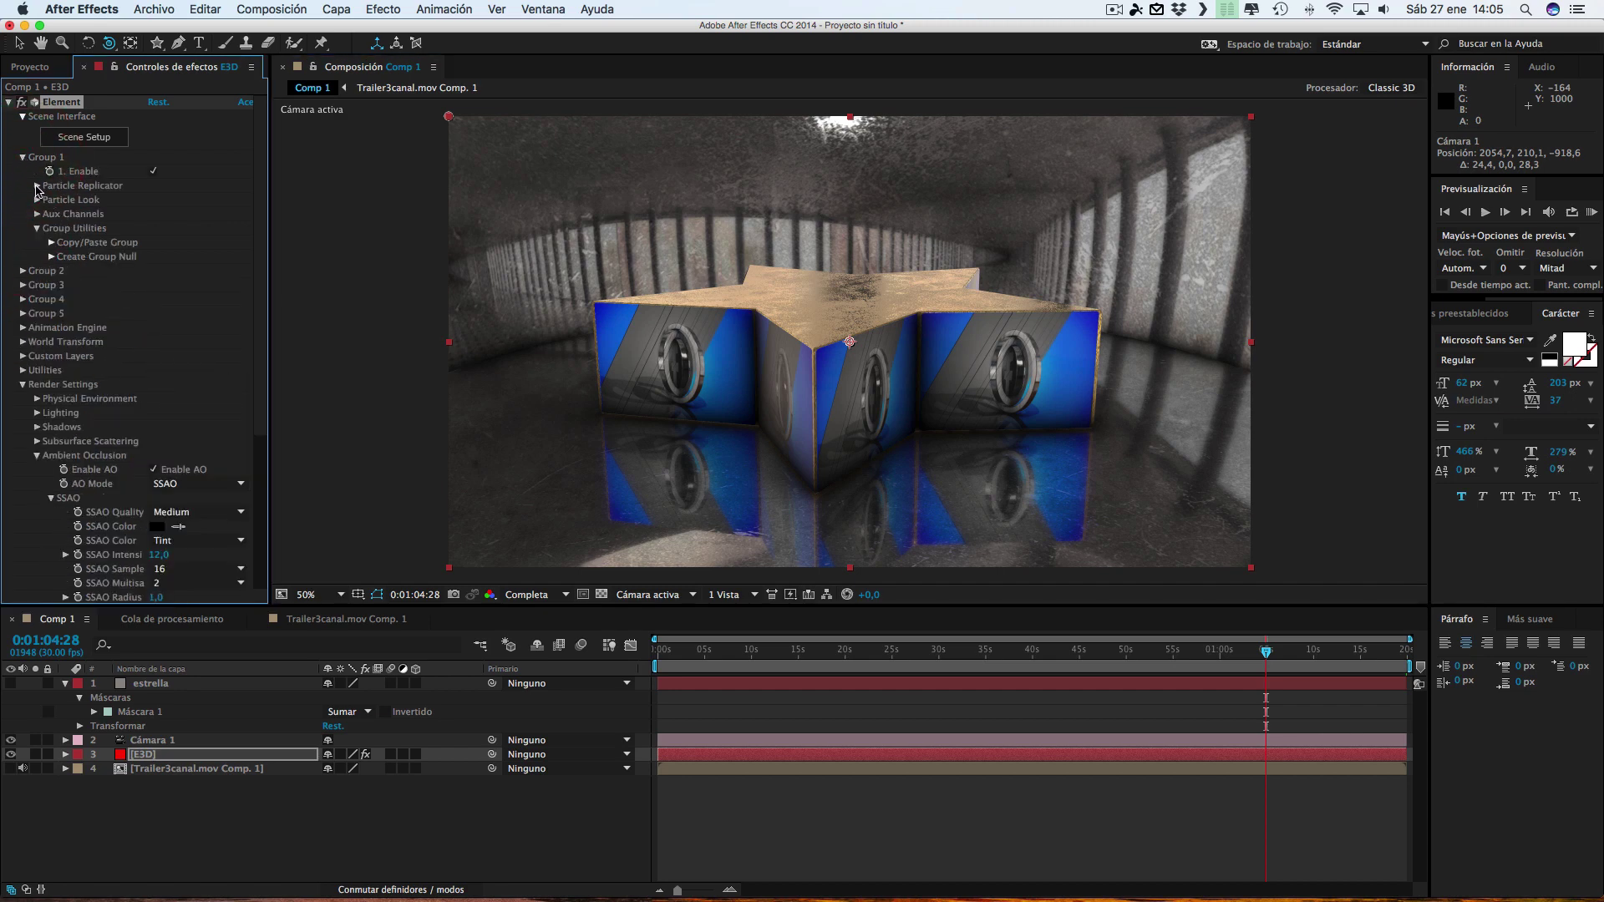
click(37, 201)
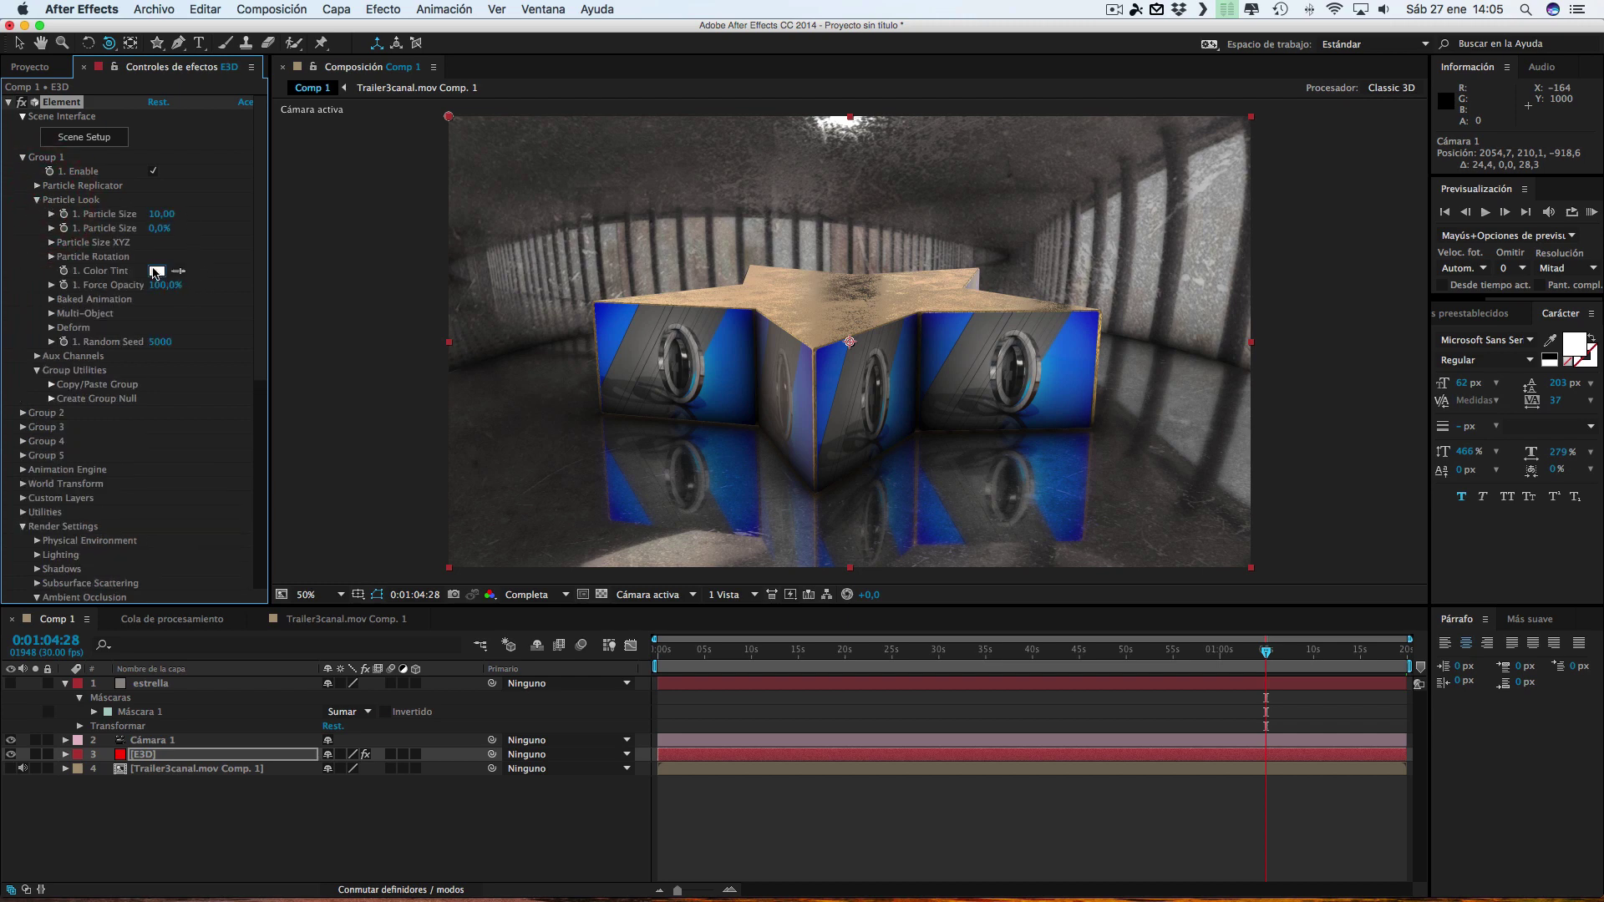
click(156, 271)
click(1330, 594)
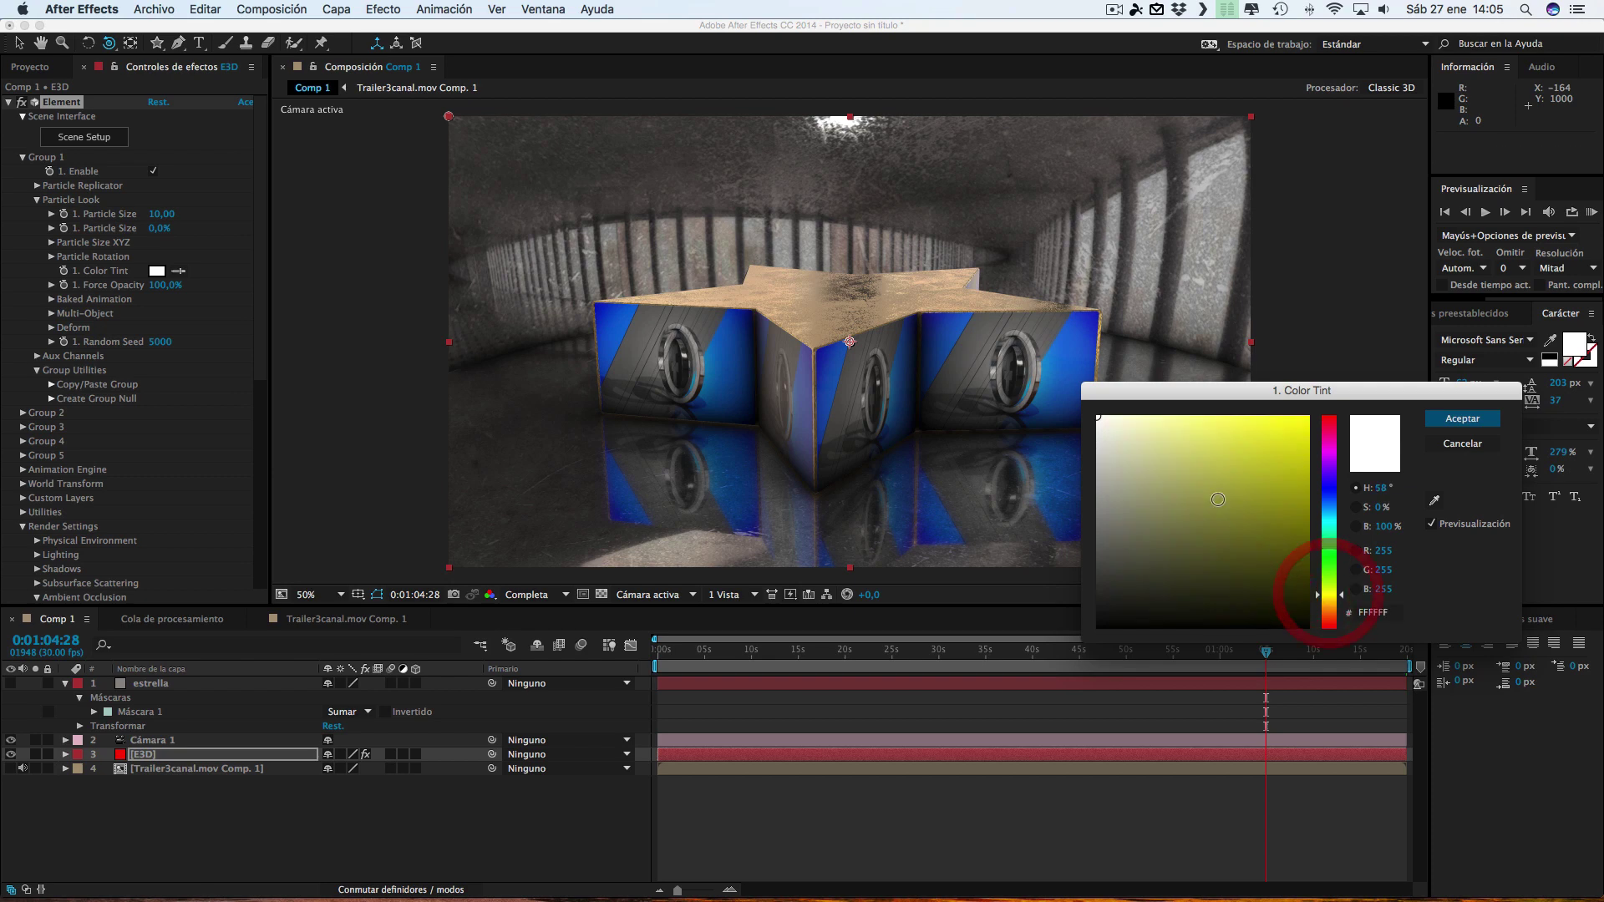
mouse_move(1214, 477)
mouse_down()
mouse_move(1214, 436)
mouse_move(1248, 428)
mouse_up()
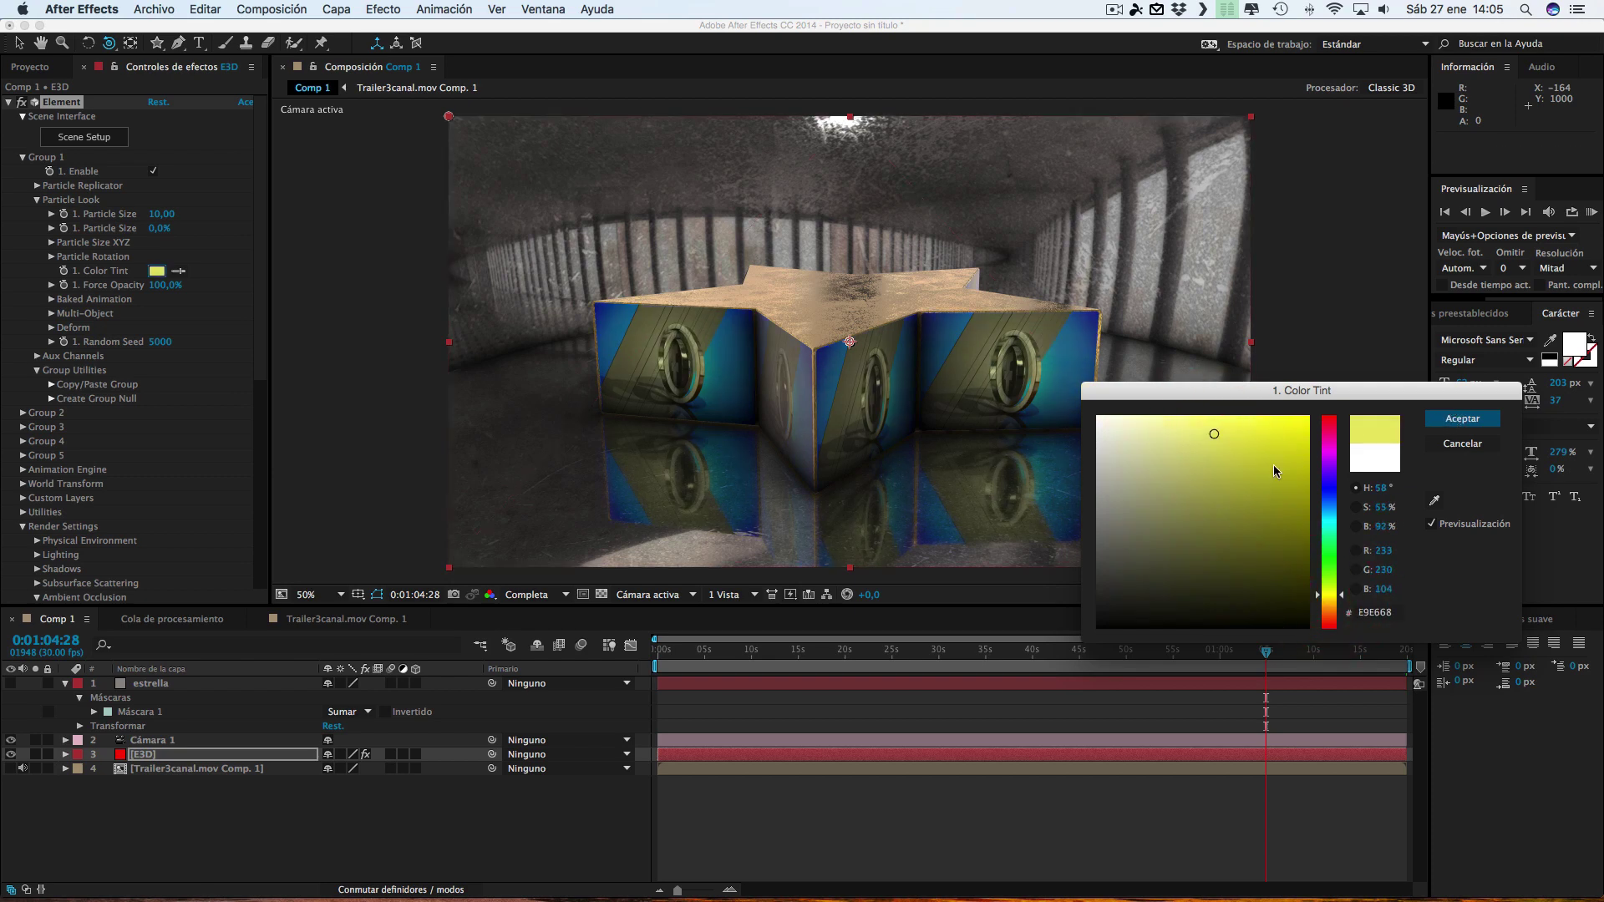
click(1249, 429)
drag(1227, 497, 1232, 427)
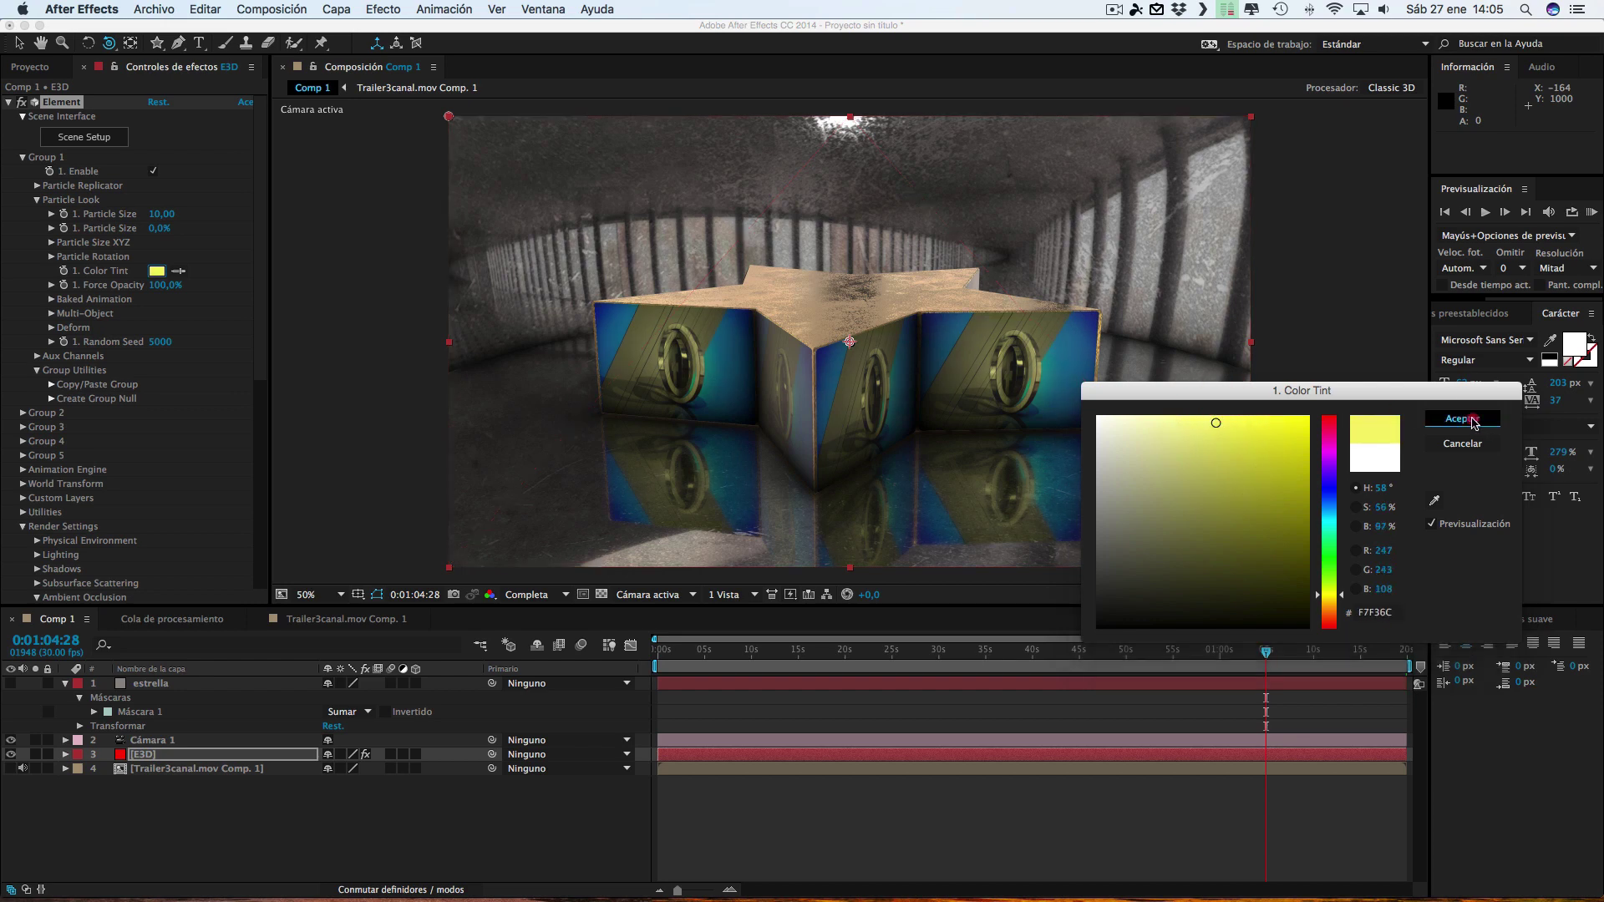
click(1462, 419)
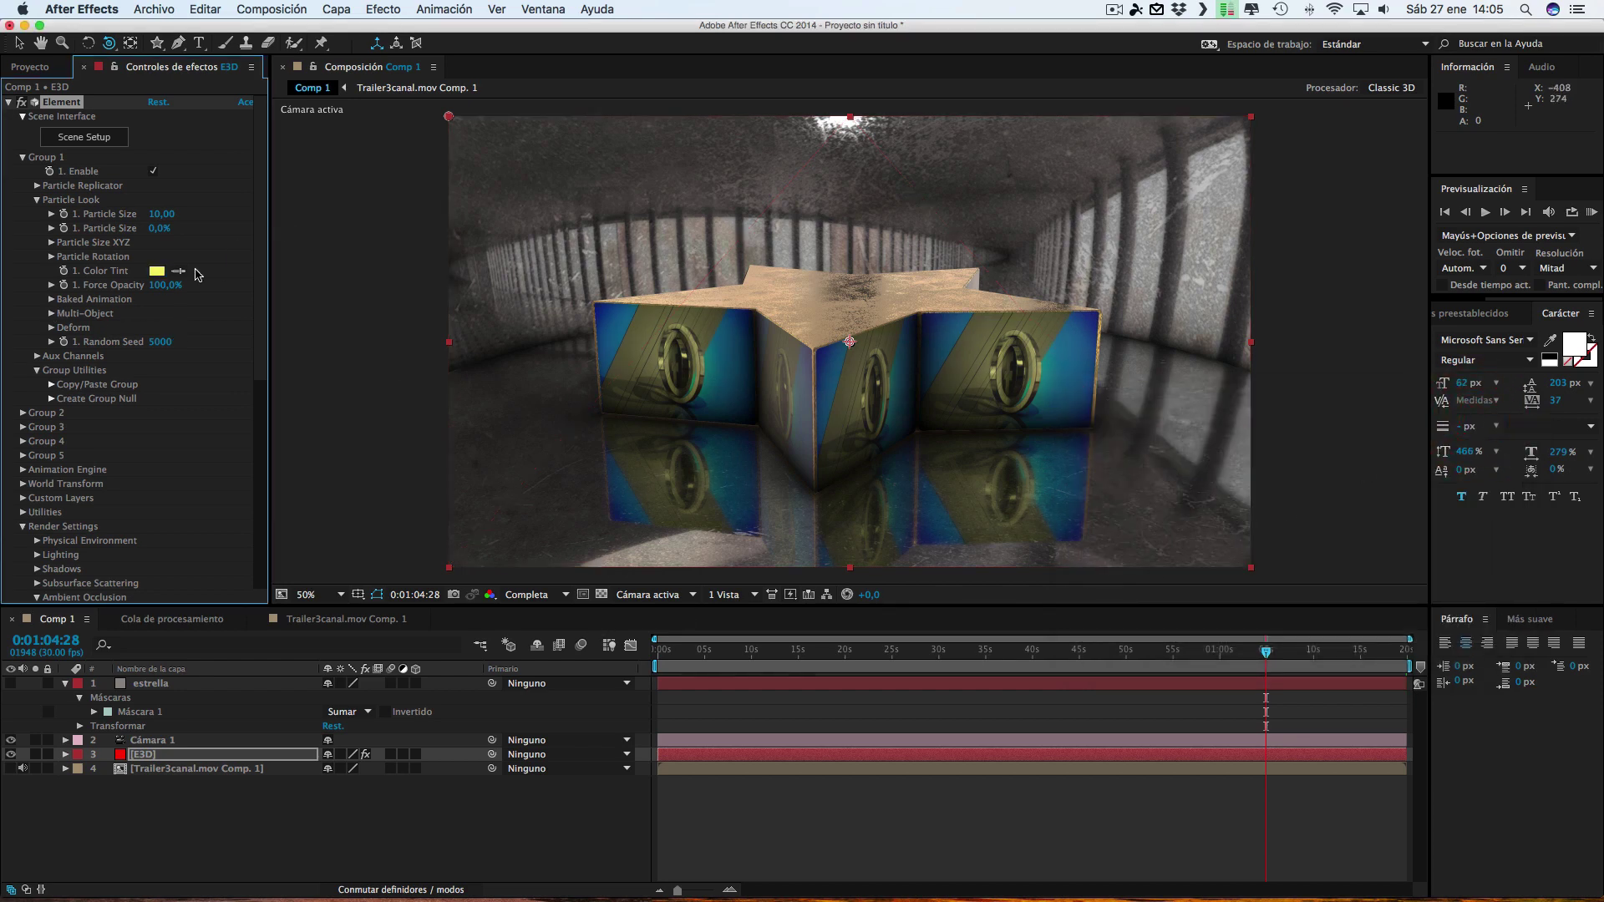
click(240, 353)
click(87, 137)
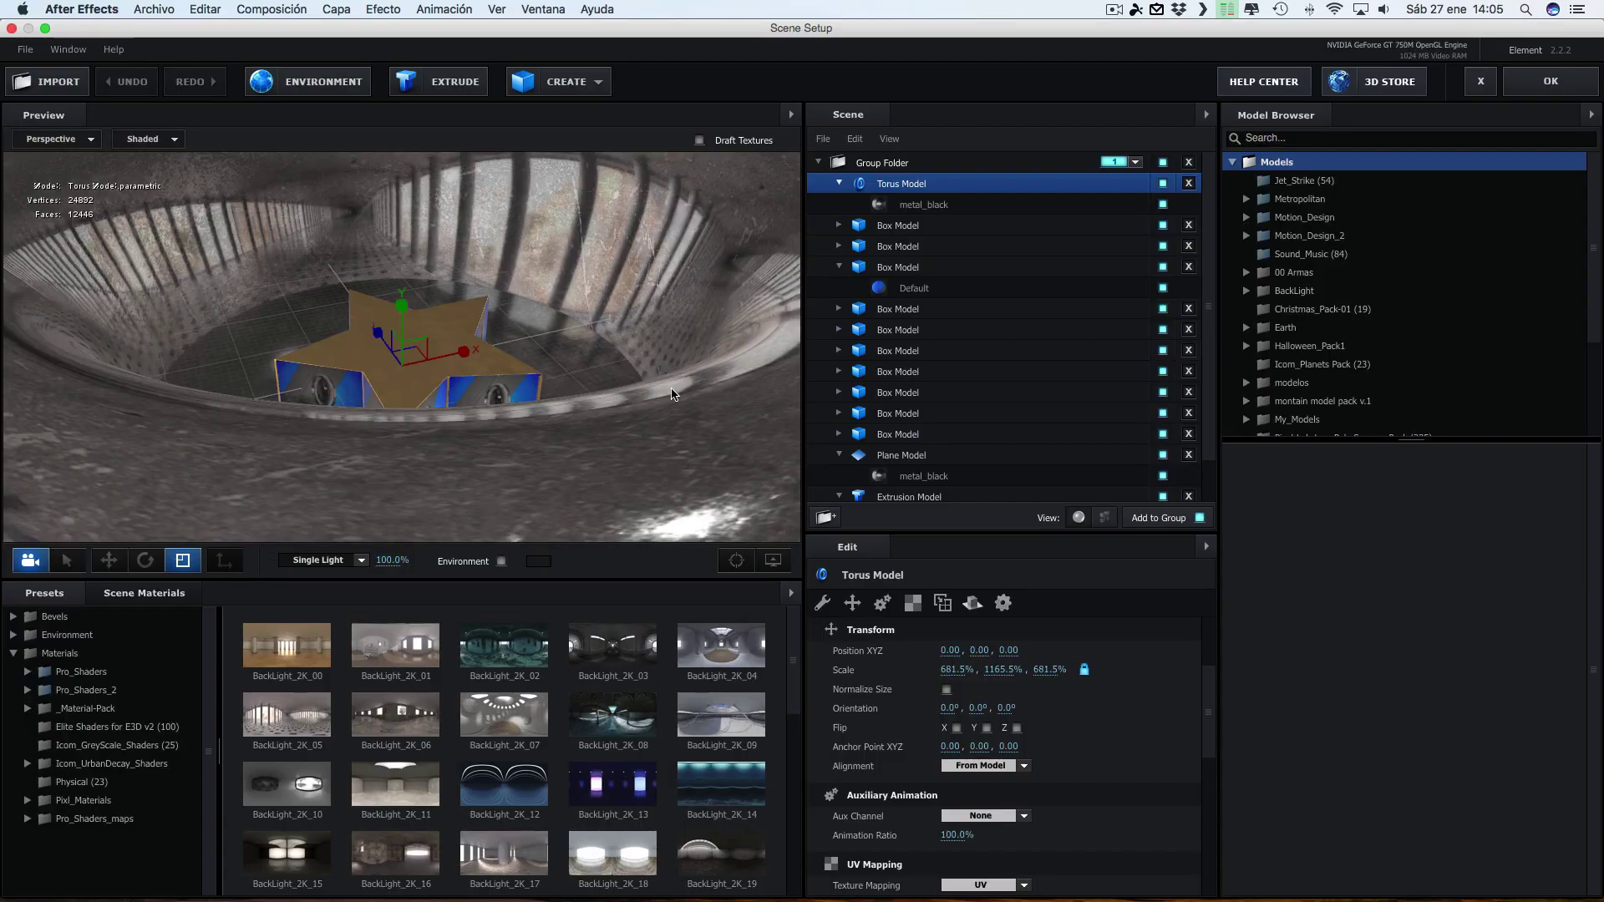
Set the Plane Model's metal_black reflectivity colour to pale yellow FDF48F and close Scene Setup
drag(674, 394, 694, 394)
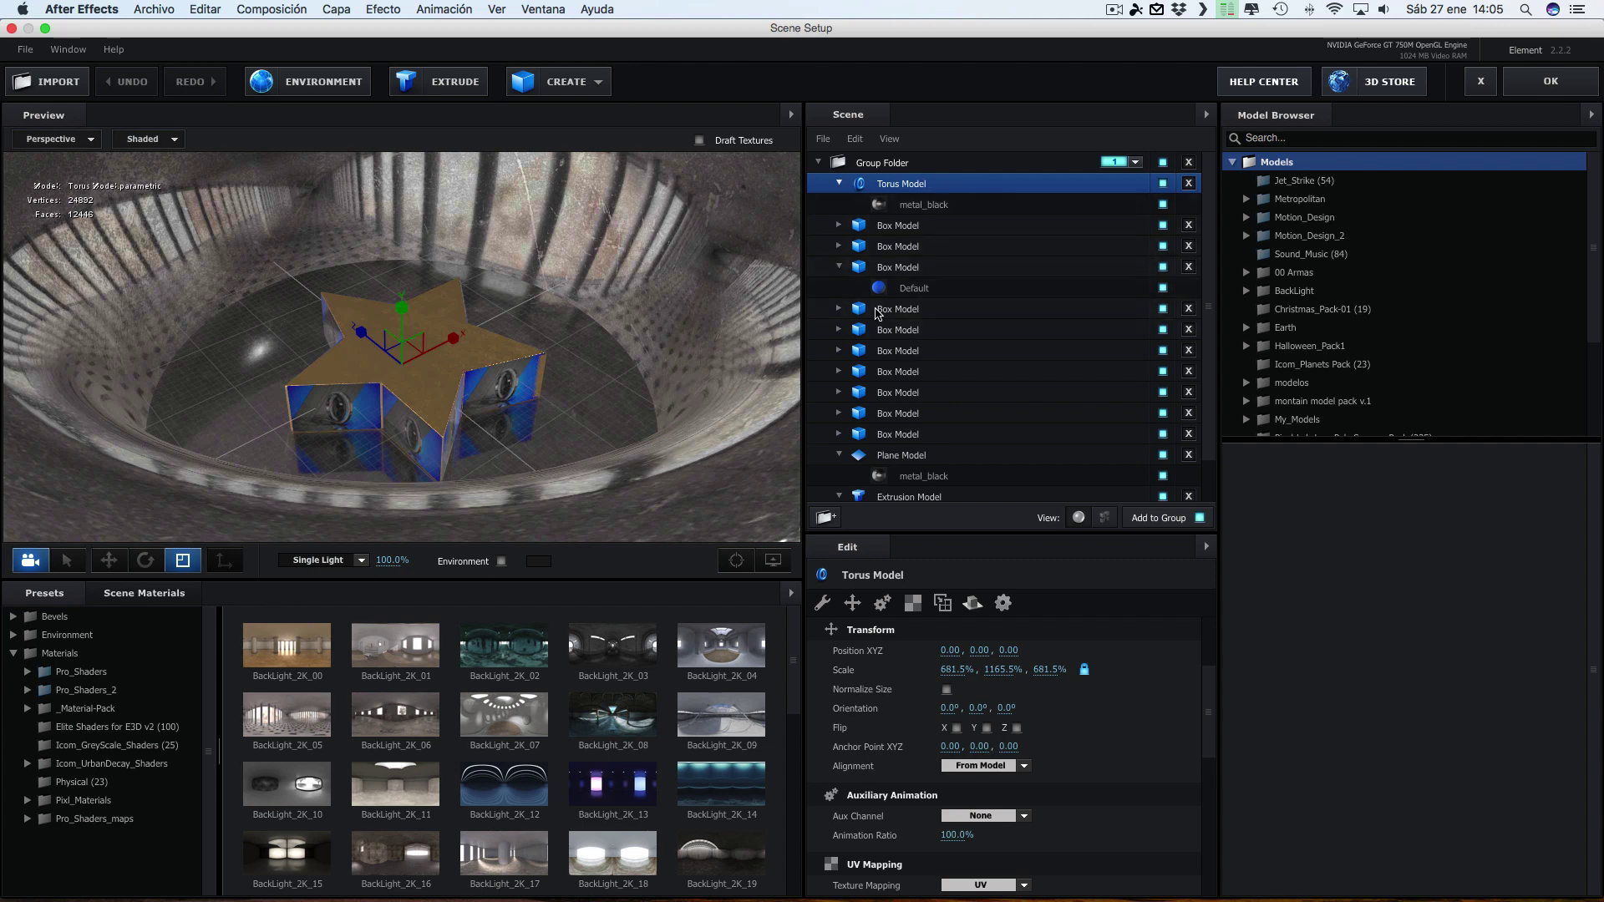
click(912, 271)
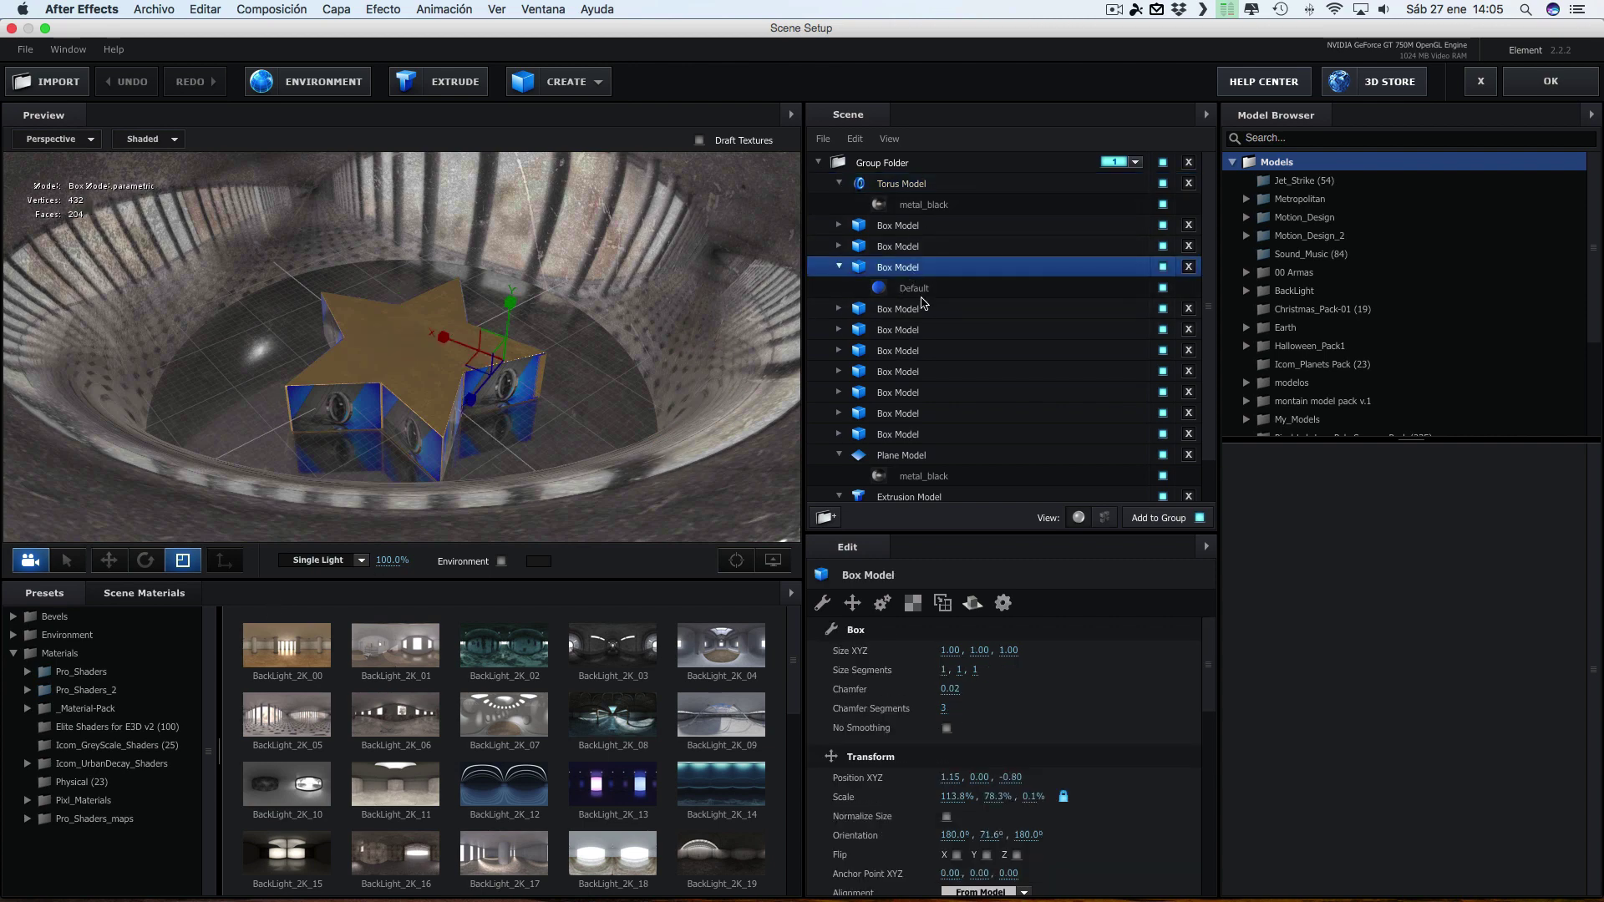
scroll(922, 348, down, 1)
click(934, 444)
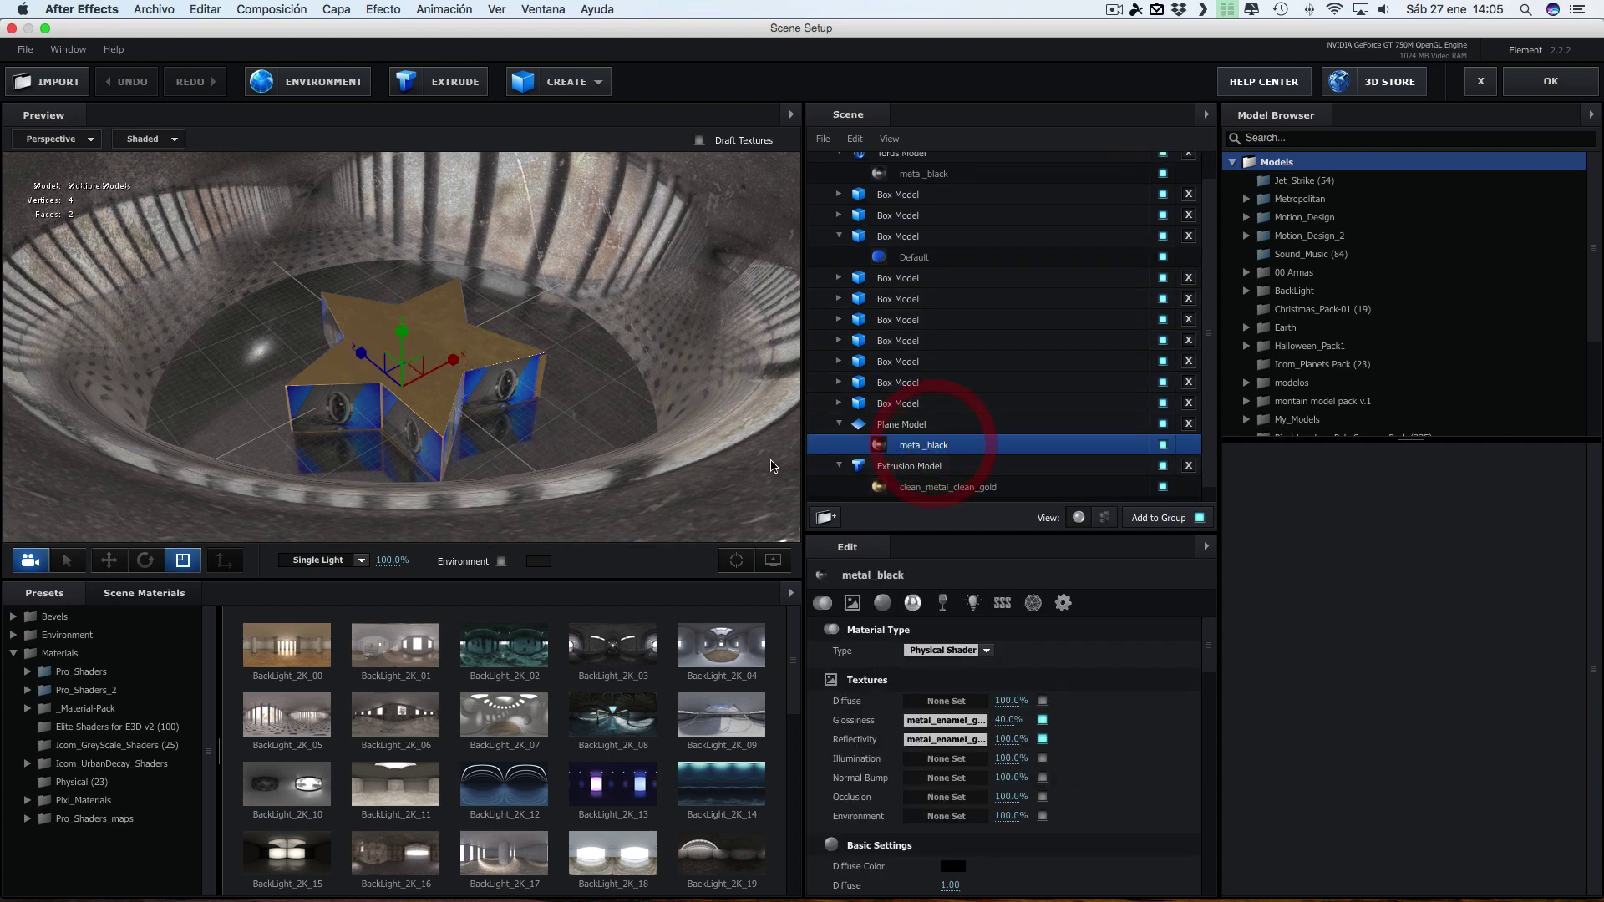
scroll(1002, 714, down, 4)
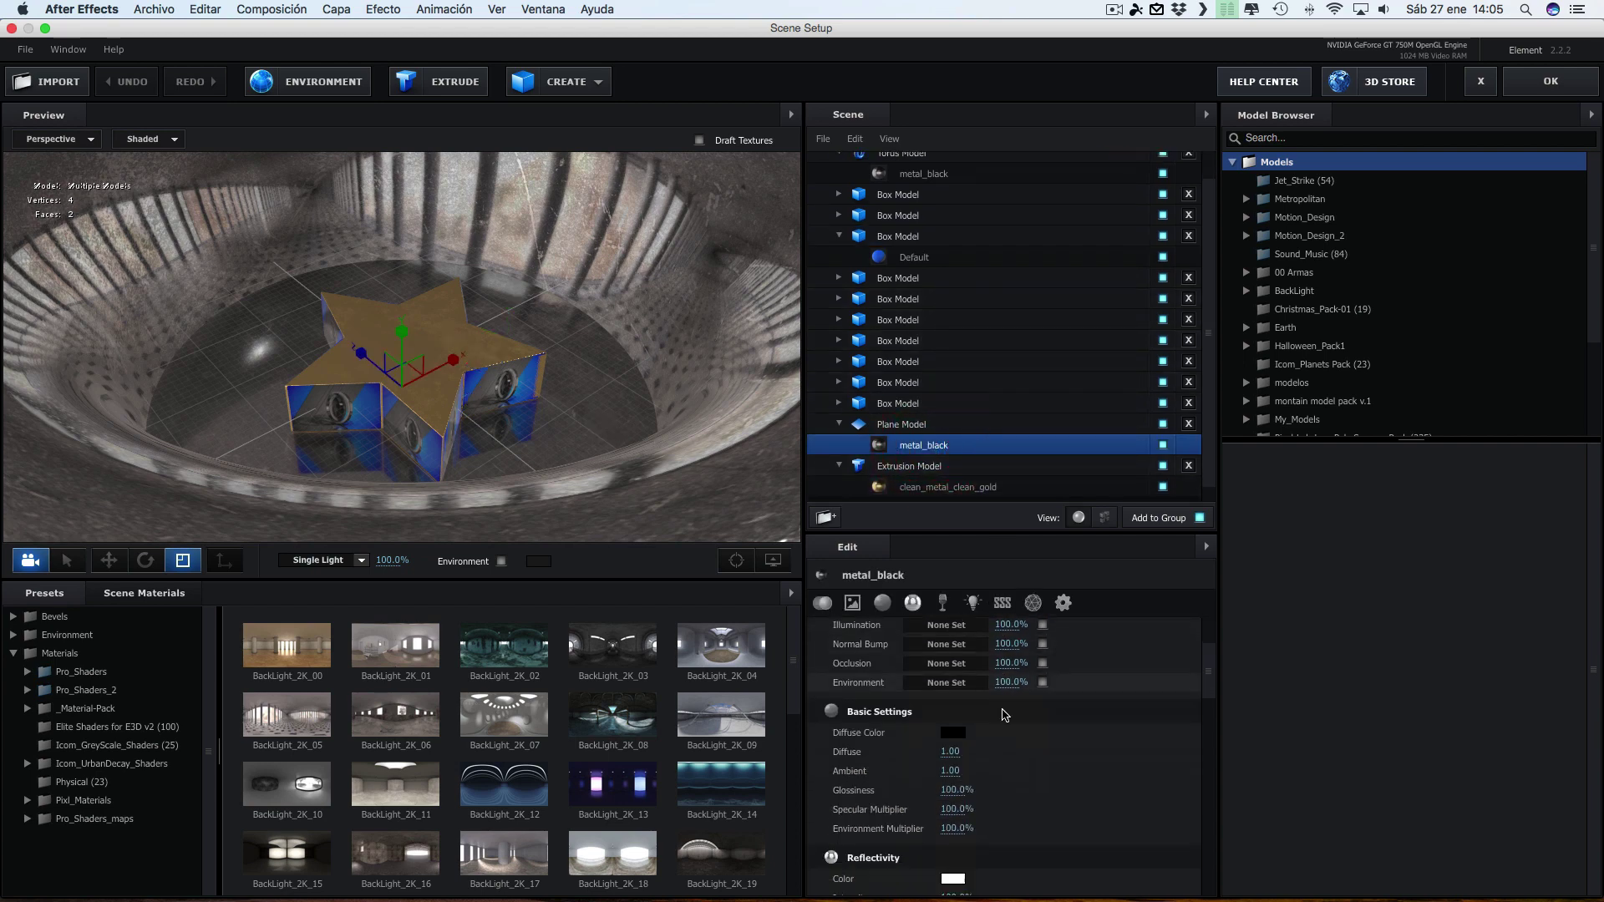
scroll(969, 793, down, 3)
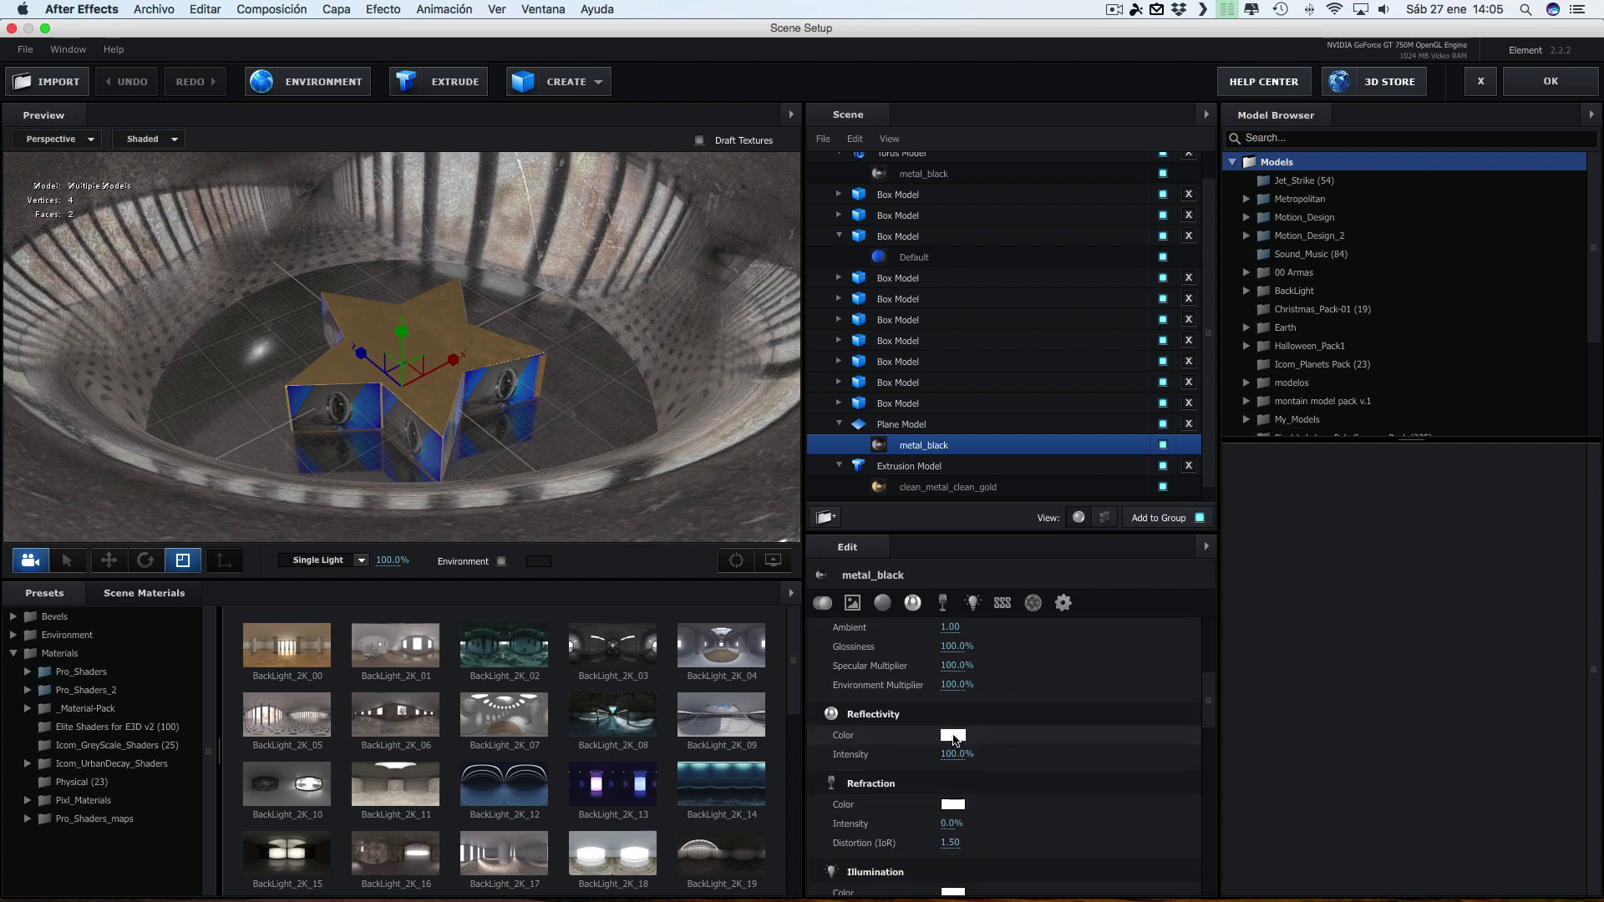
click(955, 741)
click(875, 384)
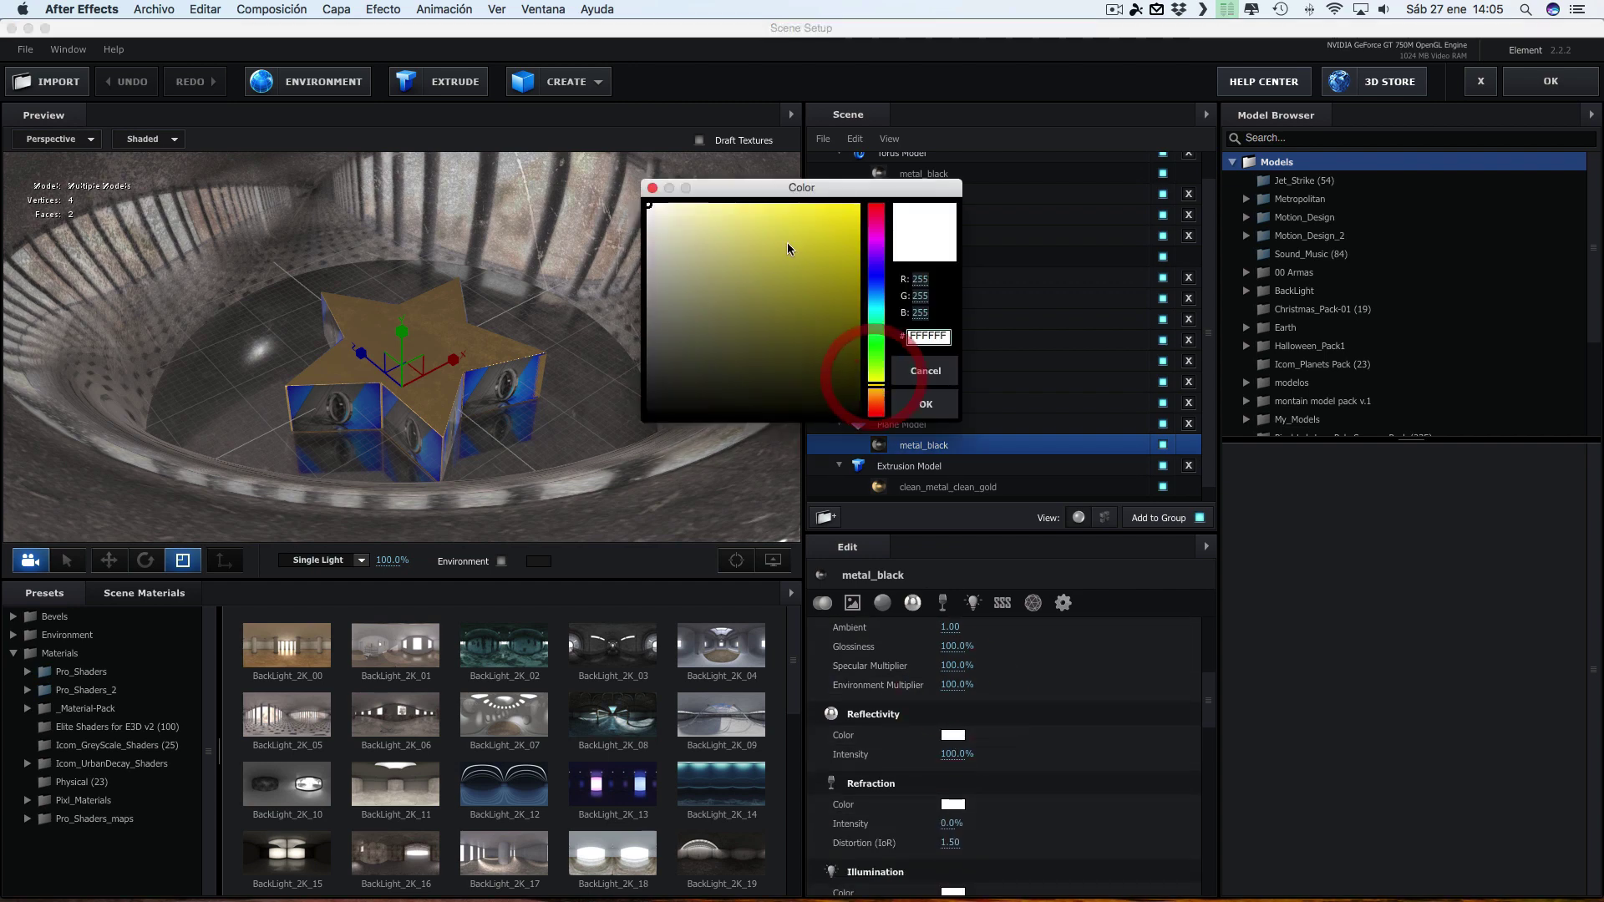
mouse_move(766, 227)
mouse_down()
mouse_move(725, 212)
mouse_move(739, 203)
mouse_up()
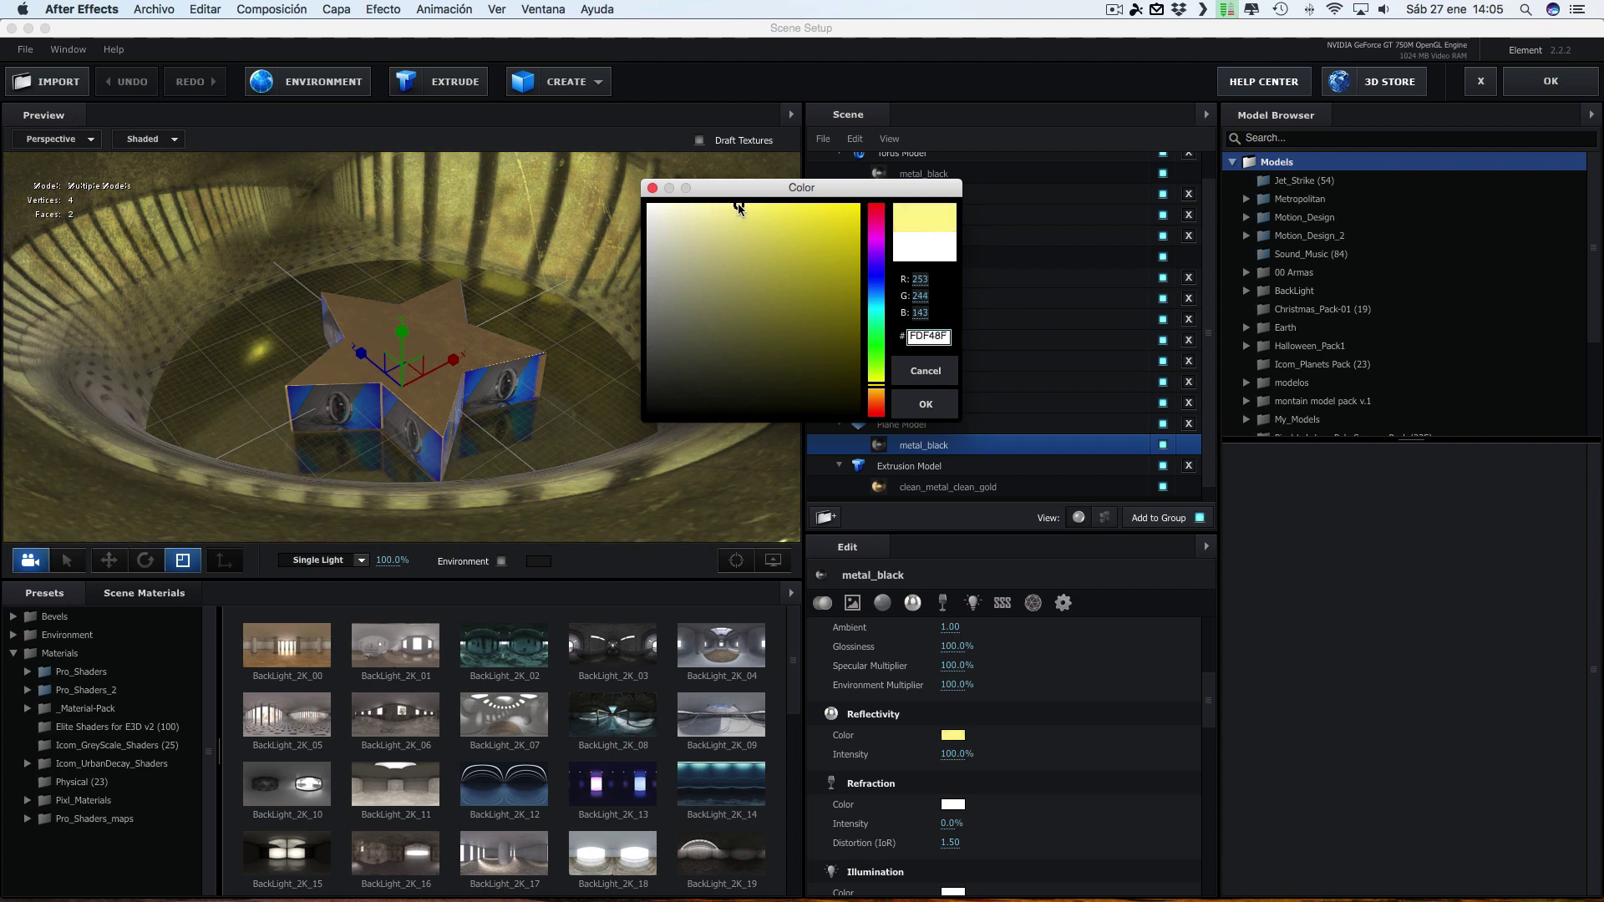
click(914, 406)
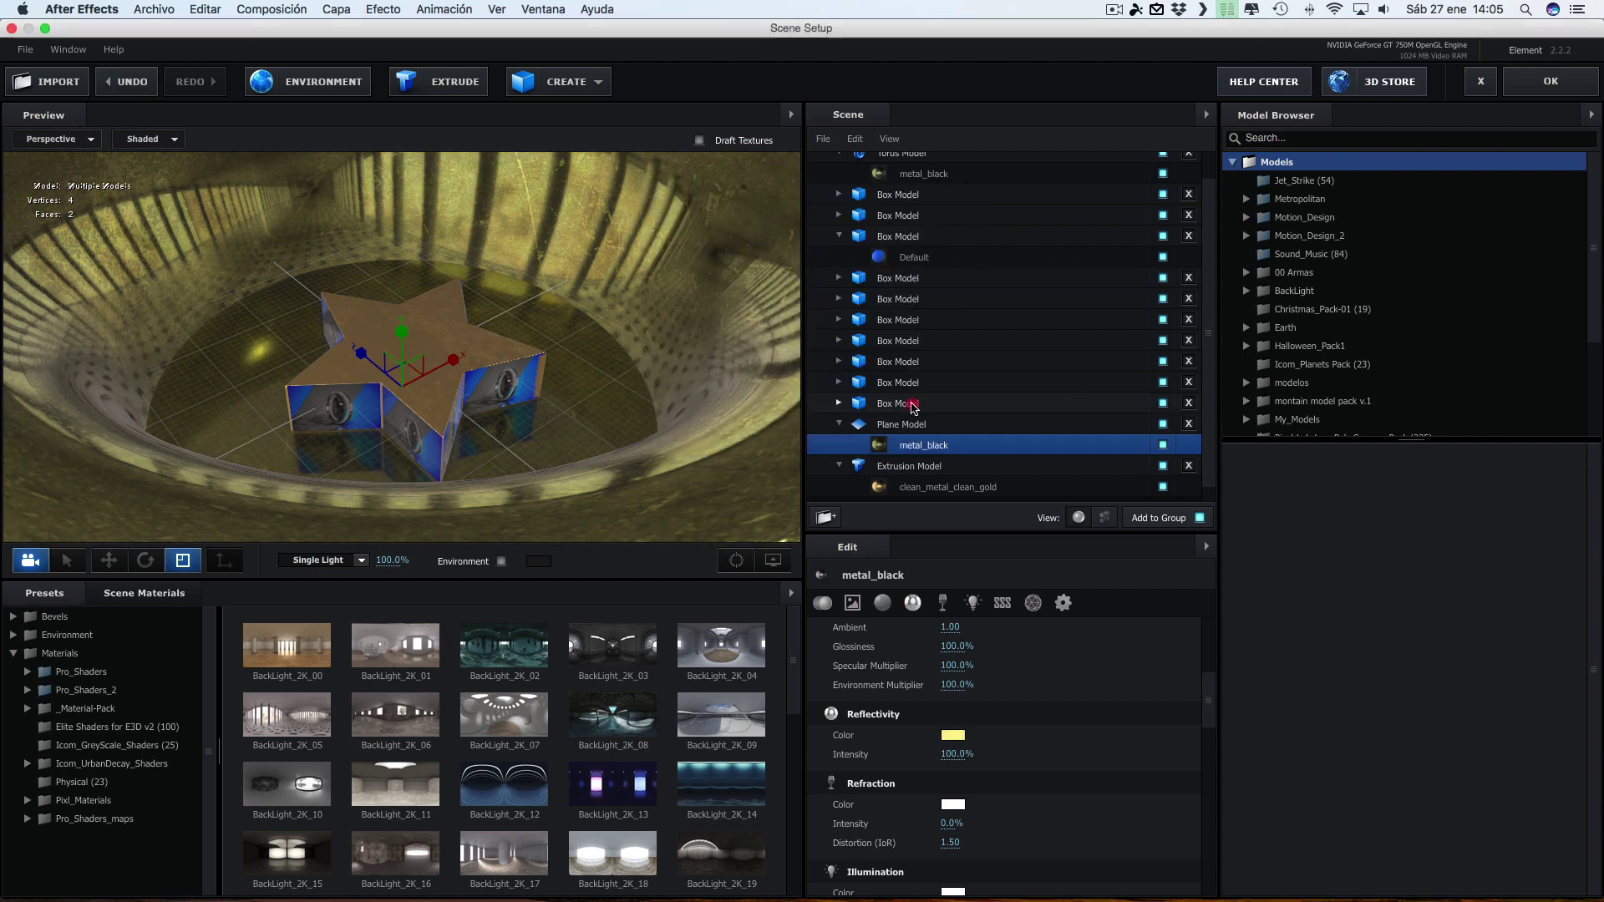
click(1574, 77)
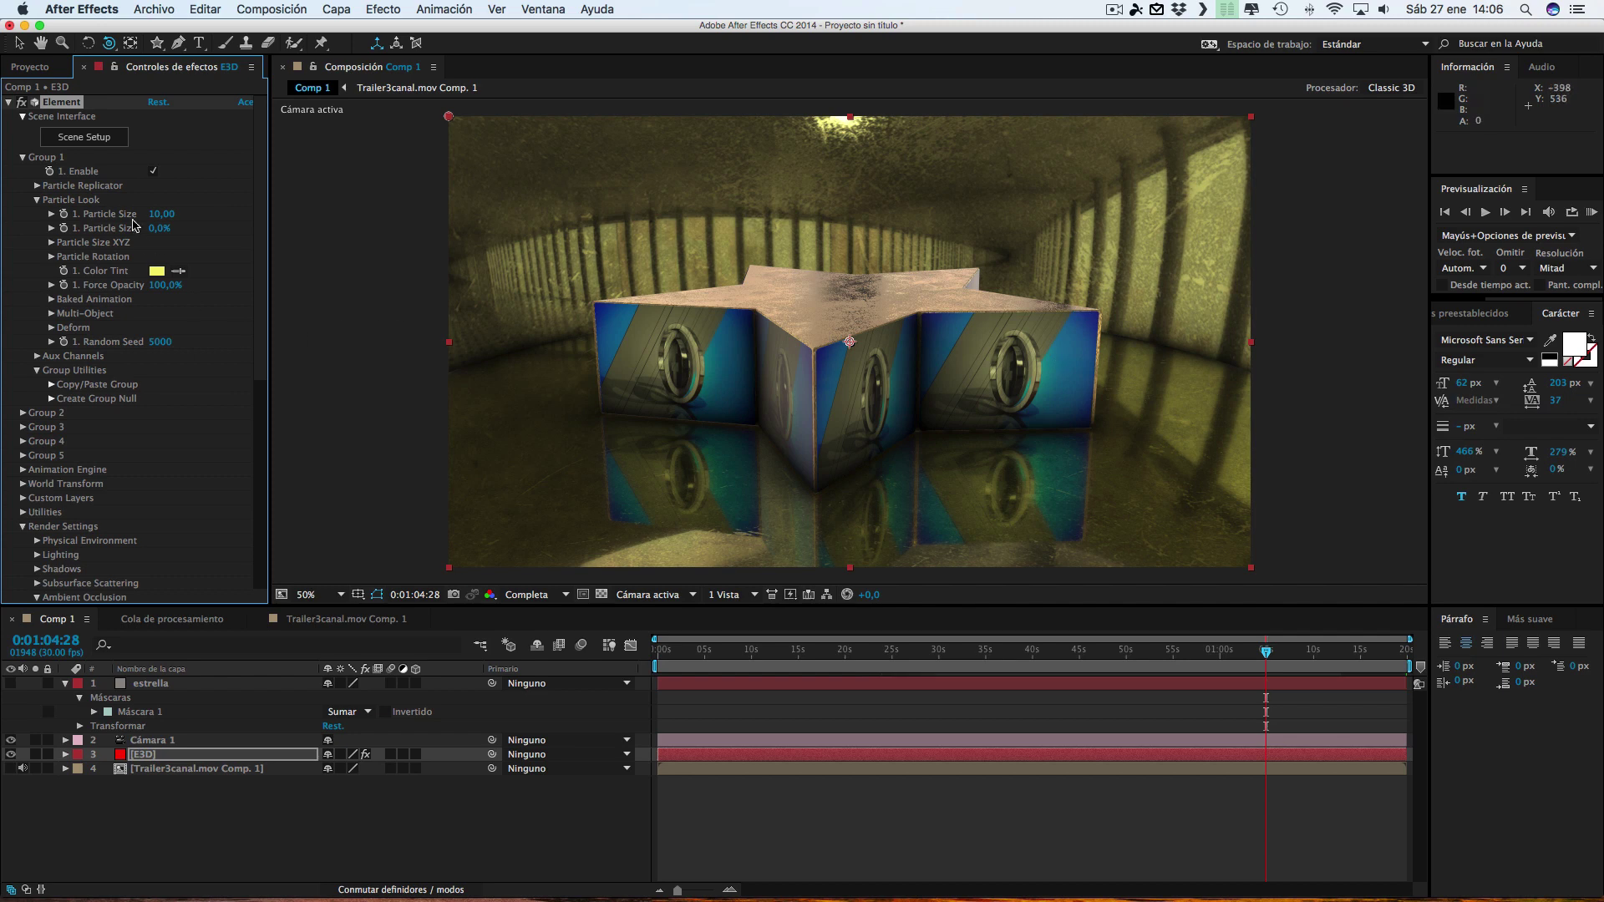
Reopen Element 3D Scene Setup and orbit the preview out to show the whole torus
click(101, 136)
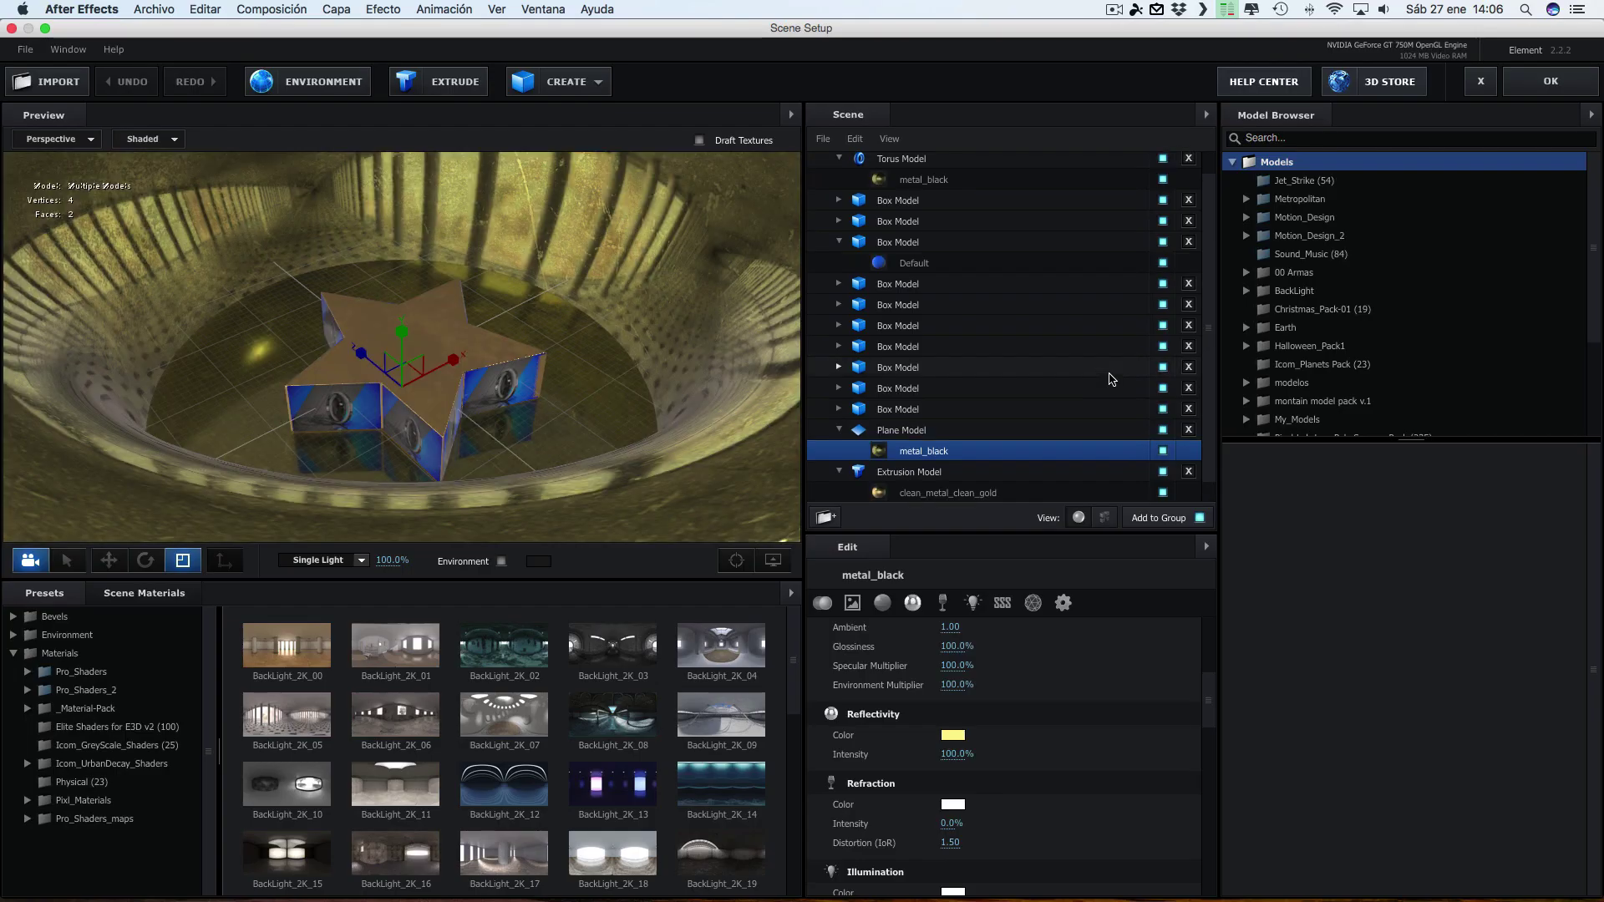
mouse_move(582, 399)
mouse_down()
mouse_move(650, 433)
mouse_move(524, 430)
mouse_move(695, 343)
mouse_move(706, 277)
mouse_move(507, 389)
mouse_move(327, 335)
mouse_up()
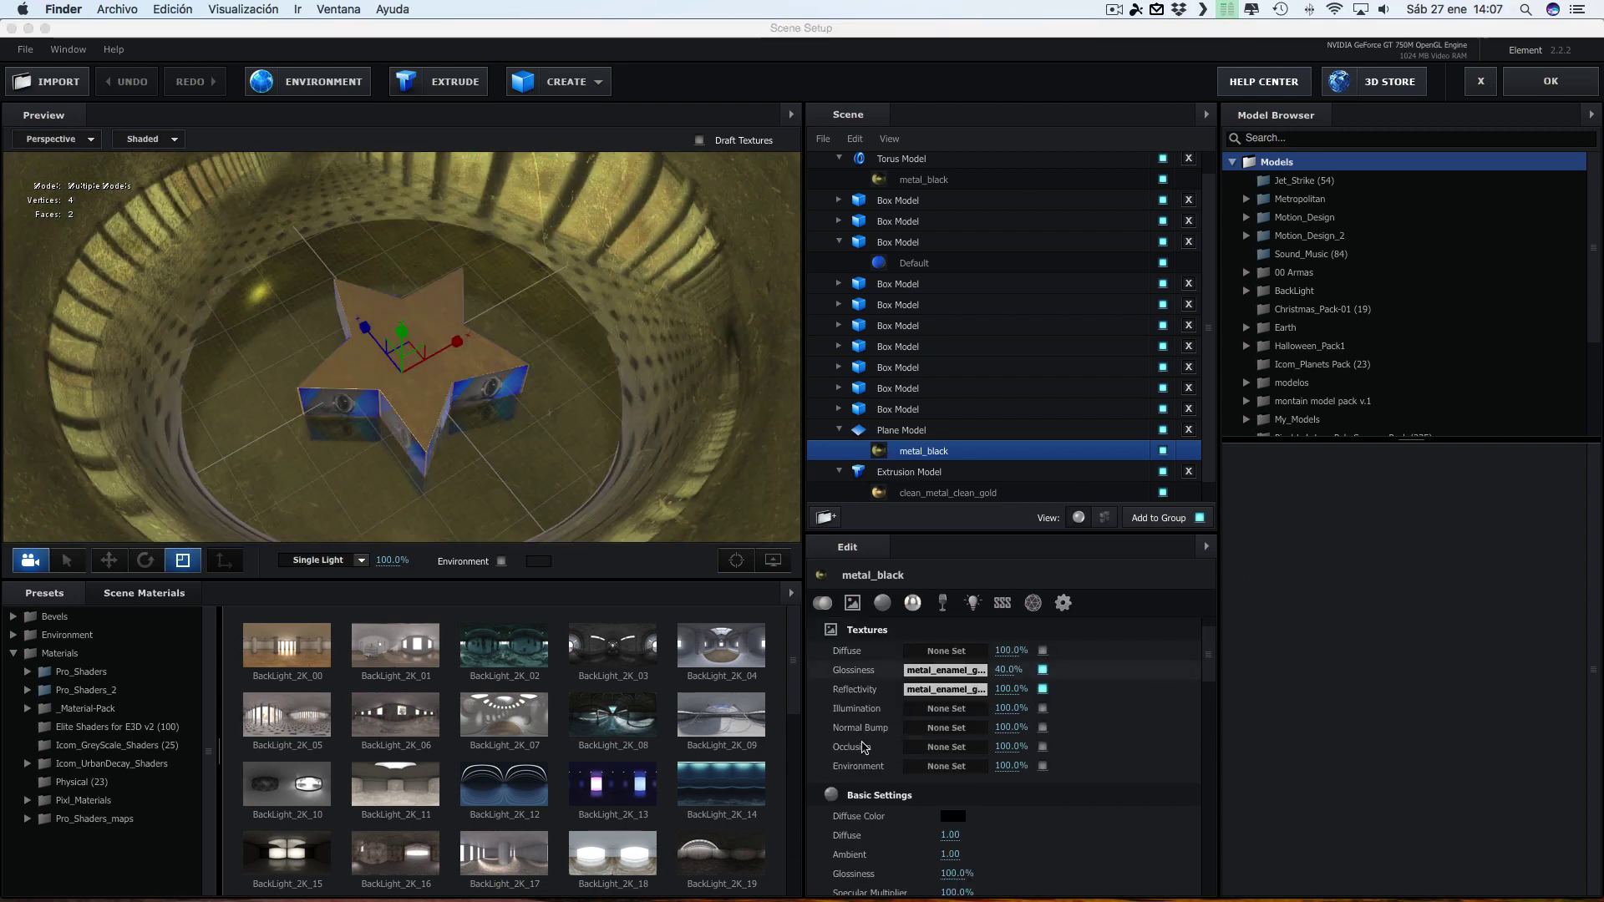
In metal_black's Normal Bump channel, load from file and browse to the Proyectos After effects propios folder
click(946, 729)
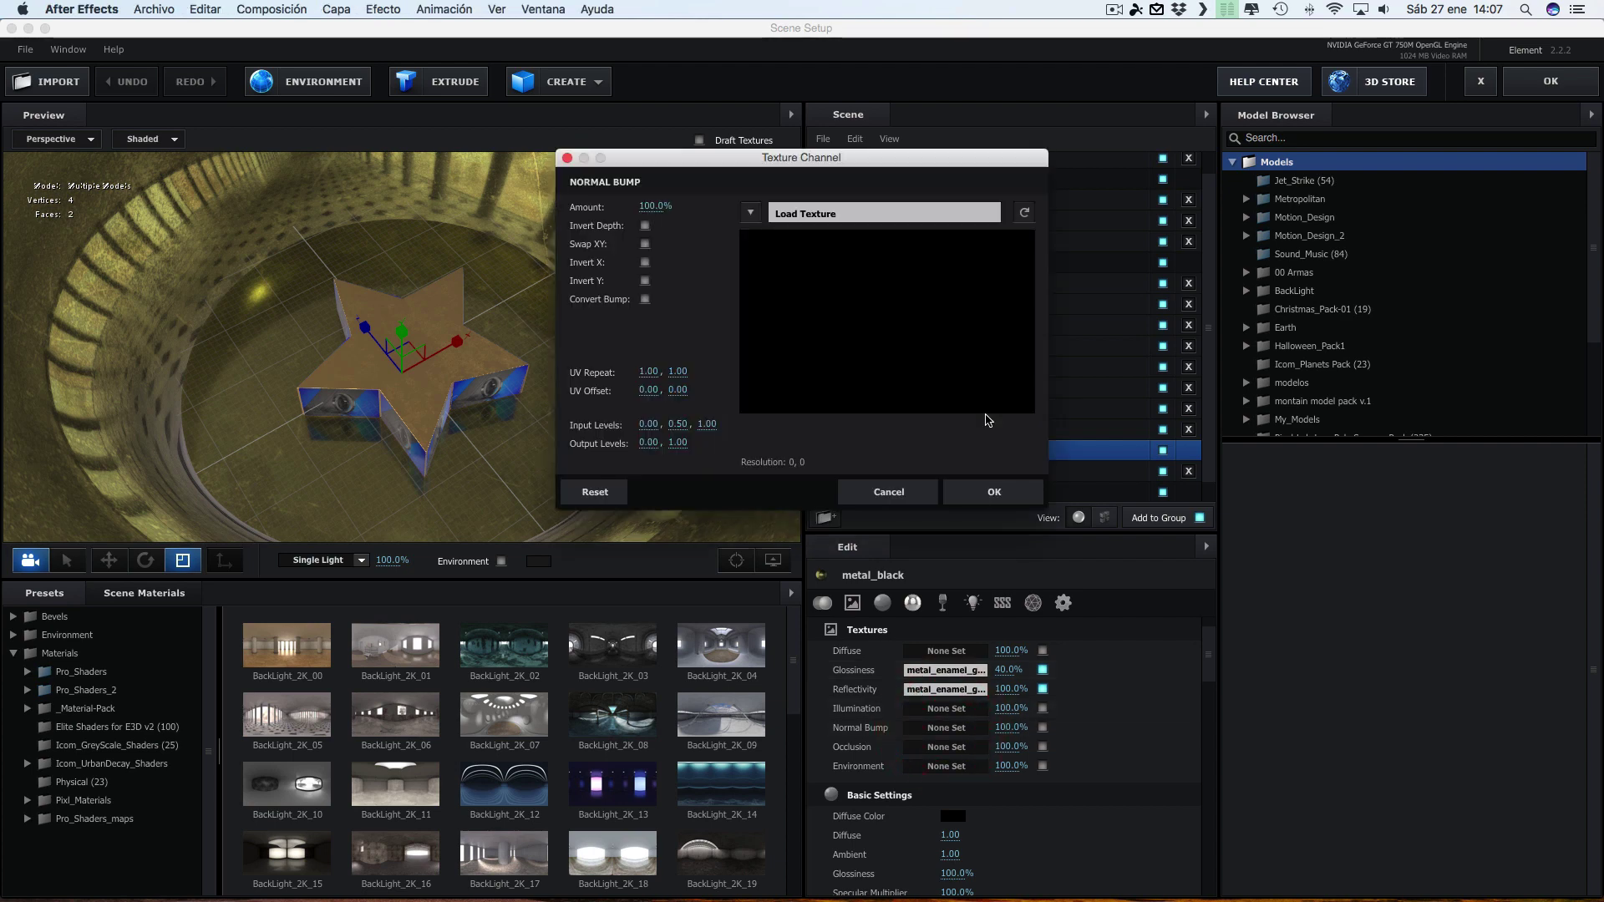
click(756, 215)
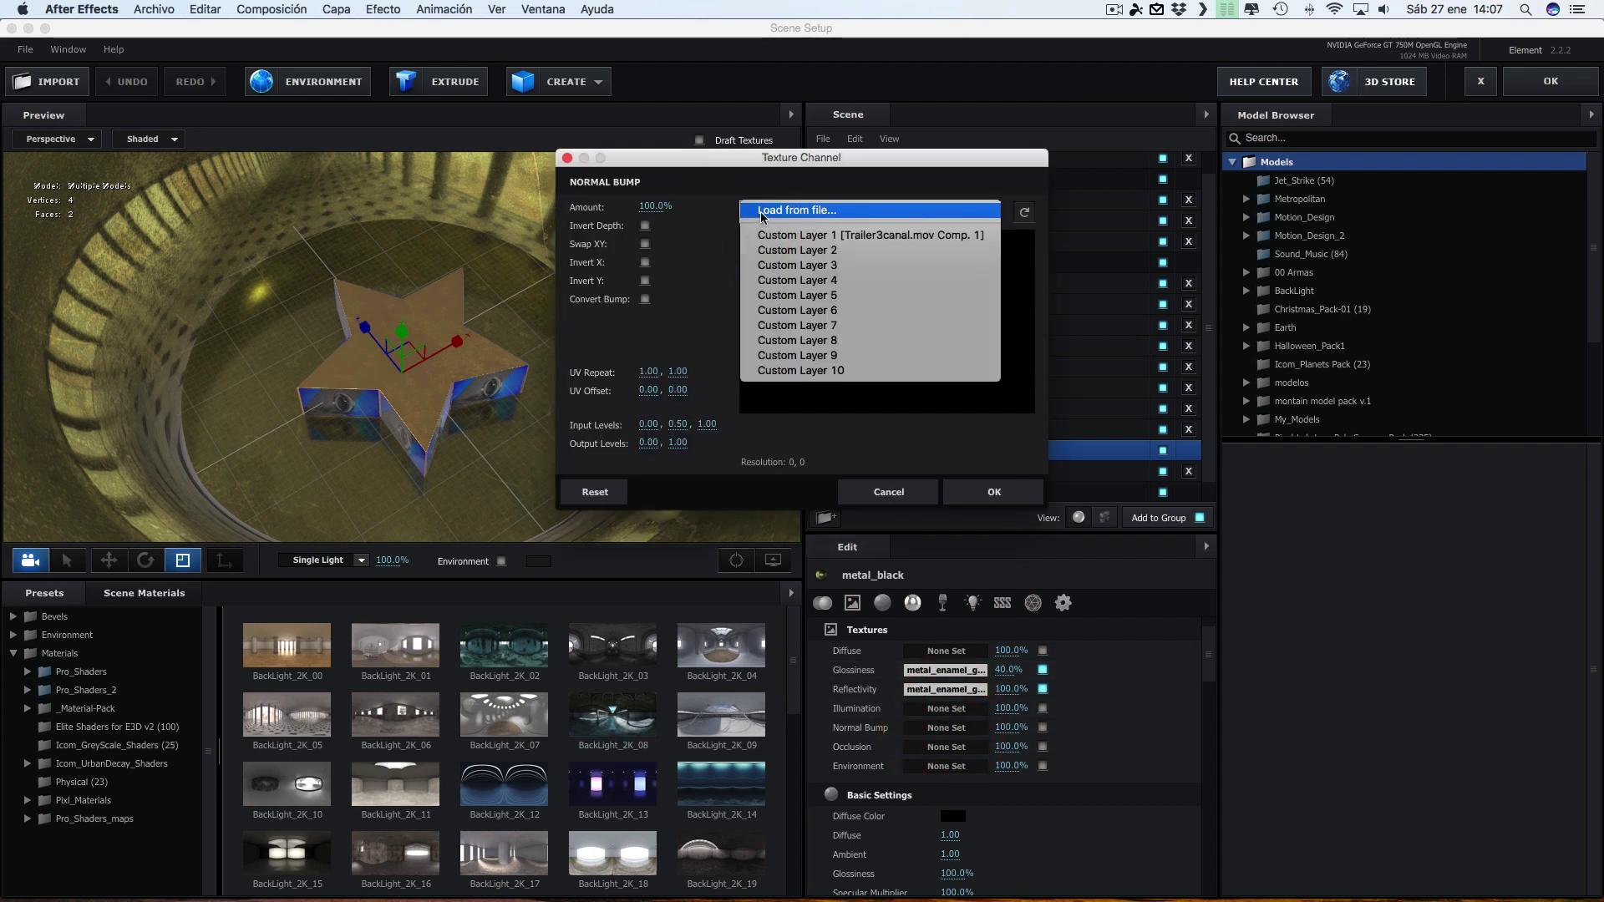
click(789, 210)
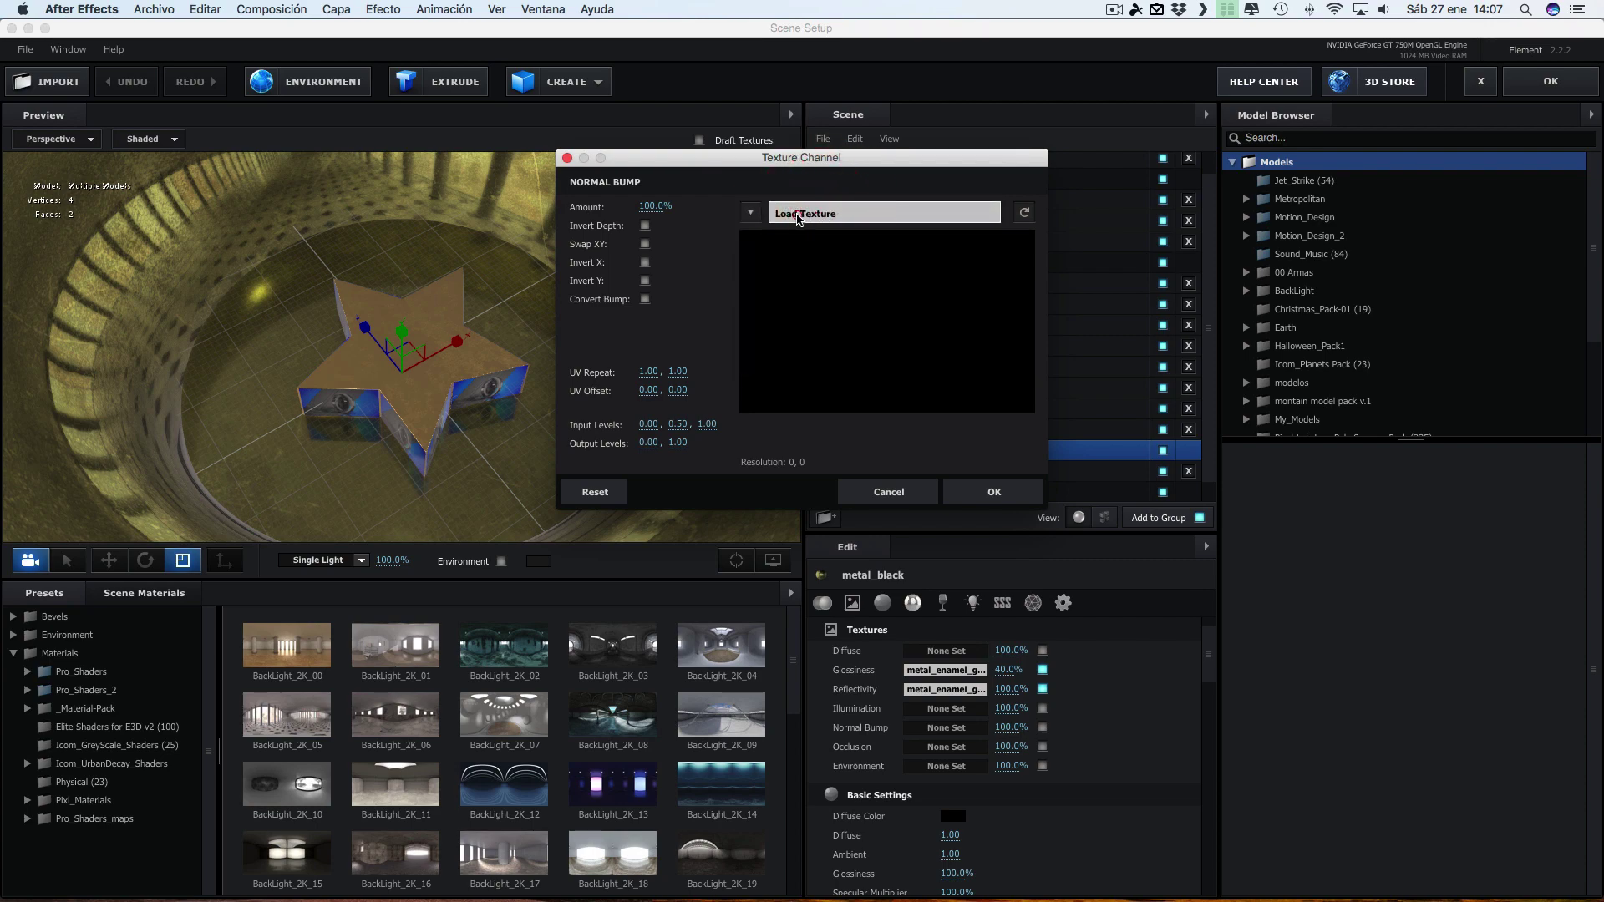
click(798, 215)
click(984, 220)
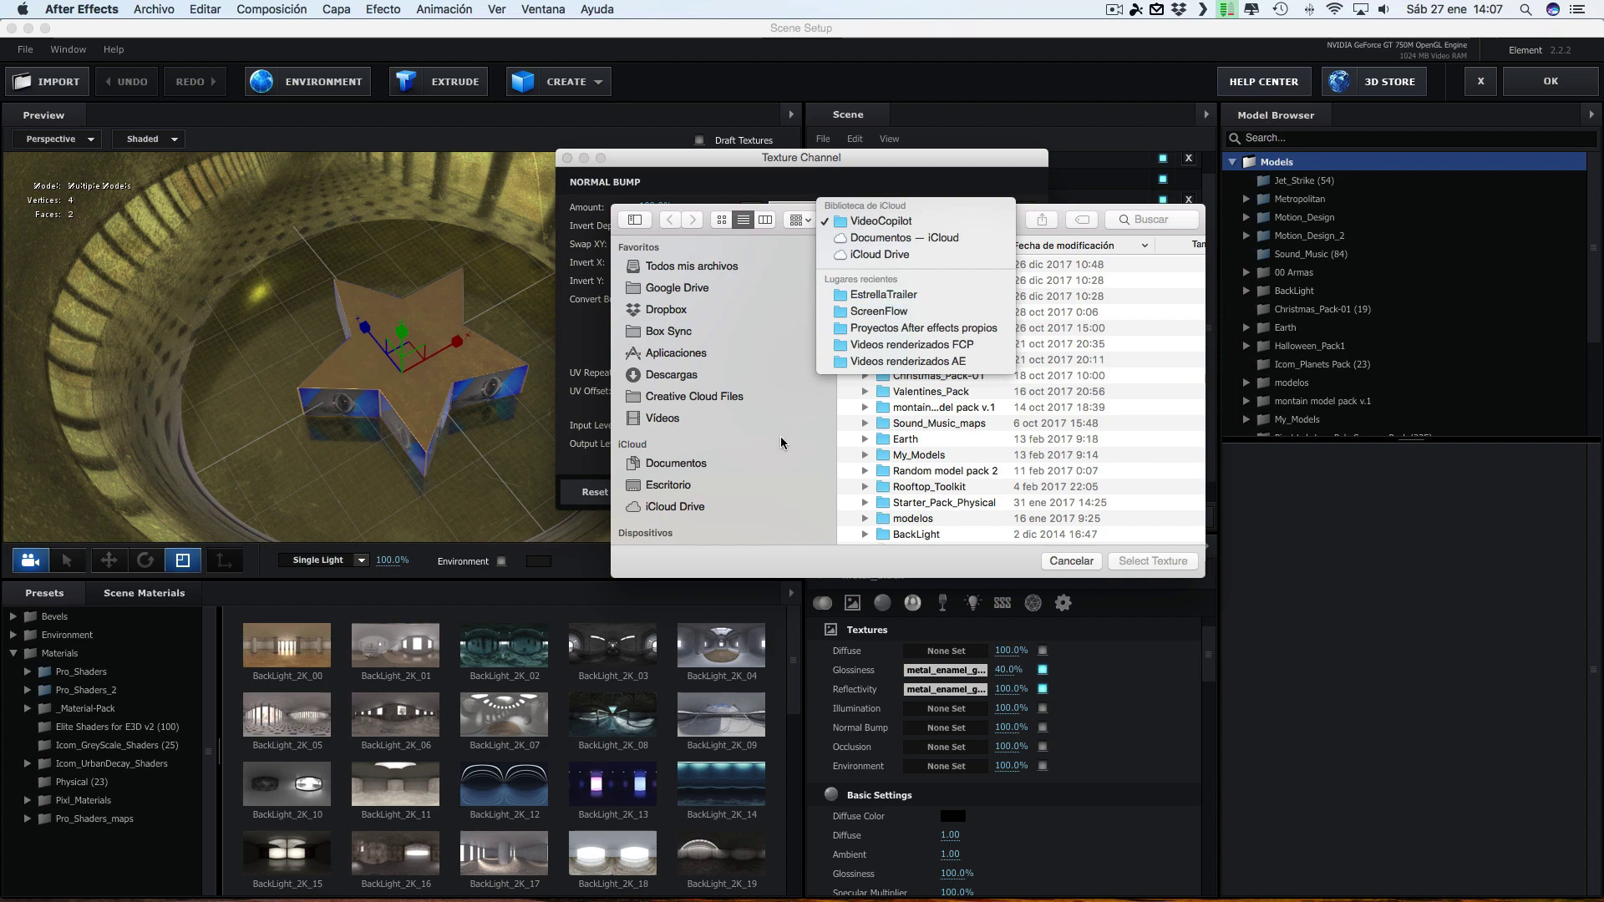
click(675, 465)
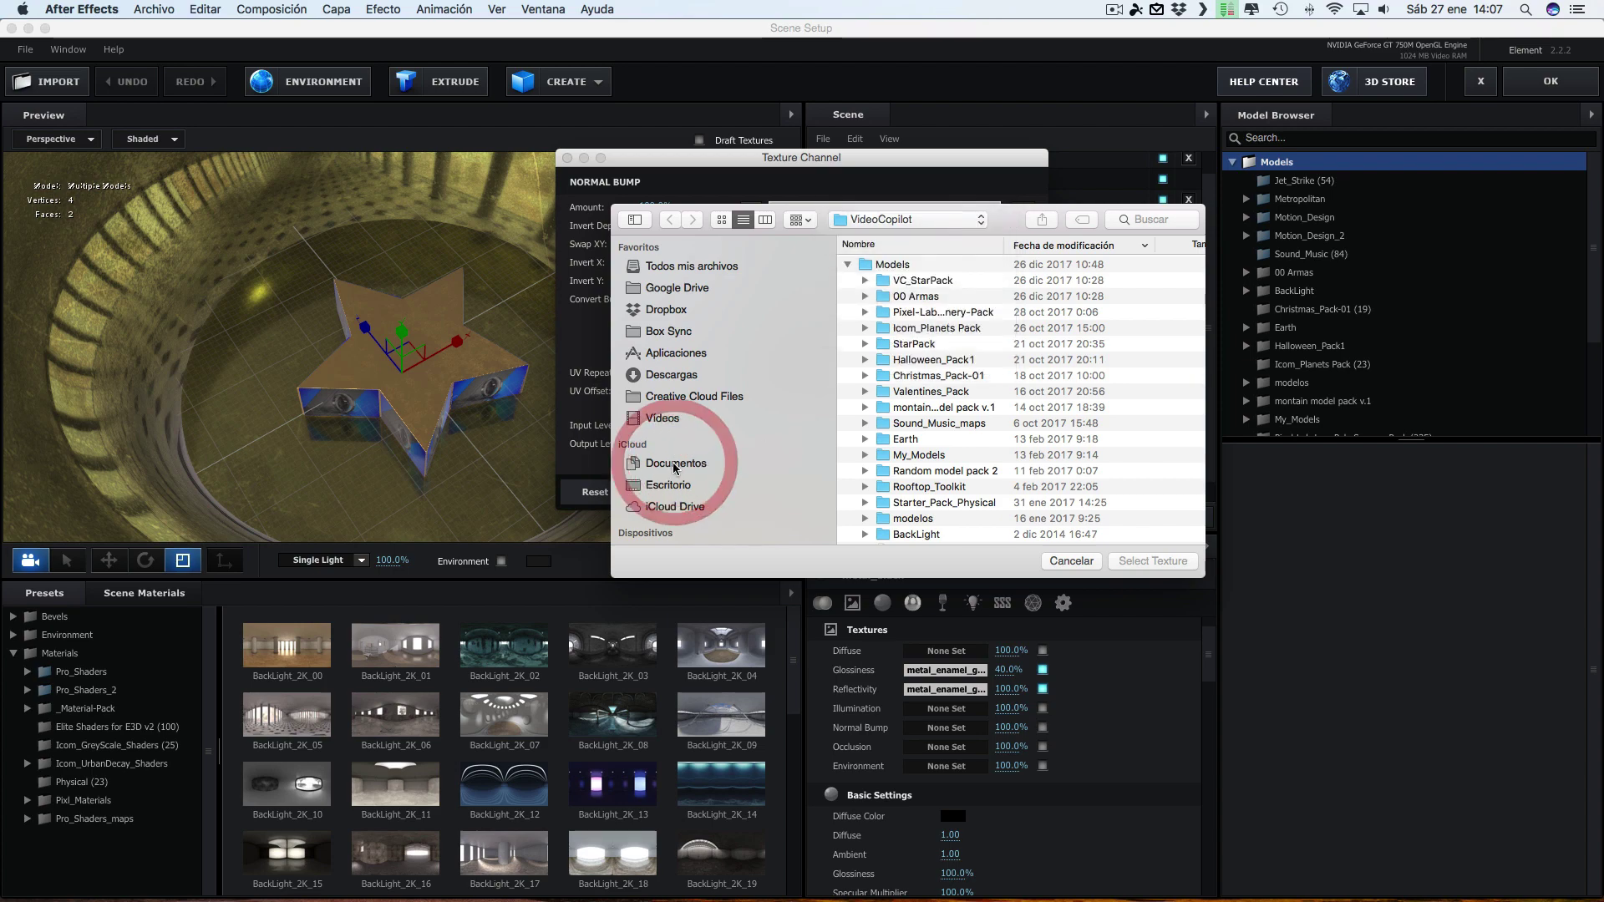
click(675, 466)
double_click(937, 331)
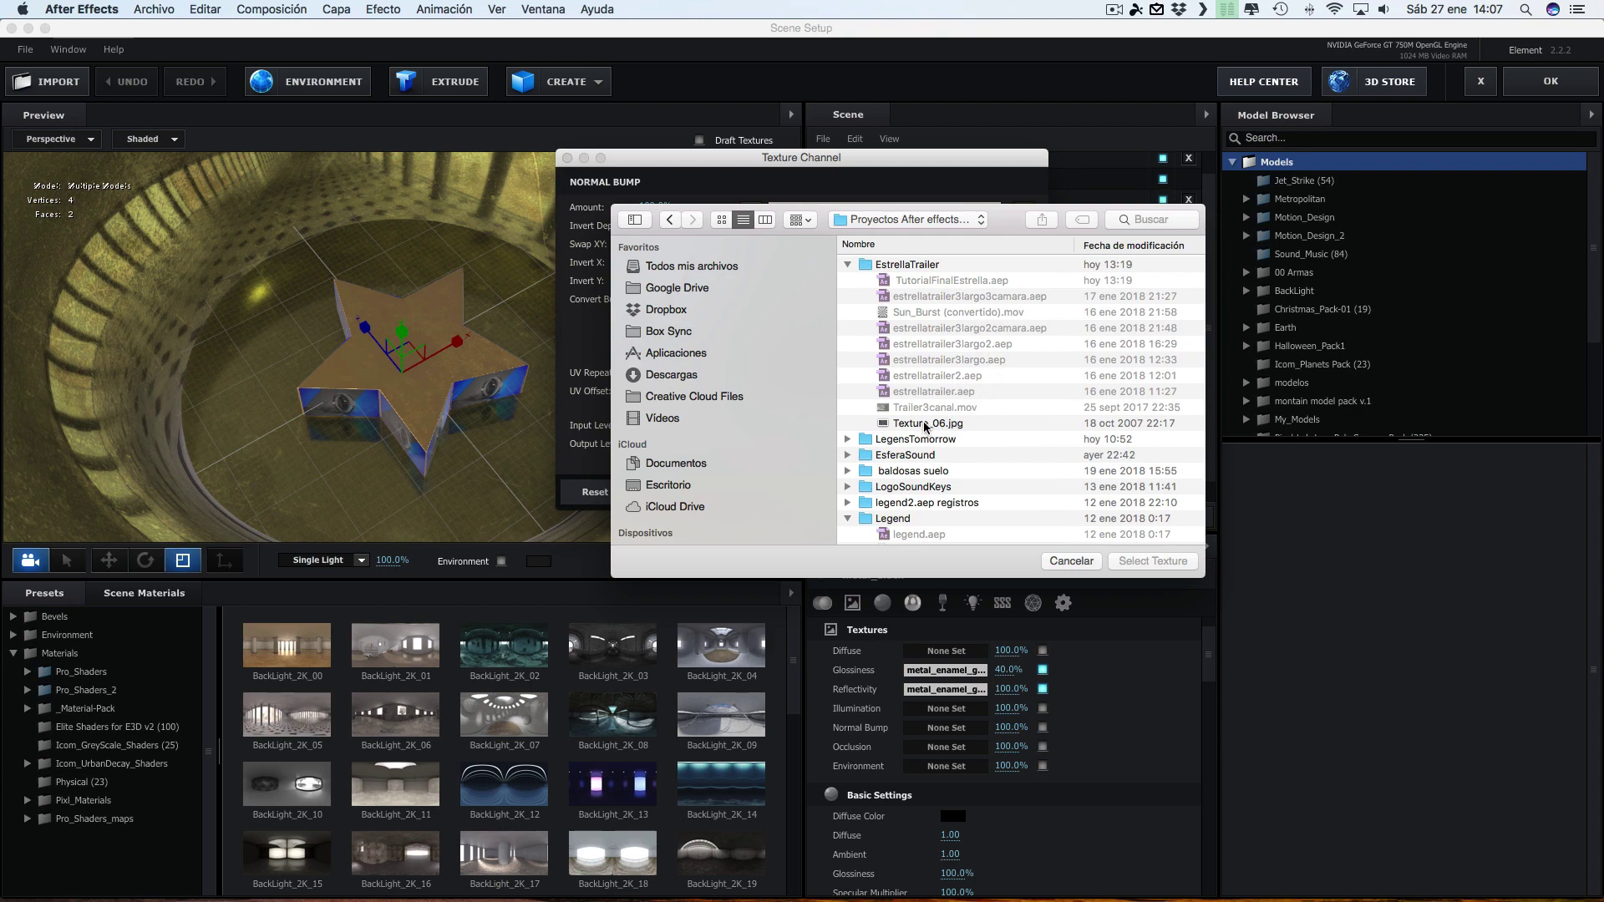
Select and preview Texture_06.jpg, load it as the Normal Bump texture and confirm
click(925, 425)
key(space)
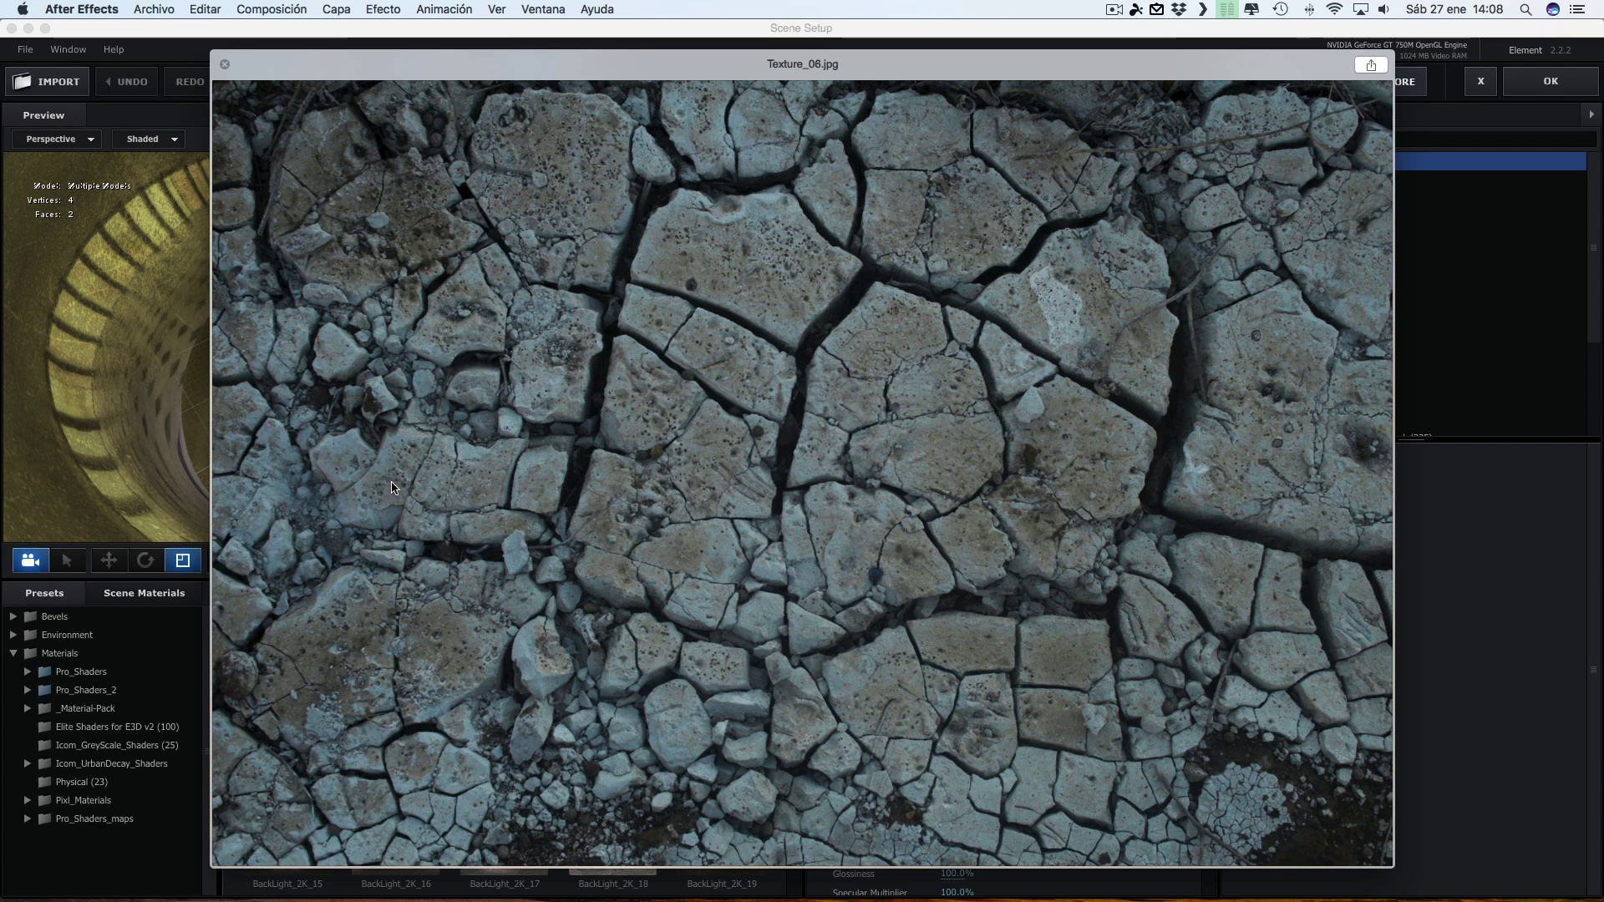
key(space)
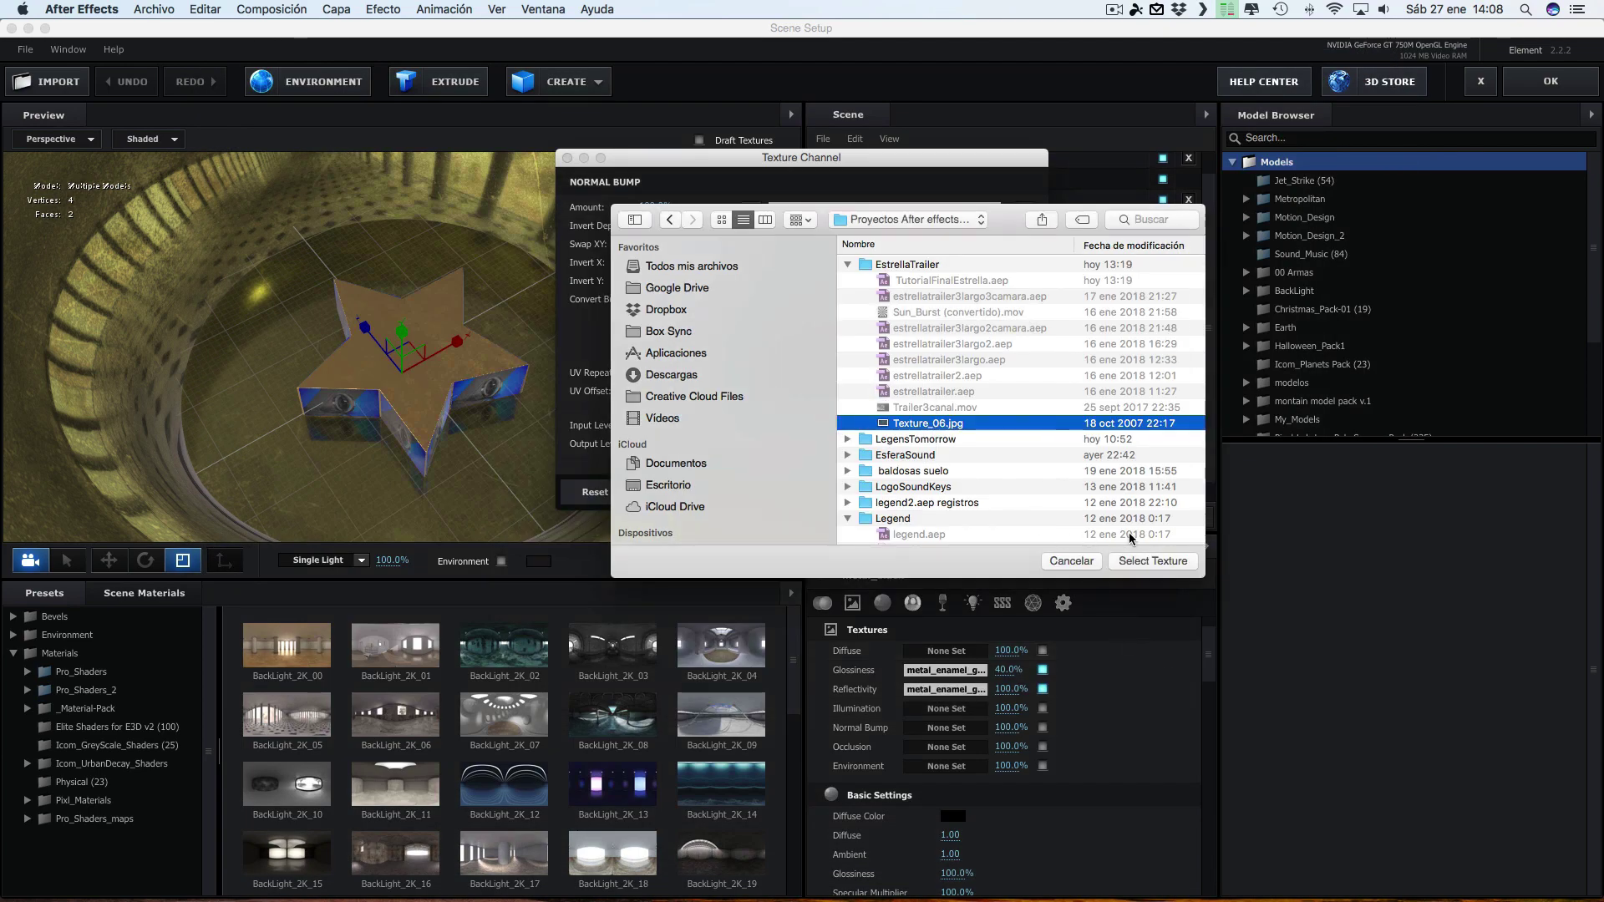
click(1155, 561)
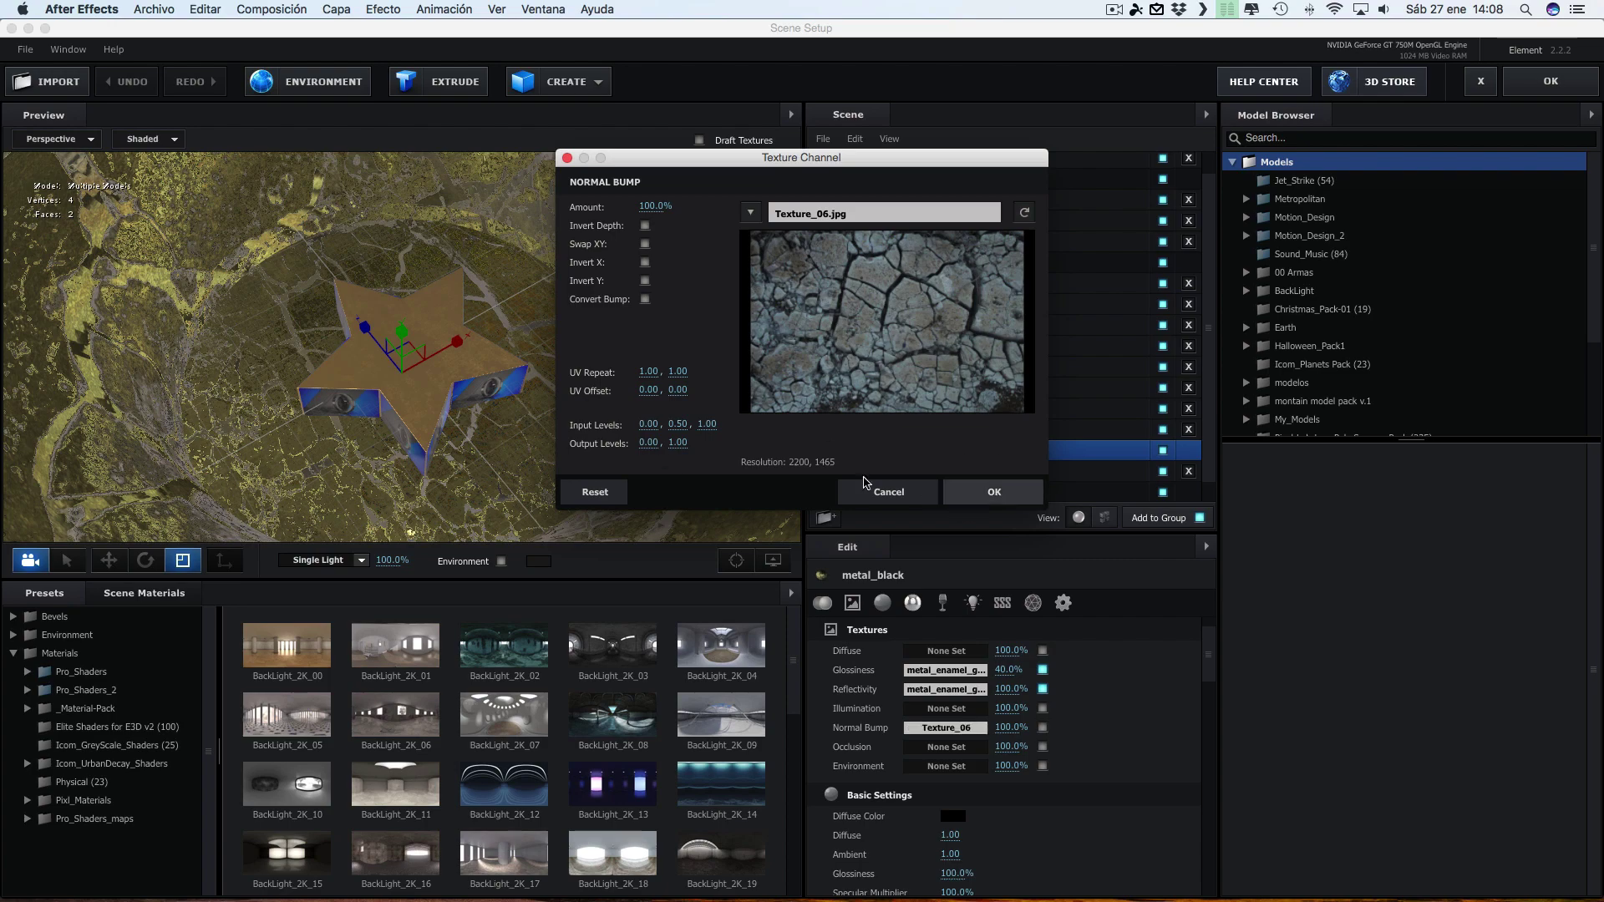
click(994, 491)
mouse_move(739, 476)
mouse_down()
mouse_move(692, 378)
mouse_move(623, 460)
mouse_move(555, 465)
mouse_move(656, 346)
mouse_move(645, 366)
mouse_move(695, 332)
mouse_move(938, 301)
mouse_up()
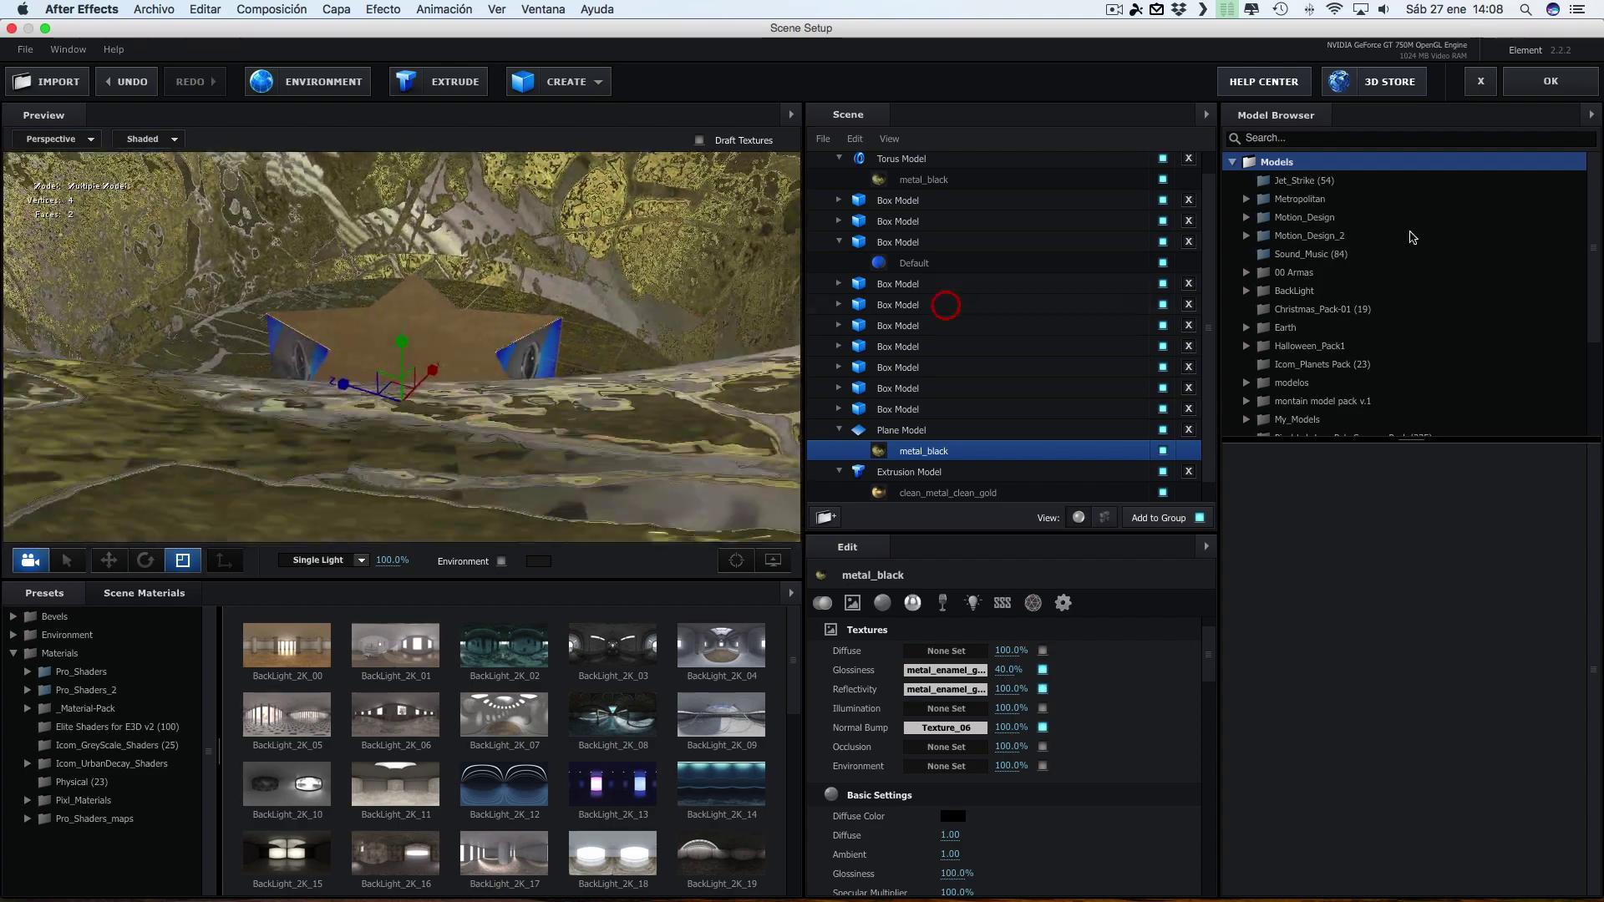
Reopen Scene Setup, lower the Normal Bump strength to 9.0%, and return to Comp 1
click(1551, 81)
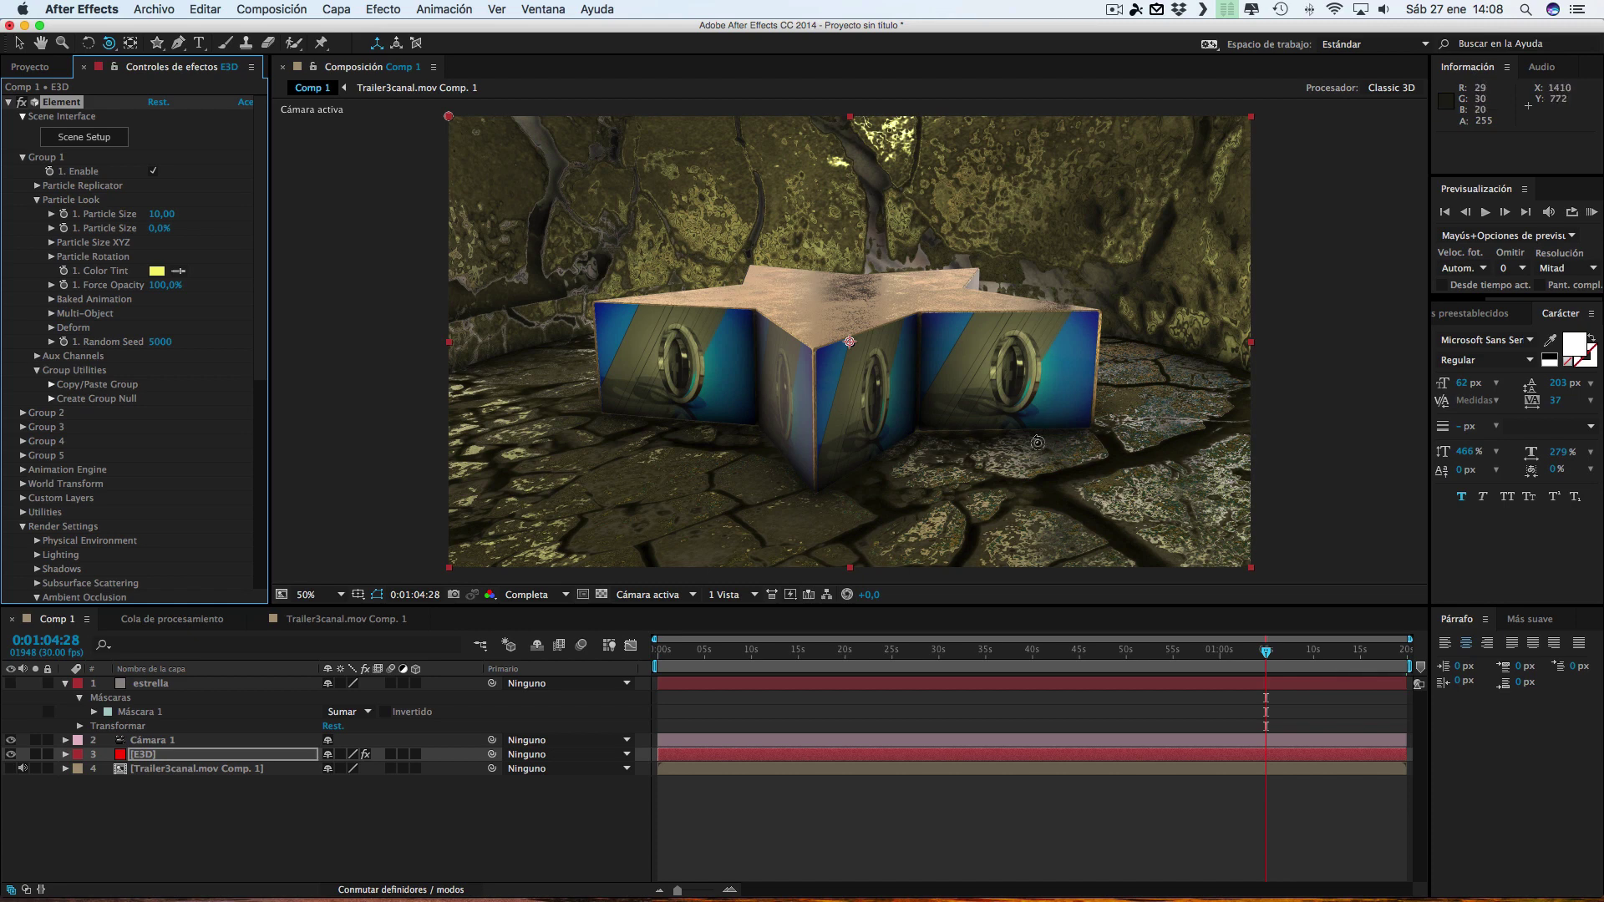
click(81, 143)
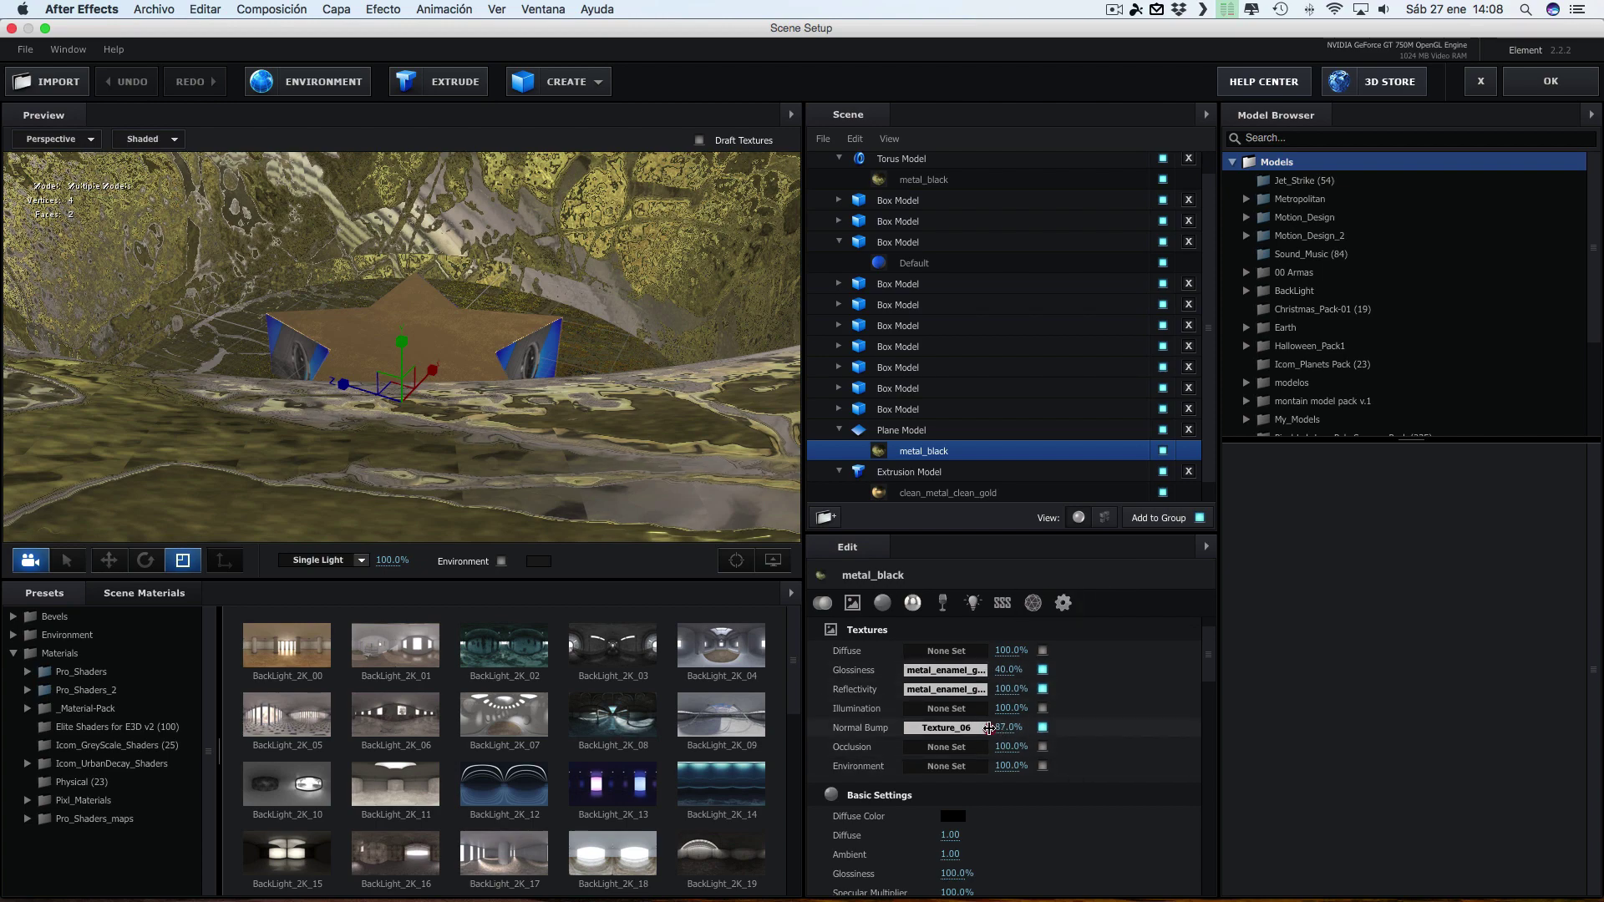
drag(989, 728, 927, 729)
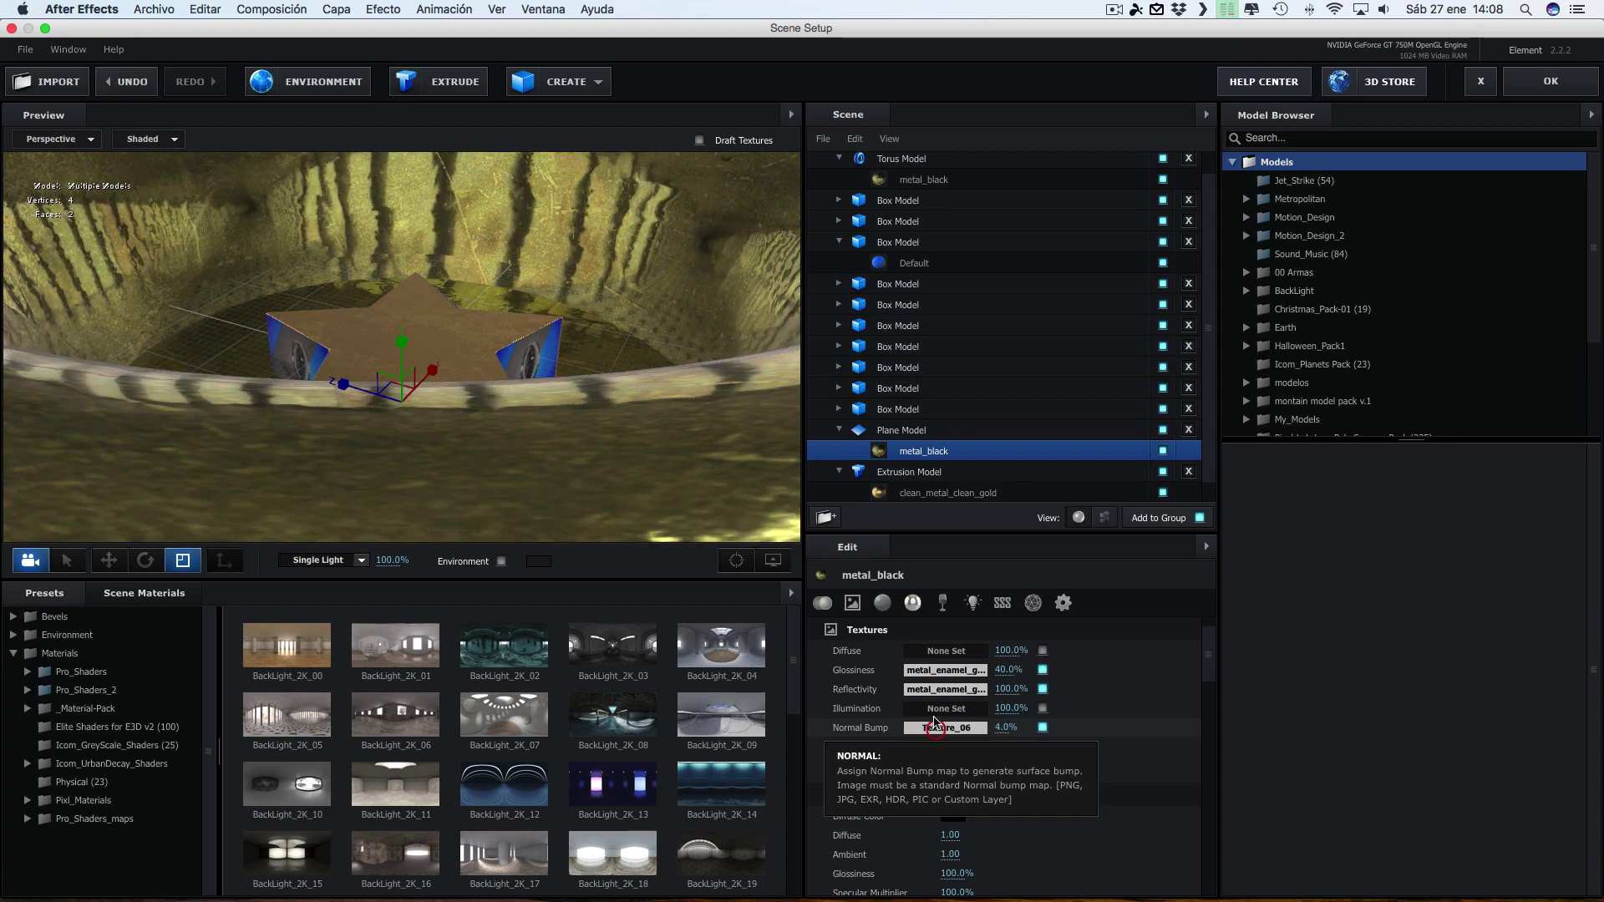
mouse_move(635, 385)
mouse_down()
mouse_move(666, 441)
mouse_move(720, 469)
mouse_up()
drag(1005, 728, 1006, 730)
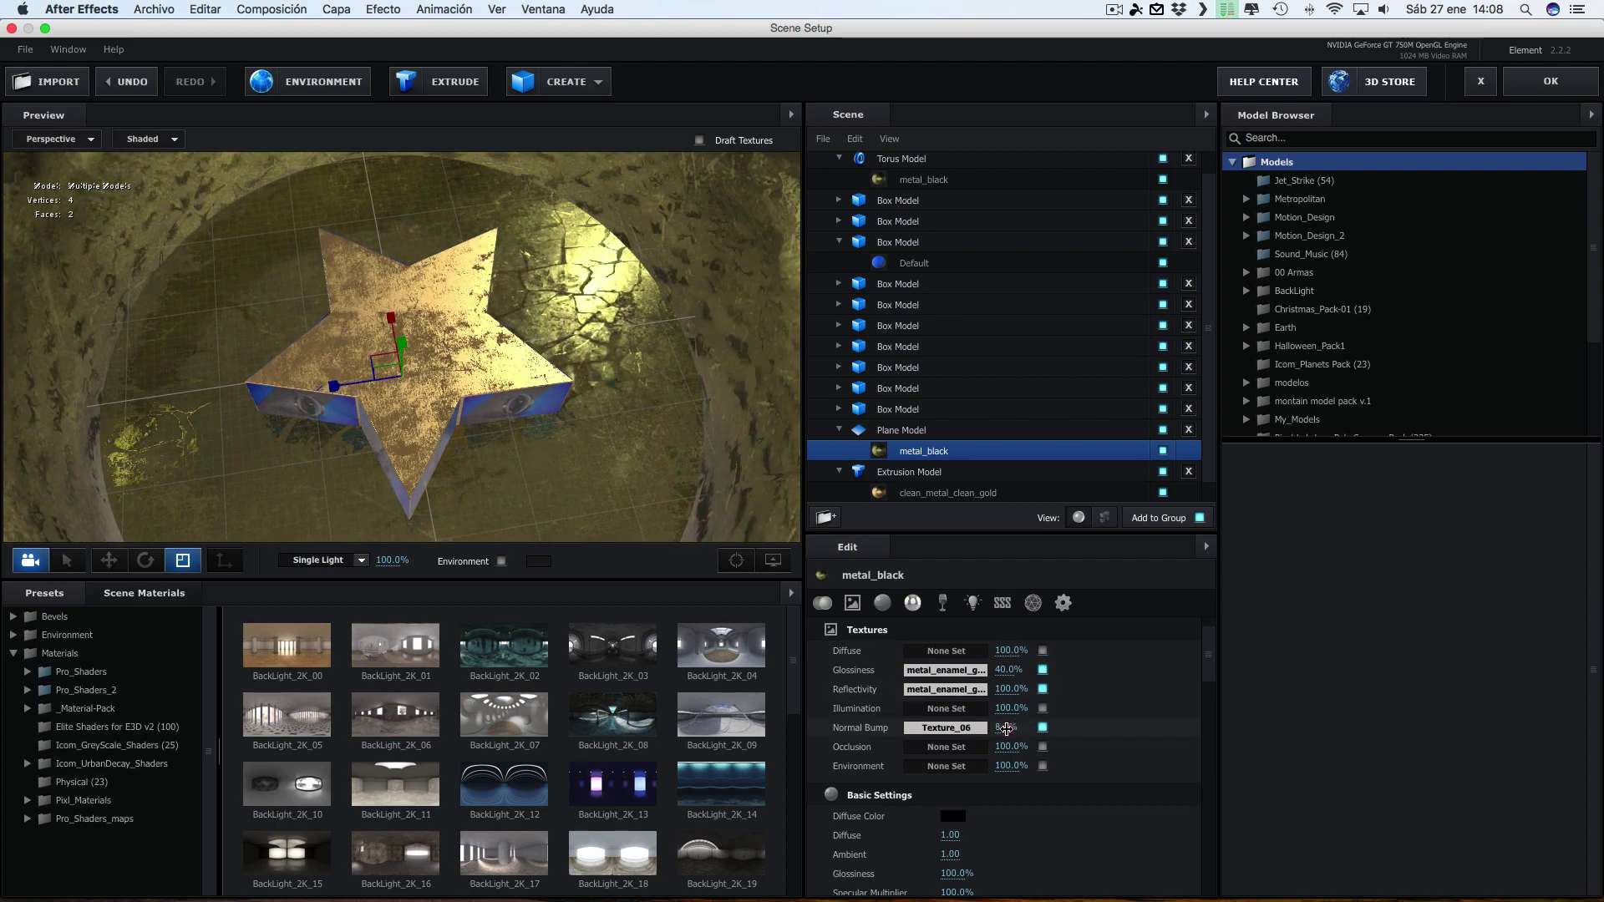
drag(698, 351, 705, 339)
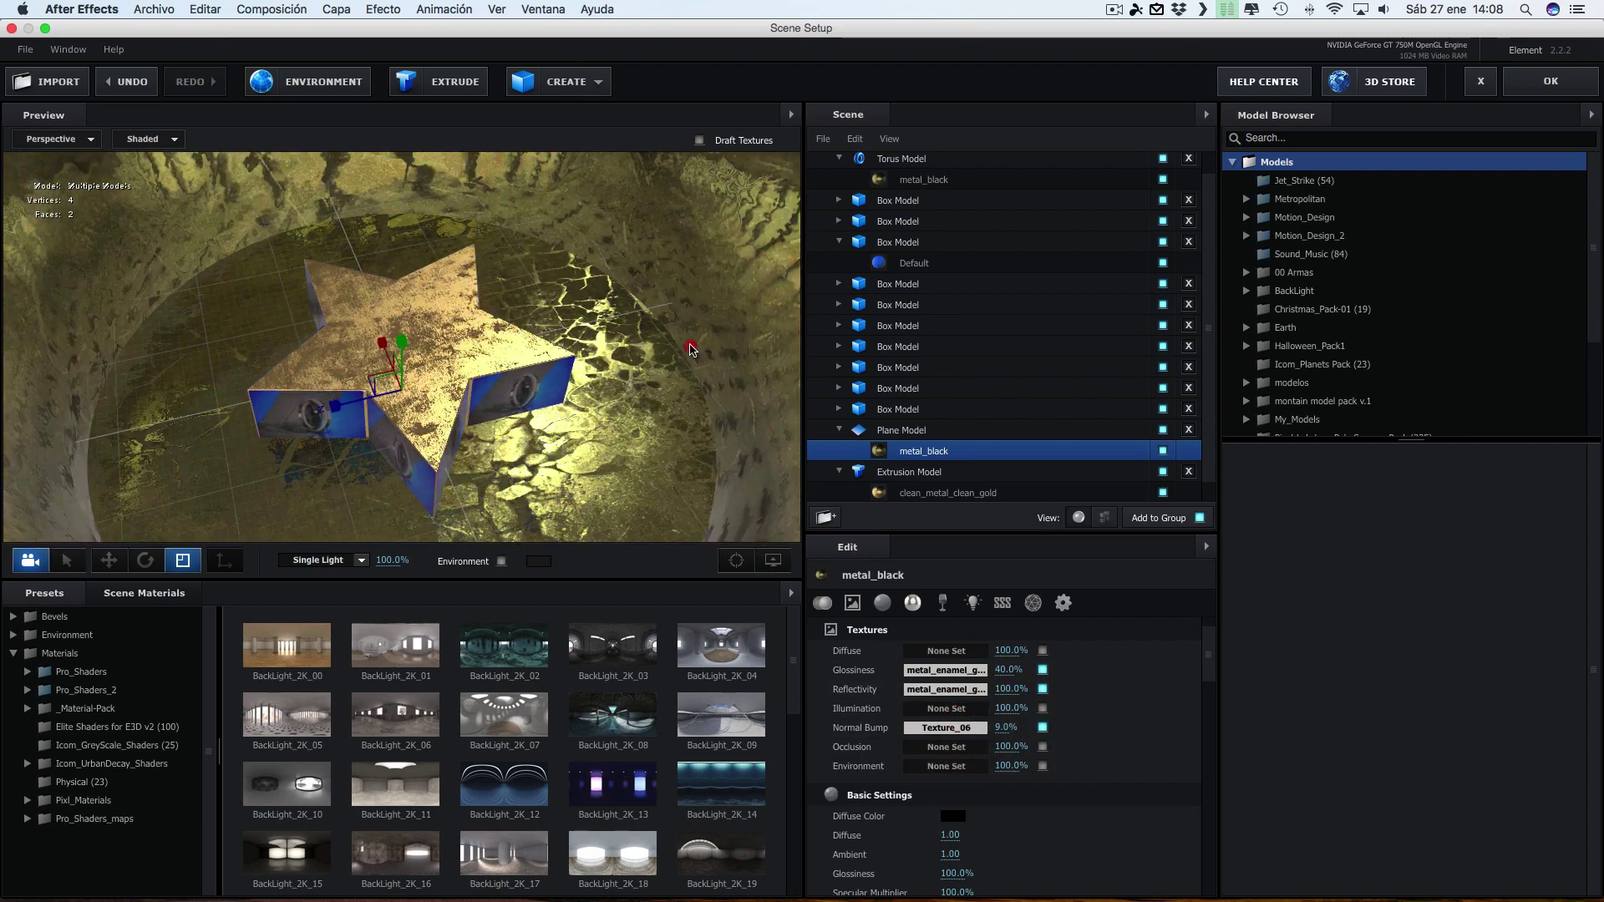
click(1534, 86)
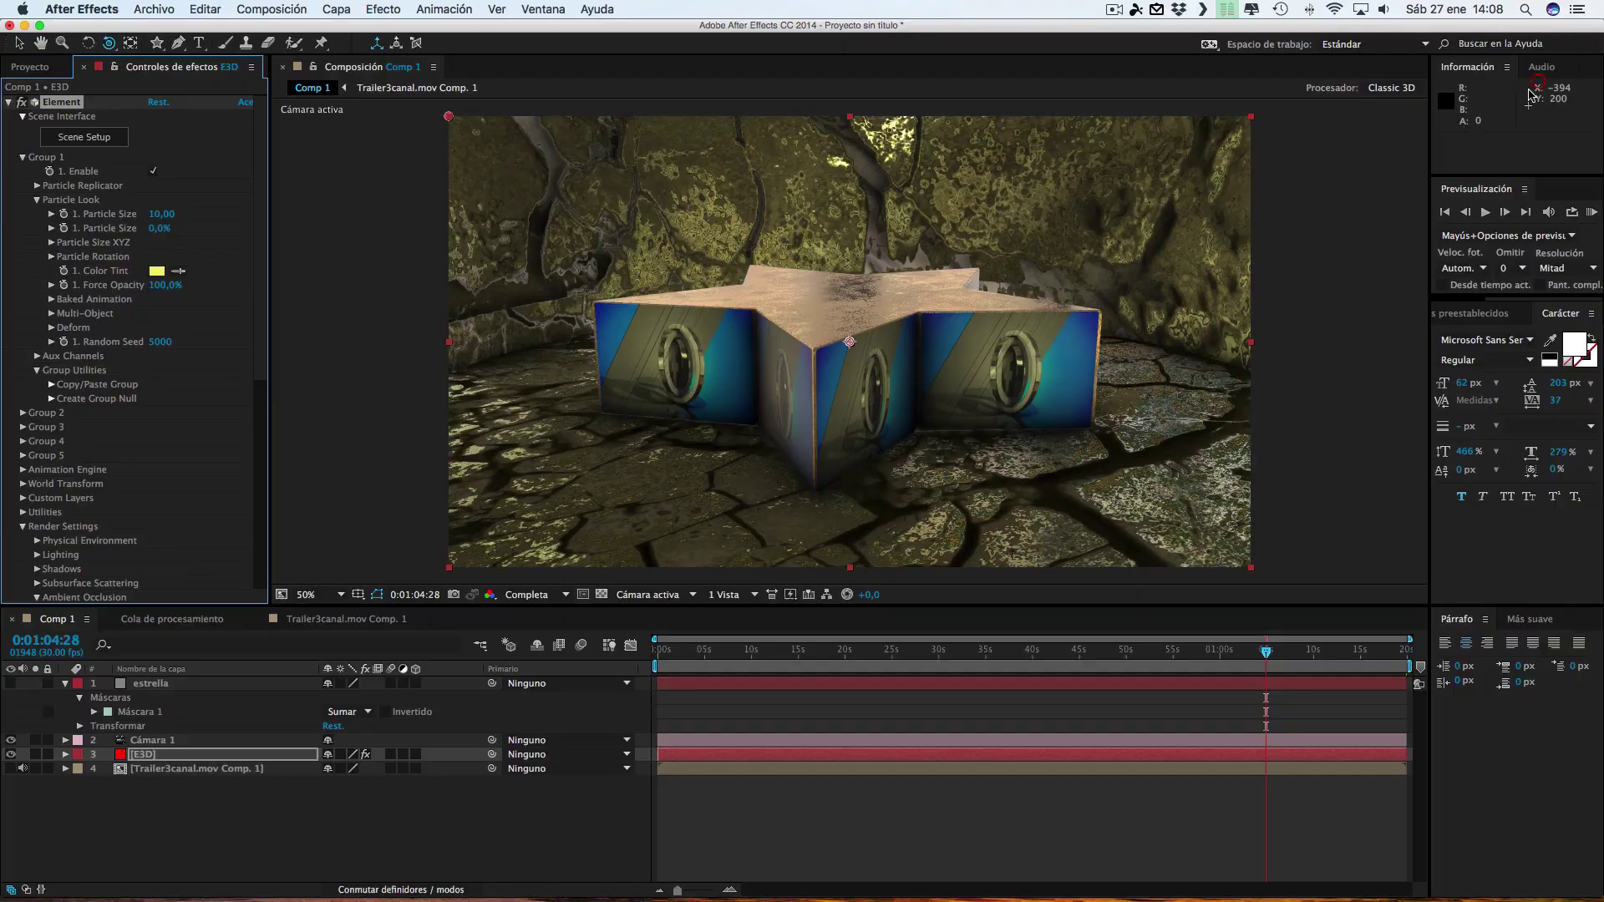
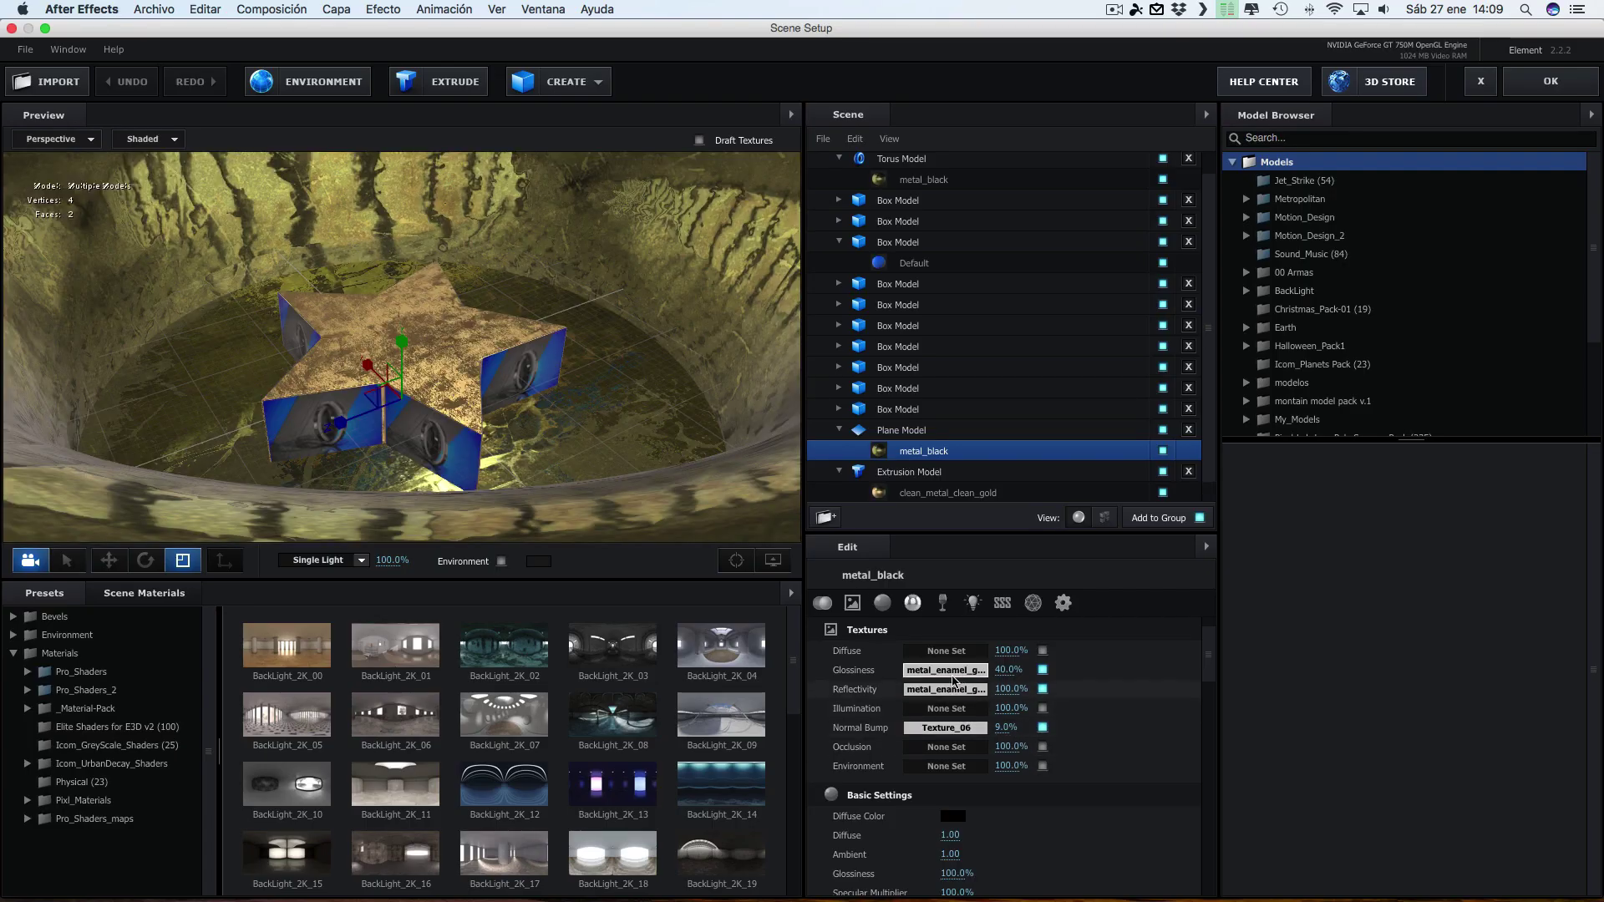
Set the Plane Model's UV Repeat to 20 × 20 and close Scene Setup
click(904, 431)
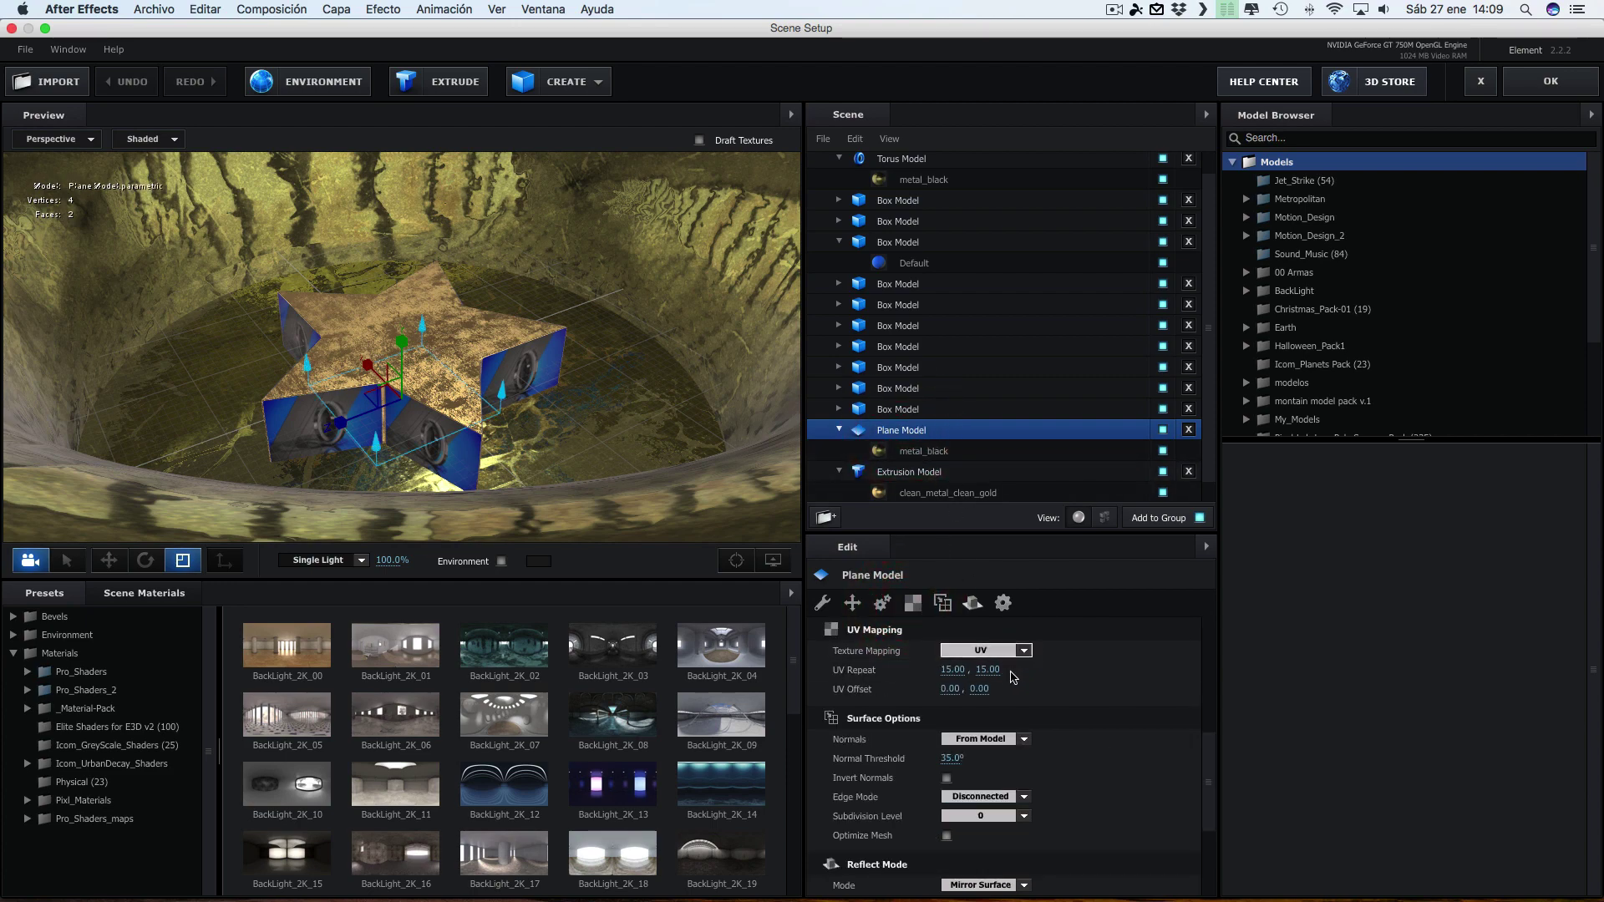
click(952, 670)
text(20)
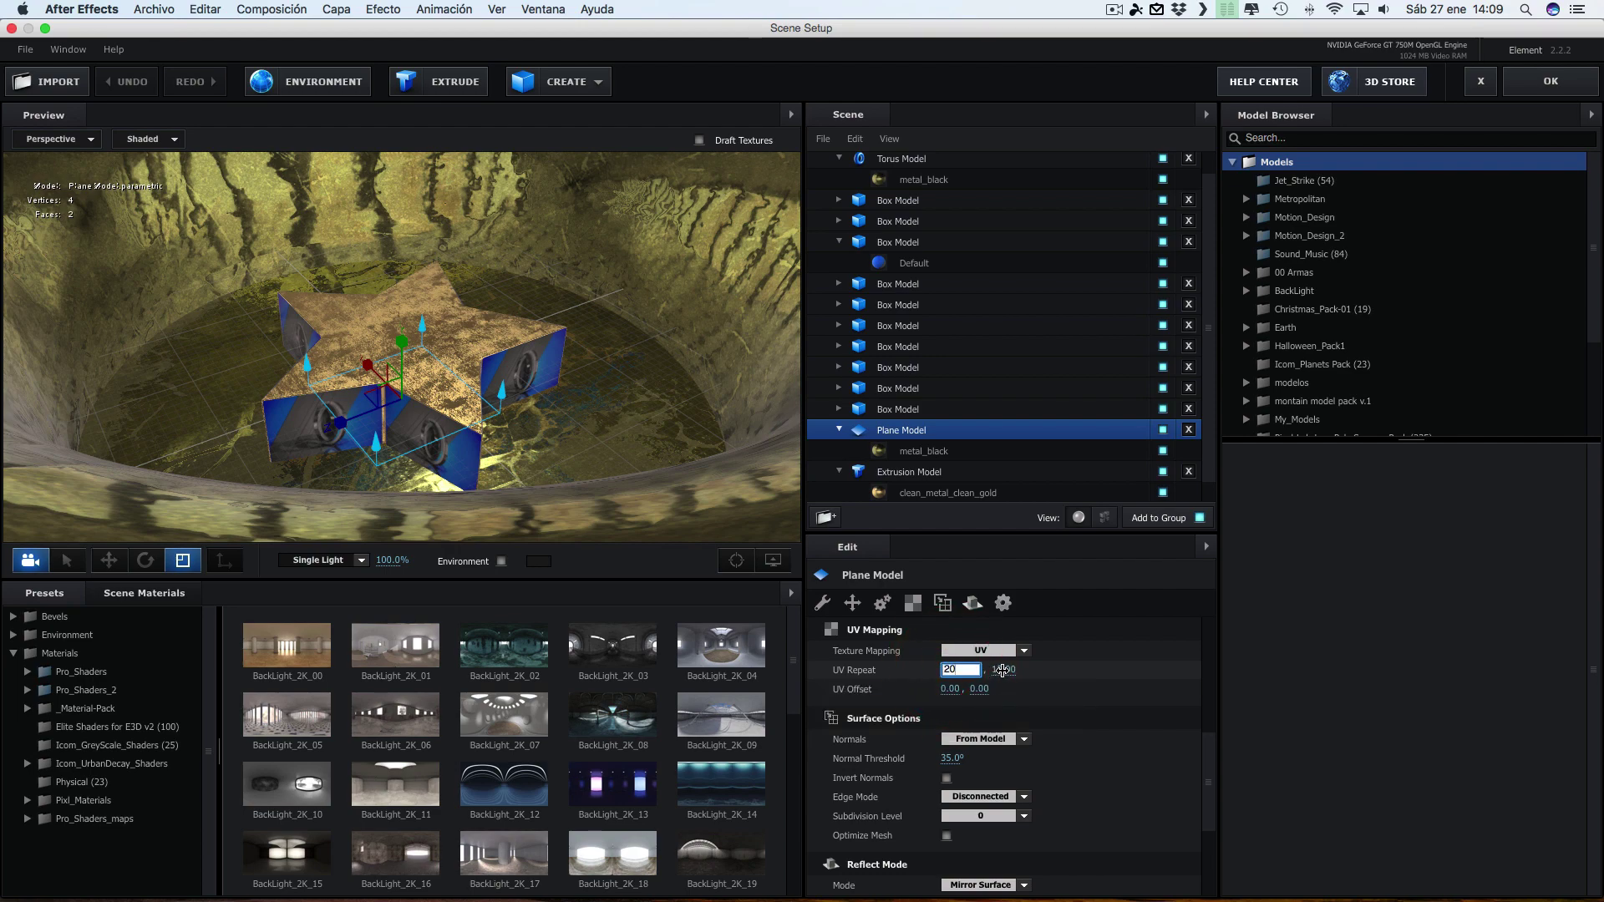
key(Return)
click(998, 671)
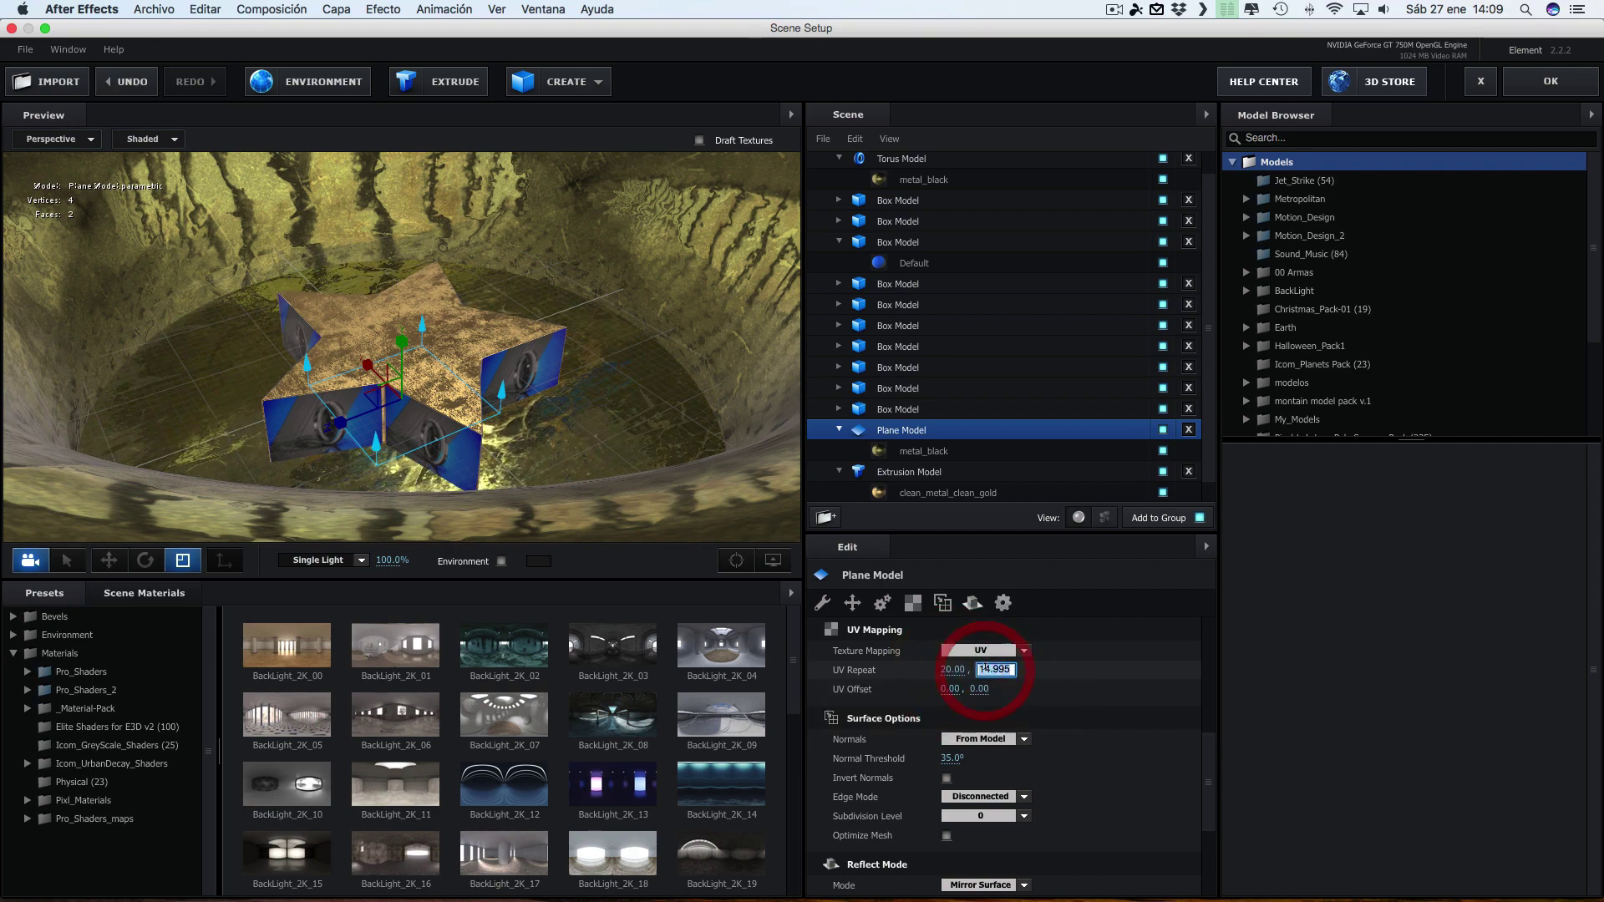
text(20.00)
click(1066, 678)
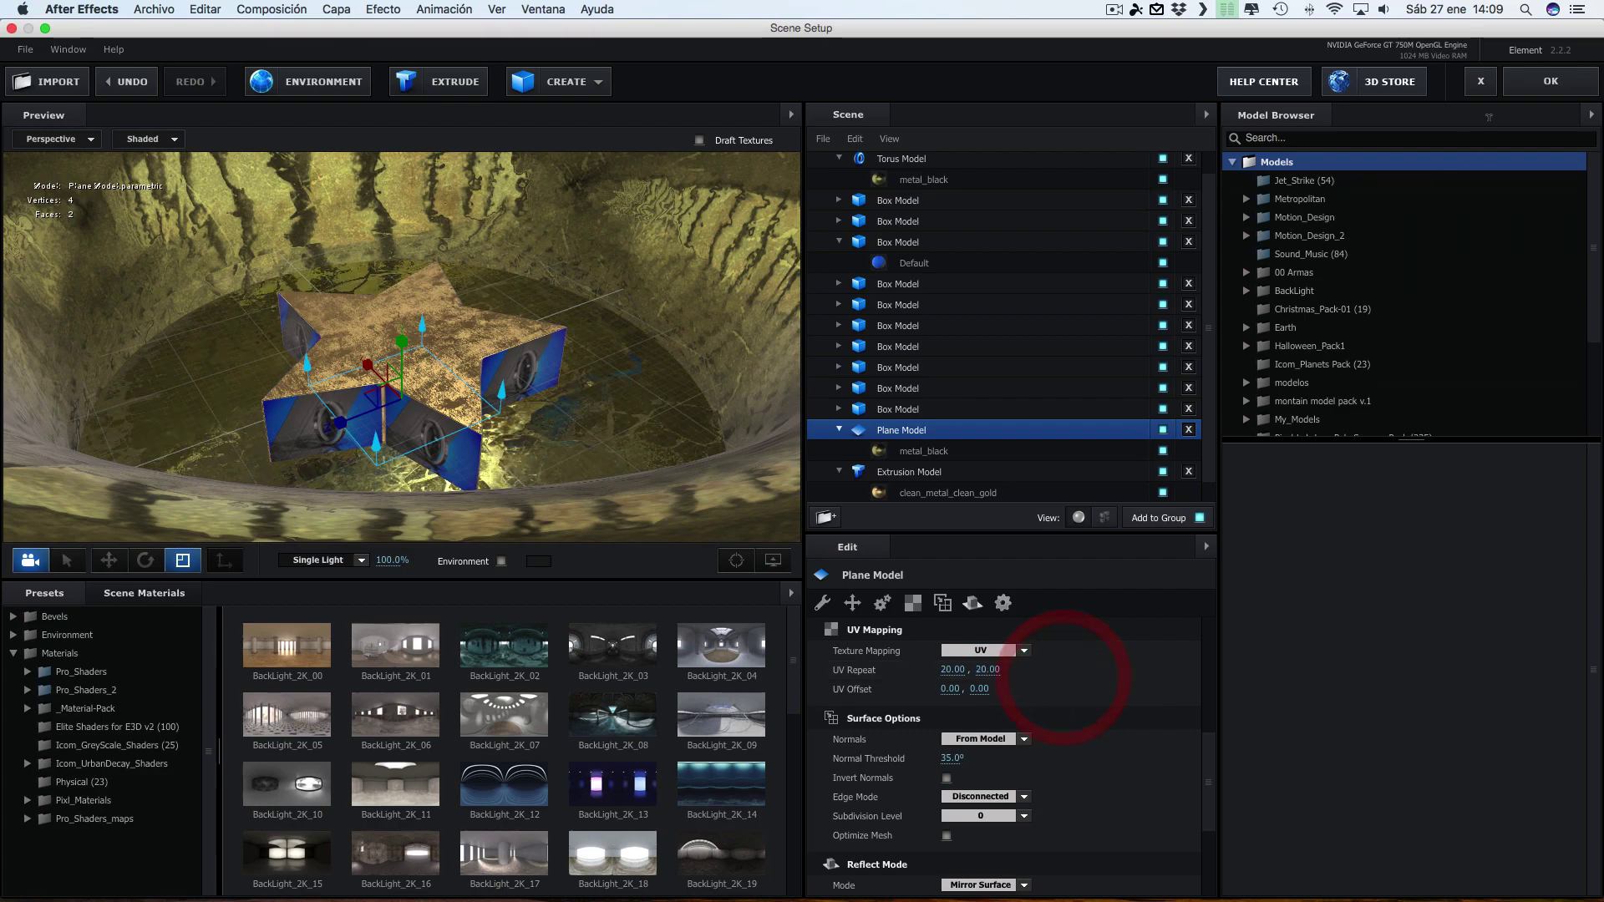
click(1537, 87)
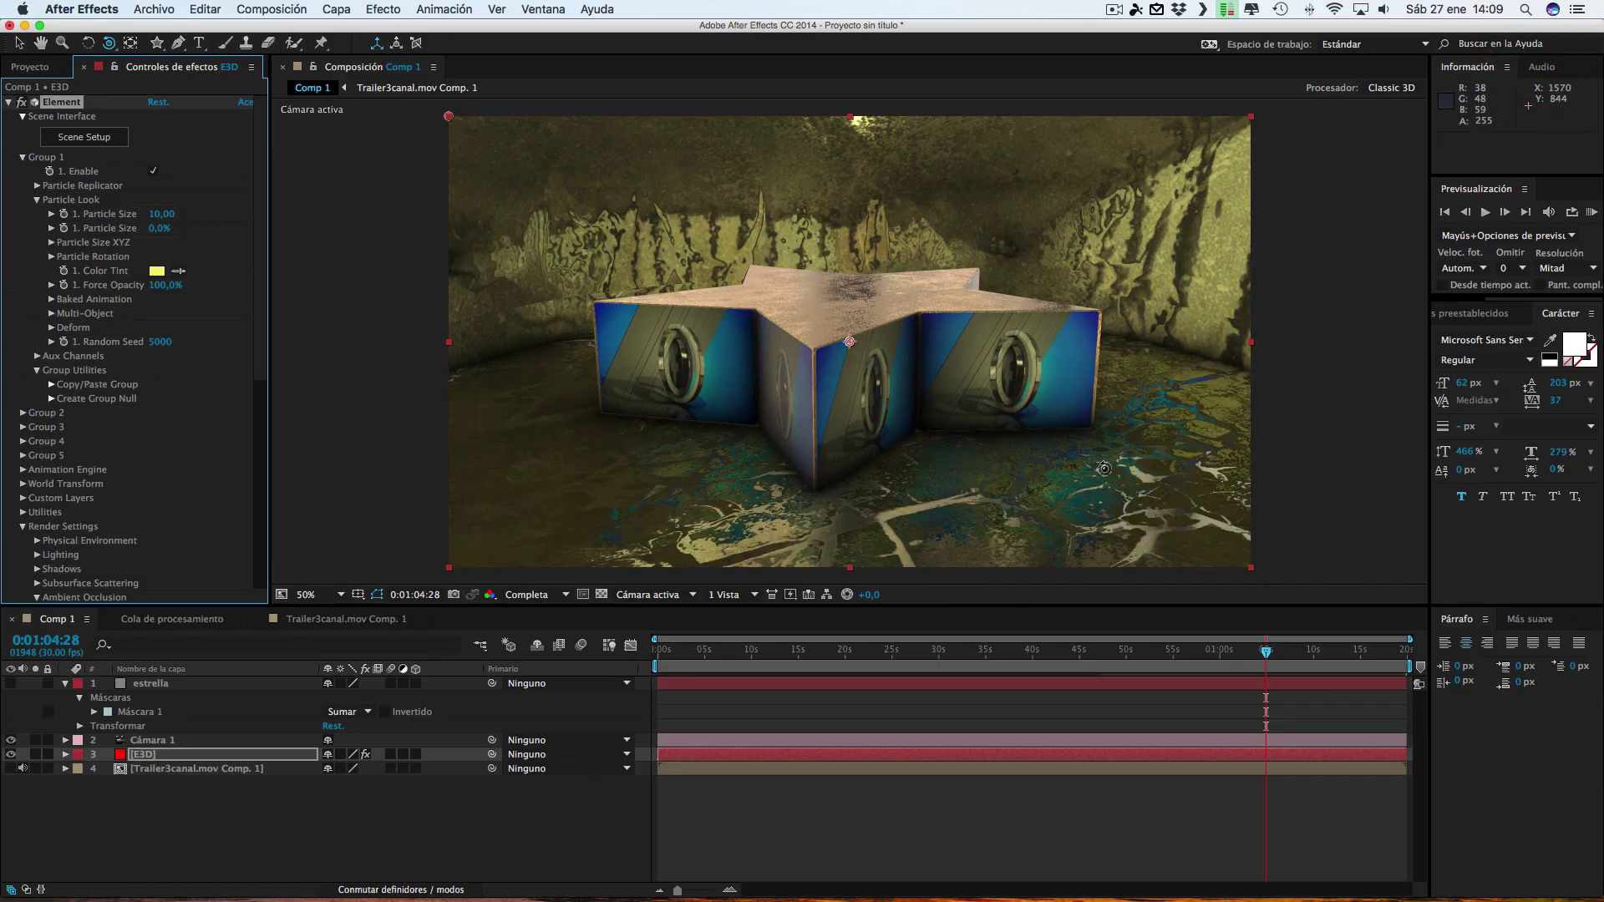
Orbit Cámara 1 to a higher view of the star and reopen Element 3D's Scene Setup
drag(1081, 484, 1070, 487)
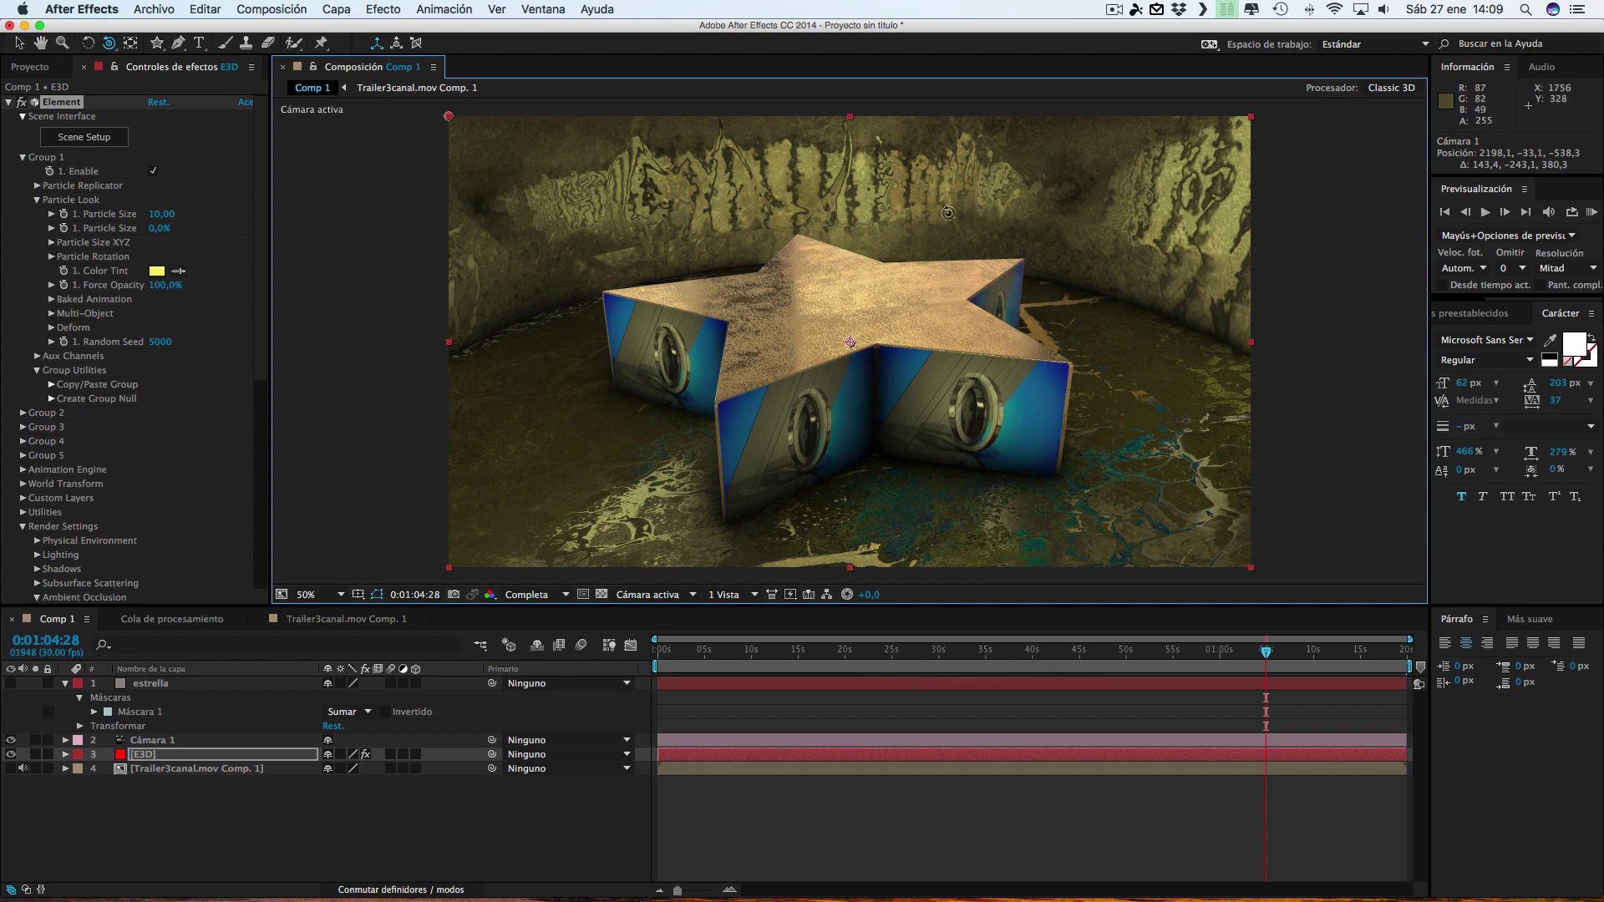
click(111, 140)
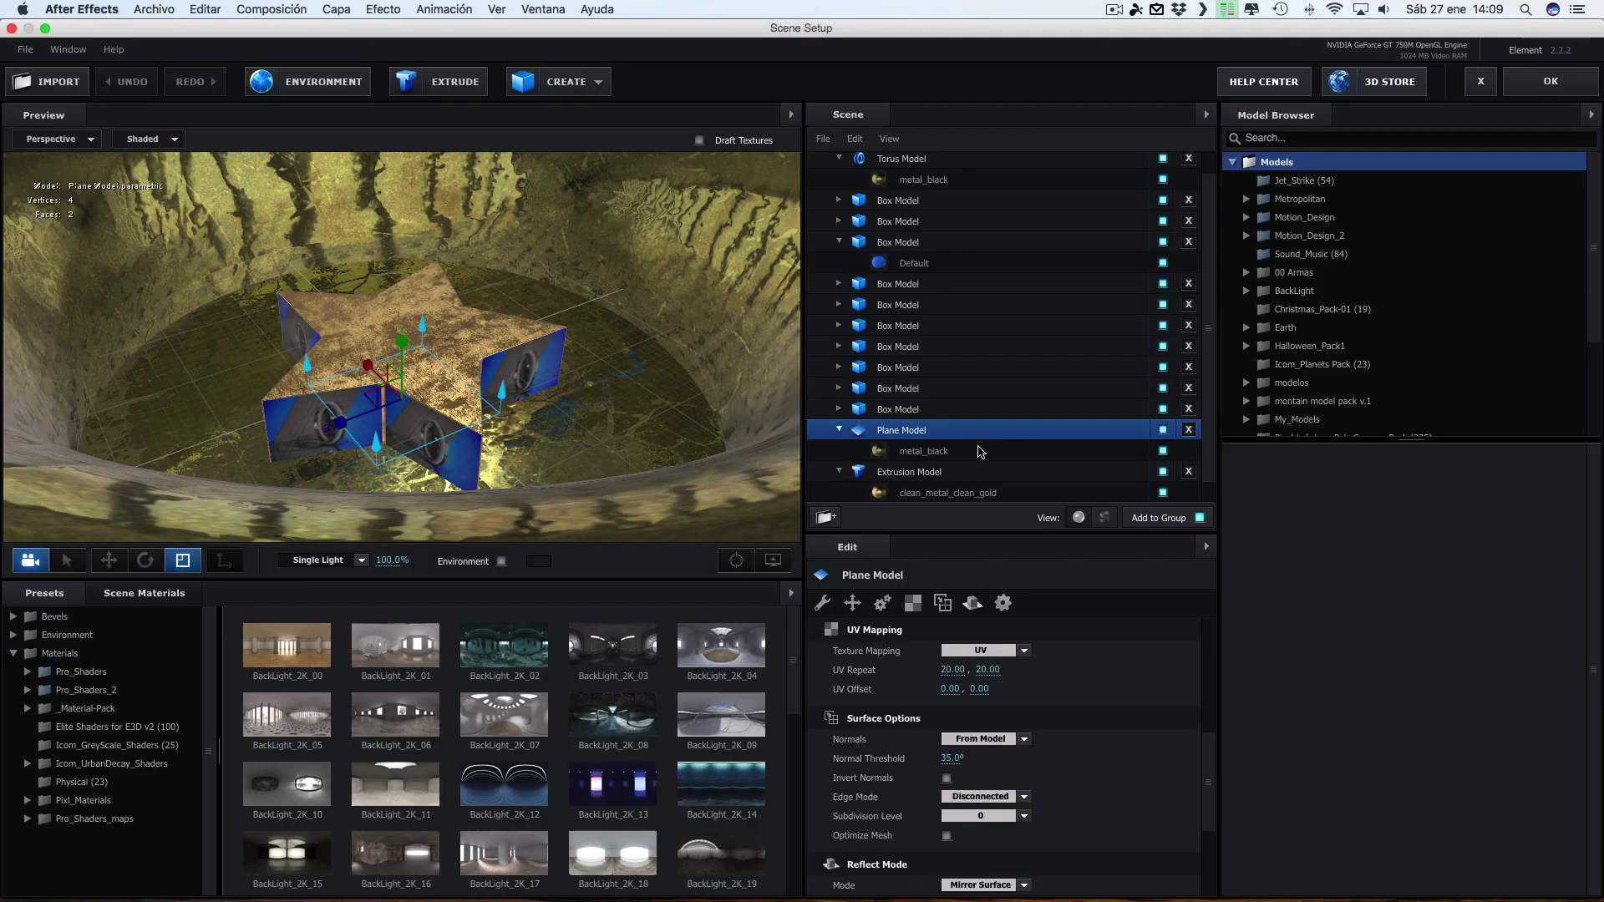
Set the Torus Model's Reflect Mode to Mirror Surface and close Scene Setup
click(911, 160)
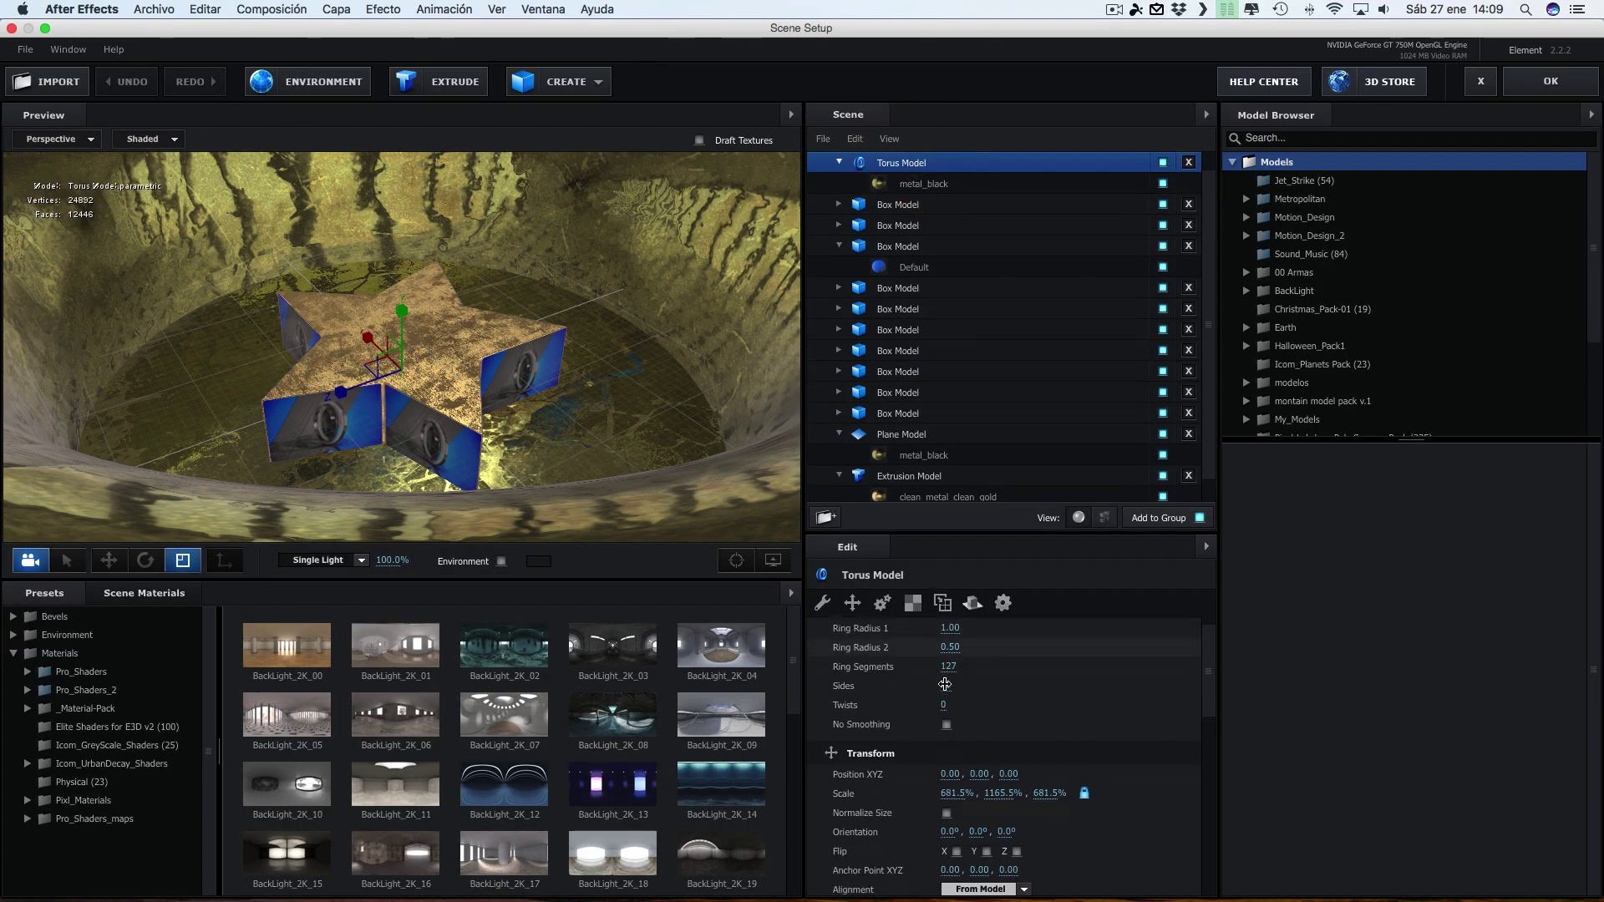
scroll(946, 688, down, 5)
scroll(996, 725, down, 3)
scroll(1003, 729, down, 5)
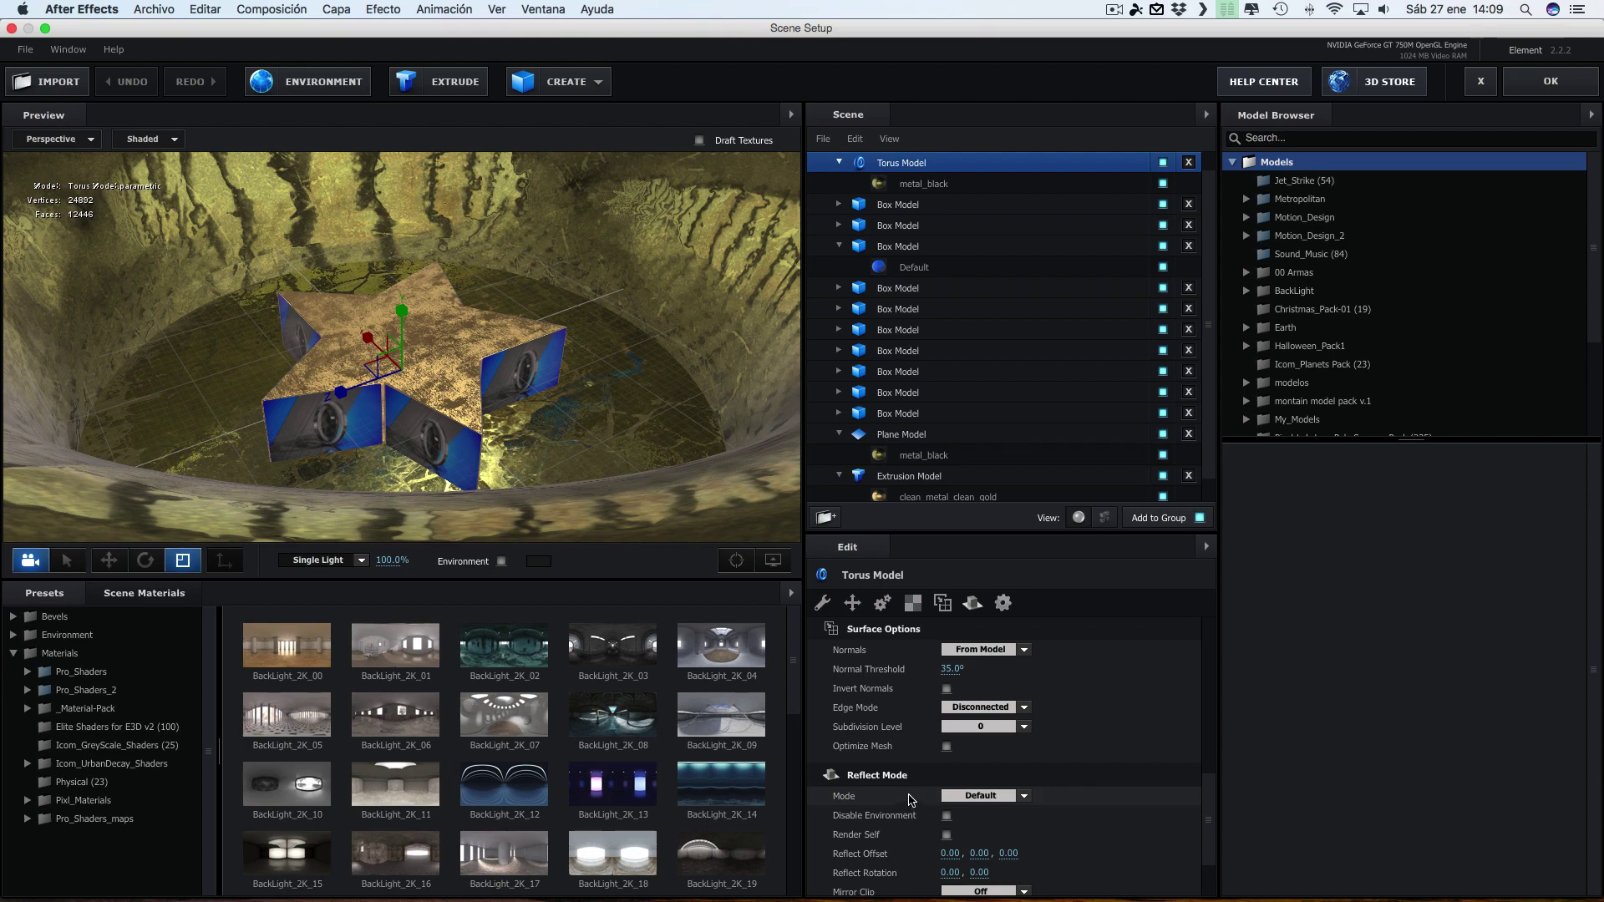
scroll(1002, 744, down, 2)
click(1025, 709)
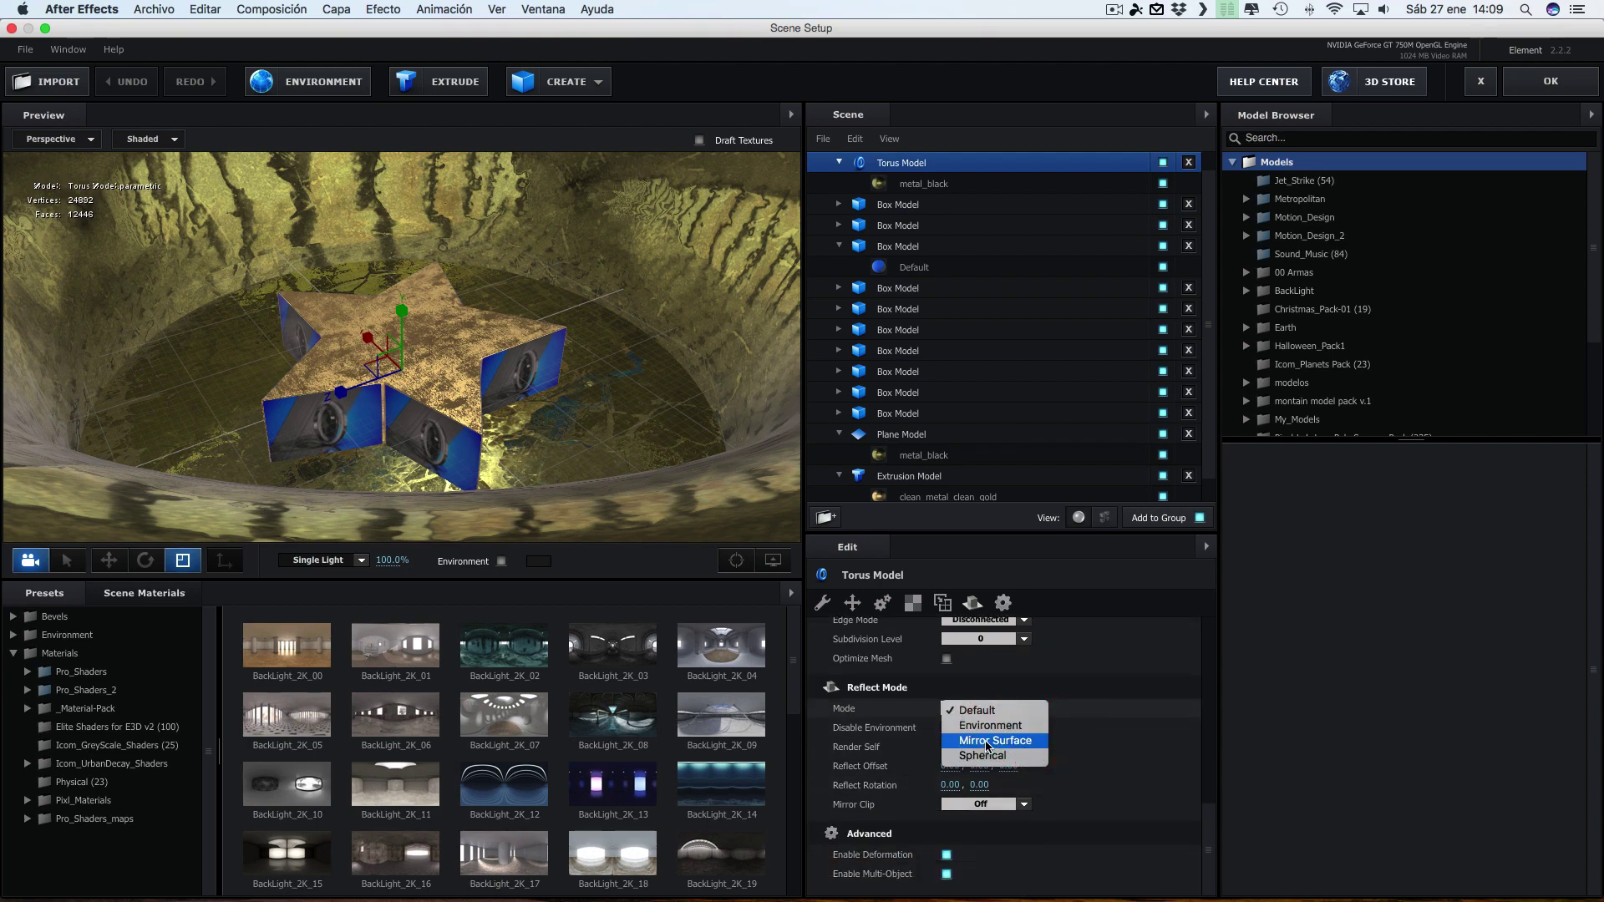
click(988, 744)
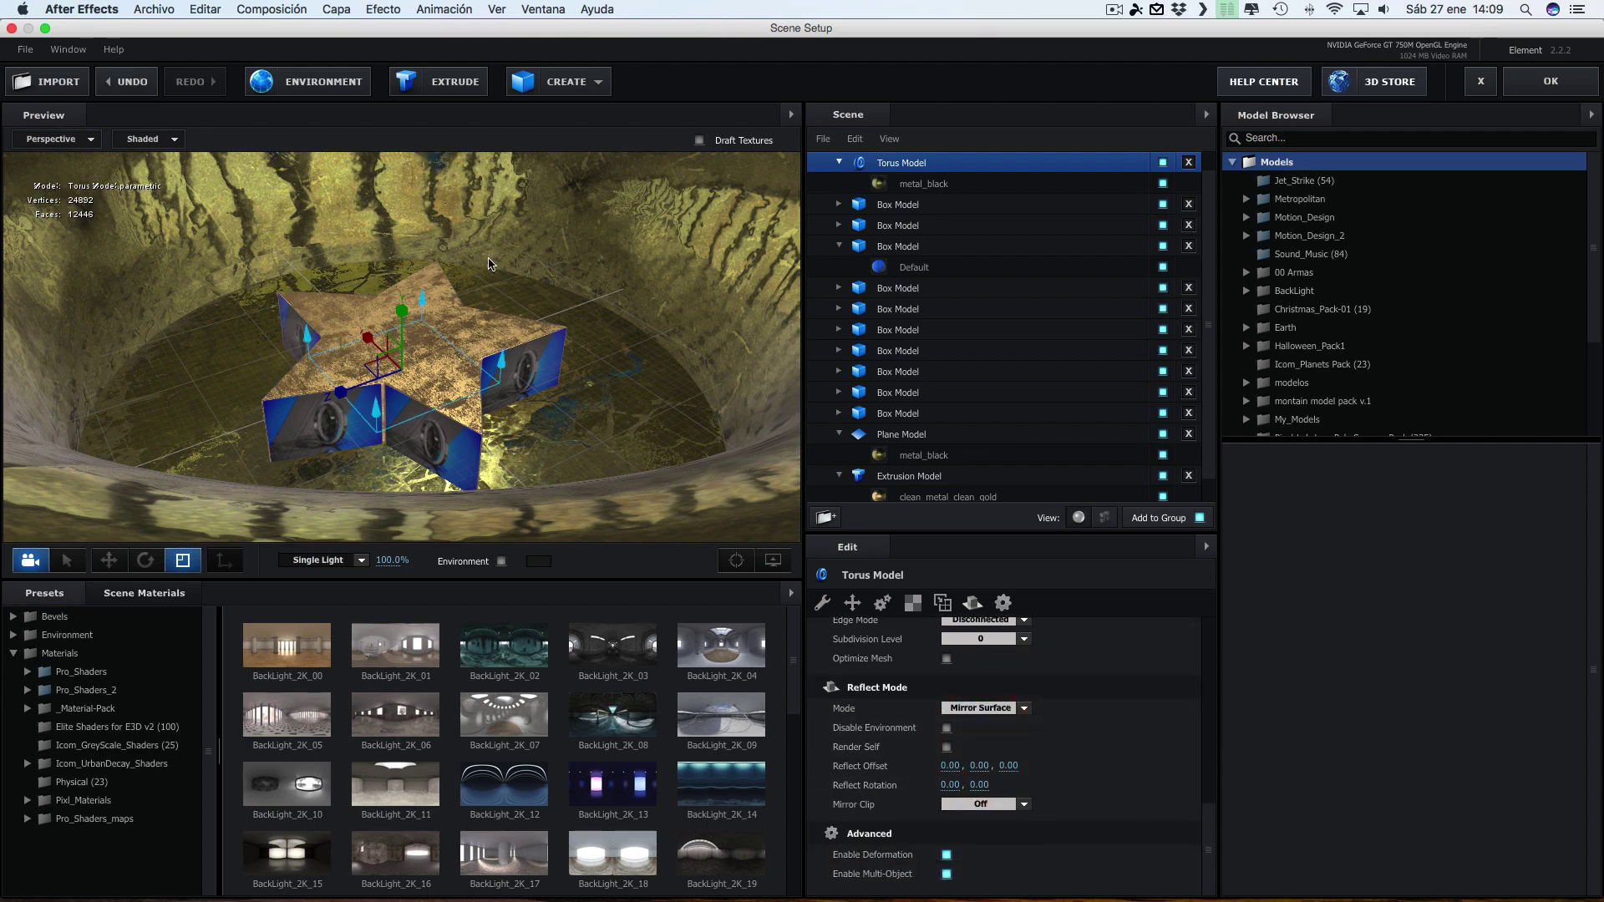
click(1550, 81)
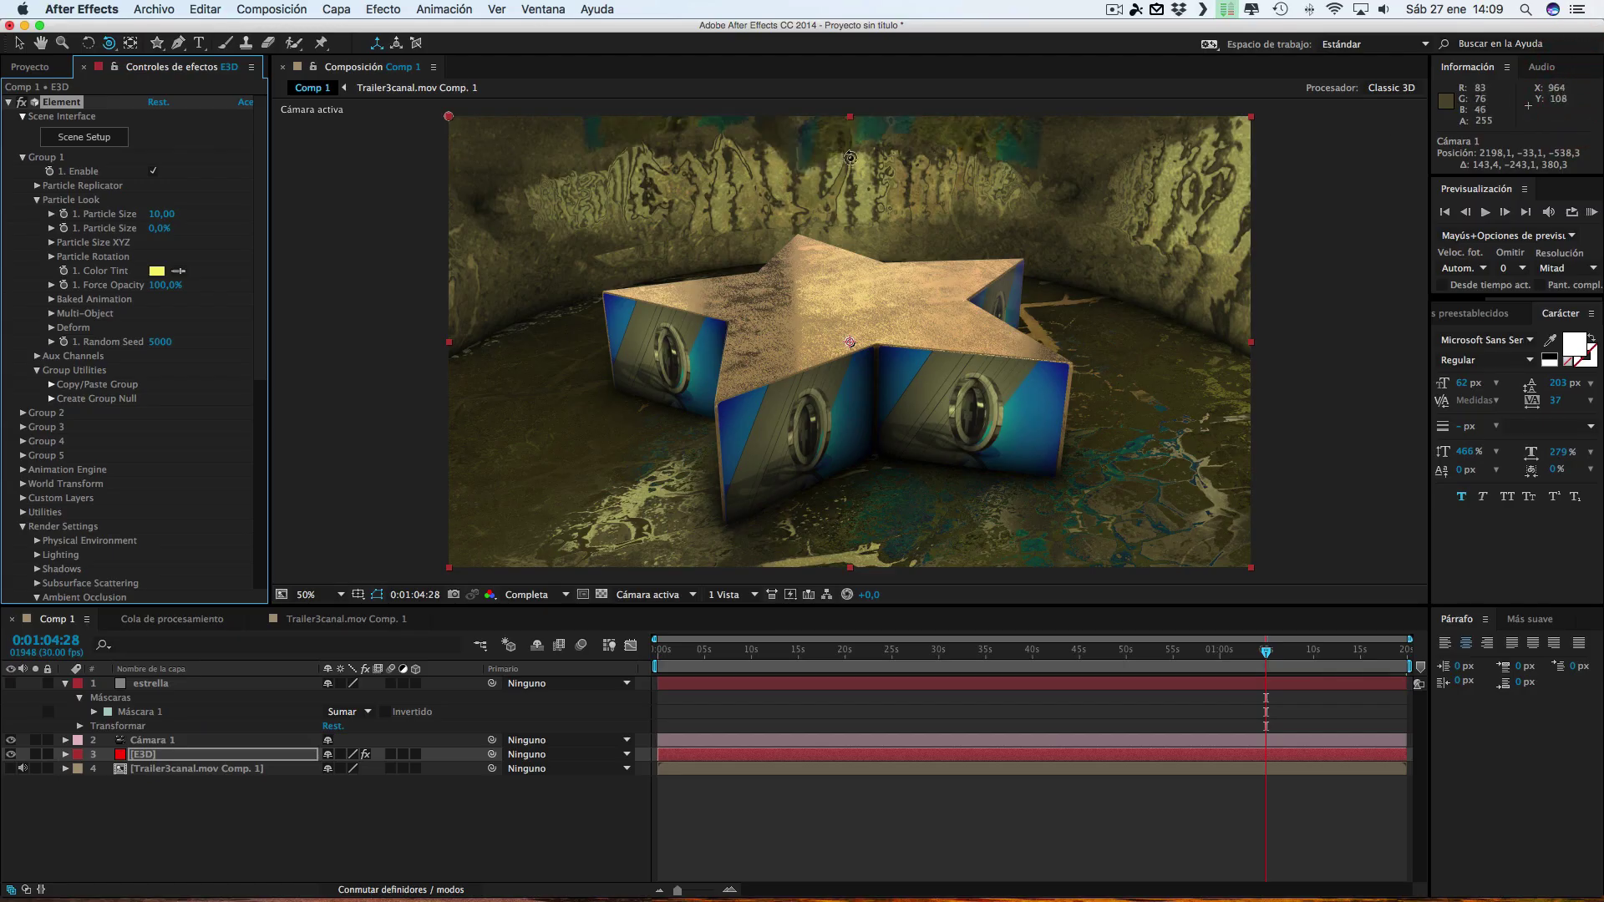
Orbit the camera to a lower, closer angle on the star and reopen Scene Setup
drag(1009, 413, 1016, 401)
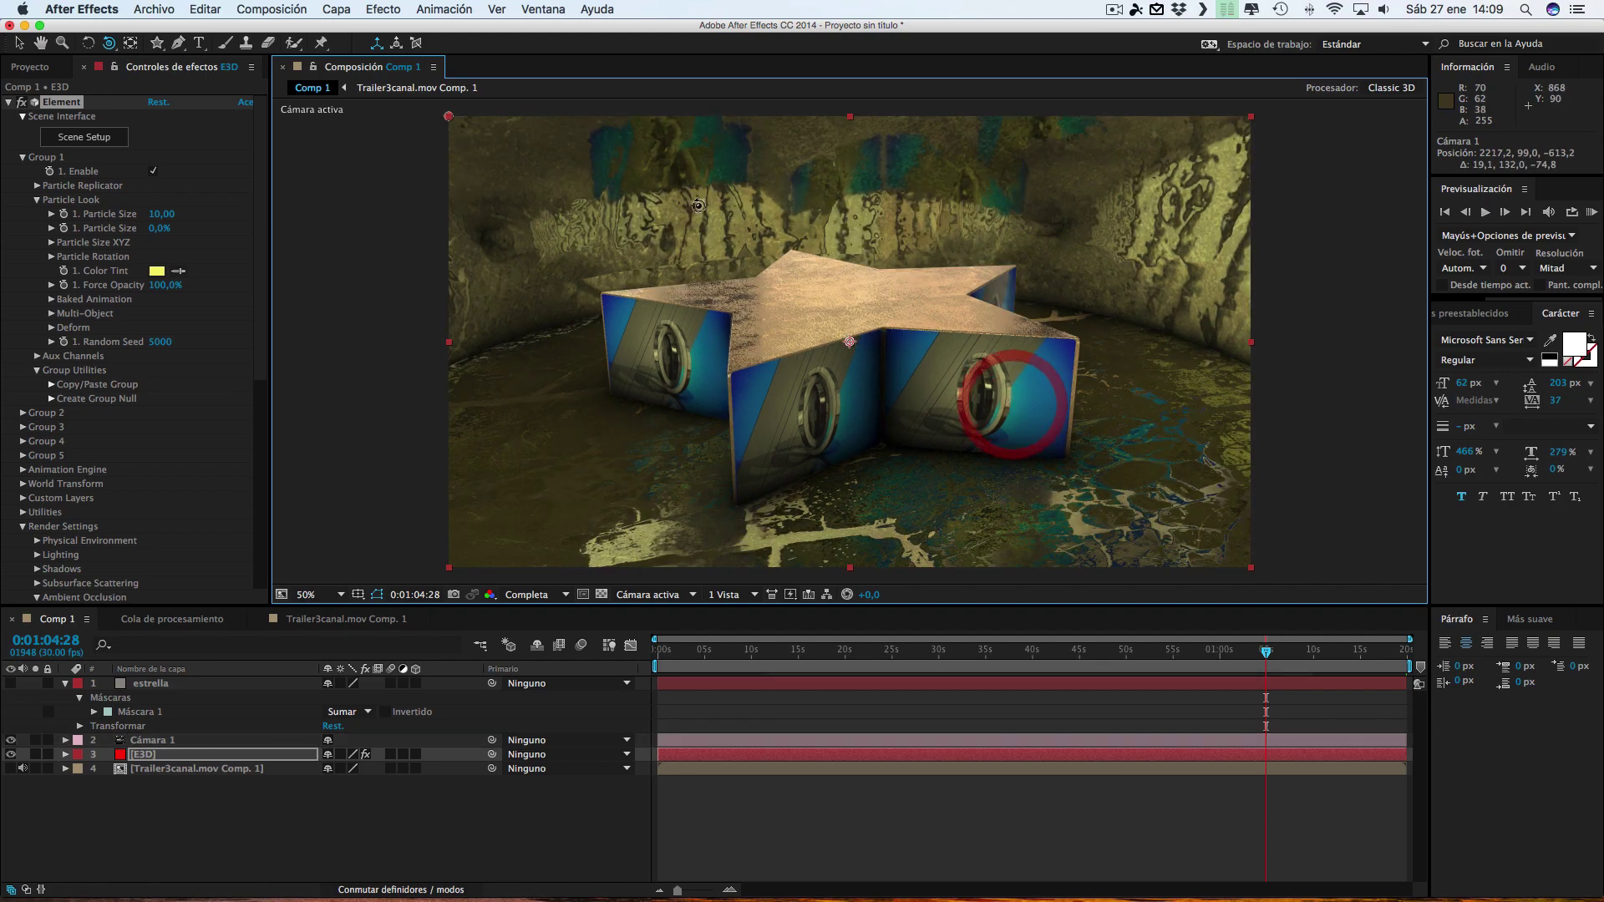
click(169, 152)
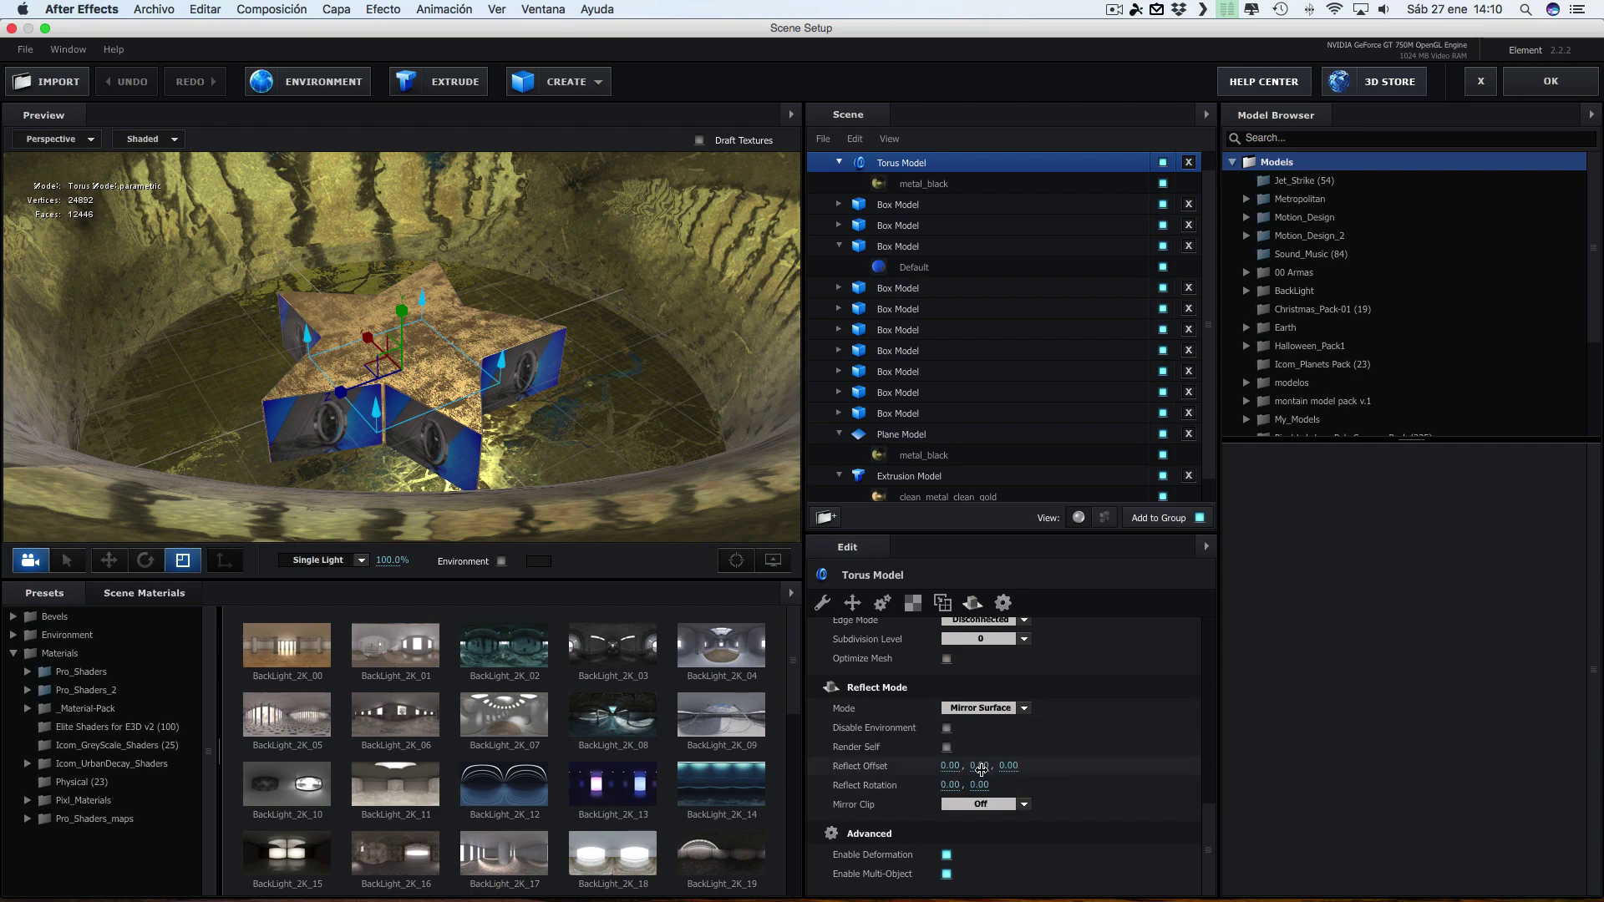
Set the torus's middle Reflect Offset value to -0.03 and close Scene Setup
mouse_move(978, 767)
mouse_down()
mouse_move(951, 767)
mouse_move(1012, 767)
mouse_move(1005, 787)
mouse_up()
key(super+z)
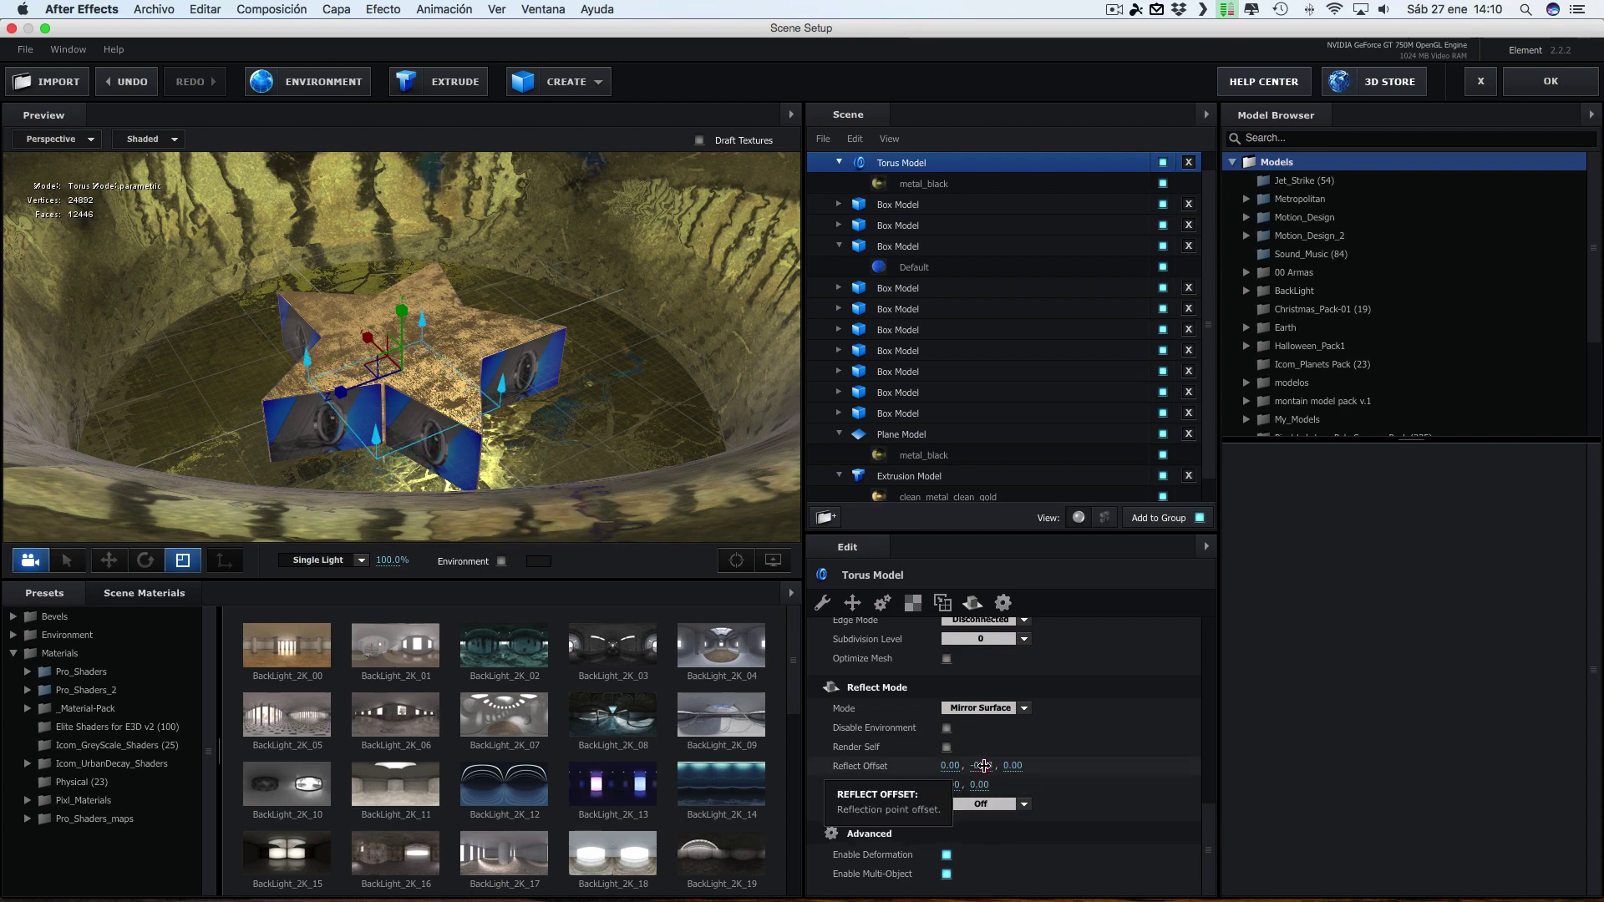
drag(984, 767, 957, 765)
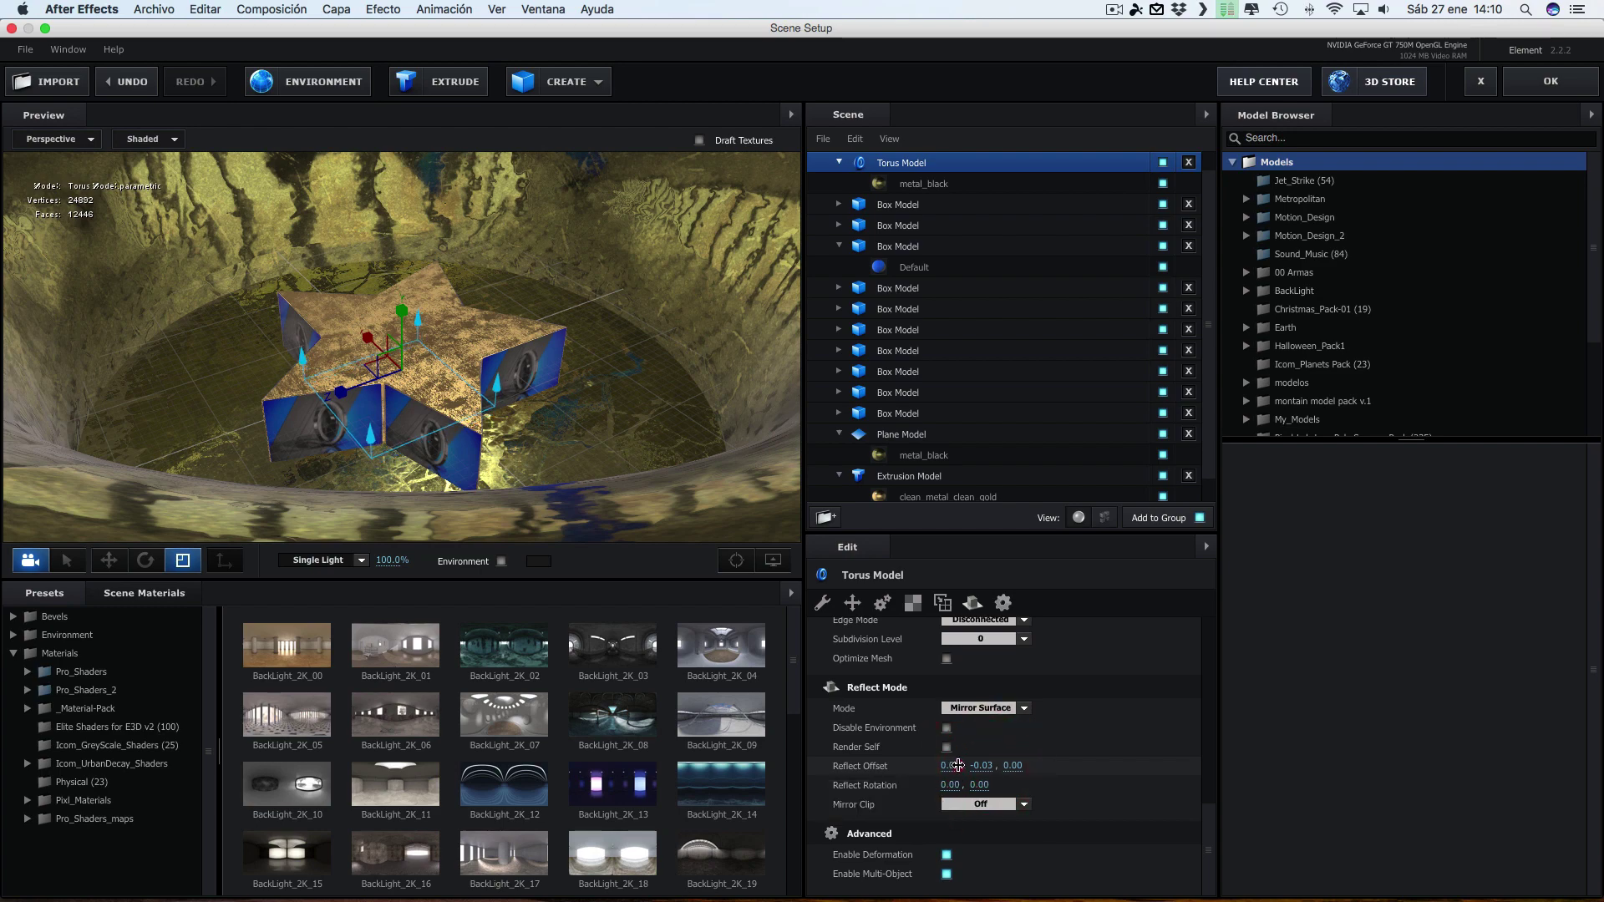
click(1526, 82)
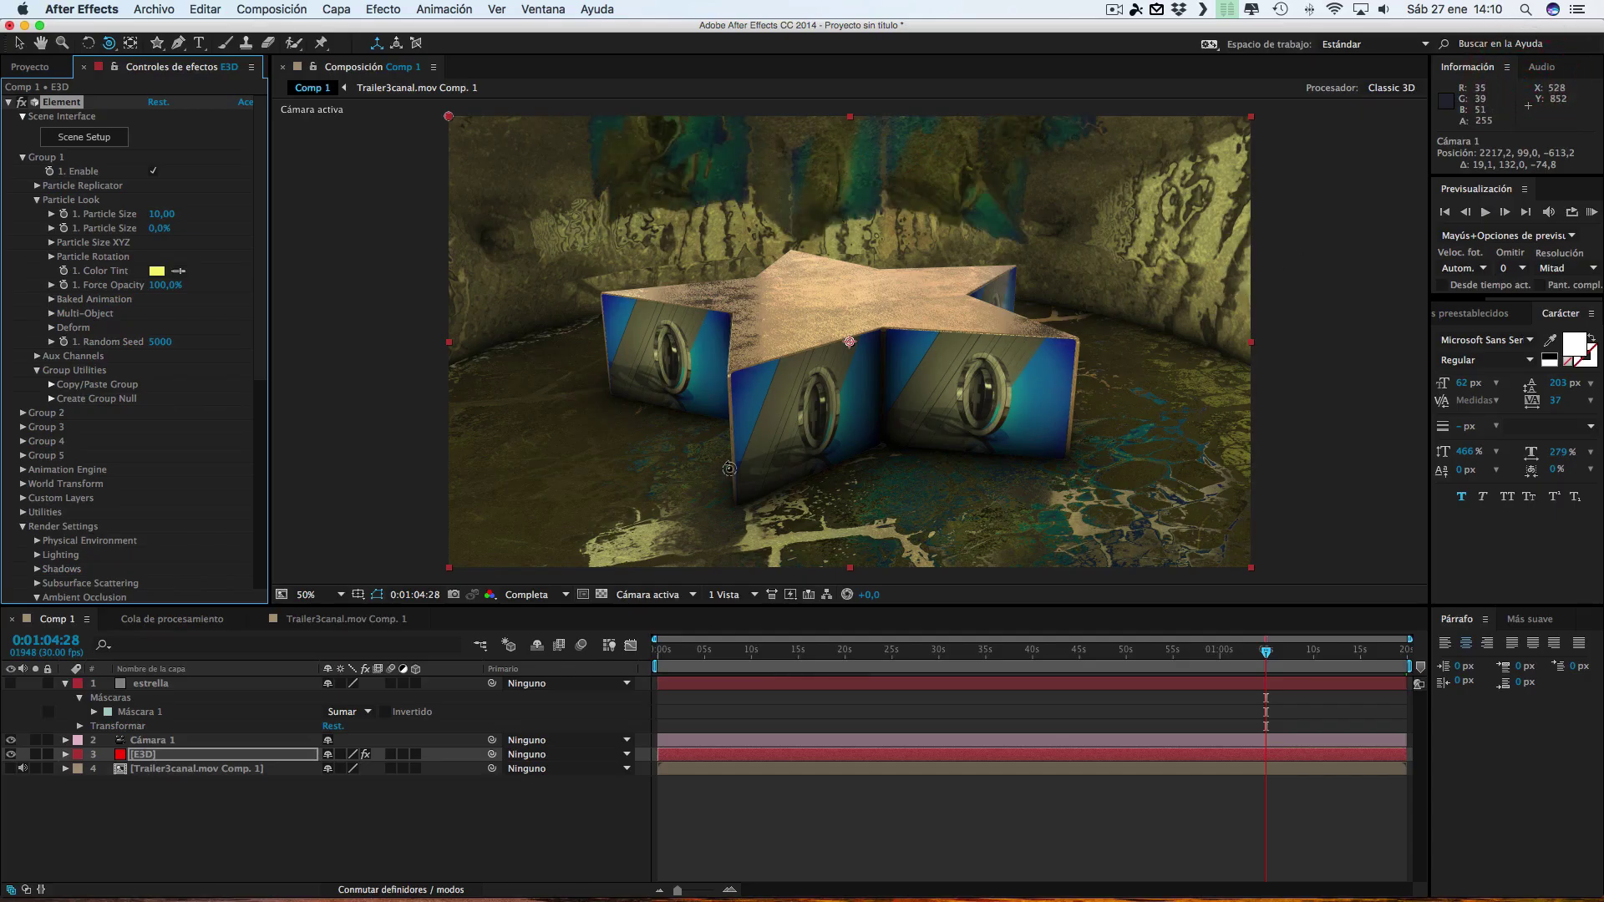
Move the playhead to frame 0:00:33:21 and bring up the Capa > Nuevo layer choices
click(1102, 652)
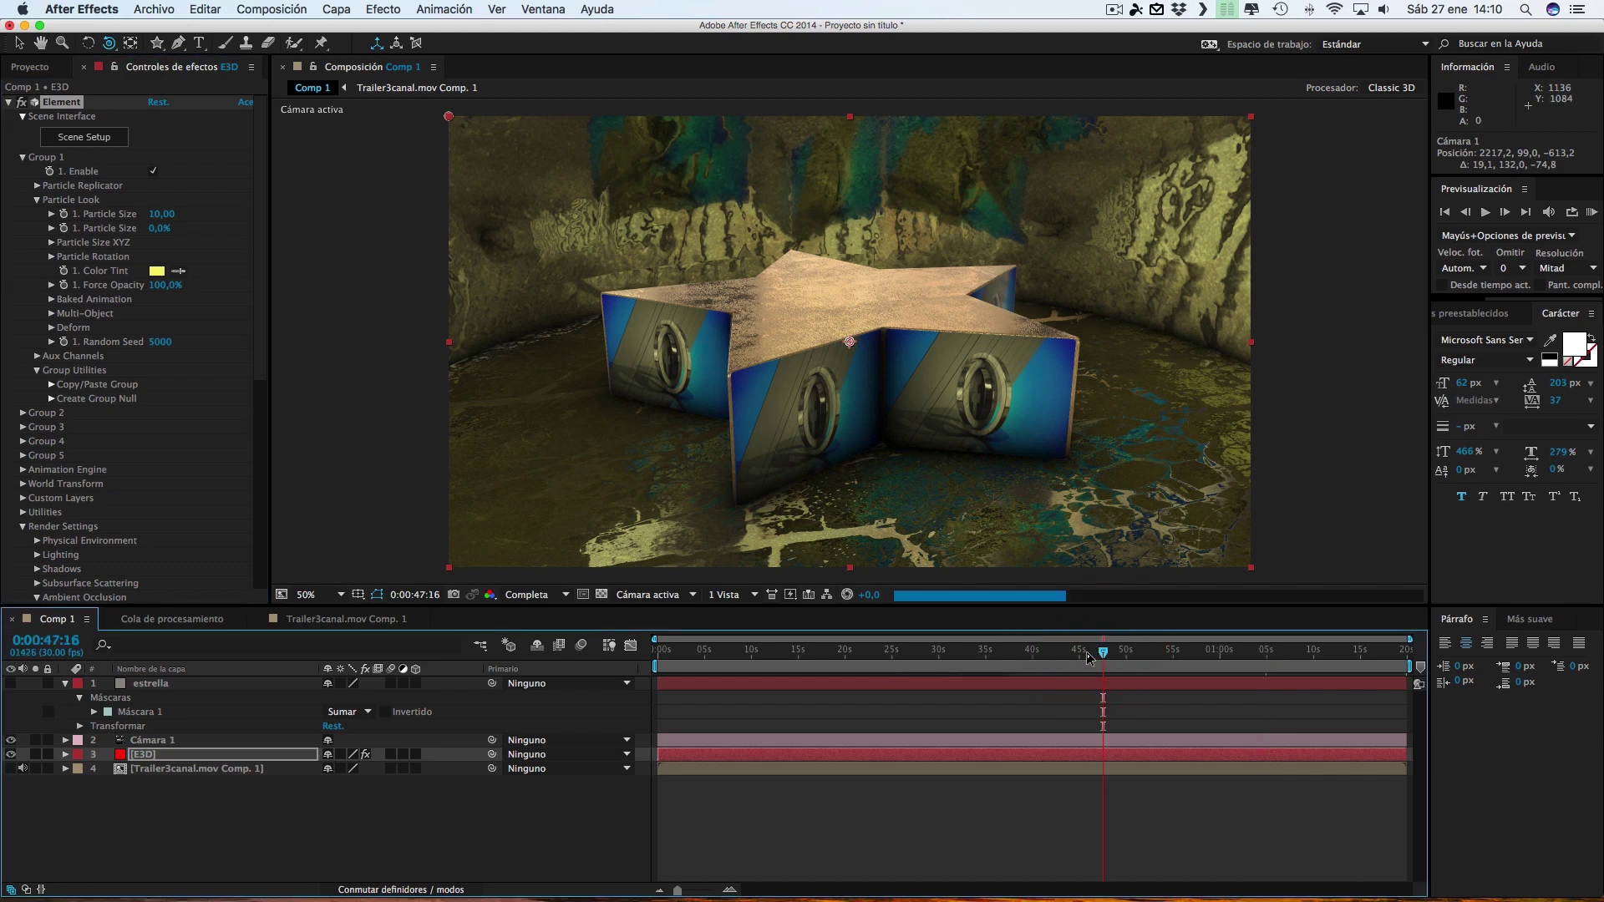
click(1028, 655)
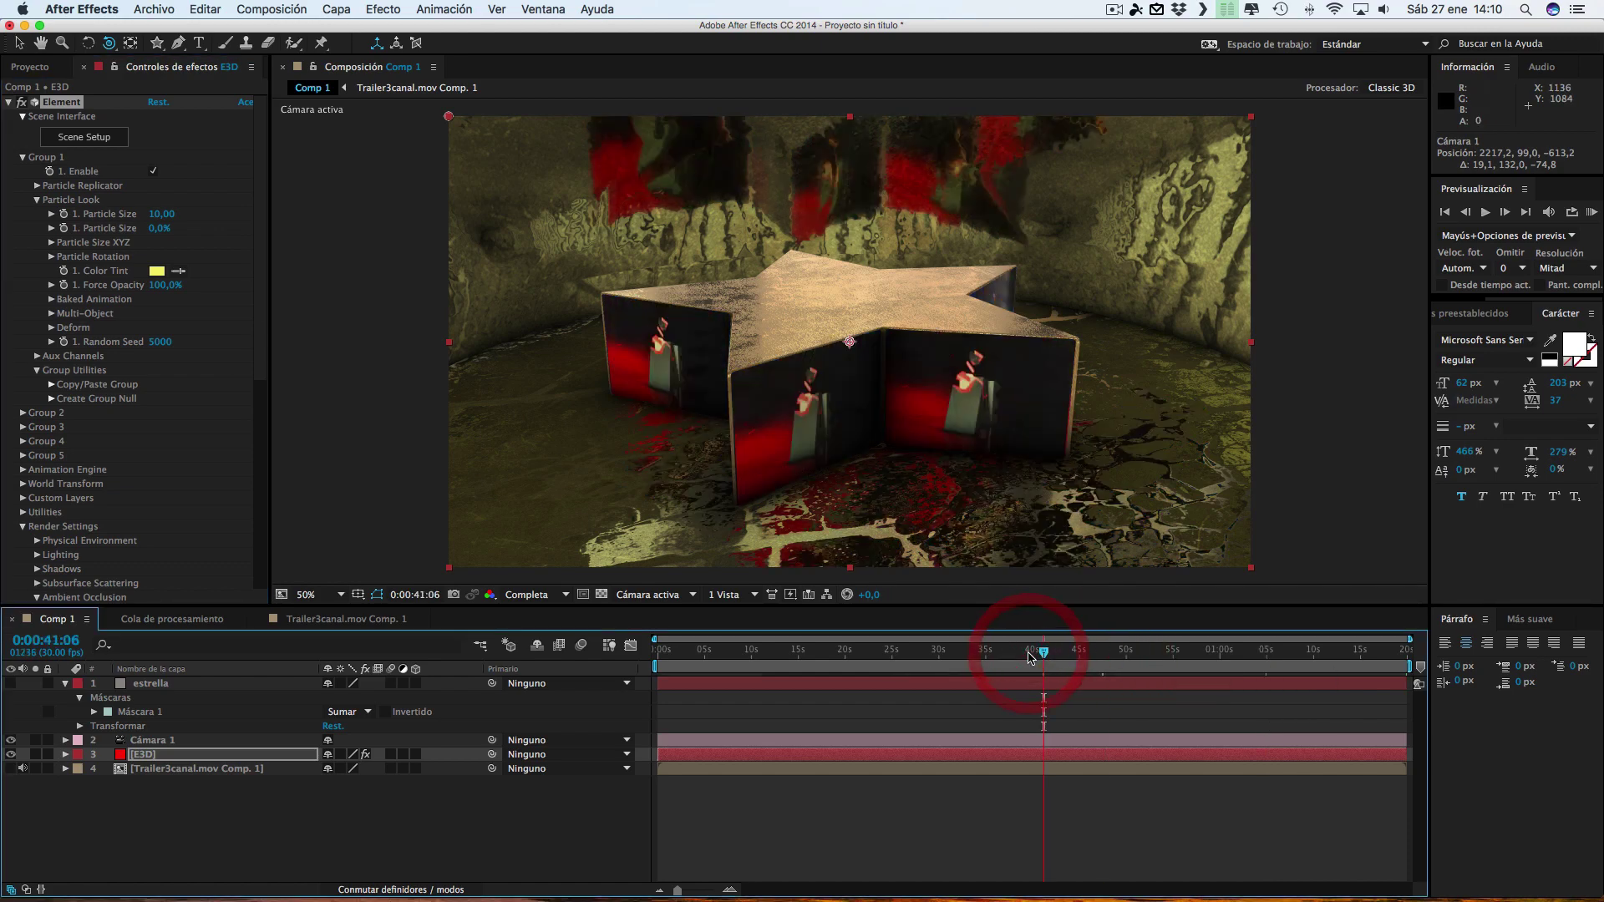
click(975, 653)
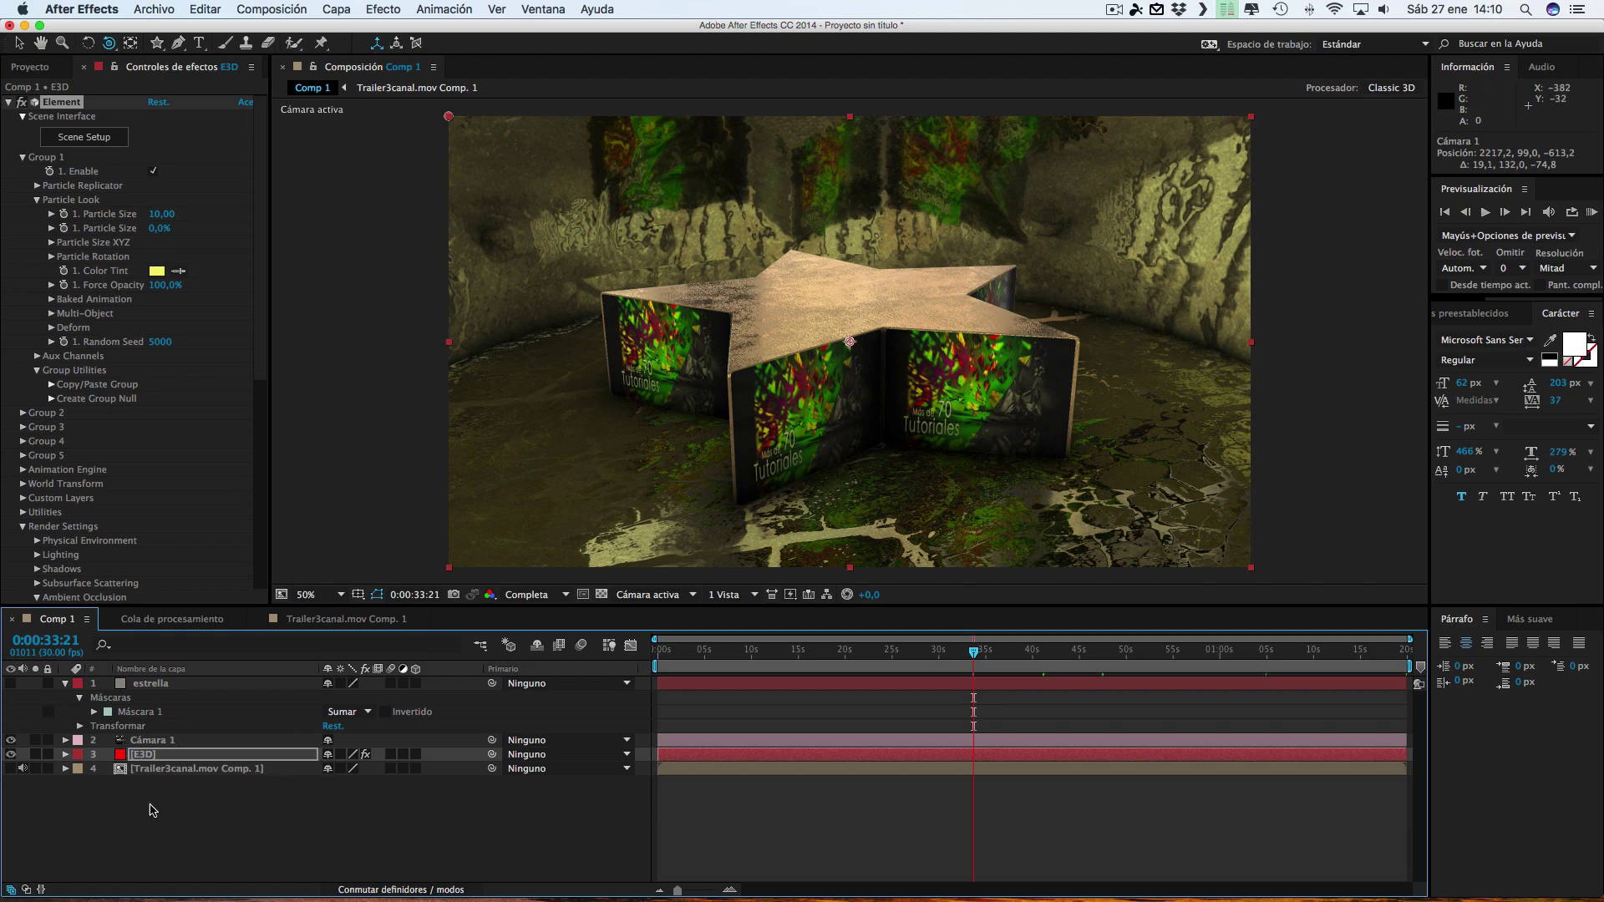
click(352, 10)
mouse_move(354, 32)
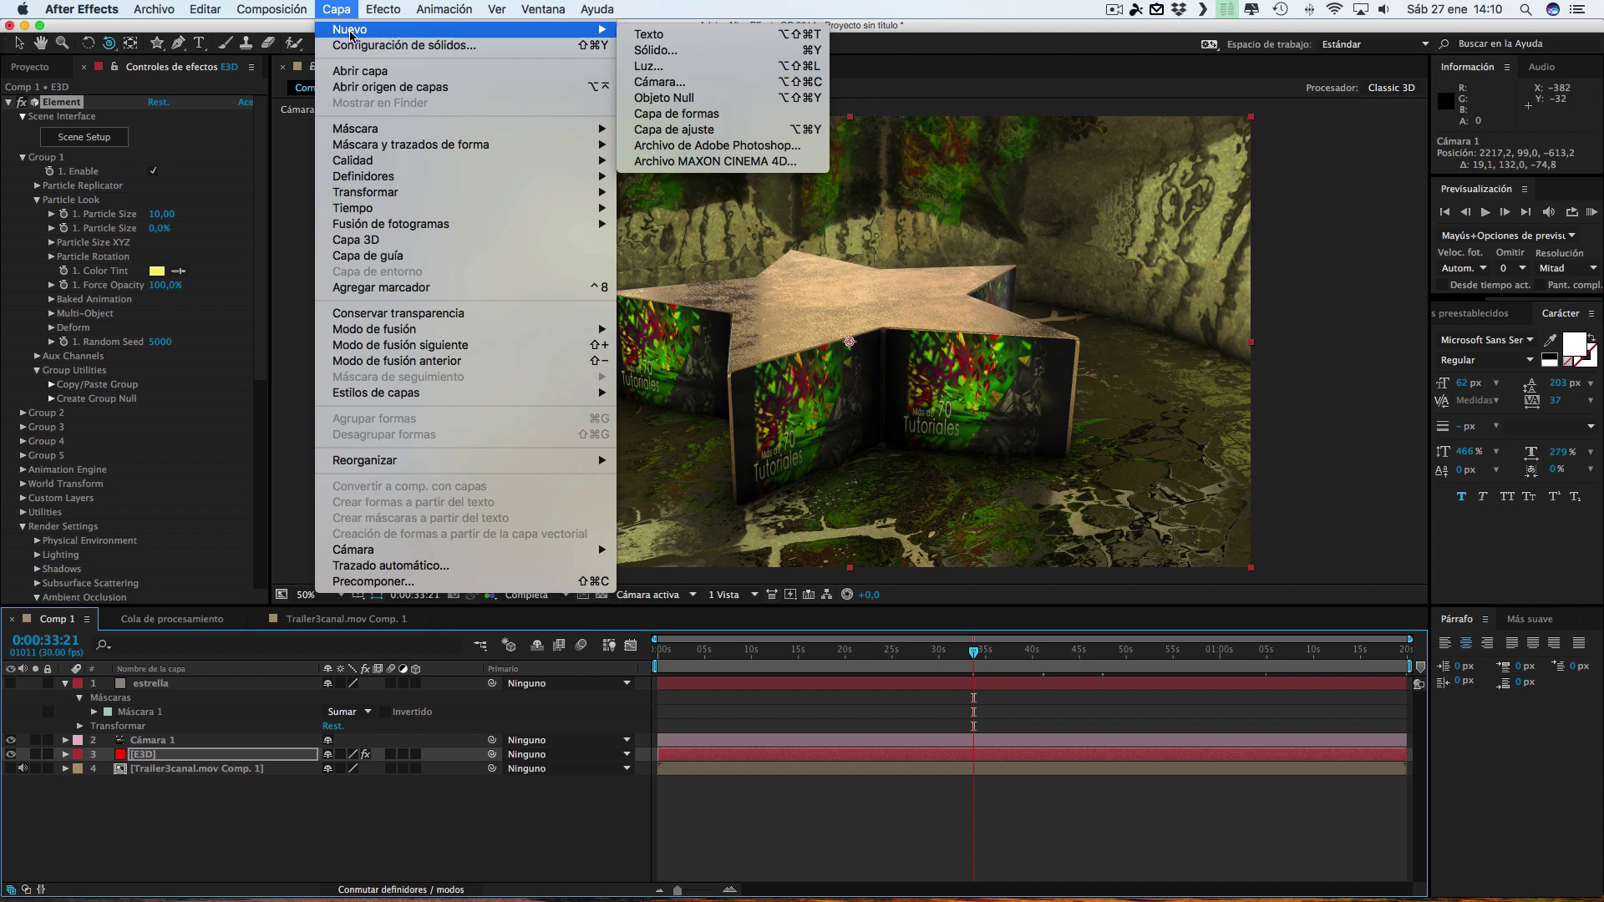
Add an adjustment layer at the top of the stack with a Curvas effect
click(691, 131)
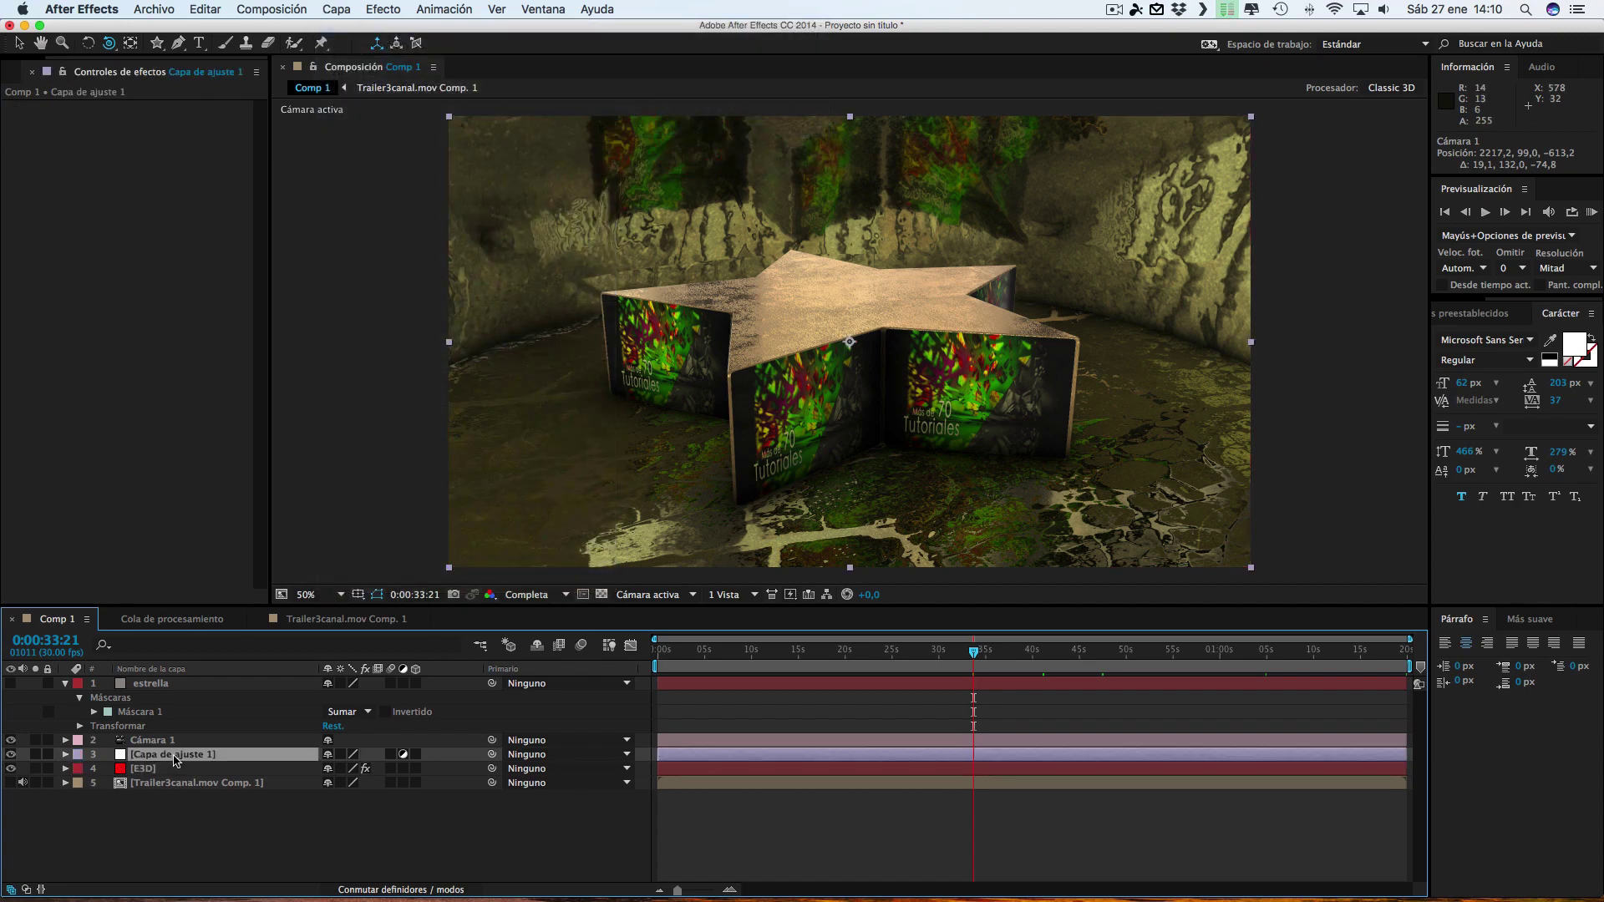
key(ctrl+shift+bracketright)
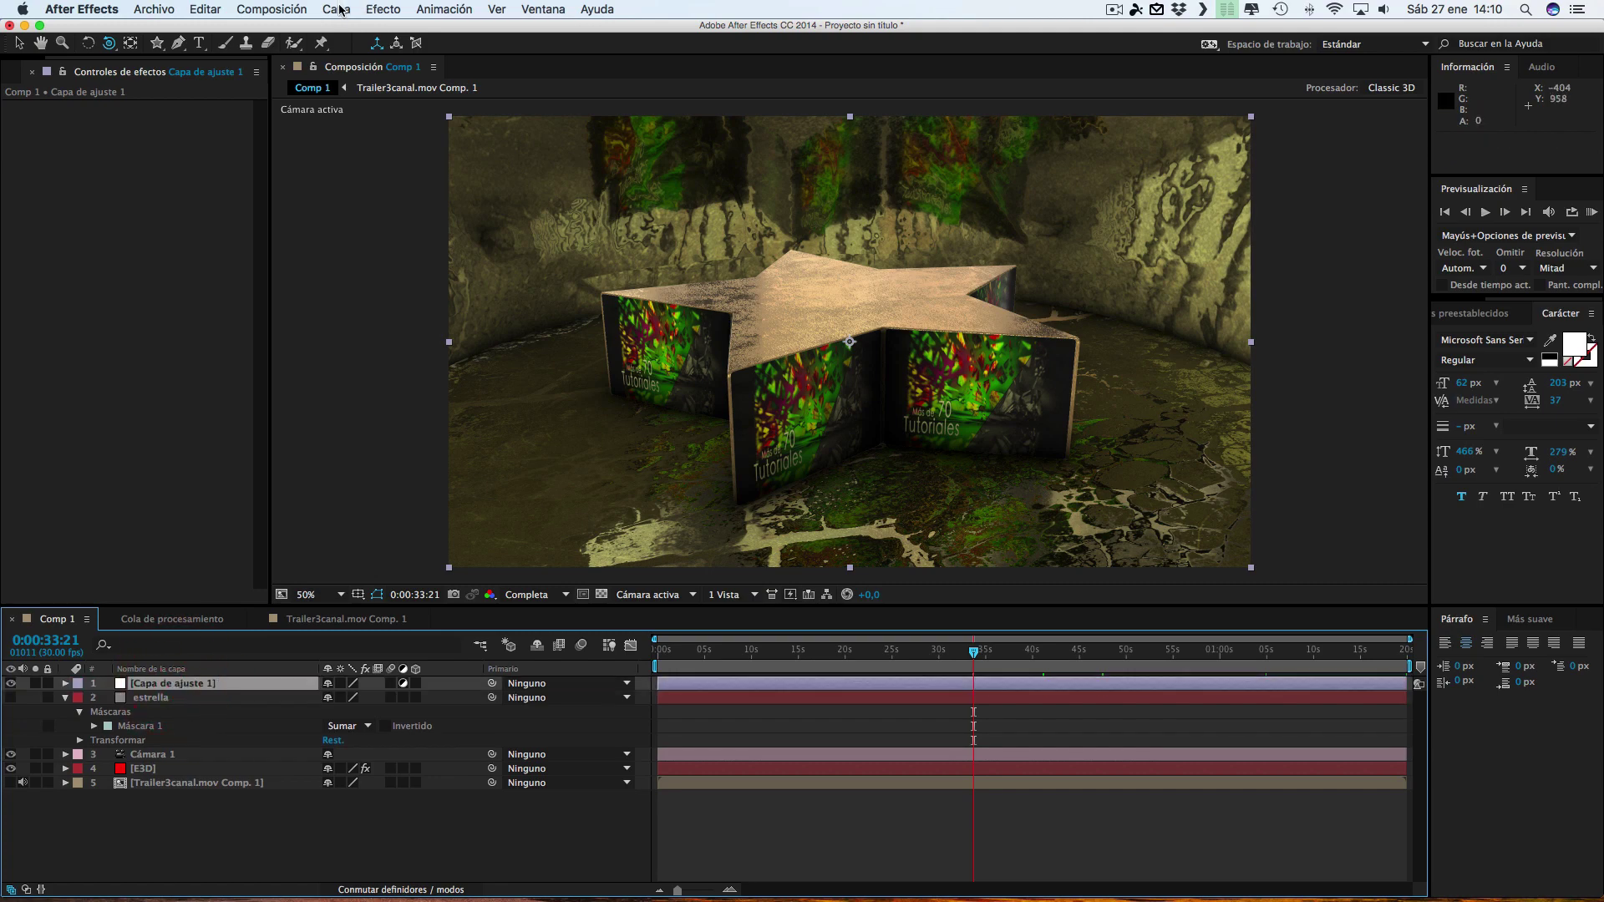
click(390, 10)
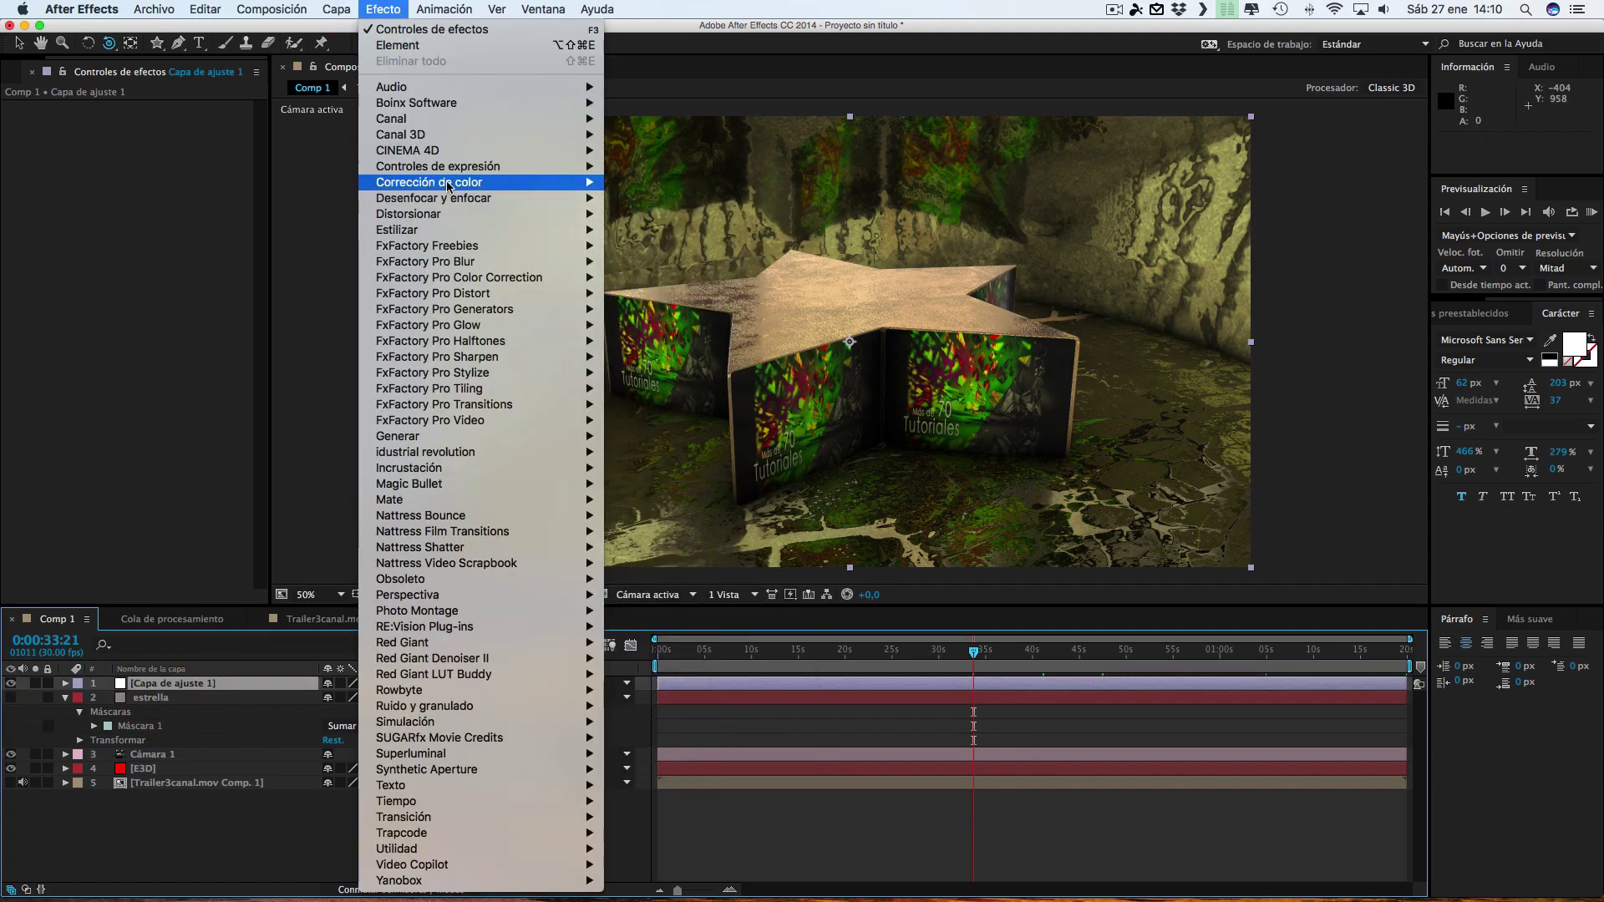
mouse_move(451, 183)
click(664, 406)
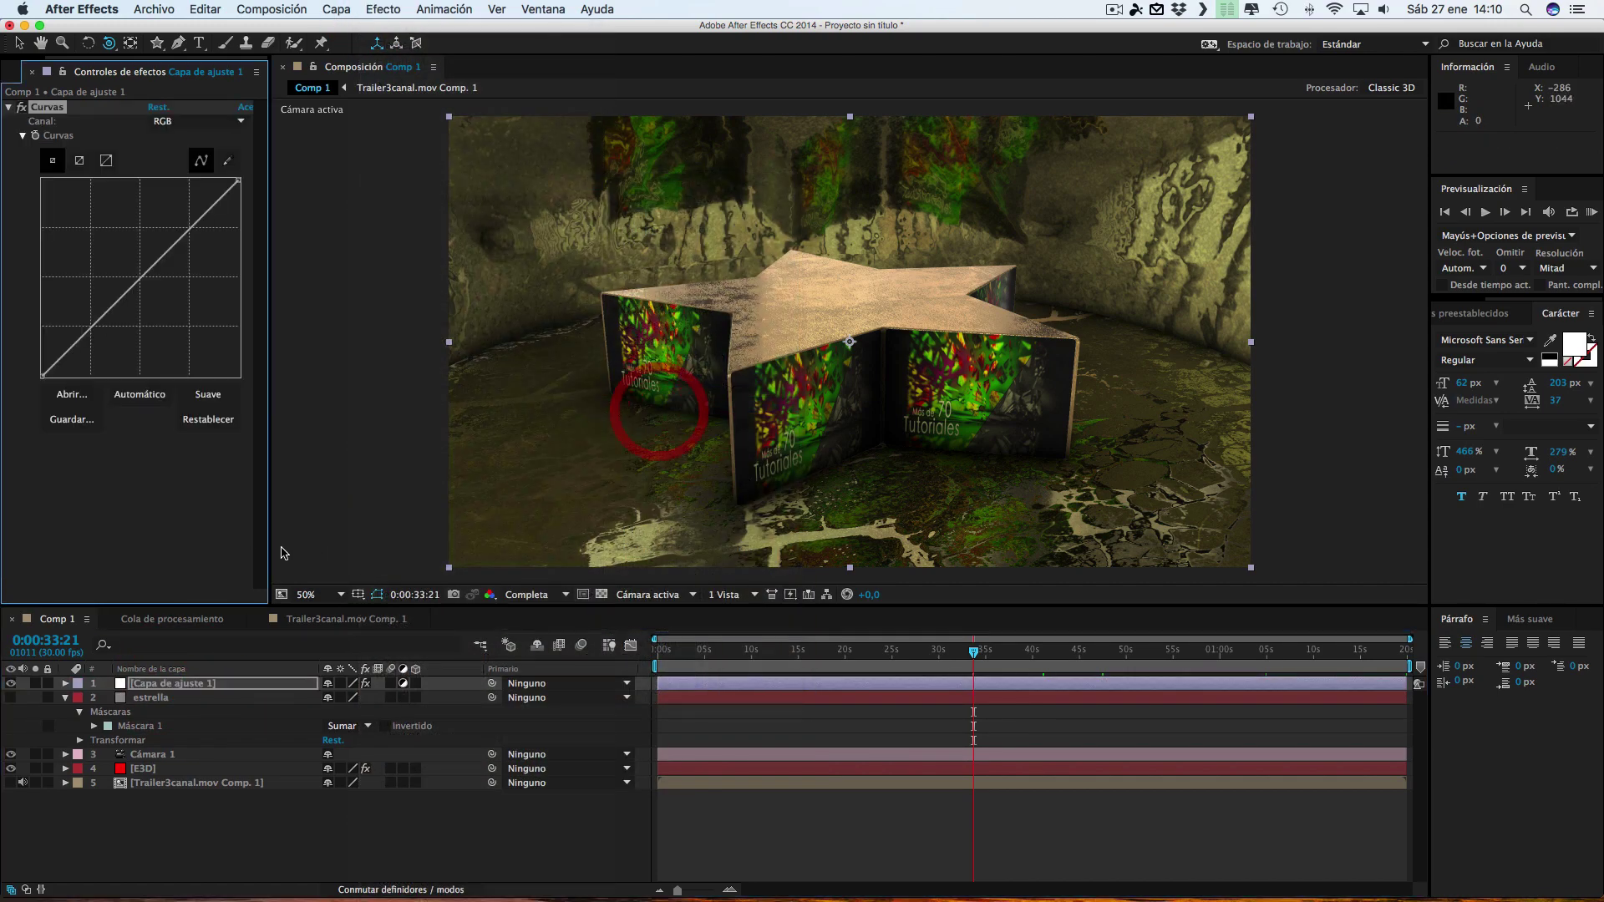
Bend the RGB curve upward to brighten the upper tones of the composition
drag(92, 329, 92, 332)
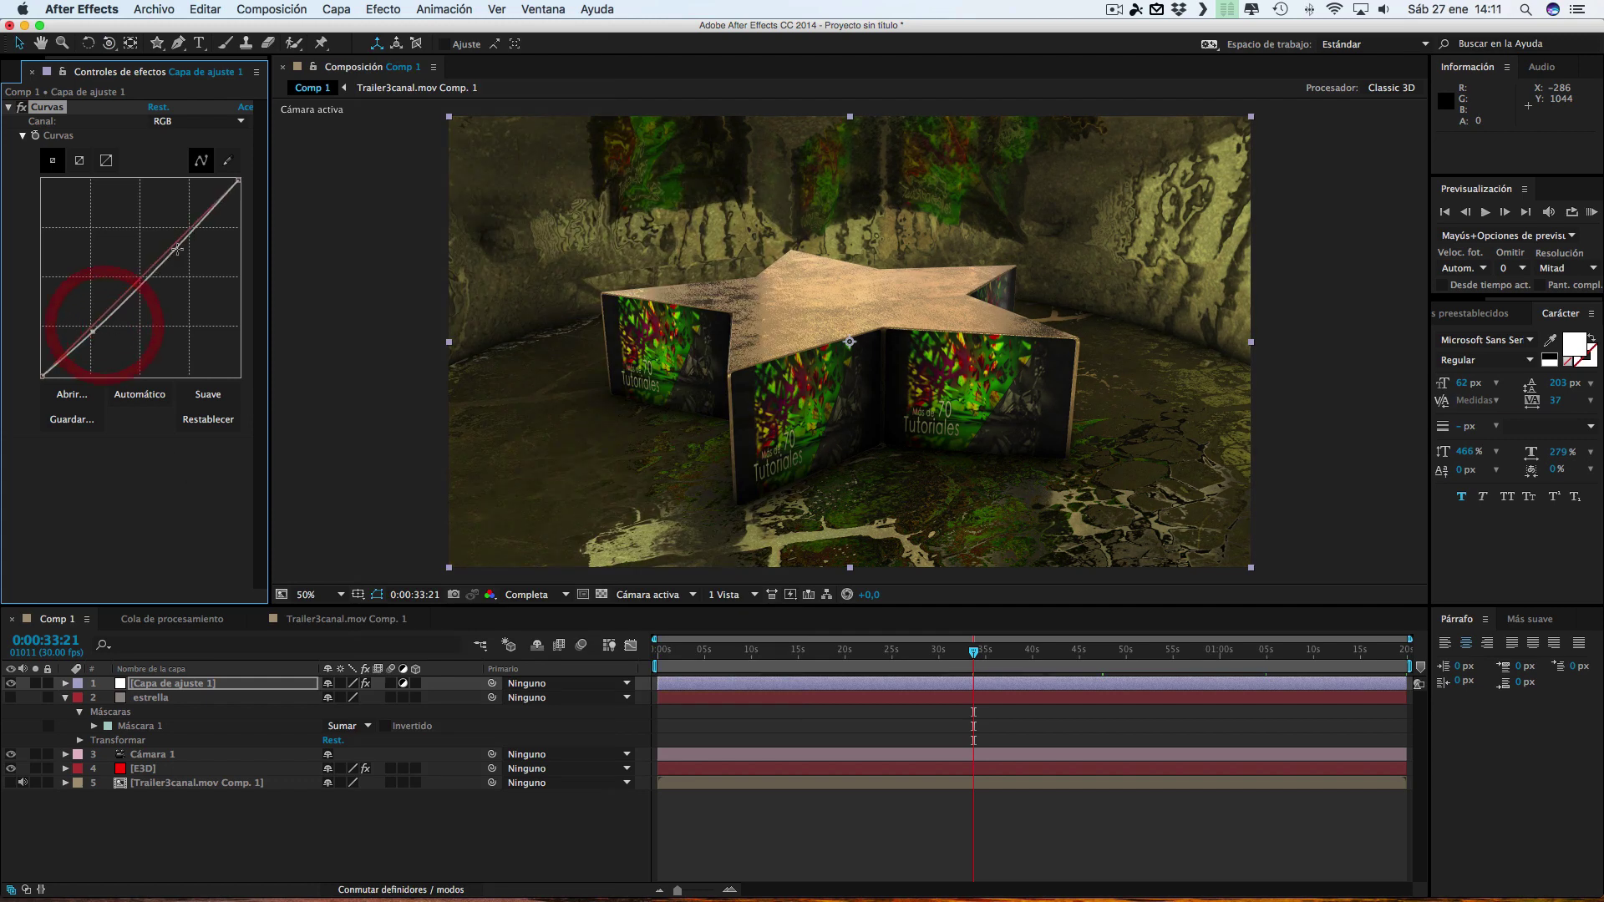
drag(177, 248, 170, 234)
drag(95, 329, 90, 329)
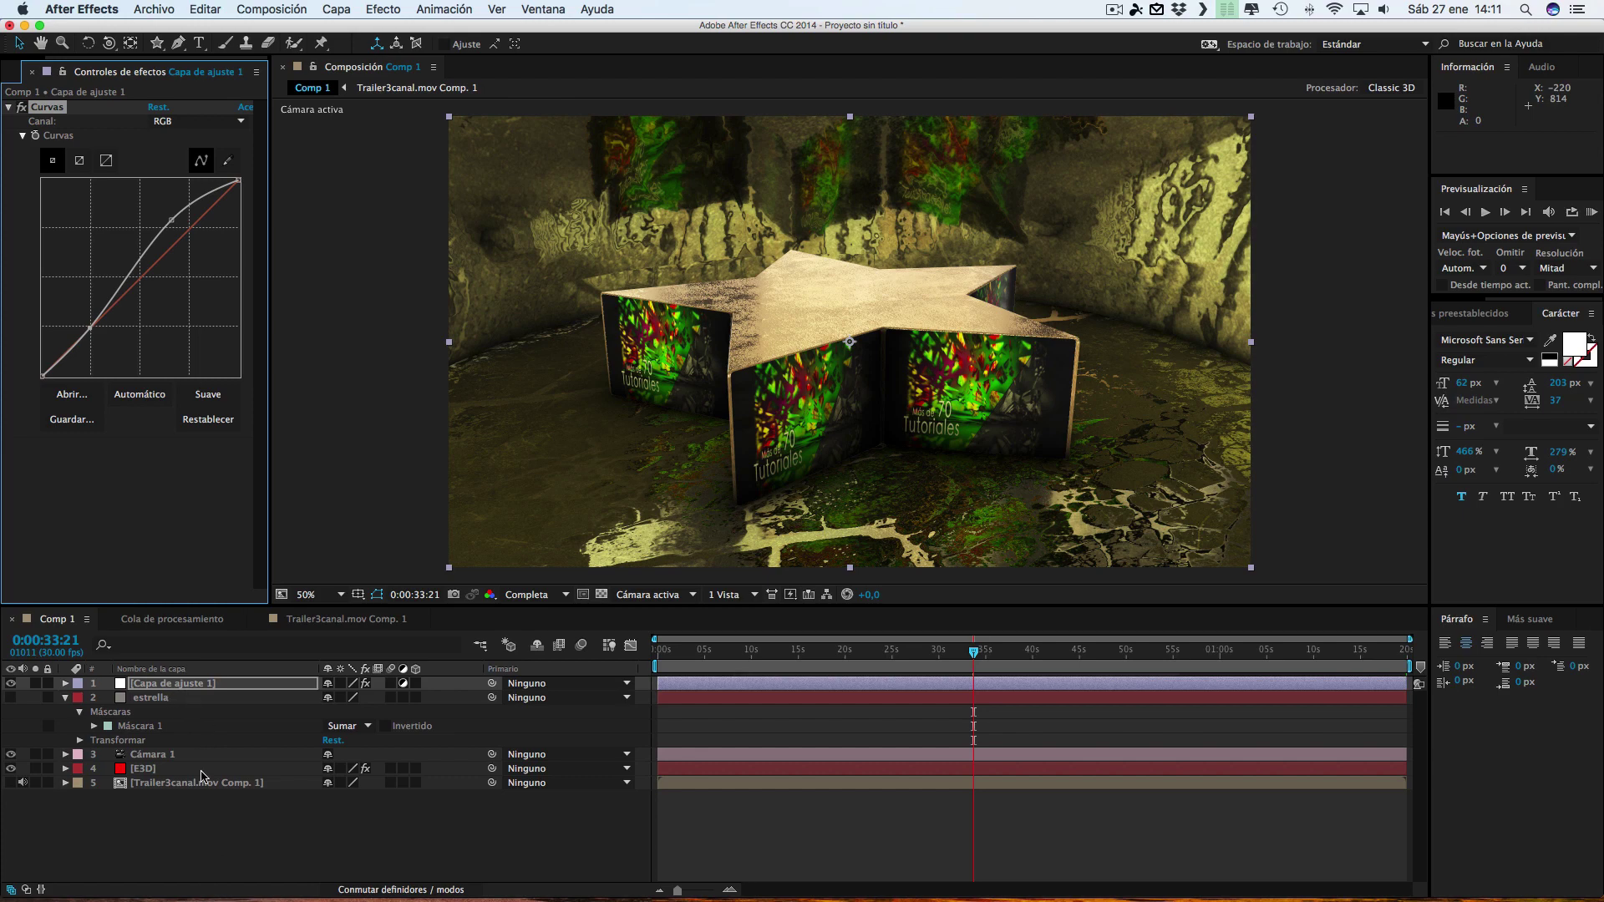
click(180, 685)
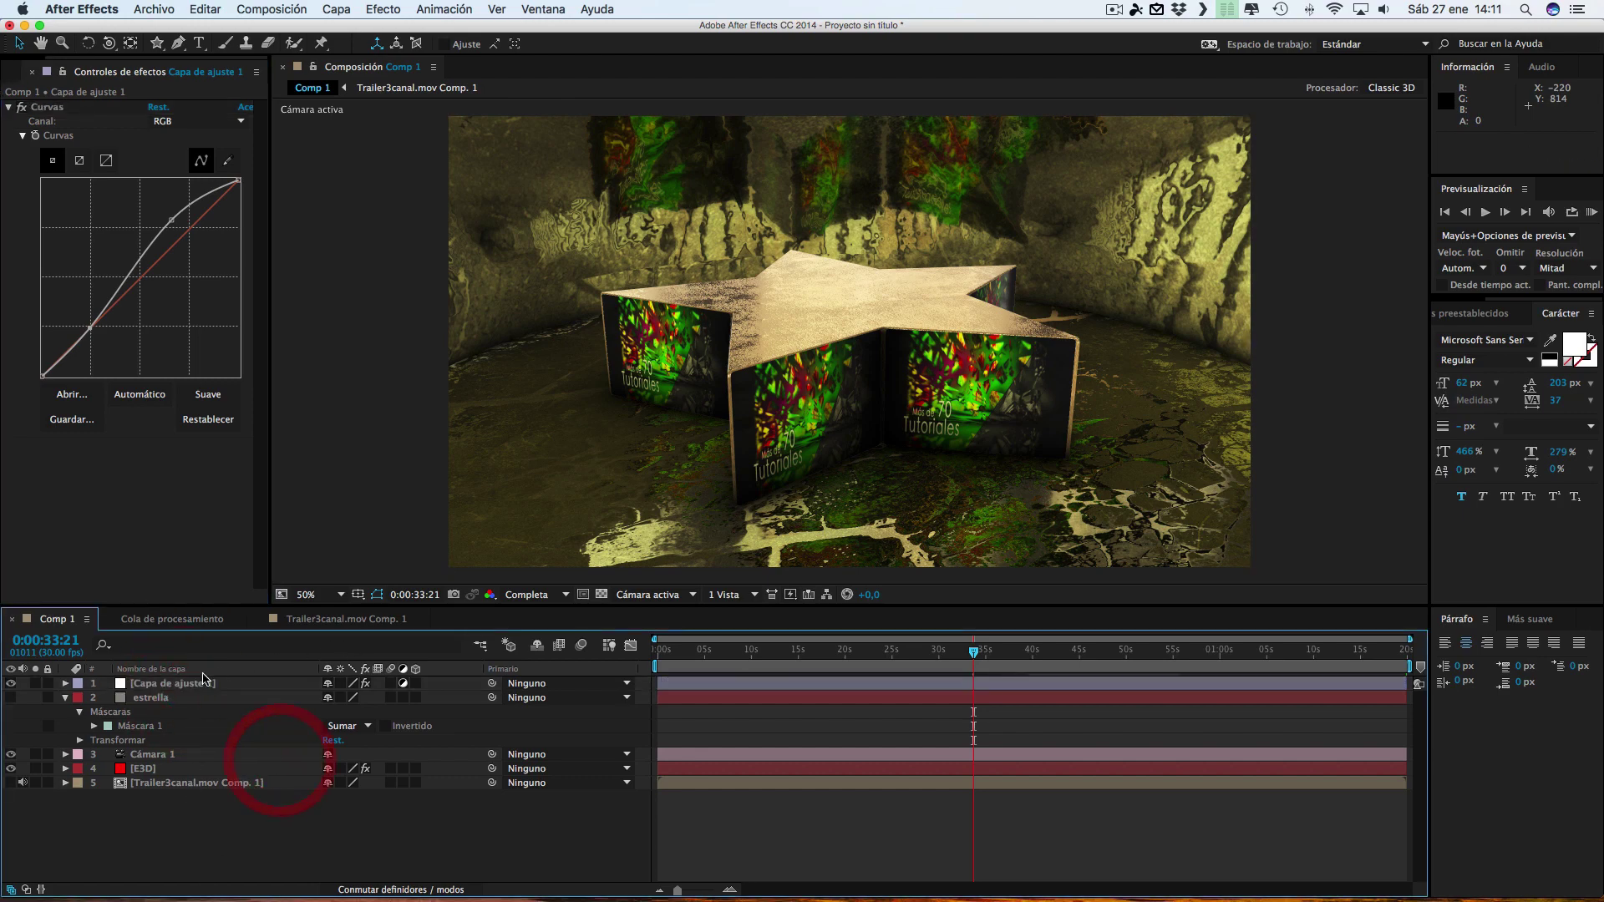
click(201, 683)
Add a second adjustment layer and apply a Curves effect to it
click(337, 9)
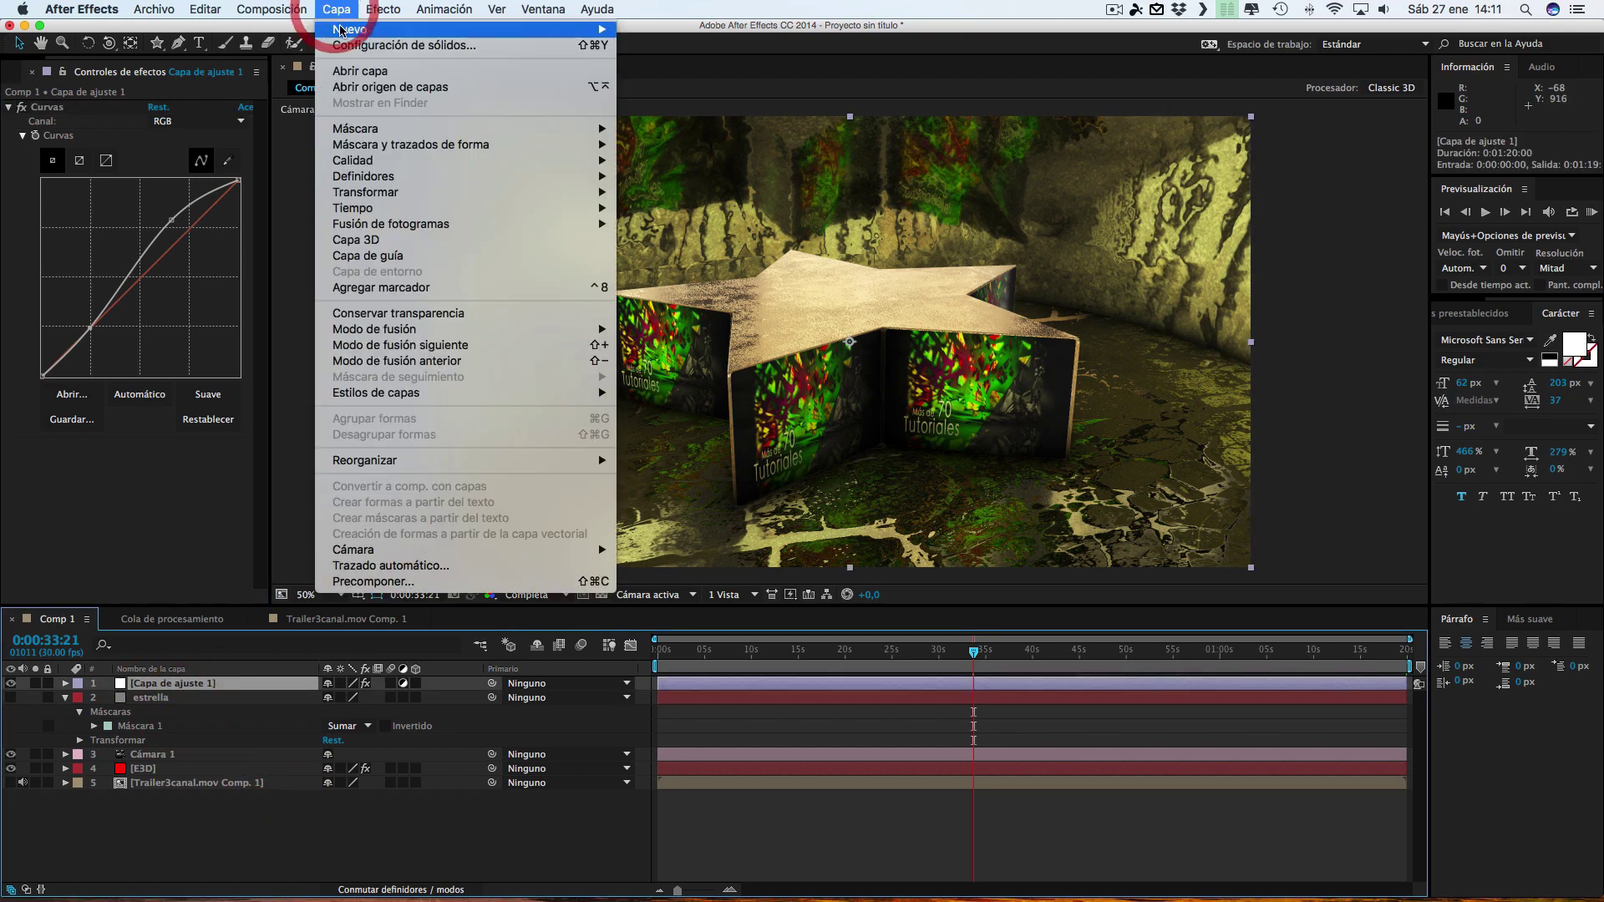
mouse_move(349, 31)
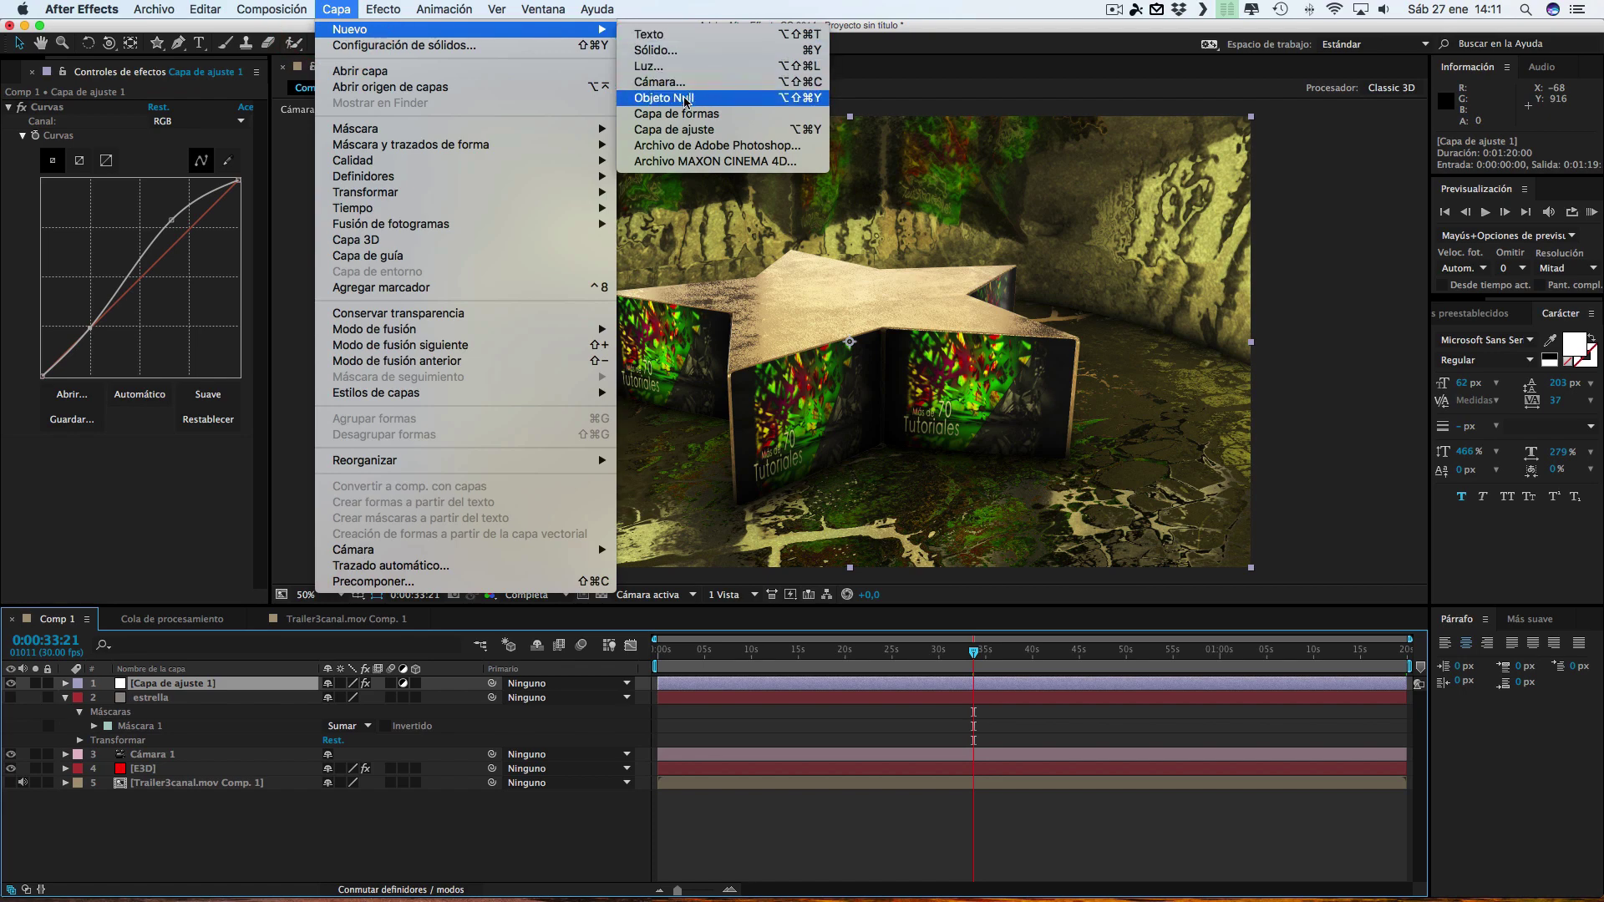
click(675, 128)
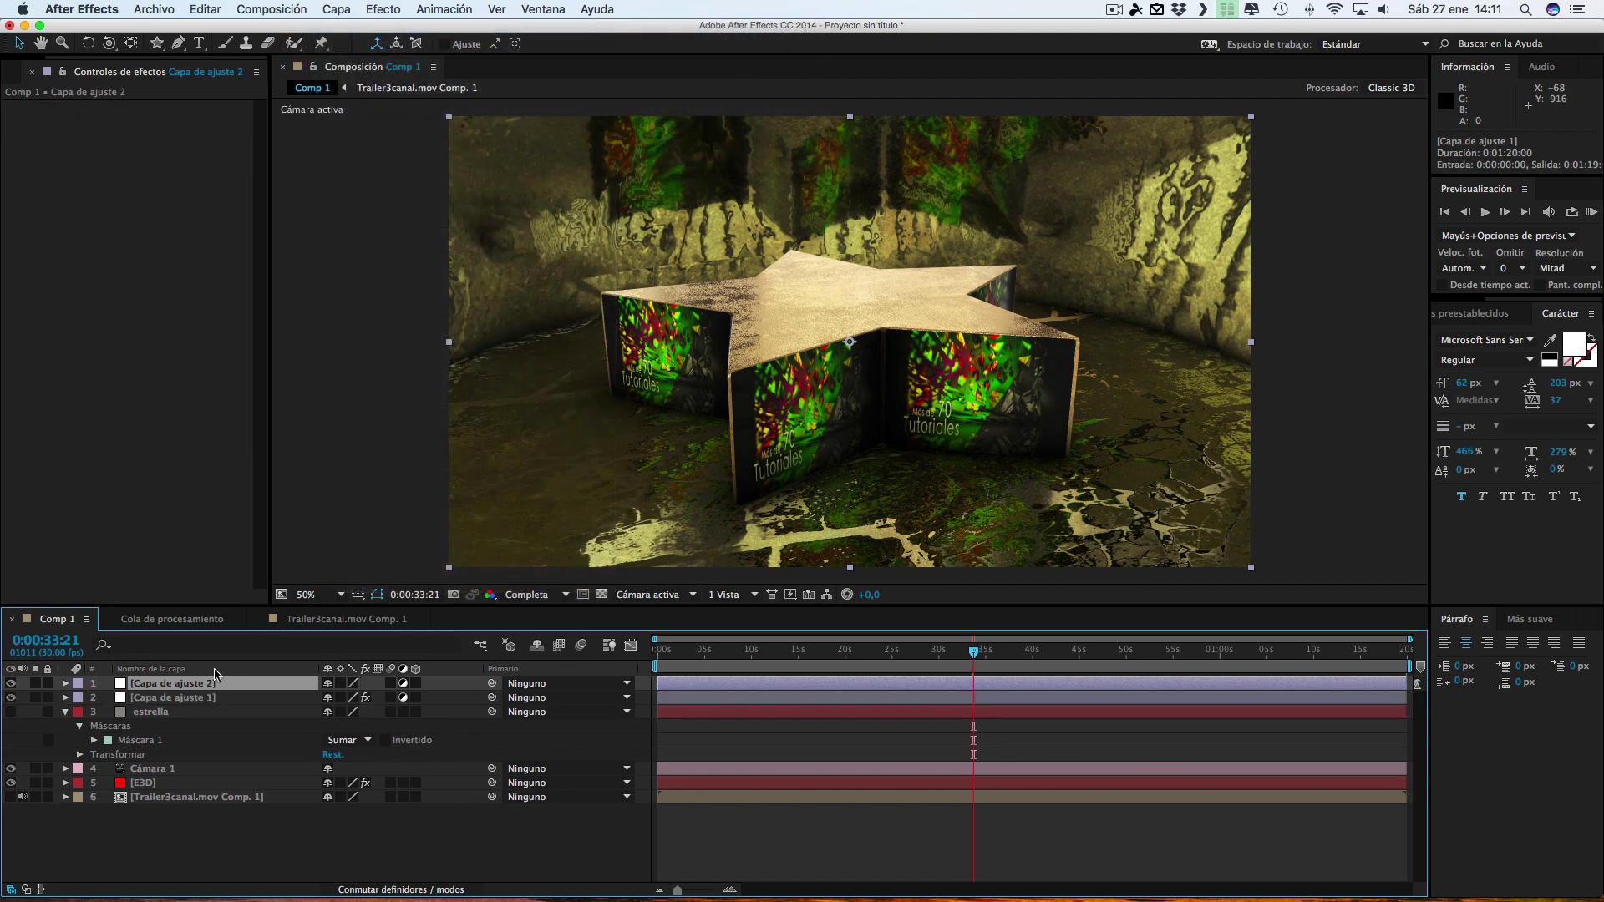
click(336, 9)
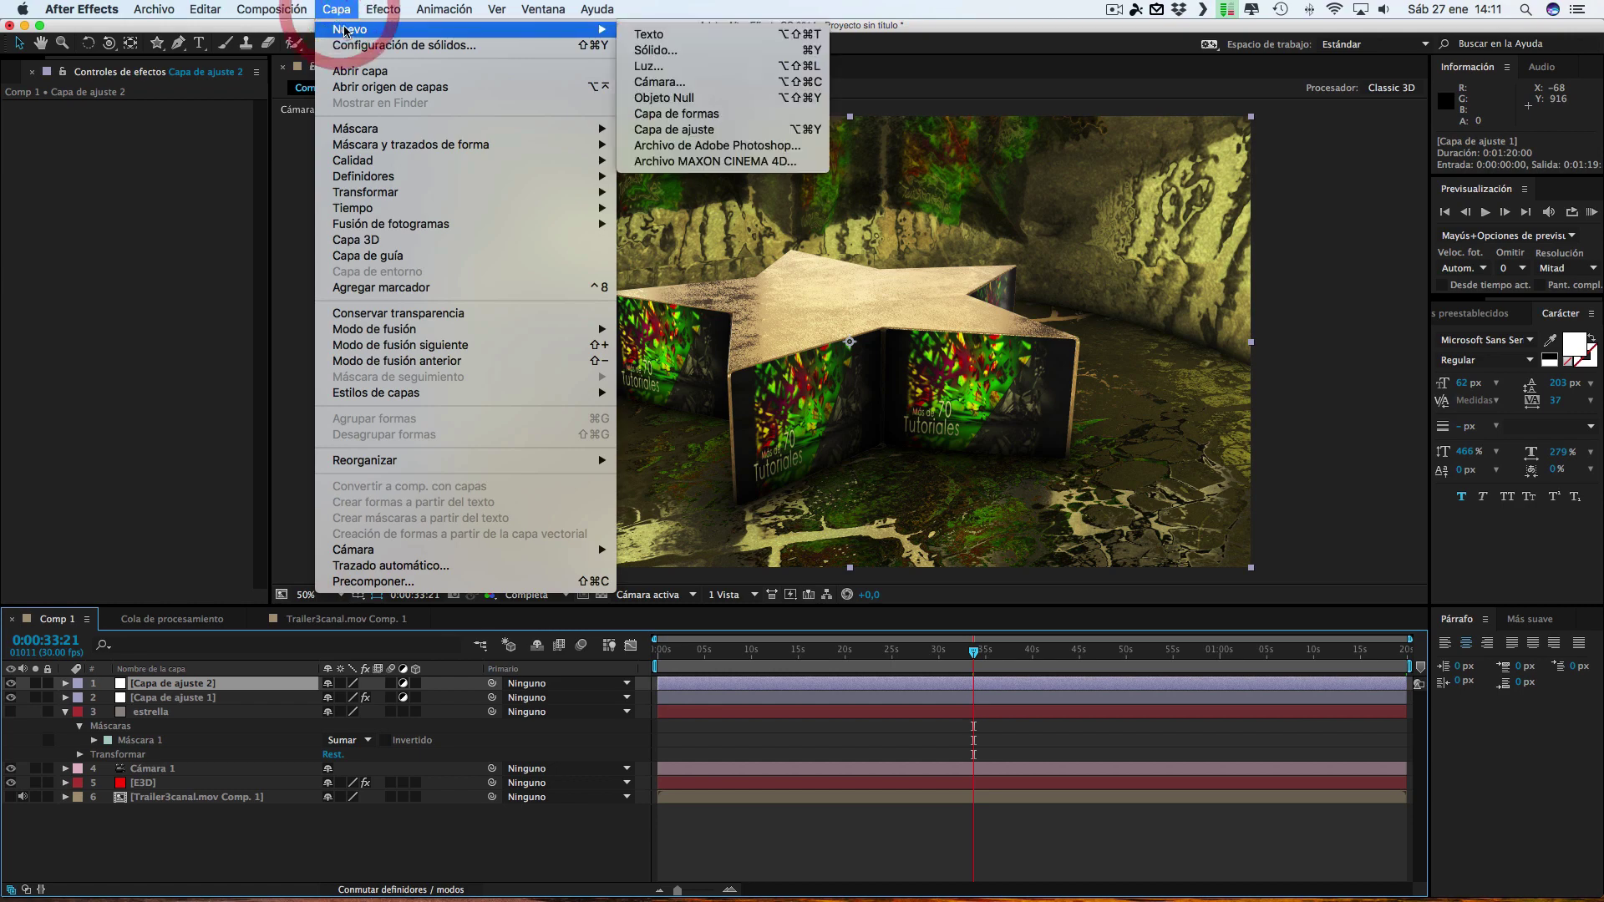
click(394, 46)
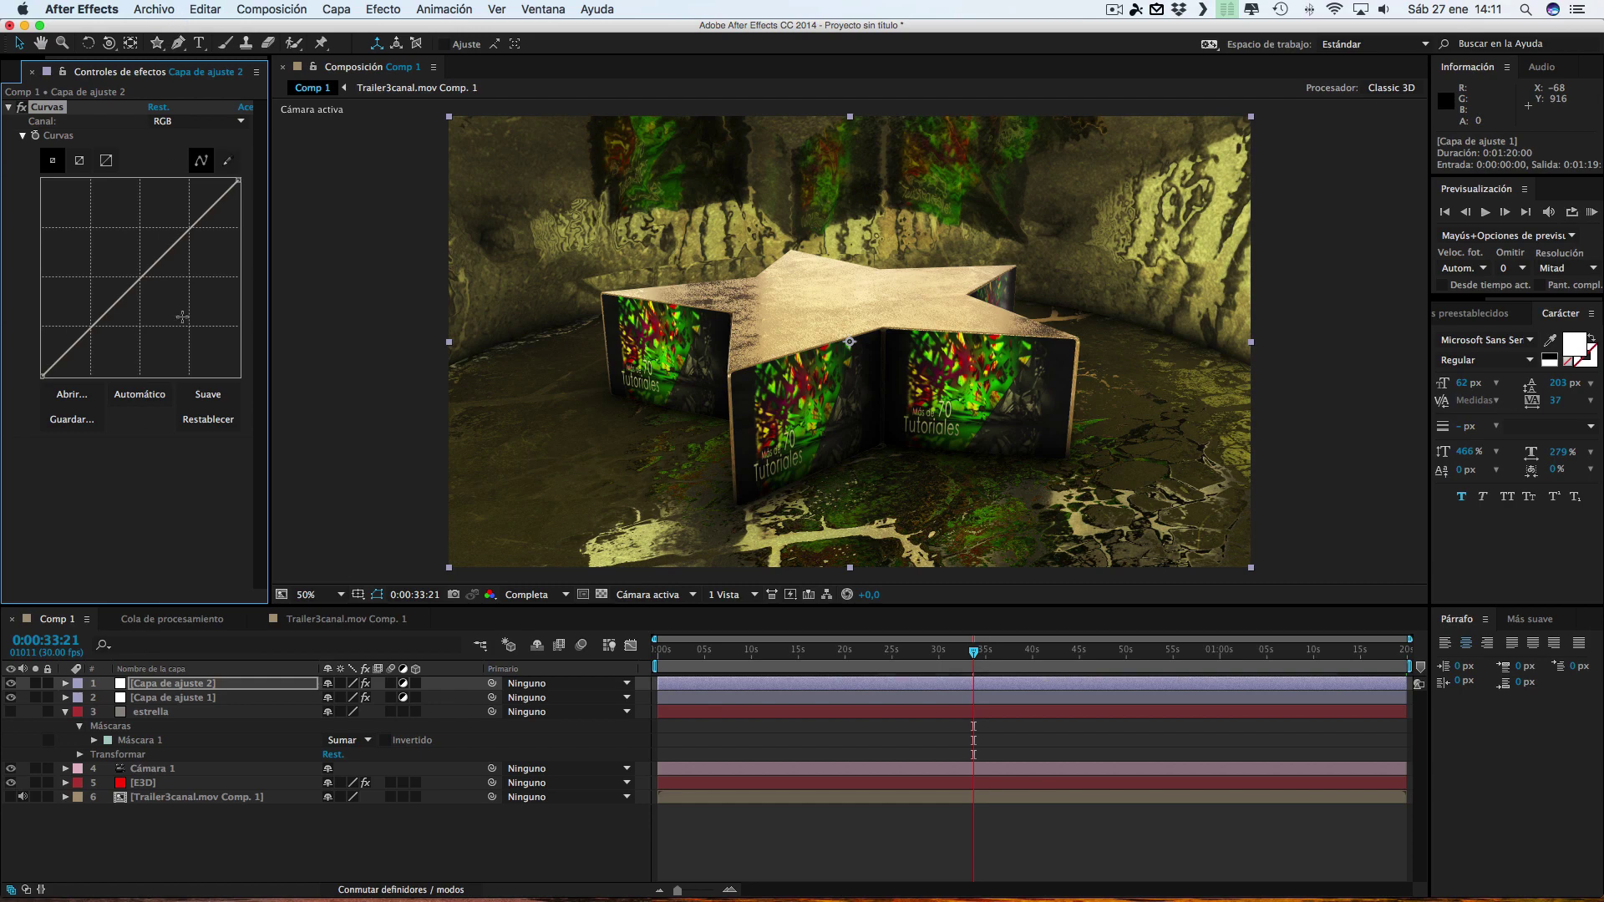
Give the second adjustment layer a full-frame elliptical mask, set to Inverted
click(172, 684)
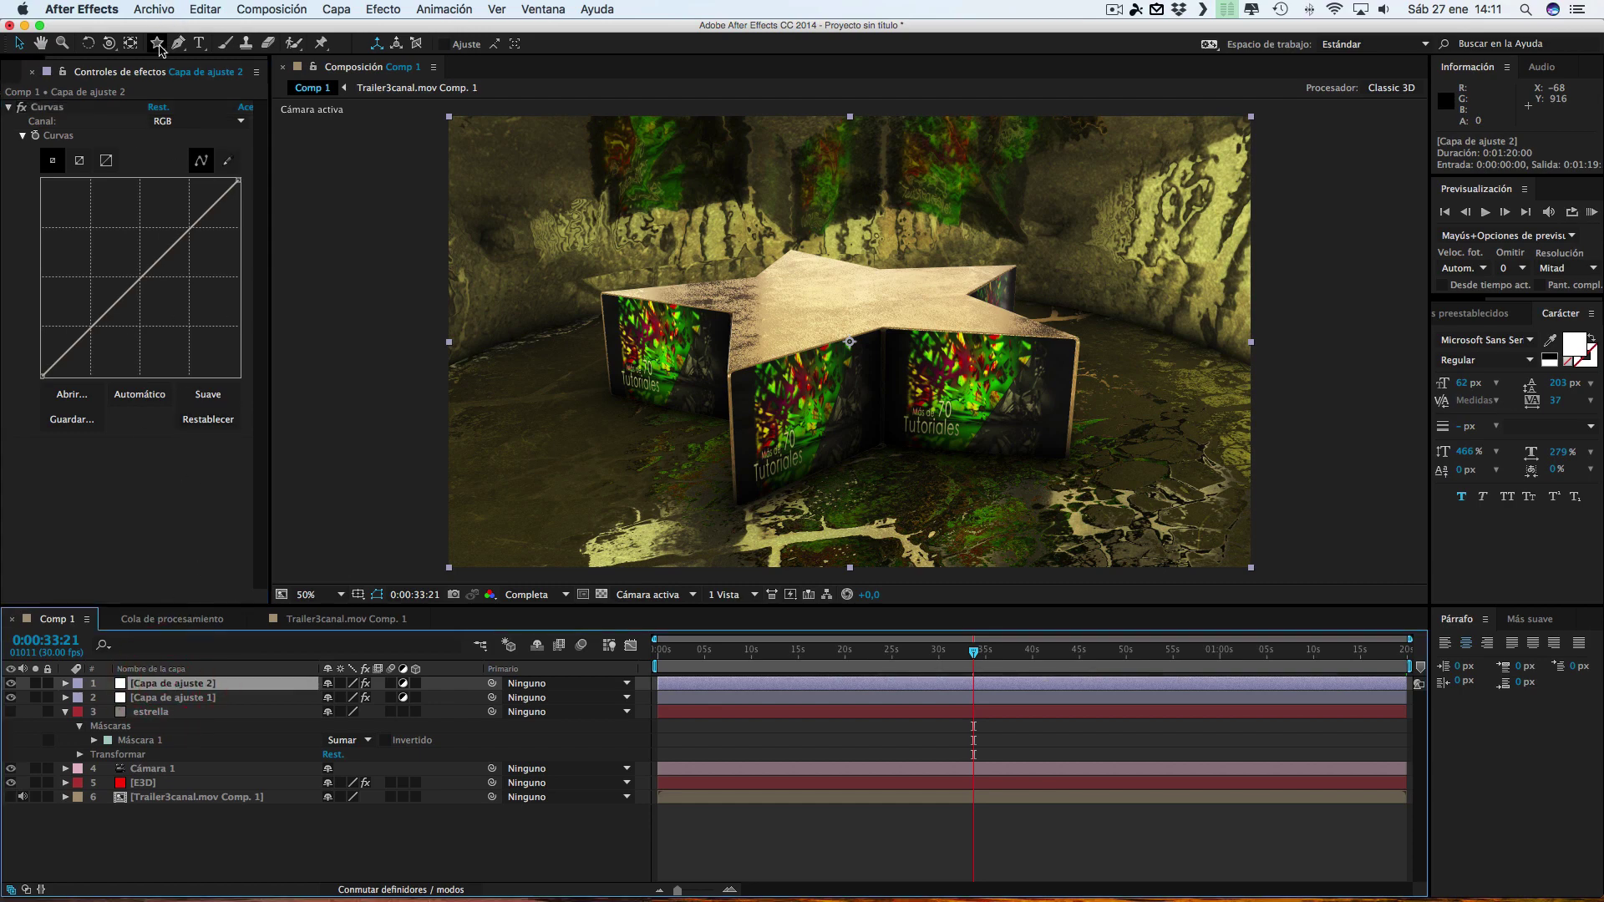
click(157, 43)
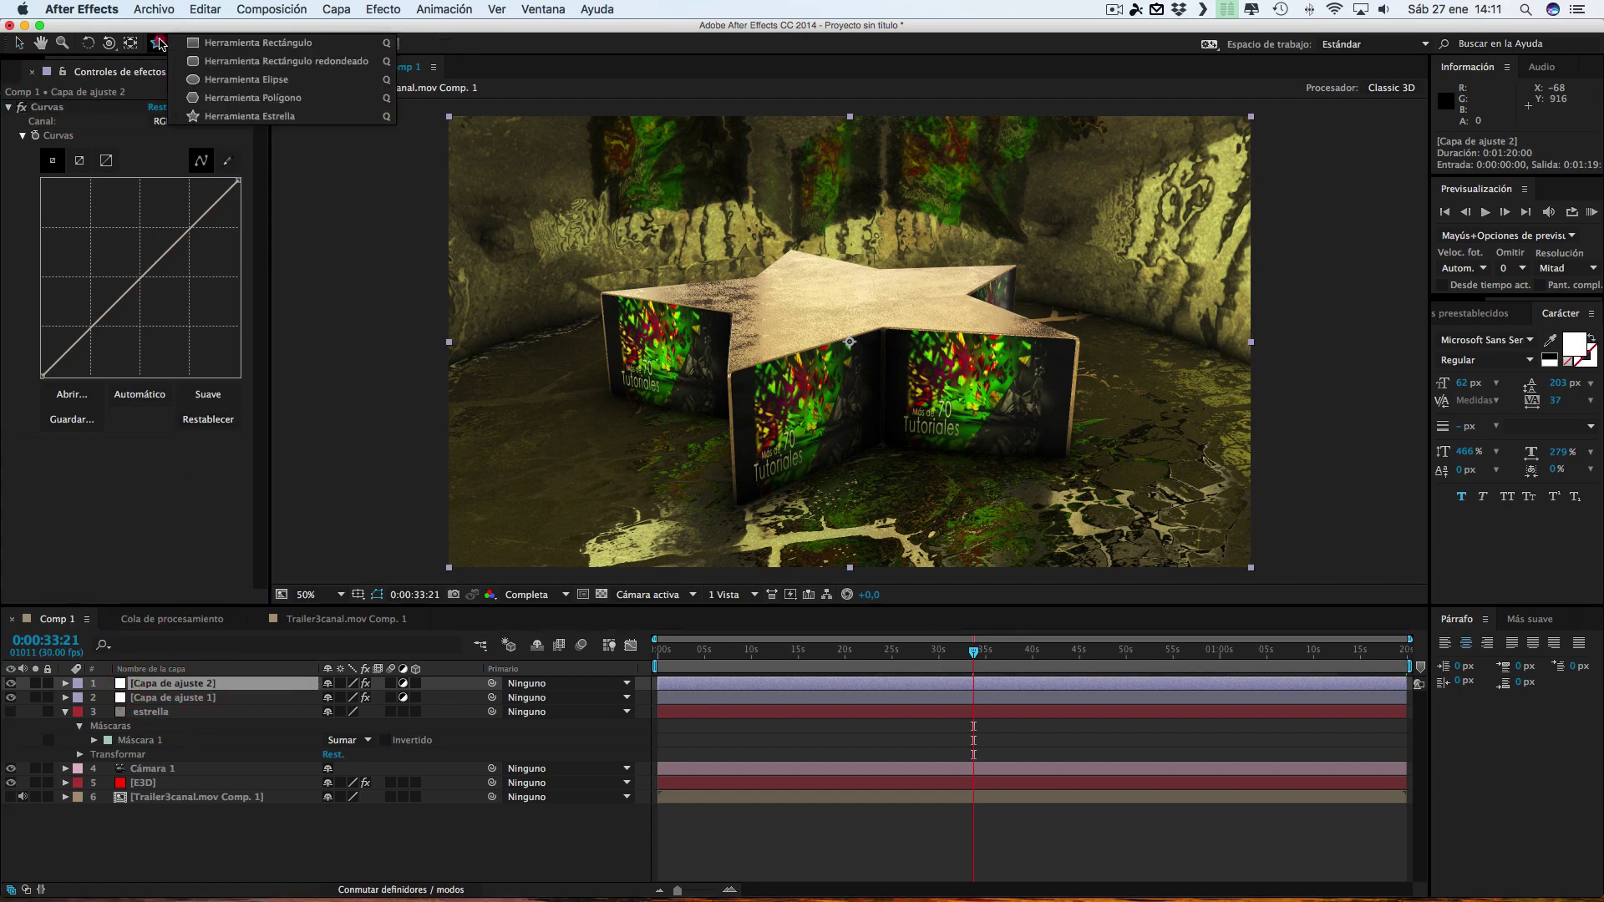
click(246, 80)
double_click(157, 44)
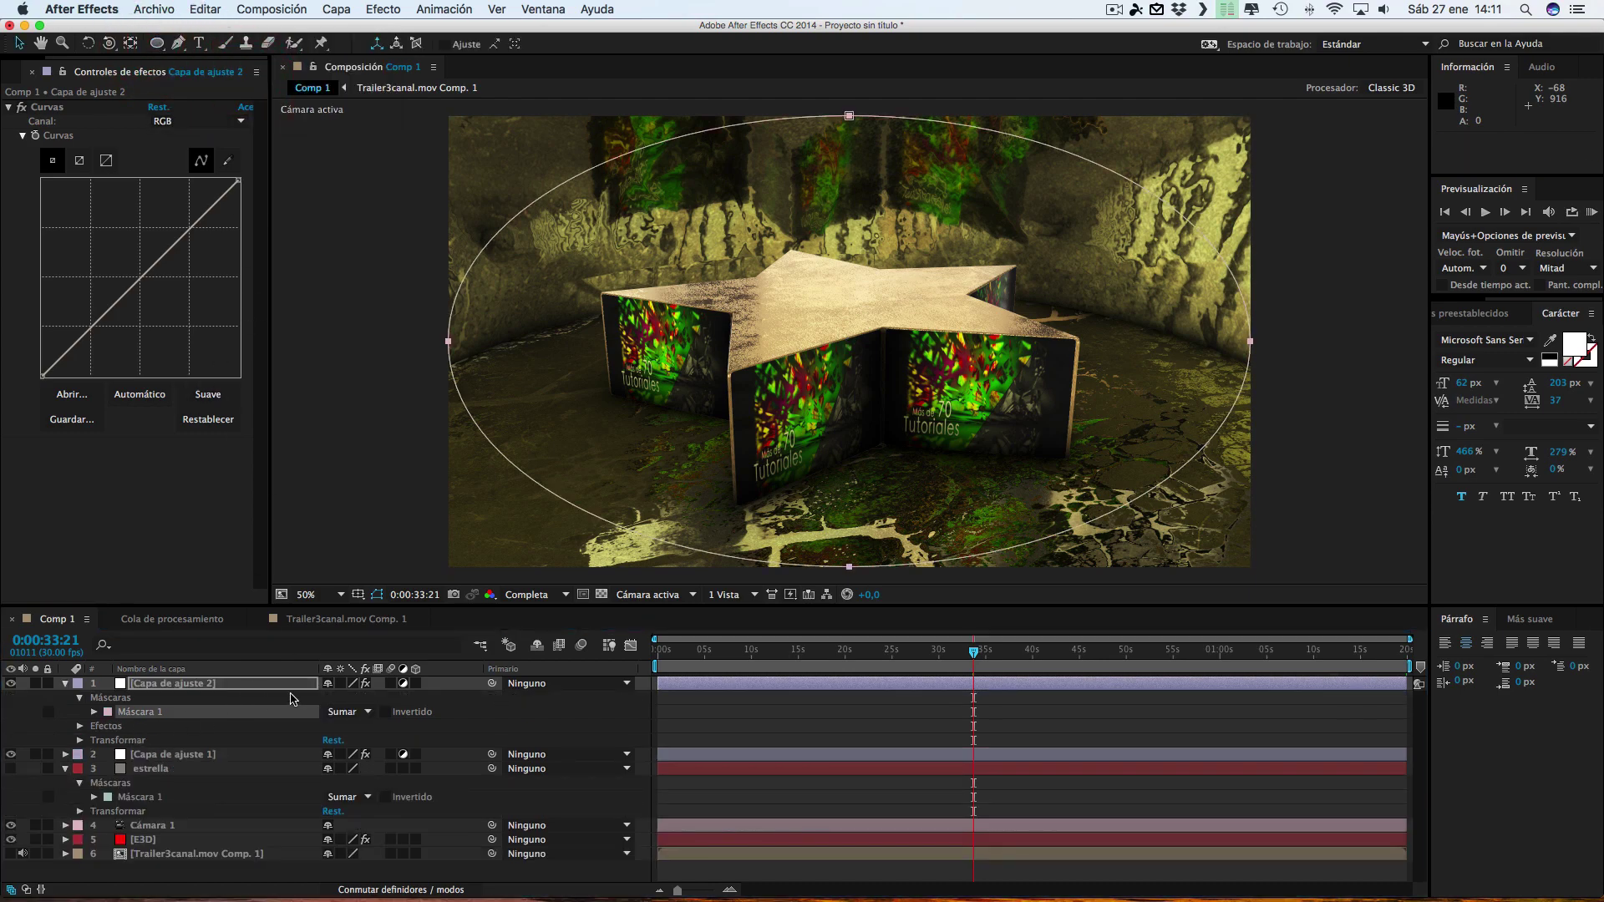
click(384, 712)
click(384, 713)
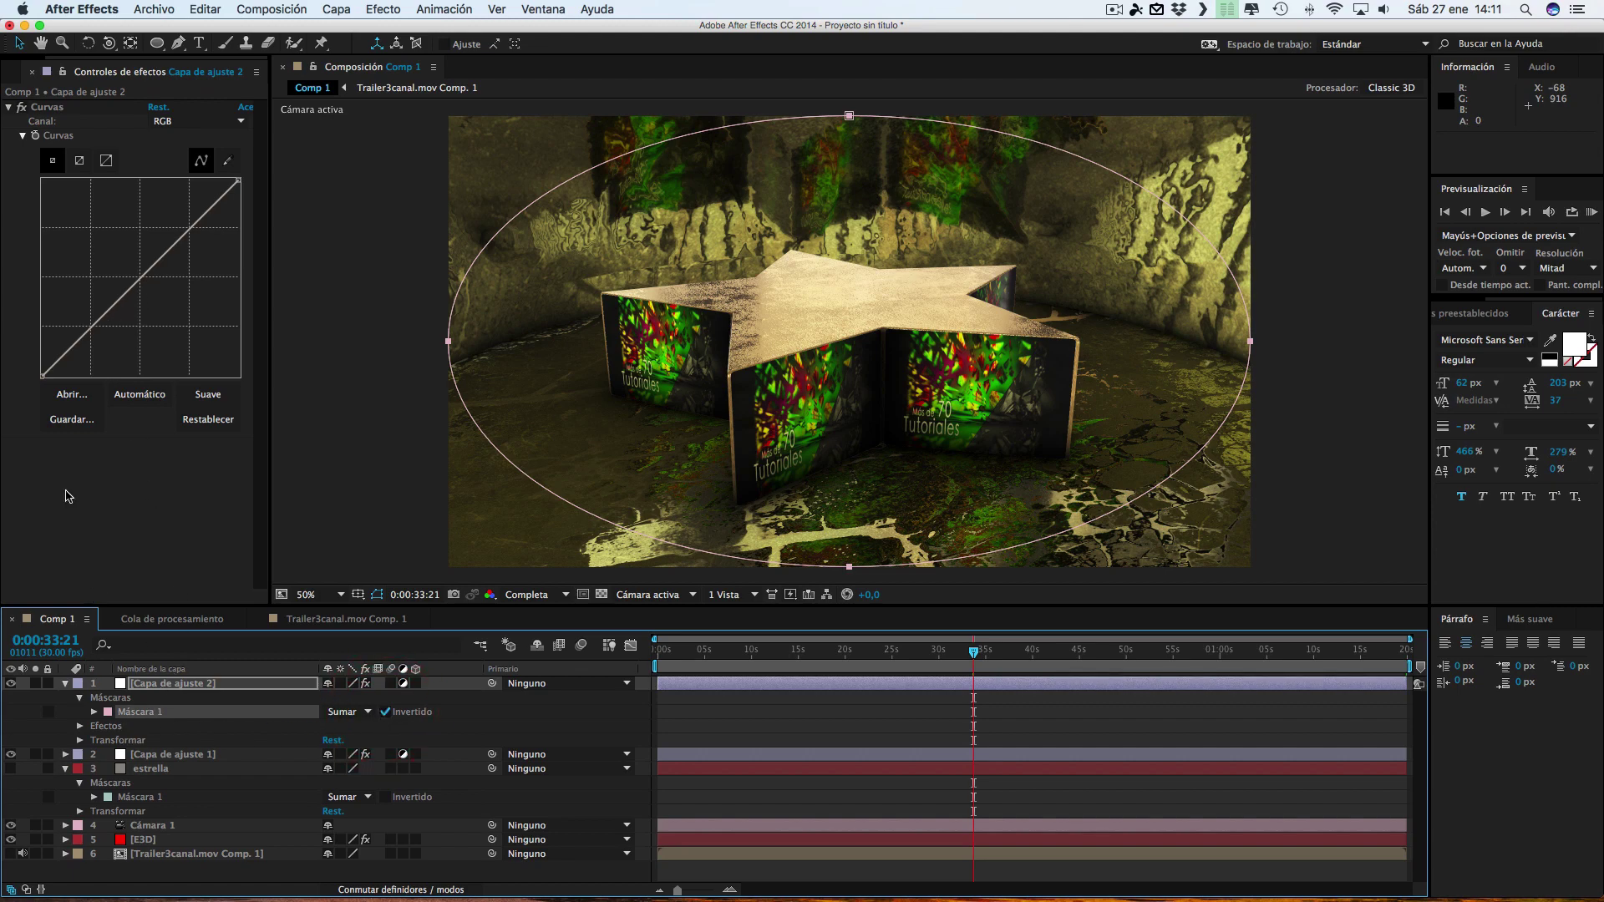
Lower the curve to darken the edges and set Mask Feather to about 110 px
drag(234, 183, 264, 269)
click(94, 712)
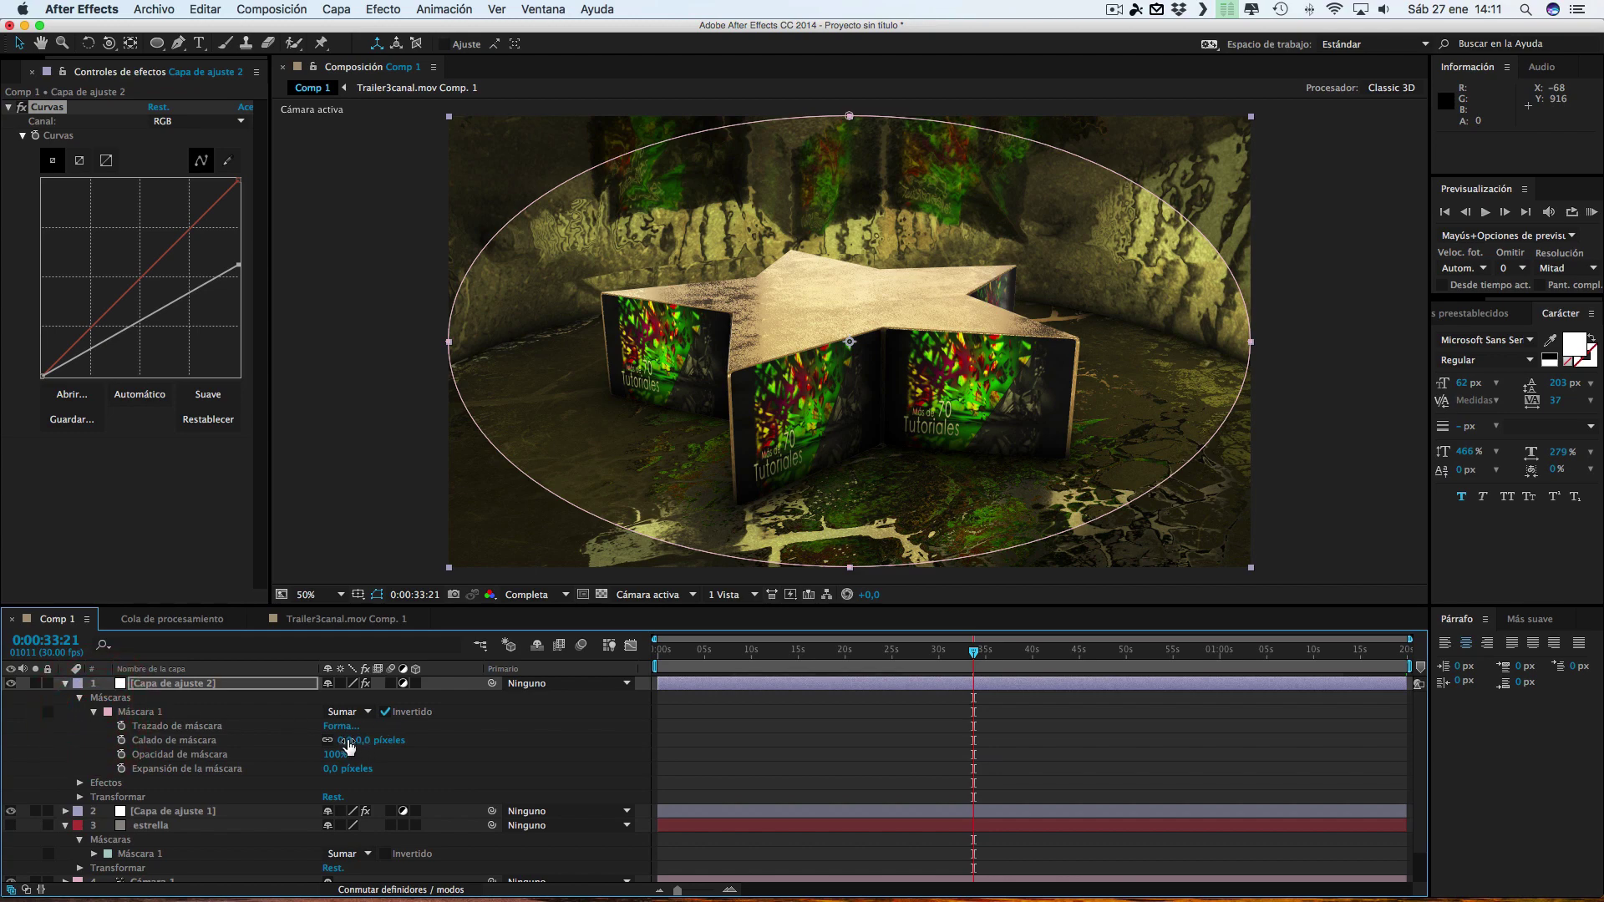
drag(349, 741, 487, 740)
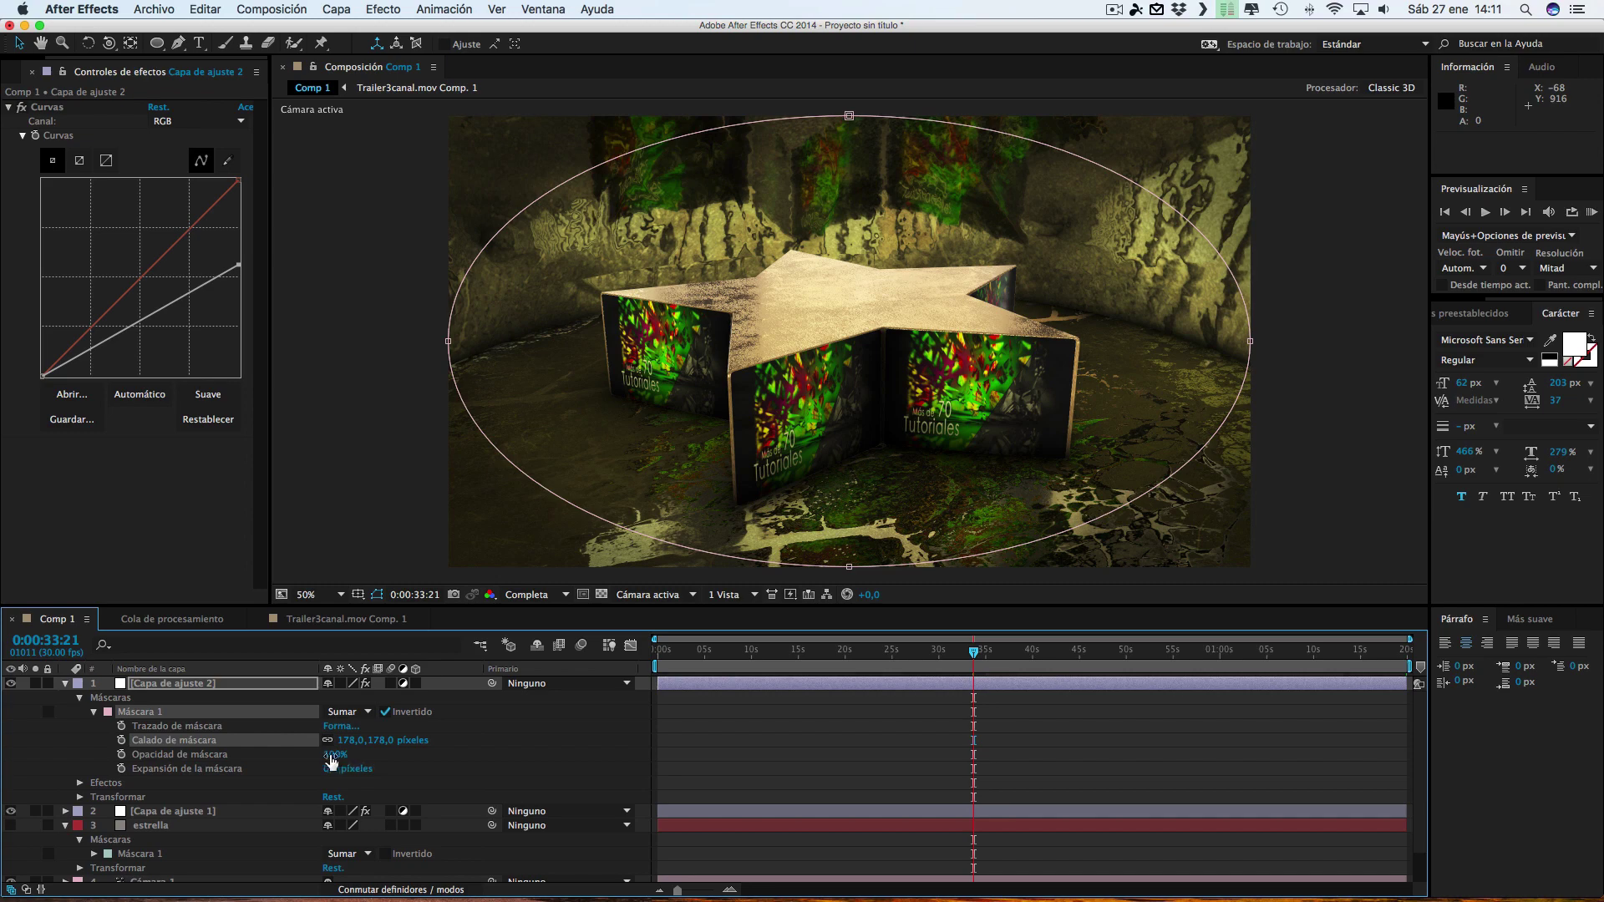
drag(327, 742, 291, 740)
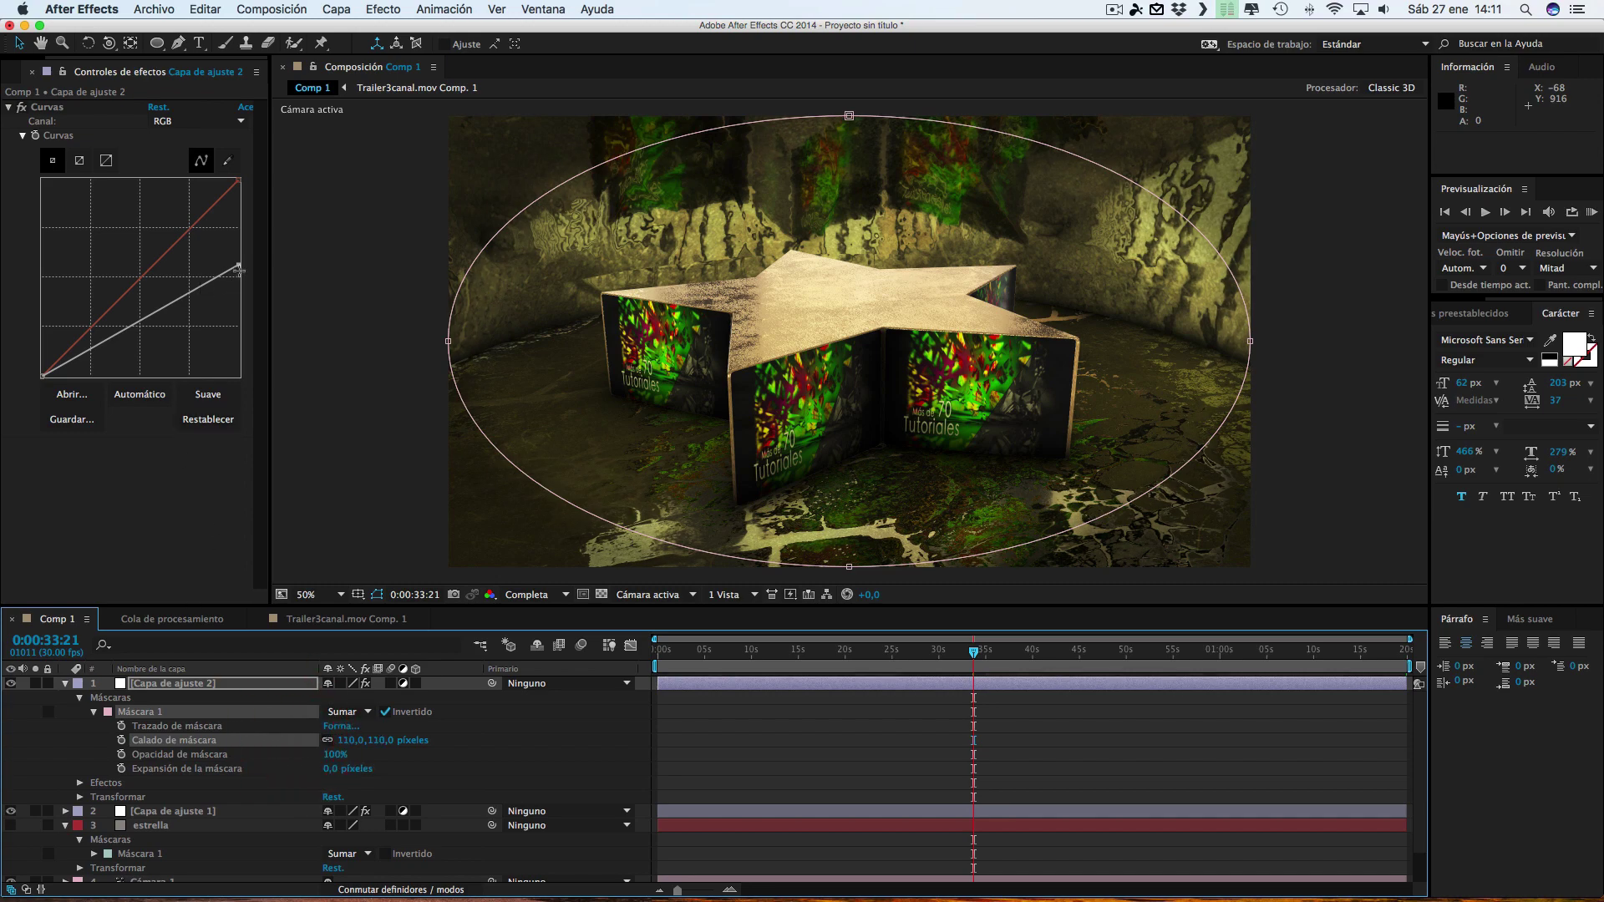
mouse_move(239, 268)
mouse_down()
mouse_move(259, 380)
mouse_move(259, 282)
mouse_up()
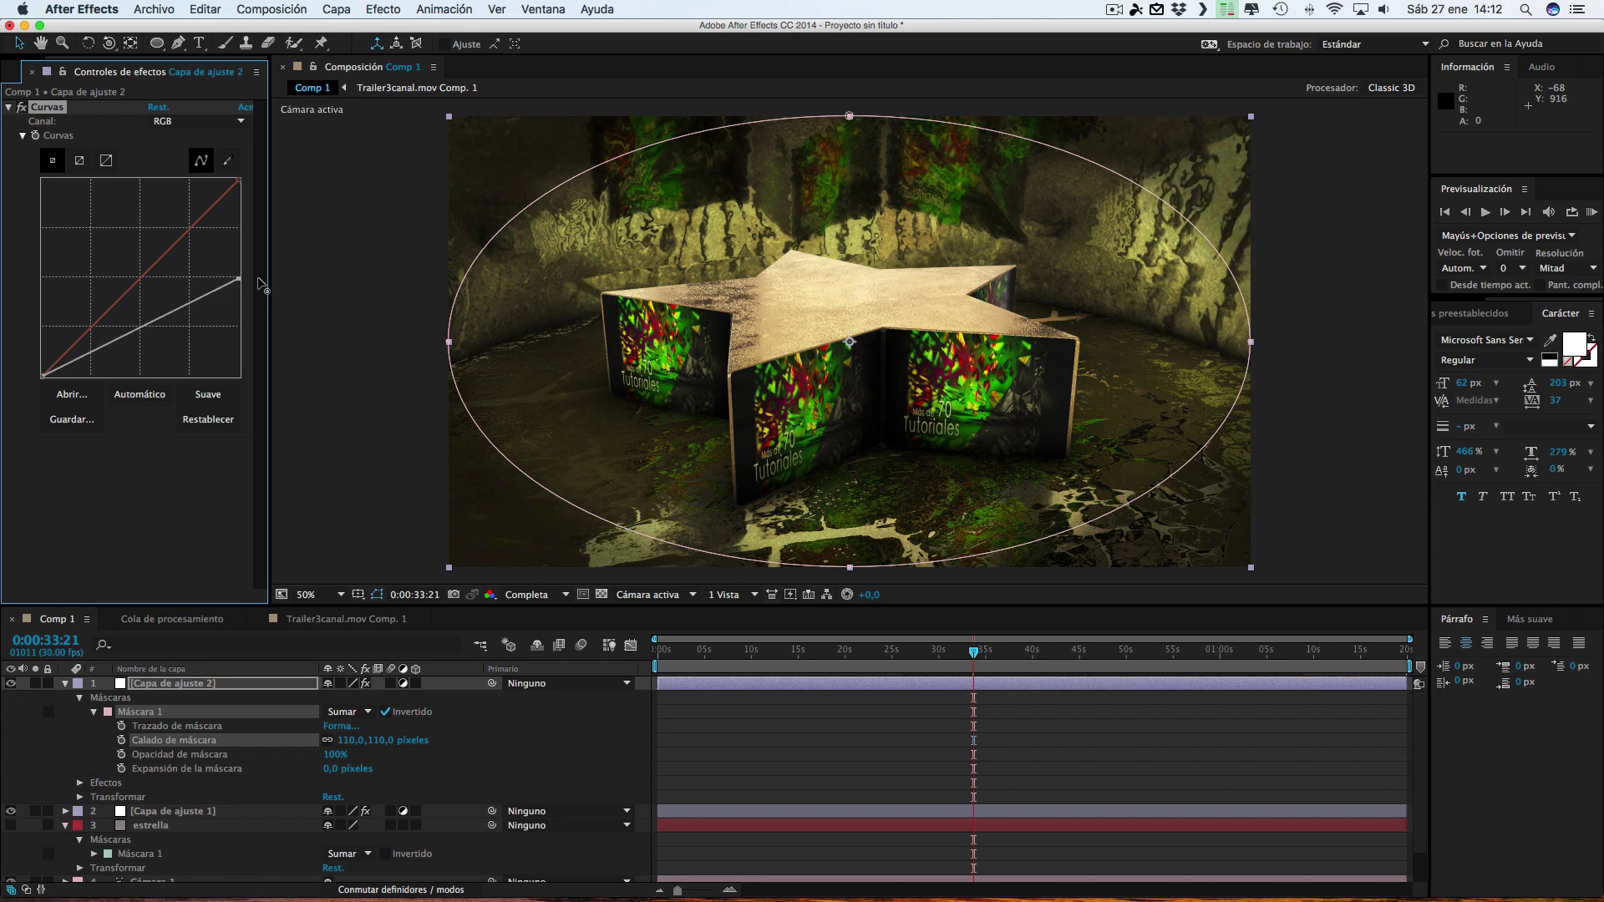
Move Capa de ajuste 1 above Capa de ajuste 2 and reshape its curve to brighten
click(150, 825)
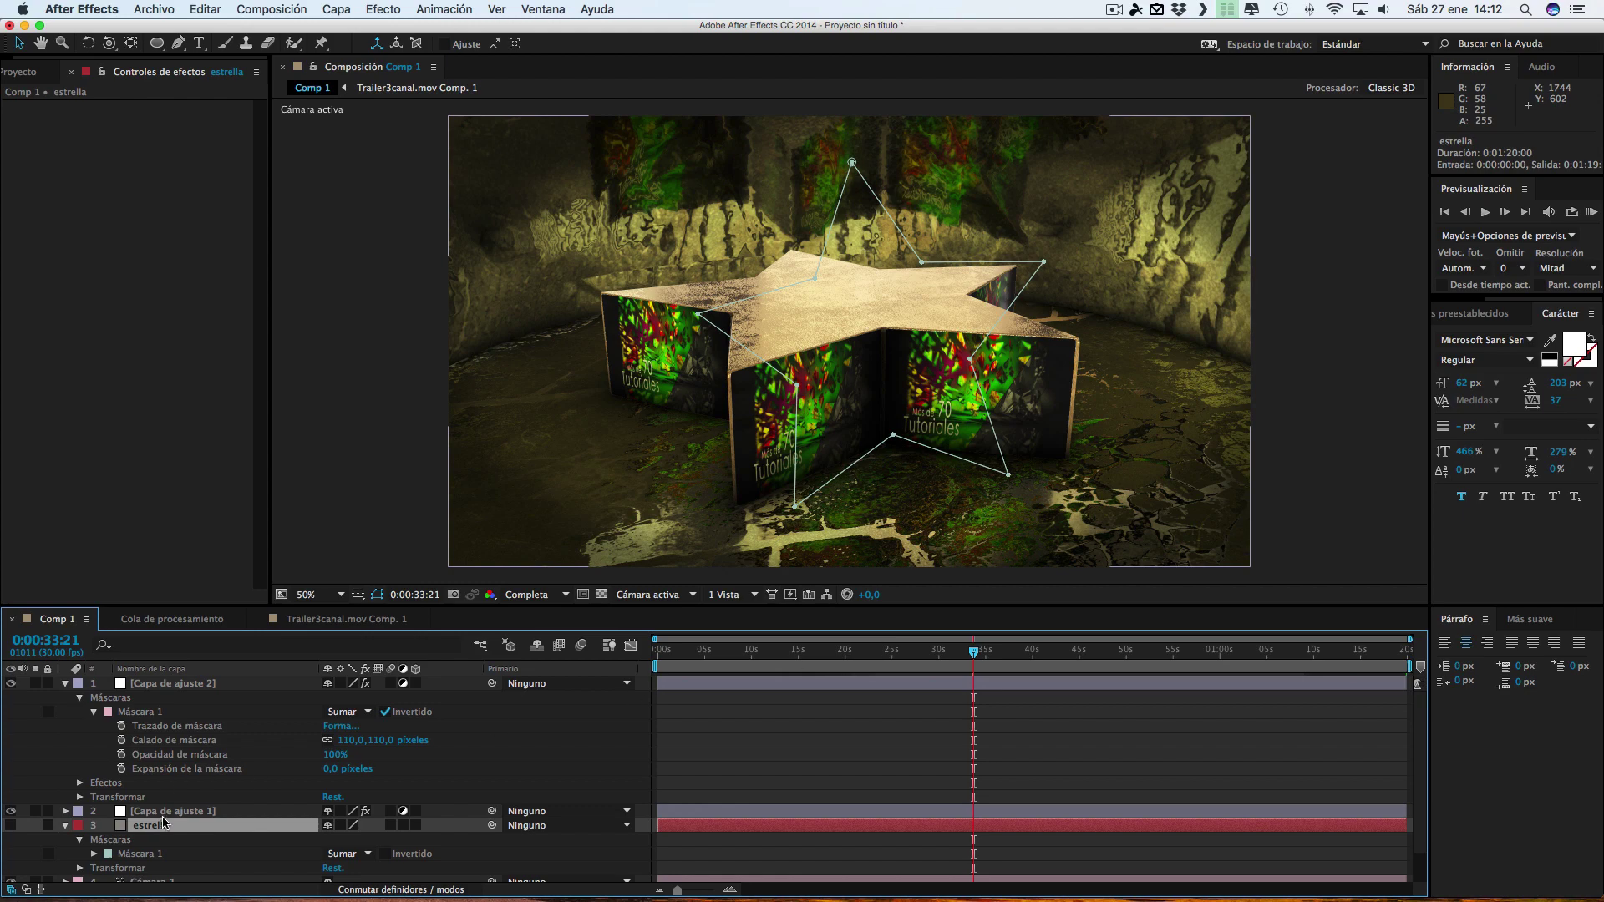
drag(170, 814, 172, 683)
drag(170, 220, 84, 327)
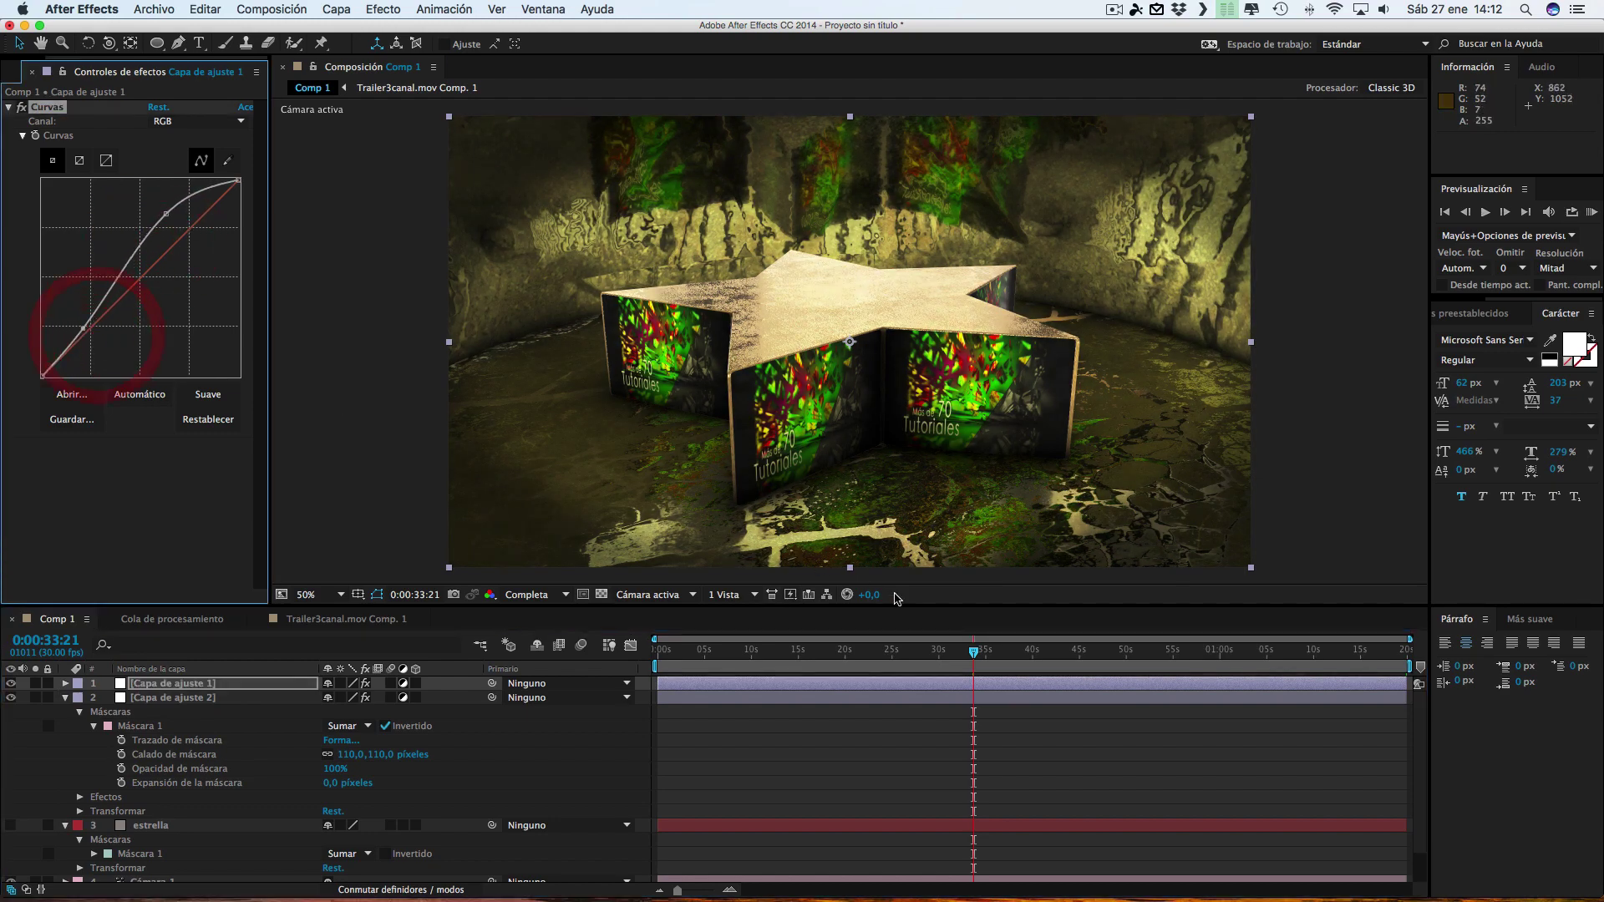
click(938, 650)
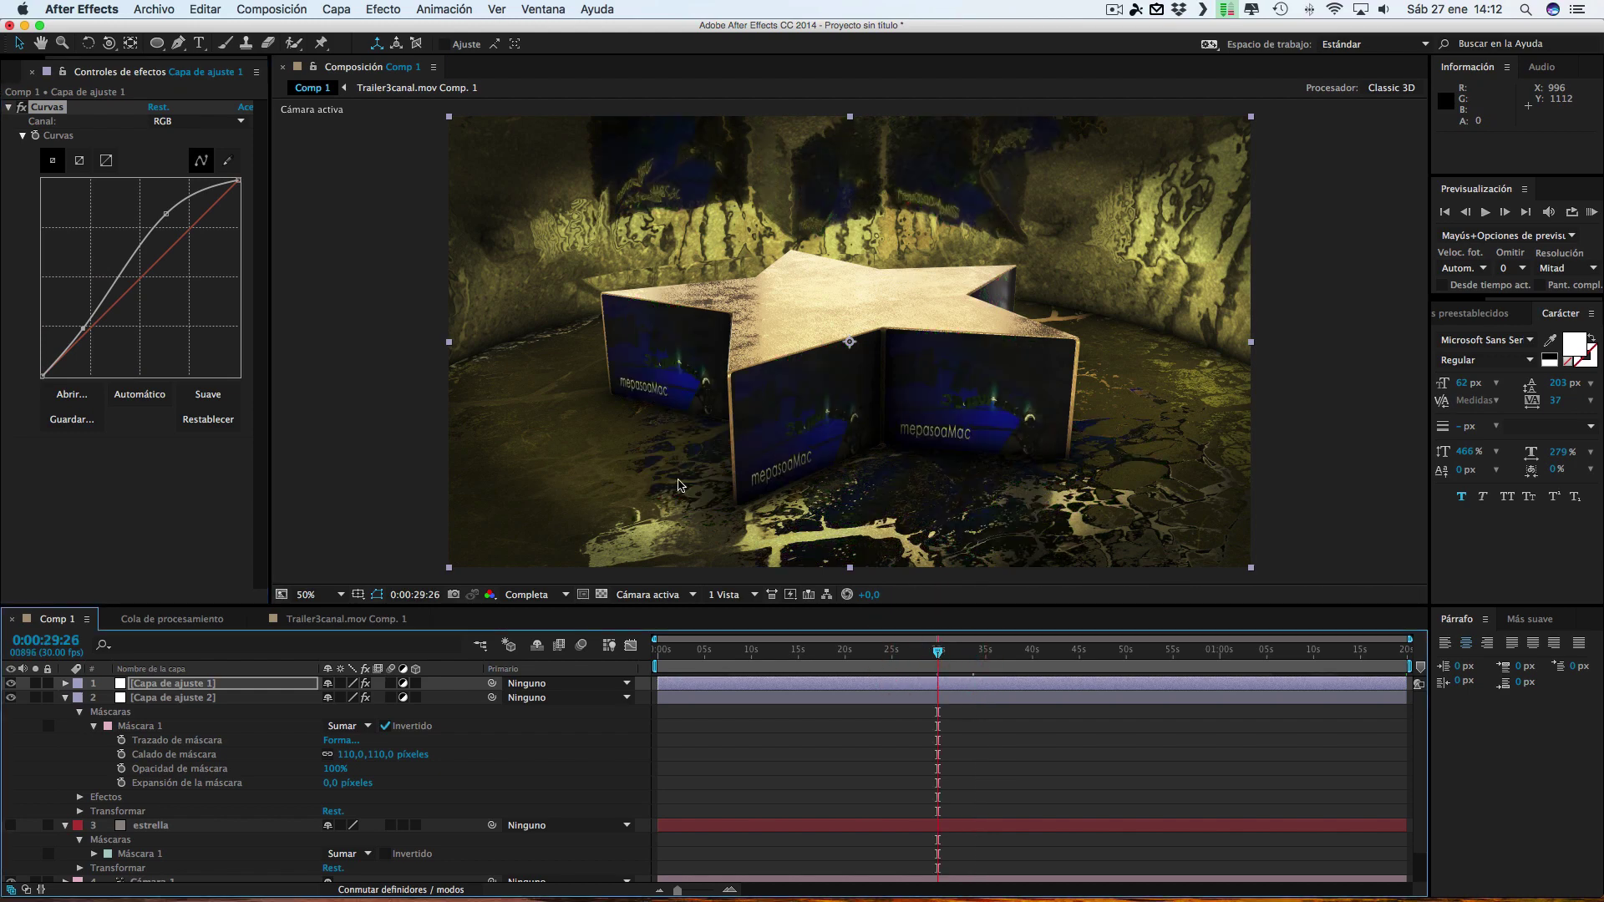
Switch the Curves channel to Red and raise it to warm the star
click(185, 121)
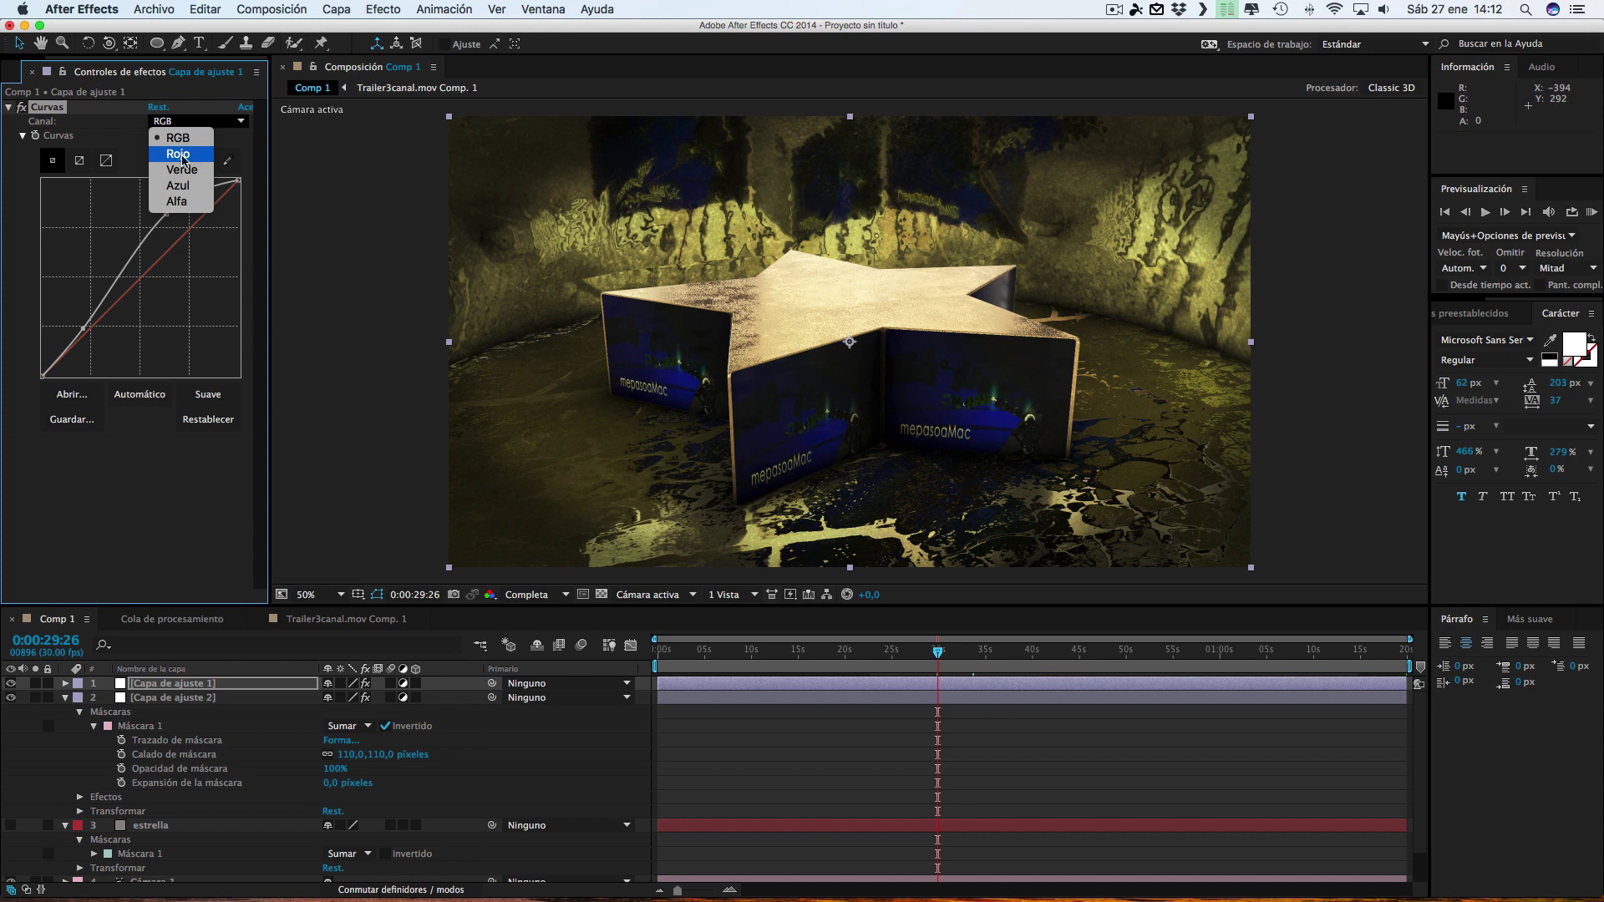
click(179, 155)
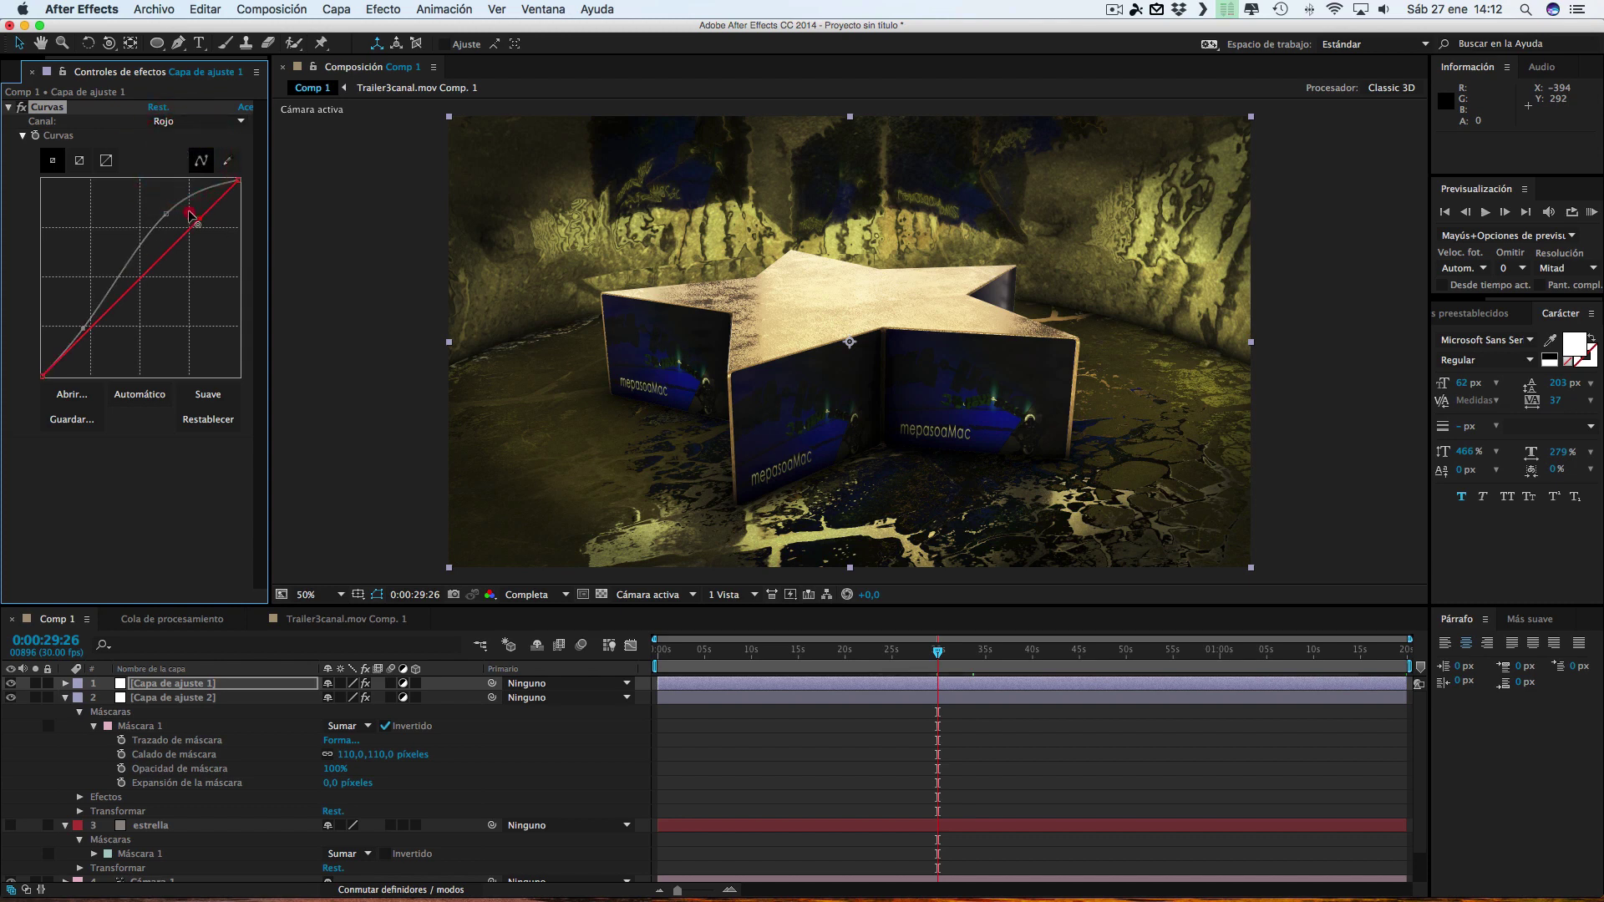
drag(189, 213, 192, 217)
click(86, 323)
click(191, 211)
Review the grade at earlier frames, return to the start, and select the E3D layer
click(894, 654)
click(853, 654)
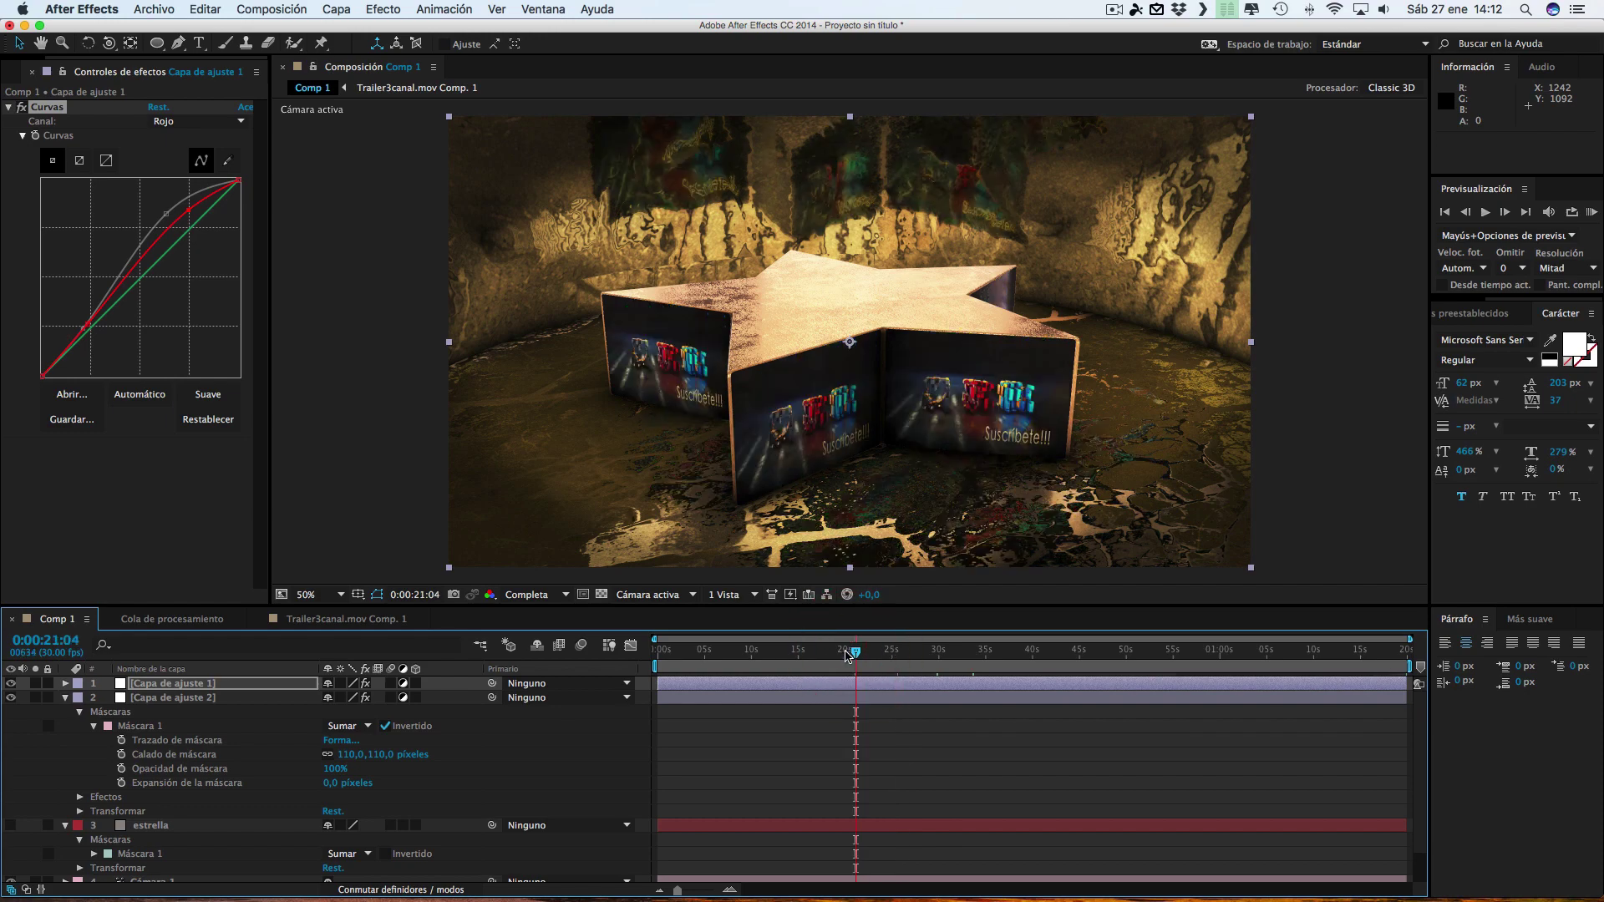
click(833, 654)
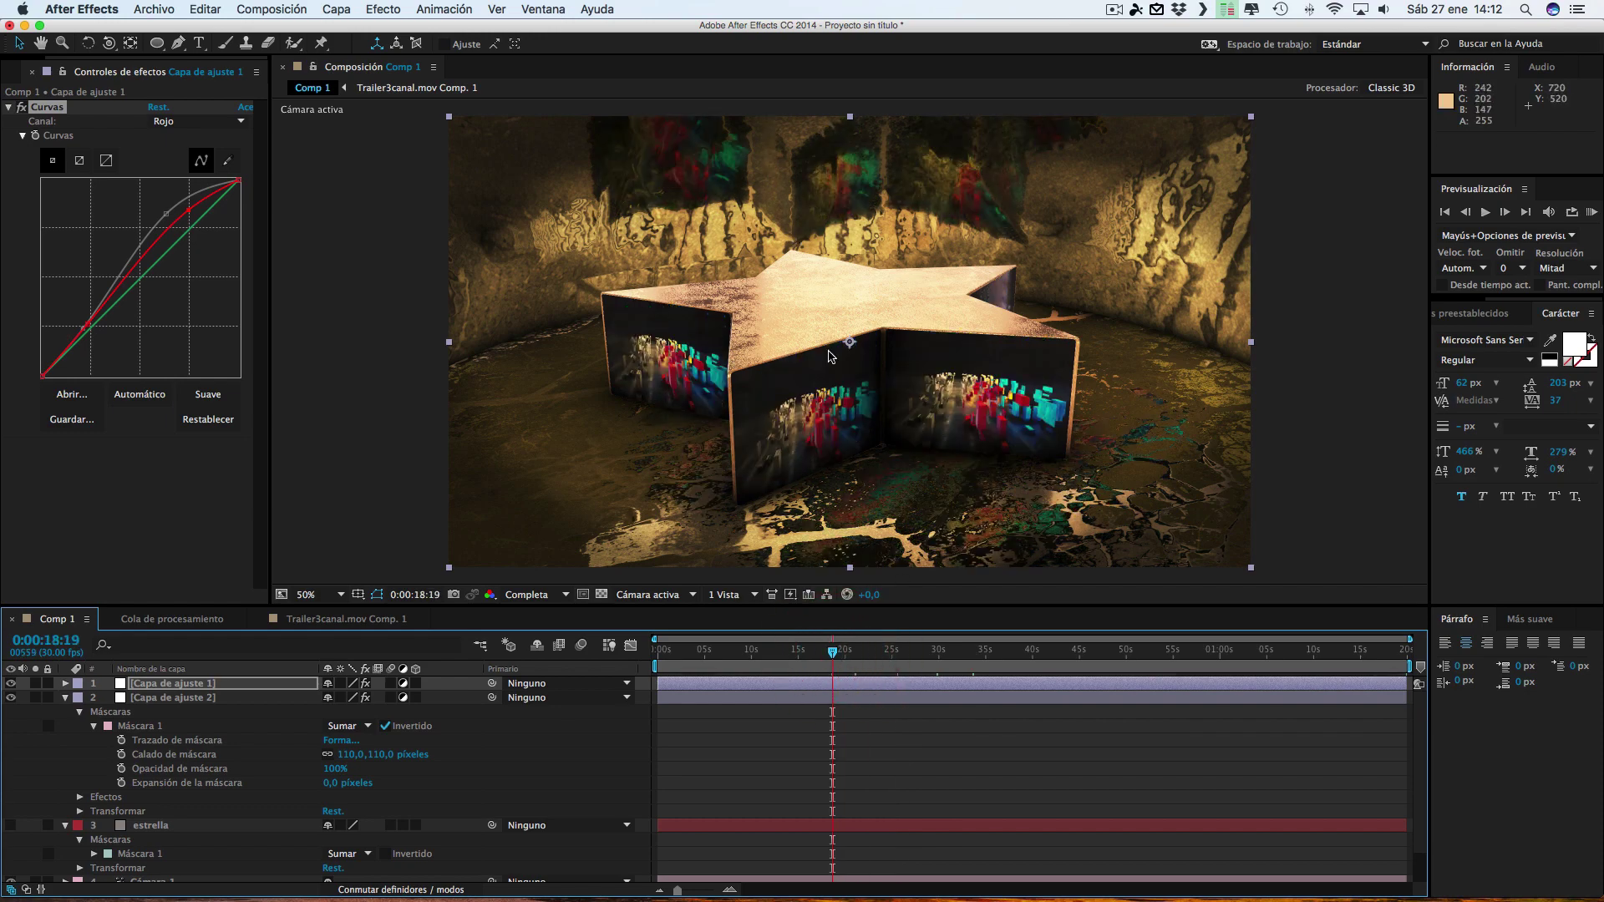
click(657, 656)
click(645, 654)
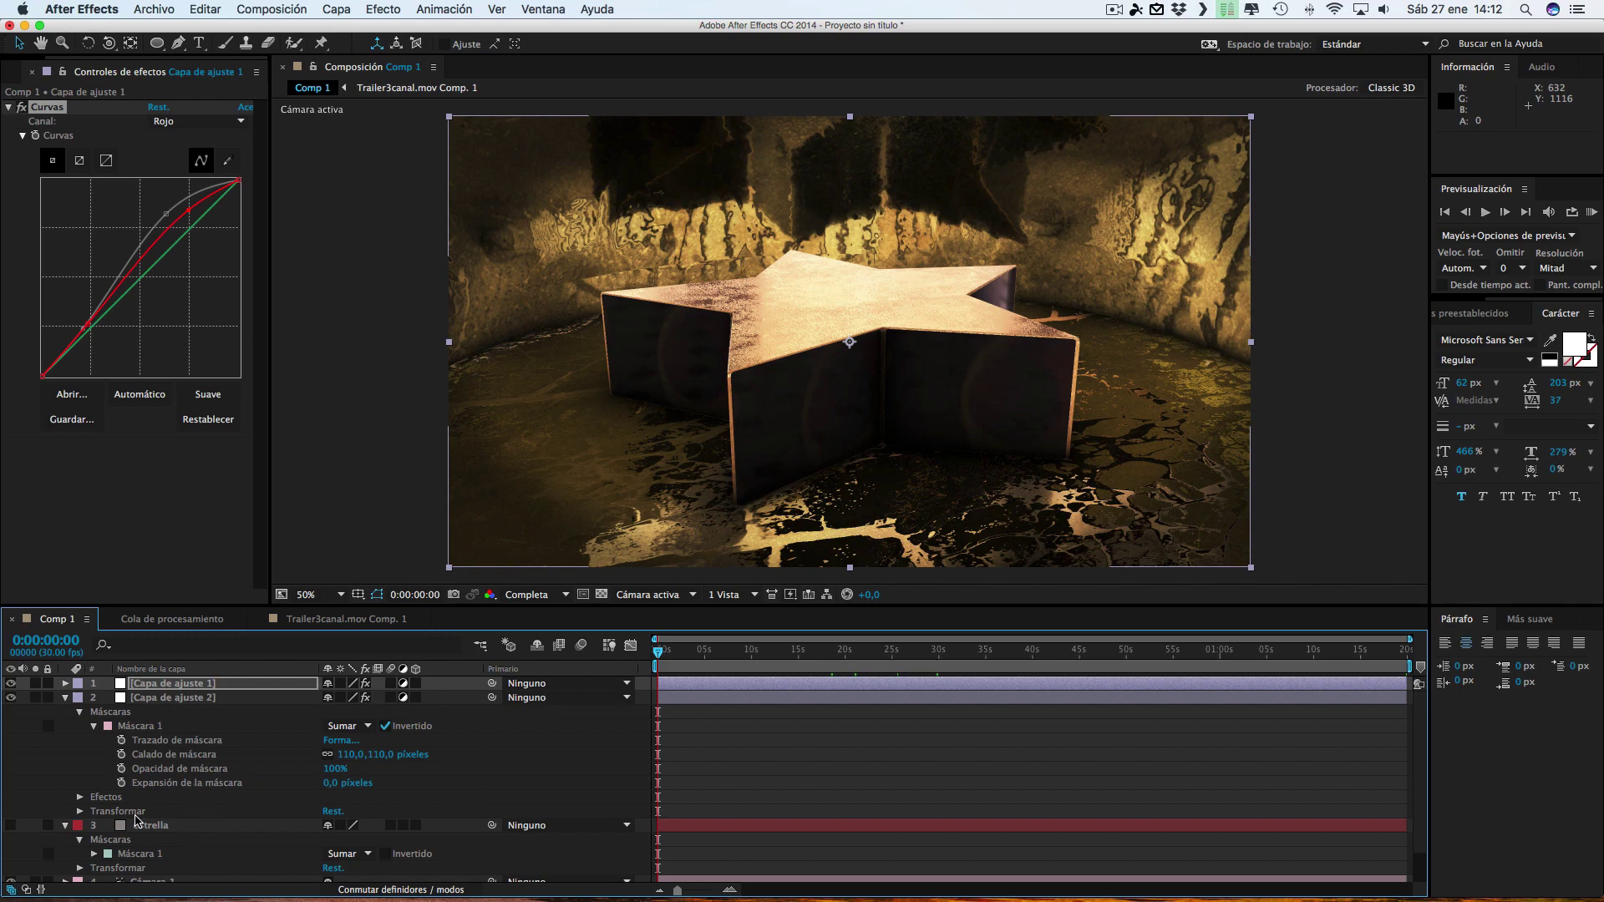
scroll(136, 821, down, 2)
click(148, 861)
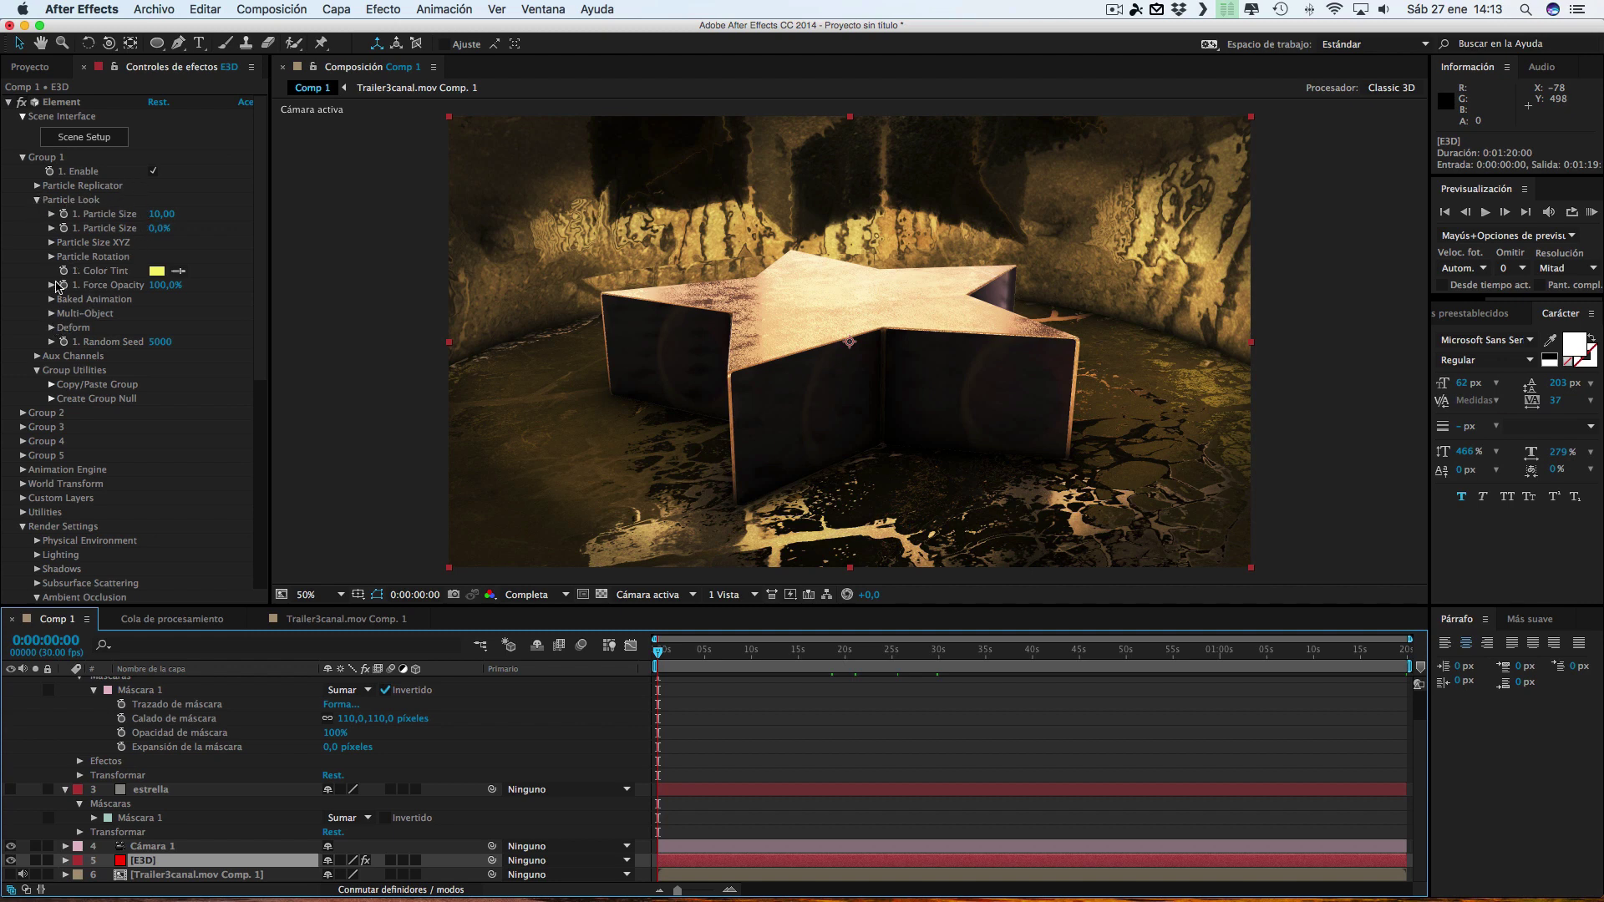
Set a starting Y Rotation keyframe for the star in Particle Rotation at frame 0
click(51, 258)
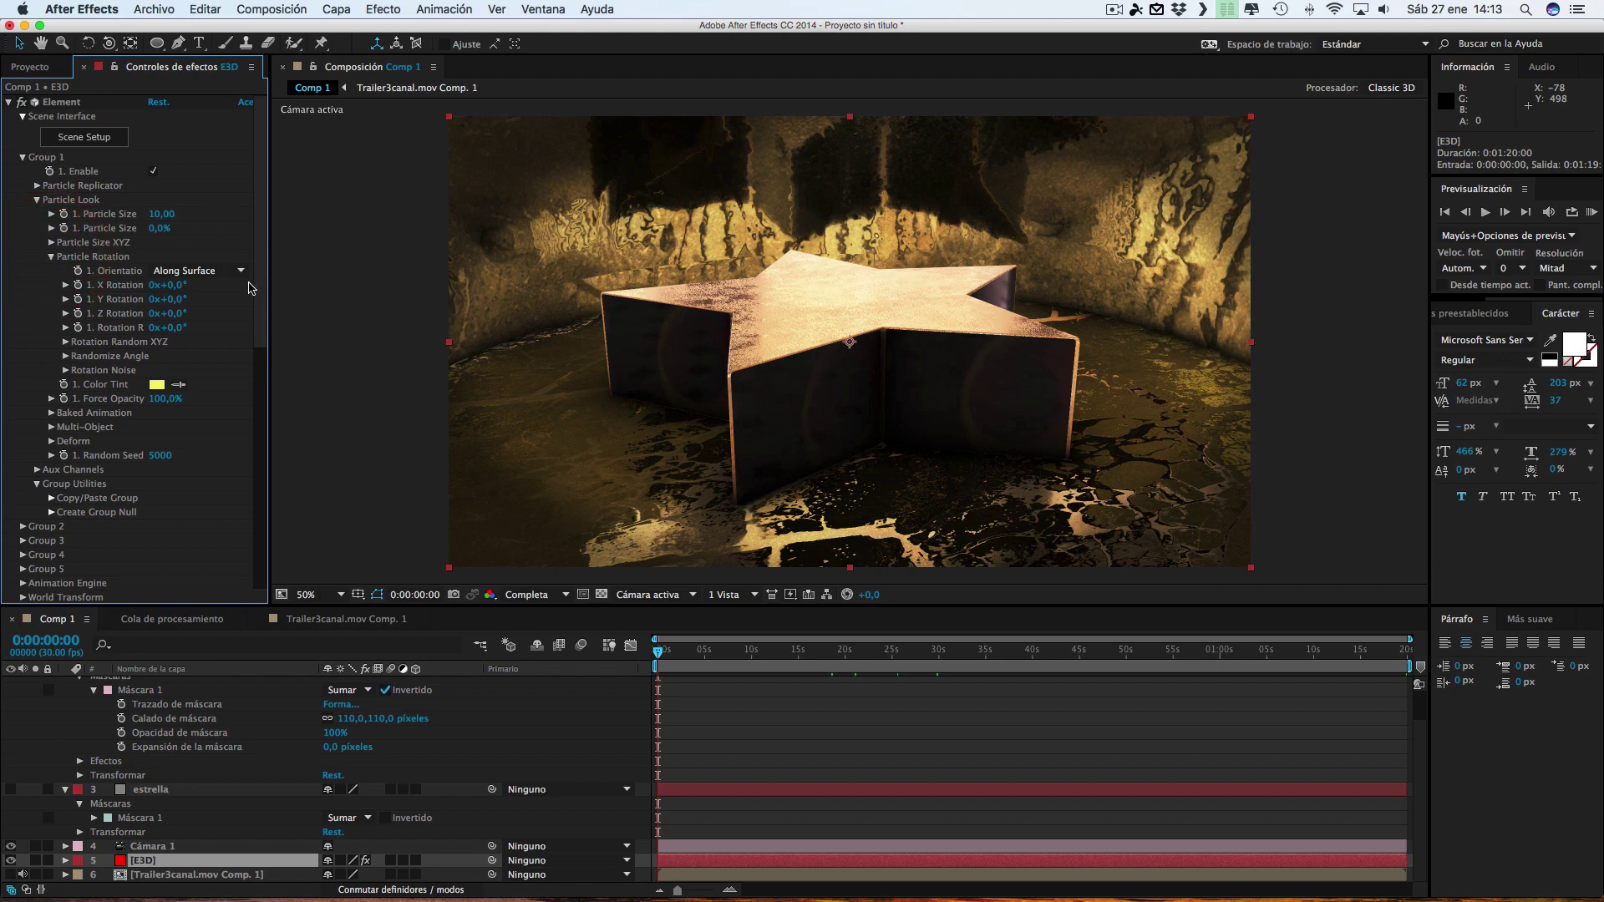
drag(171, 302, 243, 299)
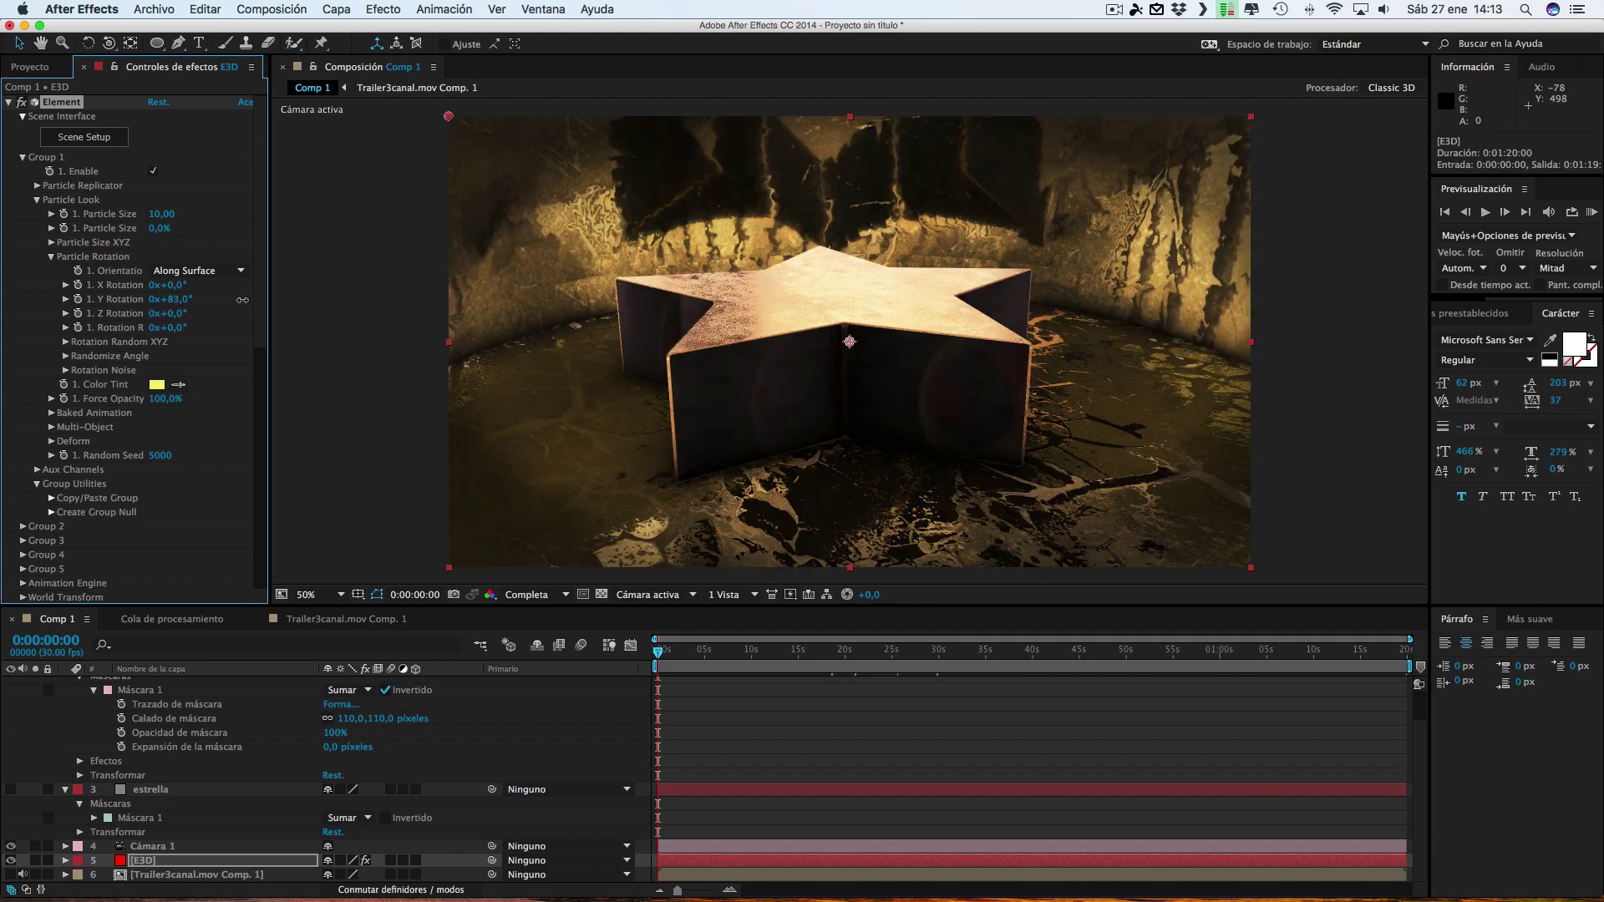
key(super+z)
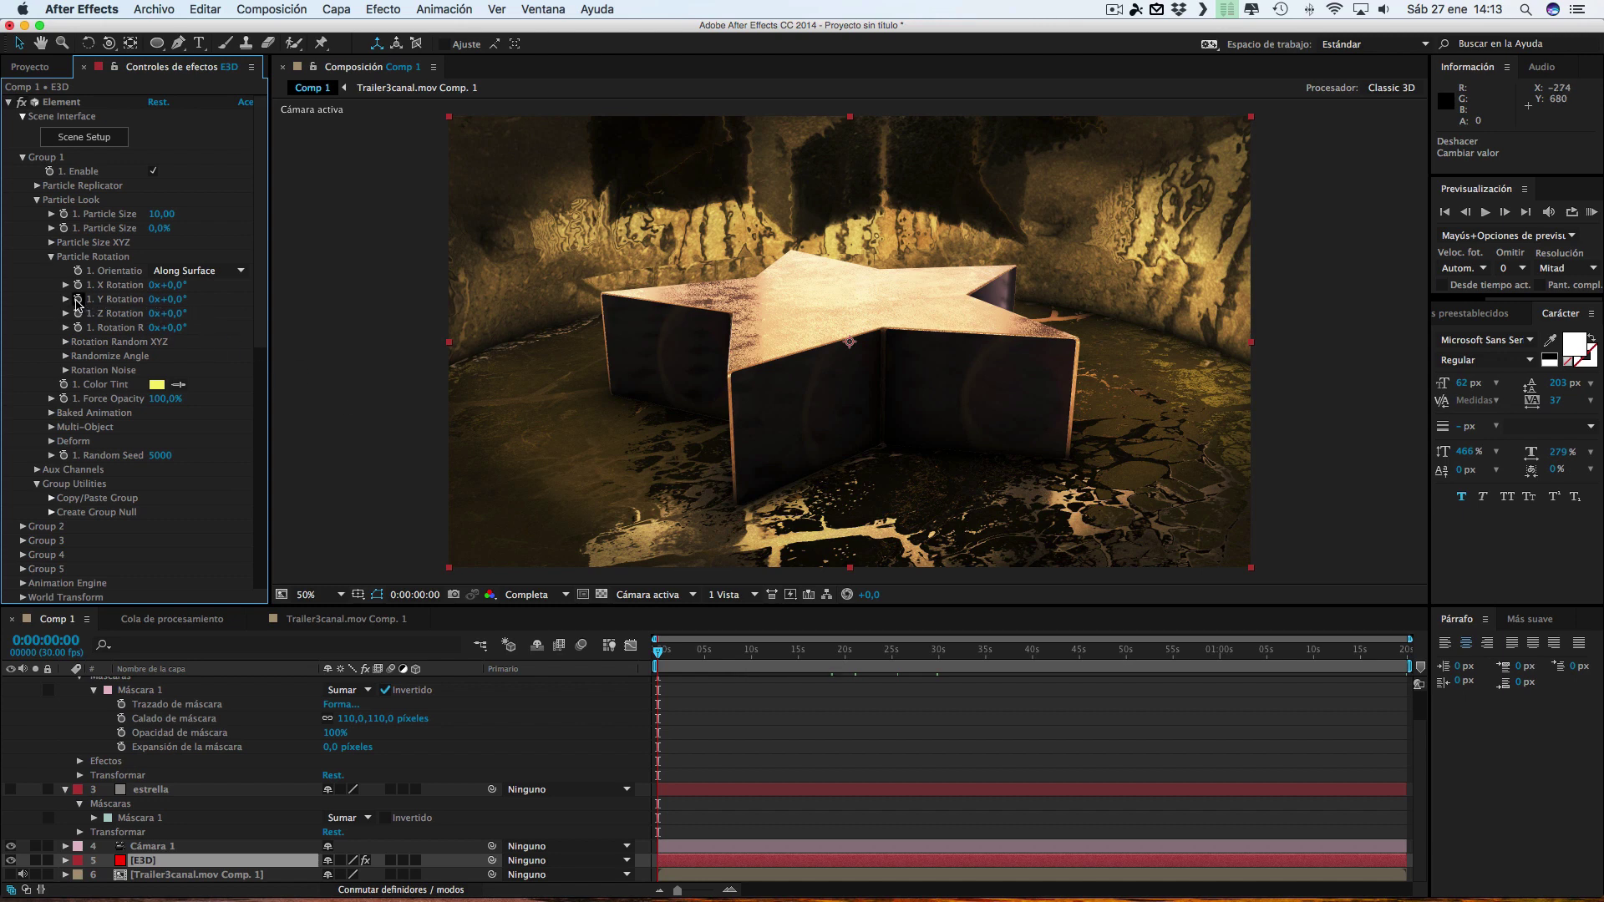
click(77, 299)
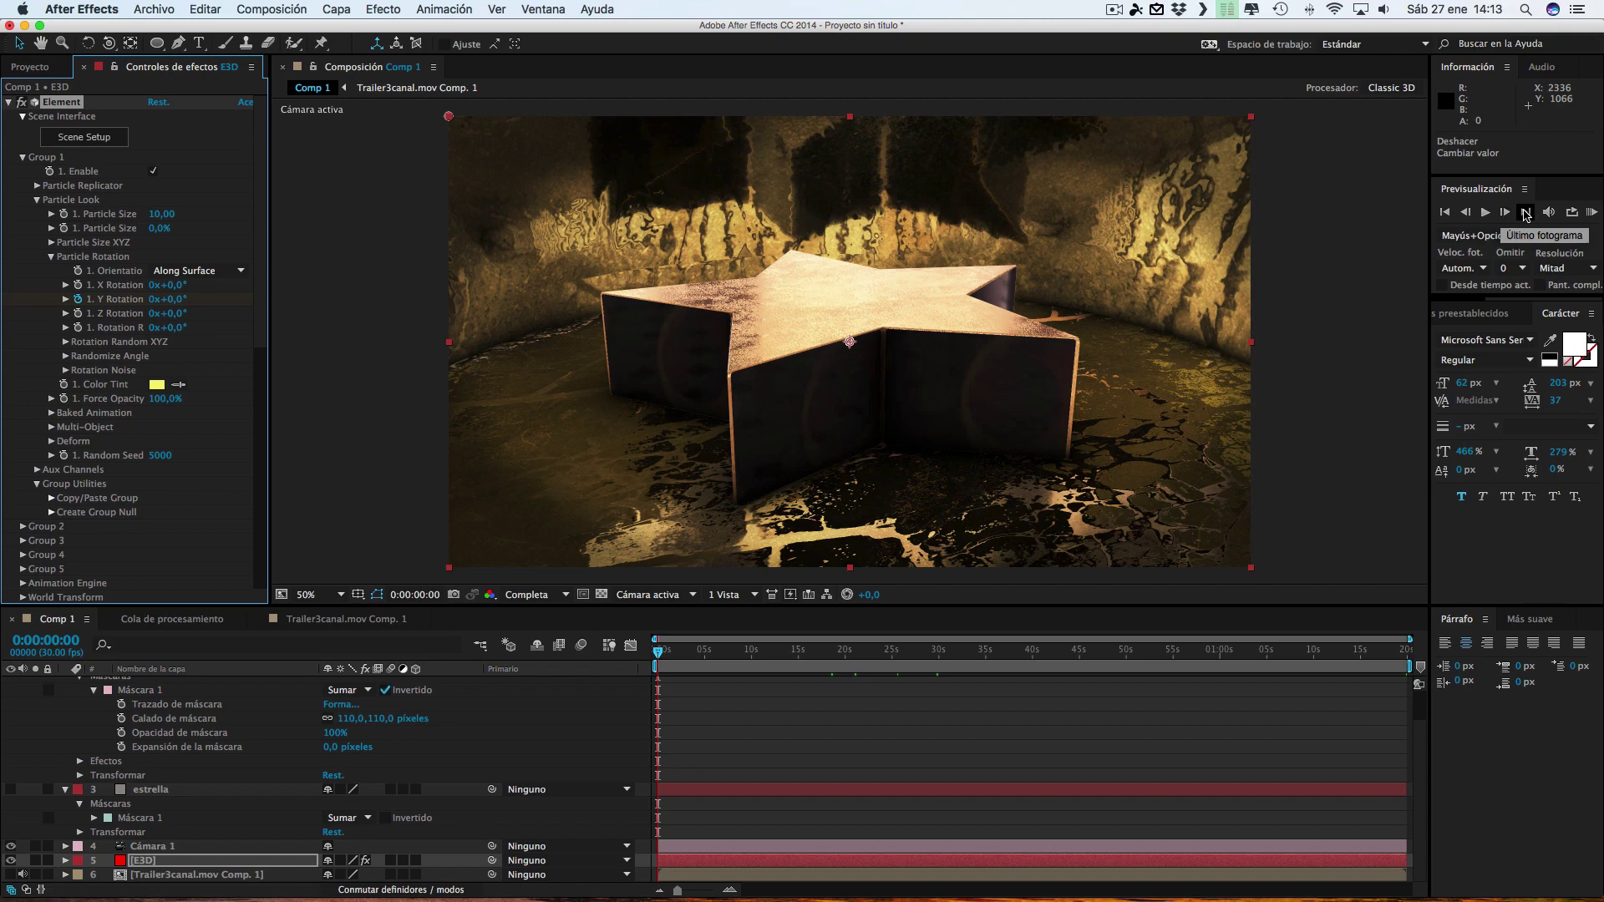
Set a higher Y Rotation at the last frame, check the spin, and return to the start
click(1526, 213)
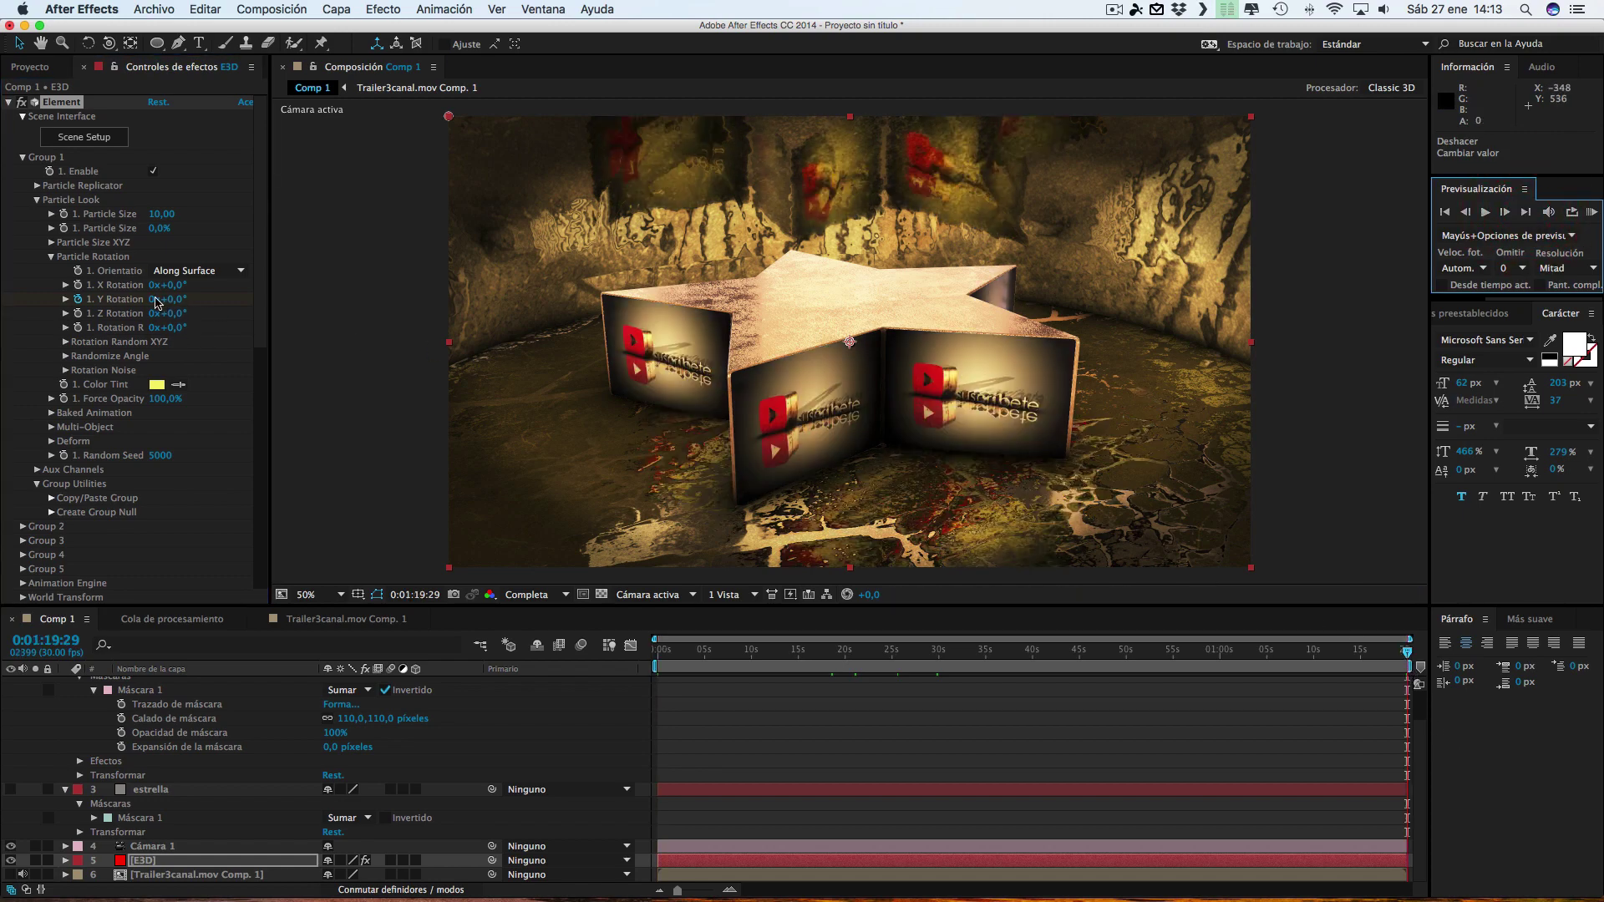
click(154, 299)
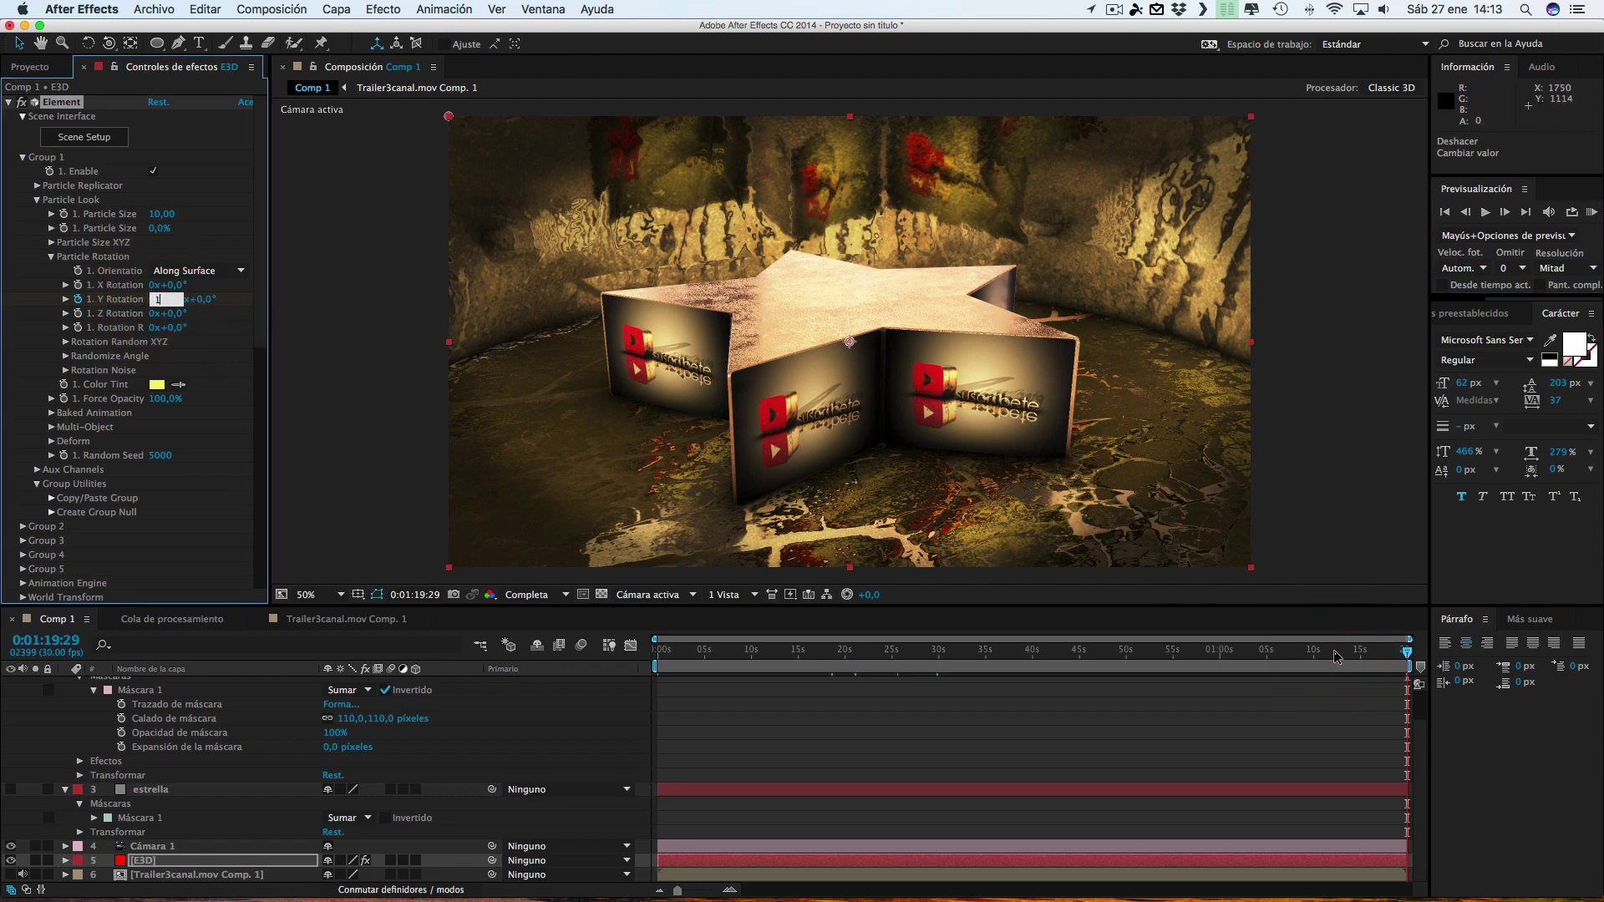
drag(1341, 656, 1299, 656)
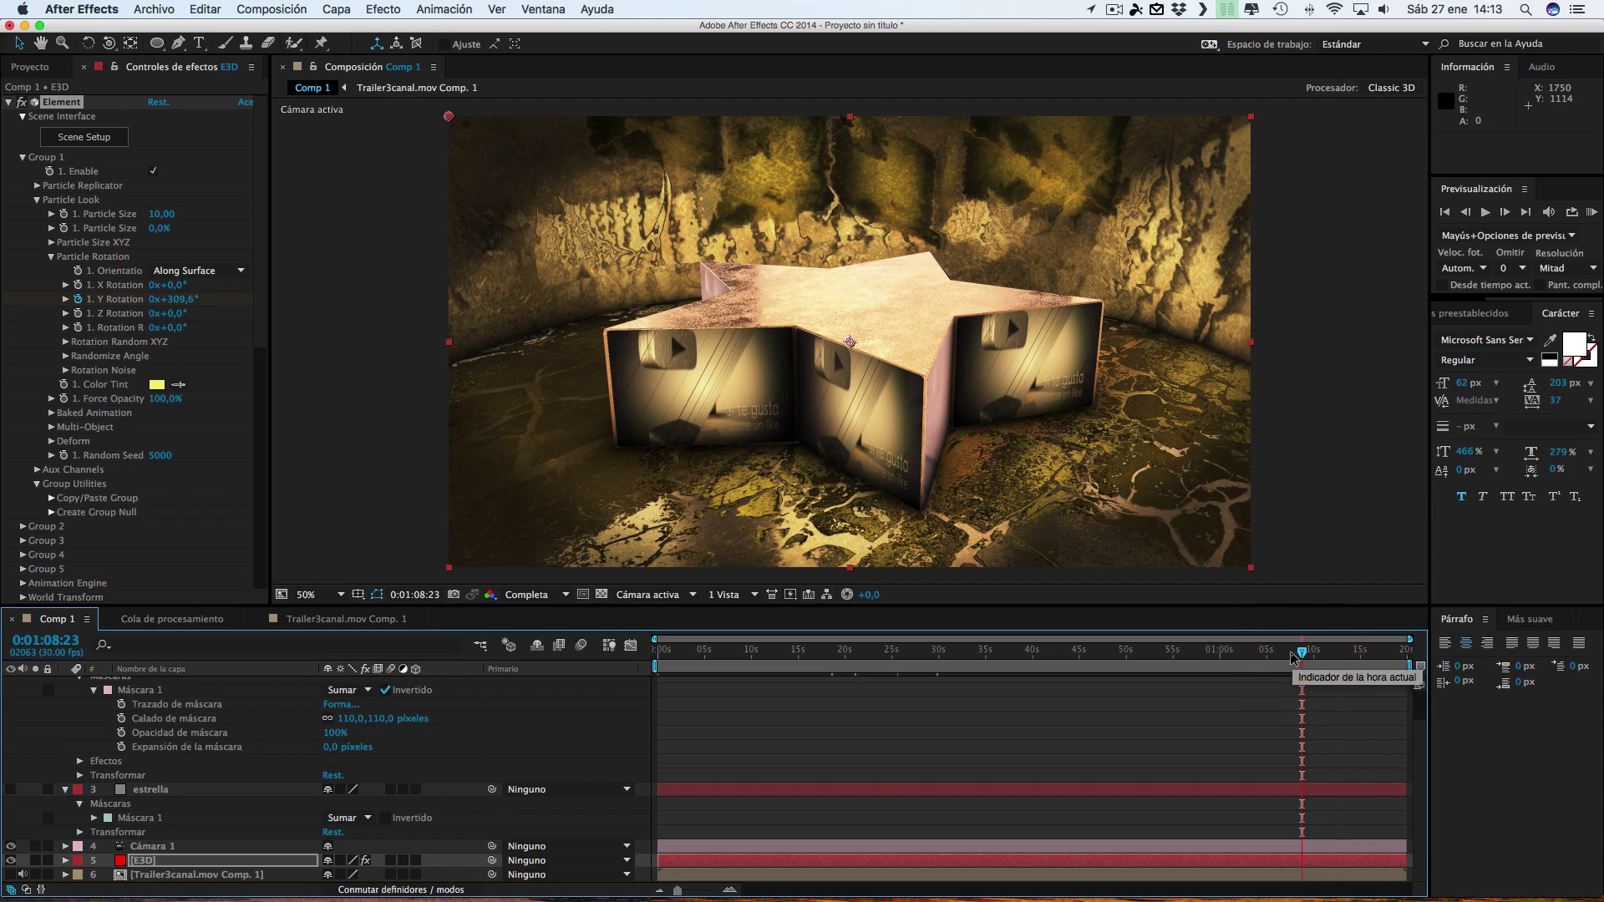
drag(1203, 660, 959, 660)
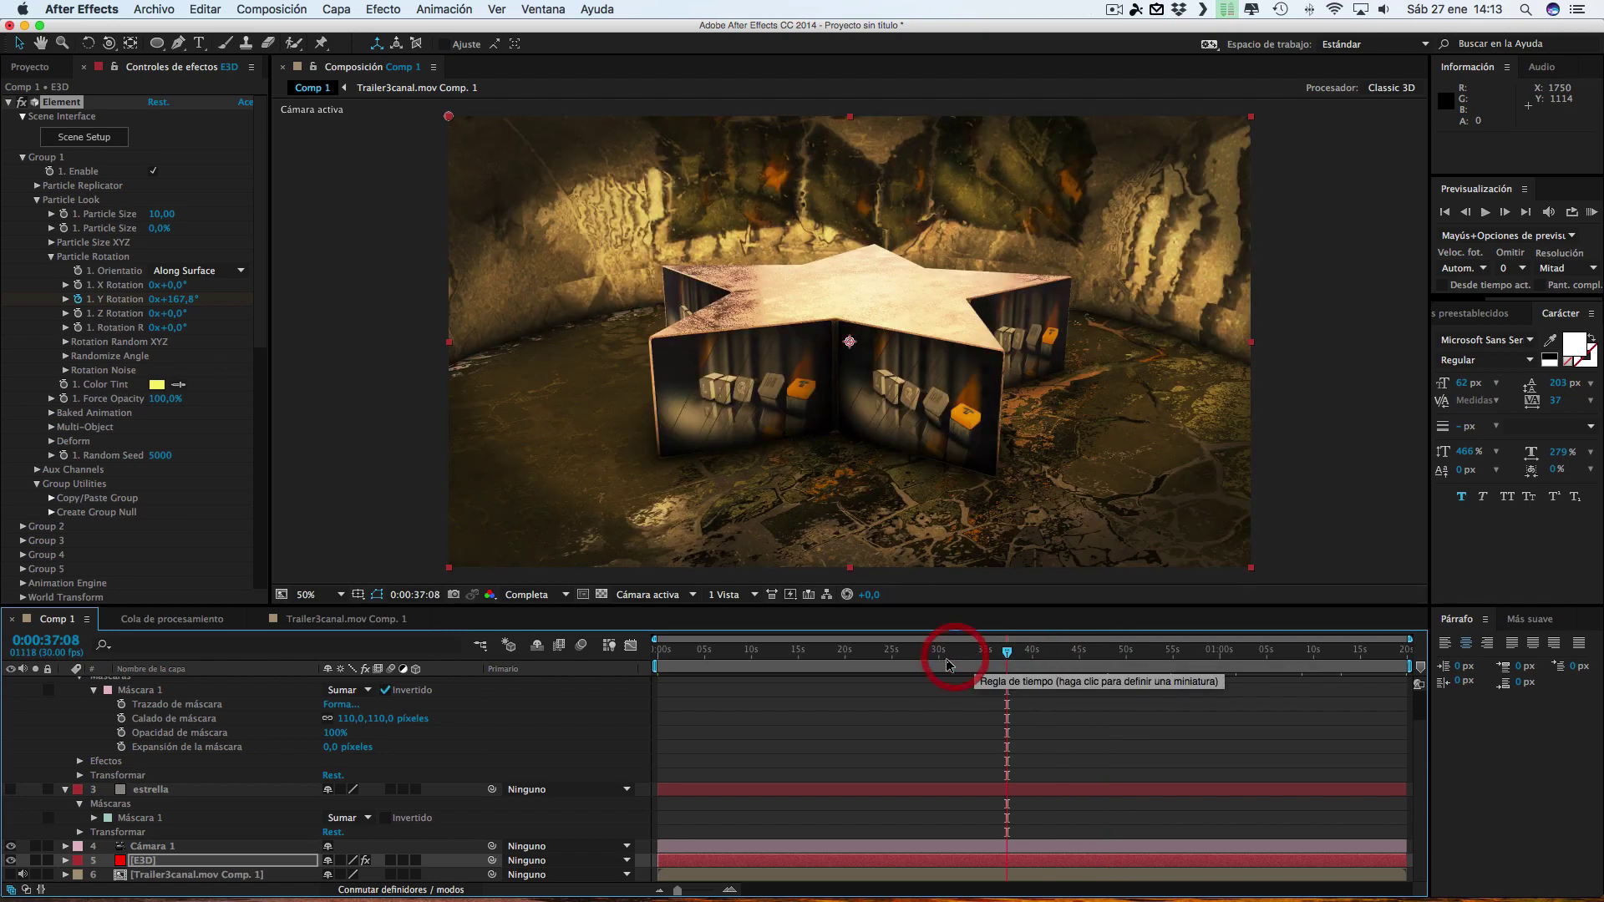
click(1444, 212)
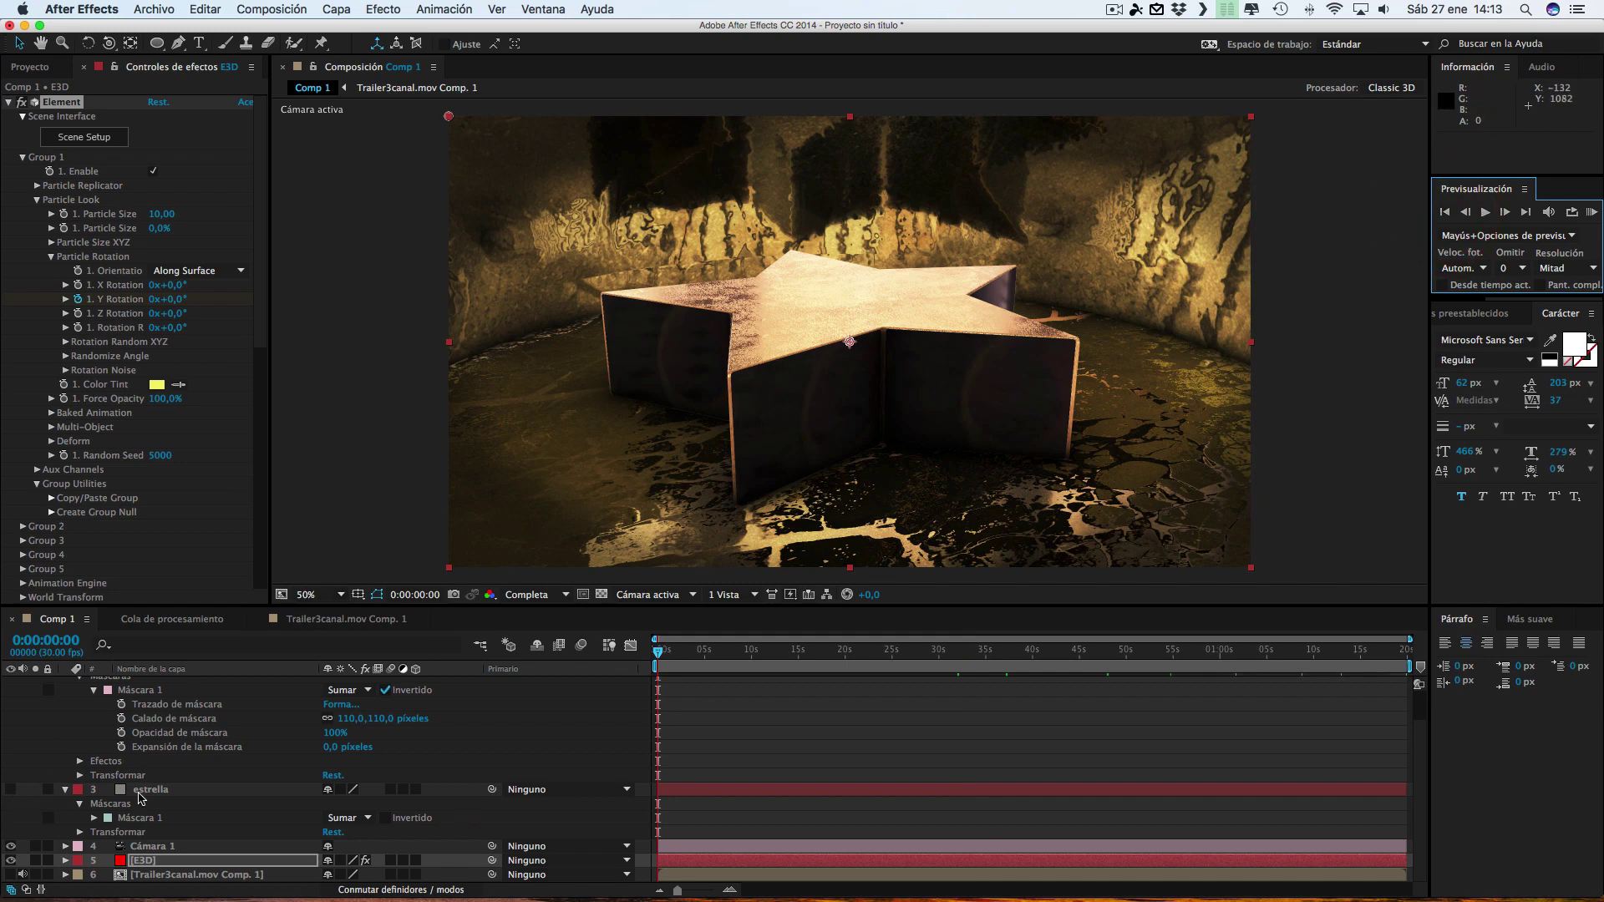
Set Position and Point of Interest keyframes on Cámara 1 at frame 0, then select the camera
scroll(153, 790, up, 2)
scroll(170, 762, down, 2)
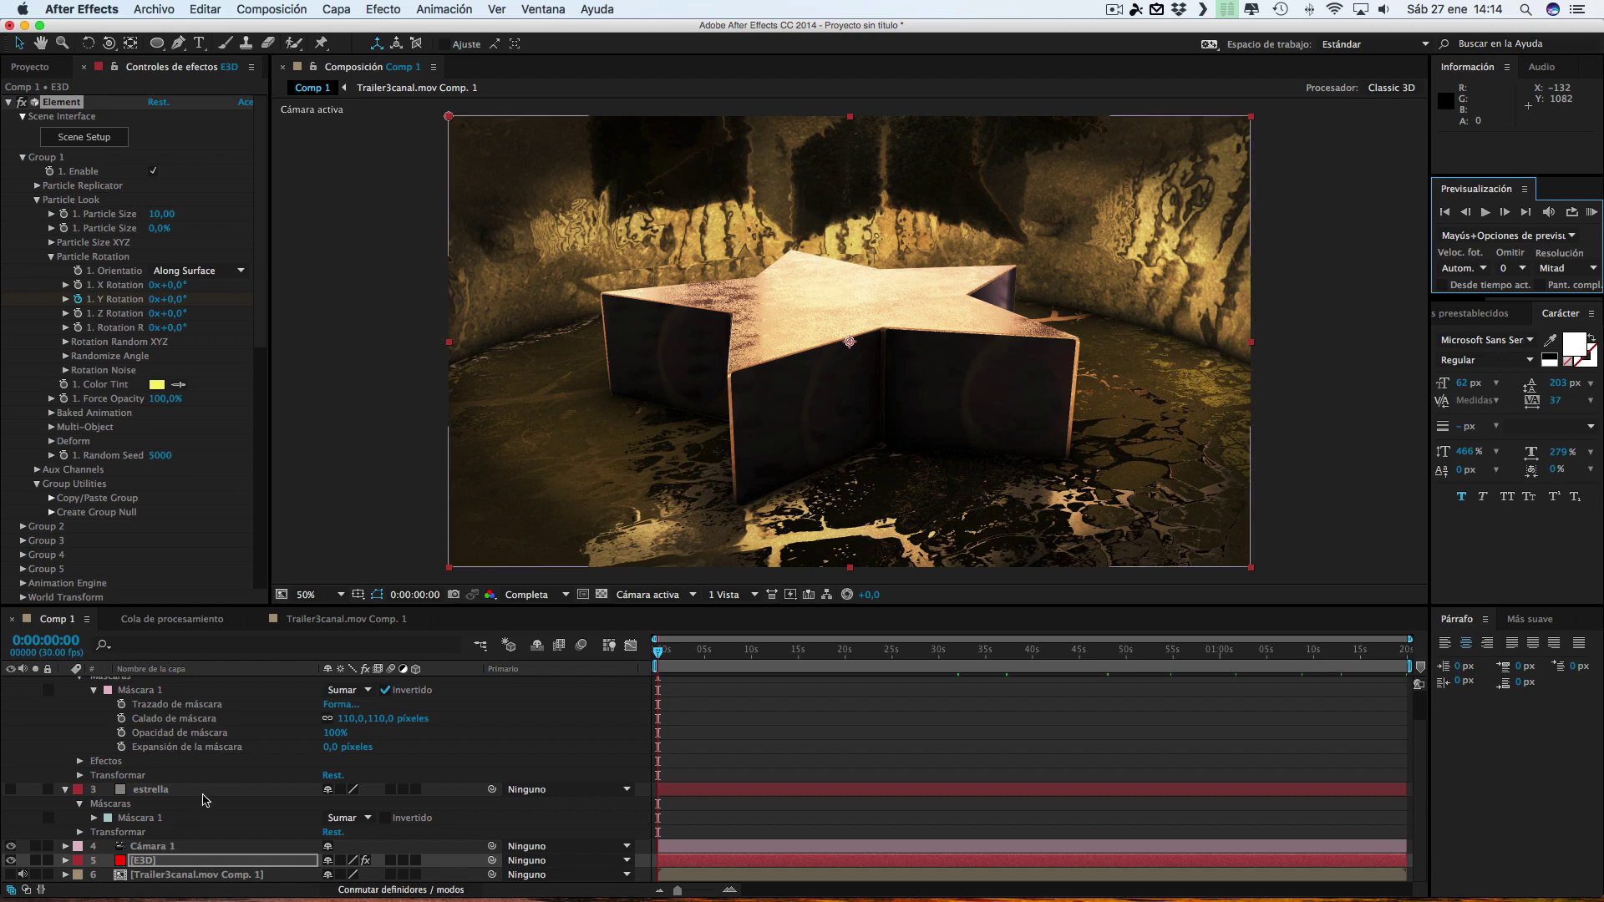
click(65, 847)
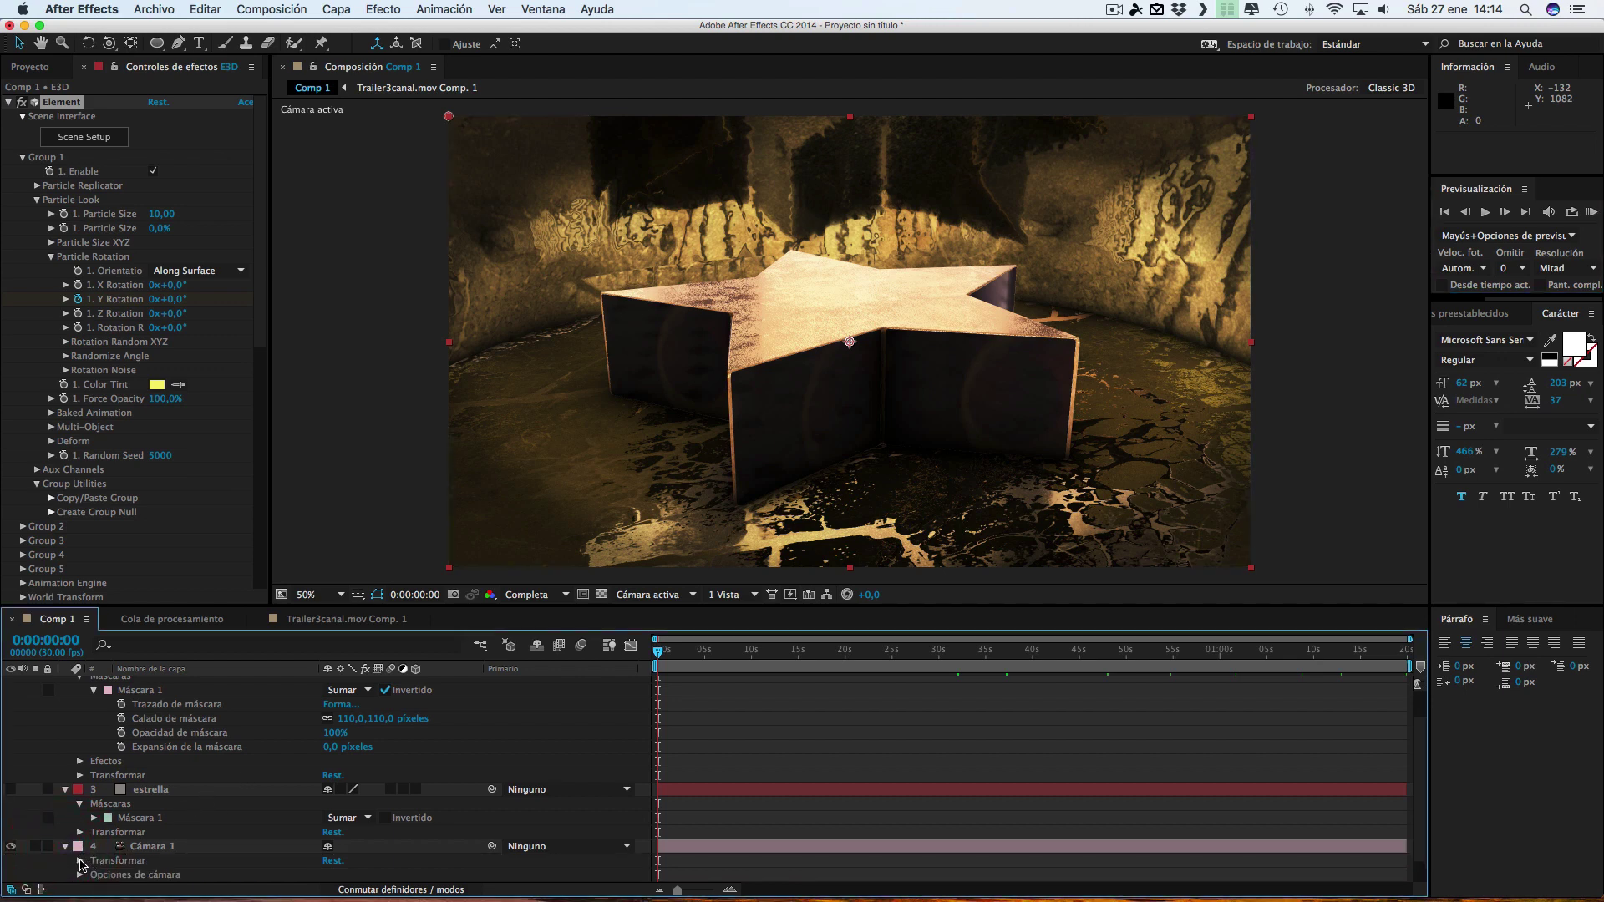
click(80, 860)
click(107, 804)
click(107, 818)
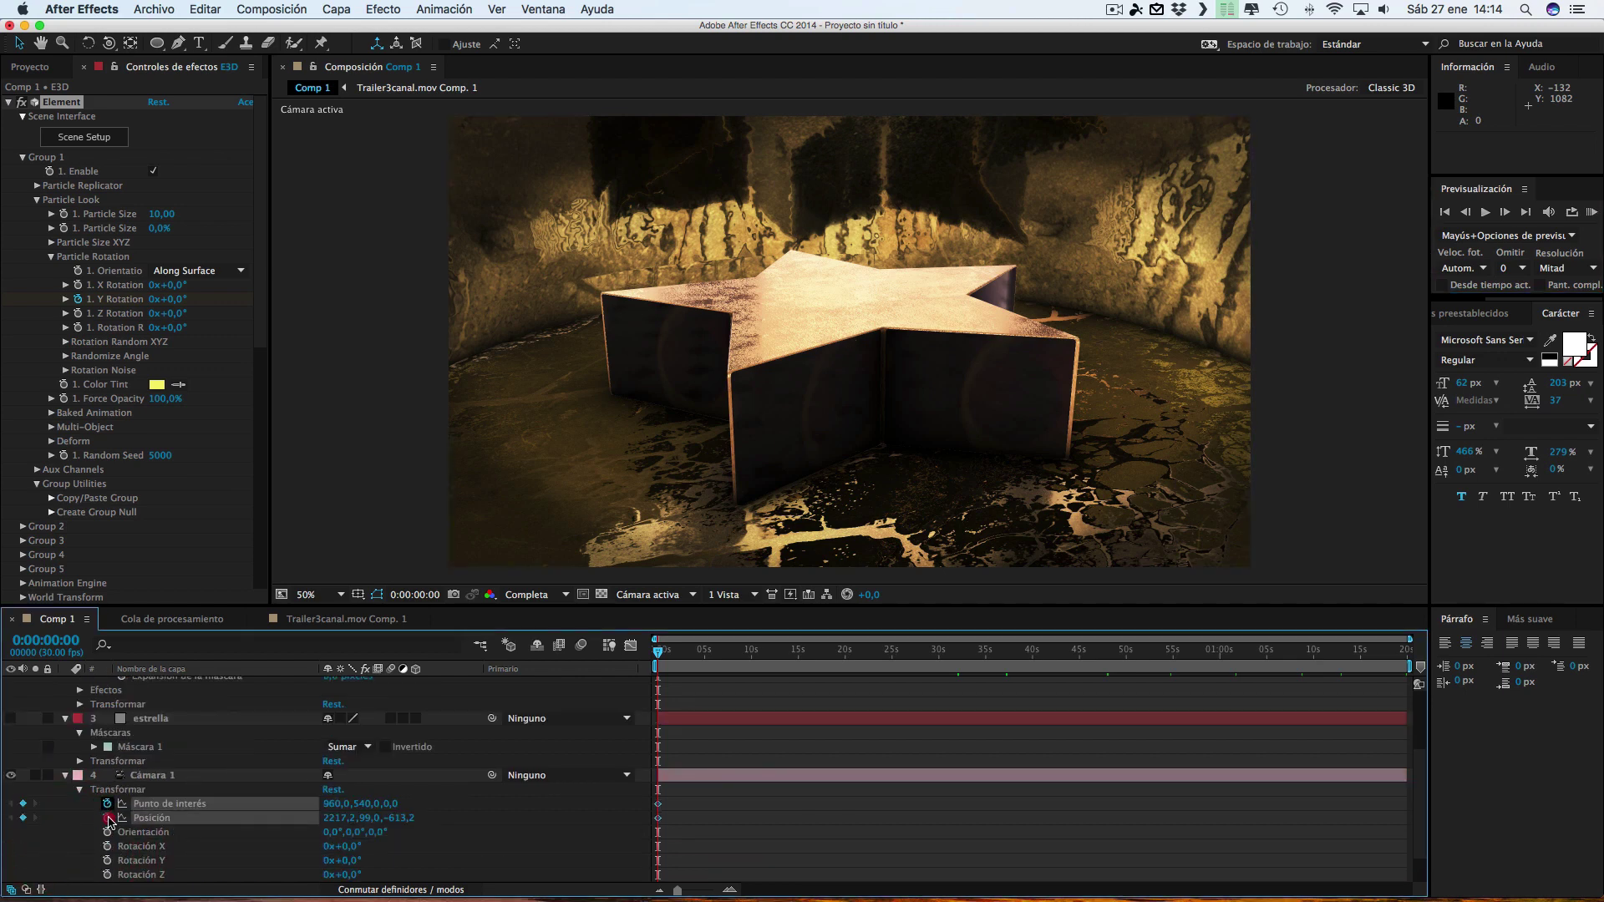
click(151, 775)
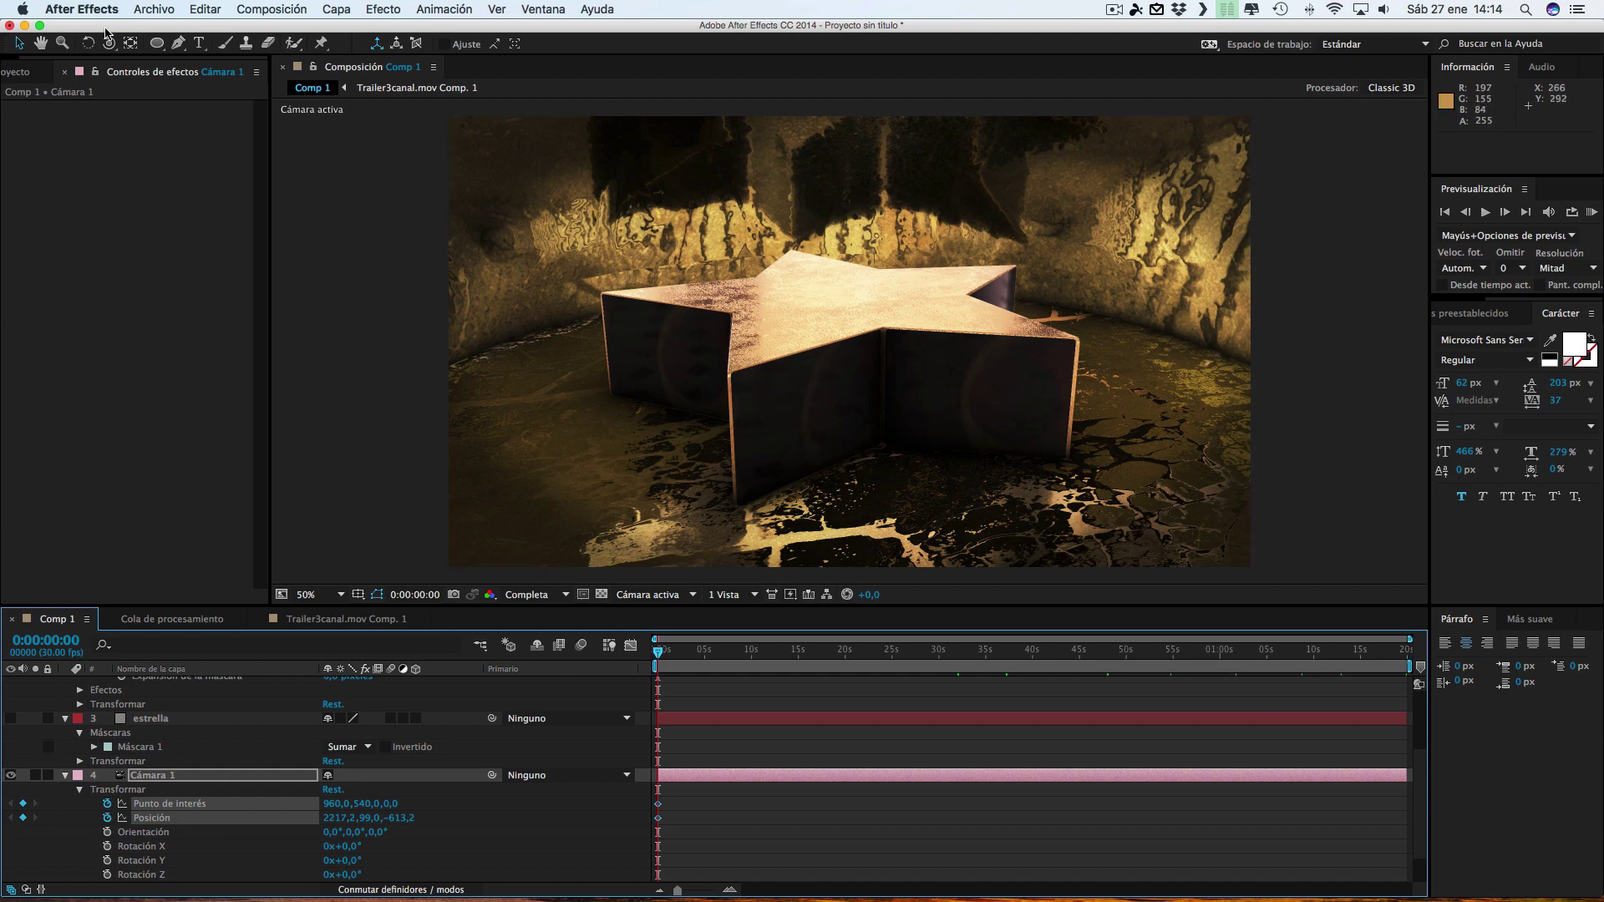
Orbit and pan the camera toward one side of the star
drag(110, 42, 149, 62)
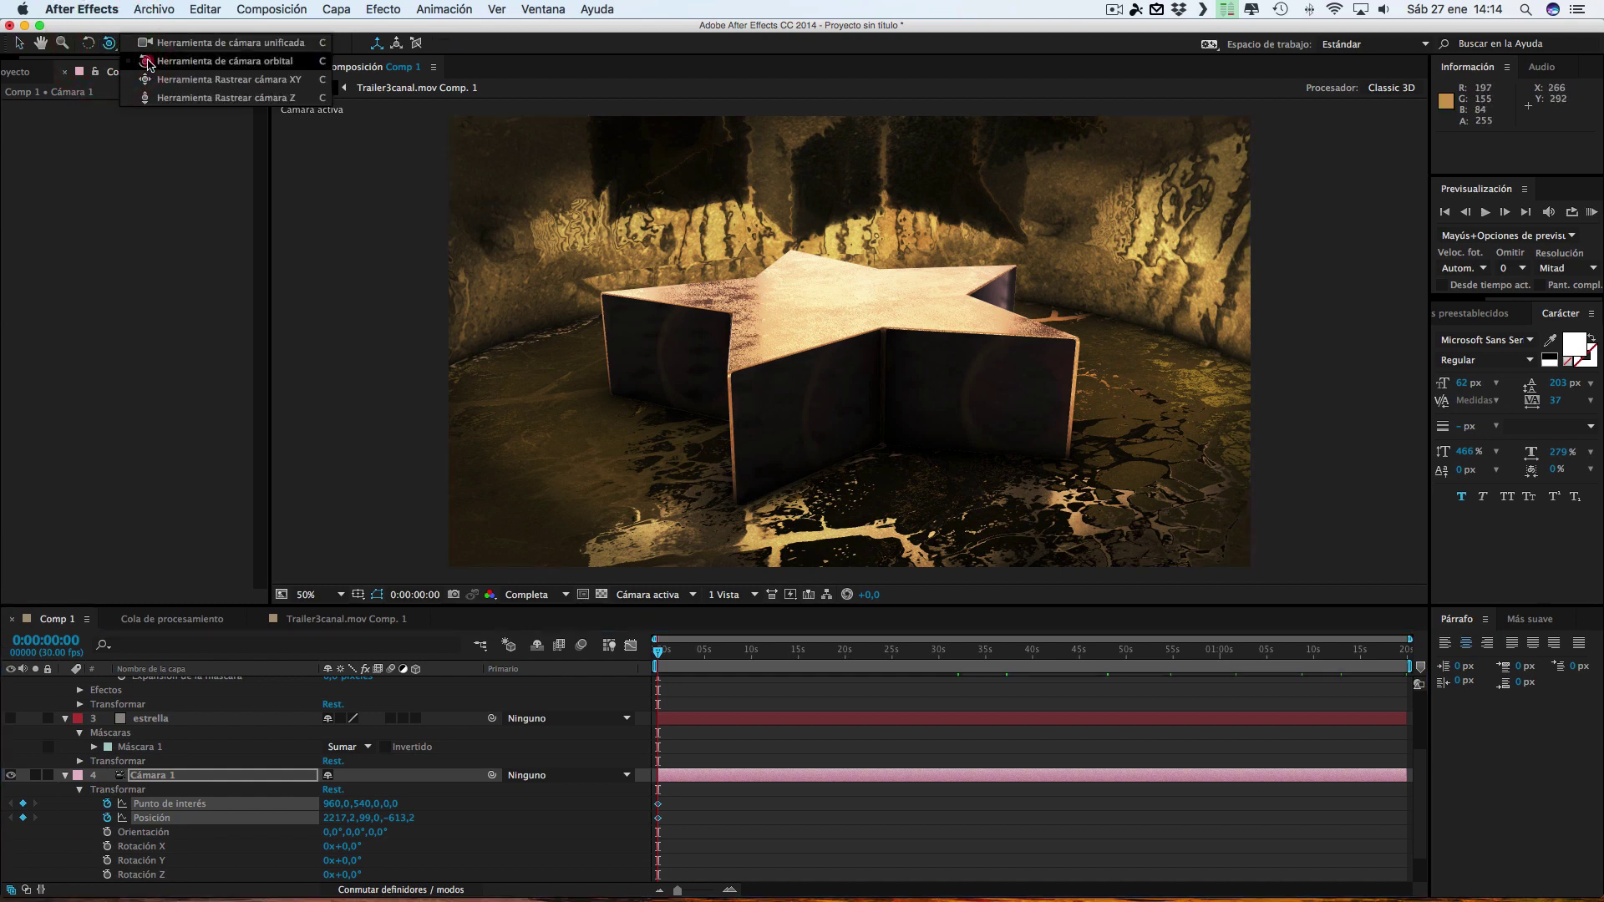
drag(859, 302, 884, 276)
drag(109, 42, 181, 86)
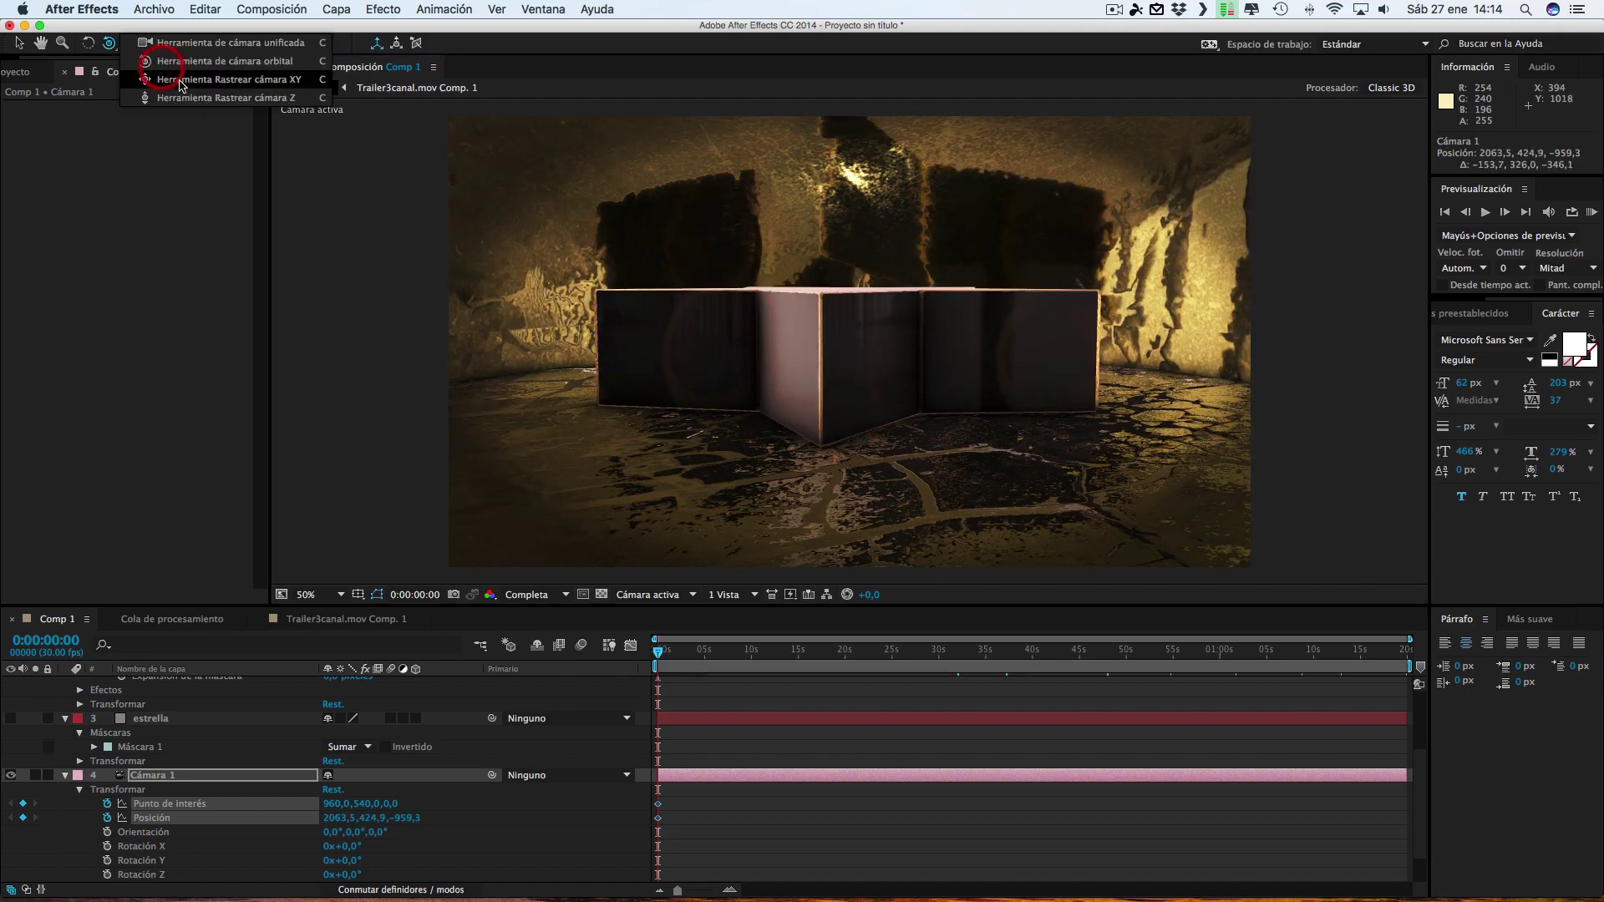
drag(1173, 336, 1188, 192)
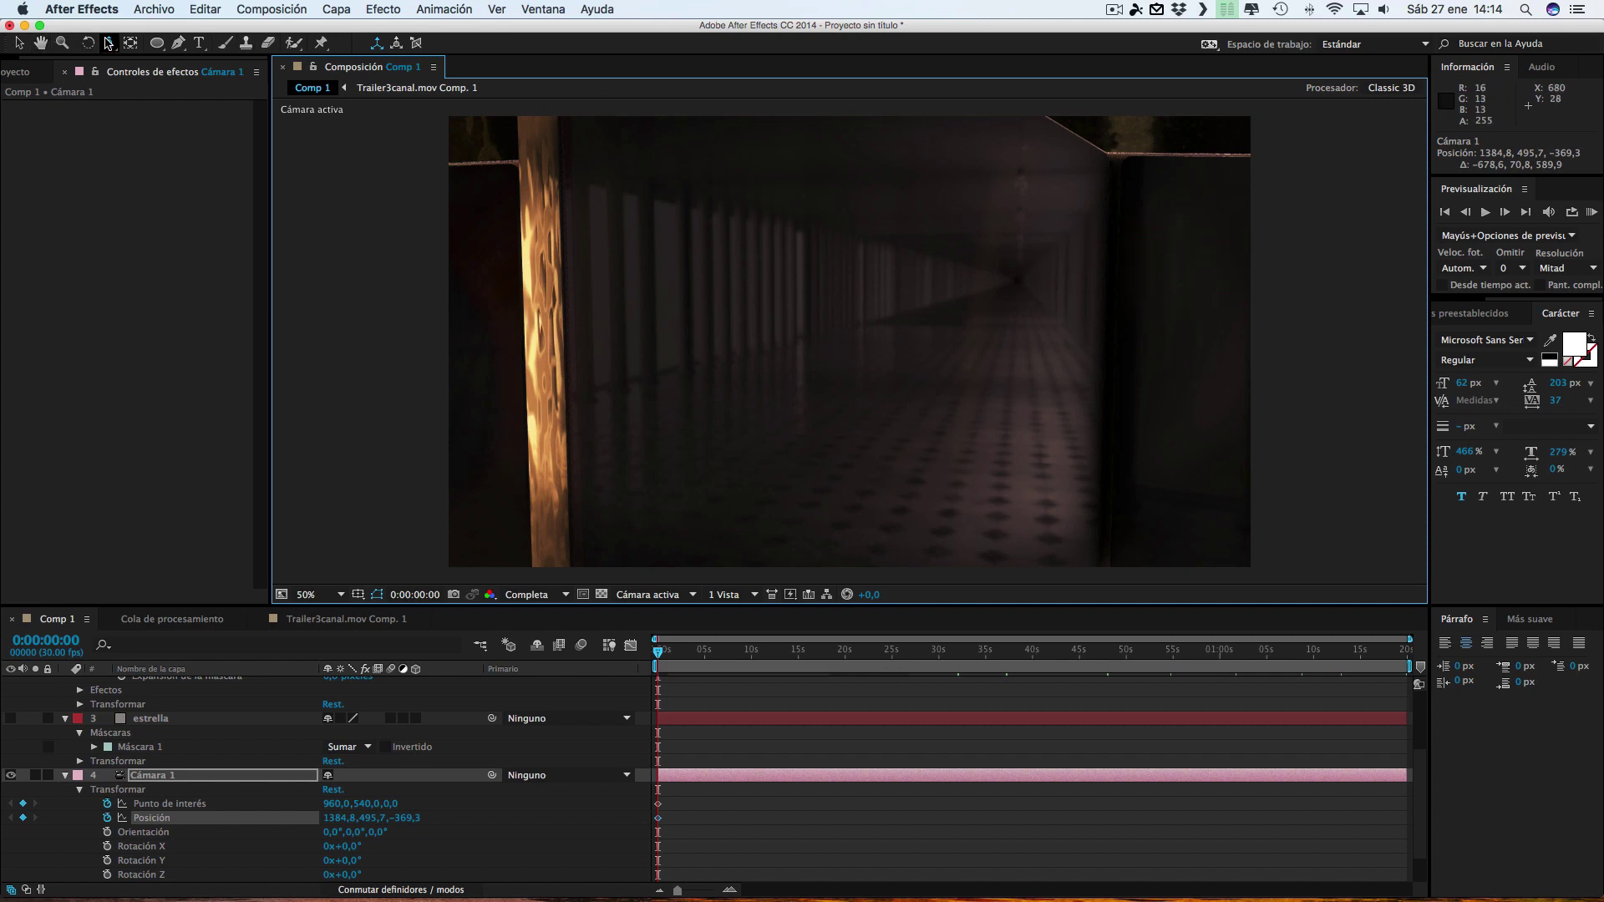
drag(110, 45, 187, 85)
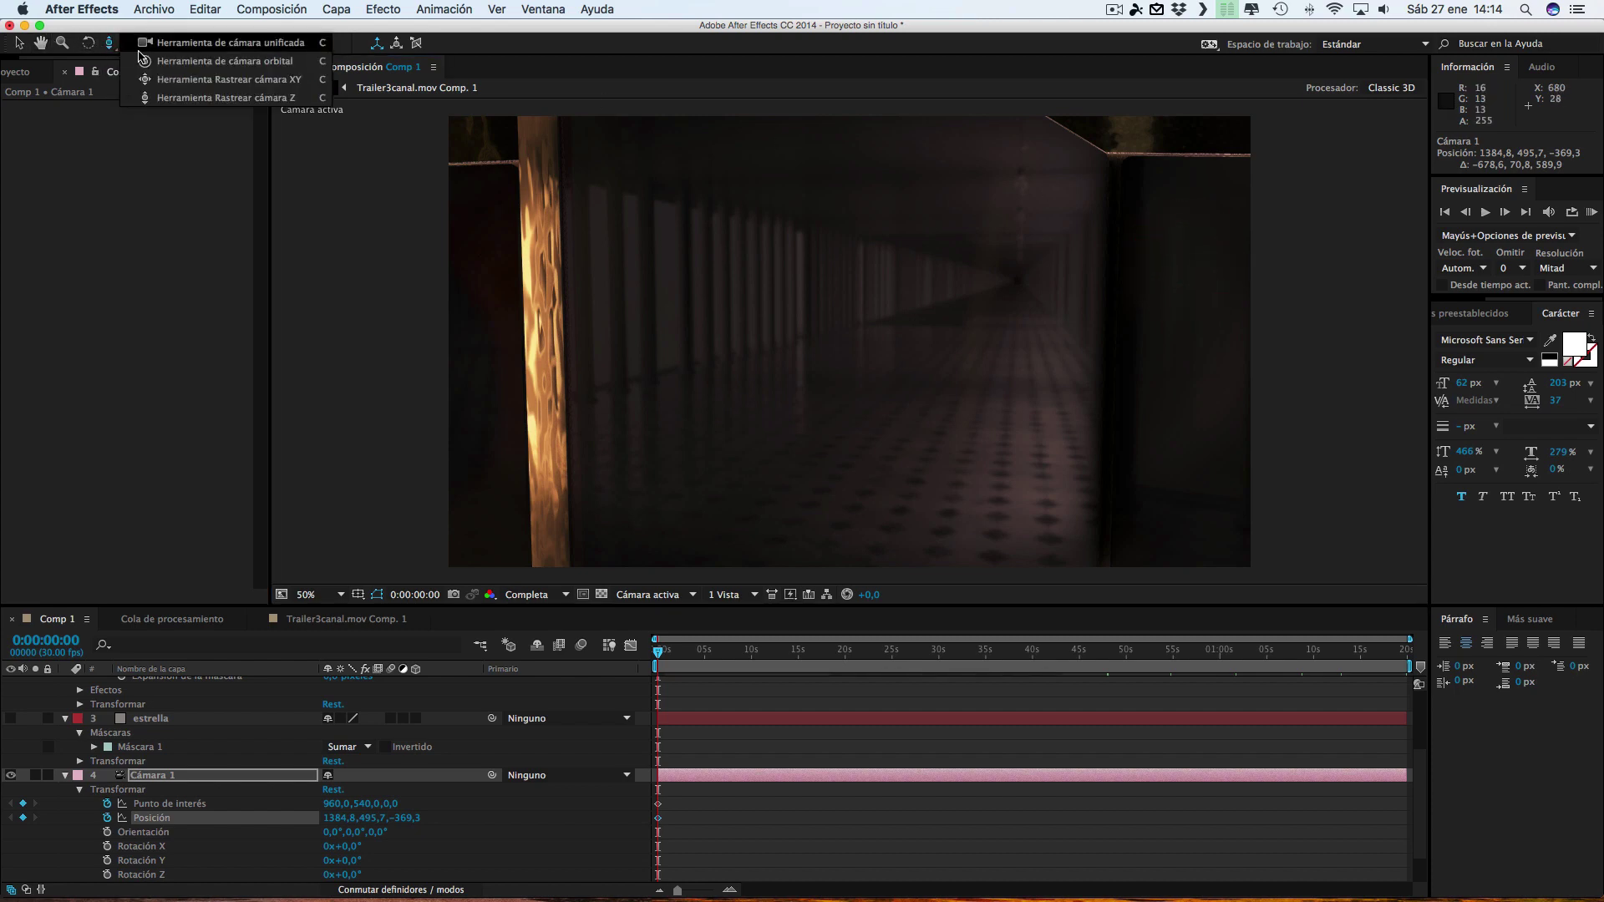
click(187, 85)
drag(848, 270, 734, 268)
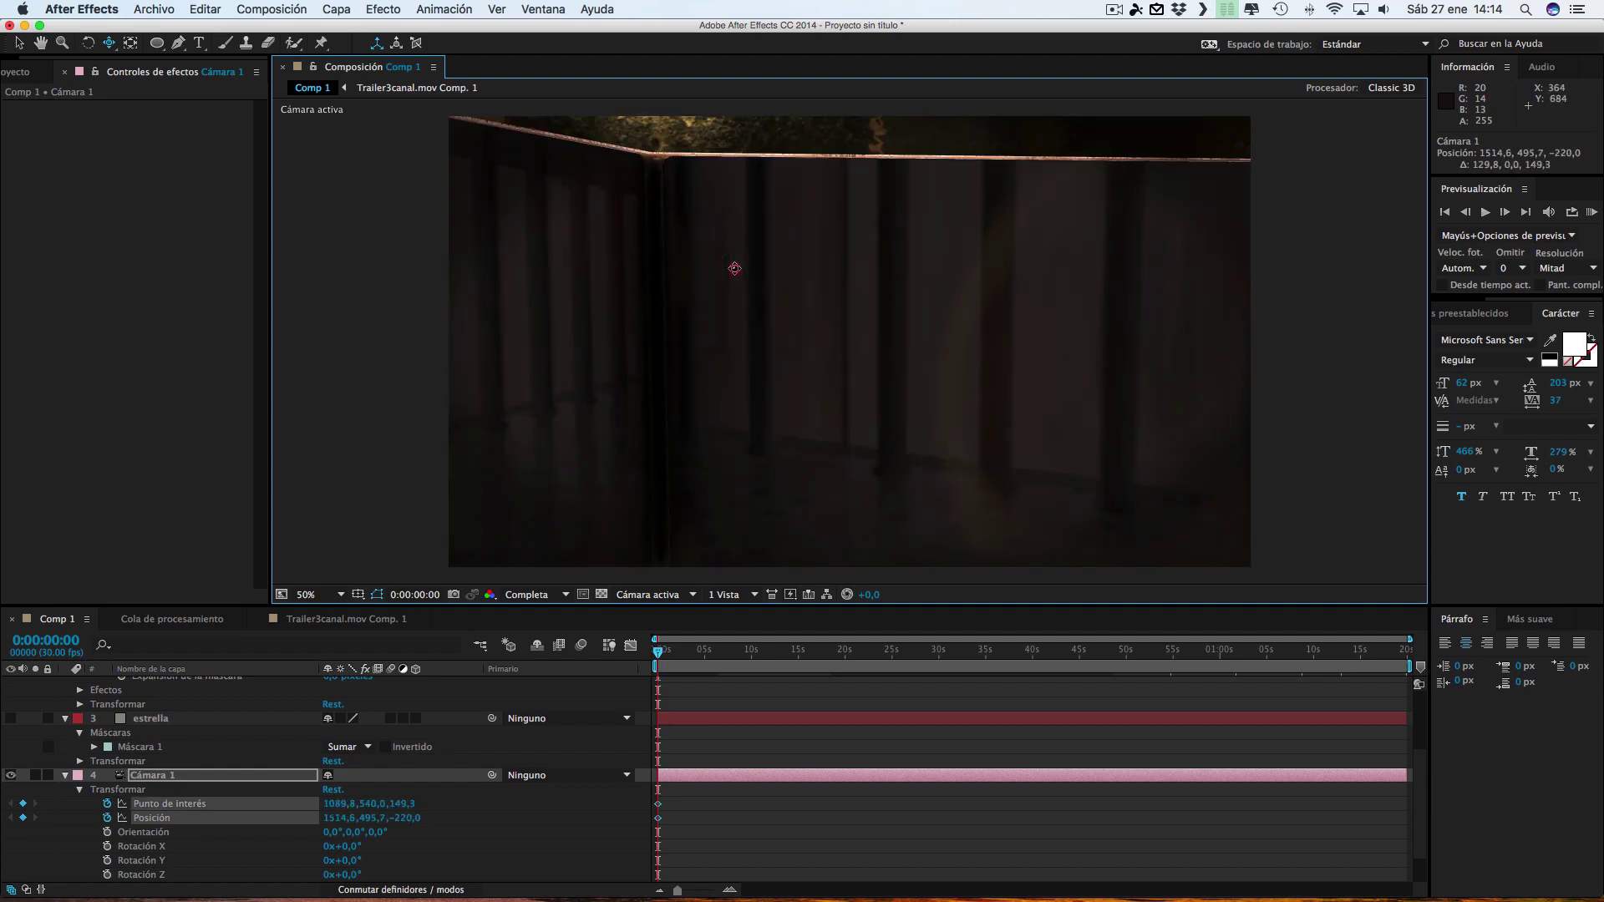
drag(620, 255, 612, 254)
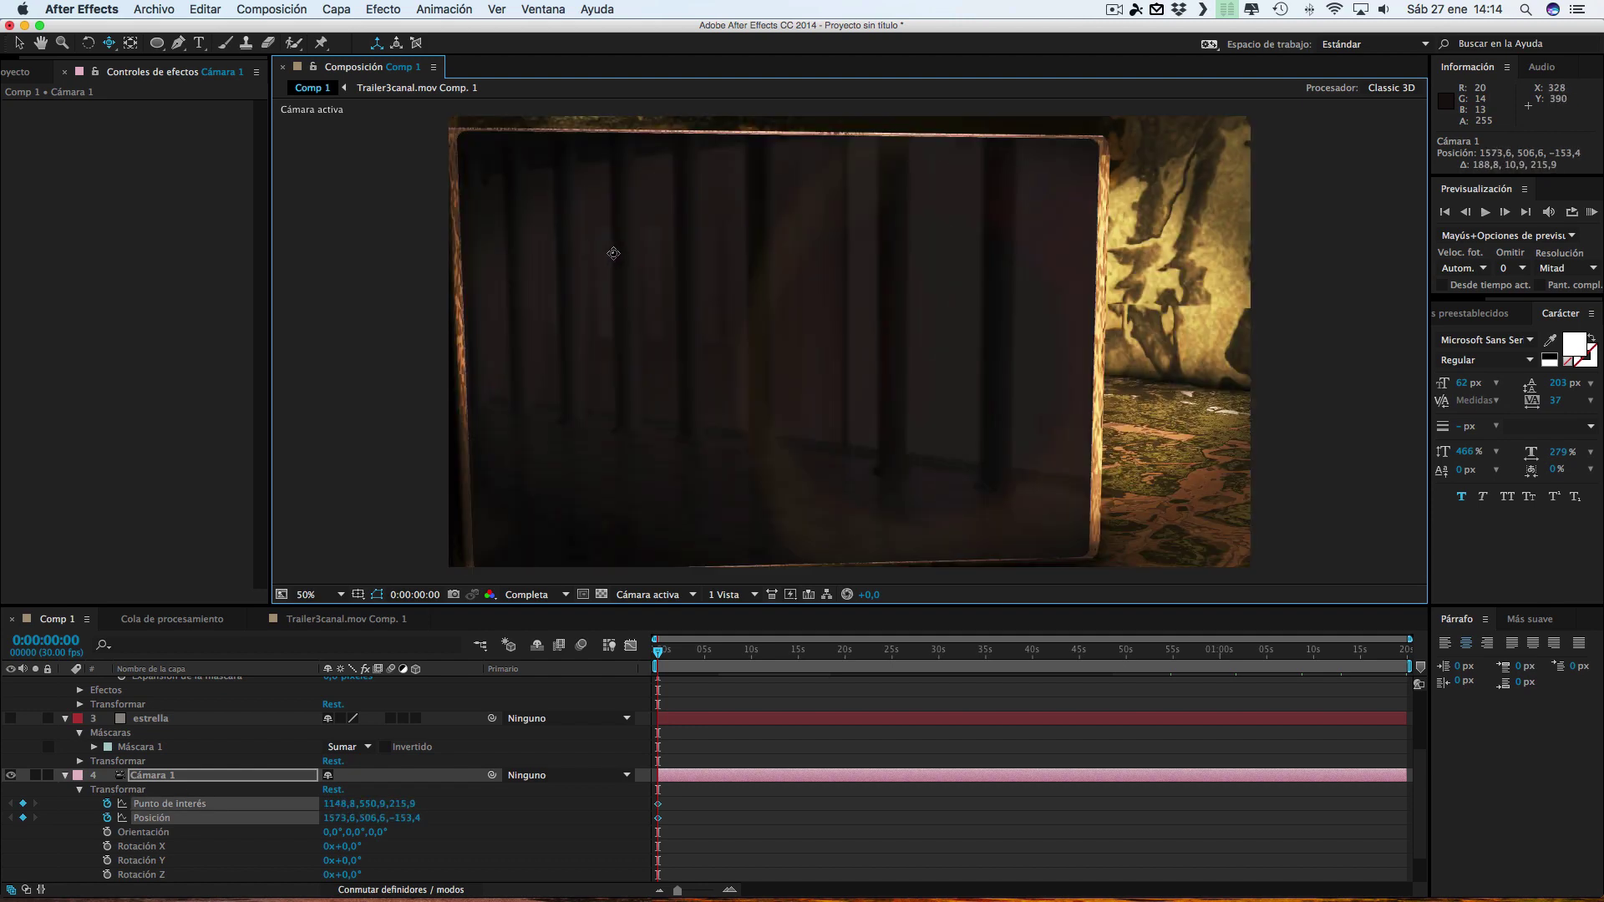
drag(710, 263, 706, 264)
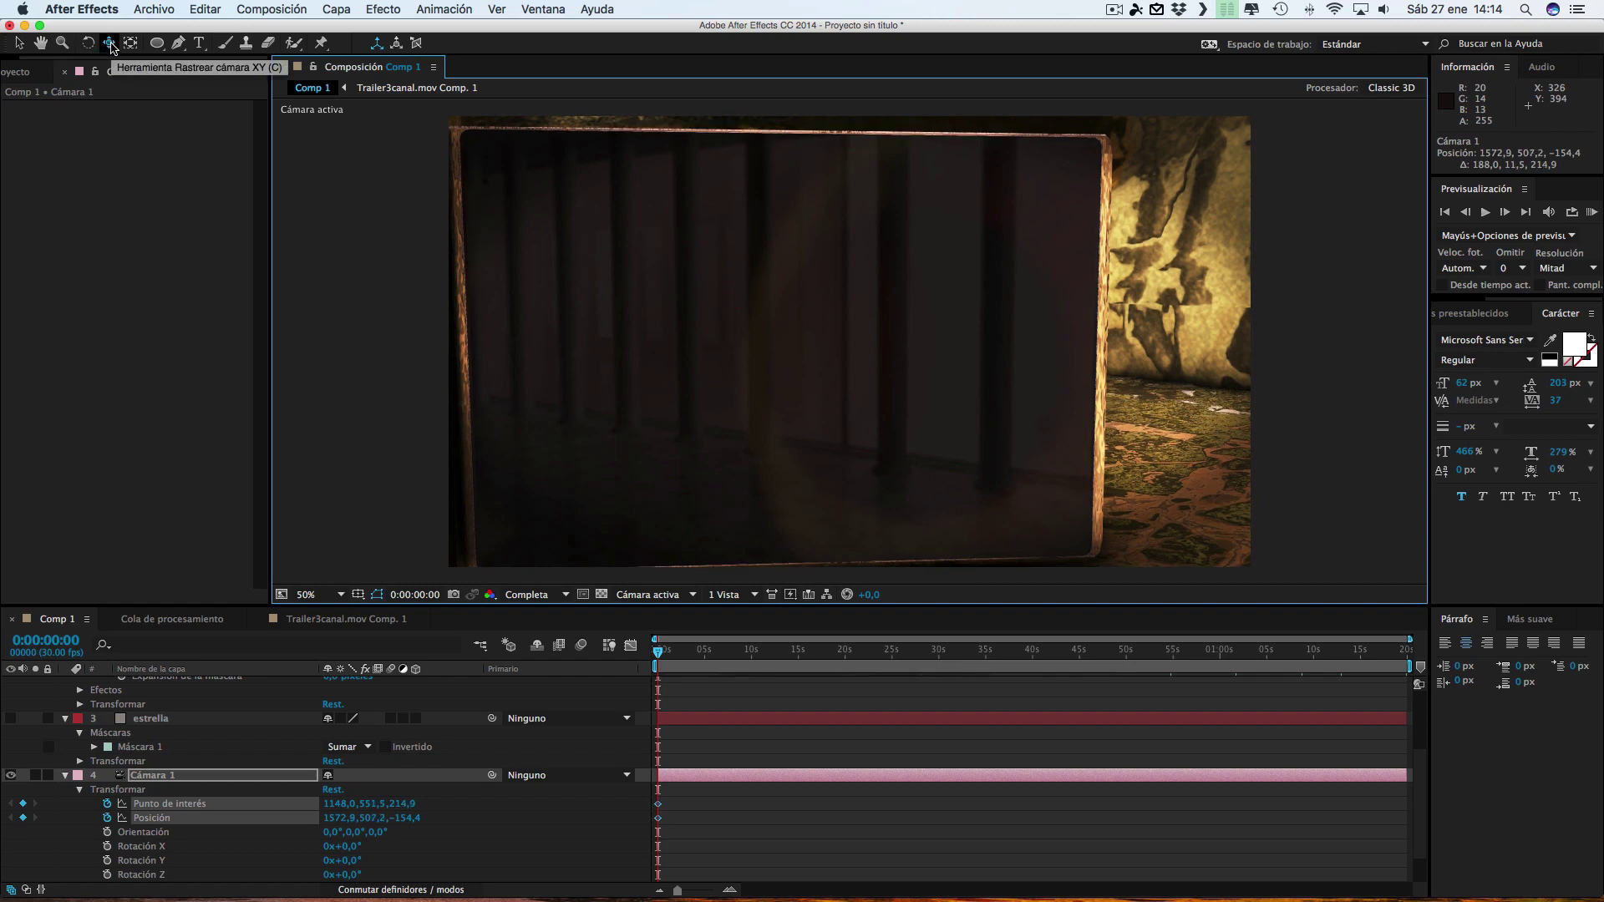
Dolly in and pan to a close-up of one dark star face at Position 1524.4, 508.8, -156.6
drag(111, 48, 230, 101)
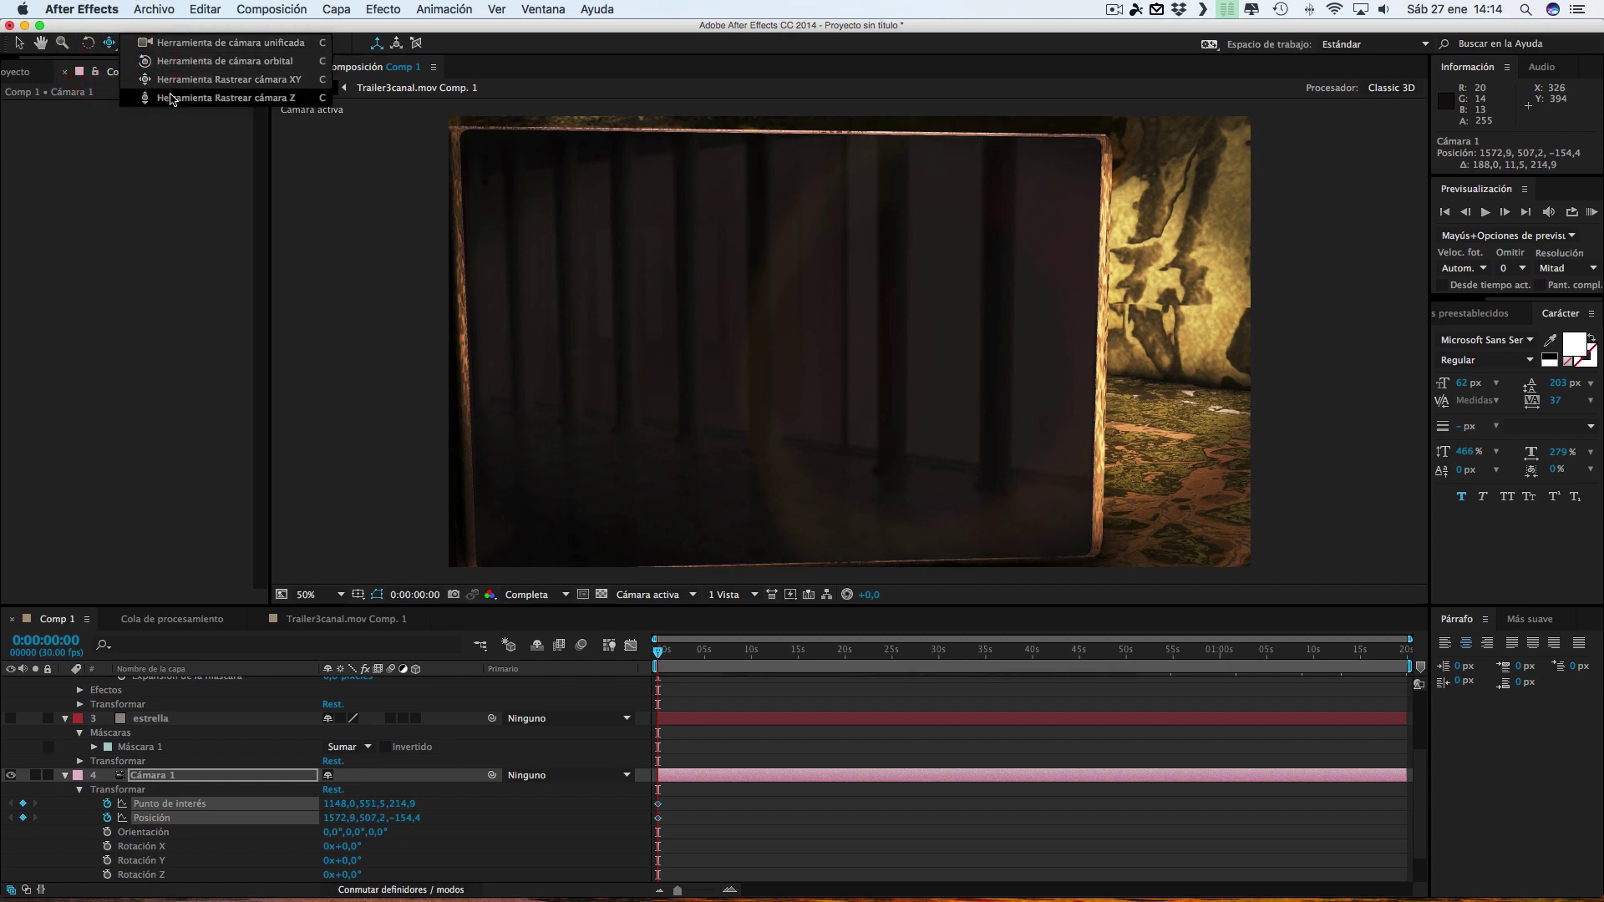
drag(972, 330, 973, 314)
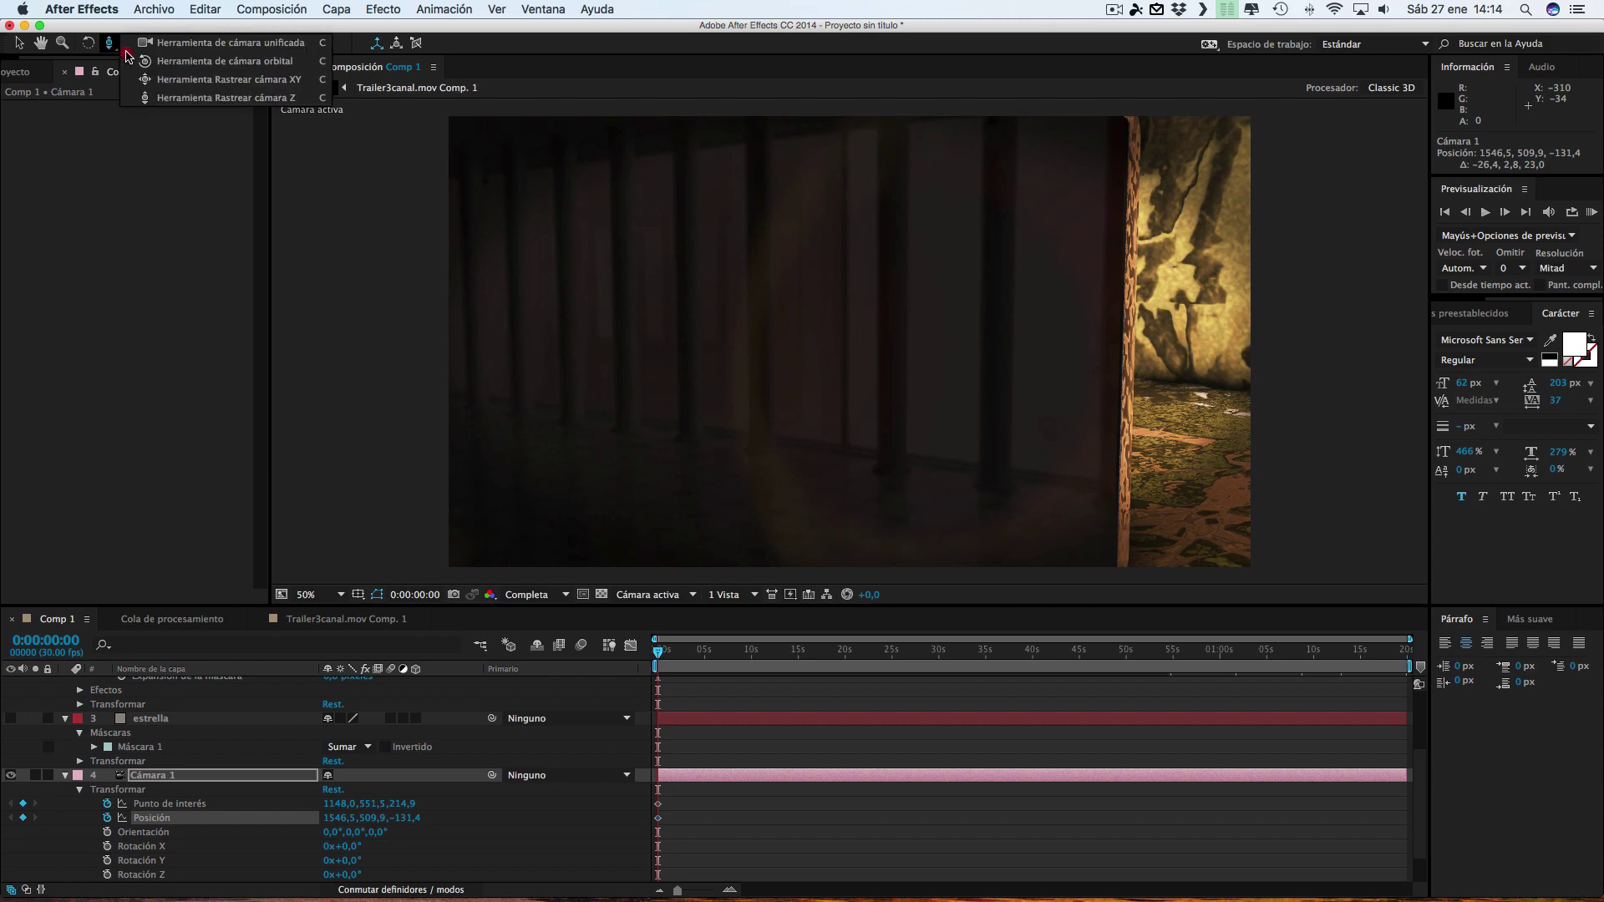
drag(111, 48, 113, 72)
drag(845, 251, 584, 547)
drag(887, 252, 859, 251)
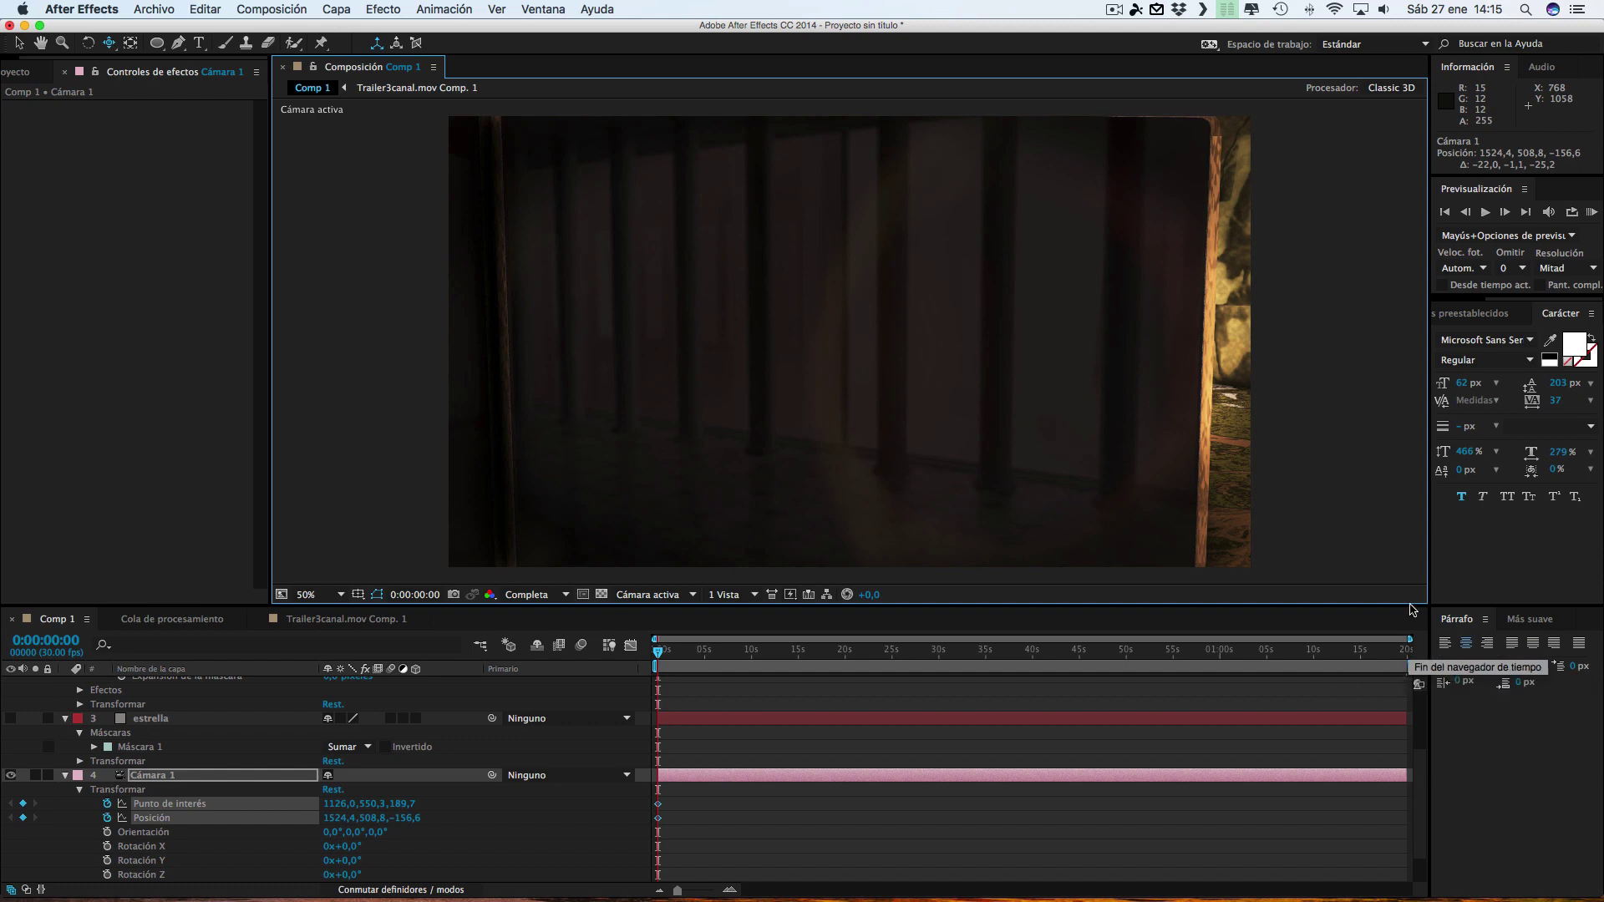
At the comp's last frame, orbit Cámara 1 to tilt the view upward
click(1525, 213)
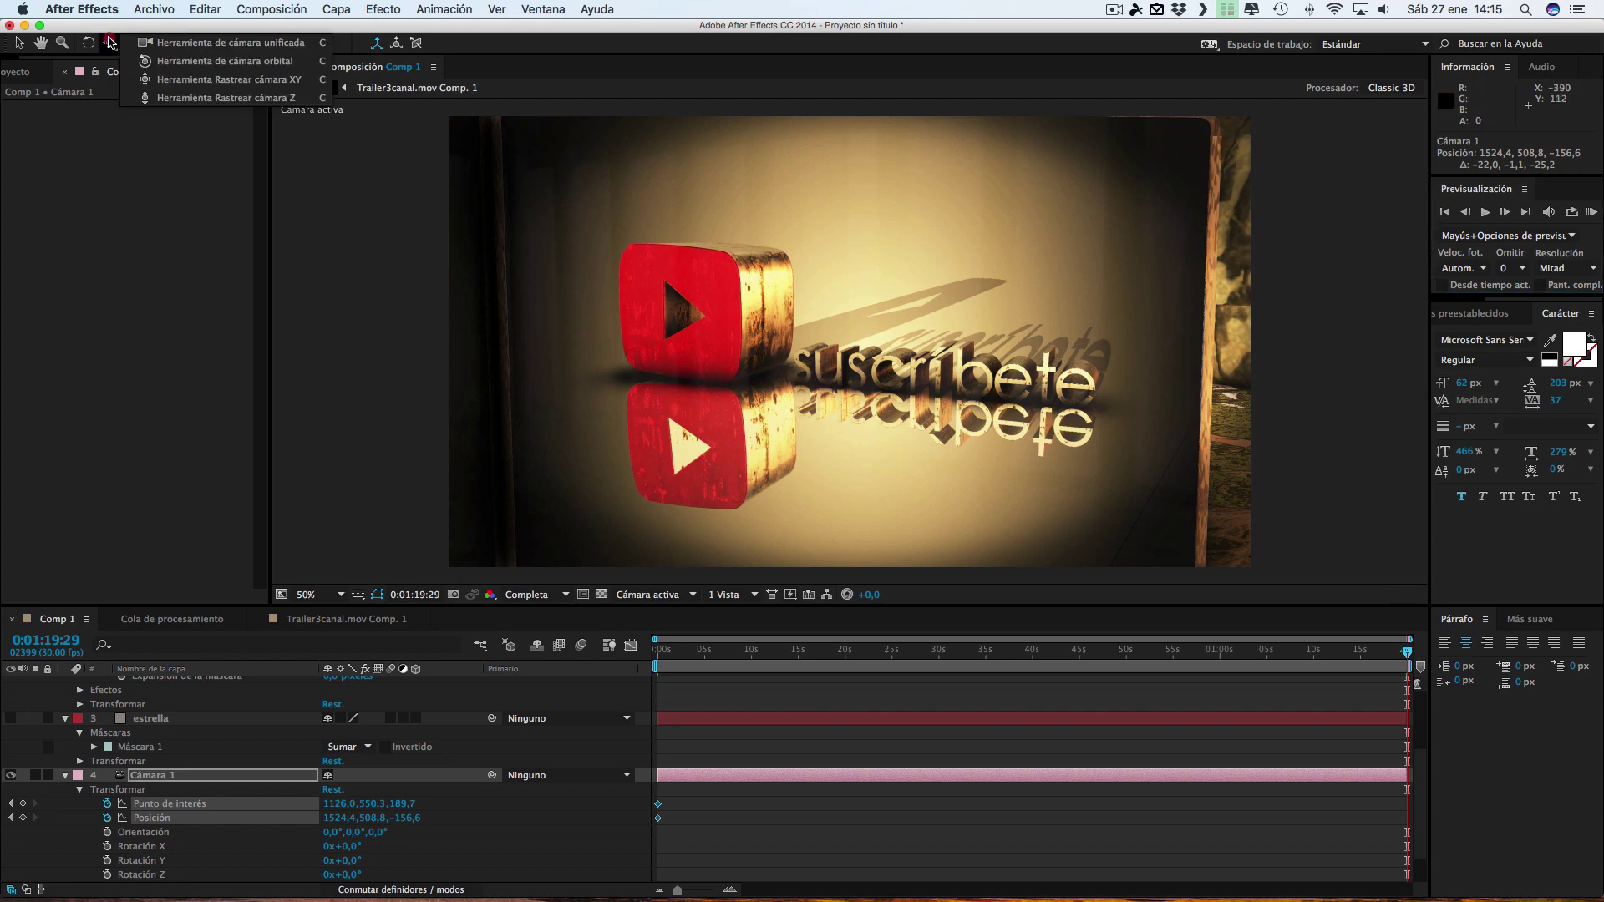
drag(109, 42, 192, 57)
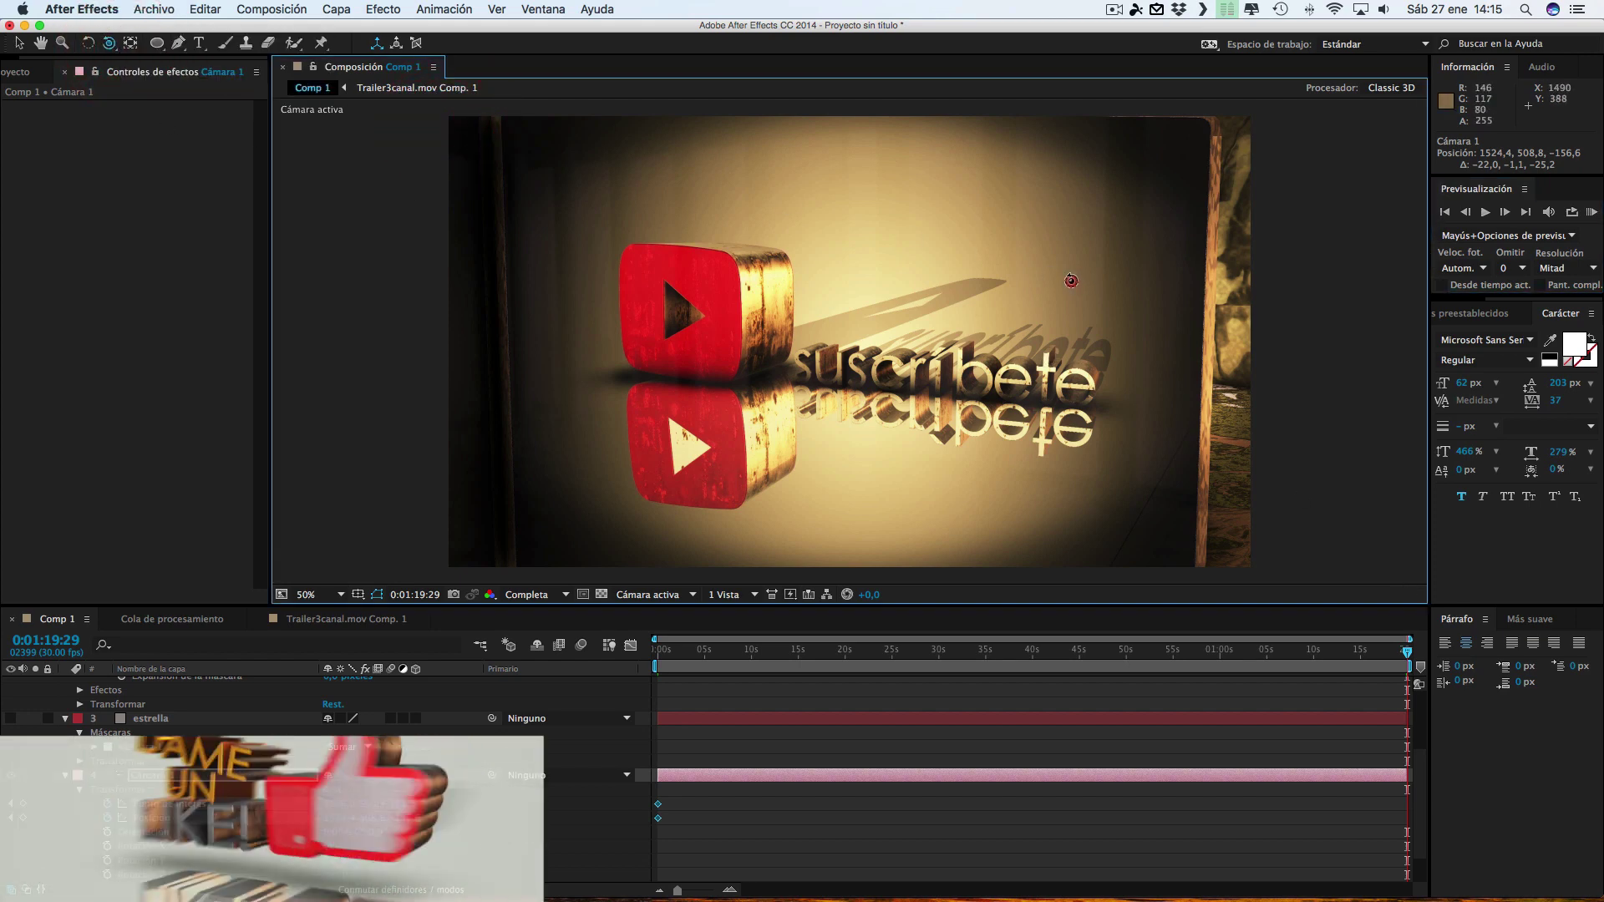
mouse_move(1072, 279)
mouse_down()
mouse_move(1064, 336)
mouse_move(1069, 309)
mouse_up()
Pull the camera back and pan to frame the whole star at Position 1777.4, -188.0, -496.7
drag(108, 47, 150, 100)
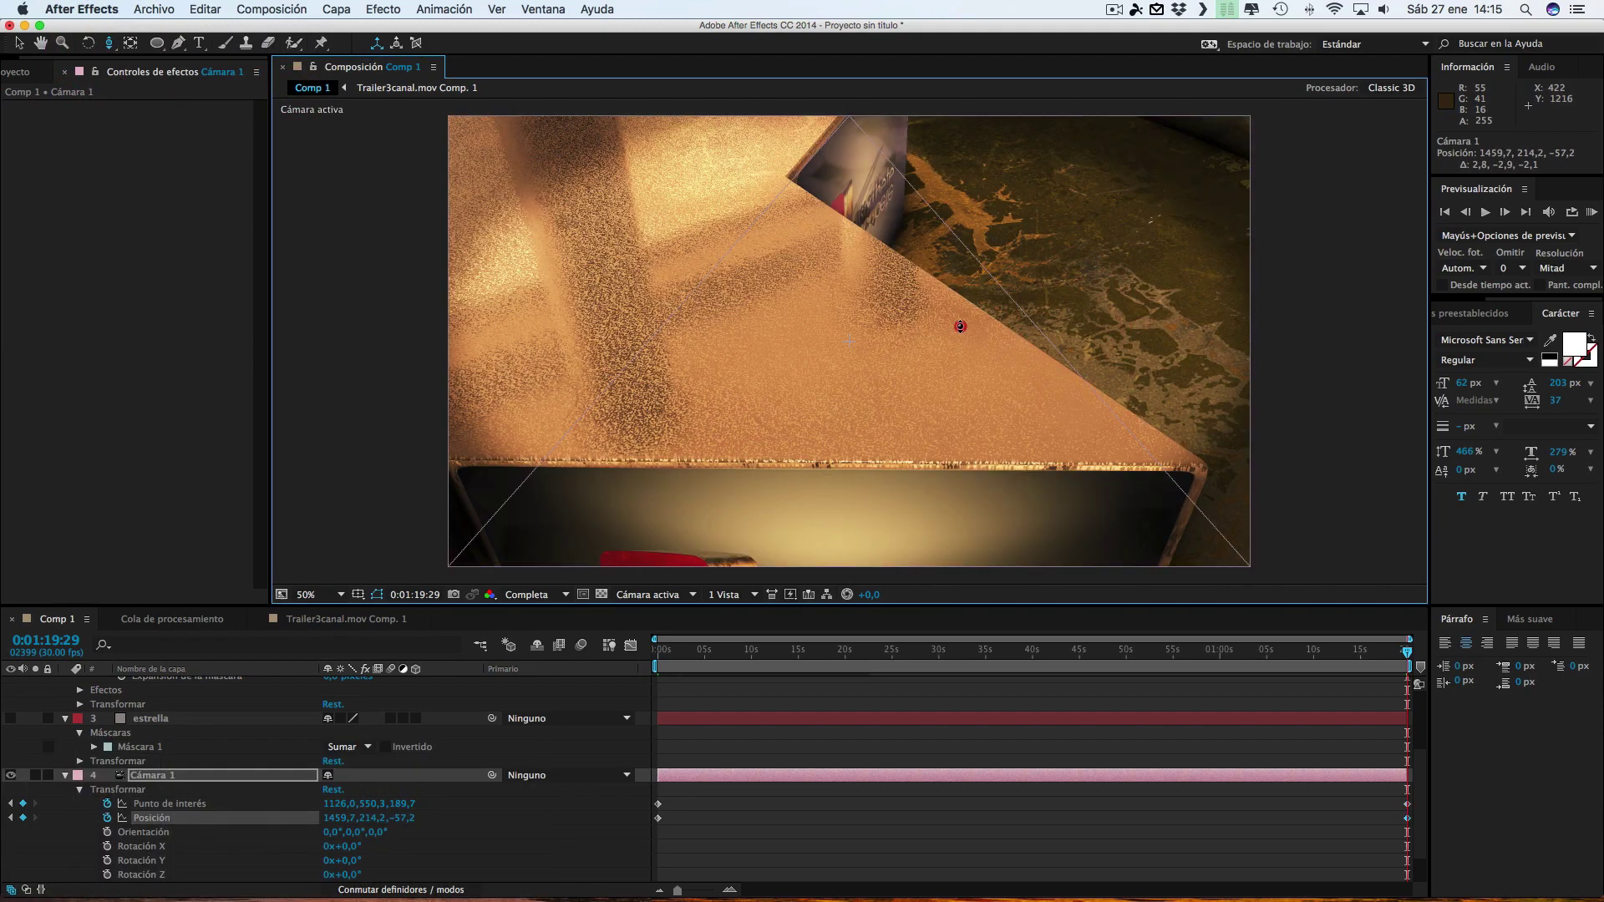
drag(960, 326, 971, 575)
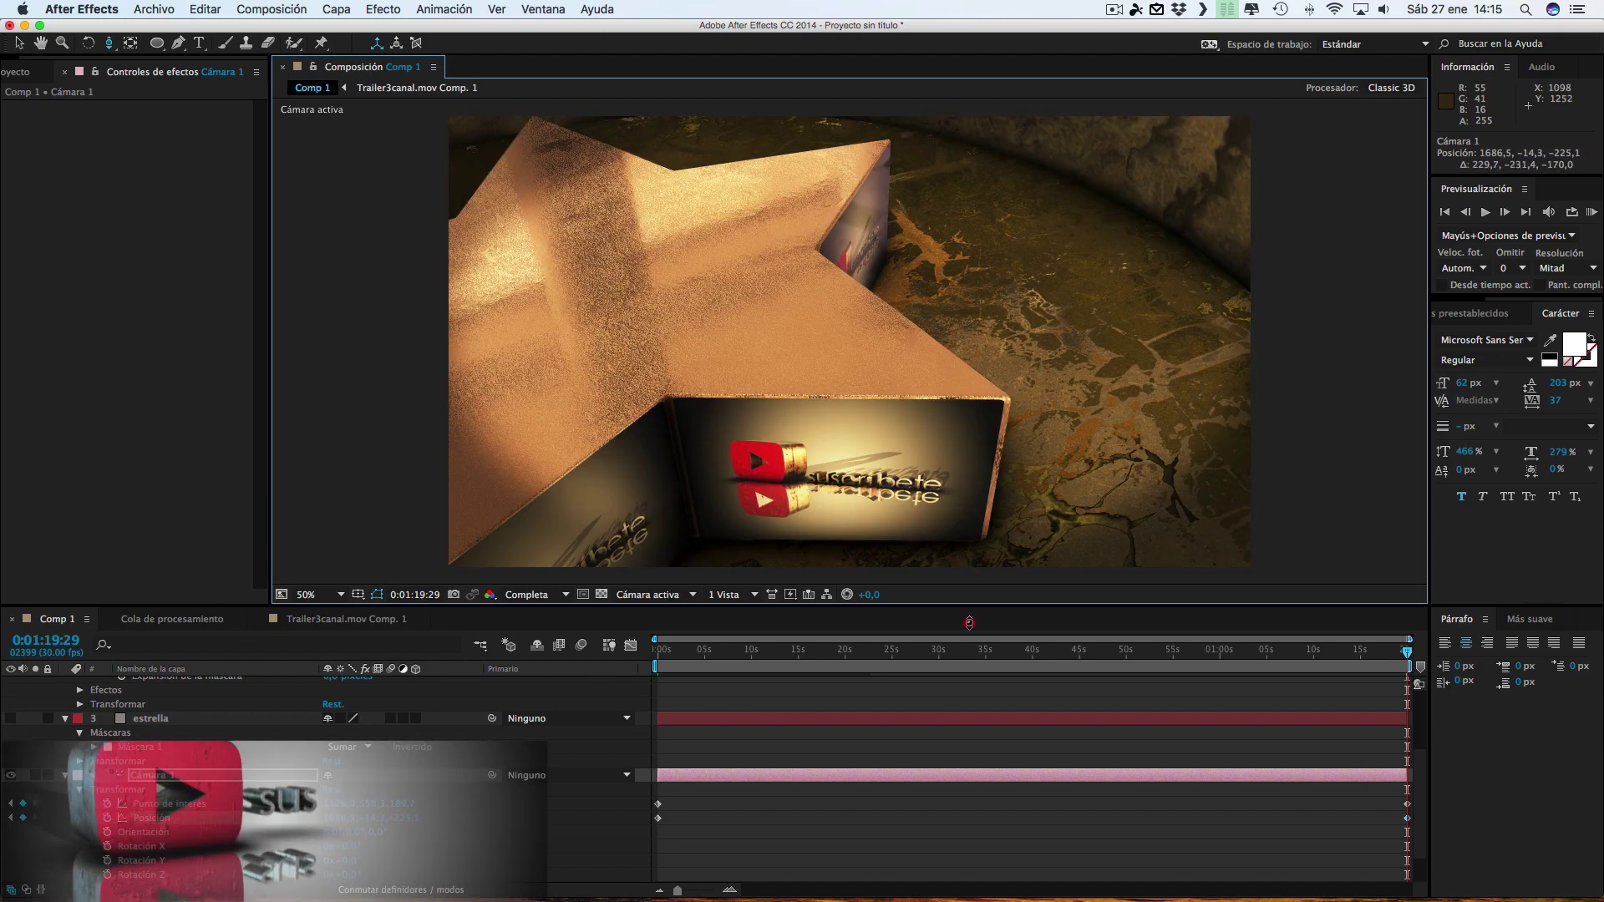
drag(972, 574, 959, 679)
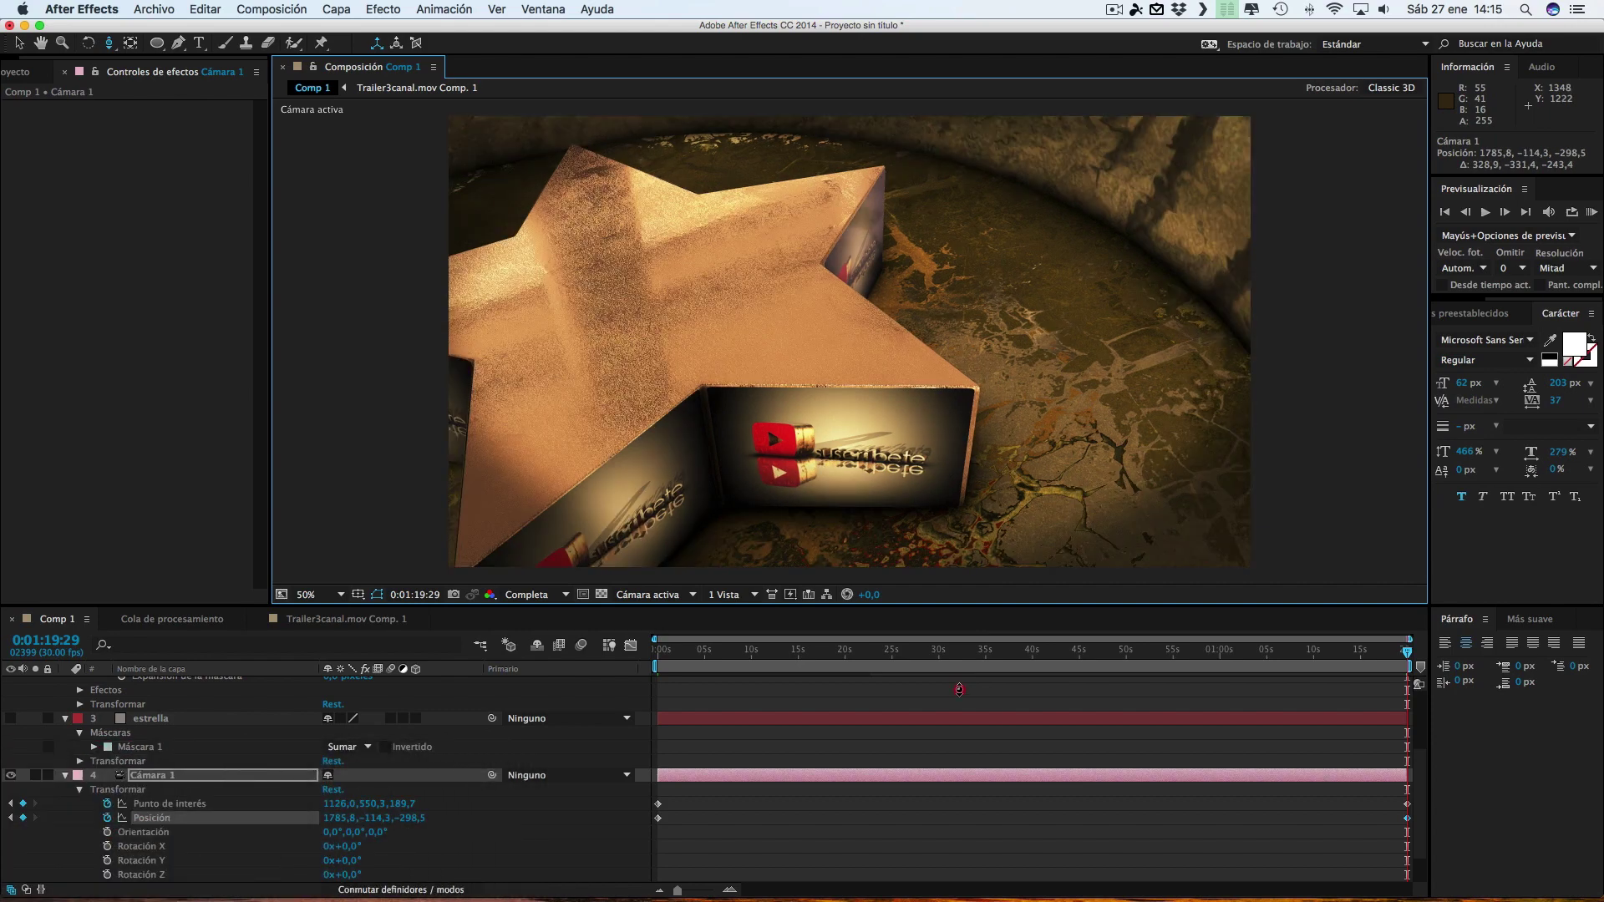
drag(959, 680, 952, 772)
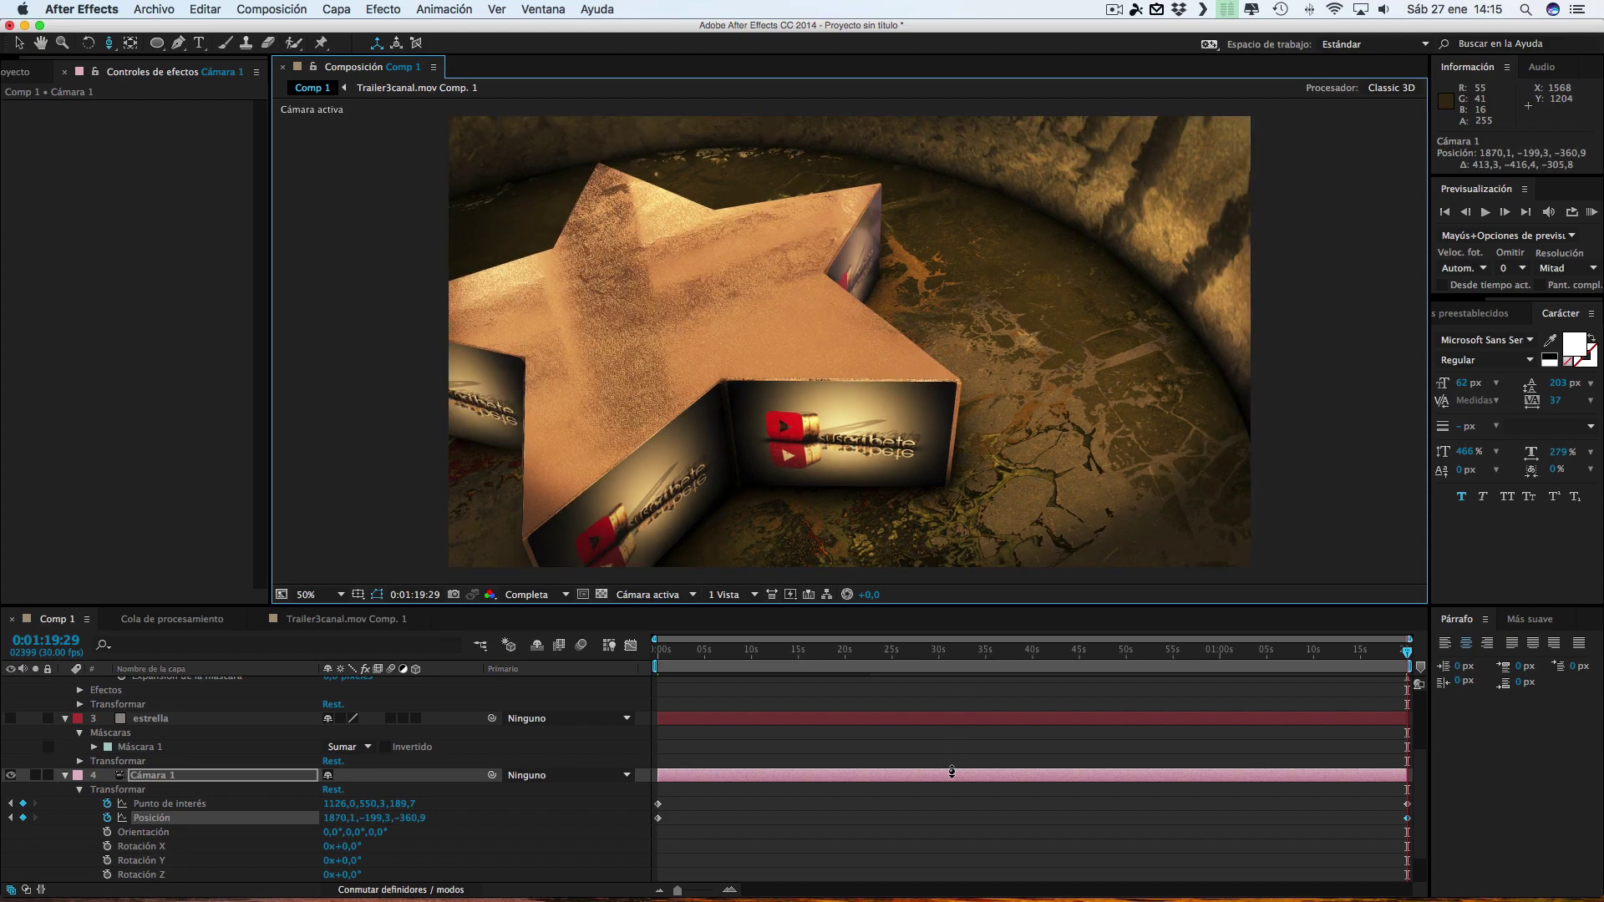
click(110, 45)
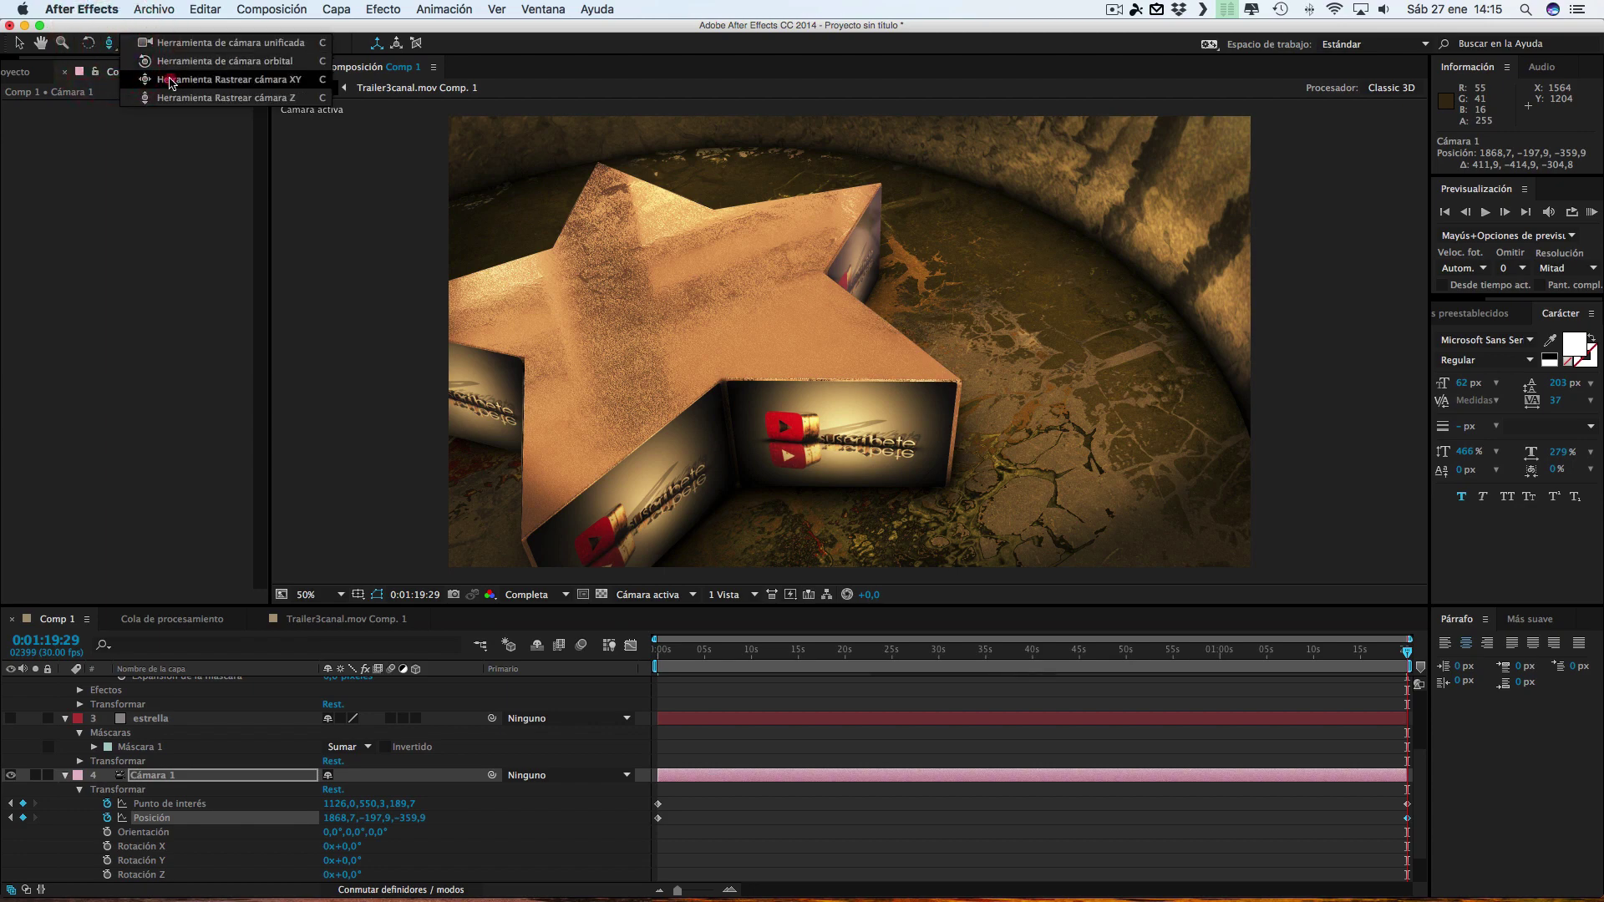
click(226, 79)
drag(778, 224, 893, 213)
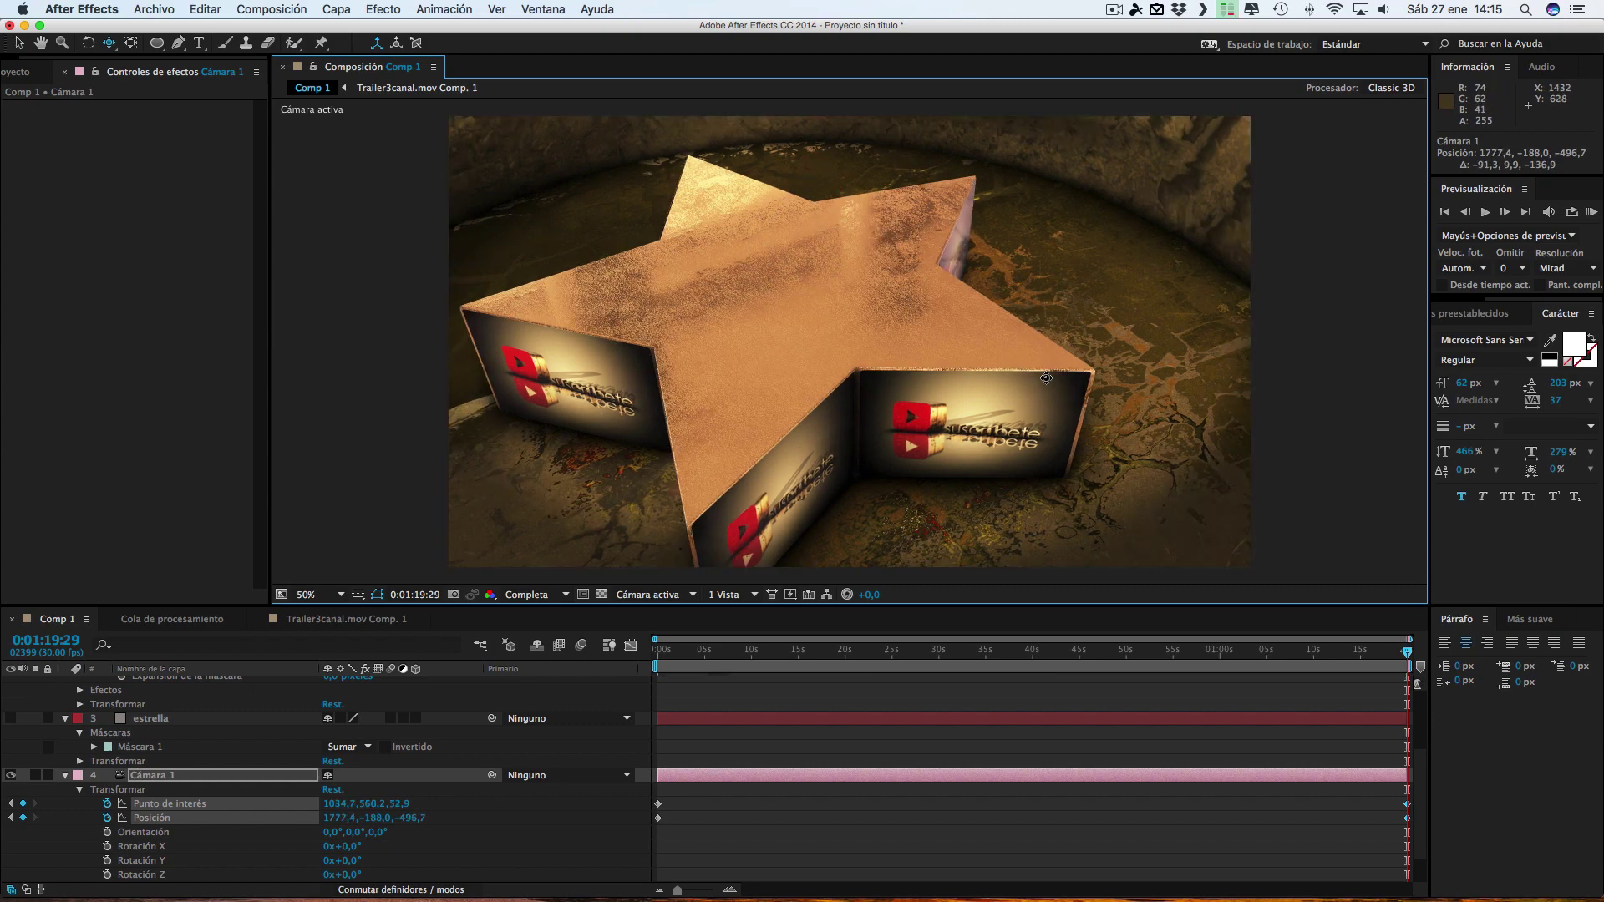
Step back through the timeline from 0:01:16:10 to the start to check the camera move
click(1374, 652)
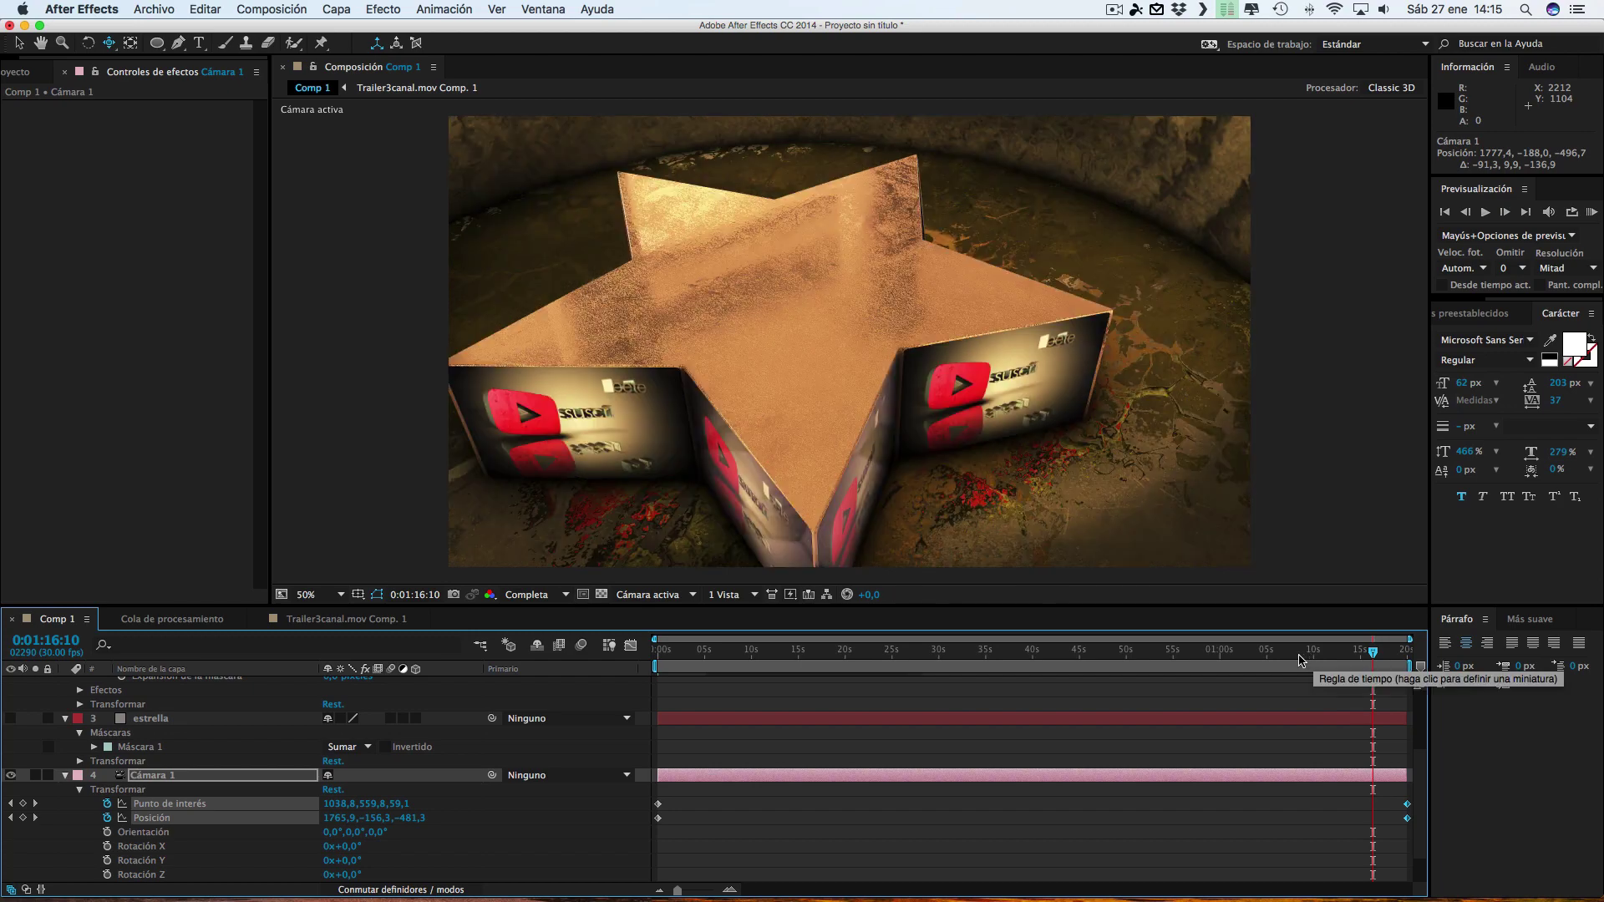
click(1295, 655)
click(1207, 654)
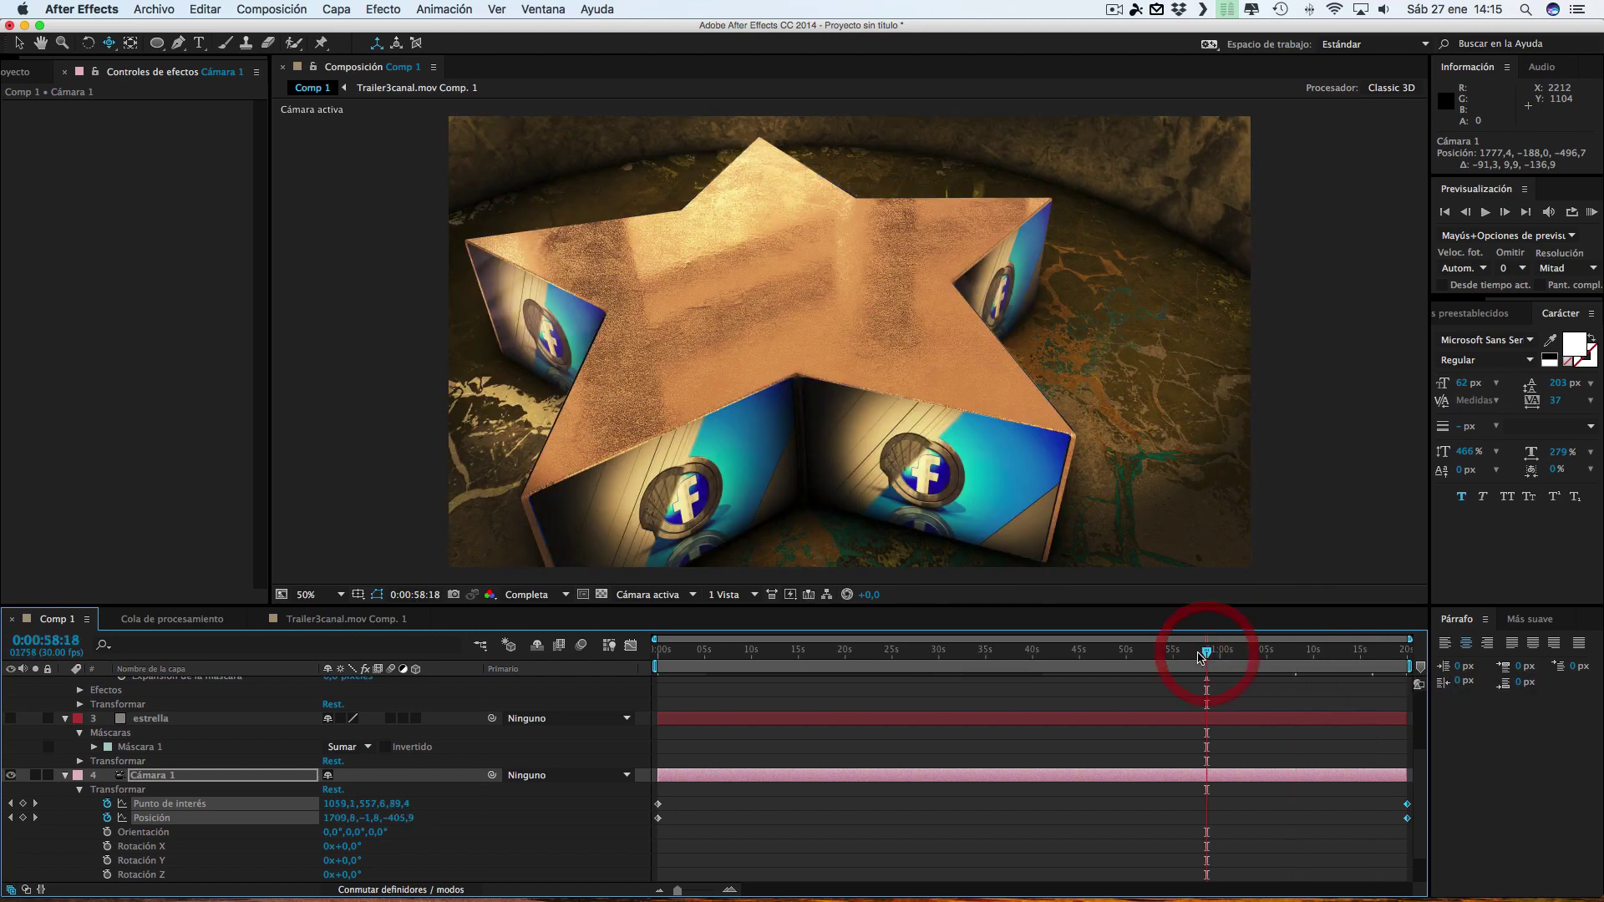
click(1085, 654)
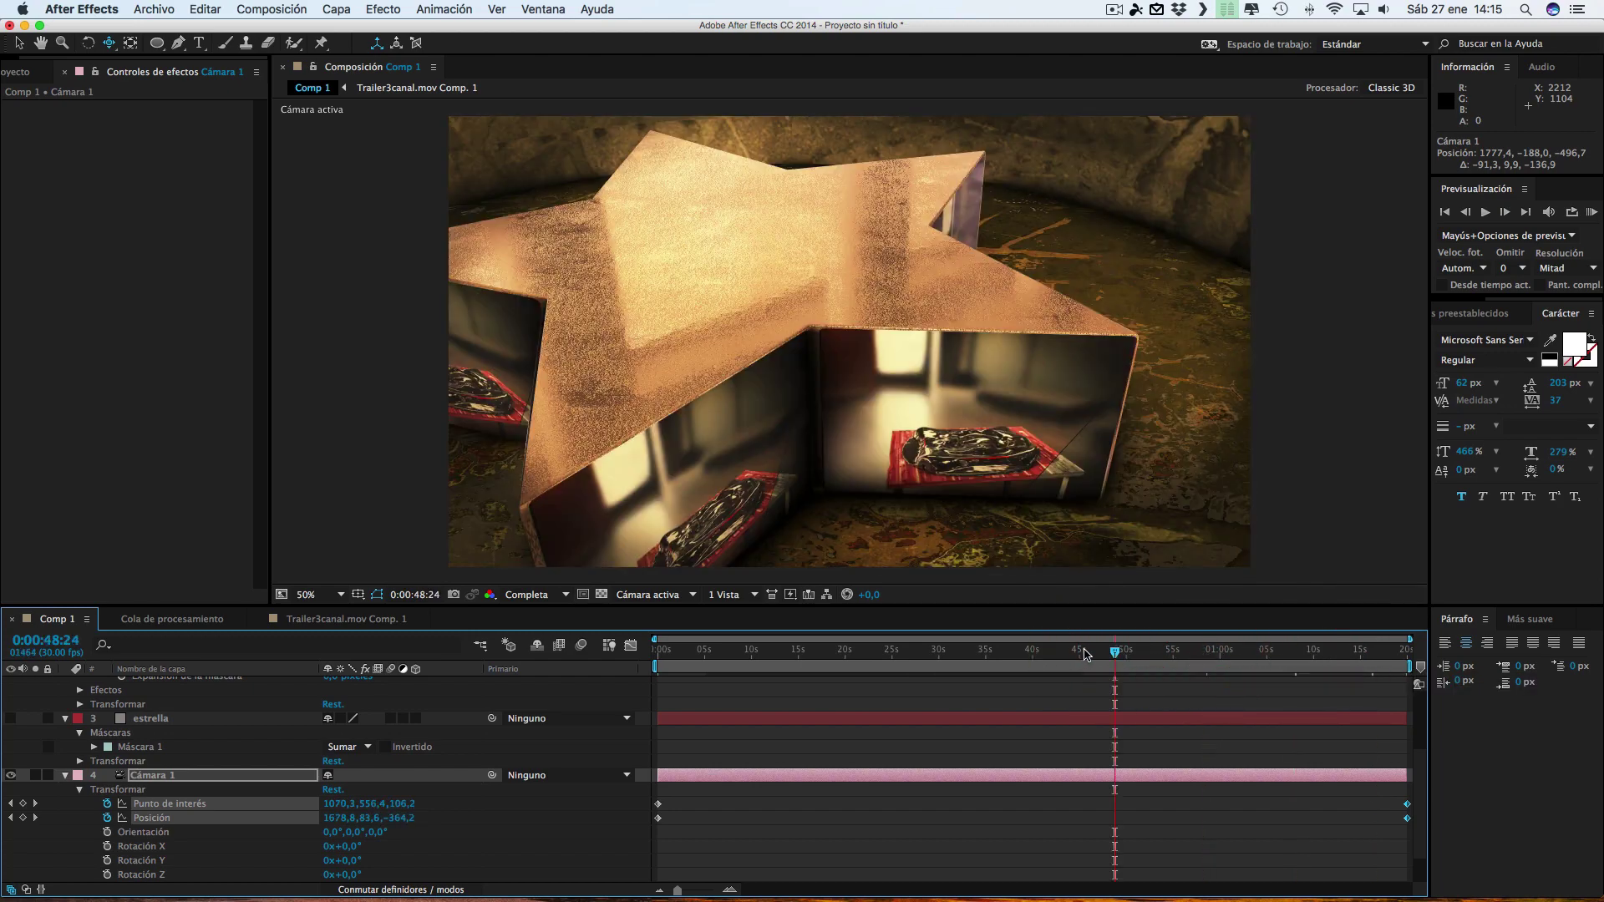
click(1028, 654)
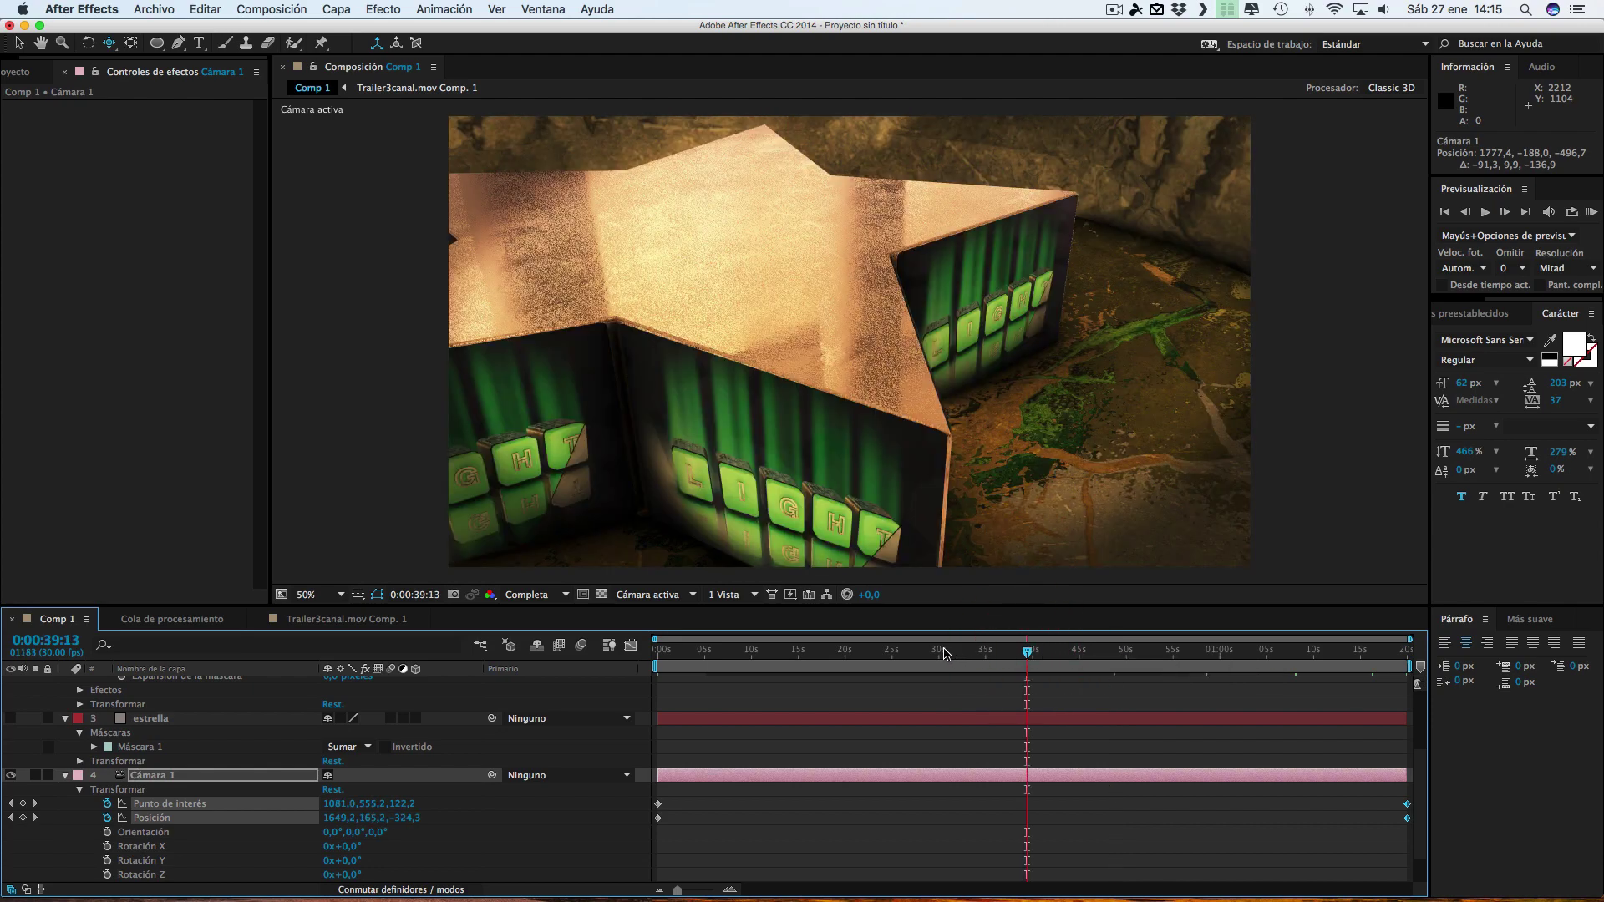
click(941, 655)
click(877, 653)
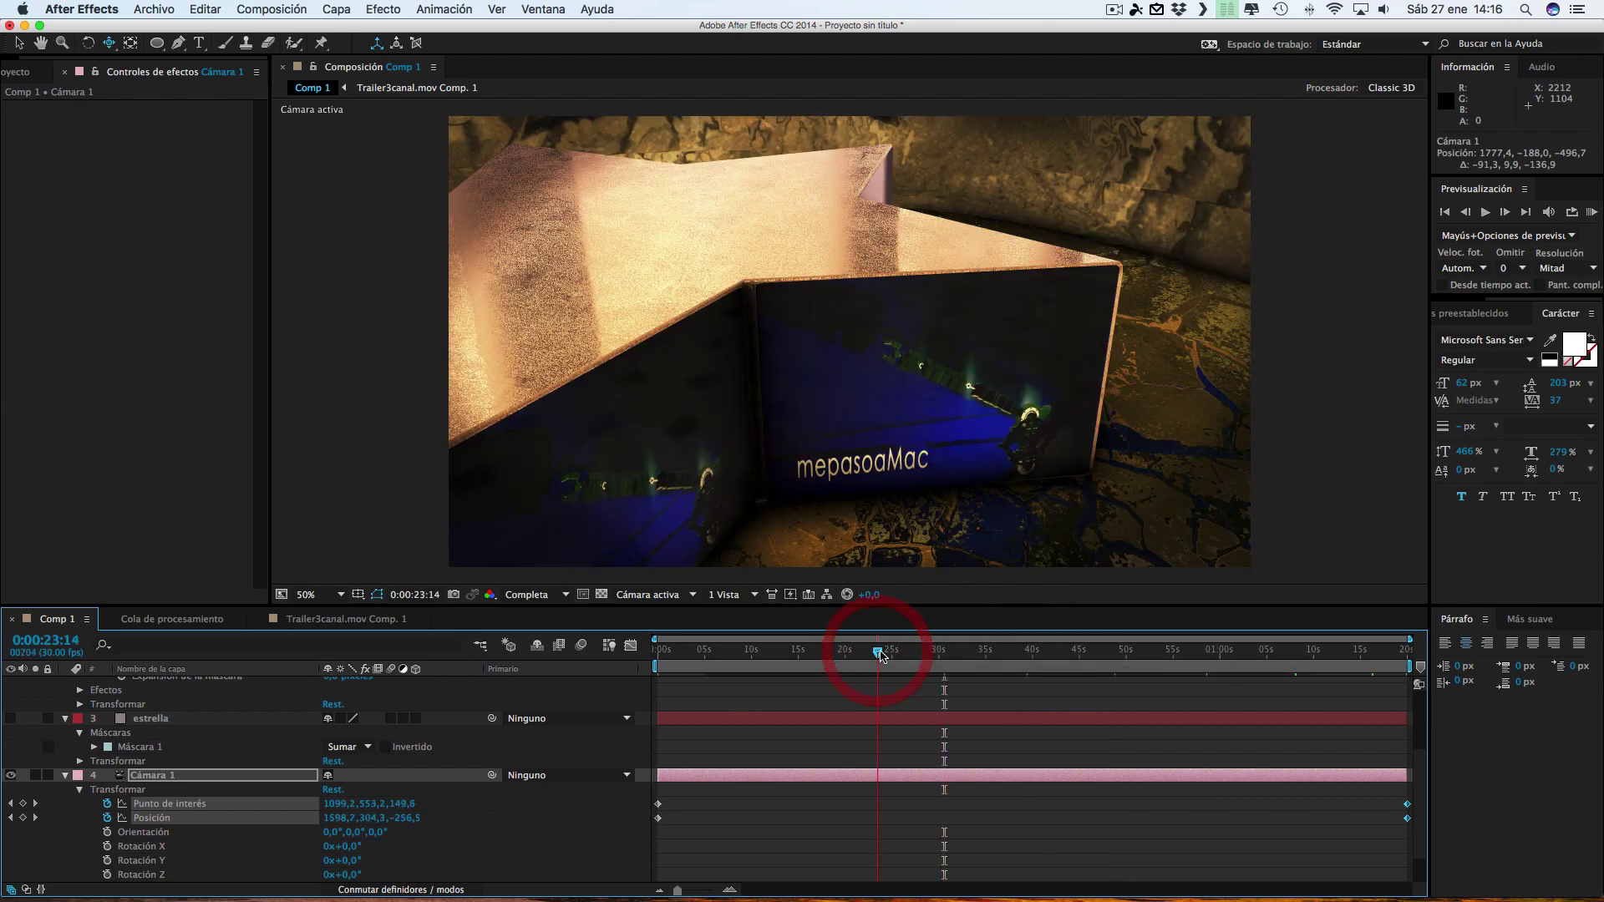
click(809, 650)
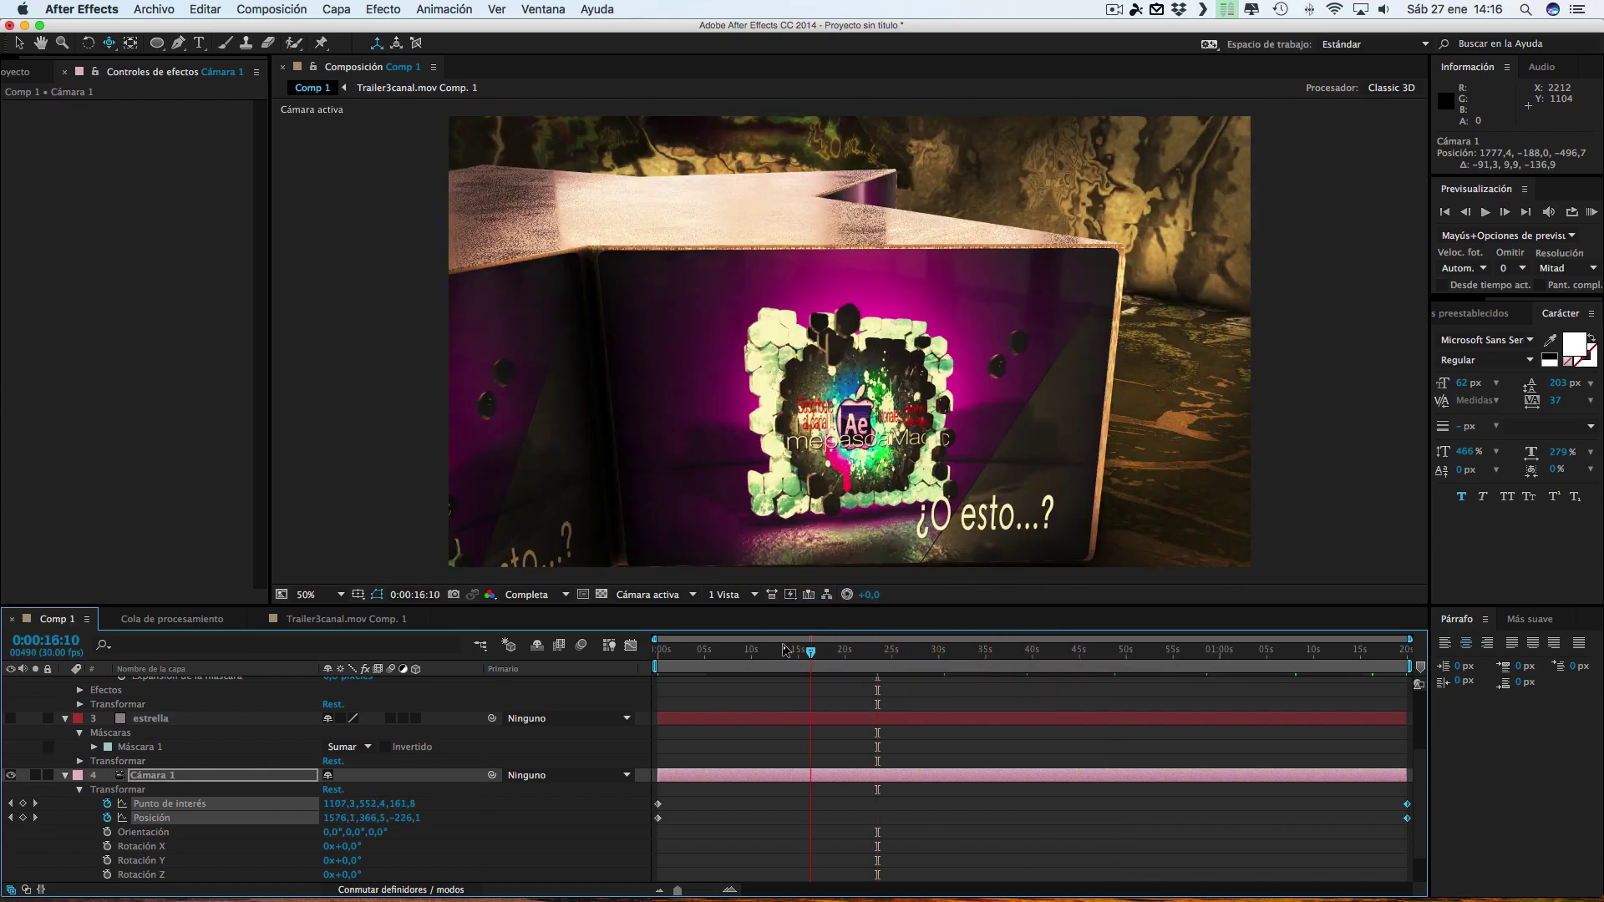
click(749, 651)
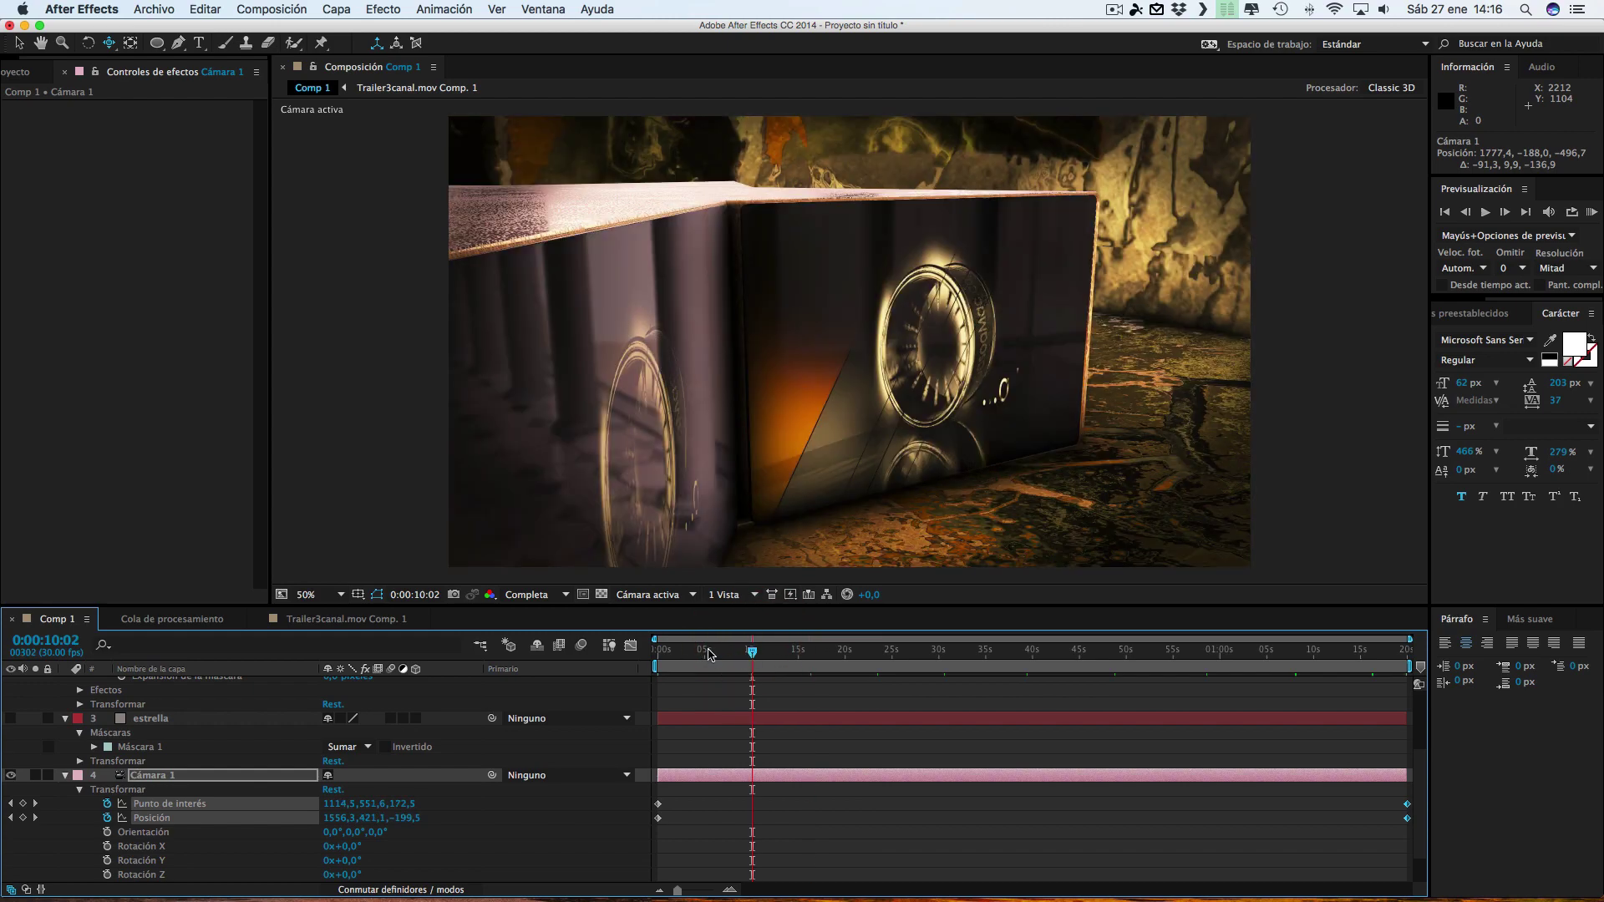
click(708, 651)
click(664, 651)
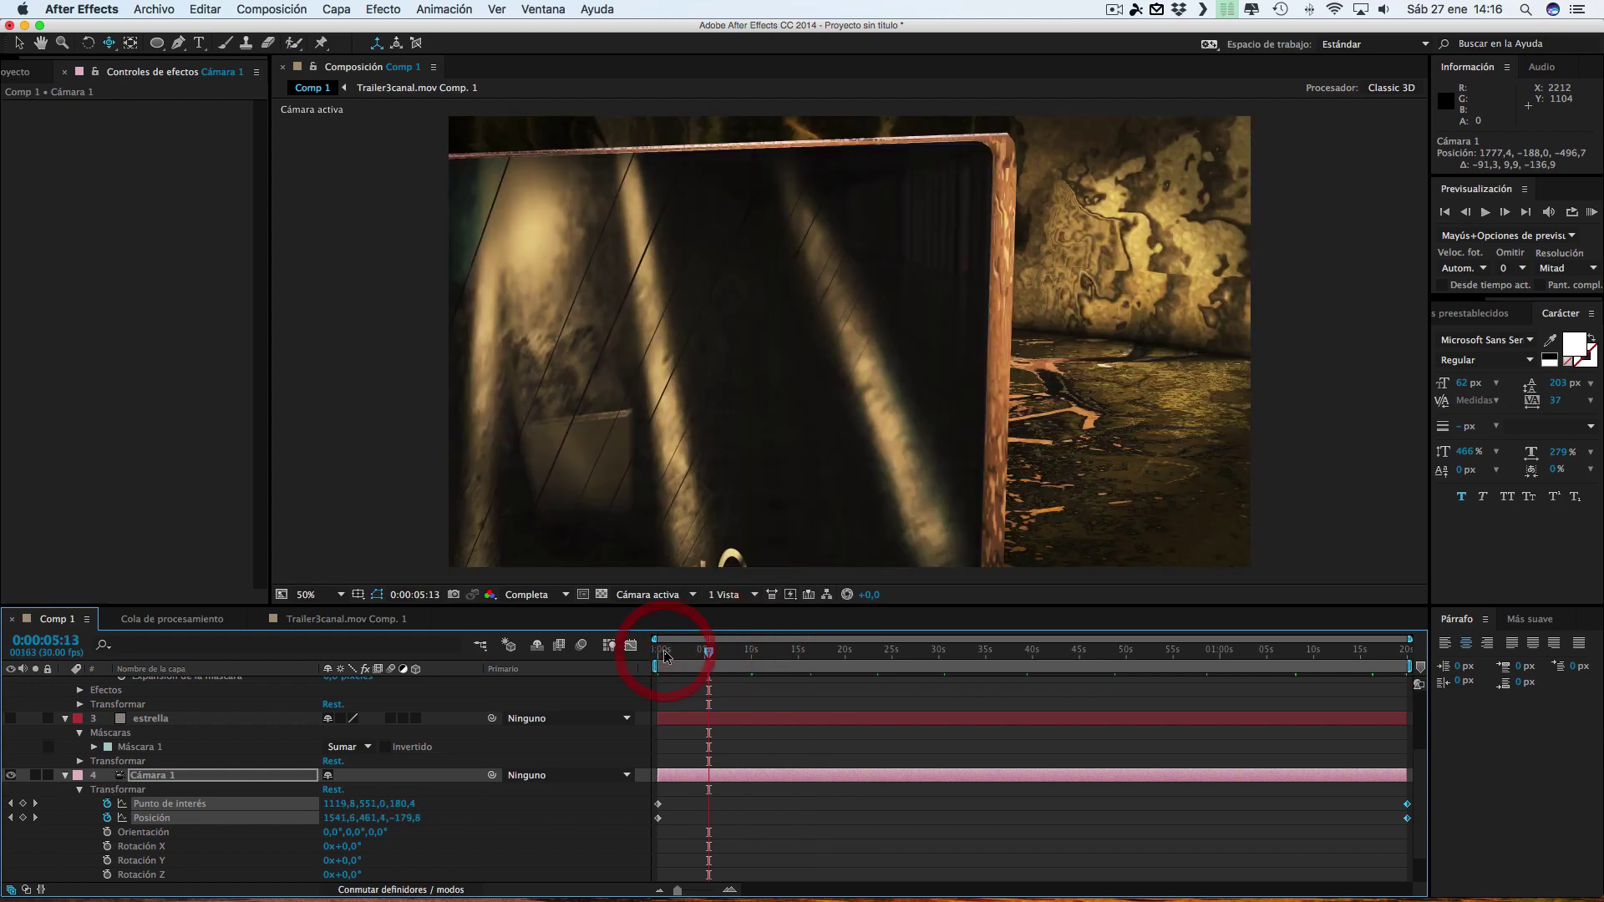
drag(666, 655, 643, 653)
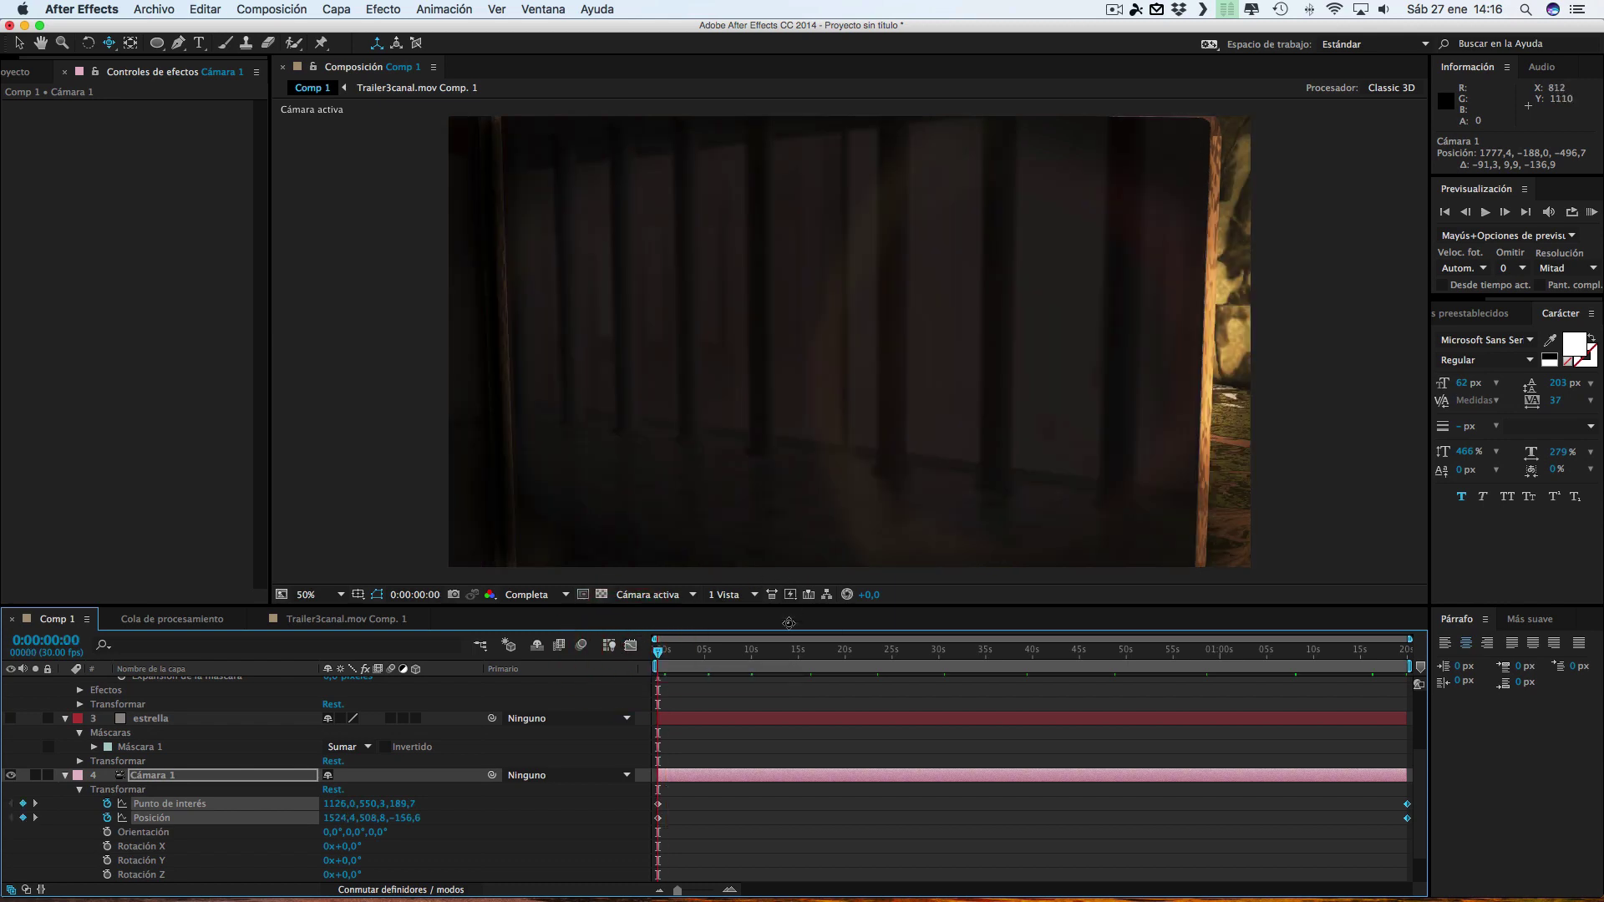
Preview forward from 0:00:09:00 to 0:01:07:21, ending on the Facebook-logo panels
click(742, 651)
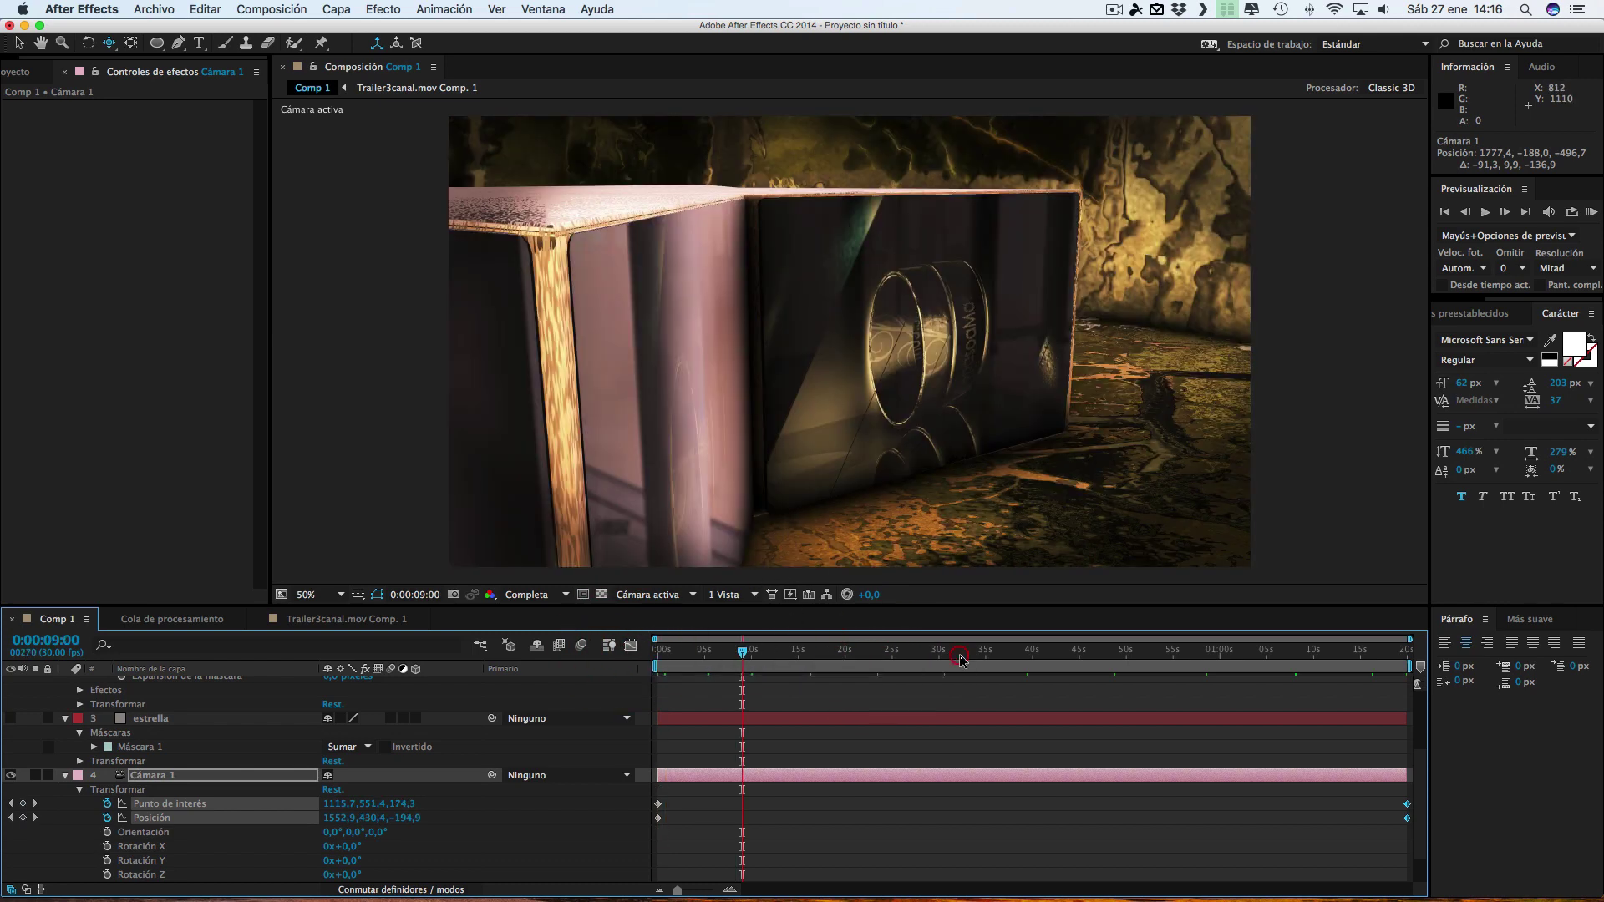
click(959, 654)
click(1093, 653)
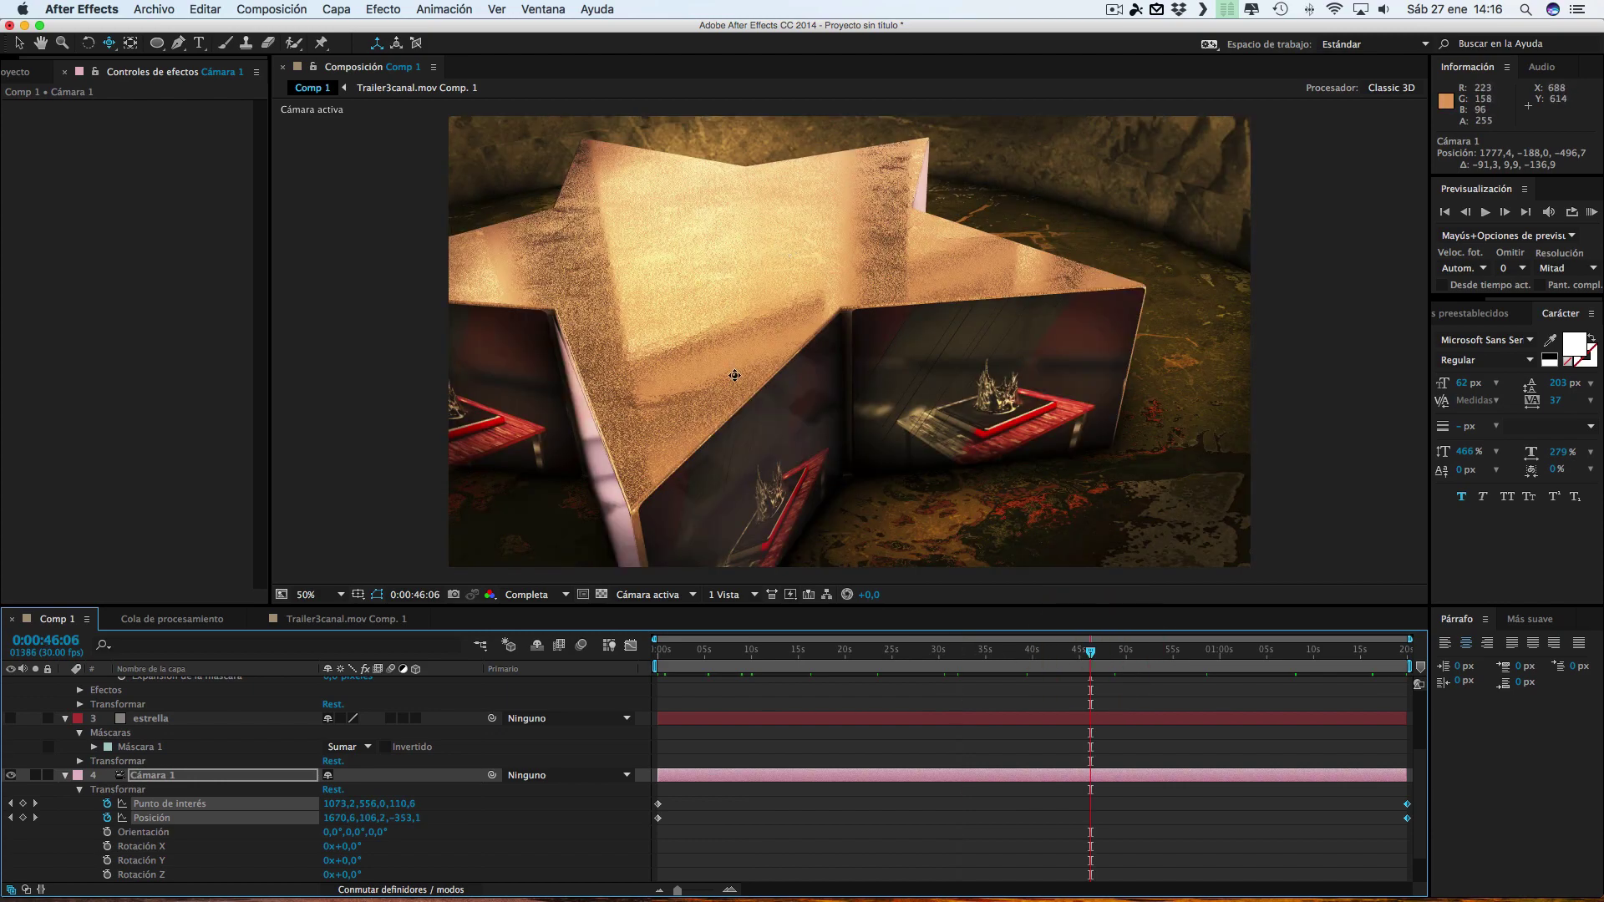
click(1167, 652)
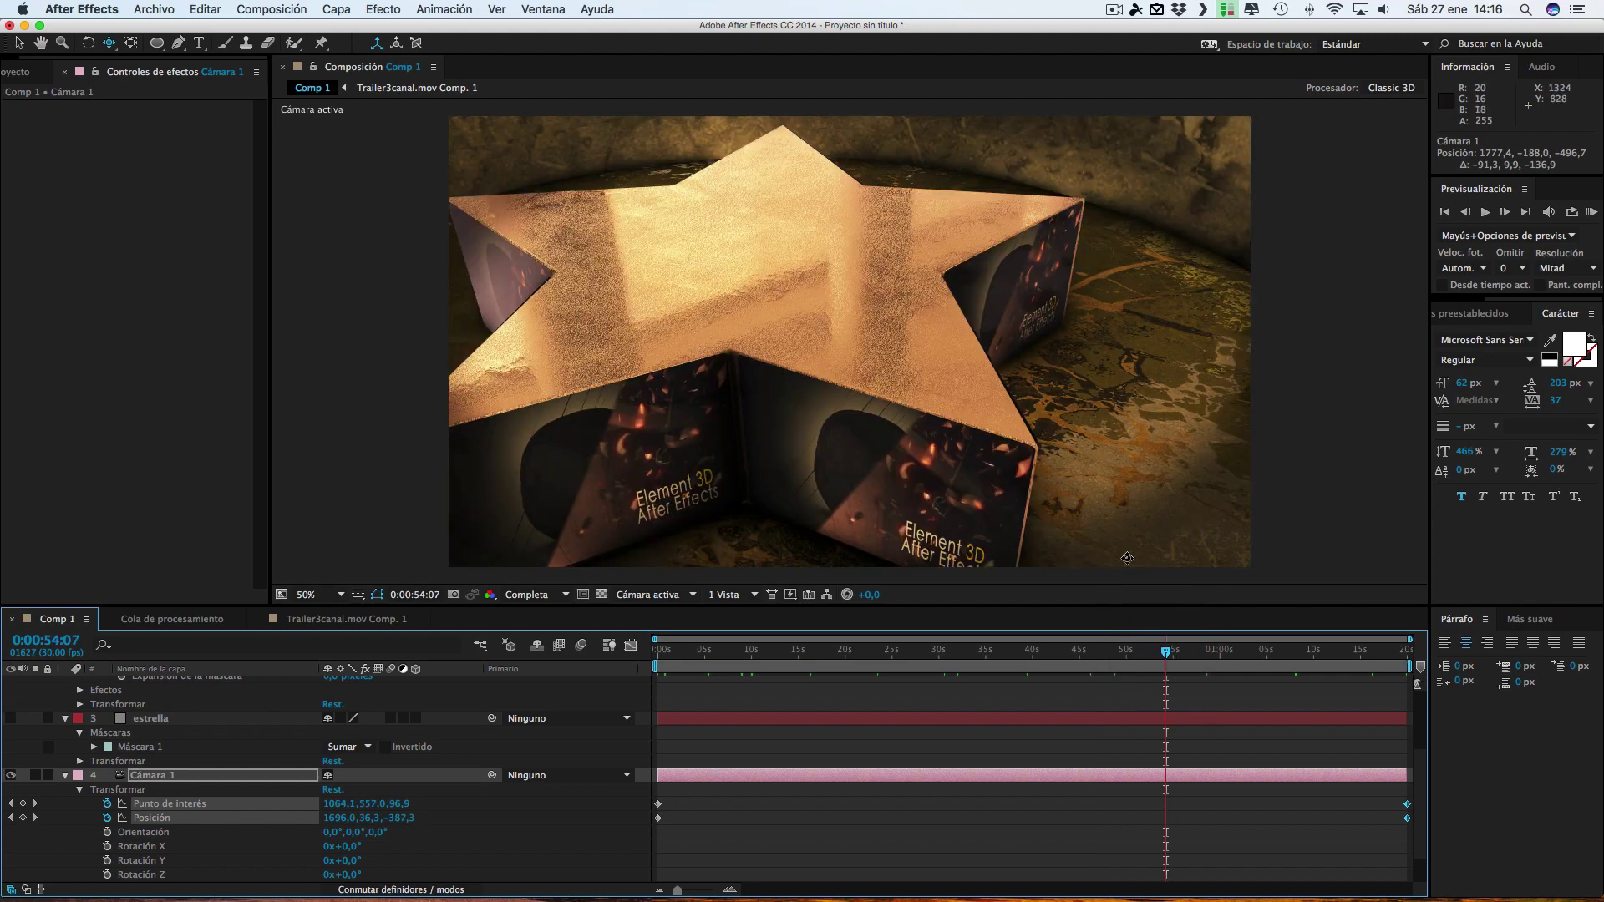
click(1237, 654)
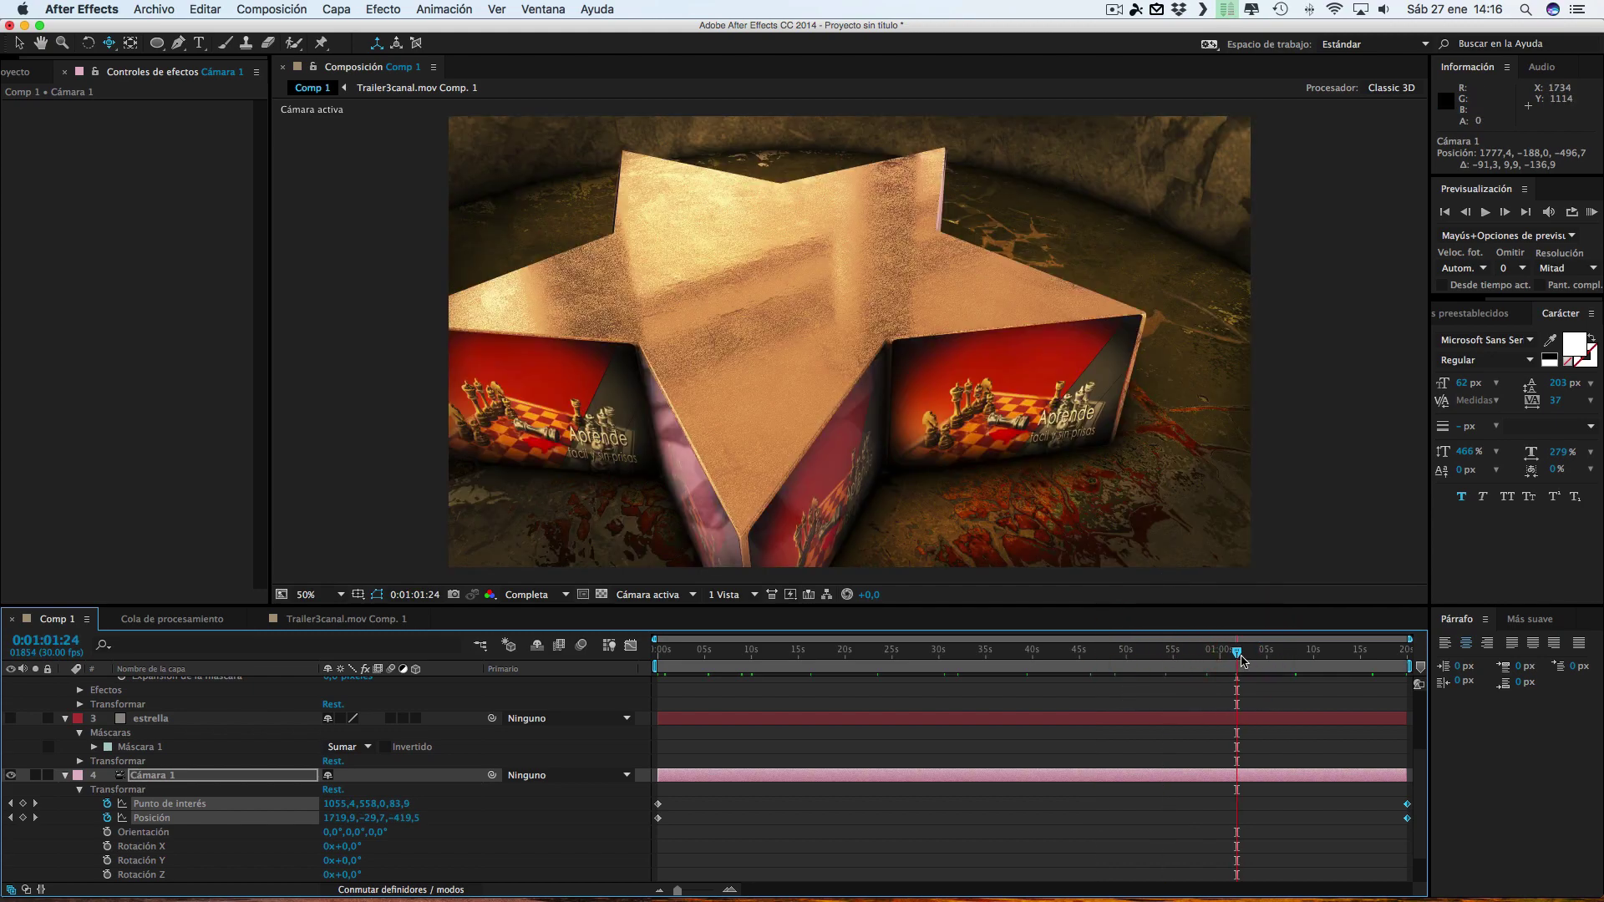
click(1292, 653)
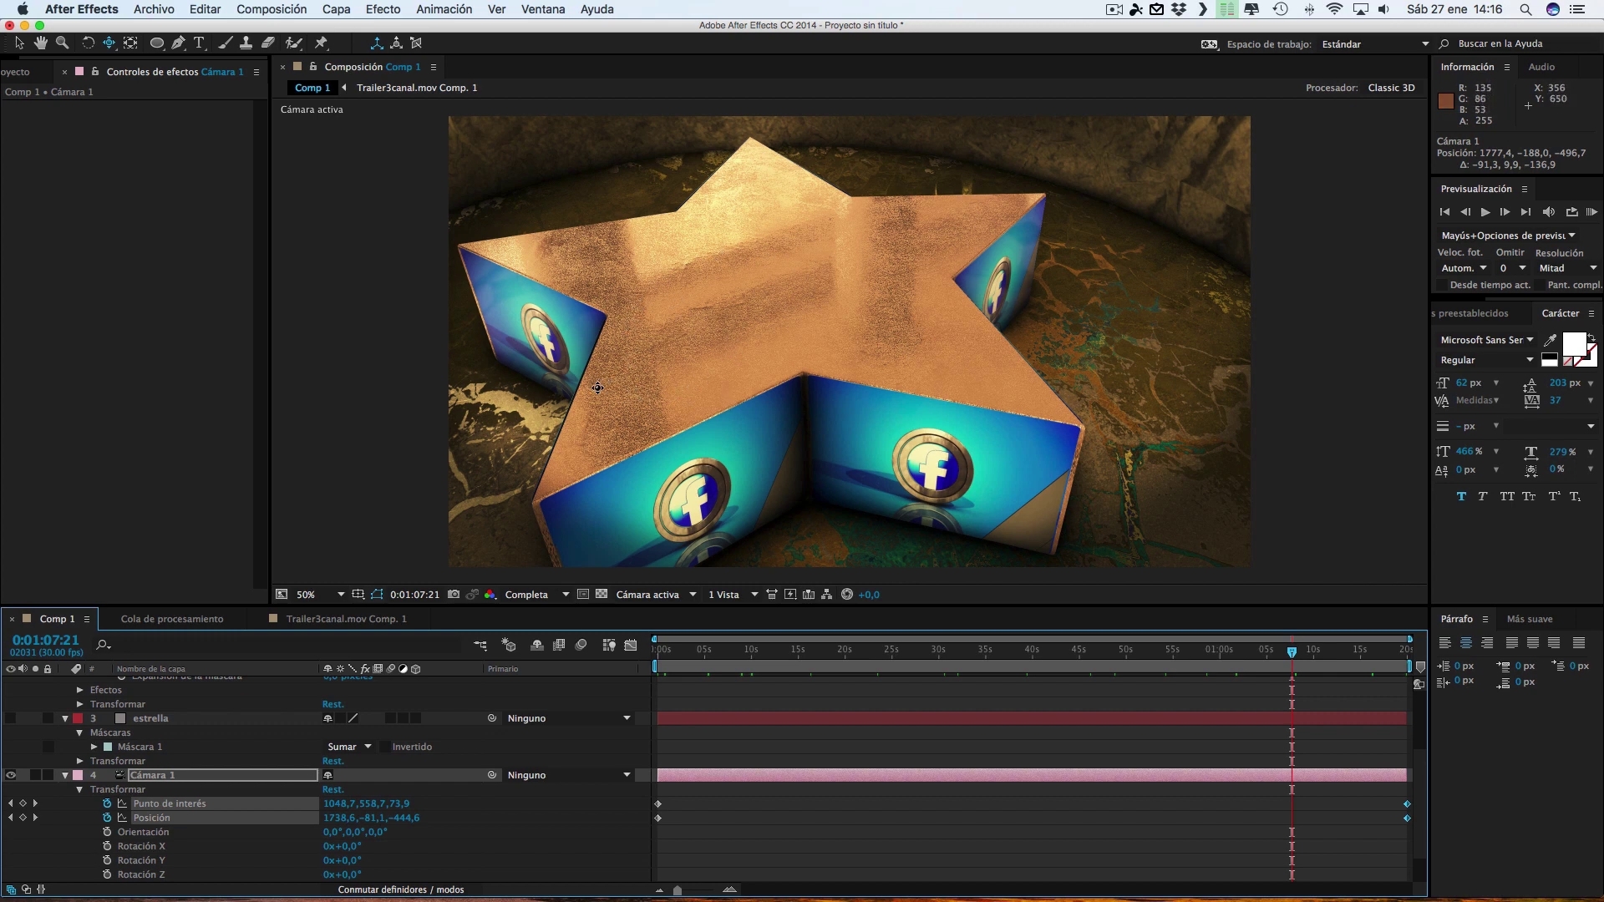
Switch to the Video Copilot Evolution page in Safari through Mission Control
key(ctrl+Up)
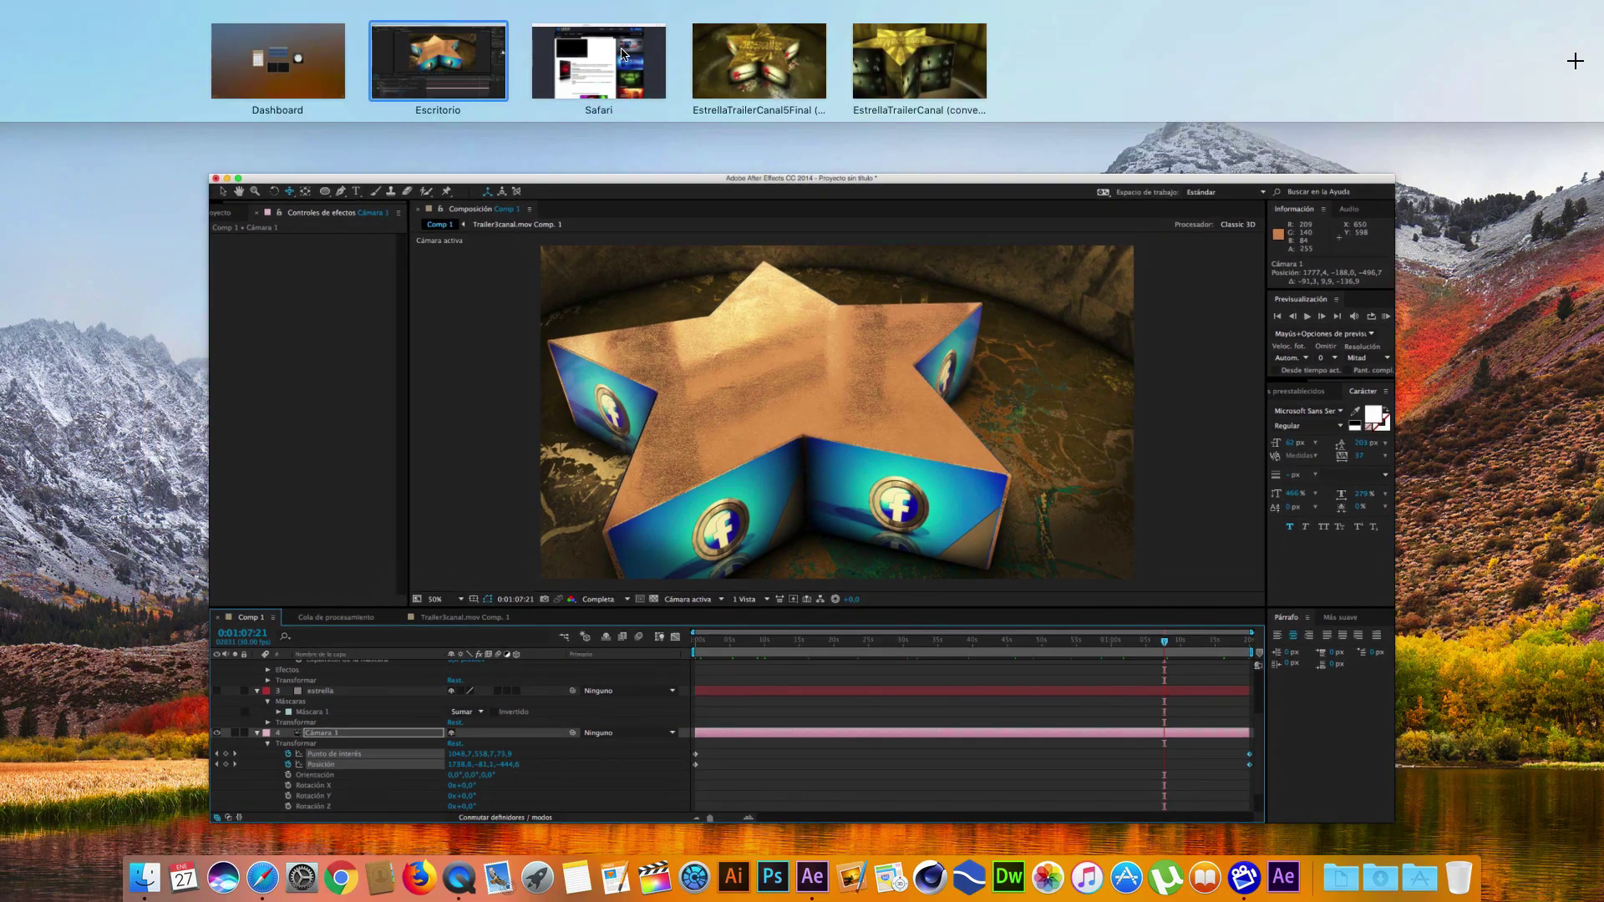
click(622, 55)
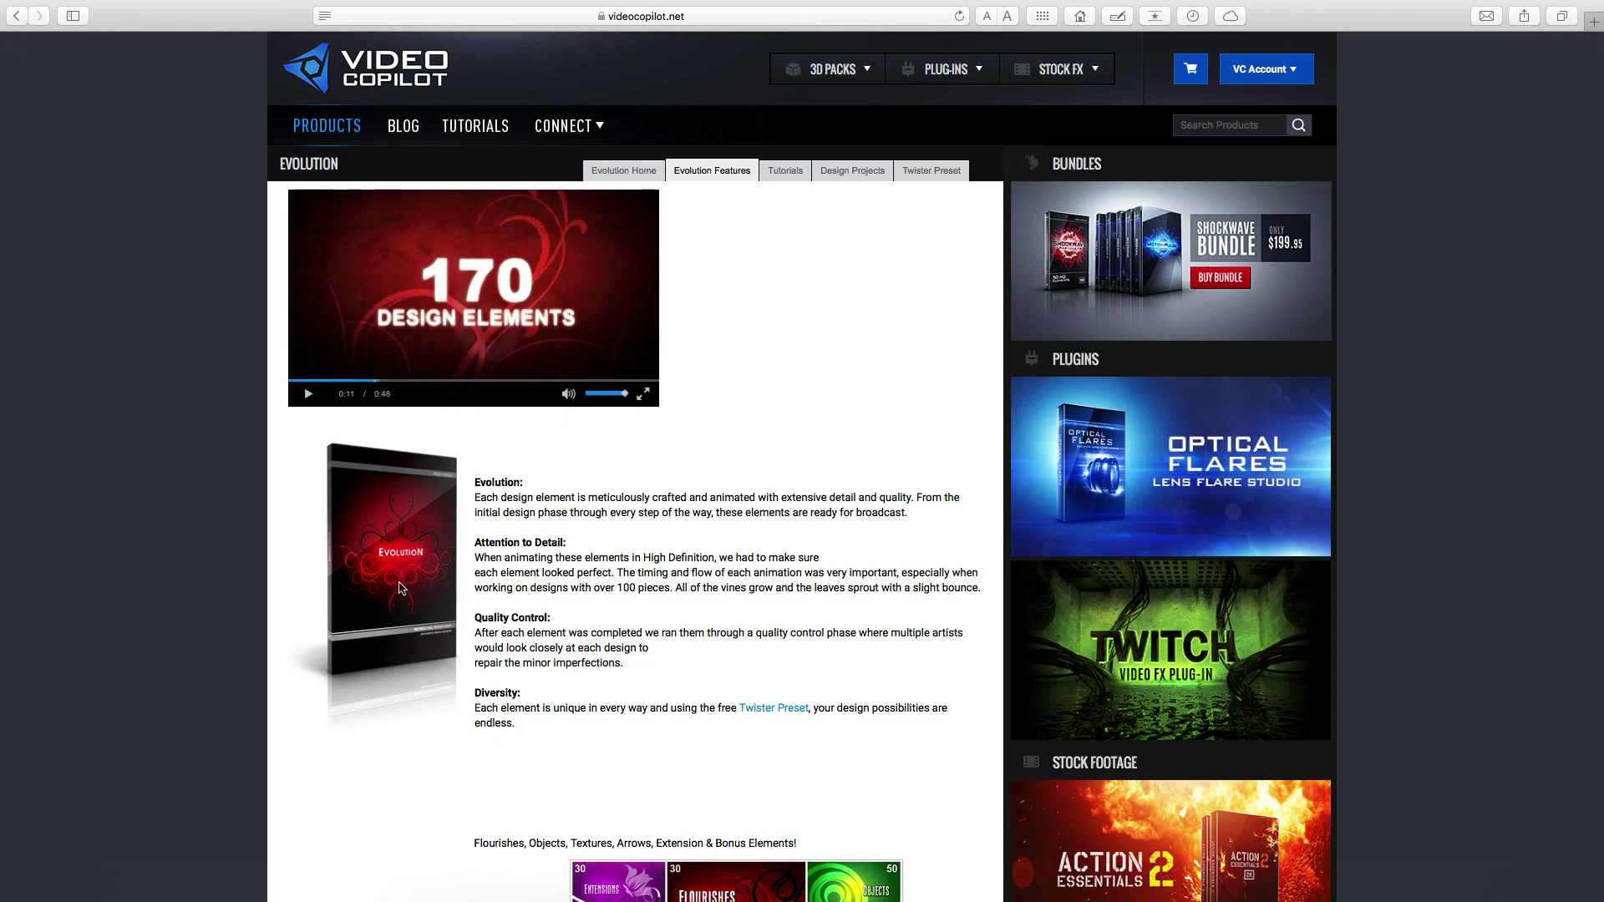
scroll(802, 681, down, 3)
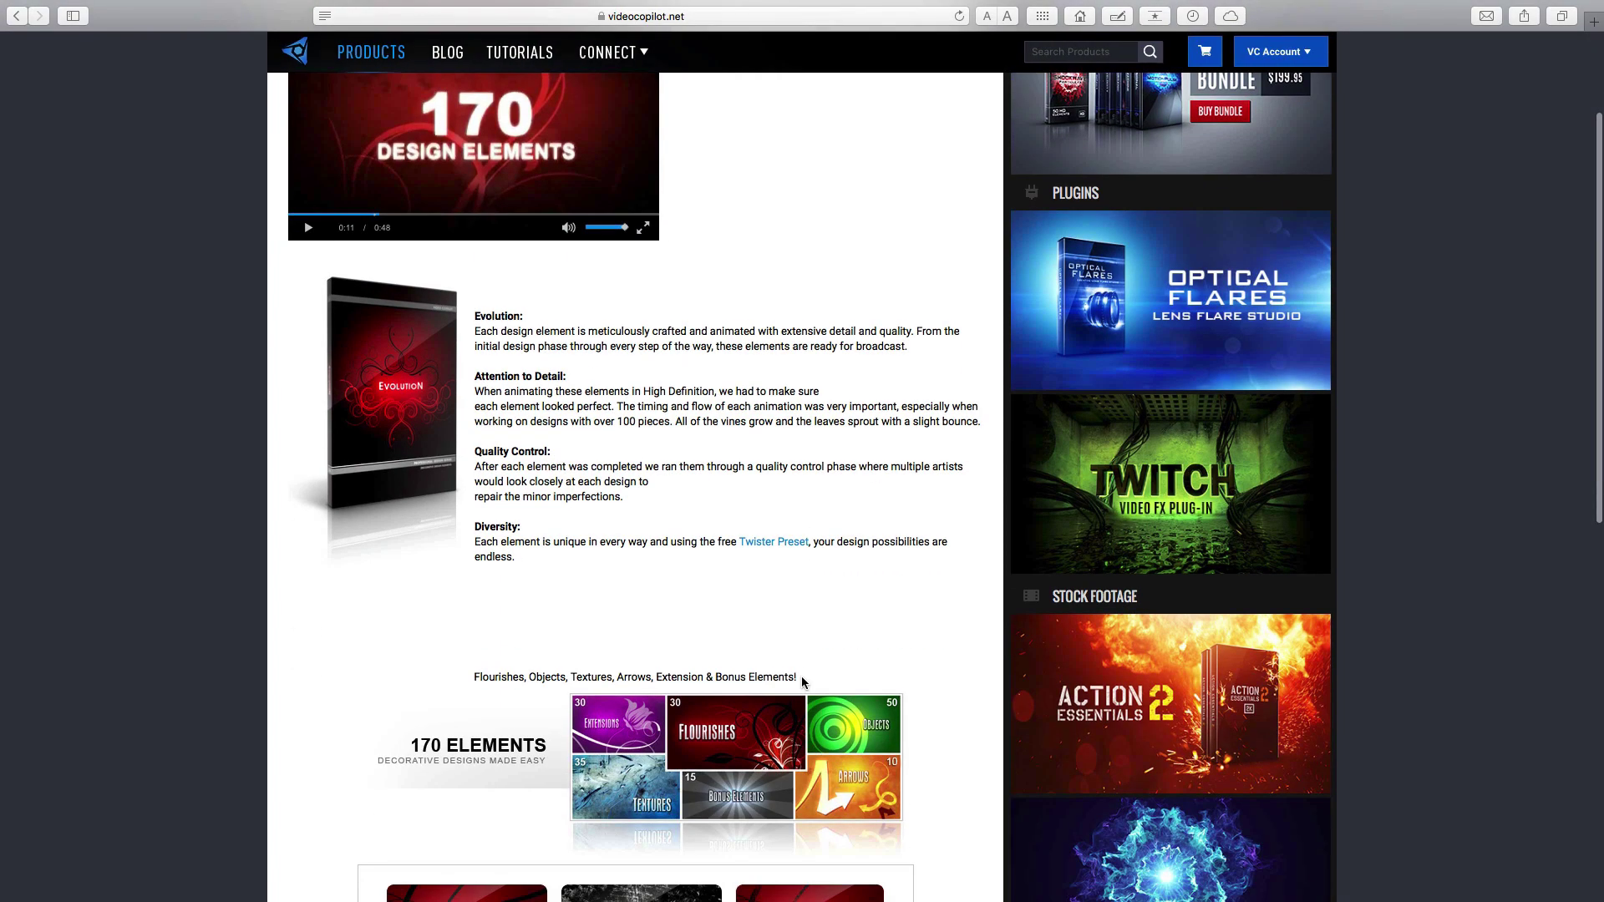
scroll(585, 417, up, 3)
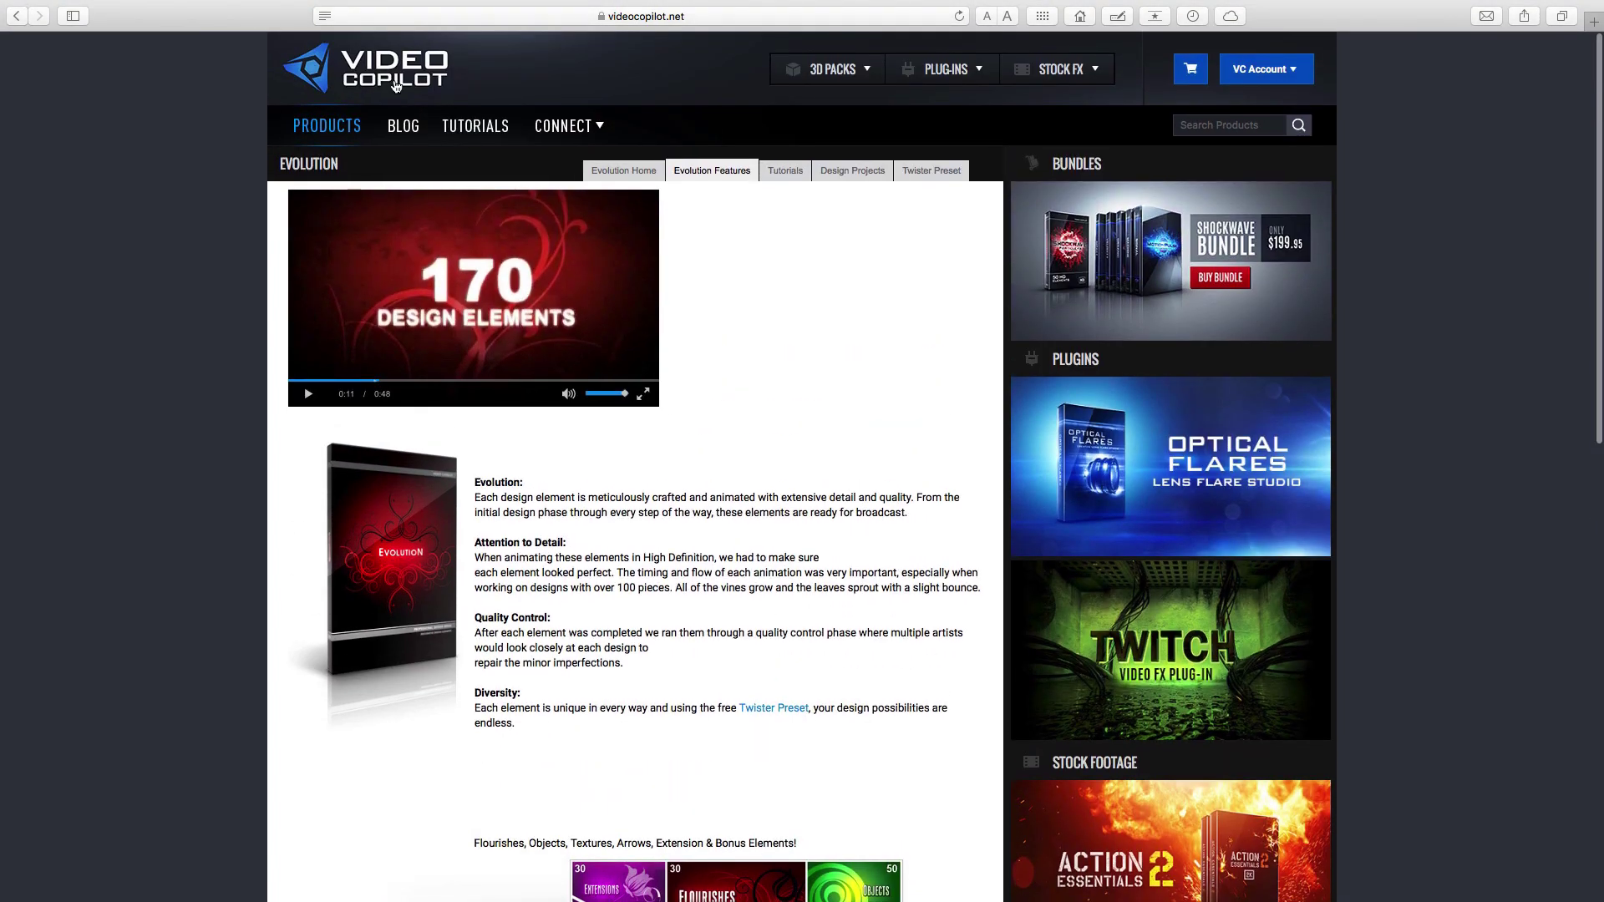
scroll(815, 620, down, 5)
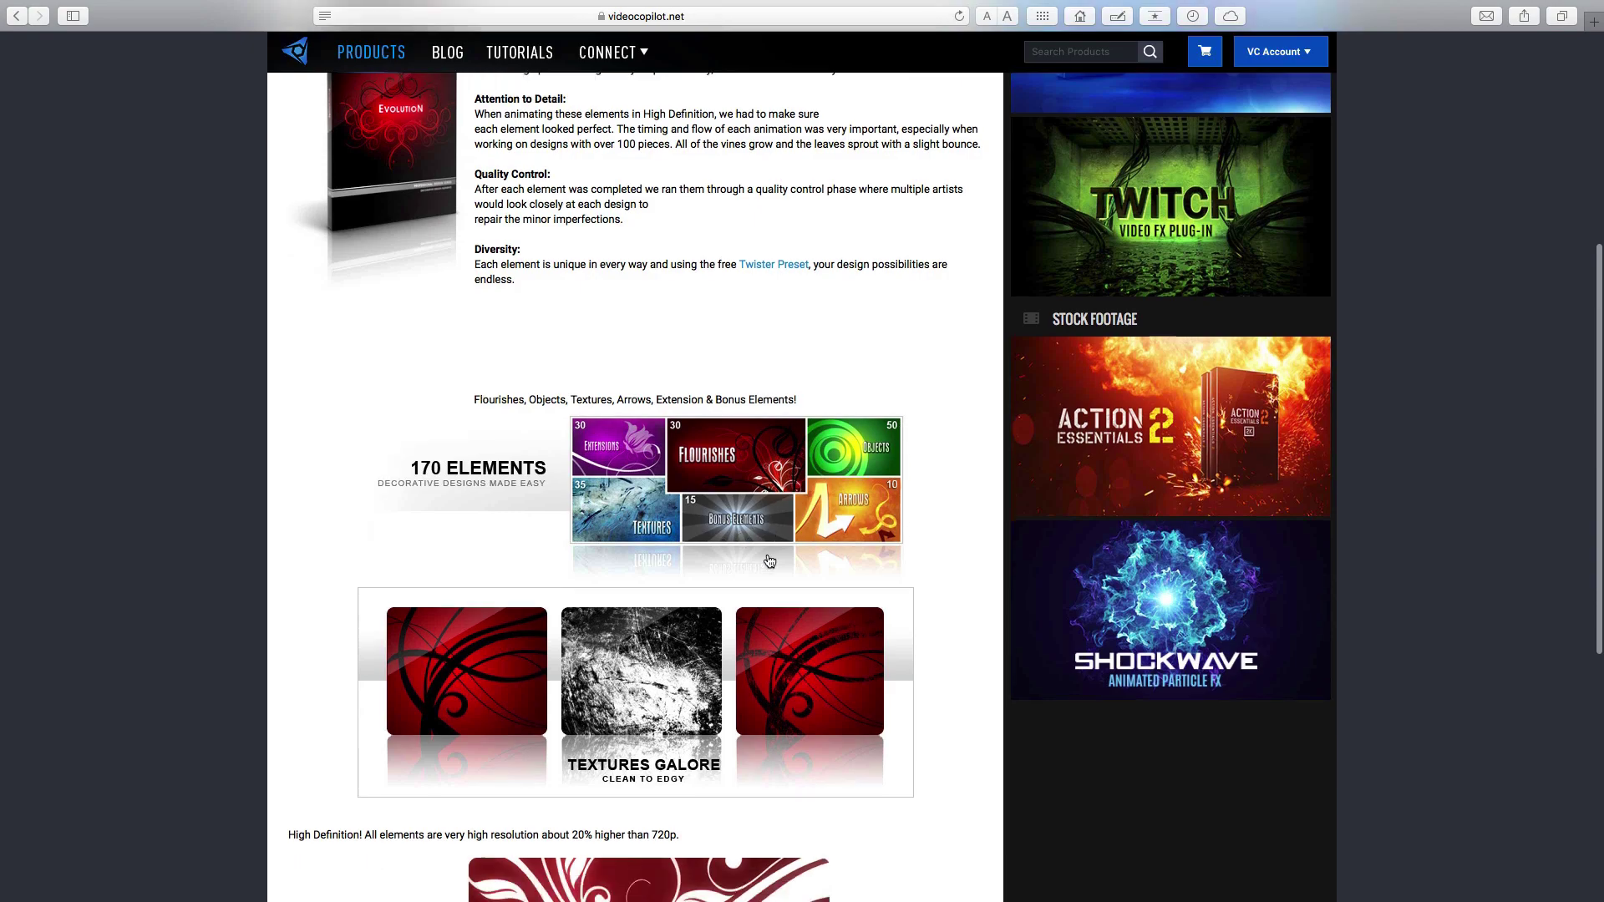
Scroll through the Evolution features page and bring Mission Control back up
scroll(752, 558, down, 3)
scroll(767, 554, up, 10)
scroll(772, 542, down, 2)
scroll(772, 542, up, 2)
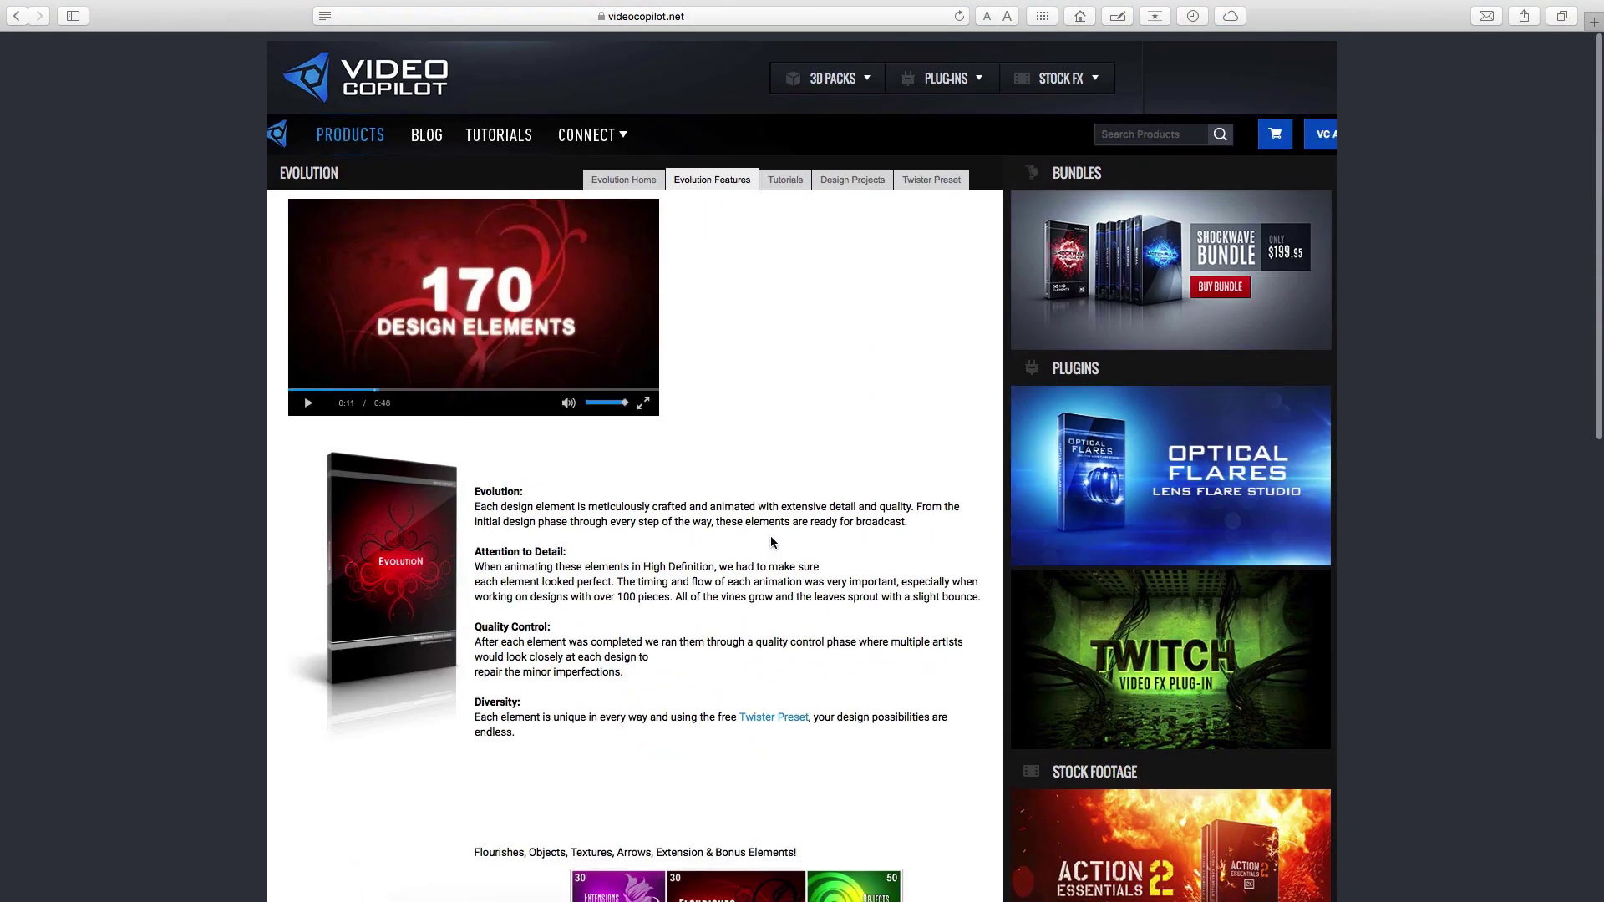
scroll(752, 483, down, 5)
scroll(760, 488, up, 6)
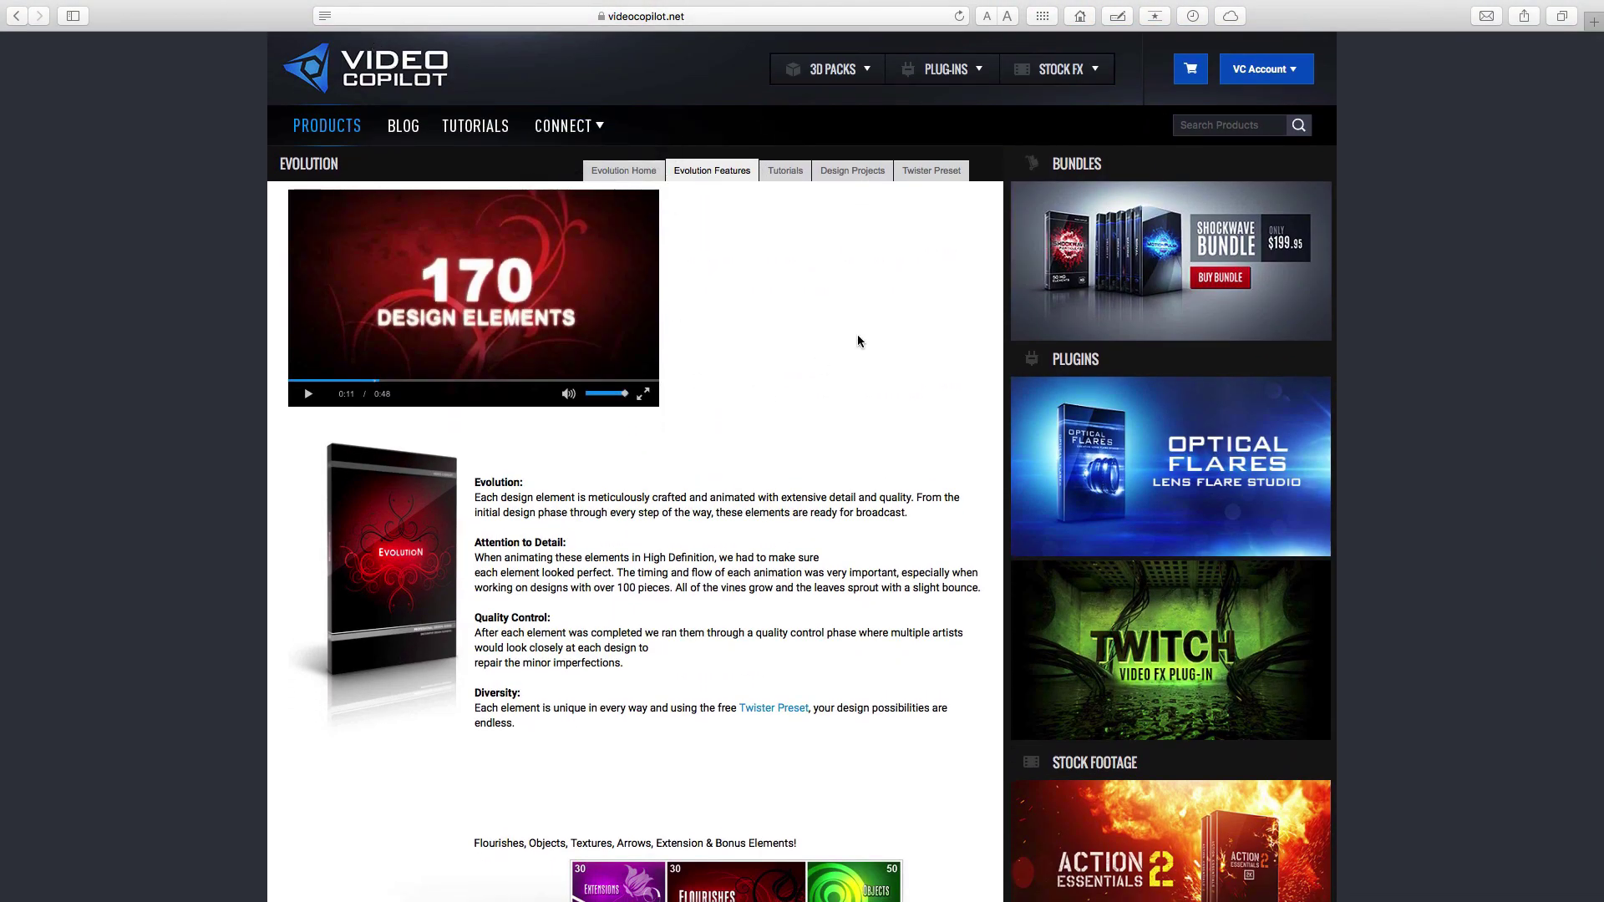
key(ctrl+Up)
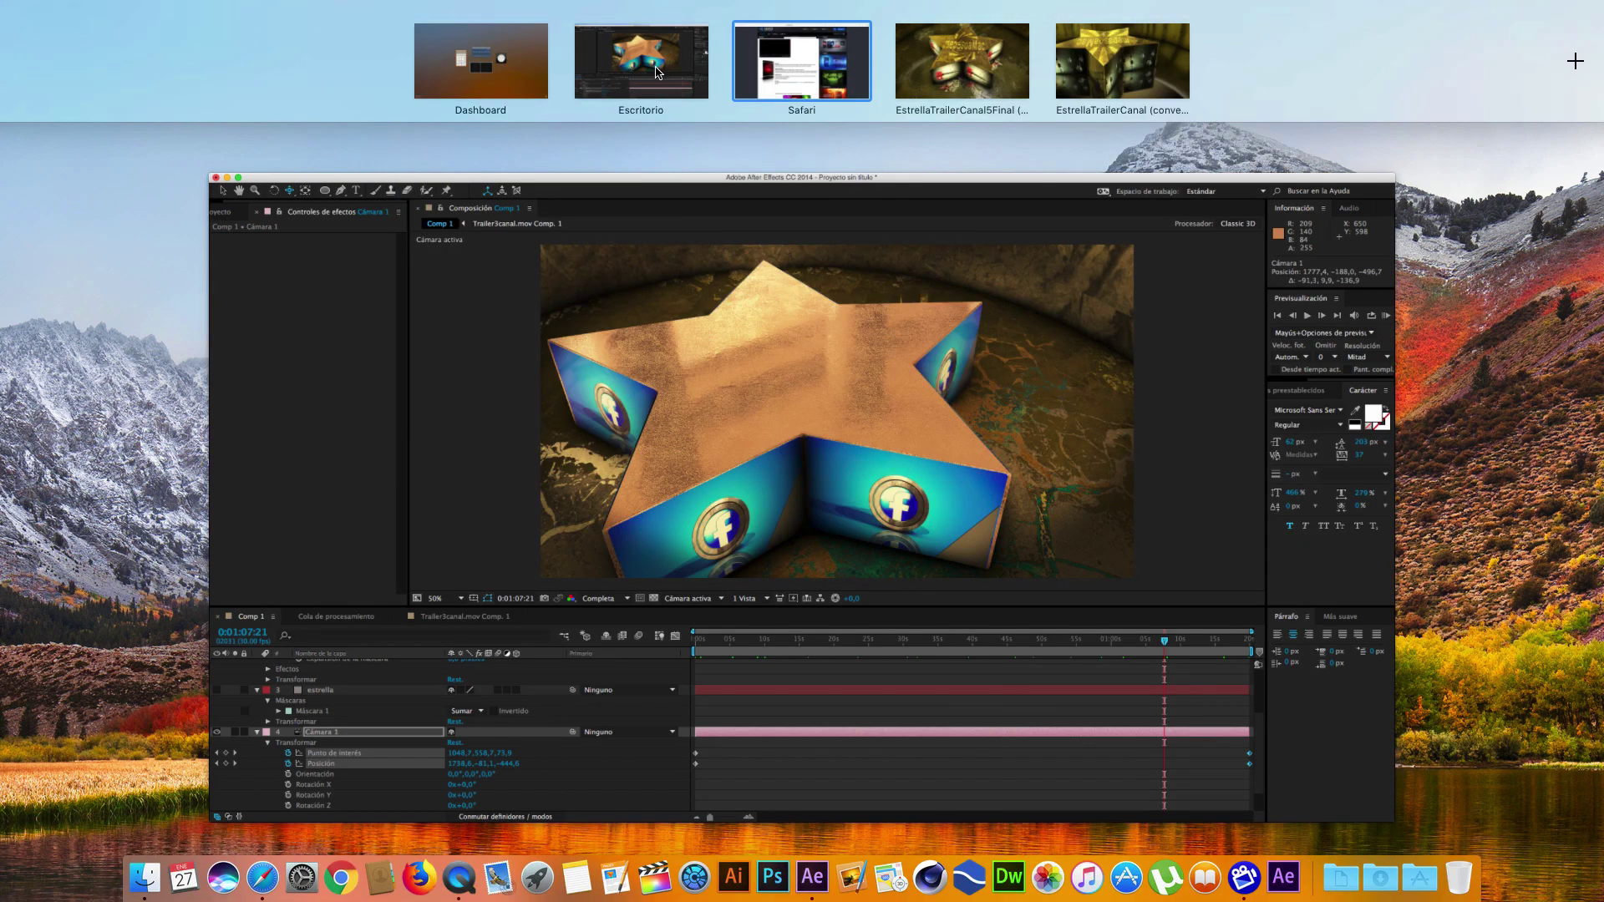
Back in After Effects, import Sun_Burst (convertido).mov via Archivo > Importar > Archivo
click(728, 244)
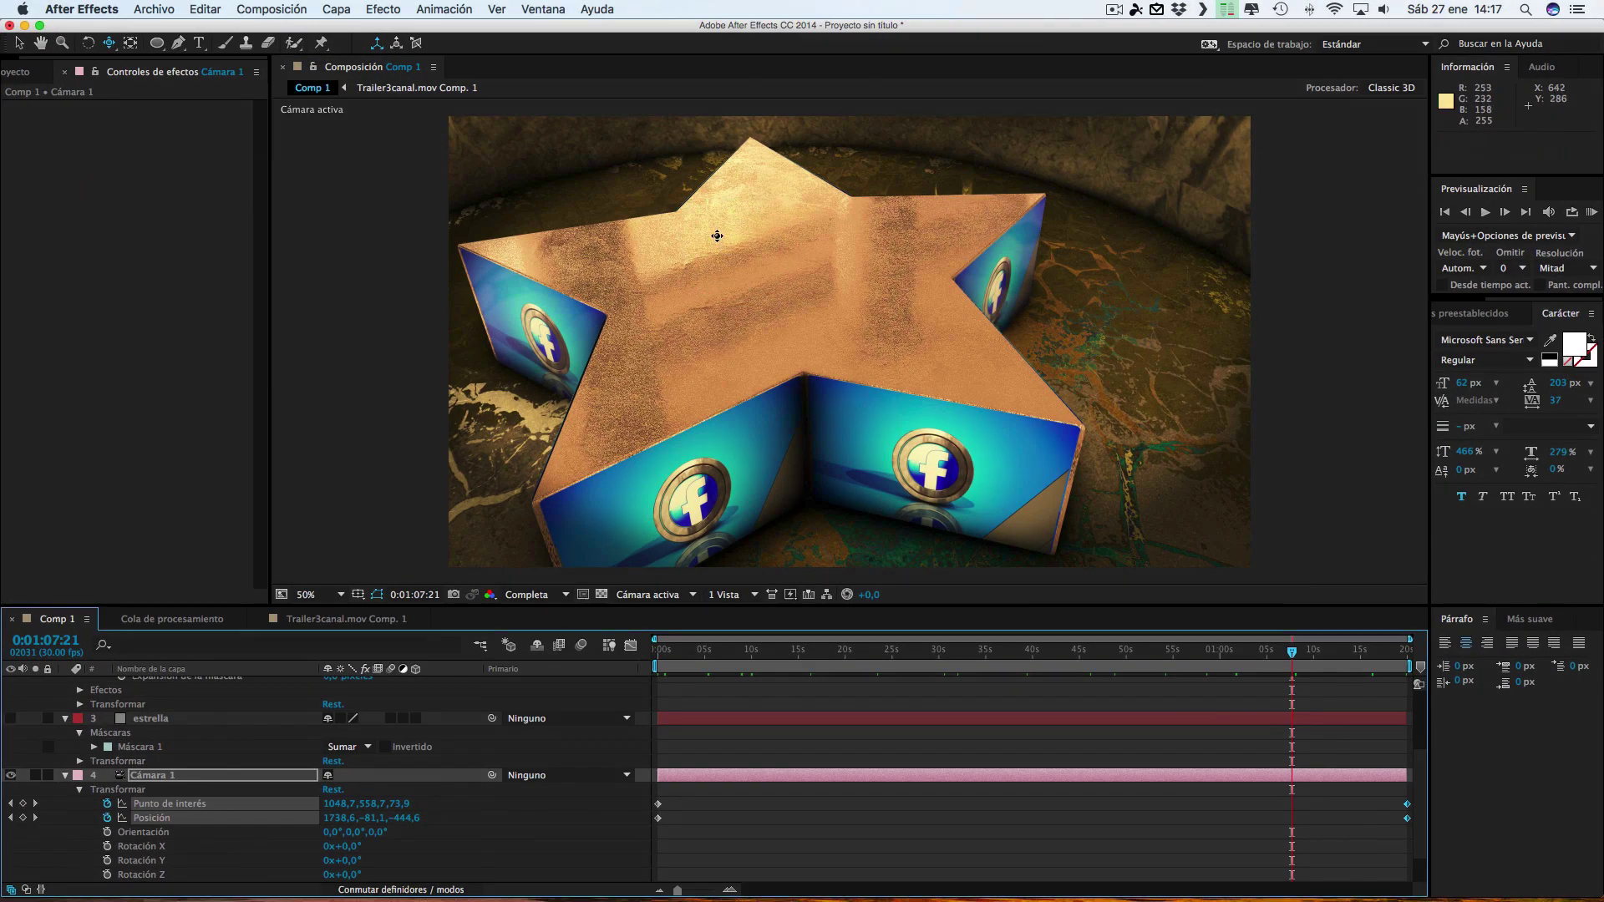
click(168, 10)
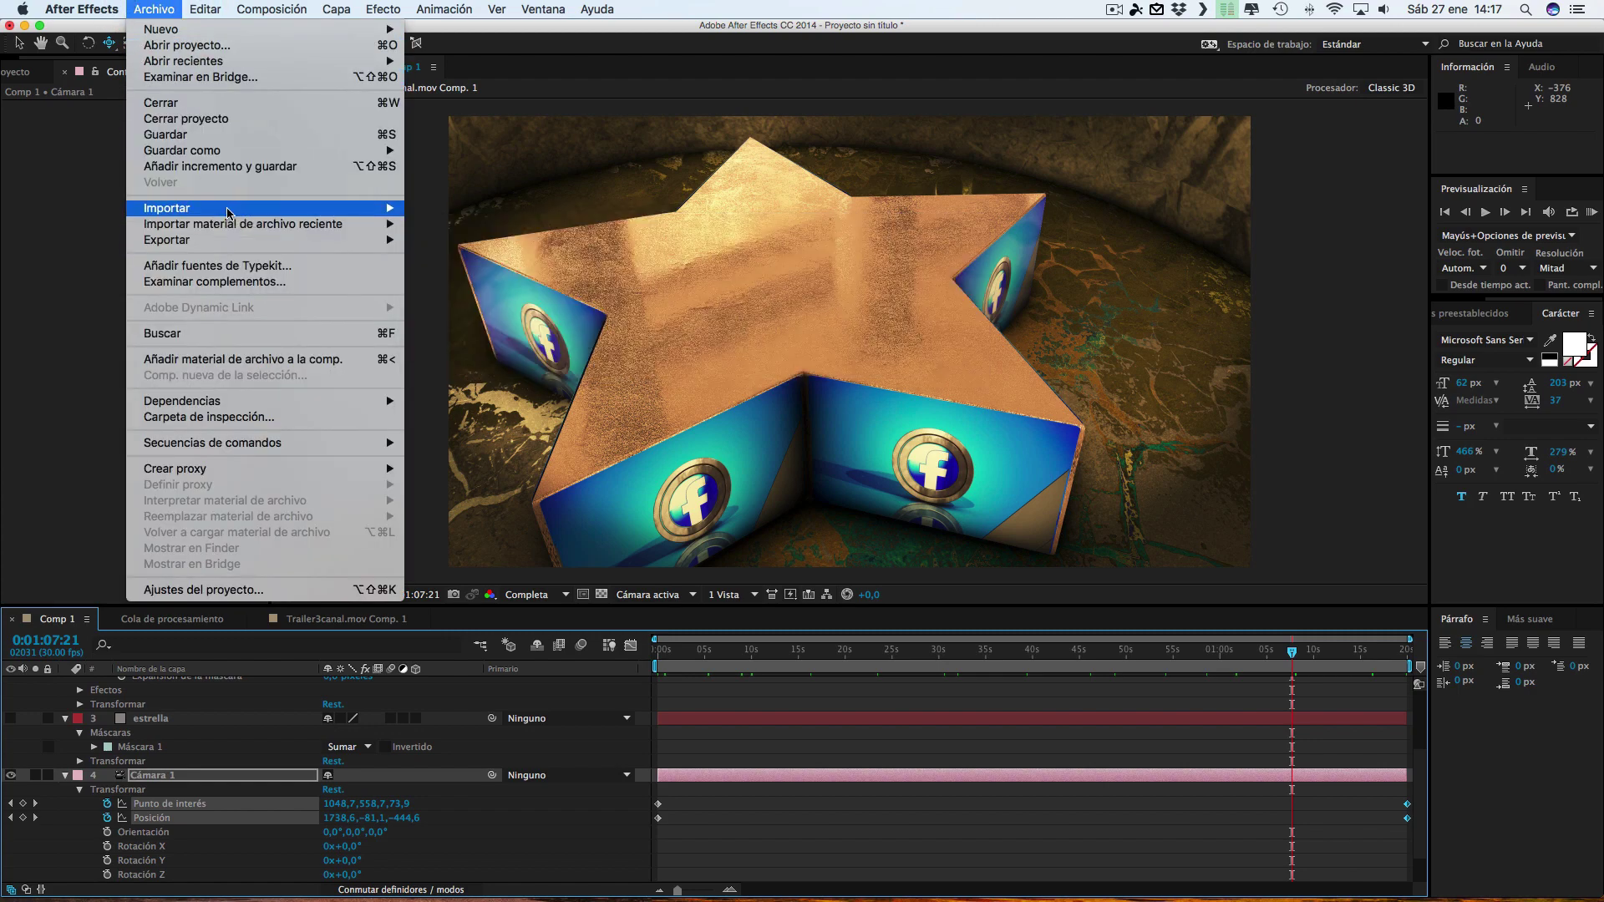
mouse_move(357, 209)
click(460, 212)
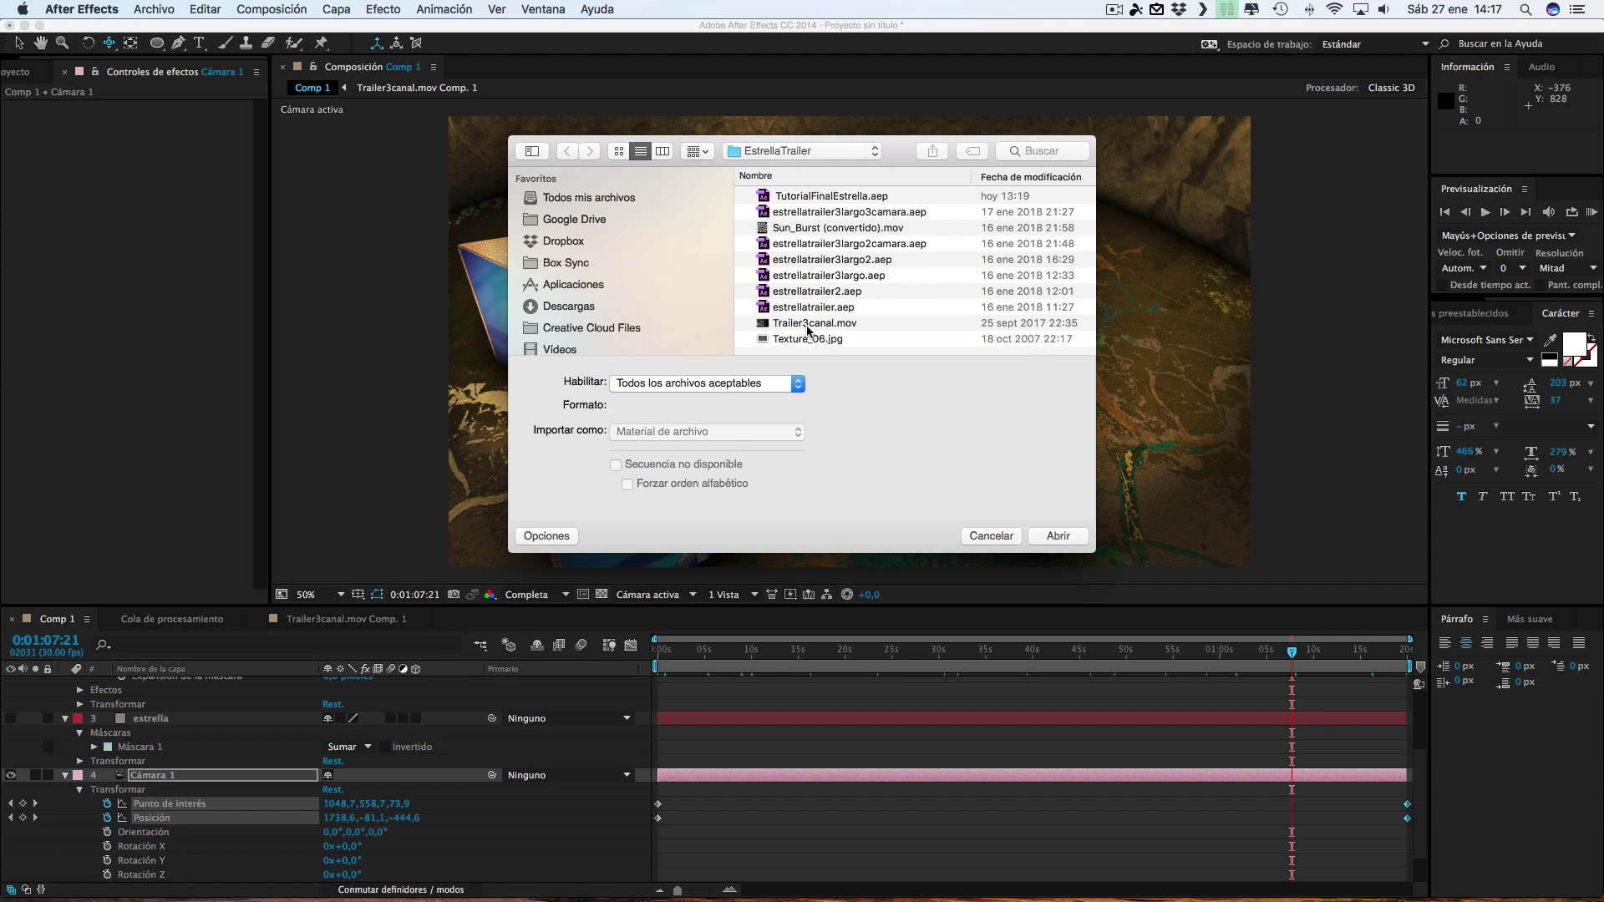
click(798, 229)
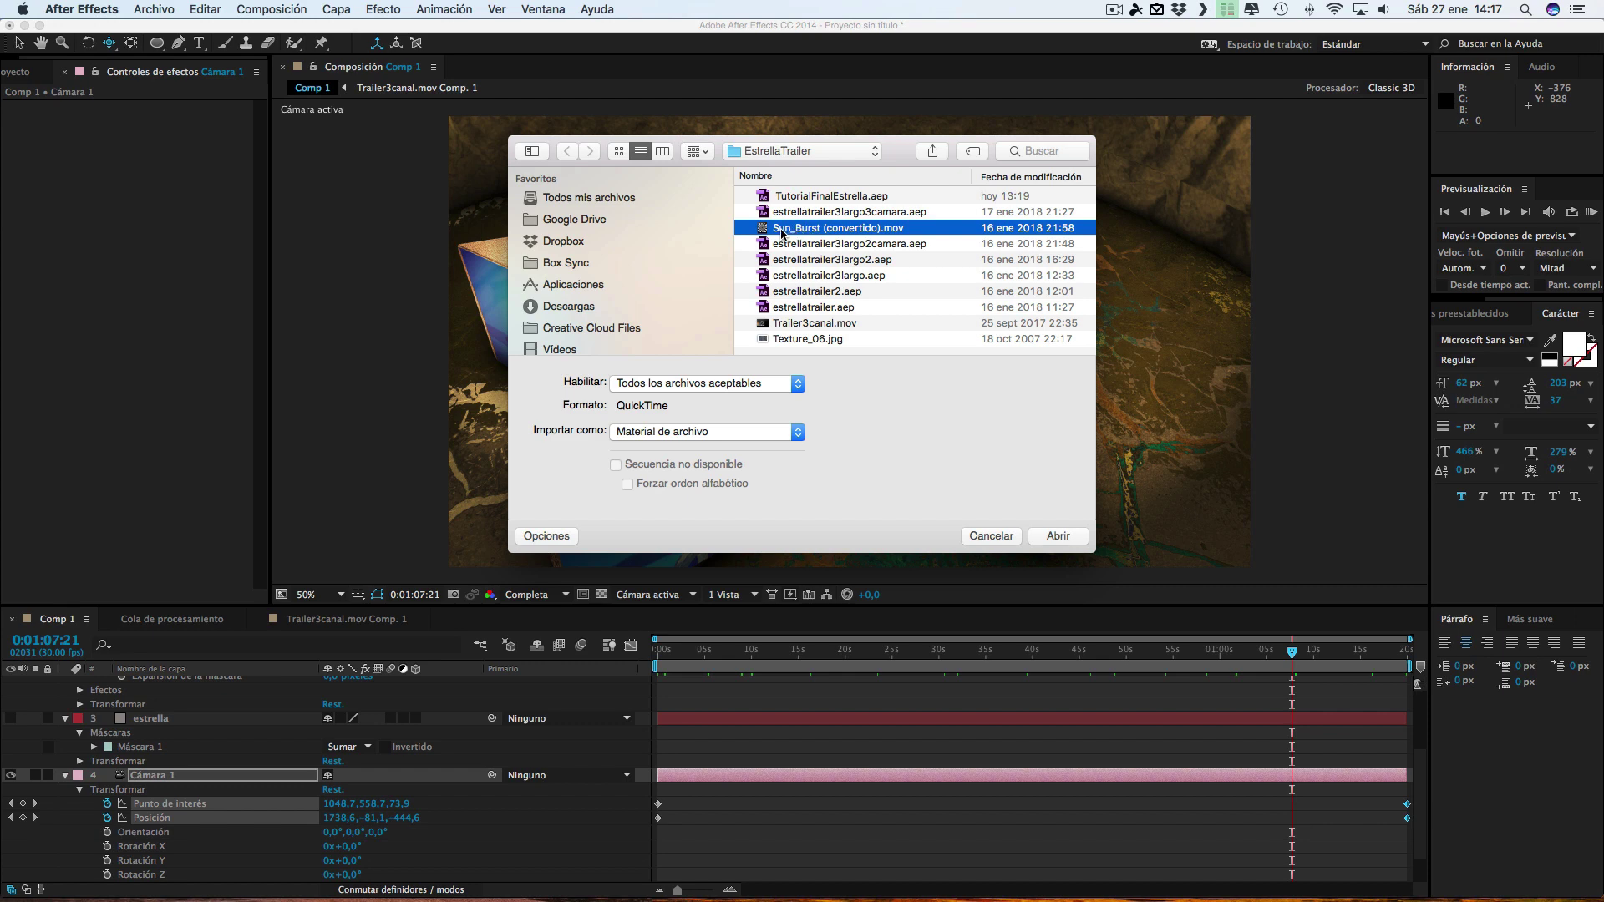
click(1058, 537)
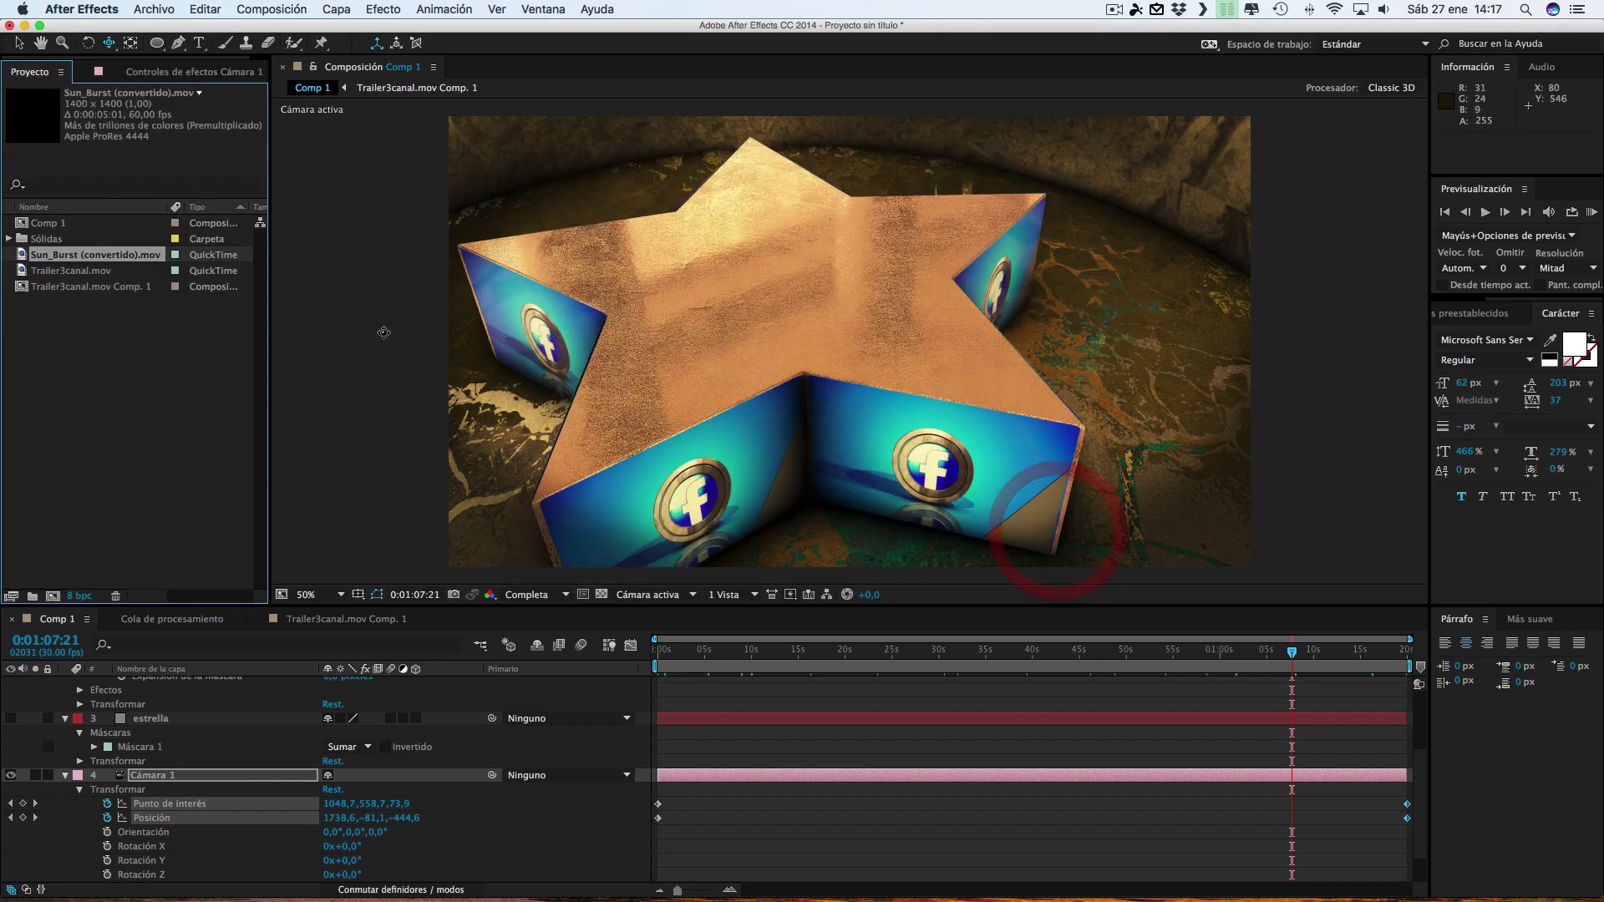
Add Sun_Burst above the estrella layer and open it in a widened Layer viewer
drag(78, 255, 181, 706)
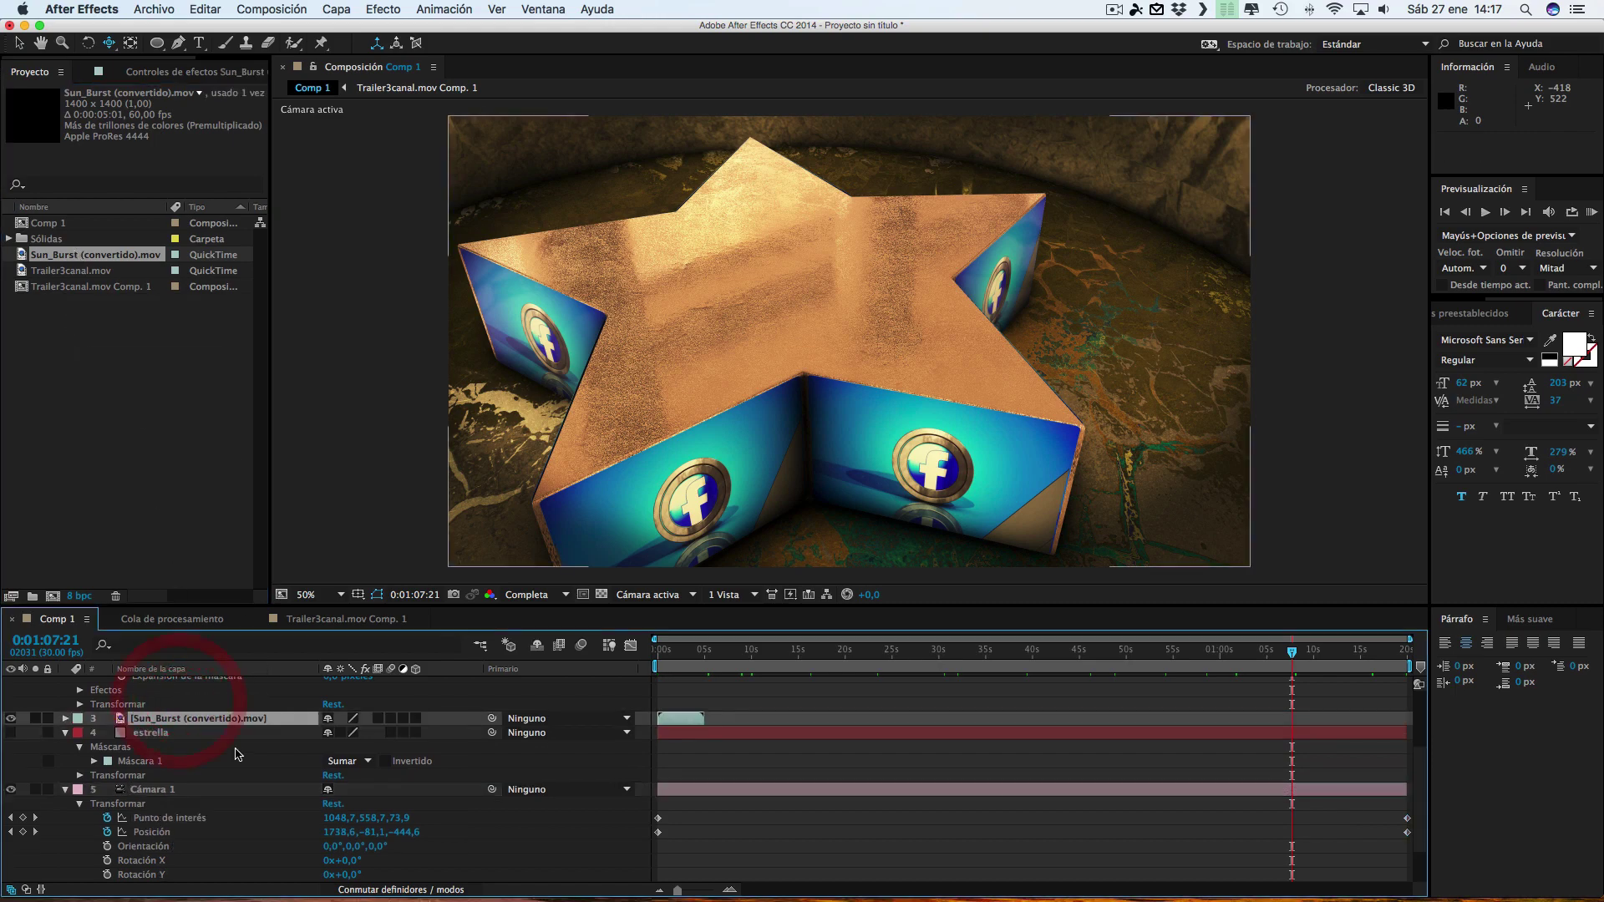
double_click(197, 721)
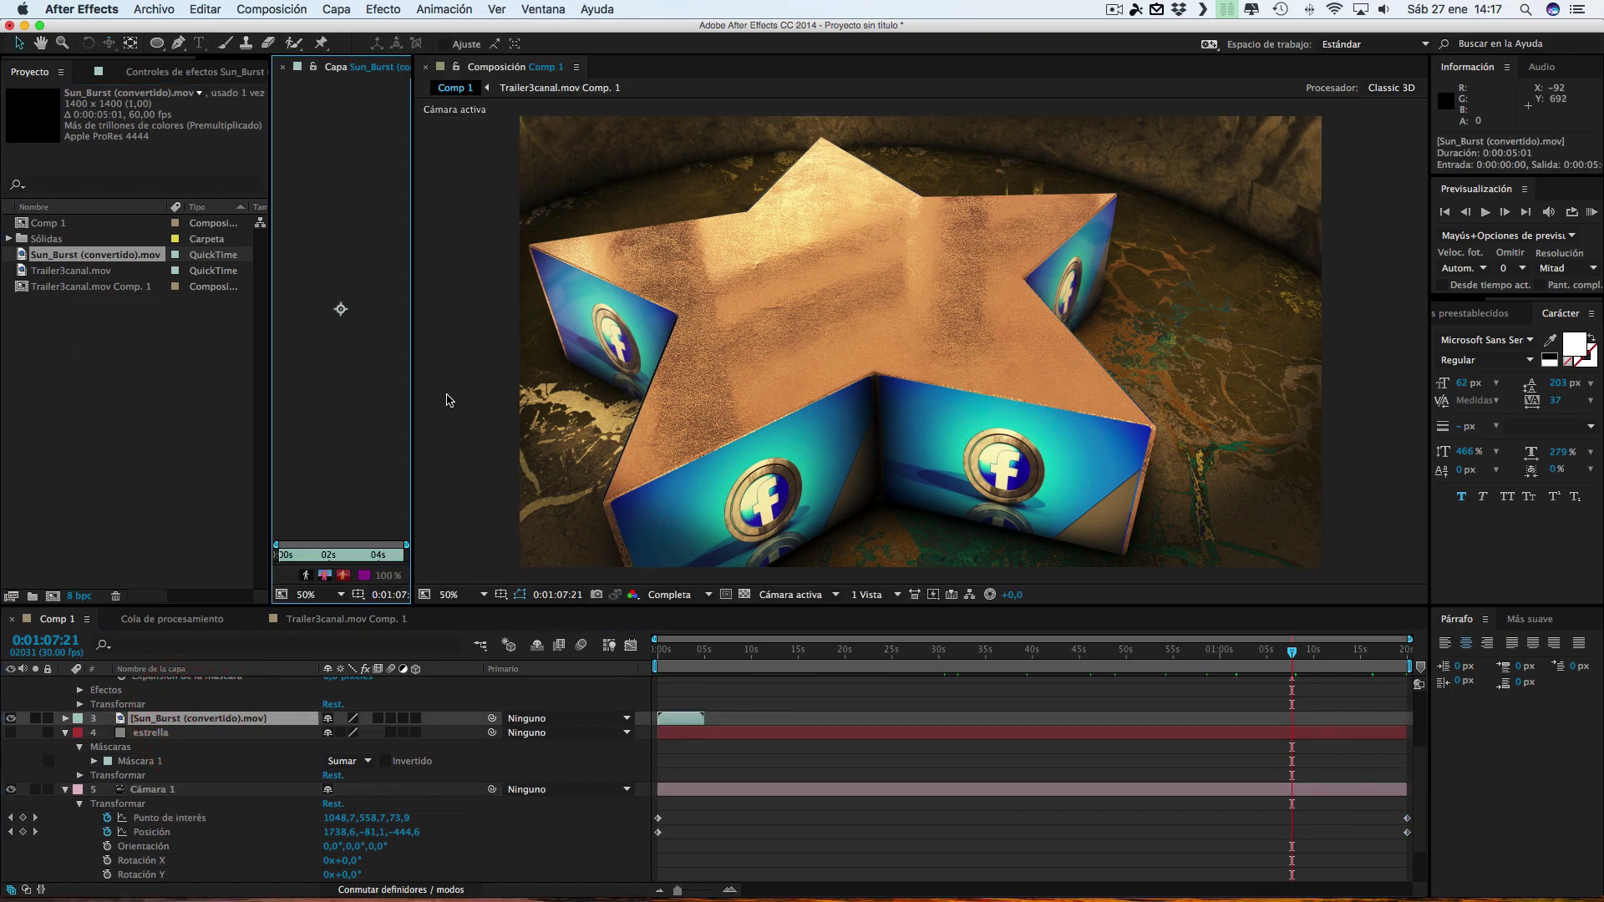
drag(411, 390, 819, 390)
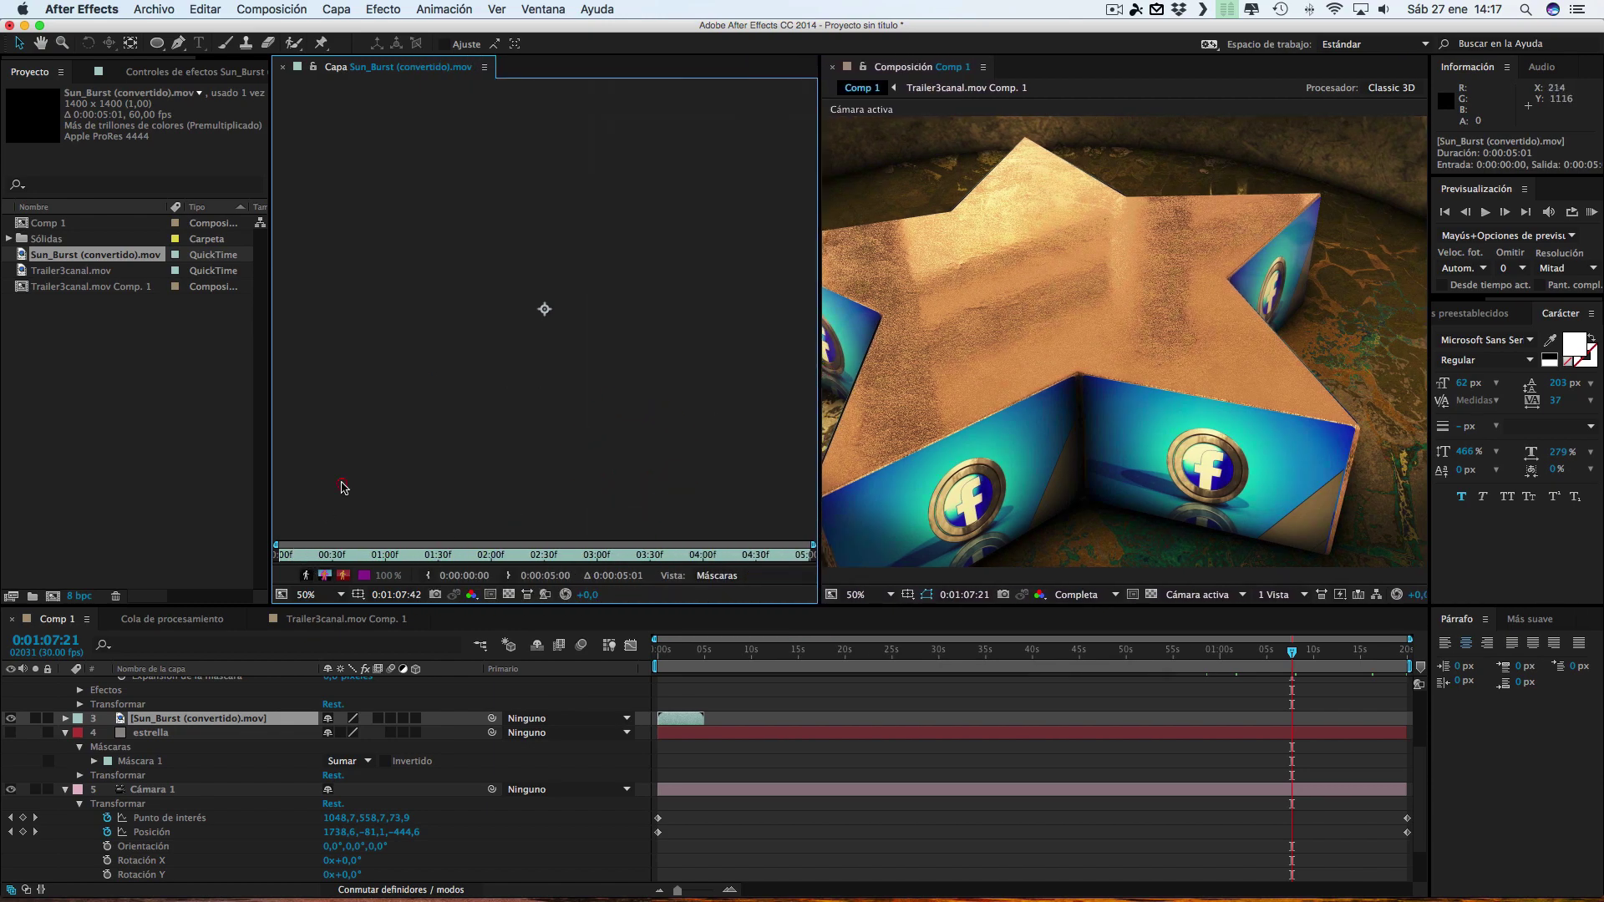
Play the Sun_Burst clip in the viewer, then stop playback
key(space)
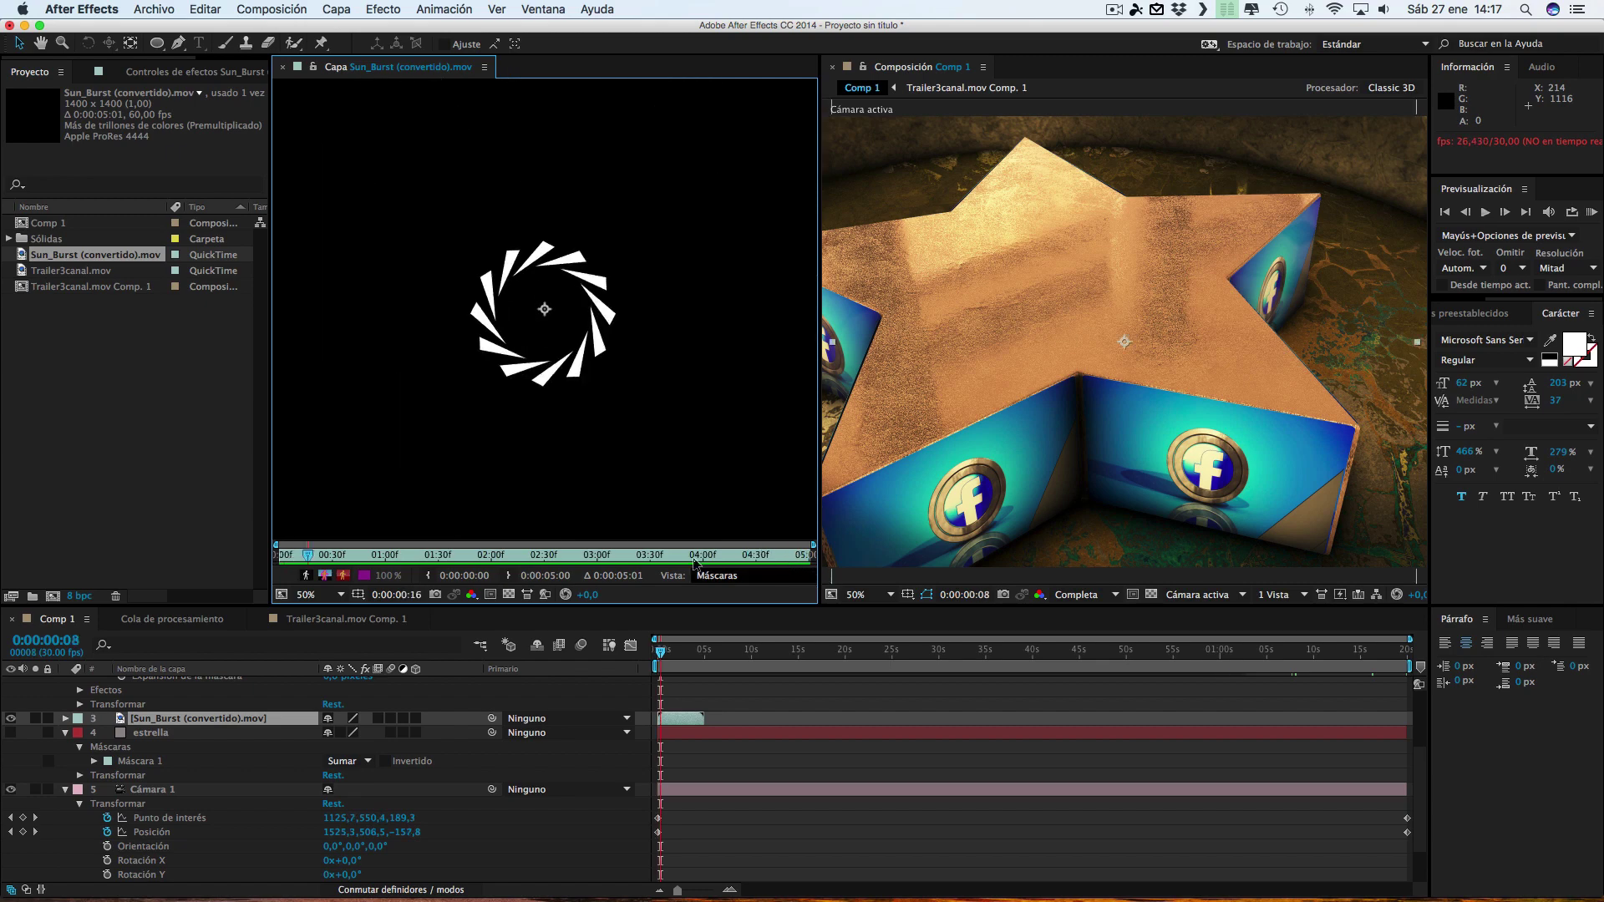
key(space)
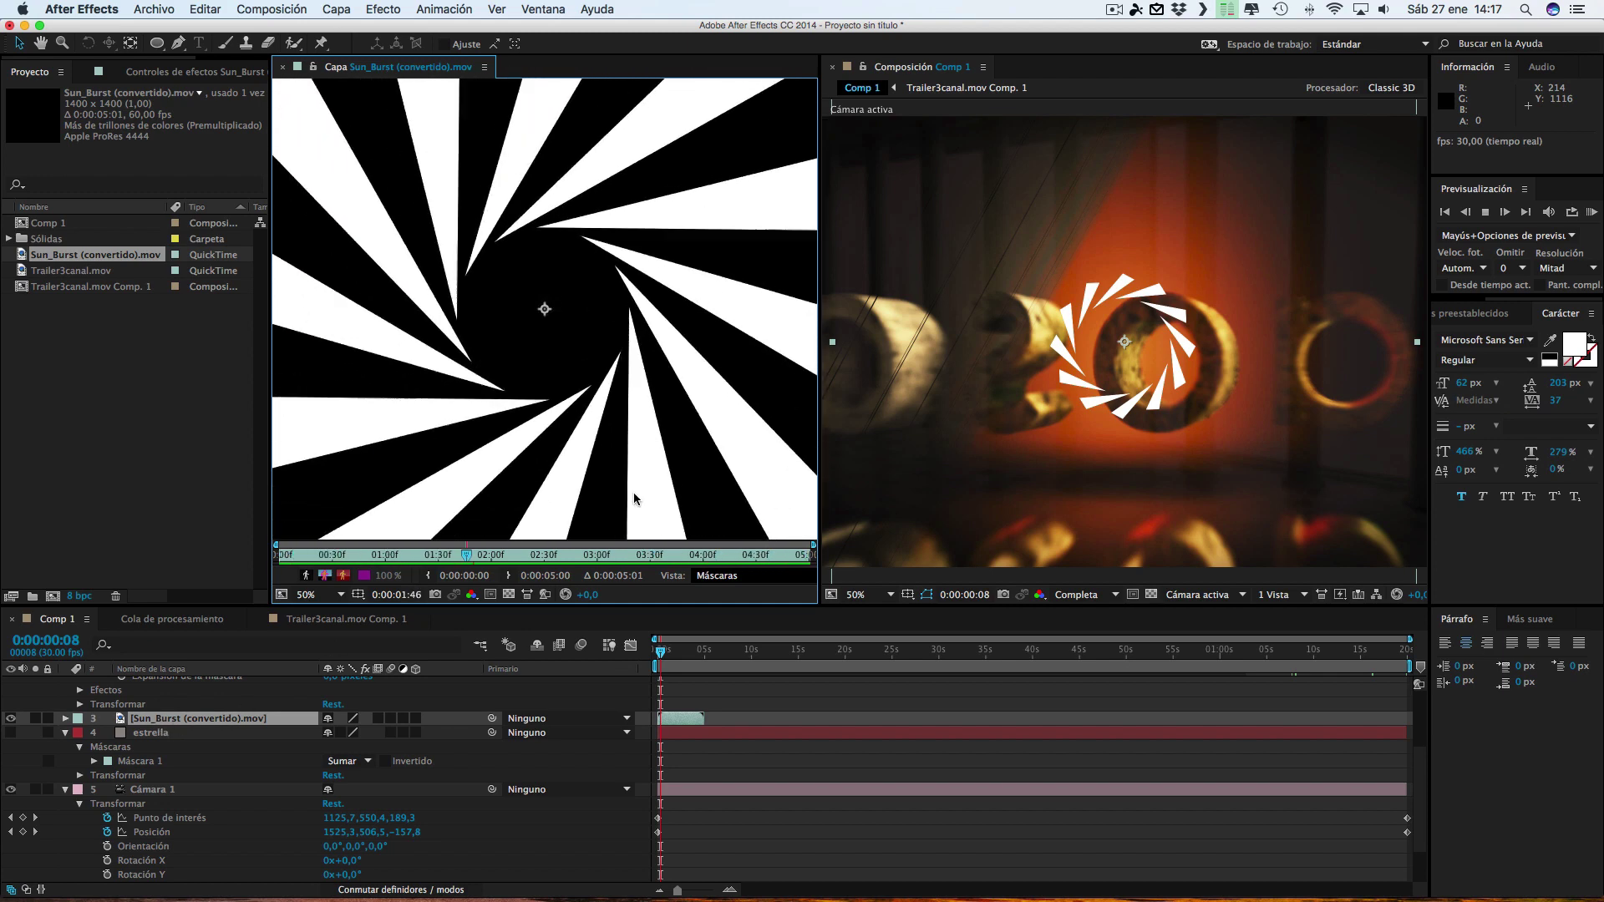
key(space)
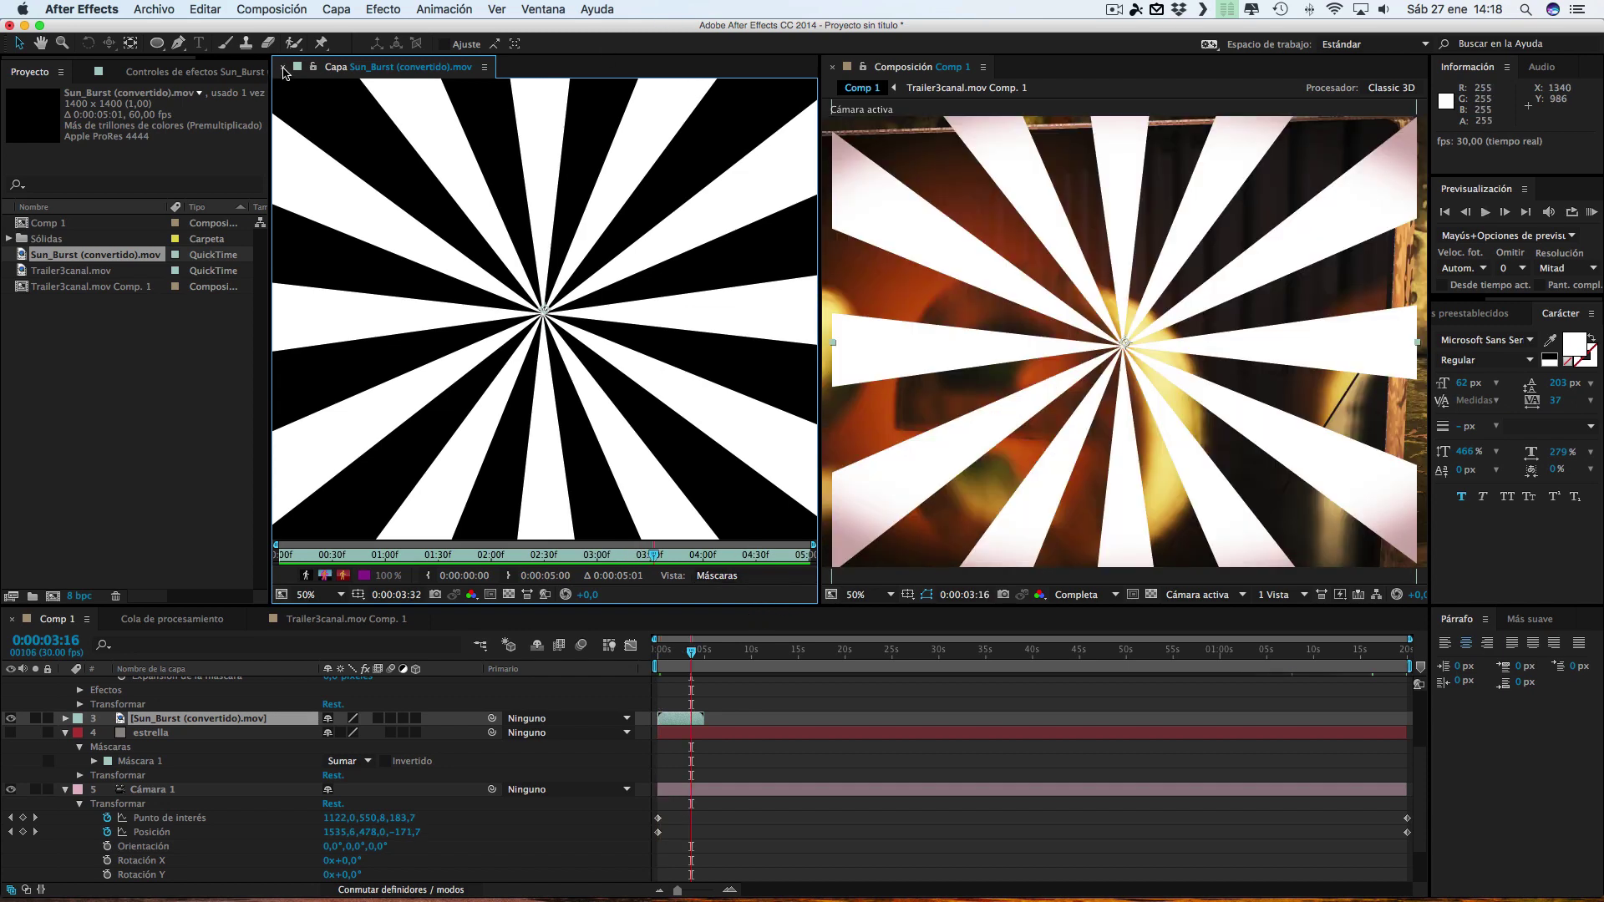
Close the Sun_Burst Layer viewer, then hide and select the layer
click(284, 67)
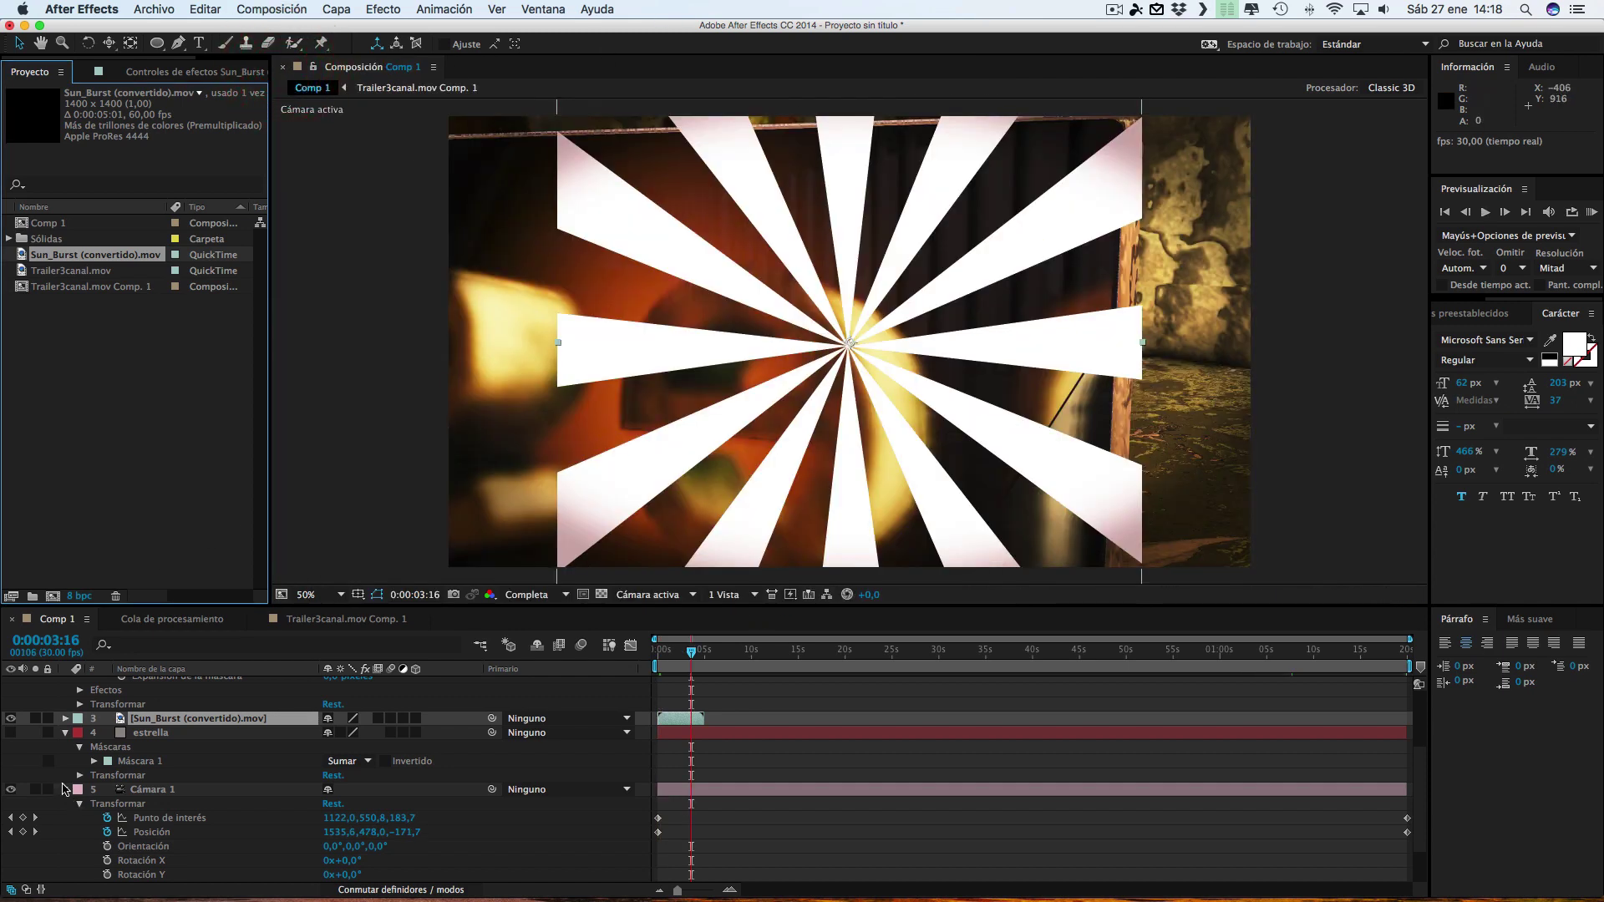
click(11, 718)
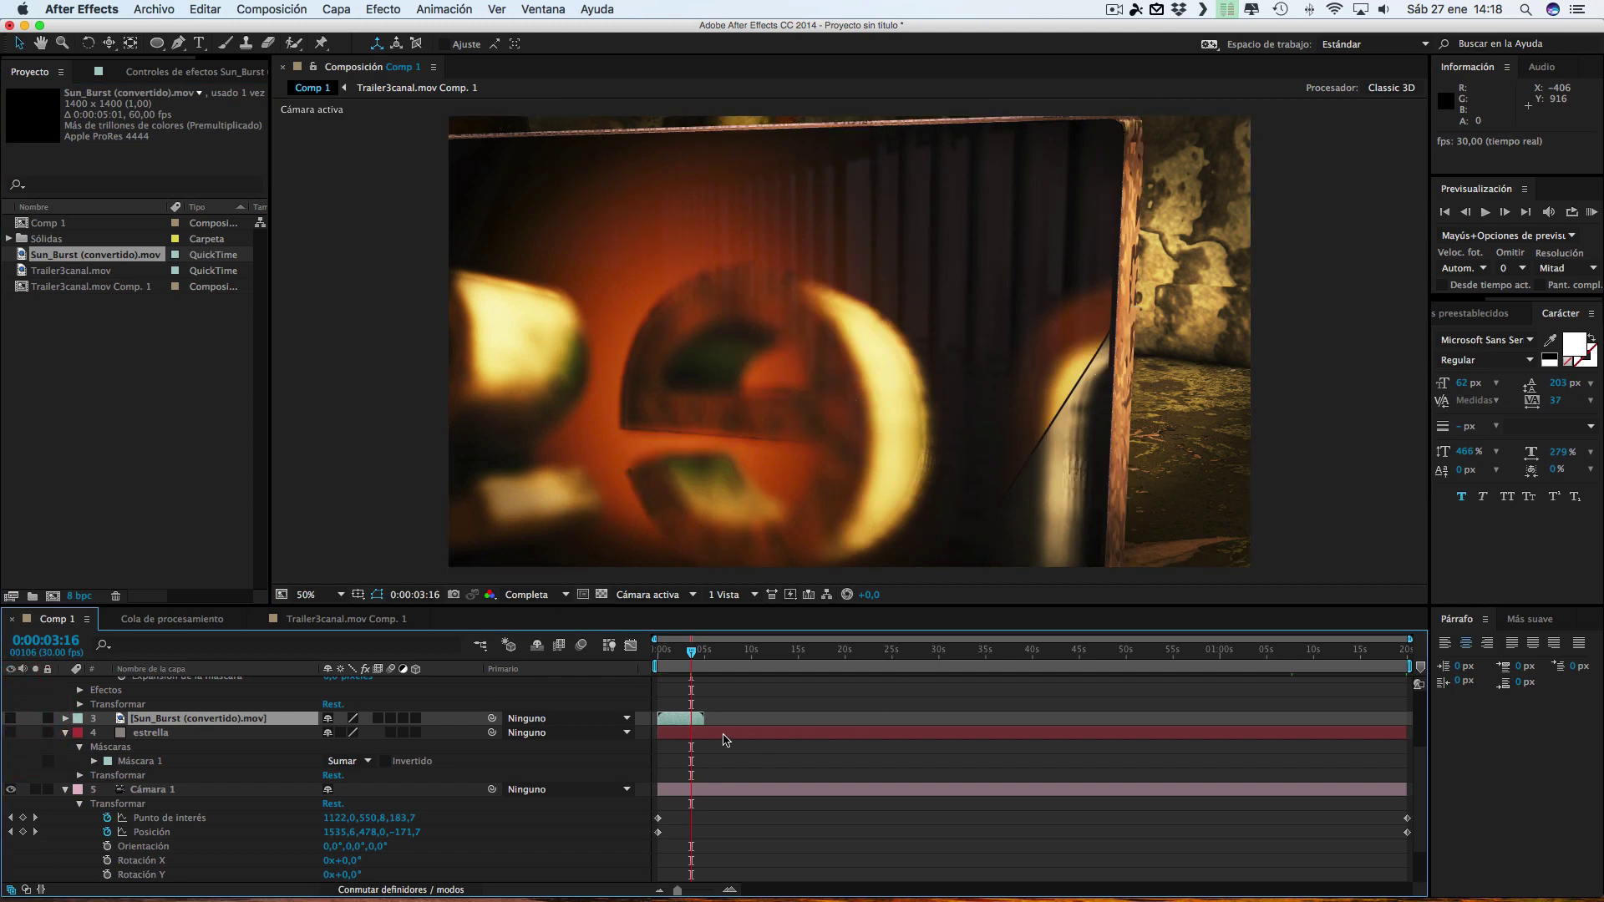
click(215, 720)
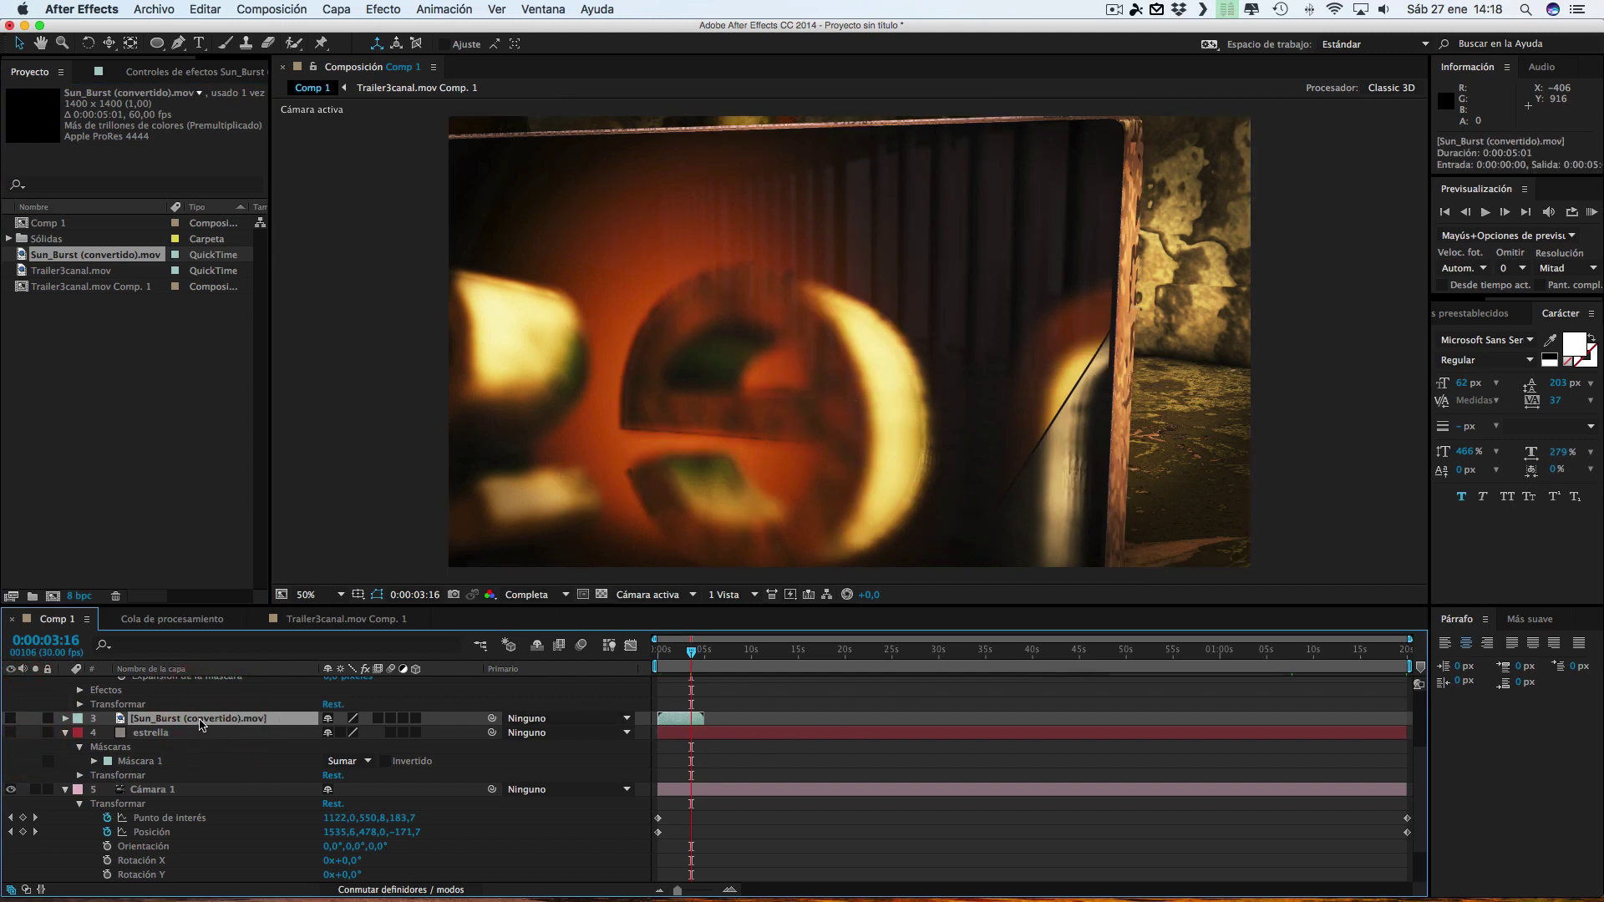
Time-stretch the Sun_Burst layer to a new duration of 0:00:15:01 via Capa > Tiempo
click(336, 9)
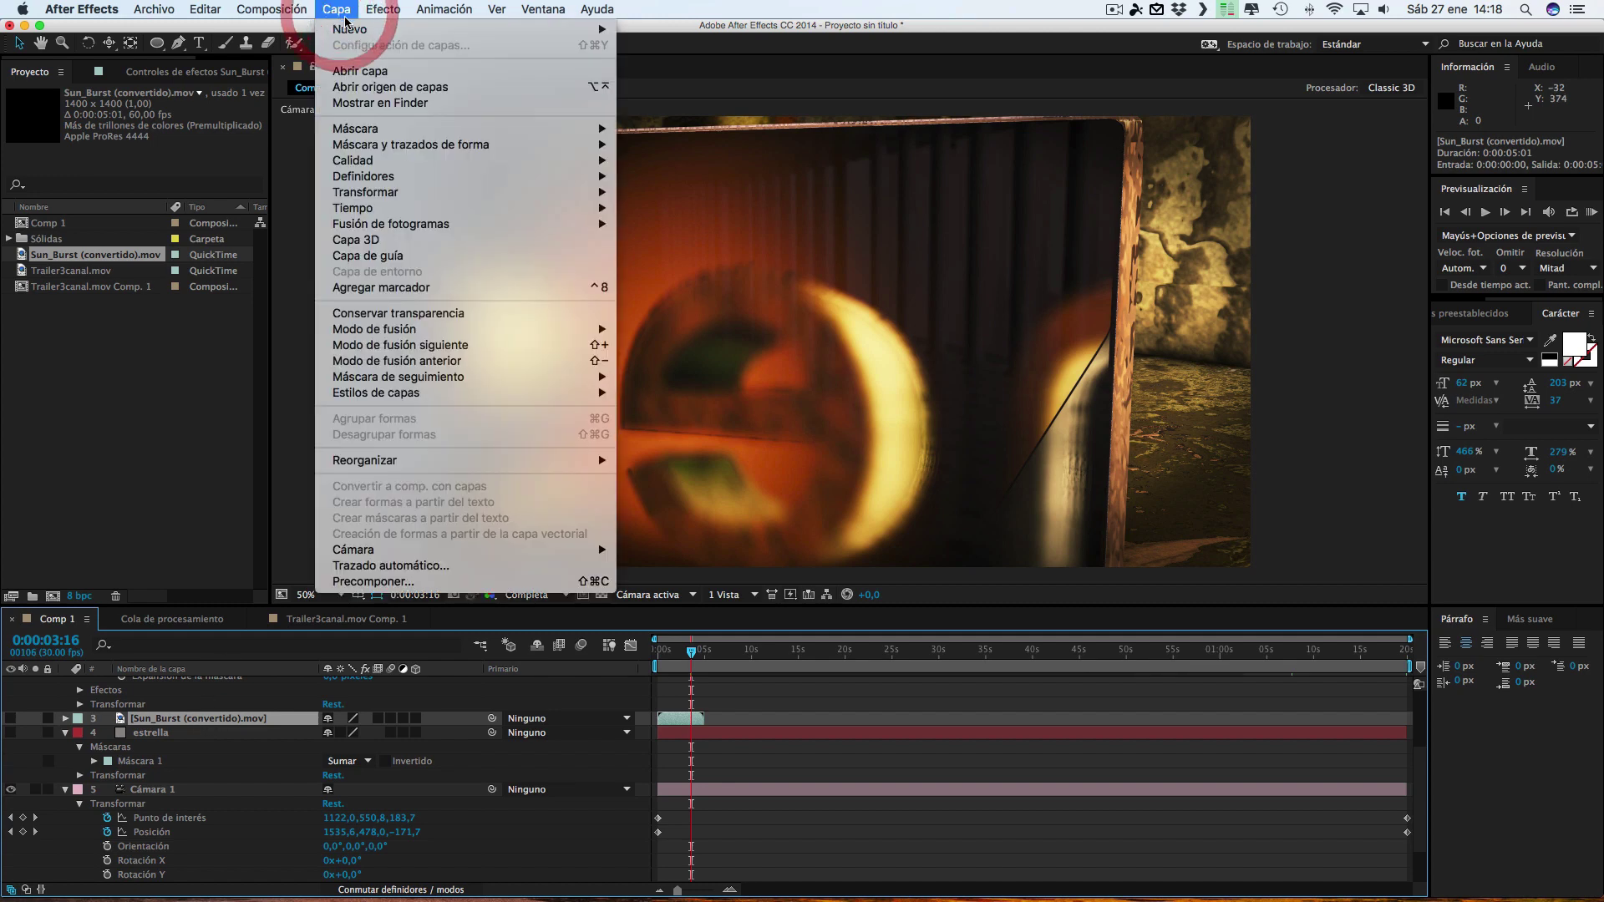
mouse_move(349, 28)
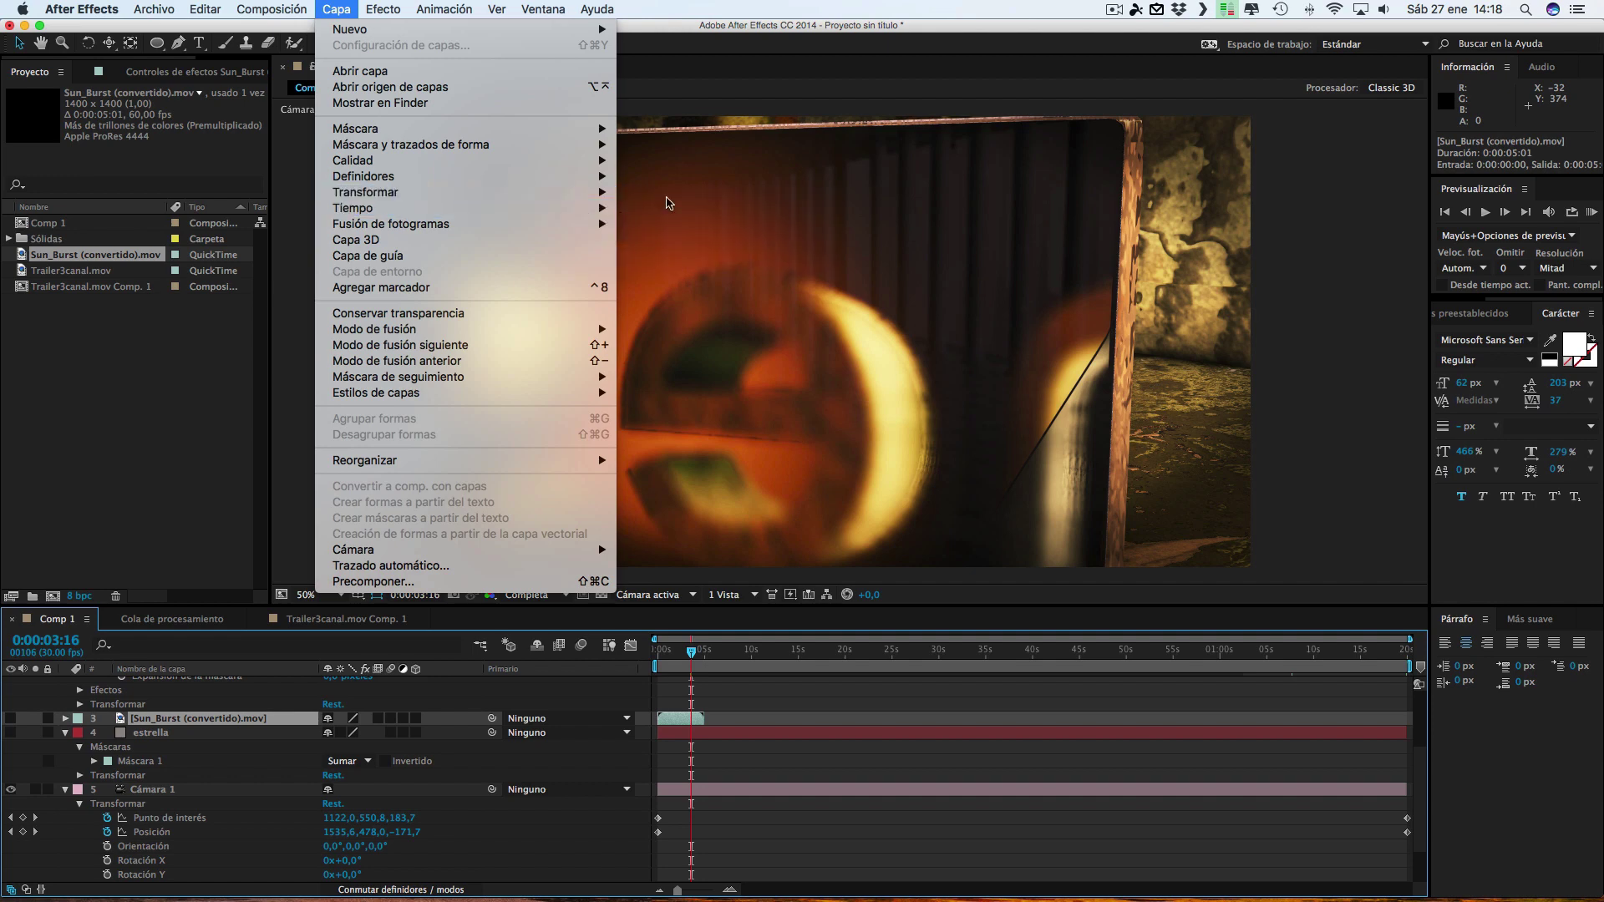
mouse_move(583, 209)
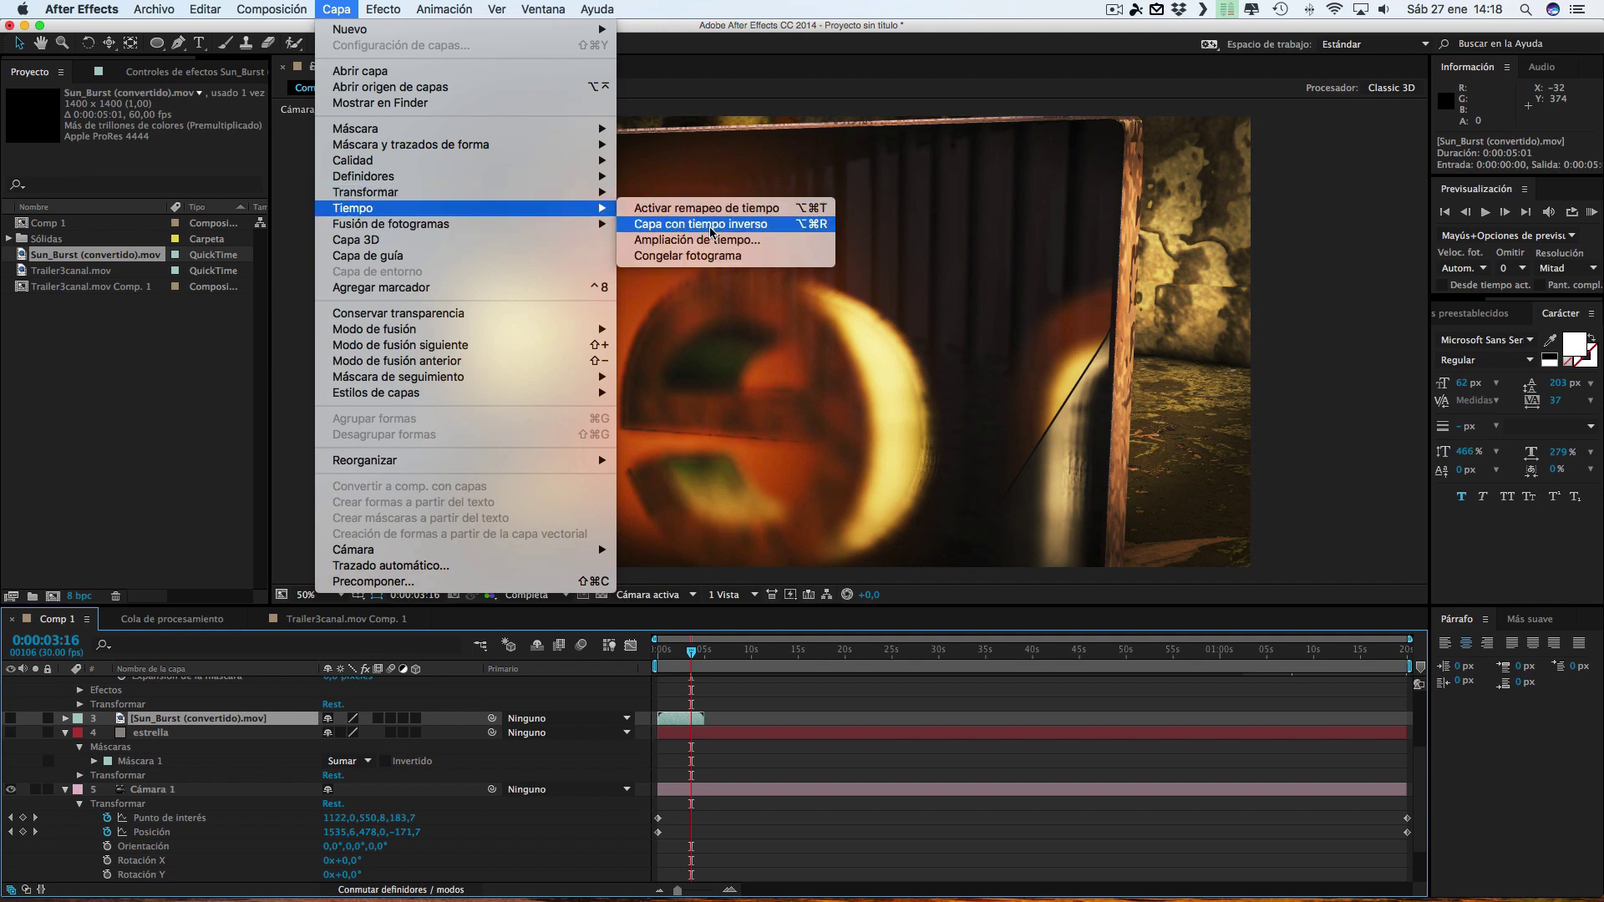
click(690, 240)
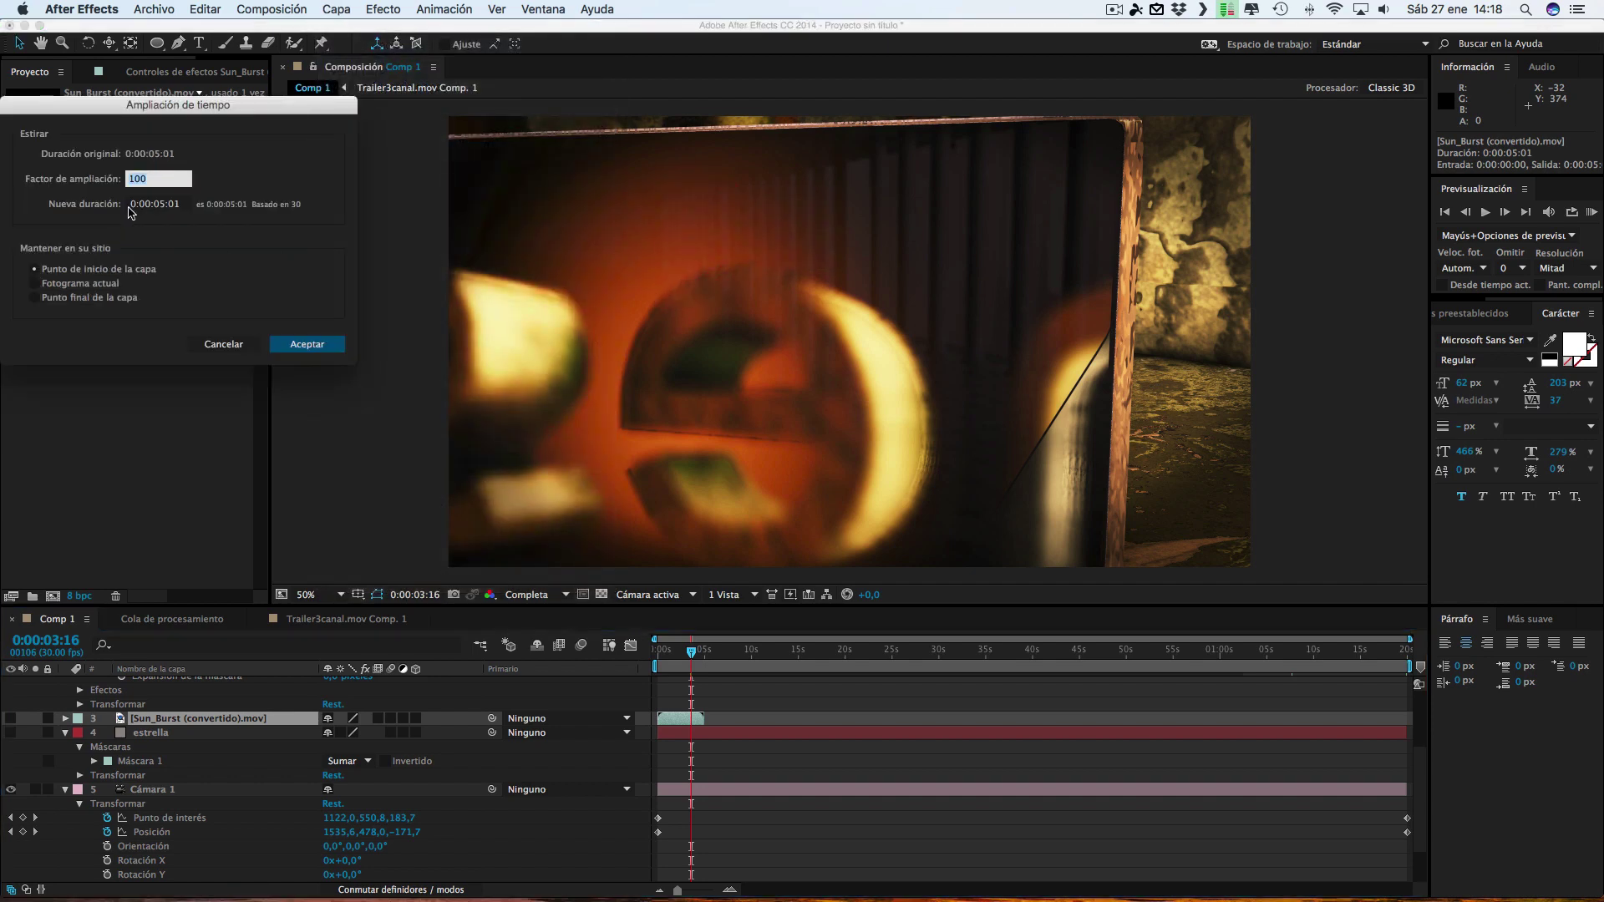
click(165, 205)
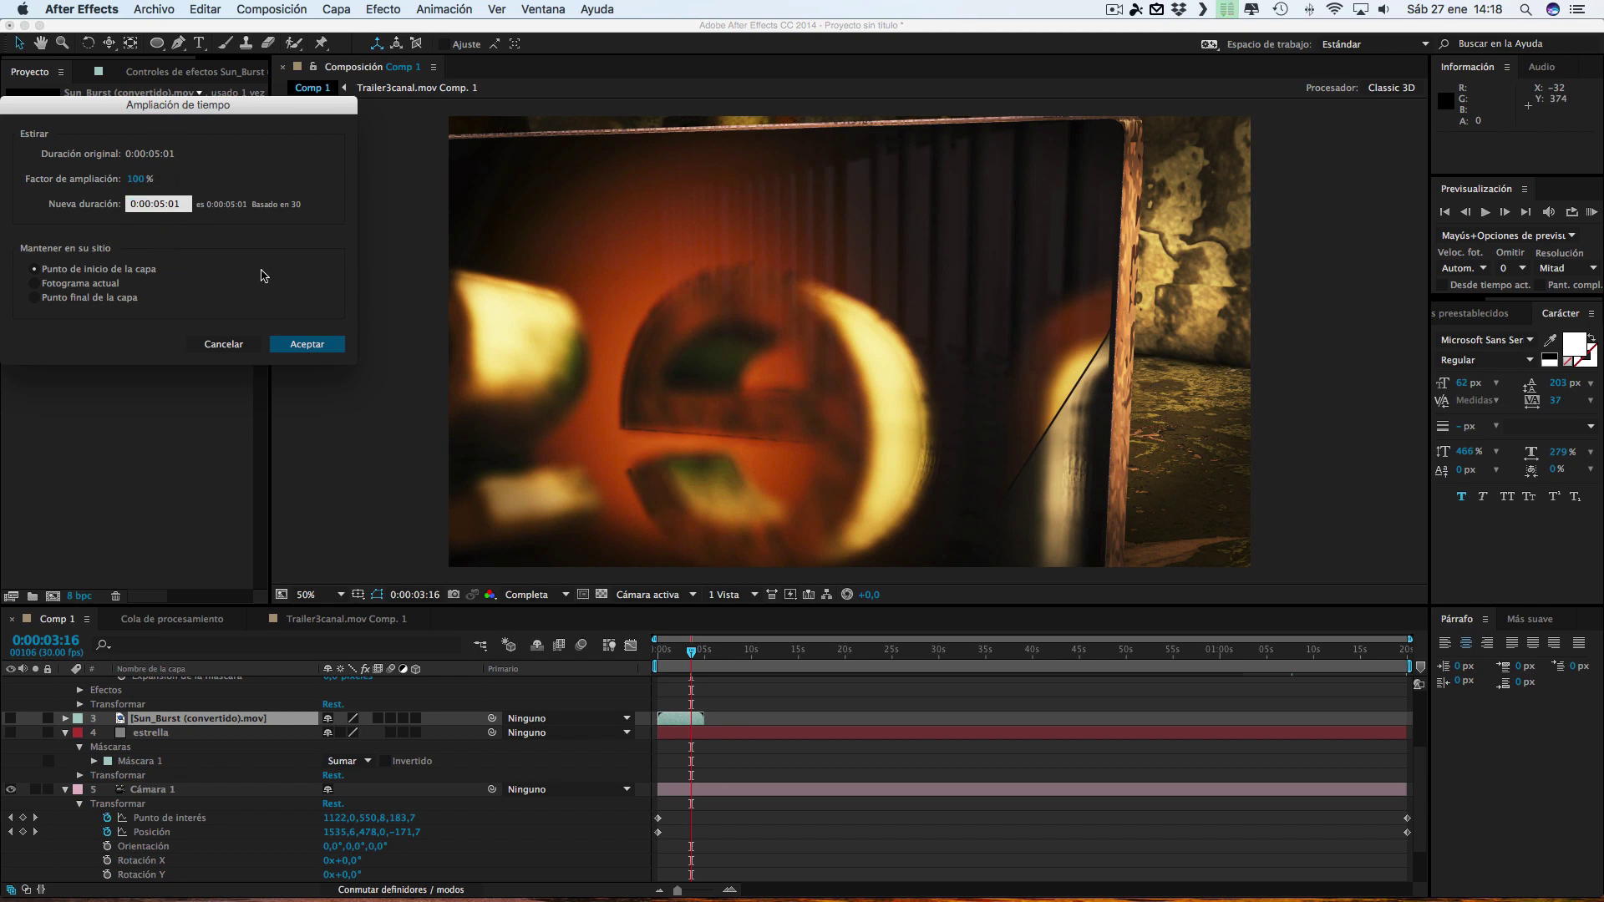
key(BackSpace)
text(15)
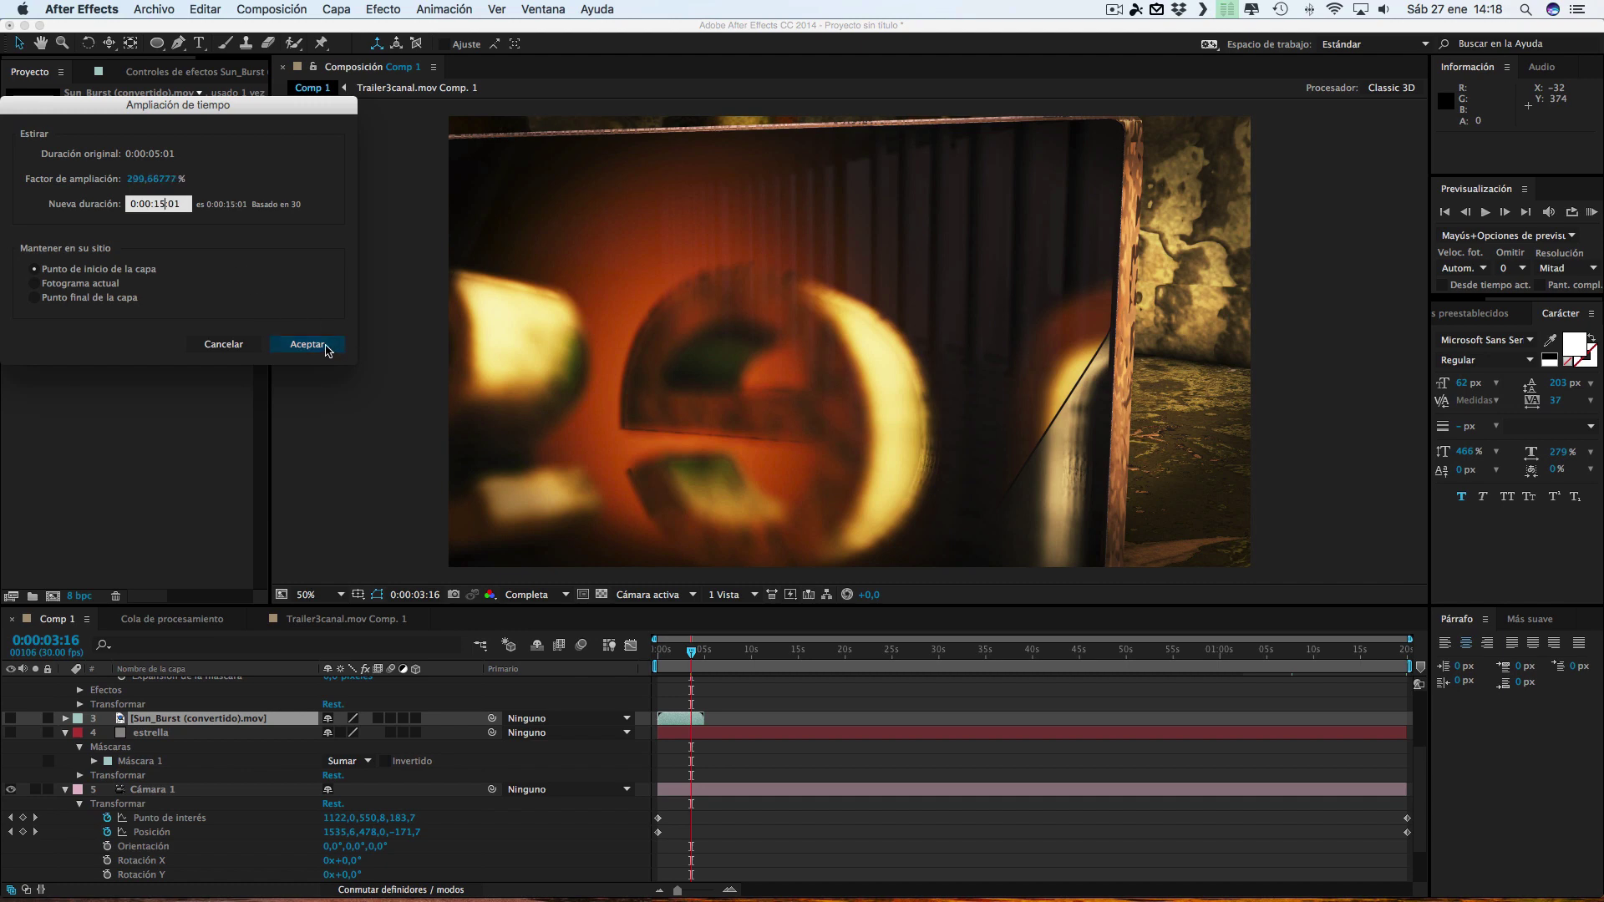
click(307, 344)
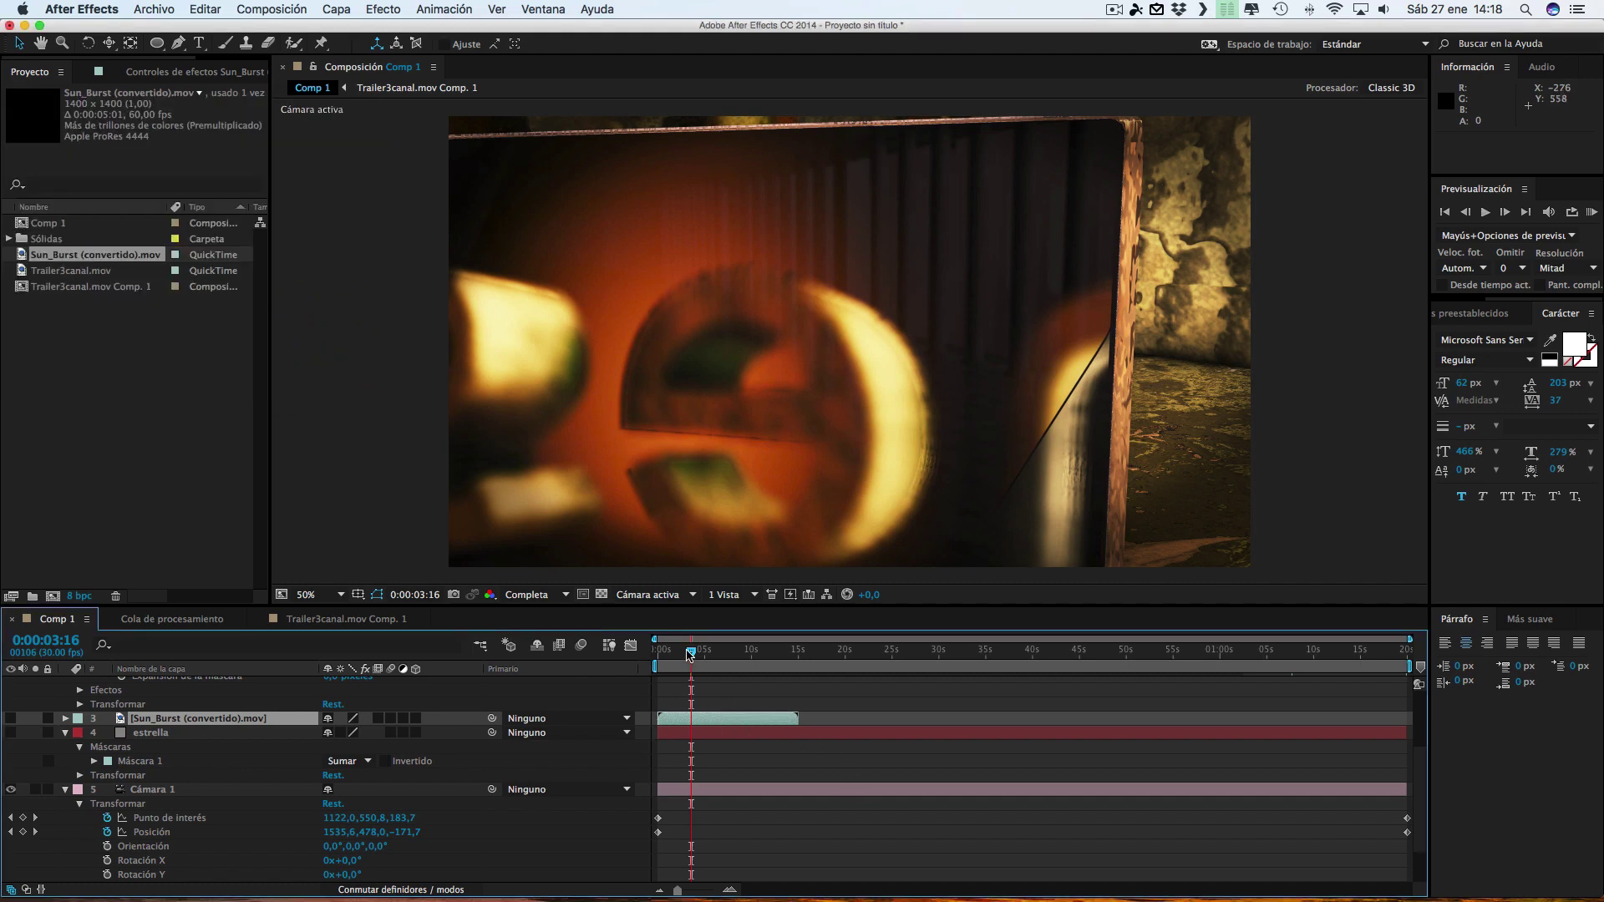
Show and solo Sun_Burst, zoom the viewer to 25%, and scale the layer to about 133%
drag(700, 657, 701, 657)
click(11, 718)
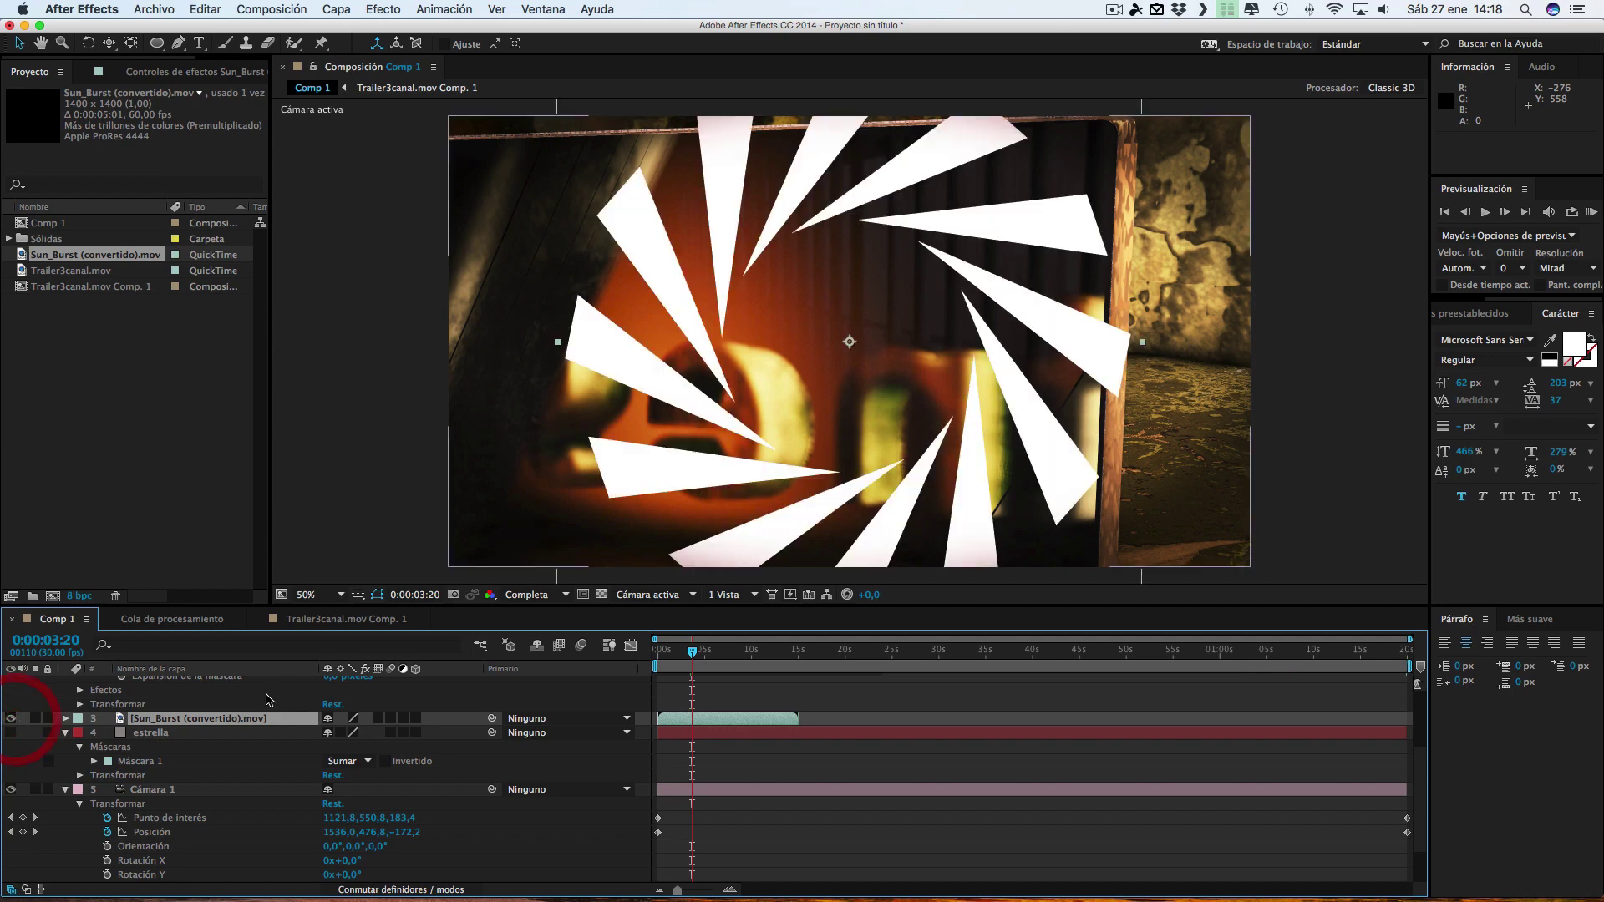
click(35, 719)
mouse_move(693, 651)
mouse_down()
mouse_move(708, 656)
mouse_move(674, 657)
mouse_up()
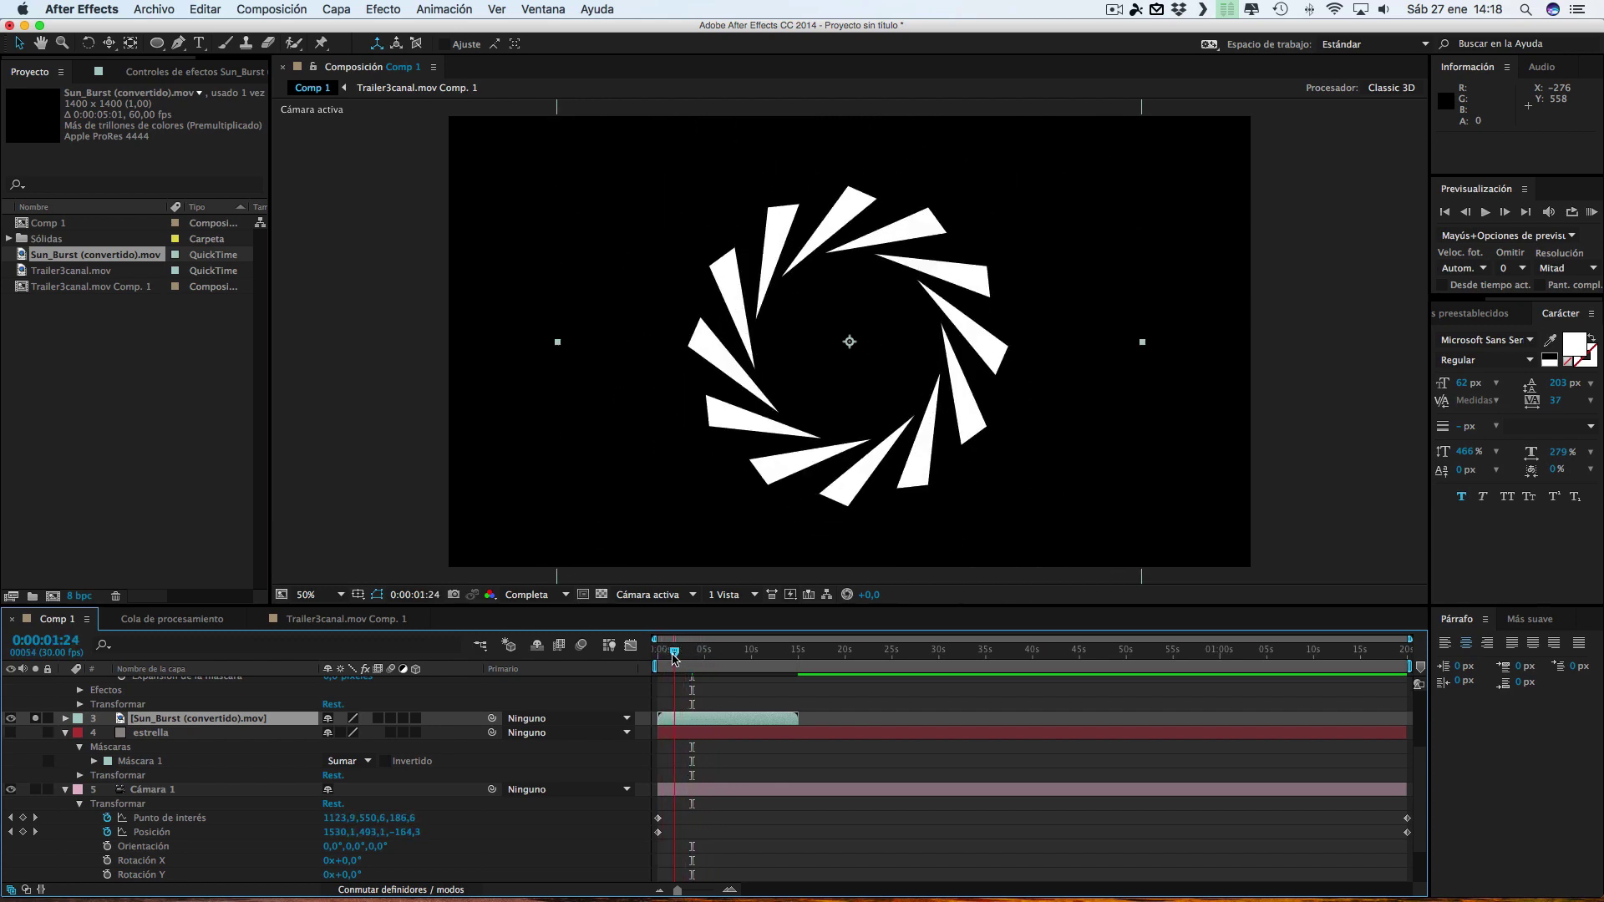
key(comma)
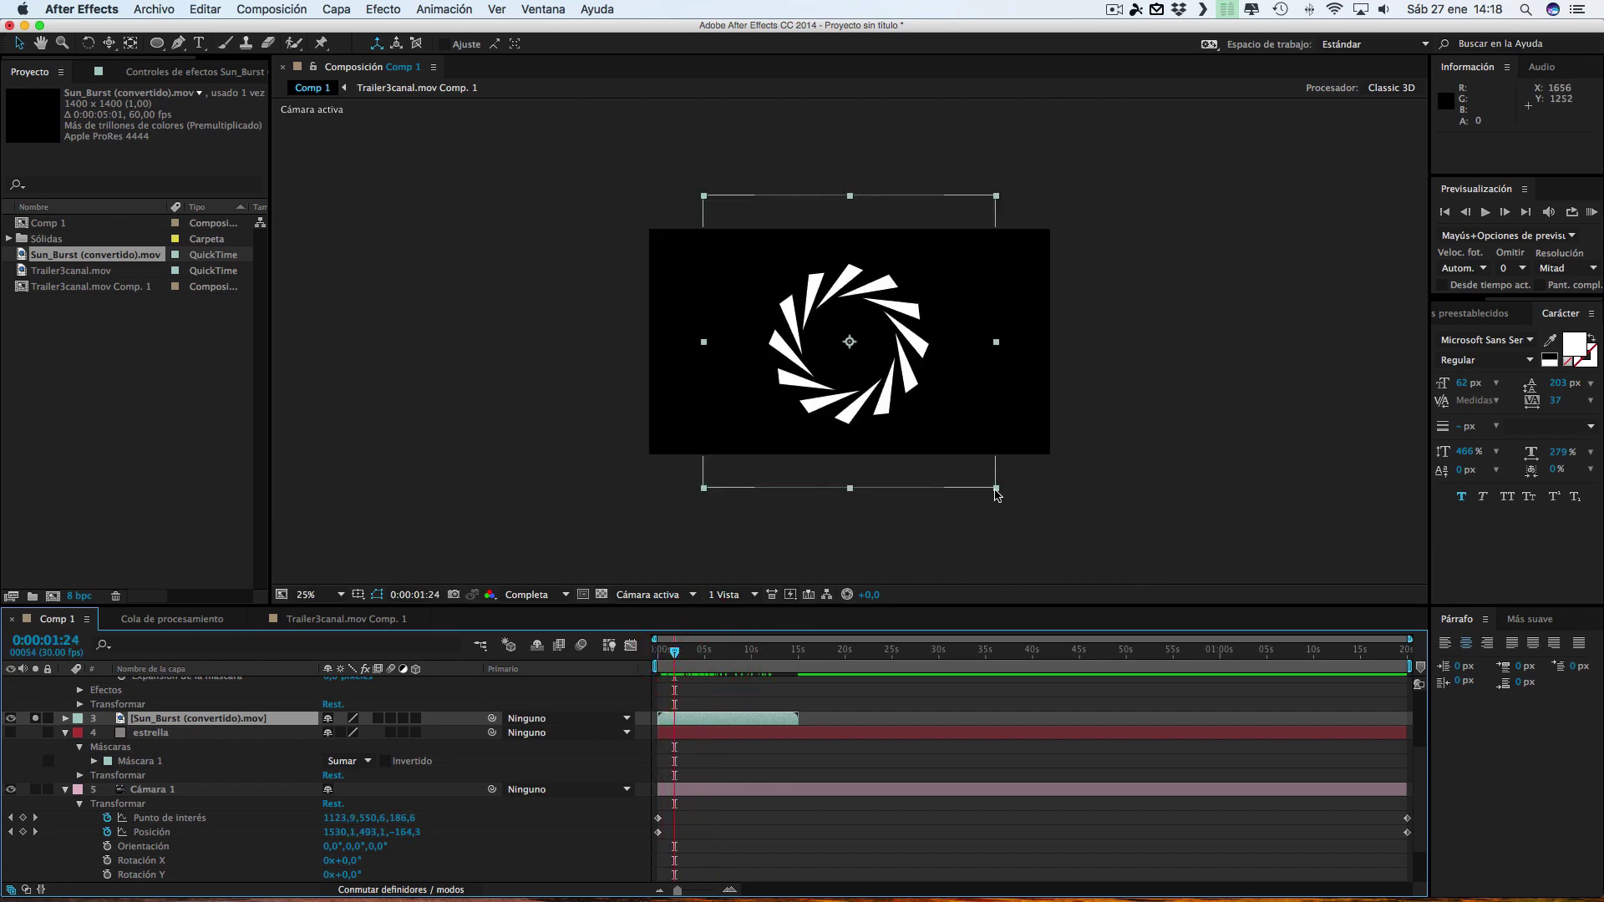
drag(996, 489, 1078, 548)
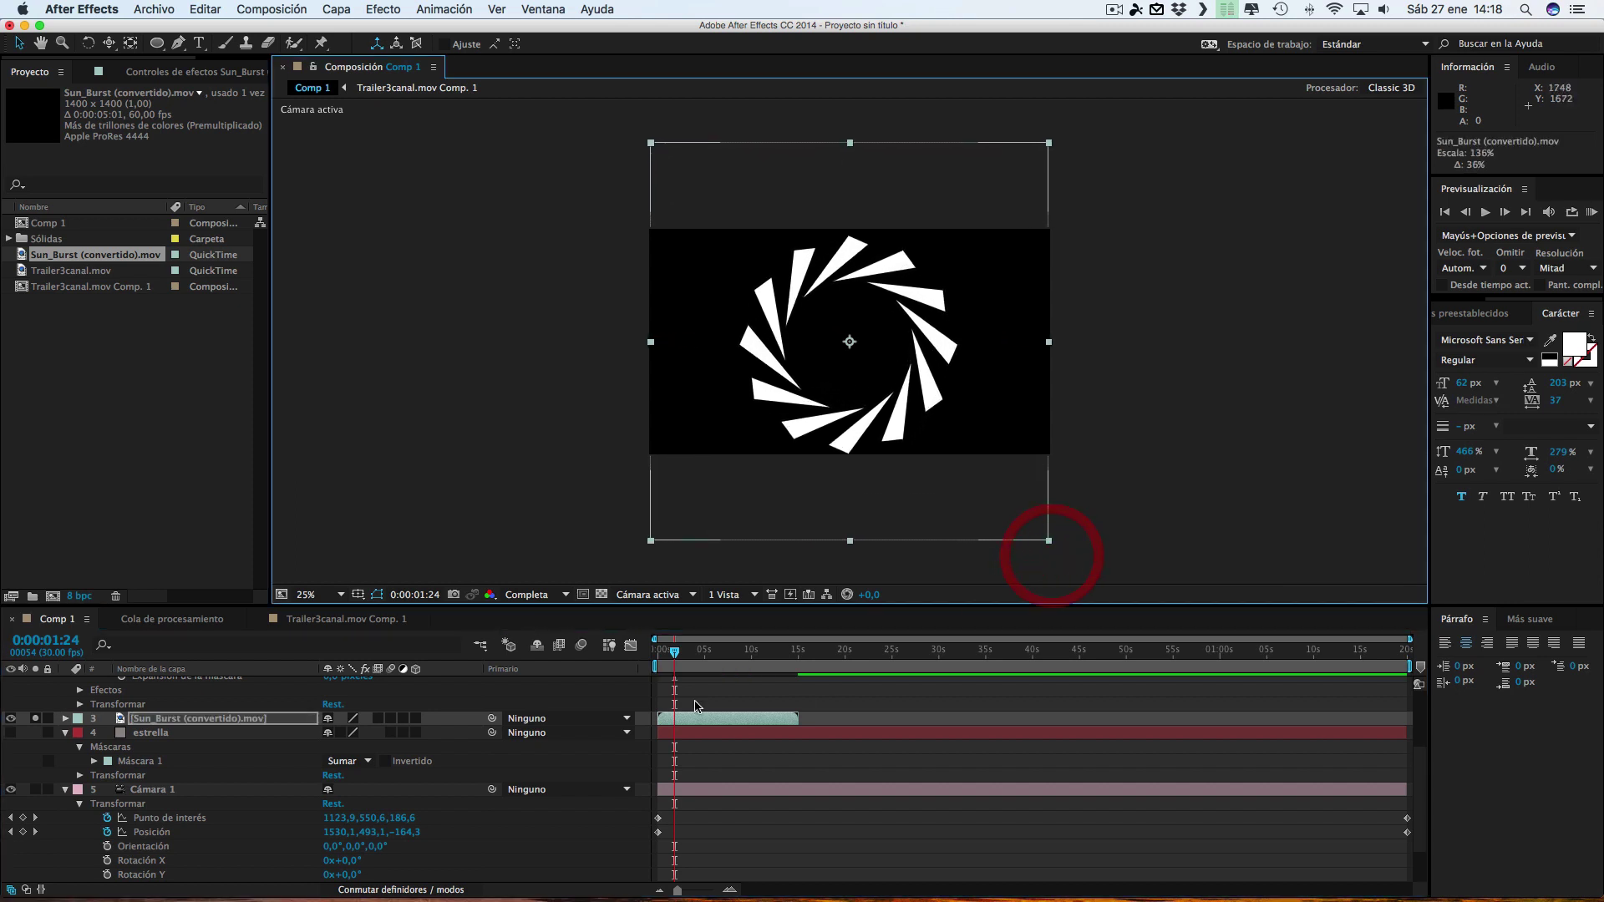
Check later sunburst frames, then unsolo, hide and reselect the Sun_Burst layer
mouse_move(675, 653)
mouse_down()
mouse_move(756, 657)
mouse_move(669, 658)
mouse_up()
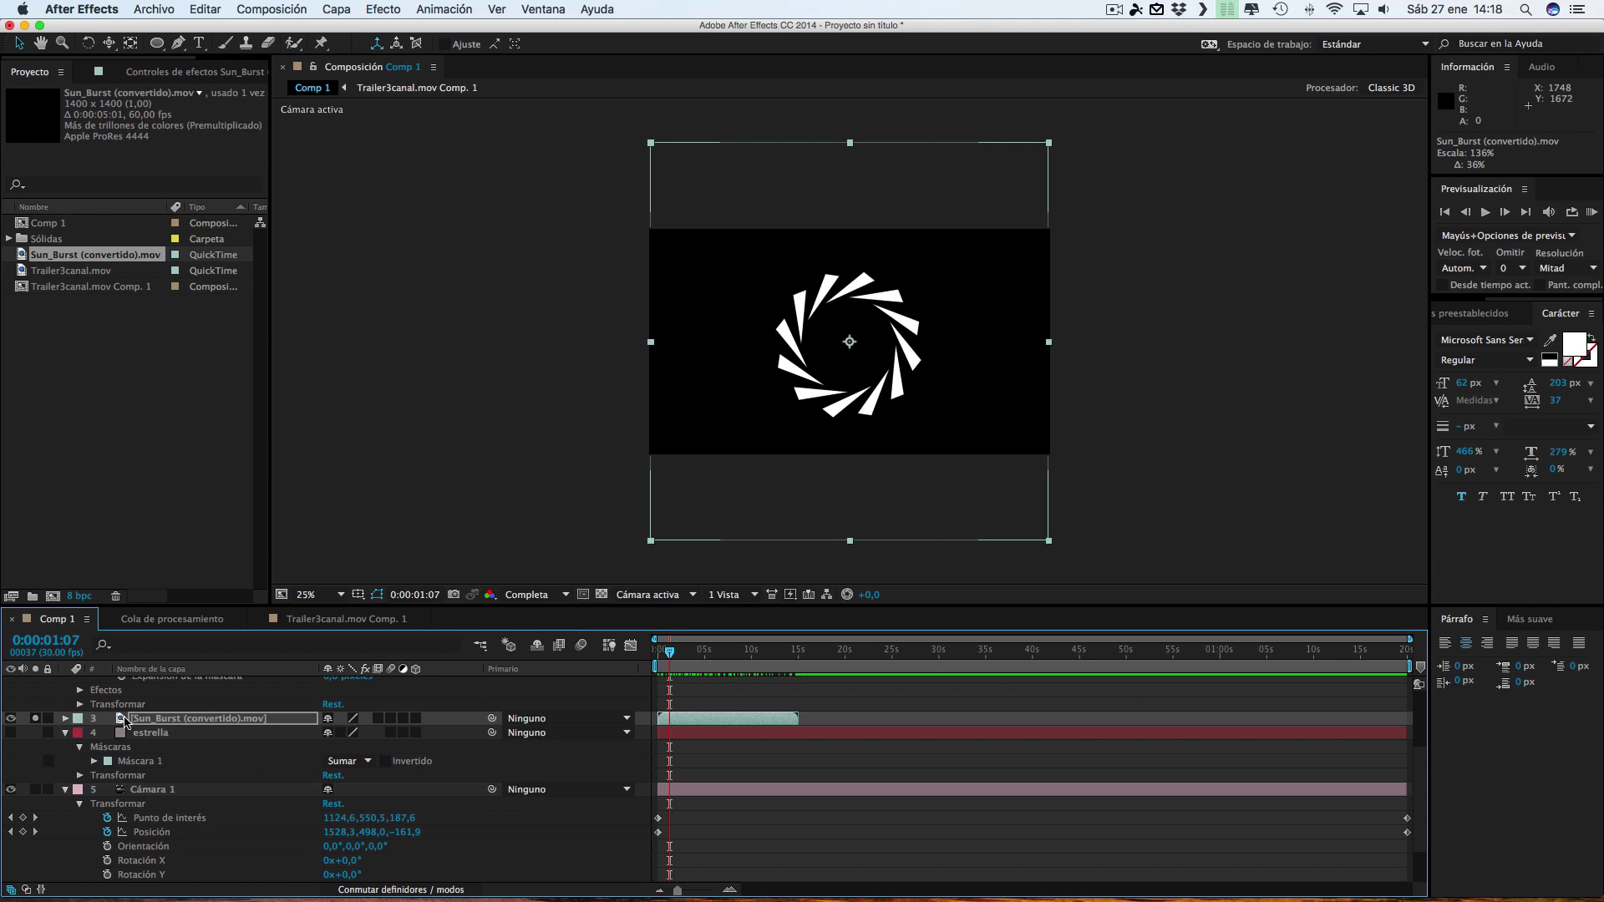
click(35, 719)
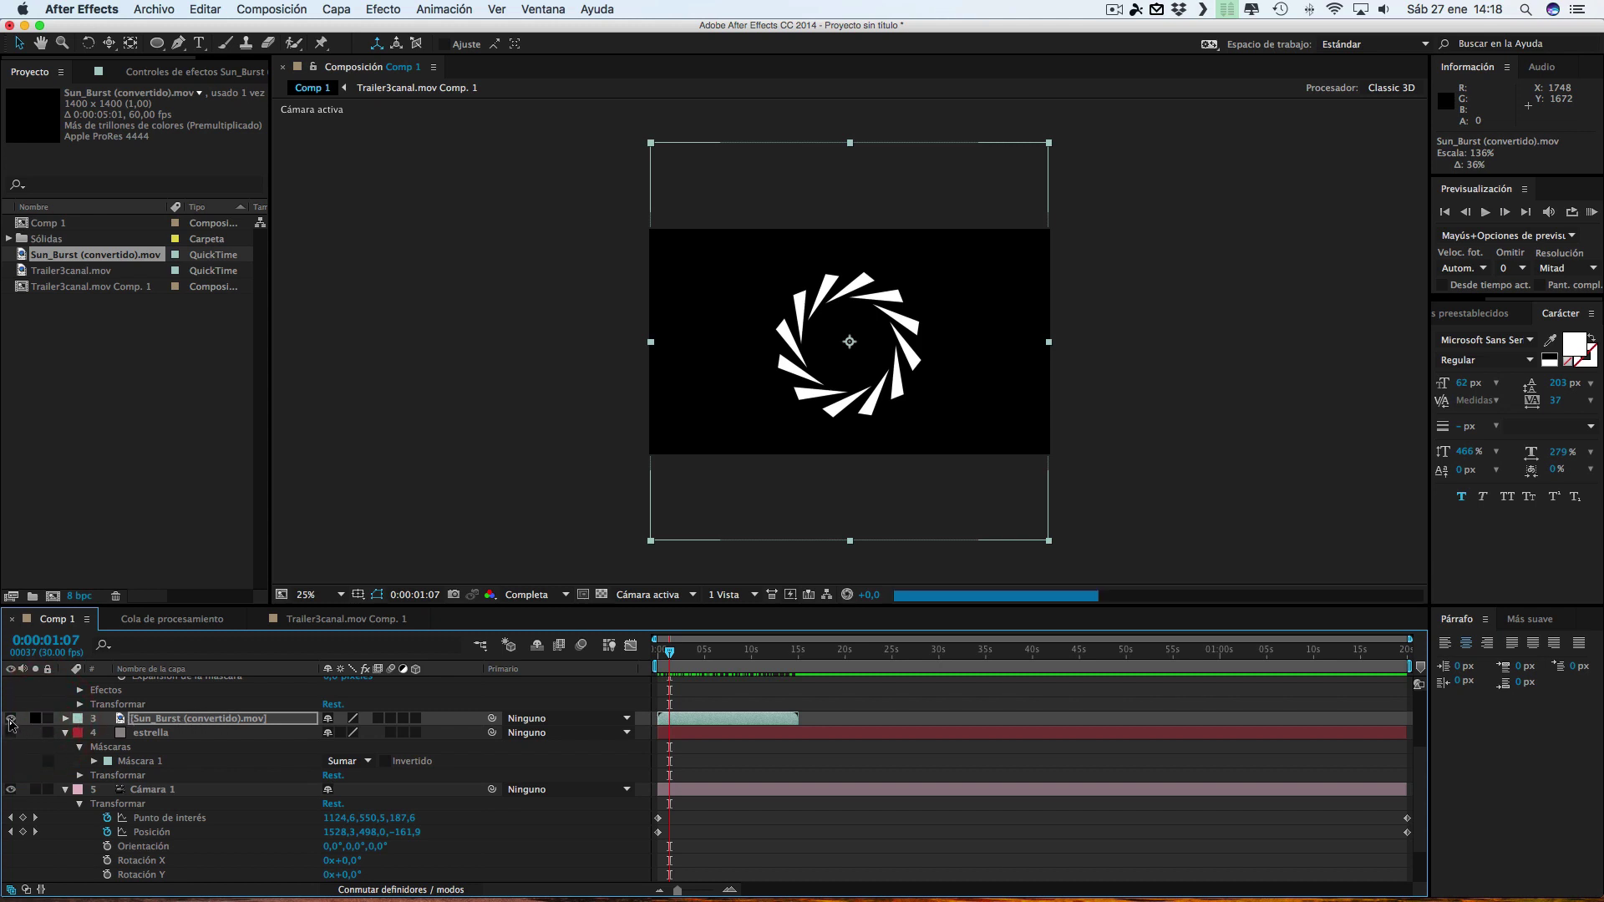
click(11, 720)
click(194, 718)
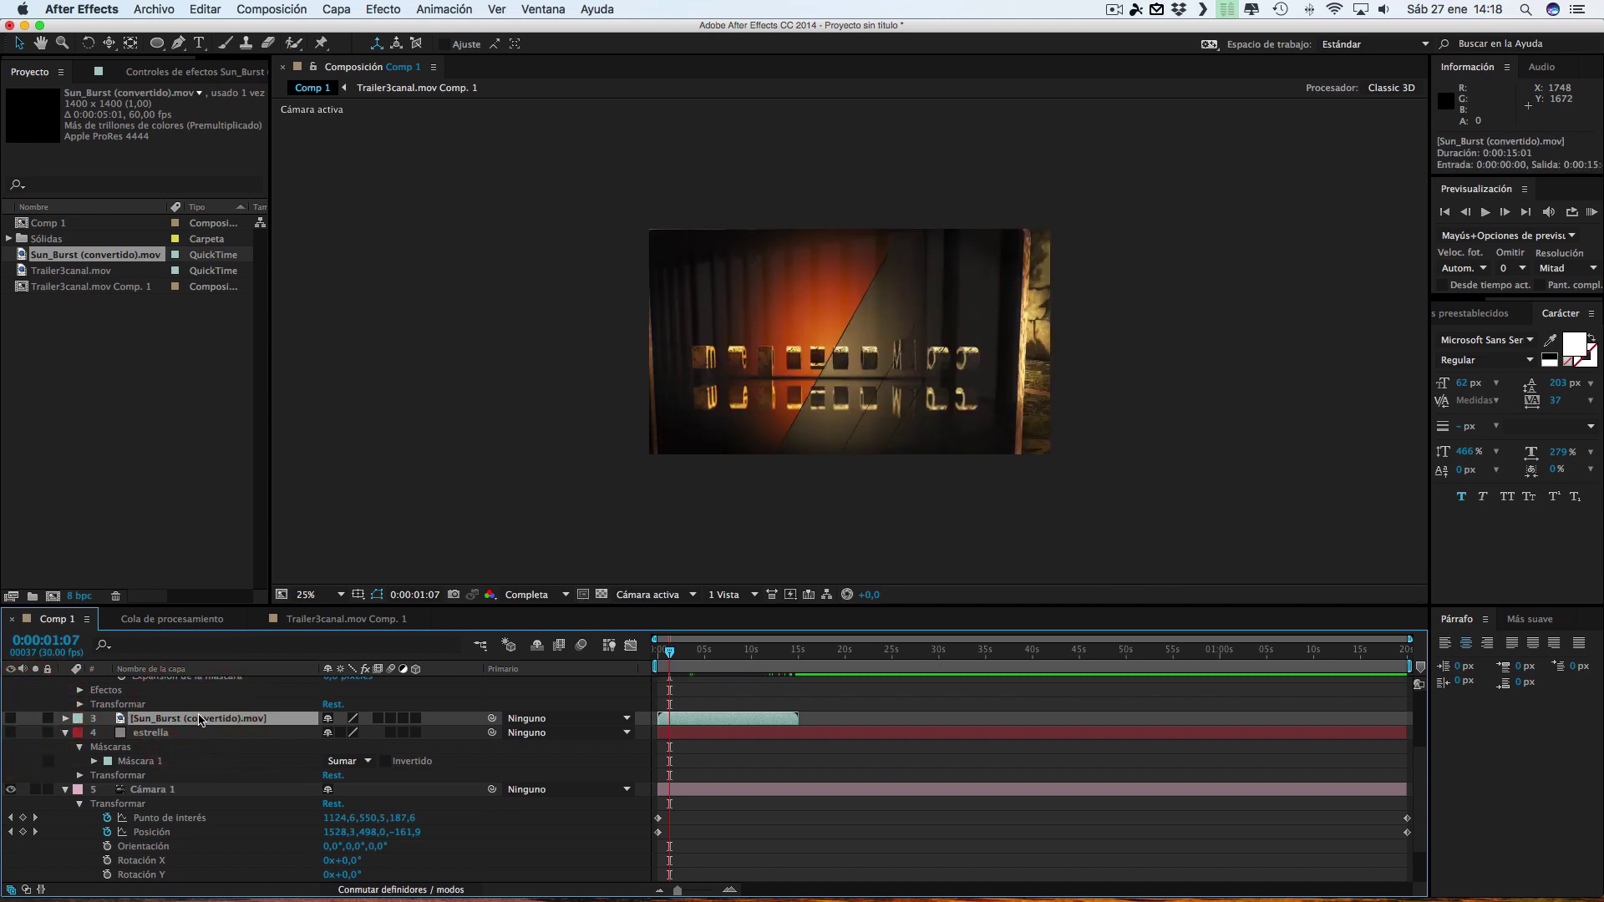
Duplicate Sun_Burst, start the copy where the original ends, and time-reverse it
key(super+d)
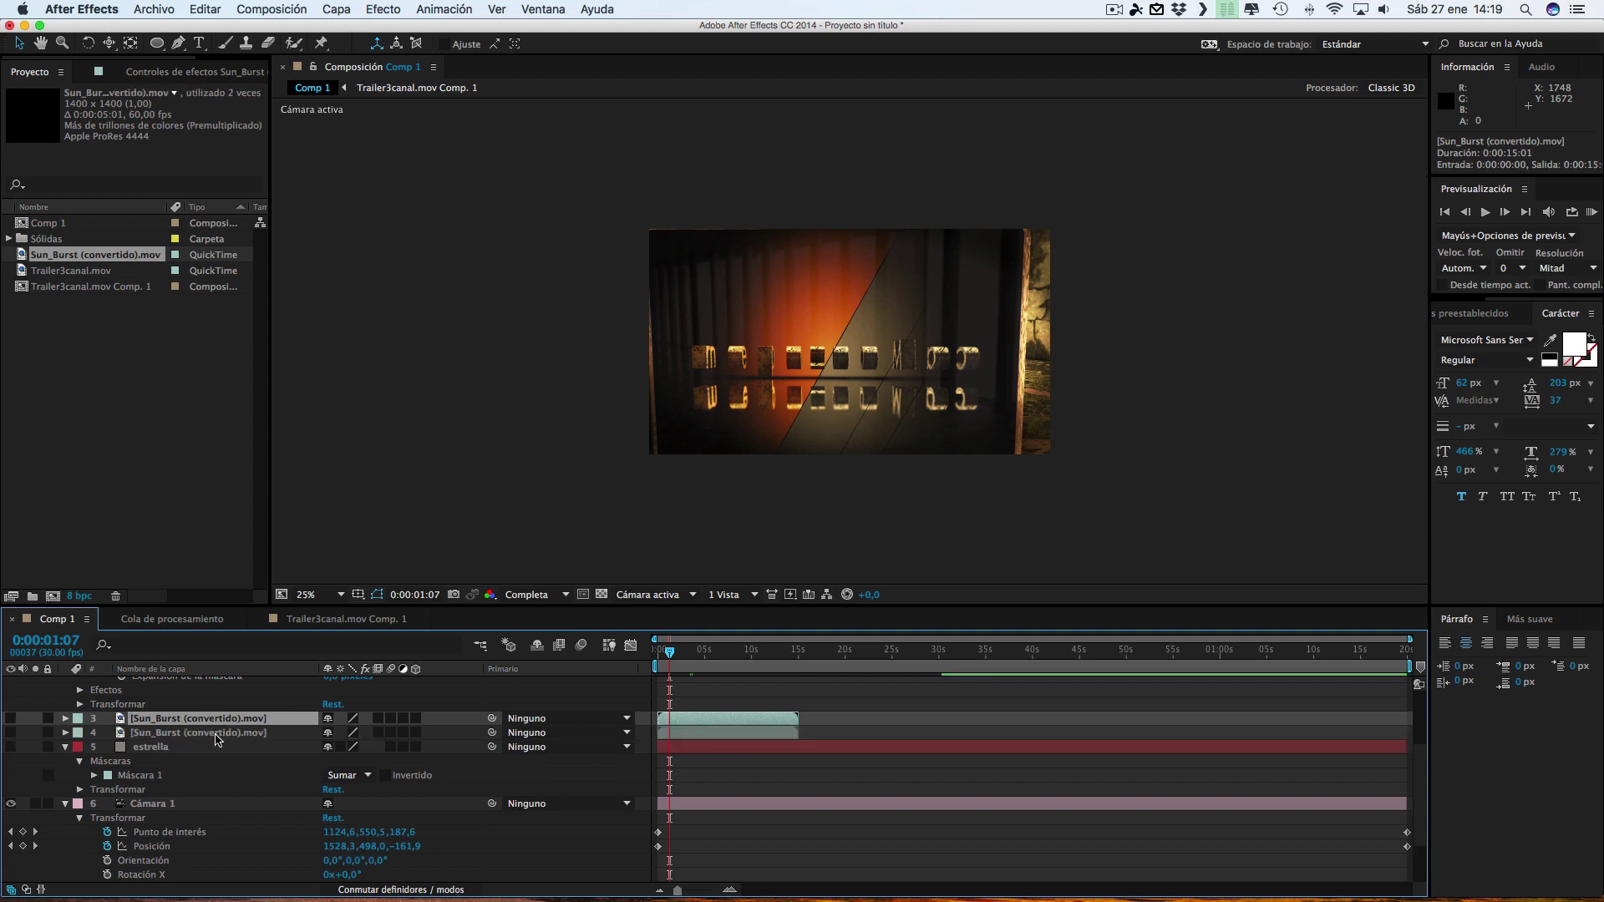
drag(705, 734, 842, 735)
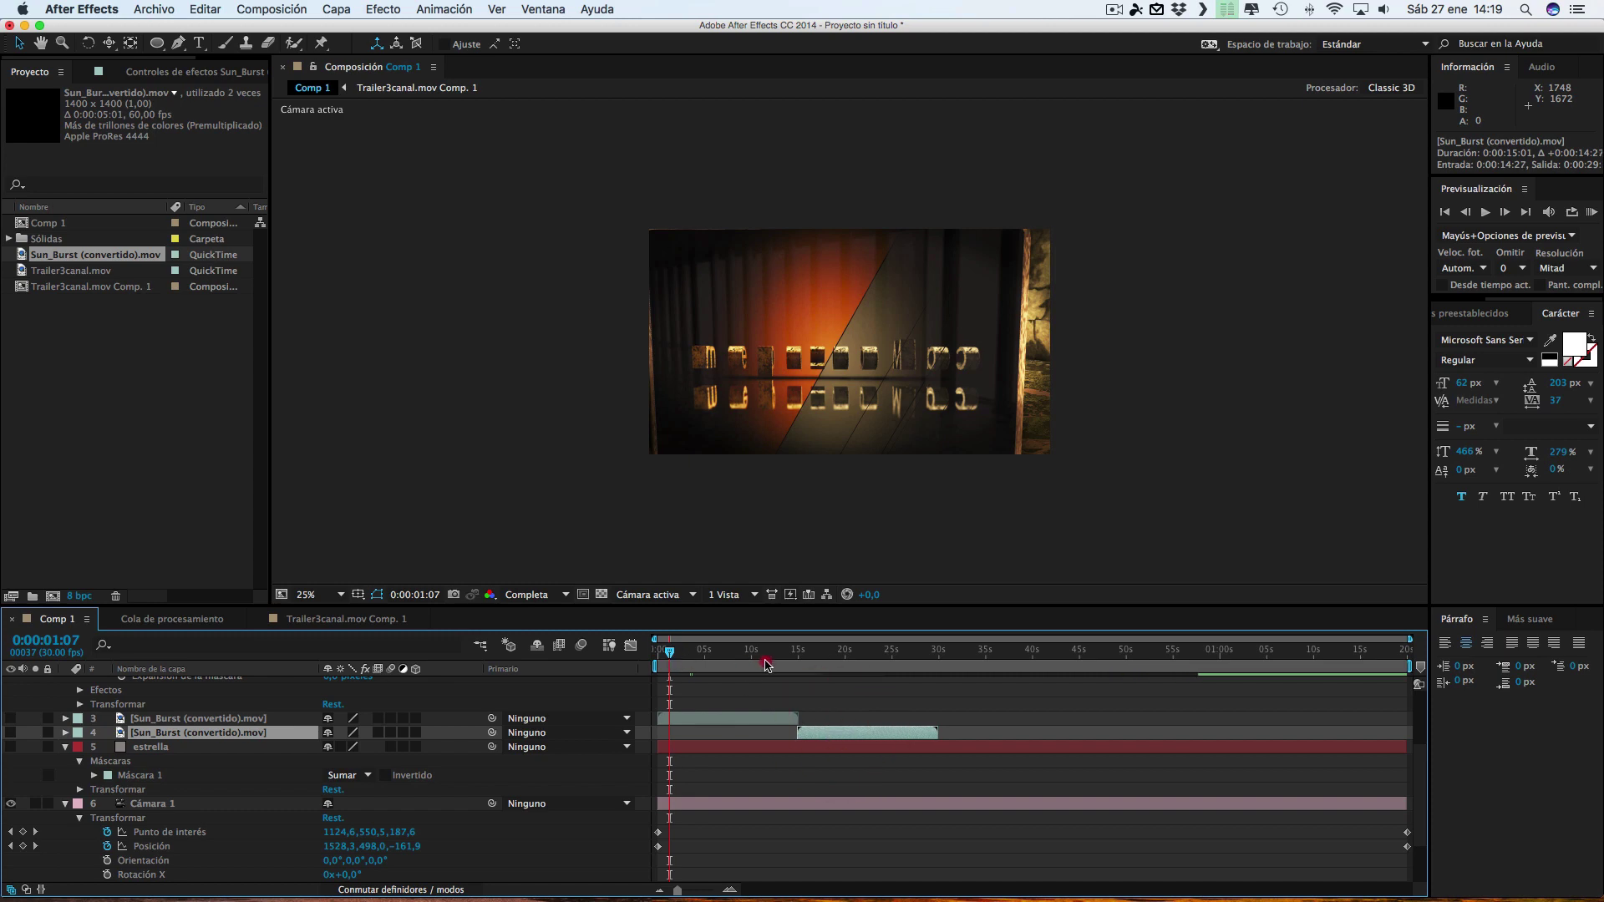
click(825, 660)
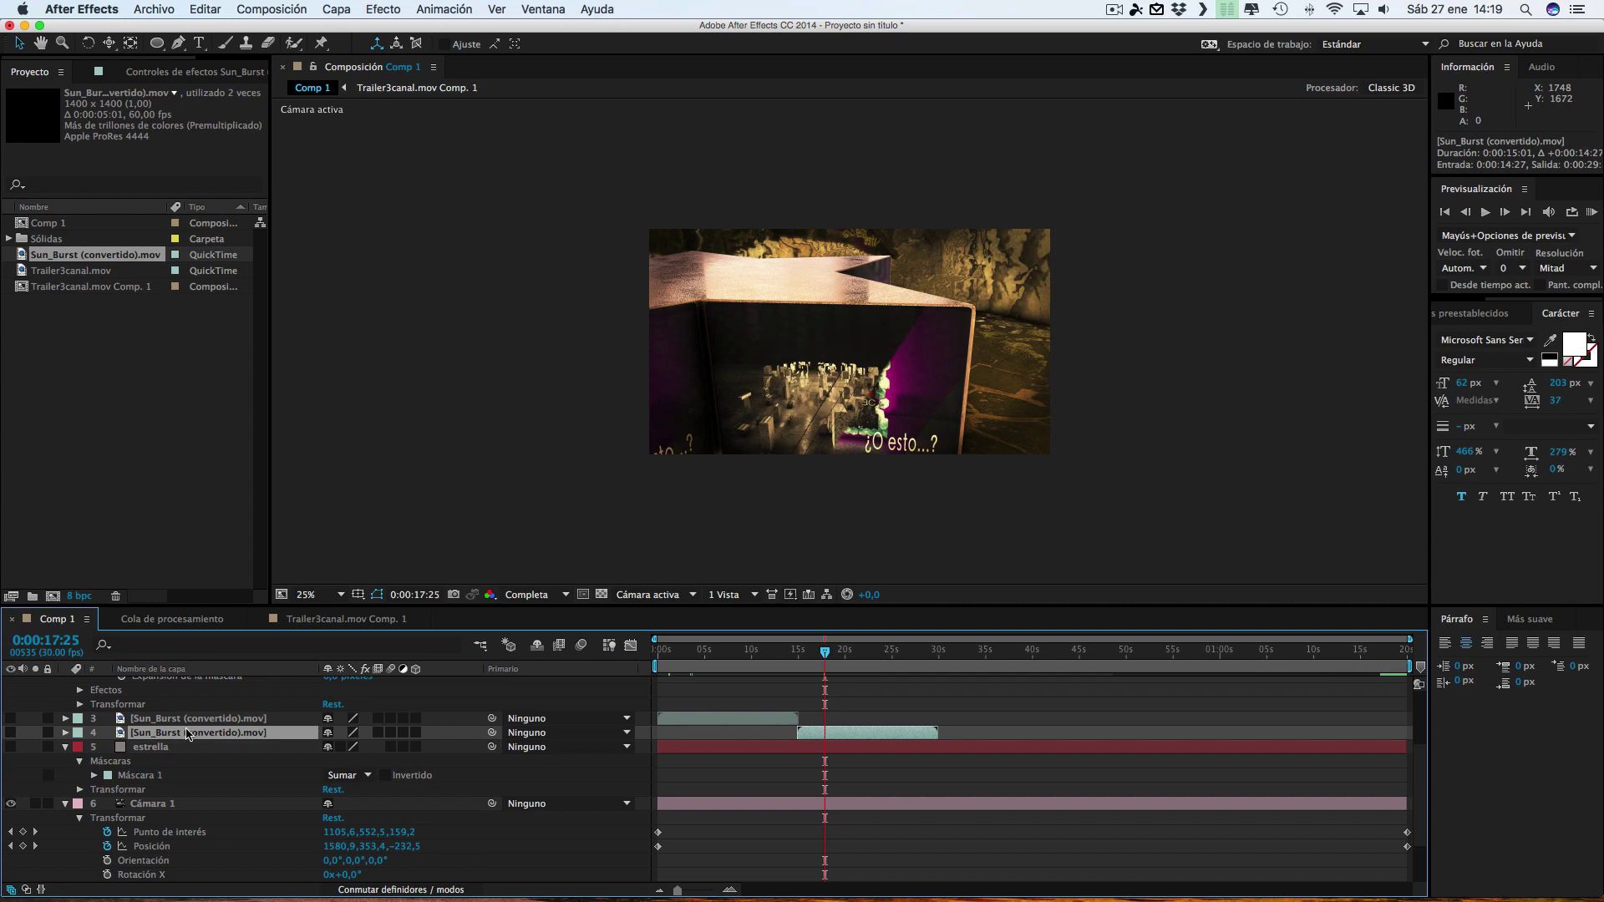
click(155, 733)
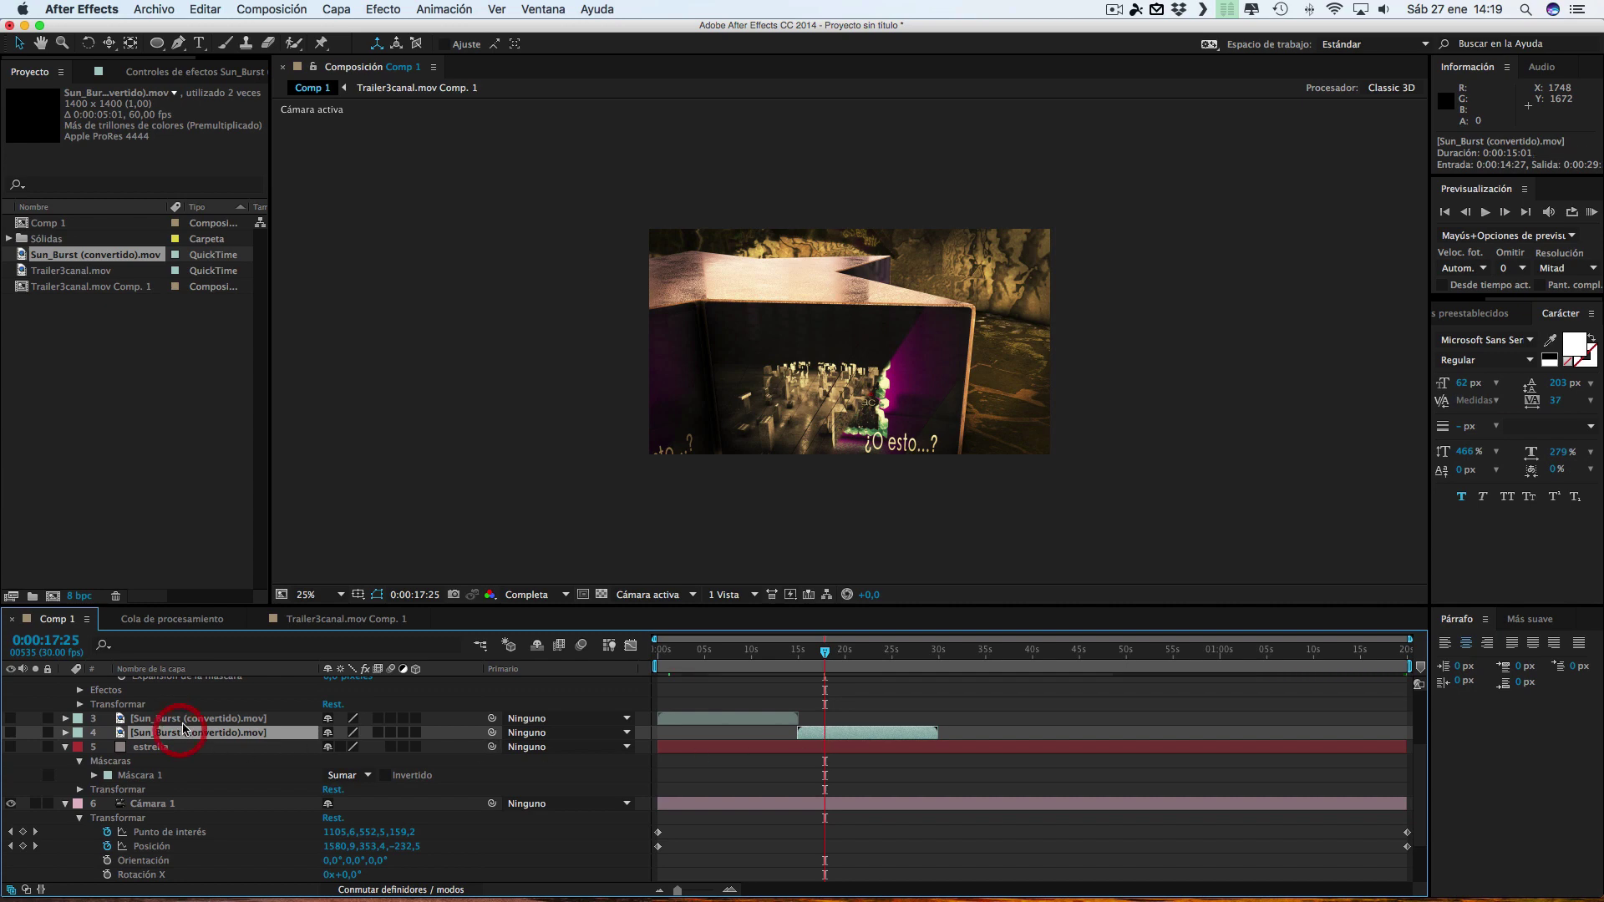
click(353, 13)
mouse_move(385, 207)
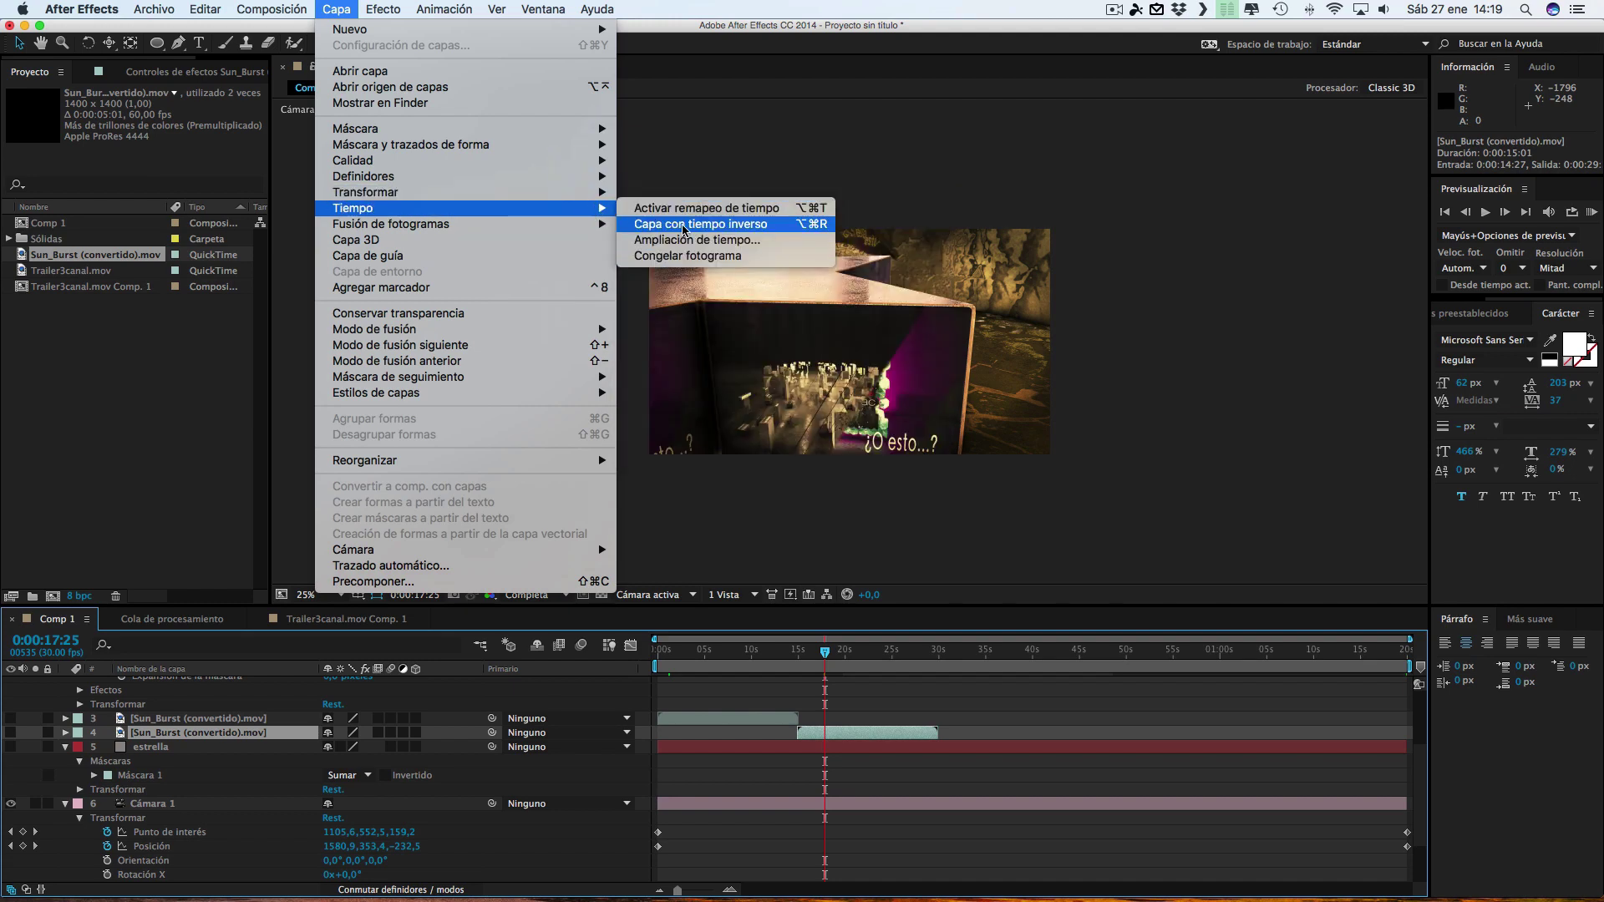
click(683, 224)
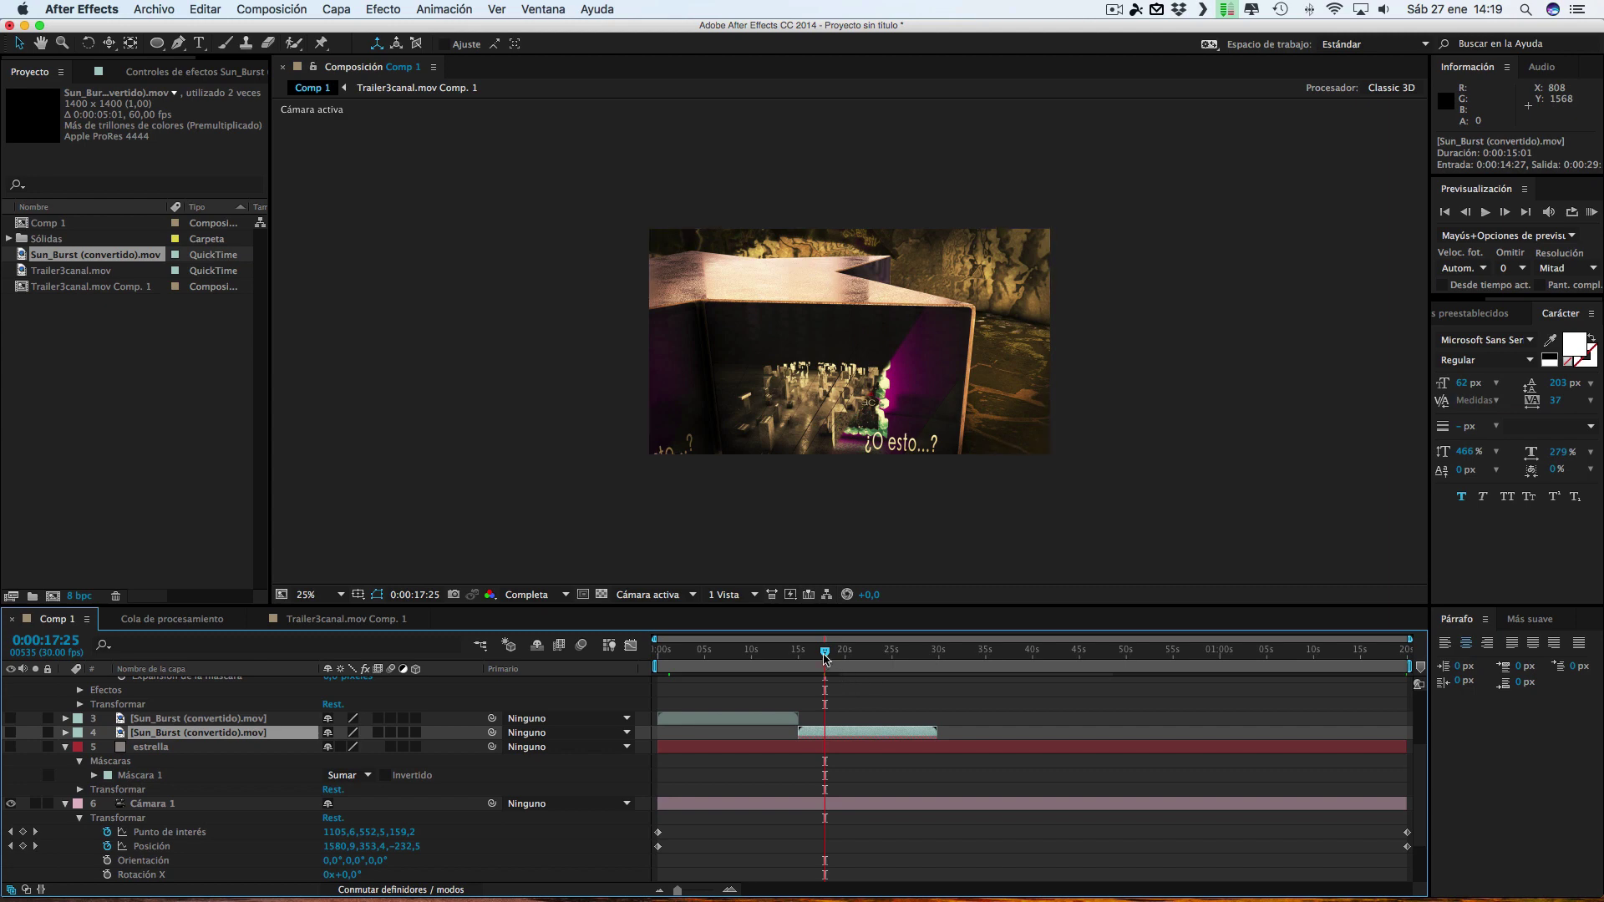
Show and solo both sunburst layers and scrub through the reversed section
click(48, 719)
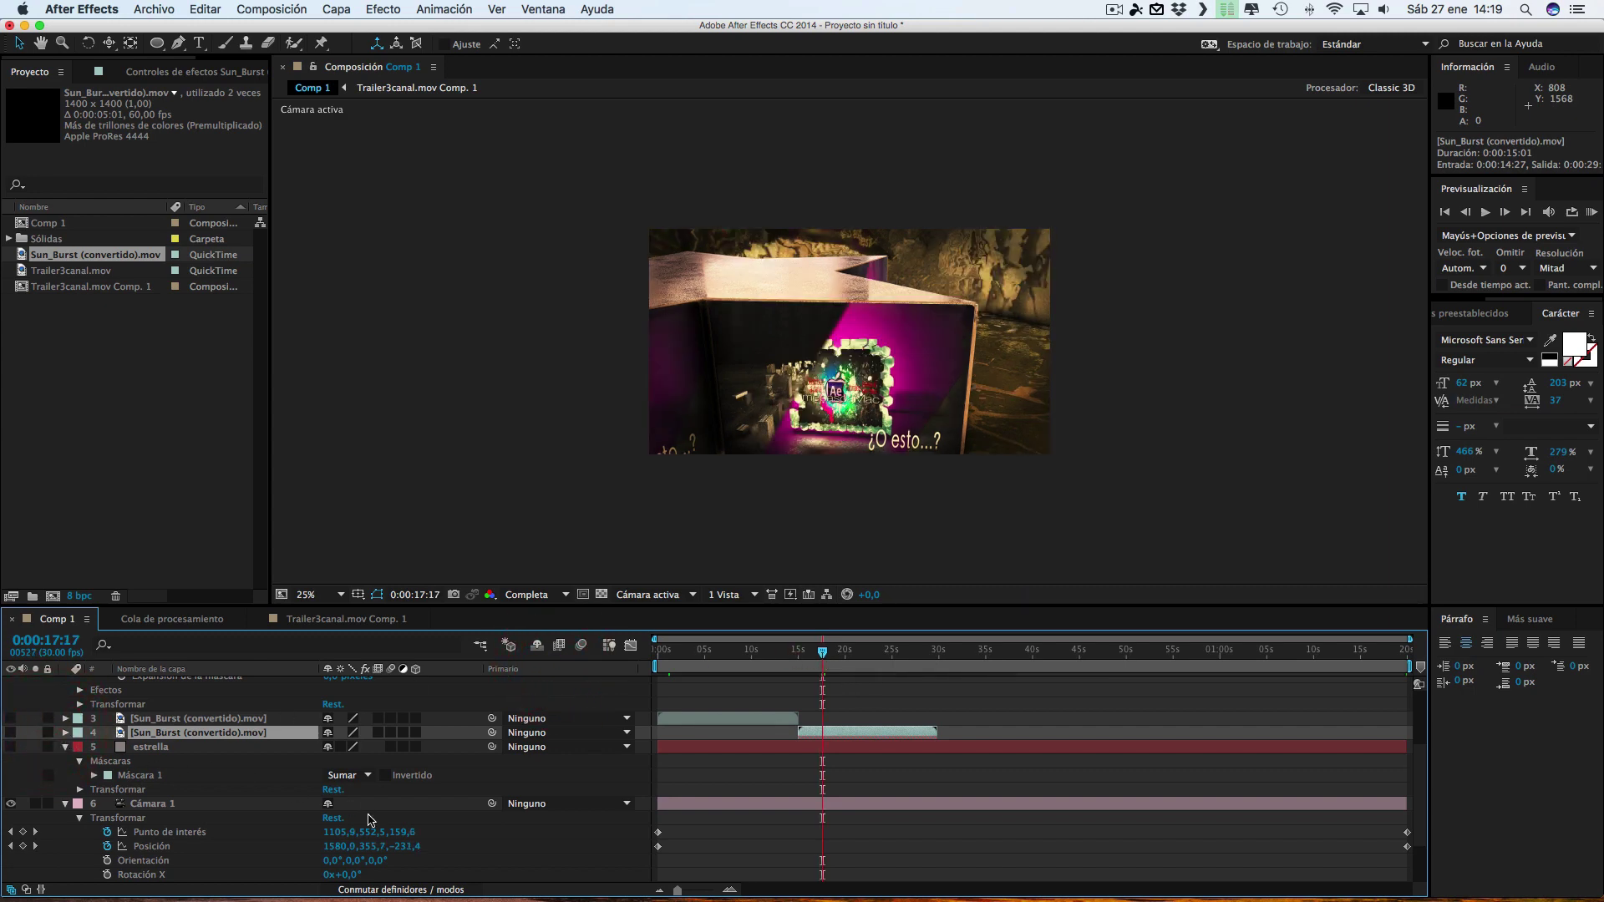
click(183, 720)
click(10, 718)
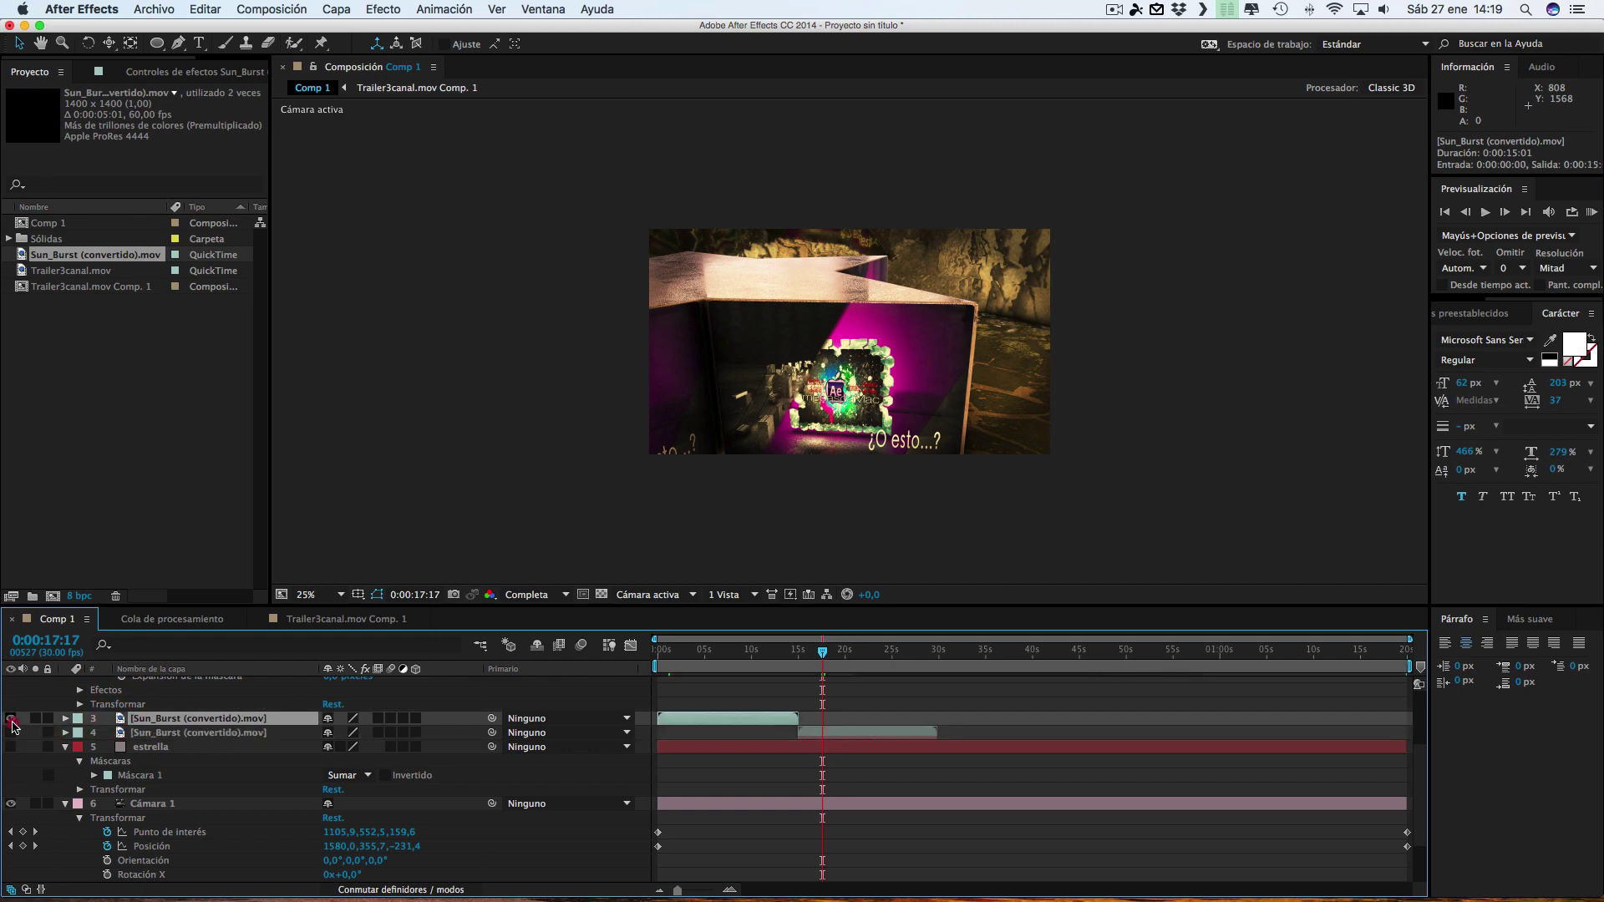
click(11, 733)
click(35, 718)
click(35, 732)
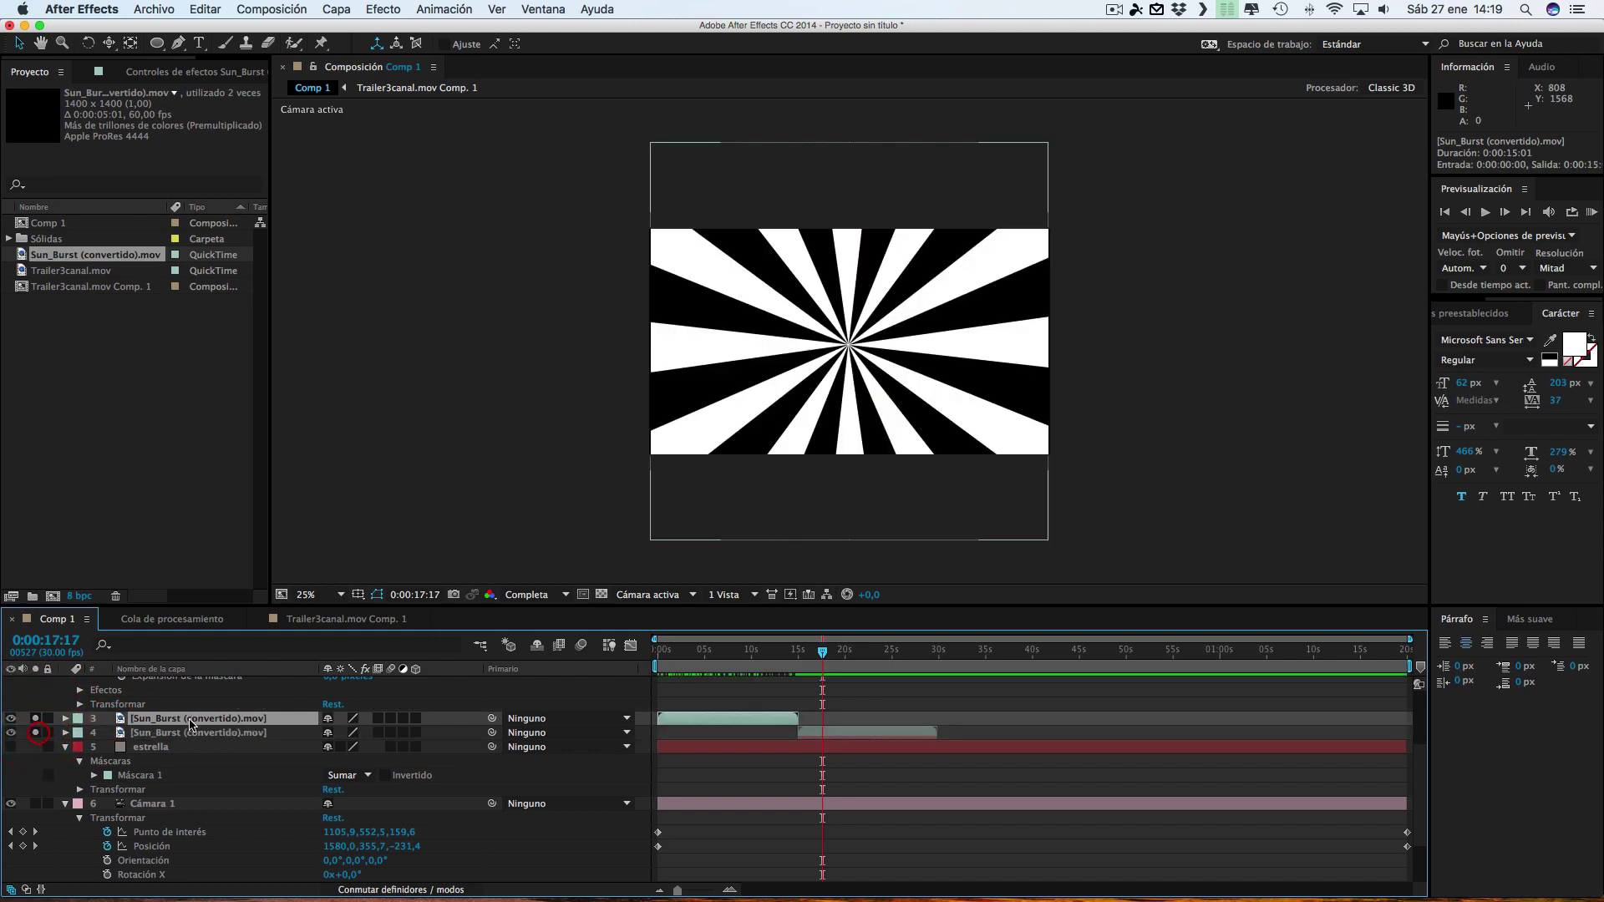
click(752, 653)
mouse_move(751, 658)
mouse_down()
mouse_move(692, 666)
mouse_move(922, 662)
mouse_up()
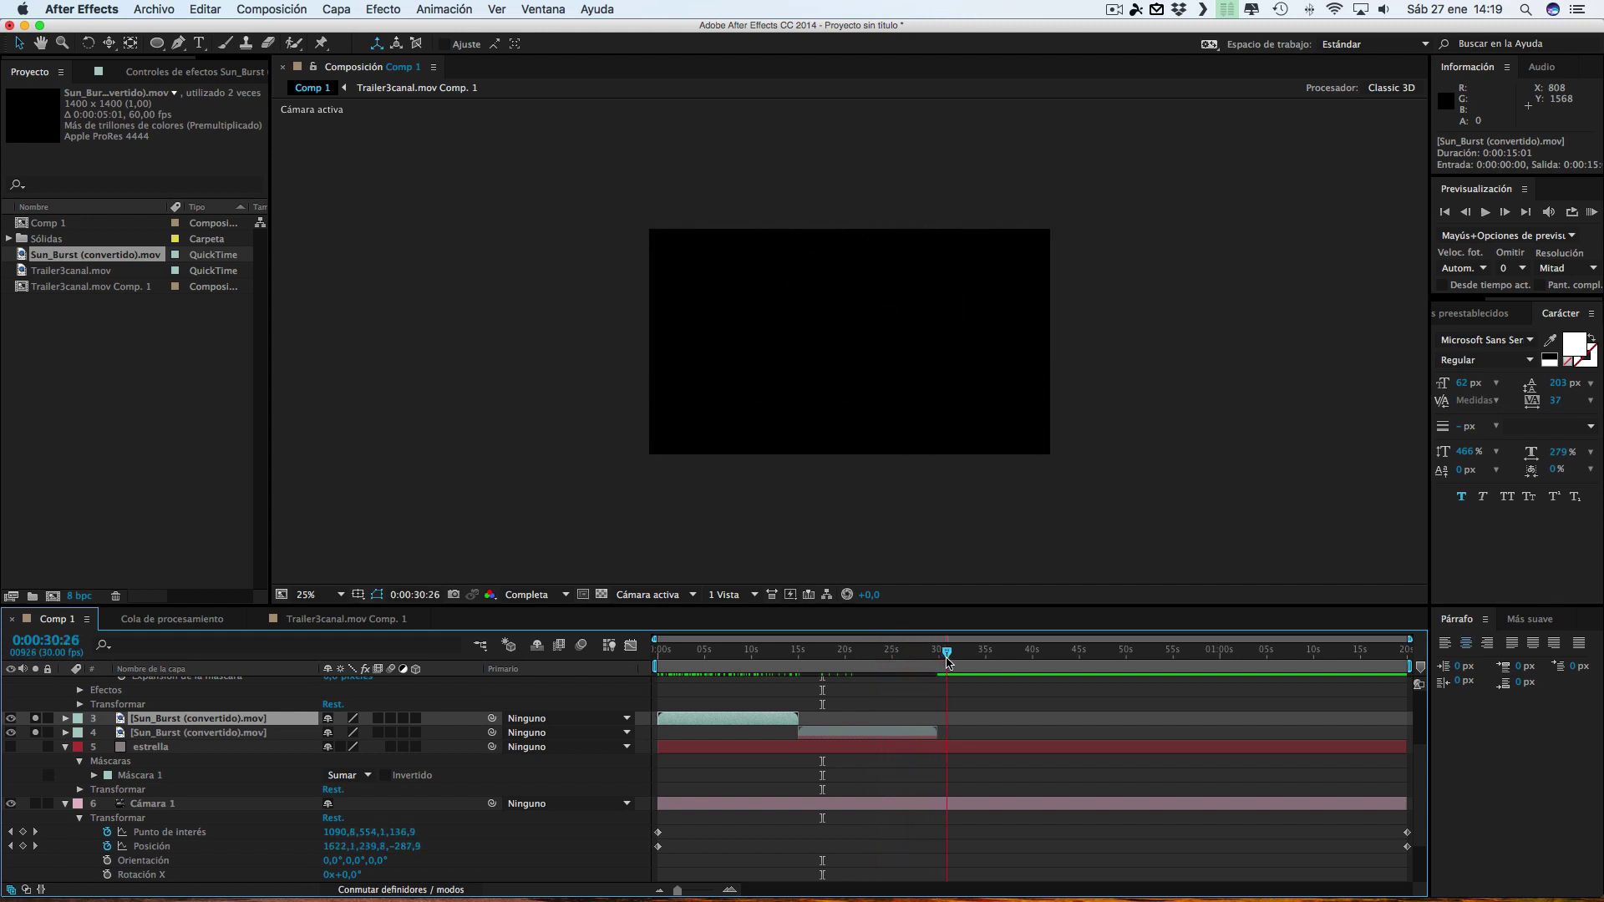
mouse_move(923, 663)
mouse_down()
mouse_move(762, 666)
mouse_move(913, 652)
mouse_up()
key(Home)
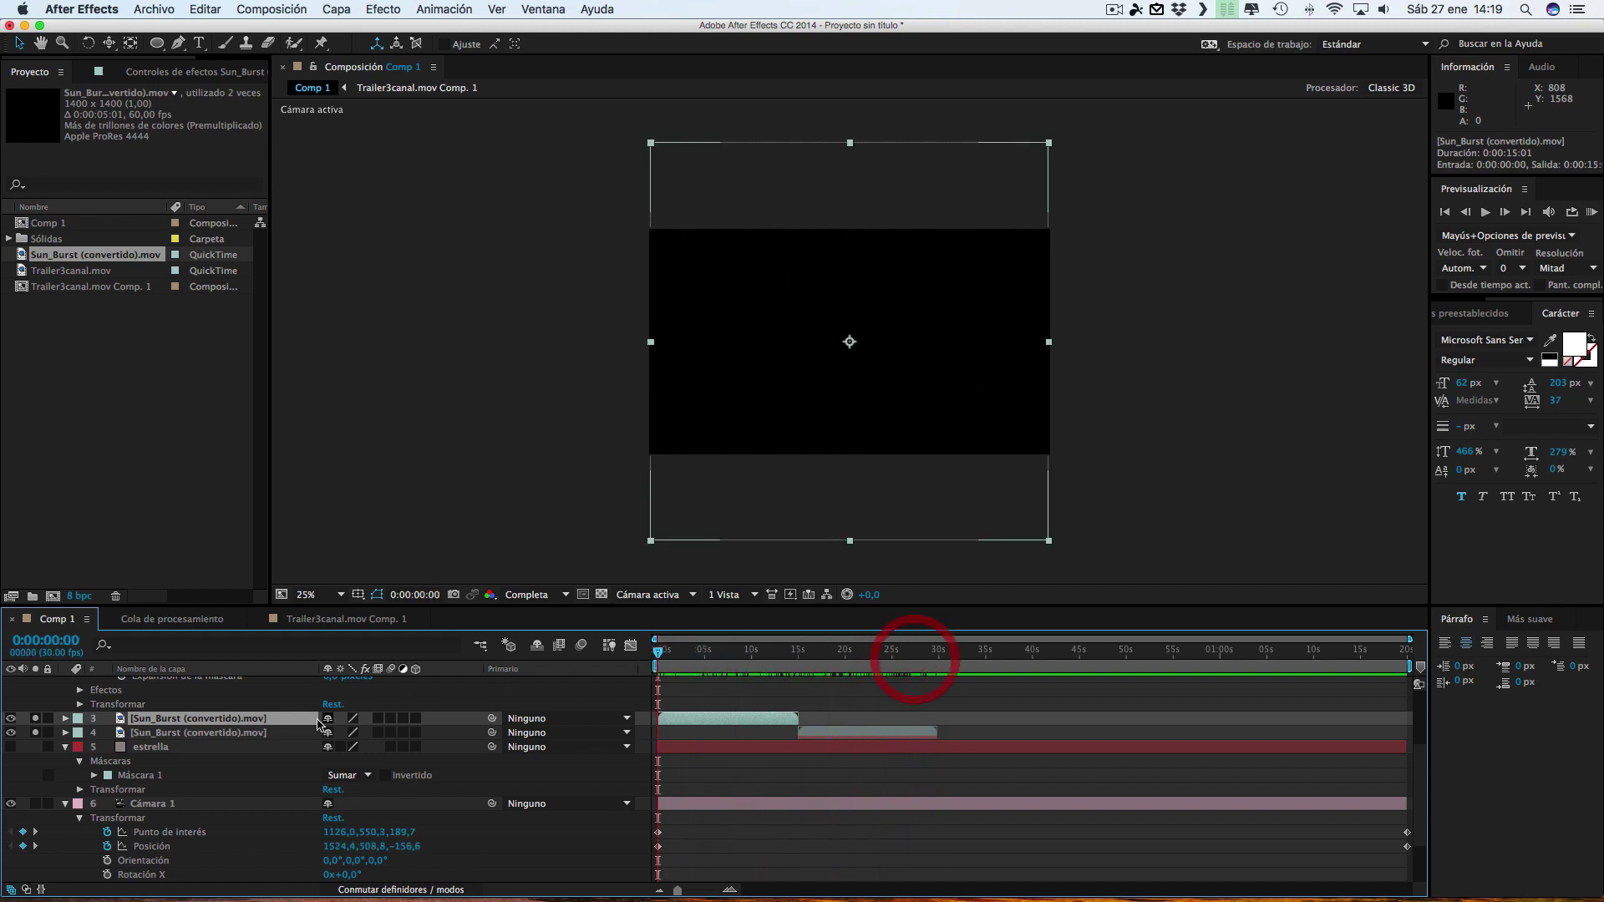
Hide the two sunburst layers, then duplicate the pair and start the copies around 30 s
click(11, 718)
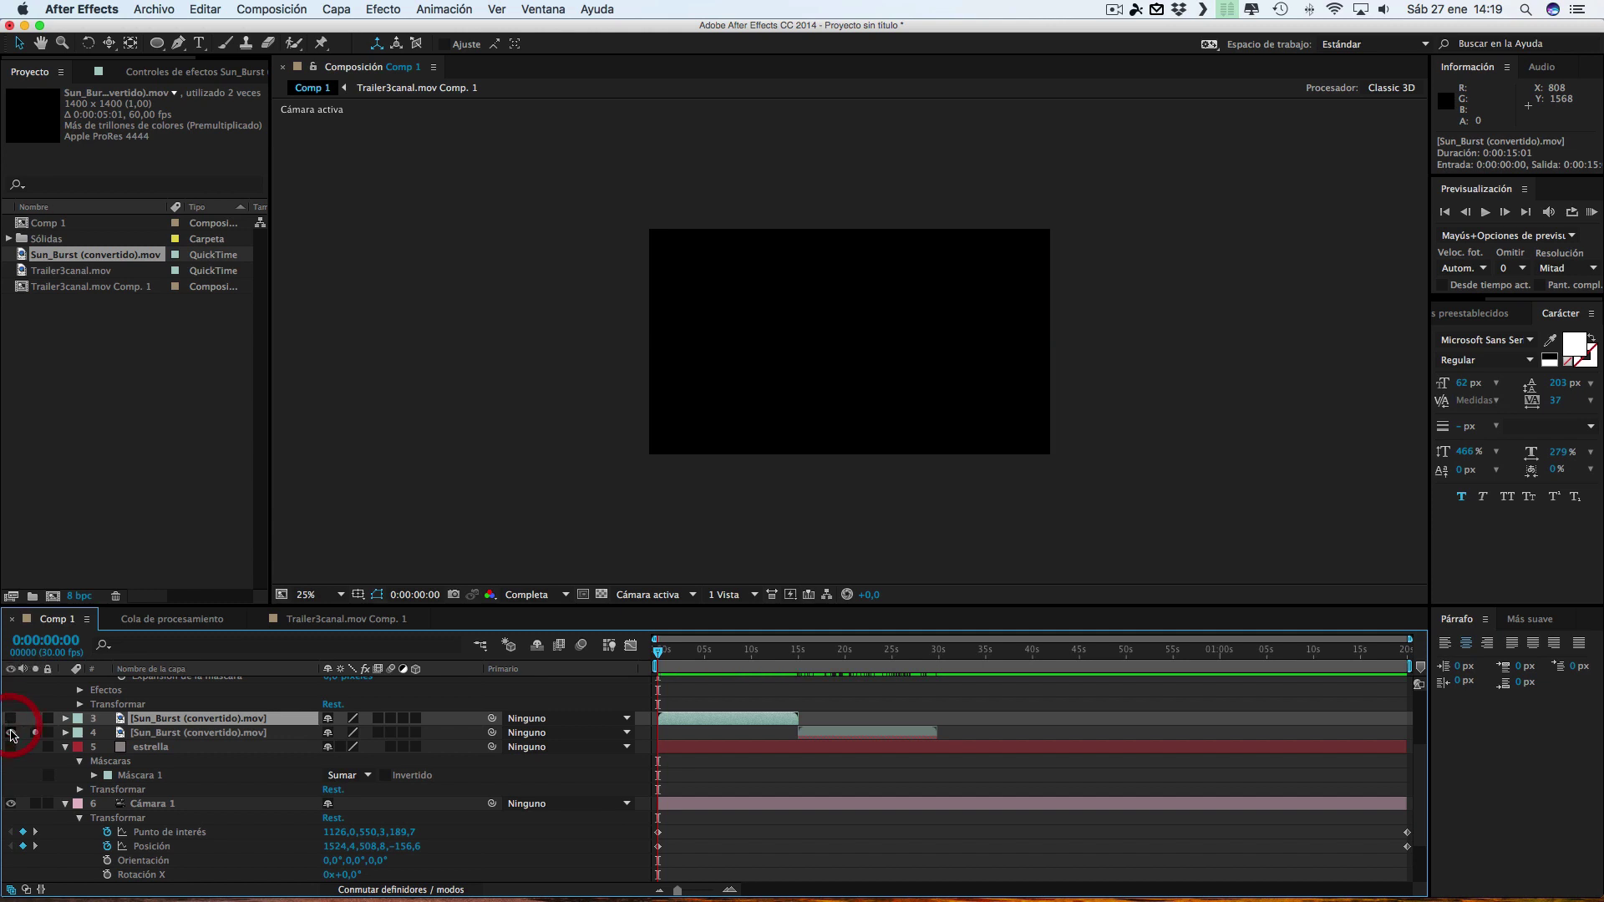
click(10, 733)
shift+click(175, 732)
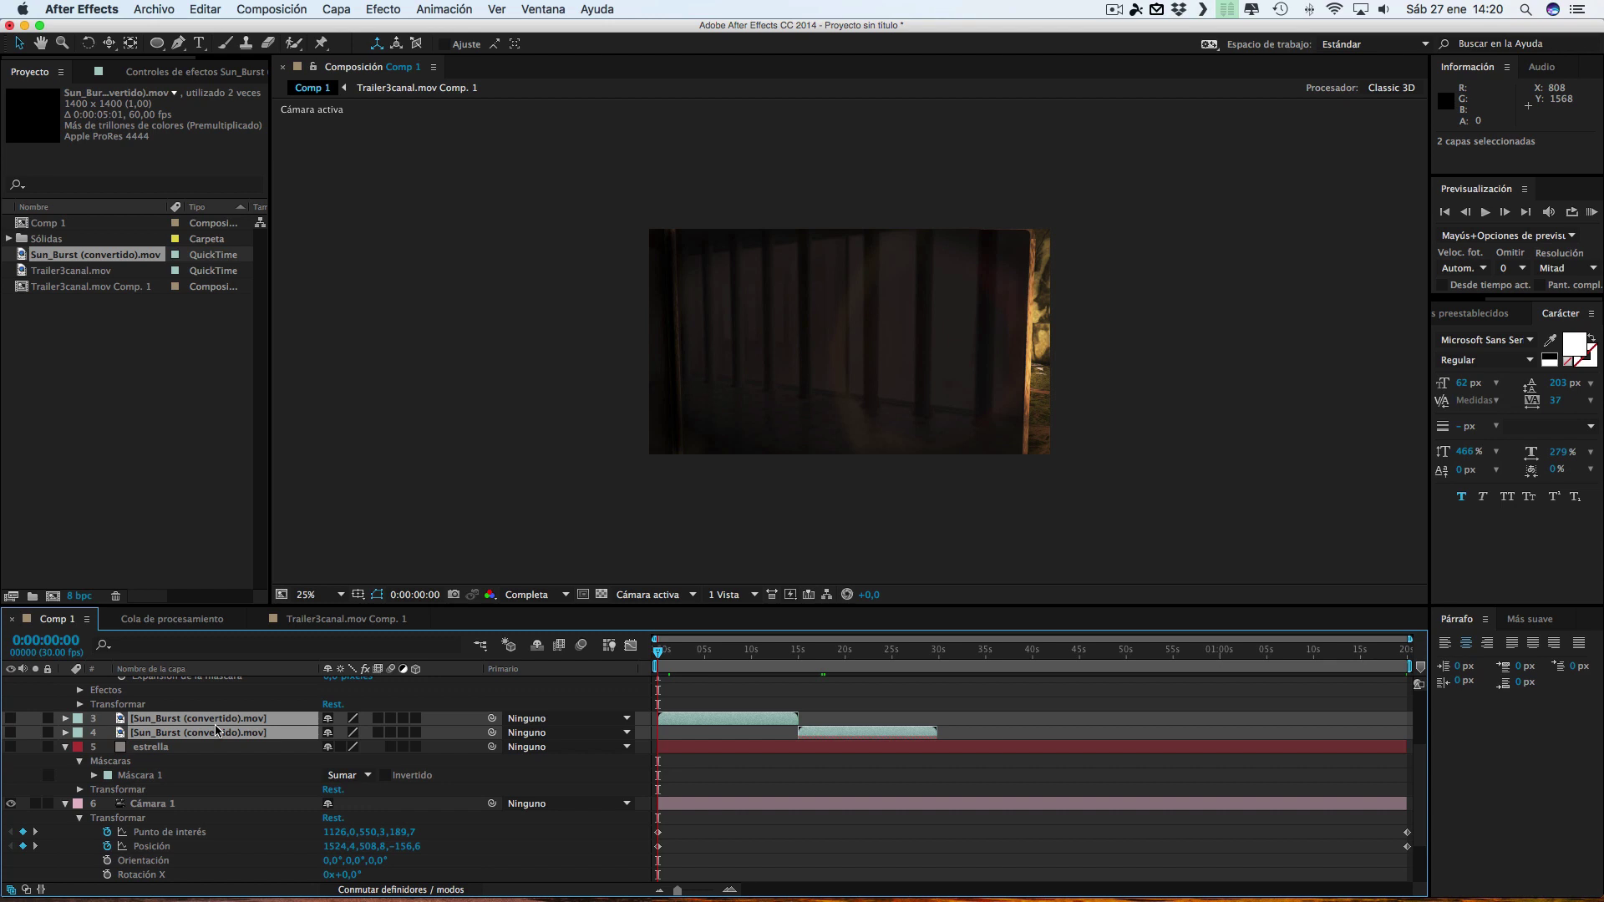
key(super+d)
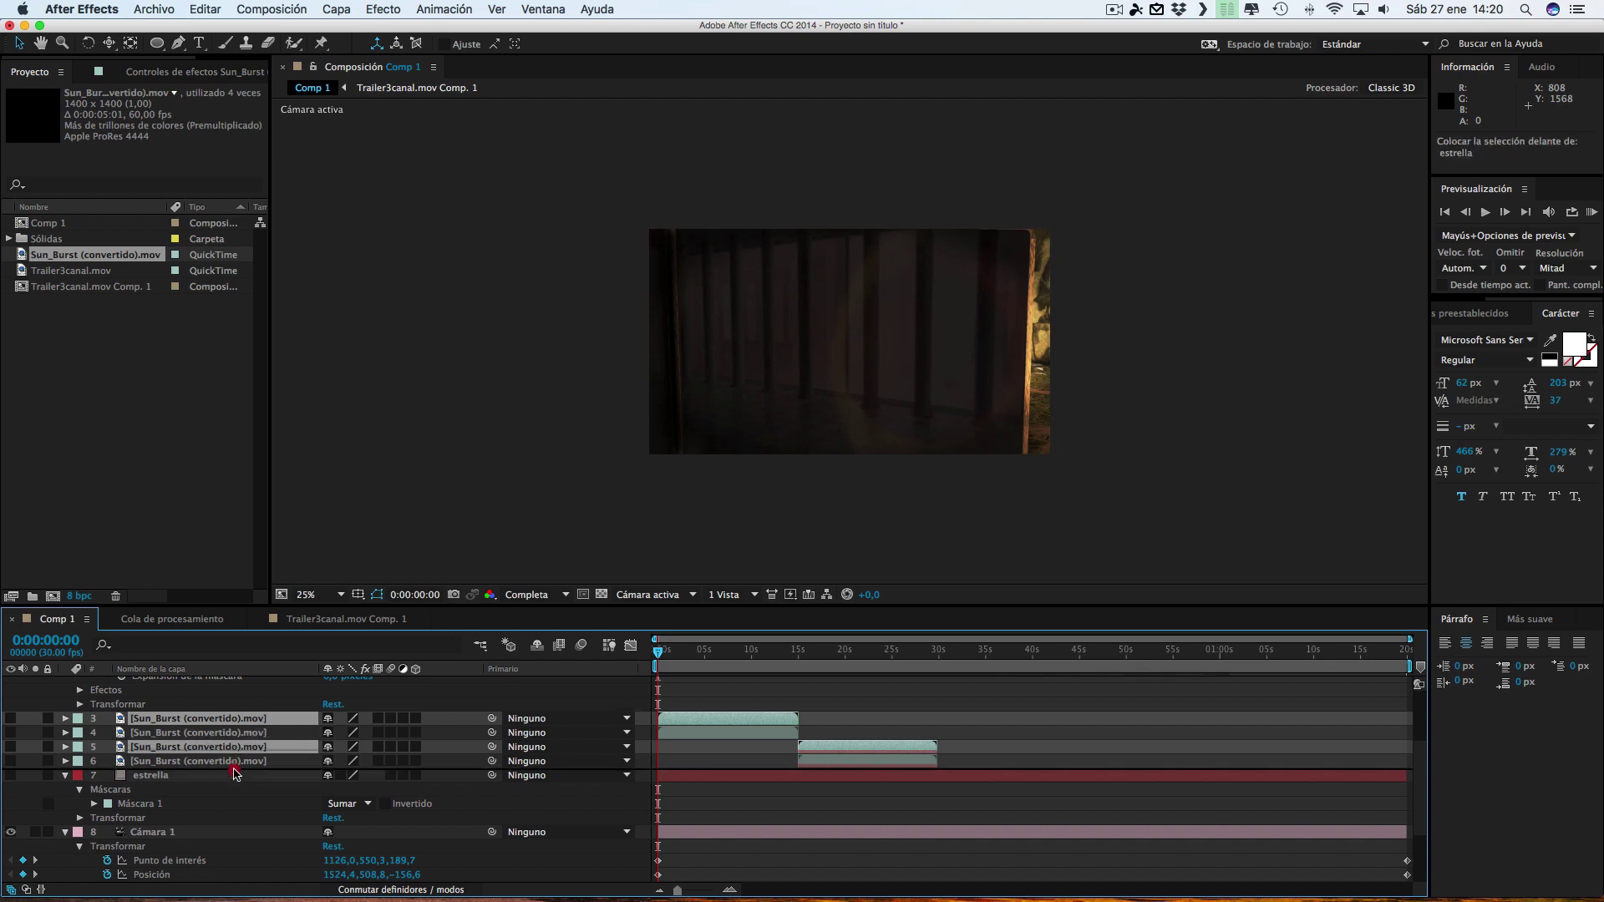
drag(233, 750, 234, 767)
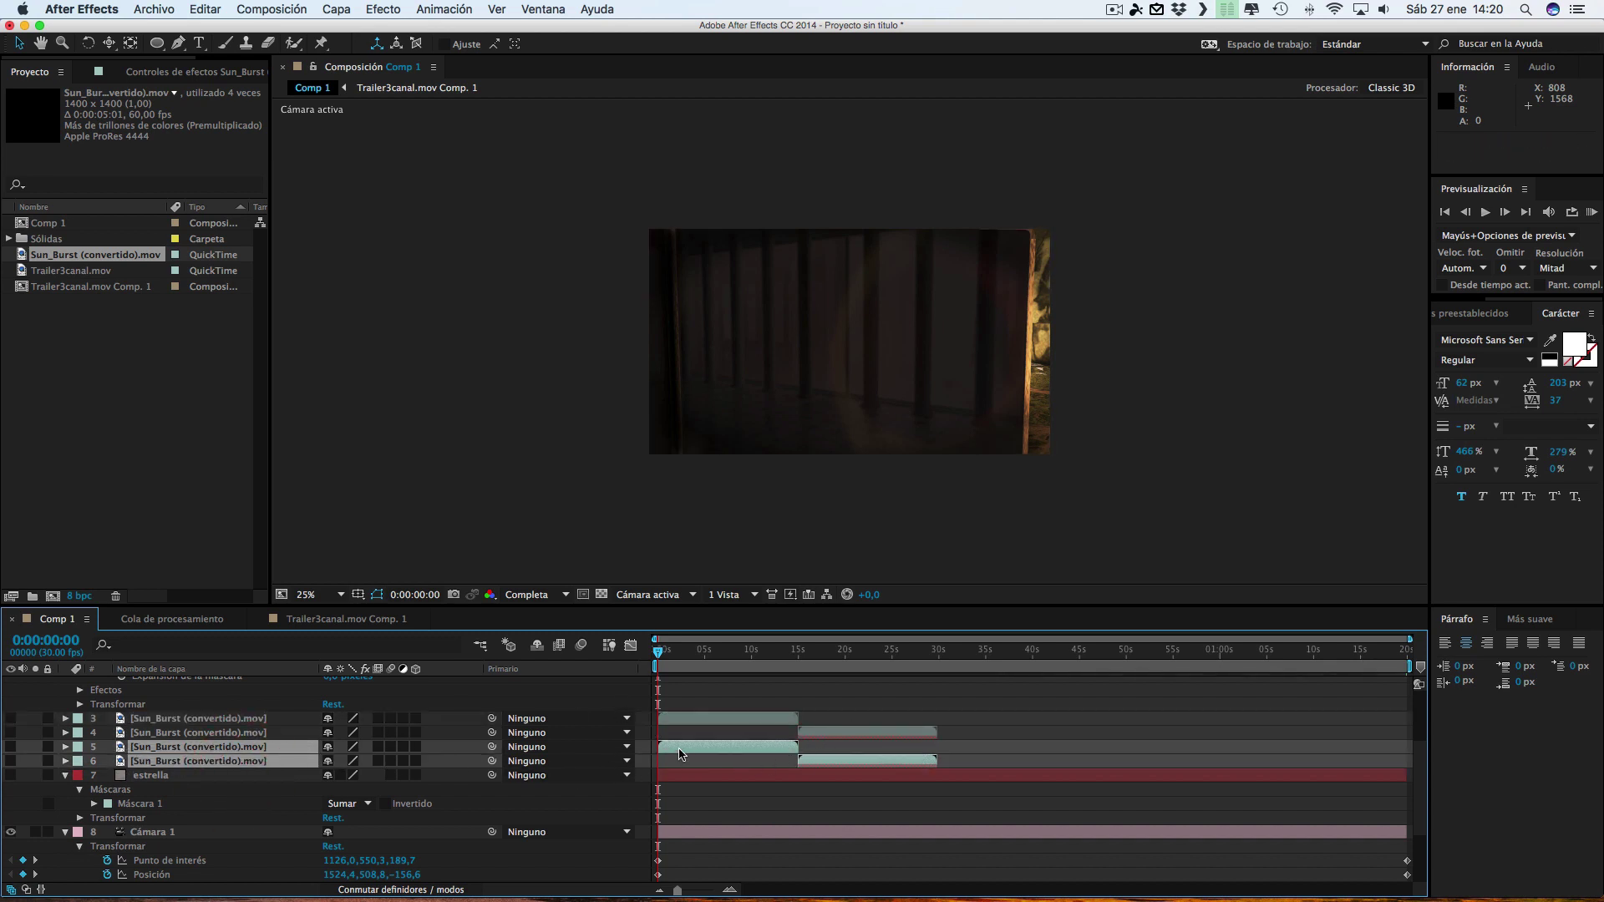
drag(688, 750, 967, 741)
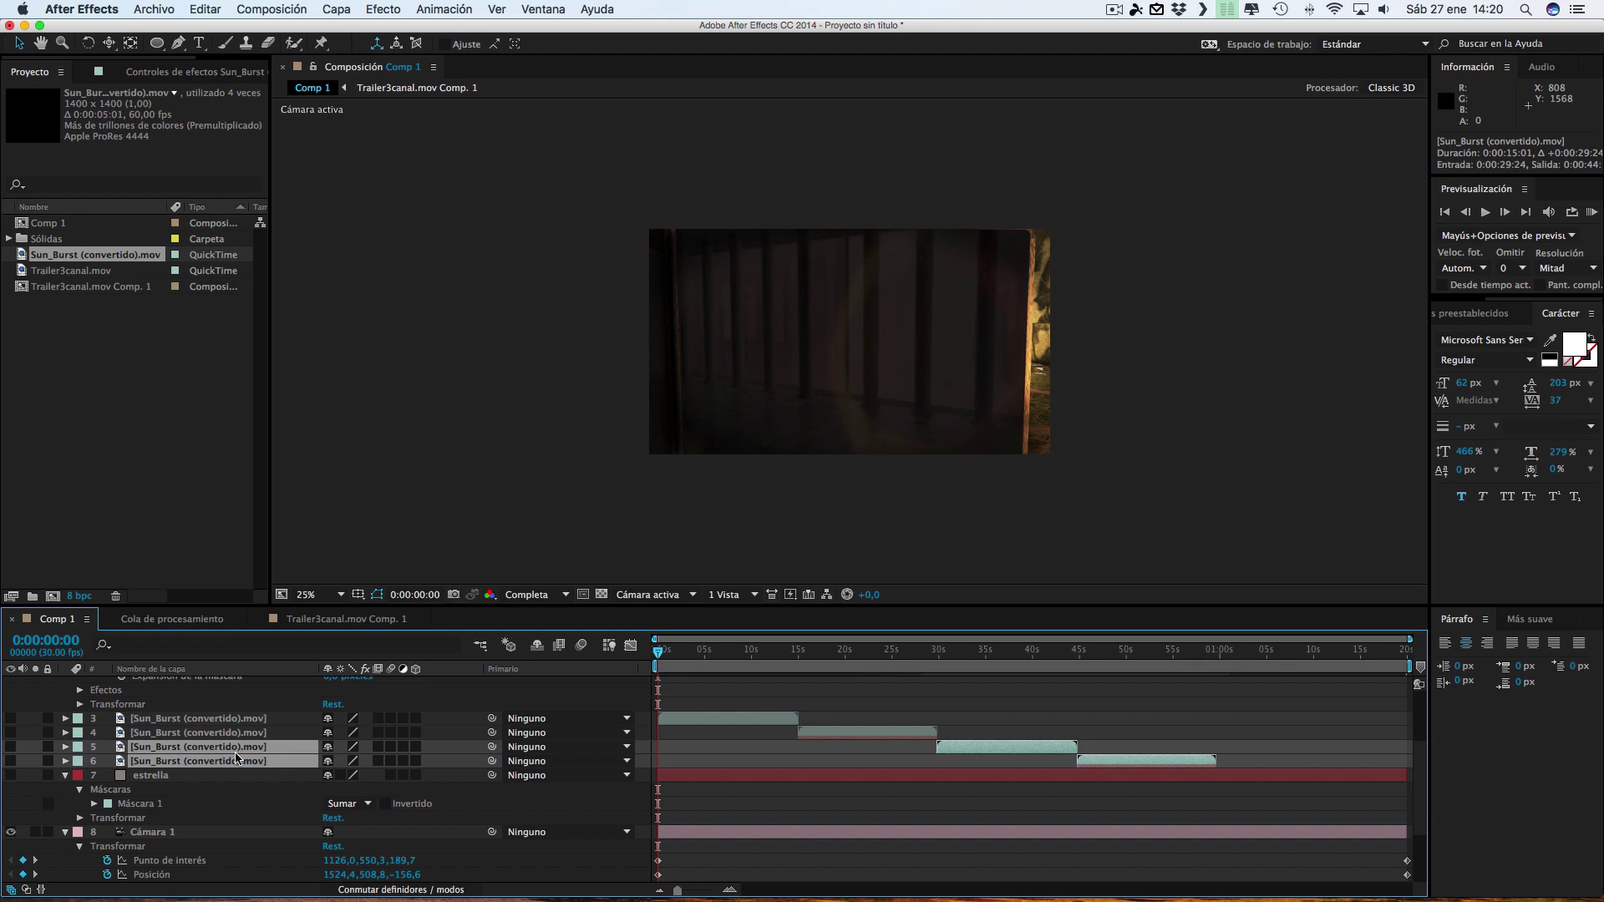
Duplicate the second pair, start it around 60 s, and check the sequence at several times
key(super+d)
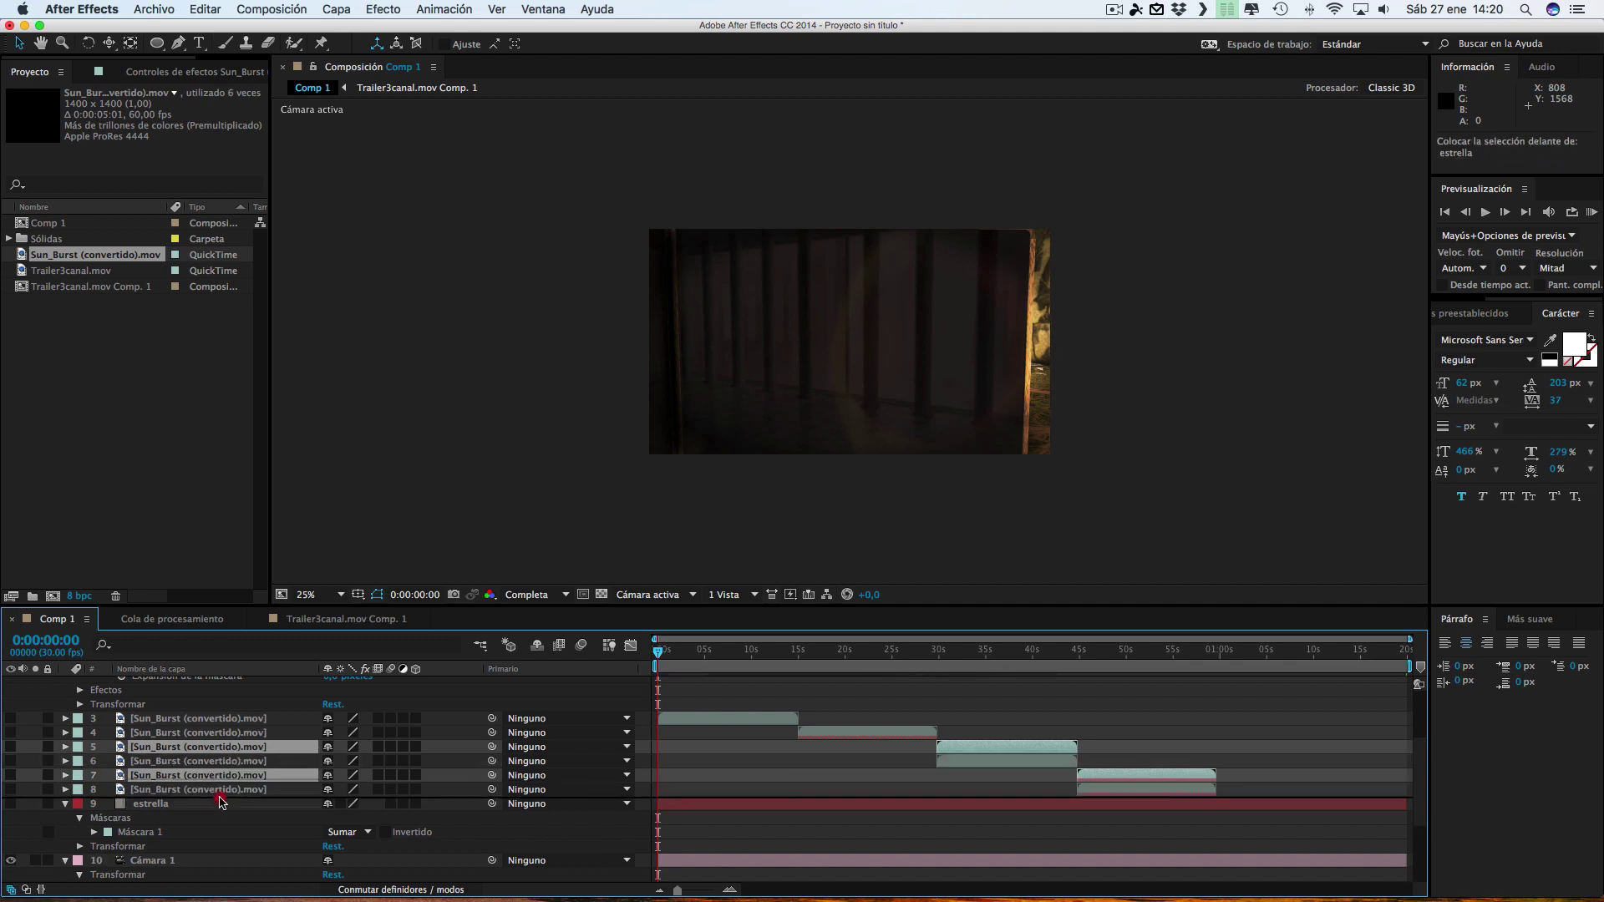
drag(215, 777, 221, 798)
drag(996, 782, 1274, 775)
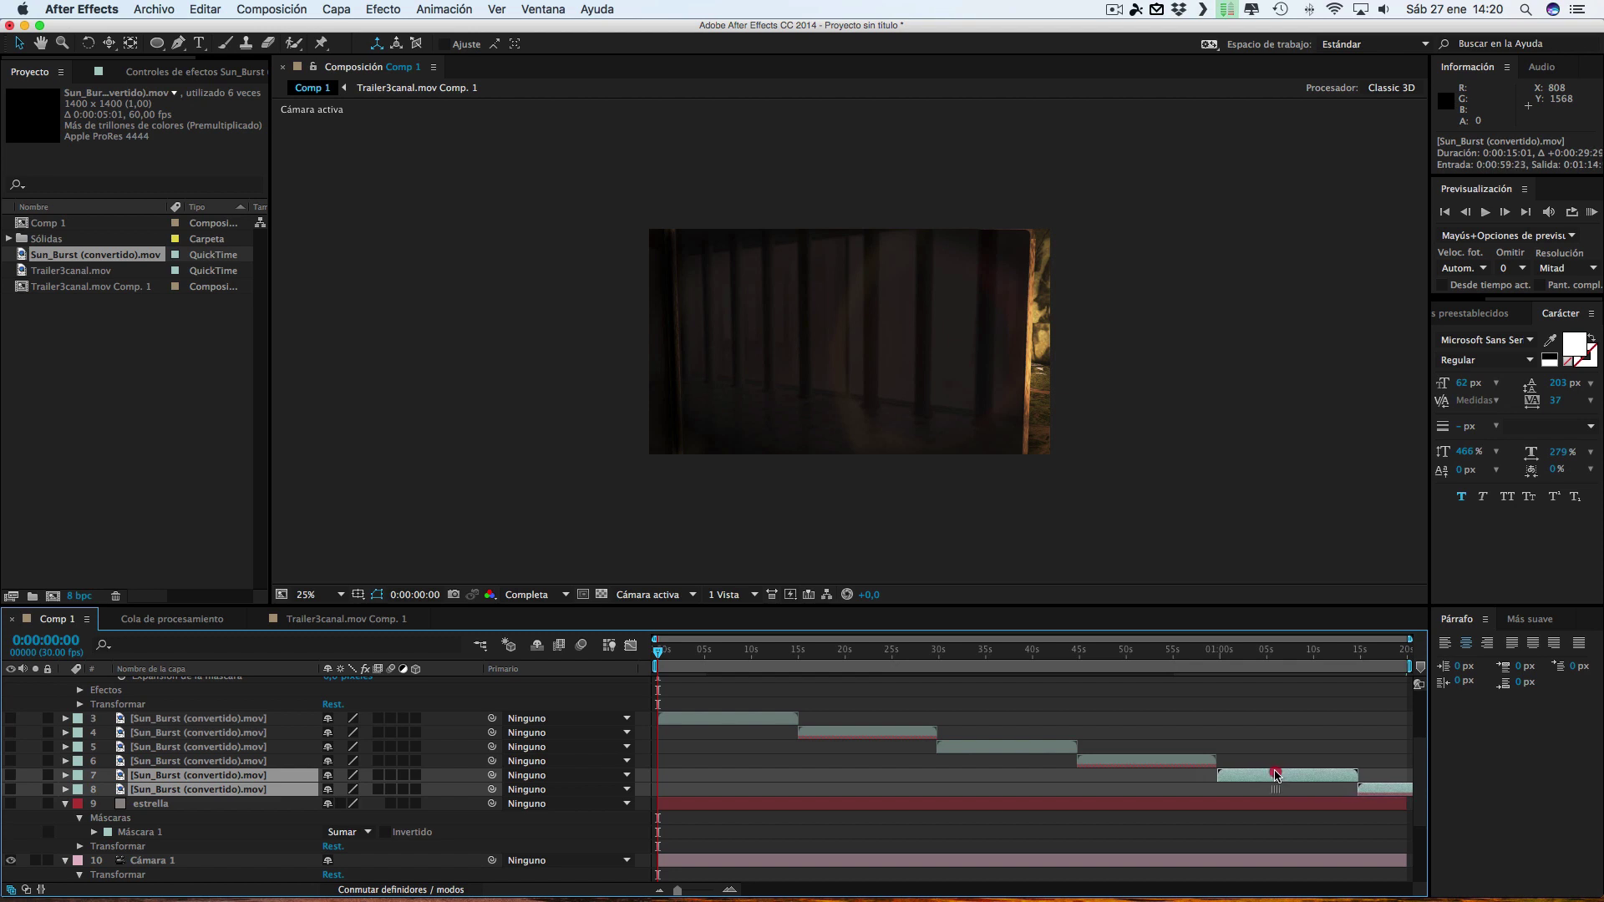
drag(1275, 775, 1273, 775)
click(717, 651)
drag(764, 651, 798, 650)
click(887, 656)
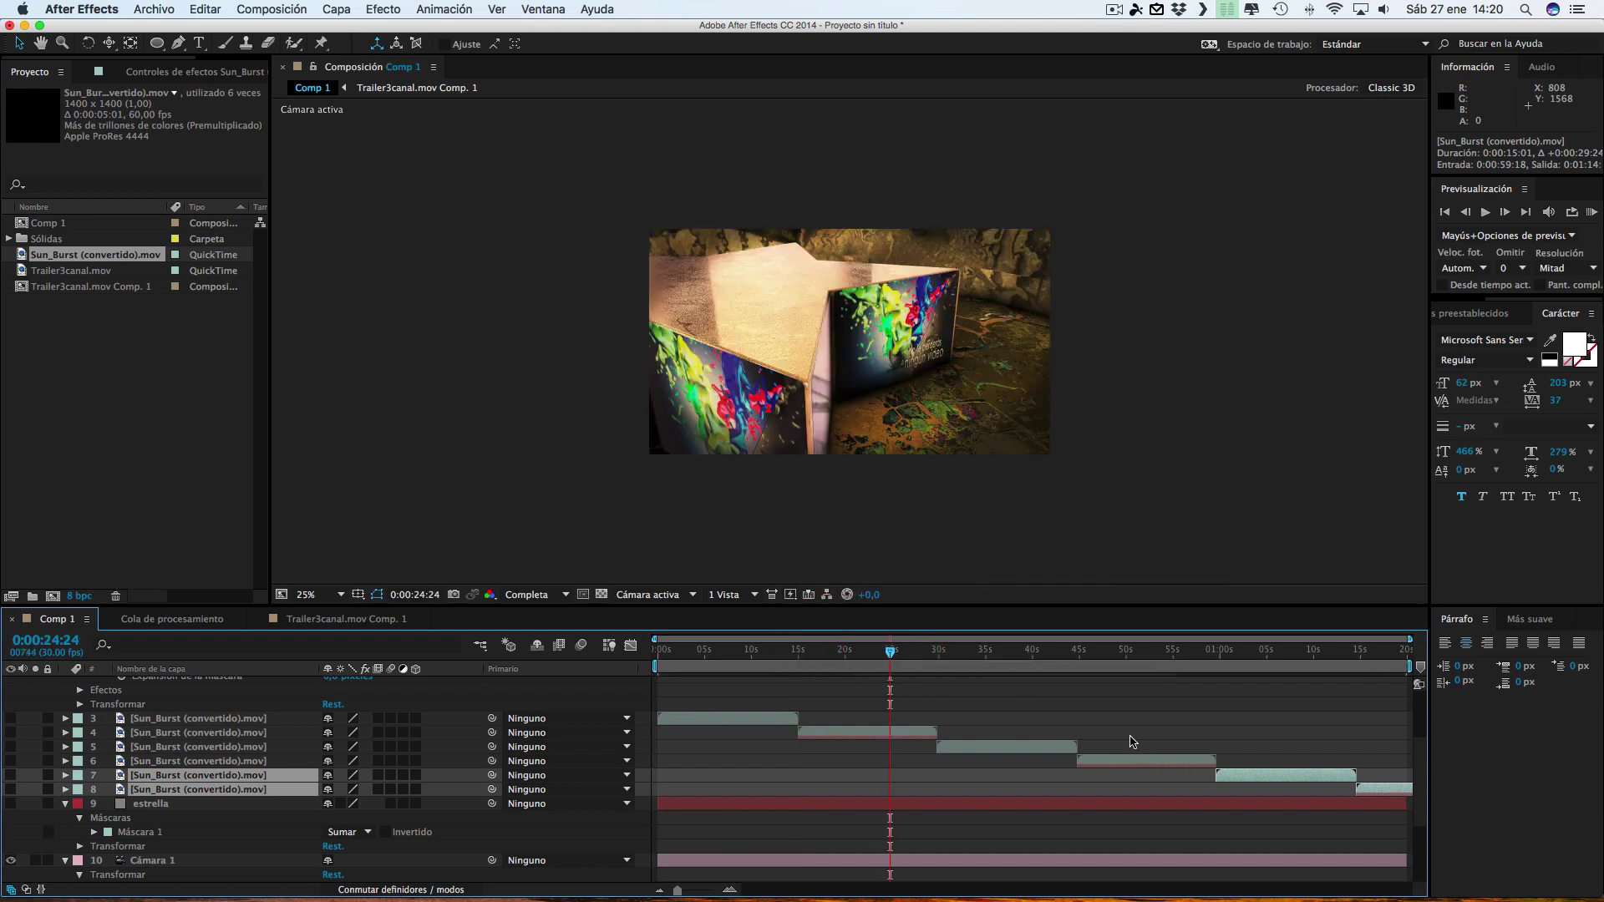
Fit the comp to the viewer, select the first Sun_Burst layer, and start a preview
click(311, 594)
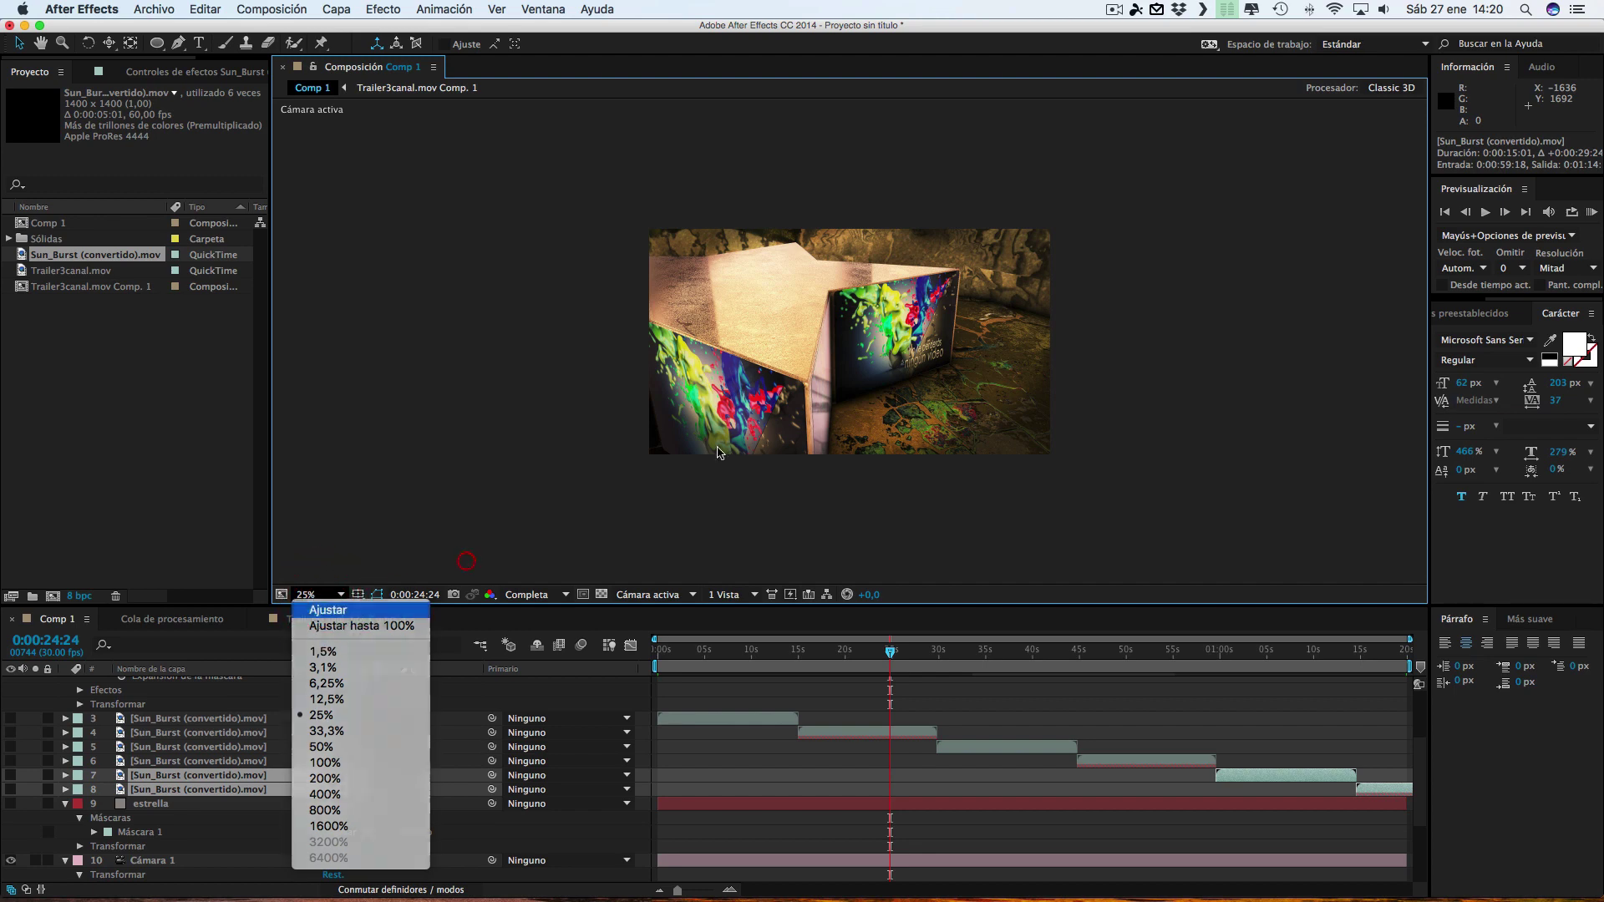
click(327, 610)
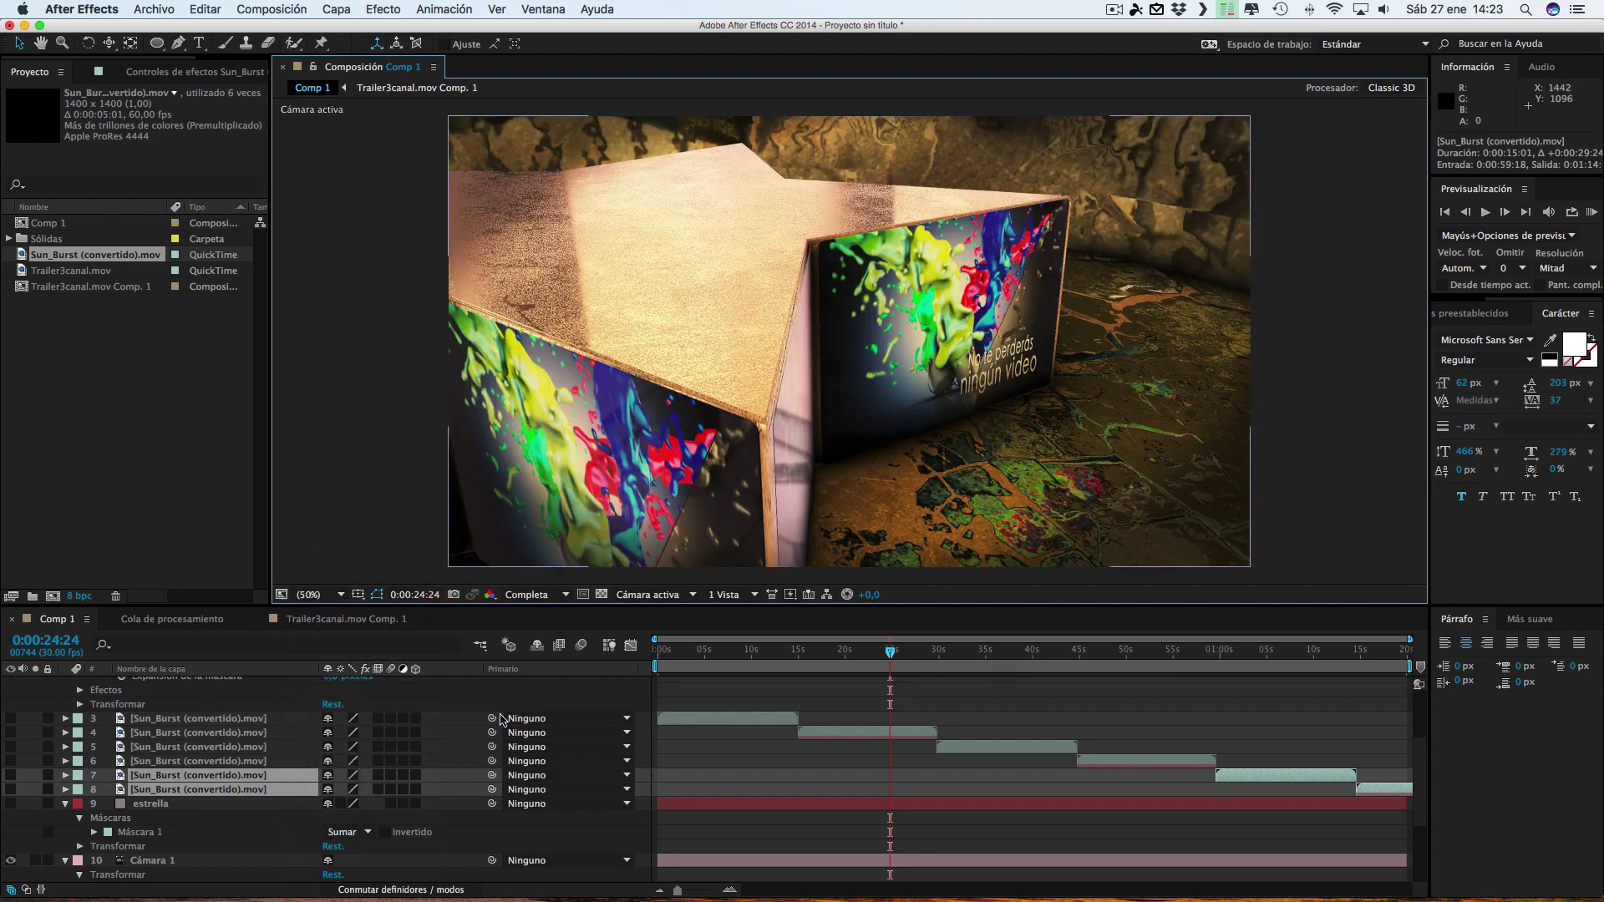
click(152, 719)
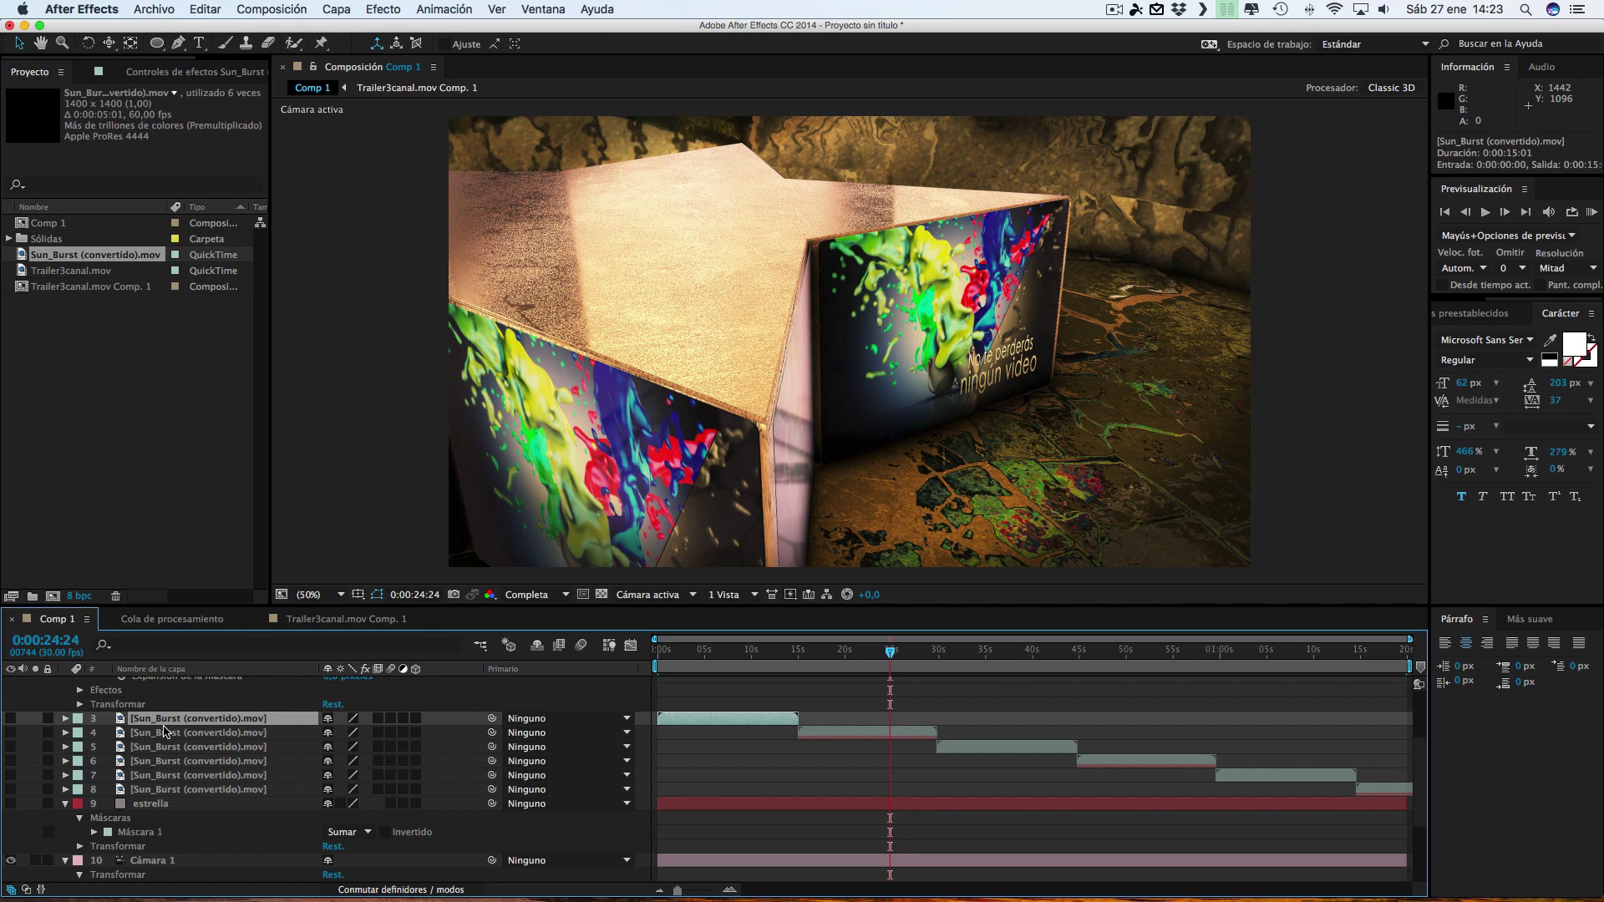
key(space)
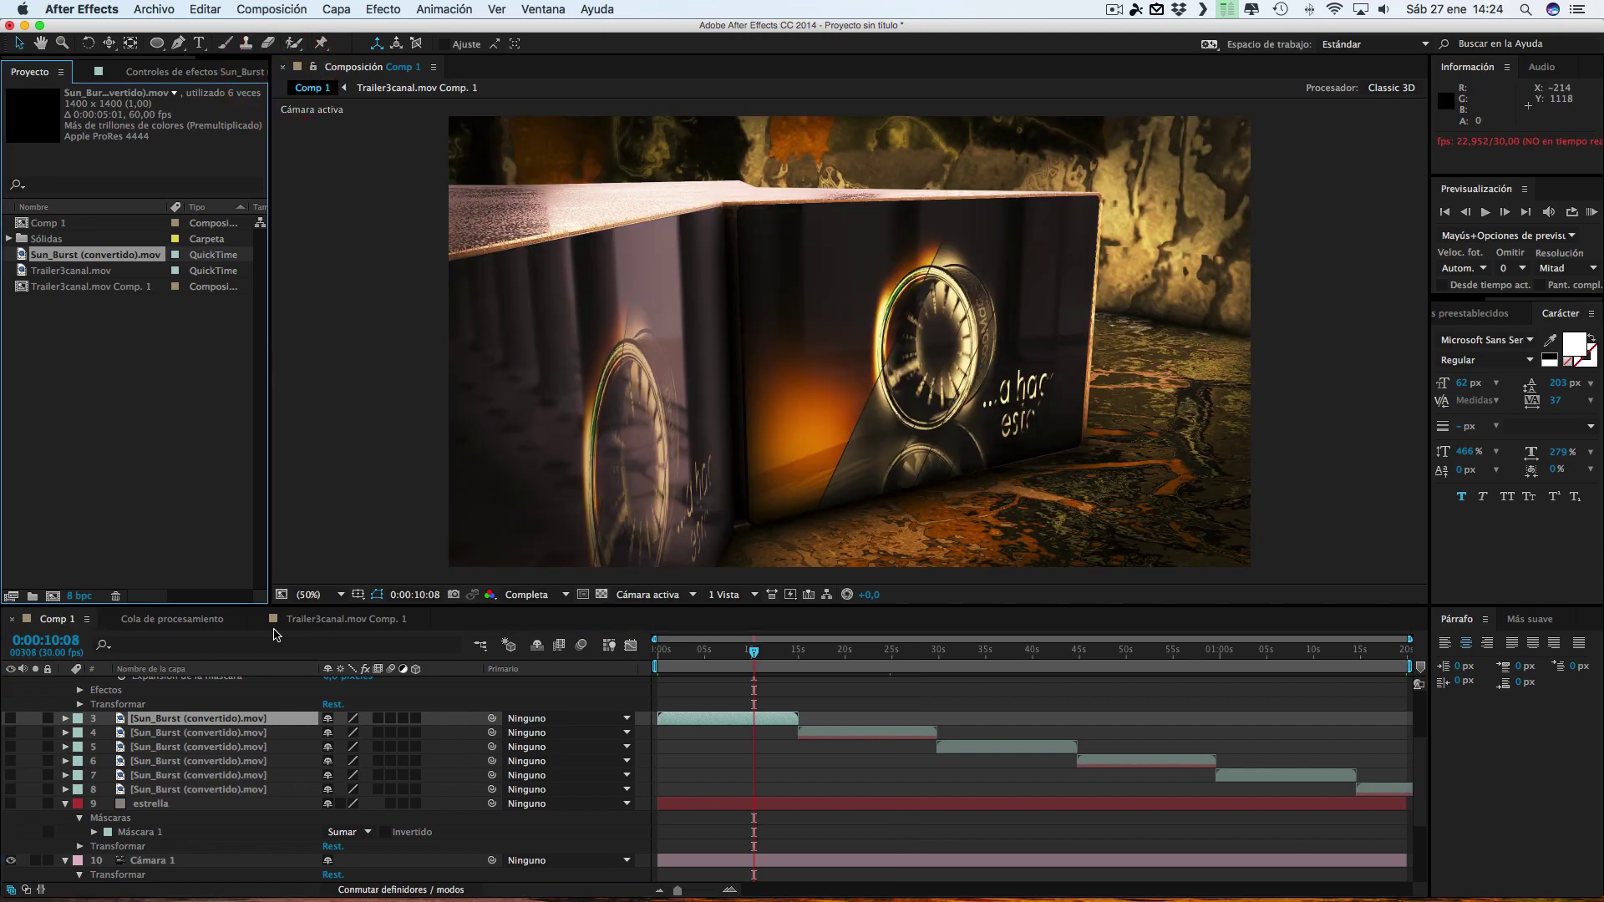
Stop the preview and shift-select Sun_Burst layers 3 through 8
scroll(220, 739, up, 5)
scroll(213, 740, down, 5)
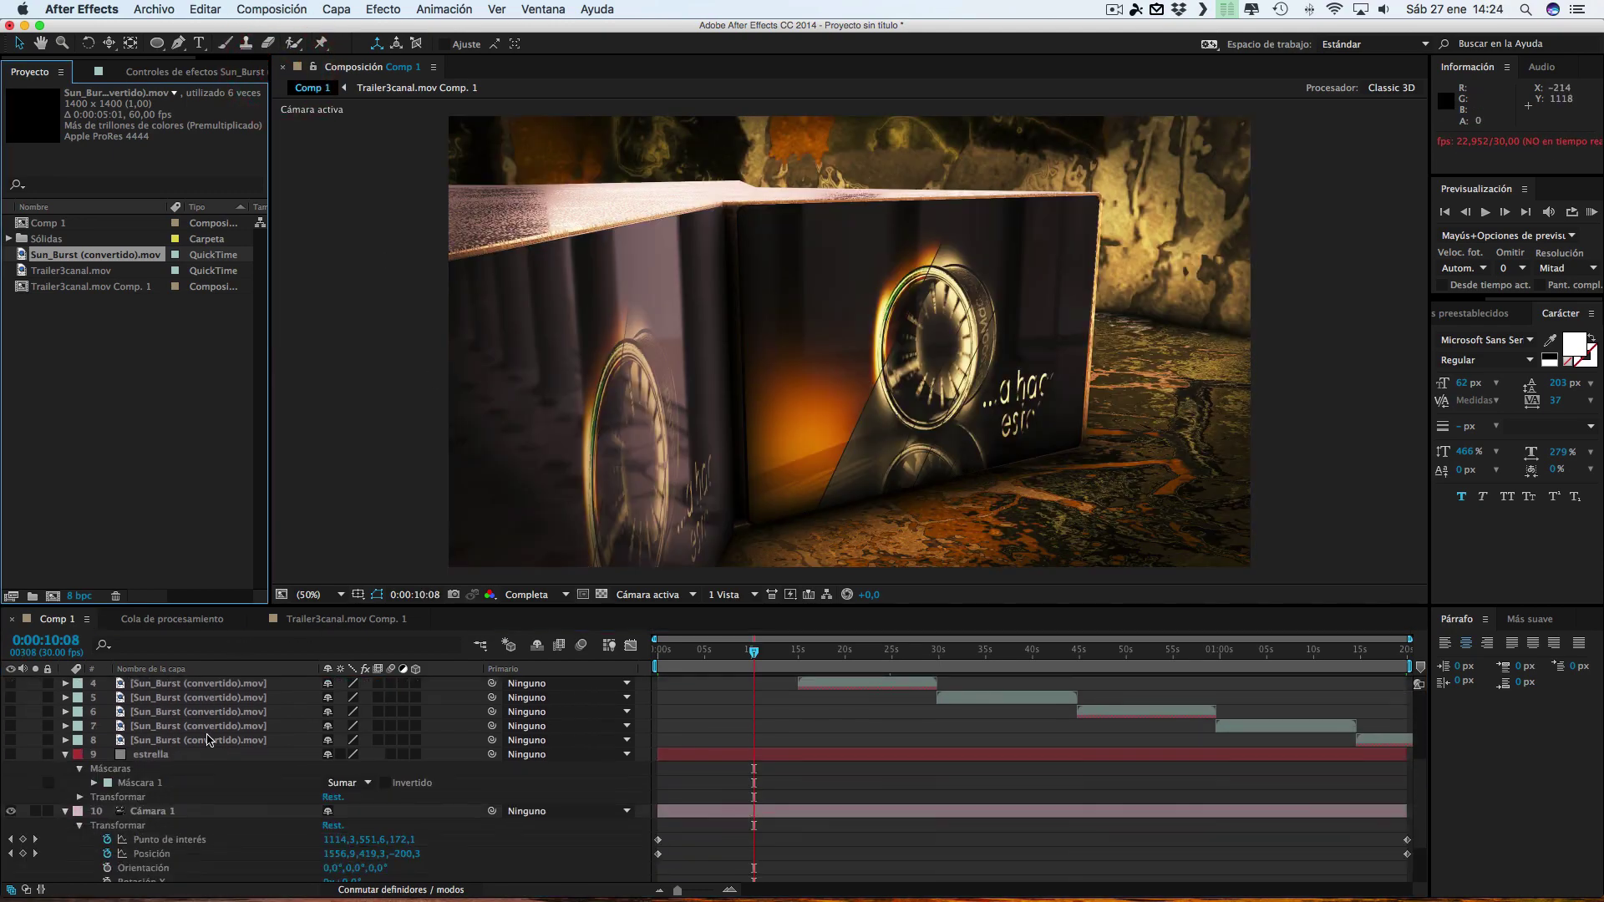
scroll(208, 742, up, 1)
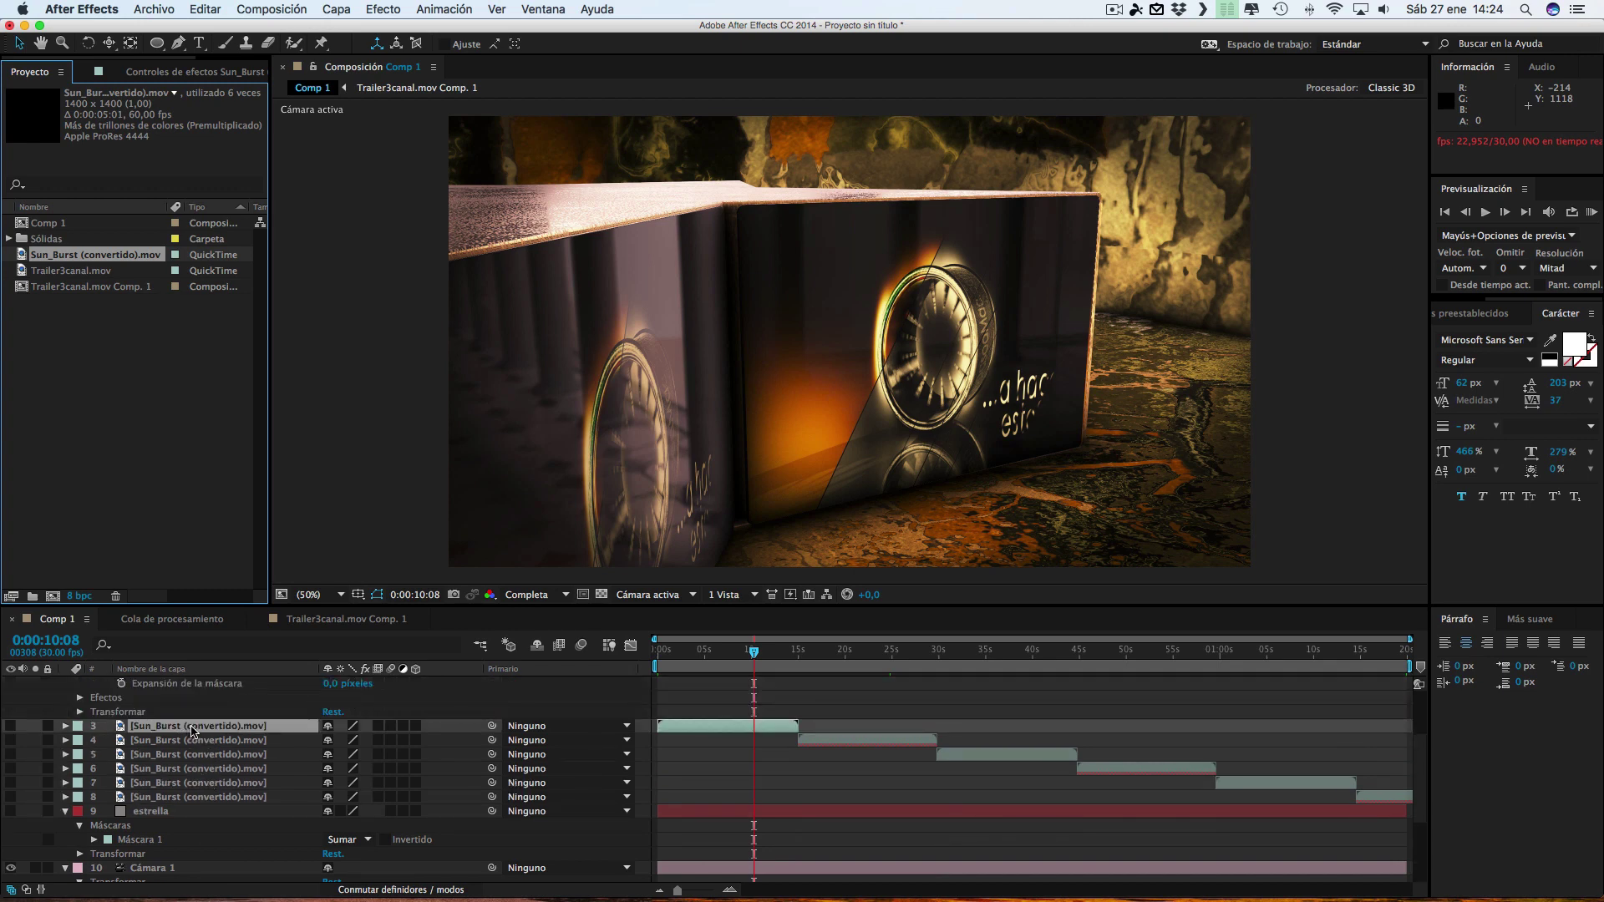
click(192, 730)
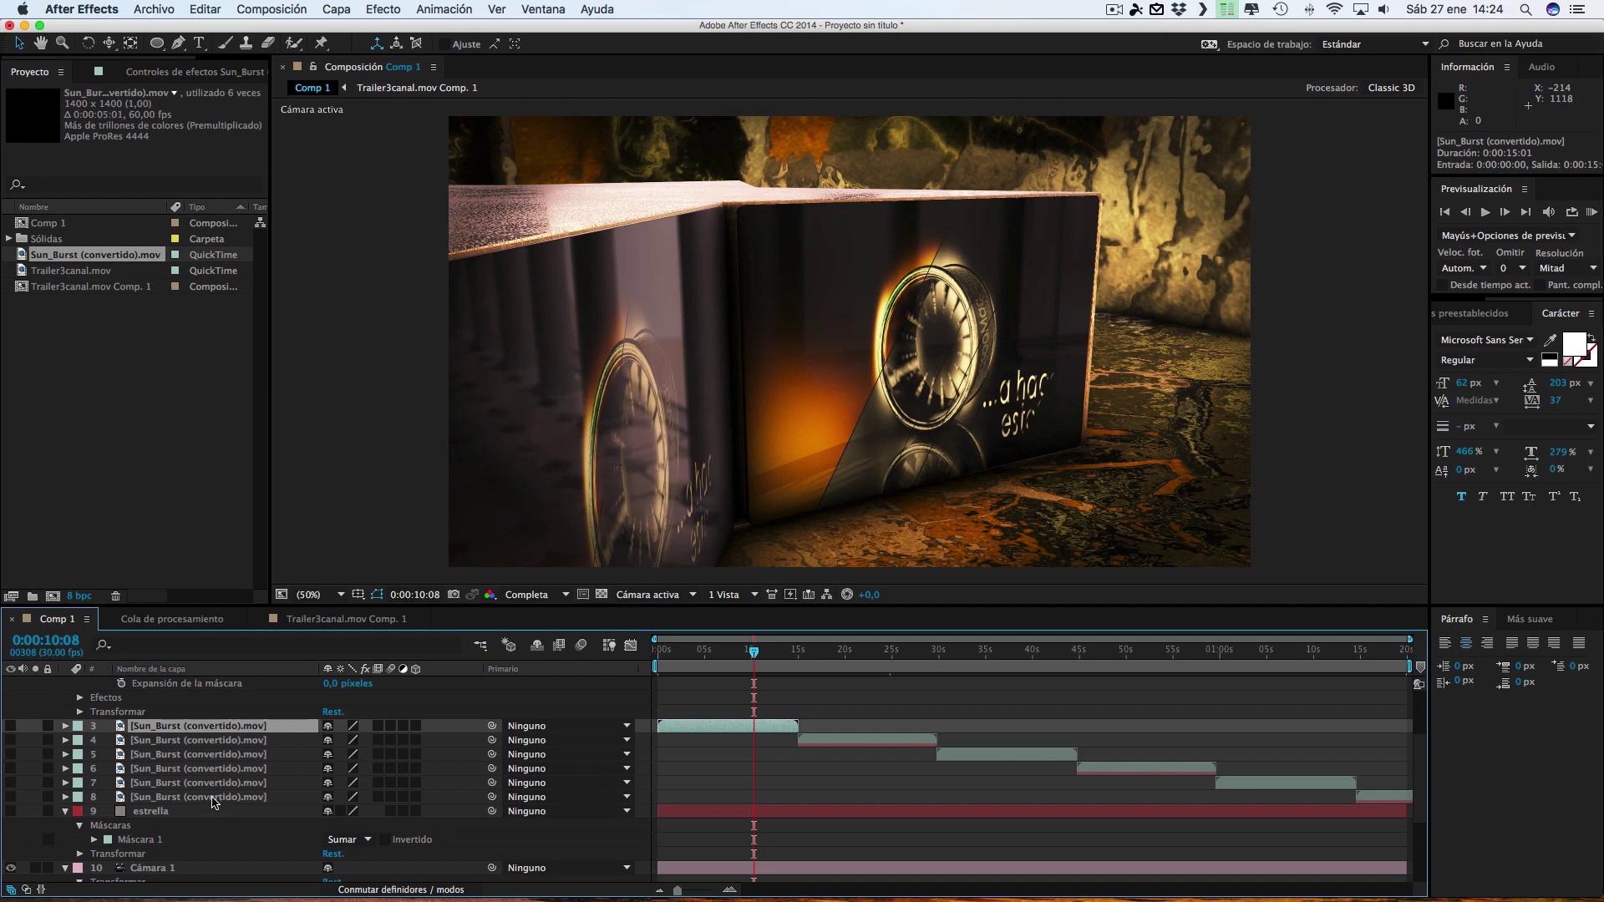
shift+click(215, 799)
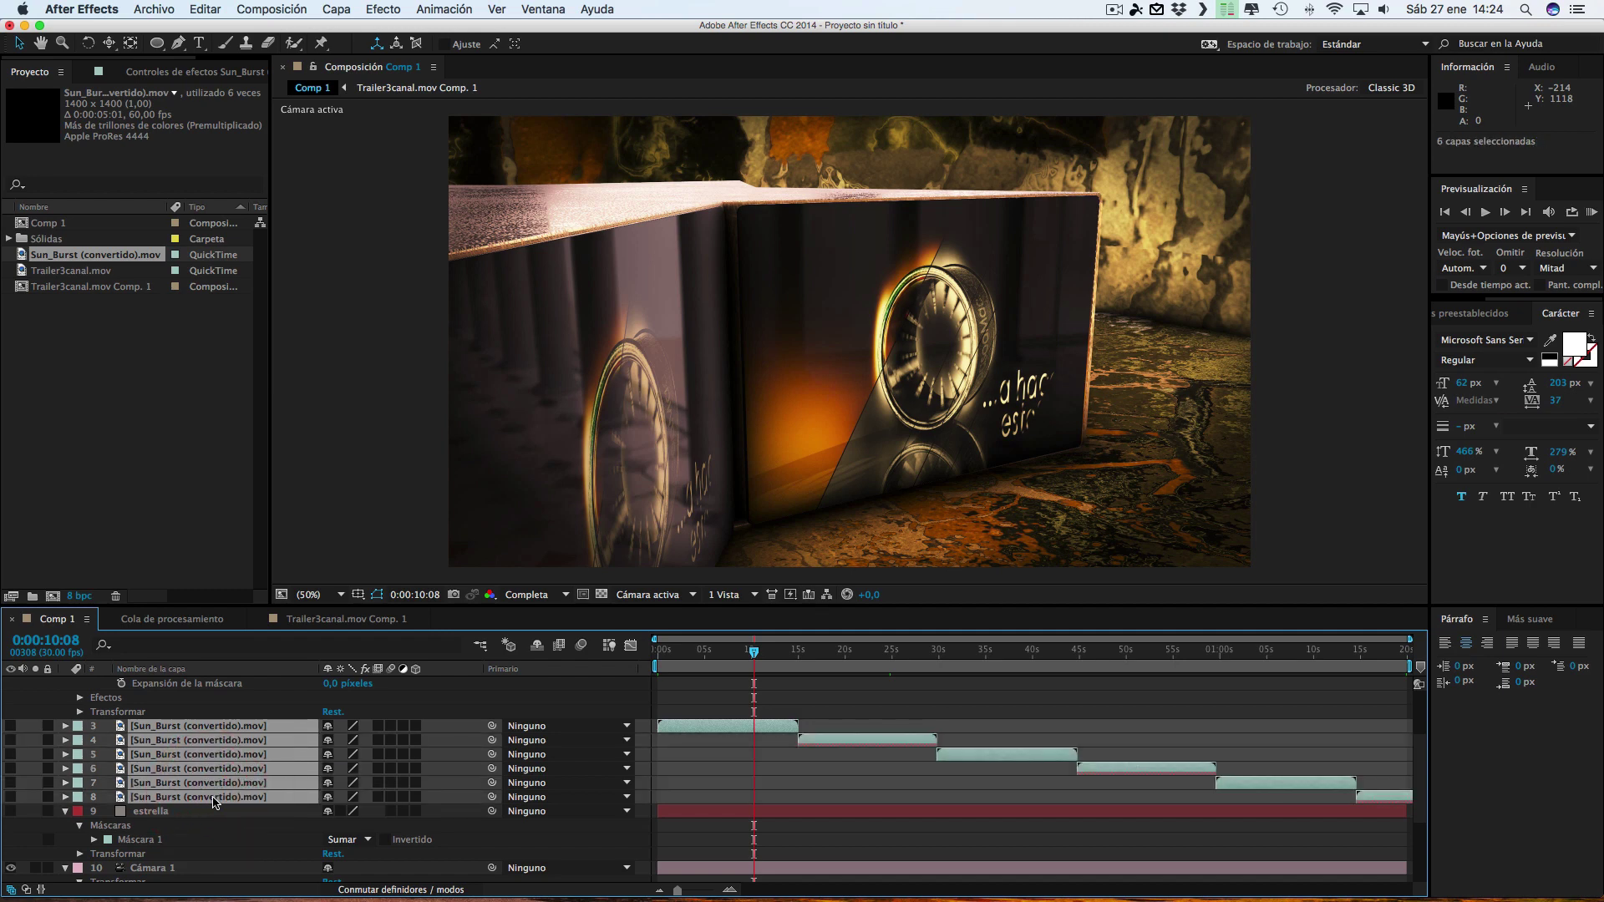
Precompose the six Sun_Burst layers into 'superiorestrella', transferring all attributes
click(383, 9)
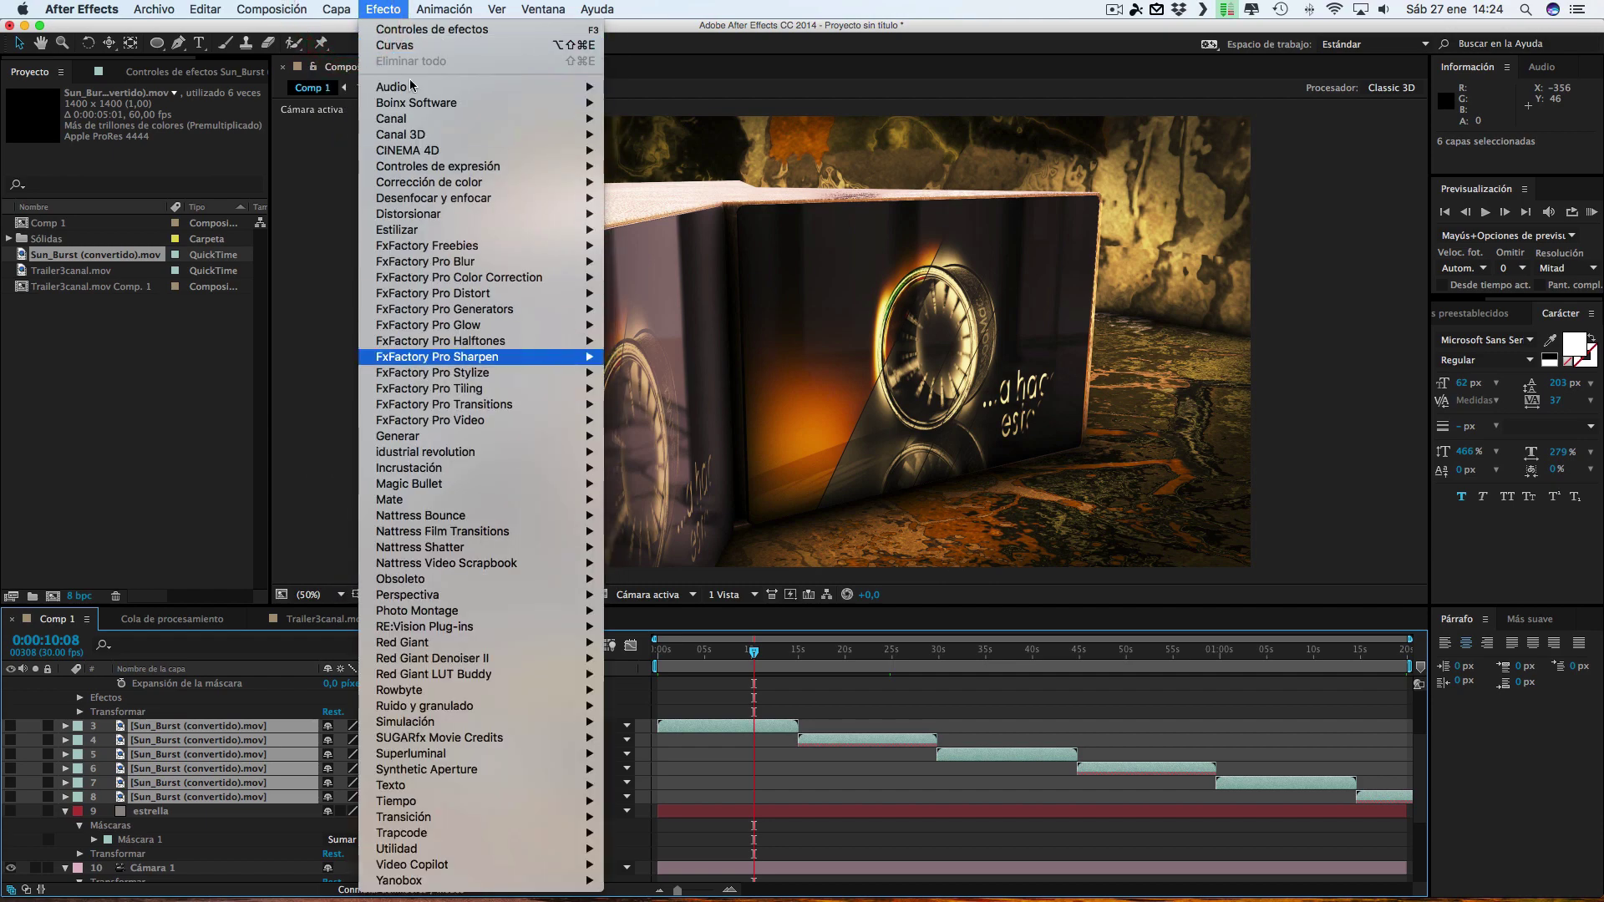
mouse_move(345, 7)
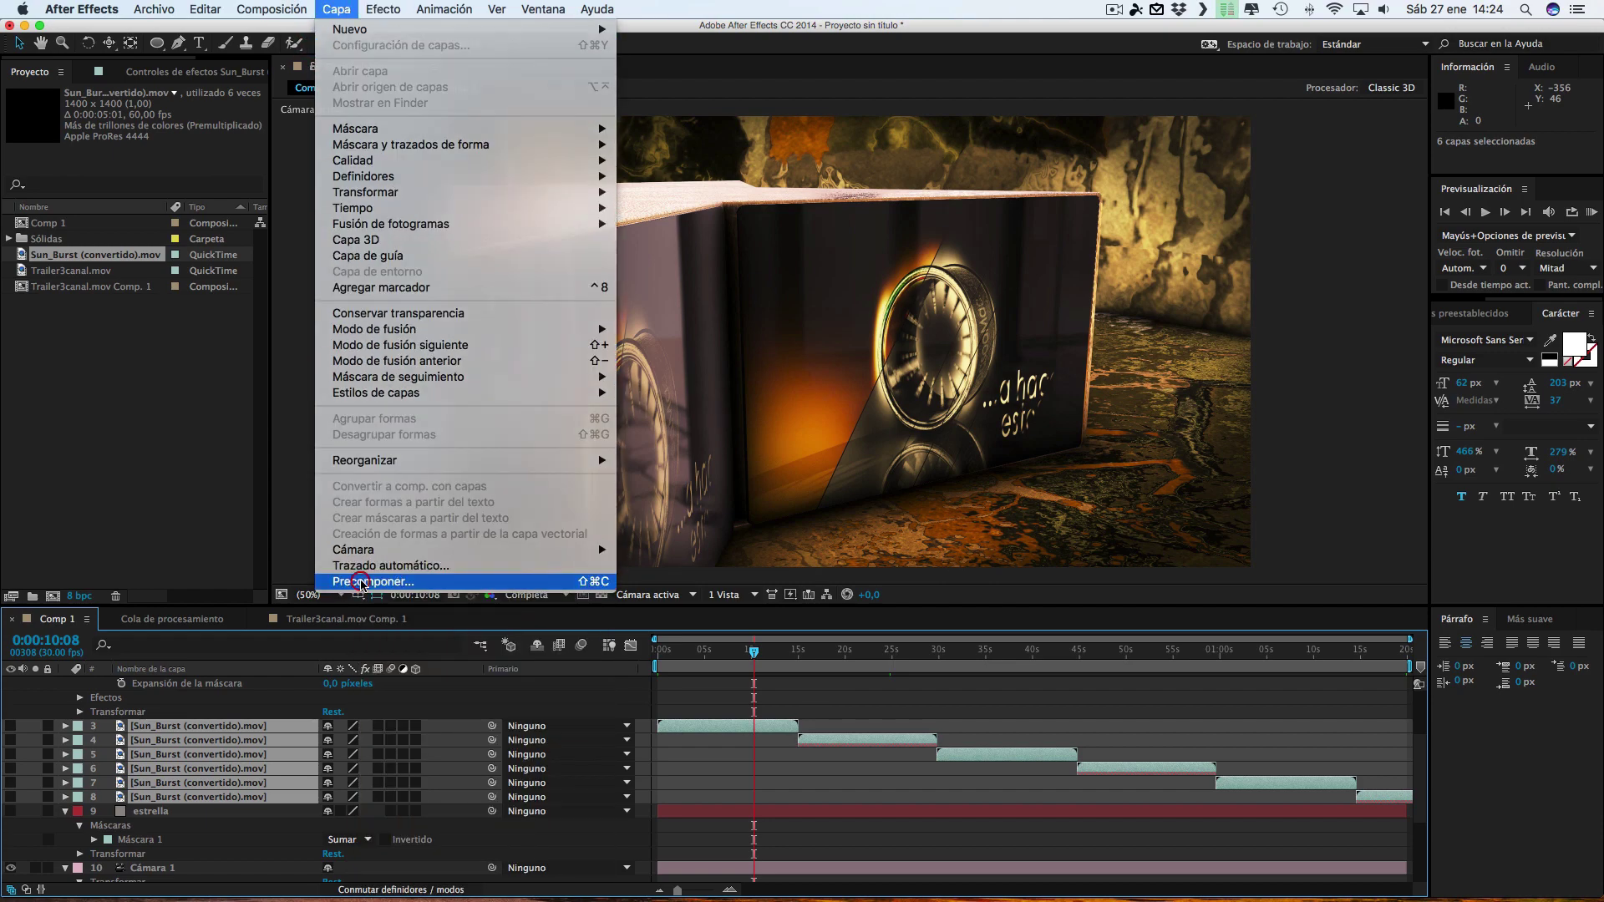
click(372, 581)
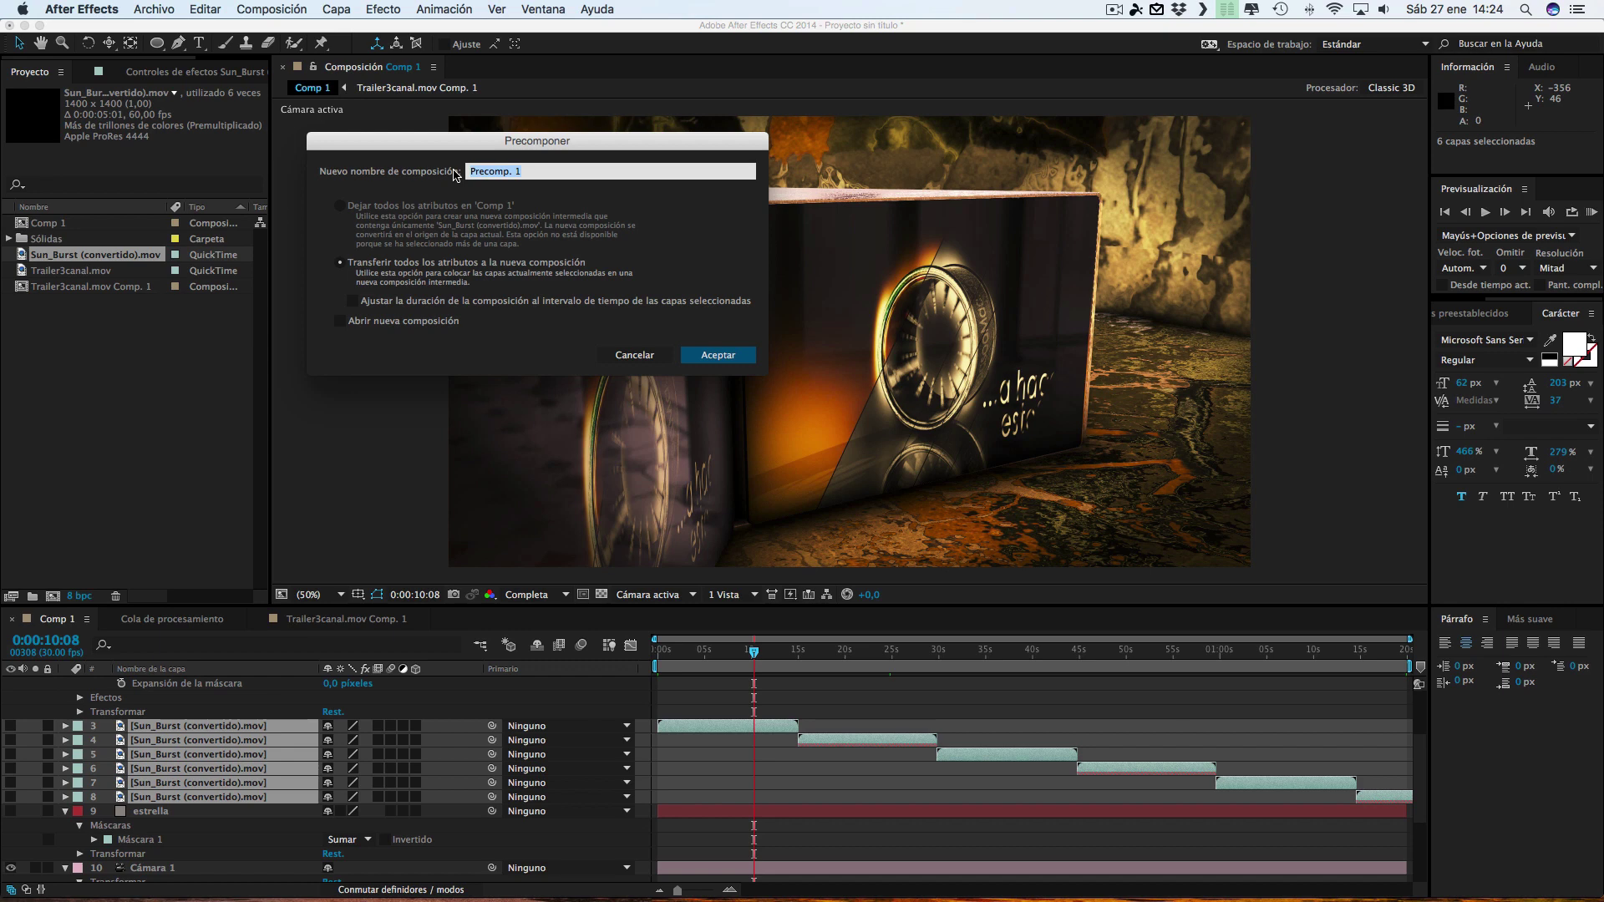
text(superiorestrella)
click(717, 355)
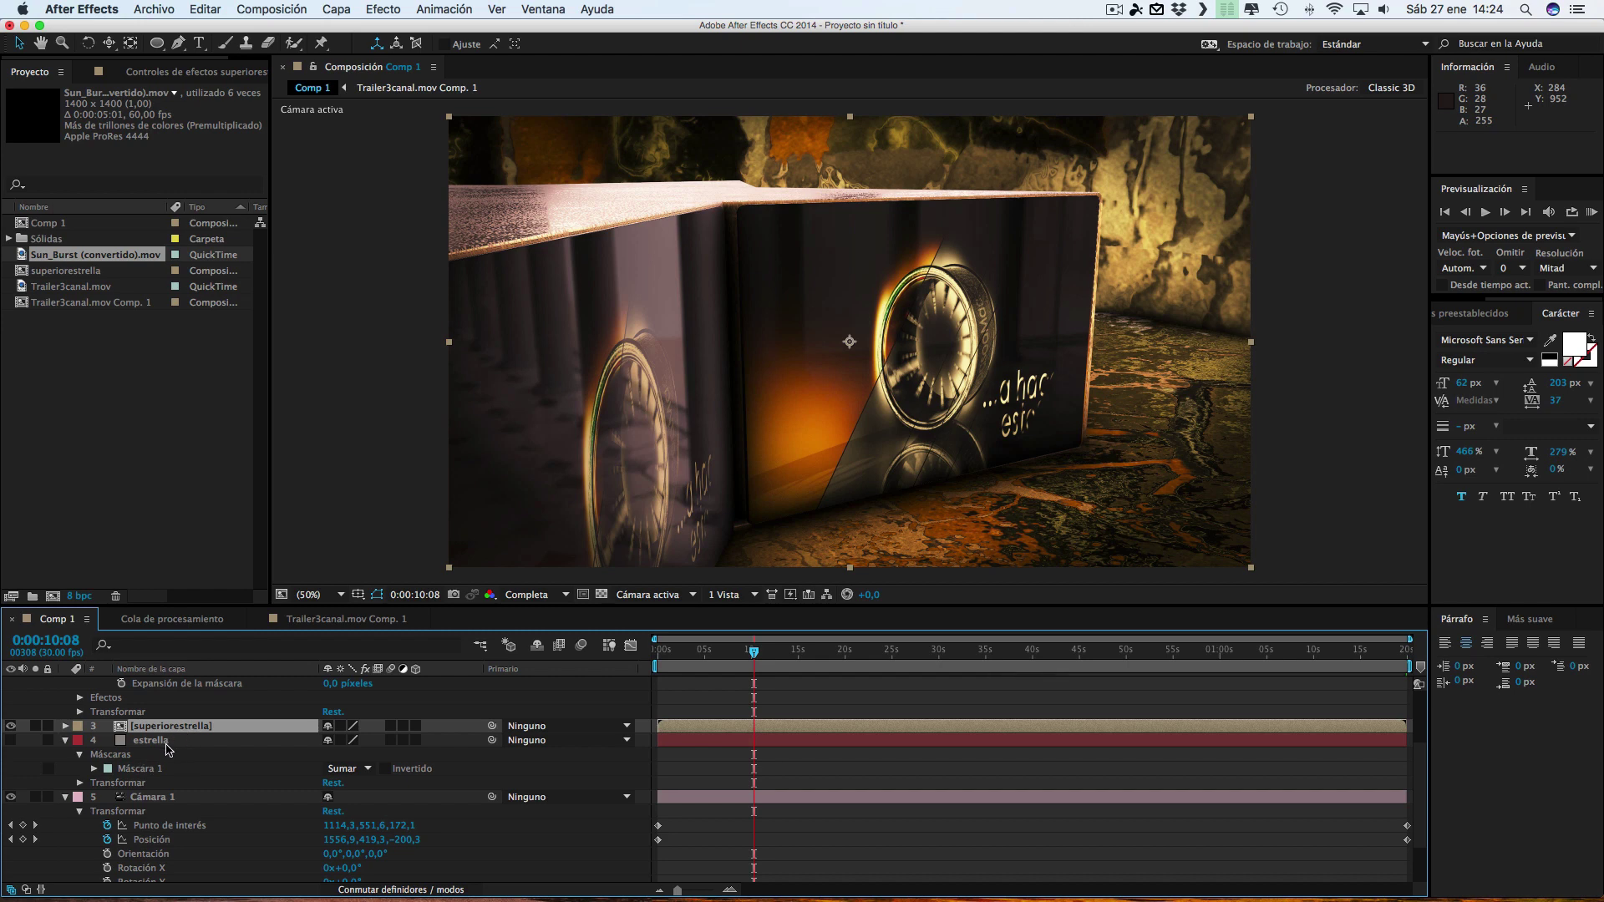
On the E3D layer, set Element's Custom Texture Map Layer 2 to 3. superiorestrella
scroll(154, 746, up, 3)
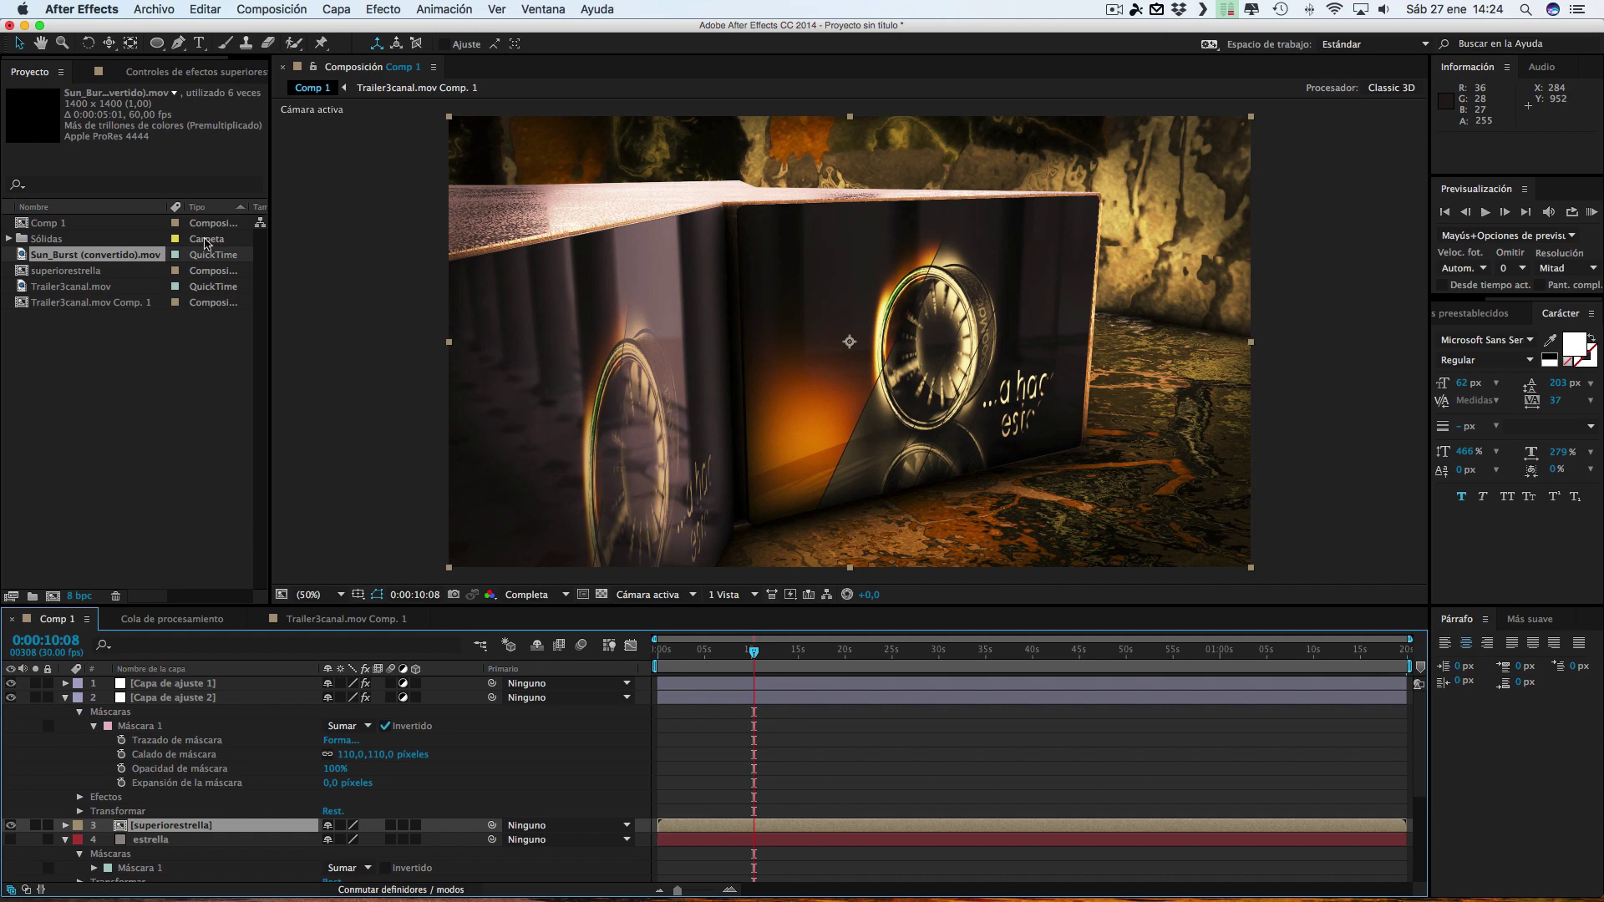
click(167, 72)
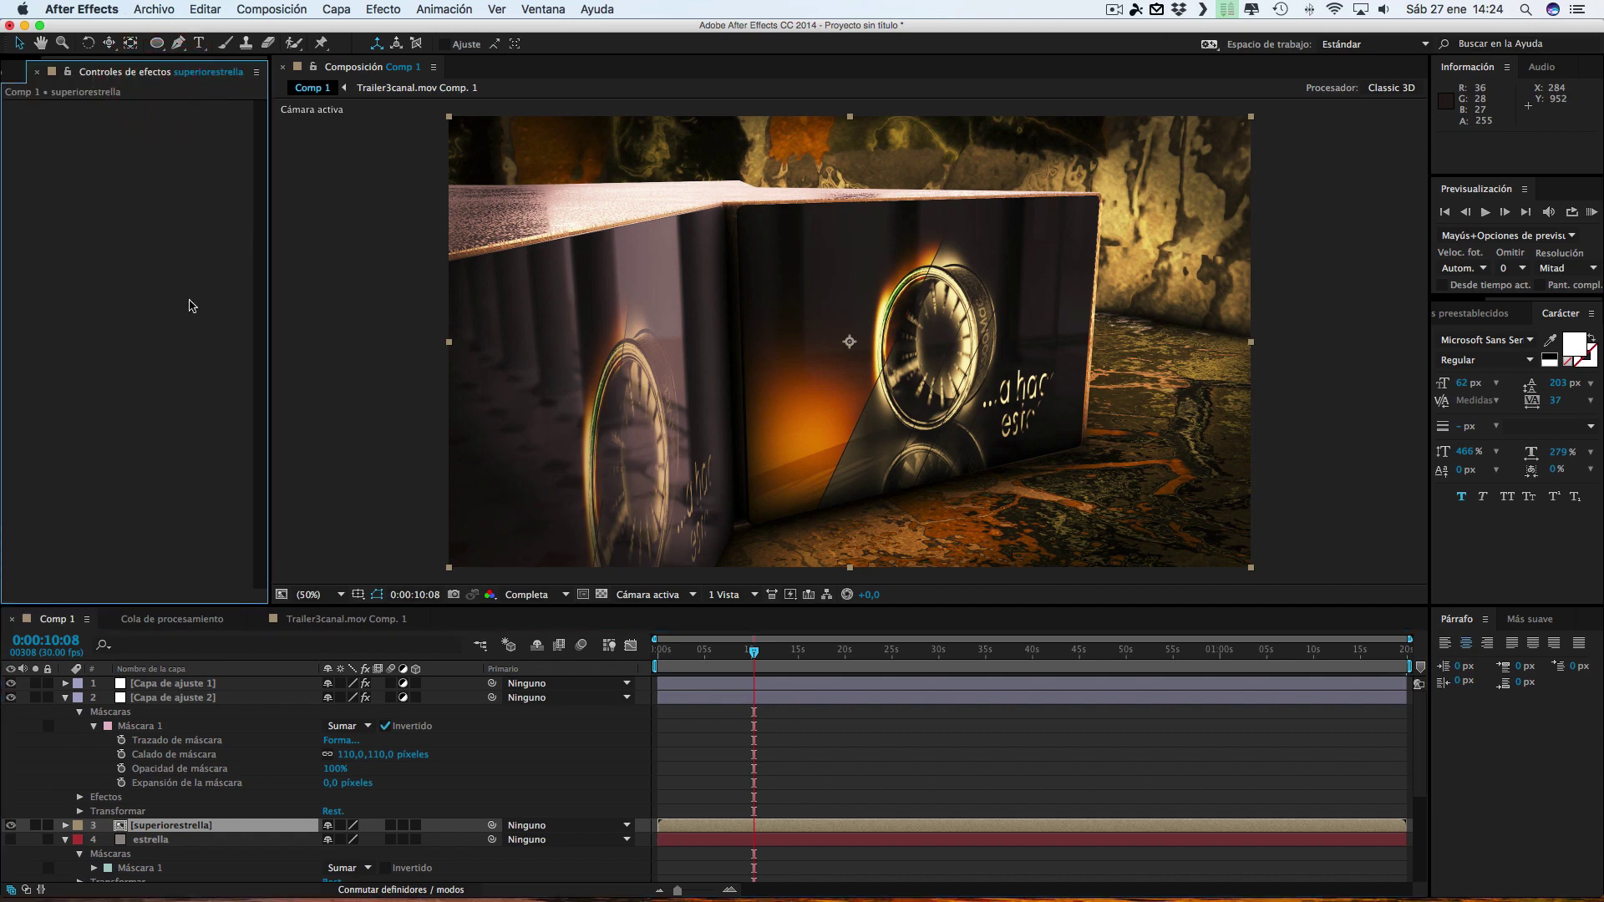
scroll(155, 729, down, 5)
click(154, 860)
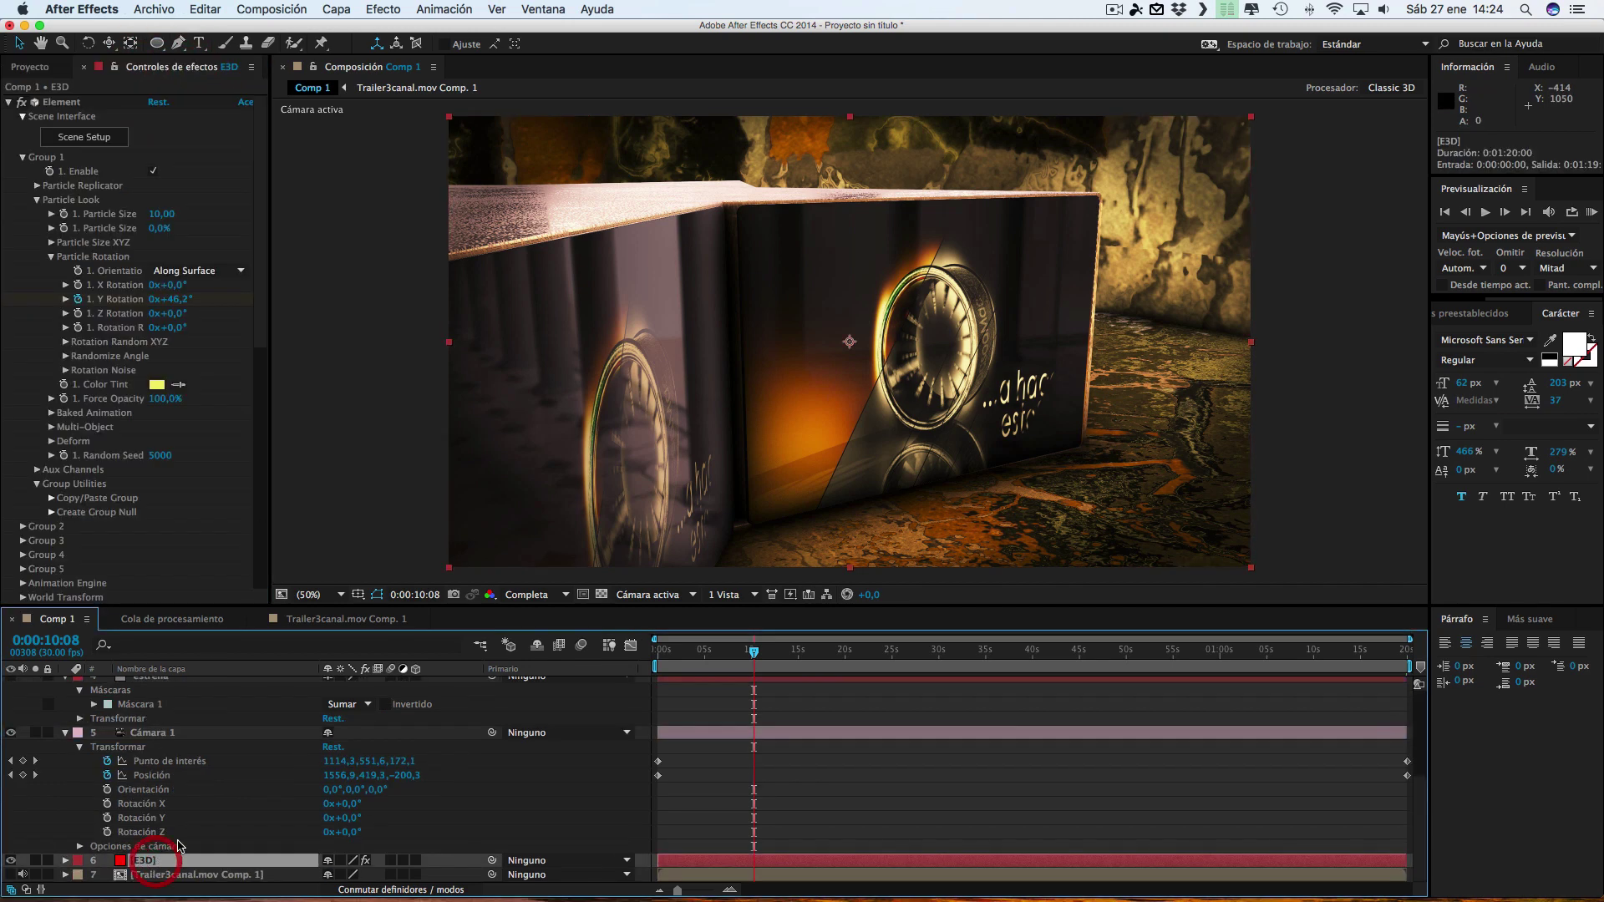
drag(263, 226, 289, 501)
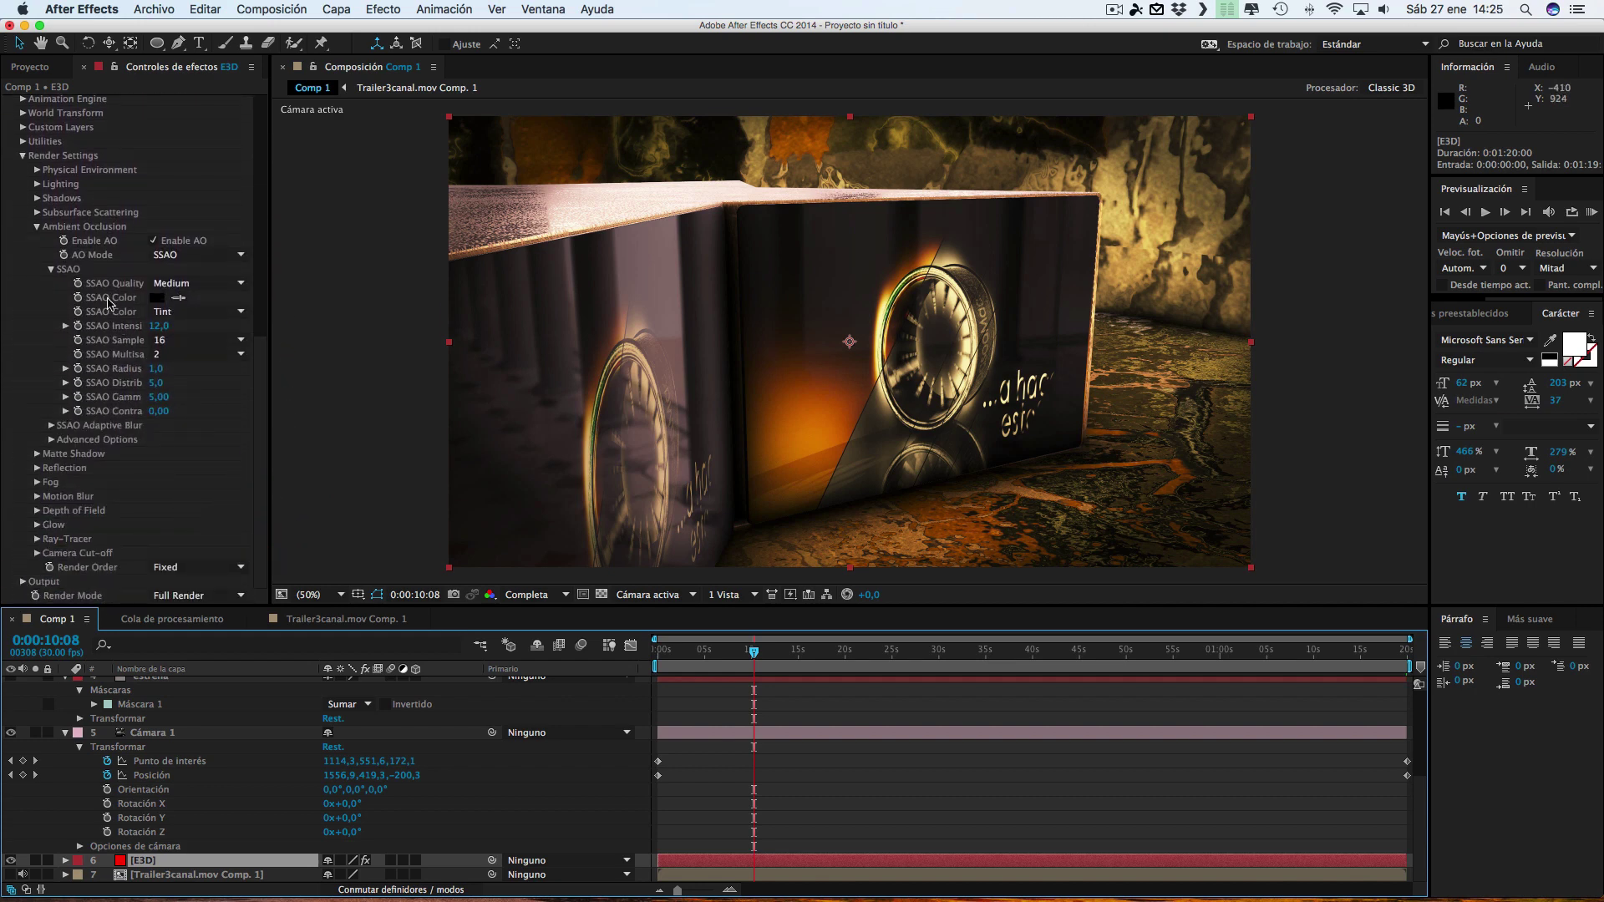
scroll(34, 170, up, 5)
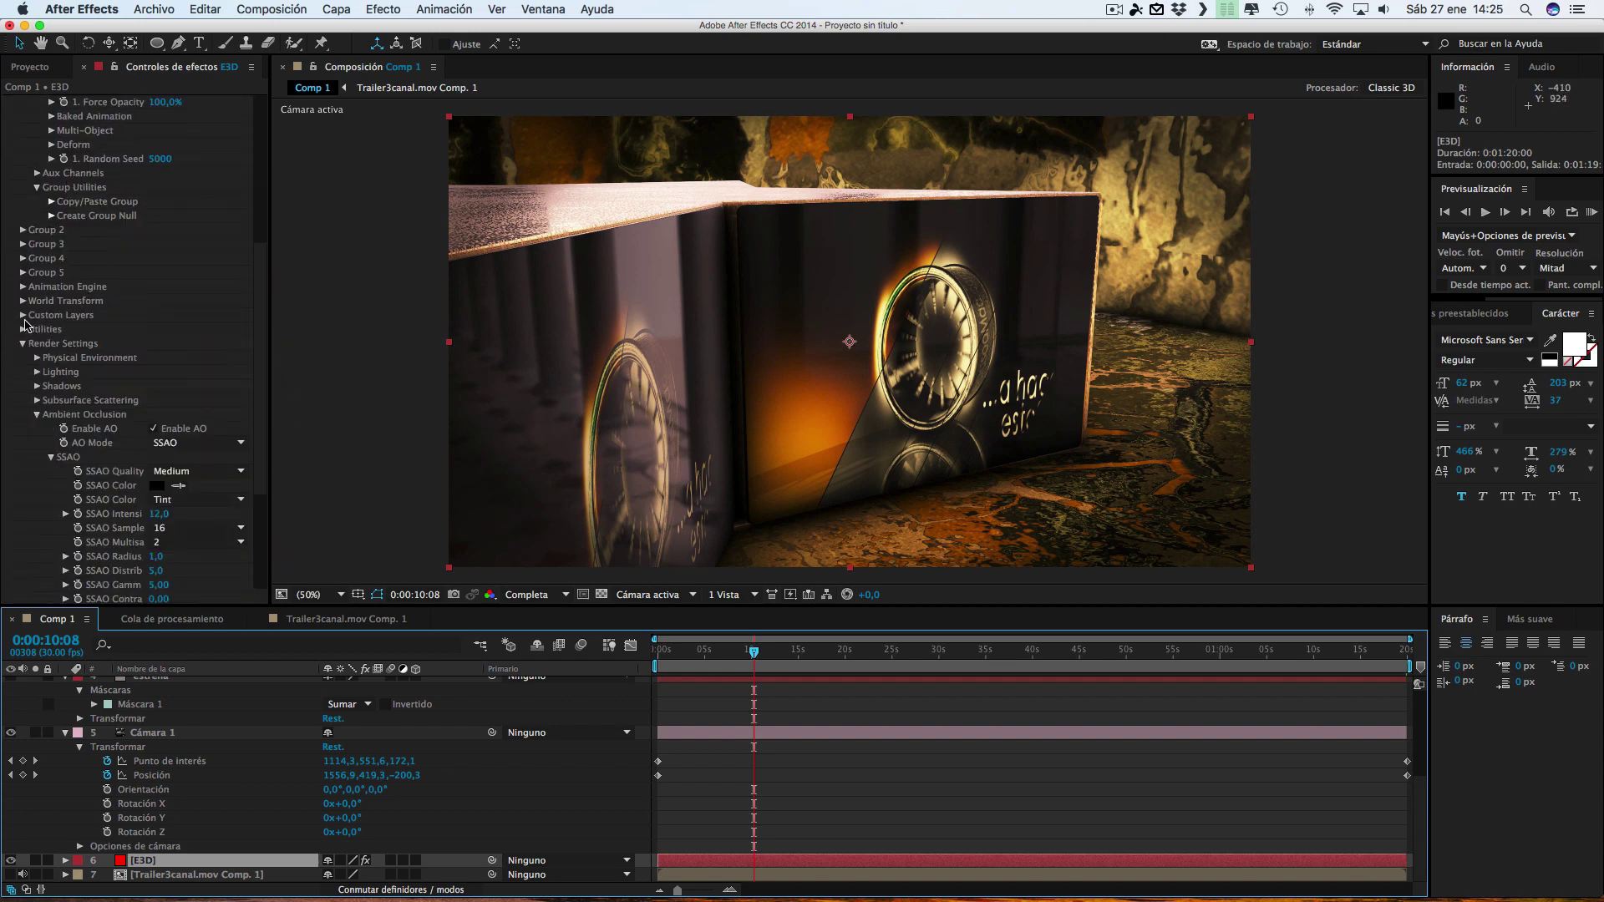
click(23, 315)
scroll(12, 308, down, 5)
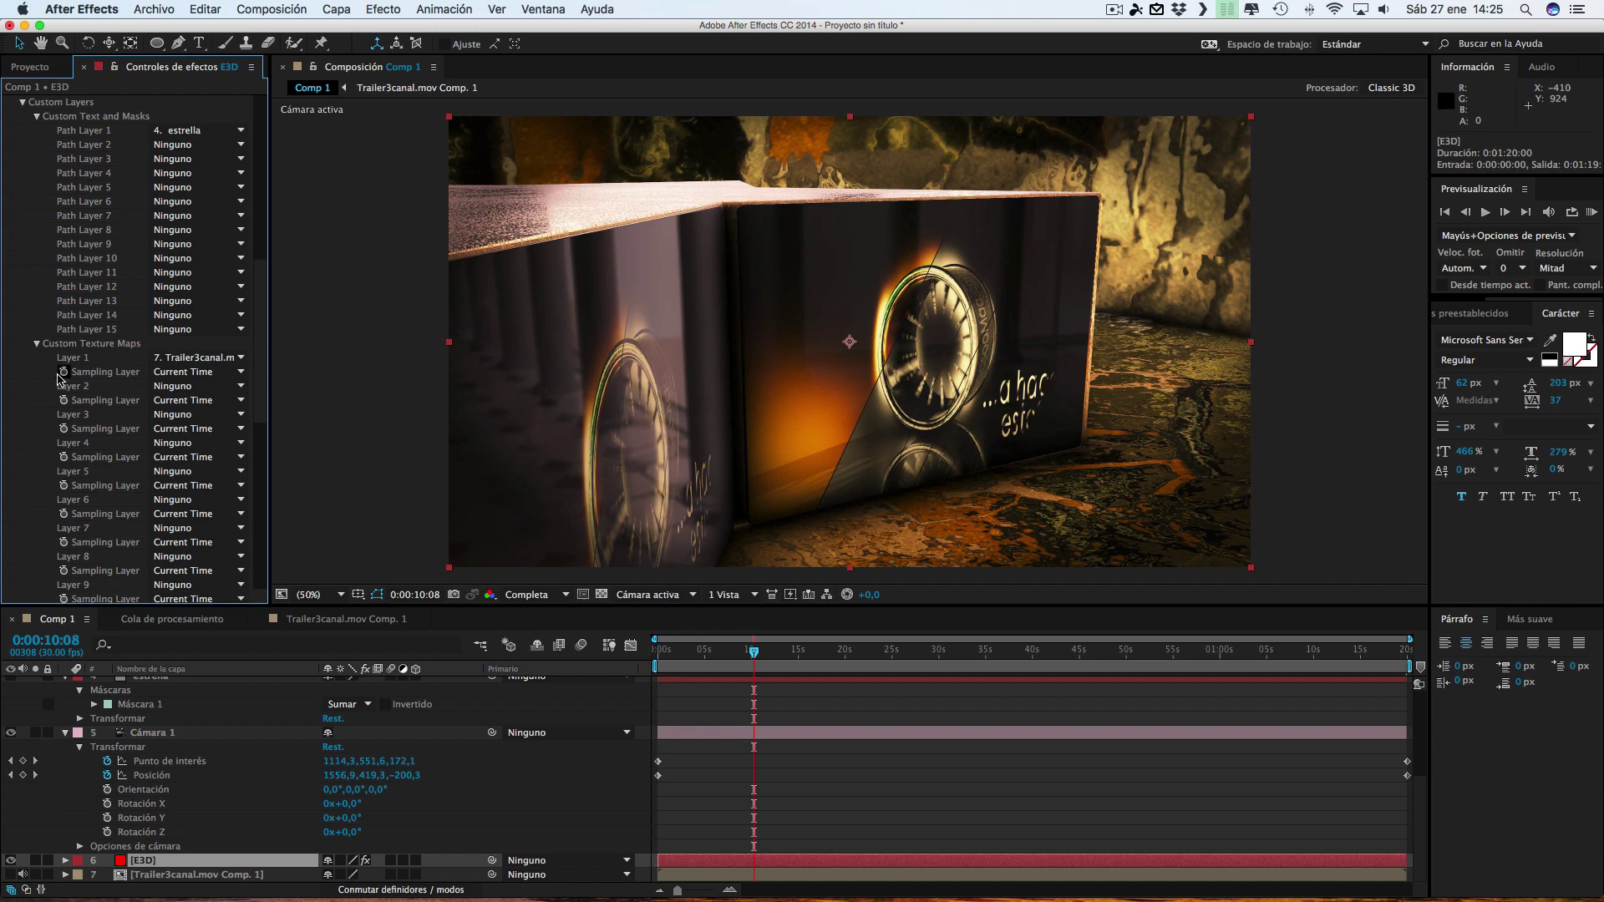
click(173, 387)
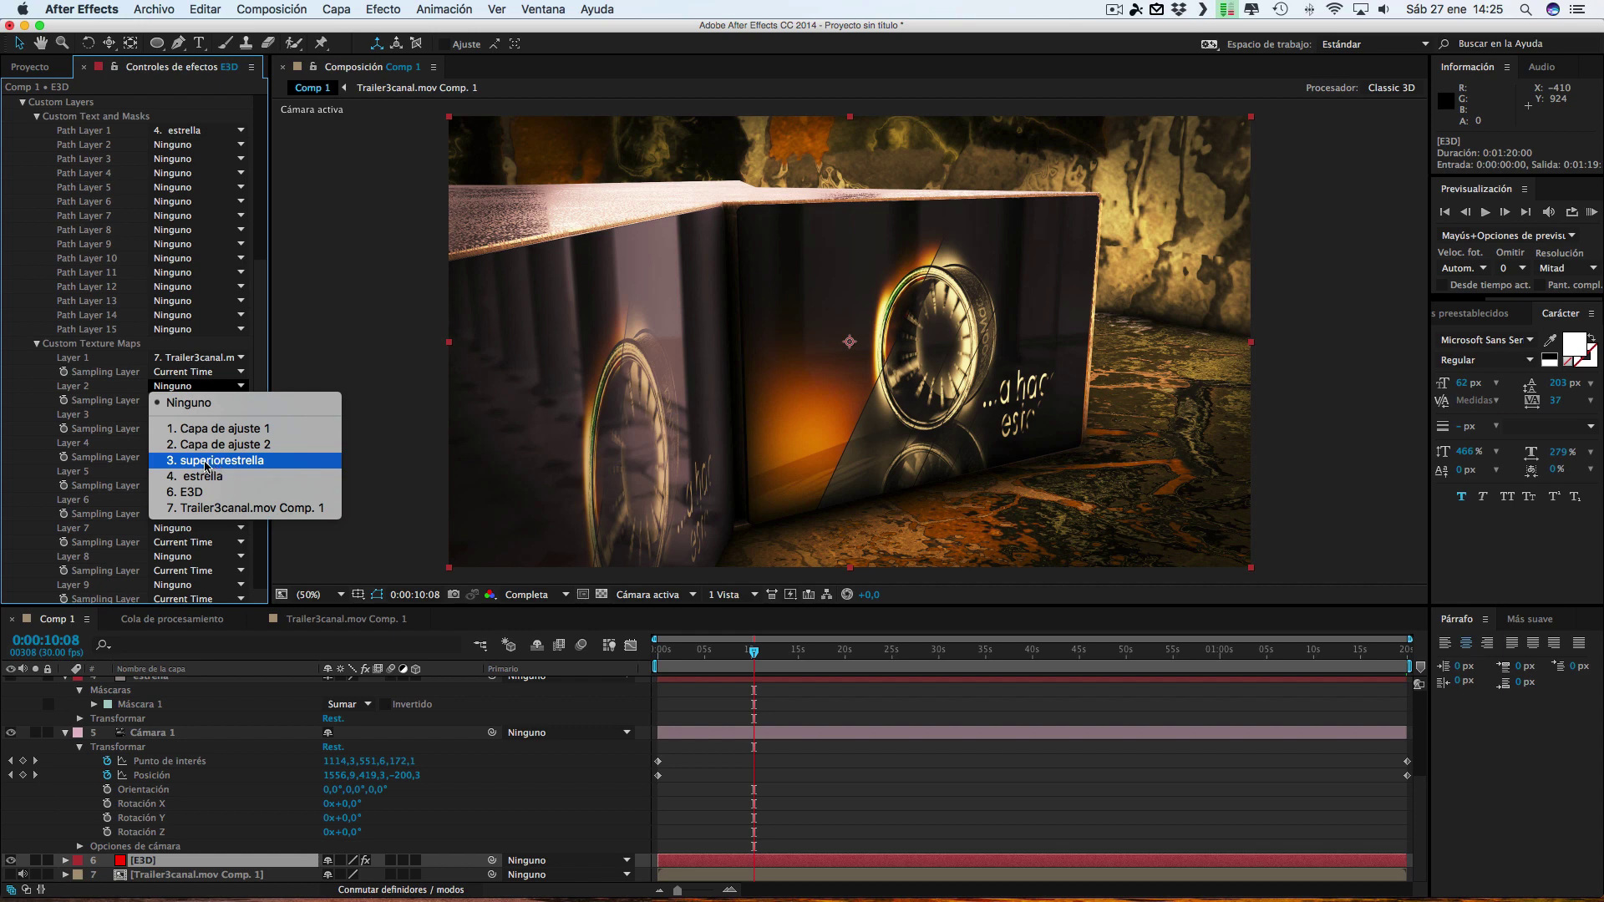
click(206, 462)
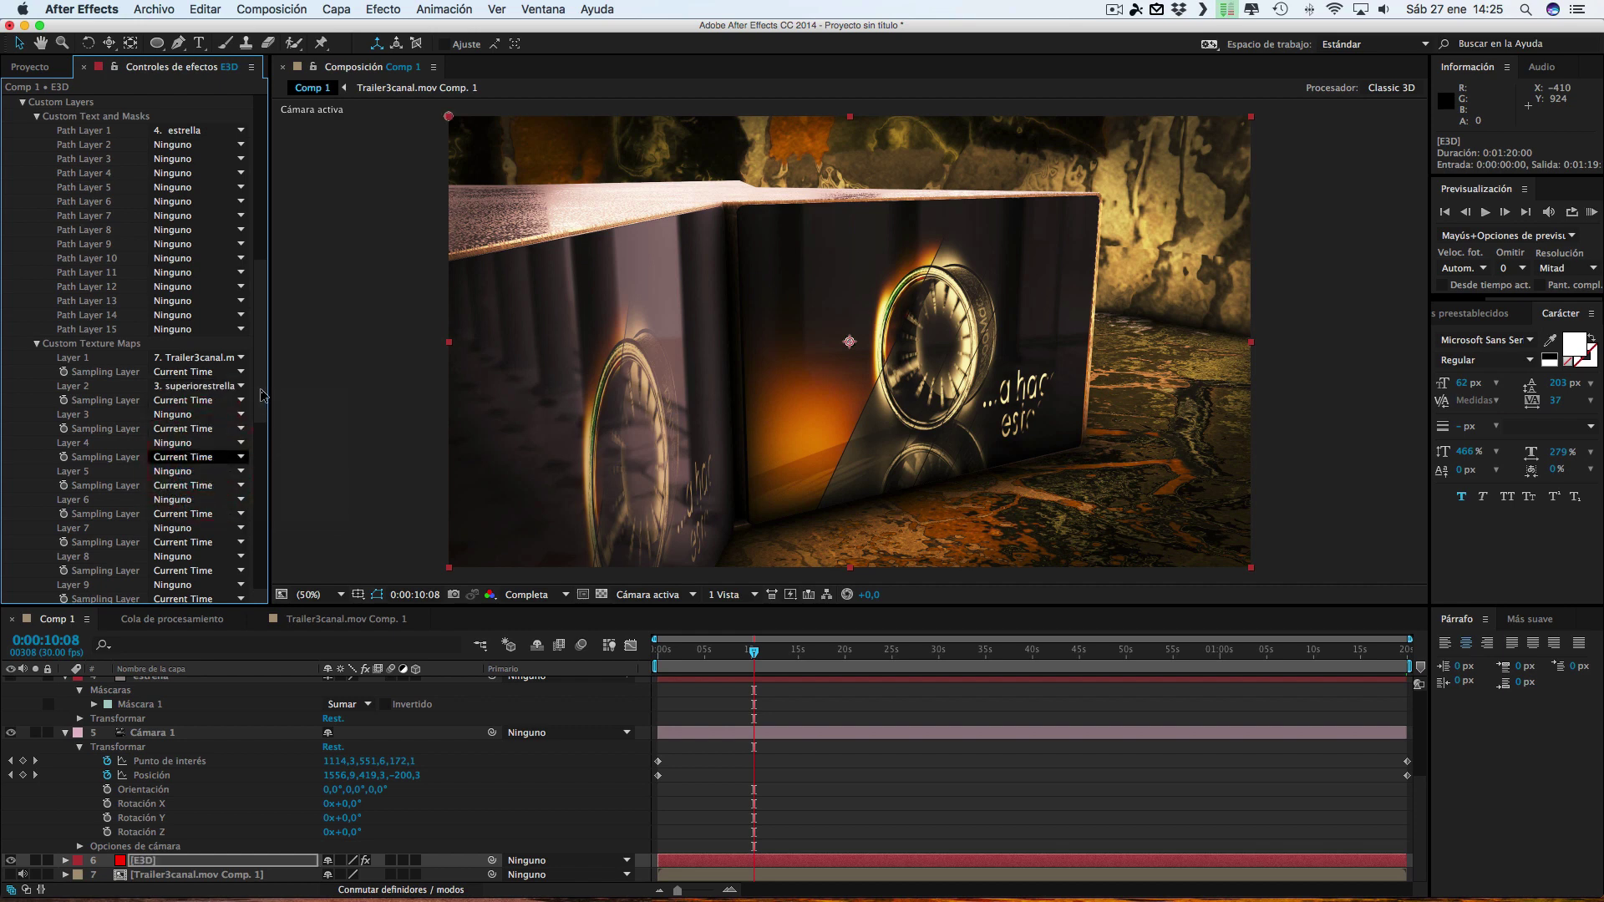
scroll(261, 257, up, 10)
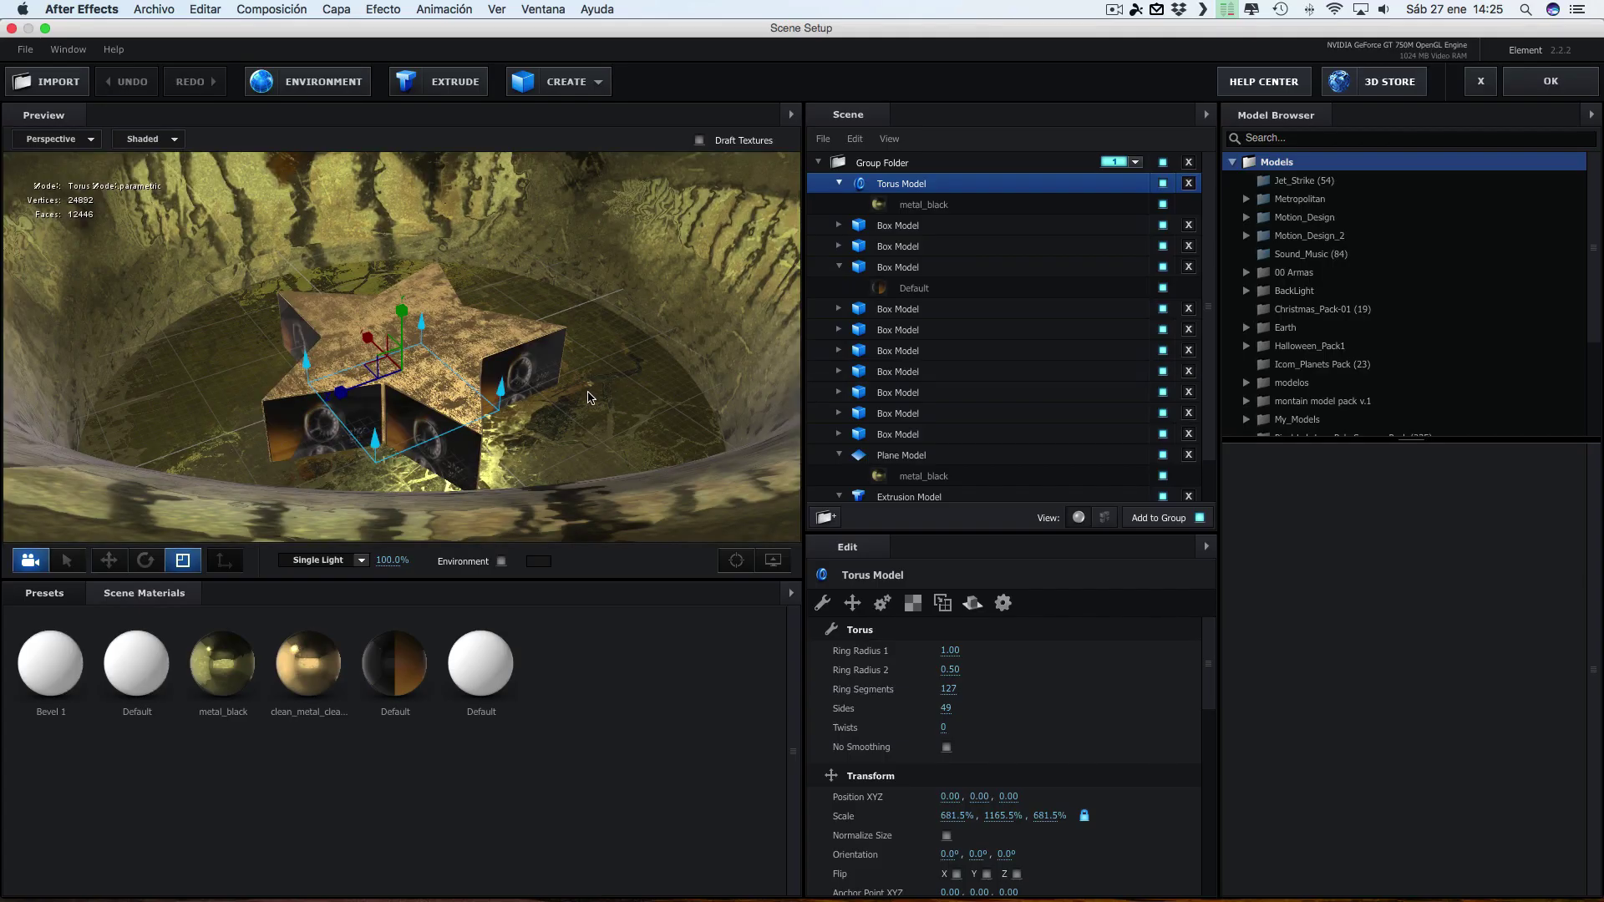
Set the clean_metal_clean_gold material's Illumination texture to Custom Layer 2
scroll(588, 368, up, 5)
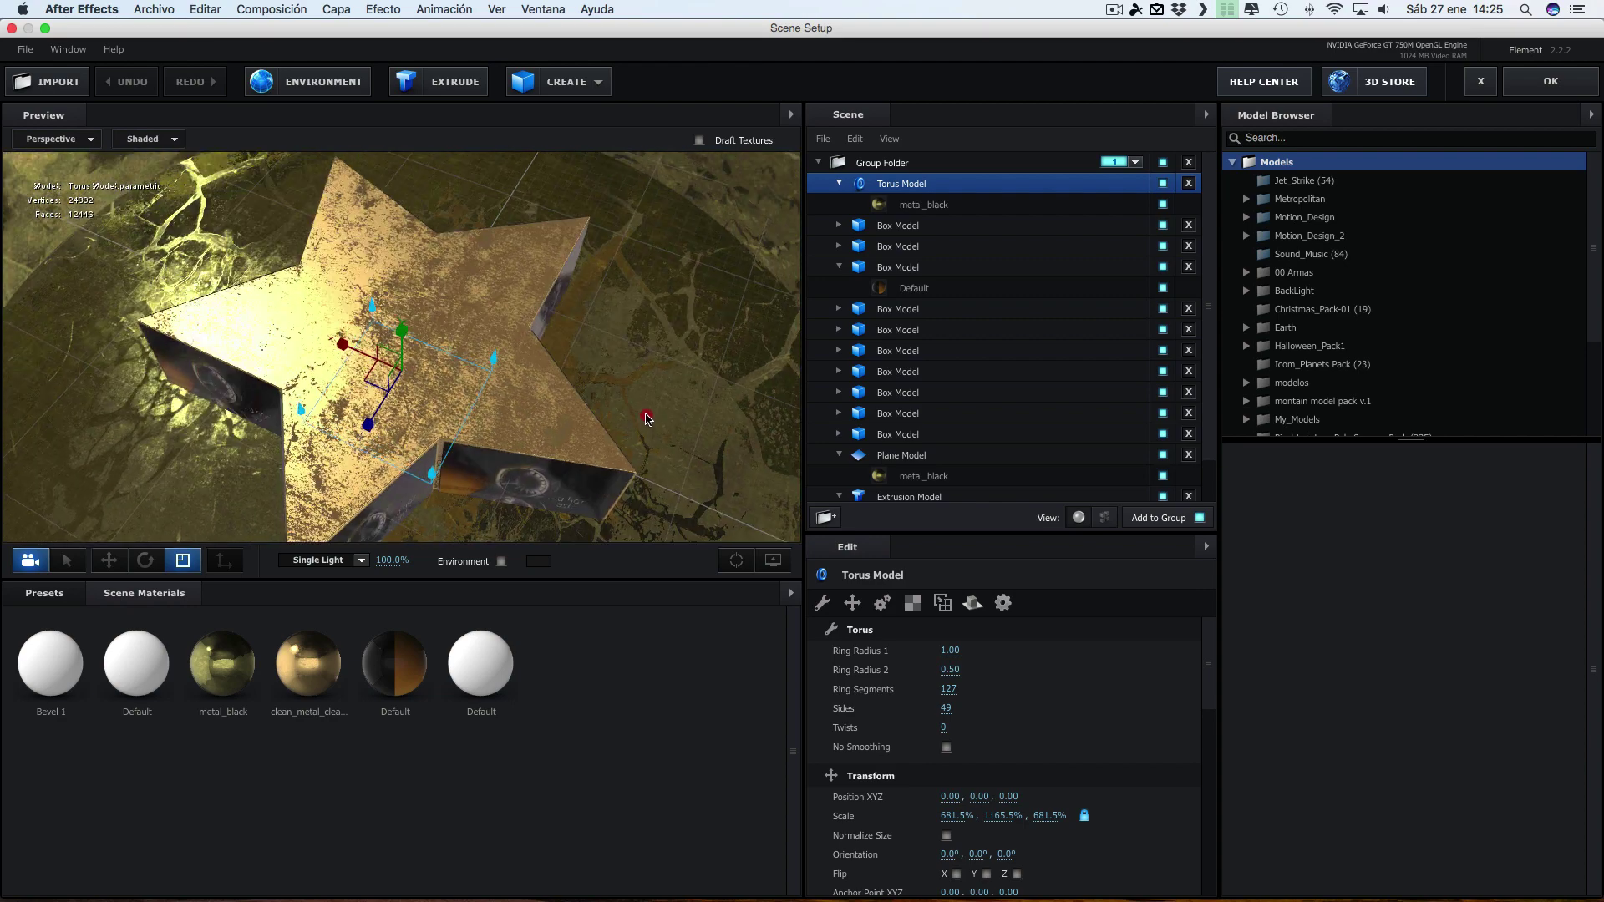
mouse_move(689, 353)
mouse_down()
mouse_move(635, 353)
mouse_move(680, 381)
mouse_move(740, 351)
mouse_up()
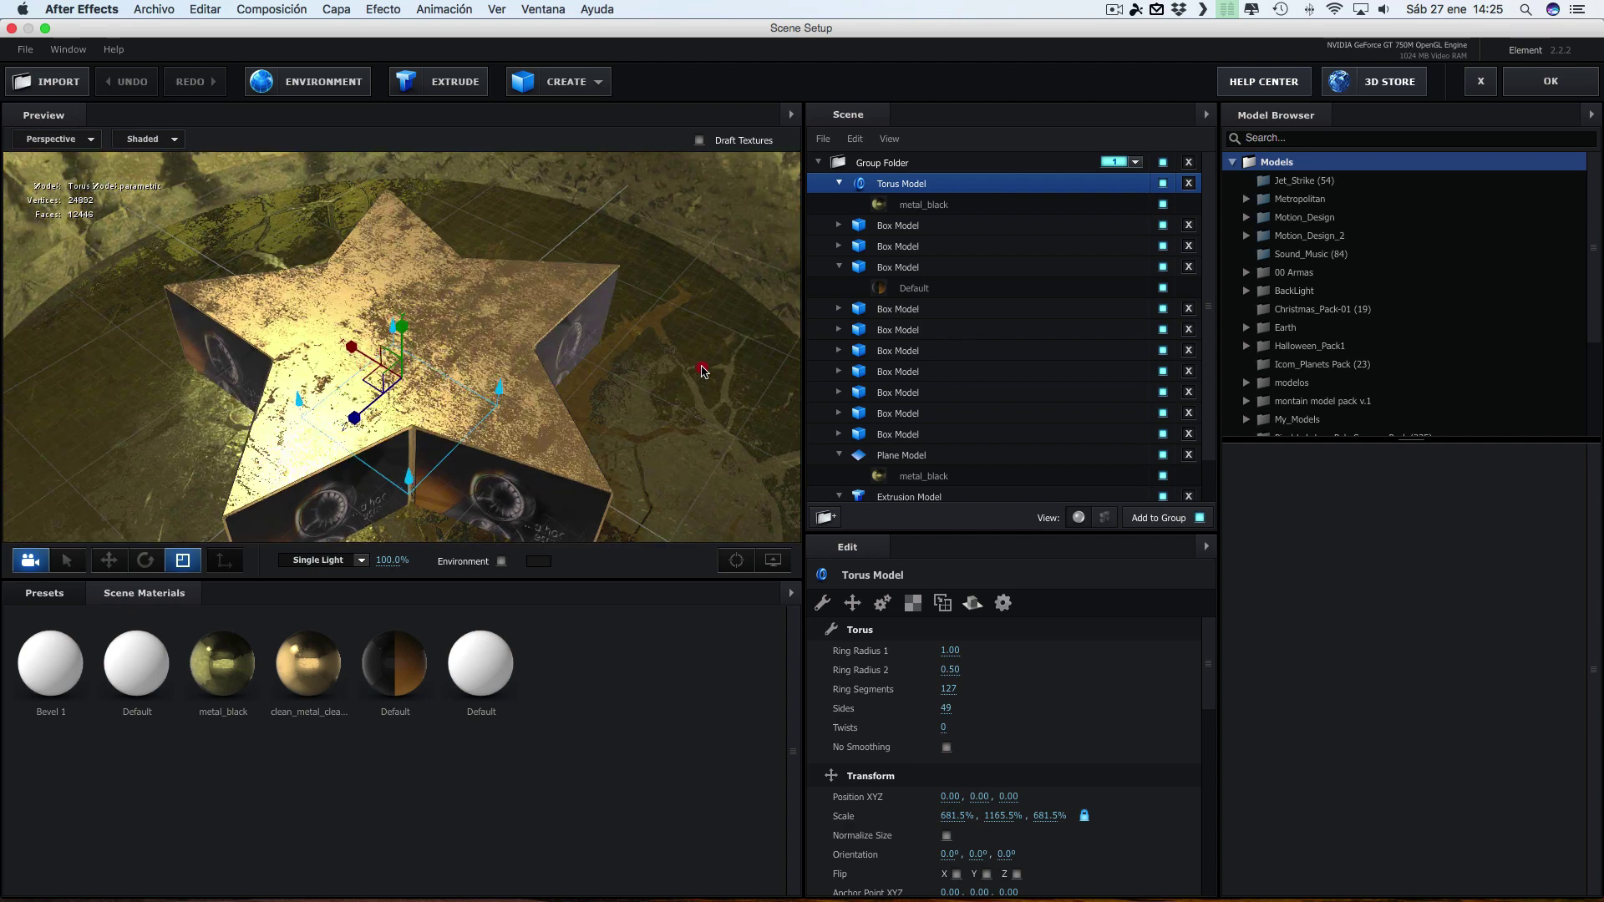
click(927, 210)
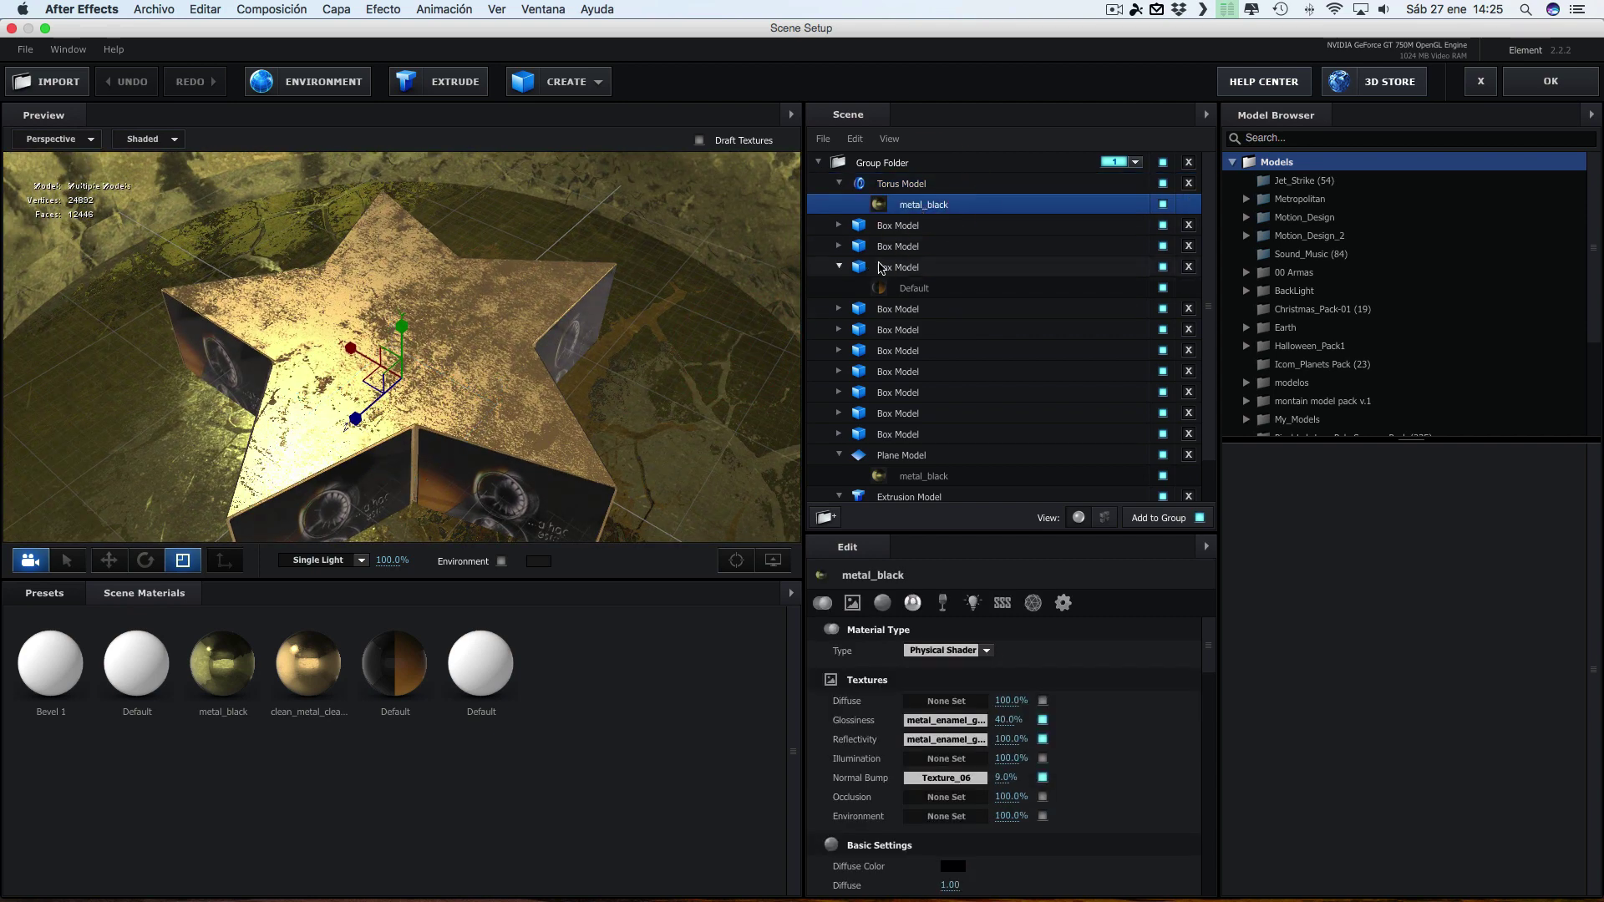
scroll(937, 334, down, 2)
click(937, 473)
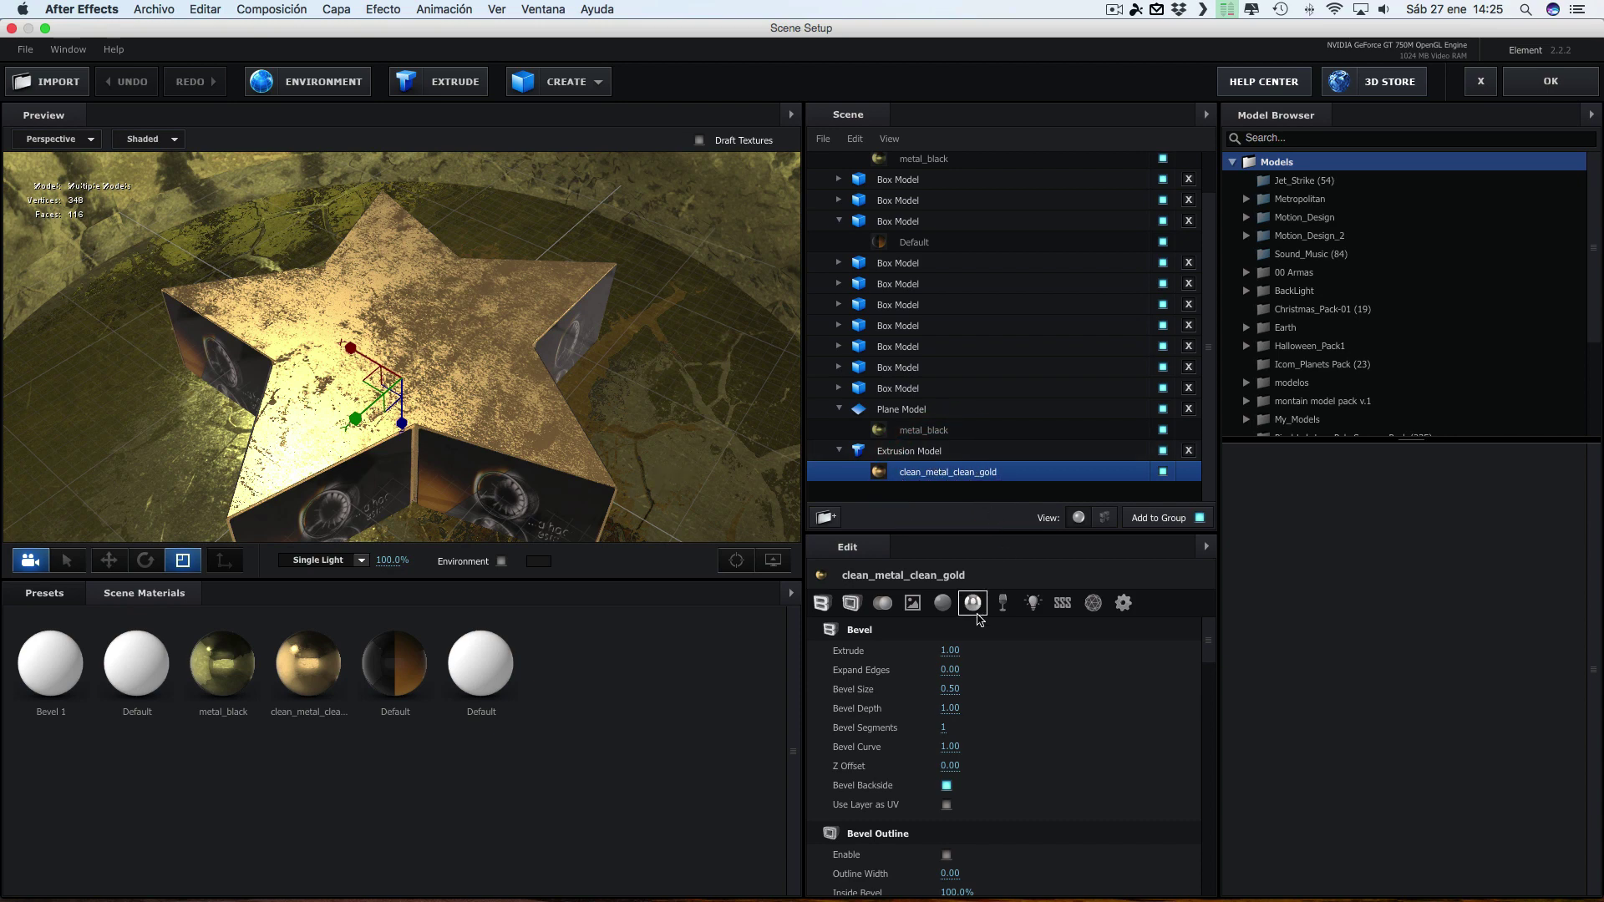
click(923, 605)
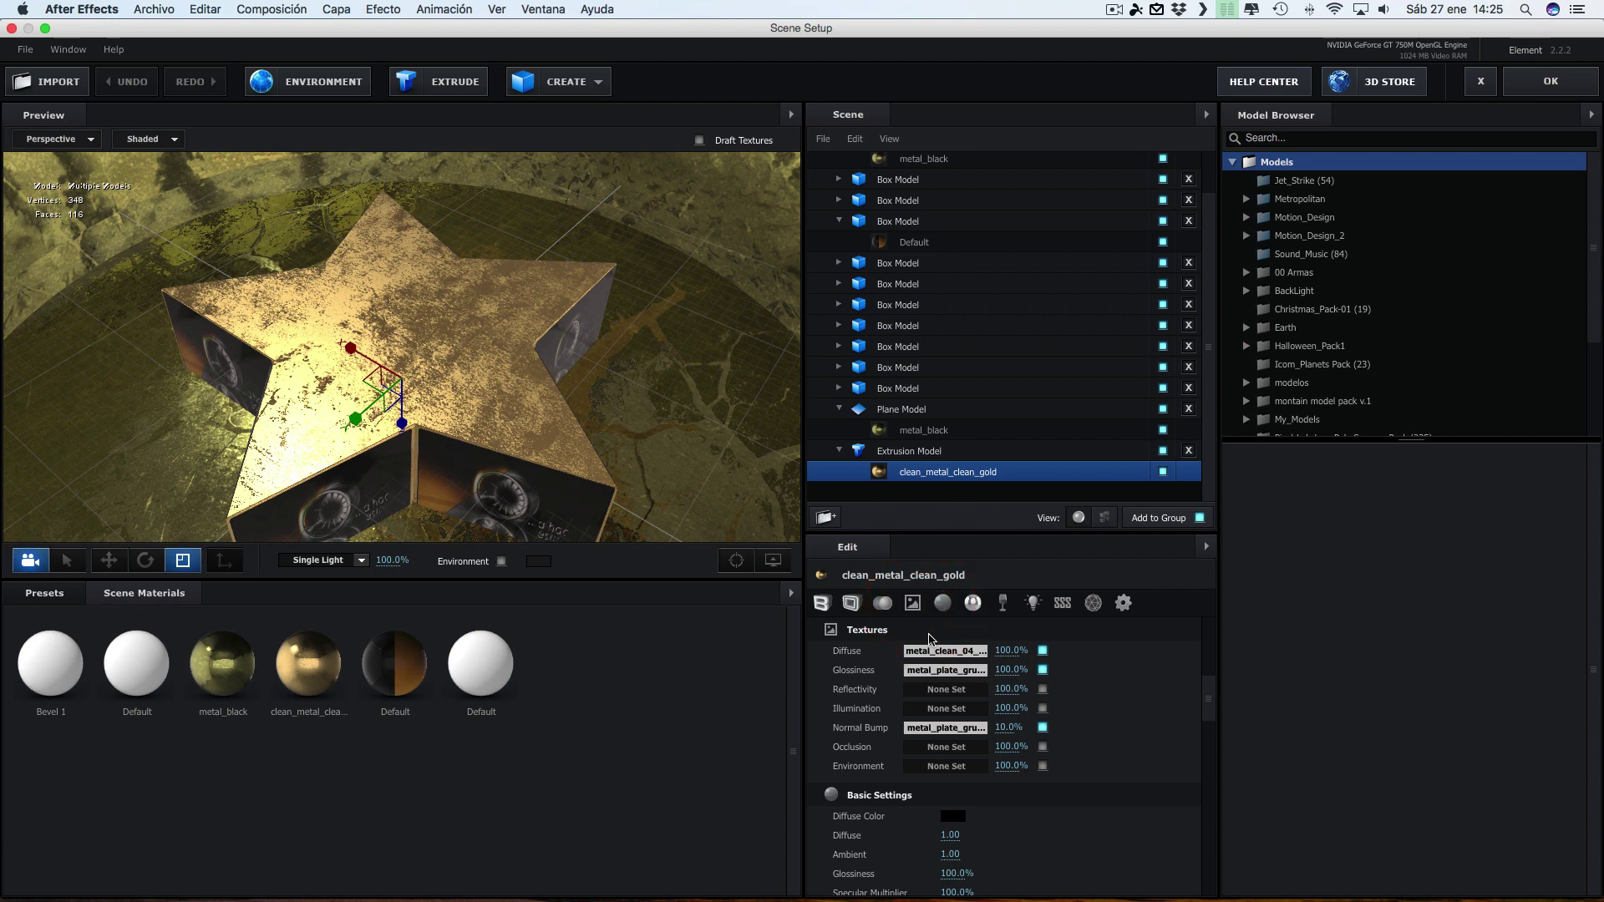
click(949, 709)
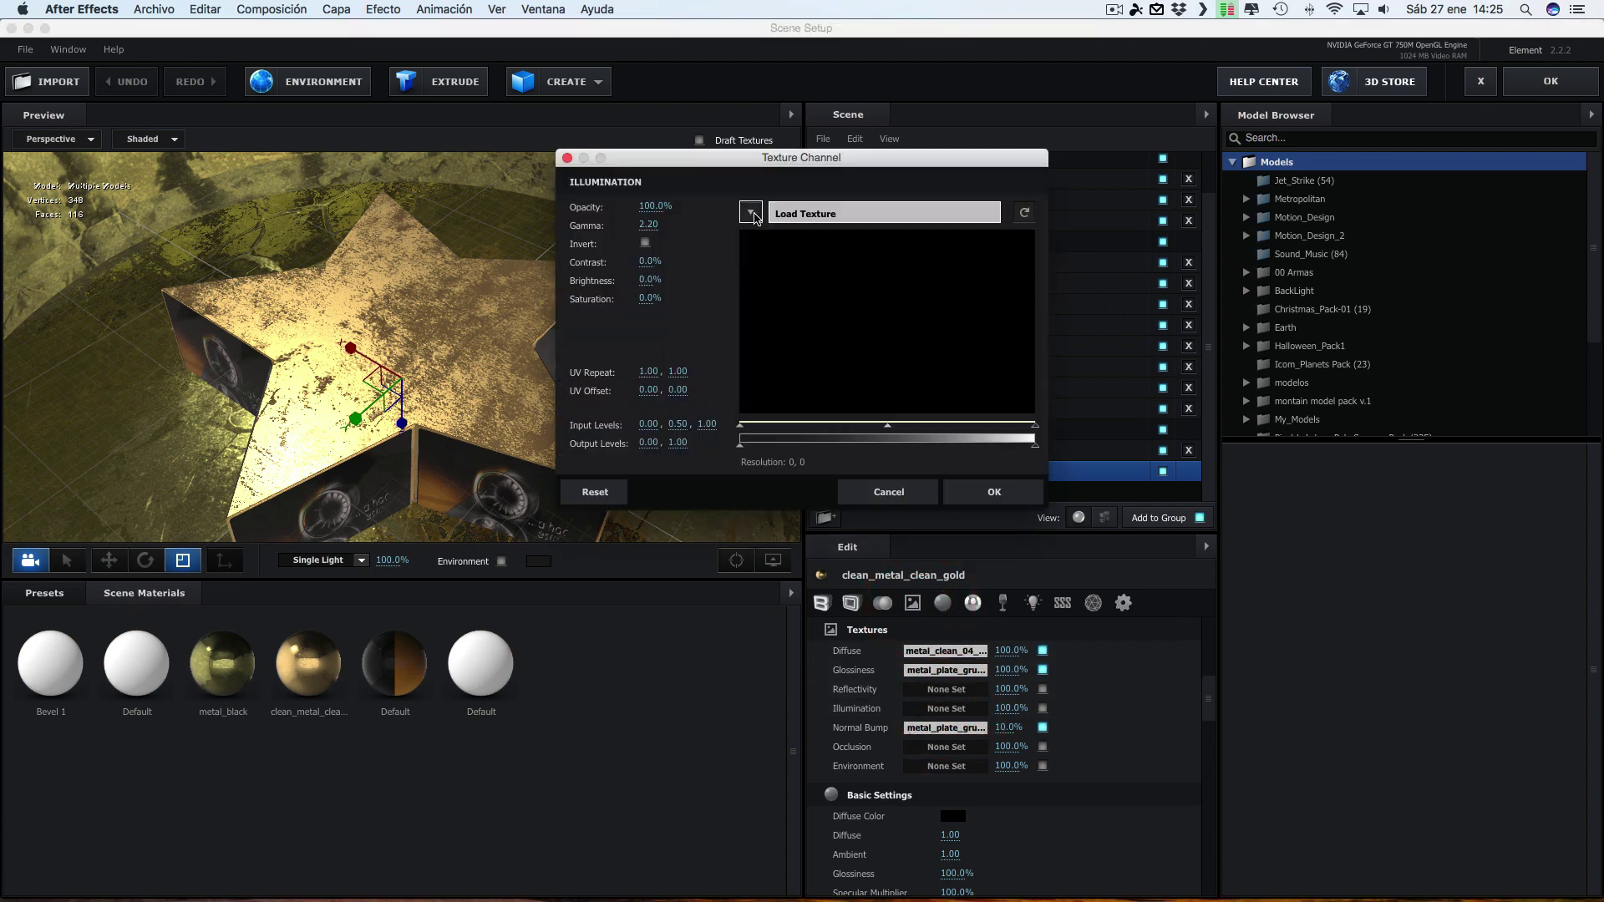
click(885, 213)
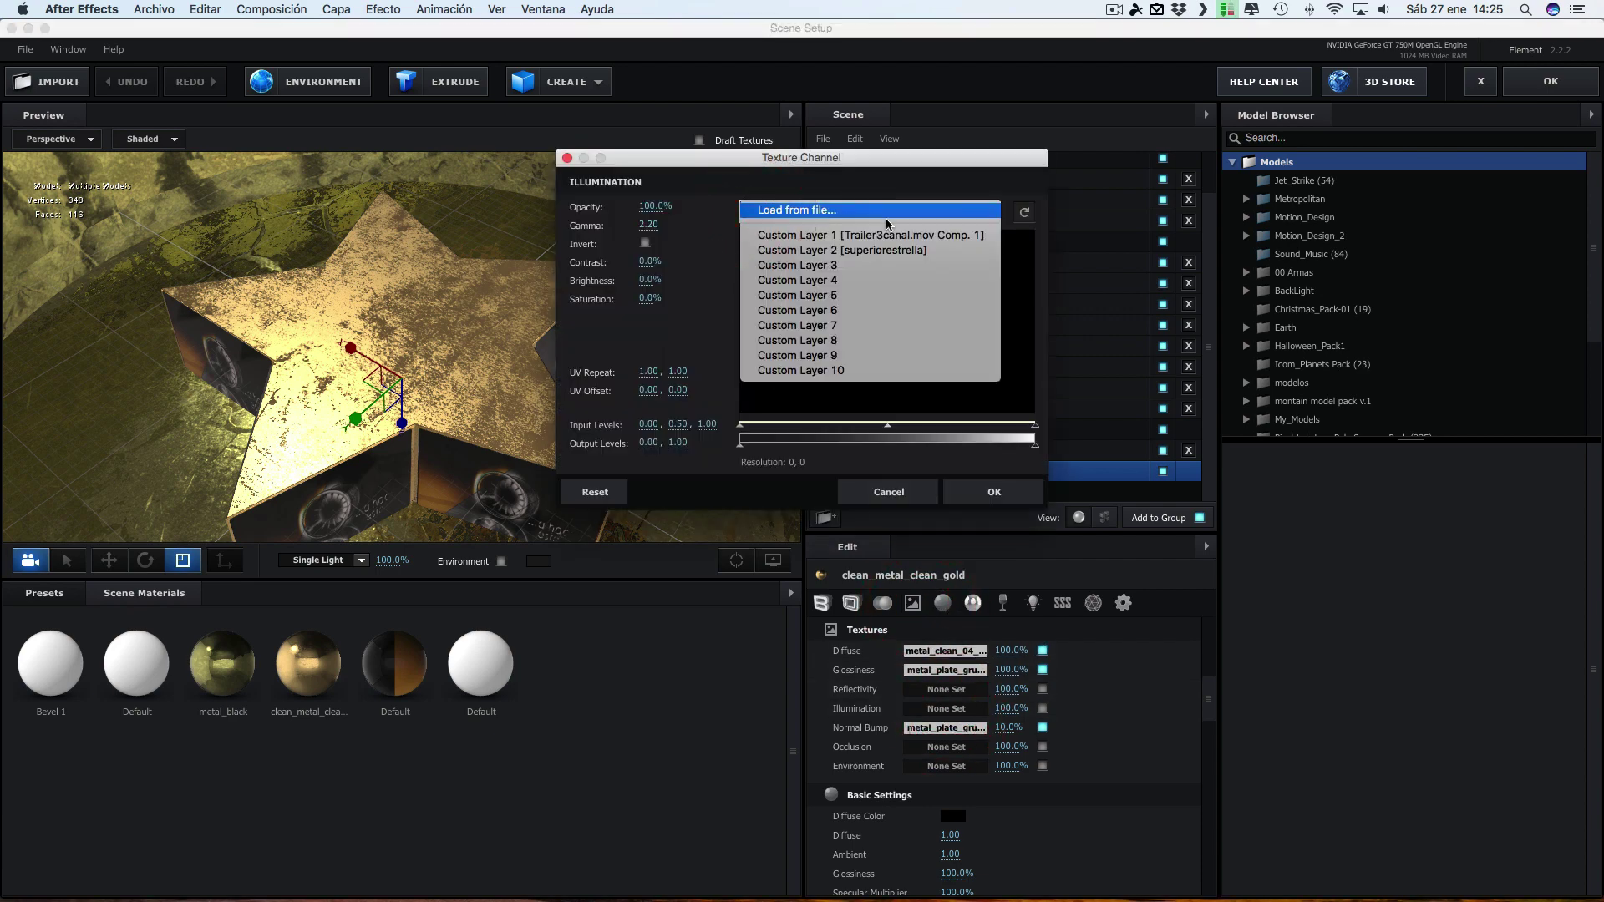
click(806, 251)
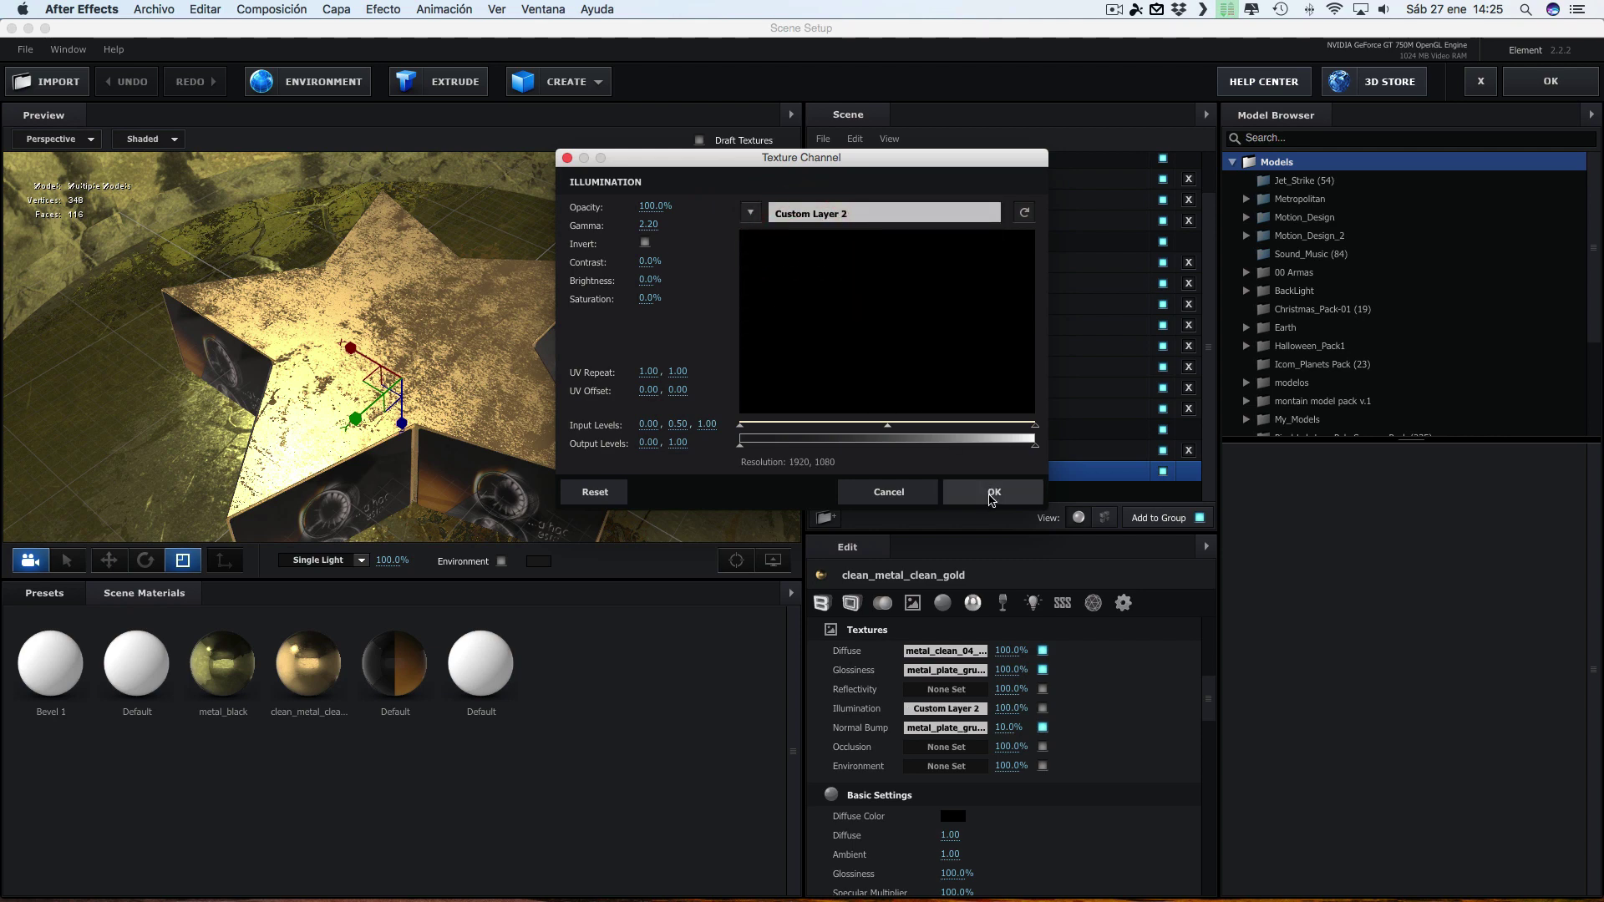
Shift the illumination midtone input level to 0.38 and apply the scene changes
drag(885, 427, 830, 427)
click(980, 494)
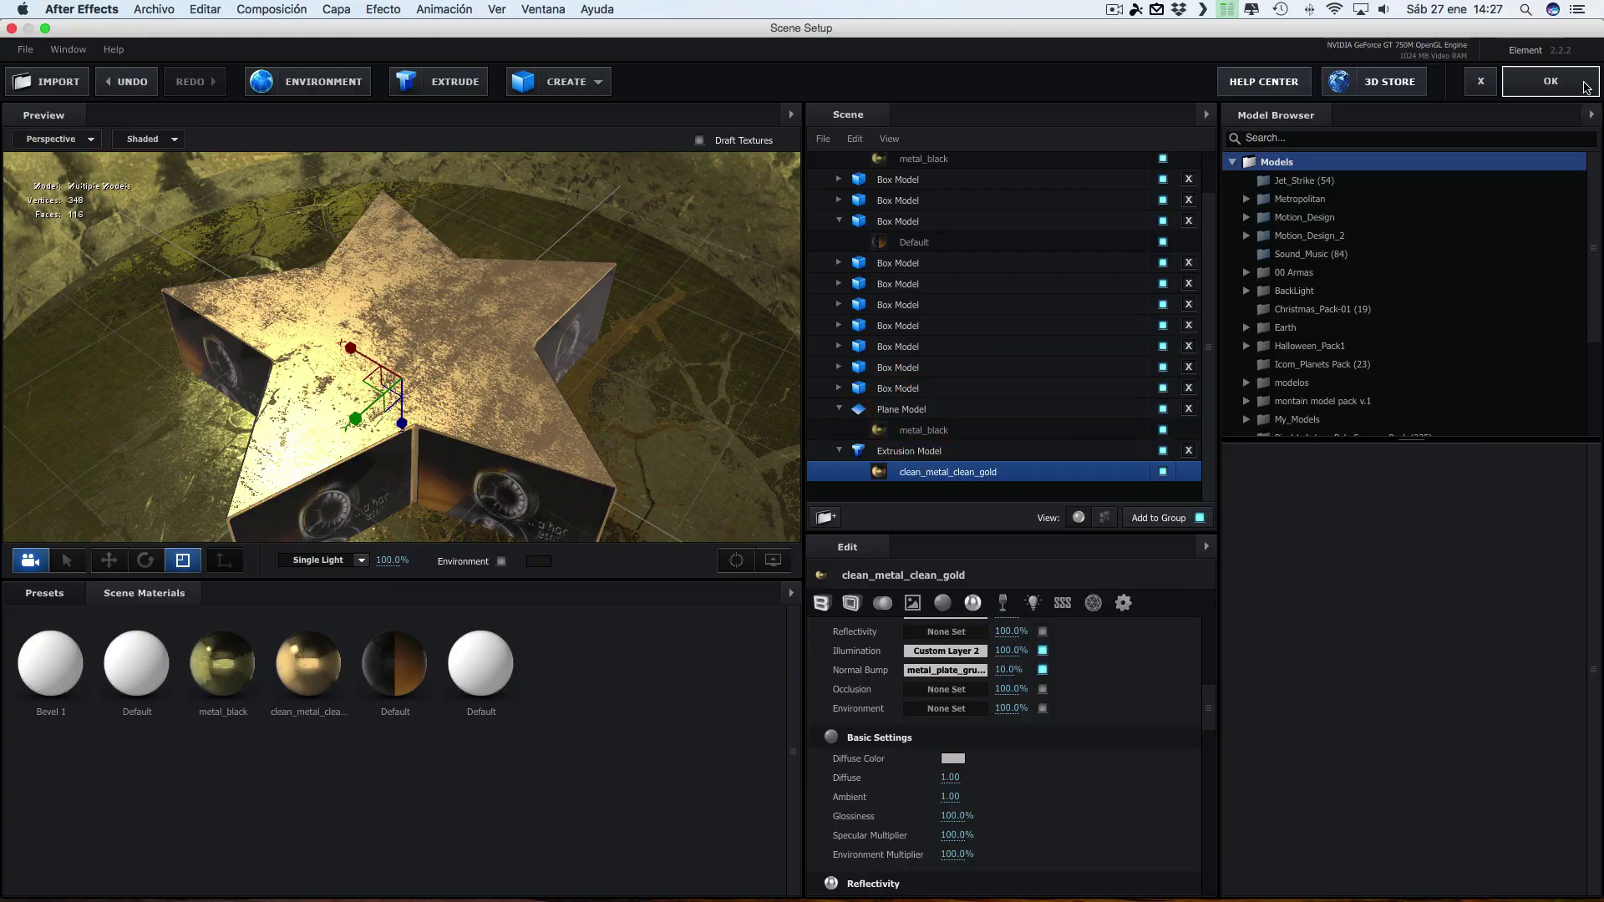
click(1585, 86)
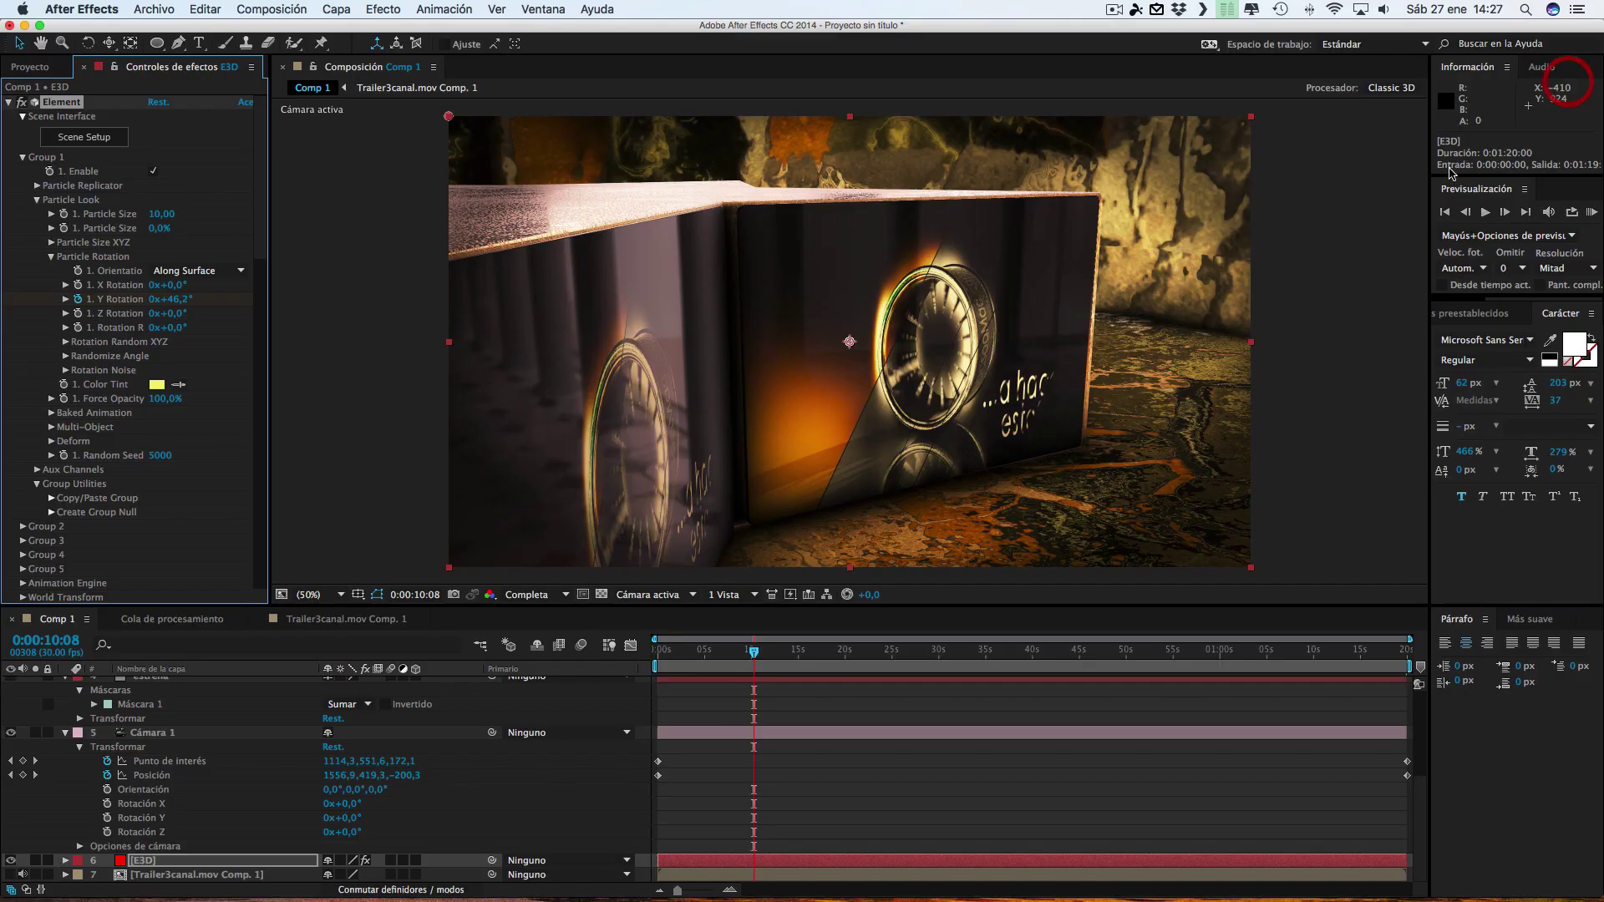
Jump to 0:00:13:14 and open the superiorestrella precomp in its own timeline
click(783, 651)
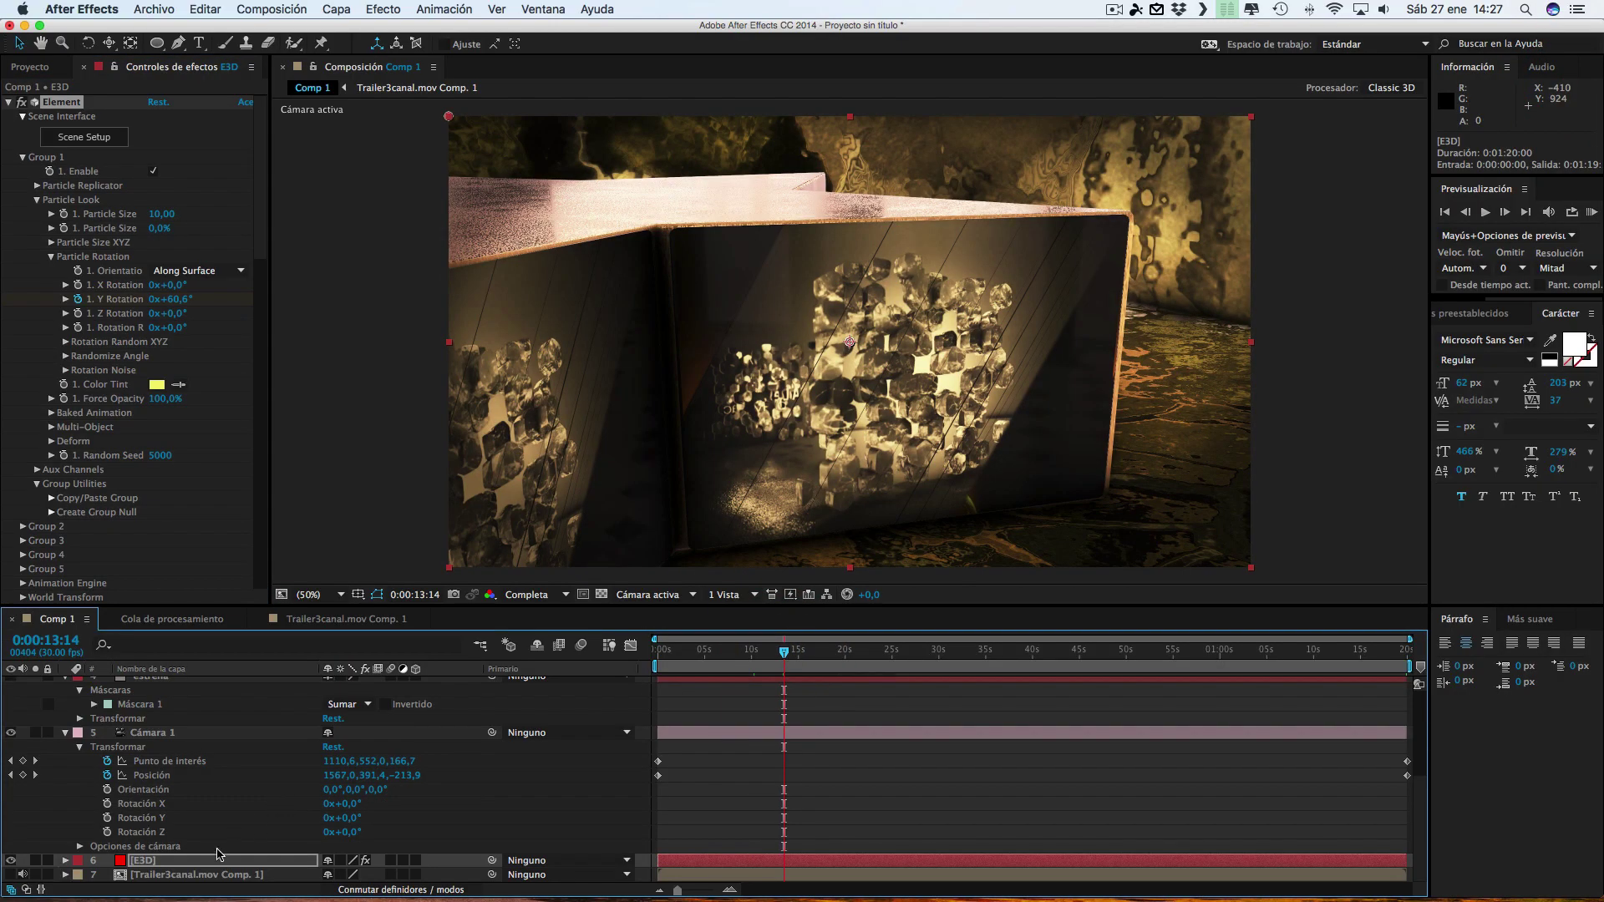
click(197, 876)
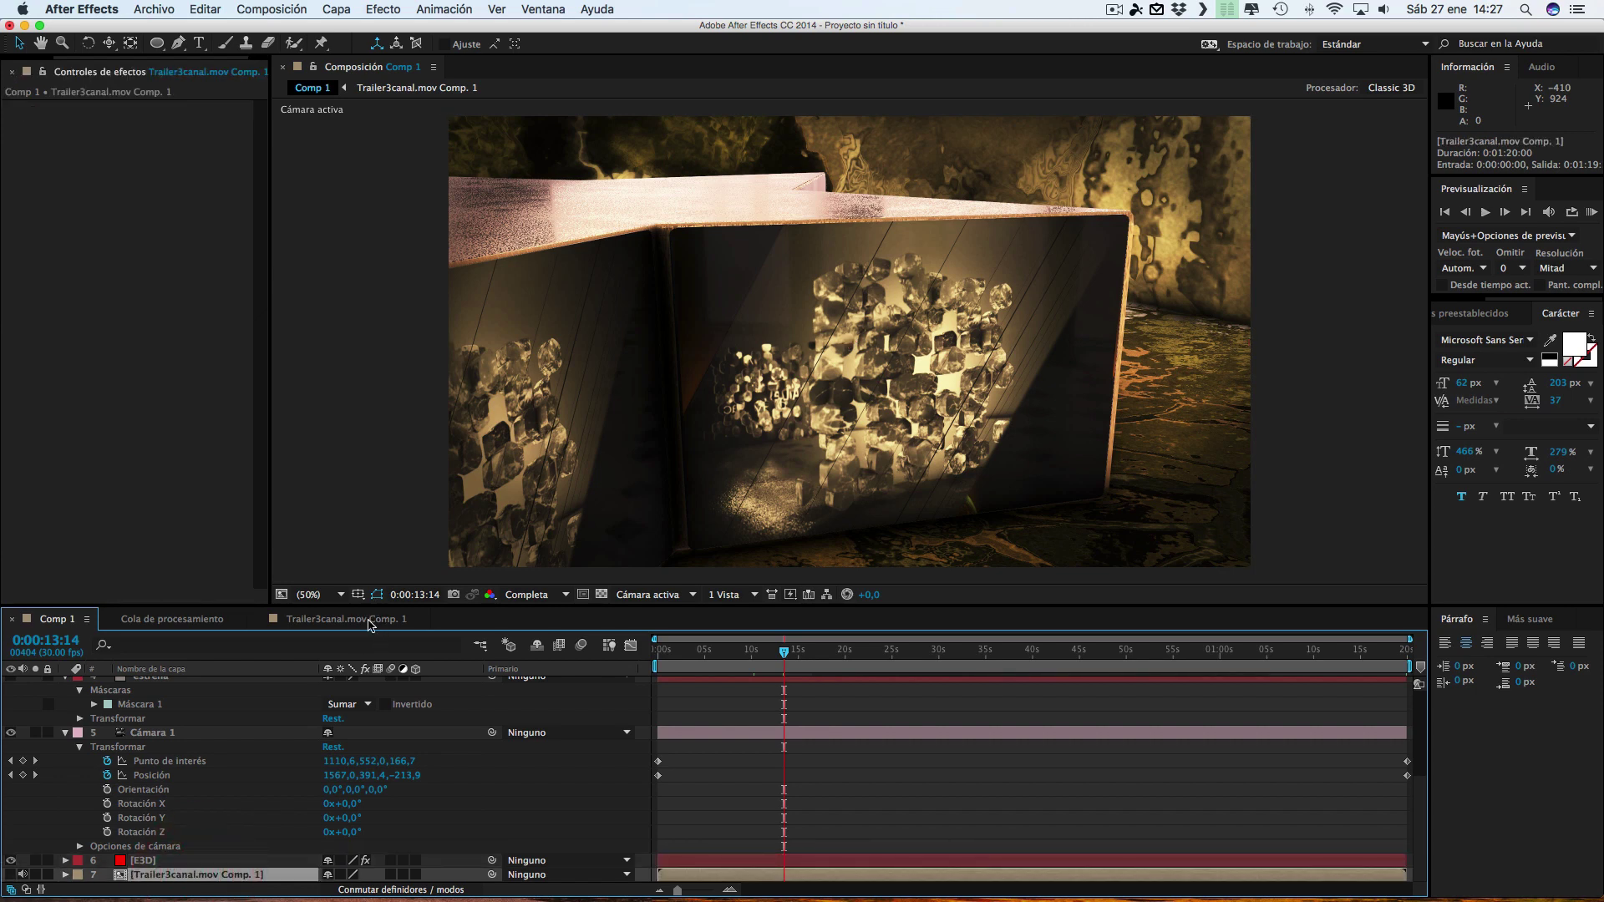
scroll(183, 794, up, 3)
scroll(193, 783, up, 2)
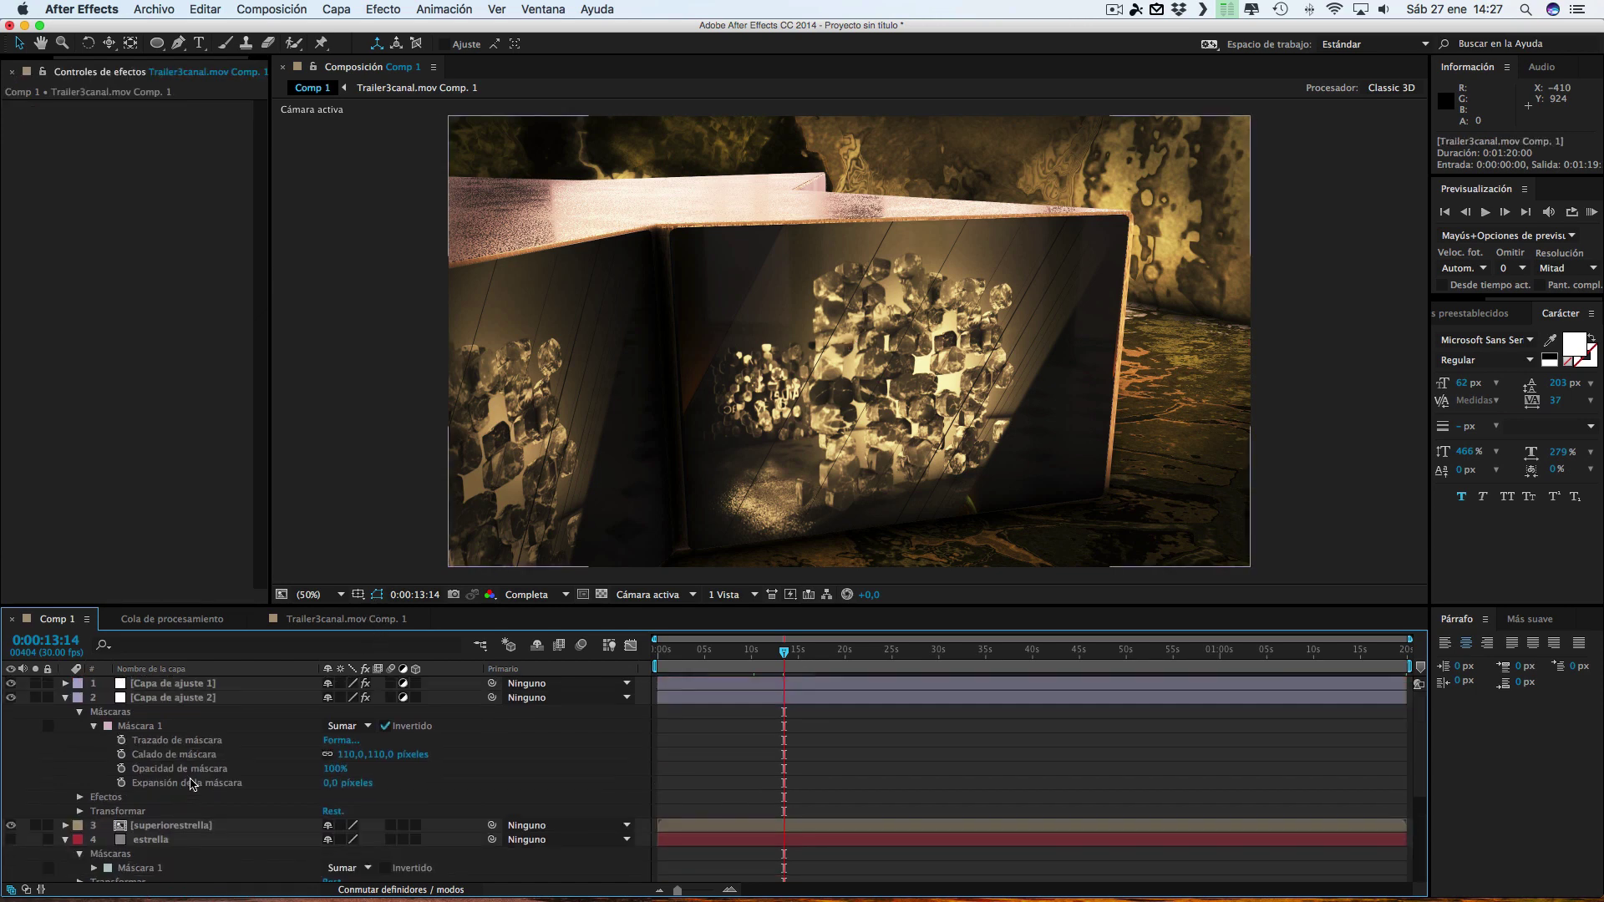
click(175, 826)
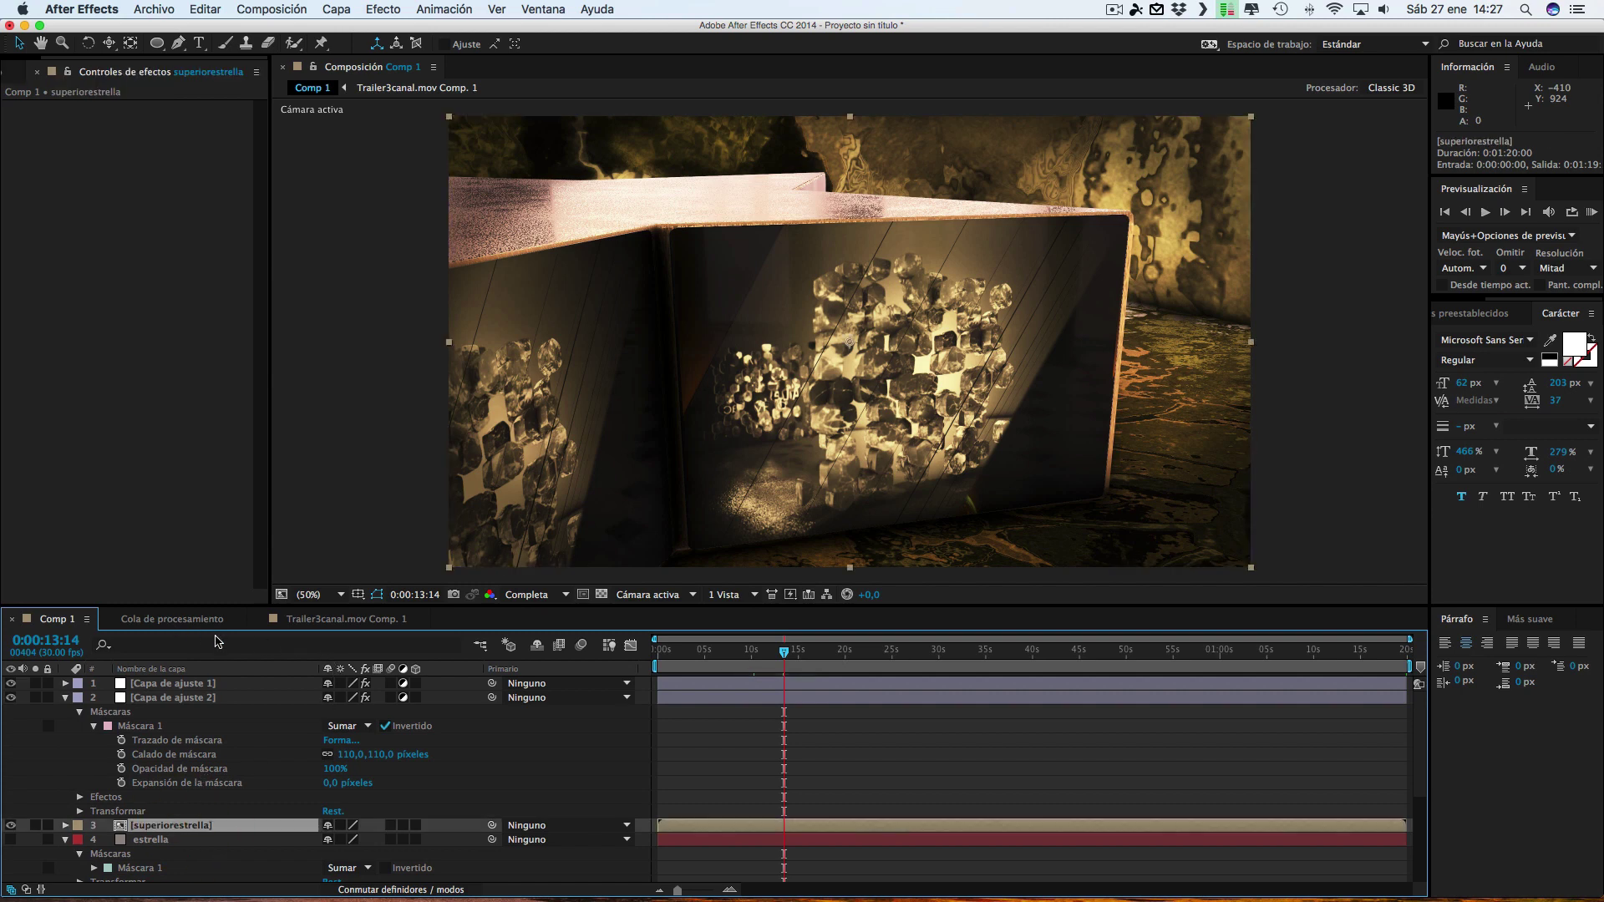
double_click(182, 827)
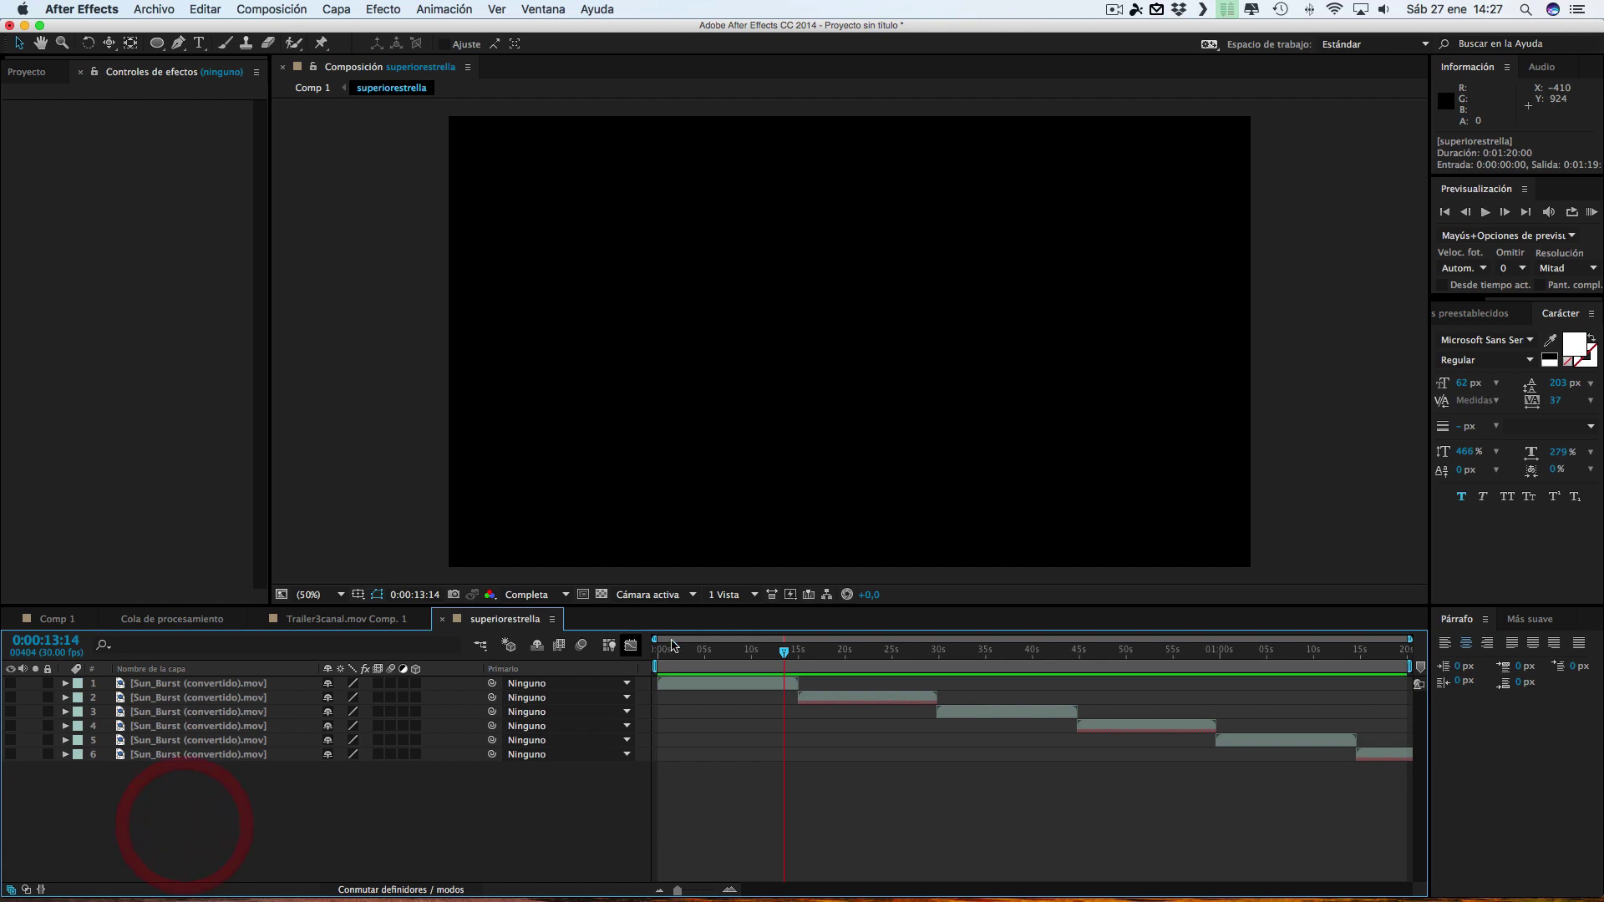
Turn on visibility for all six Sun_Burst layers
drag(702, 656, 949, 652)
drag(11, 683, 11, 755)
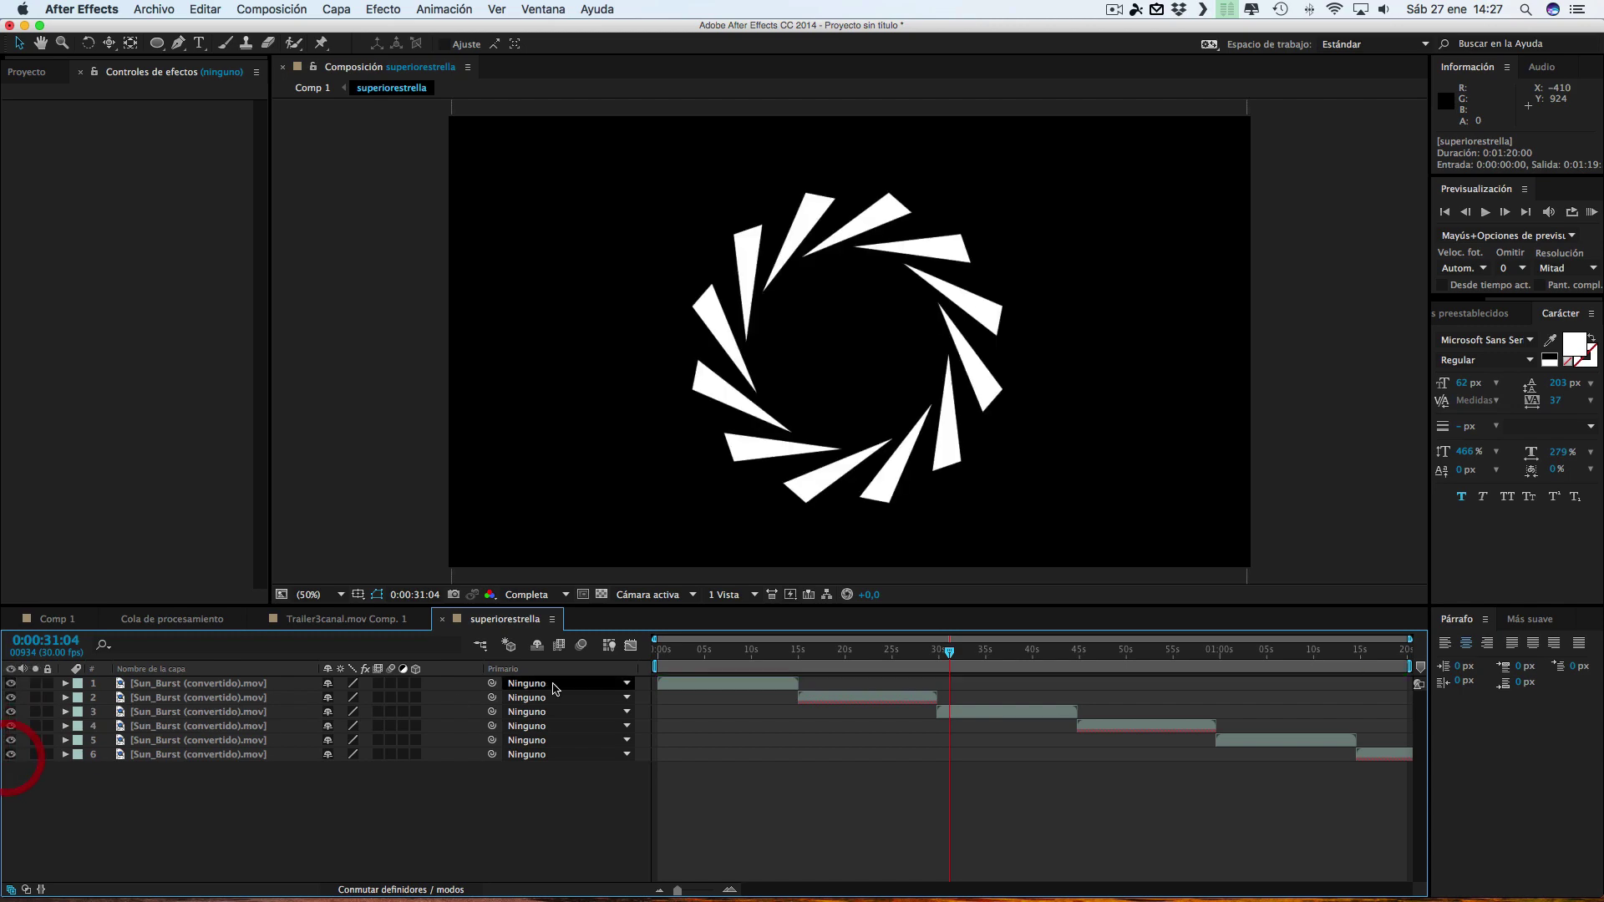
click(702, 657)
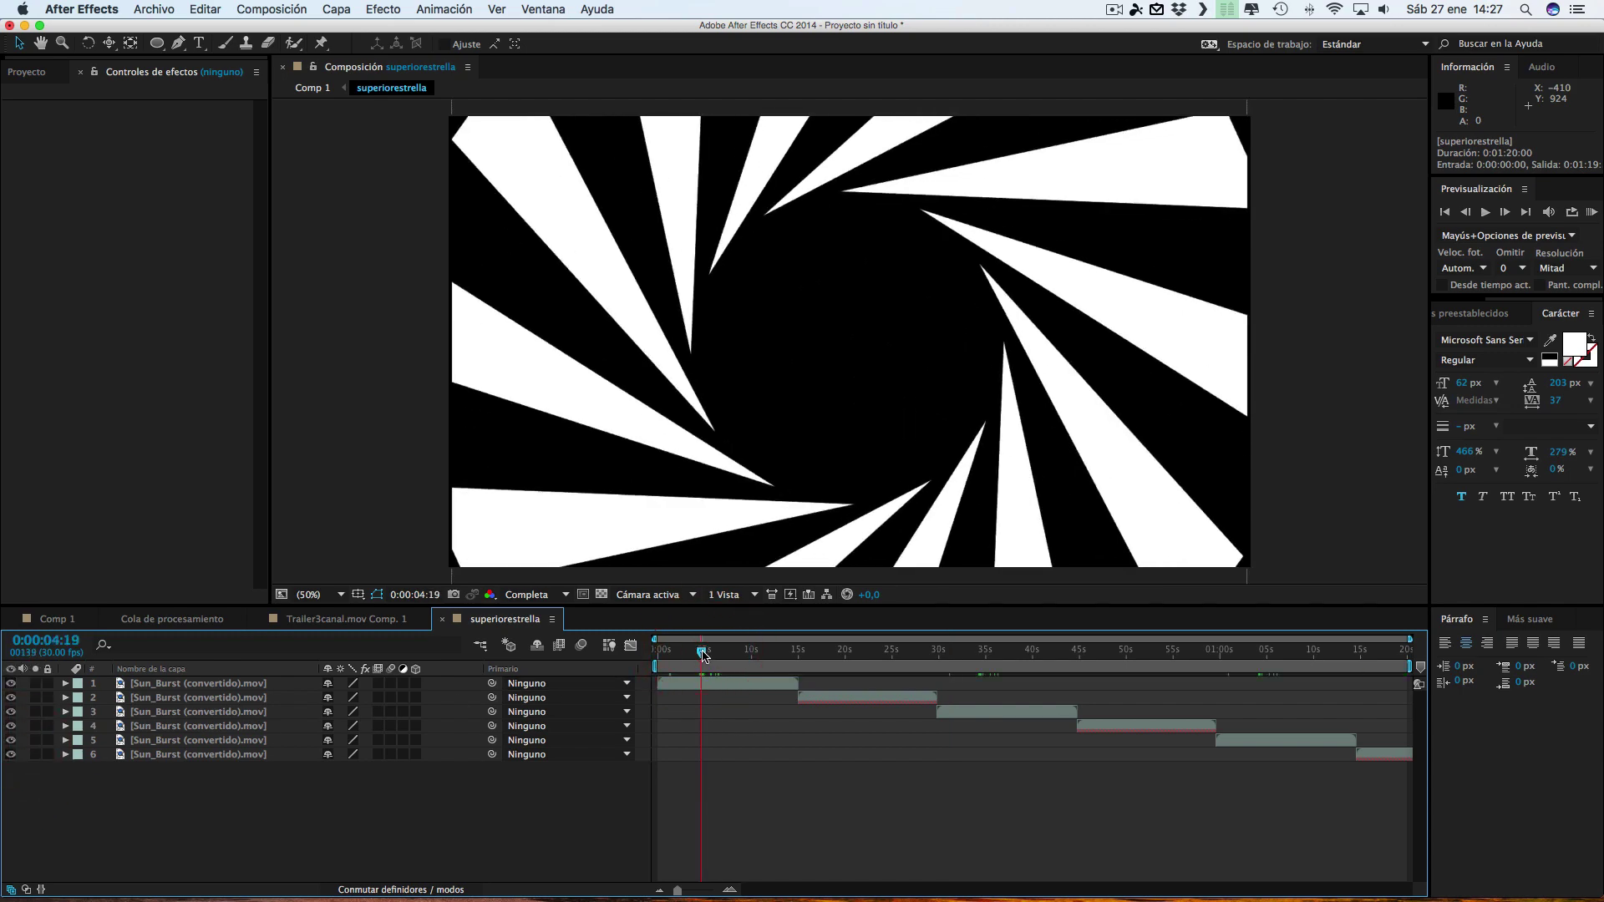
Scrub the sunburst animation back to 0:00:21:26 and toggle layers 1–5 off and on
click(689, 653)
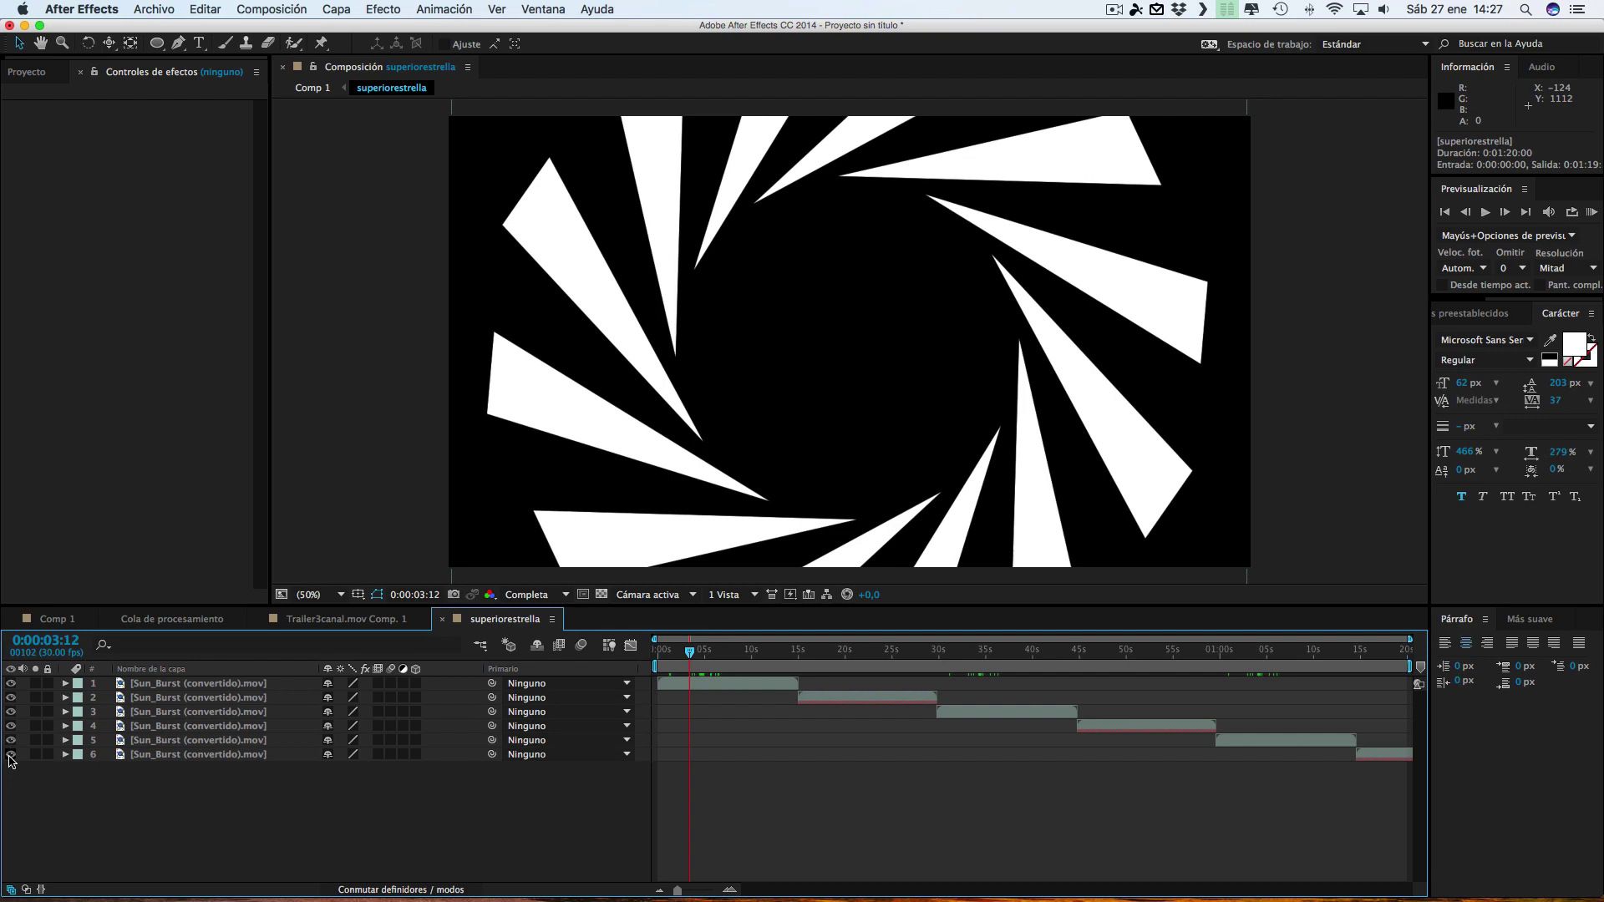
drag(697, 658, 1328, 668)
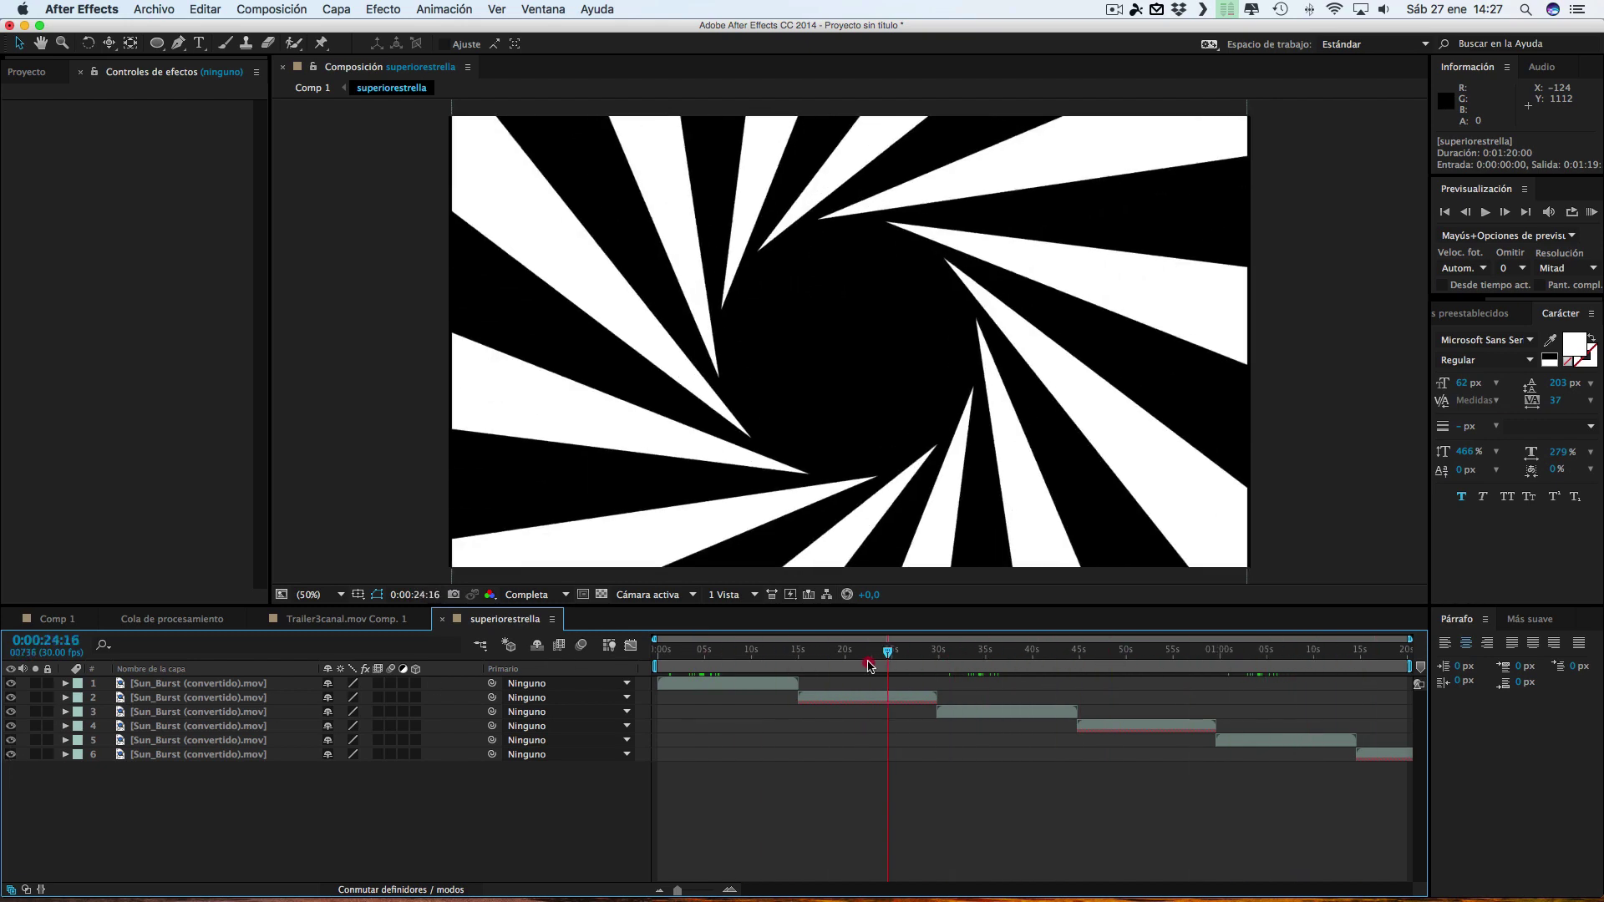
drag(1328, 669, 862, 660)
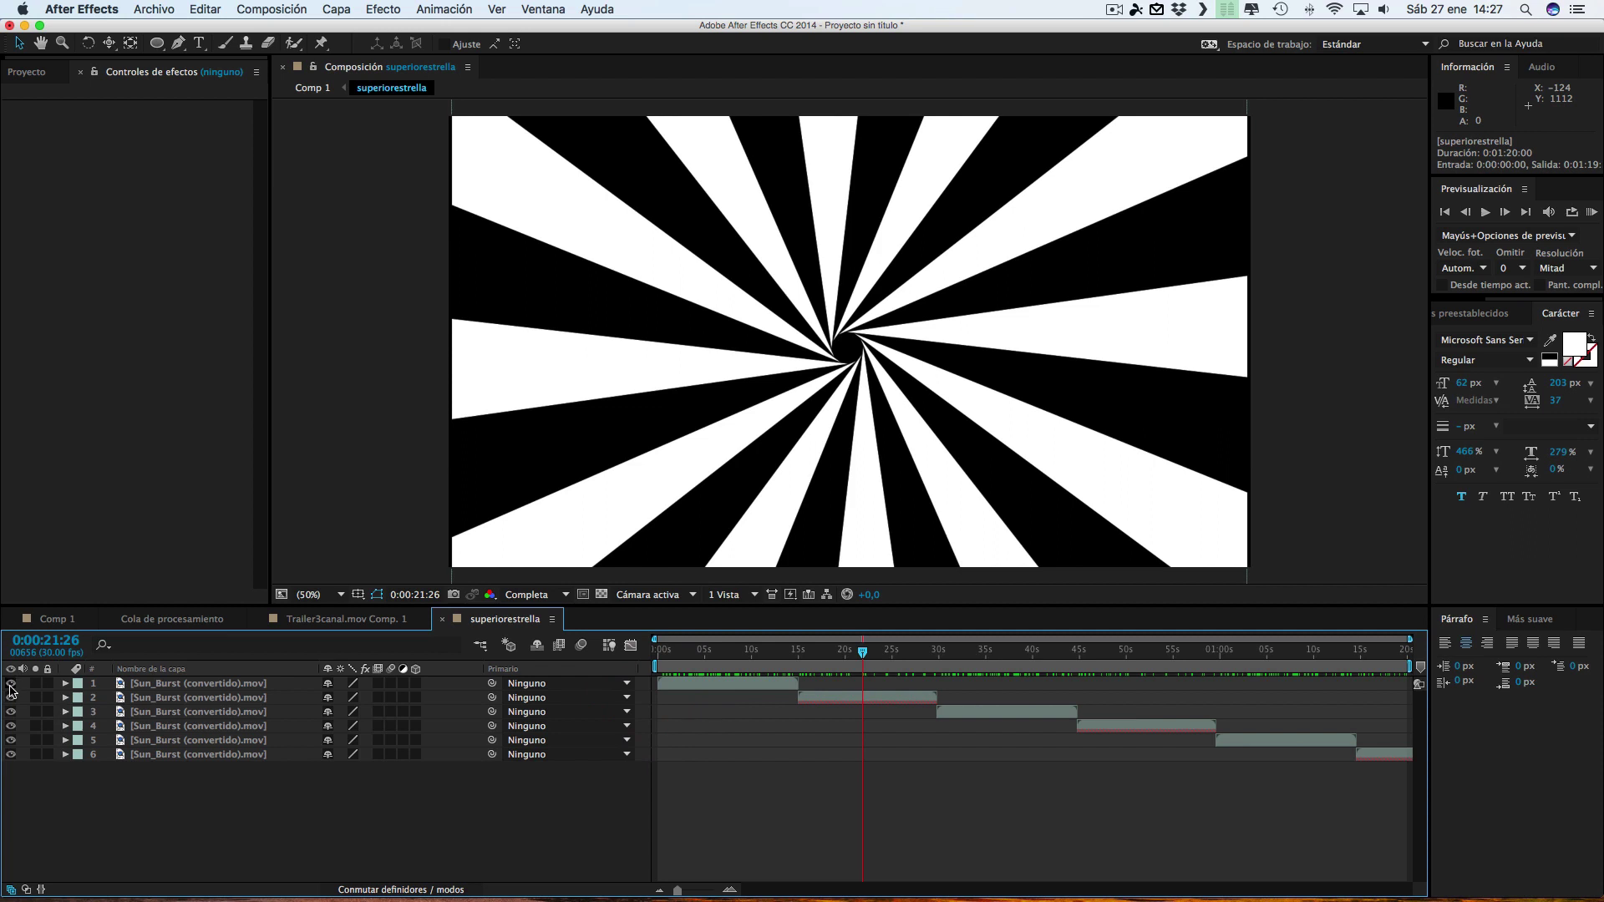
drag(11, 685, 12, 744)
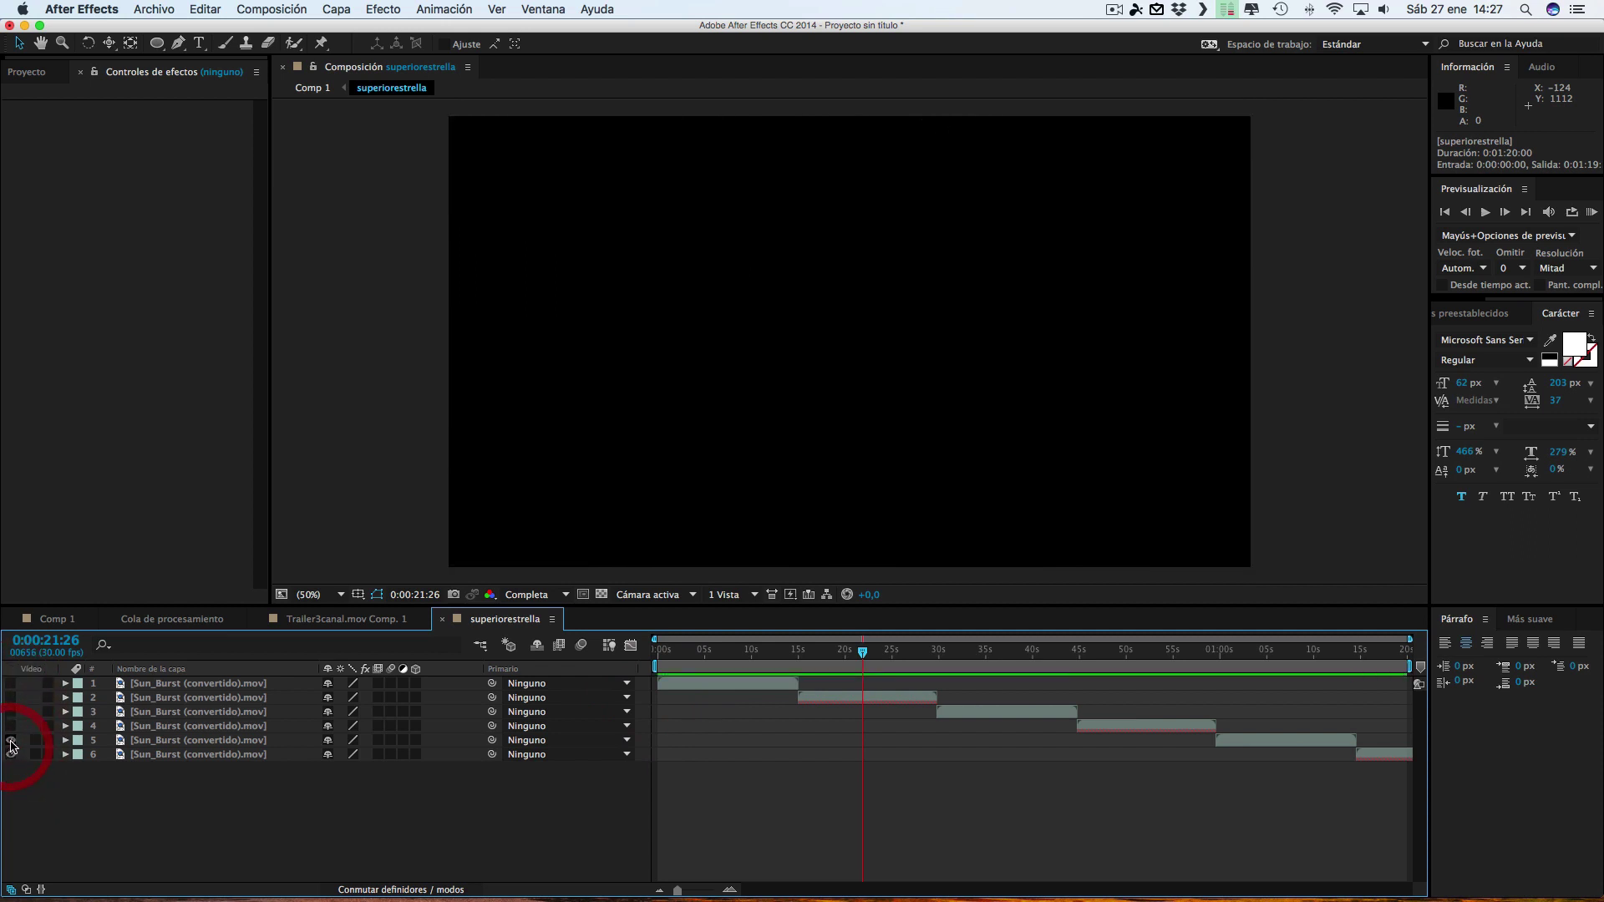
drag(11, 745, 18, 687)
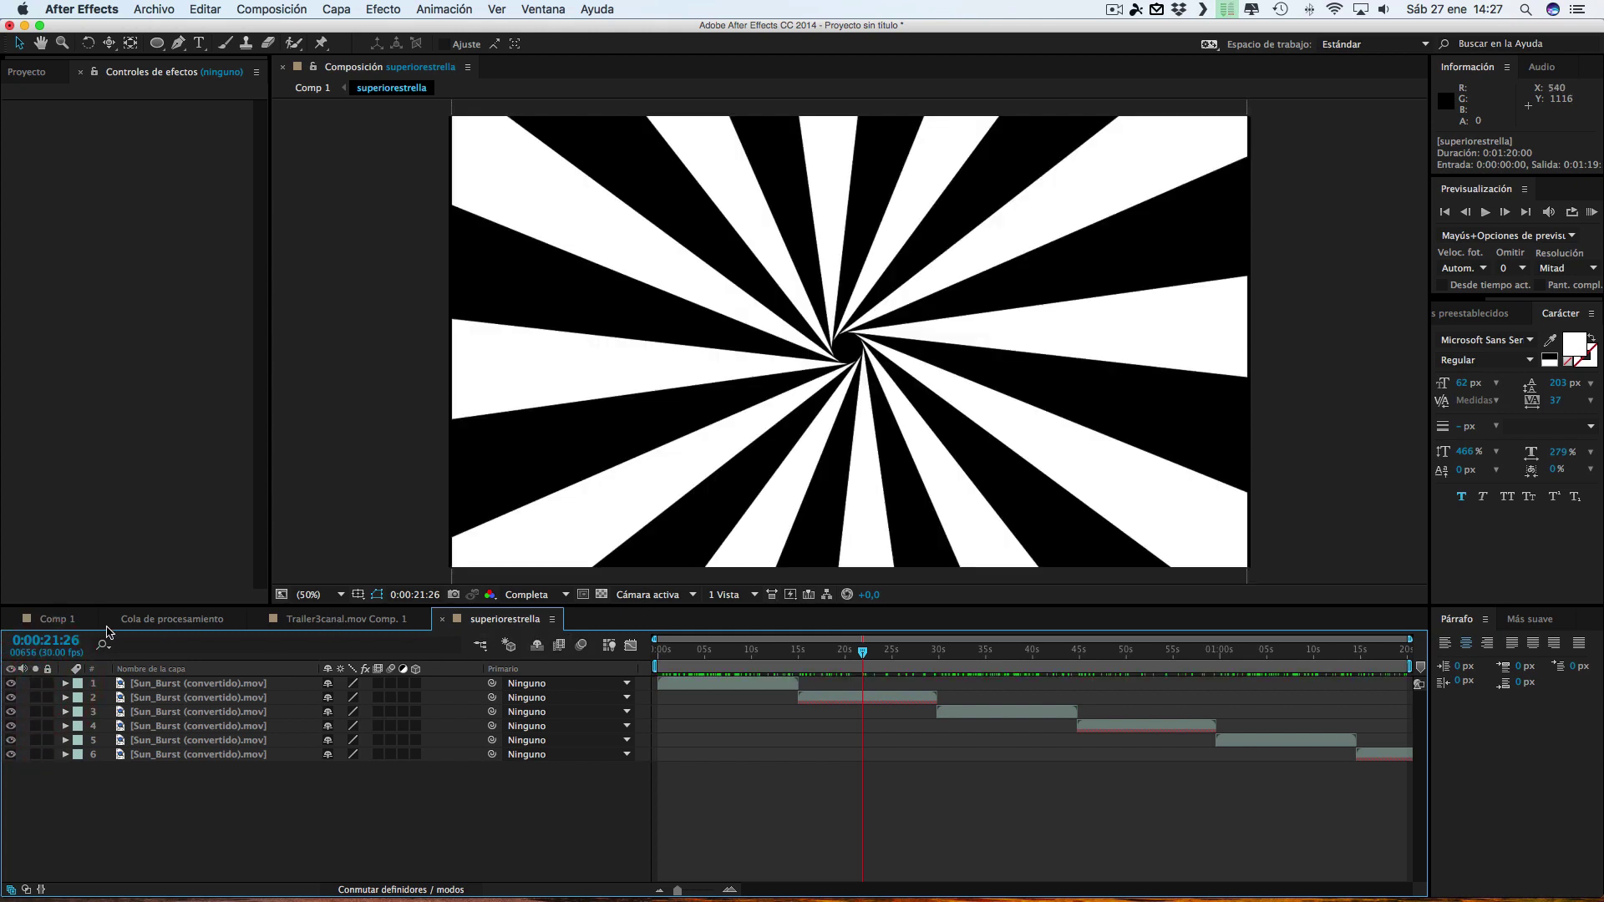
Hide superiorestrella in Comp 1 and open Element 3D Scene Setup from the E3D layer
click(68, 620)
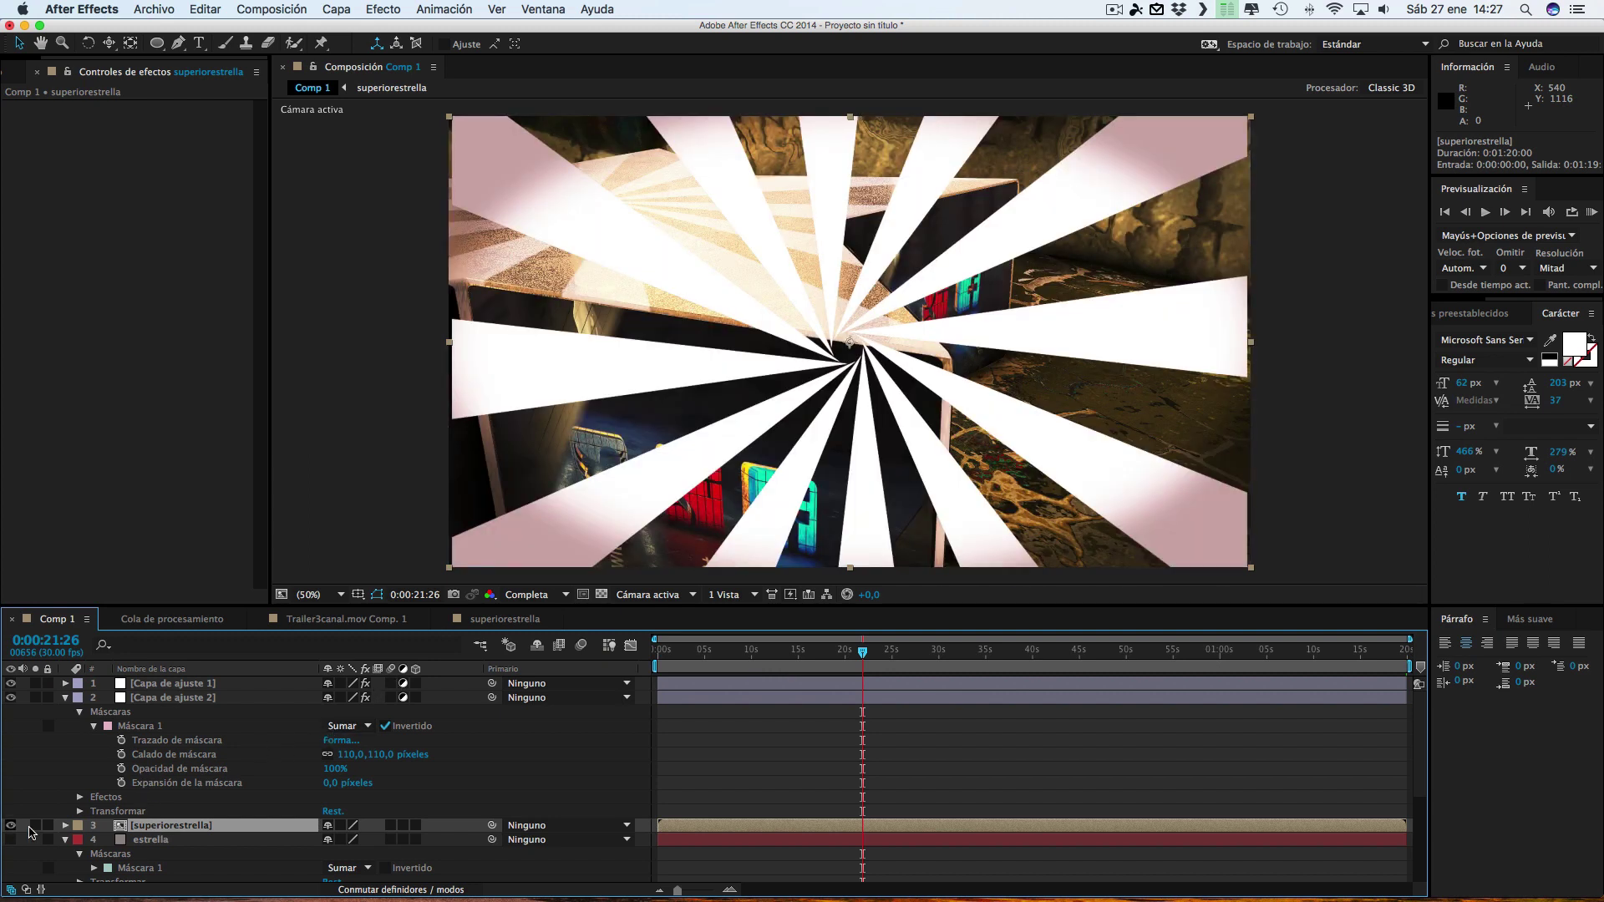
click(11, 826)
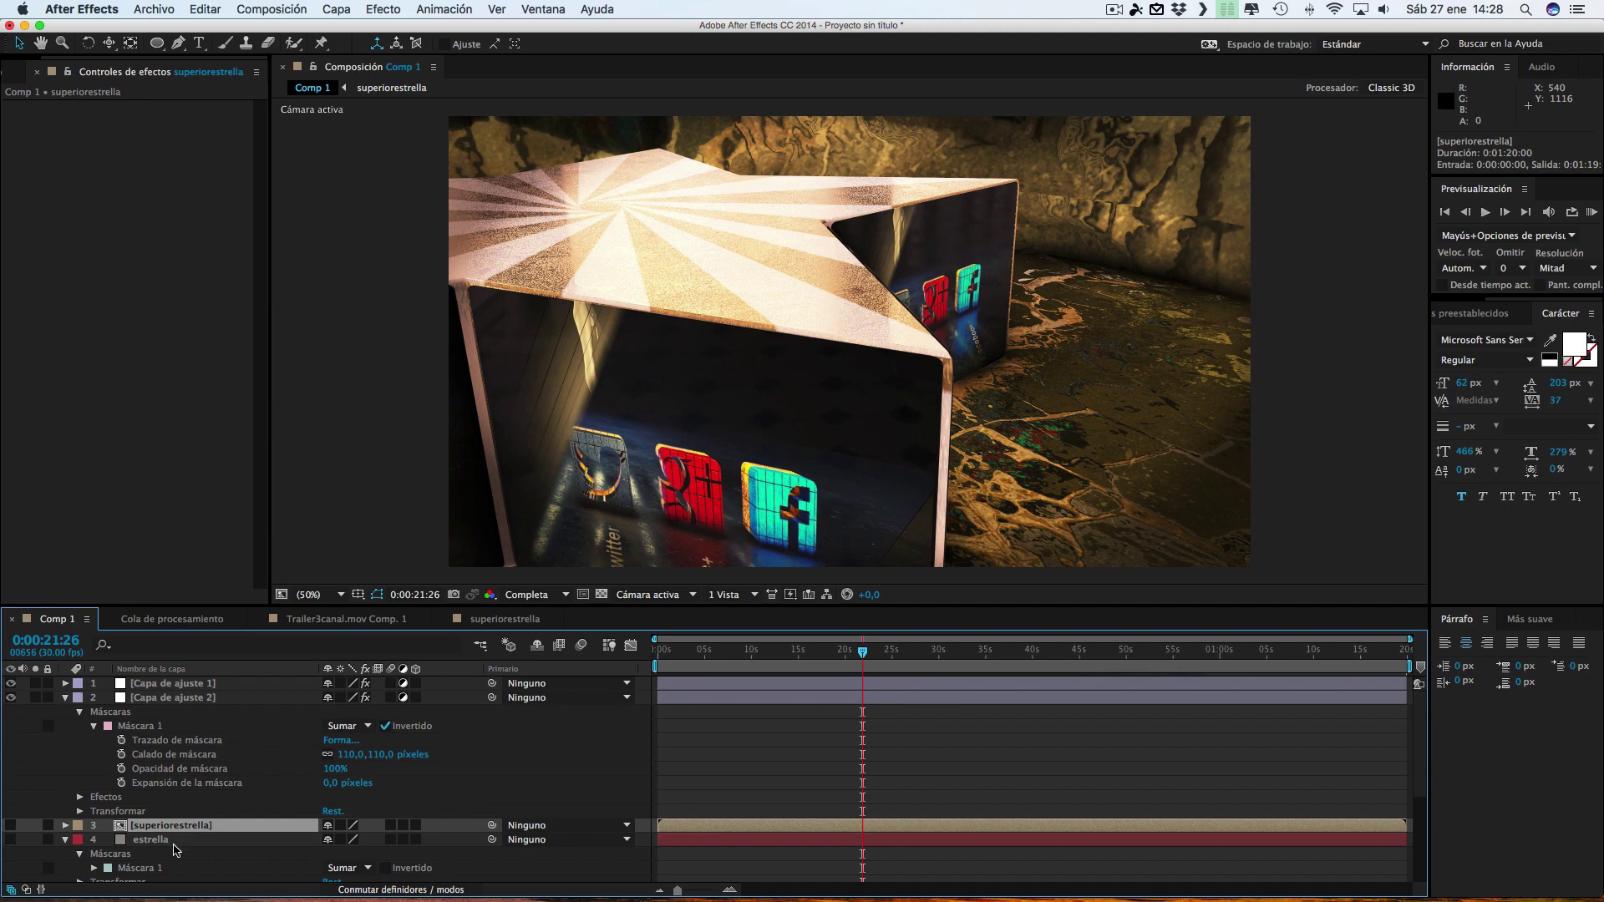
scroll(172, 840, down, 5)
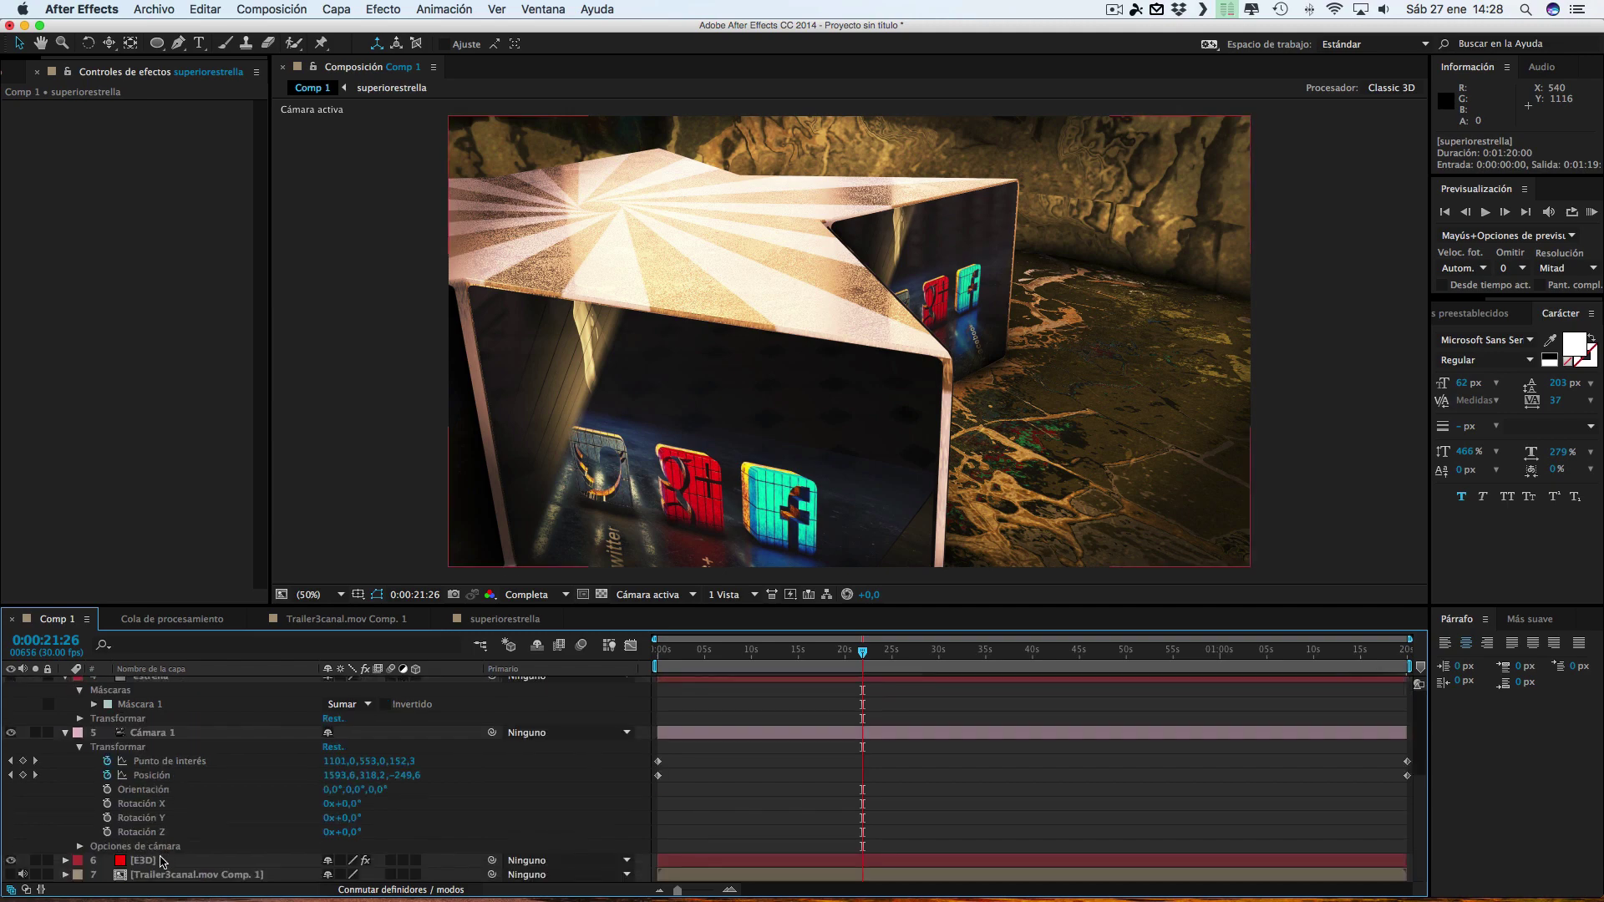
click(159, 860)
click(94, 138)
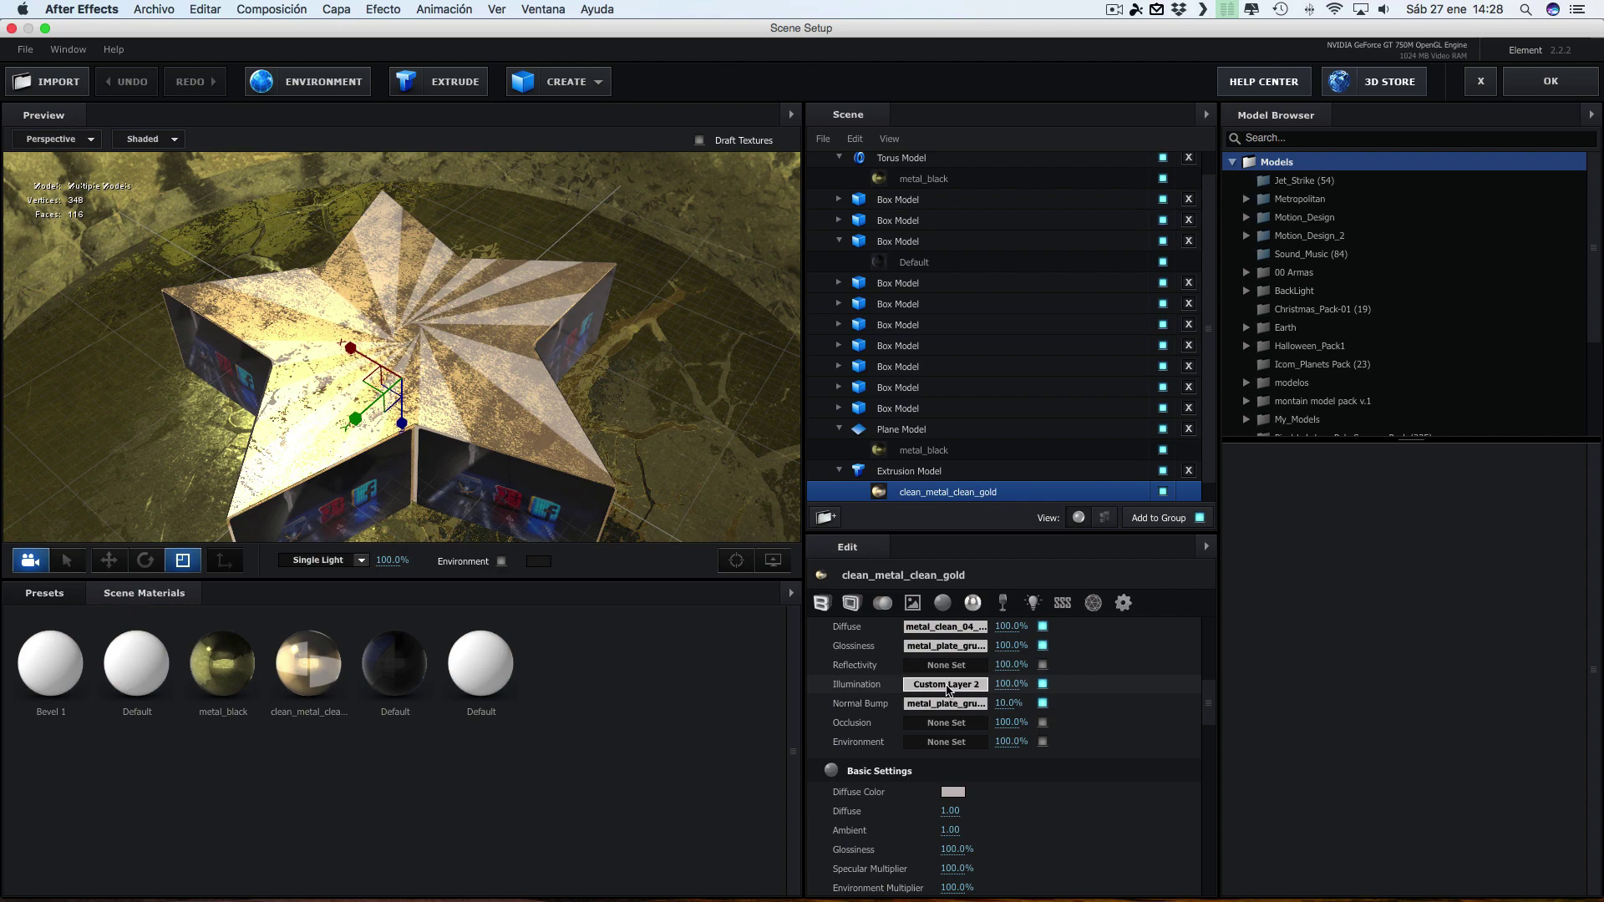
Change the gold material's Diffuse Color to a saturated yellow-green
click(944, 683)
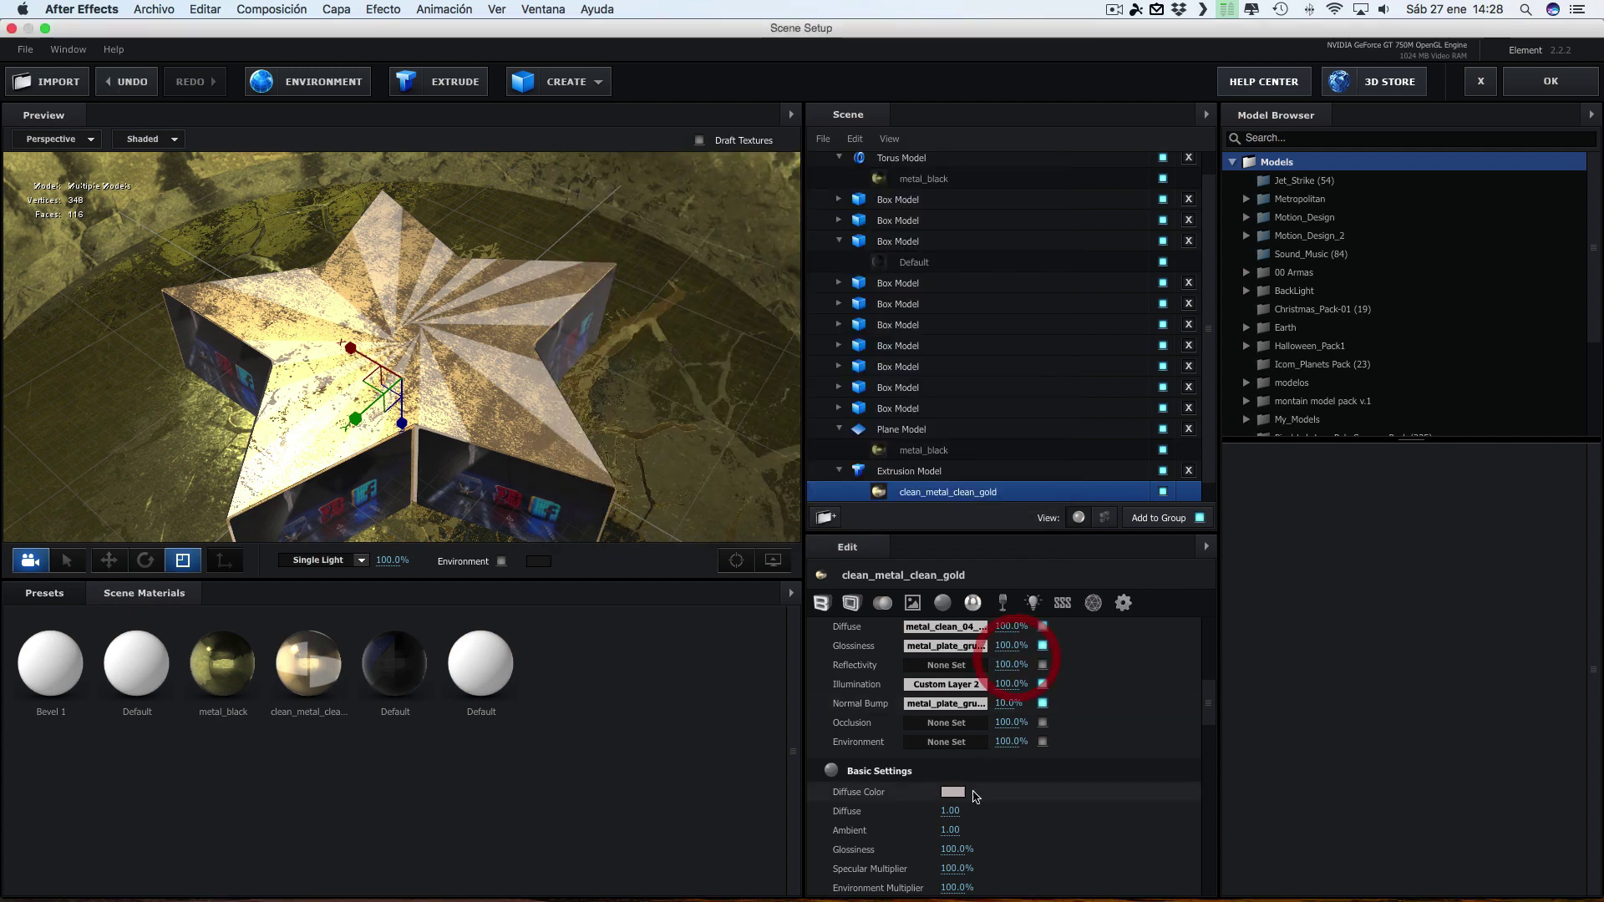
click(992, 492)
click(954, 792)
drag(655, 238, 657, 214)
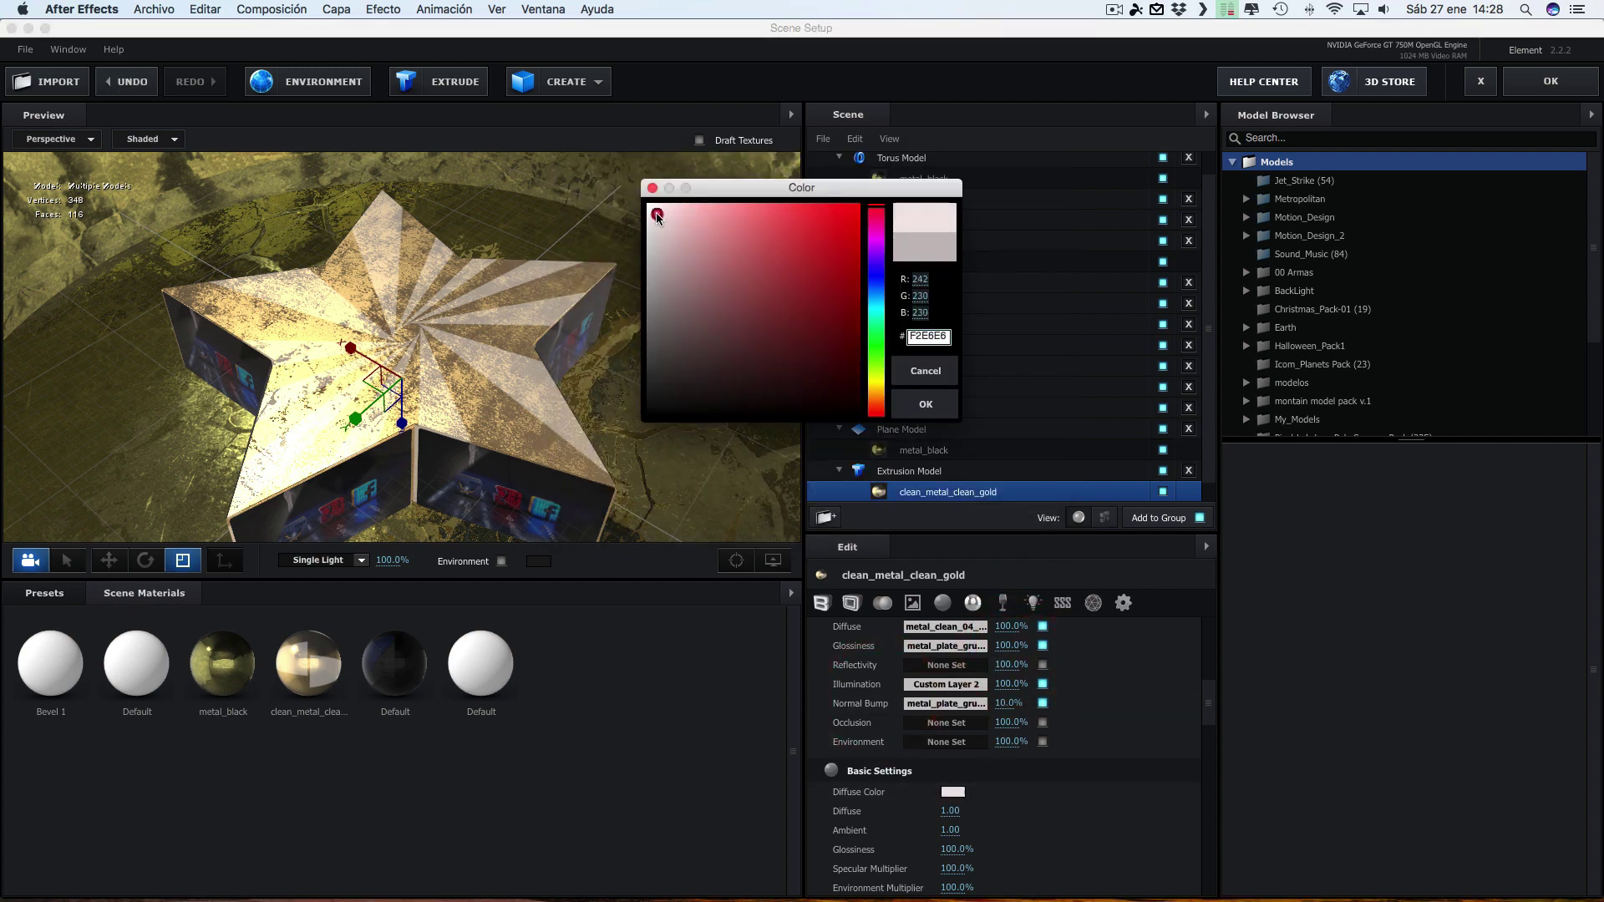
click(876, 377)
mouse_move(825, 313)
mouse_down()
mouse_move(827, 212)
mouse_move(781, 209)
mouse_up()
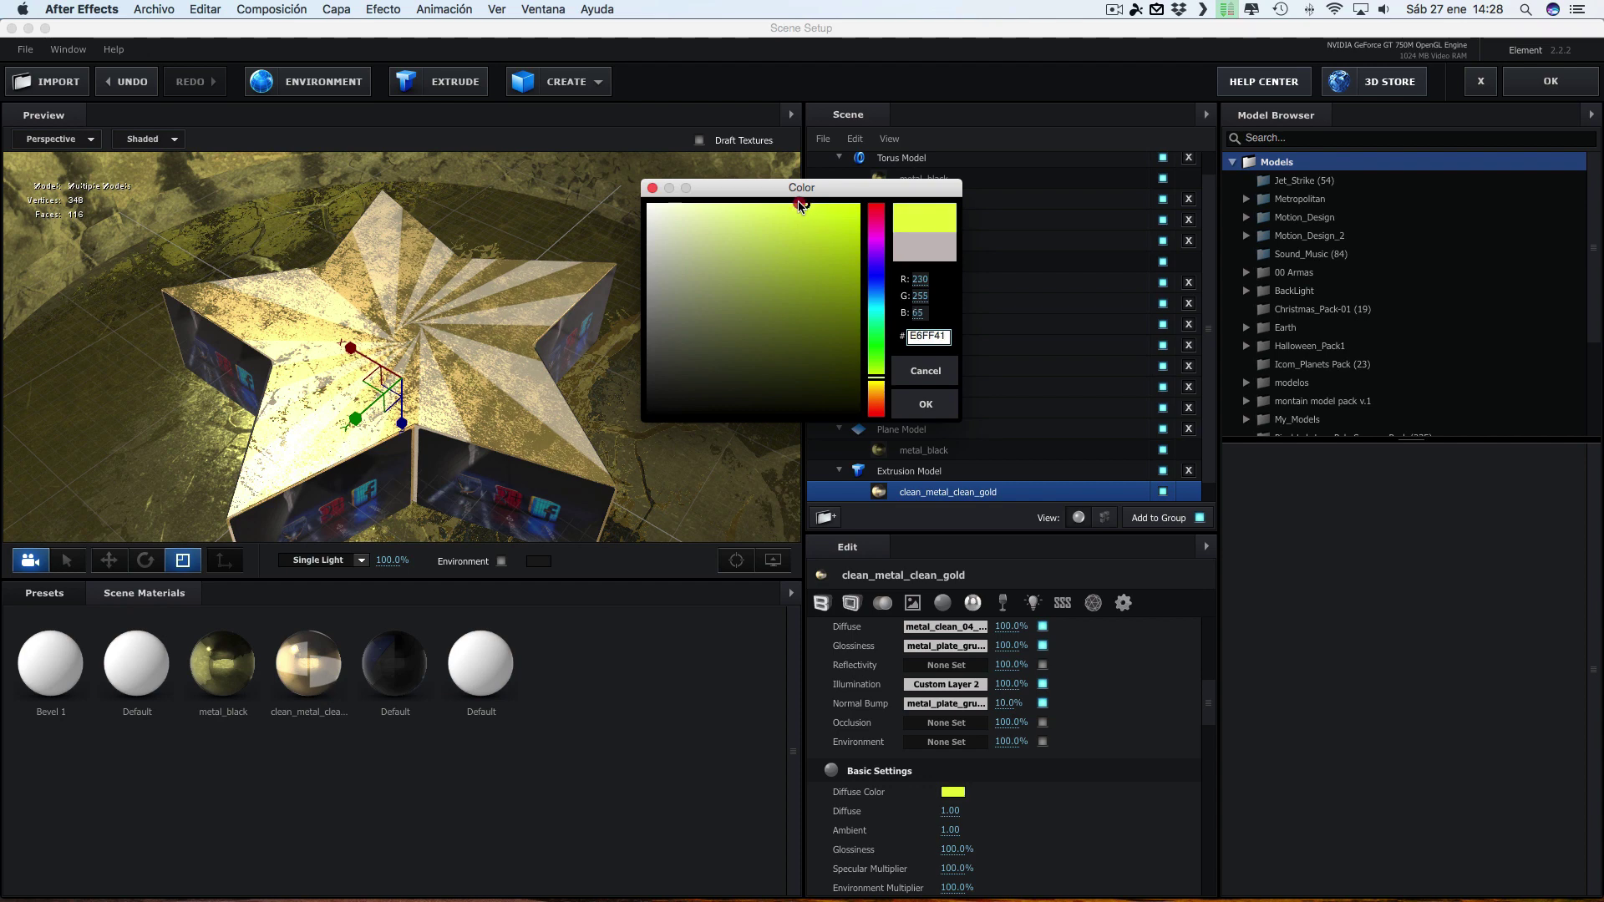
click(929, 410)
Set Refraction Intensity to 10% and lower Reflectivity Intensity slightly
scroll(956, 831, down, 3)
scroll(969, 833, down, 2)
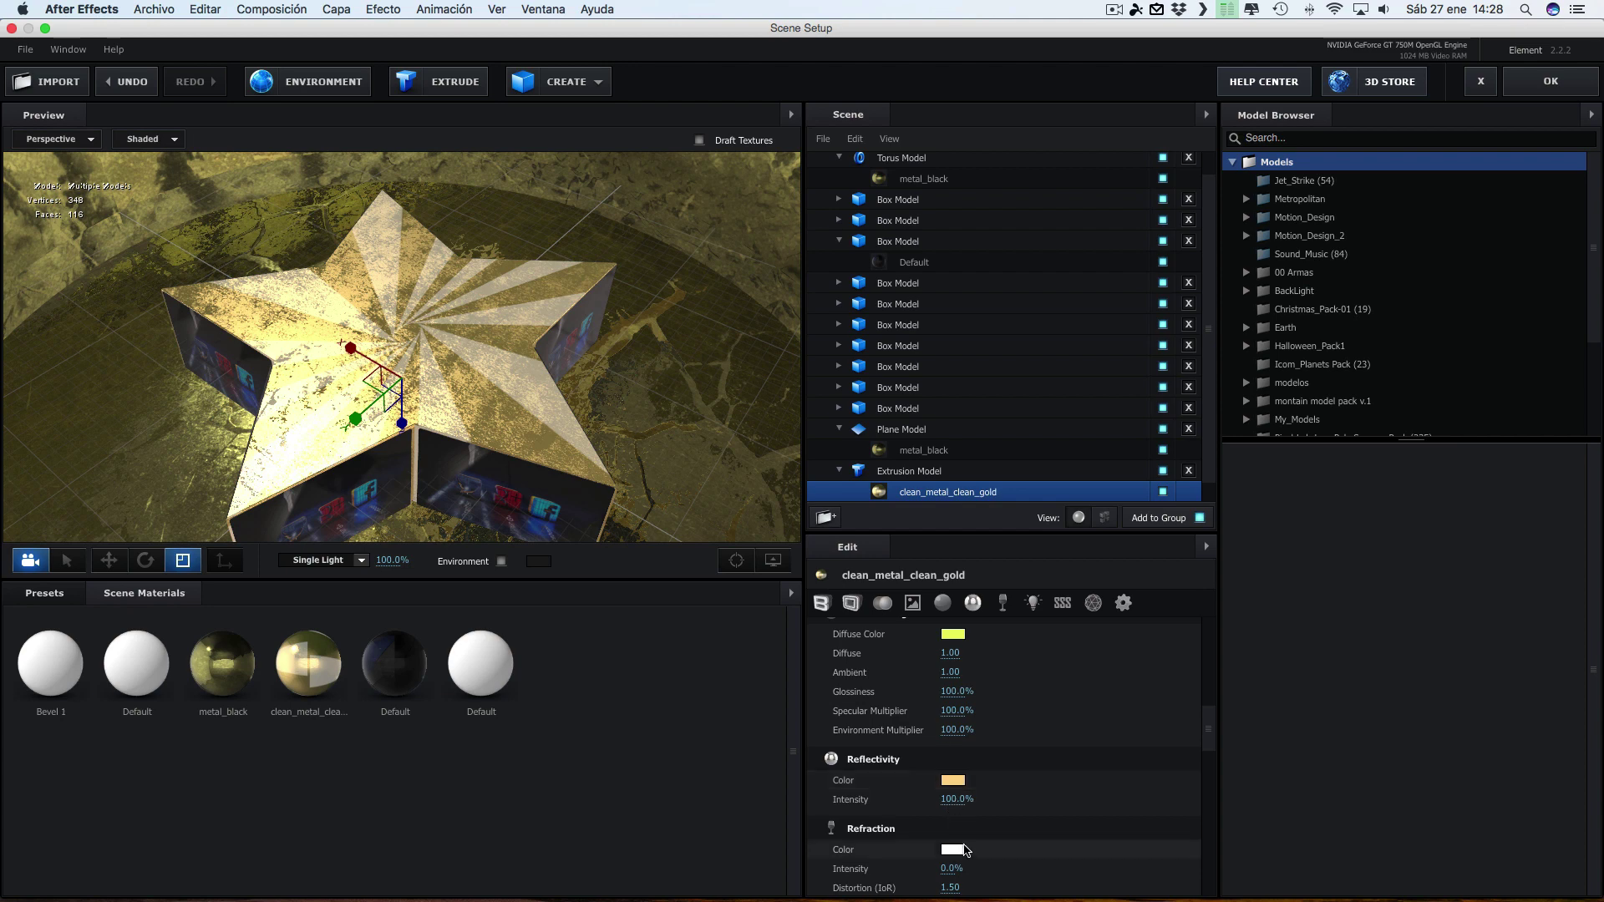
scroll(961, 836, down, 2)
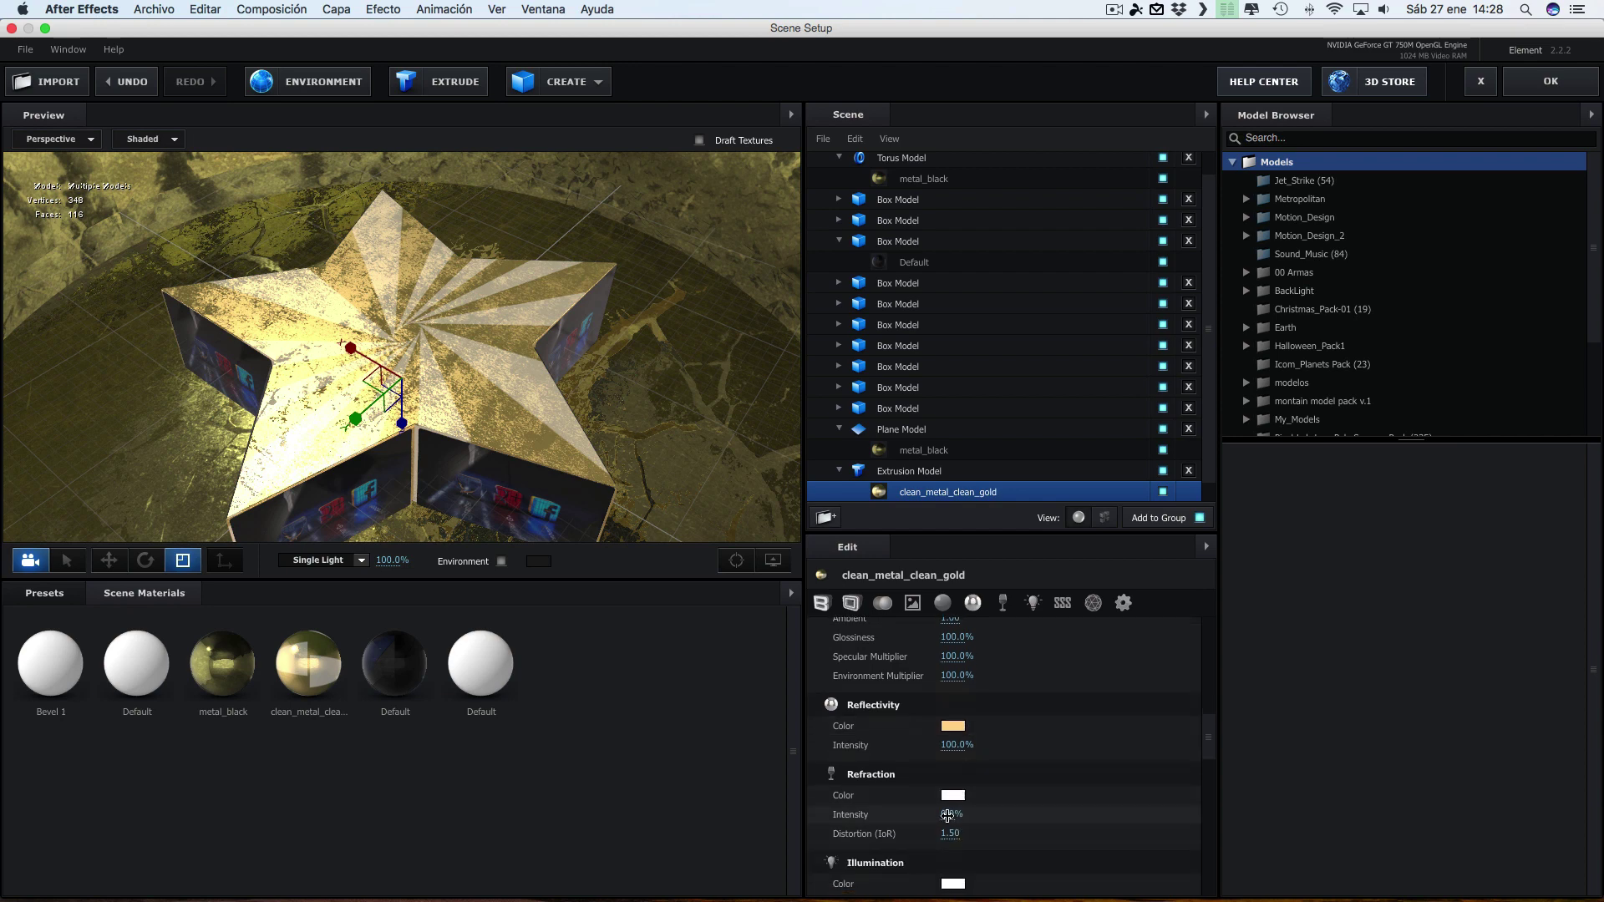
mouse_move(947, 816)
mouse_down()
mouse_move(1018, 817)
mouse_move(978, 814)
mouse_up()
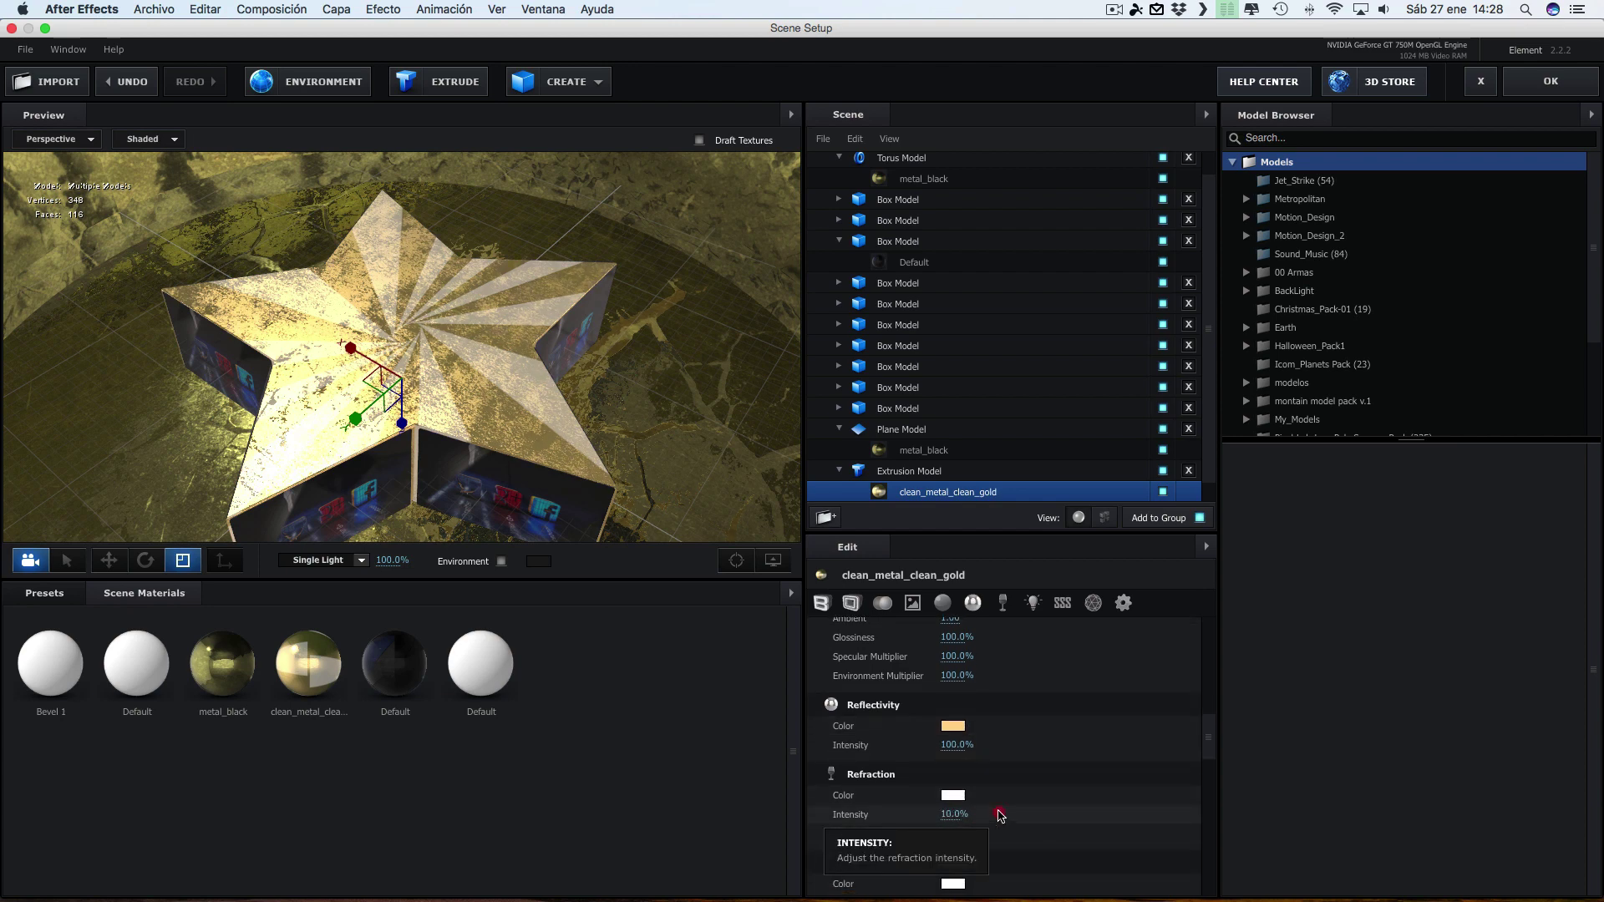
drag(955, 746, 954, 746)
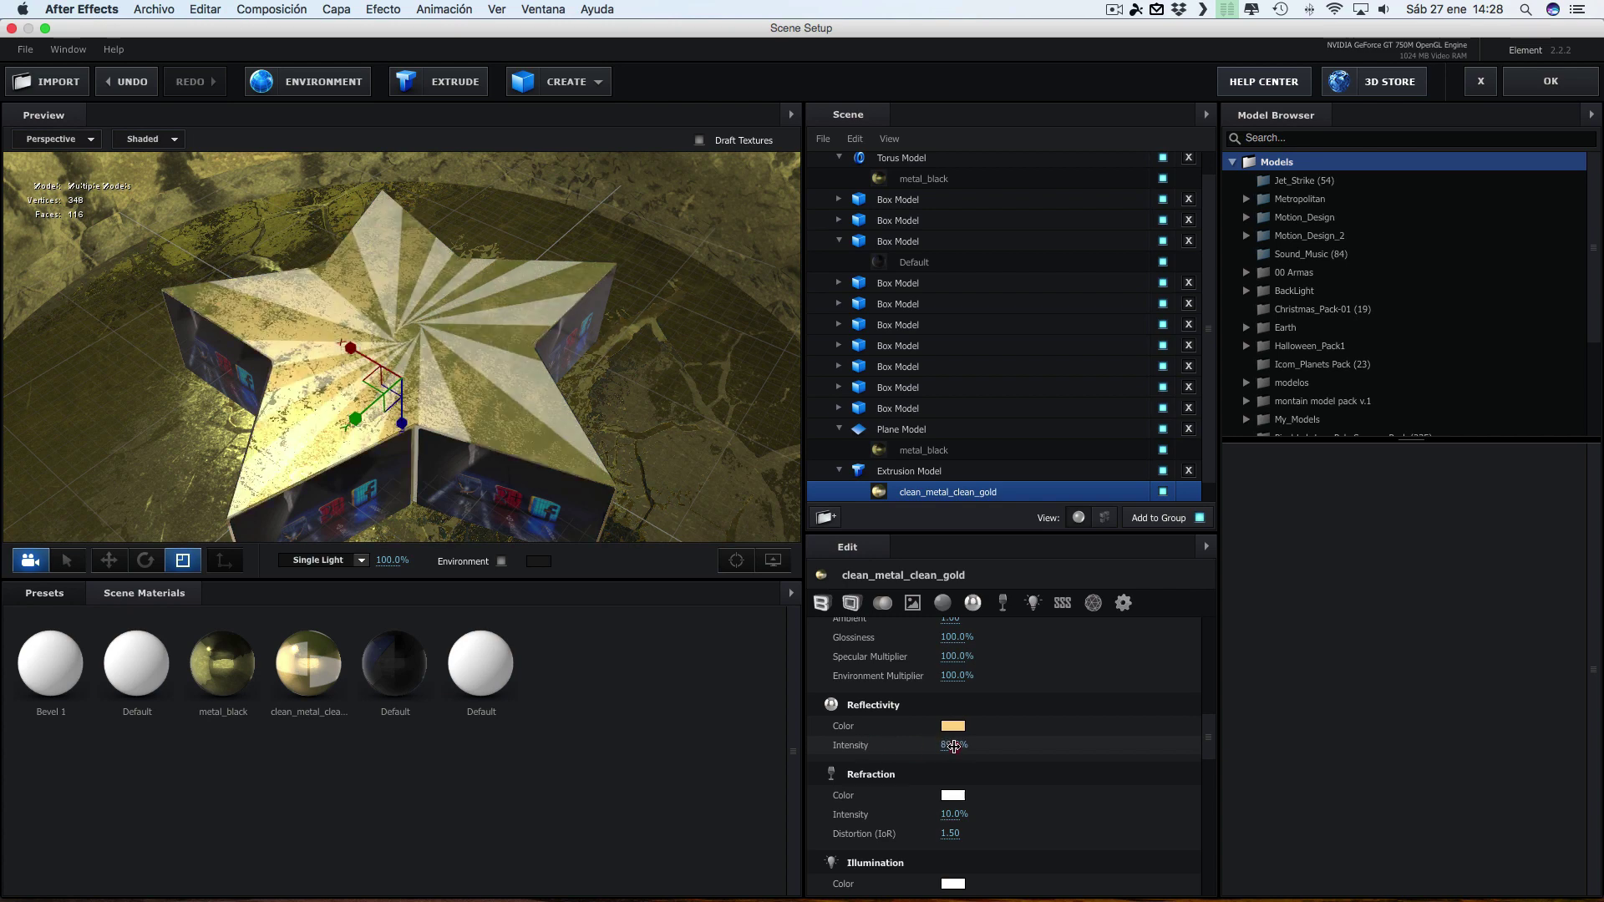
scroll(922, 738, up, 5)
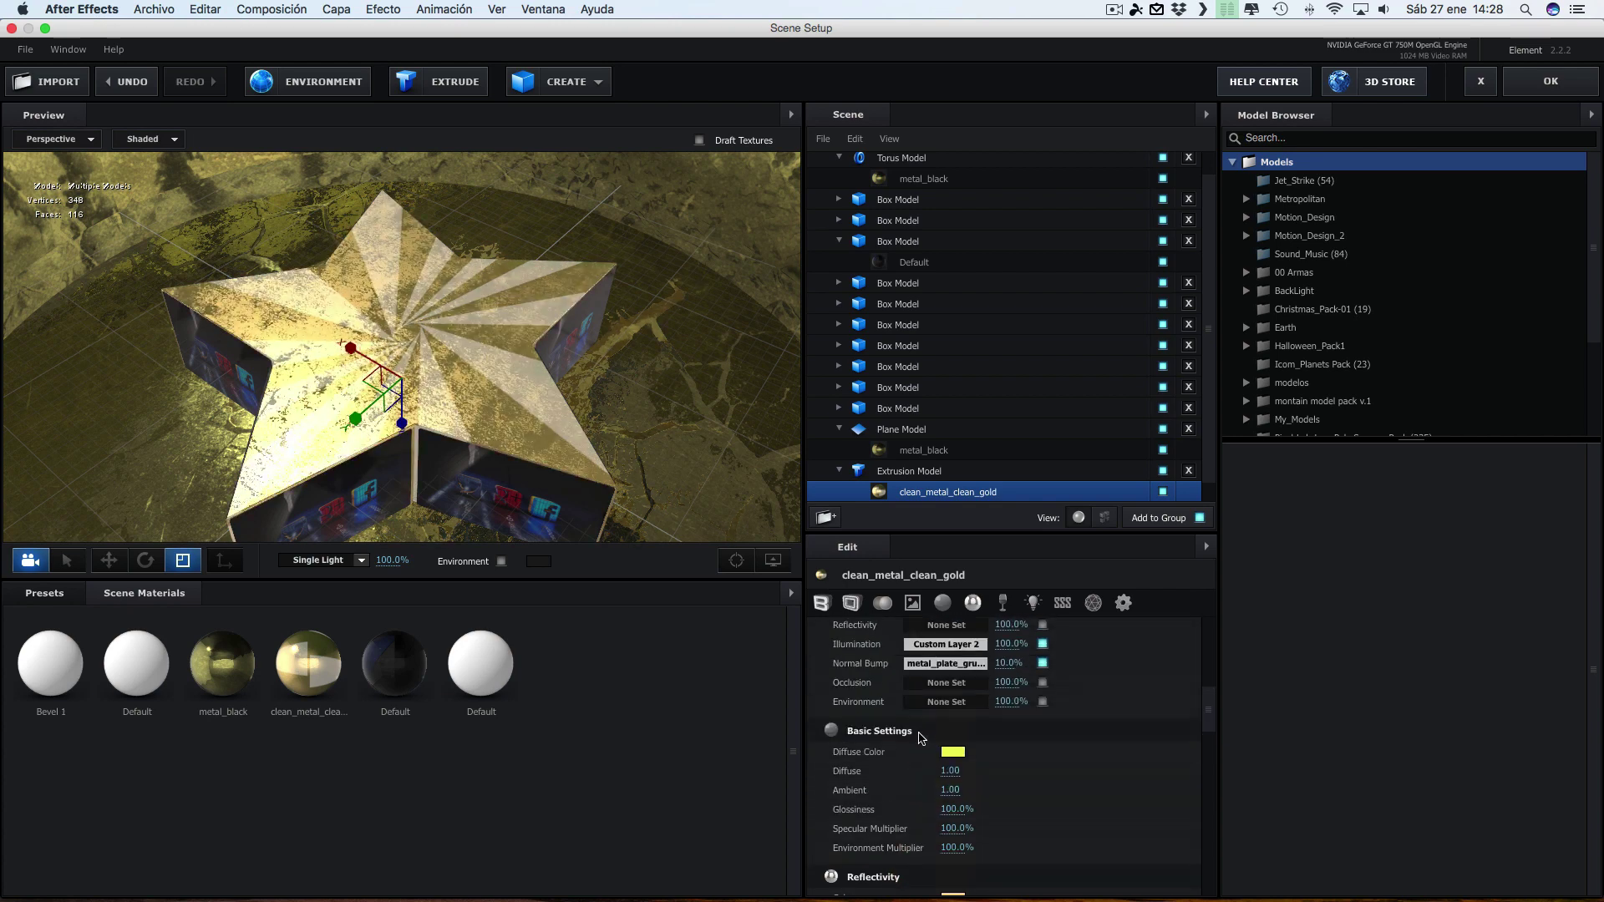
scroll(979, 782, up, 5)
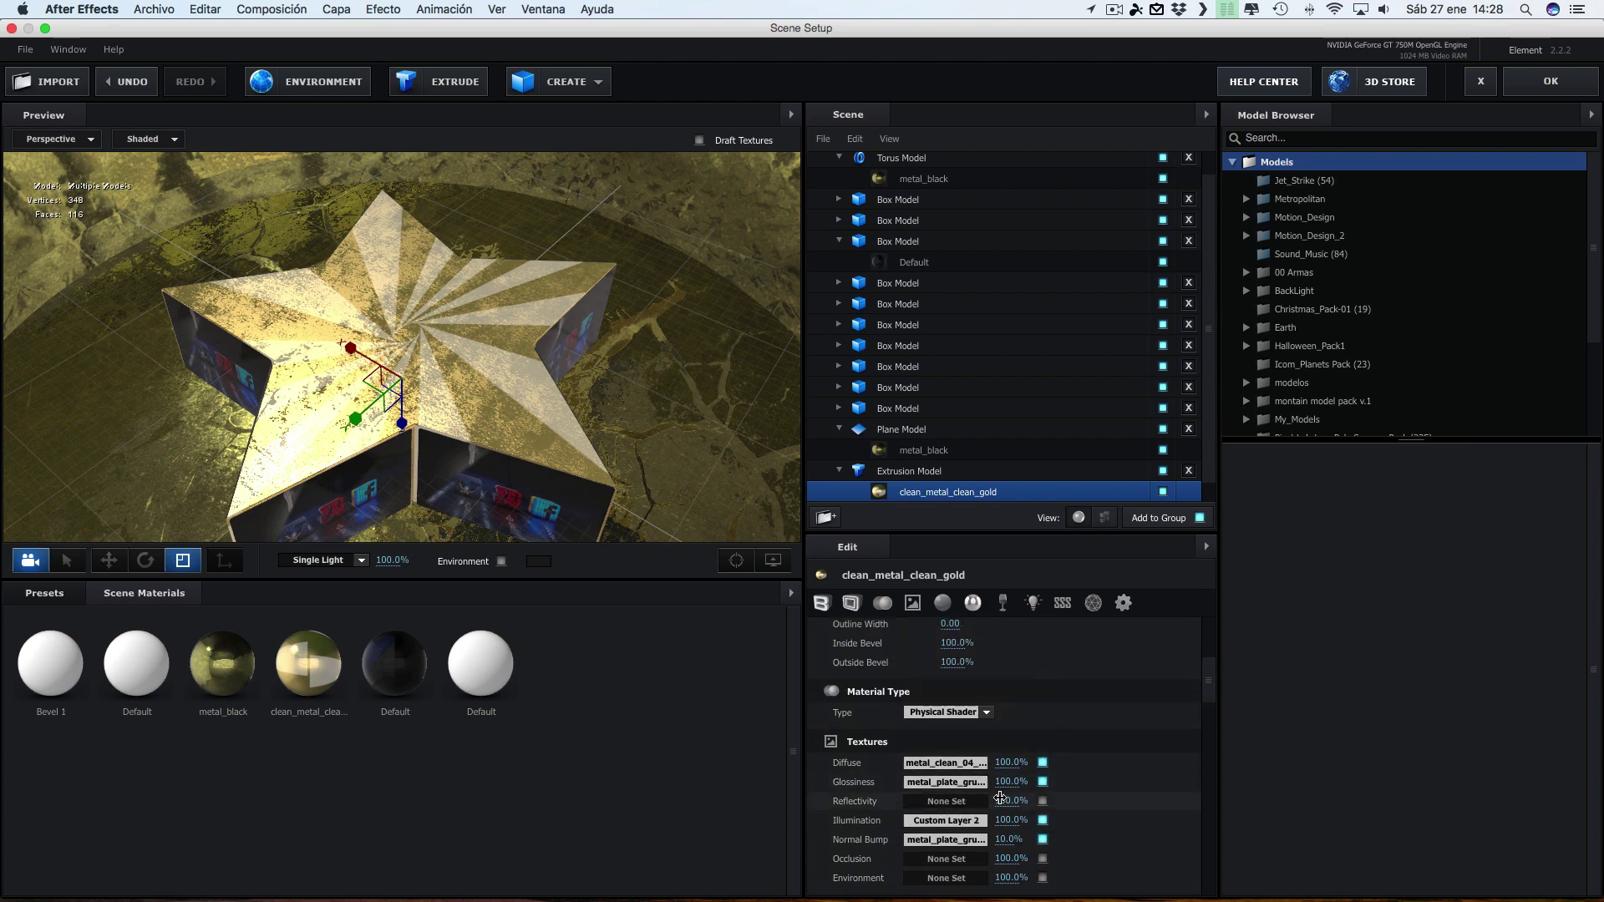
Set the gold material's Reflectivity texture to Custom Layer 2
click(945, 820)
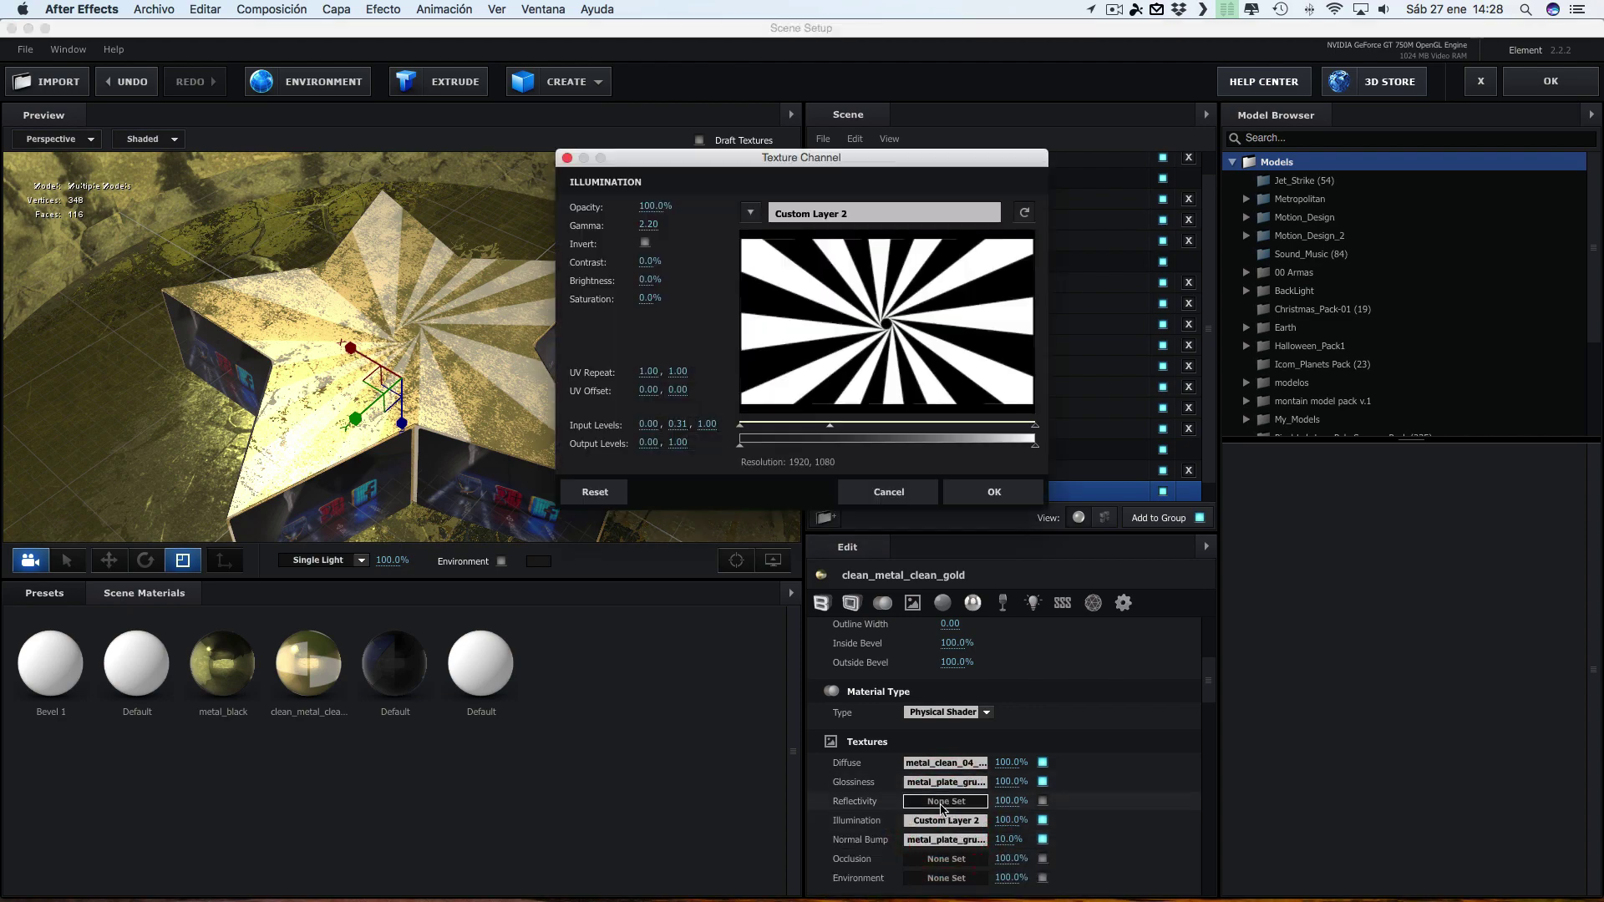
click(889, 494)
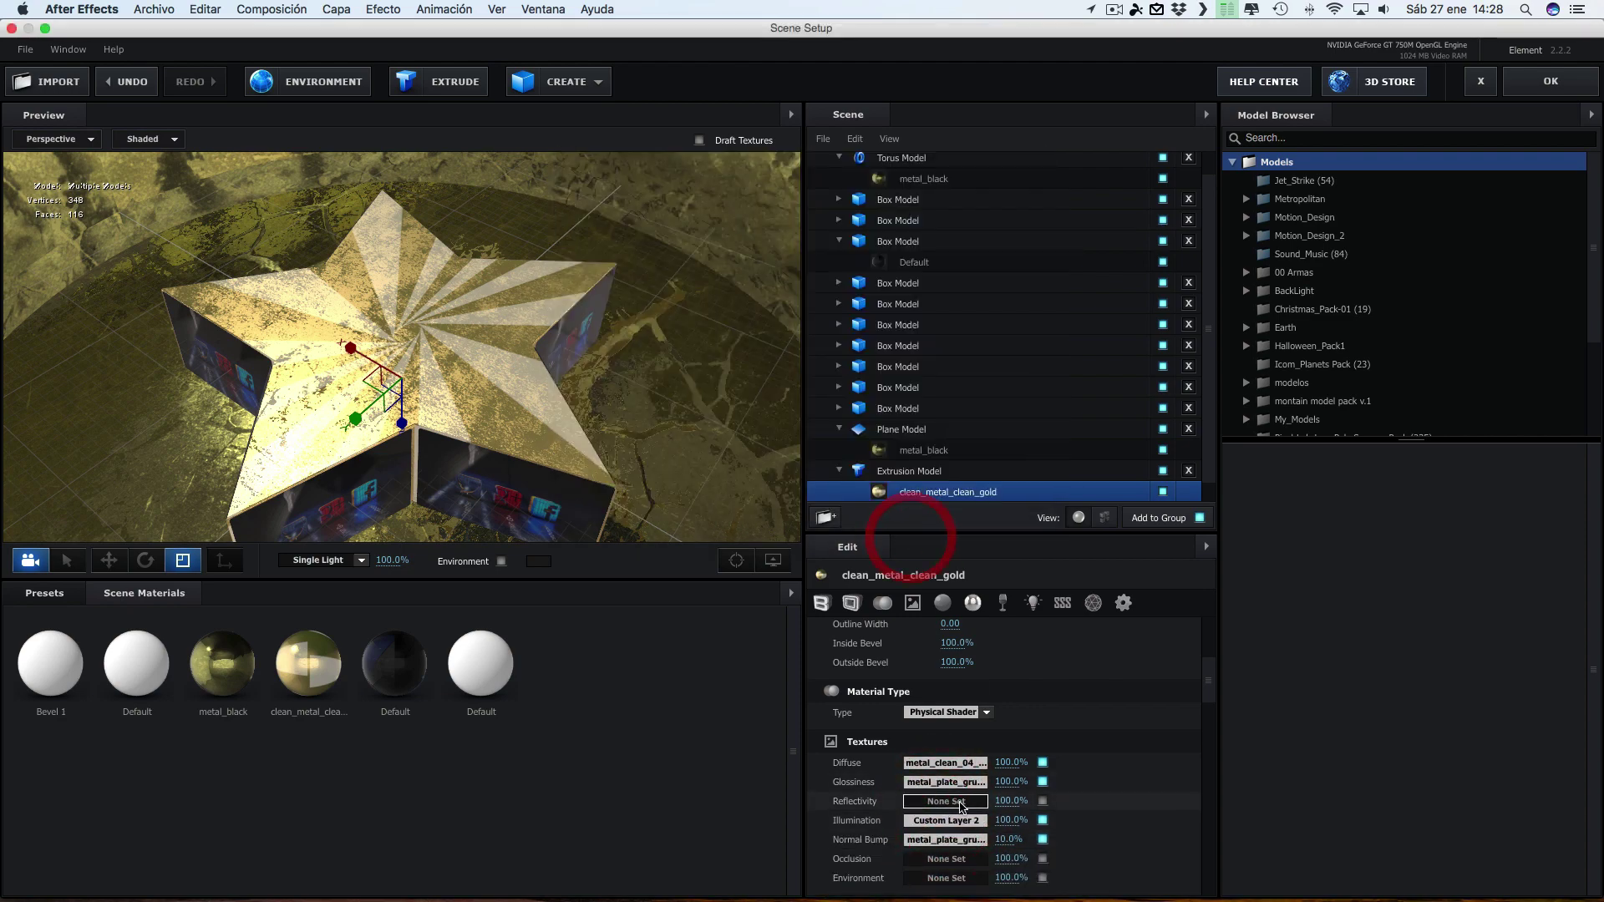
click(946, 801)
click(752, 209)
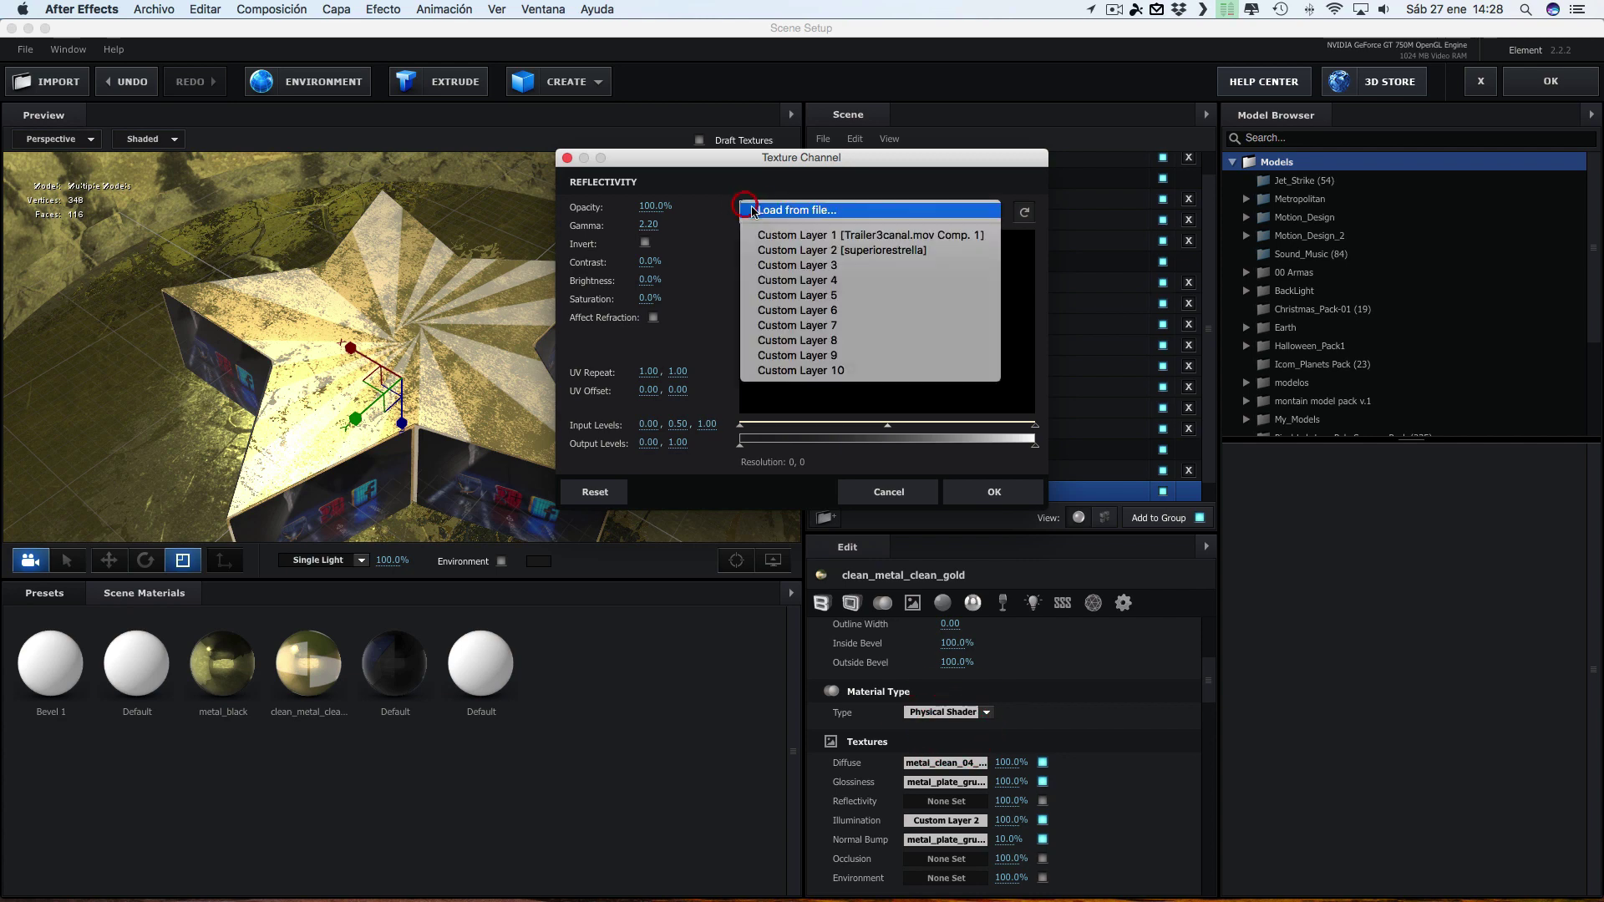
click(790, 250)
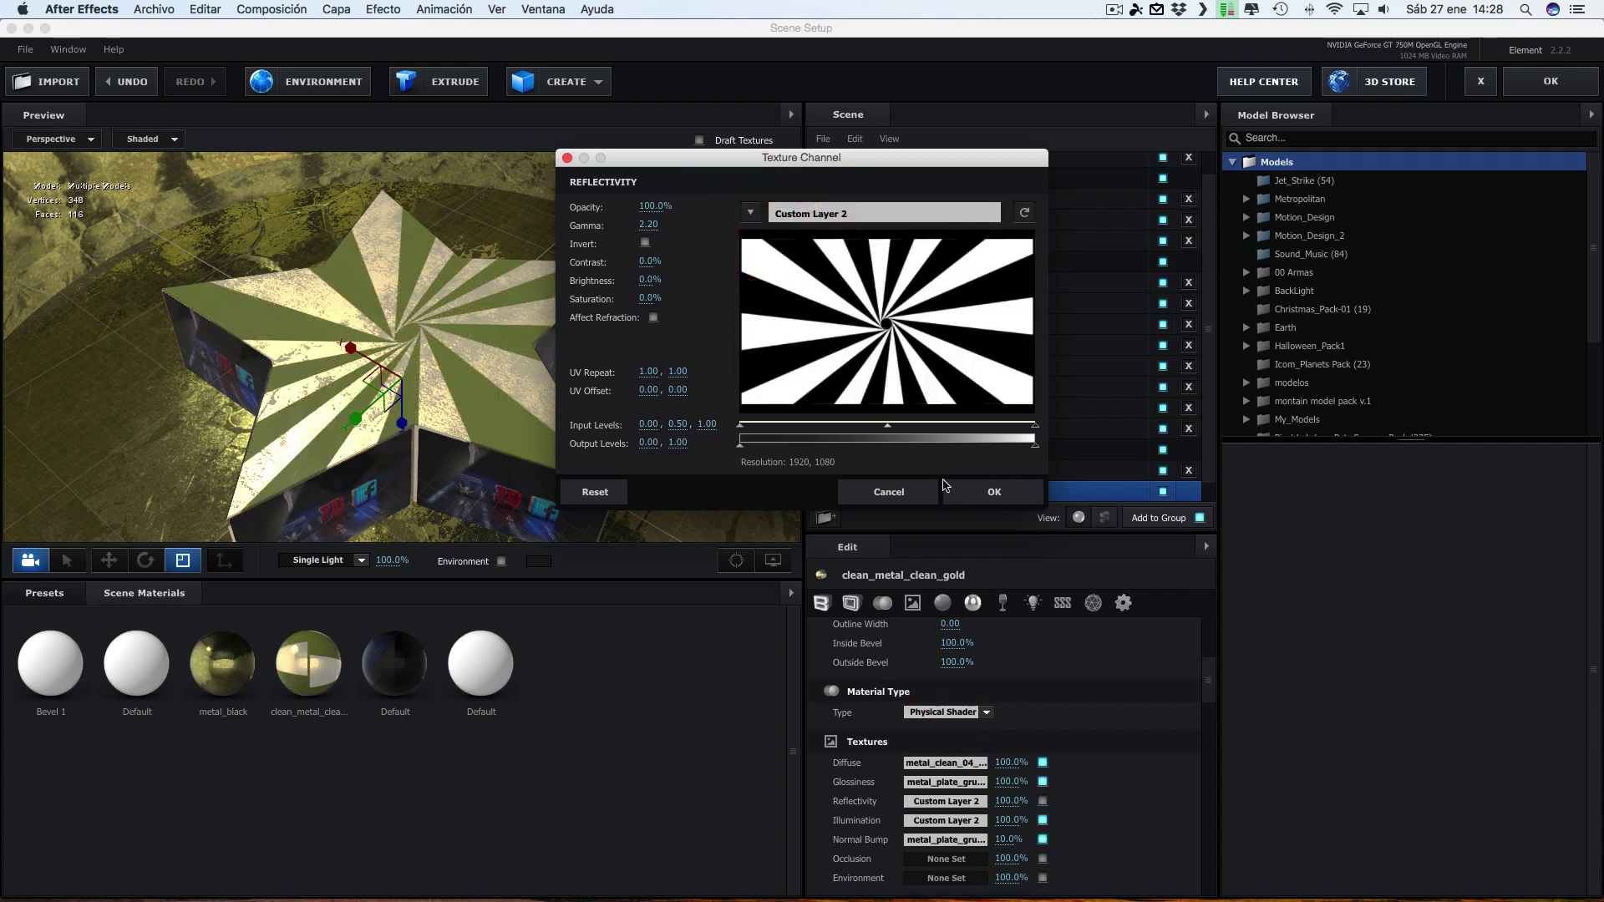
click(988, 493)
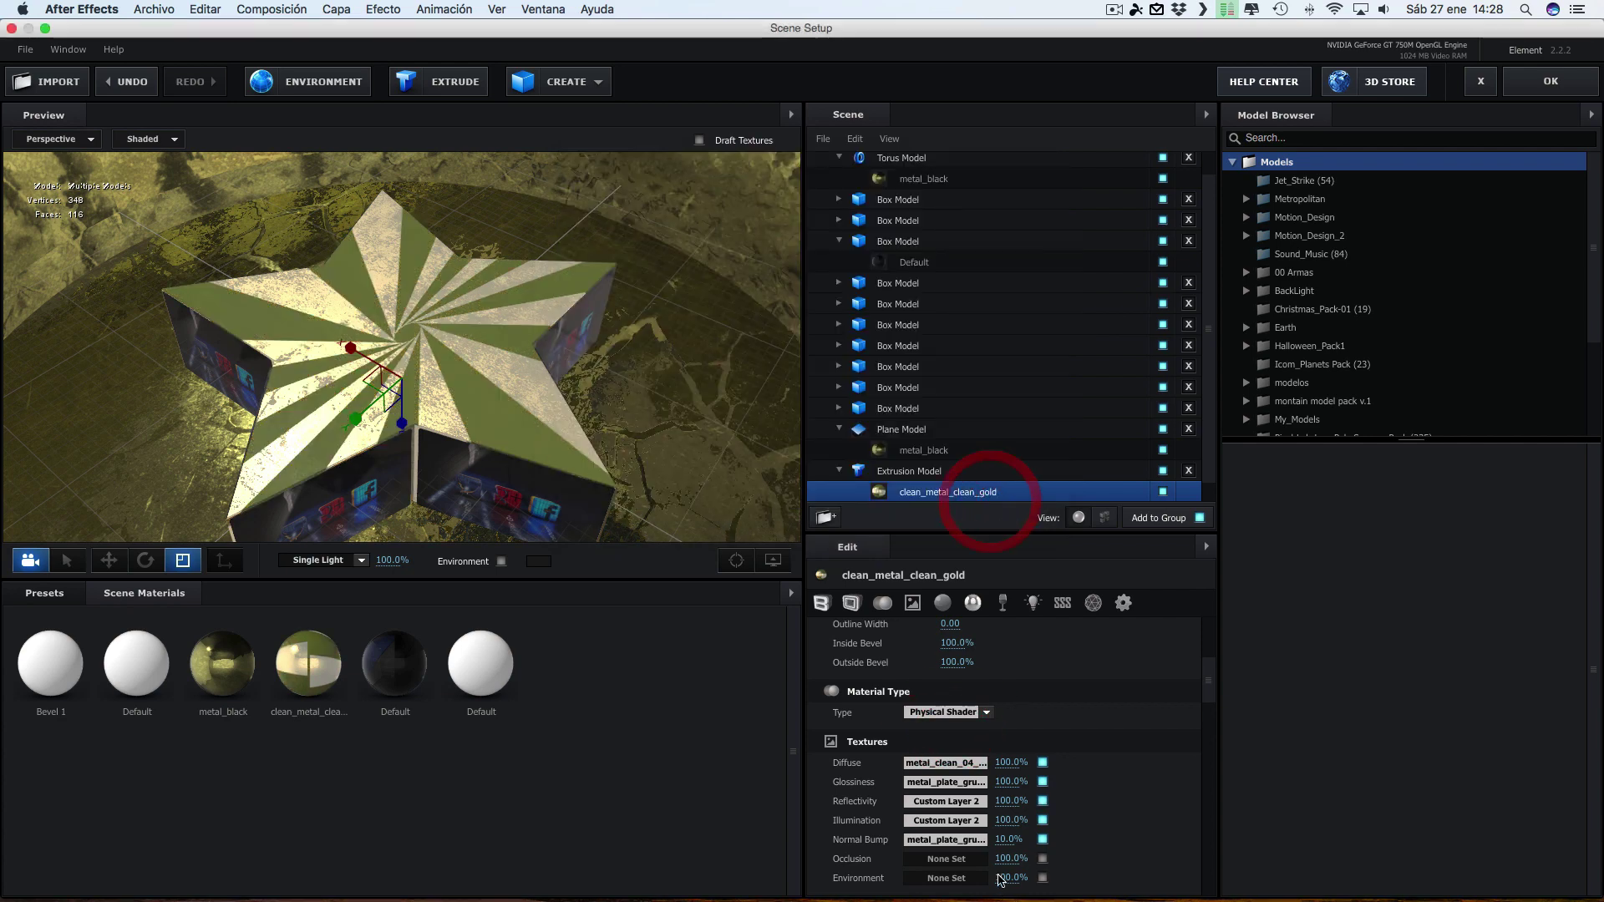
Switch the Illumination texture on and the Reflectivity texture off
click(1043, 821)
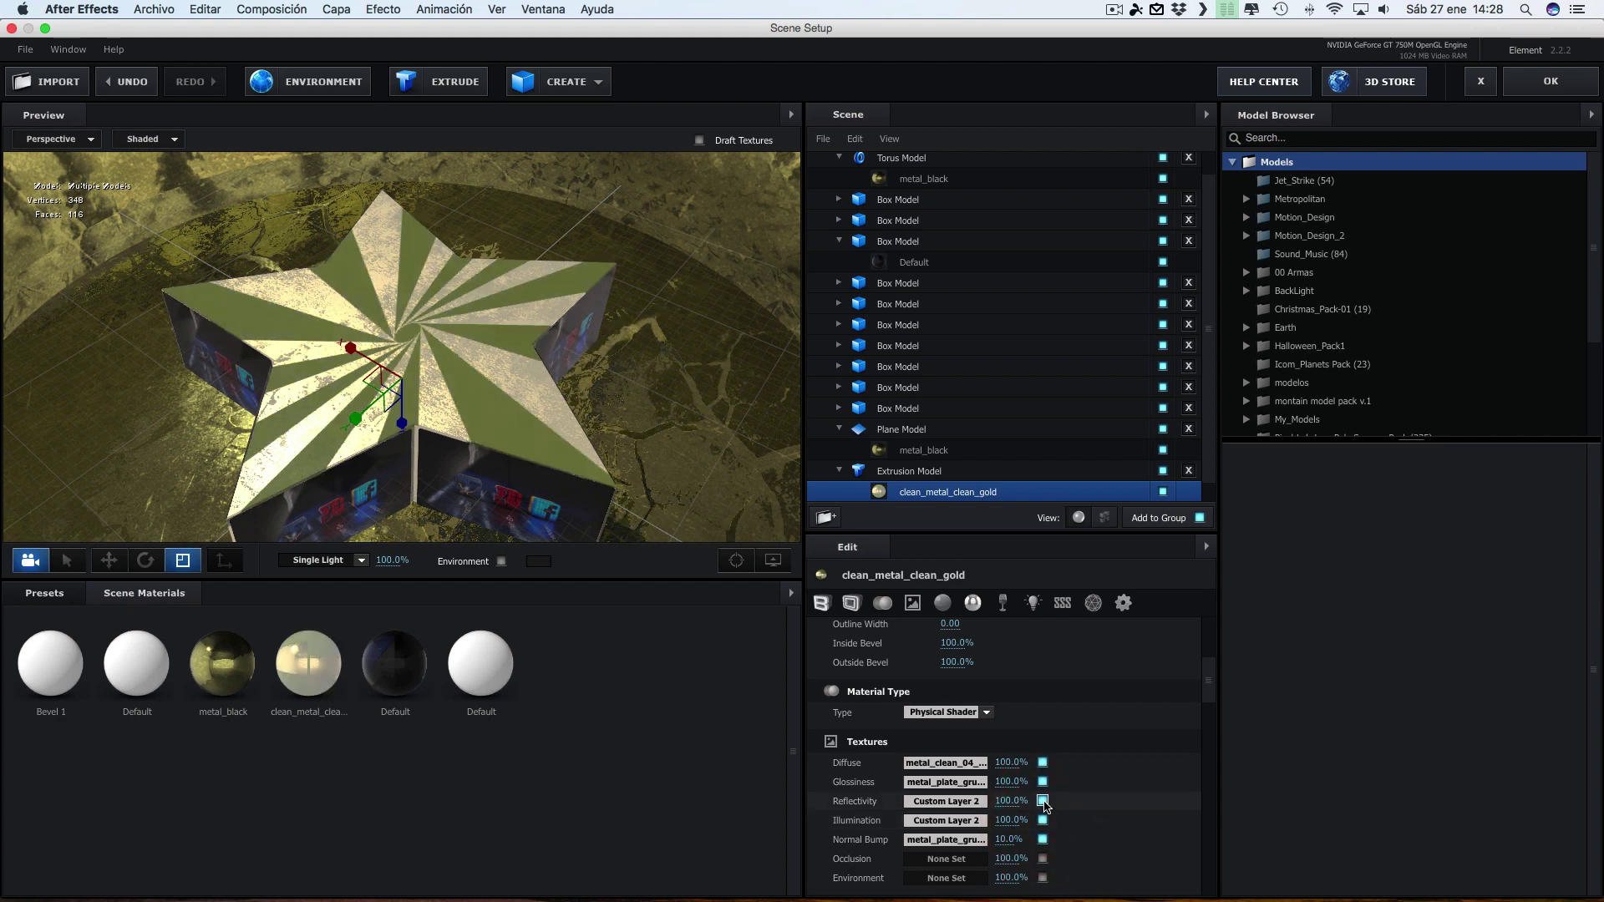
click(1043, 801)
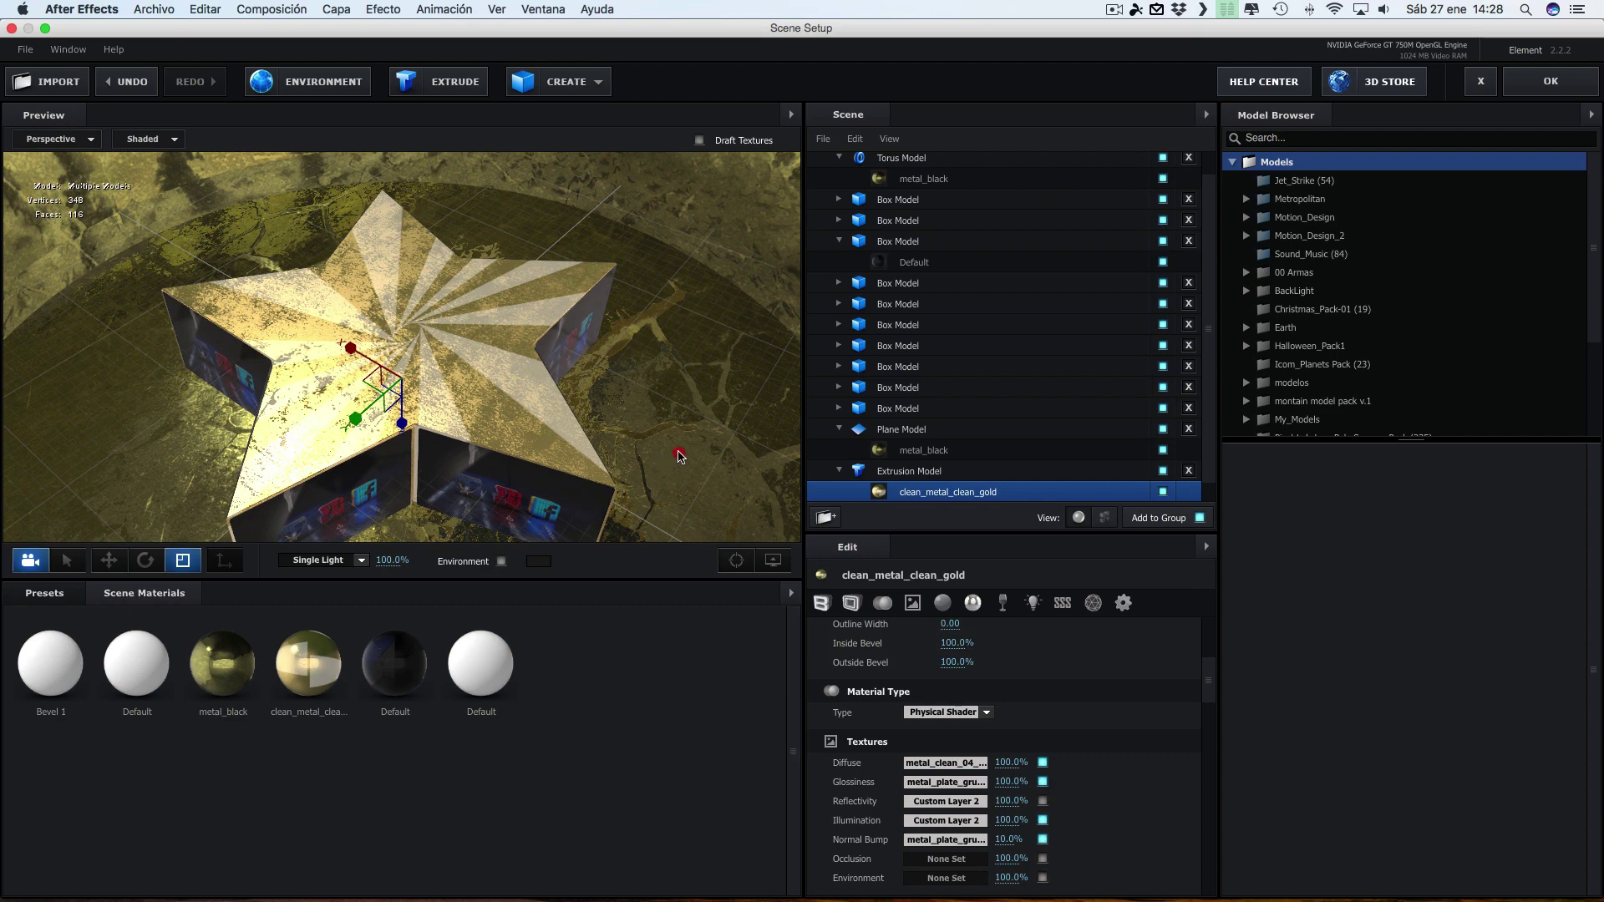
drag(654, 461, 691, 446)
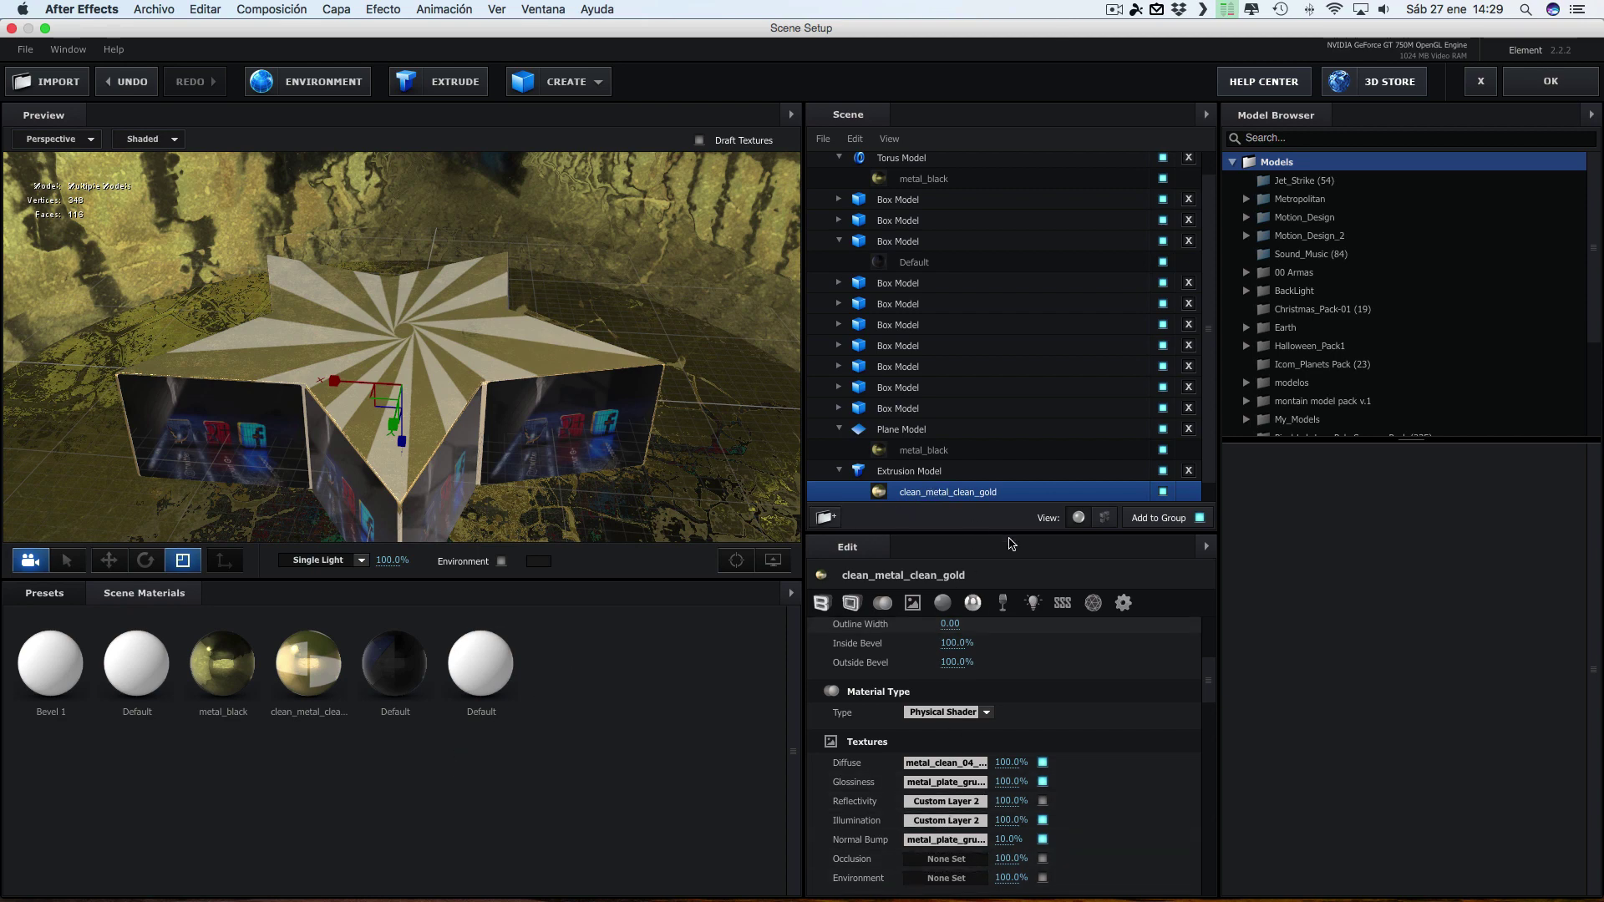
Deepen the diffuse colour to a warm orange gold
scroll(944, 735, down, 5)
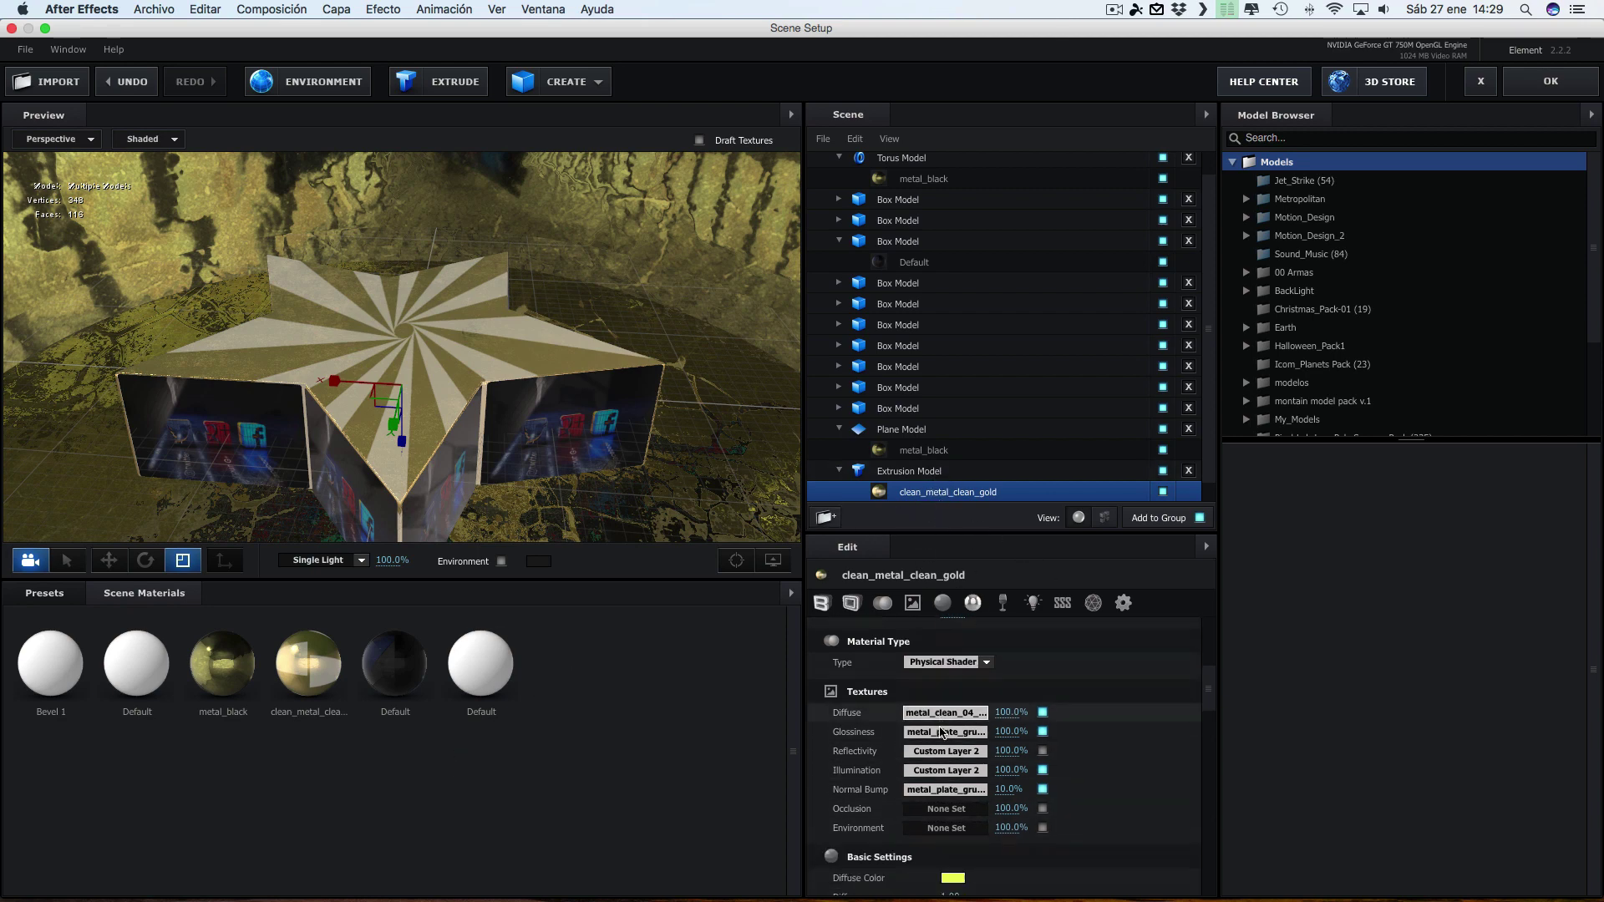
click(953, 772)
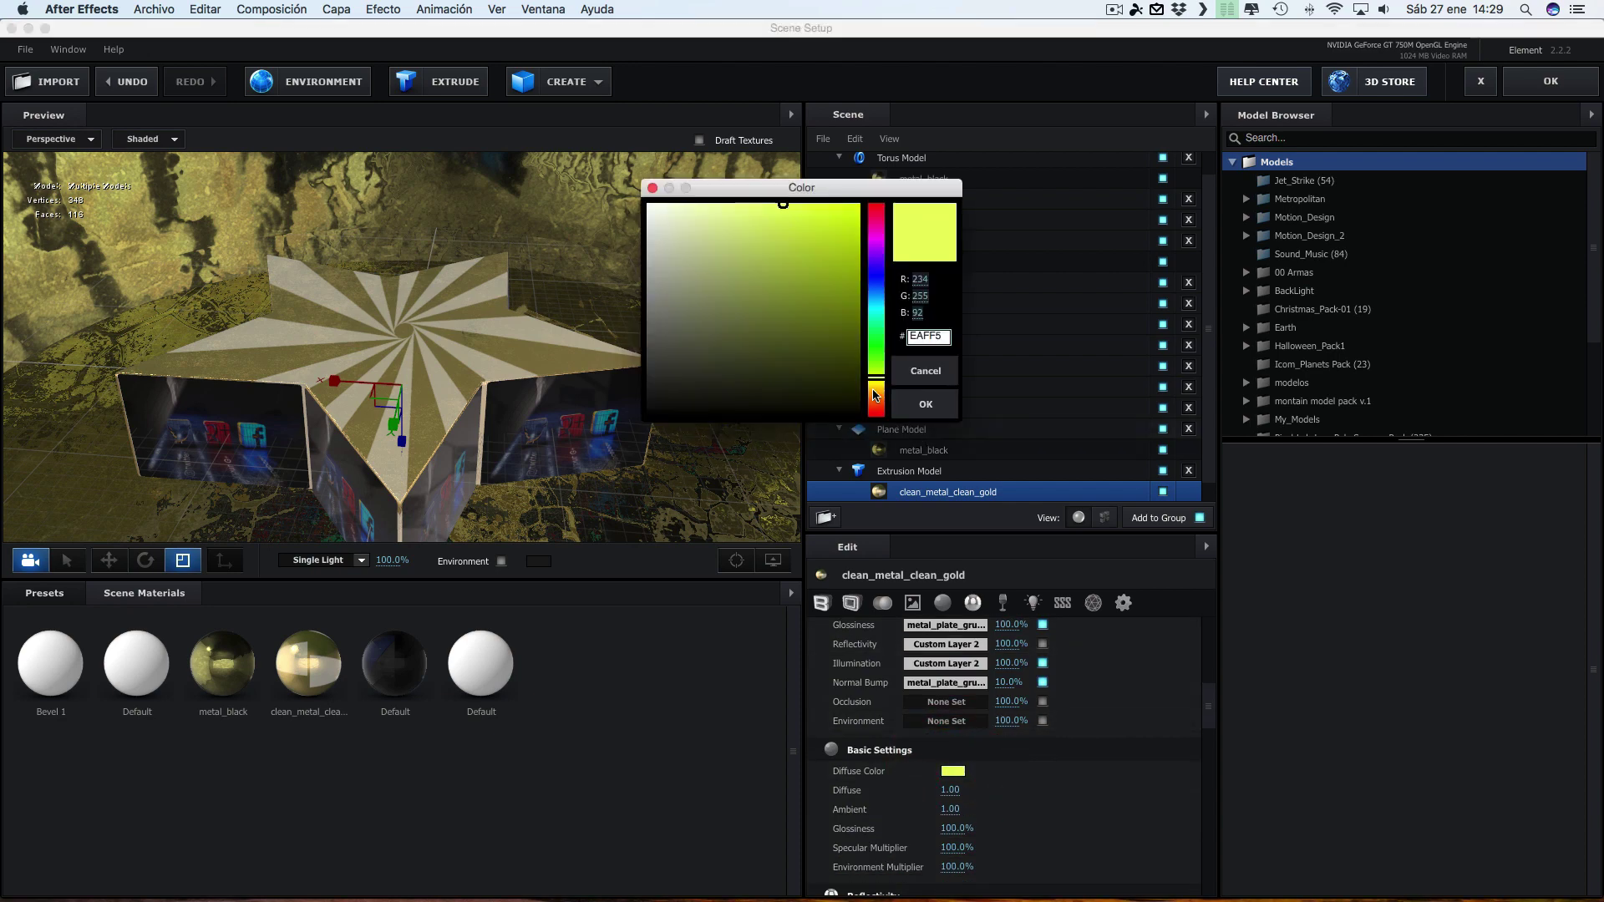
drag(876, 389, 879, 394)
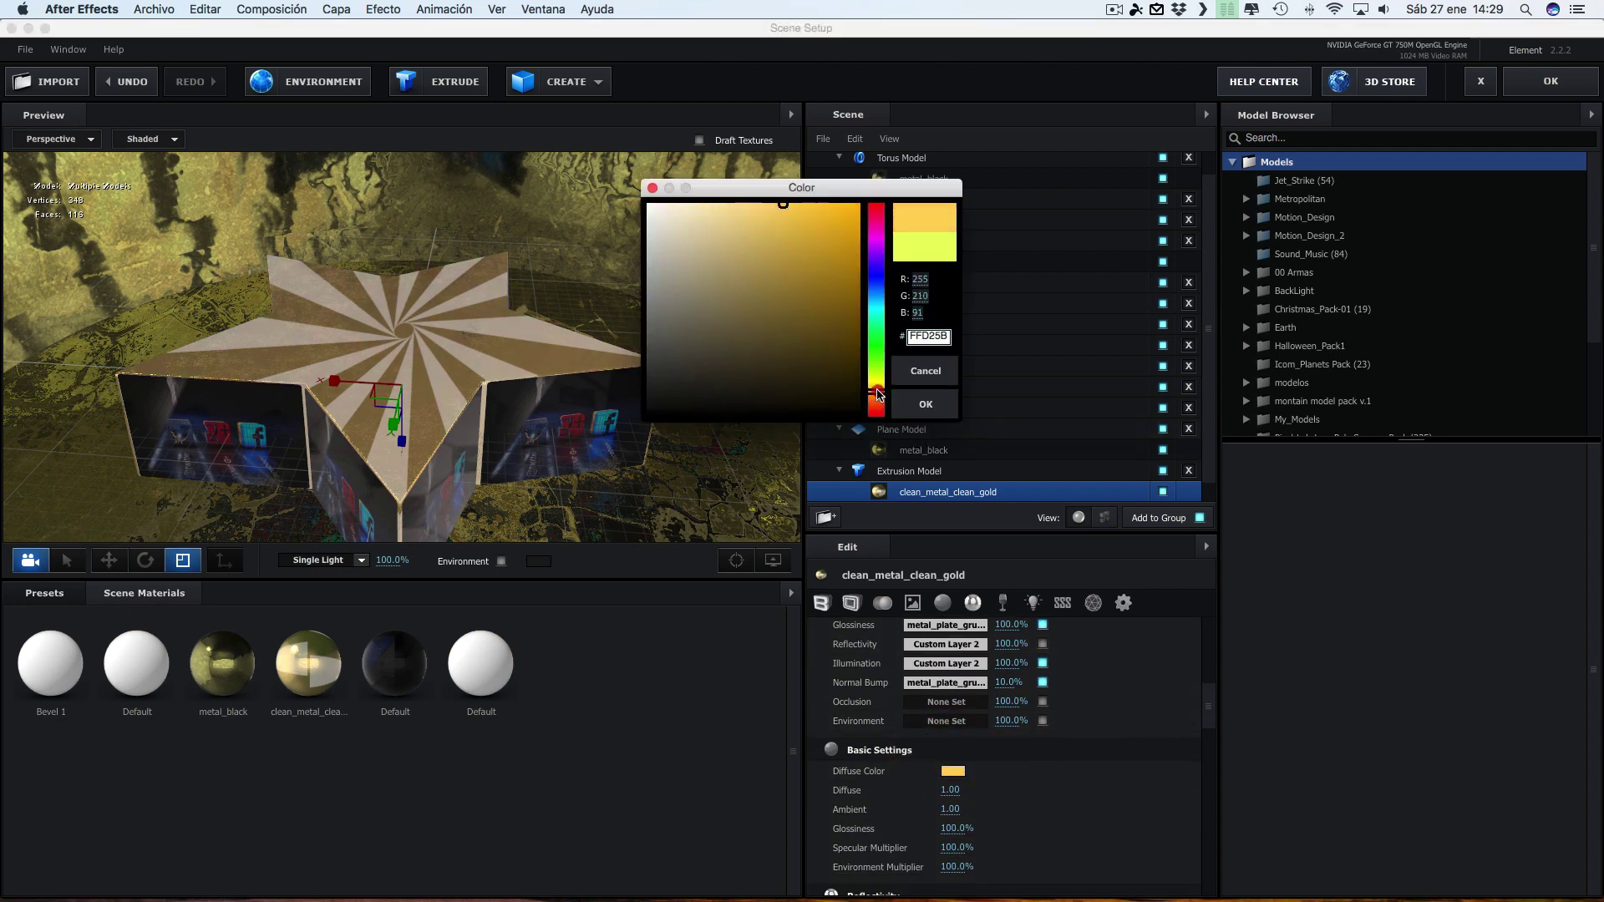
drag(800, 209, 794, 217)
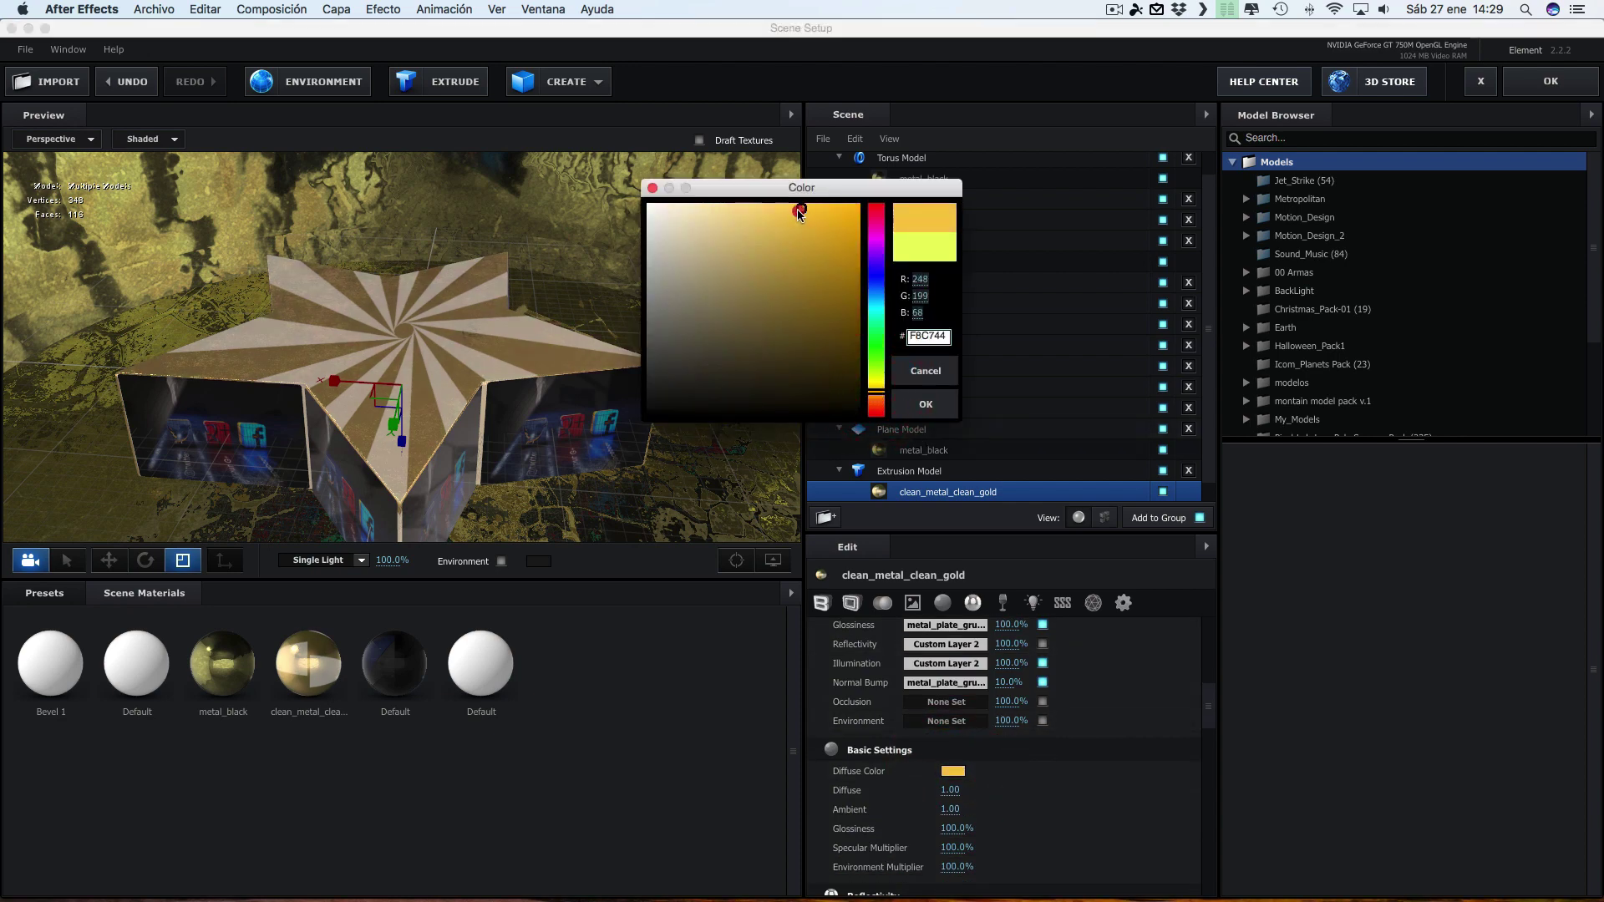
click(922, 404)
Reduce the Glossiness texture strength to 49%
scroll(996, 812, down, 2)
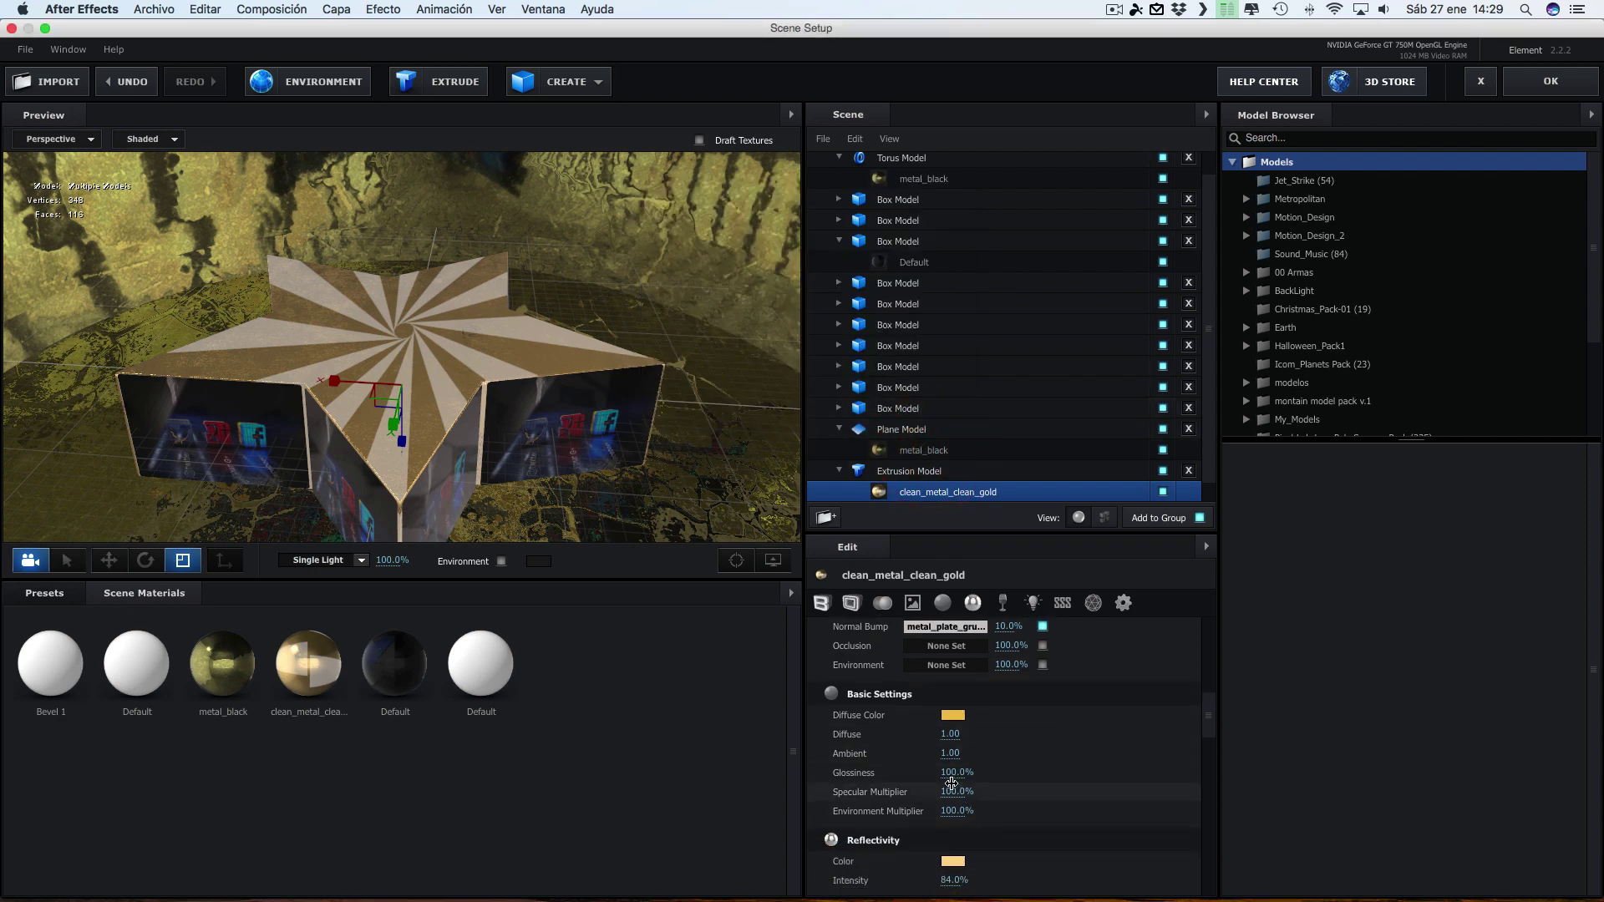
drag(956, 771, 1016, 773)
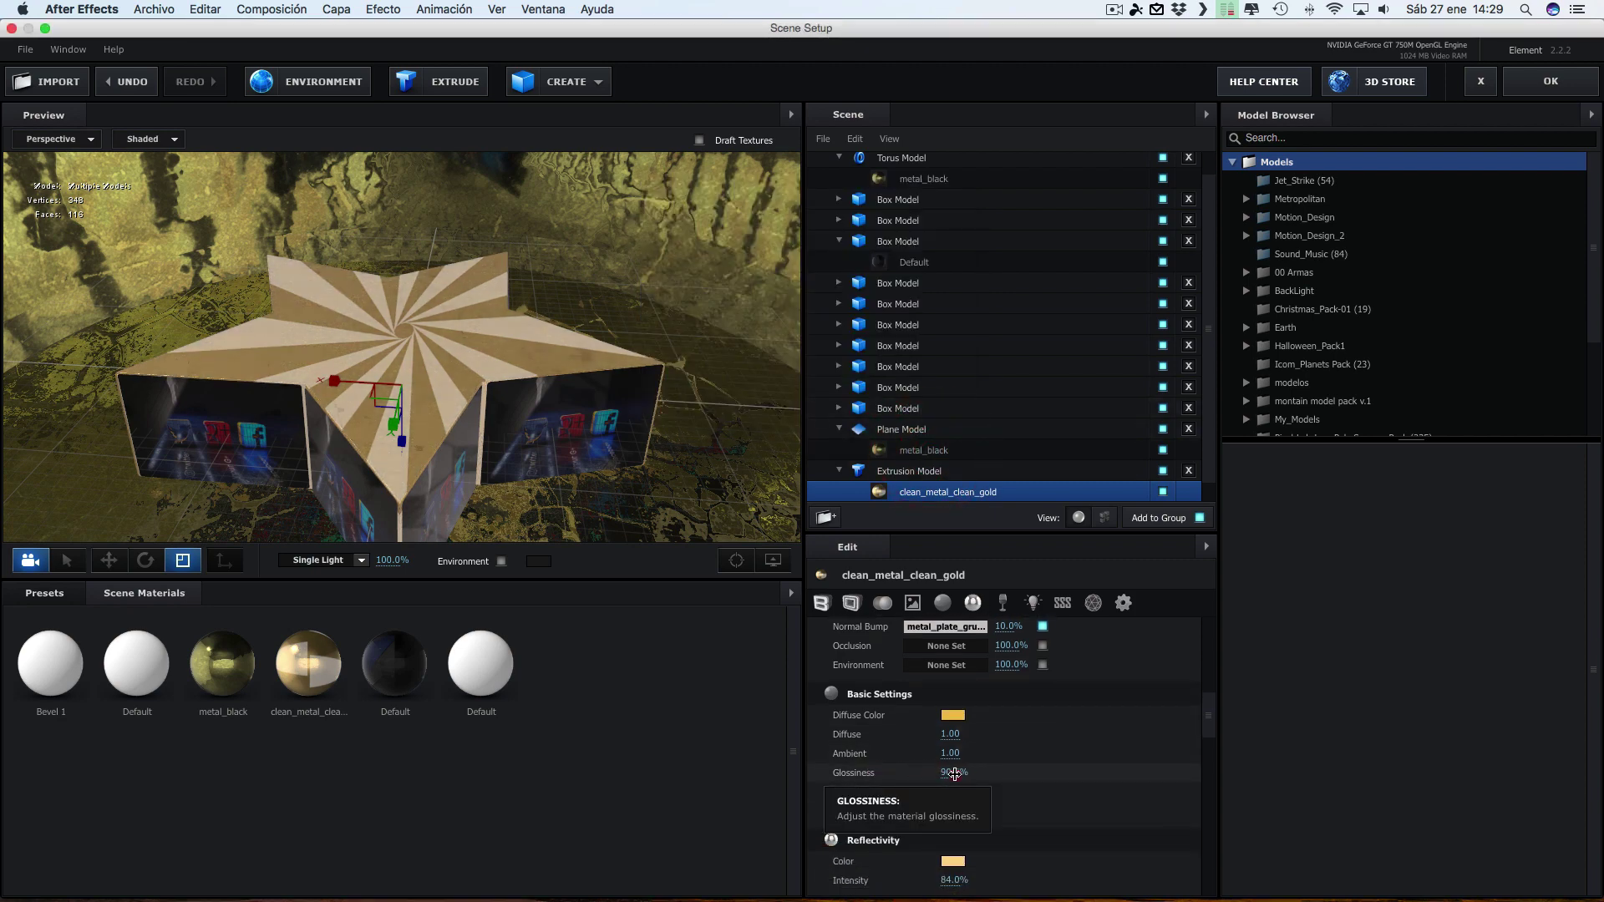
scroll(1036, 719, up, 5)
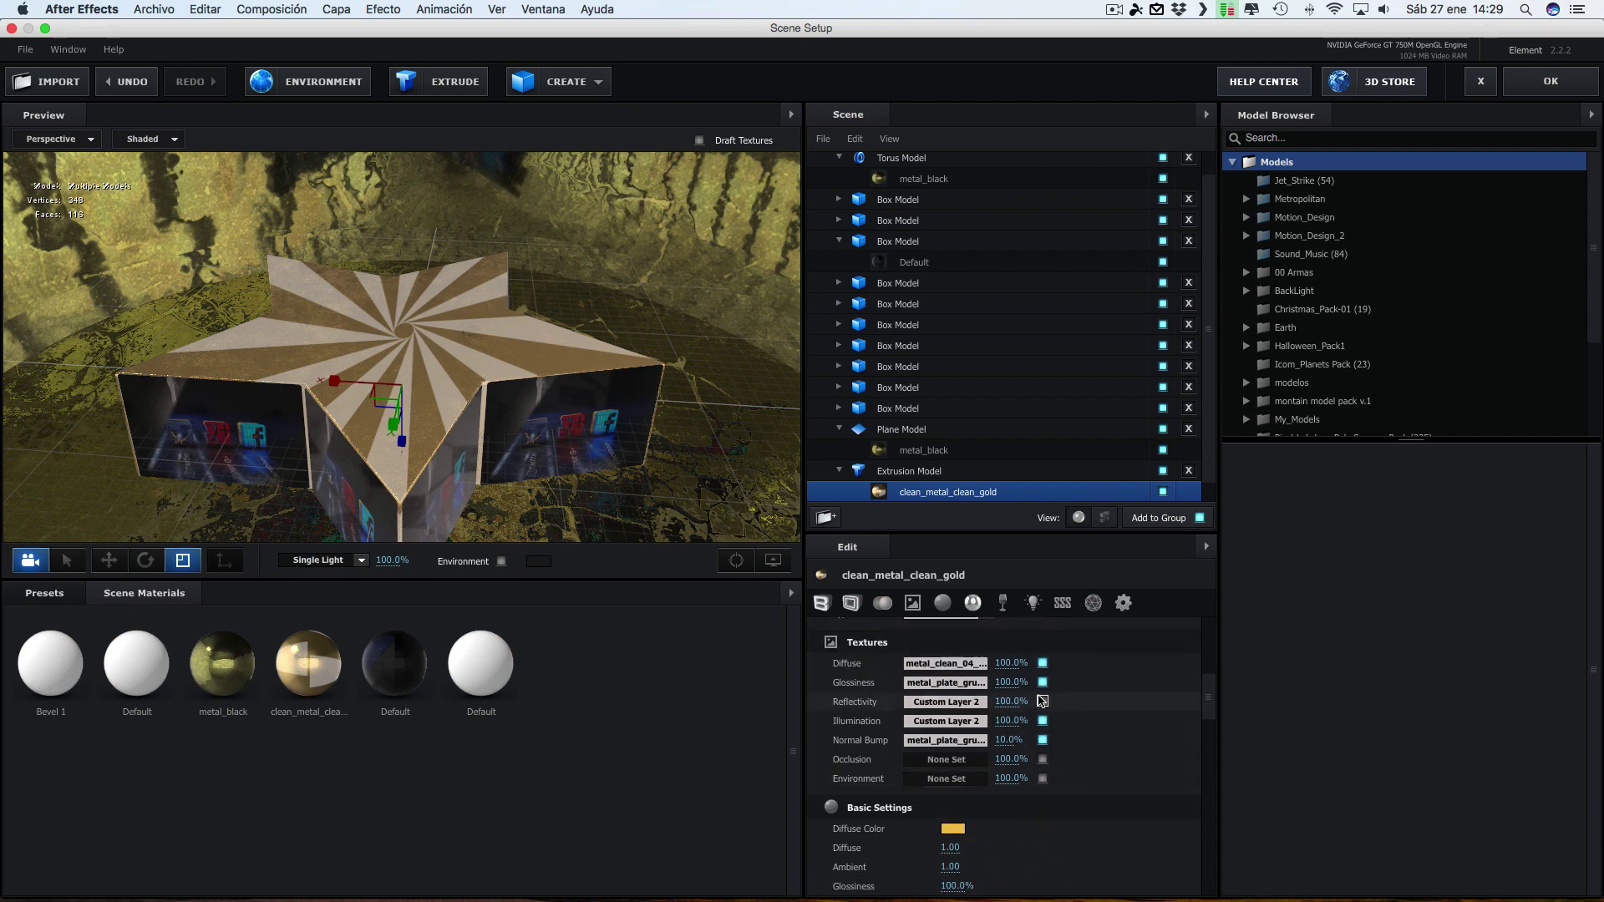
drag(970, 683, 901, 671)
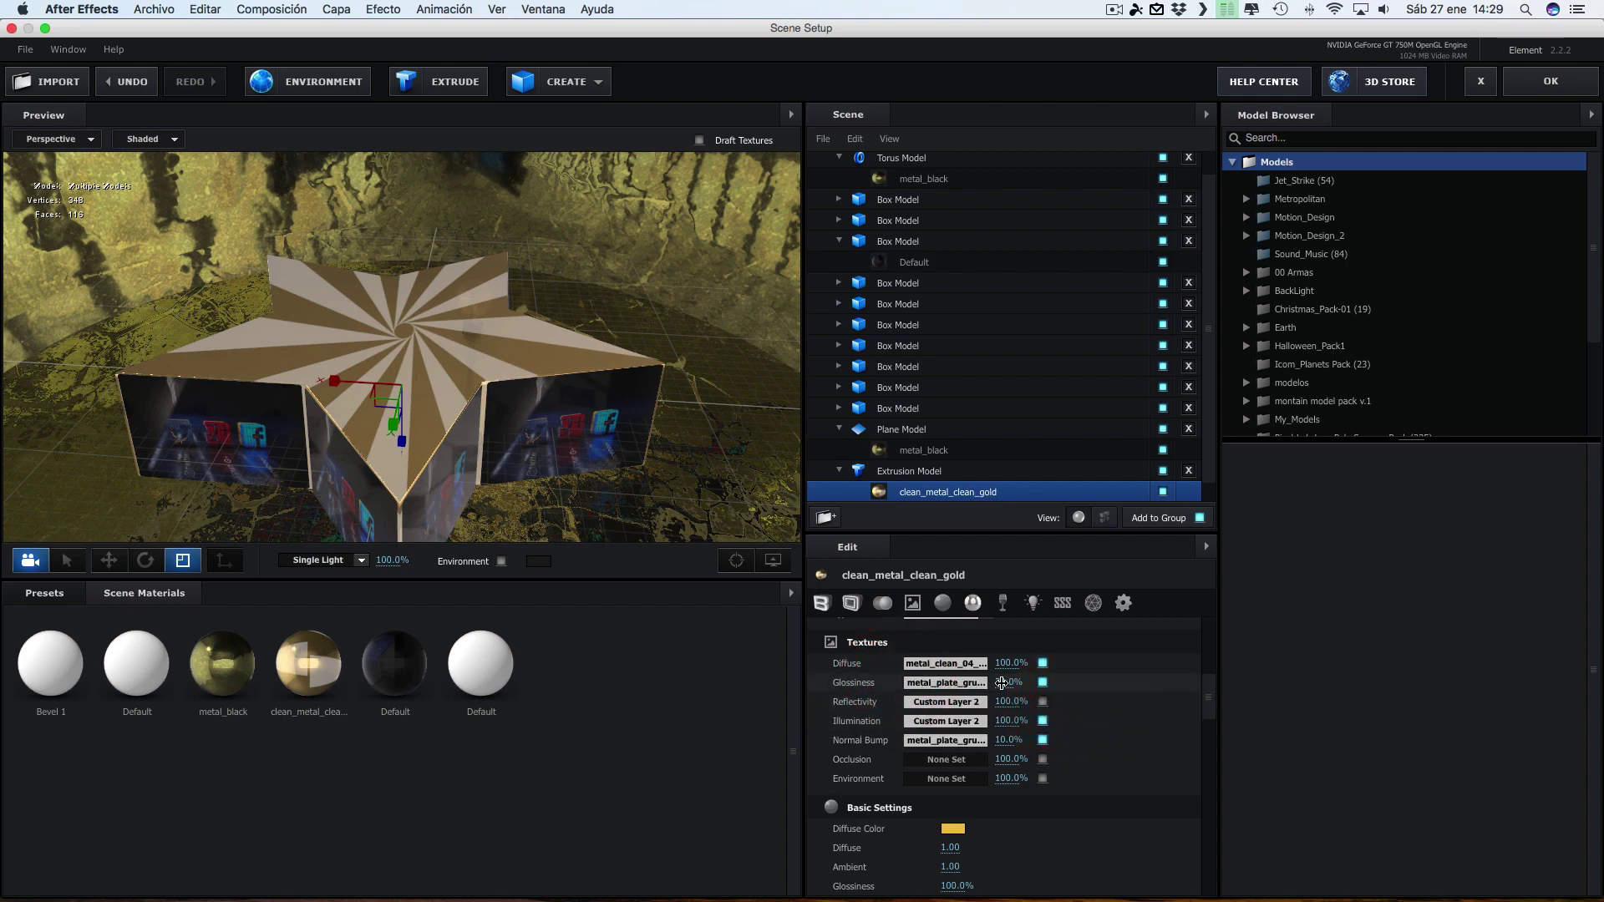
mouse_move(614, 415)
mouse_down()
mouse_move(654, 369)
mouse_move(595, 388)
mouse_up()
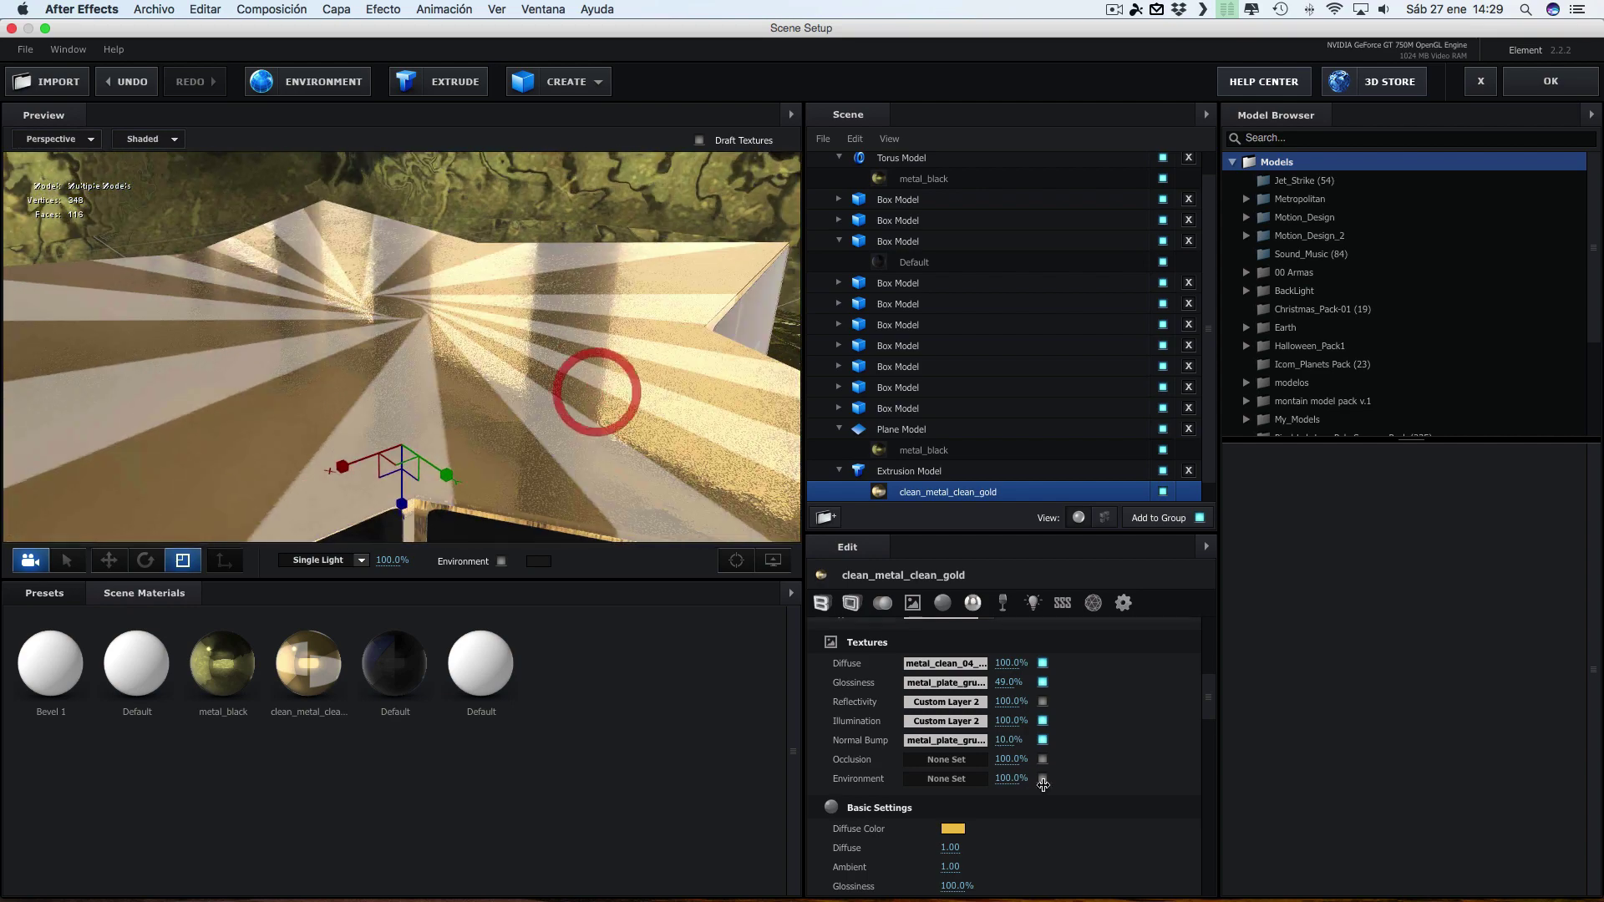
Set Glossiness to 83% and Reflectivity Intensity to 97%
scroll(996, 825, down, 2)
scroll(996, 826, down, 3)
scroll(994, 819, down, 3)
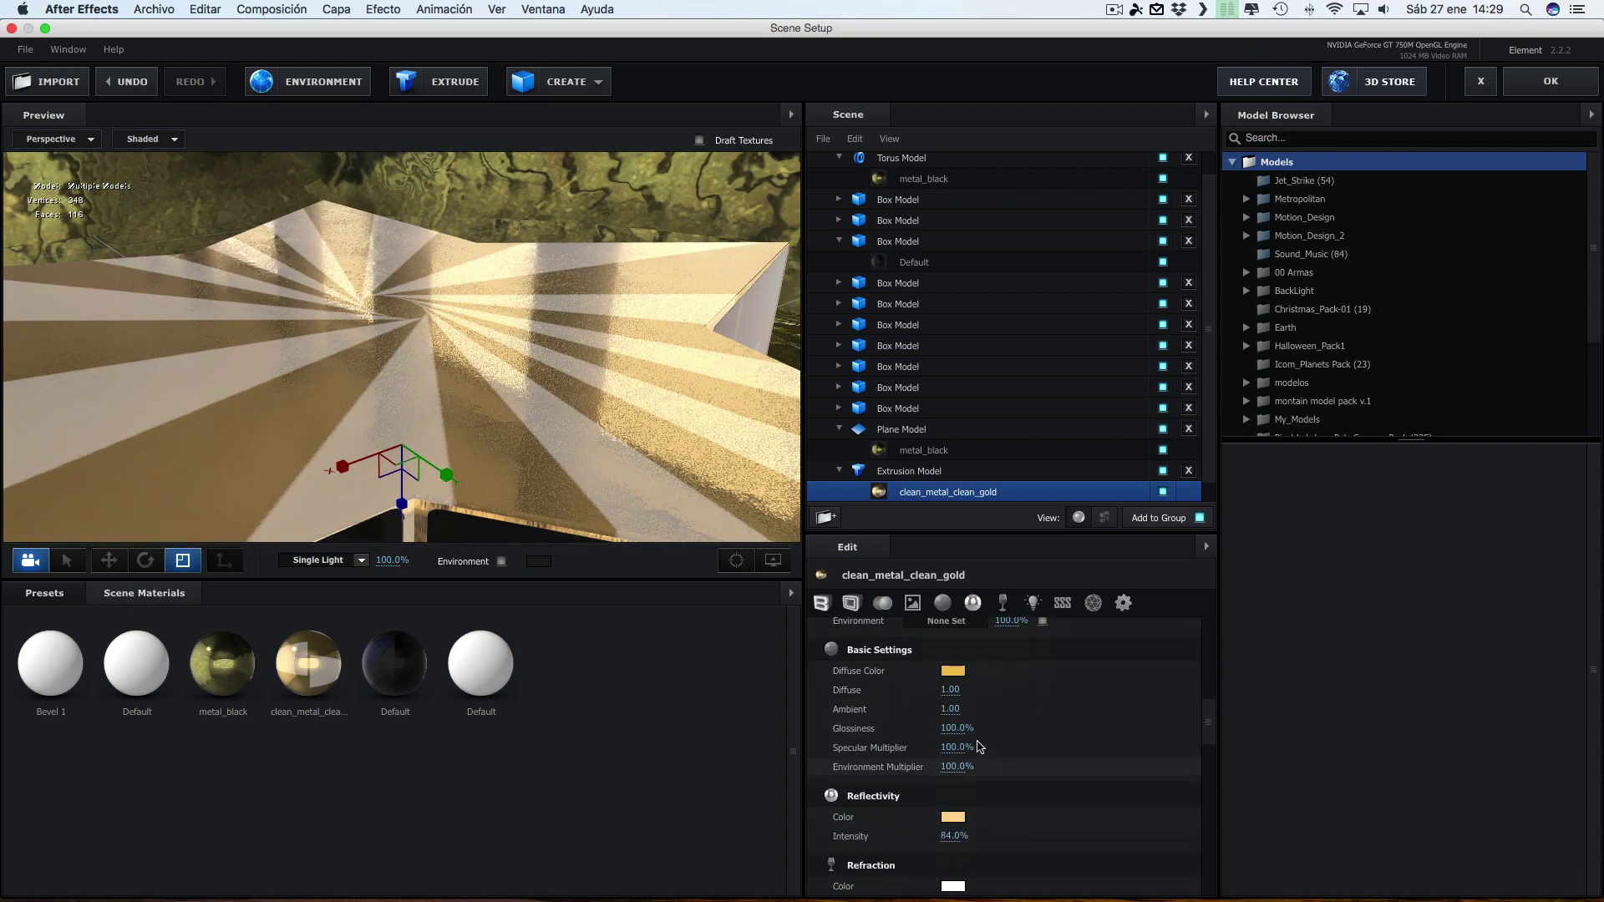
drag(955, 731, 993, 735)
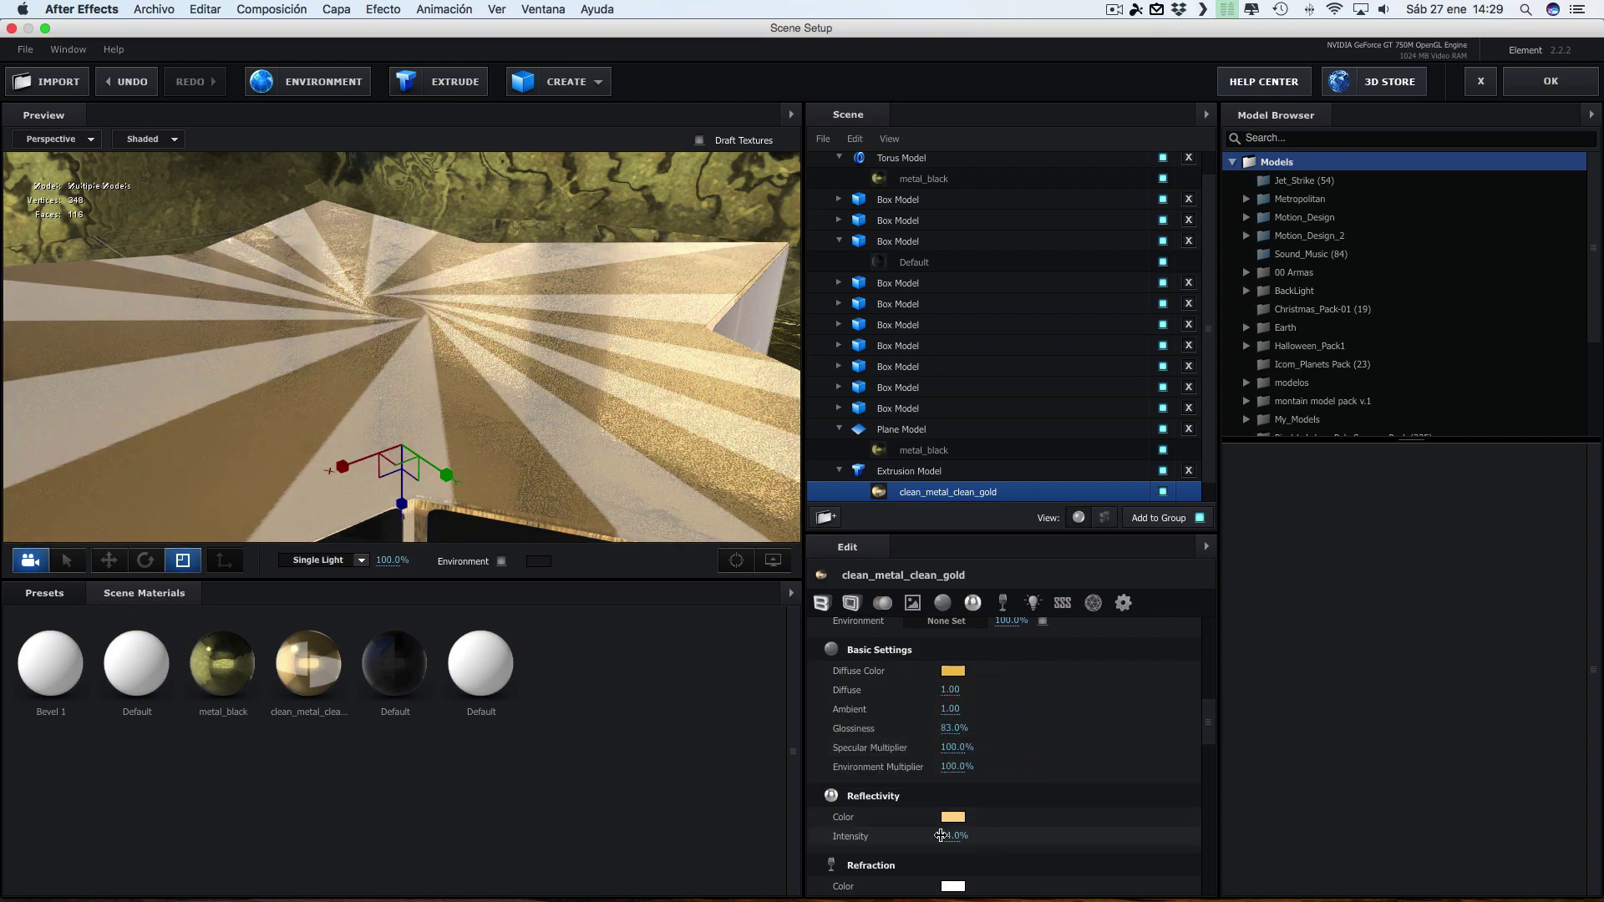
drag(940, 835, 991, 838)
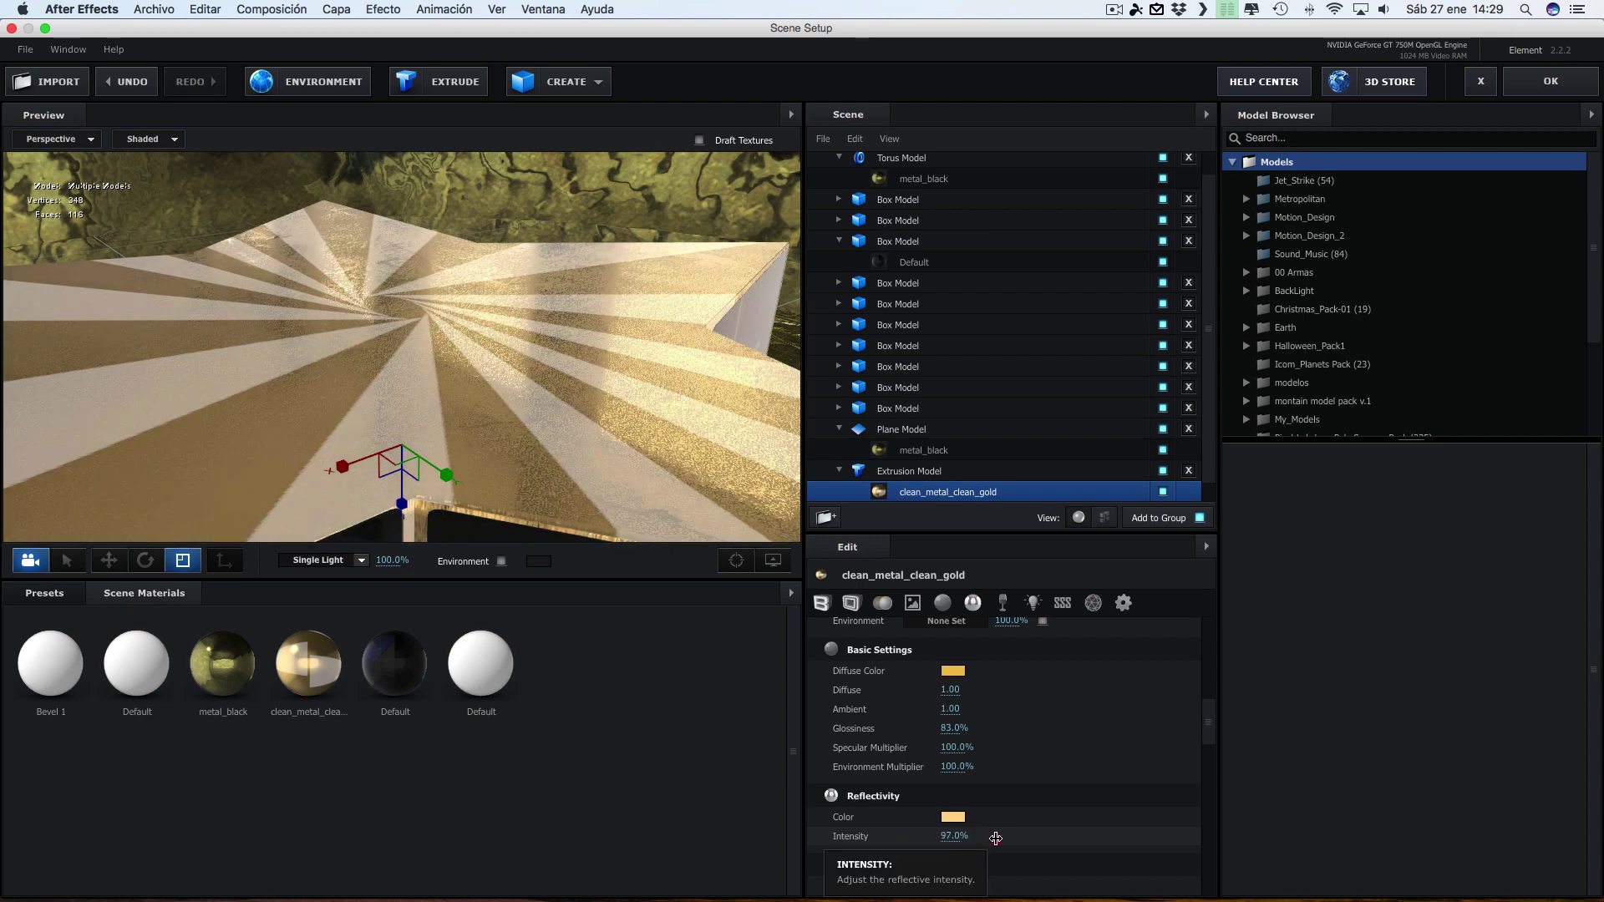
Tint the Reflectivity colour gold
click(952, 818)
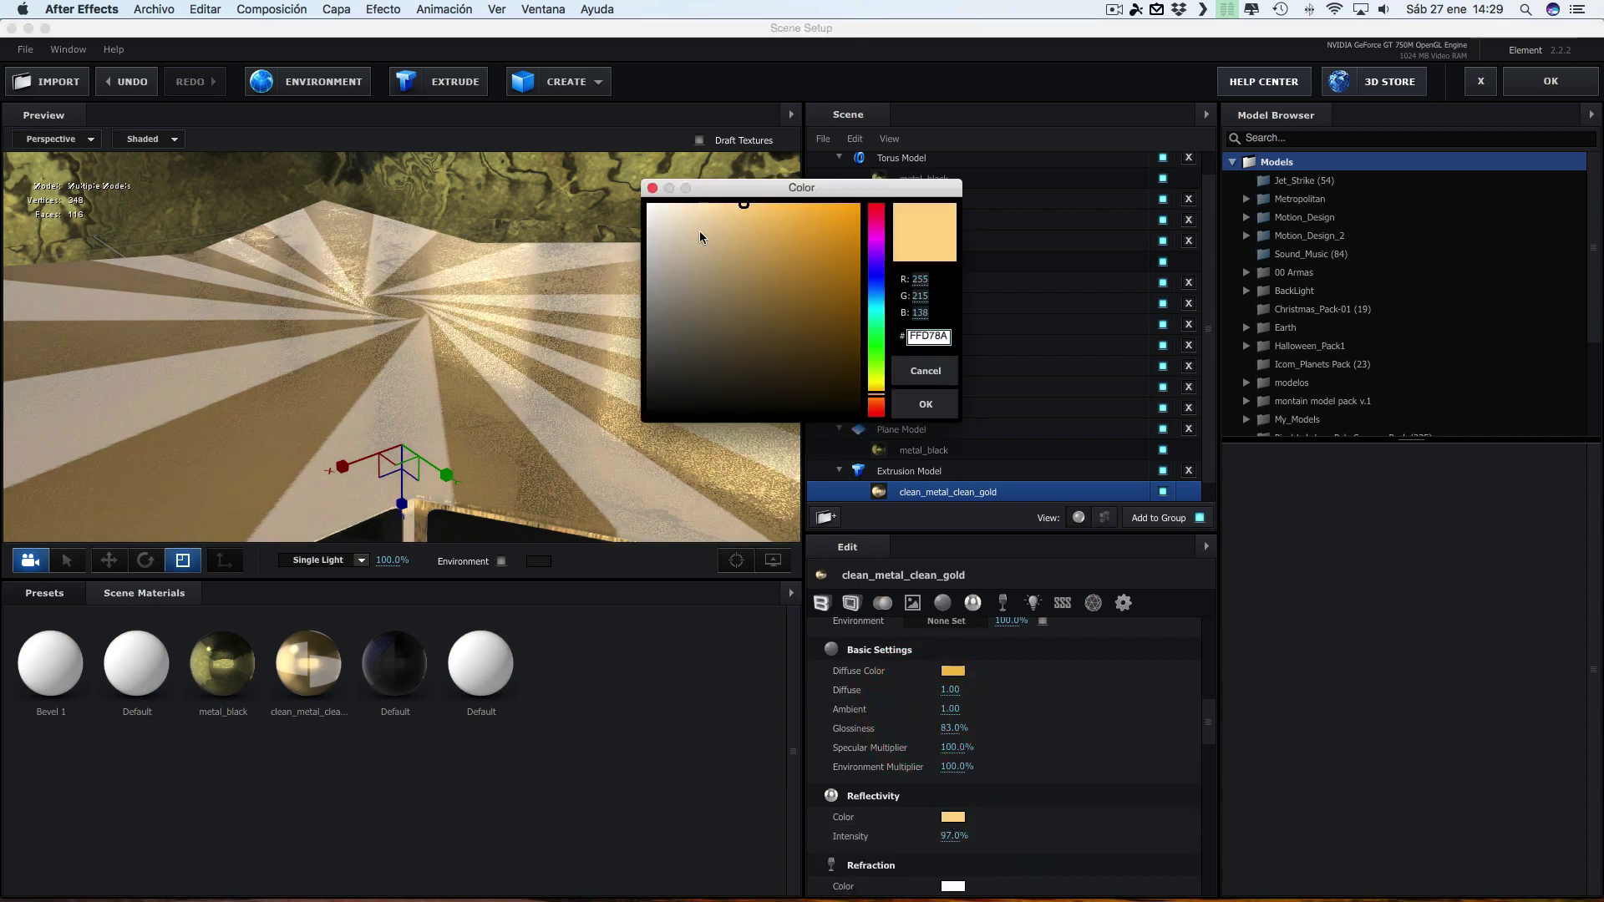
click(669, 227)
drag(668, 227, 750, 211)
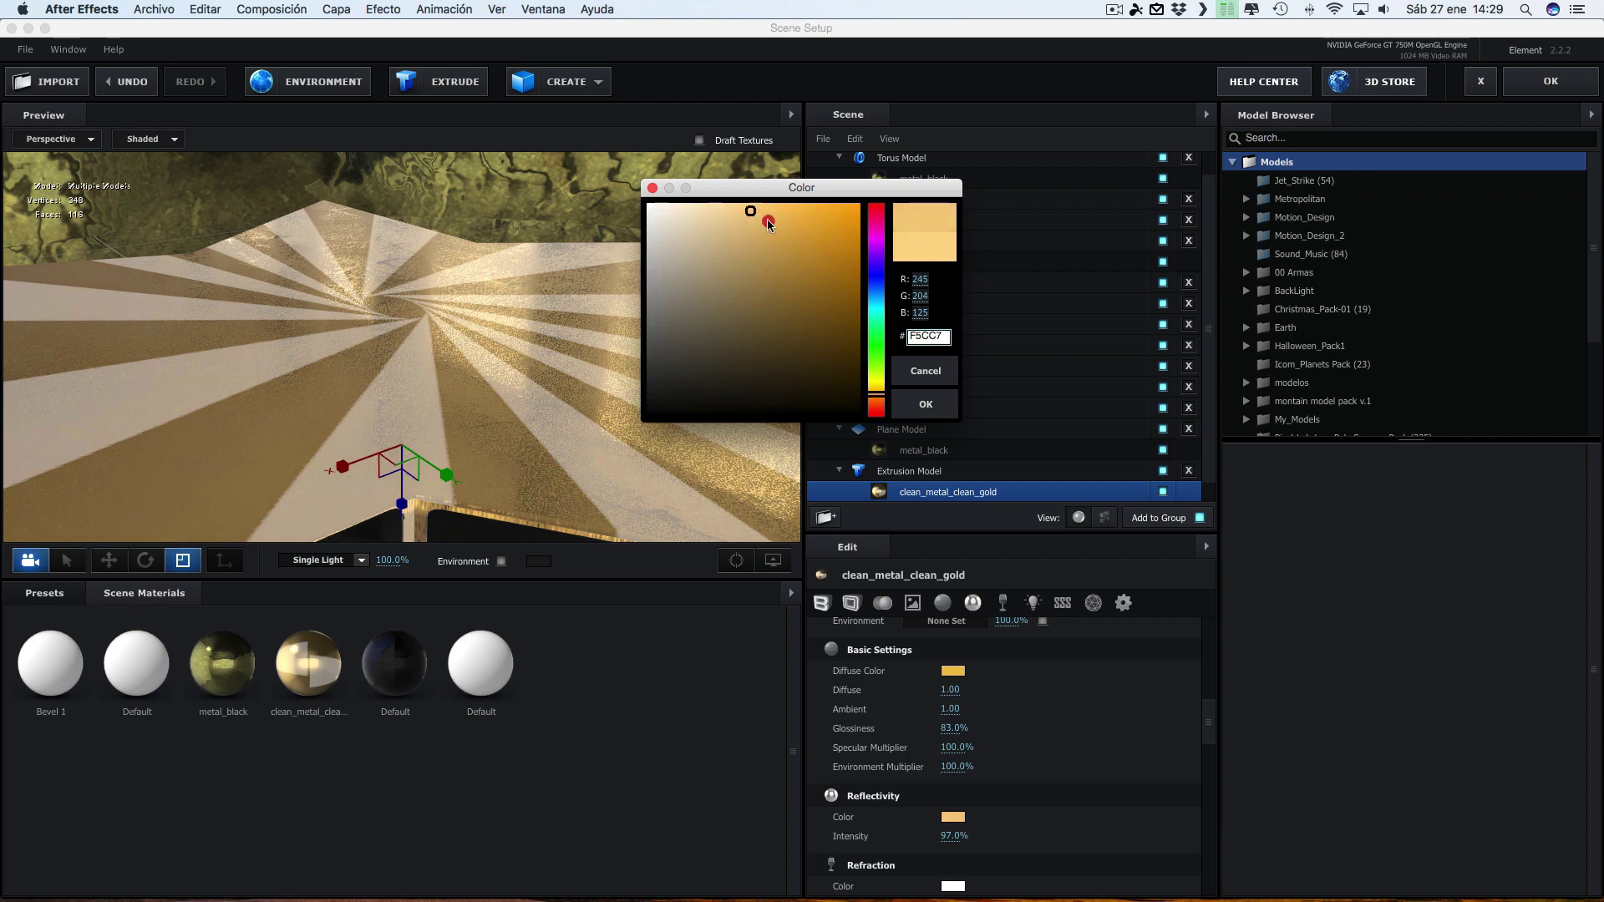
click(920, 406)
Set the Refraction colour to a pale cream
scroll(1020, 802, down, 3)
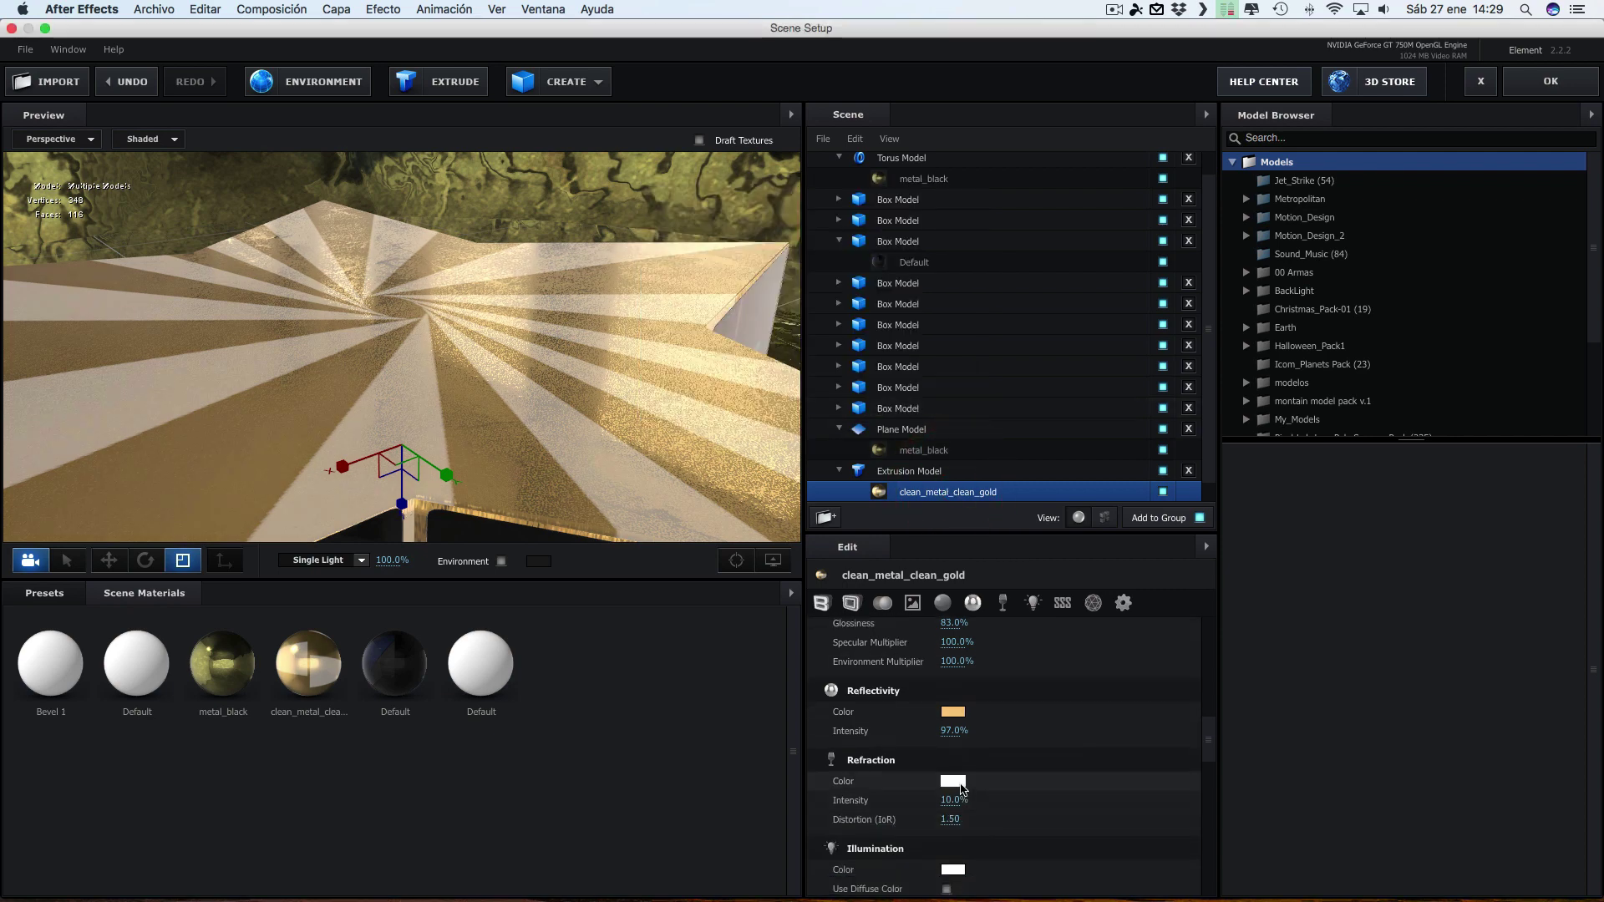
click(951, 780)
click(869, 387)
mouse_move(838, 301)
mouse_down()
mouse_move(727, 224)
mouse_move(669, 207)
mouse_up()
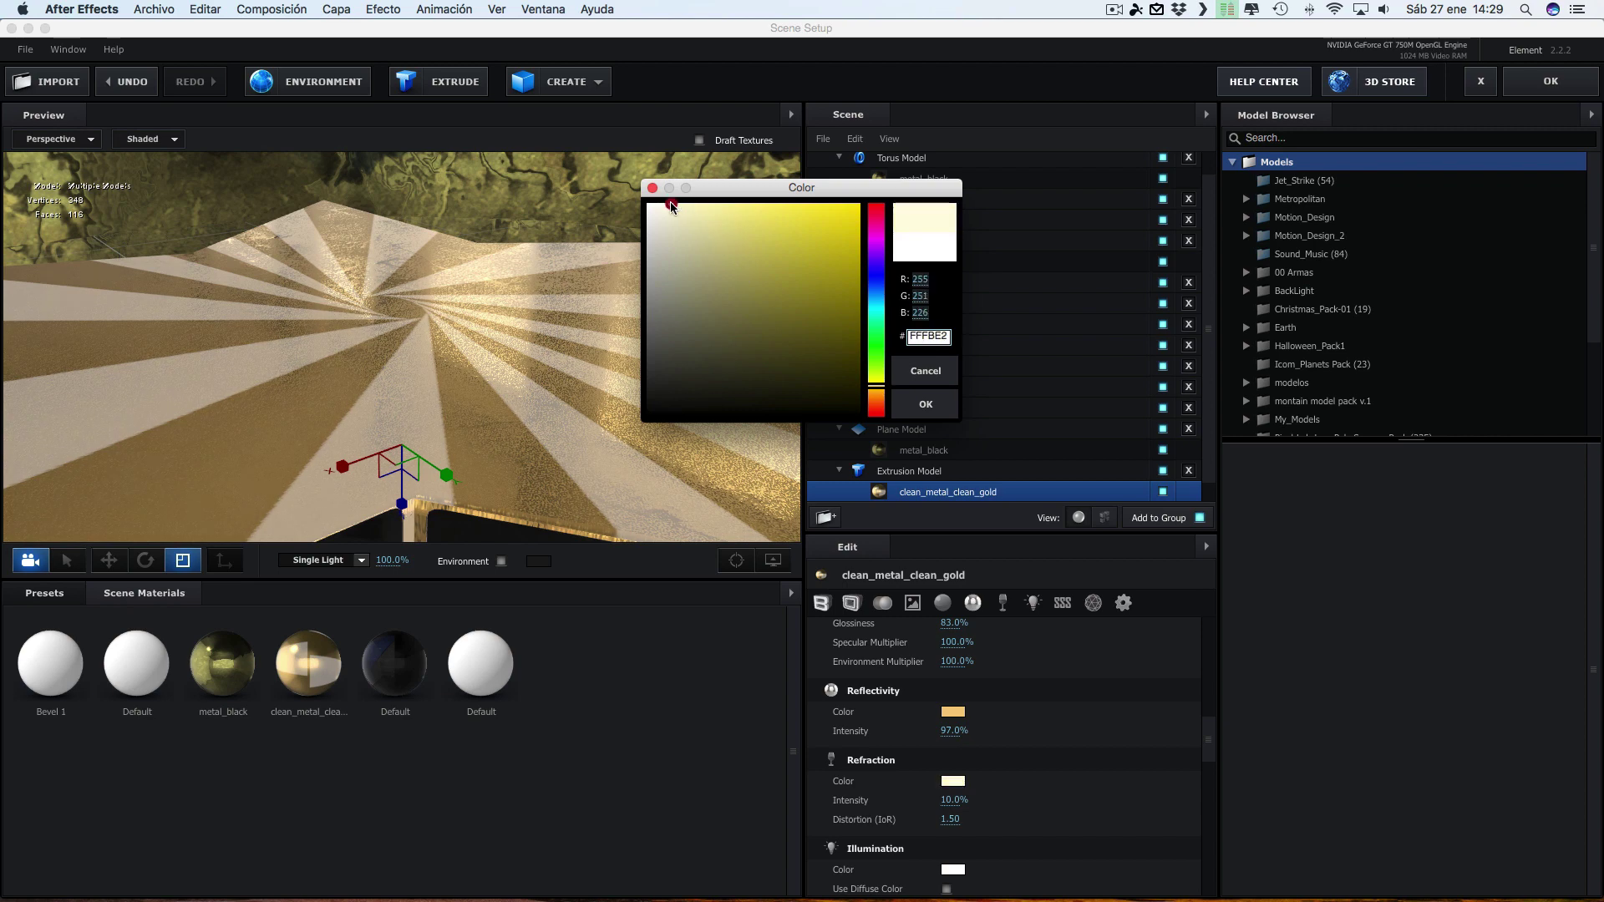
click(926, 405)
Give the Illumination colour a light warm golden orange and inspect the star
click(952, 870)
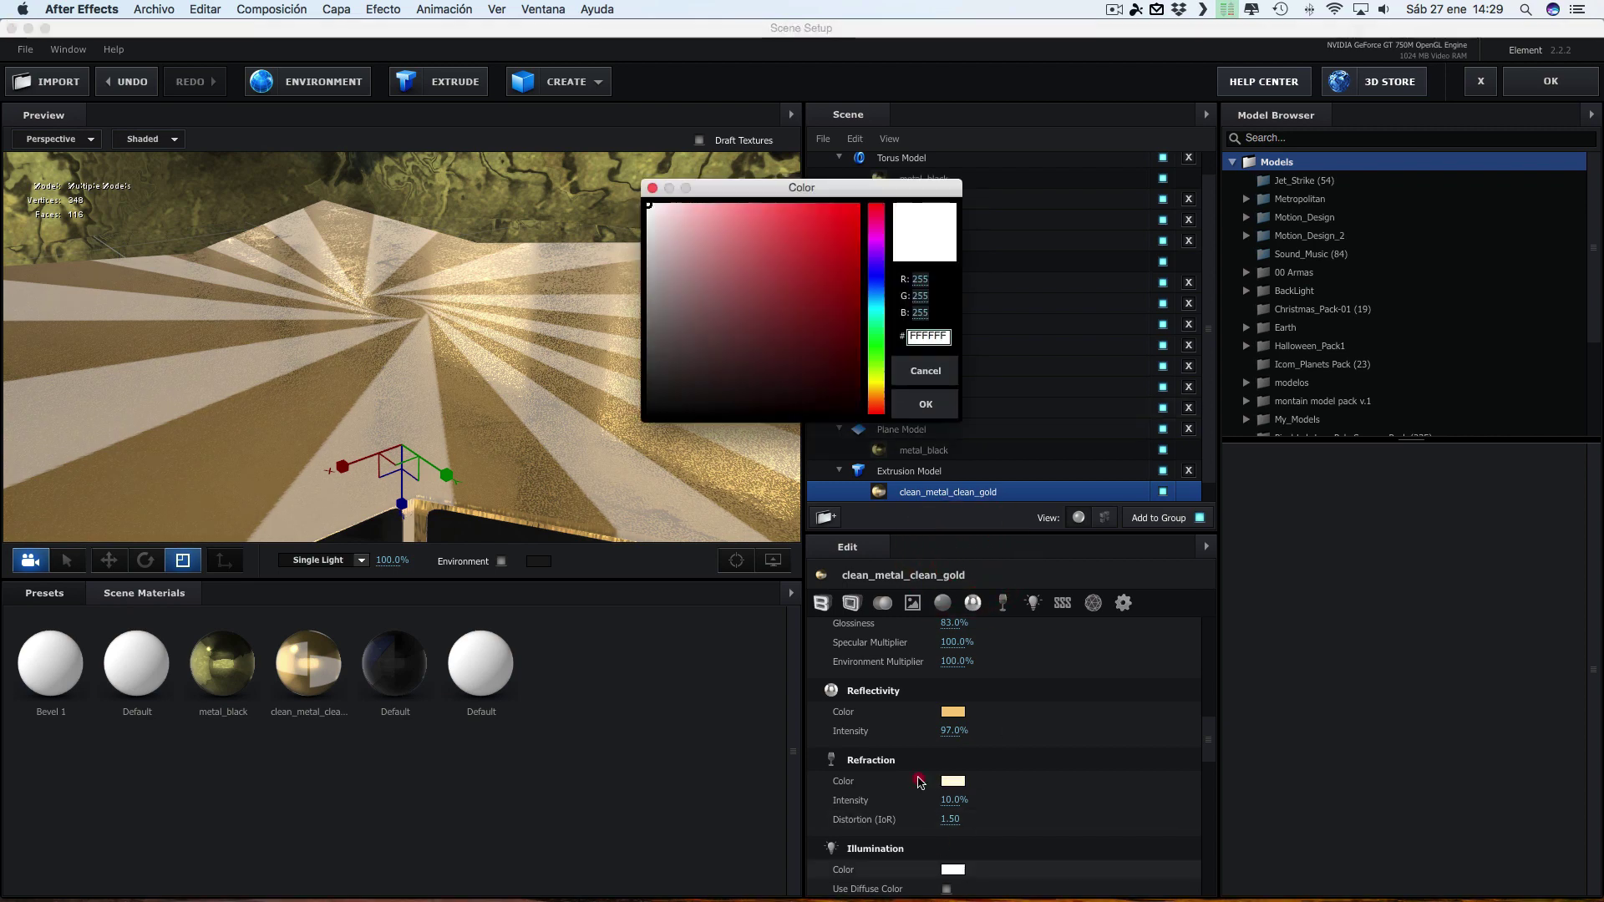
click(876, 386)
click(786, 240)
drag(785, 240, 720, 287)
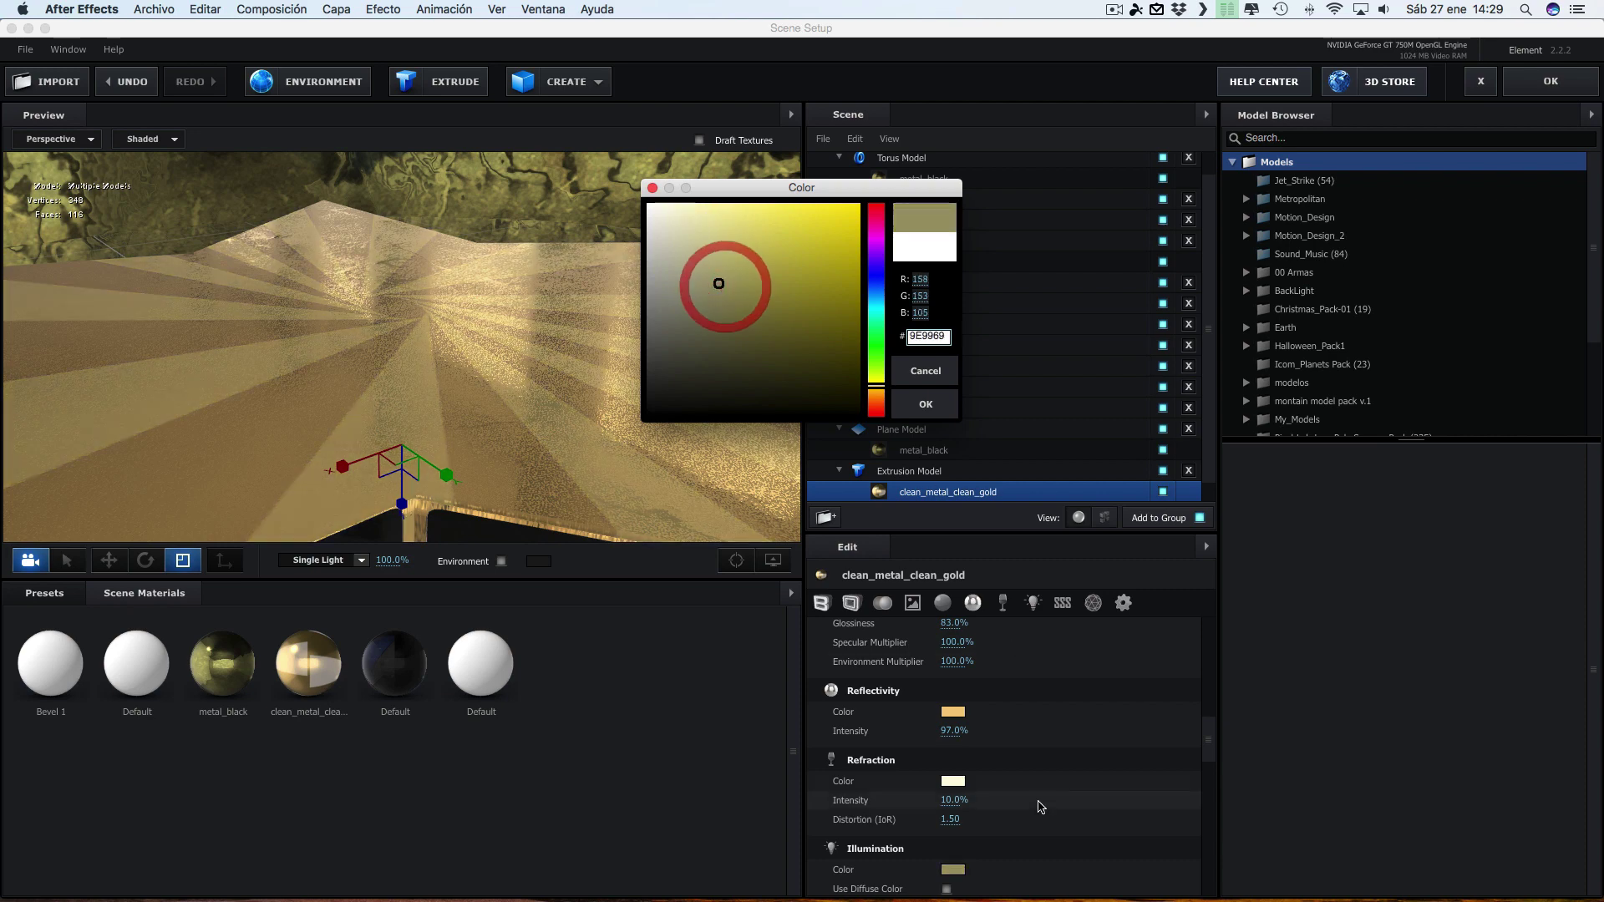
click(709, 259)
drag(709, 258, 681, 217)
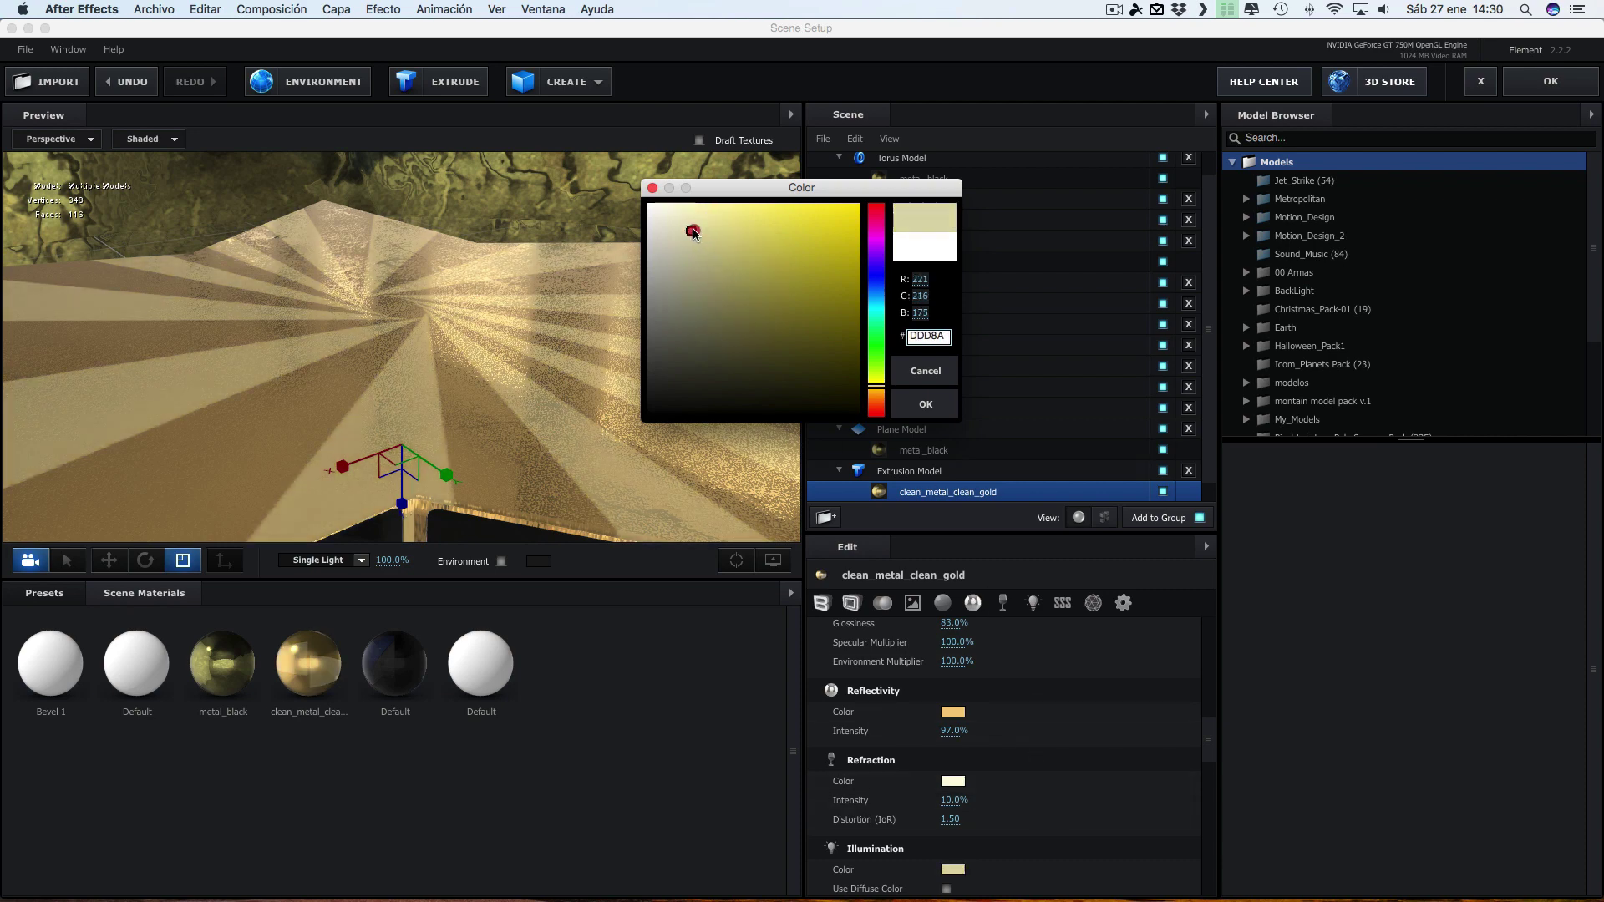
click(876, 393)
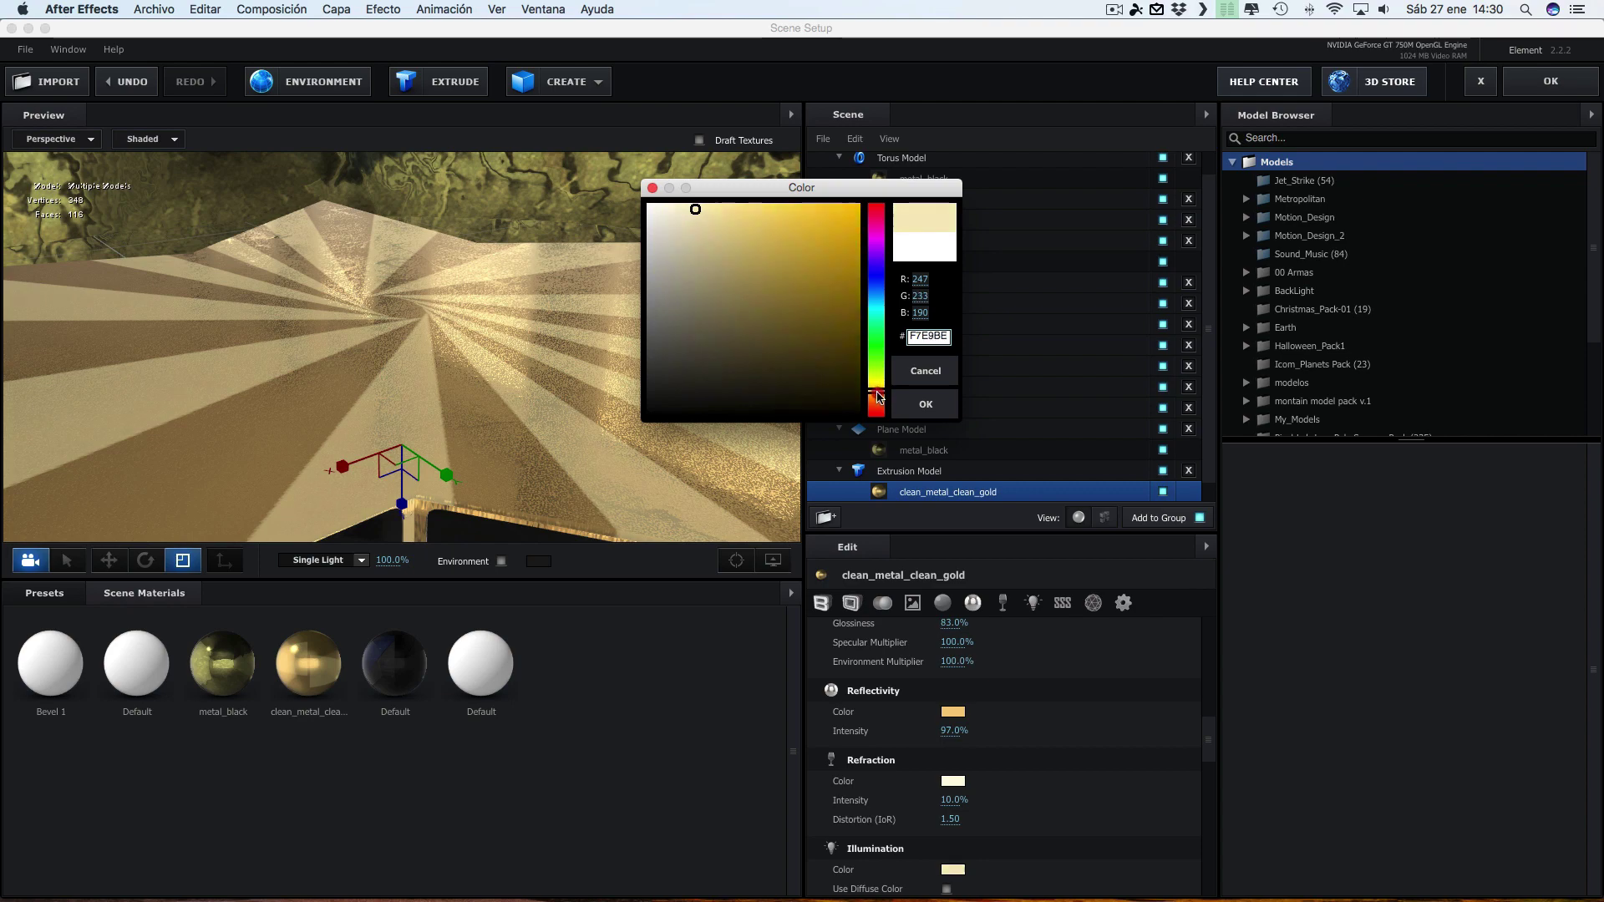
click(758, 217)
drag(759, 218, 729, 208)
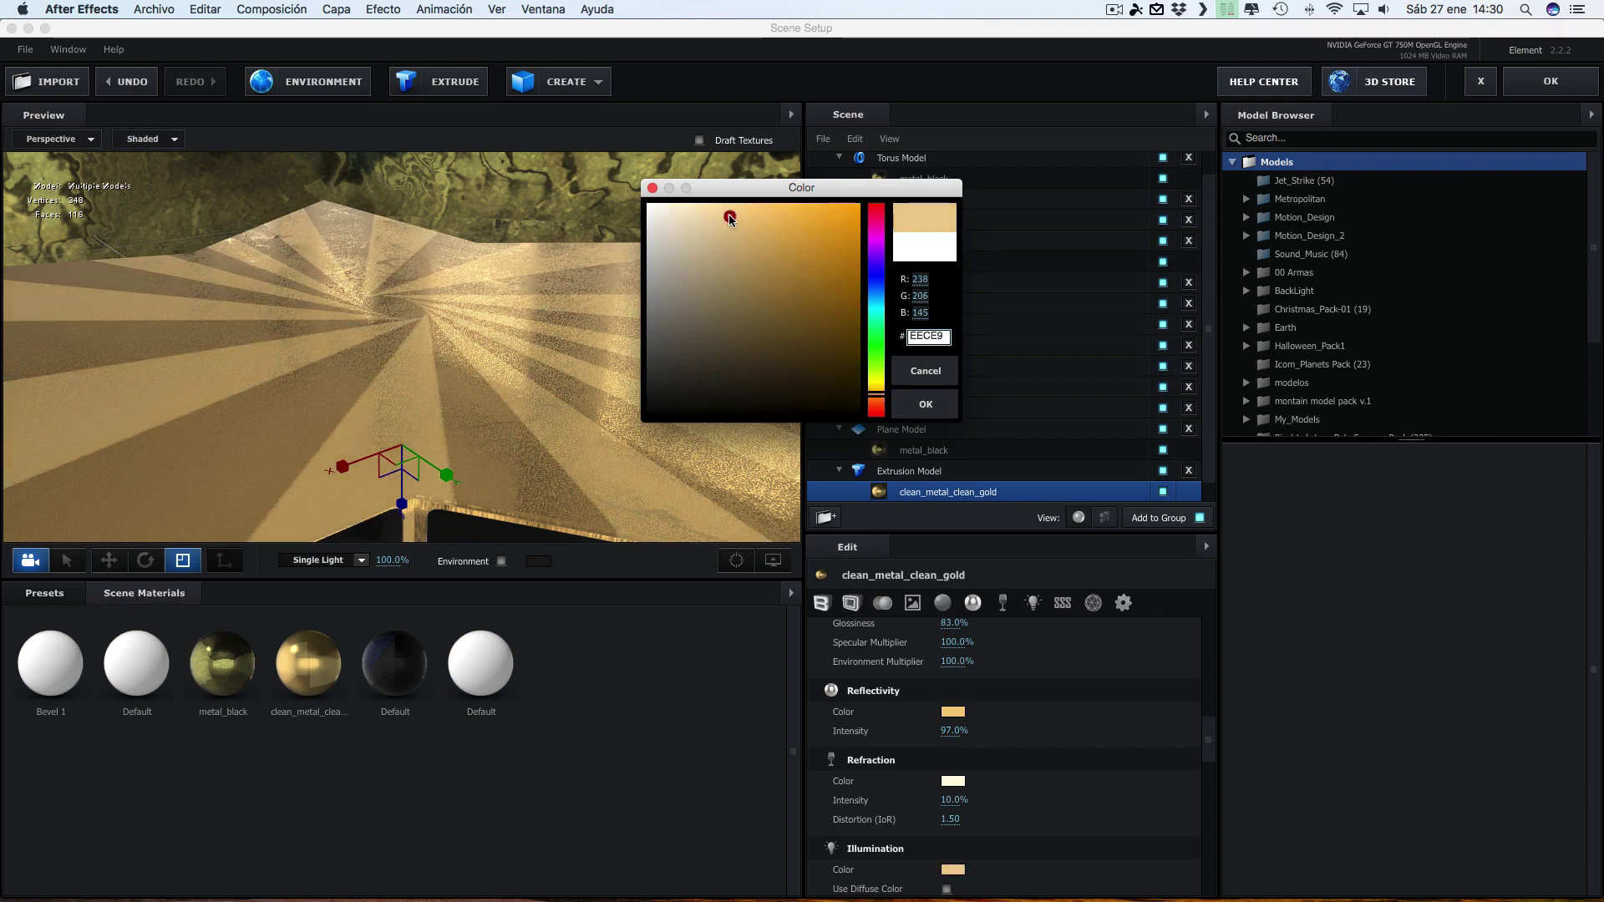
click(929, 404)
scroll(637, 418, down, 3)
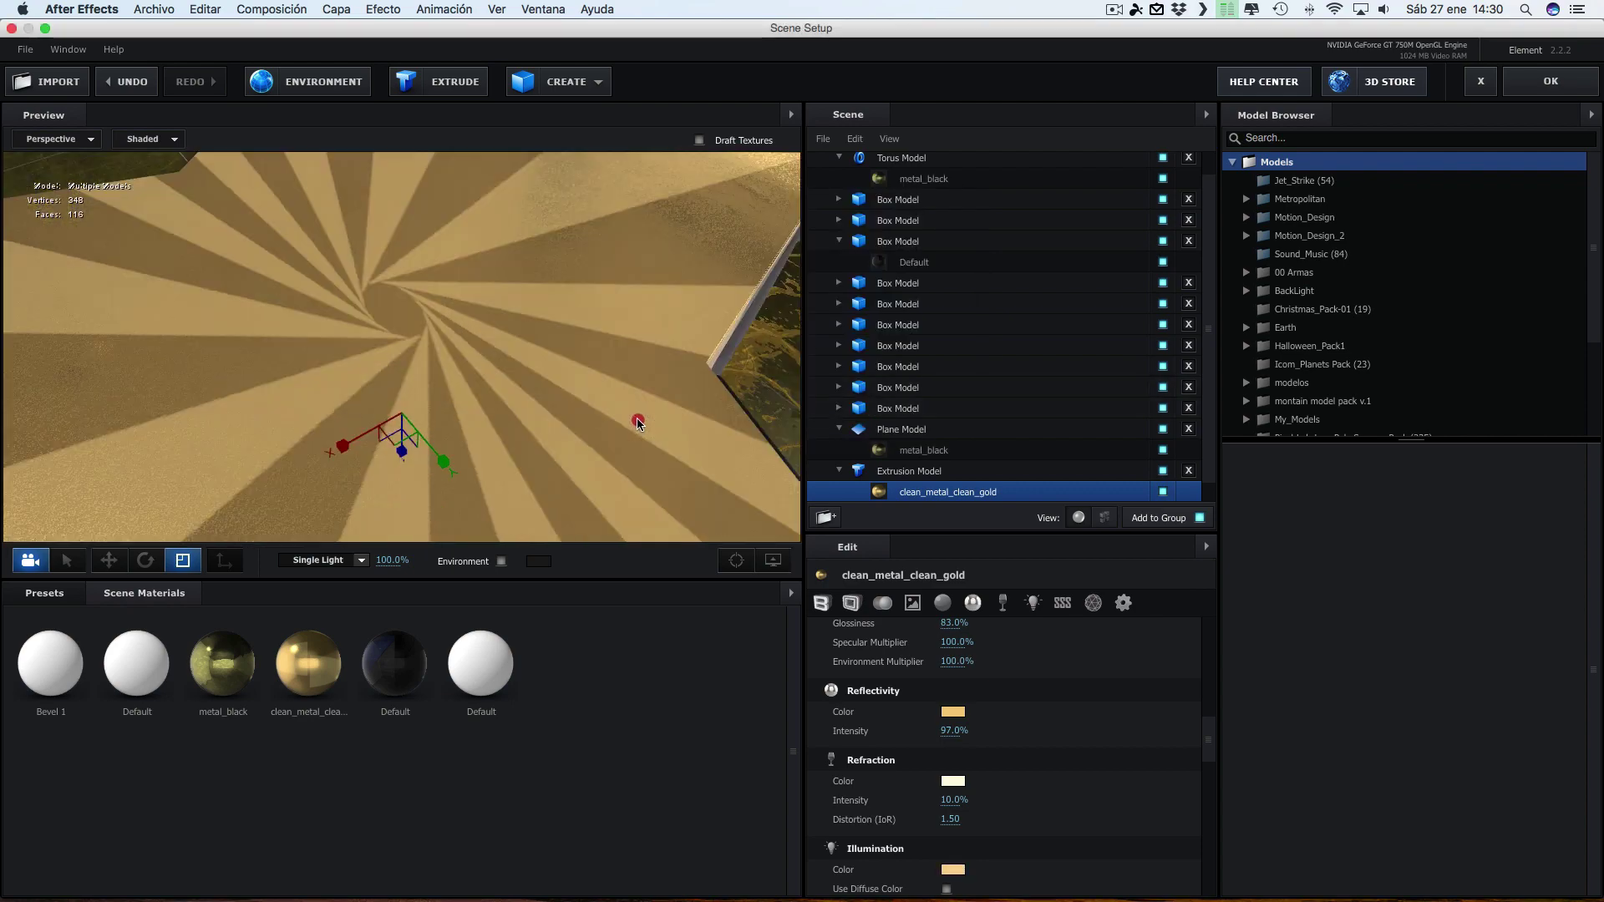
scroll(638, 417, down, 2)
scroll(638, 418, down, 2)
mouse_move(648, 422)
mouse_down()
mouse_move(724, 427)
mouse_move(534, 465)
mouse_up()
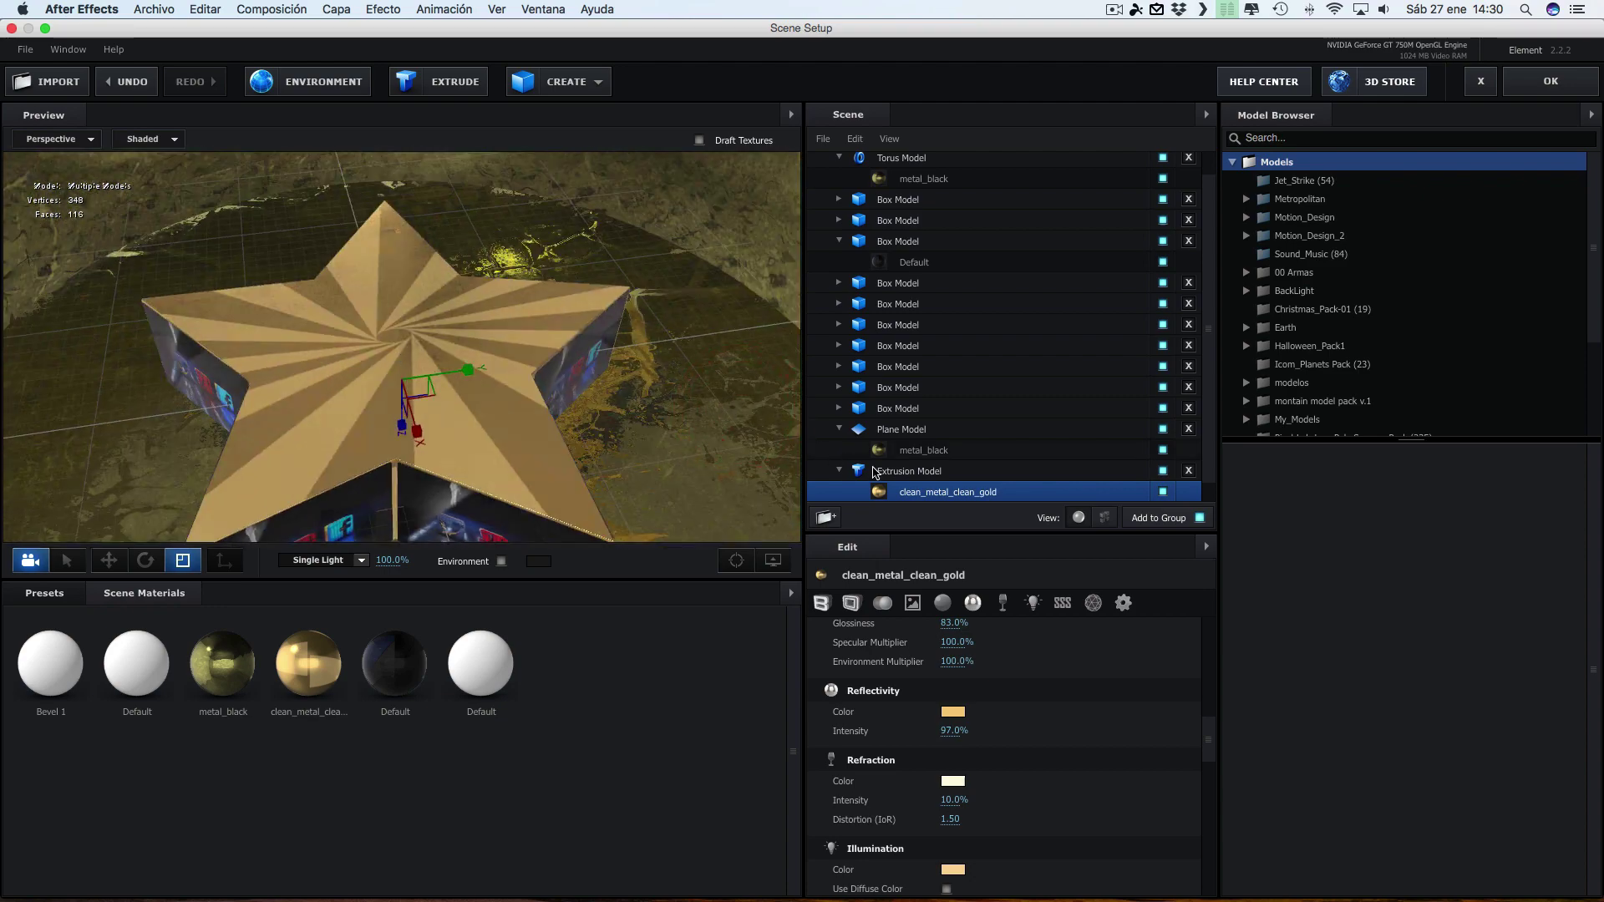
scroll(955, 660, up, 2)
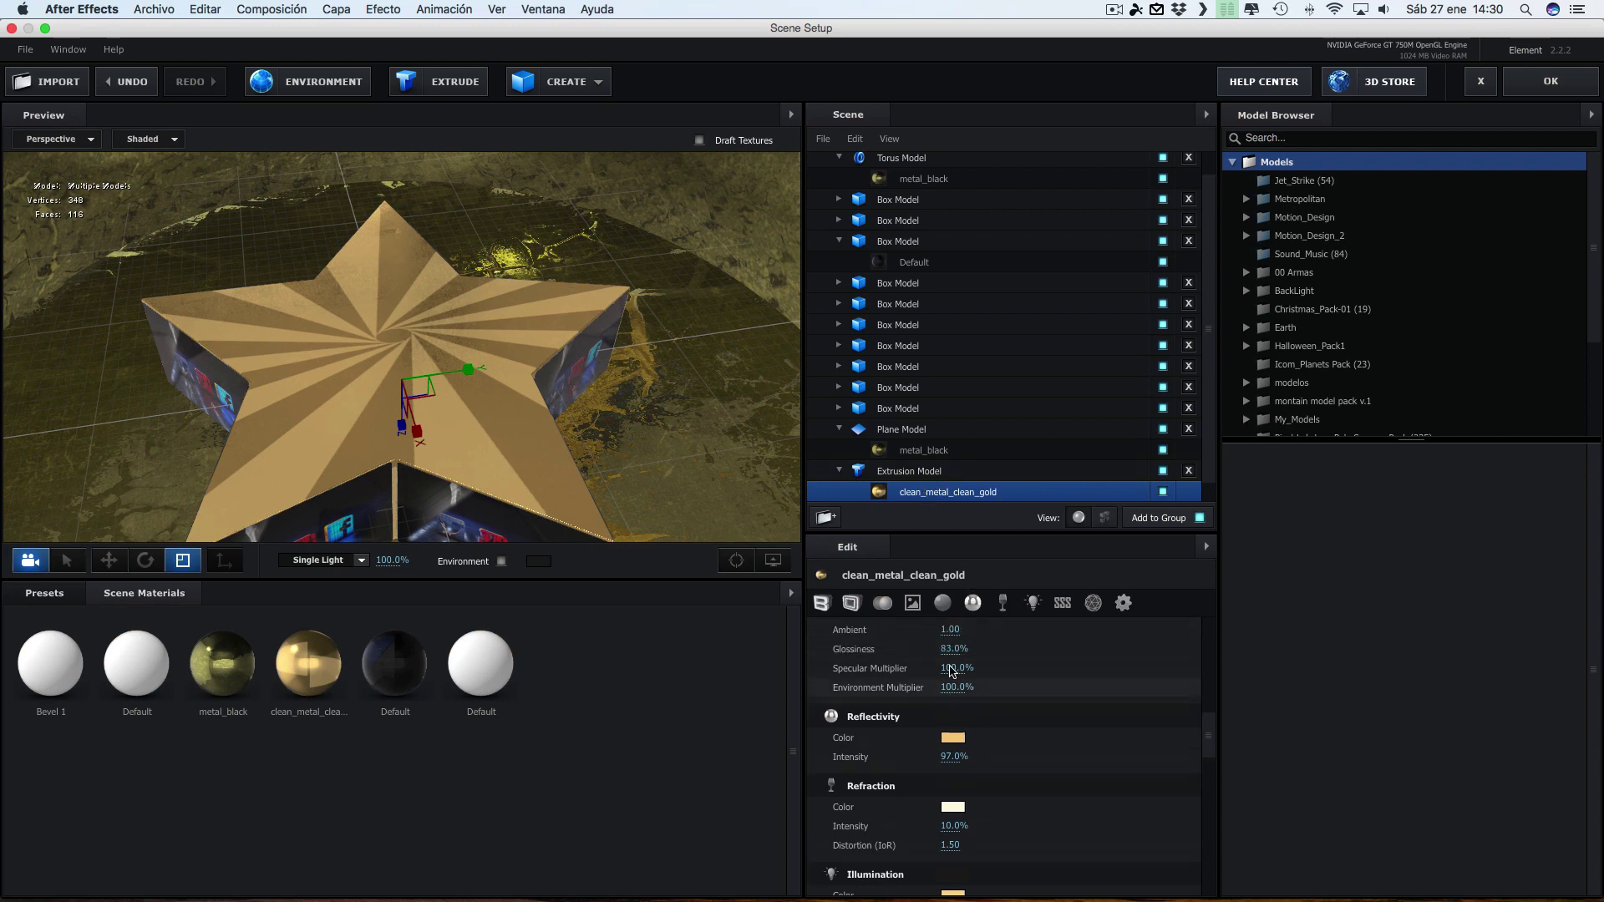
scroll(955, 664, up, 3)
scroll(955, 669, up, 3)
scroll(955, 671, up, 2)
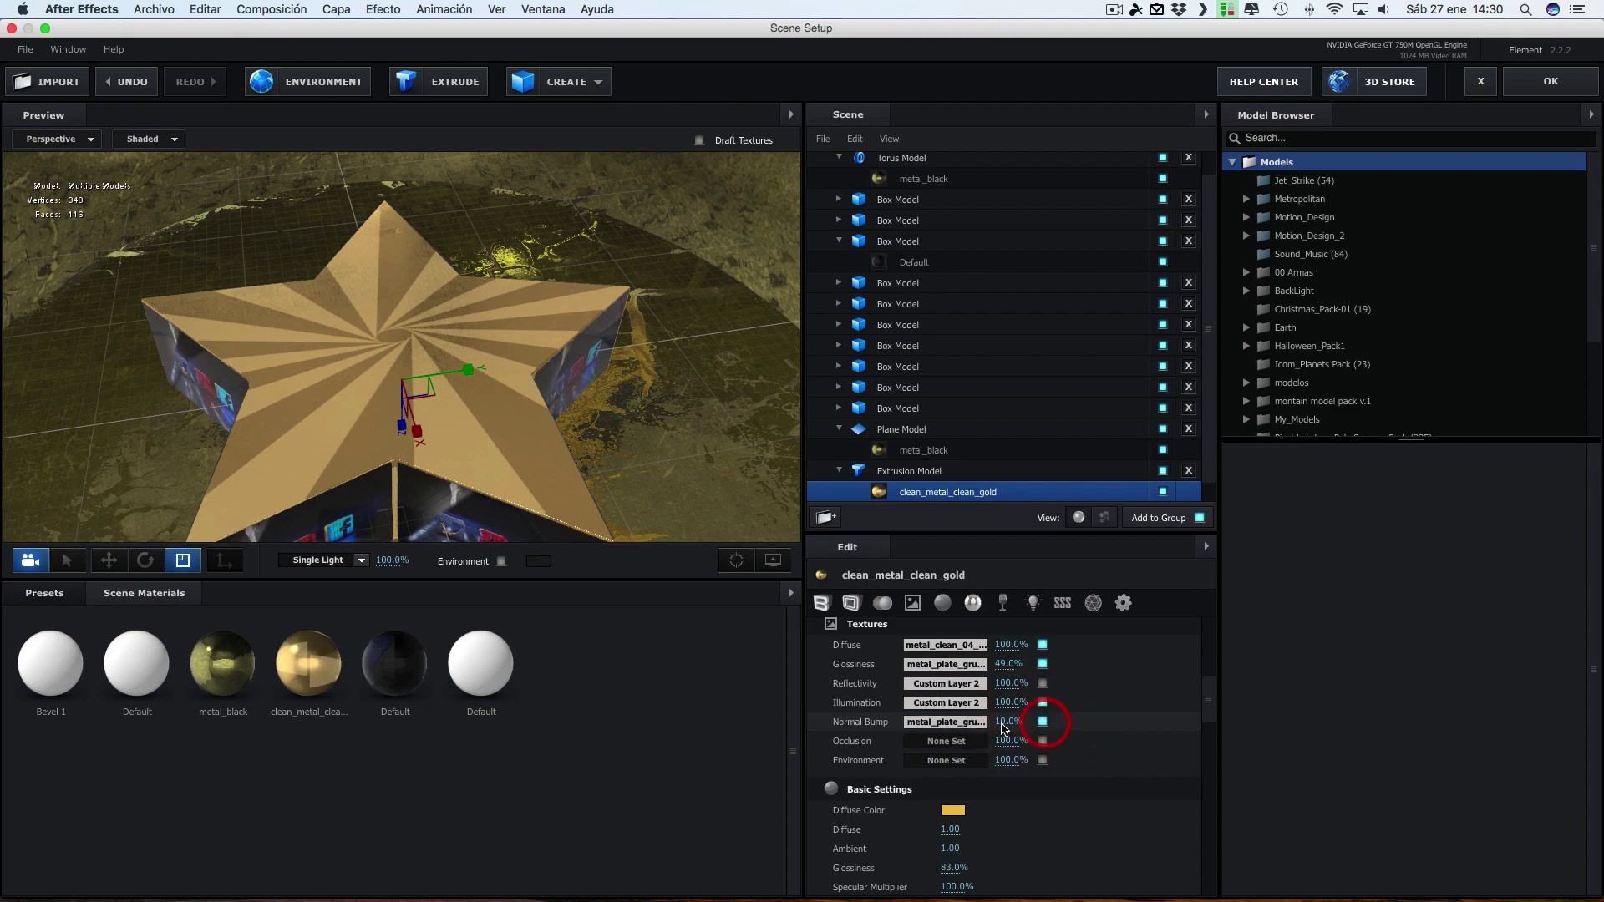
Load Texture_06.jpg from Proyectos After effects propios as the Normal Bump map
click(952, 722)
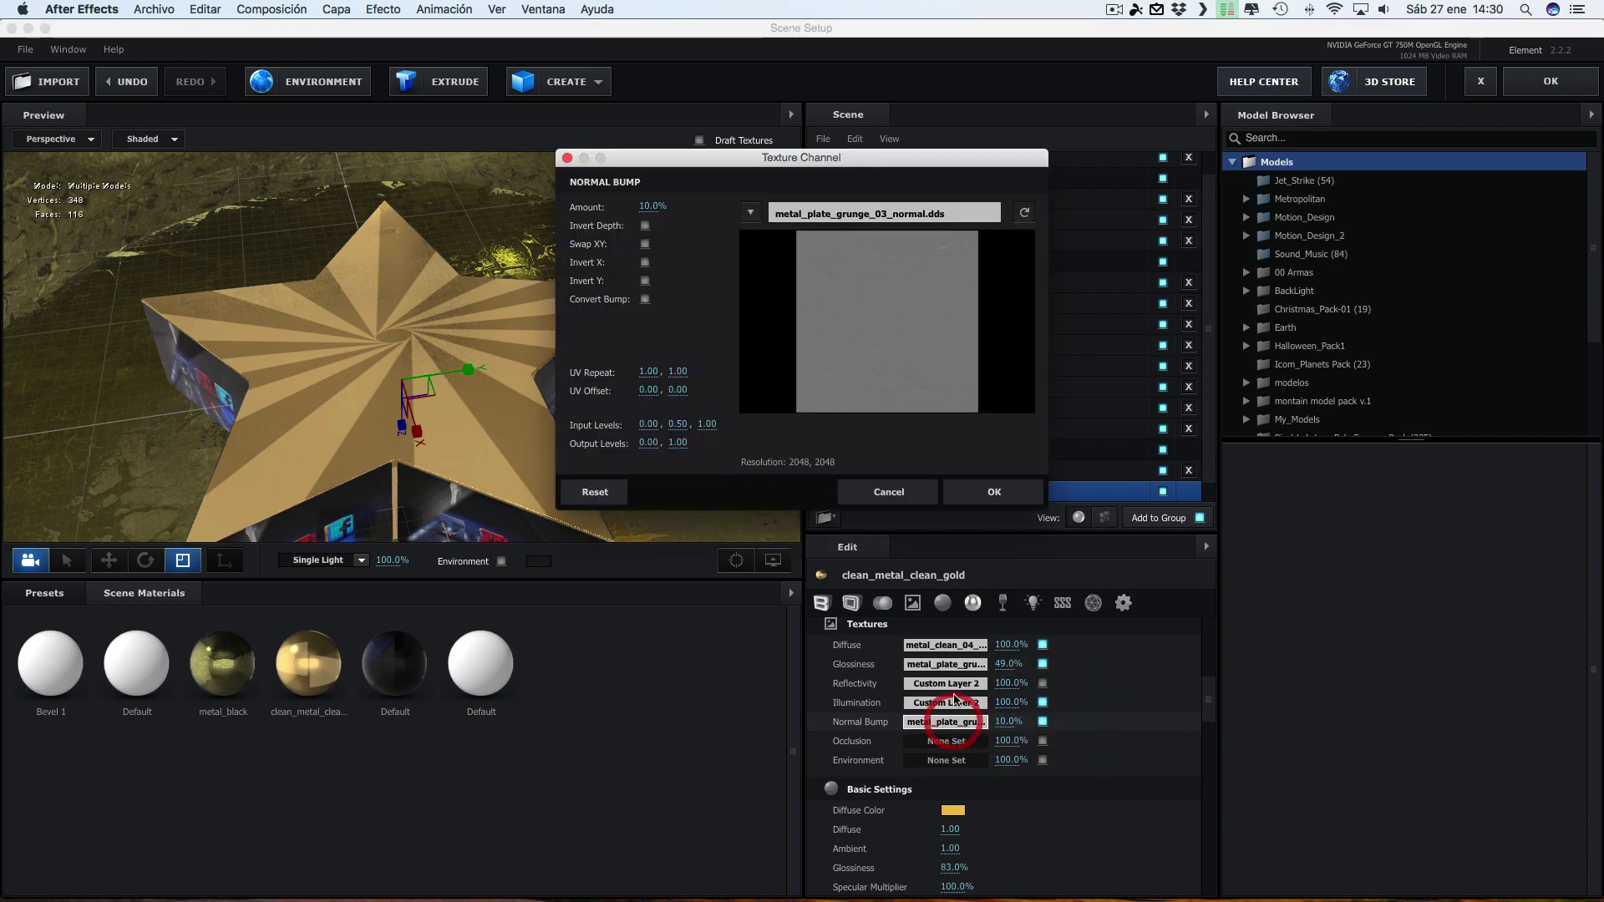
click(826, 217)
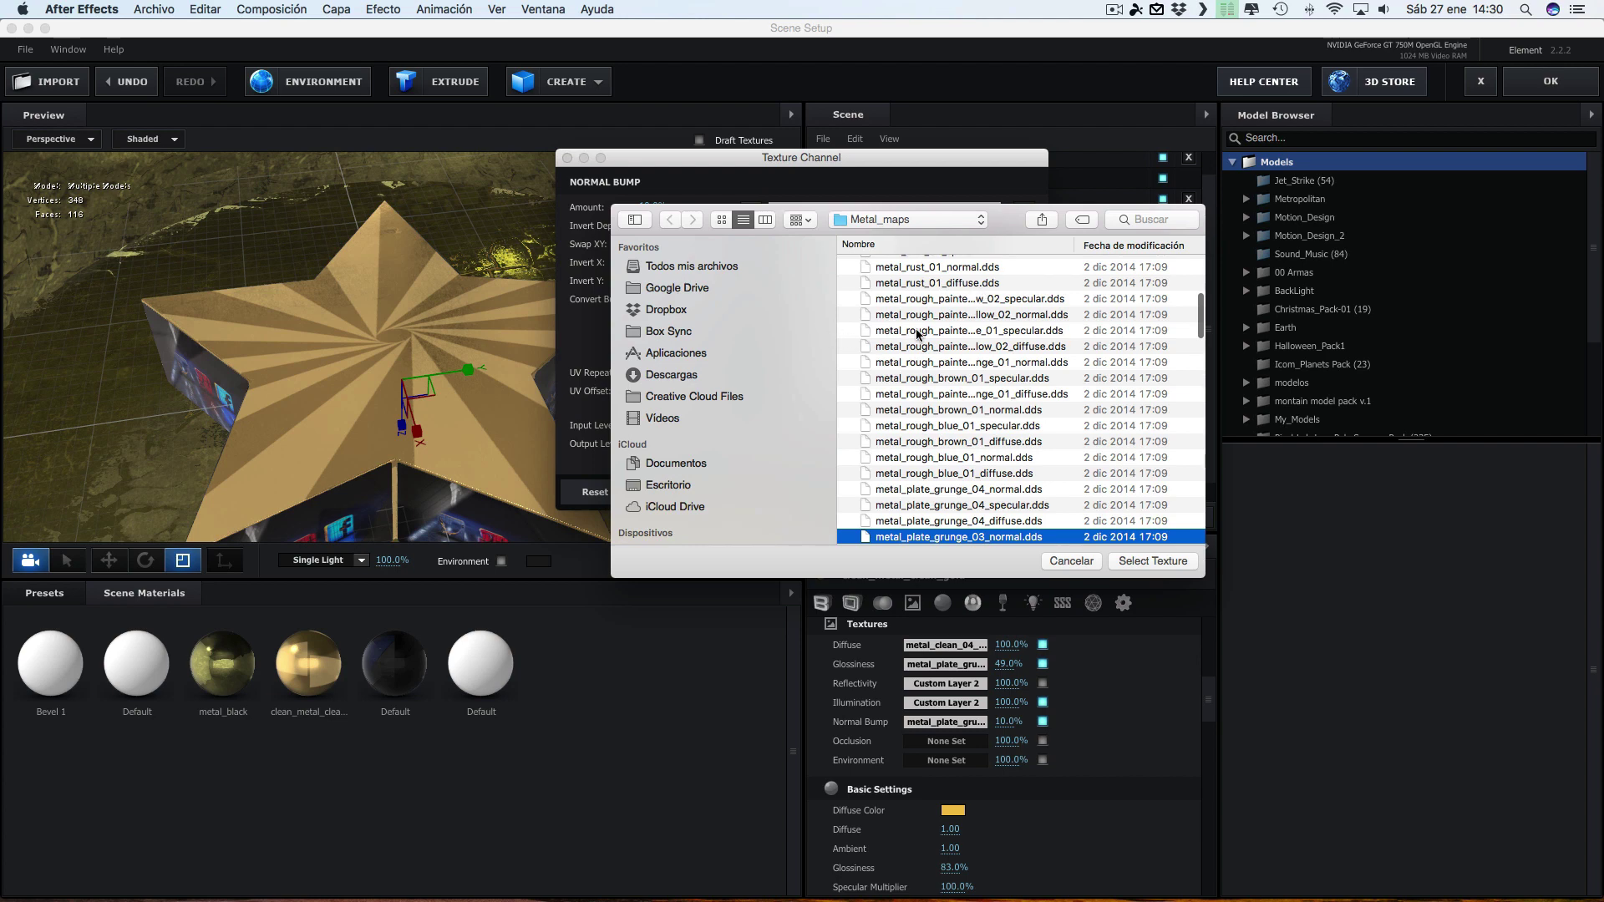
scroll(917, 334, up, 5)
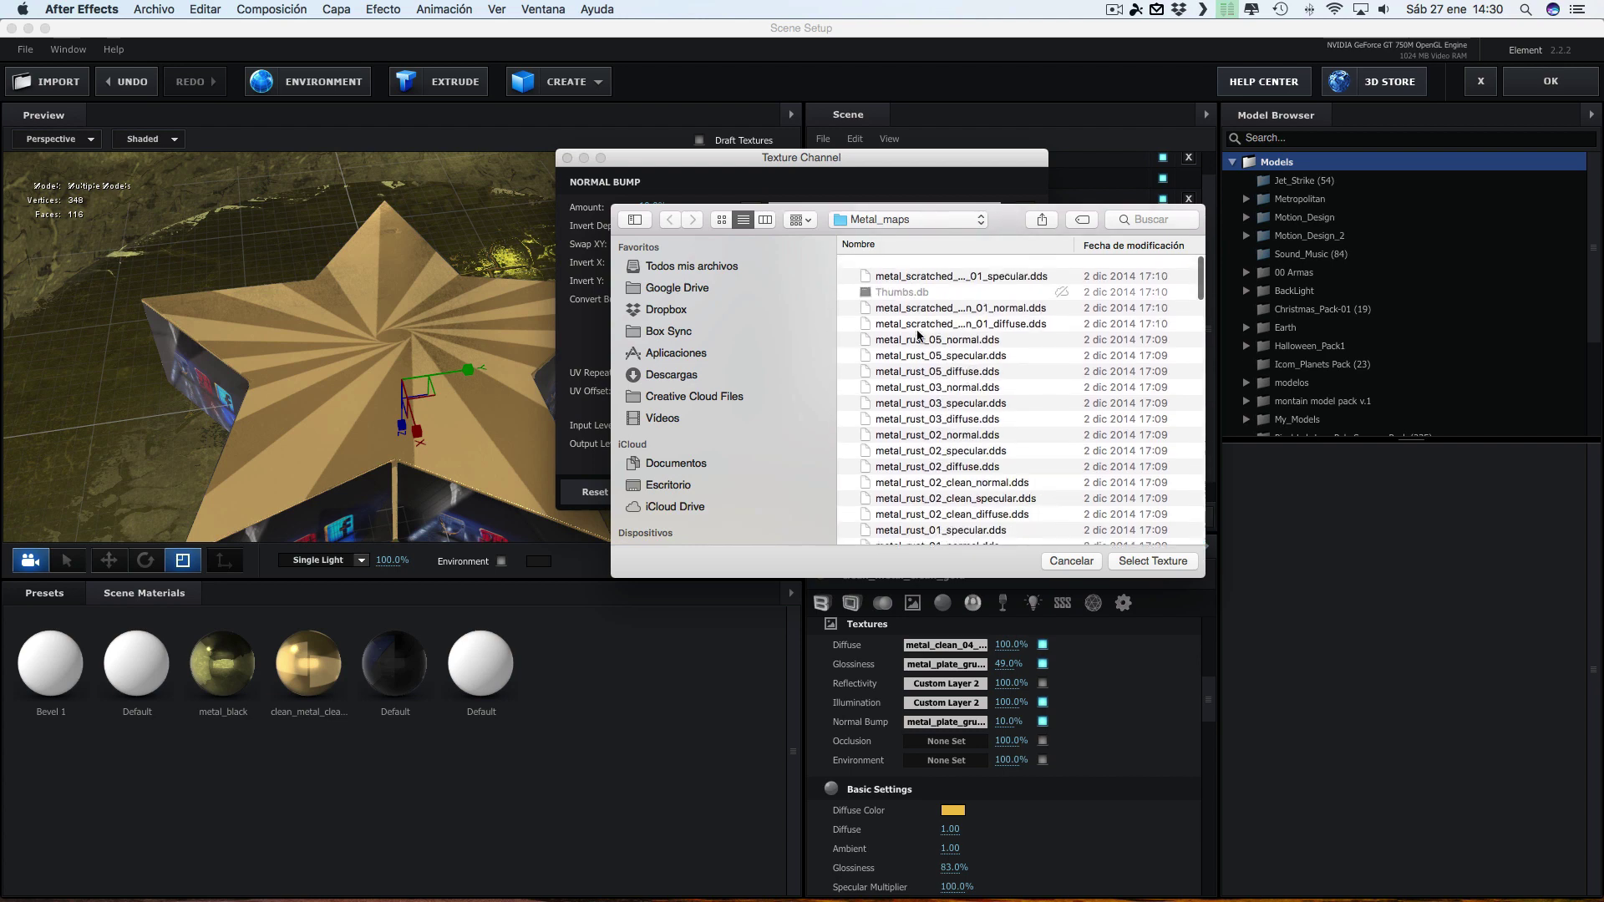
click(700, 461)
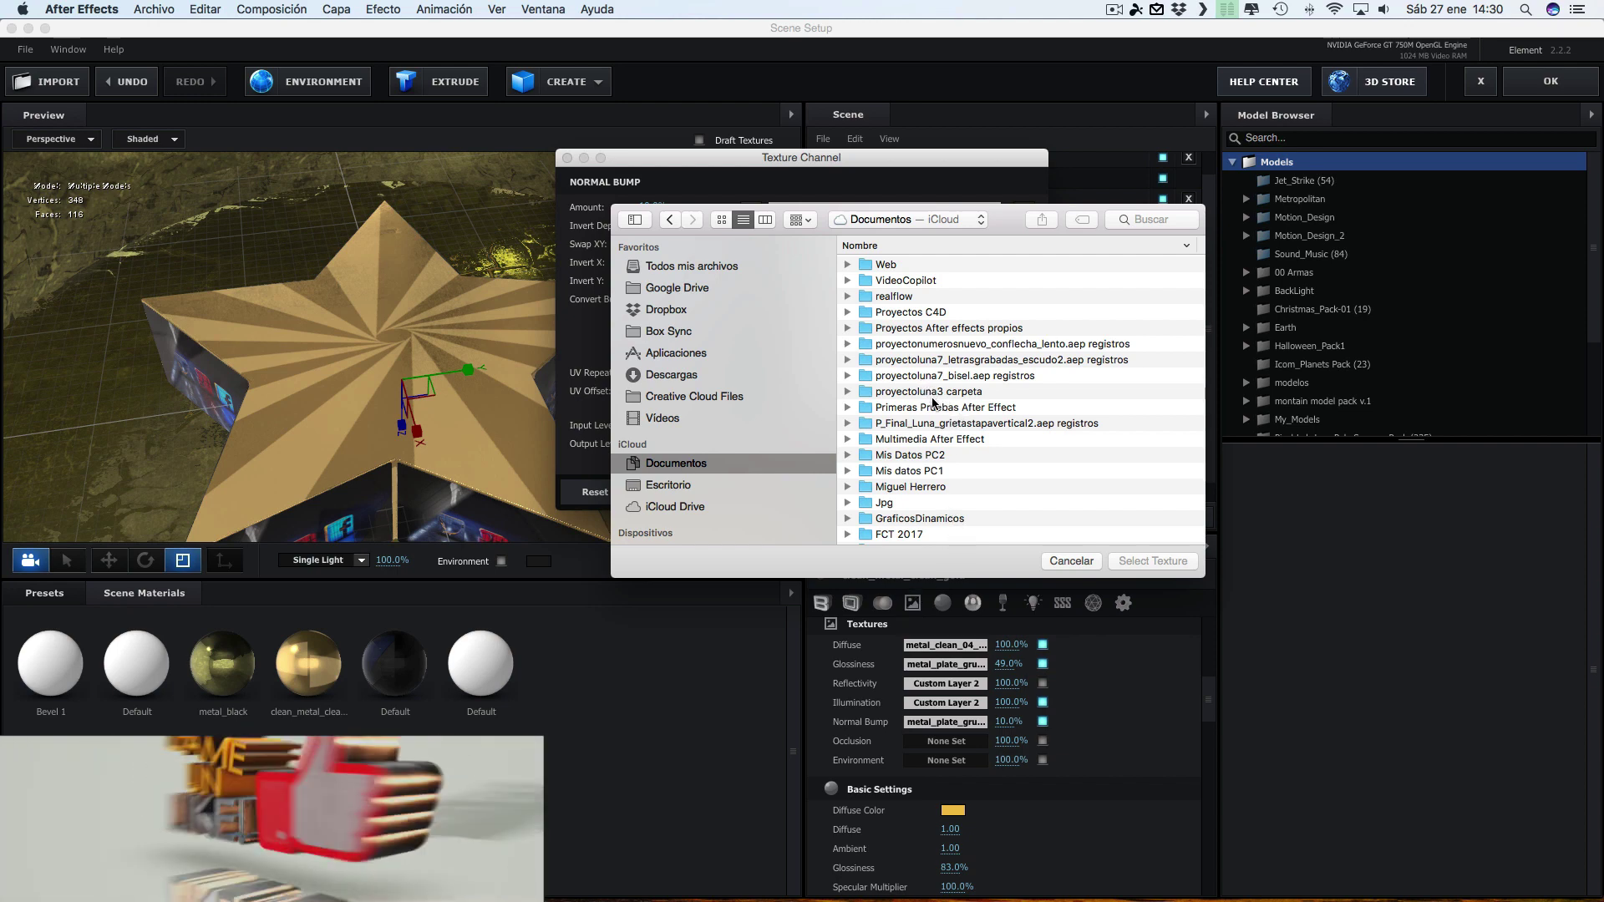
scroll(936, 391, down, 2)
double_click(927, 299)
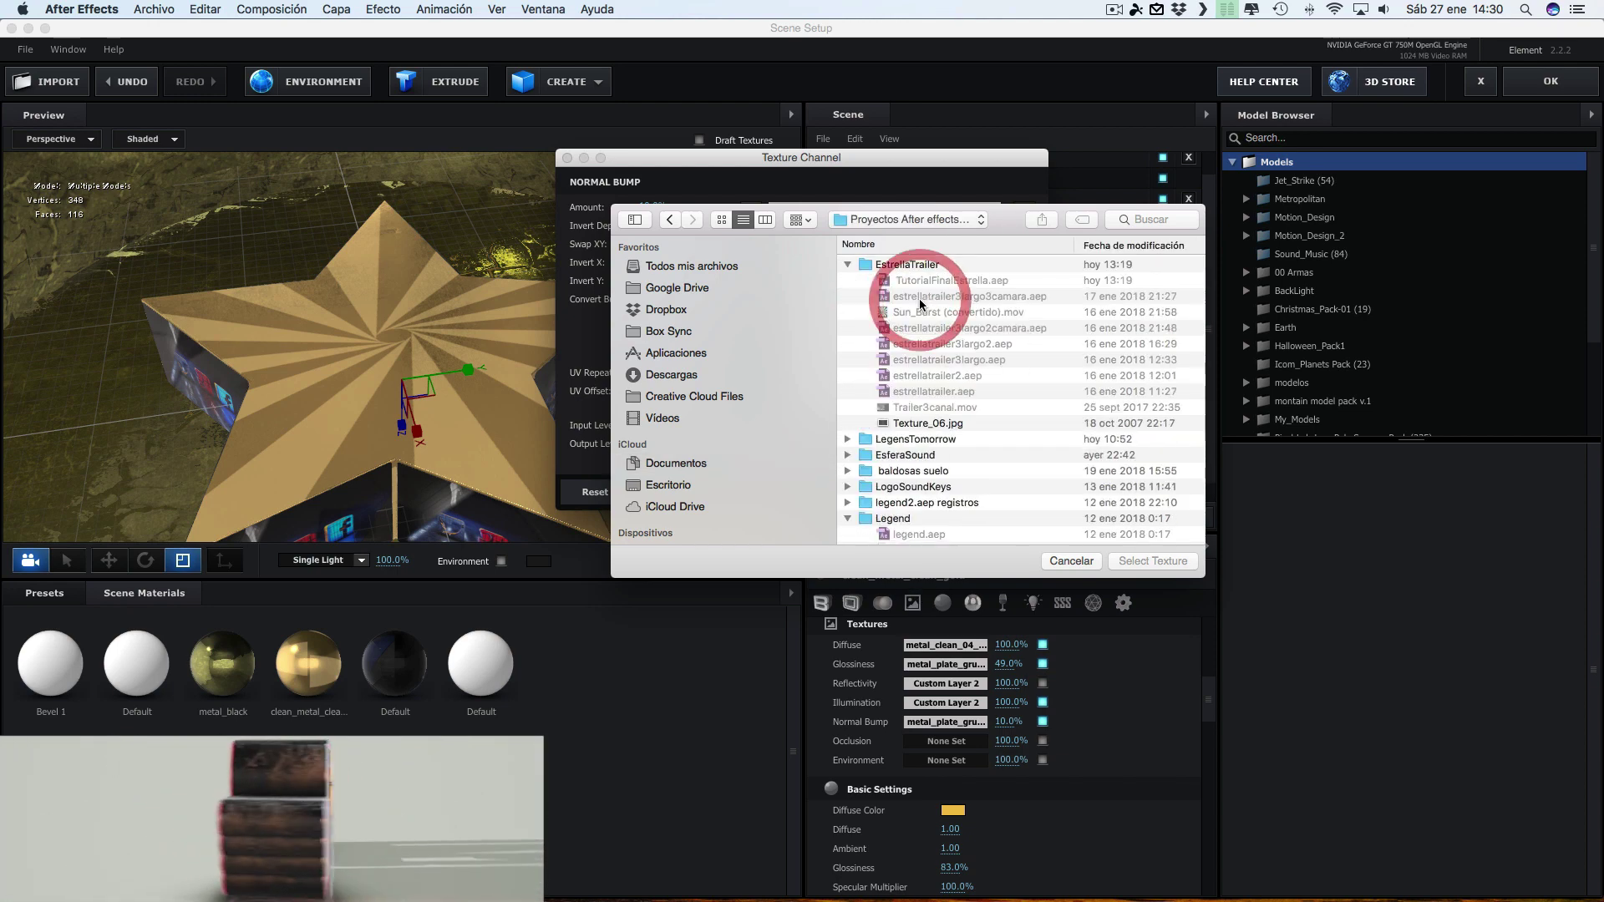
click(935, 422)
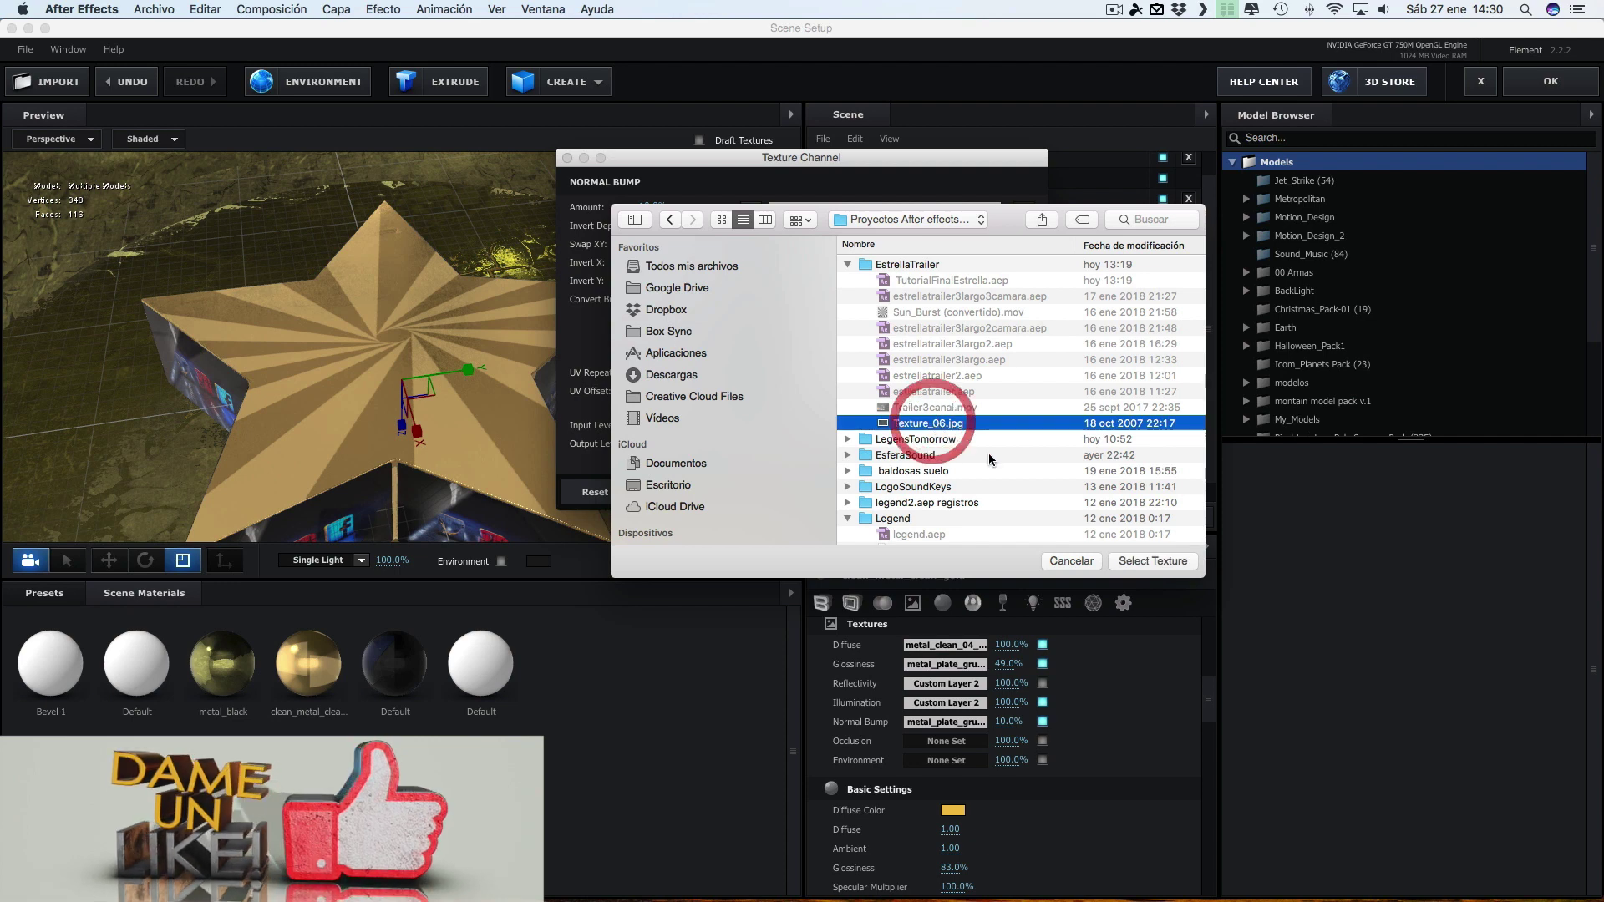
click(1150, 561)
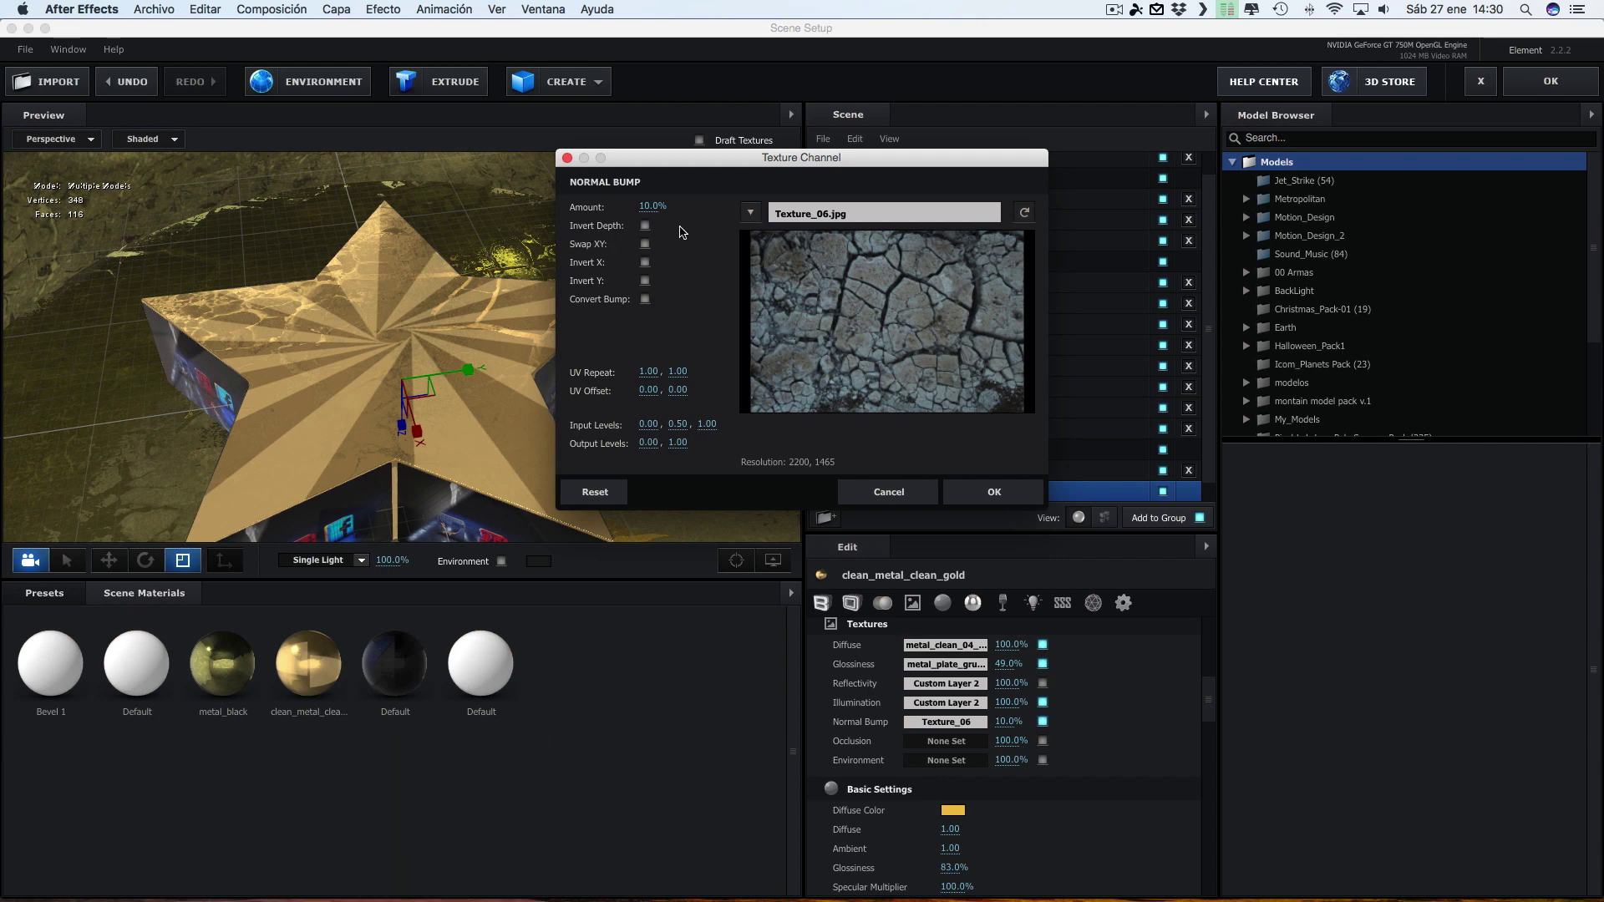
Raise the Normal Bump amount to 27%, adjust UV Repeat, and apply
mouse_move(649, 208)
mouse_down()
mouse_move(668, 209)
mouse_move(688, 372)
mouse_up()
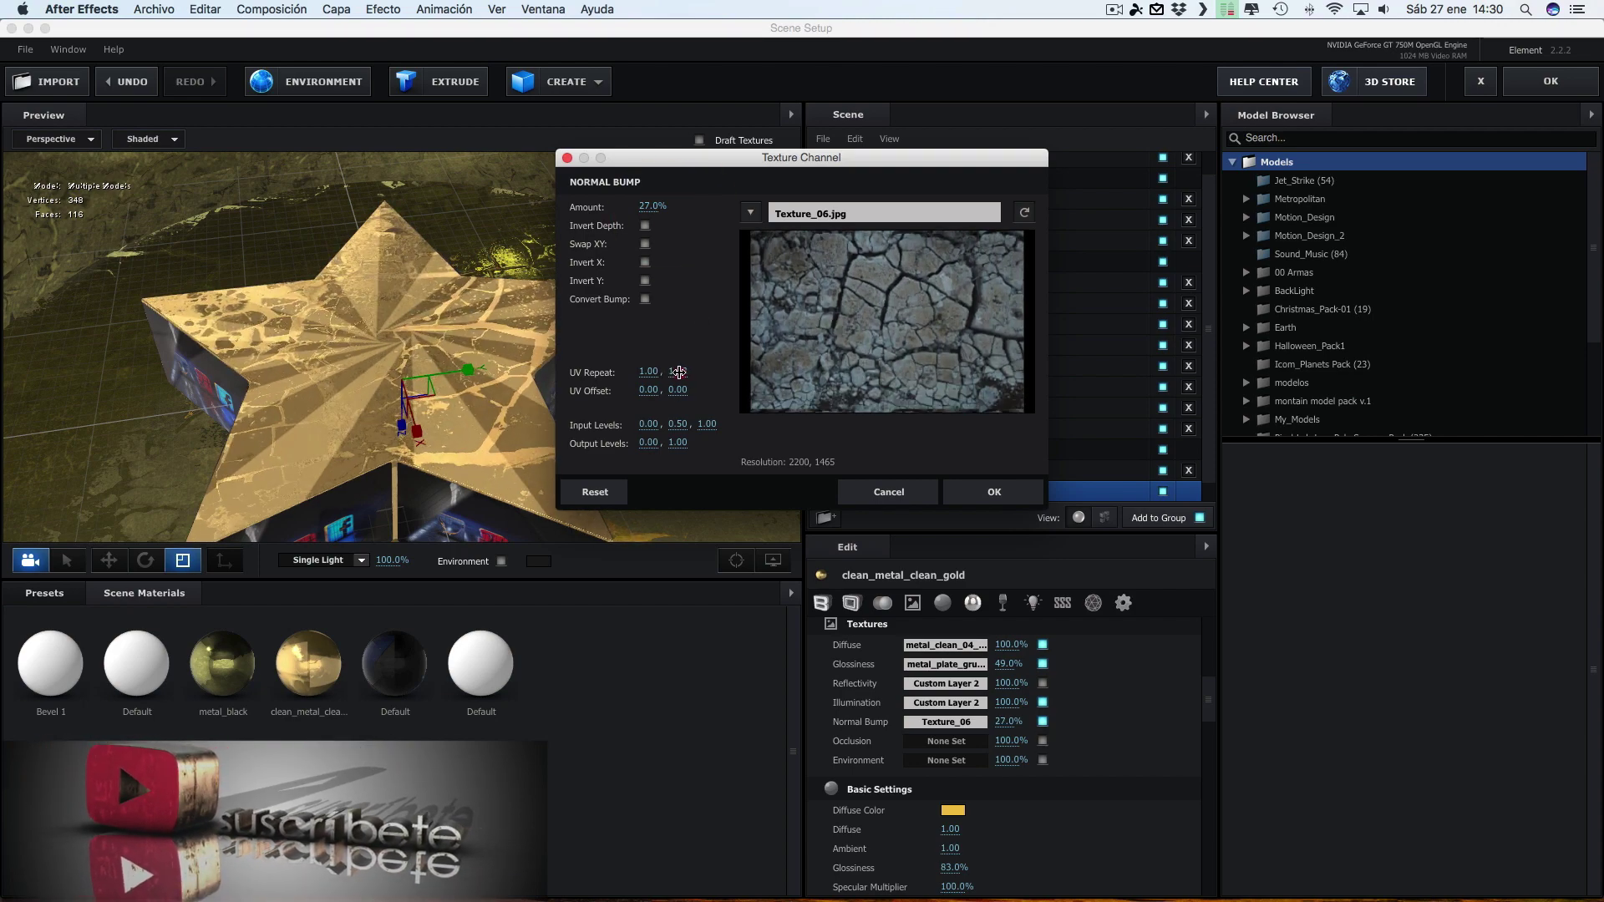
drag(687, 373, 679, 373)
click(994, 492)
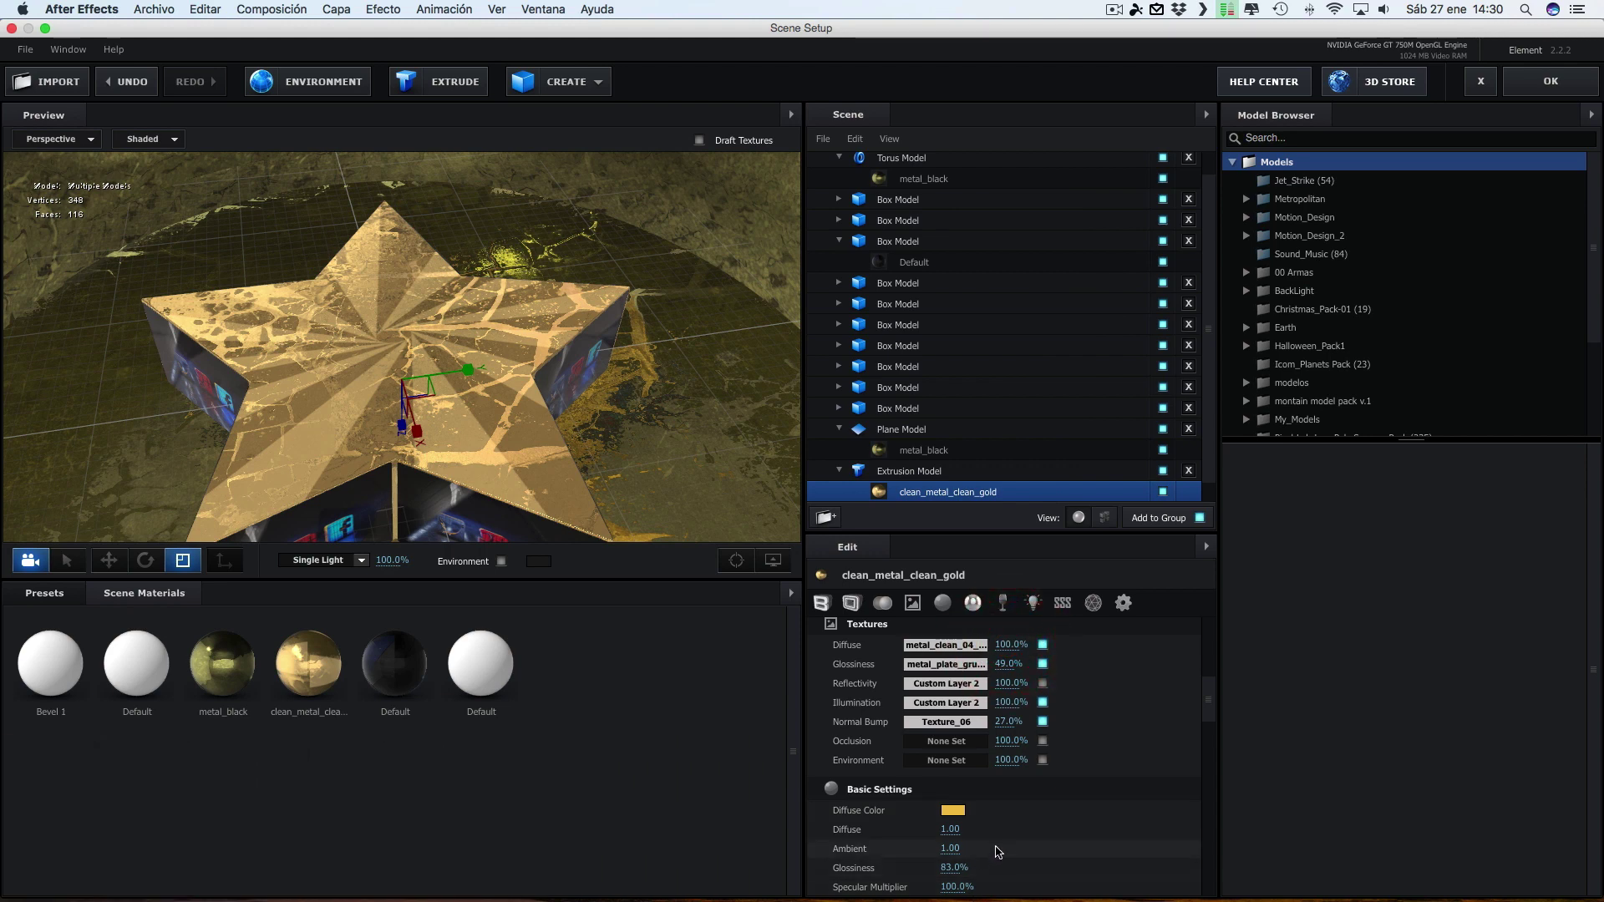
Ease the gold material's Normal Bump down to 16% and orbit the preview to inspect the subtler cracks
scroll(1014, 784, down, 2)
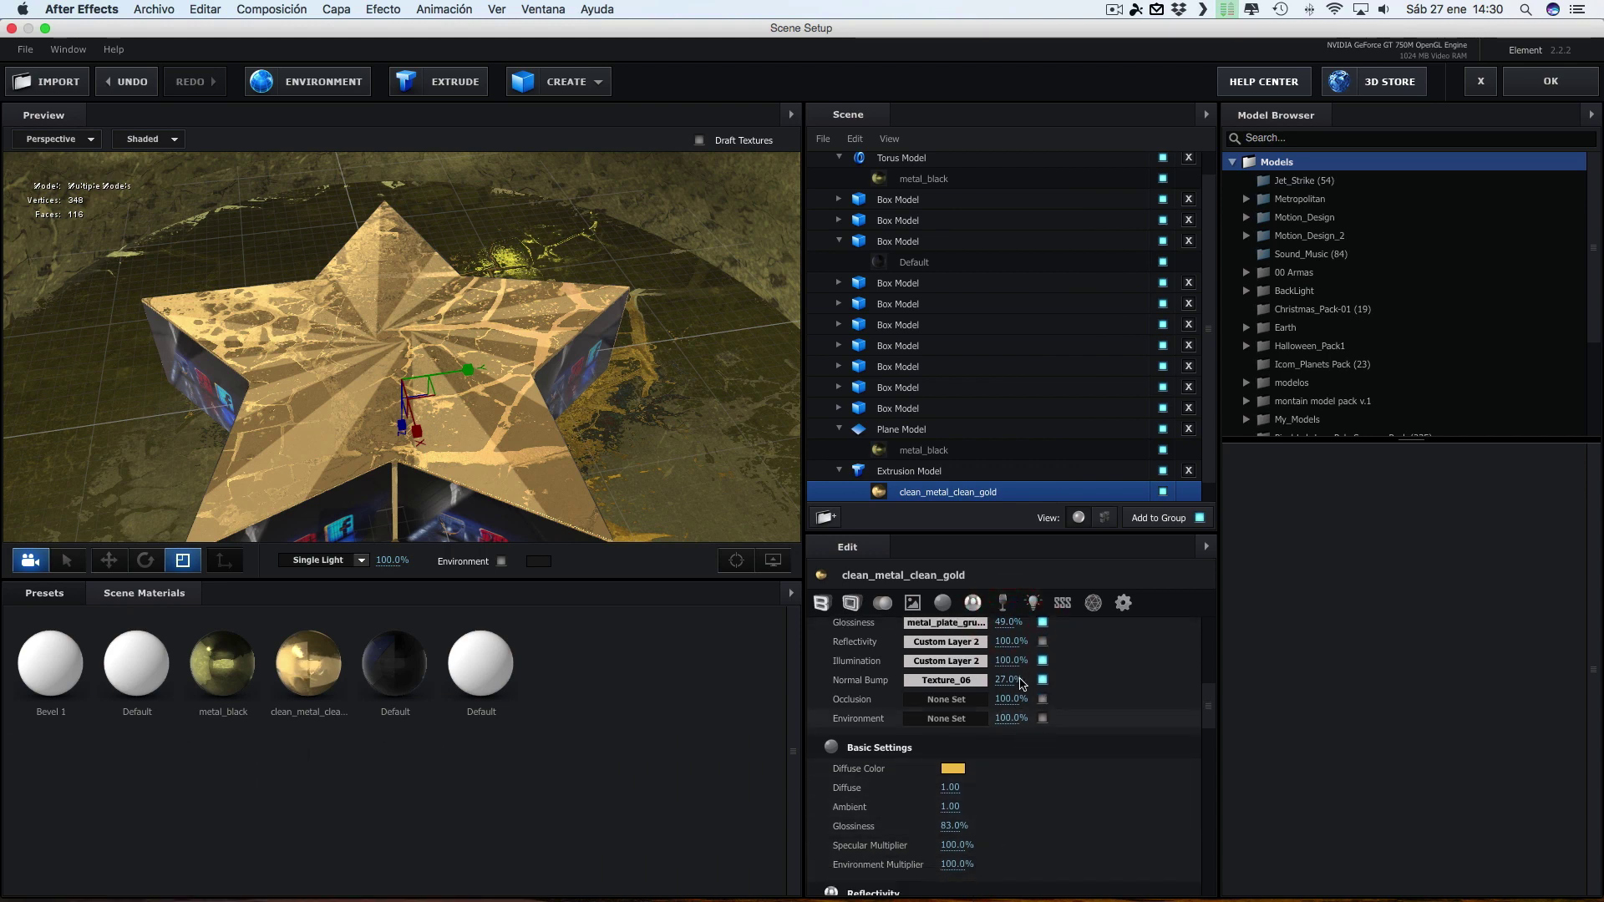
mouse_move(1005, 680)
mouse_down()
mouse_move(1036, 679)
mouse_move(1012, 680)
mouse_up()
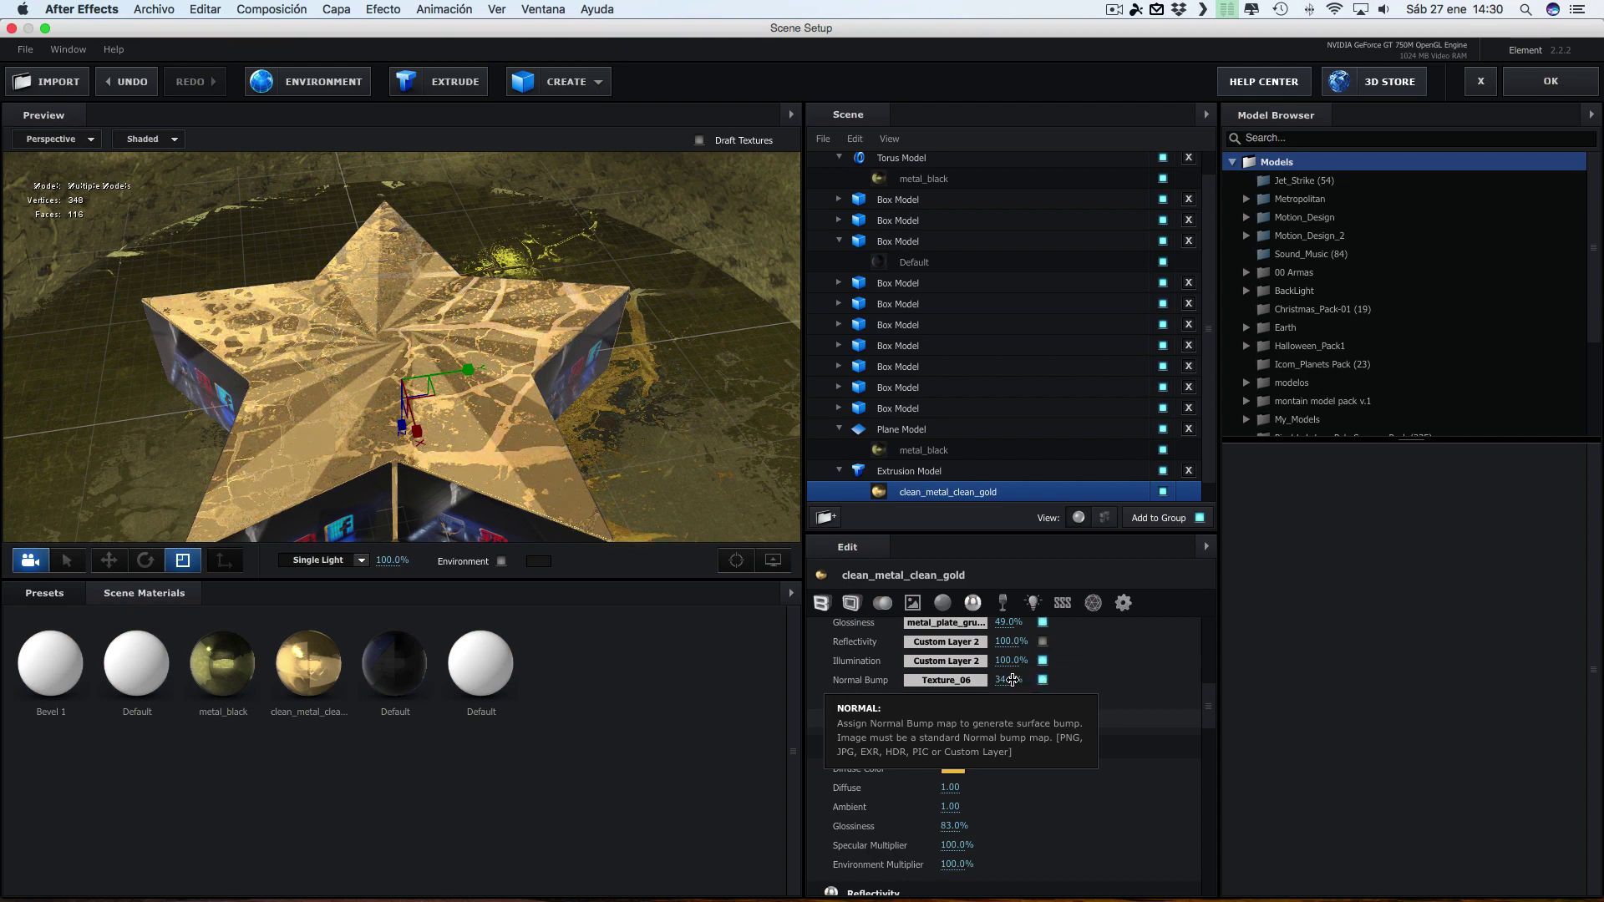
drag(543, 359, 514, 355)
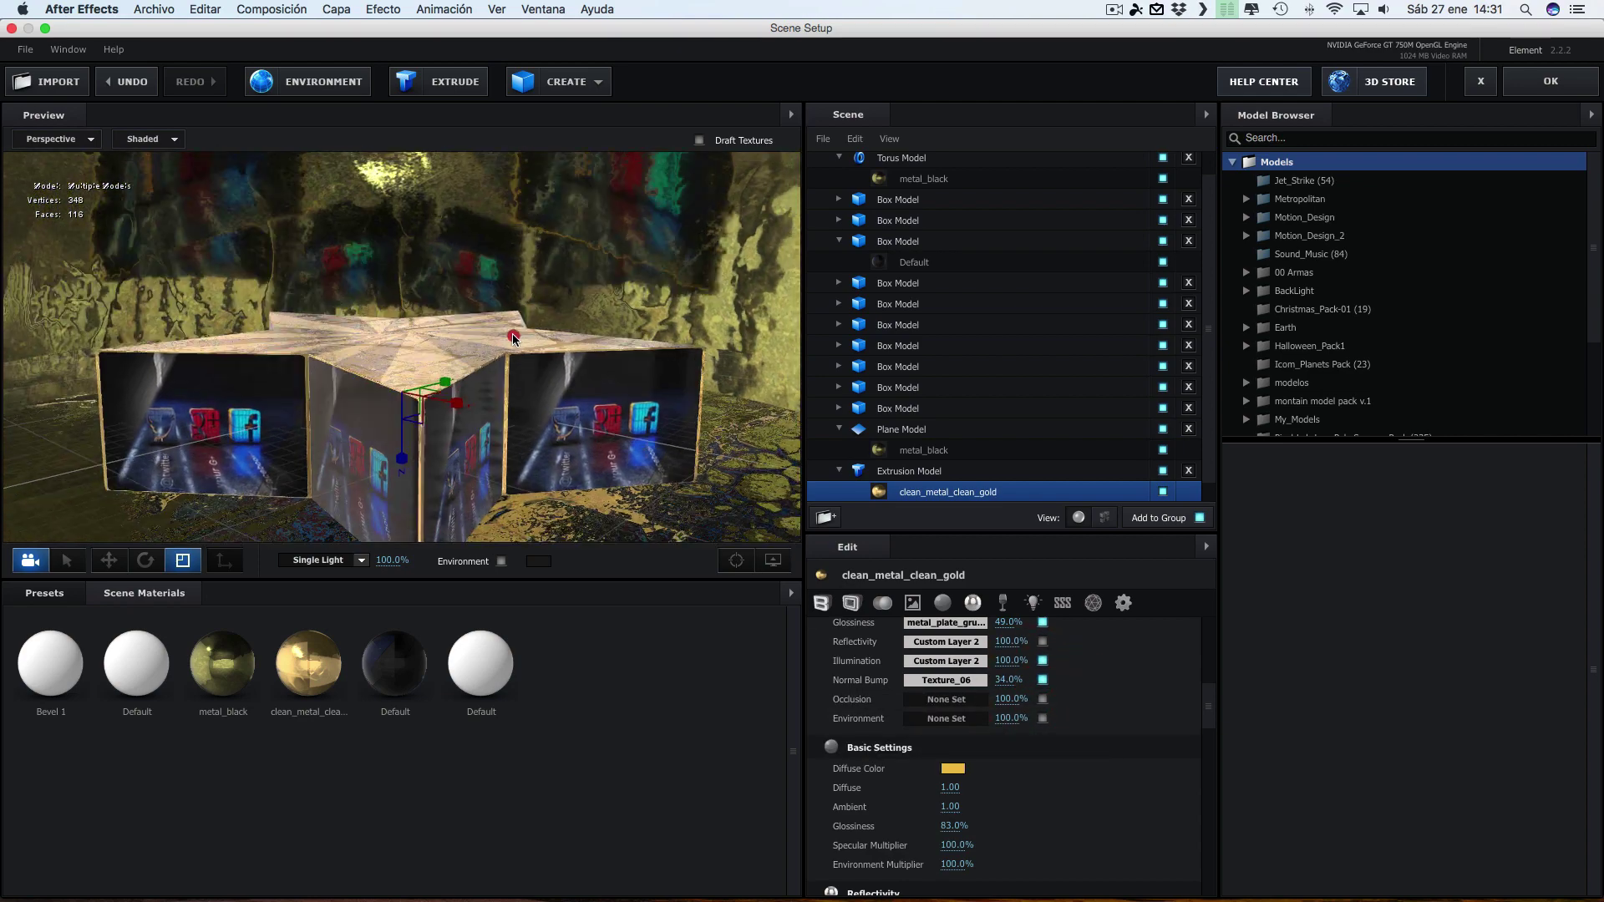
drag(1005, 680, 994, 681)
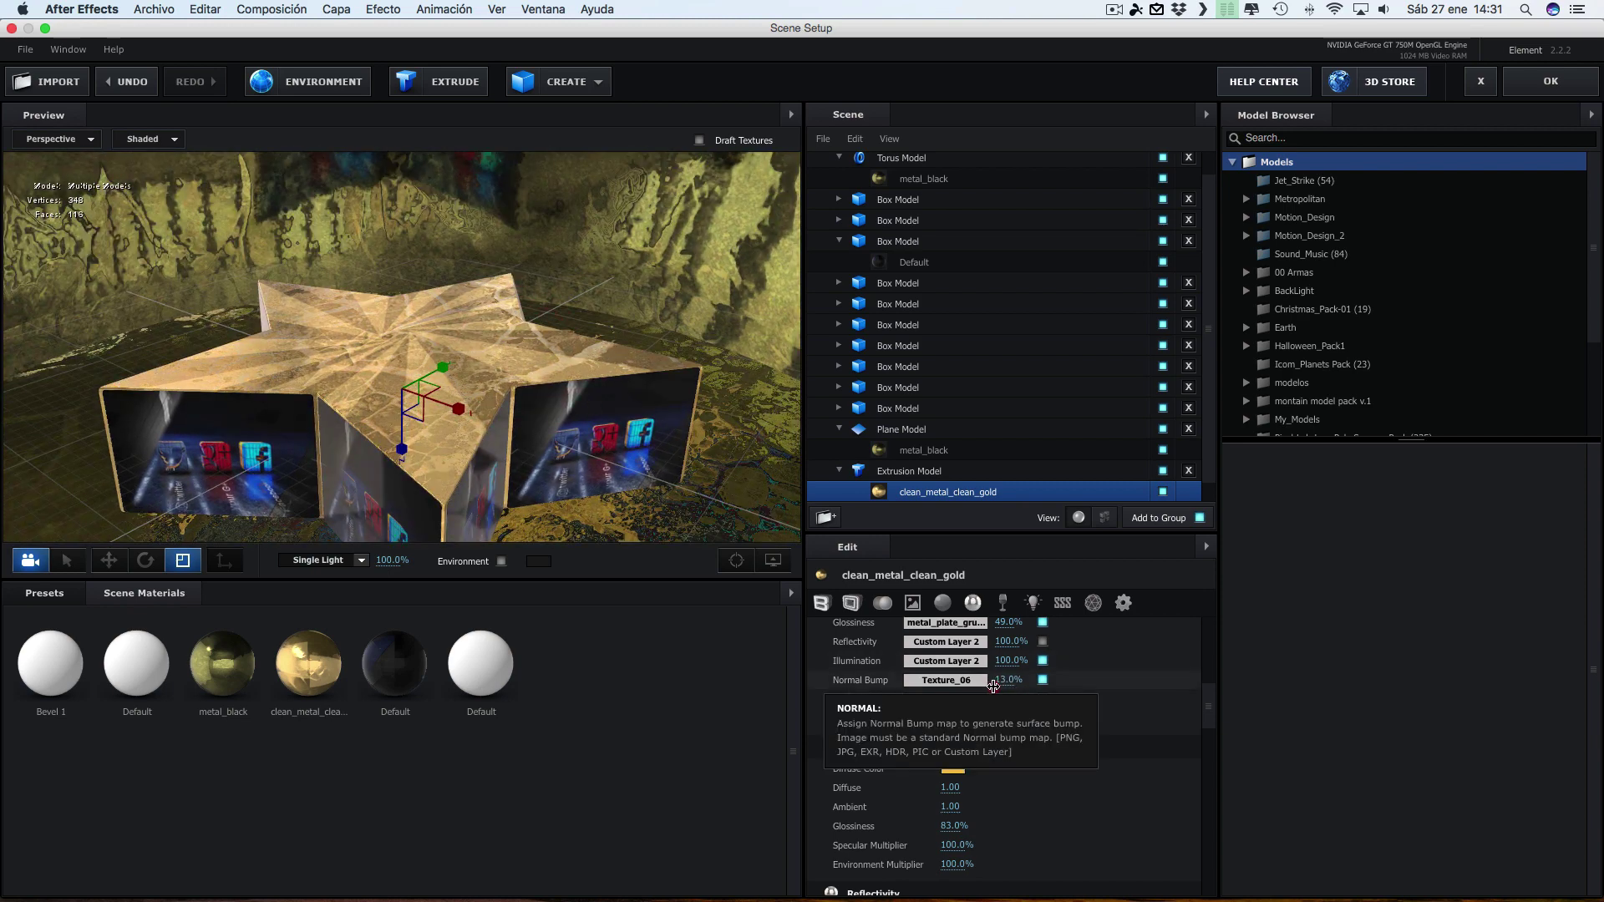
mouse_move(452, 360)
mouse_down()
mouse_move(347, 370)
mouse_move(418, 376)
mouse_up()
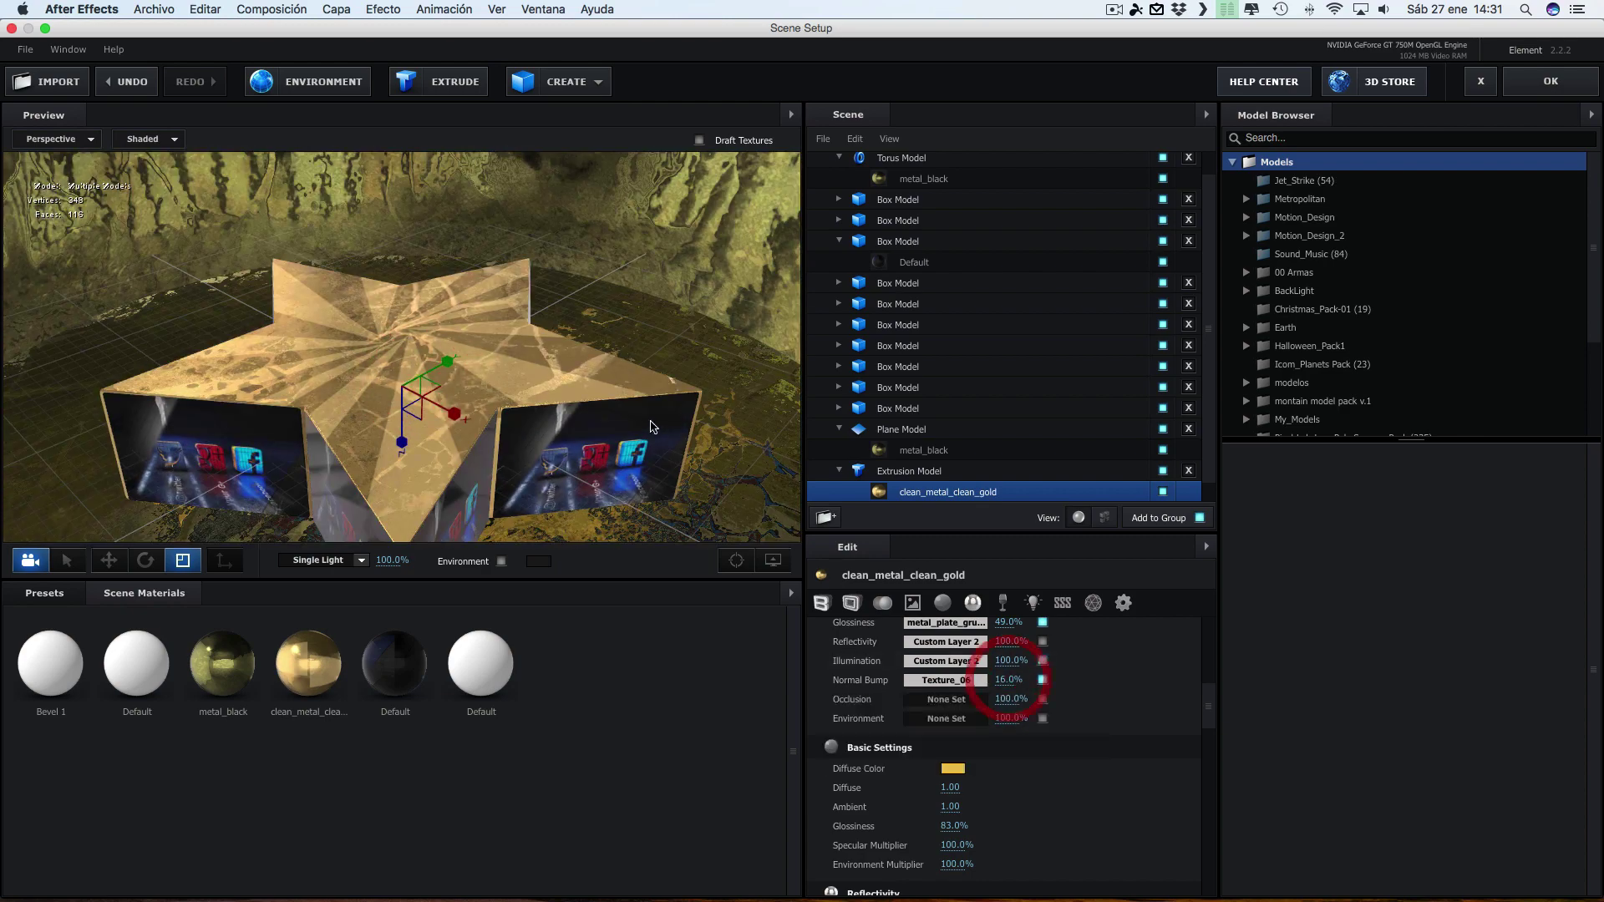
mouse_move(658, 422)
mouse_down()
mouse_move(670, 409)
mouse_move(552, 455)
mouse_up()
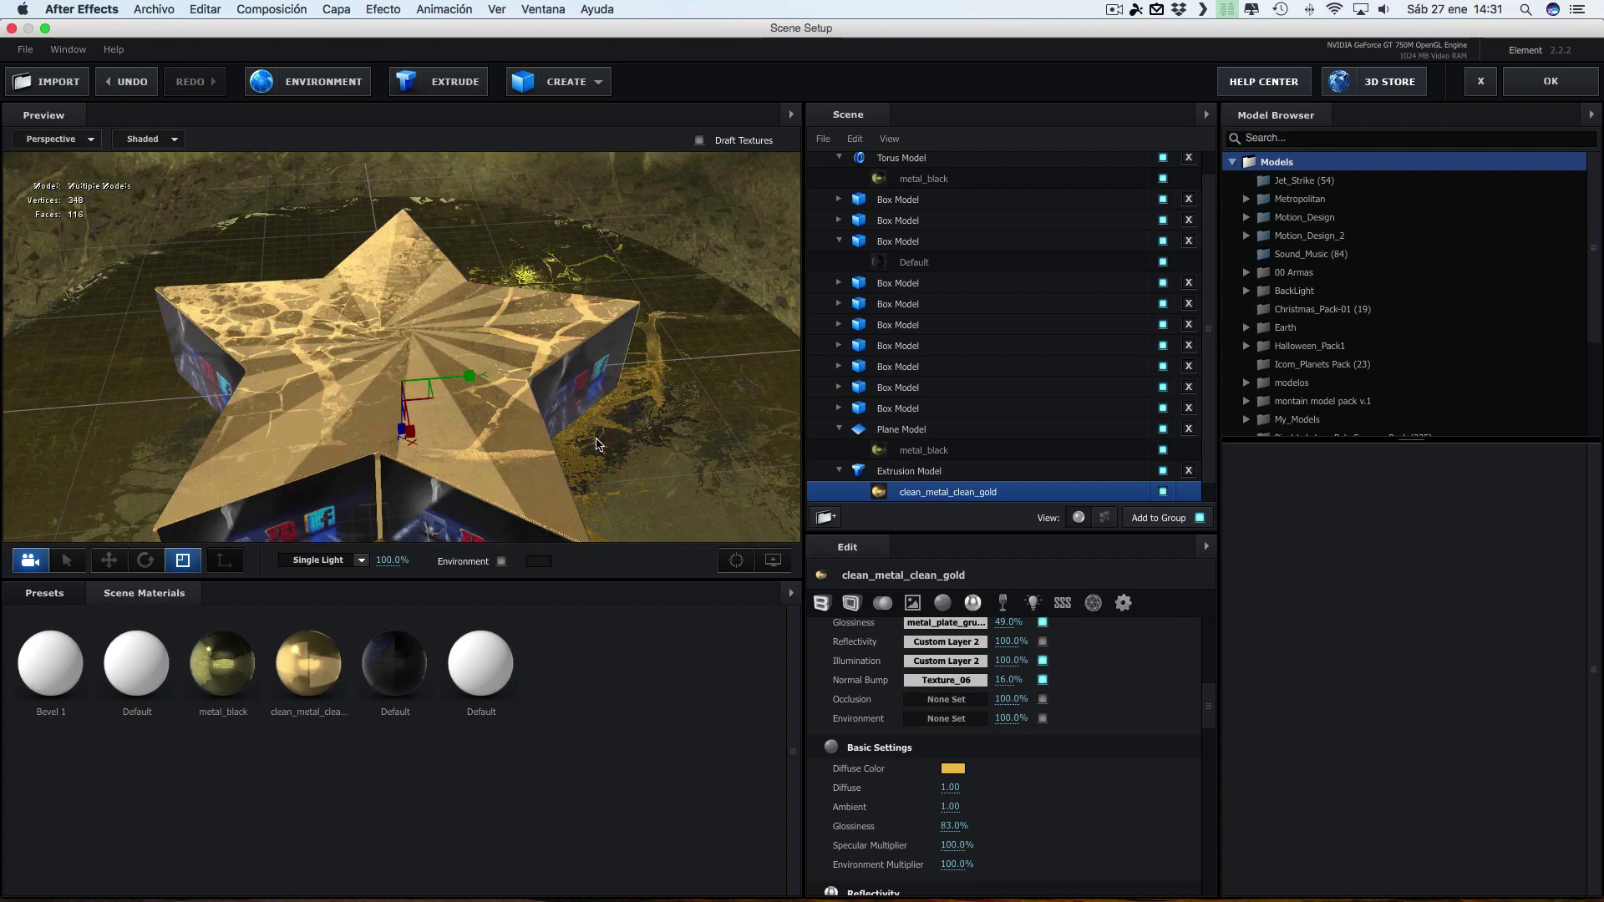
drag(552, 456, 545, 476)
click(1542, 87)
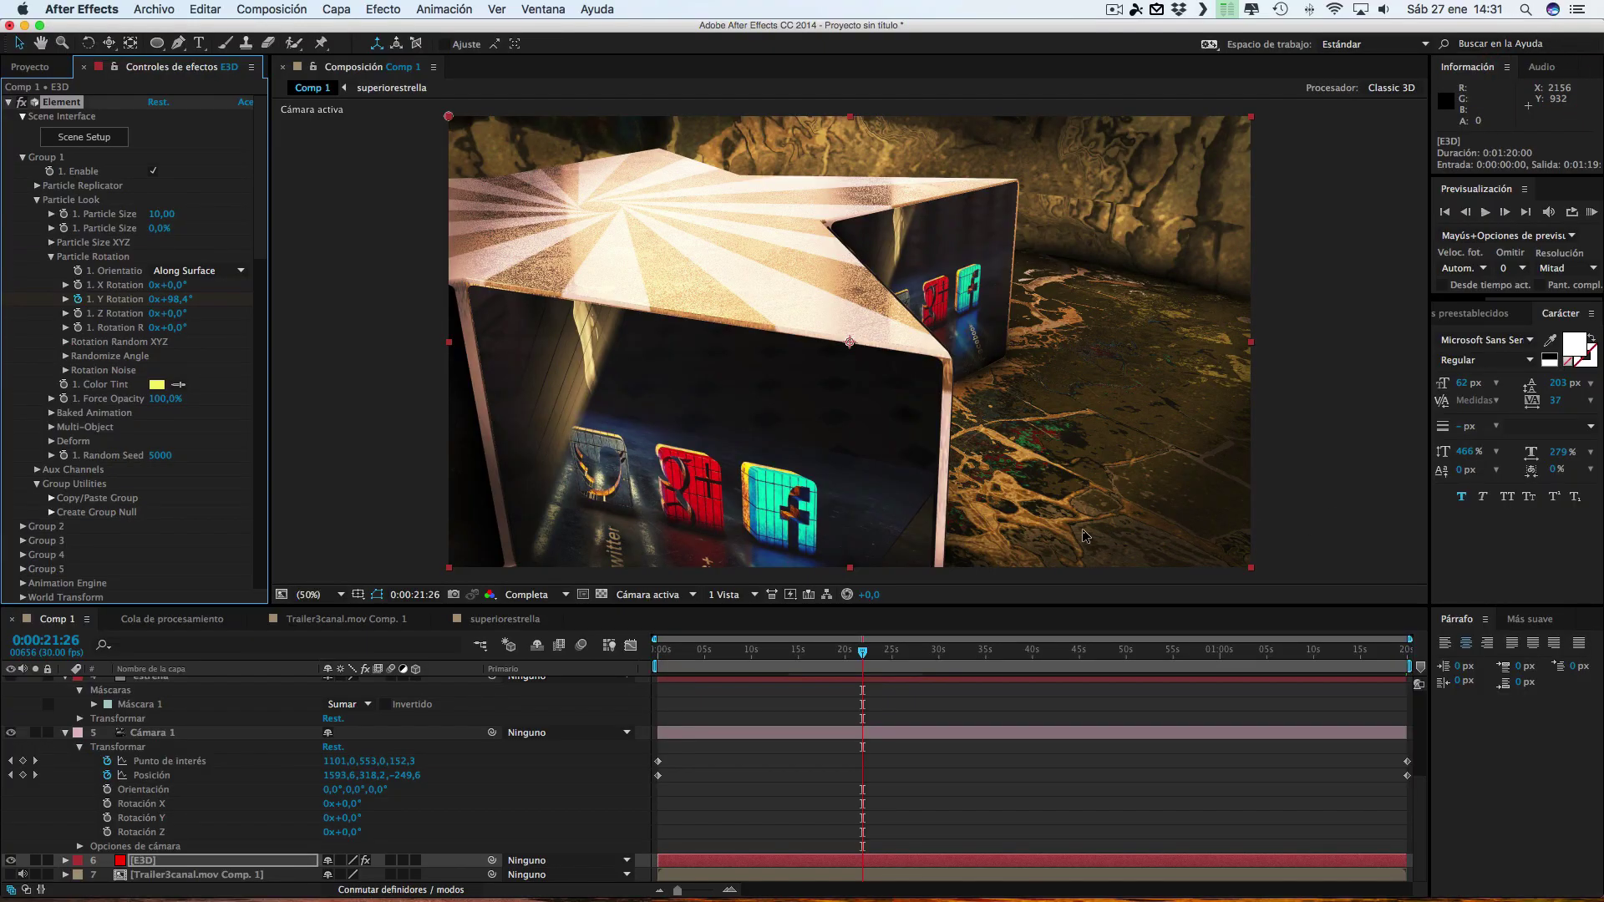
click(918, 661)
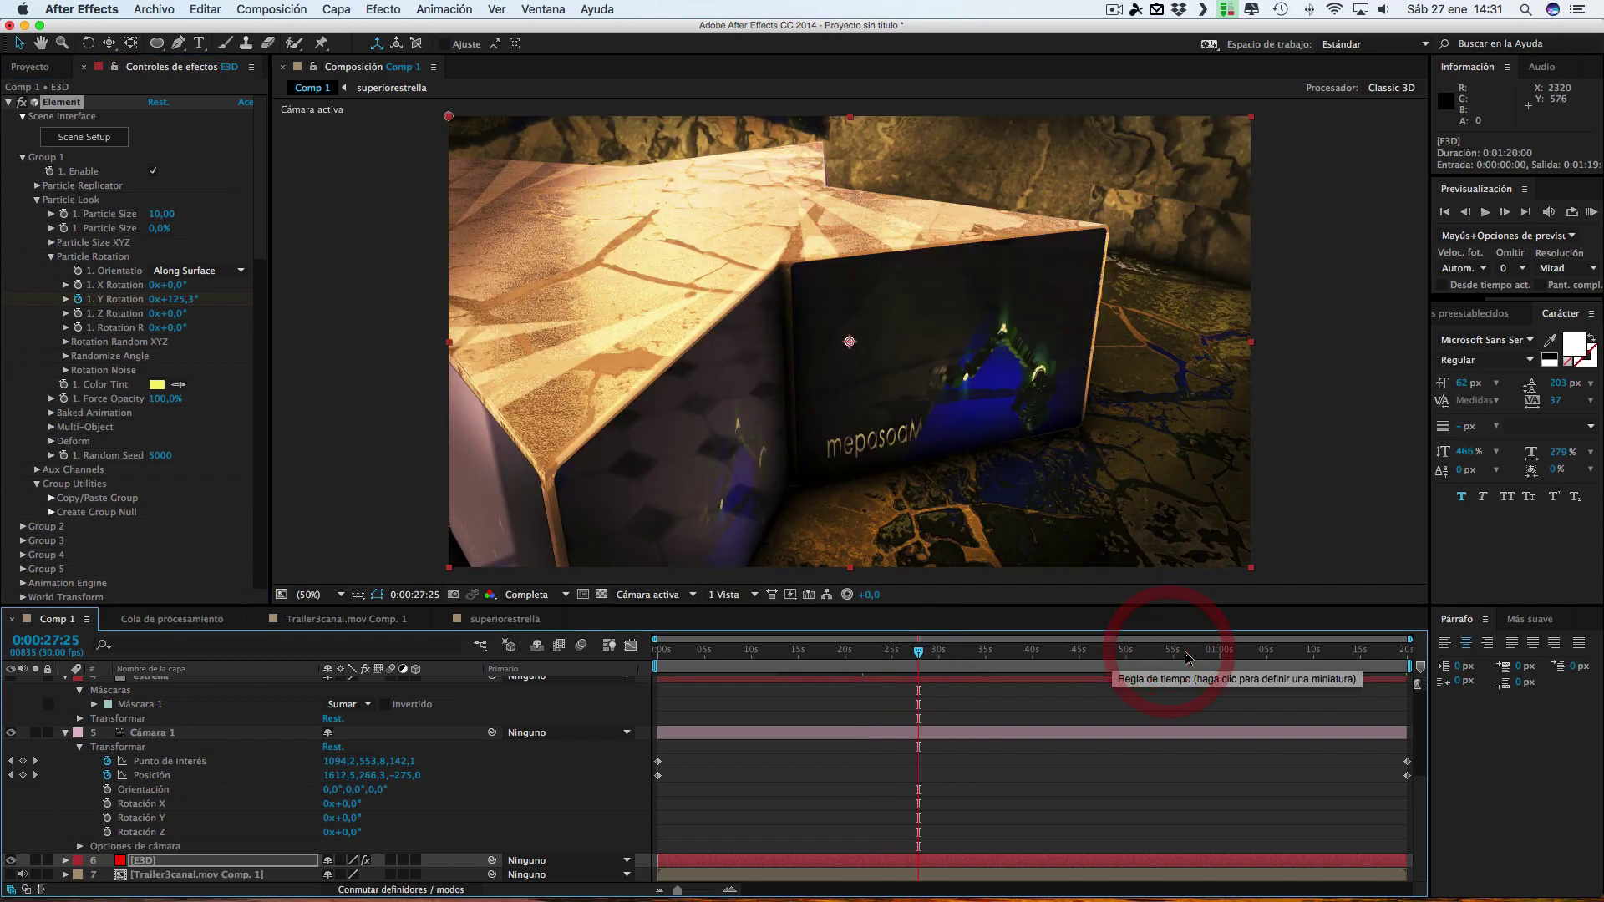
click(1117, 655)
click(1186, 655)
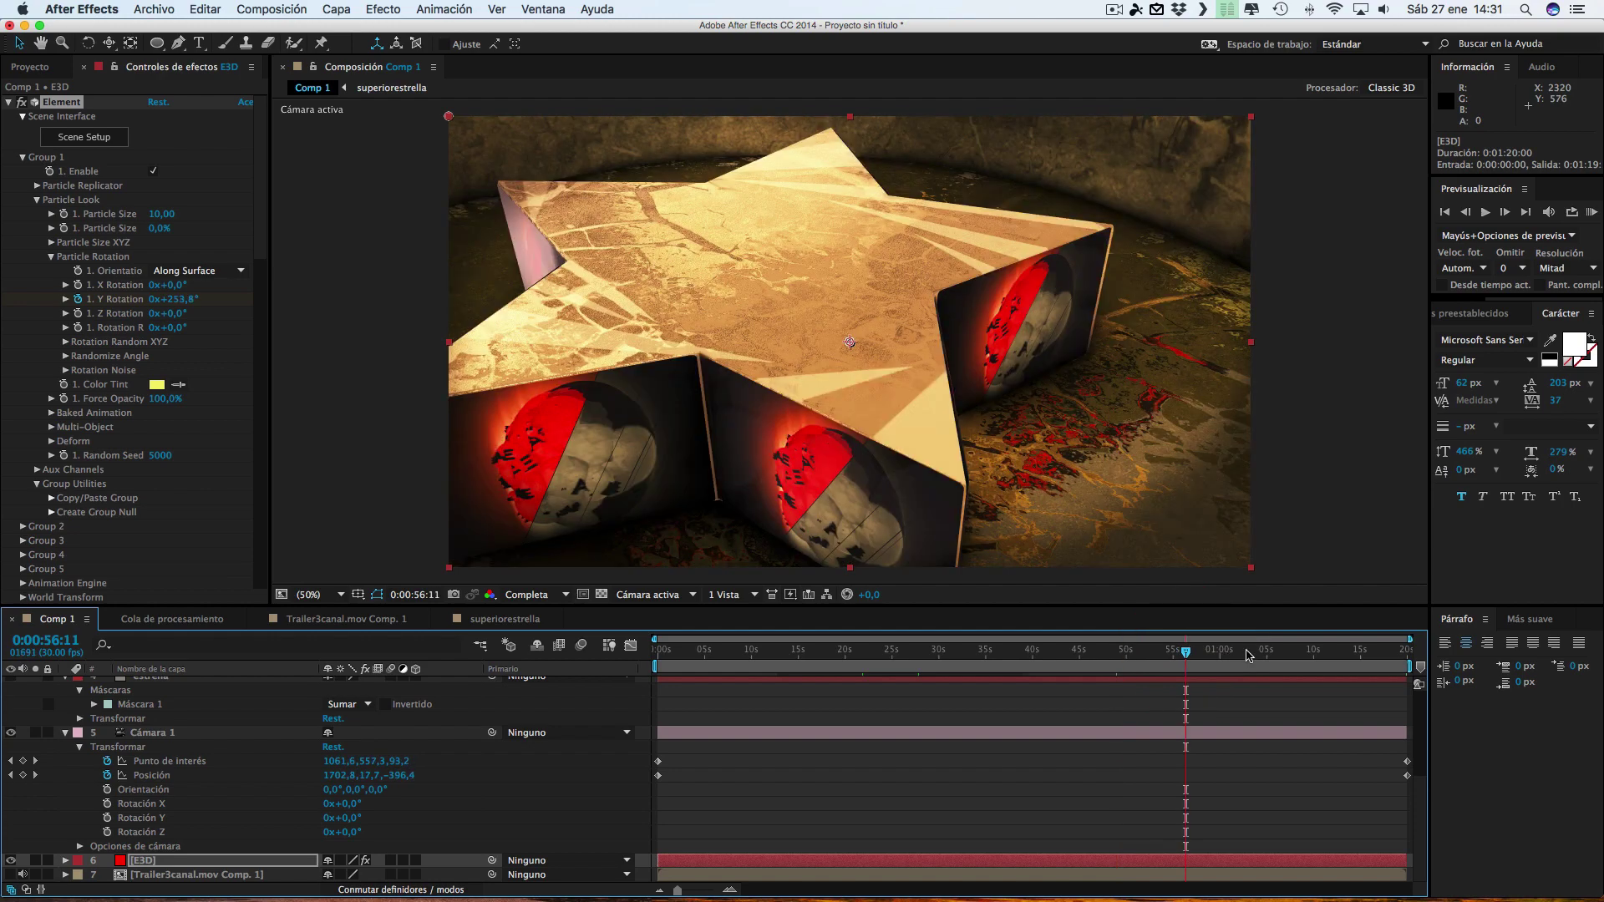
click(1249, 654)
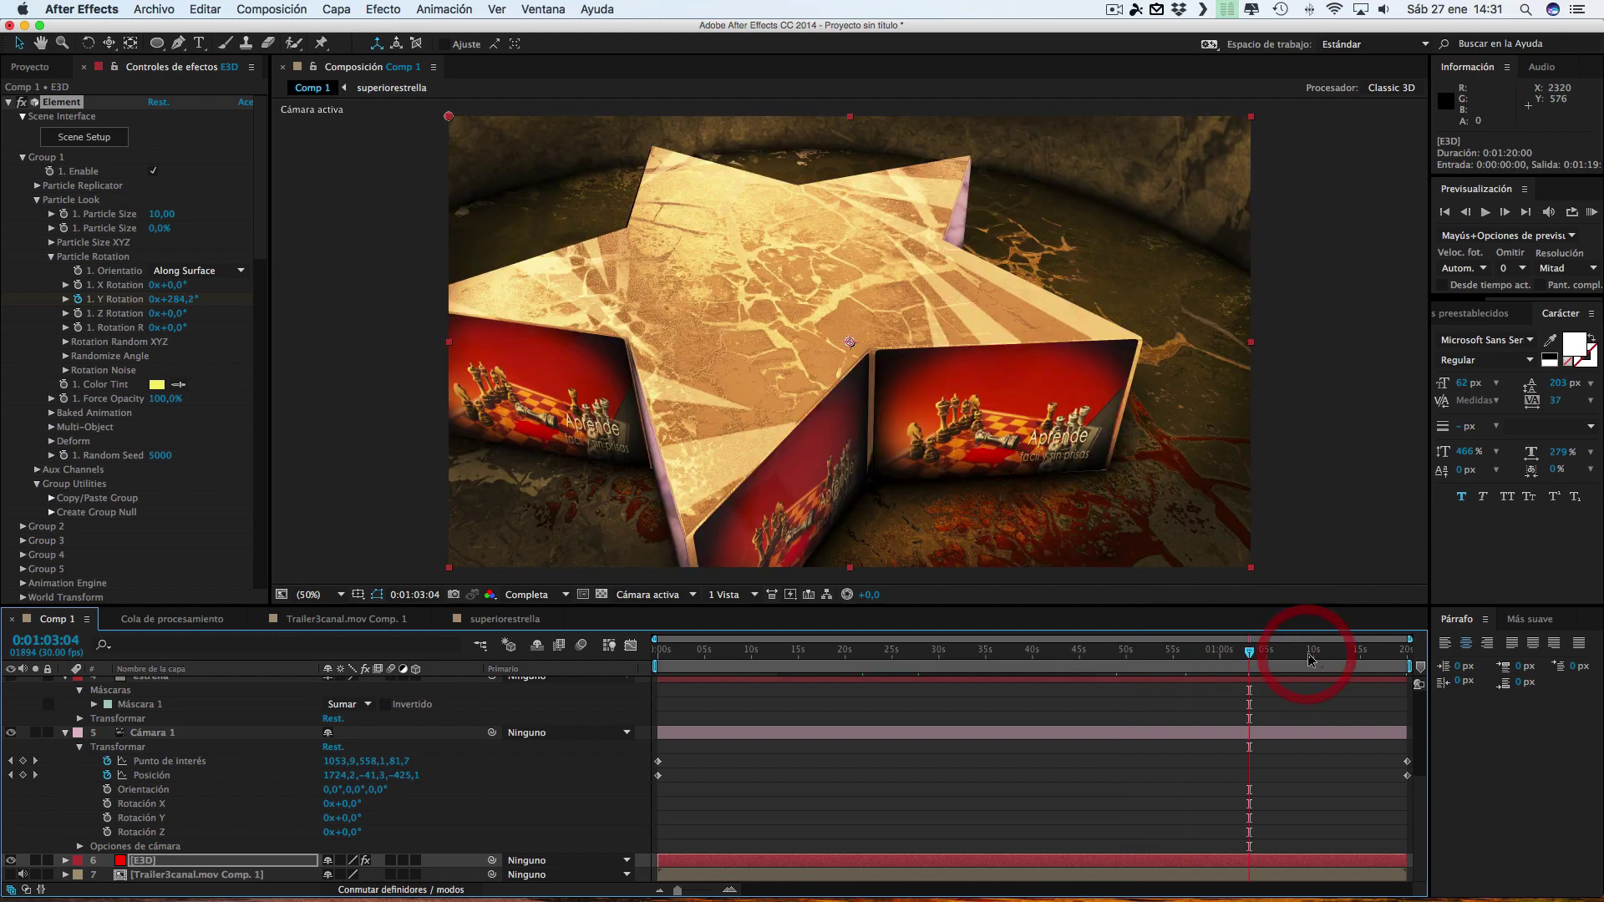
click(1305, 655)
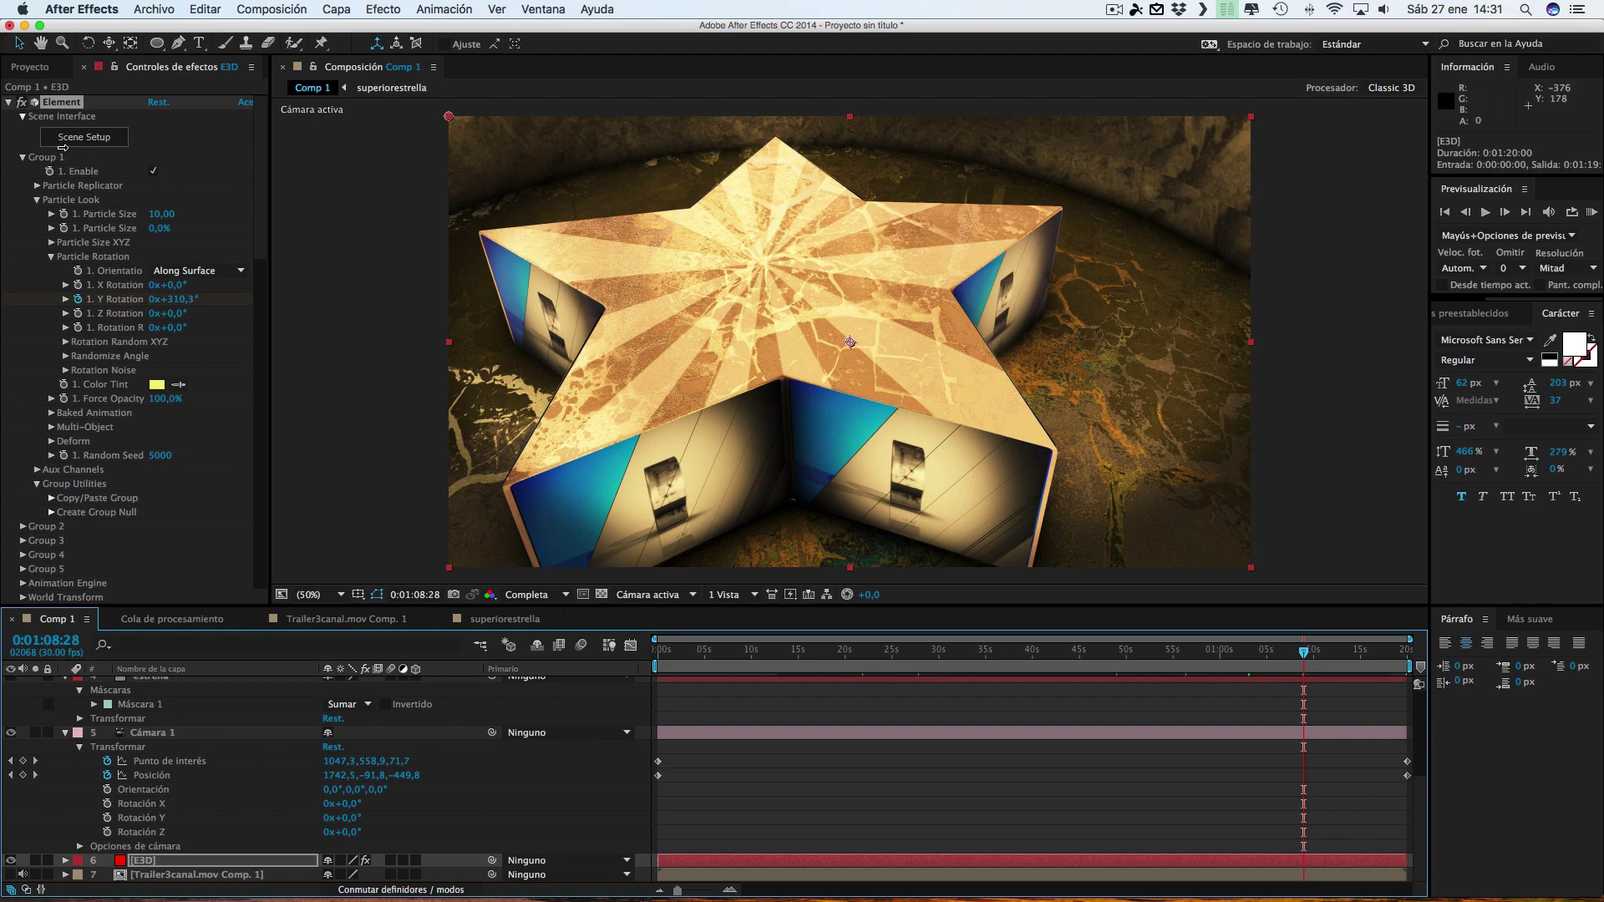
click(96, 139)
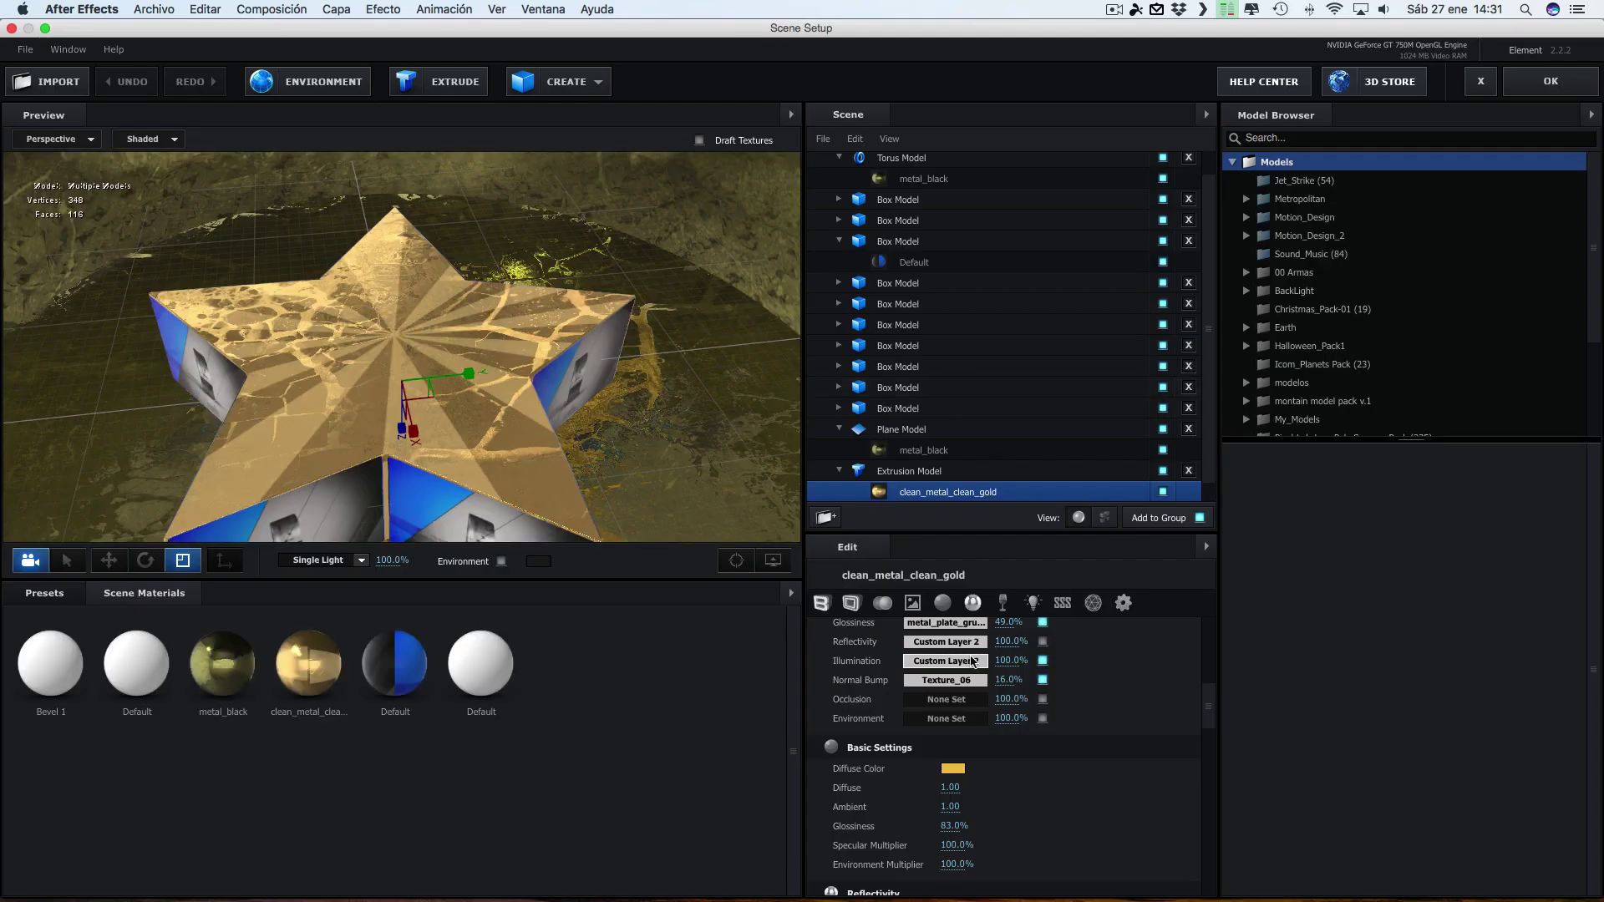
Set the material's Illumination Intensity to 69%
scroll(1035, 825, down, 1)
scroll(961, 810, down, 5)
scroll(961, 819, down, 3)
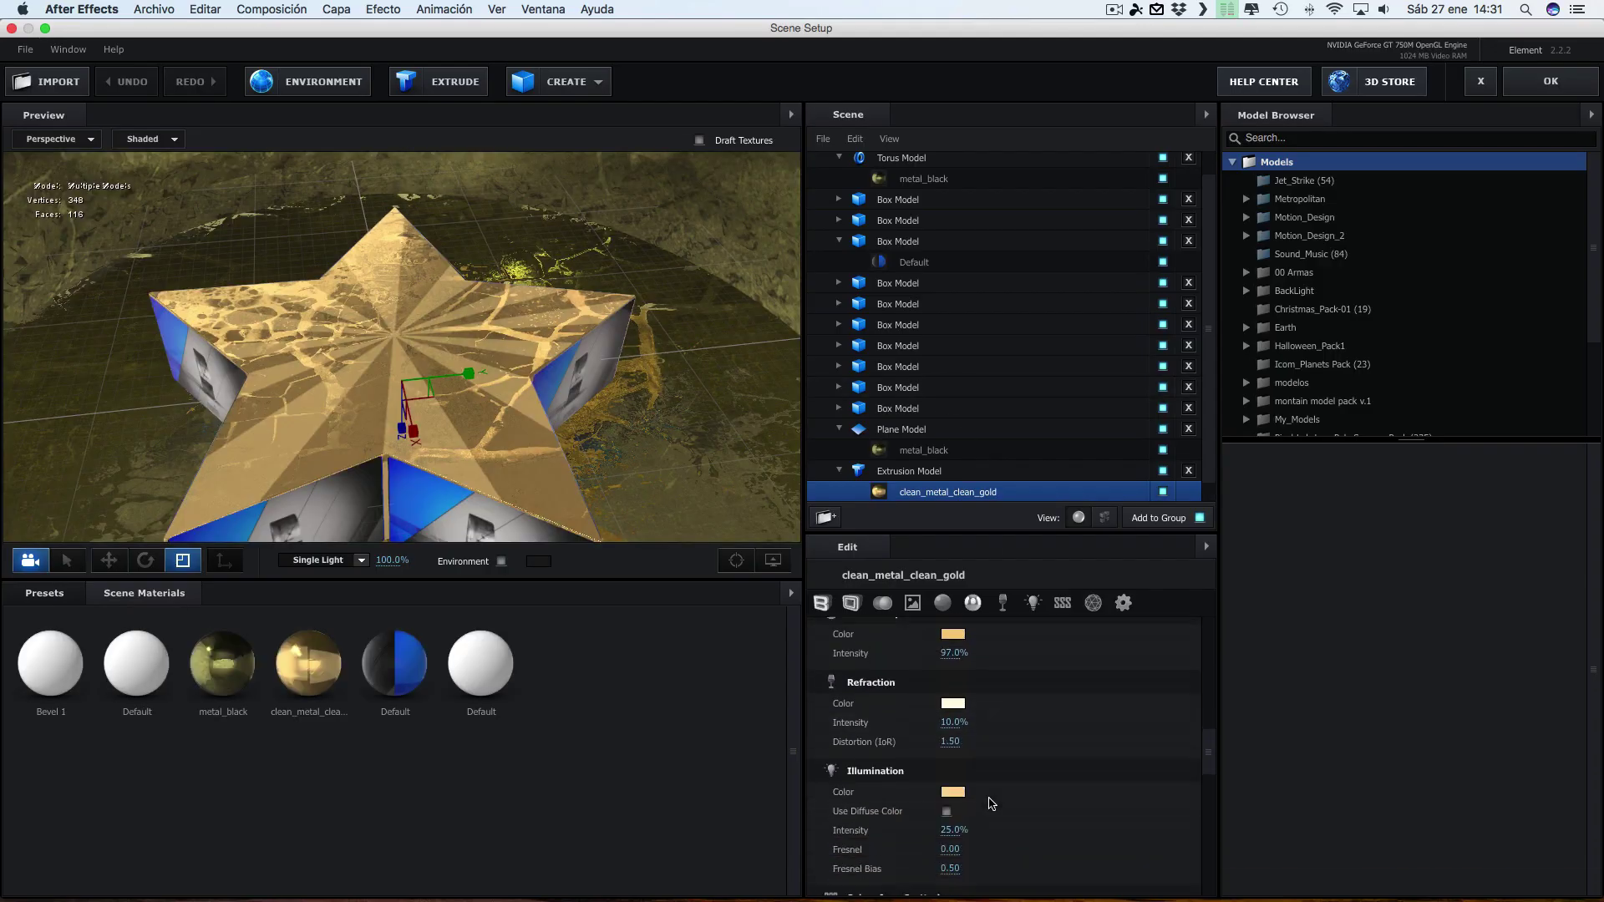
drag(949, 822, 984, 825)
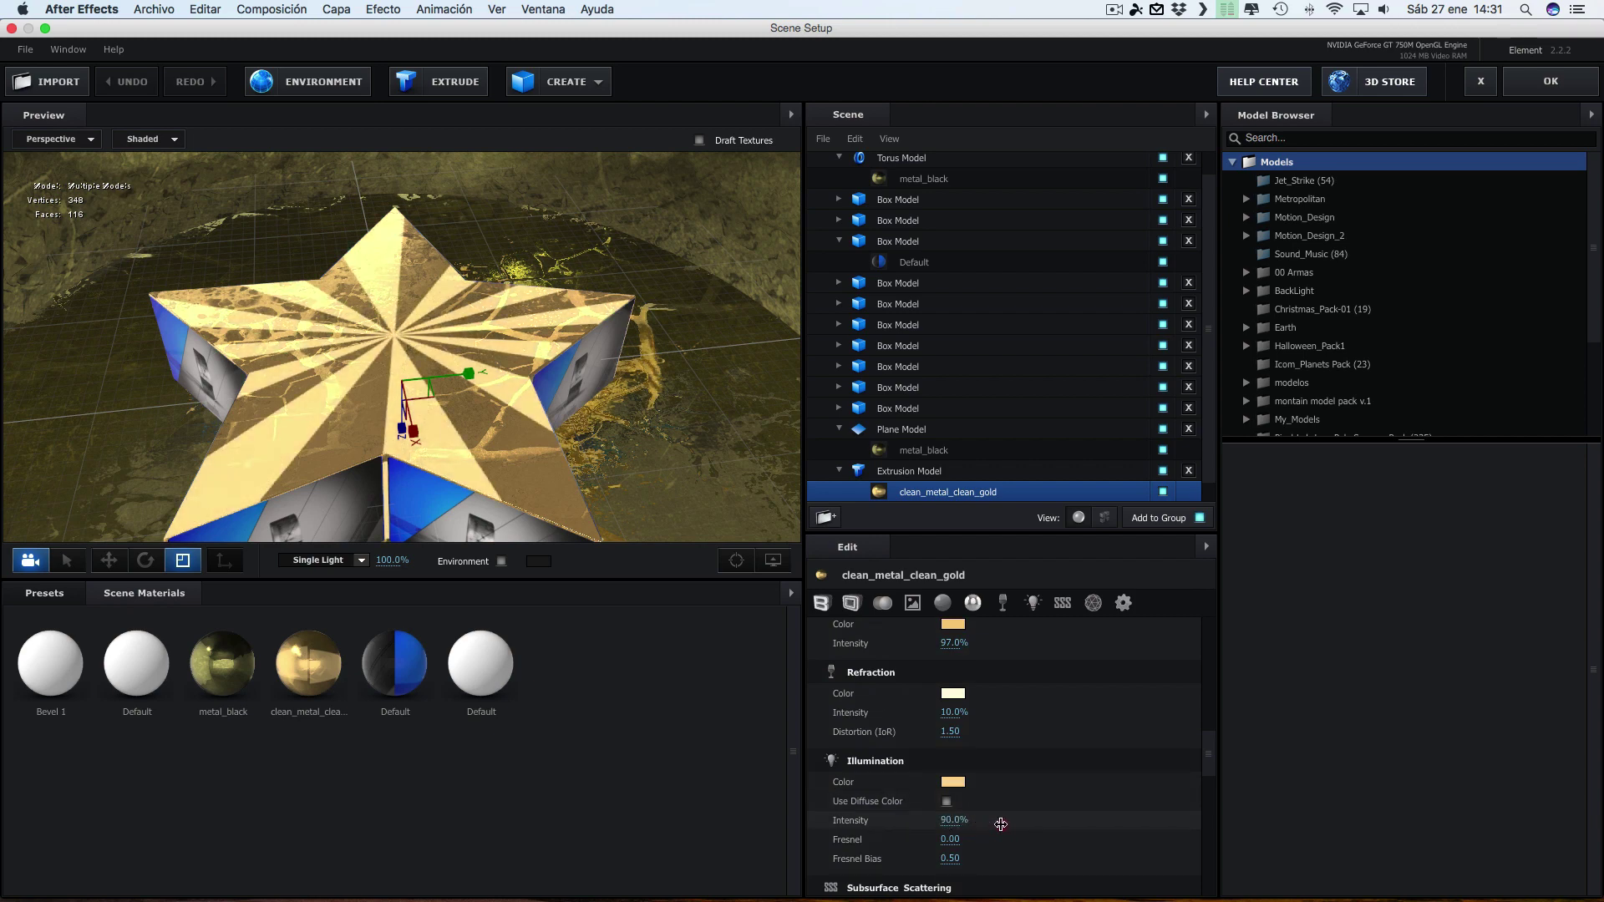
Choose a warm golden-orange illumination colour in the colour picker
click(954, 782)
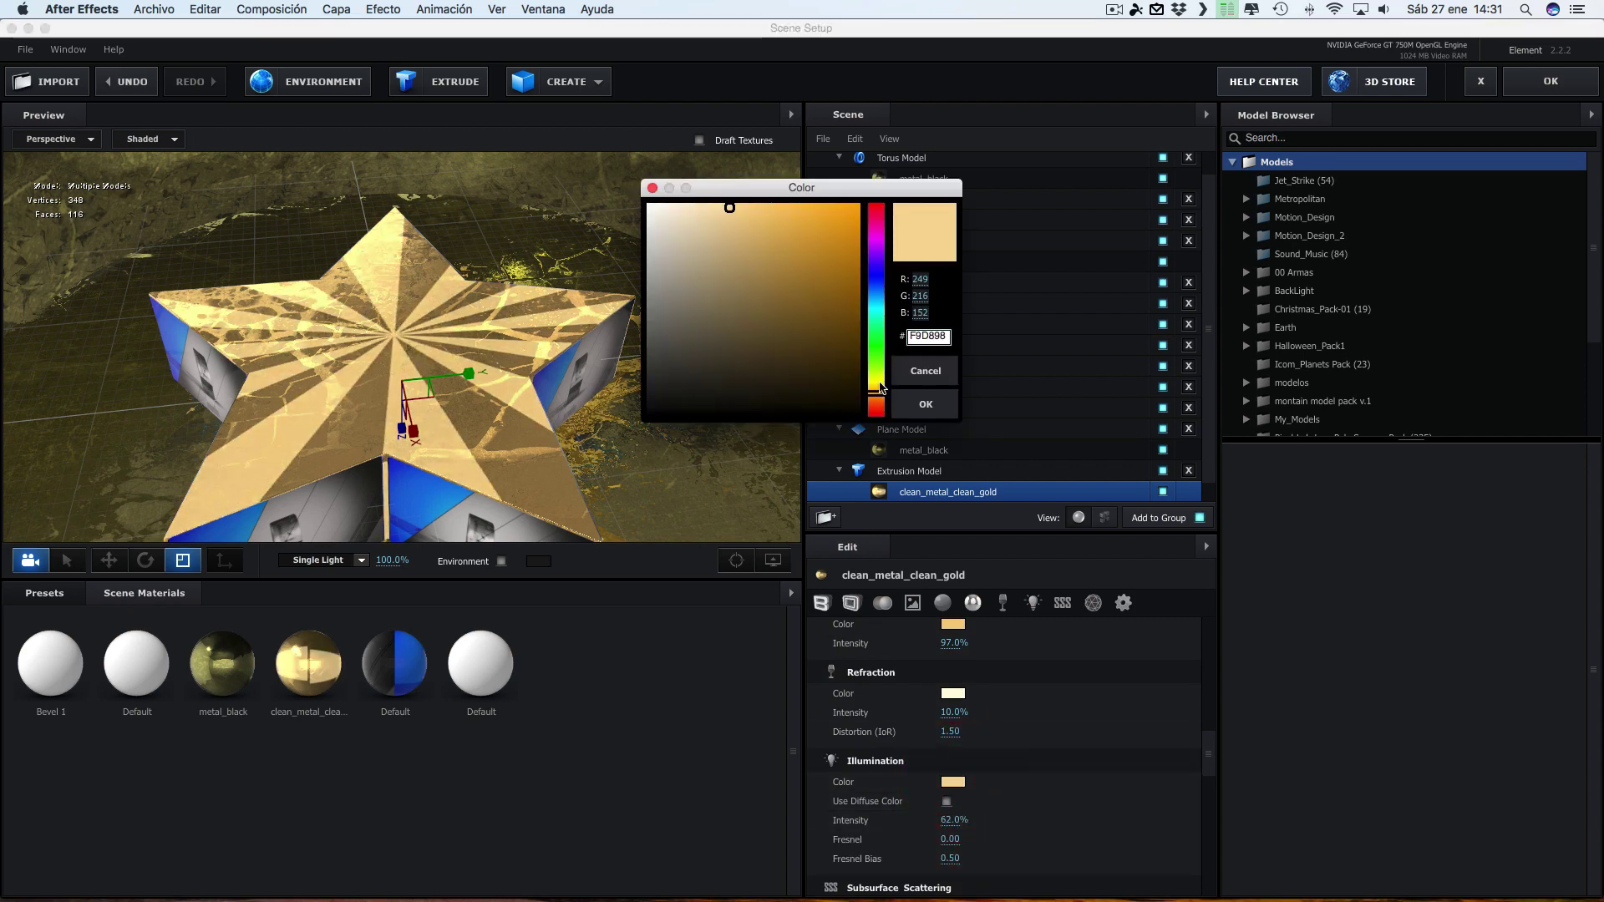
drag(876, 399, 879, 399)
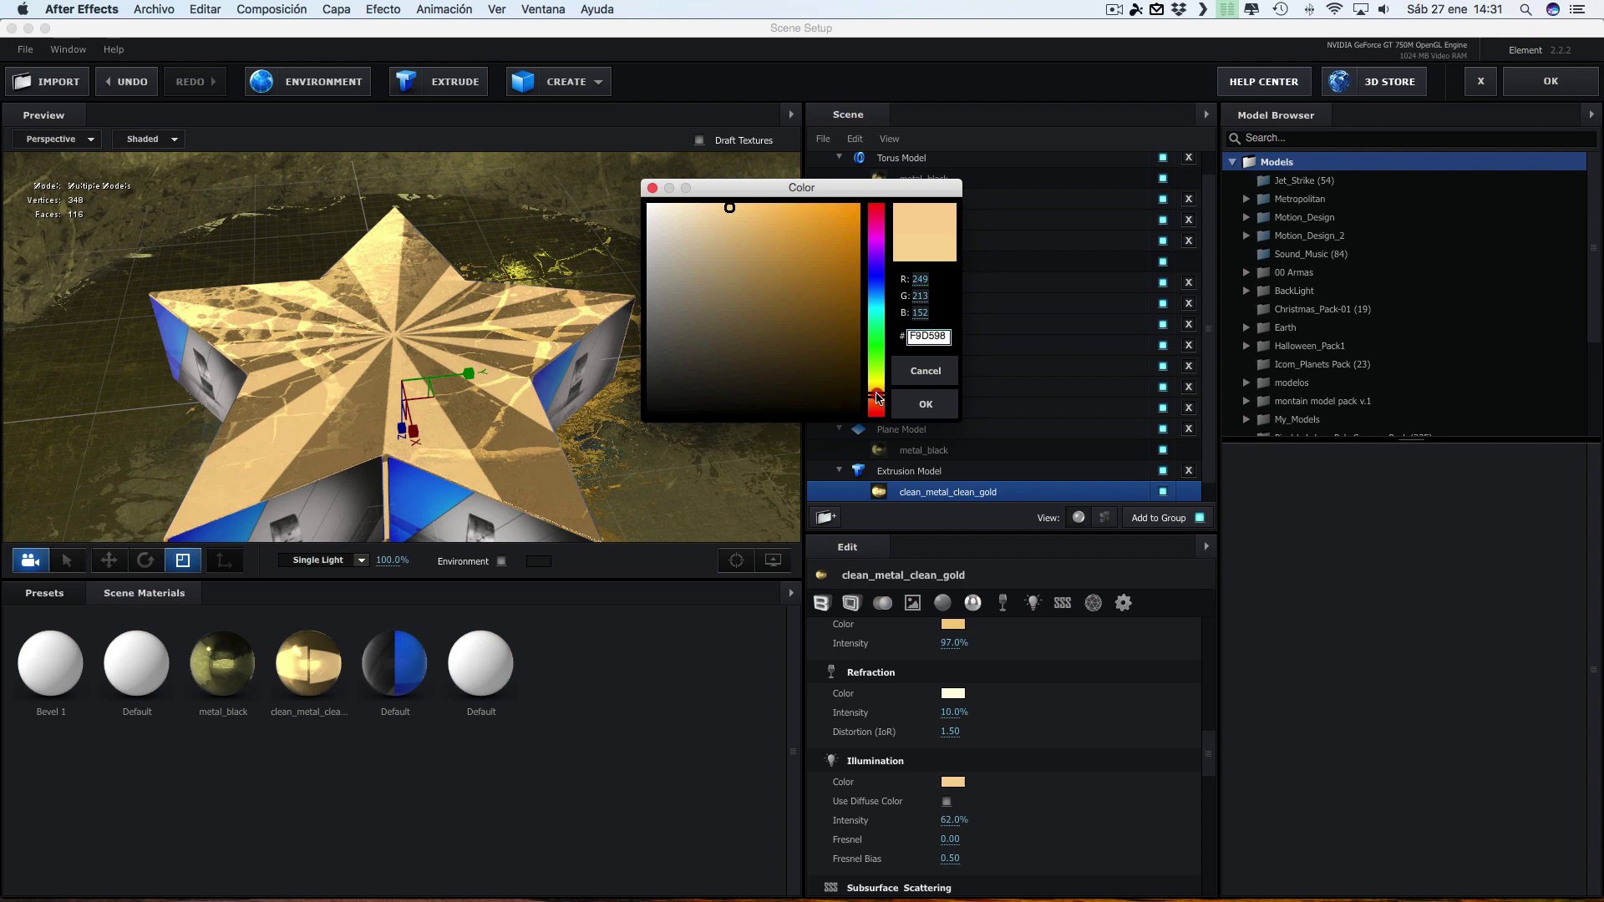
click(804, 219)
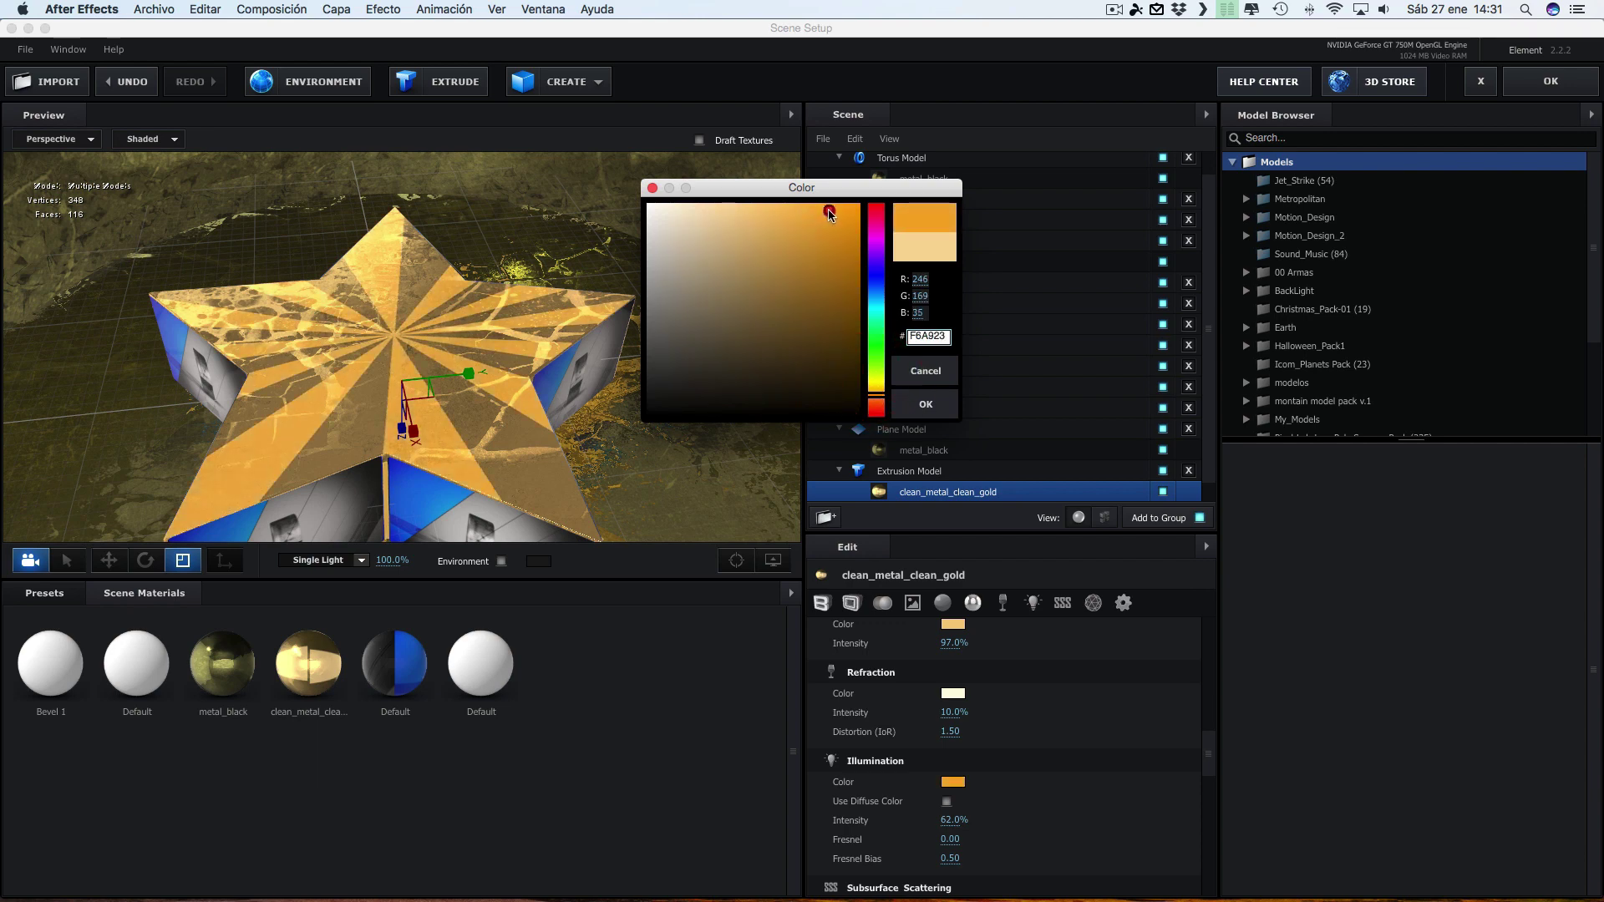
drag(829, 209, 816, 209)
click(879, 387)
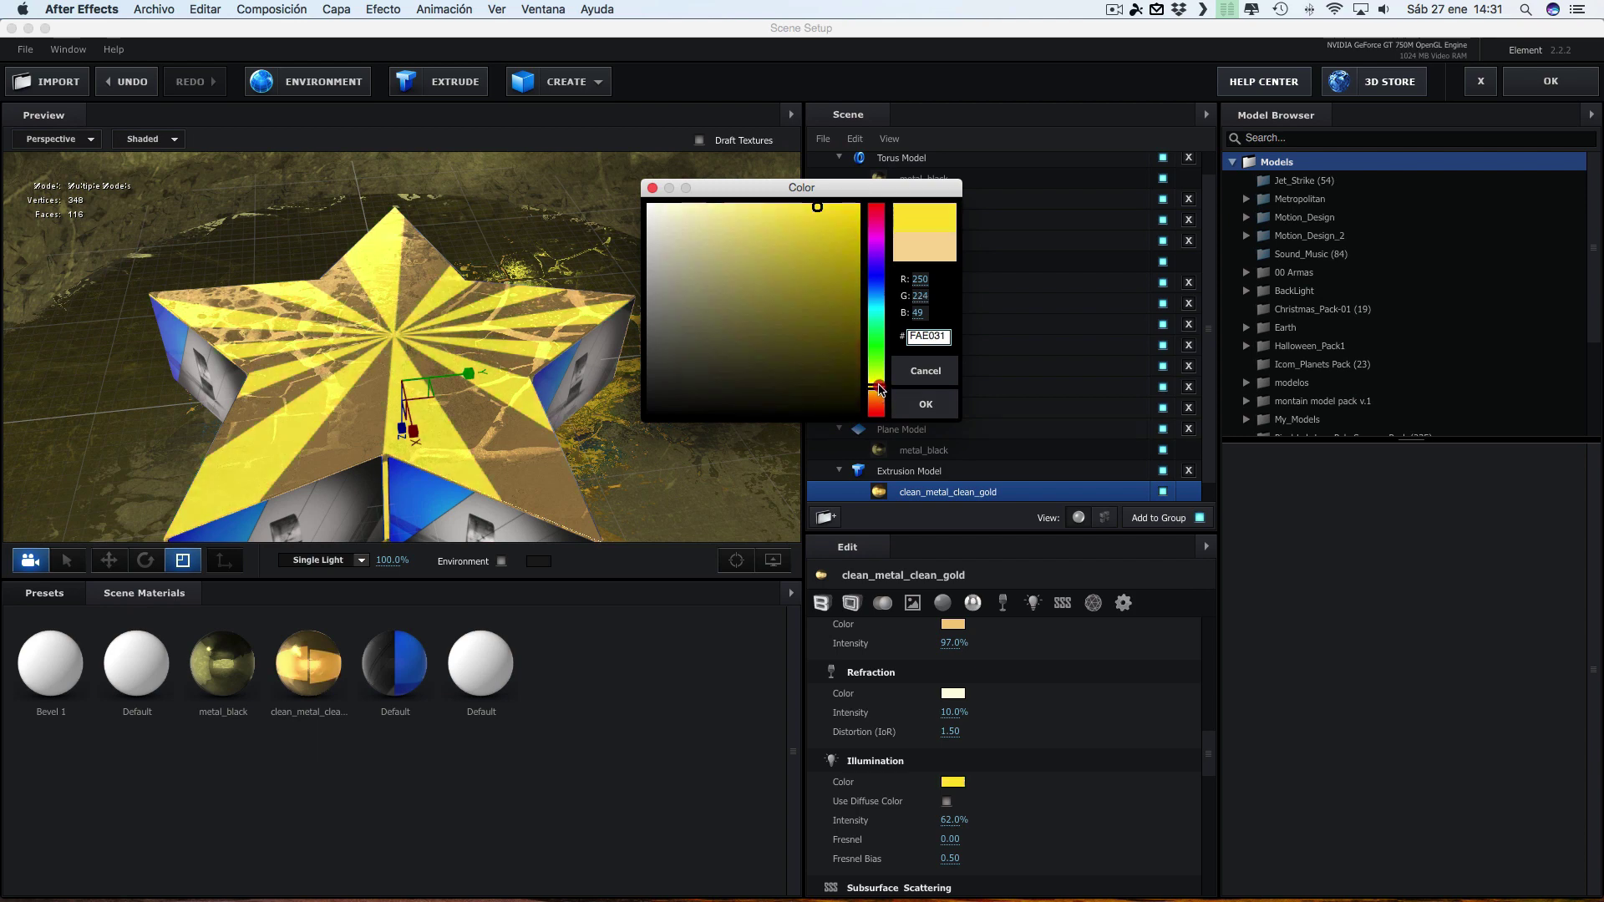
drag(879, 387, 880, 393)
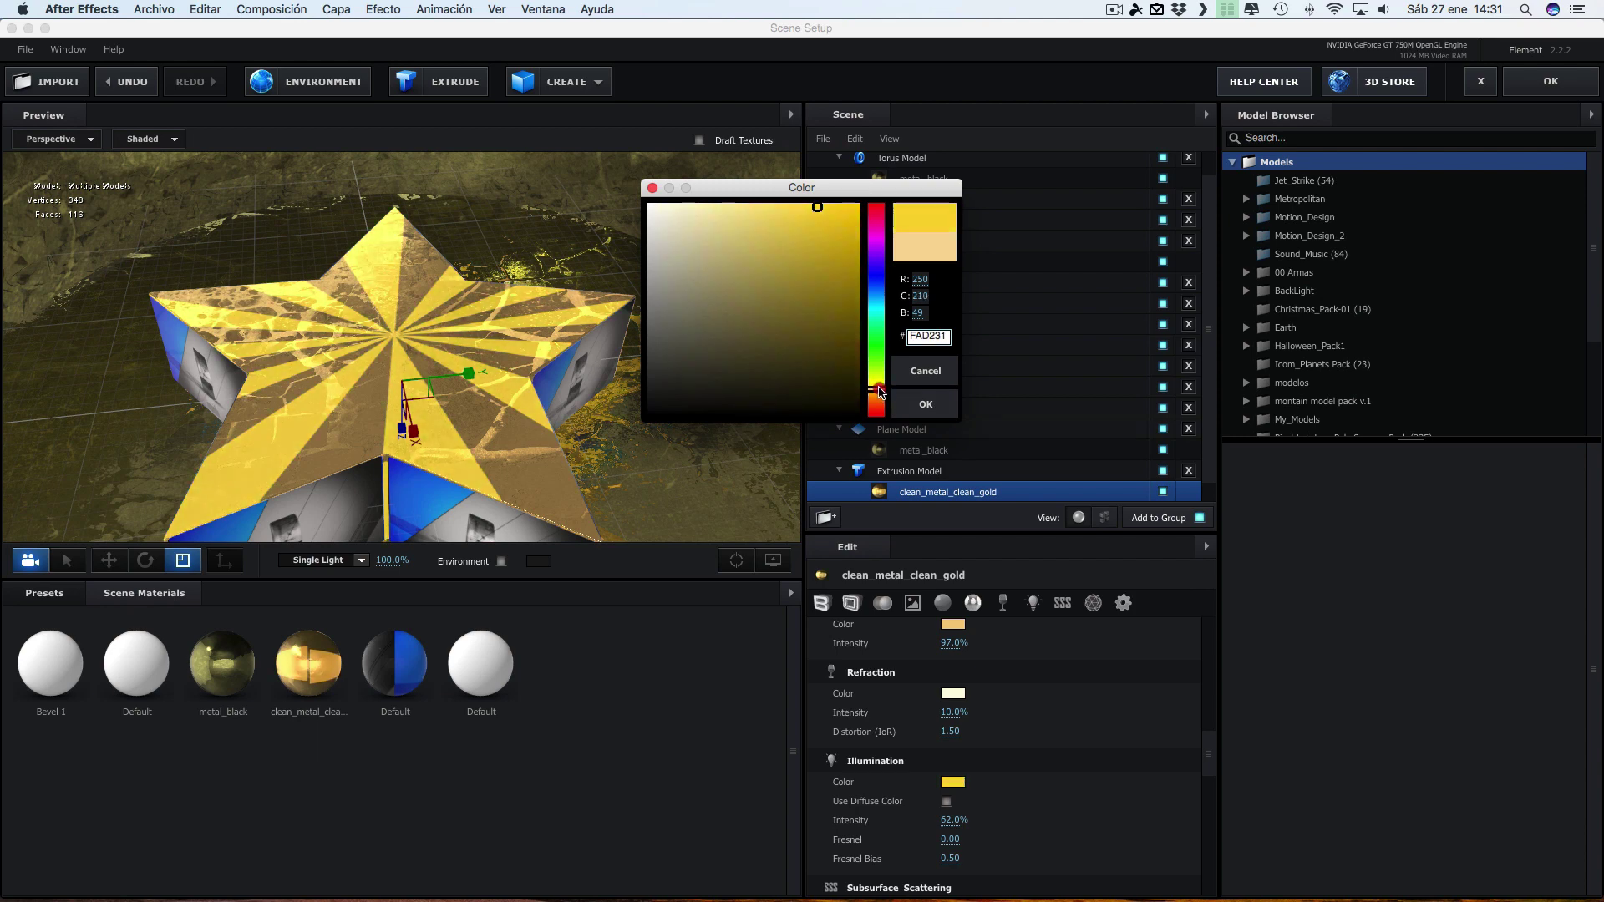
click(925, 404)
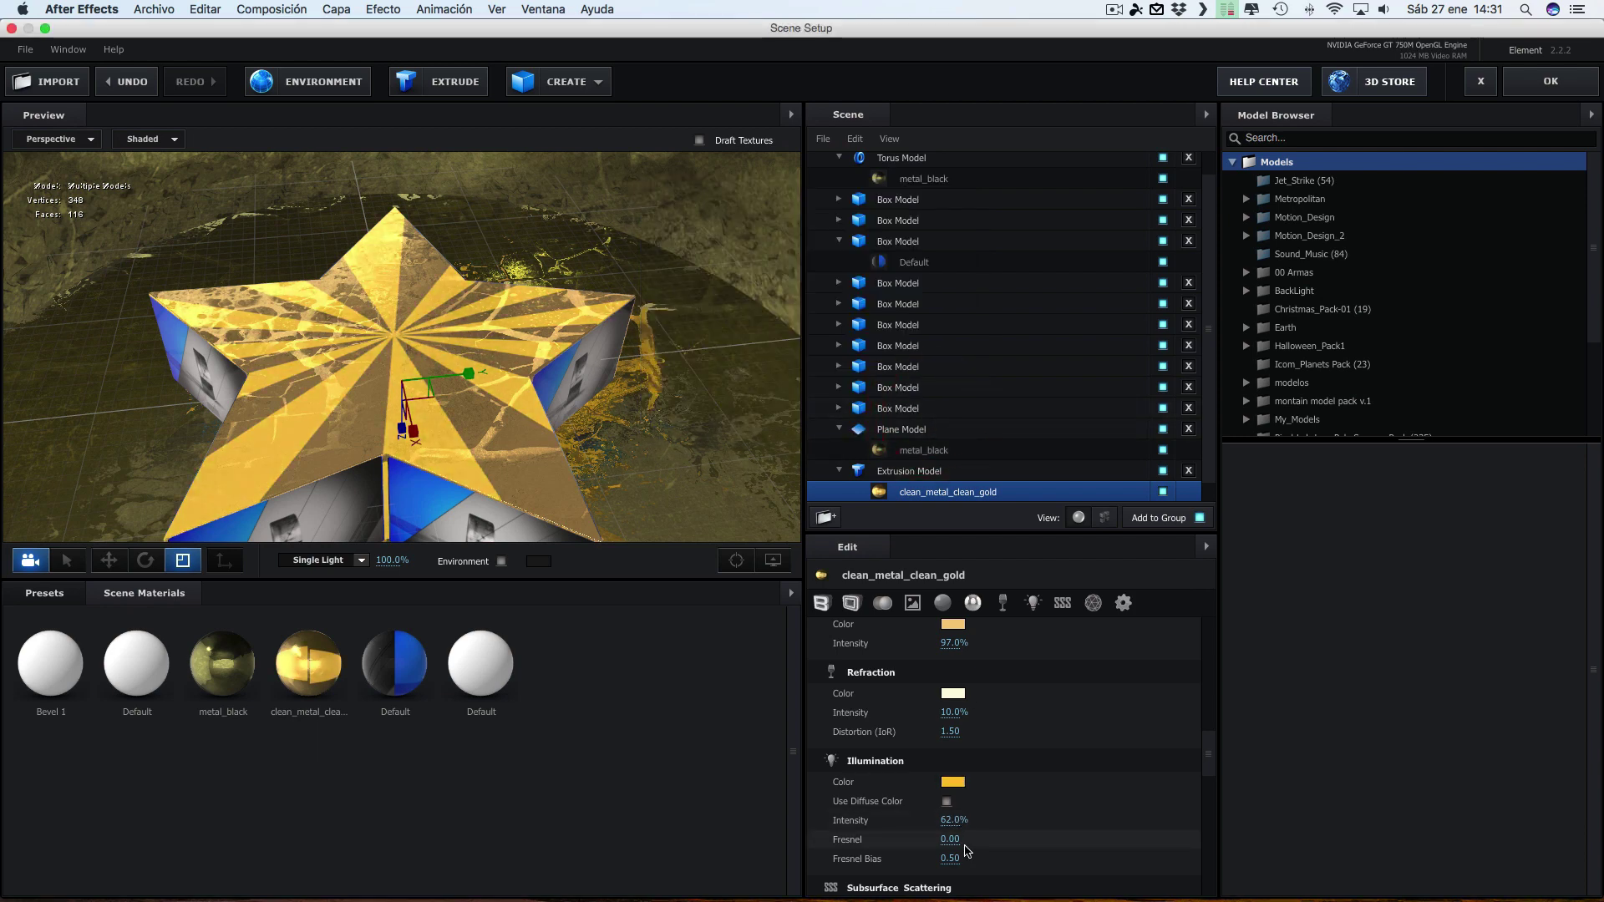
Set Fresnel to 0.72 and Fresnel Bias to 1.34 with Use Diffuse Color off, then apply the scene
drag(950, 840, 1067, 842)
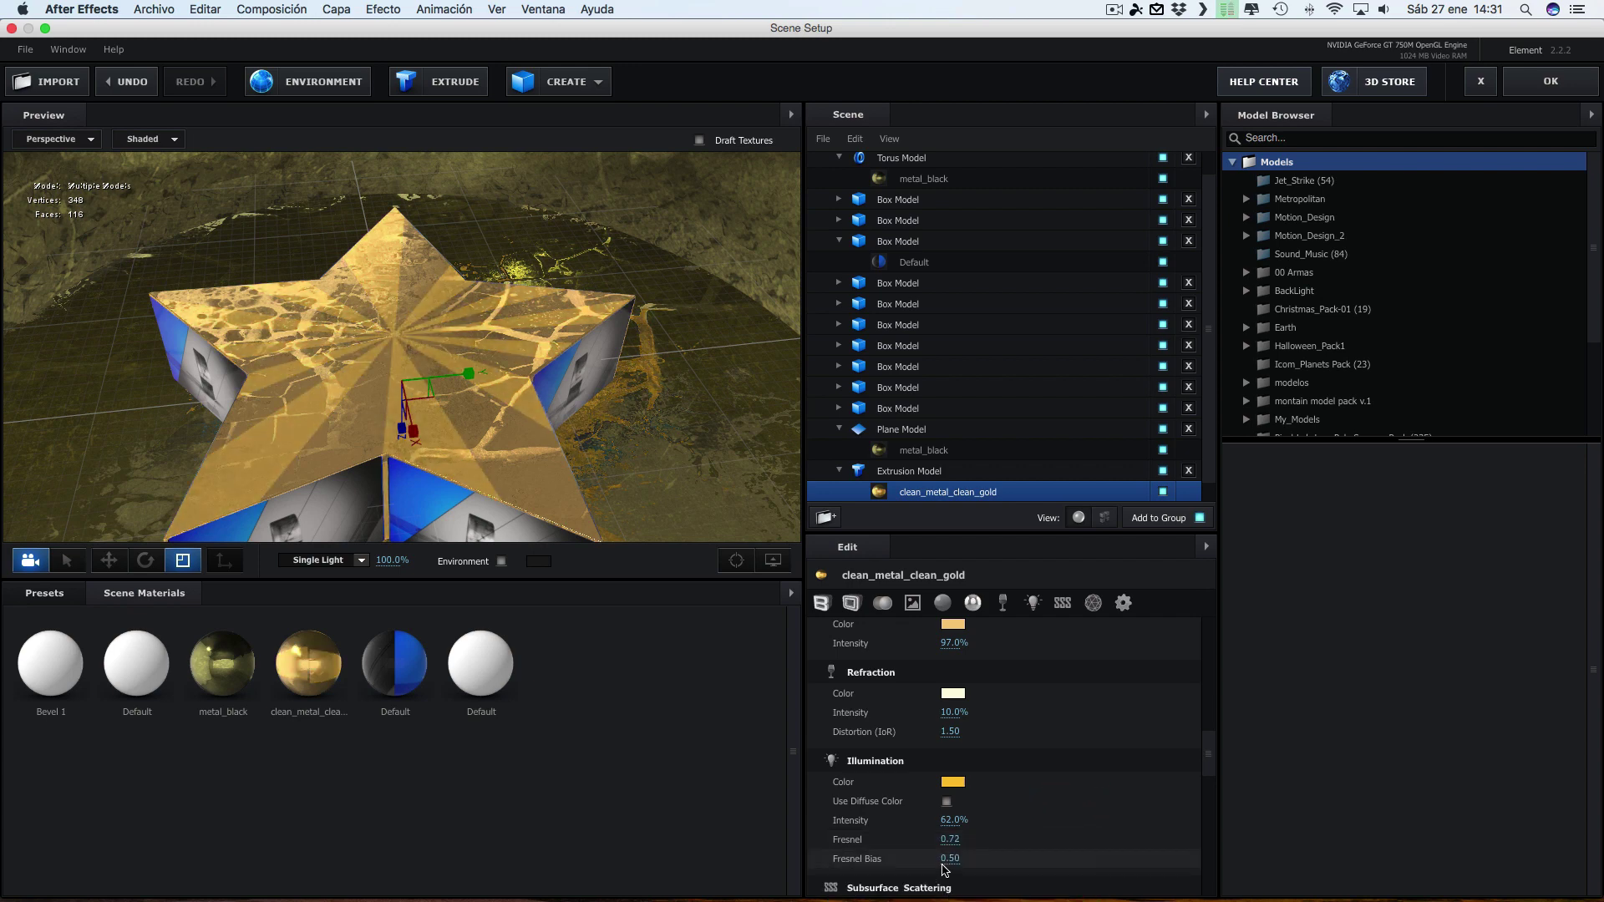
mouse_move(1048, 863)
mouse_down()
mouse_move(1010, 863)
mouse_move(966, 821)
mouse_up()
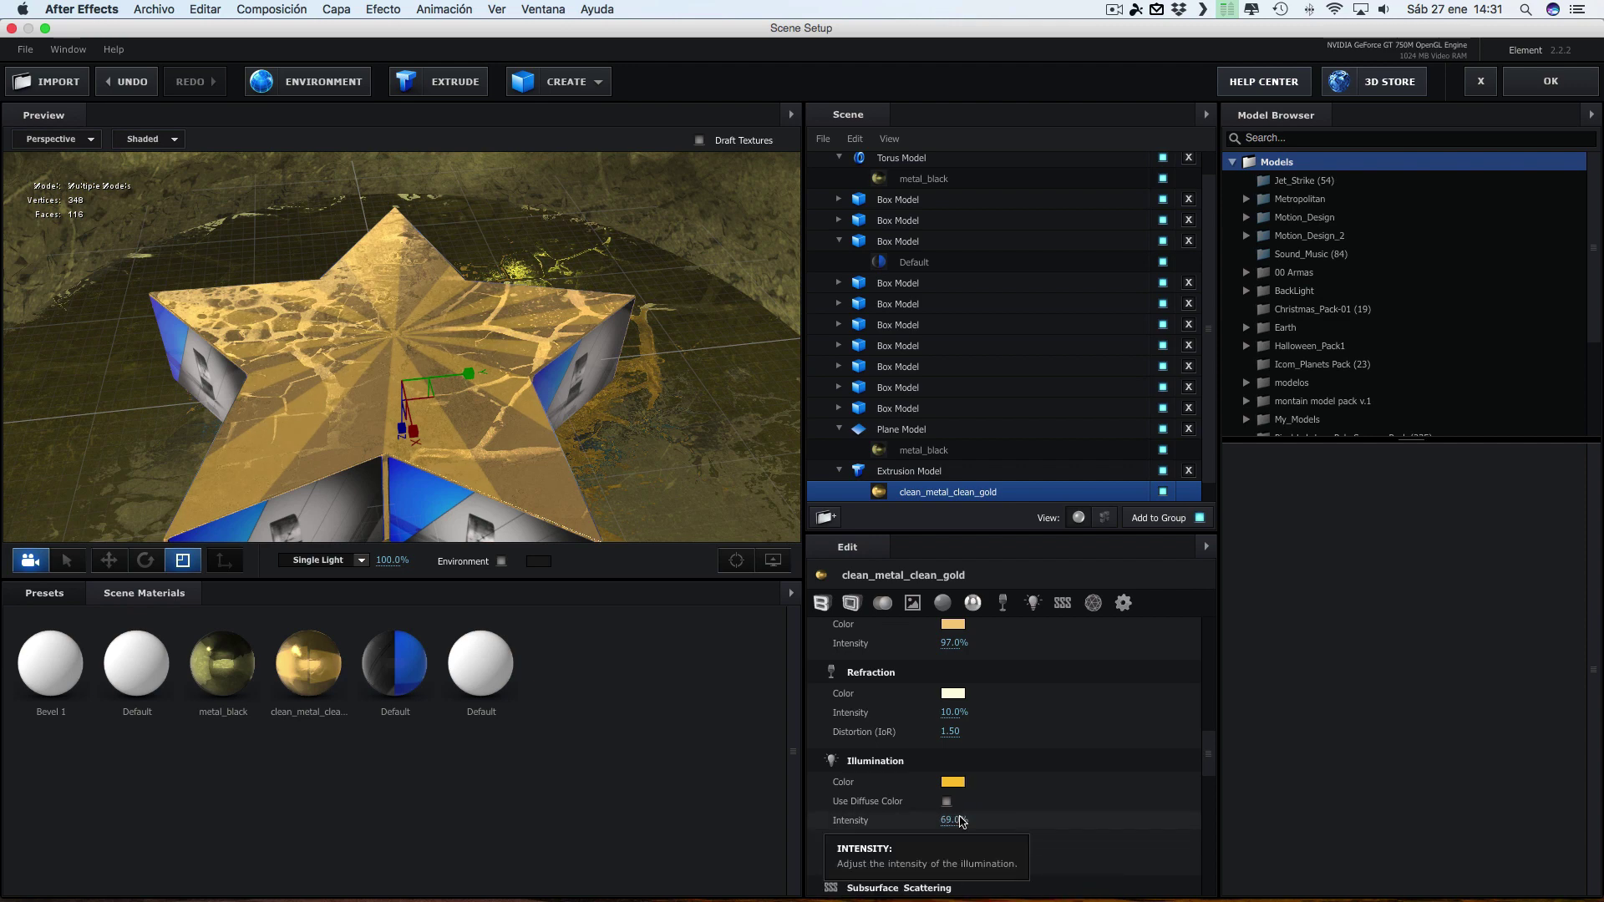
click(945, 801)
click(945, 802)
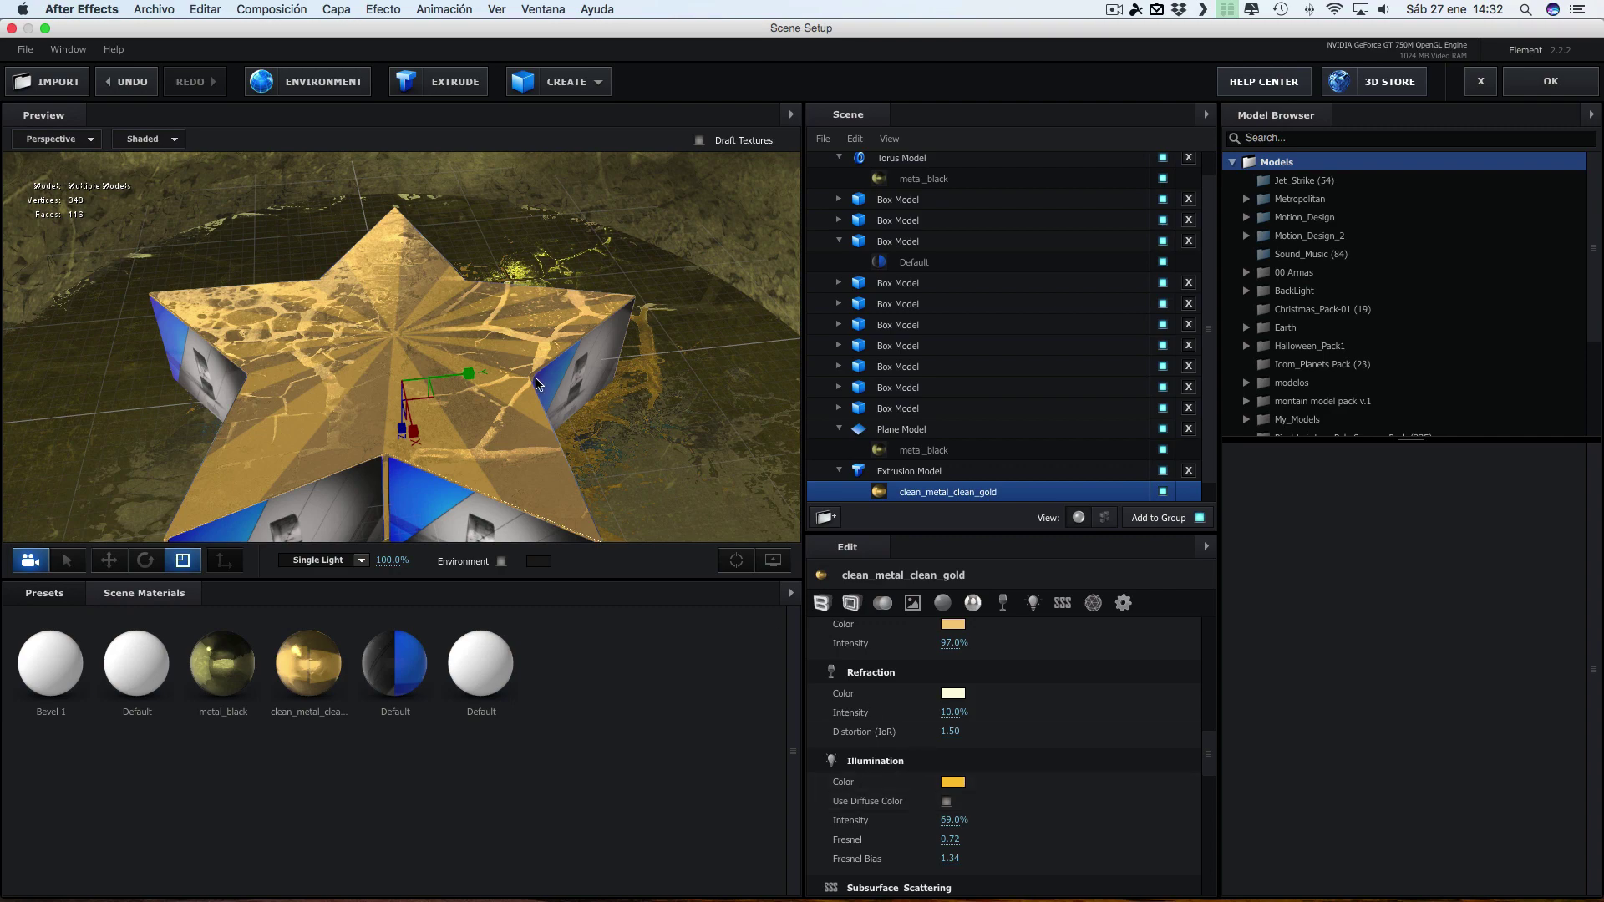
drag(539, 385, 781, 315)
click(1550, 81)
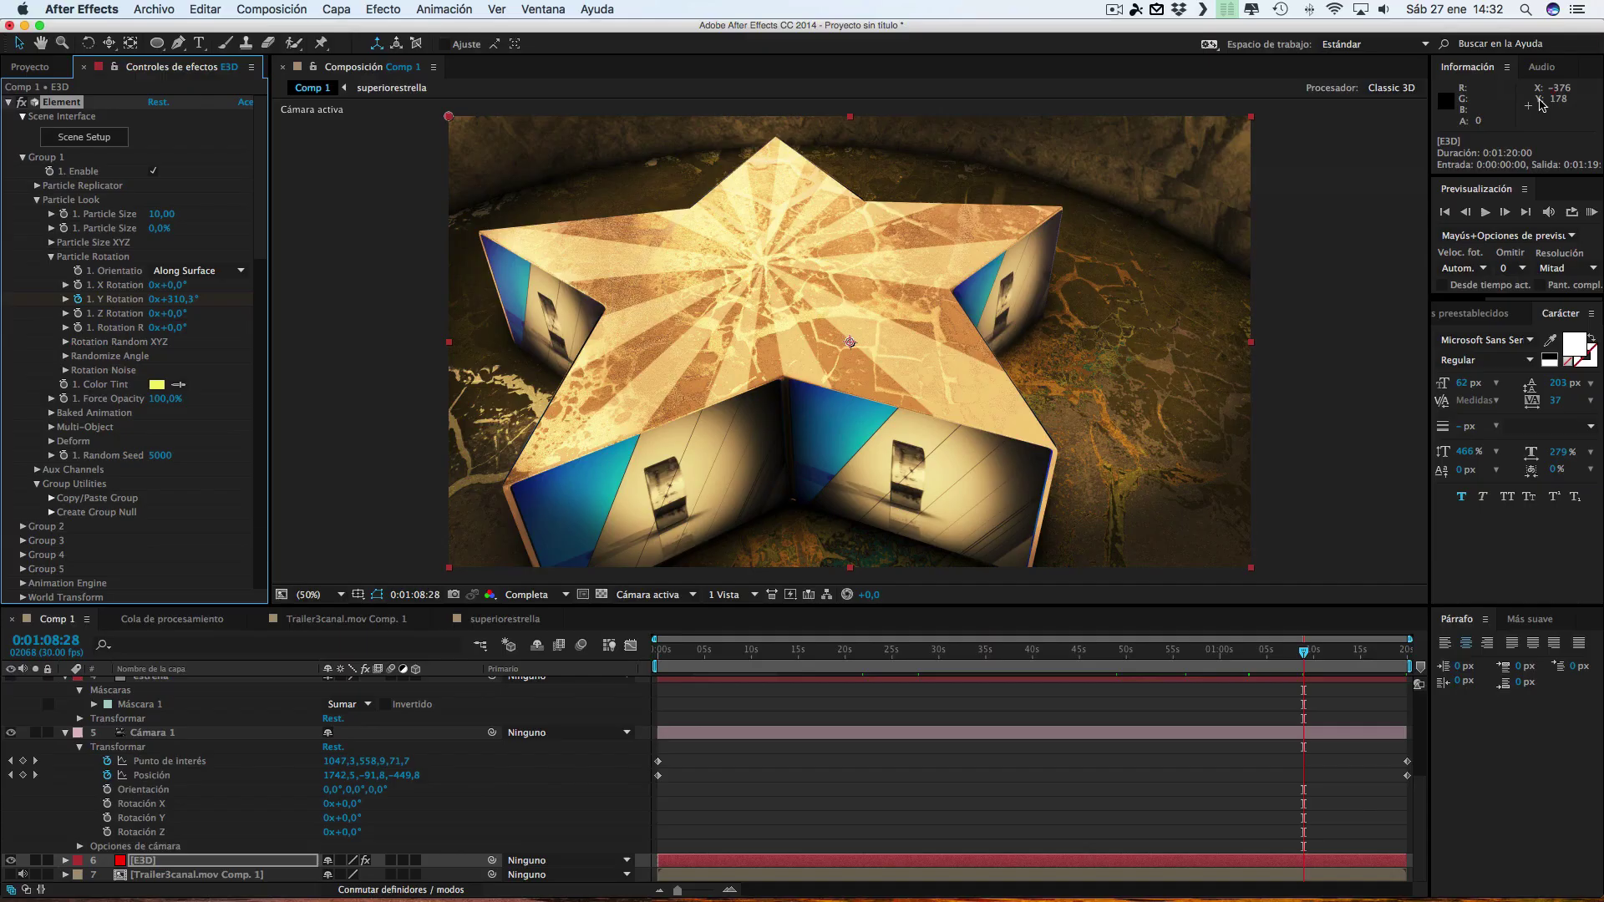
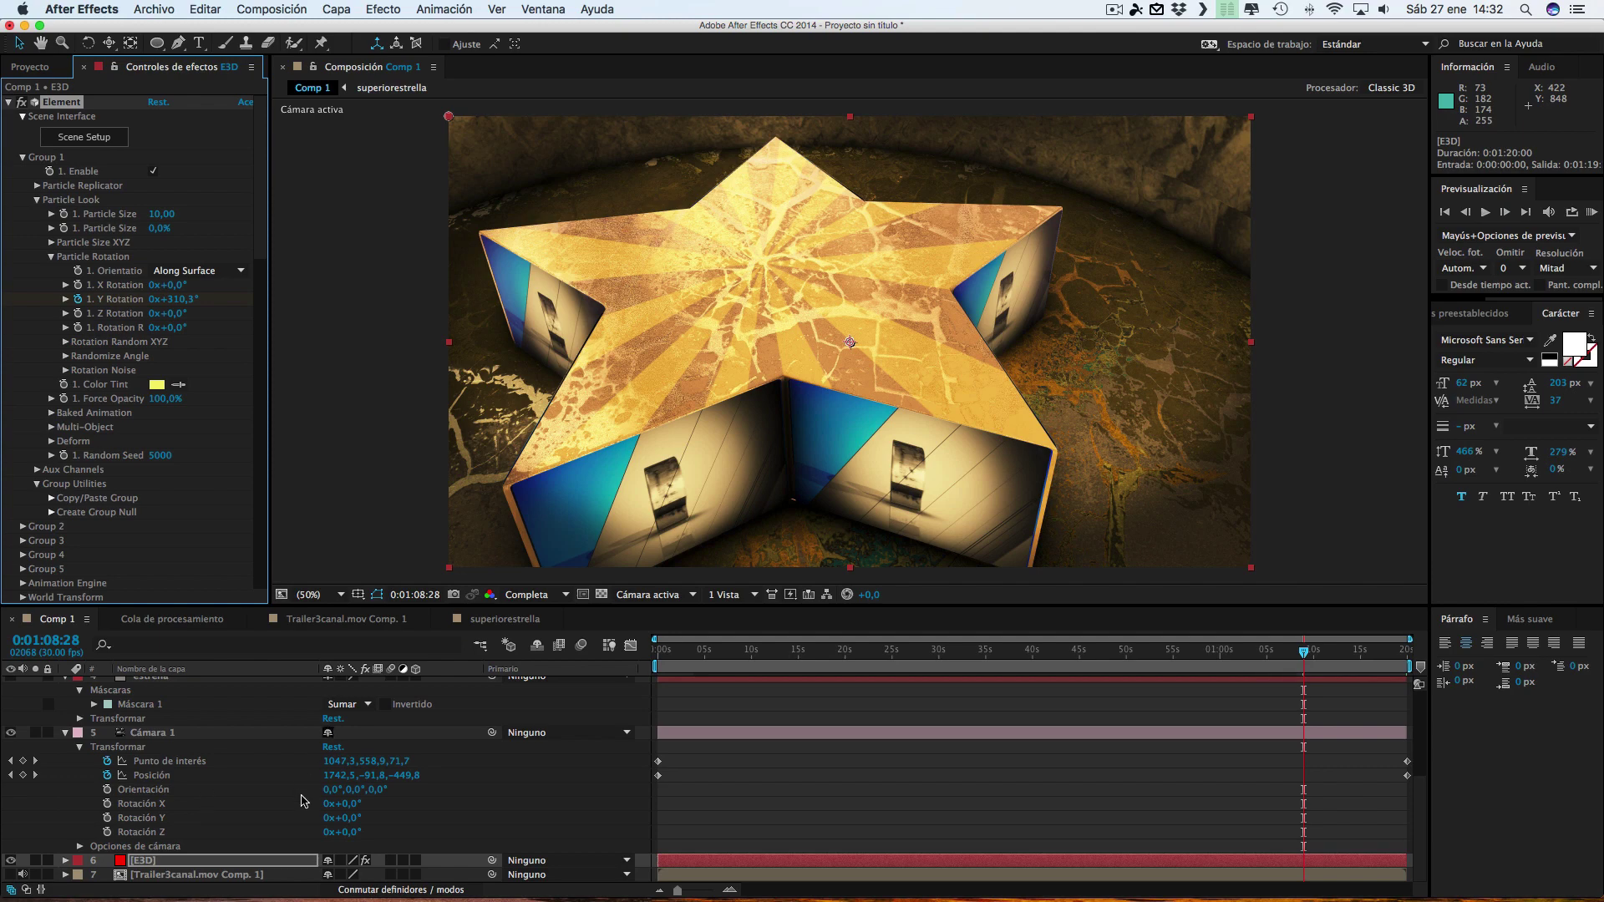
Switch via Comp 1 and the Render Queue to the superiorestrella composition and scrub back to 0:54:20
scroll(269, 775, up, 5)
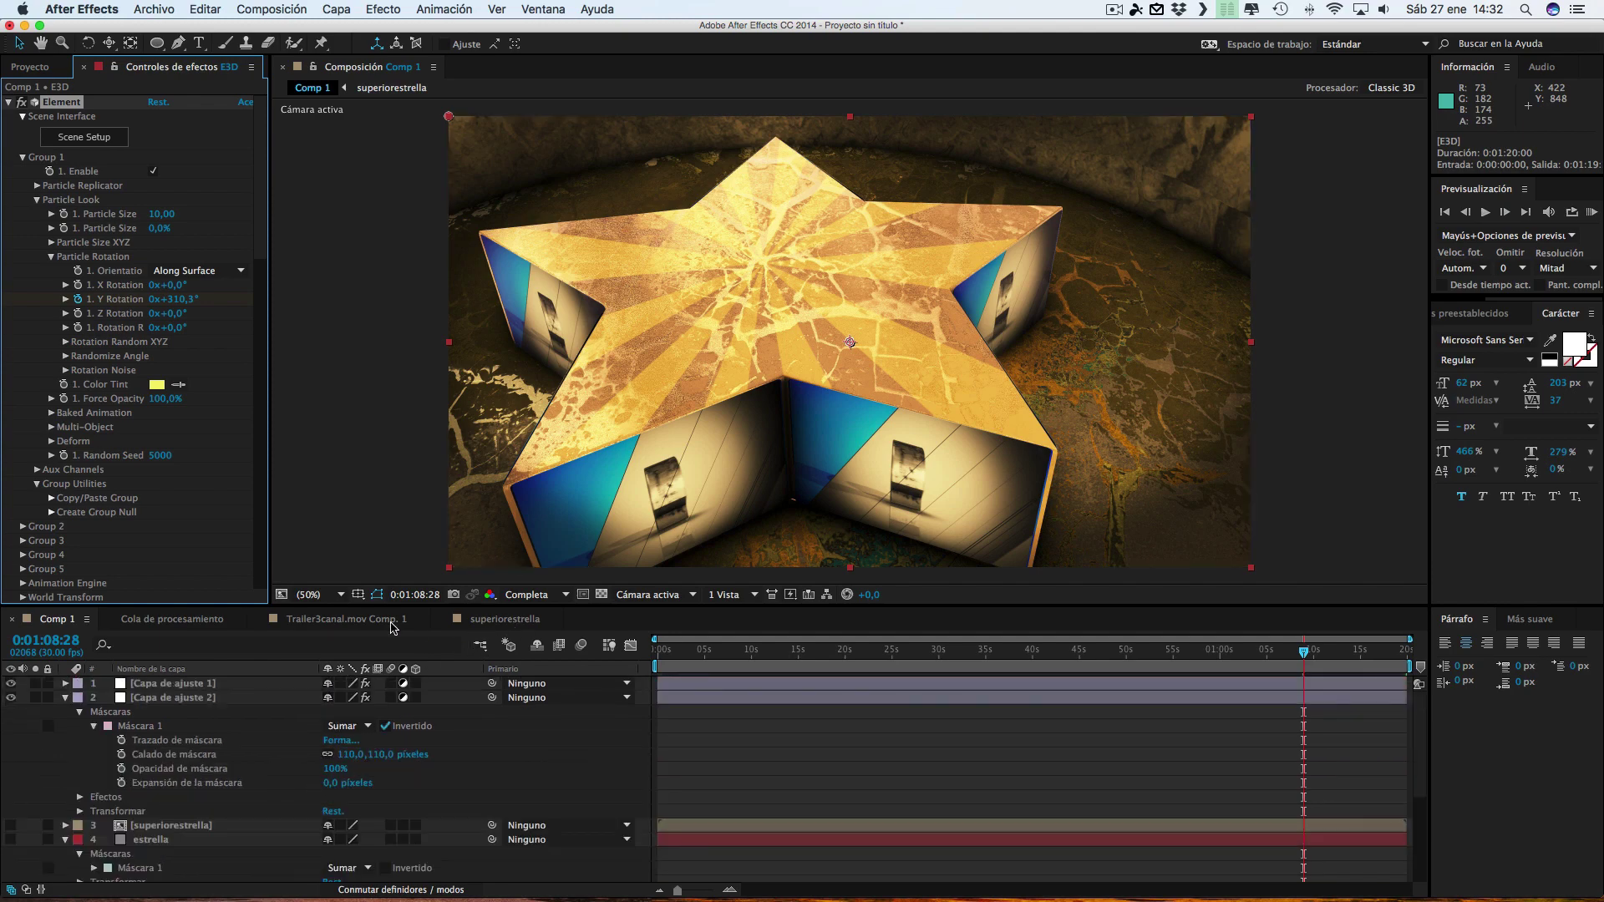
click(357, 624)
click(193, 621)
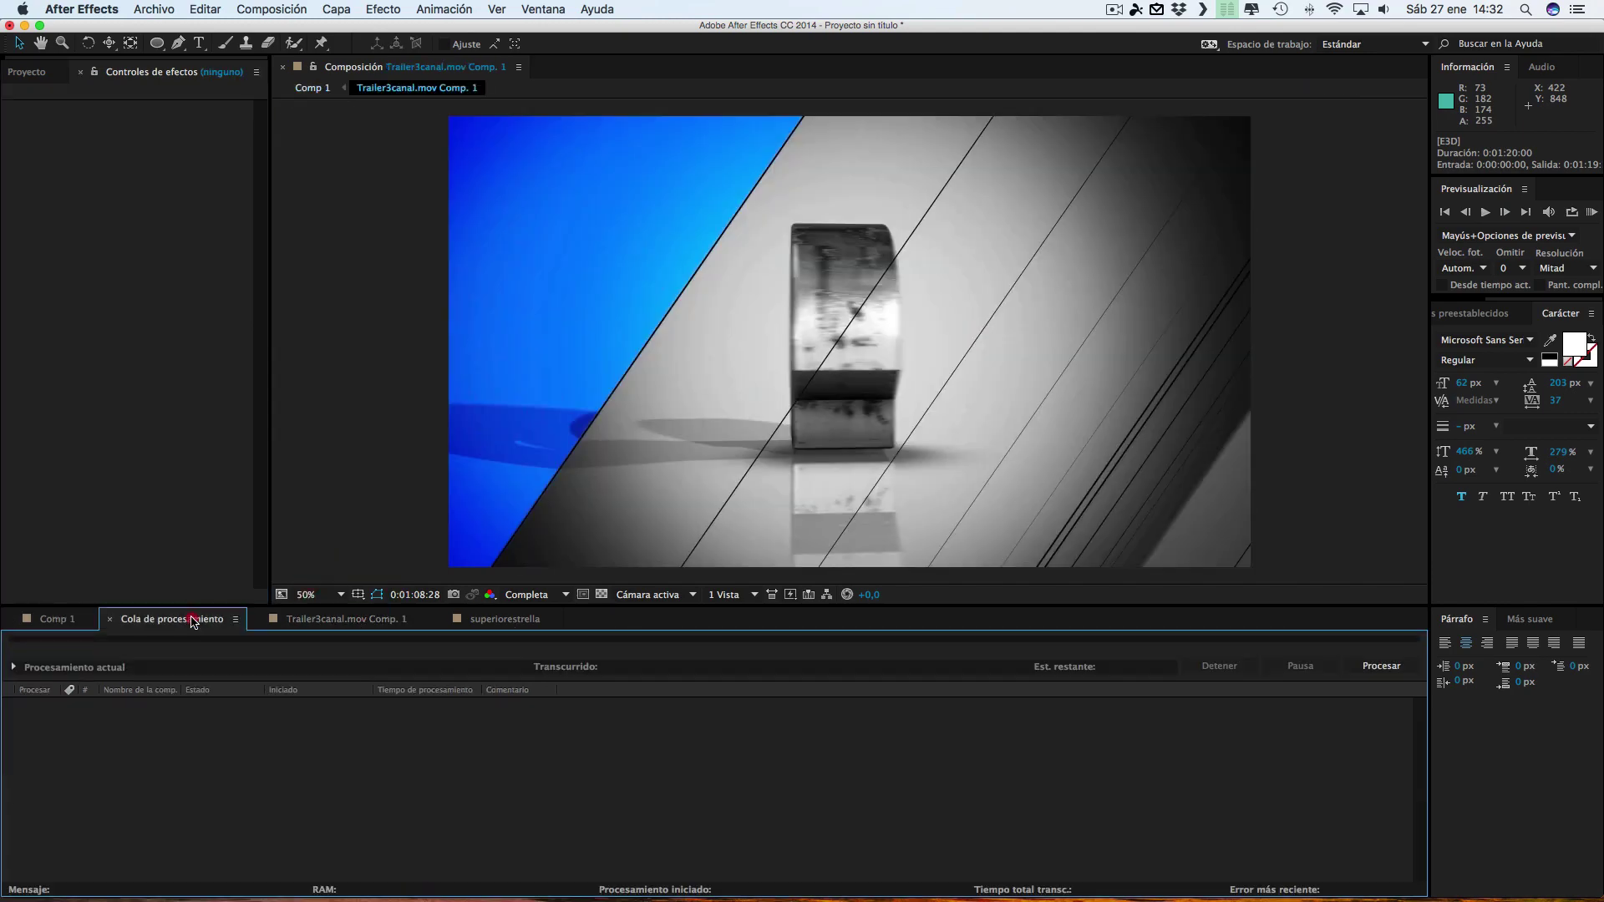
click(481, 623)
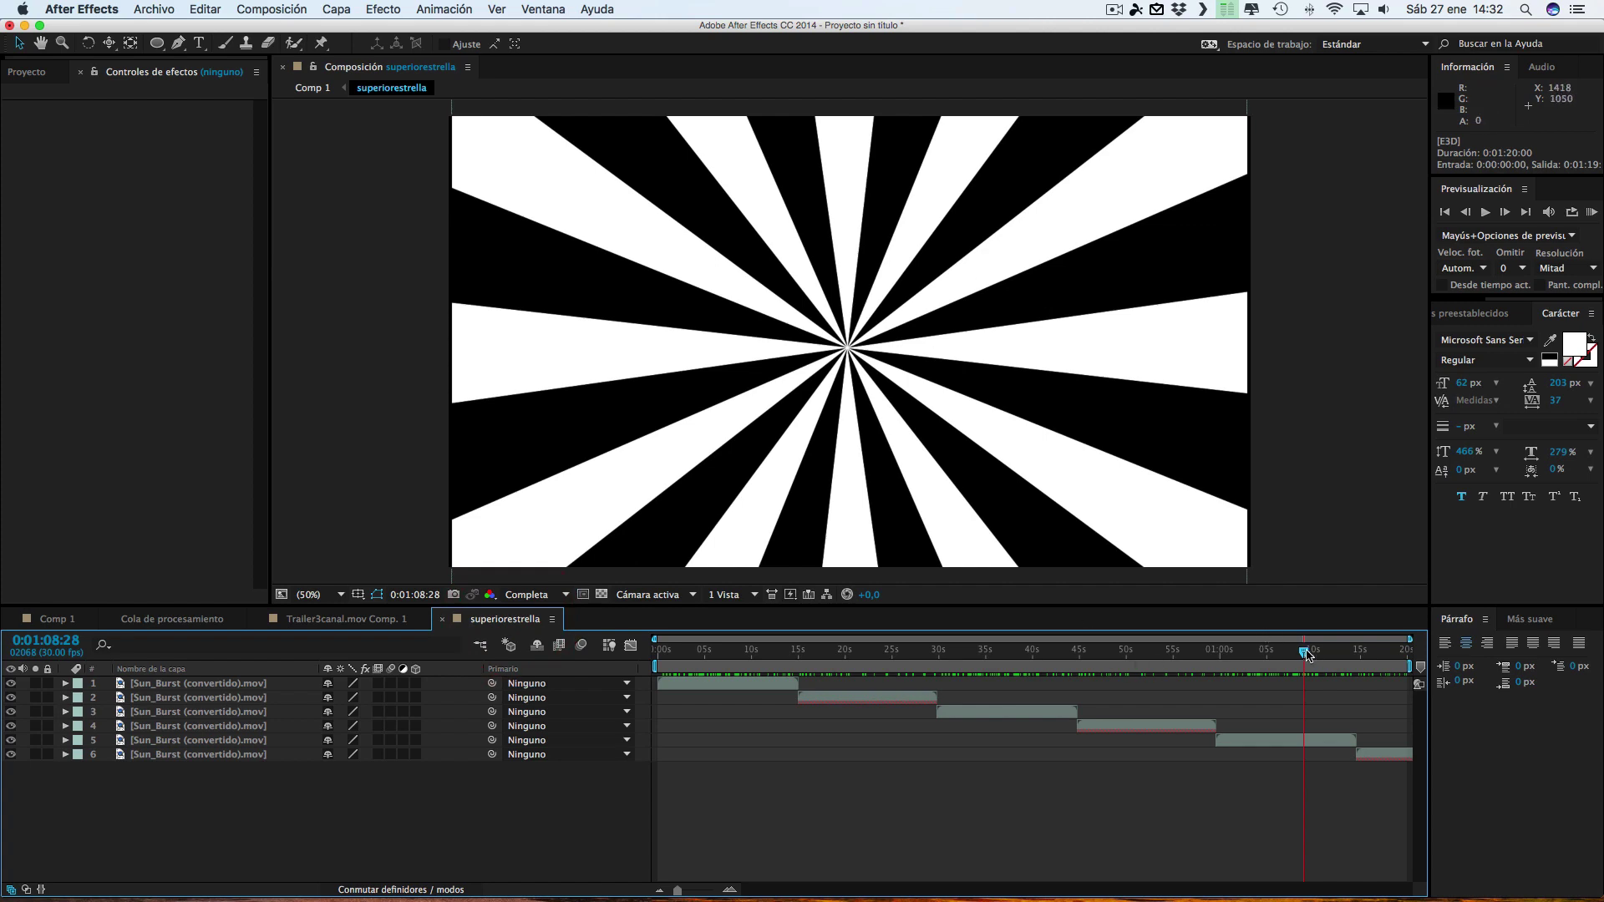
drag(1305, 652, 1105, 651)
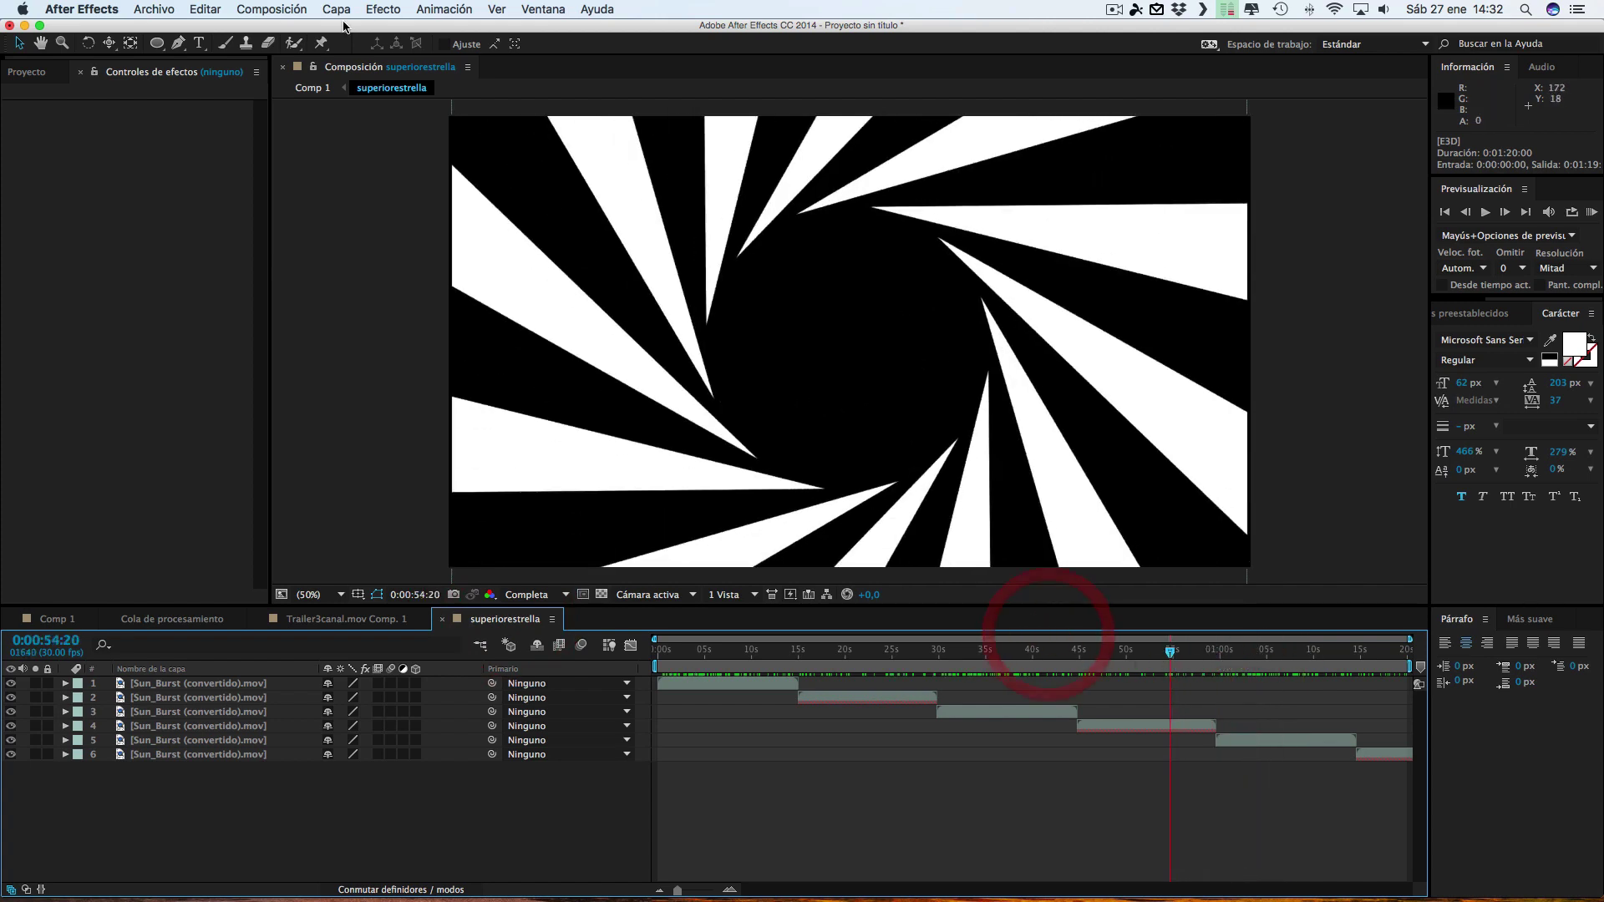
click(337, 10)
Add a white text layer reading 'mepasoaMac' and move it slightly lower in the frame
mouse_move(350, 29)
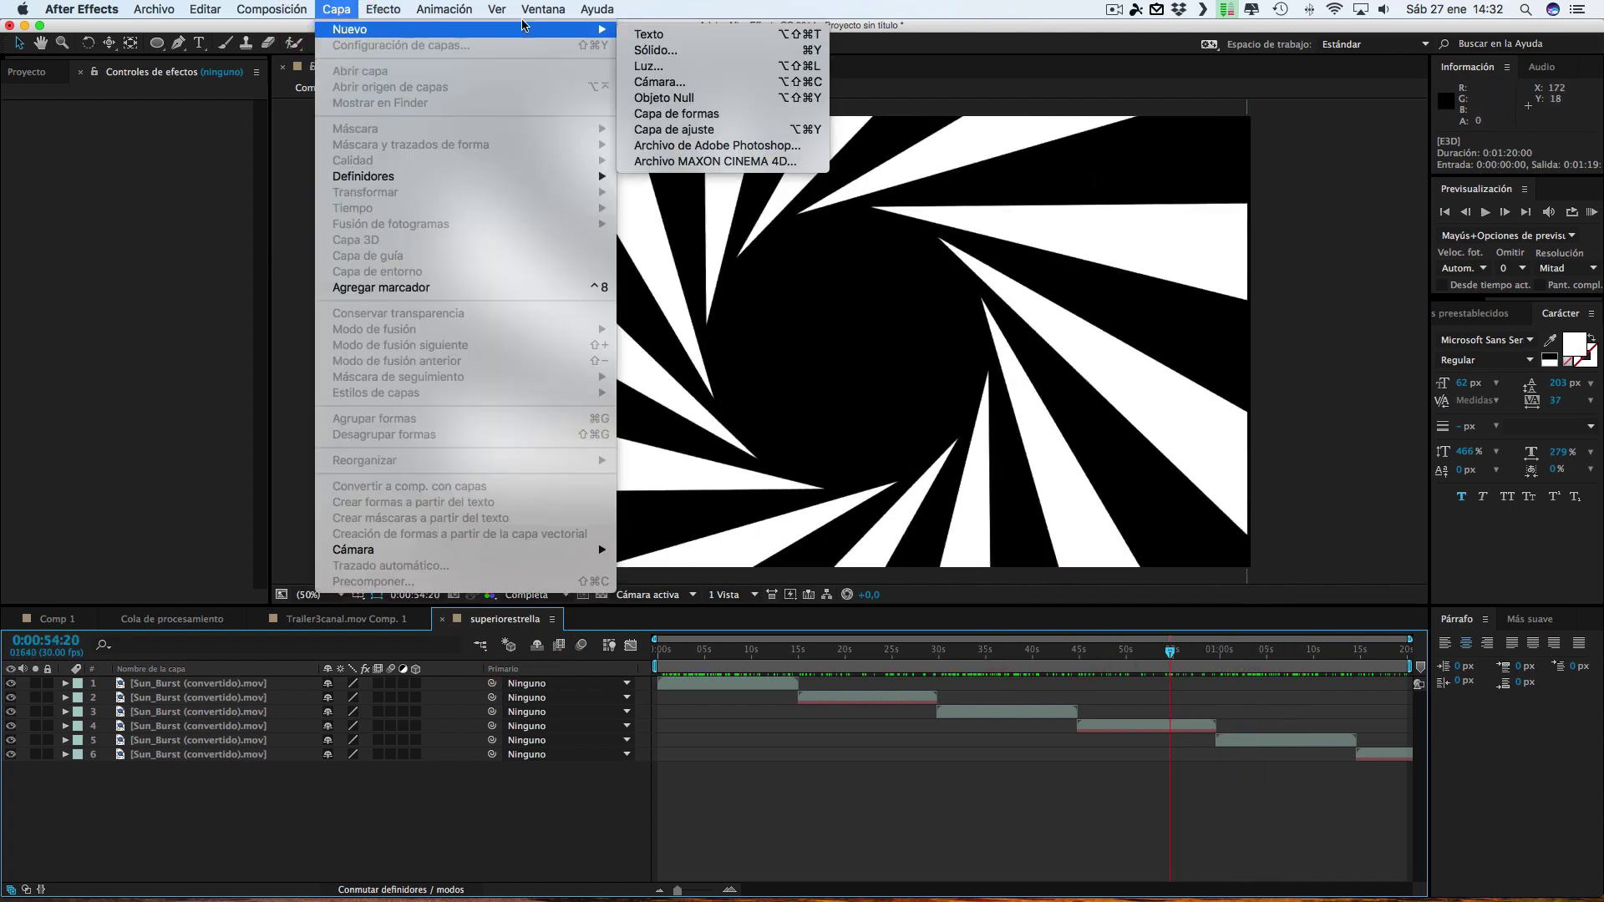
click(653, 35)
text(m)
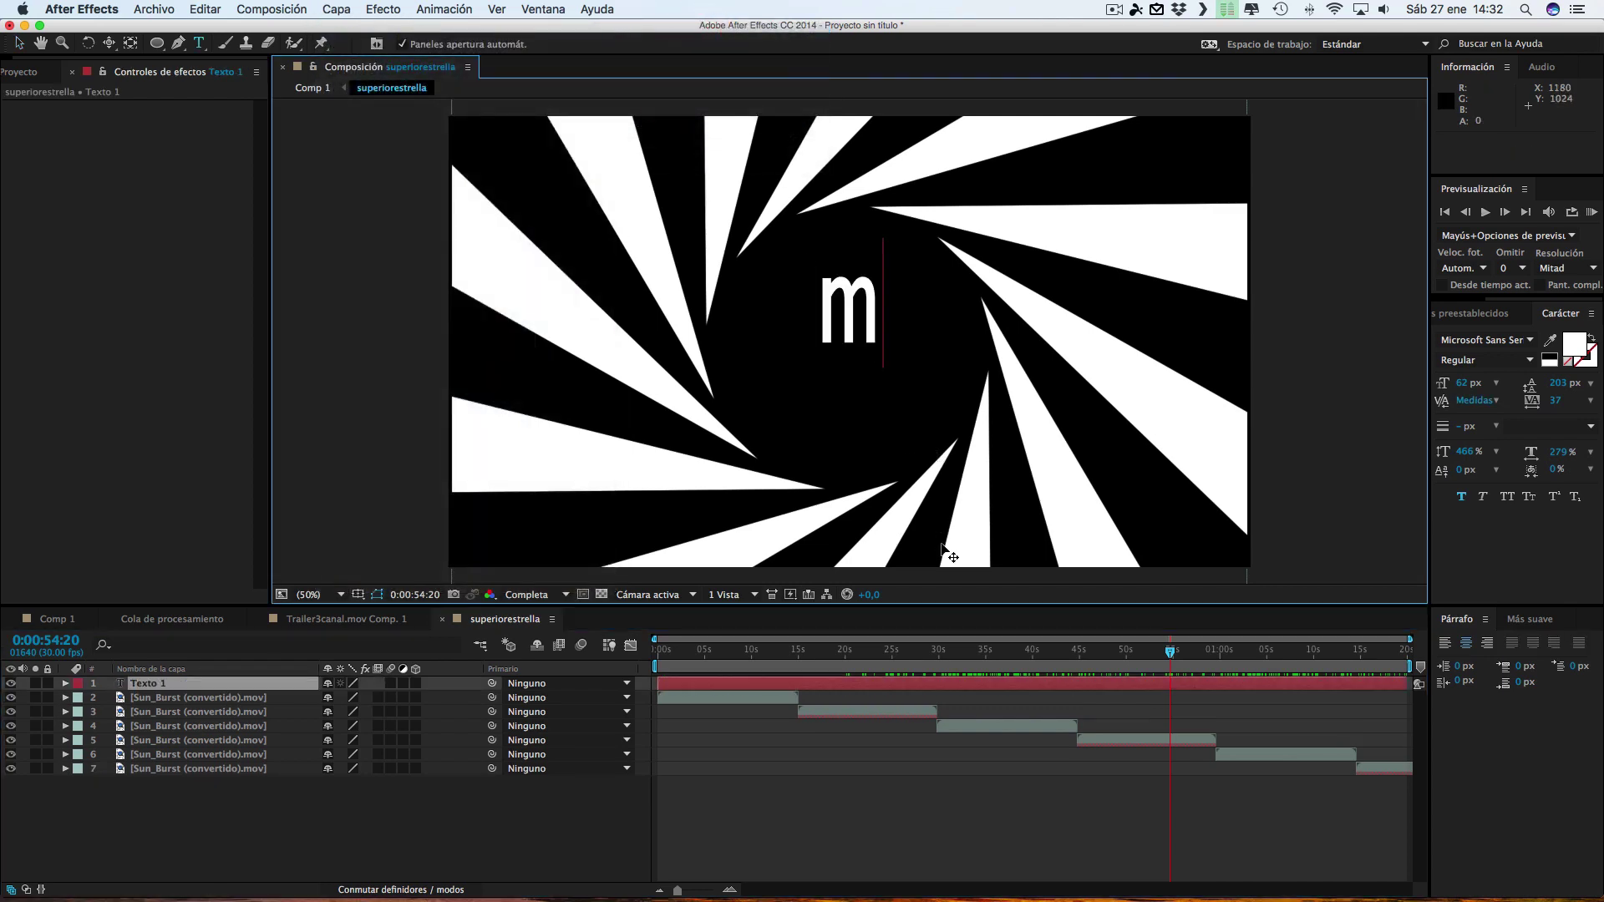
text(epaso)
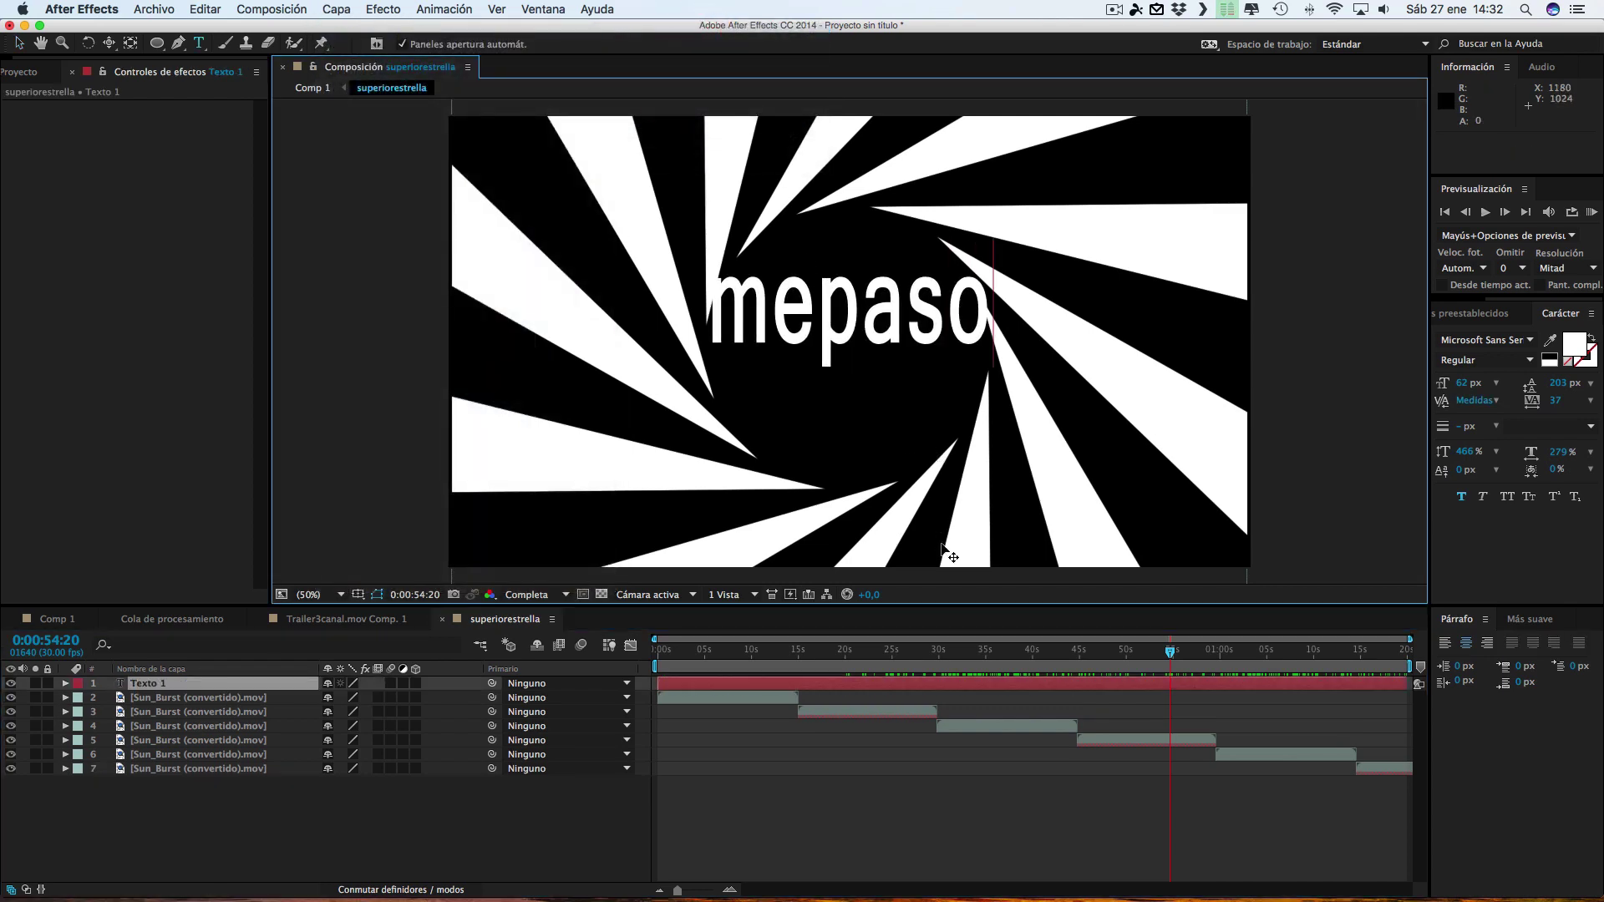
text(aM)
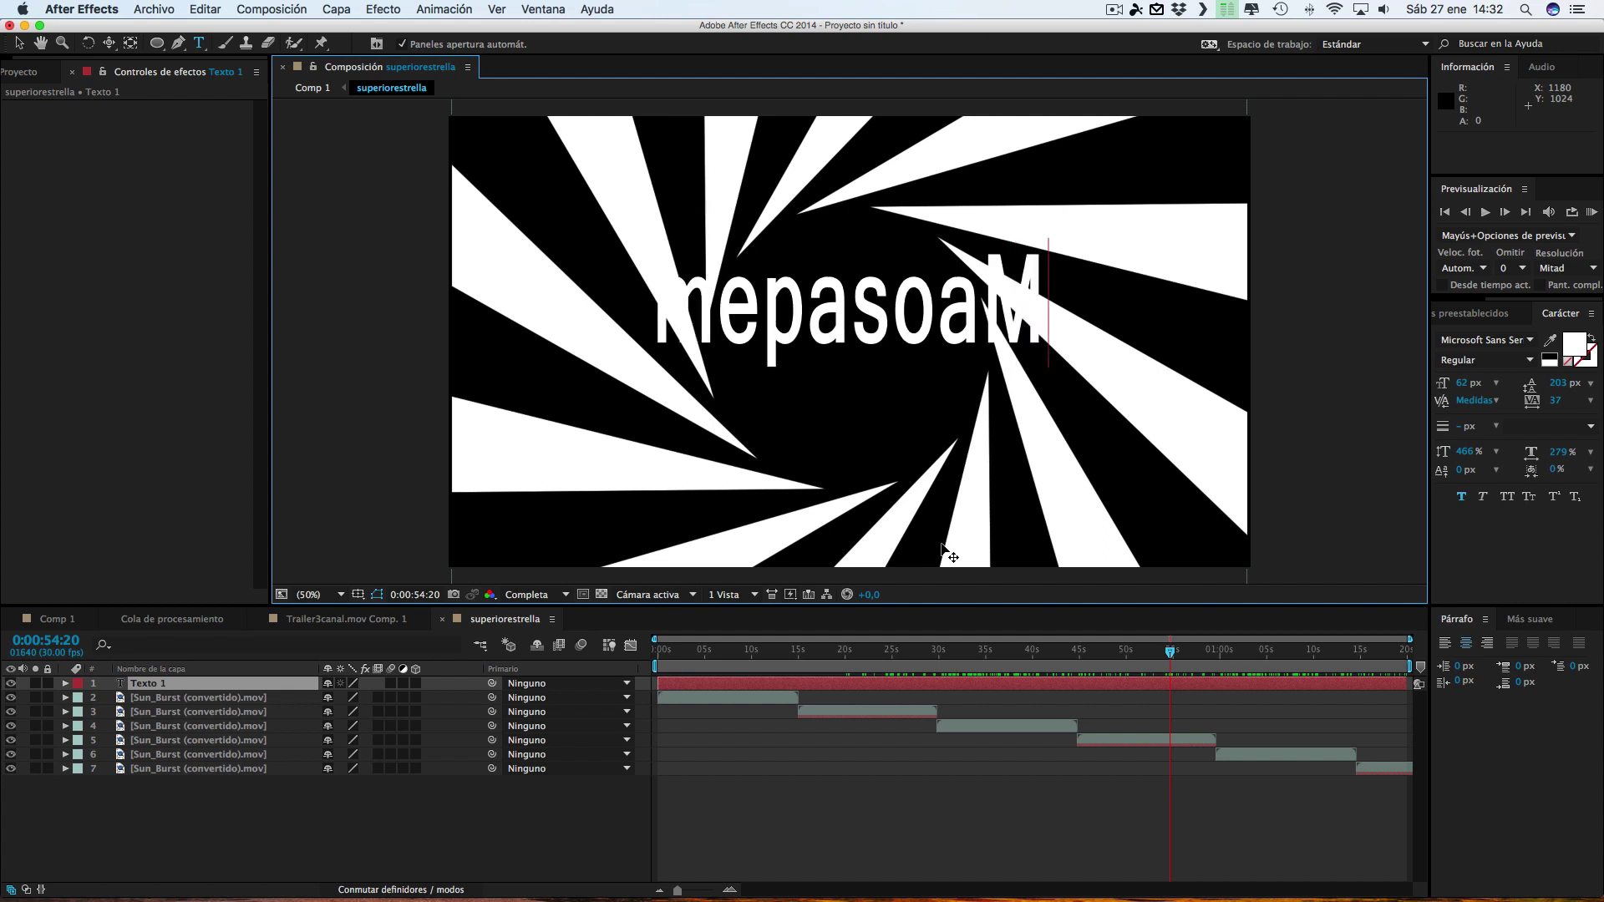
text(ac)
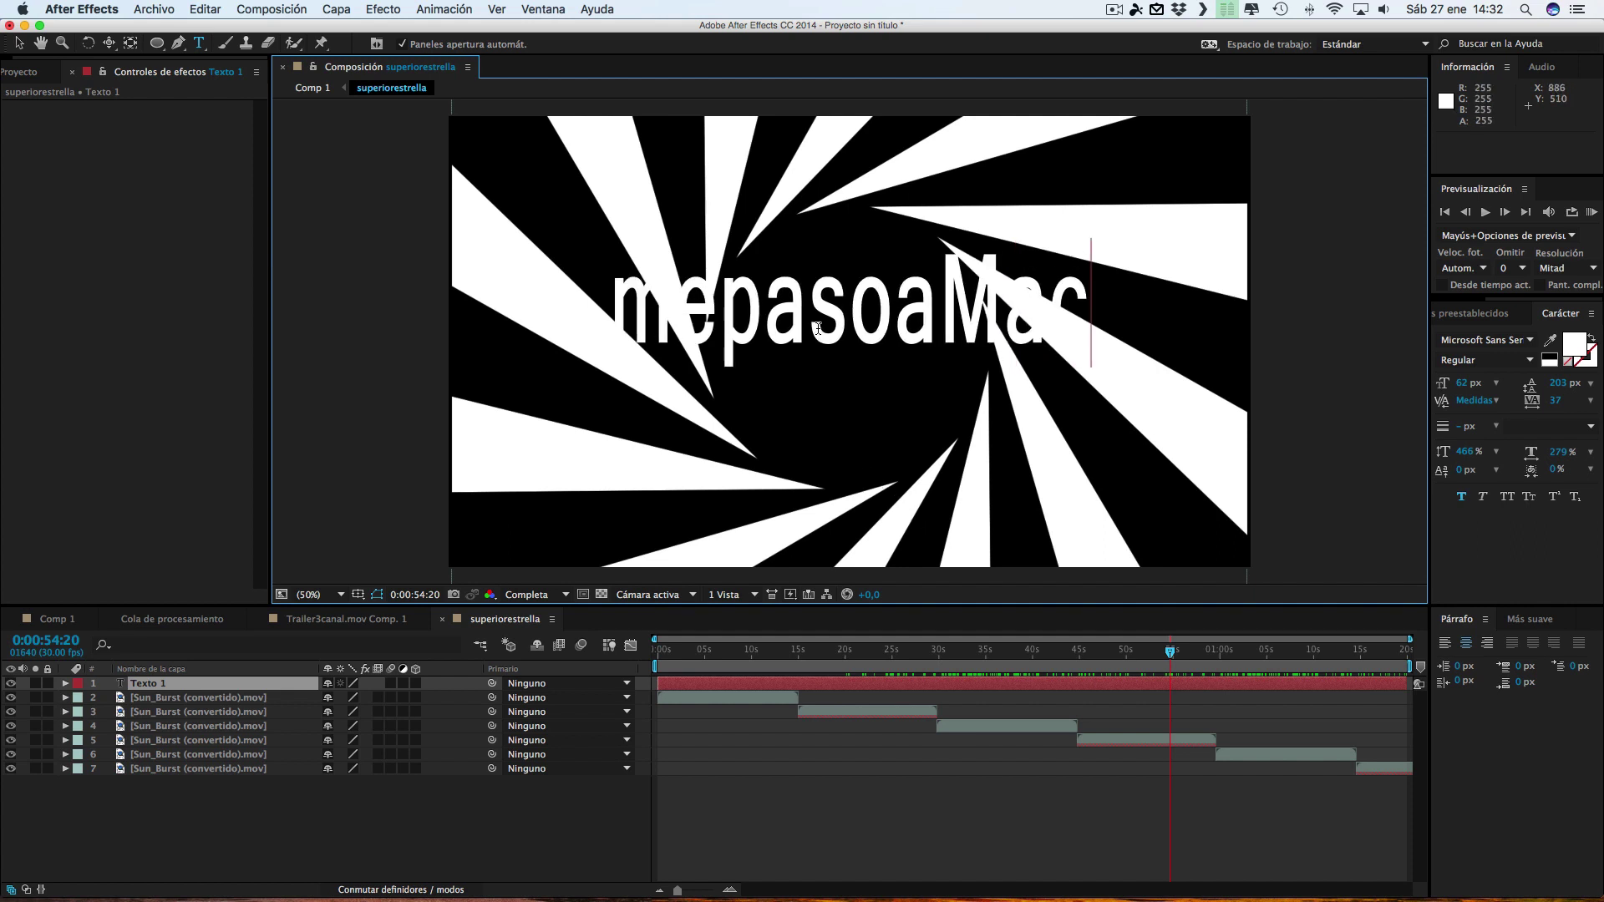
click(17, 41)
drag(880, 304, 885, 342)
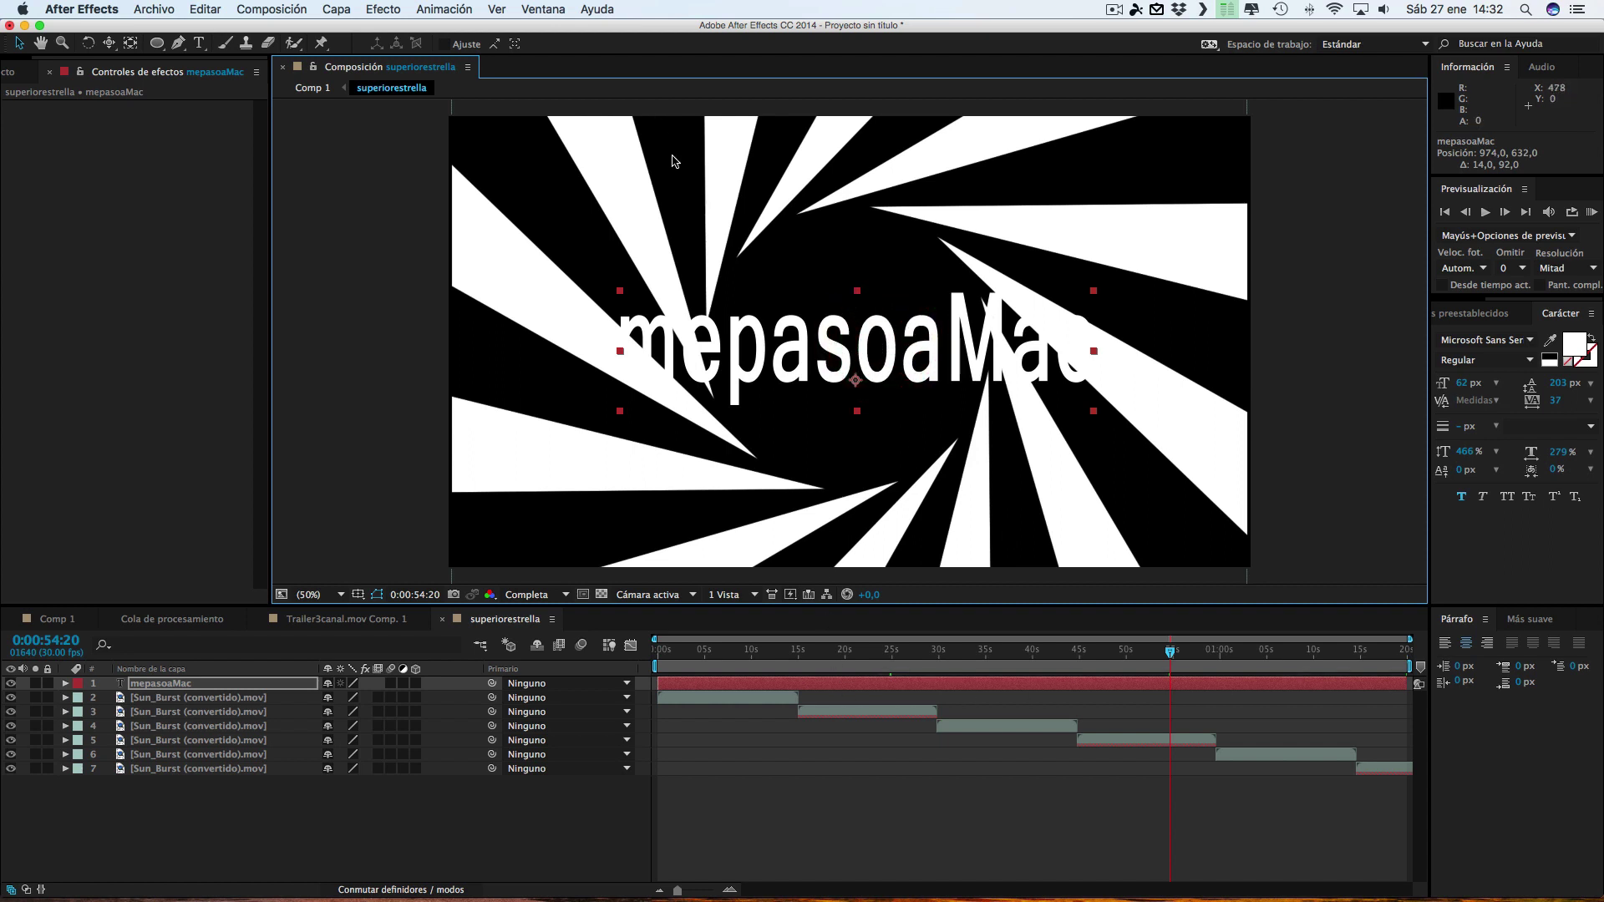
Create a new black solid layer
click(337, 9)
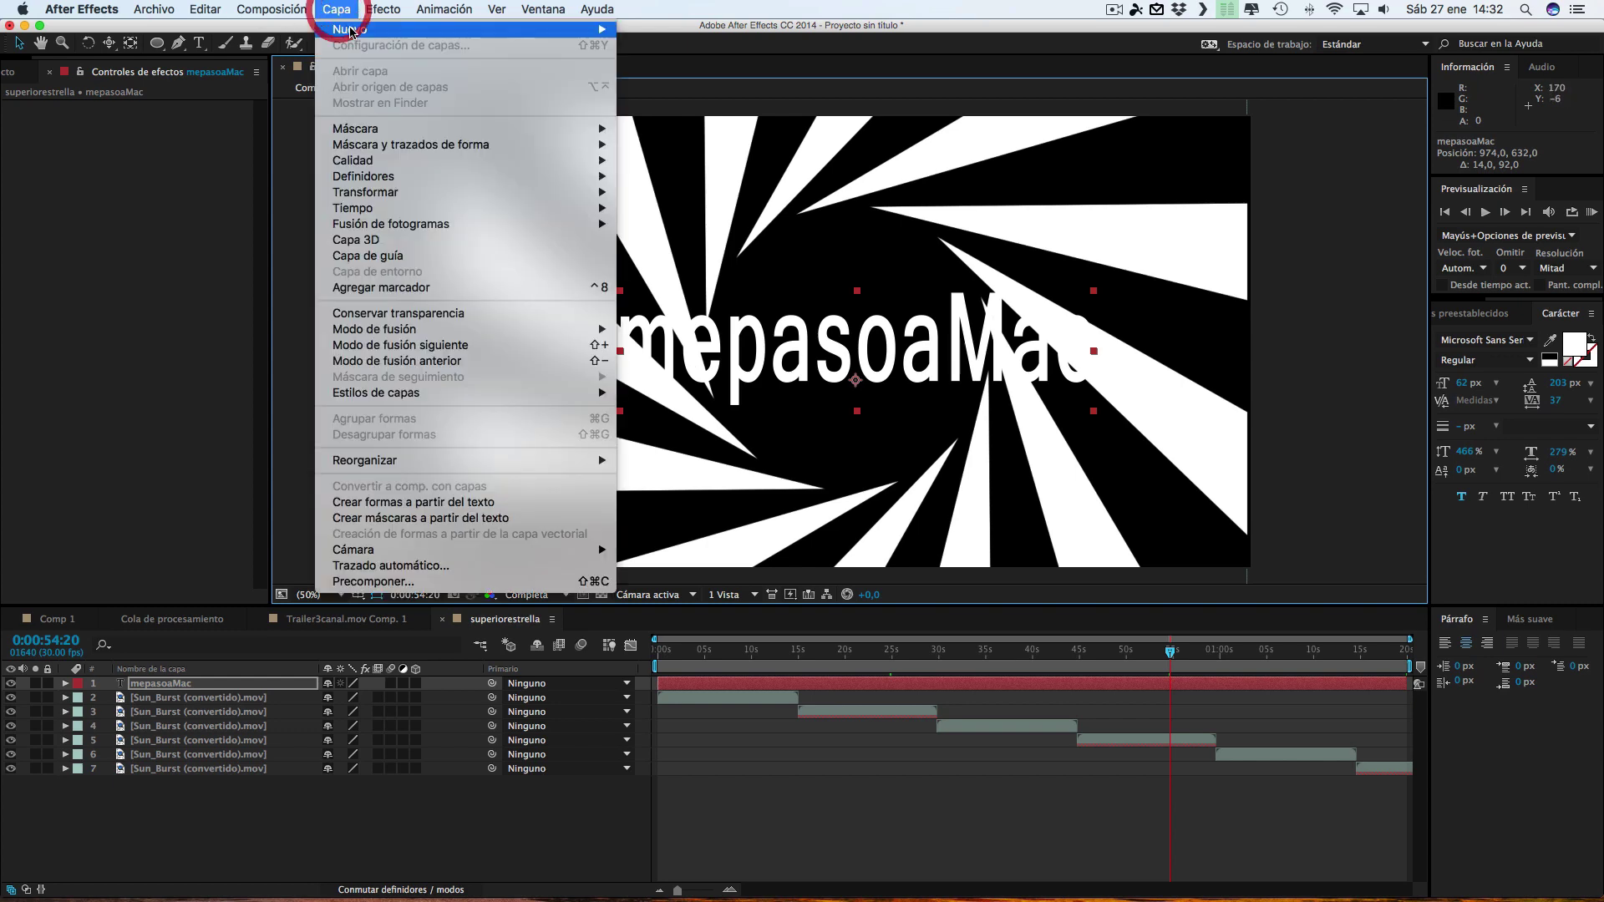
mouse_move(585, 33)
click(687, 55)
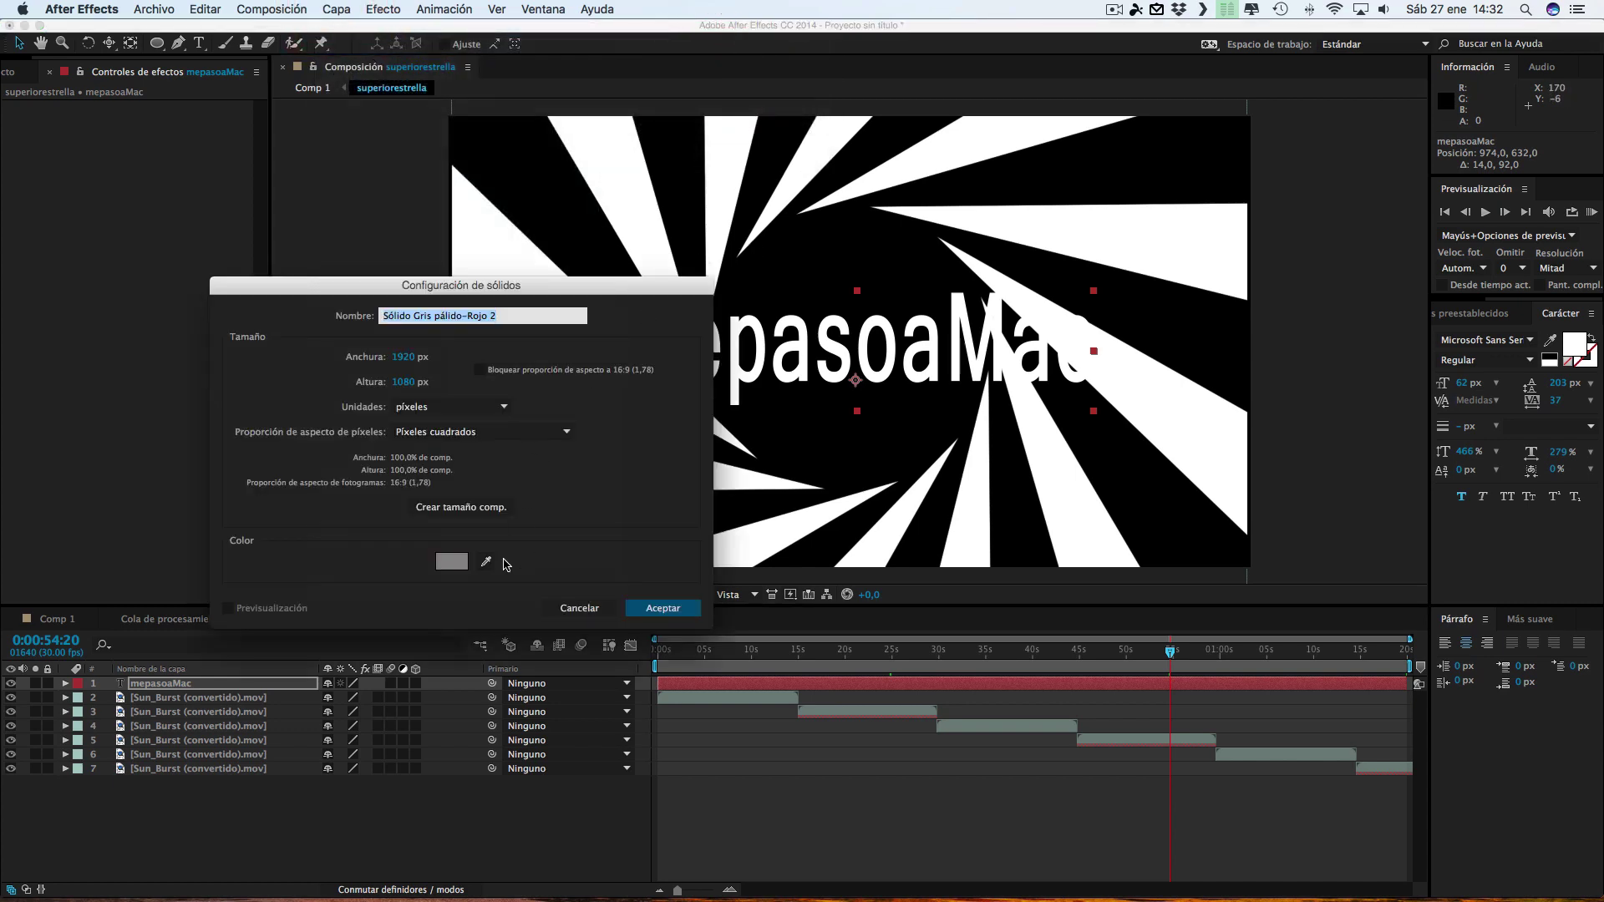
click(456, 560)
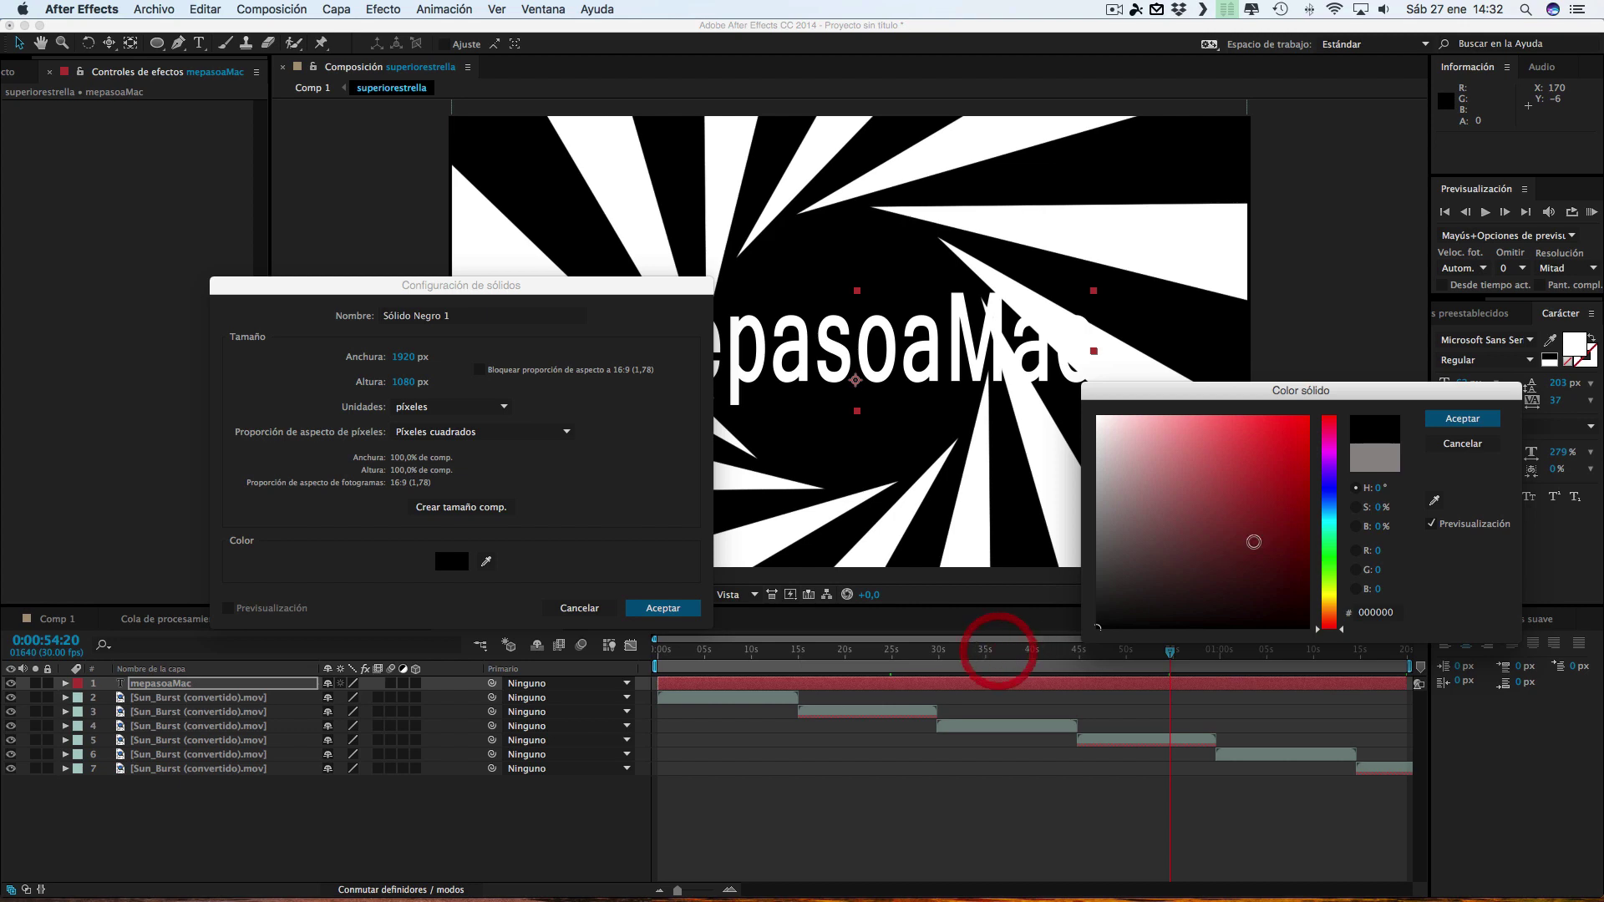
click(1463, 419)
click(685, 606)
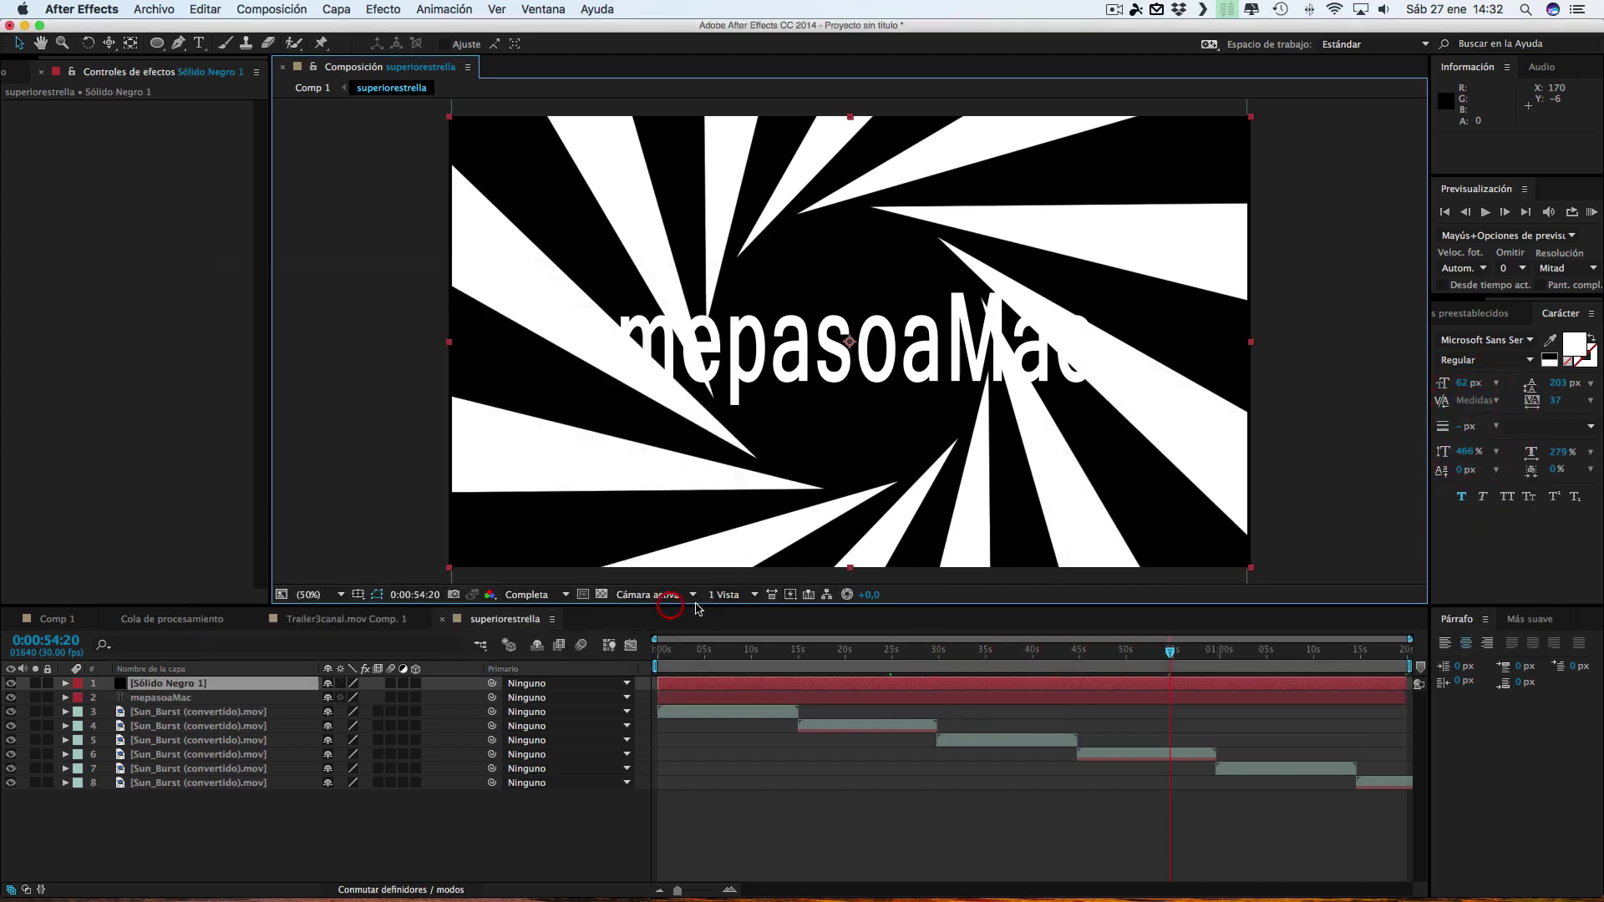
Squash the black solid into a 29%-tall horizontal band placed below the mepasoaMac text layer
drag(850, 558, 784, 460)
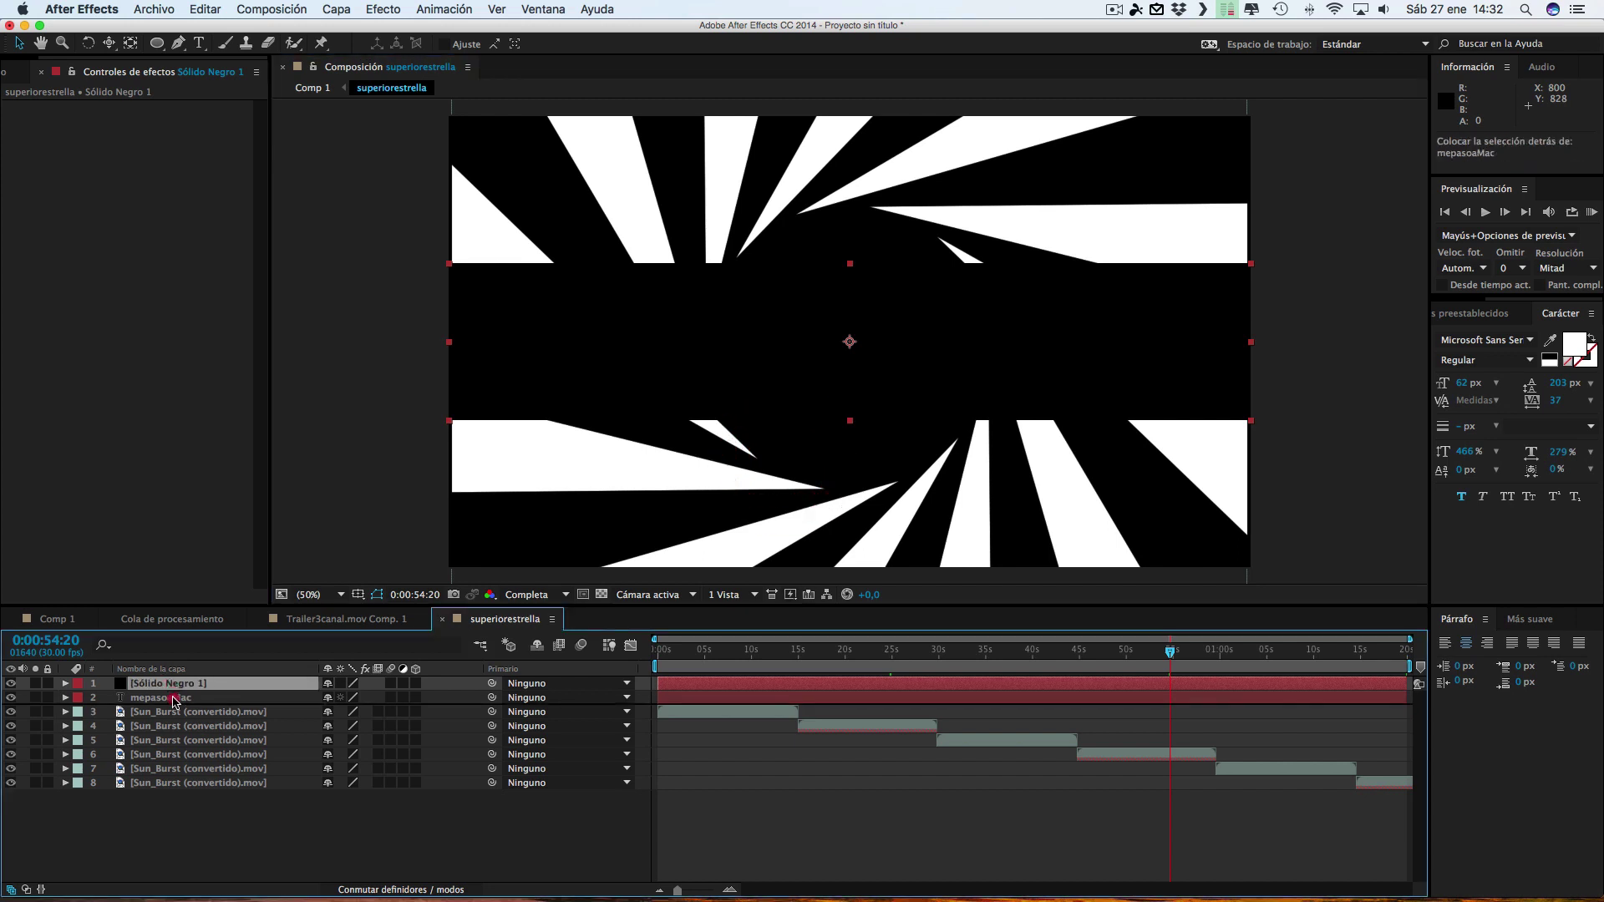
drag(167, 683, 176, 707)
drag(850, 420, 852, 409)
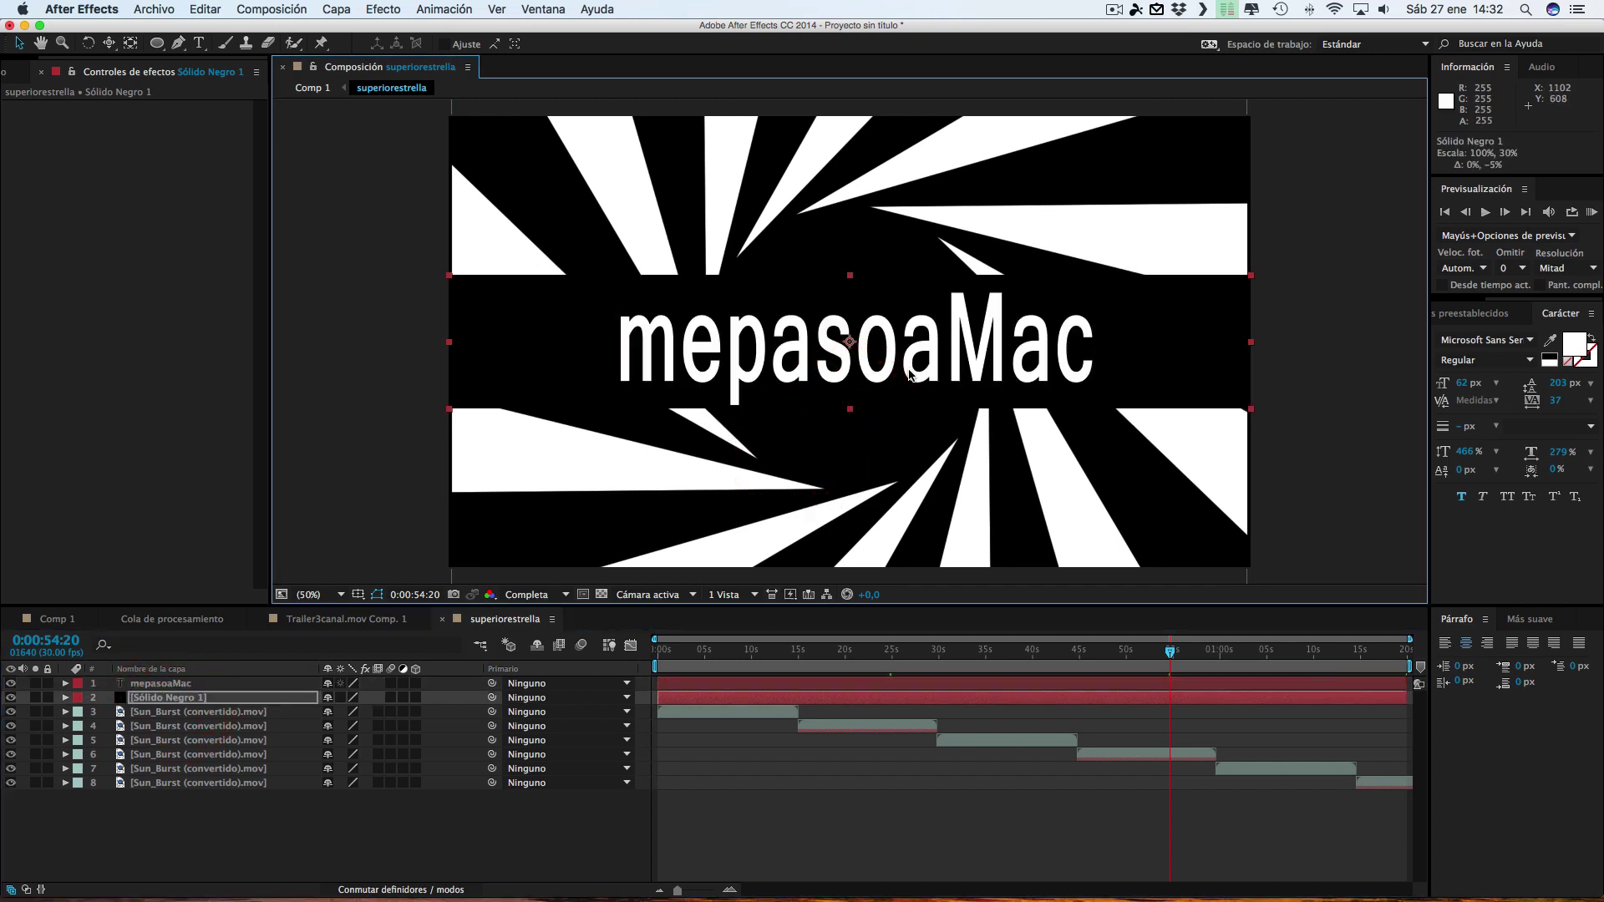
drag(850, 418, 850, 411)
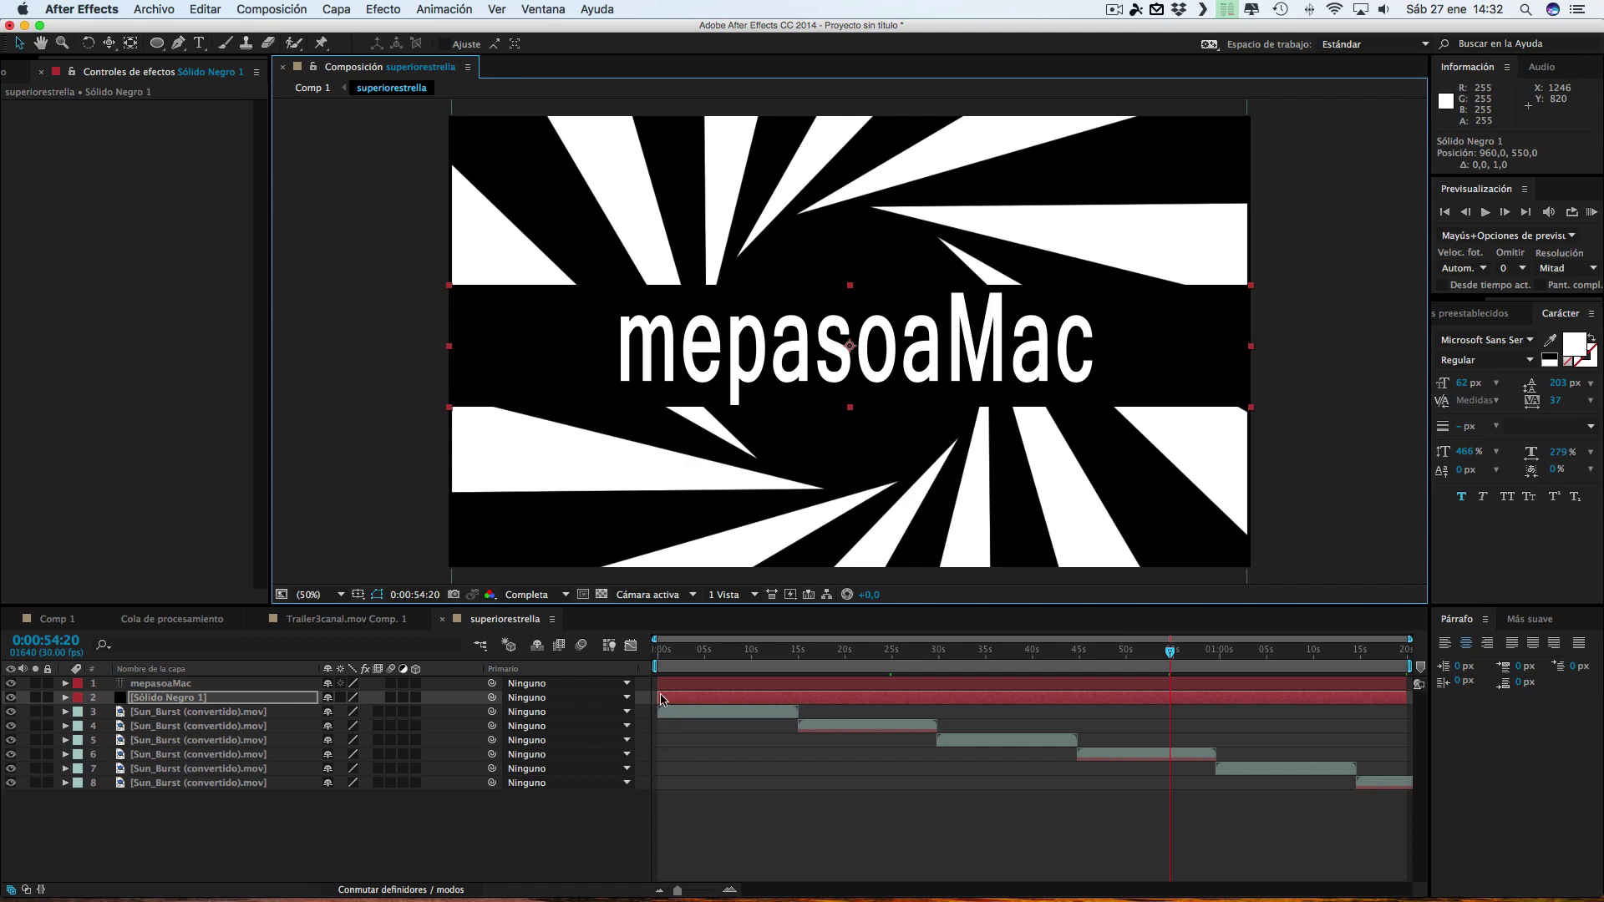
Shift the text and black band layers to start at 0:00:58:13 and expand both layers
shift+click(171, 686)
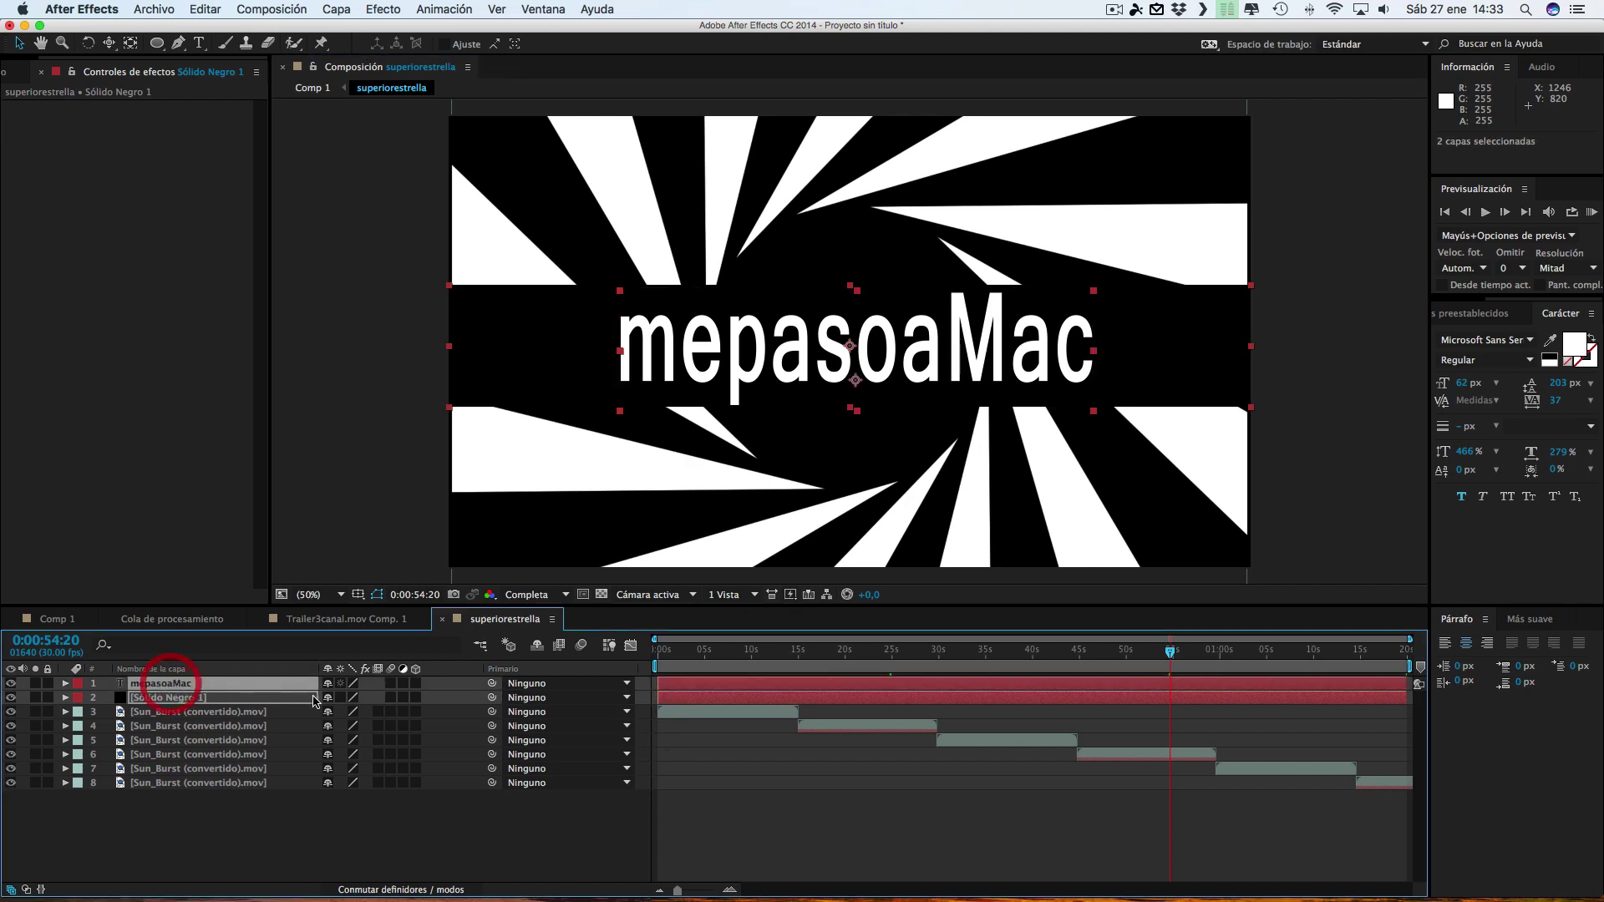
mouse_move(656, 681)
mouse_down()
mouse_move(1214, 683)
mouse_move(1213, 659)
mouse_move(1291, 661)
mouse_up()
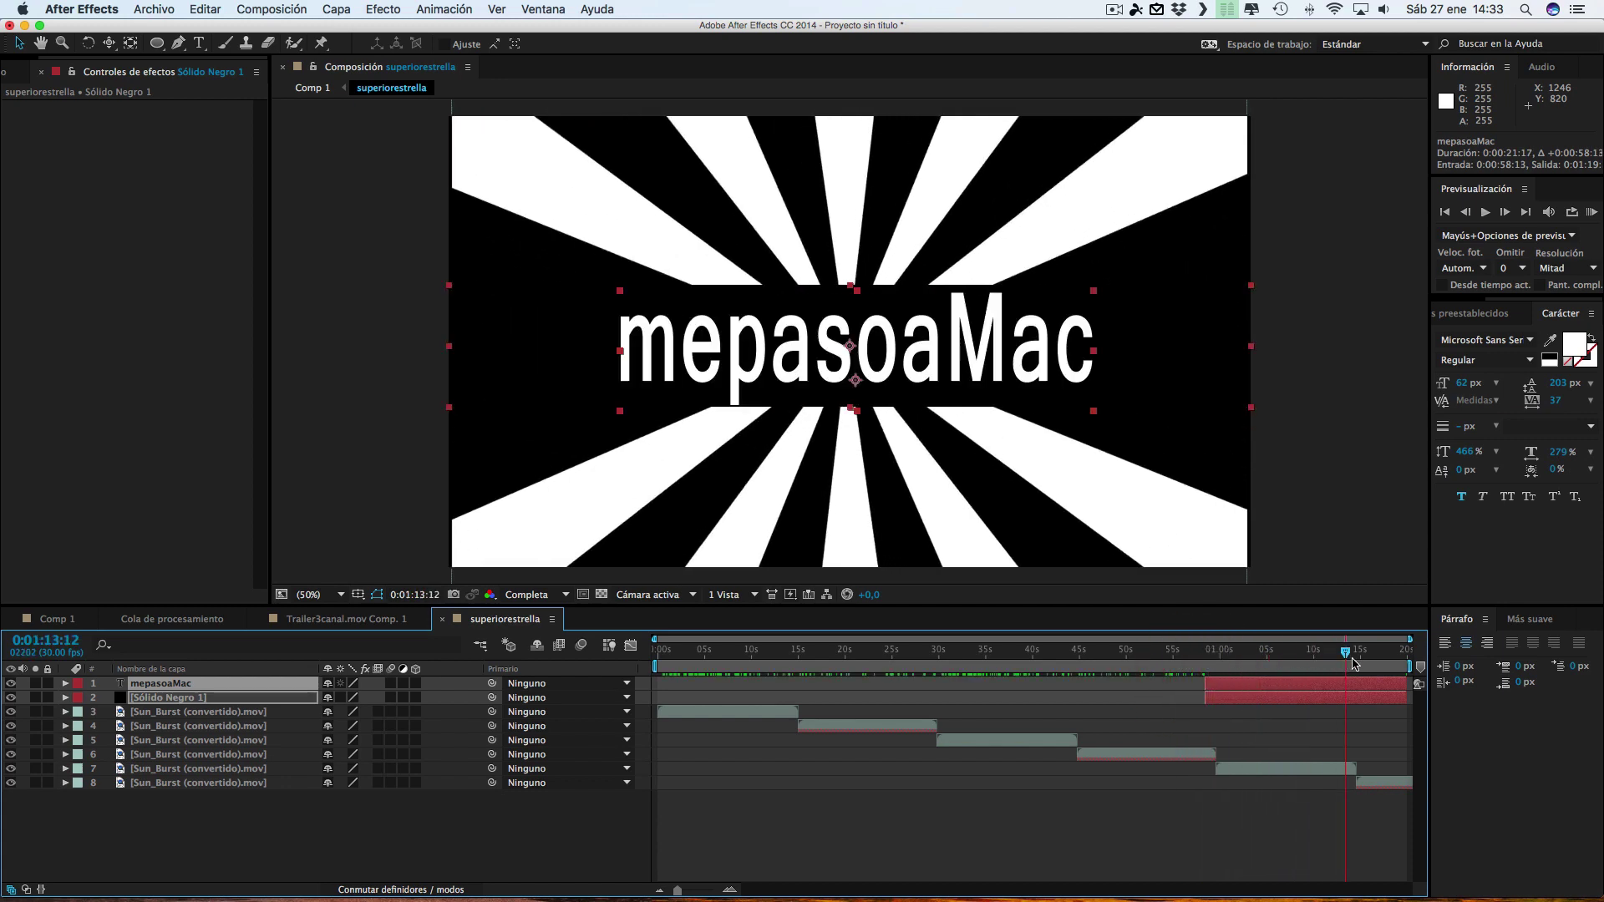
drag(1291, 661, 1204, 660)
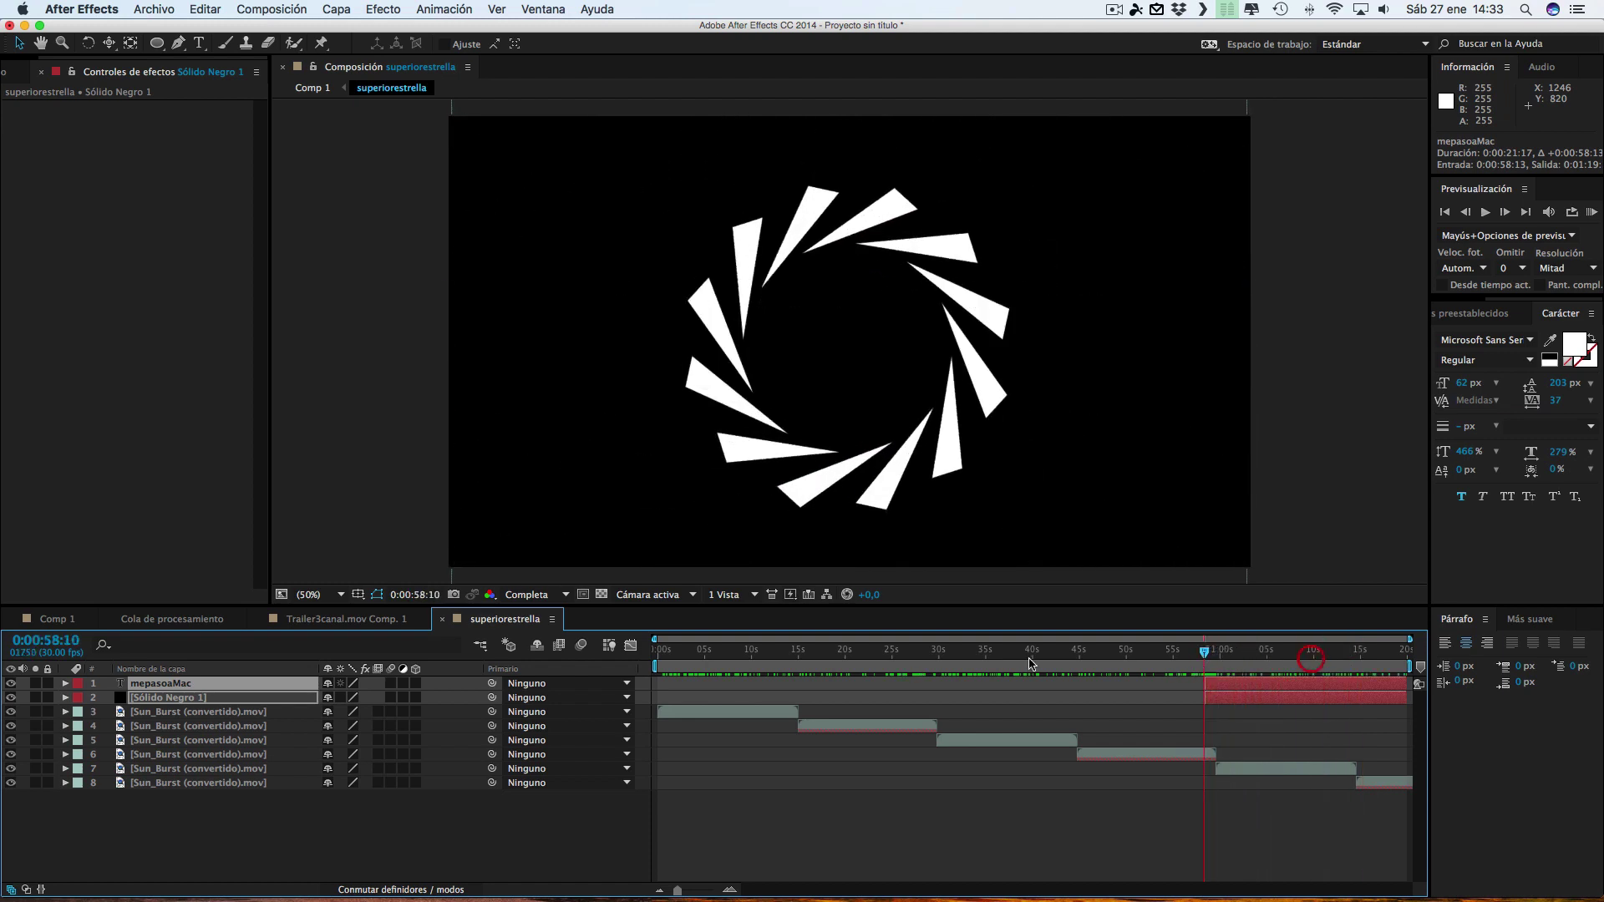
click(66, 684)
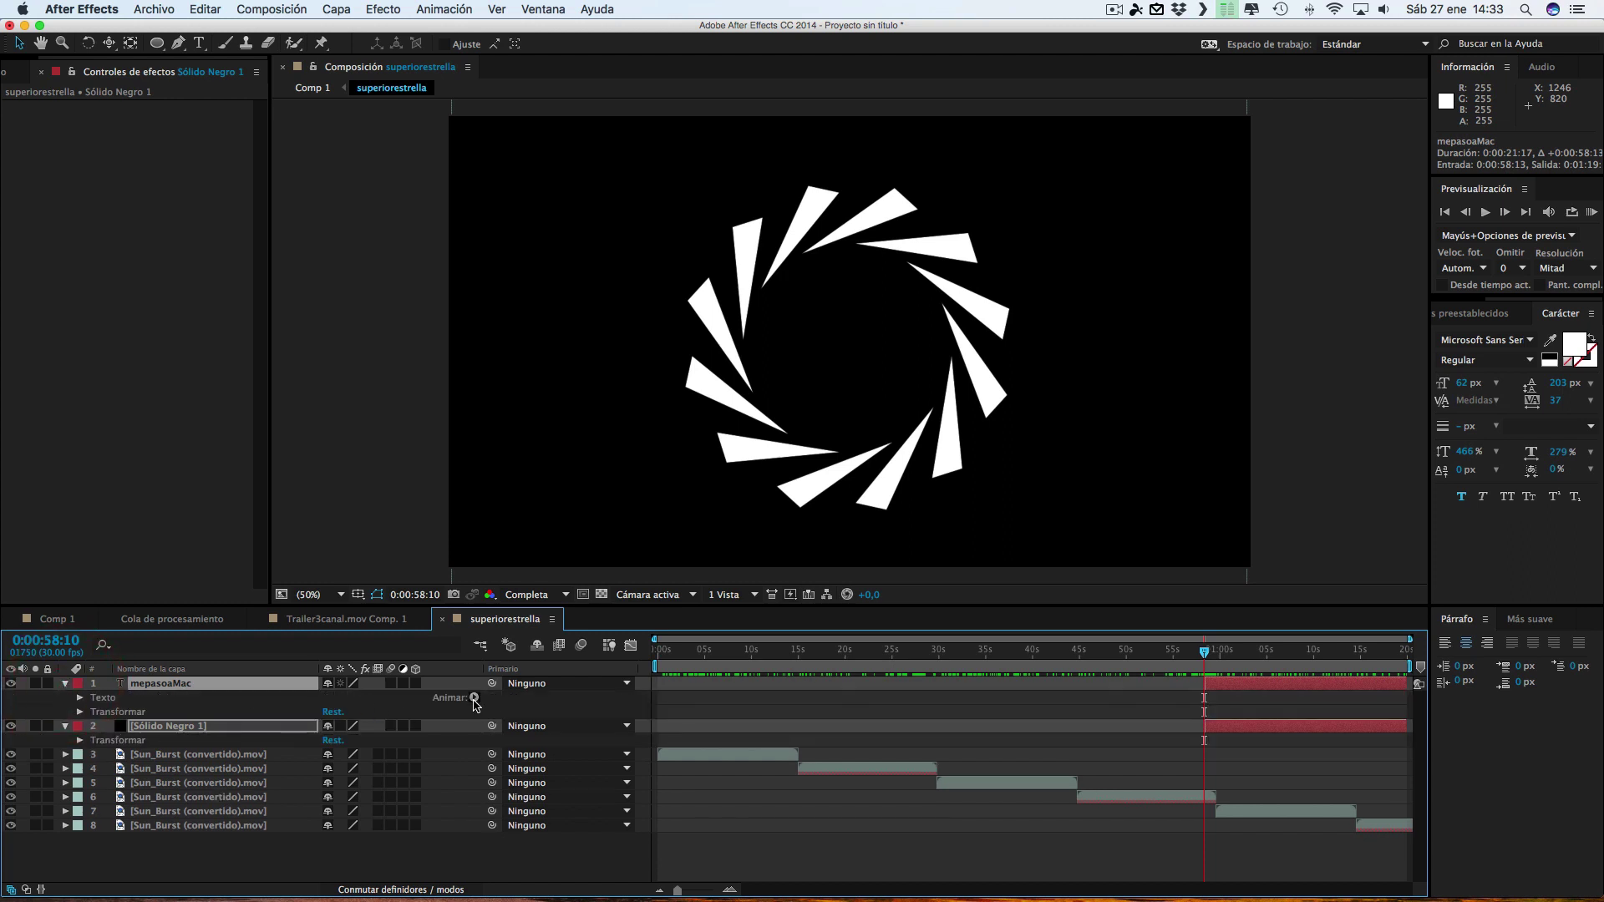
Give the mepasoaMac text an Opacity animator fading from 0% at 0:58:10 to 100% at 1:02:10
click(474, 698)
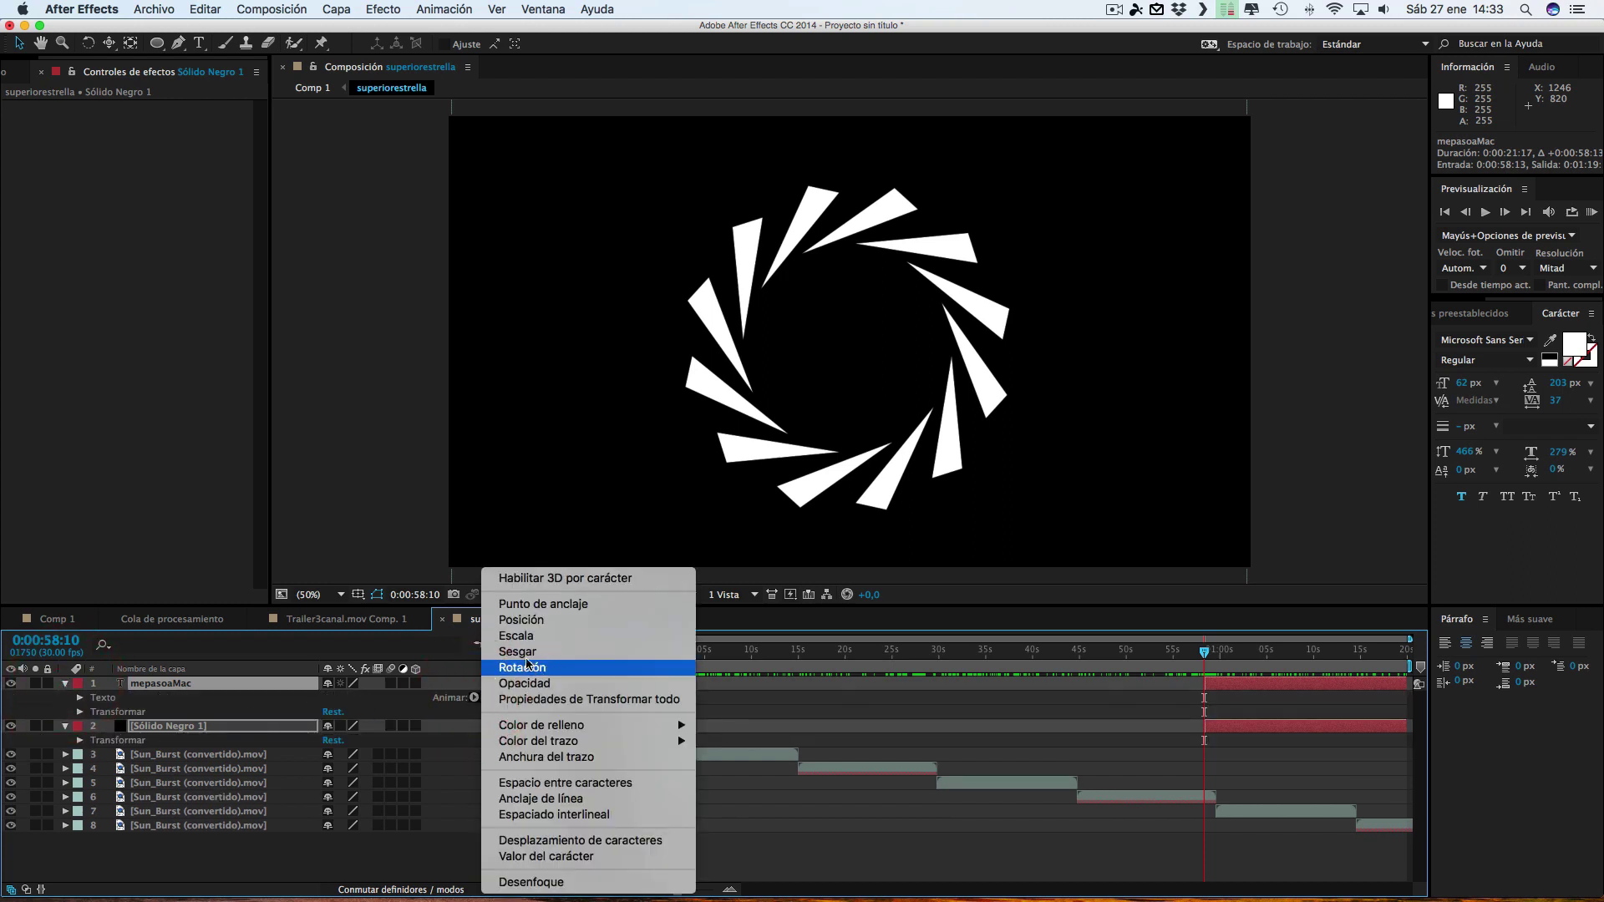
click(541, 685)
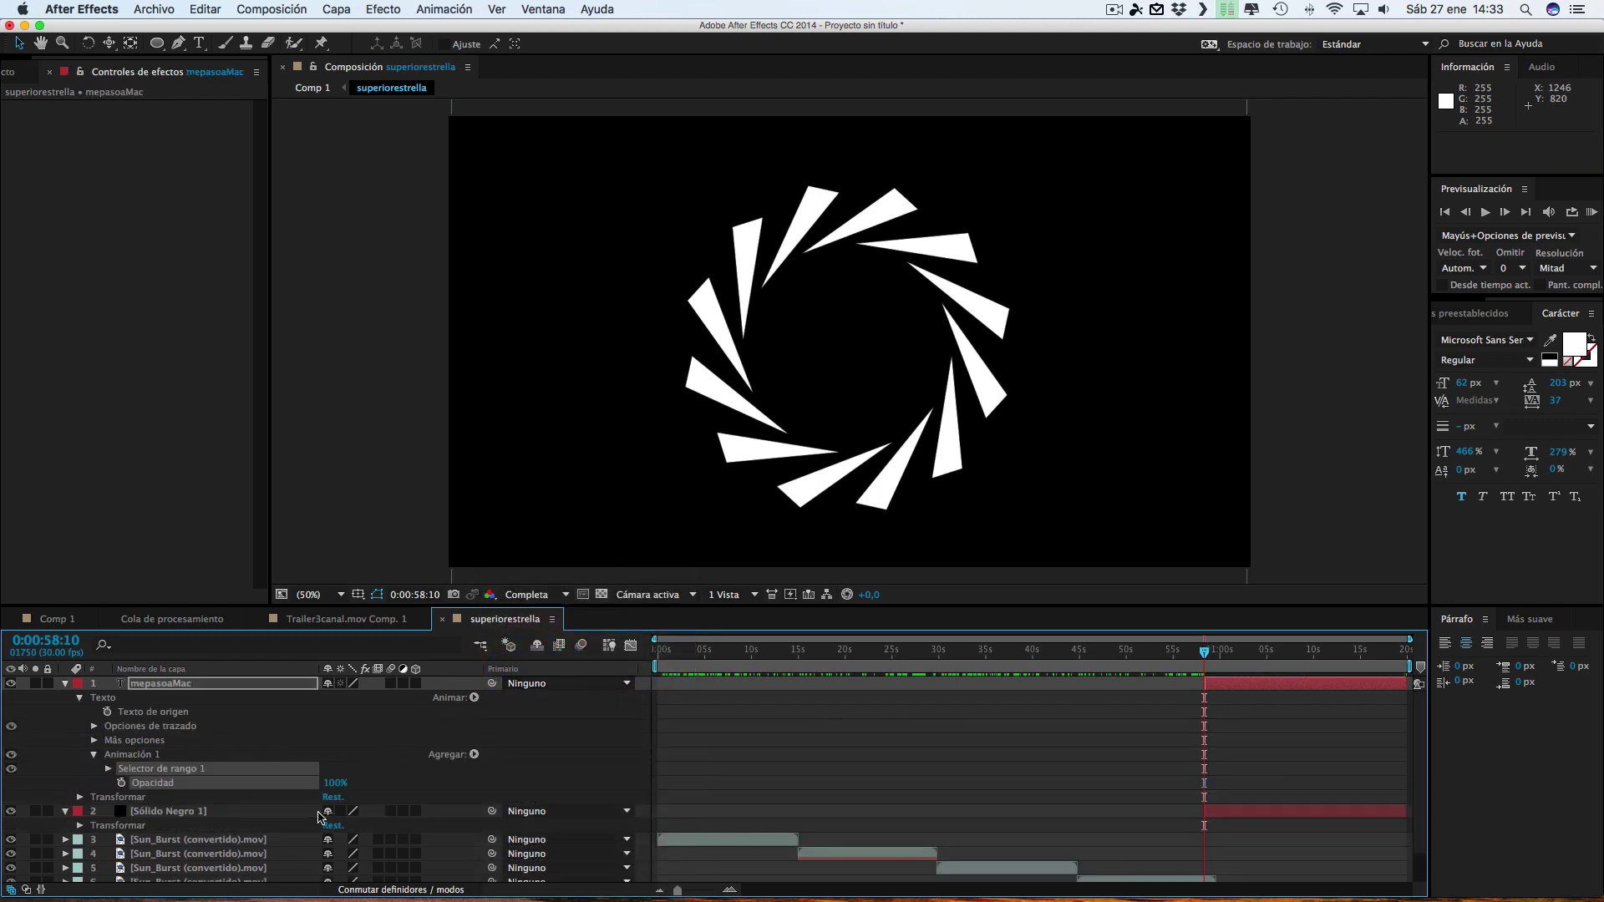
click(122, 783)
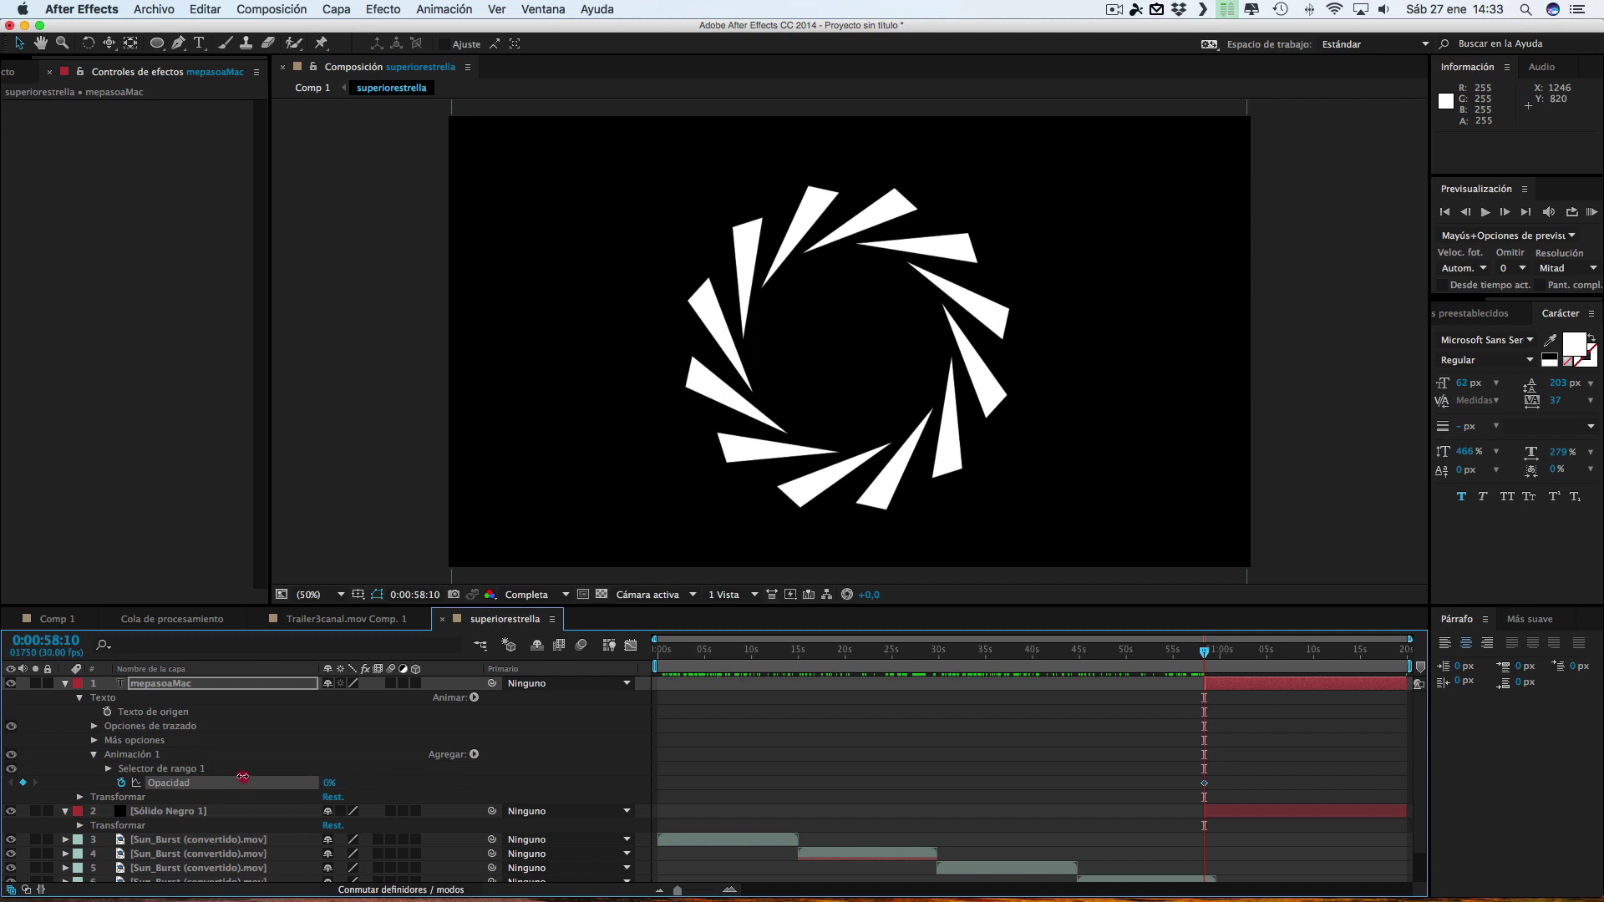
drag(1204, 652, 1241, 656)
click(1241, 656)
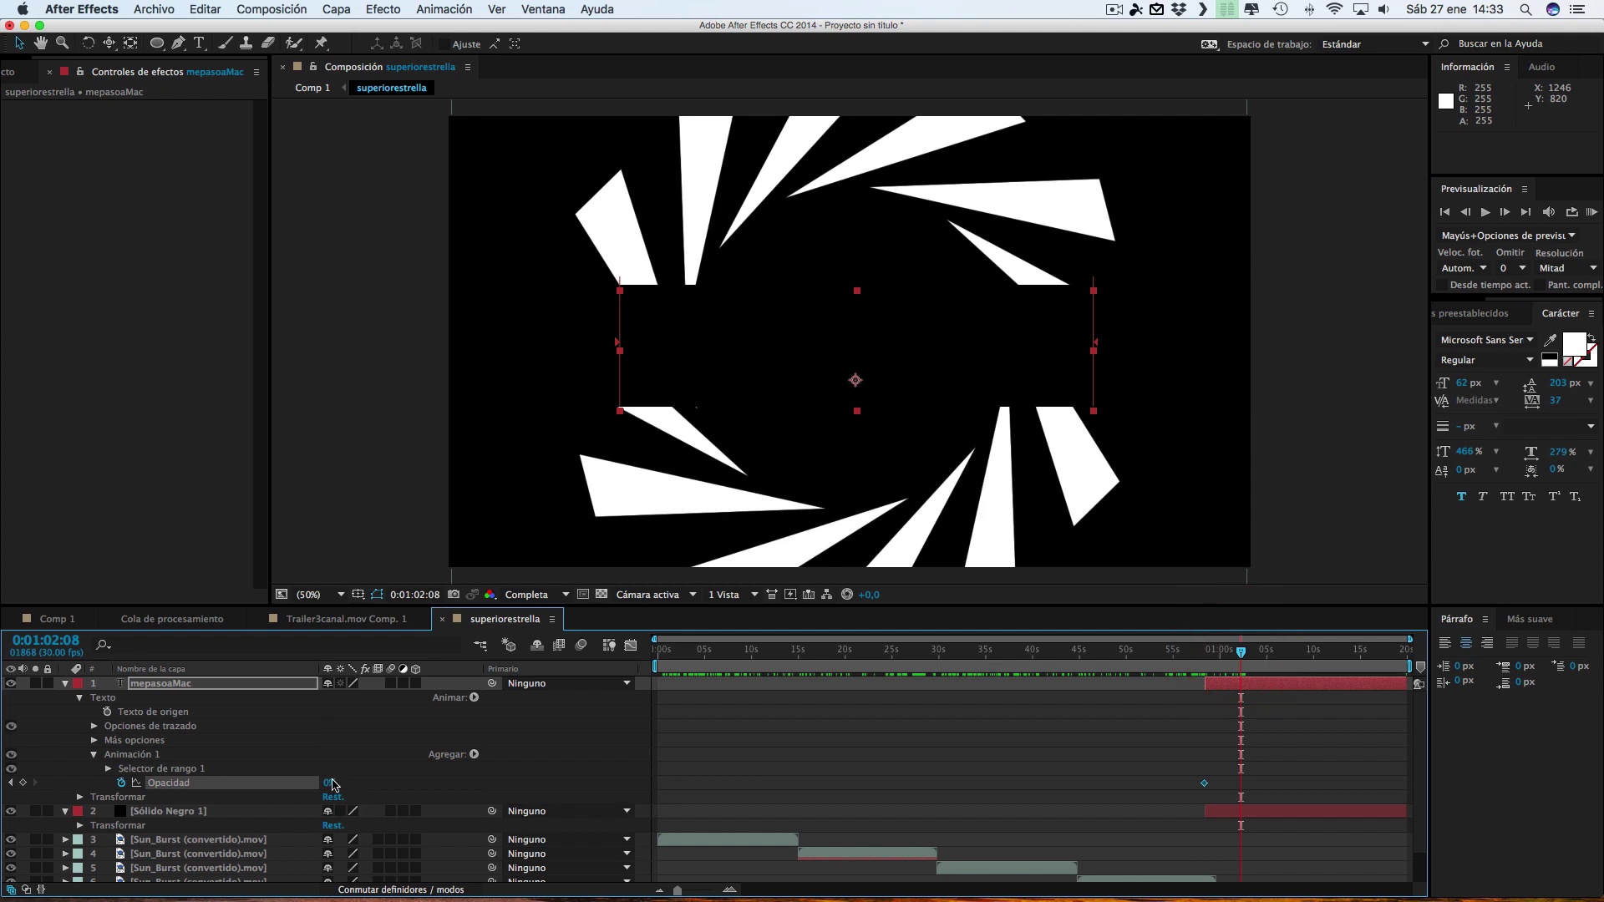
drag(328, 786, 649, 765)
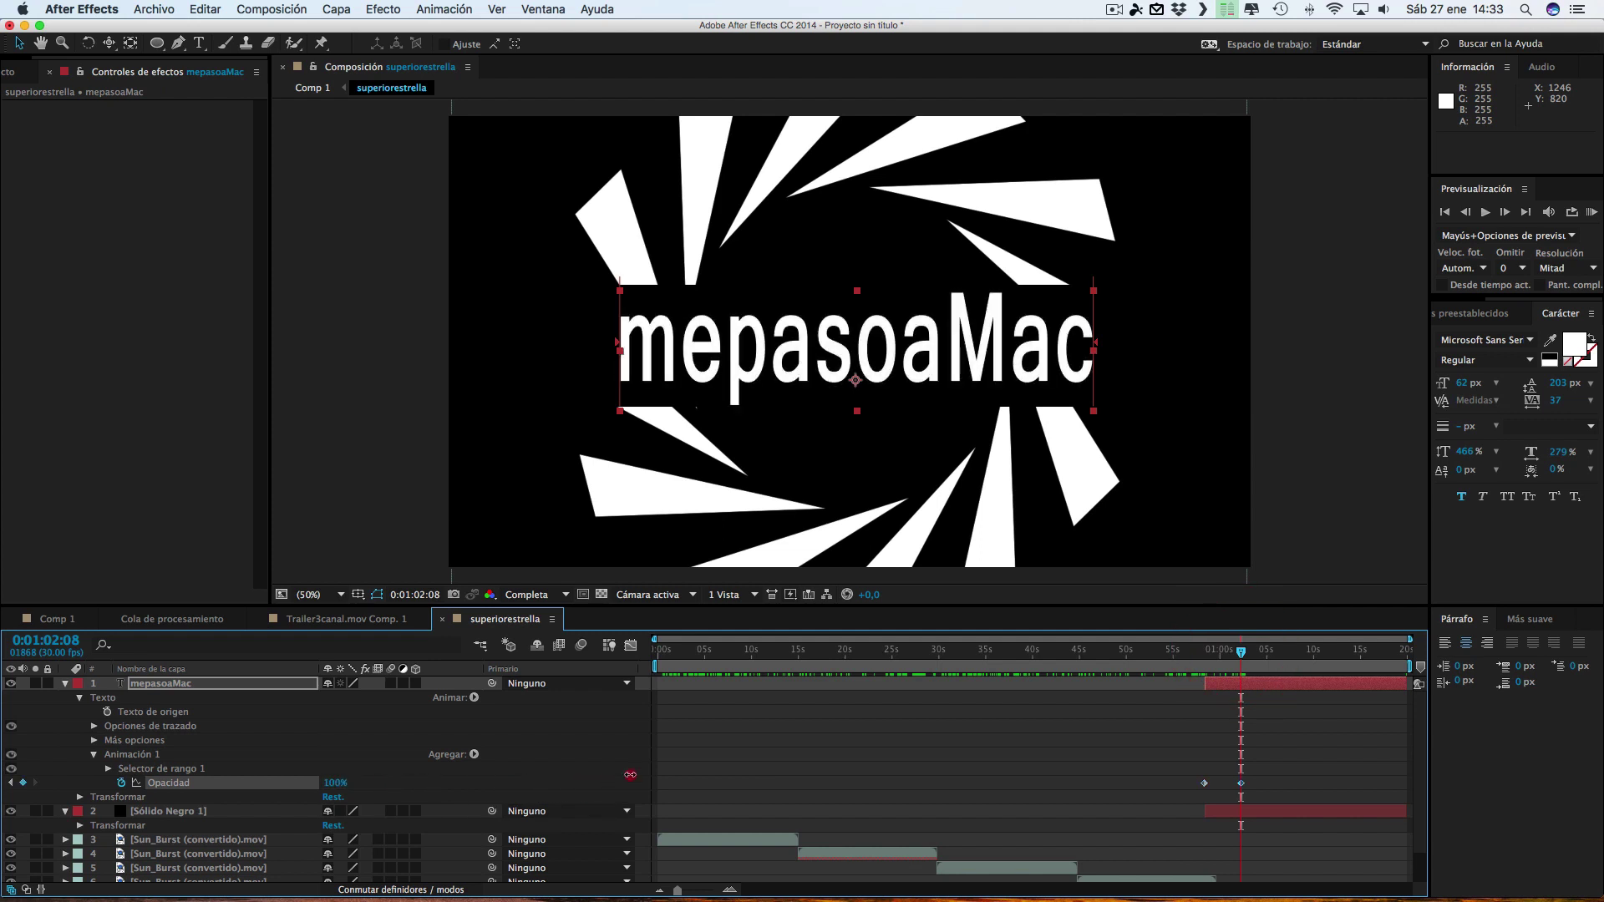
mouse_move(1242, 656)
mouse_down()
mouse_move(1213, 656)
mouse_move(1271, 664)
mouse_move(1242, 666)
mouse_up()
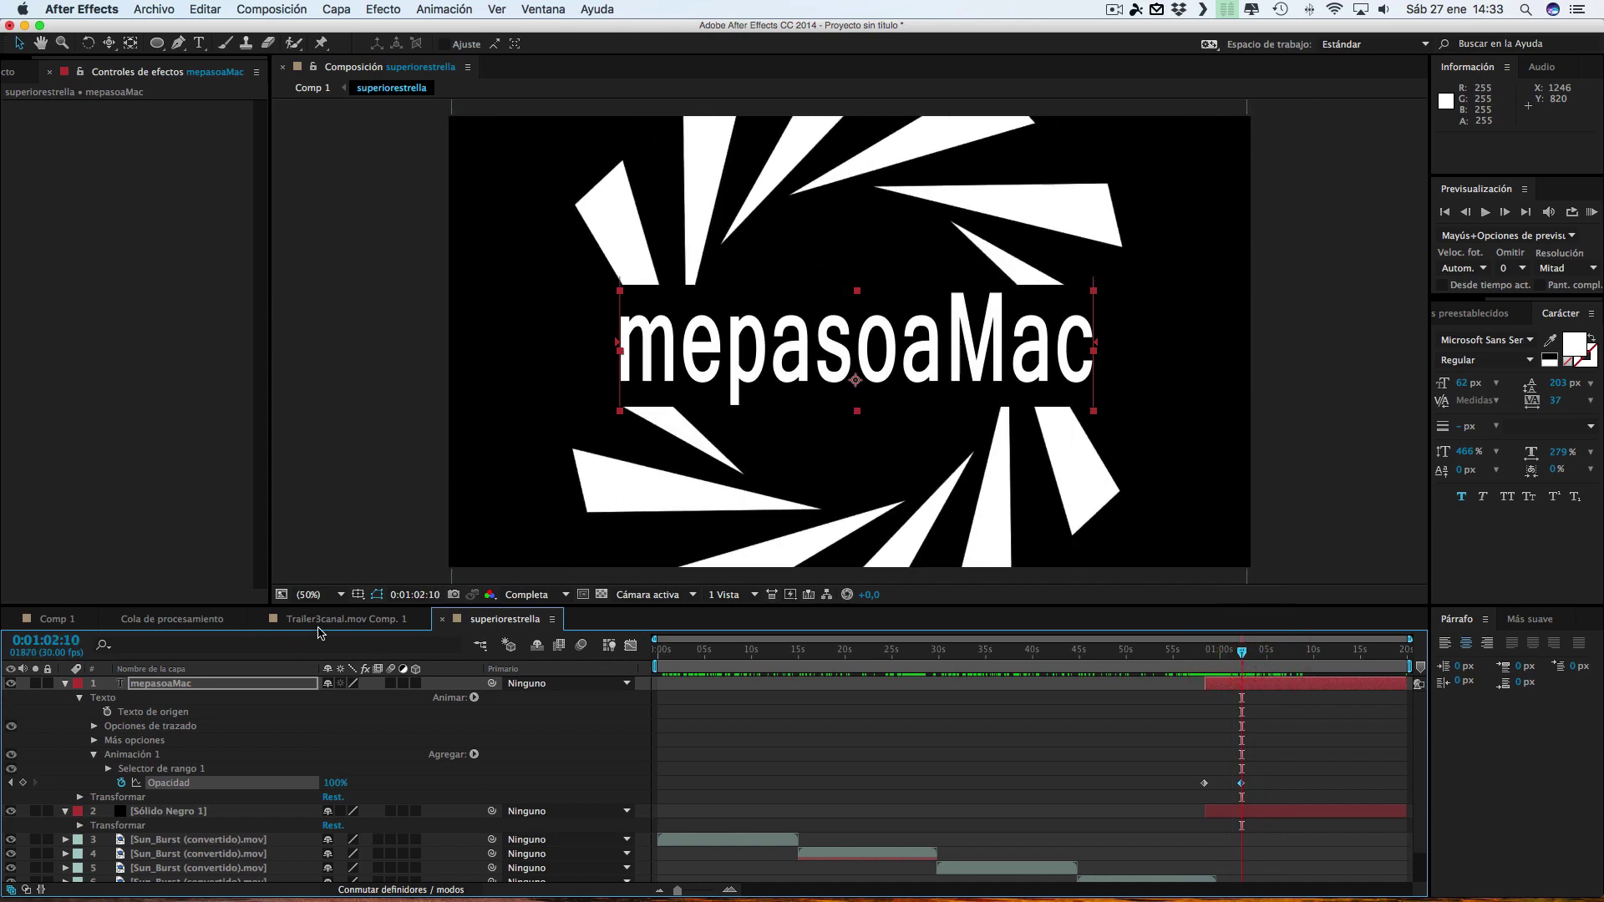
click(54, 619)
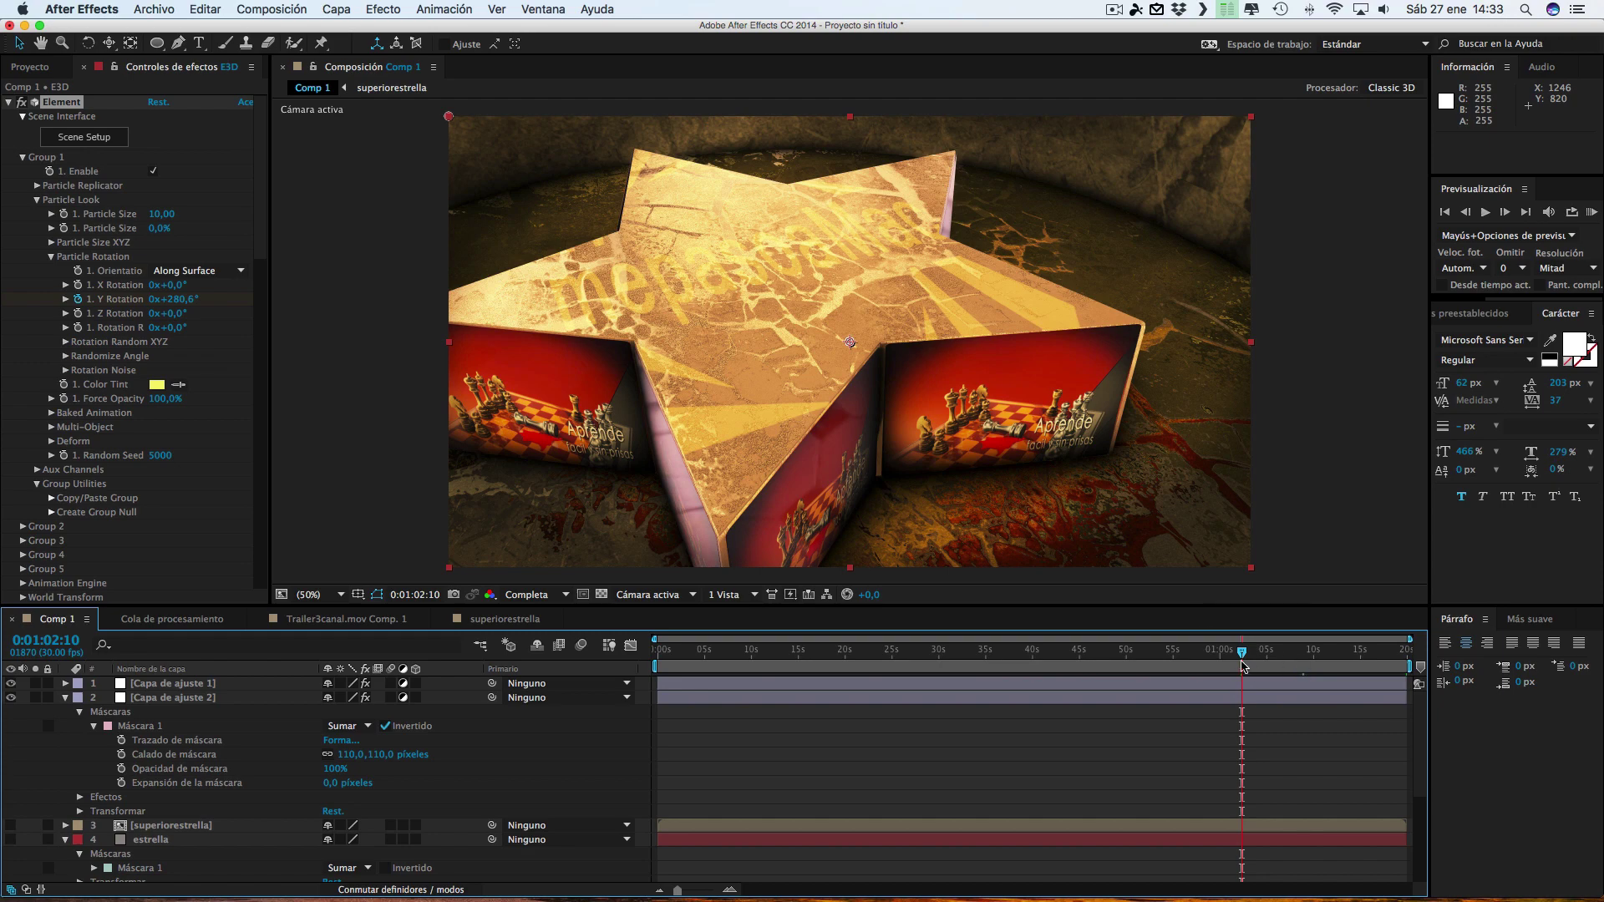
Preview Comp 1 from about one minute to the end, checking the blue, Shell and YouTube side clips
drag(1223, 656, 1210, 656)
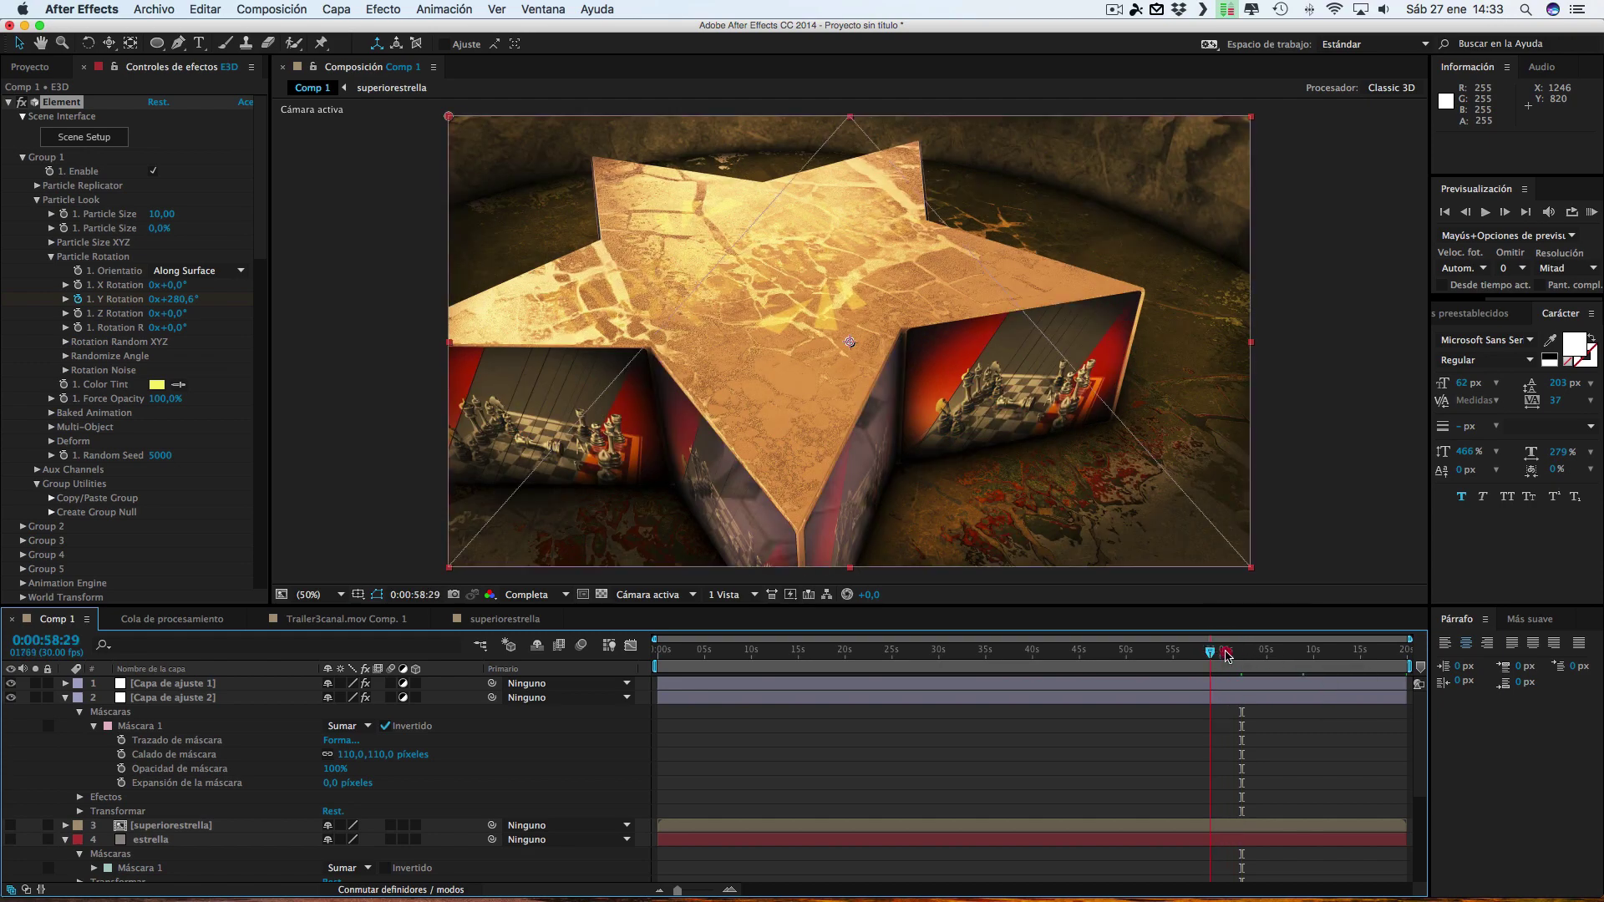
click(1227, 656)
click(1242, 655)
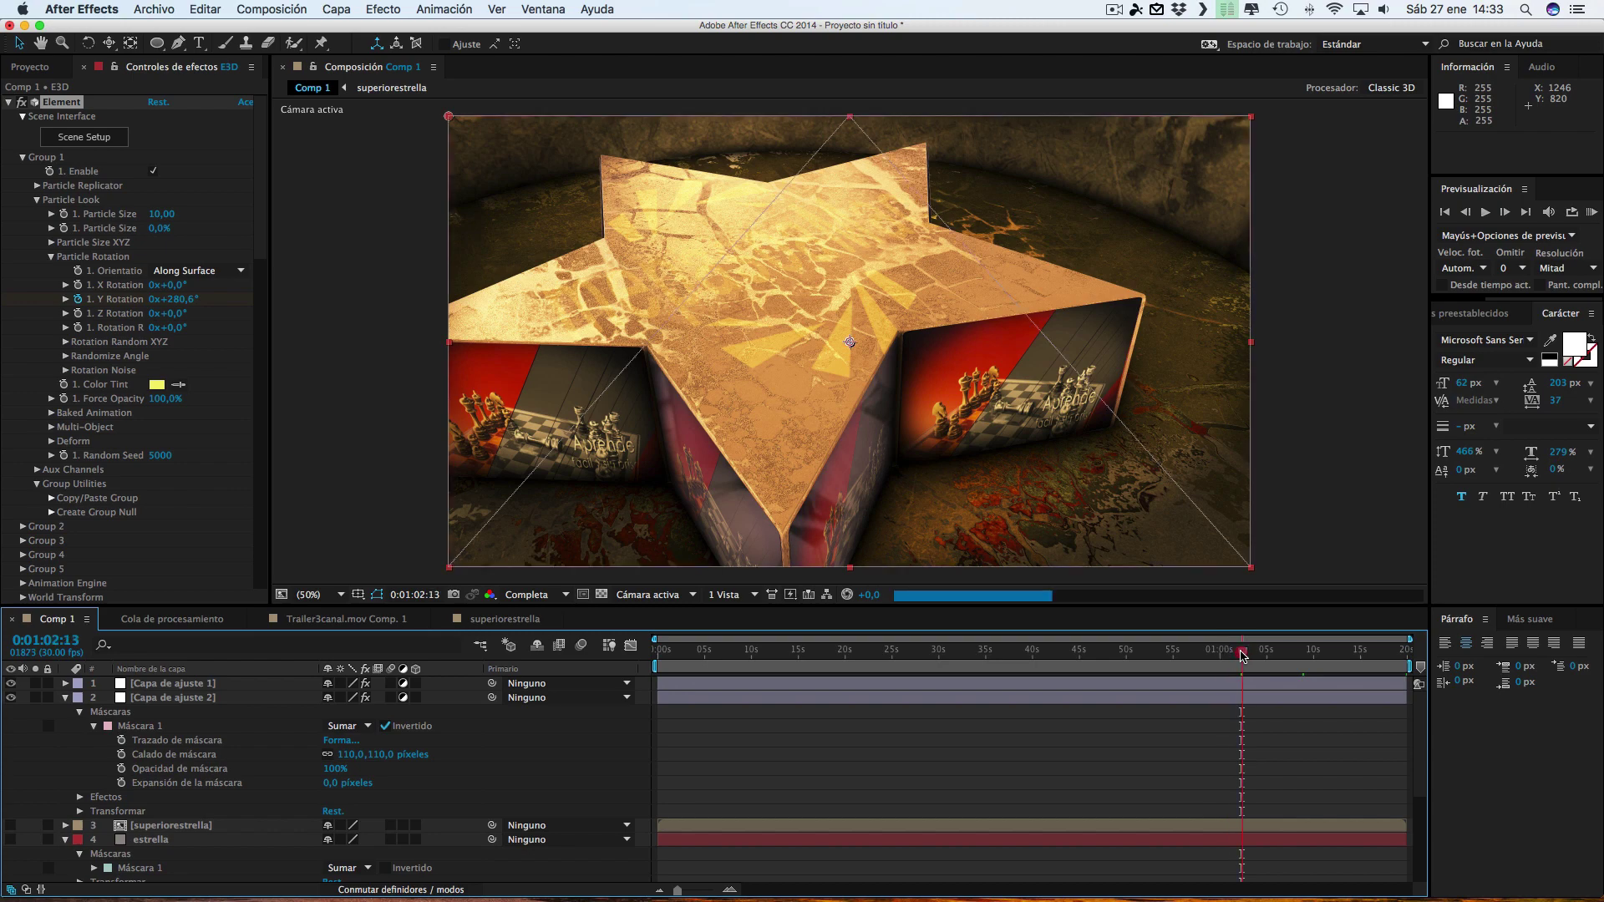
click(1262, 656)
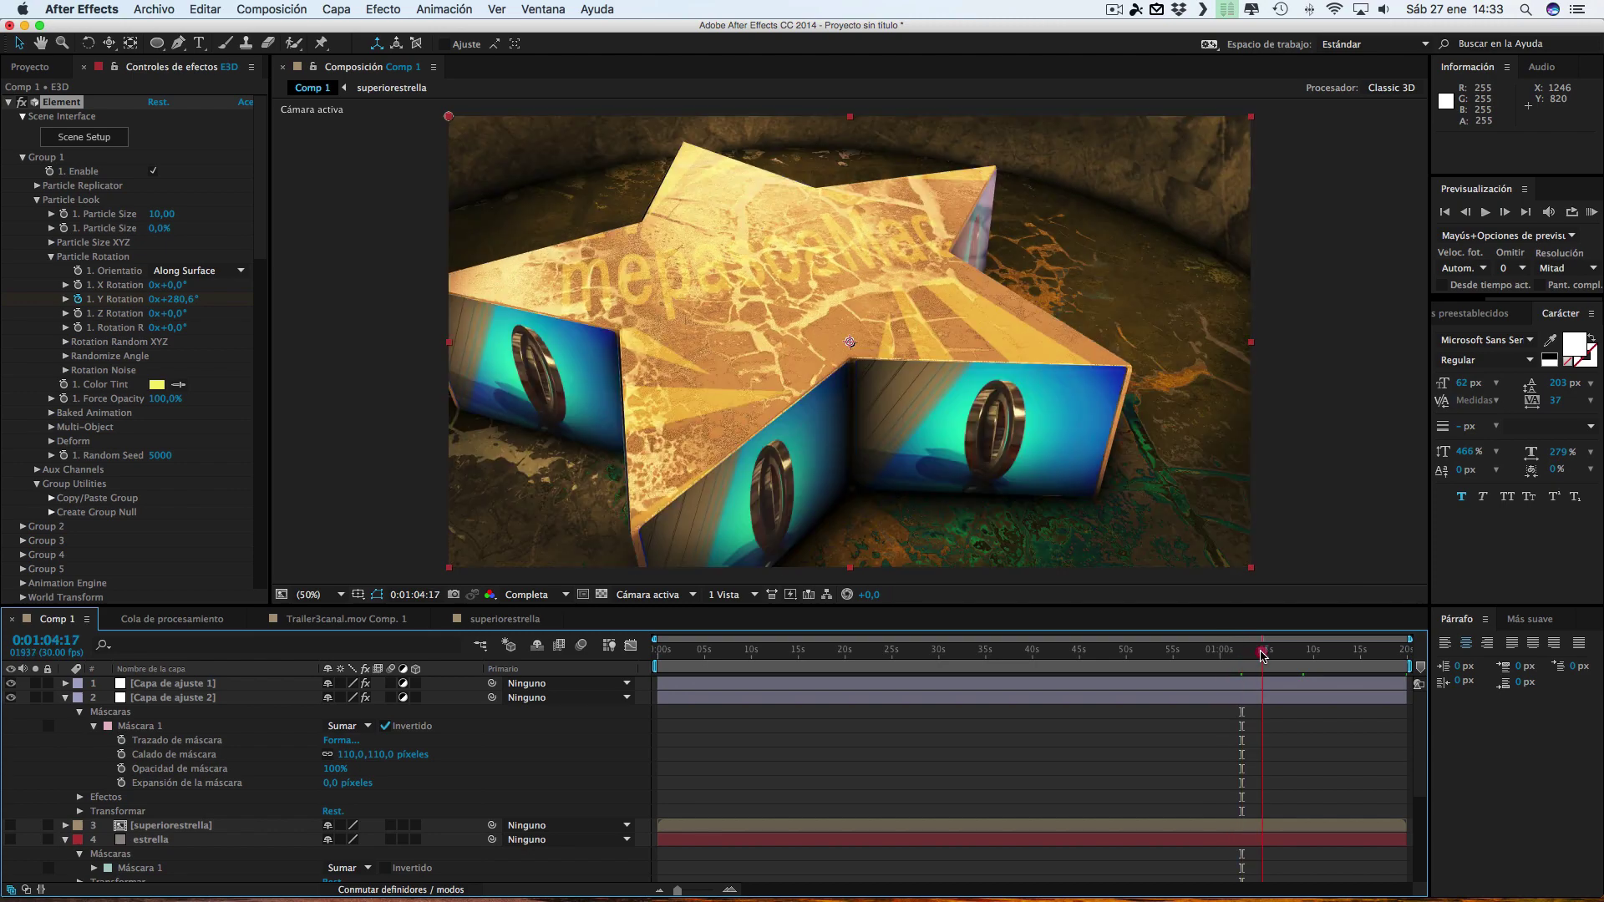
click(1285, 656)
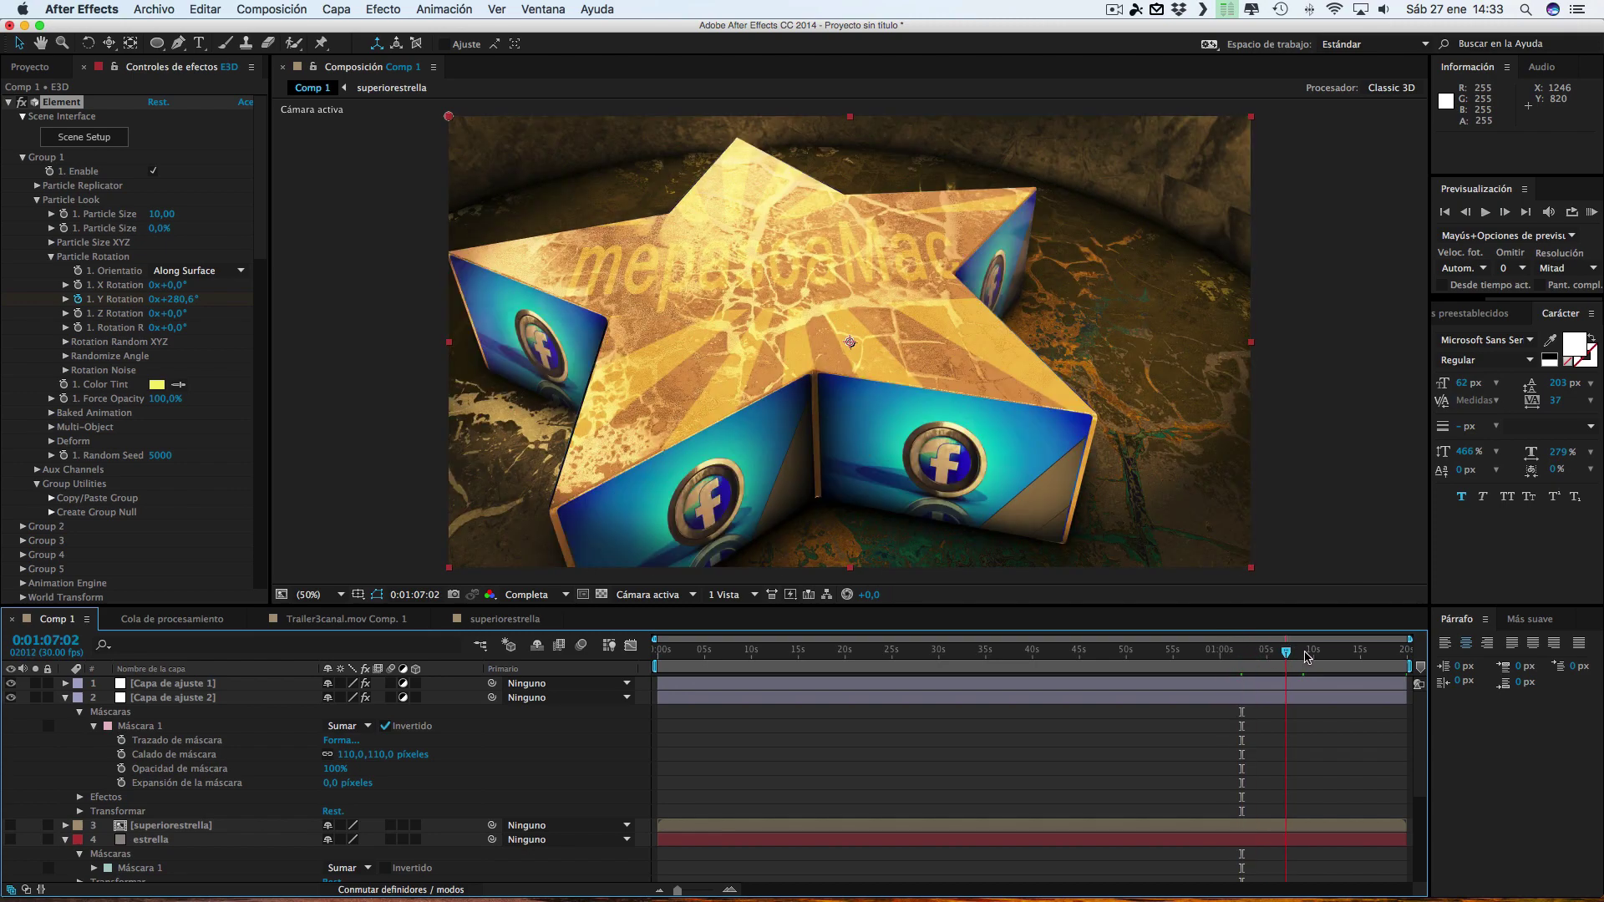
click(1309, 656)
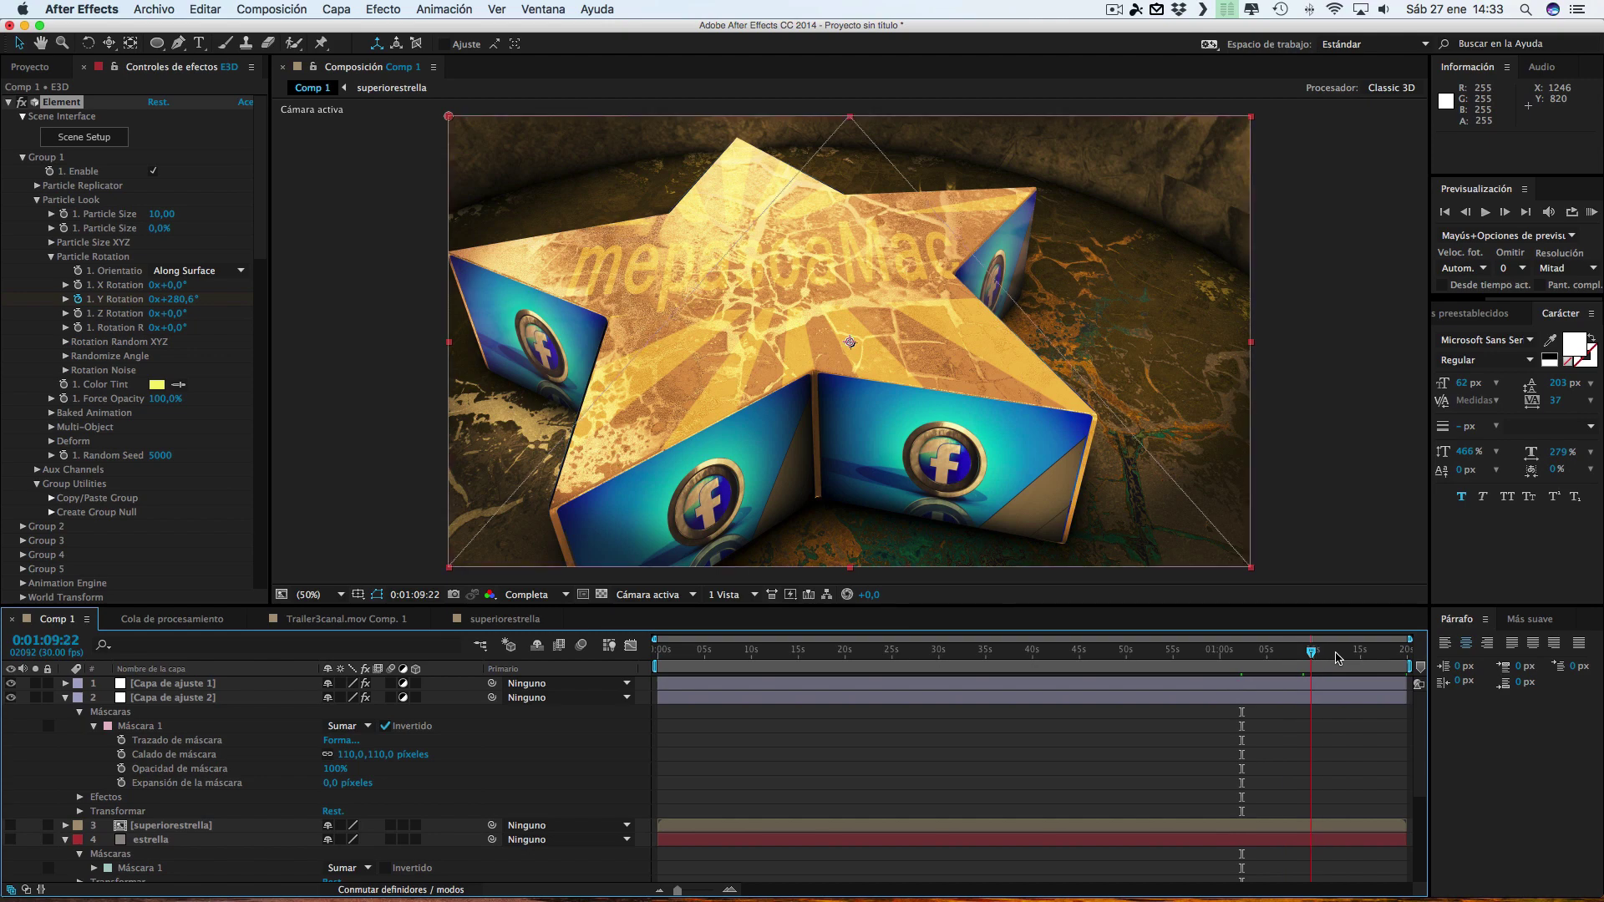
click(1337, 656)
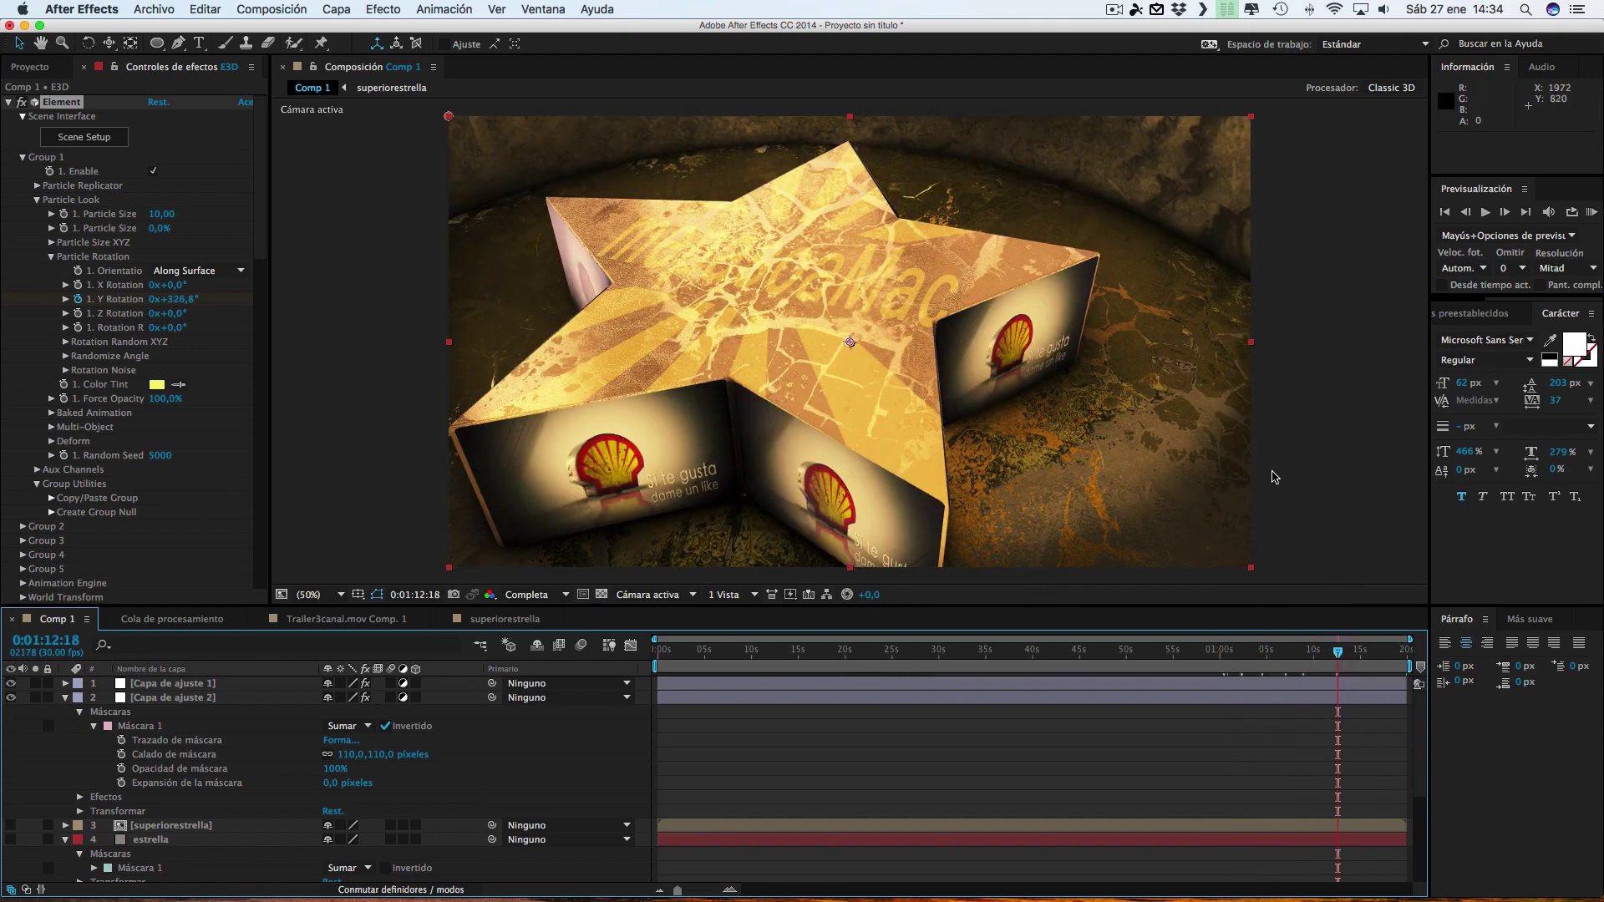
key(space)
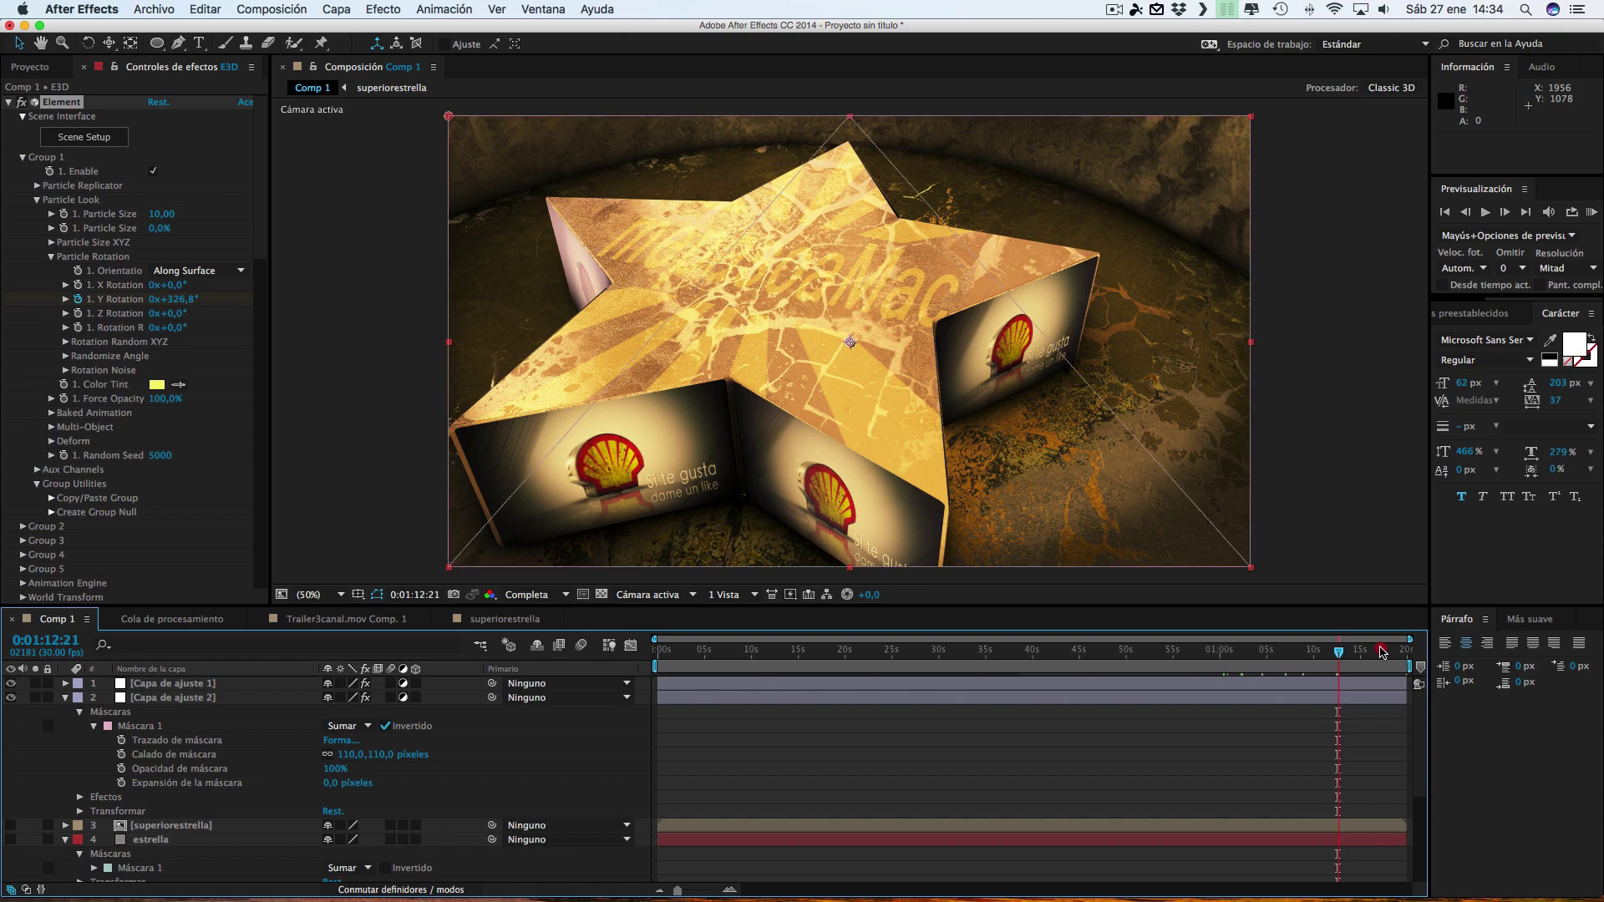
click(1391, 654)
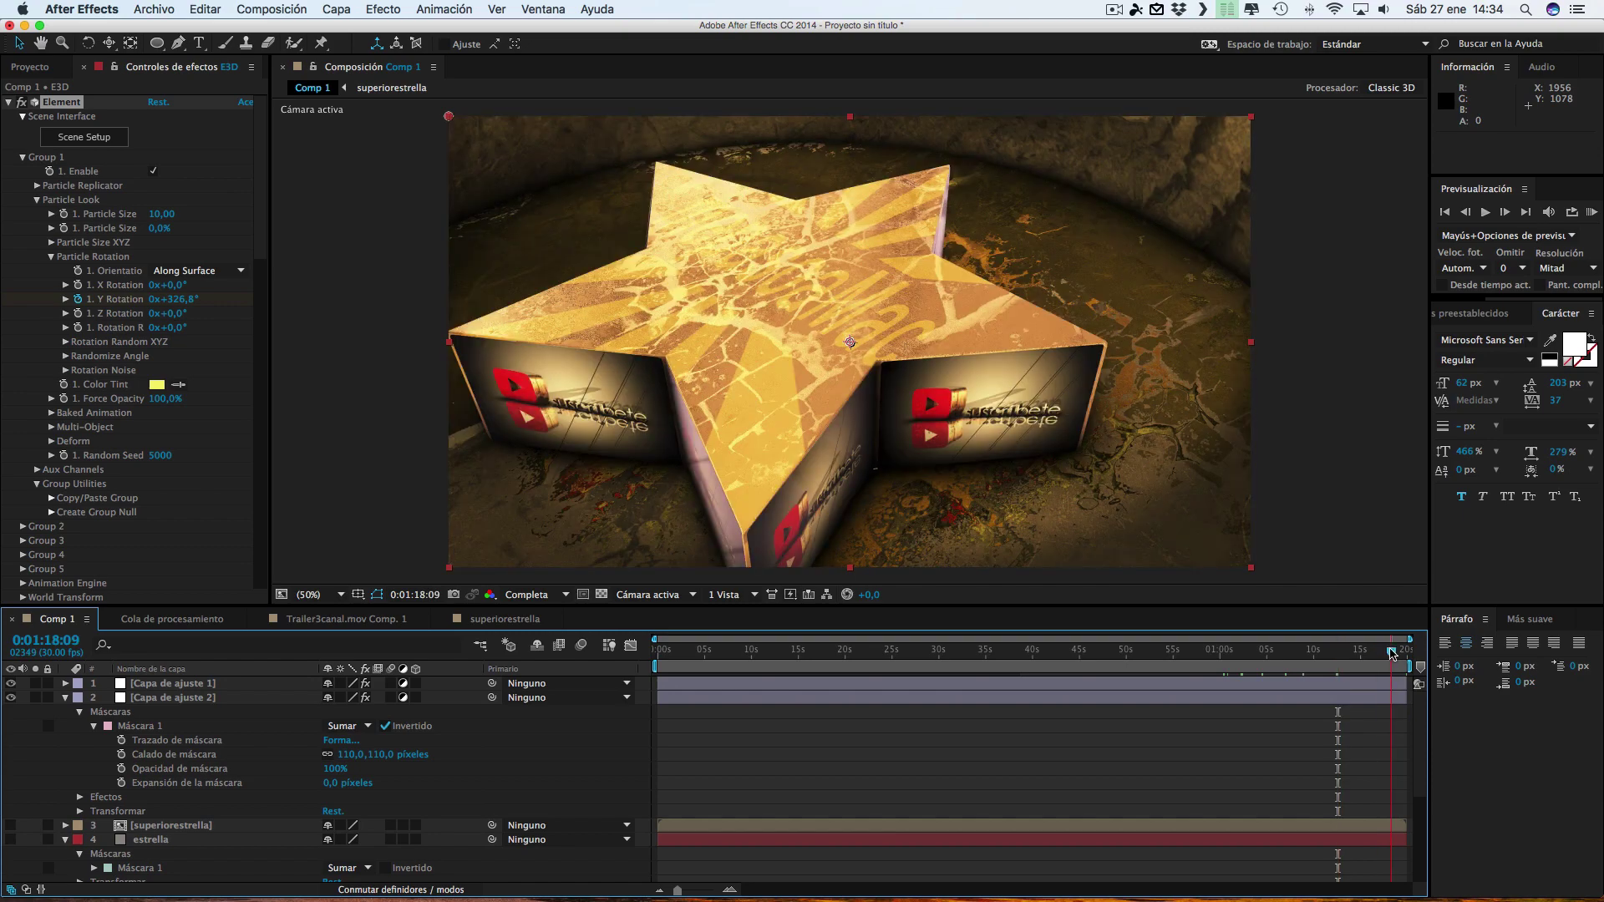
drag(1395, 653, 1411, 652)
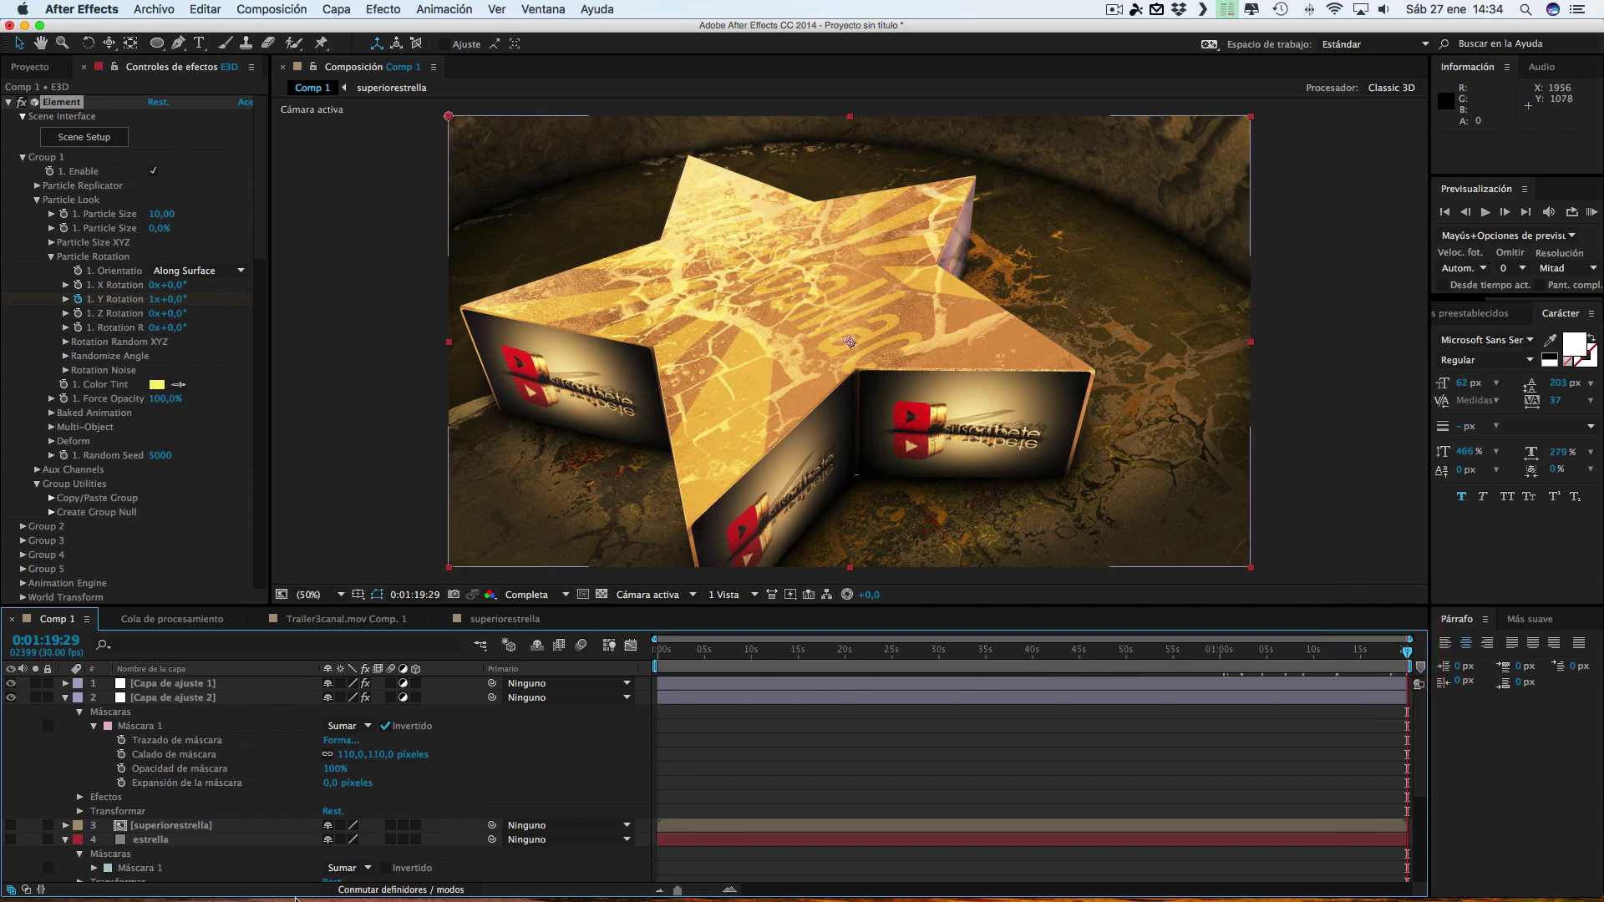
Select the [E3D] layer and focus its Element effect's particle rotation settings
scroll(183, 814, down, 5)
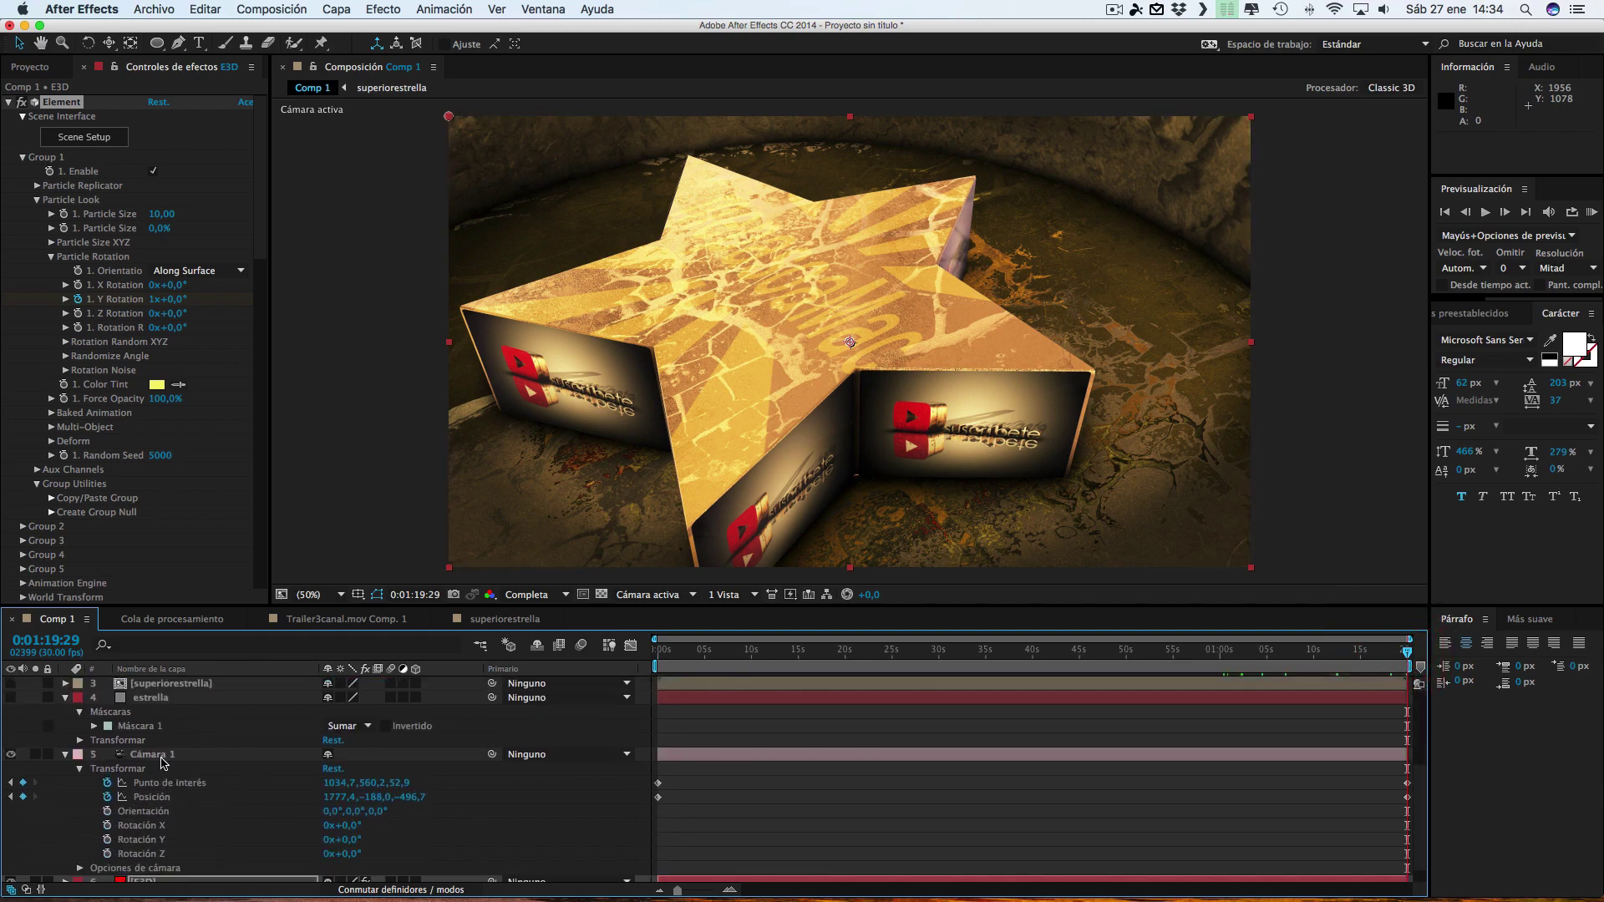
scroll(160, 785, down, 1)
click(155, 865)
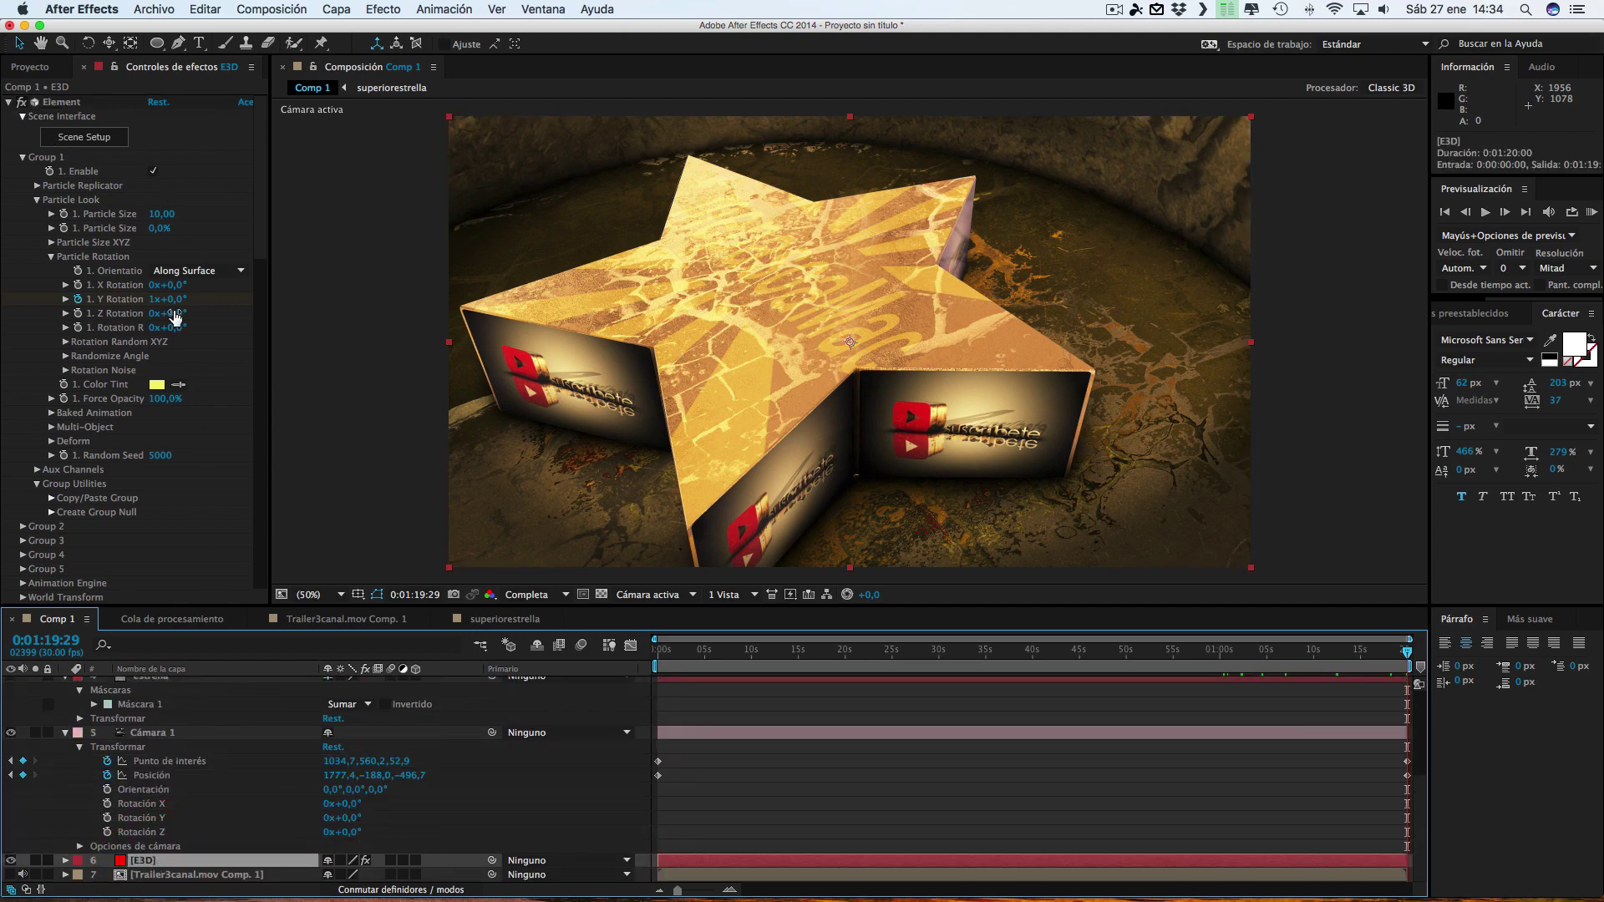
click(184, 299)
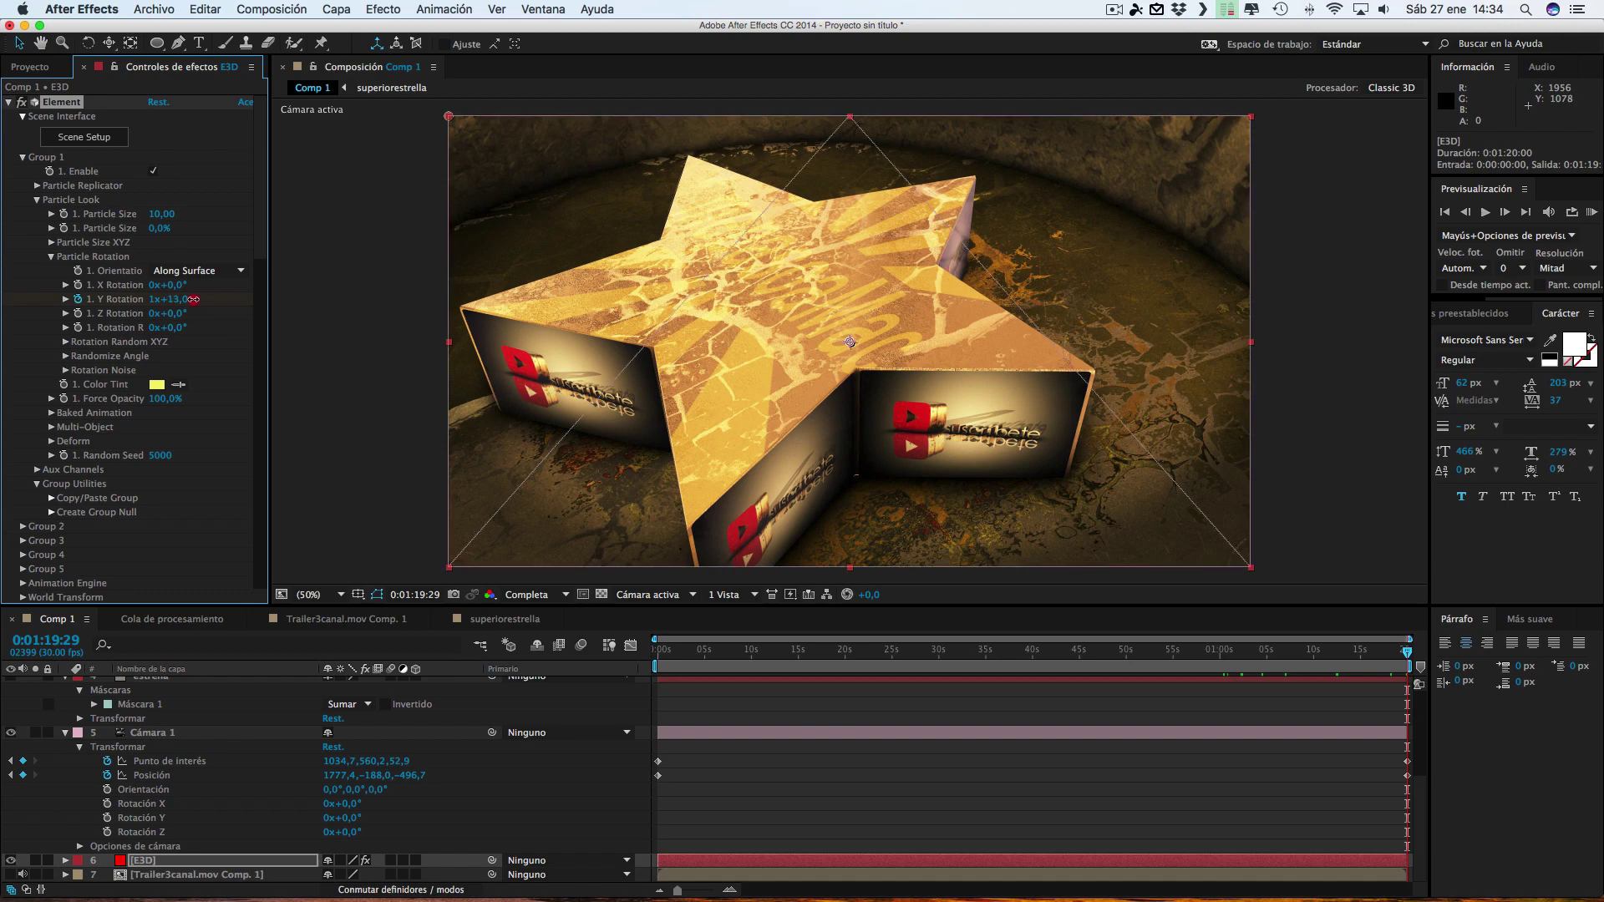
Turn the Element star's Y Rotation further and check it at frames from about 1:01 to 1:12
drag(185, 299, 132, 299)
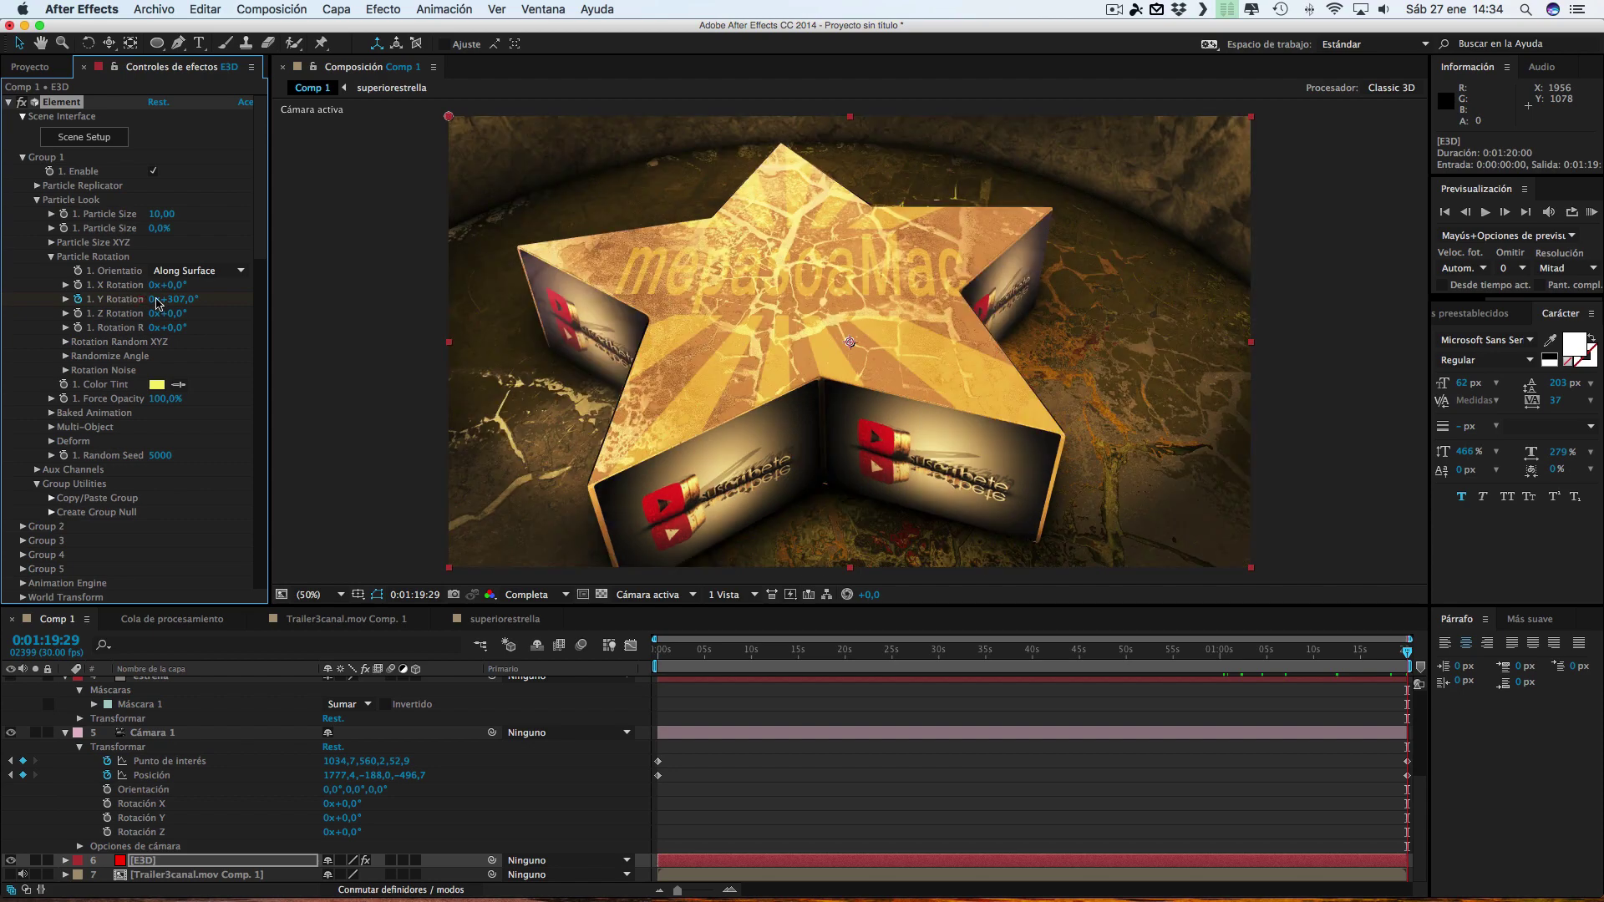
click(1407, 650)
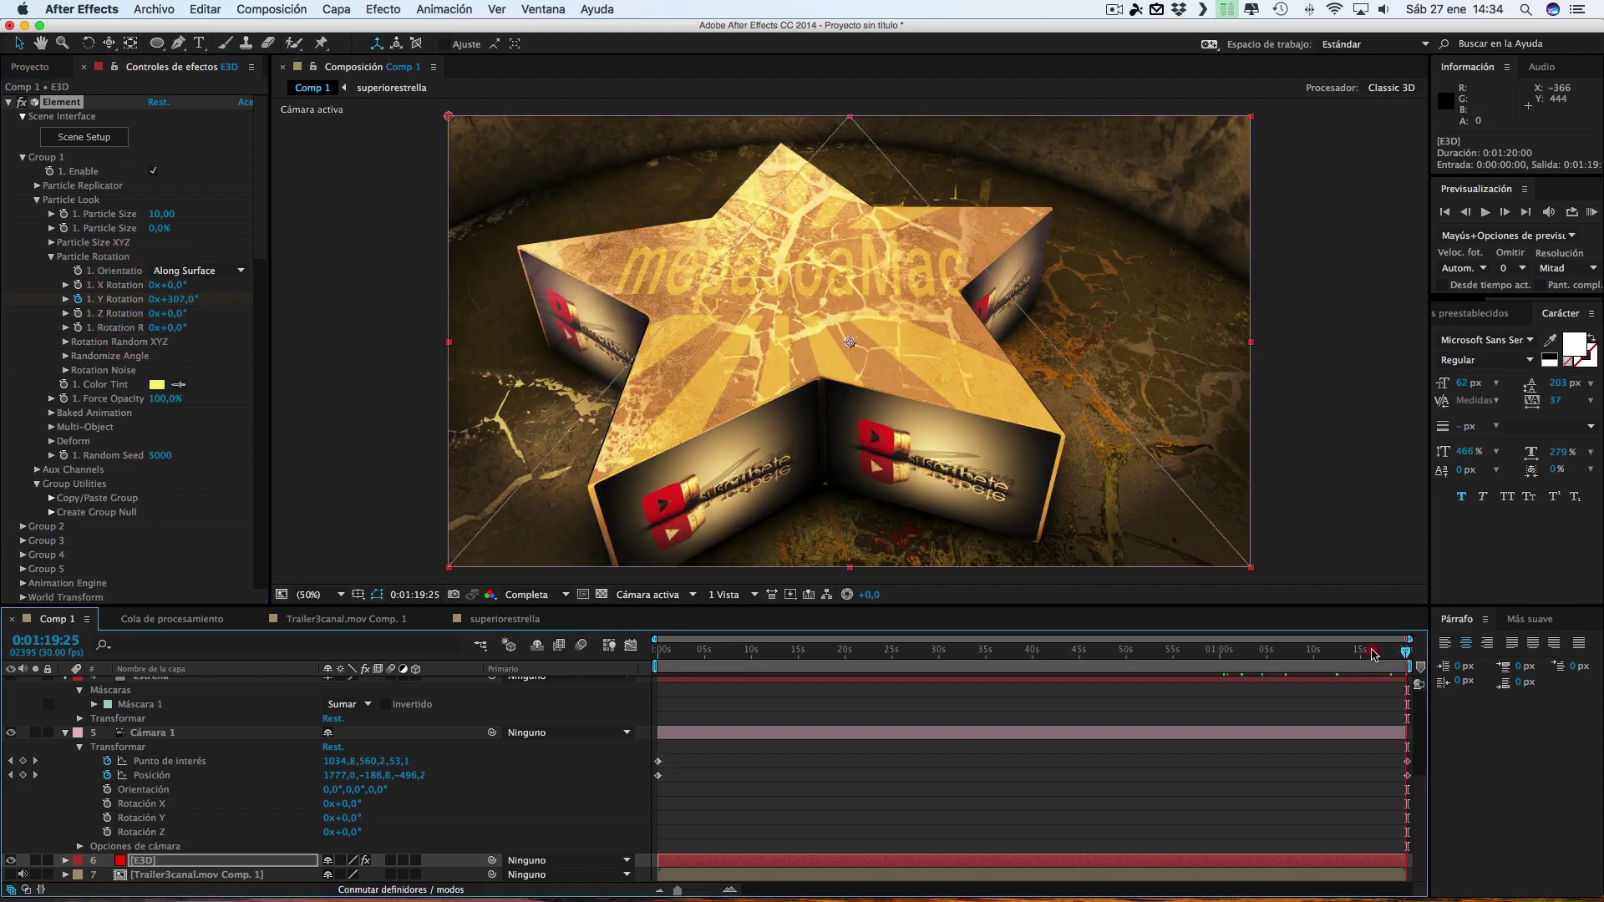
click(1374, 652)
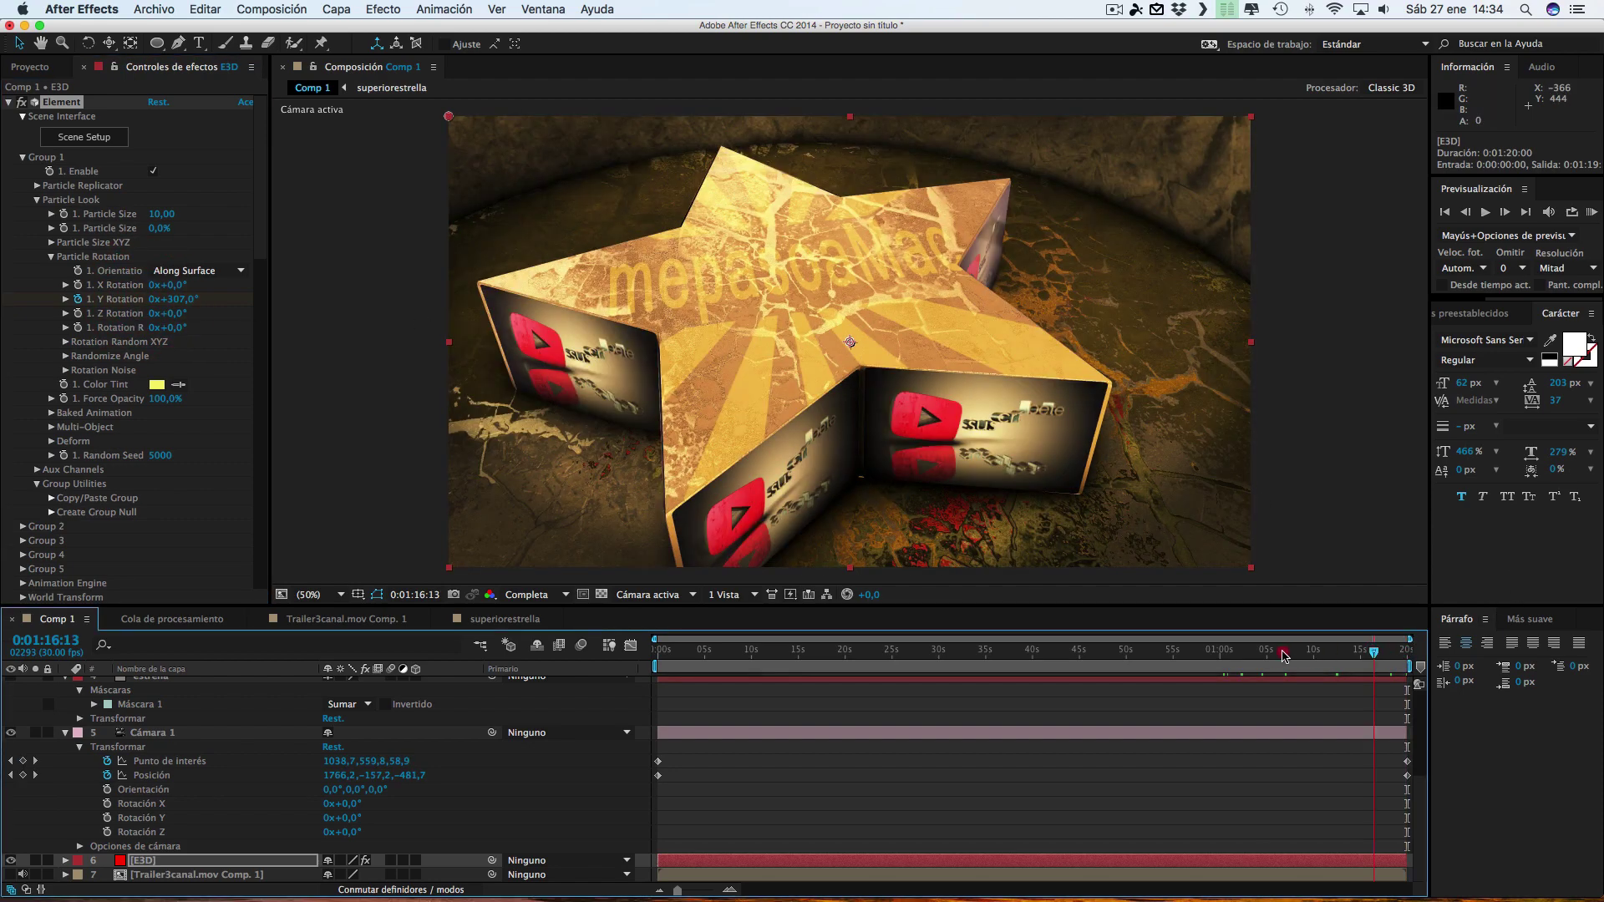
key(Page_Up)
key(Page_Up)
key(Page_Up)
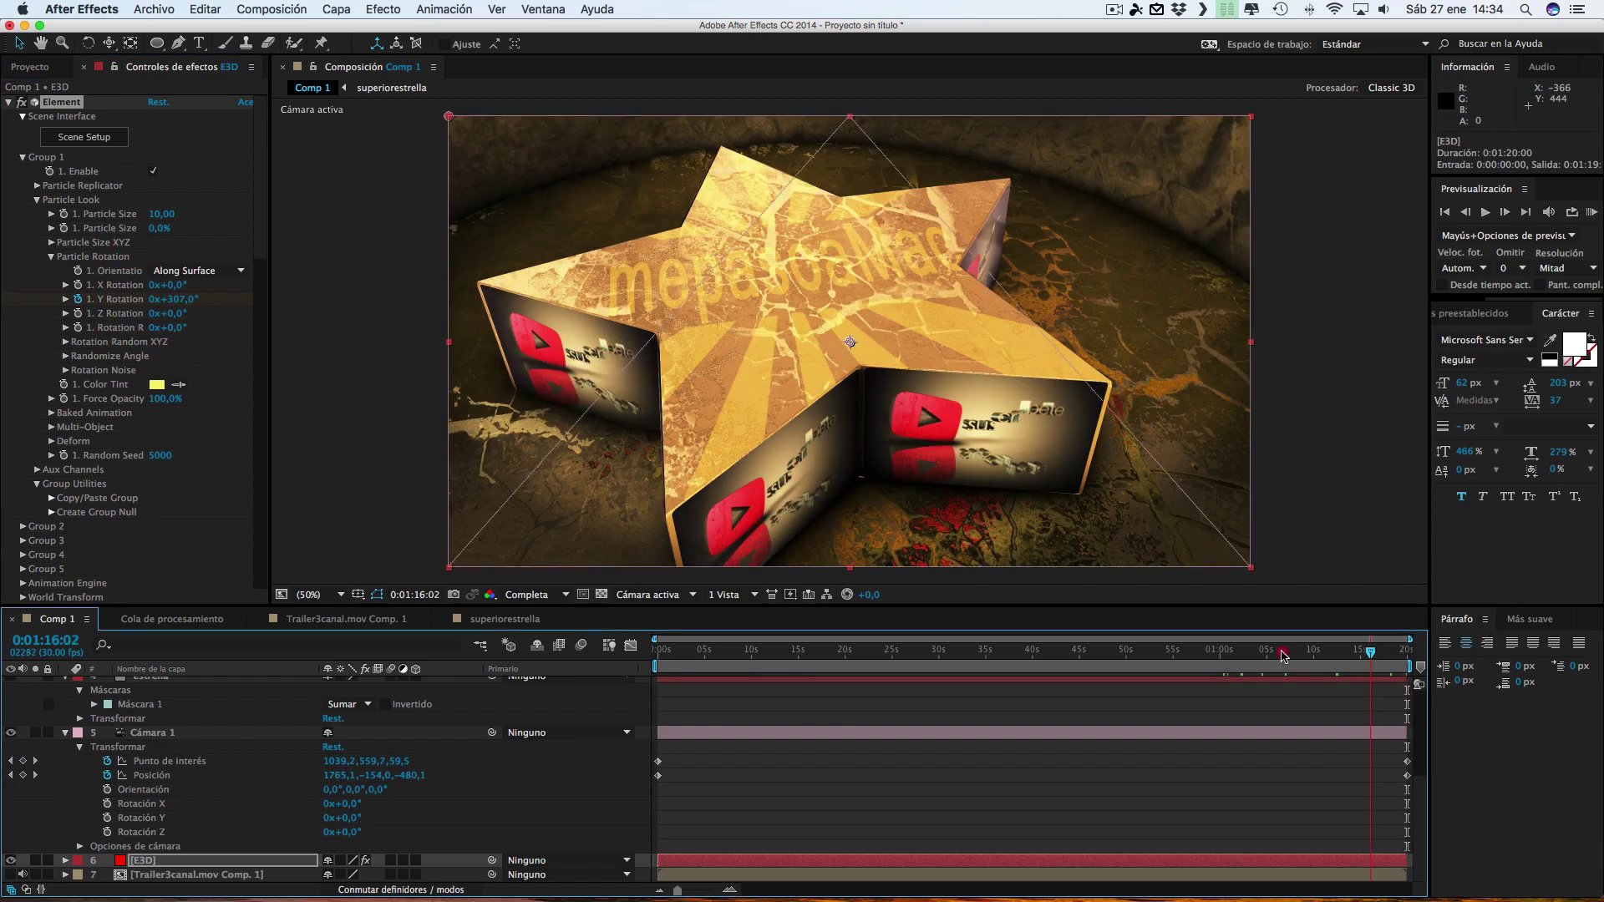
click(1284, 652)
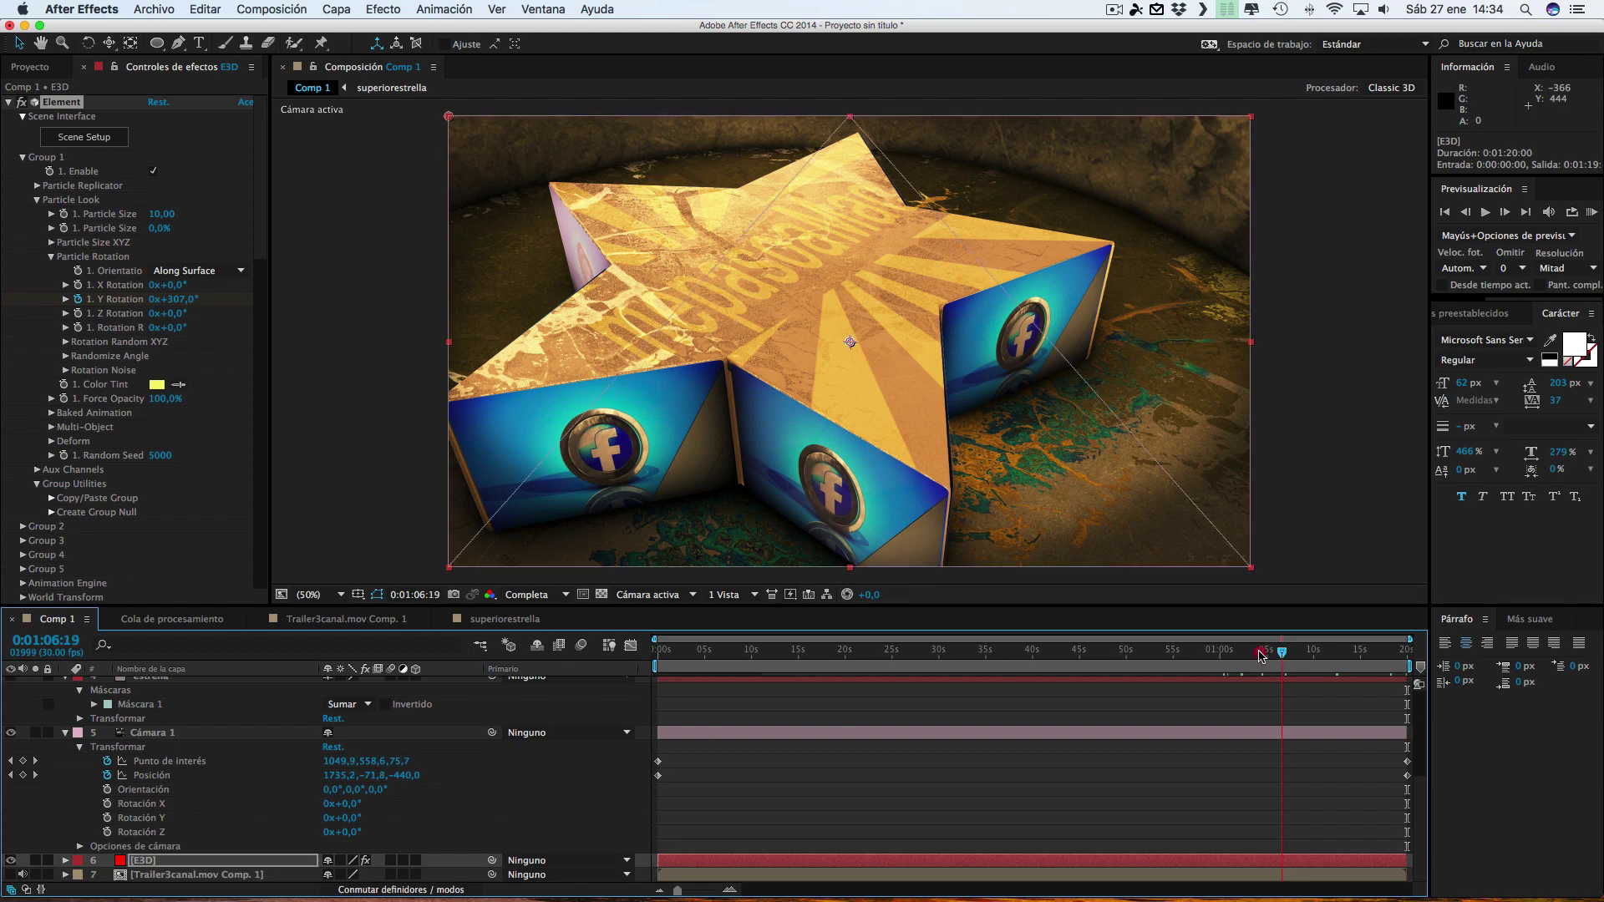
click(1261, 651)
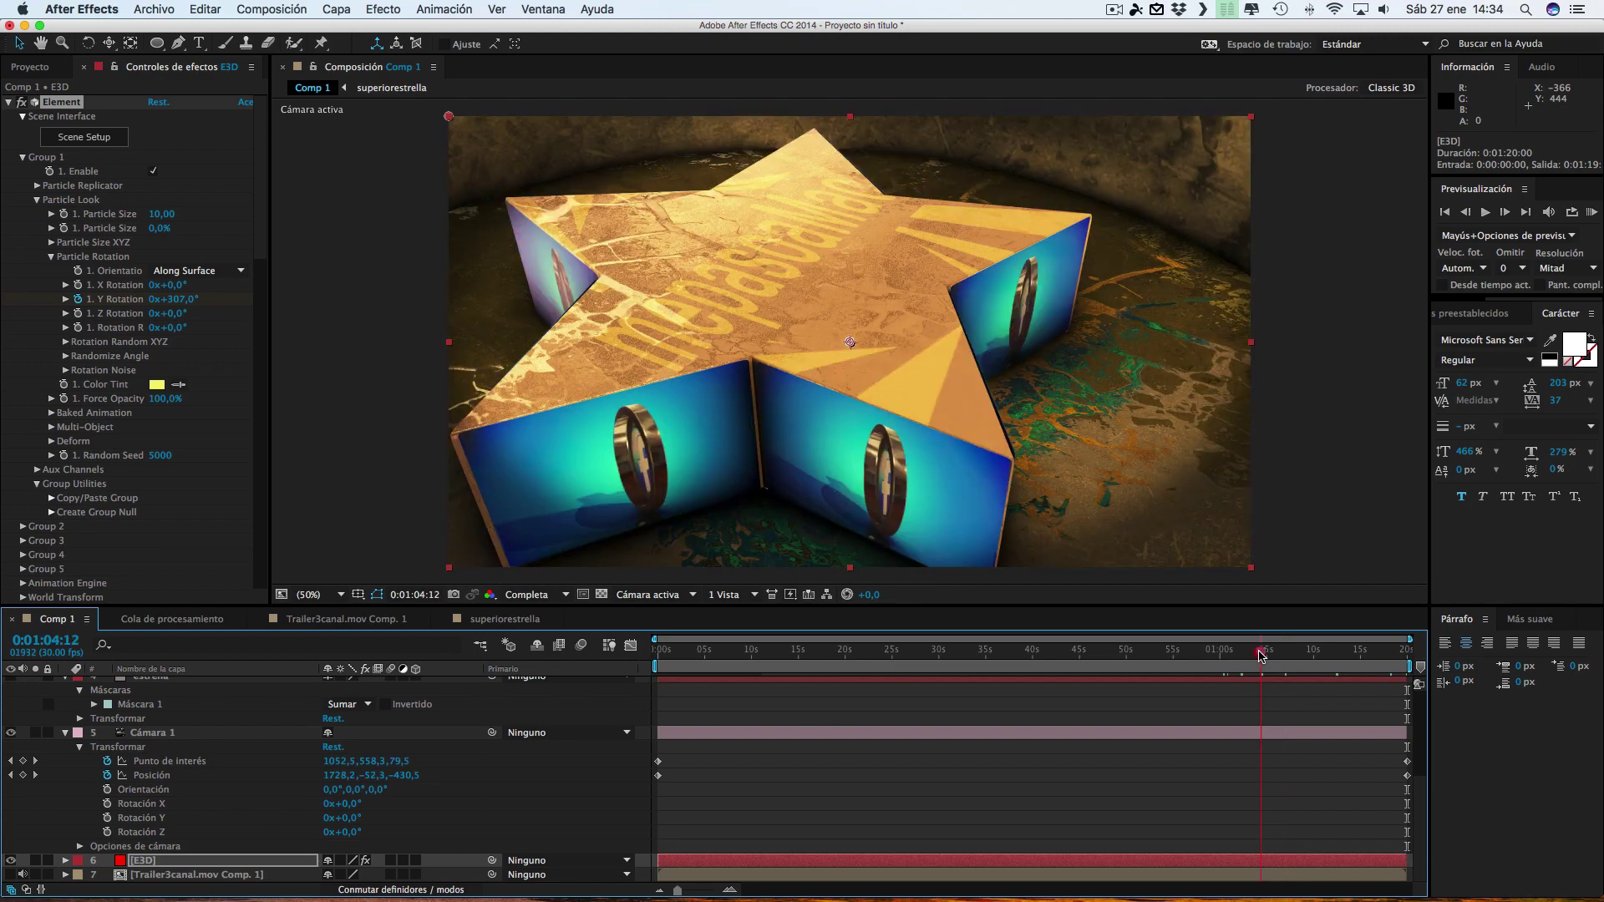
click(1237, 652)
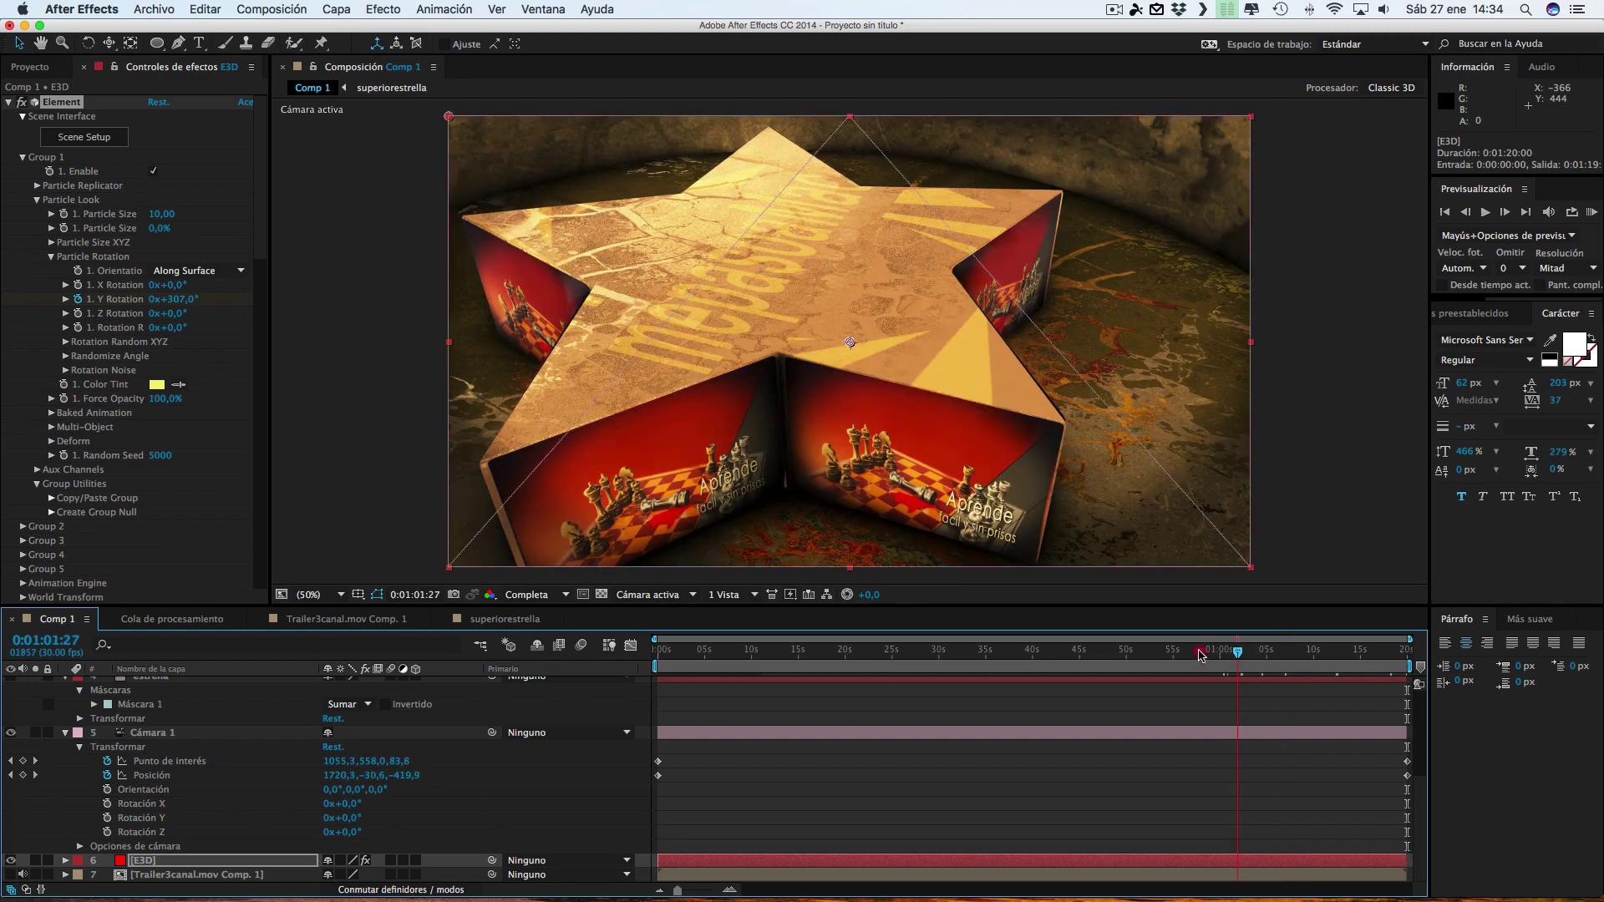
click(1199, 651)
click(1276, 651)
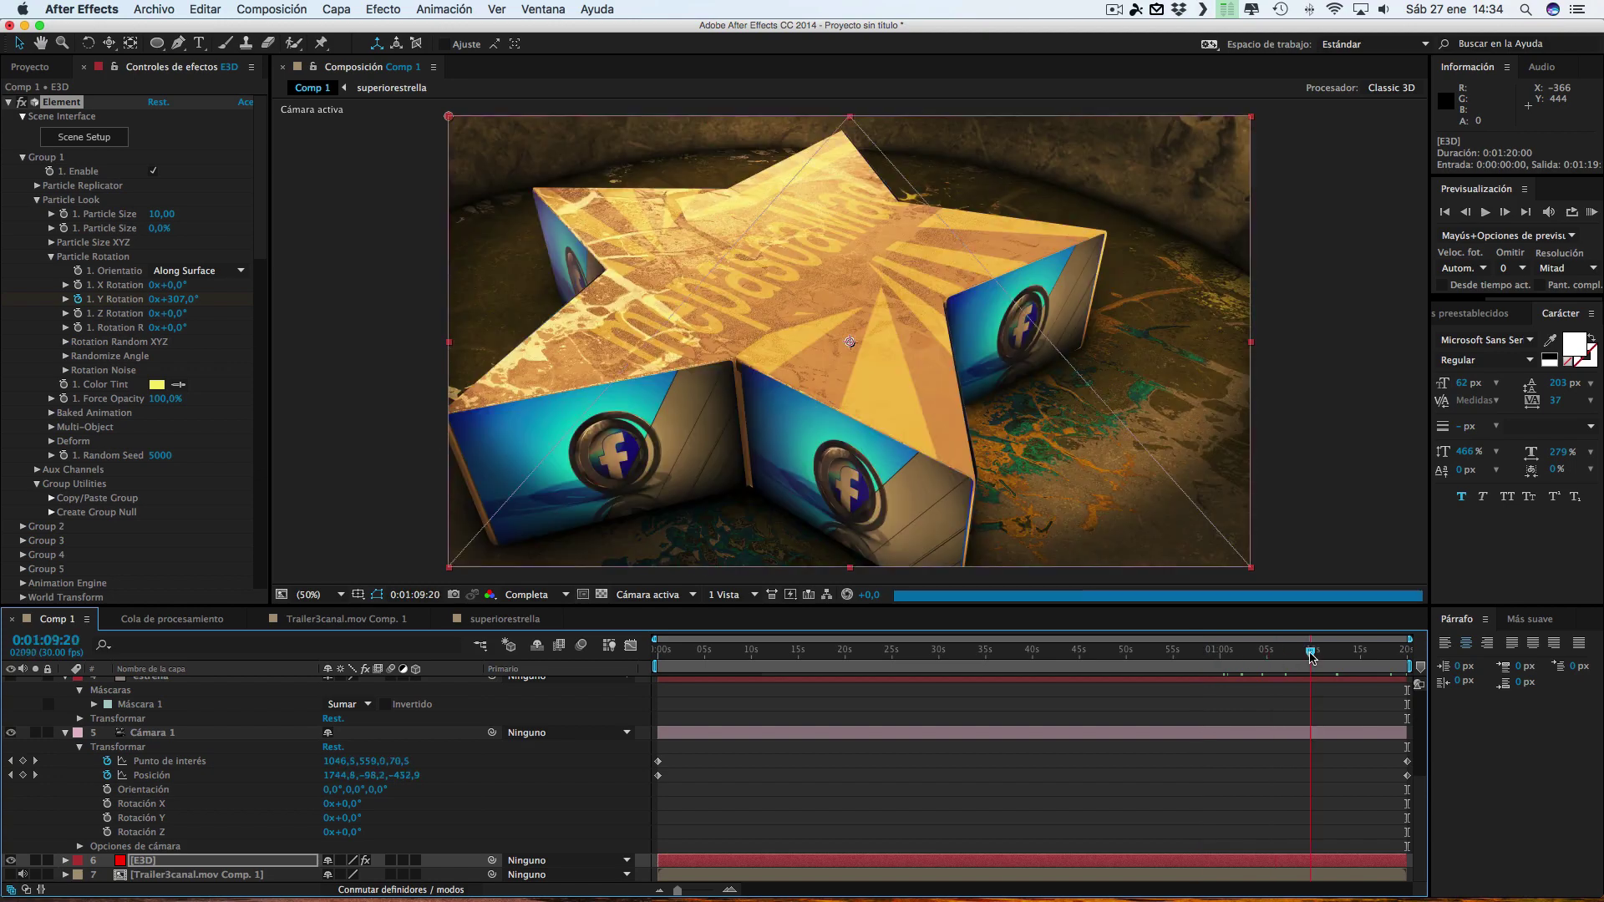
click(1311, 652)
click(1337, 653)
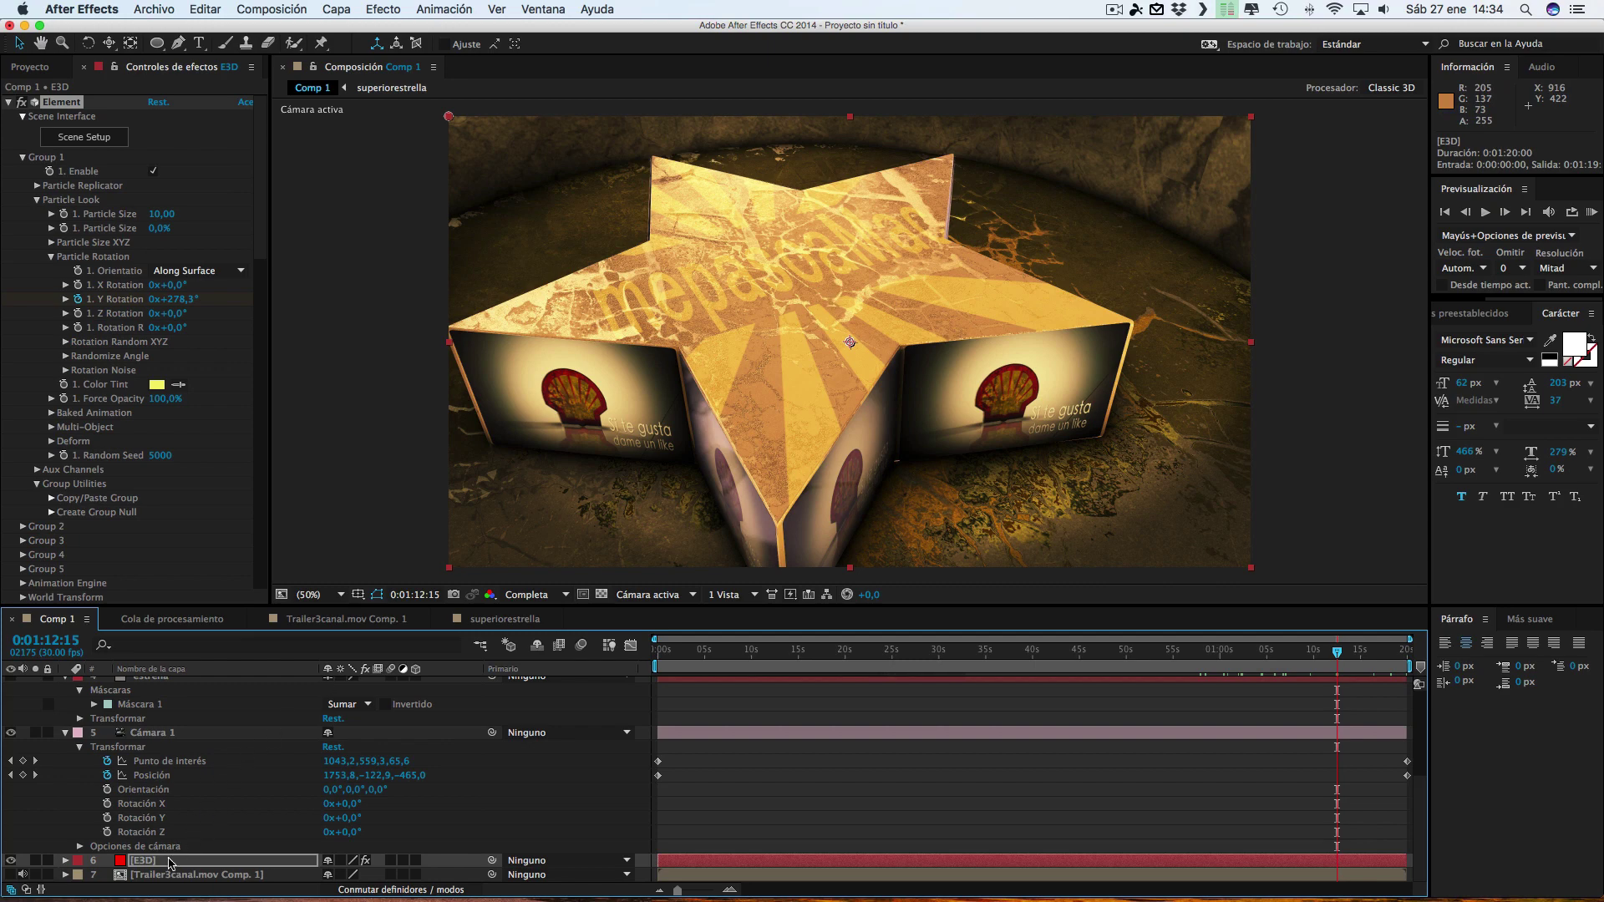
Orbit the gold star in Element's Scene Setup preview and accept the scene
click(84, 137)
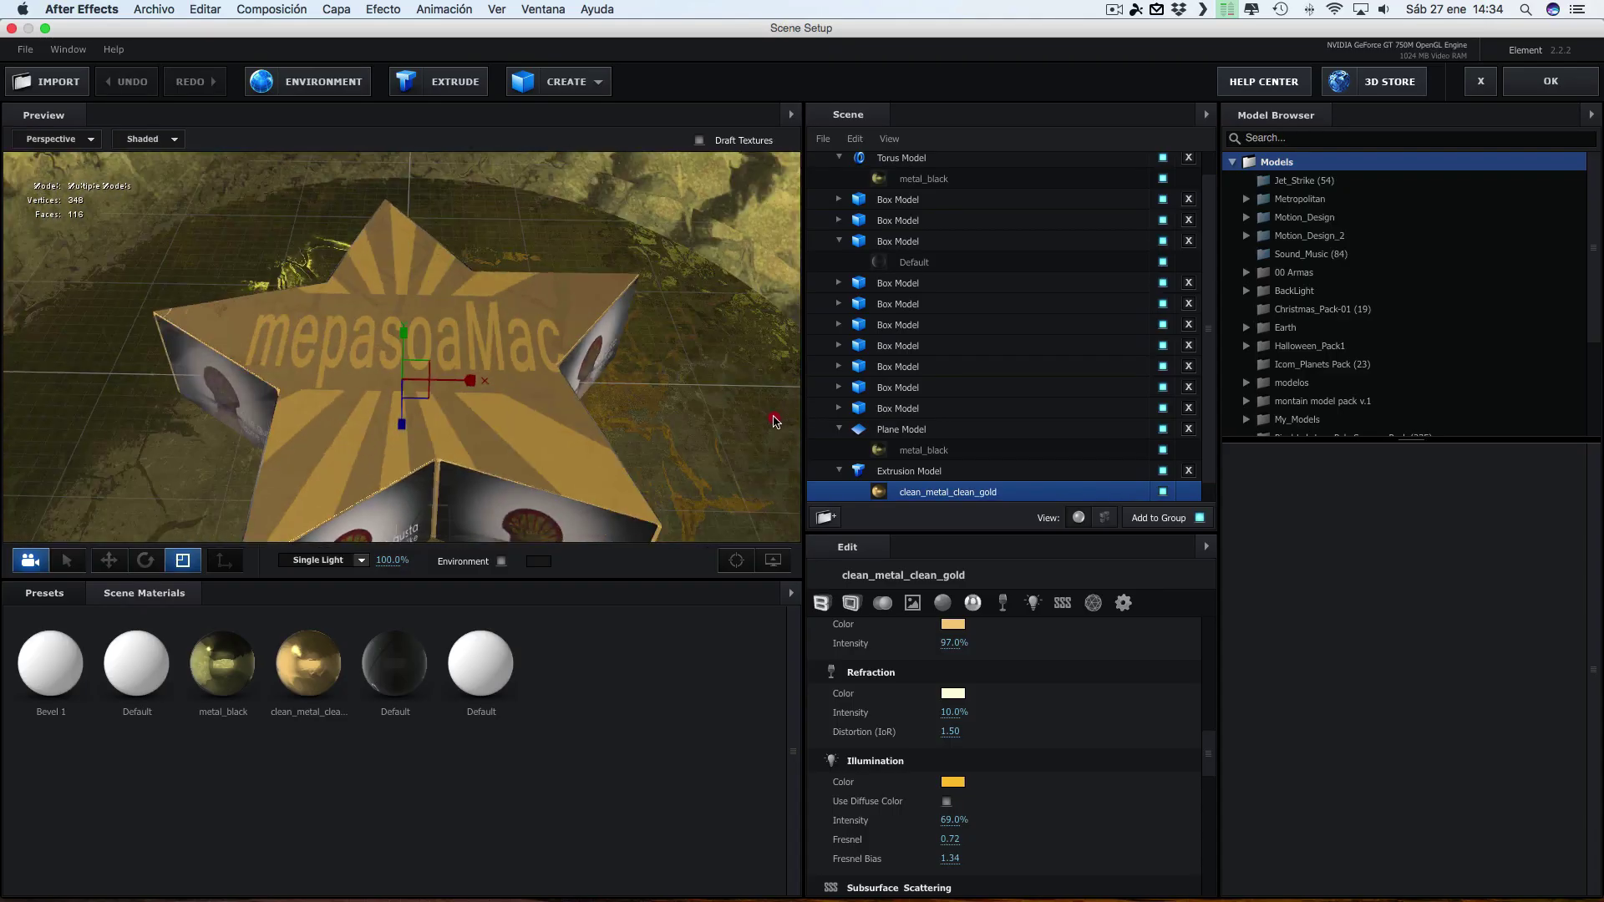
drag(723, 425, 806, 412)
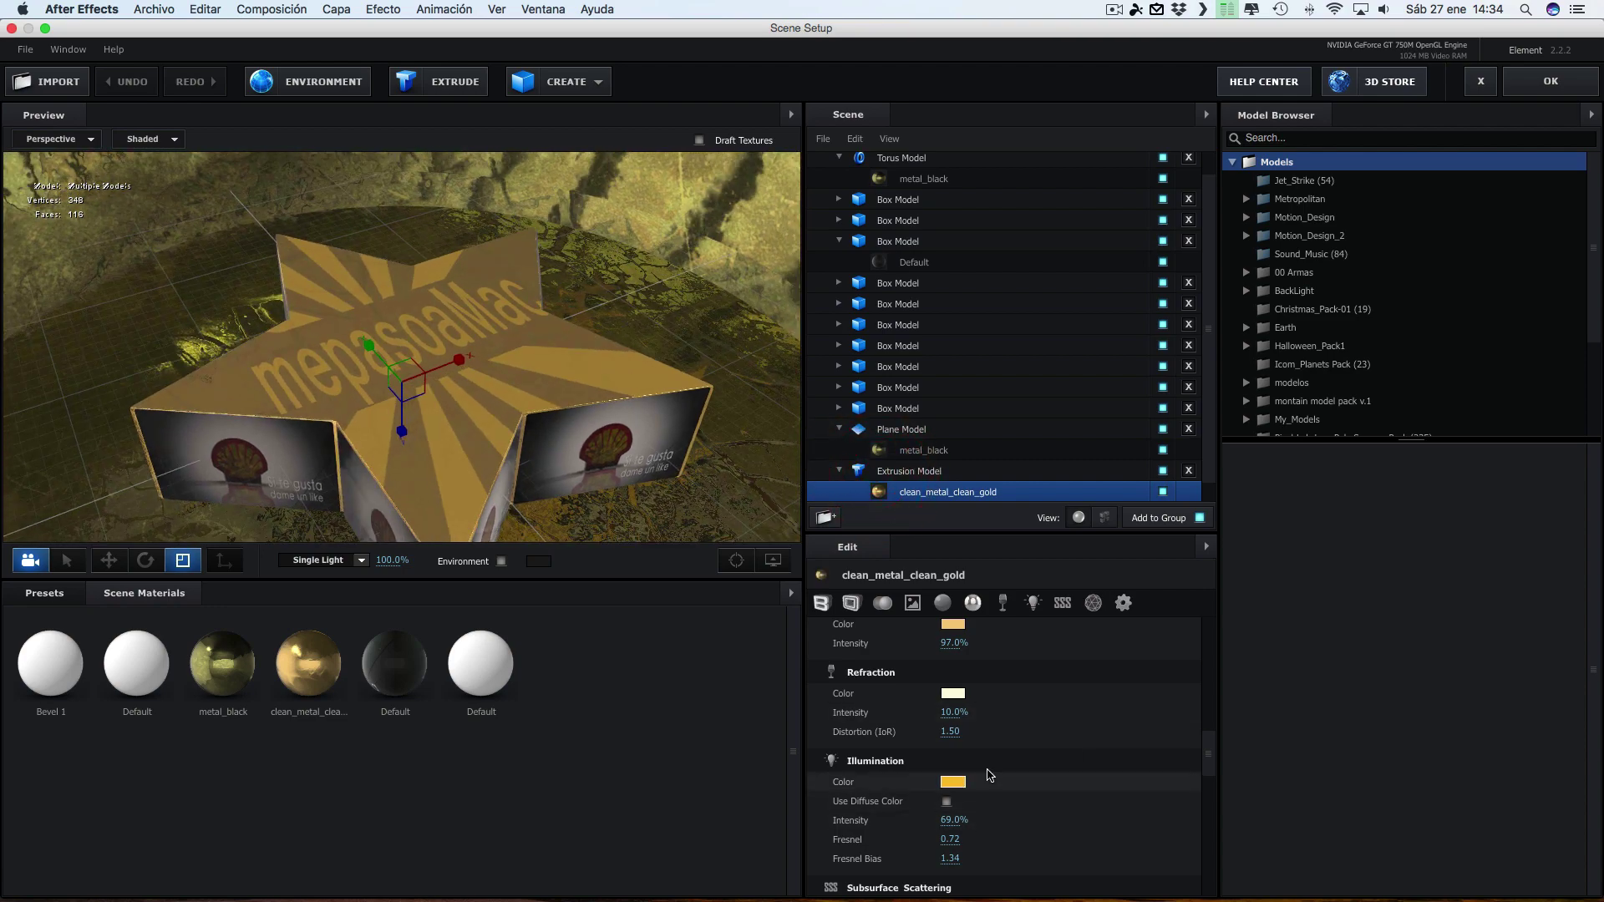
click(1554, 82)
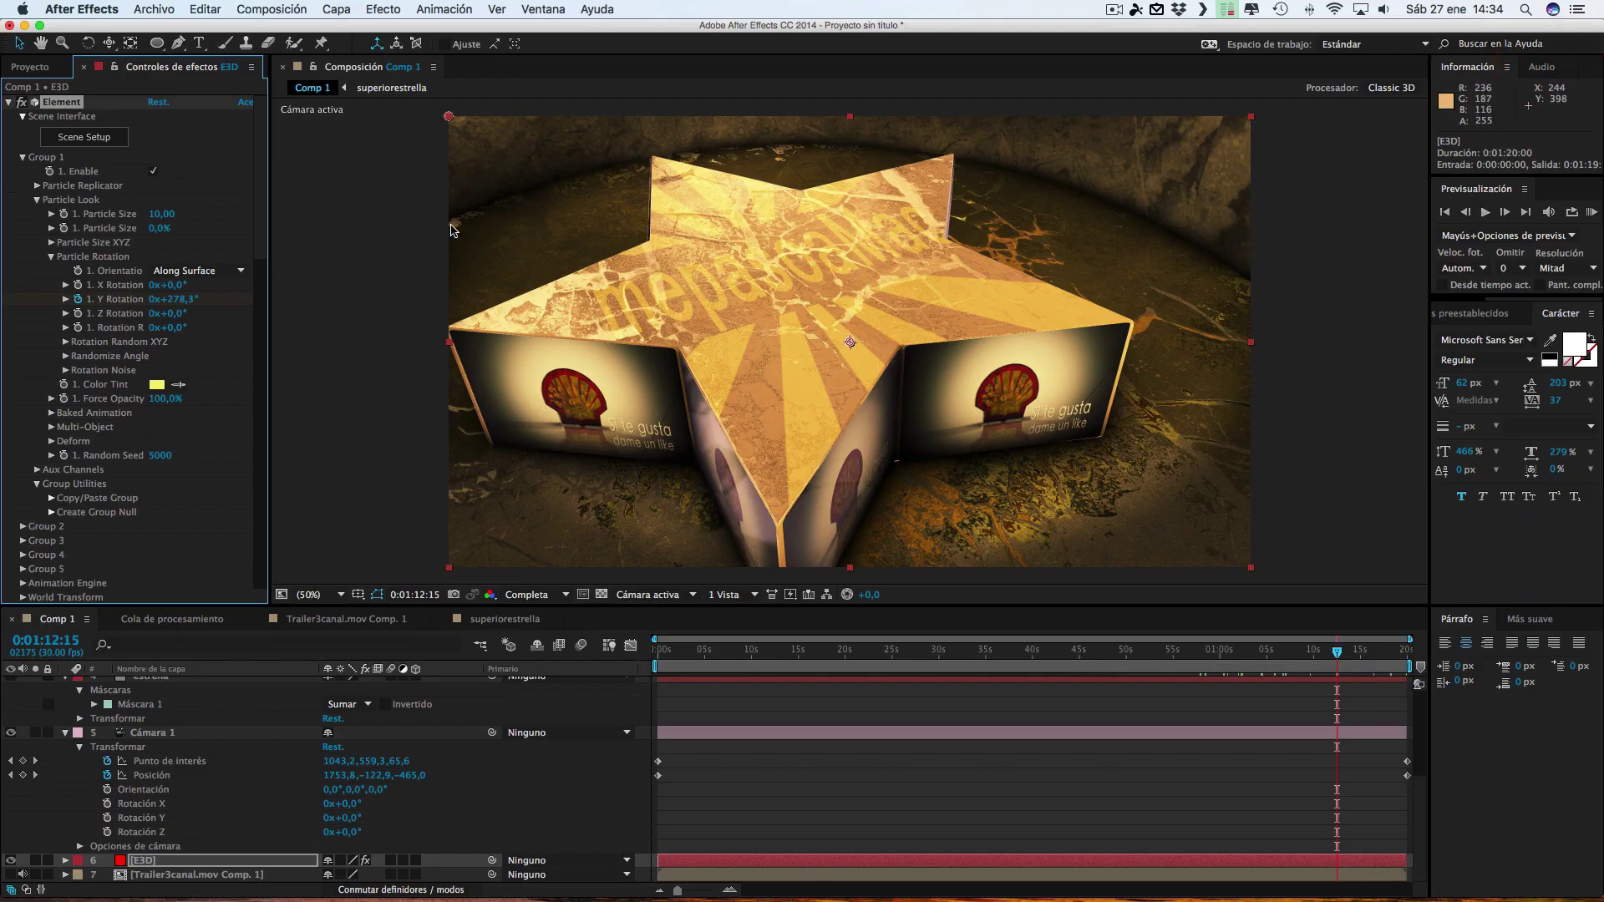
click(345, 11)
Add a new light, Luz 1, and zoom the view out and back in to locate it
mouse_move(351, 33)
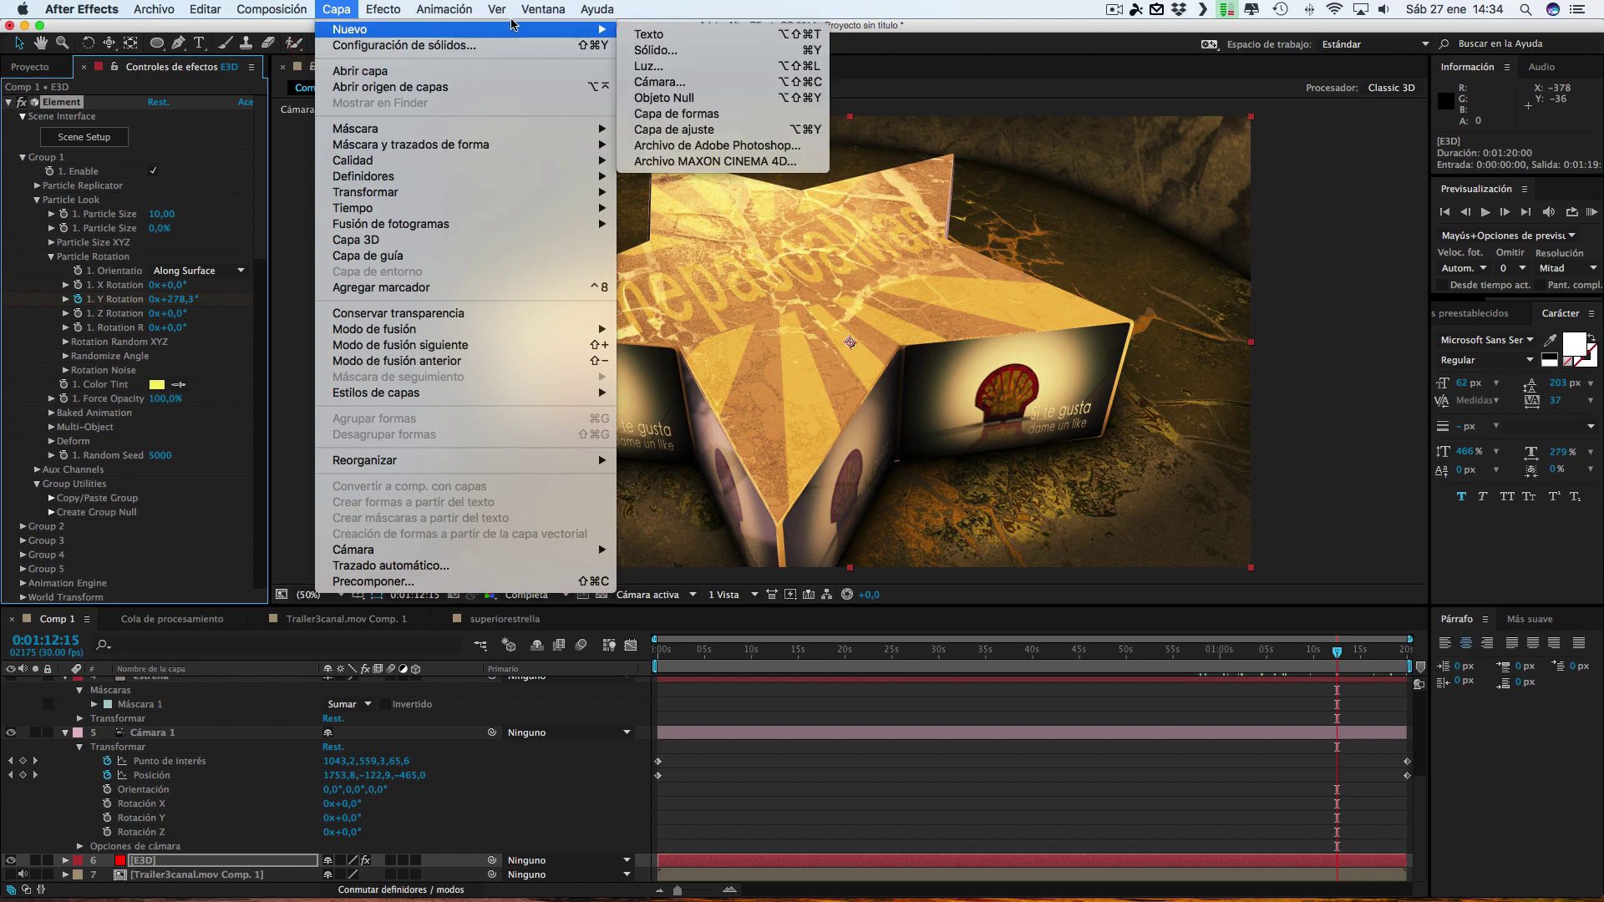
click(677, 63)
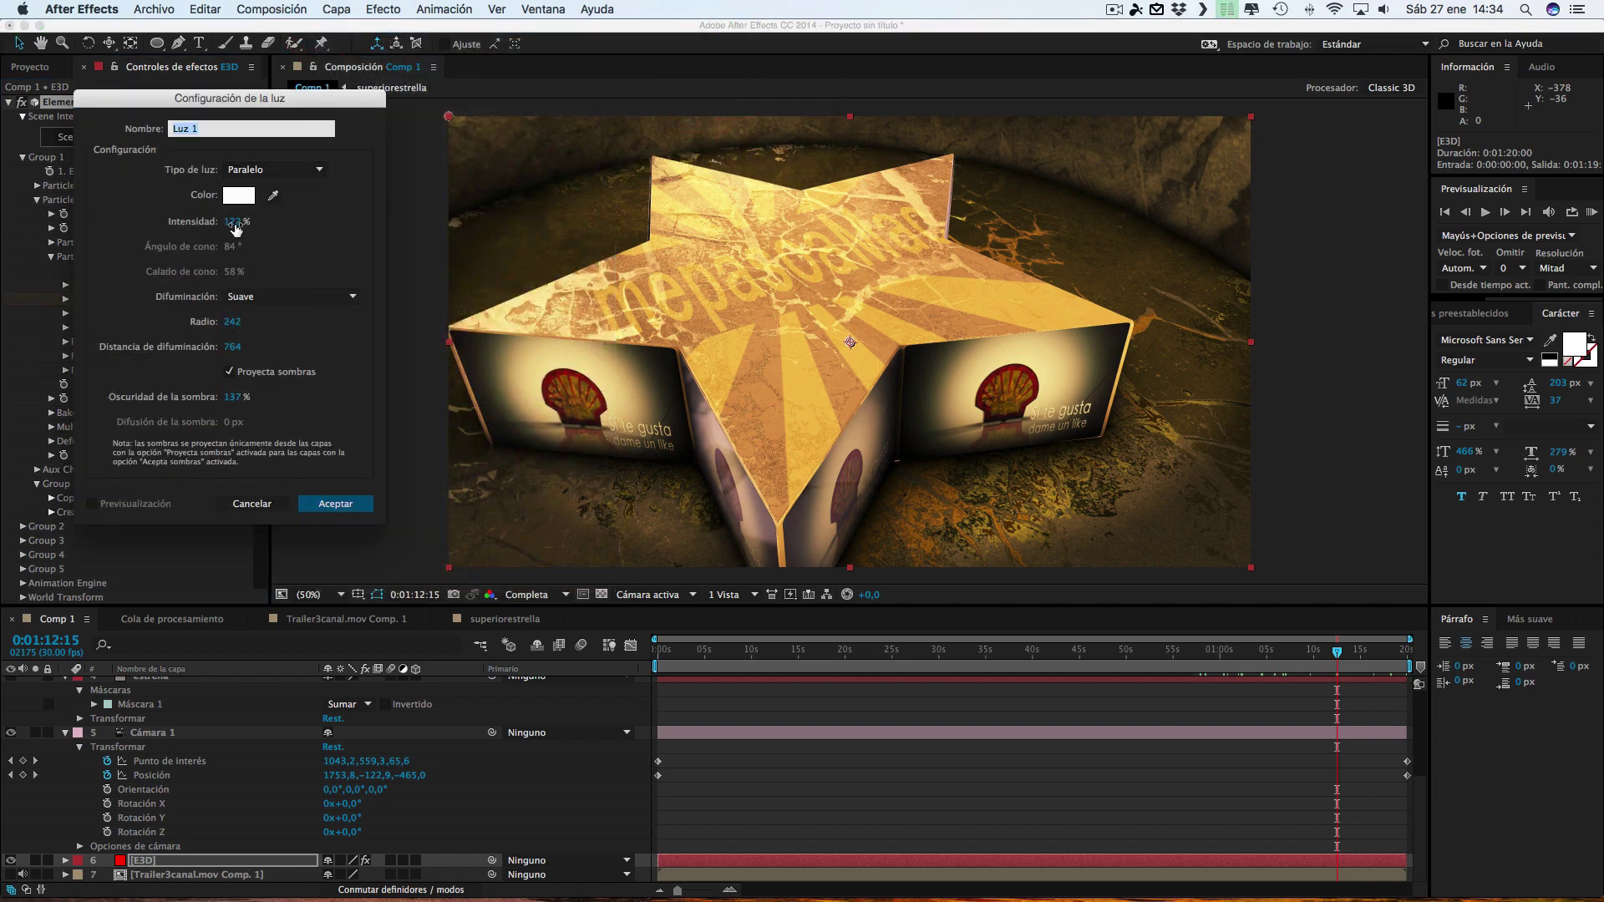
click(355, 505)
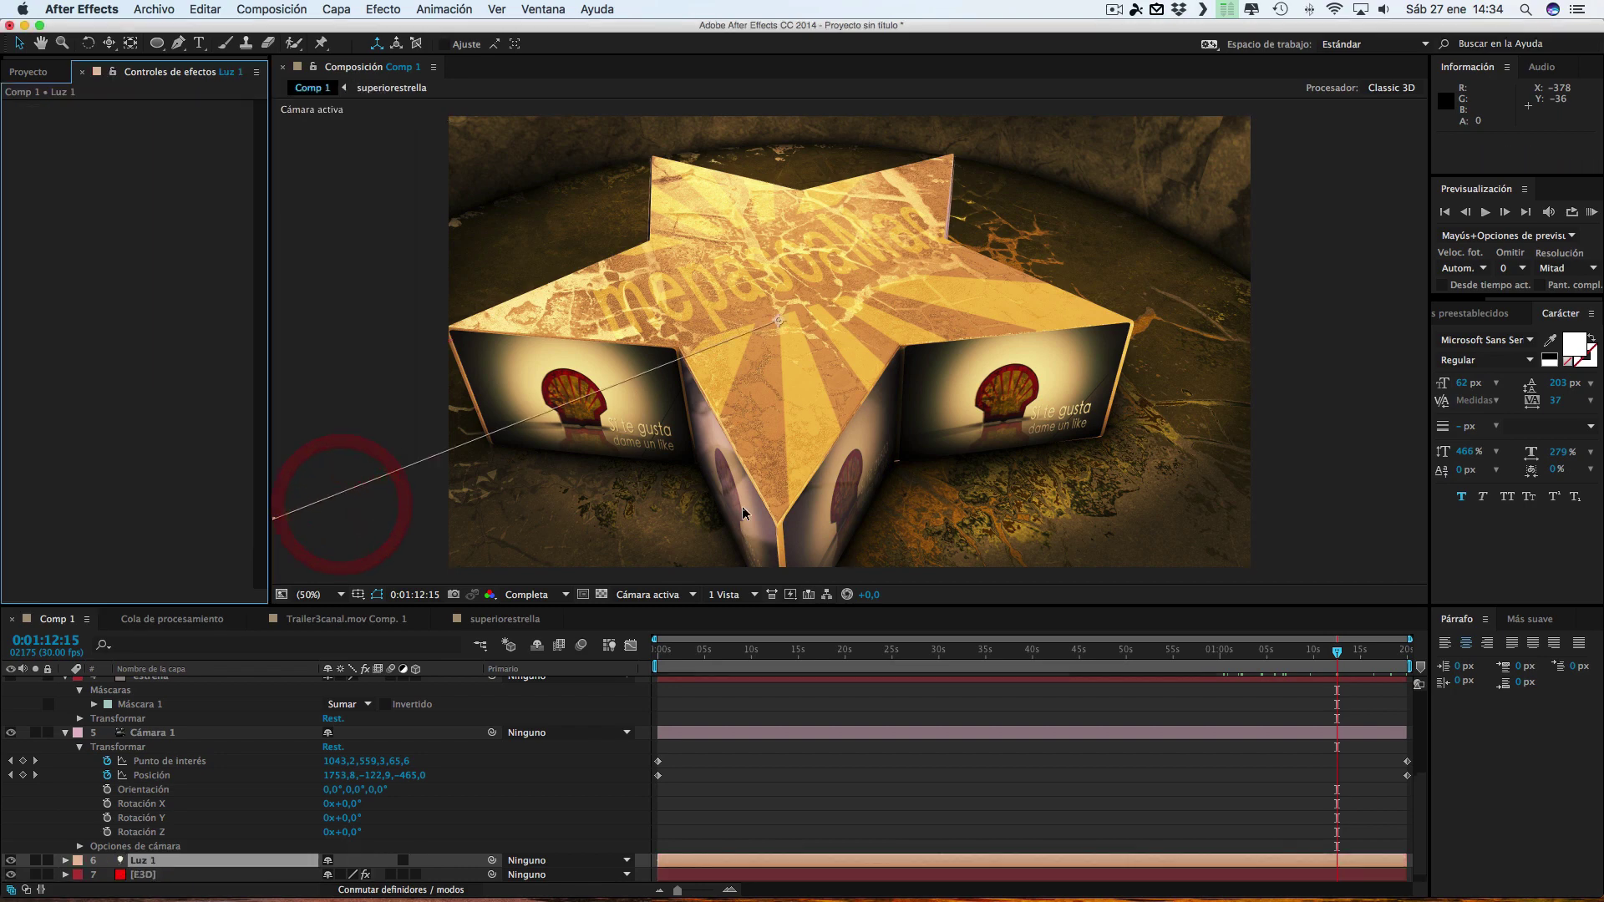
key(comma)
key(comma)
key(comma)
key(comma)
key(comma)
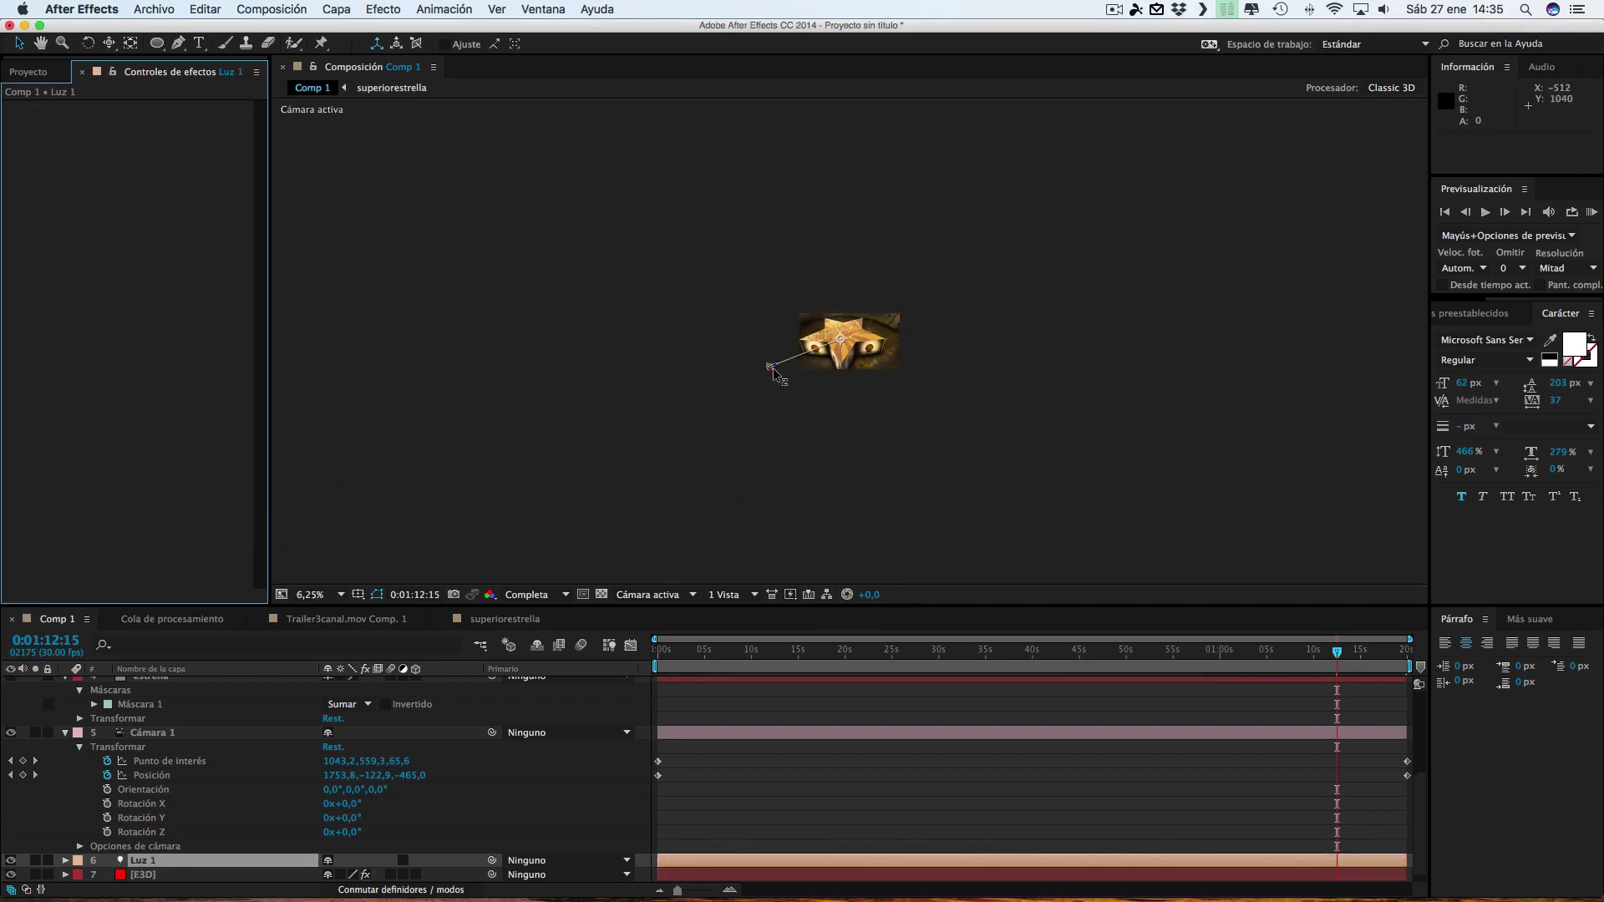
key(period)
key(period)
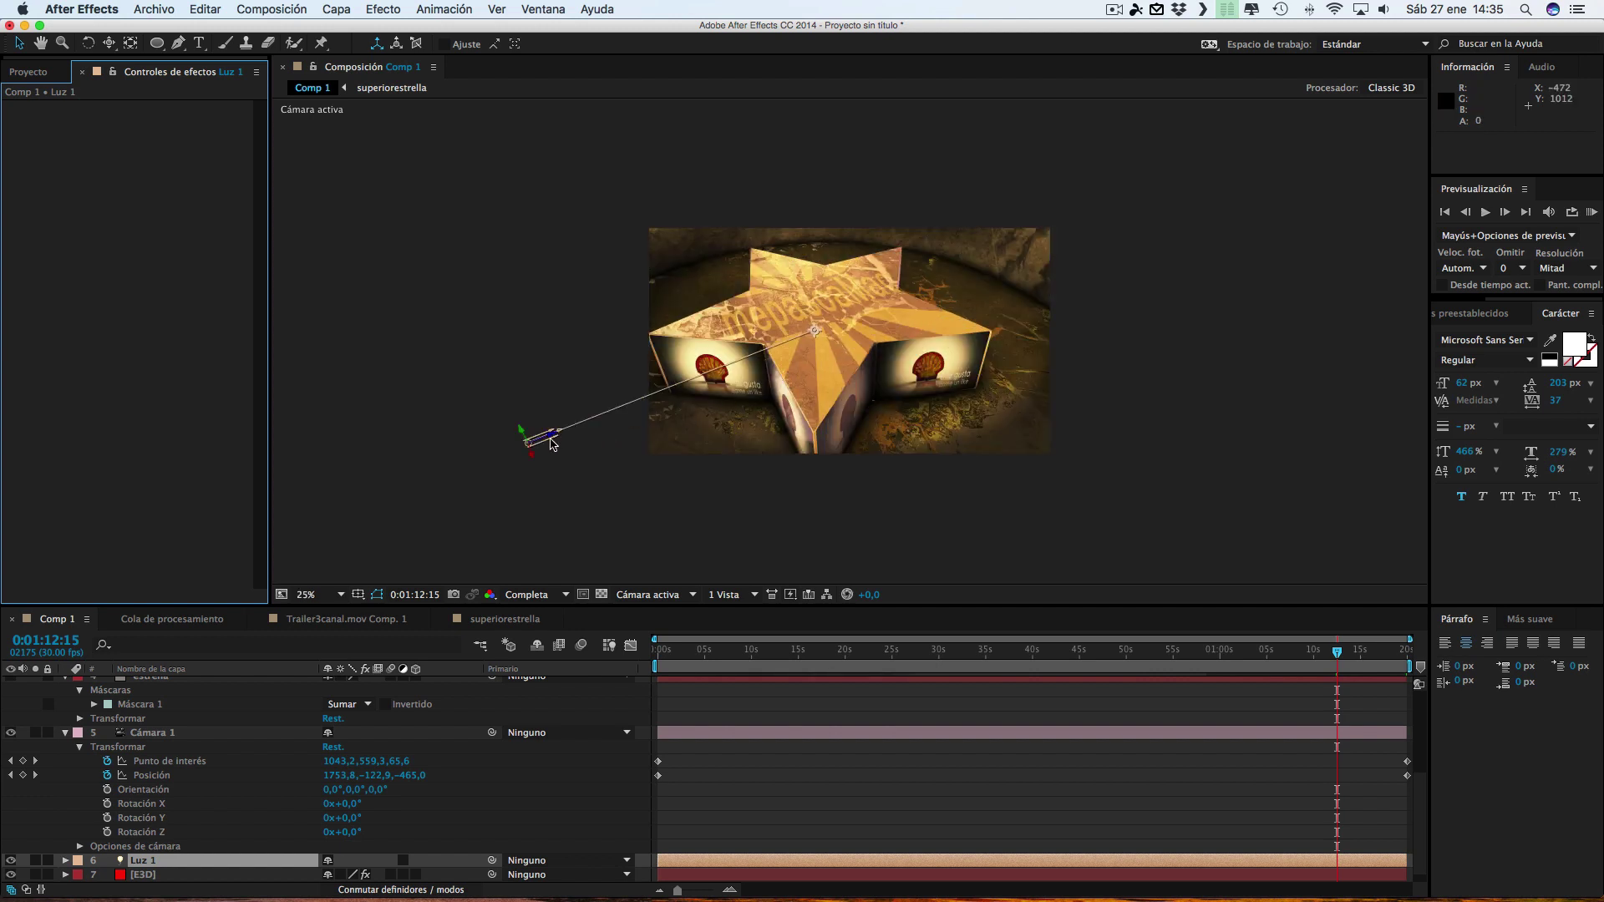
click(569, 443)
Reposition and re-aim Luz 1, then reopen the E3D layer's Element Scene Setup
click(741, 455)
click(538, 447)
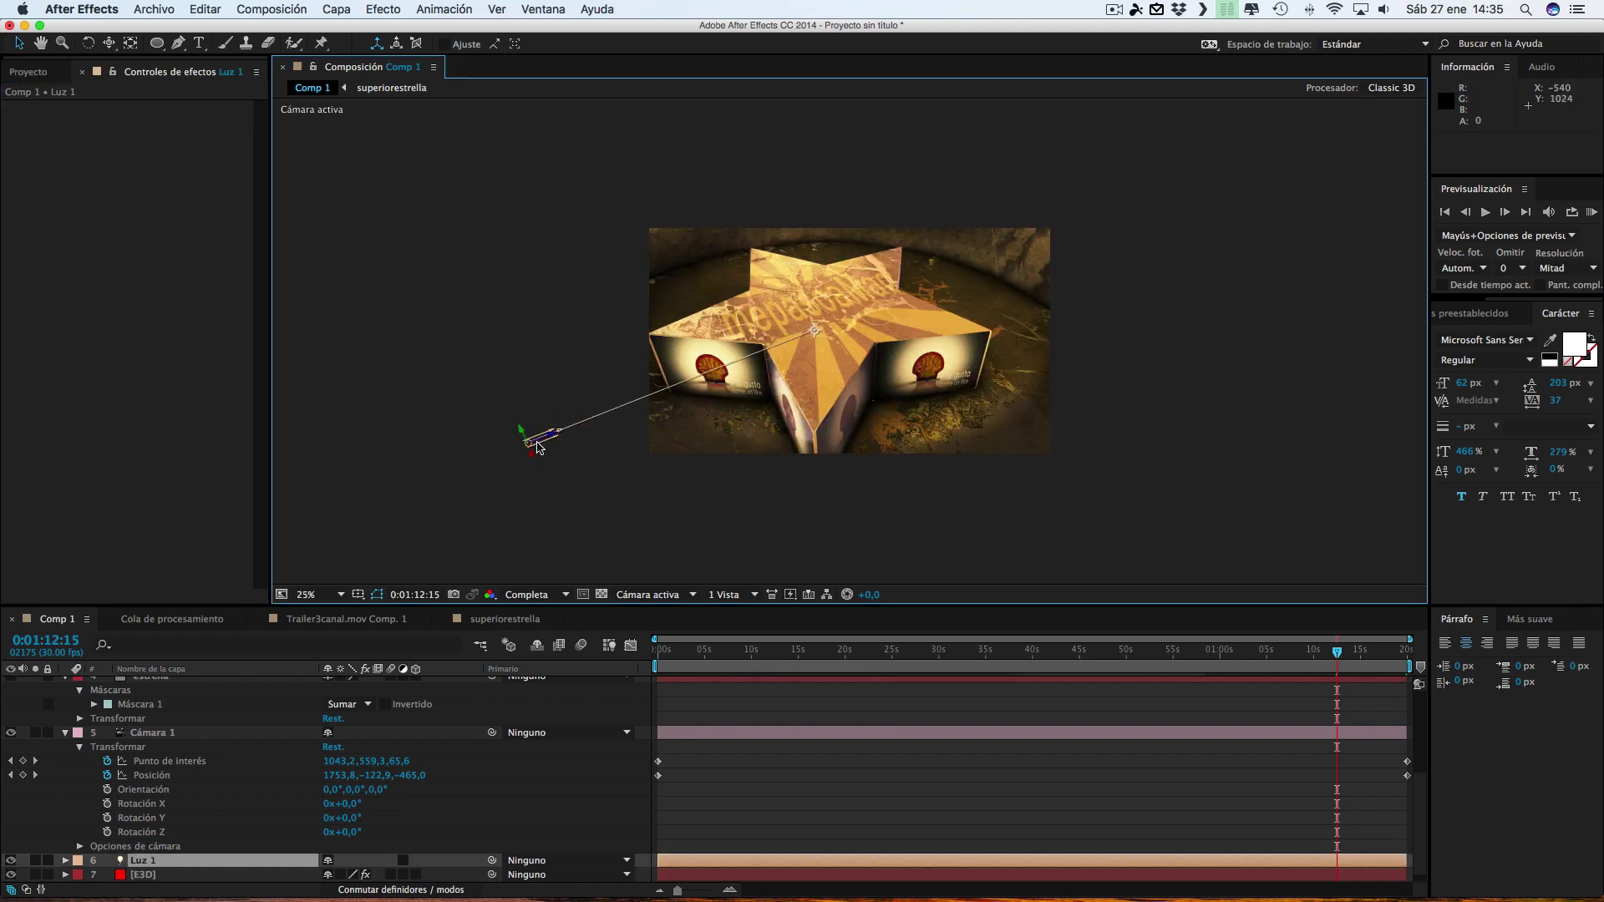
mouse_move(923, 450)
mouse_down()
mouse_move(1289, 353)
mouse_move(987, 325)
mouse_up()
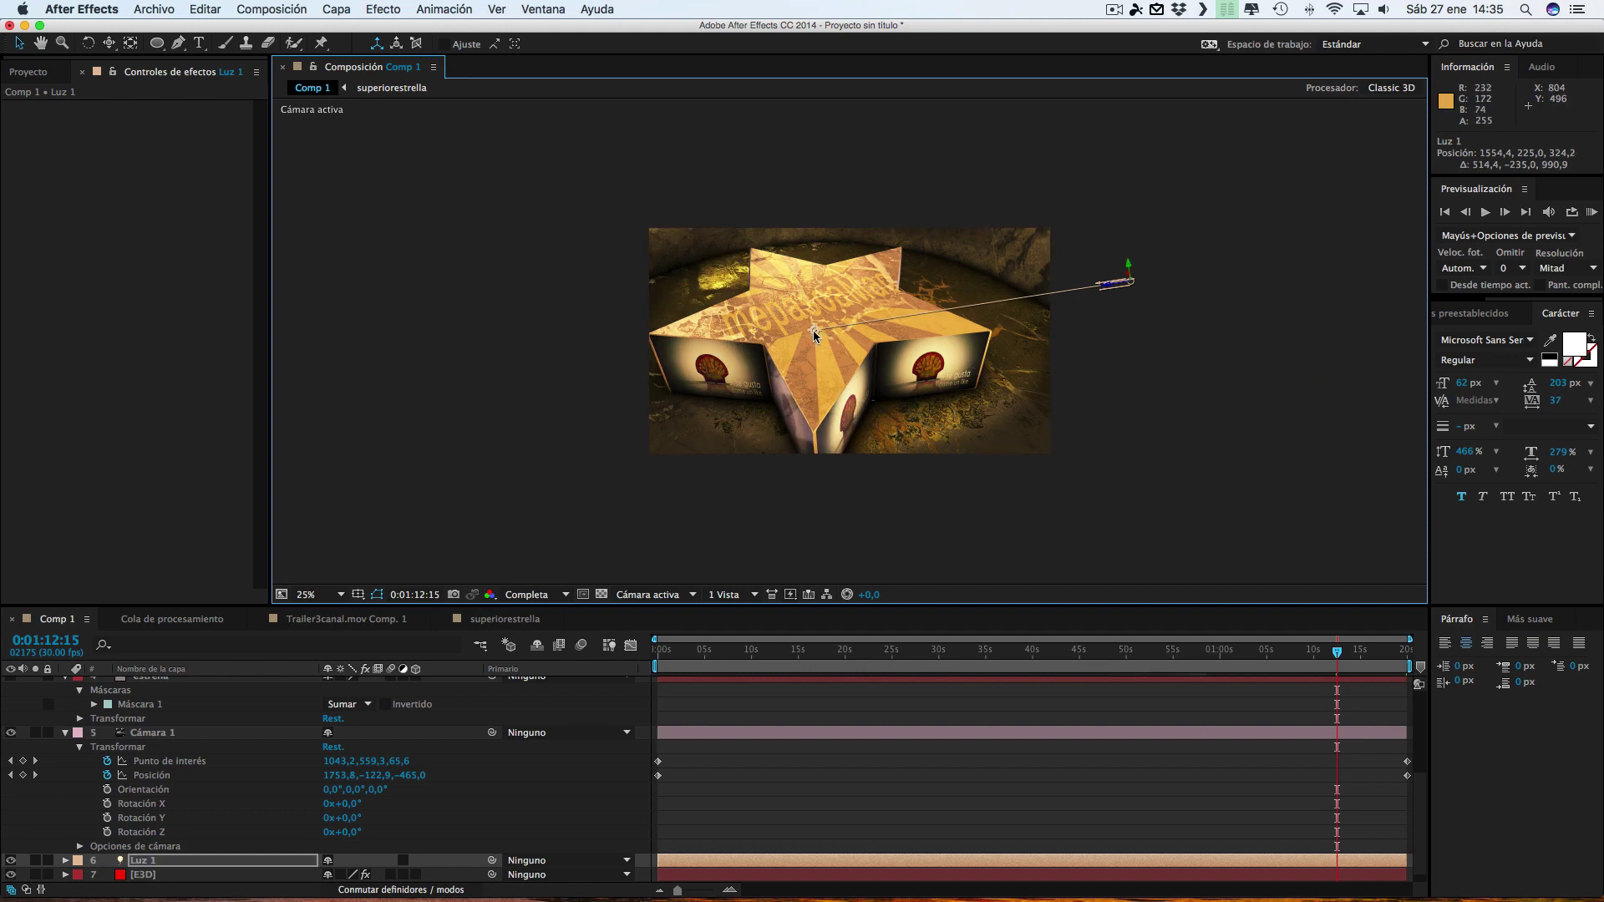
mouse_move(863, 354)
mouse_down()
mouse_move(899, 371)
mouse_move(841, 317)
mouse_up()
key(period)
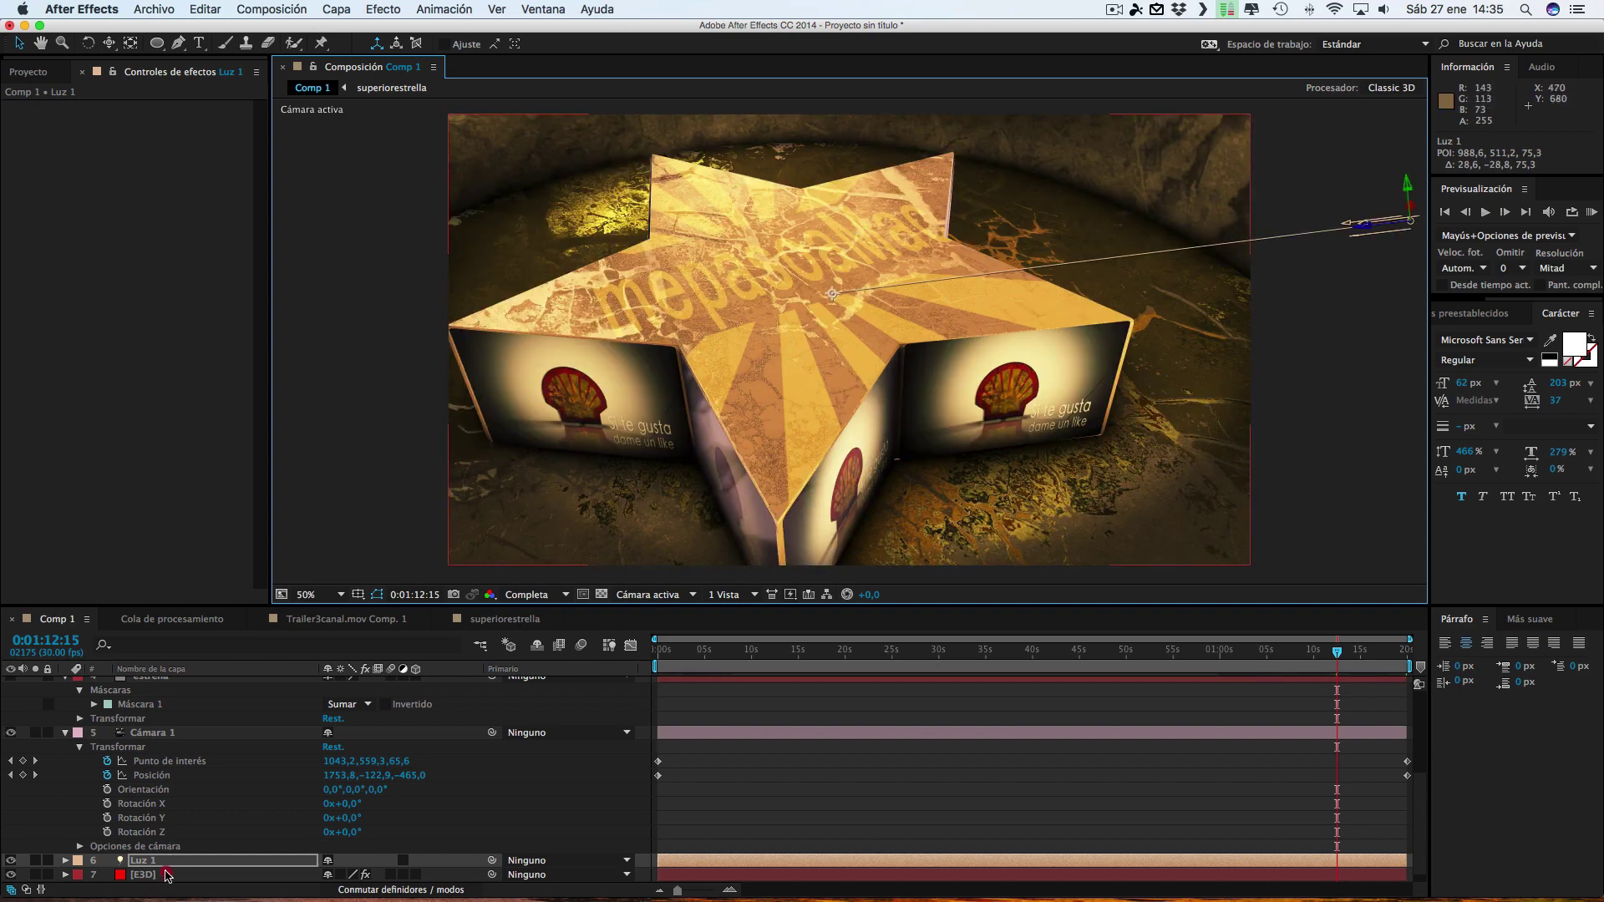
click(167, 875)
click(85, 137)
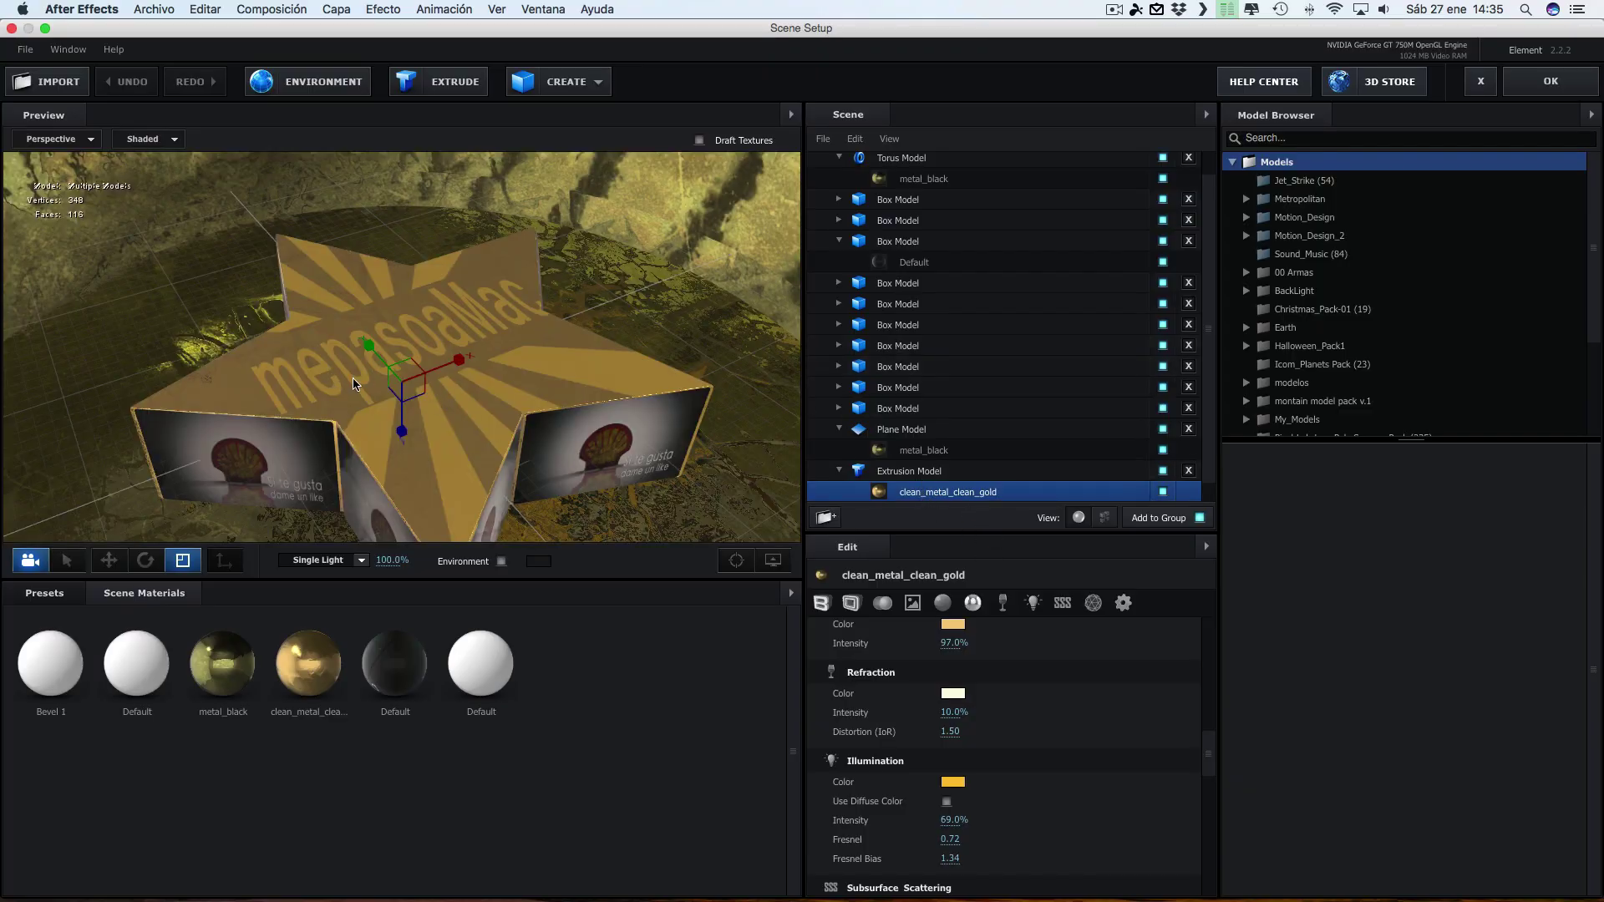
Orbit to a low side view and set the clean_metal_clean_gold Normal Bump to 54%
scroll(976, 669, up, 3)
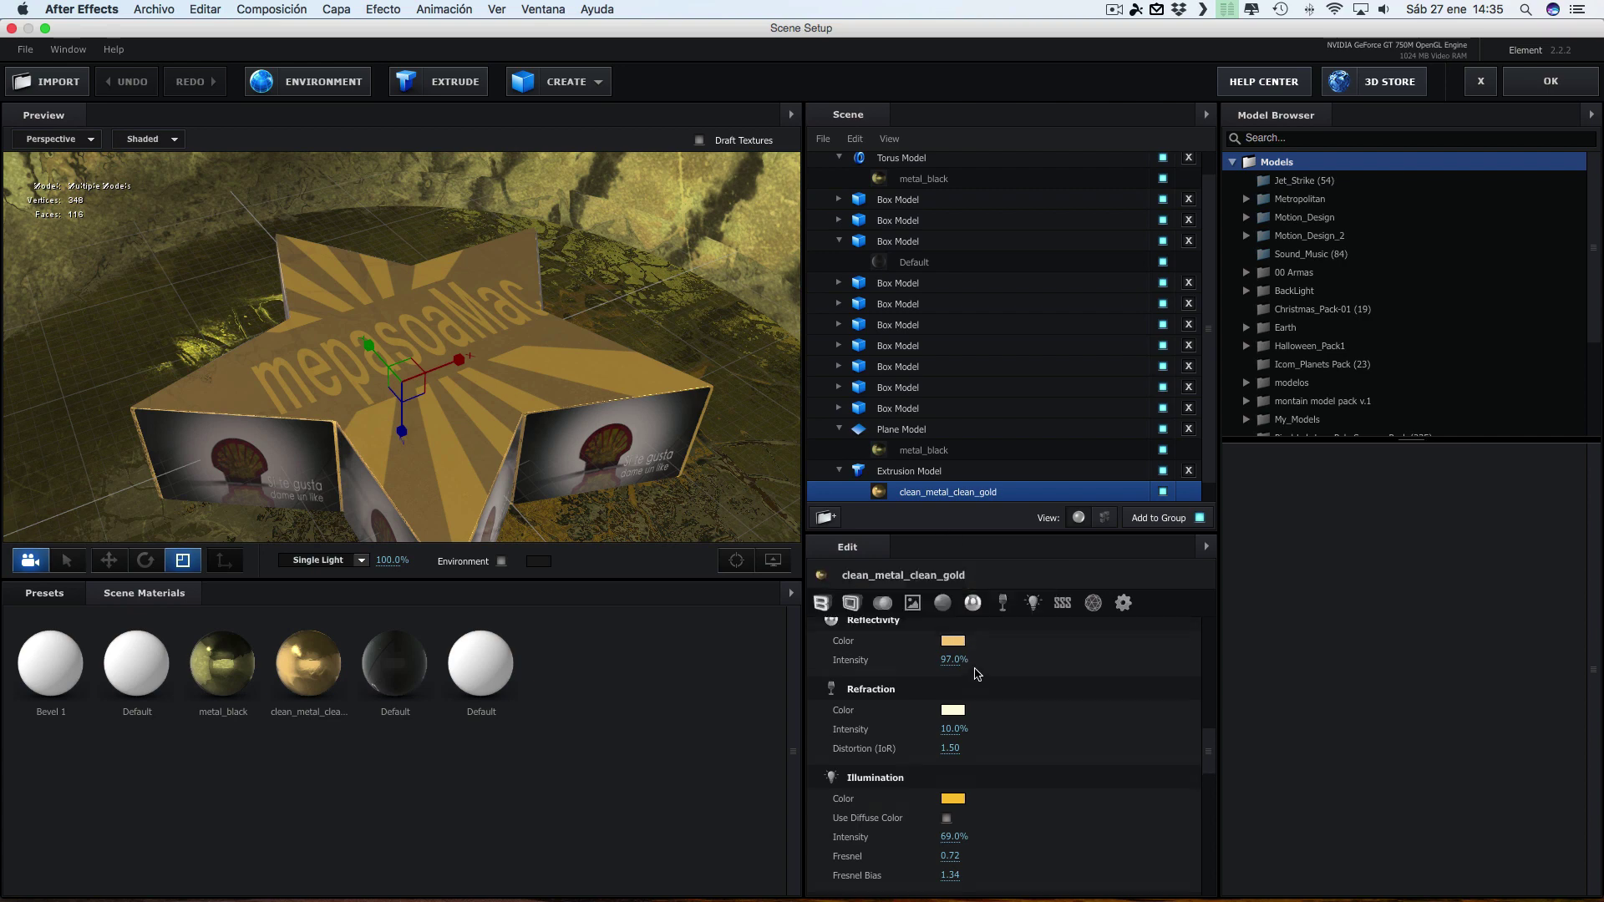
scroll(976, 668, up, 3)
scroll(976, 669, up, 3)
scroll(1044, 677, up, 2)
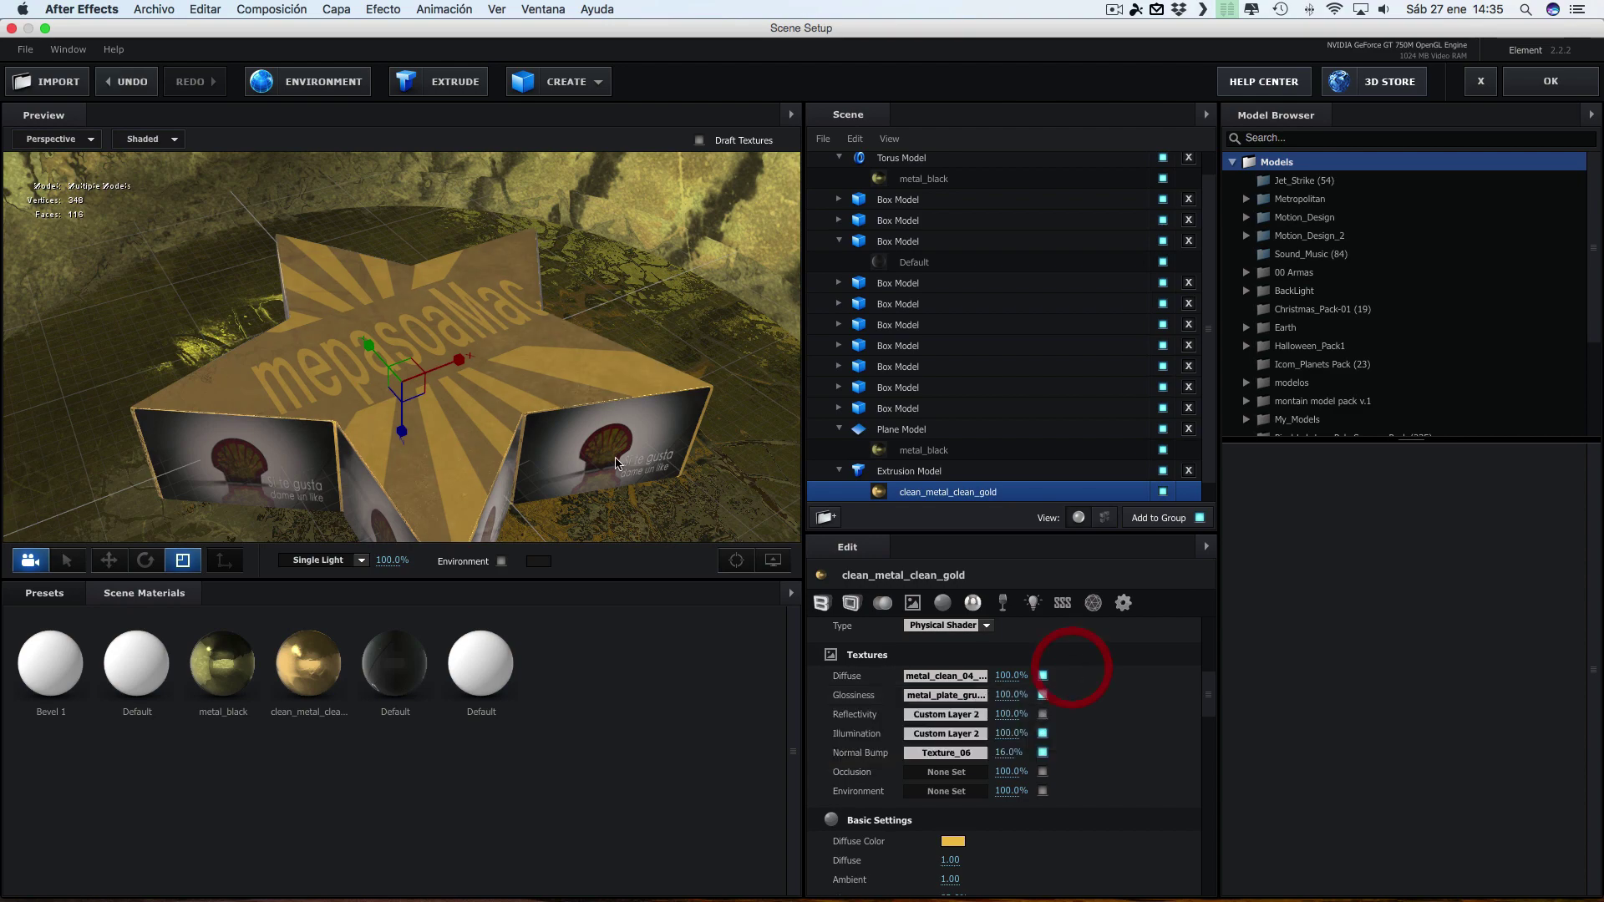
mouse_move(585, 439)
mouse_down()
mouse_move(625, 433)
mouse_move(787, 580)
mouse_up()
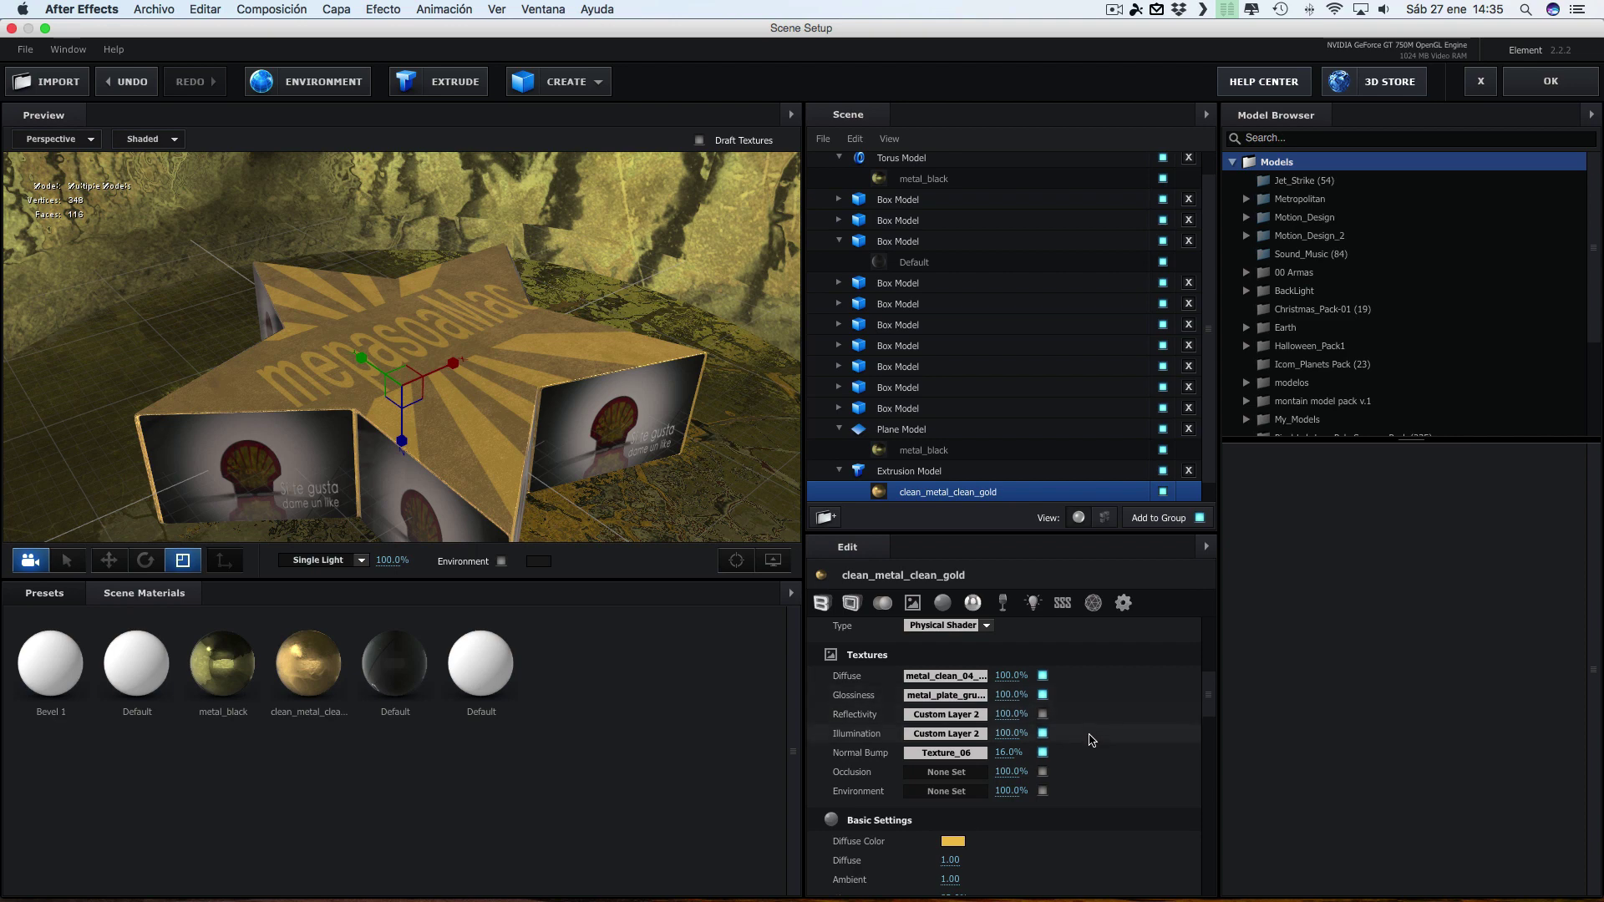
scroll(989, 727, down, 3)
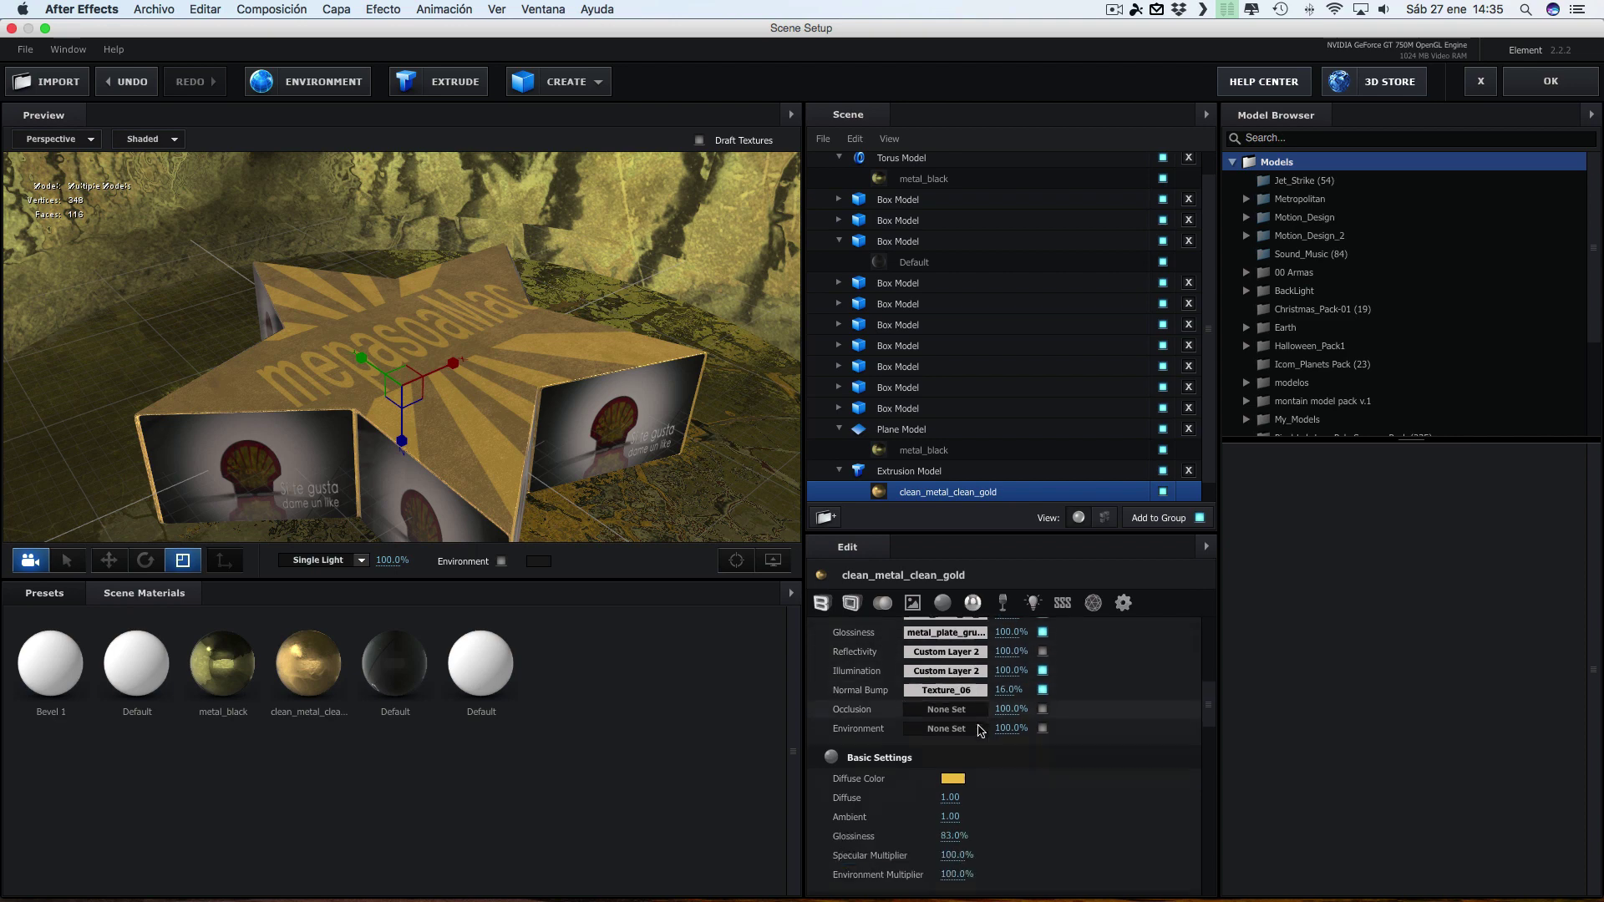
scroll(1012, 695, up, 1)
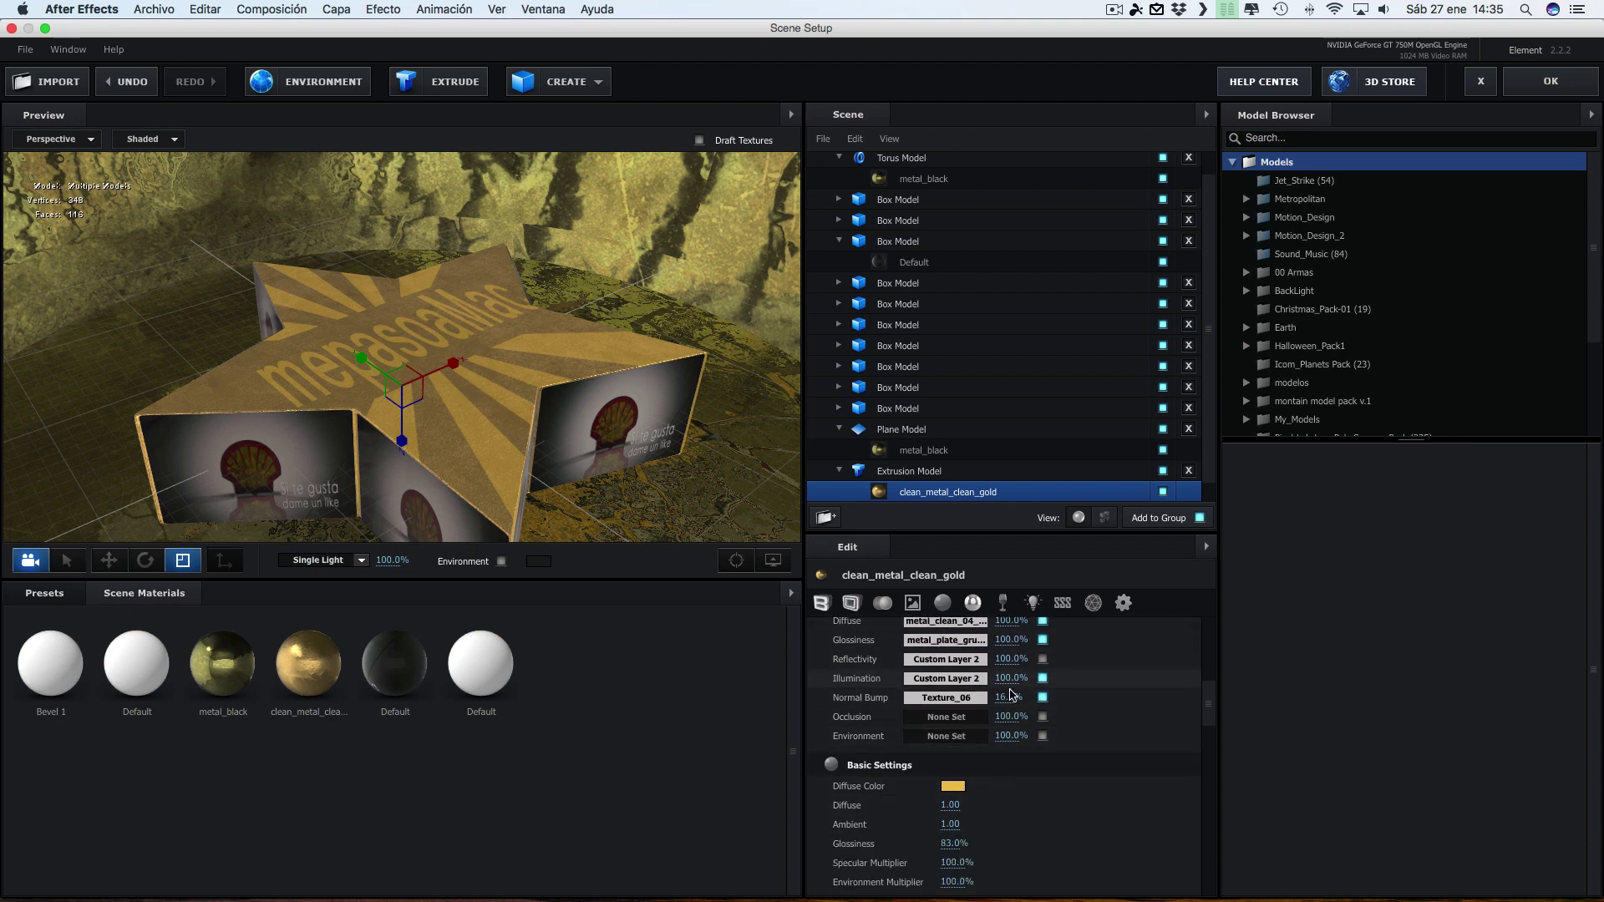
drag(1017, 698, 1032, 699)
mouse_move(602, 393)
mouse_down()
mouse_move(608, 469)
mouse_move(609, 424)
mouse_up()
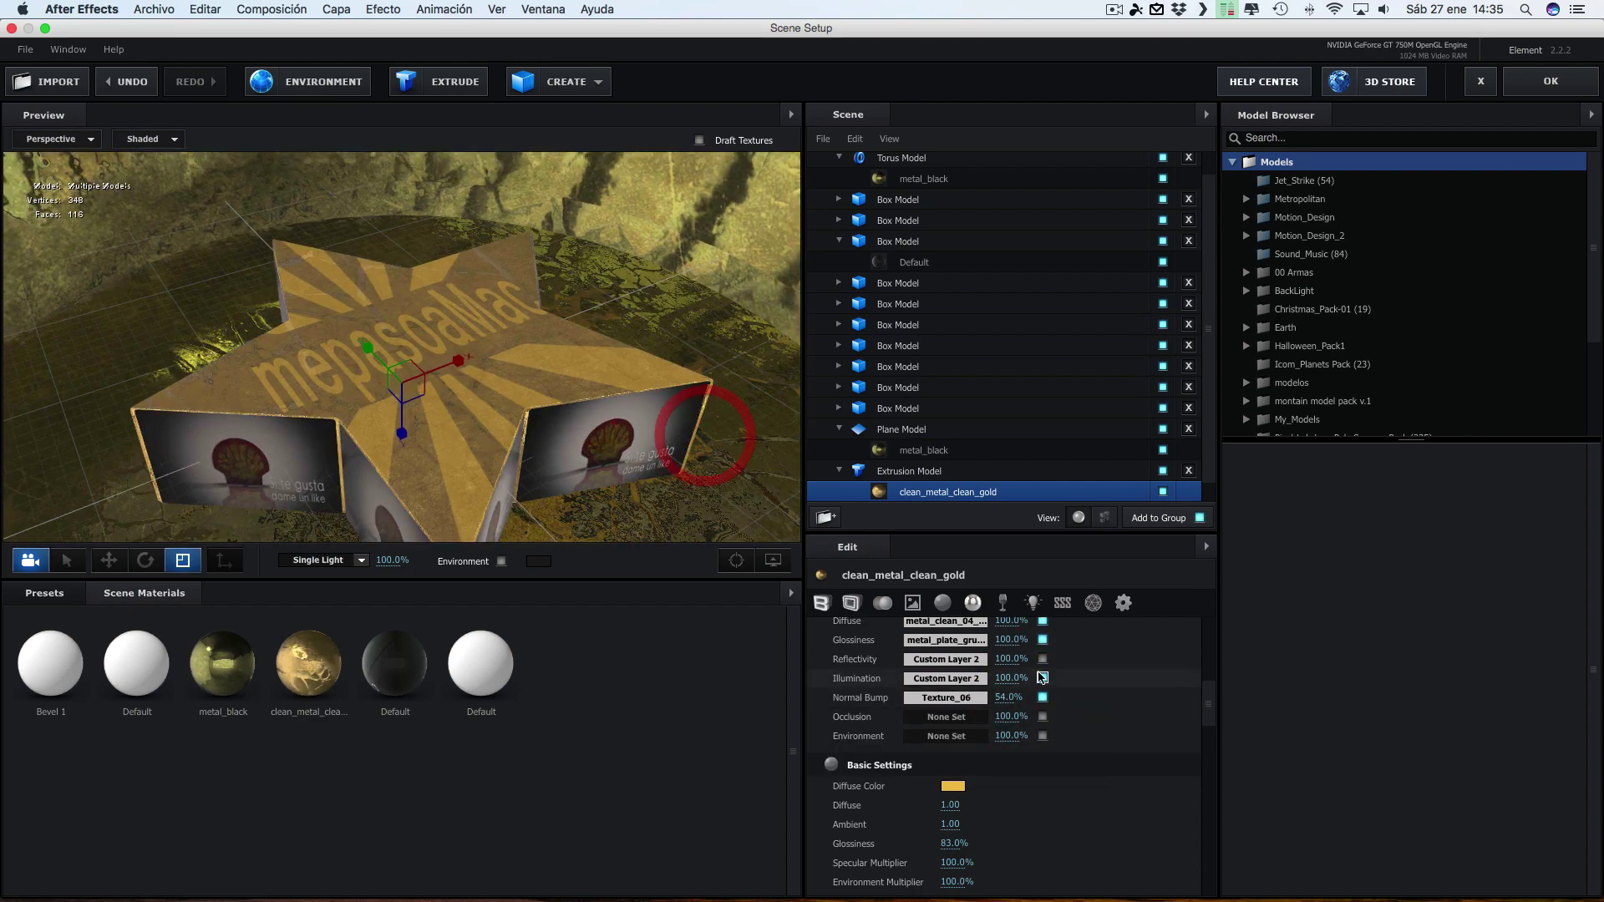
scroll(1038, 666, up, 3)
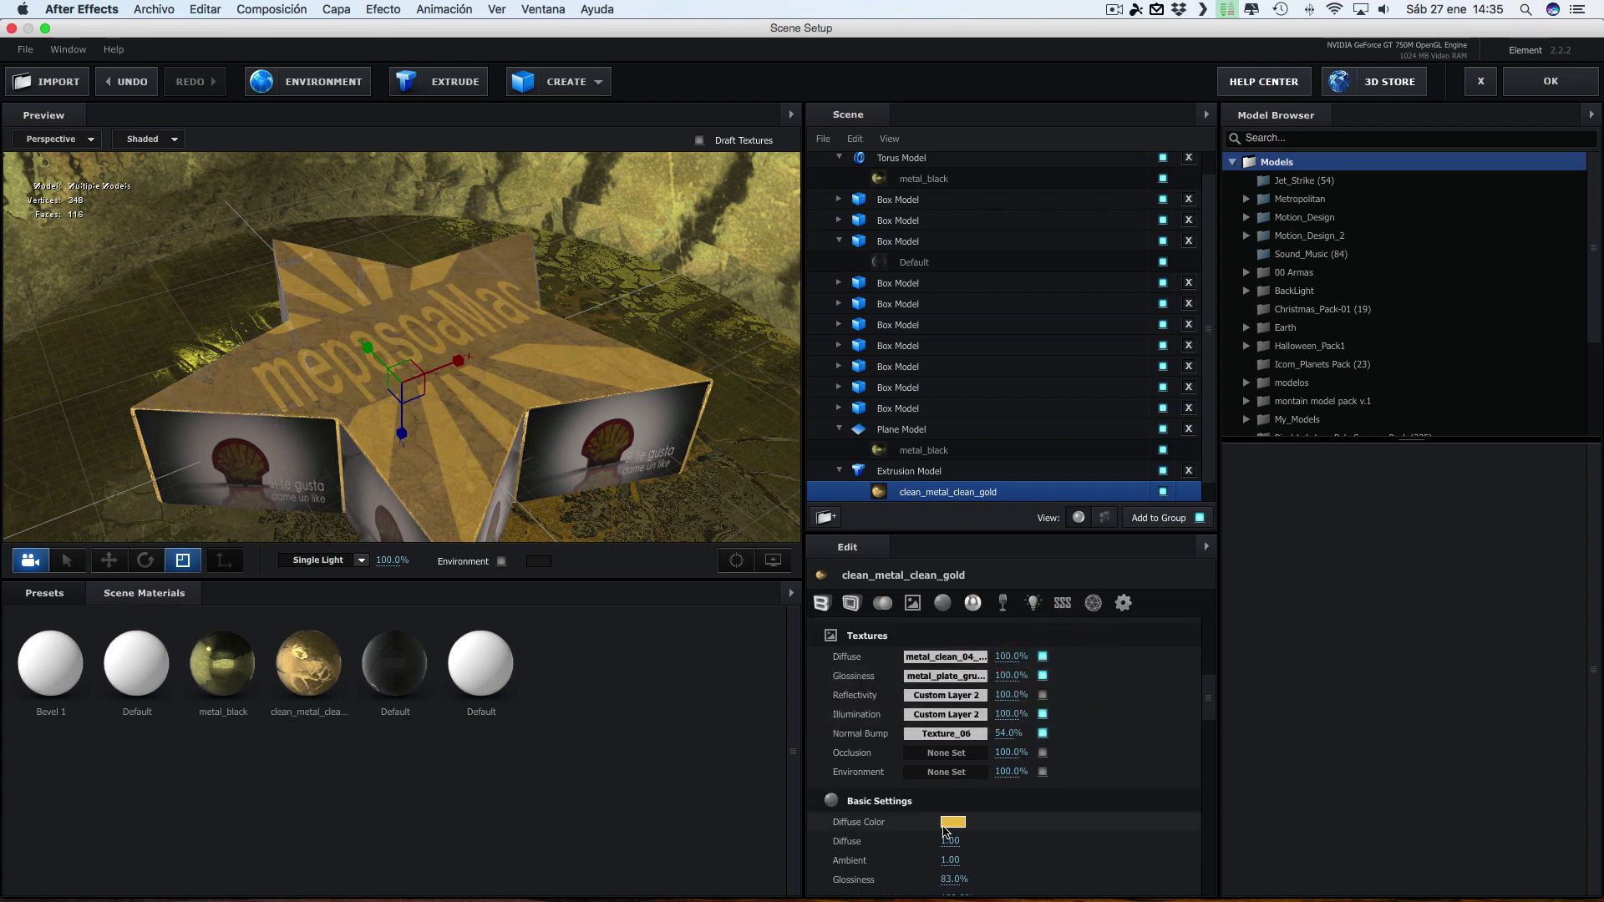
Change the gold material's Diffuse Color to a pale yellow
click(953, 822)
drag(848, 222, 625, 284)
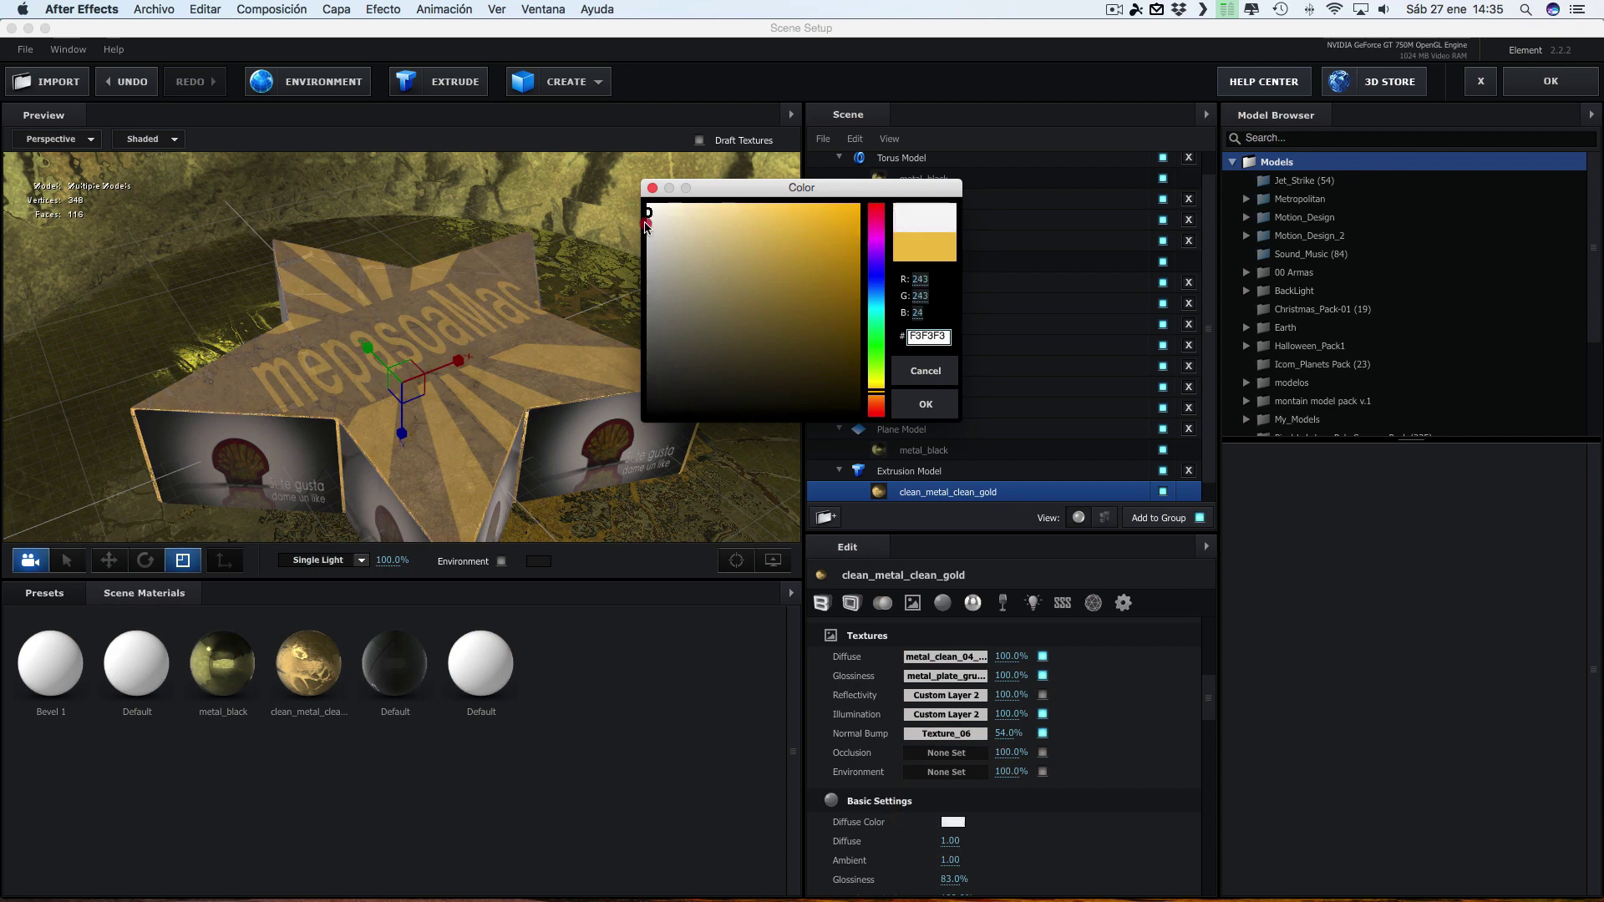
mouse_move(625, 284)
mouse_down()
mouse_move(800, 208)
mouse_move(726, 215)
mouse_up()
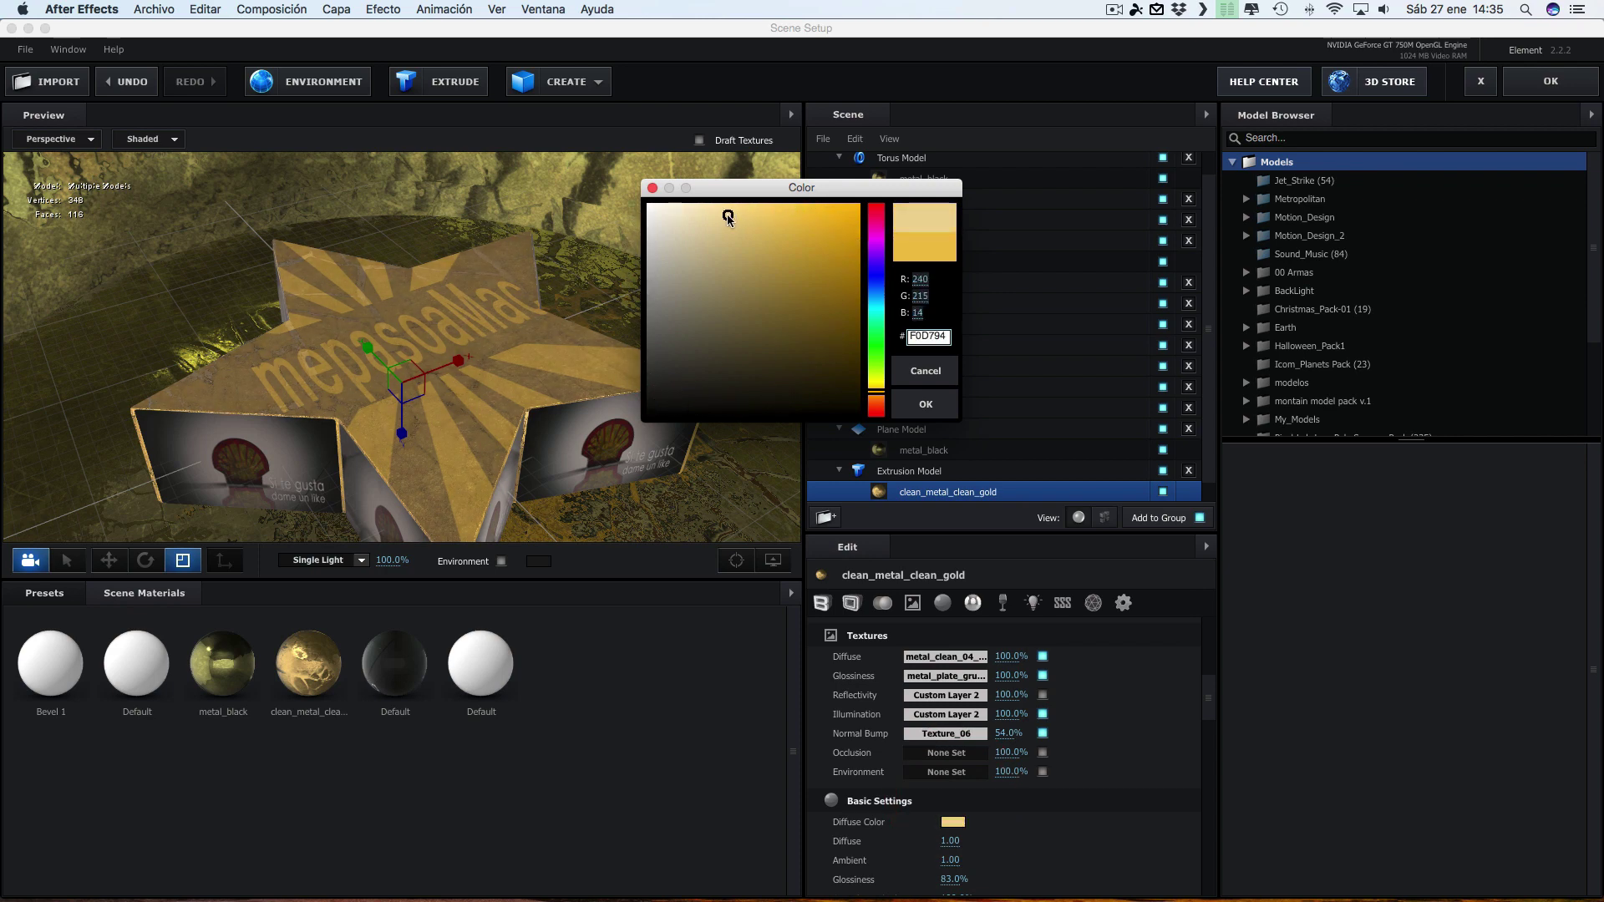
click(925, 405)
Raise Illumination Intensity to 194% with a pale gold colour and close Scene Setup
scroll(1074, 853, down, 3)
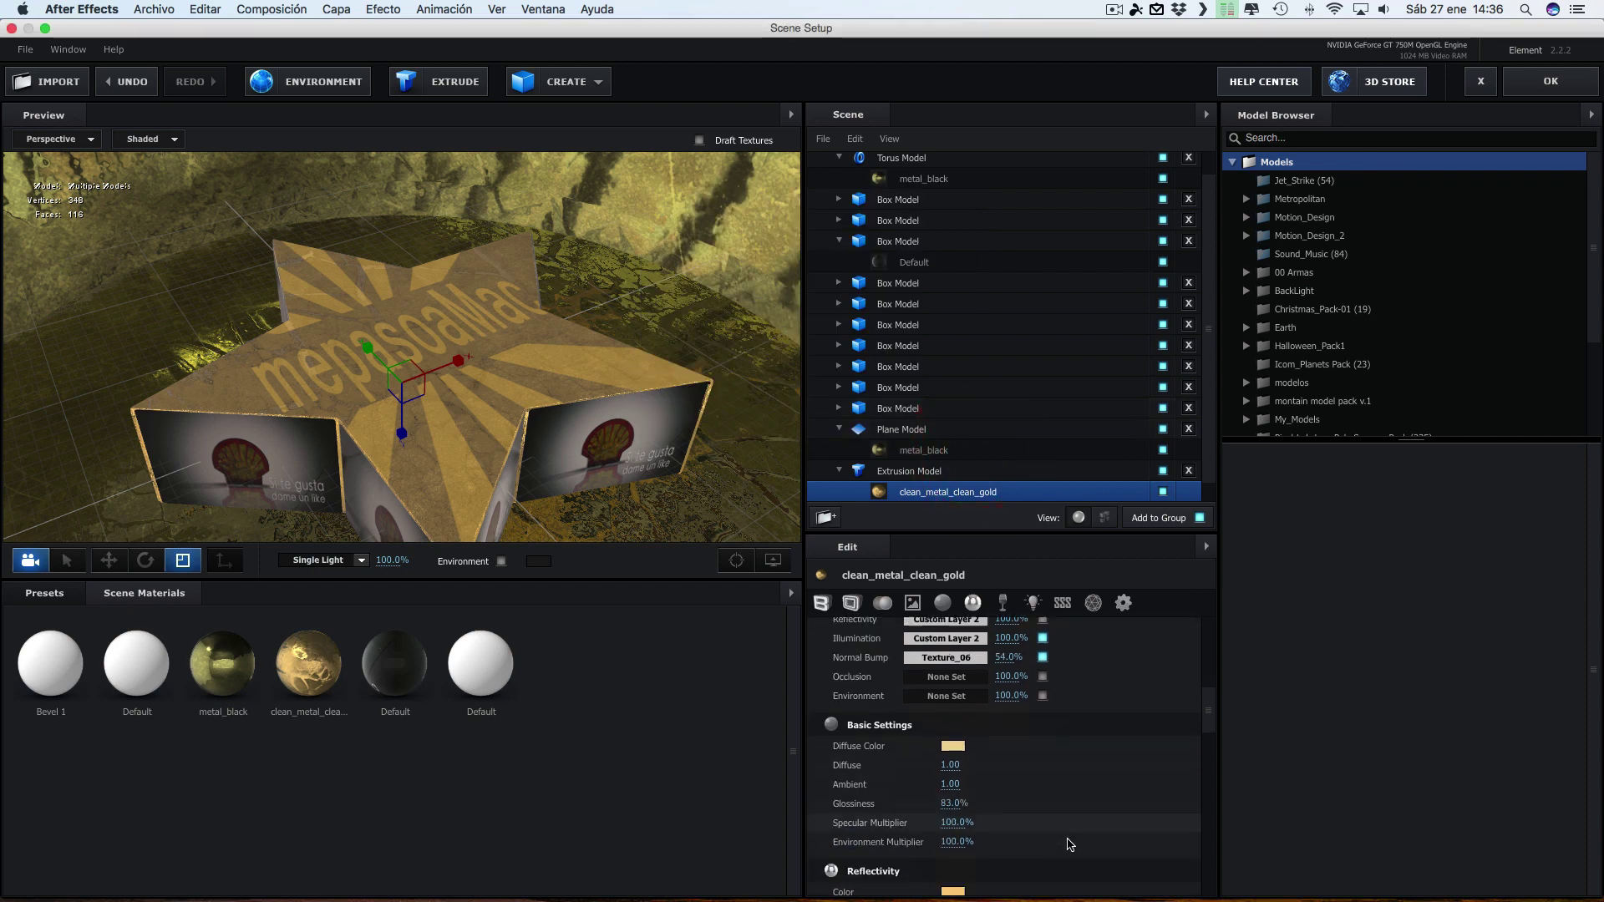
scroll(1070, 848, down, 3)
scroll(1063, 842, down, 3)
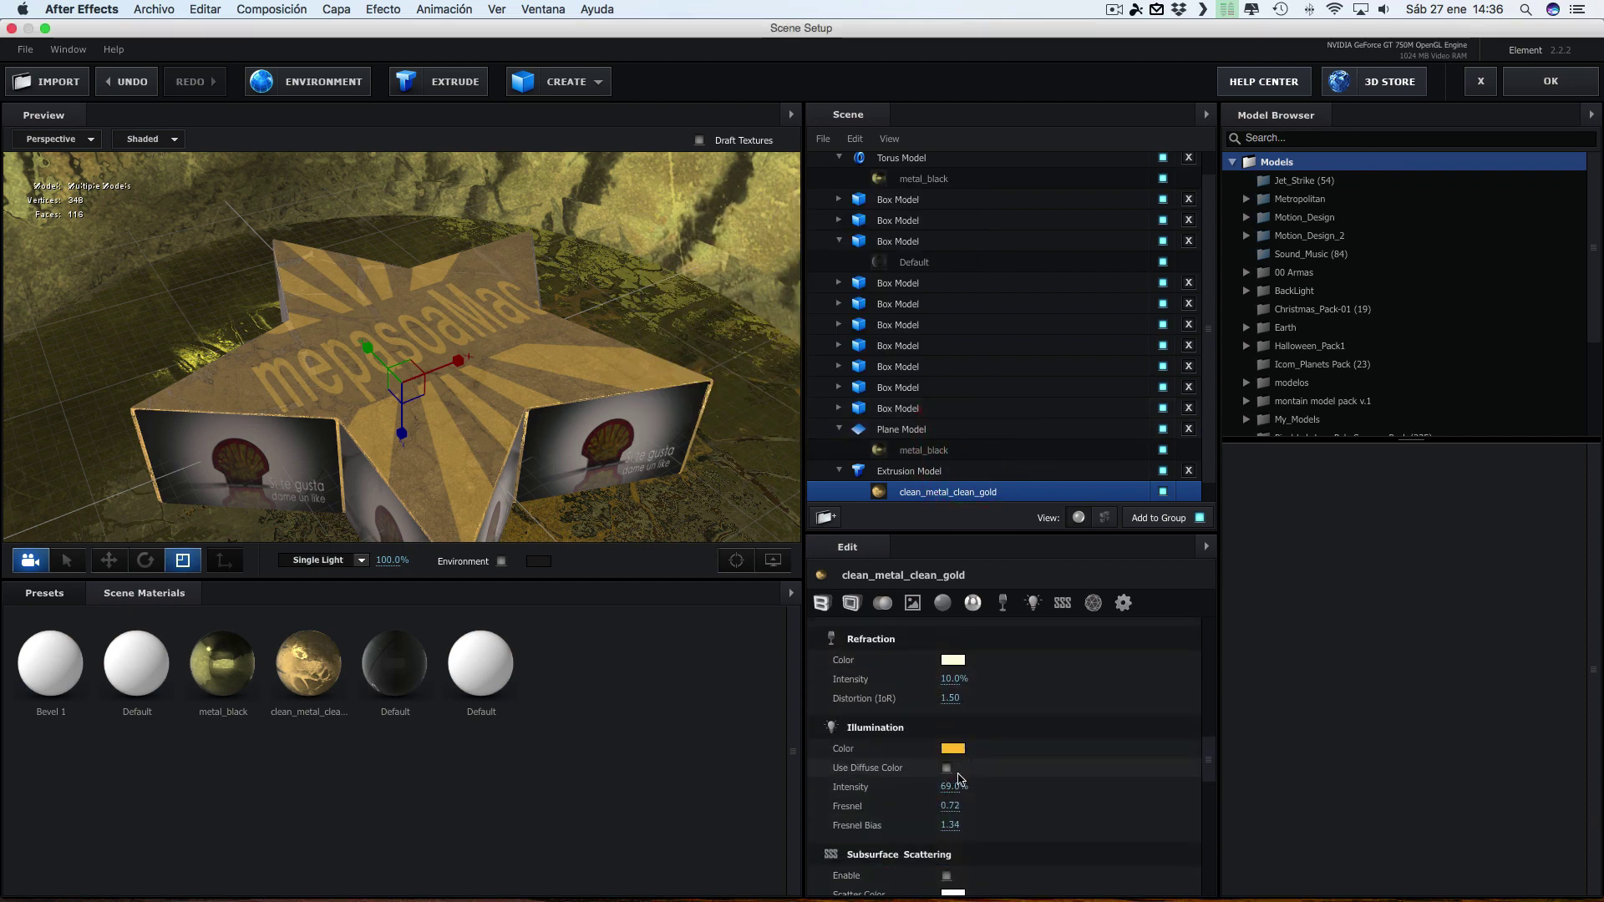
drag(1015, 788, 1045, 782)
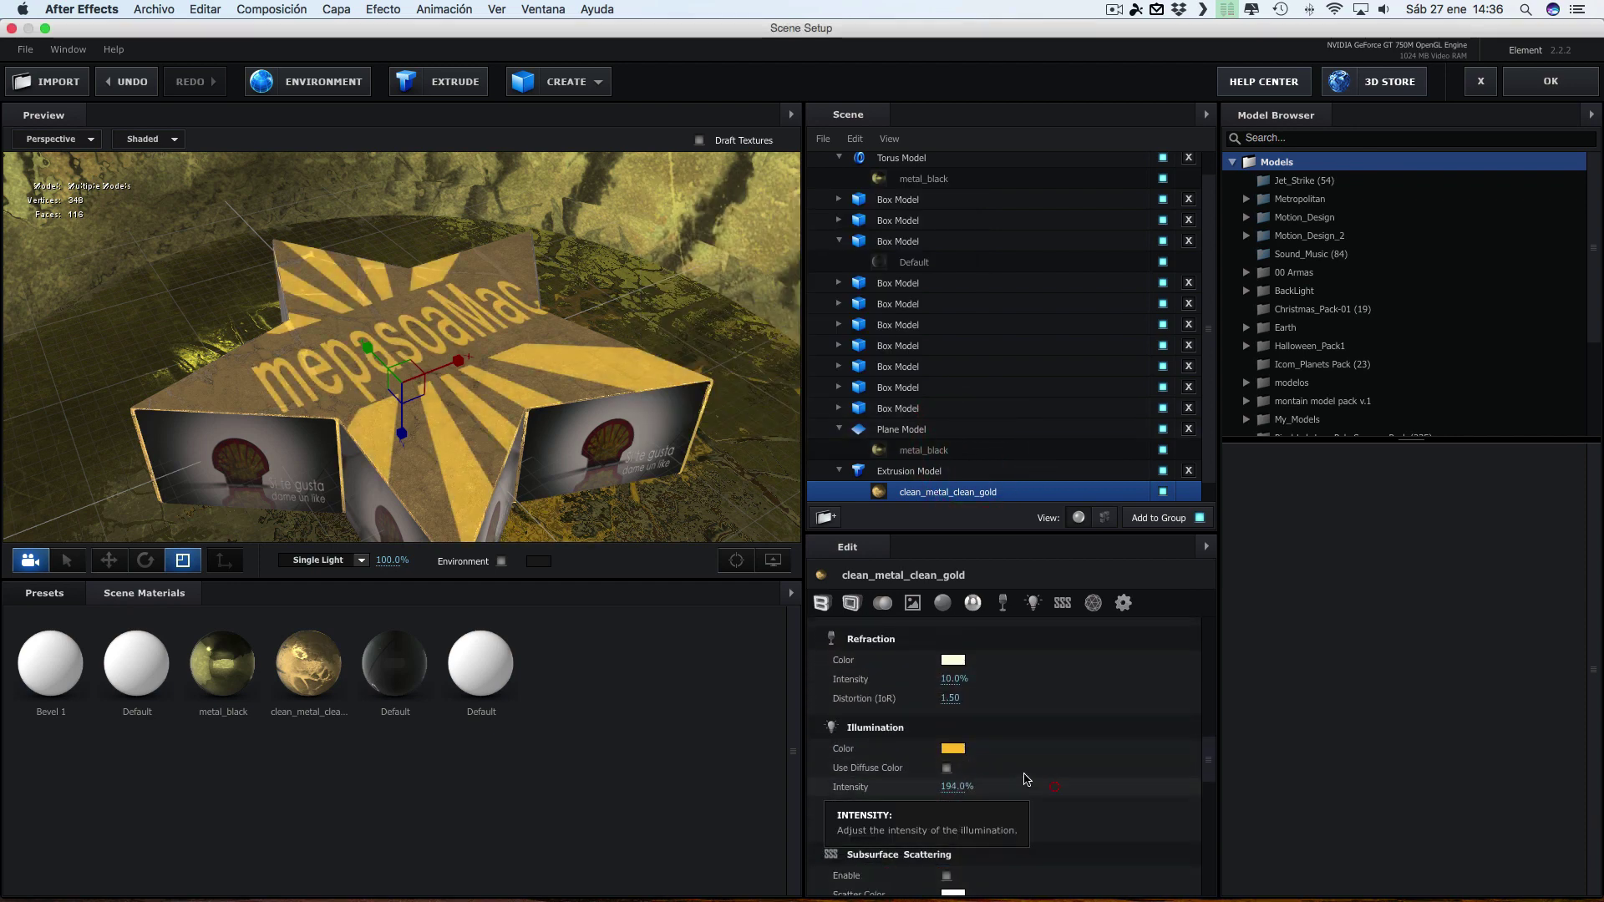
click(952, 748)
drag(752, 224, 744, 217)
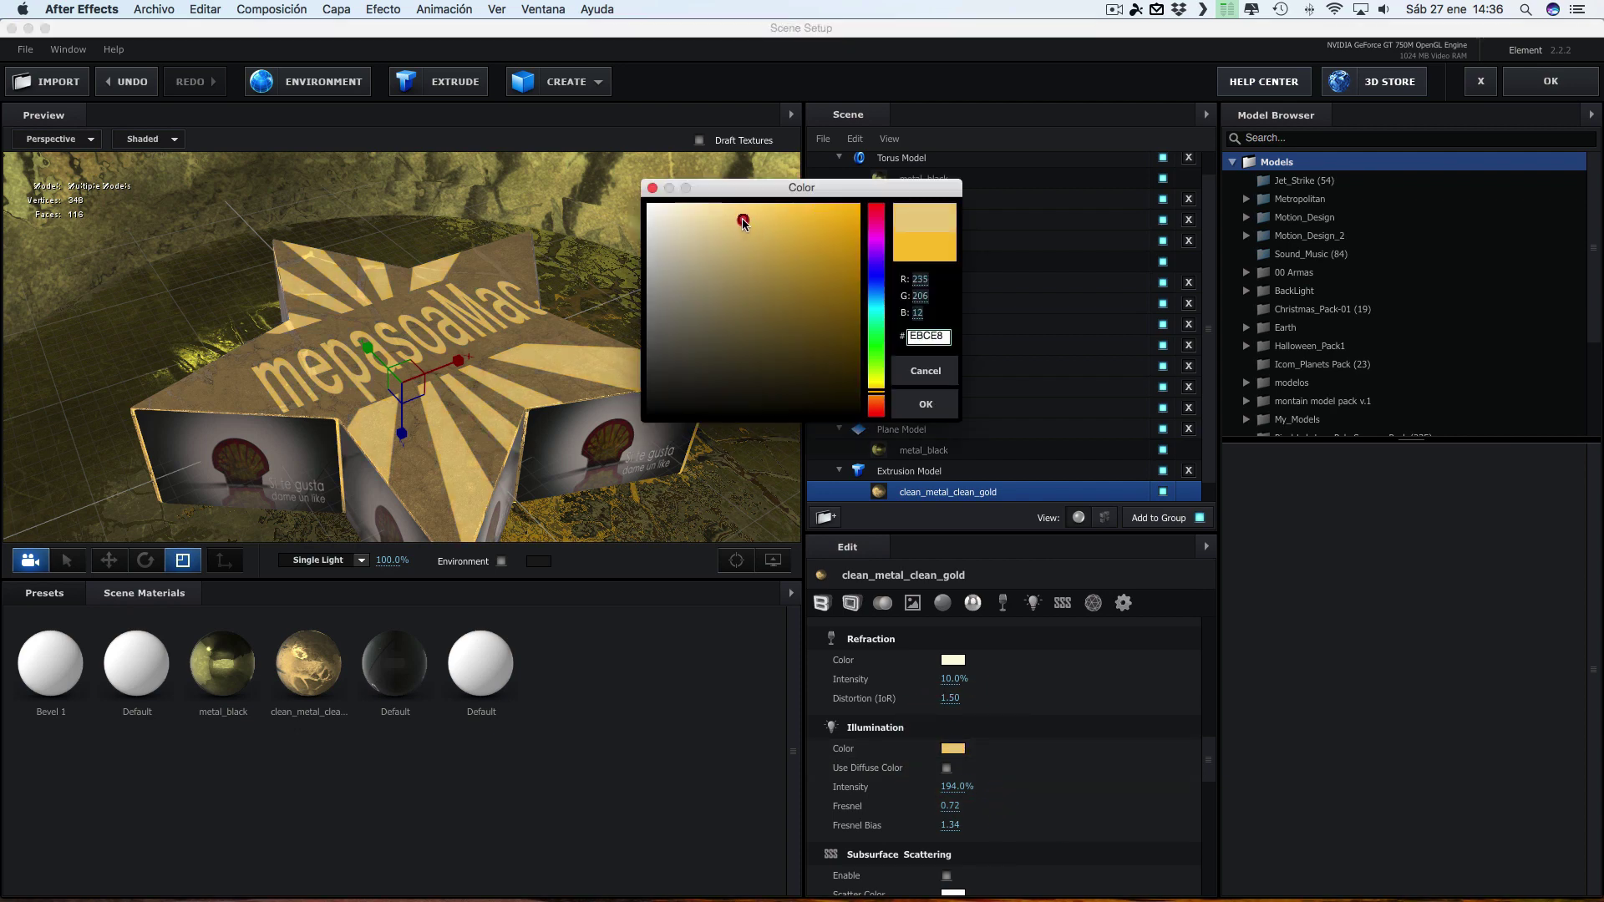
click(807, 247)
click(926, 403)
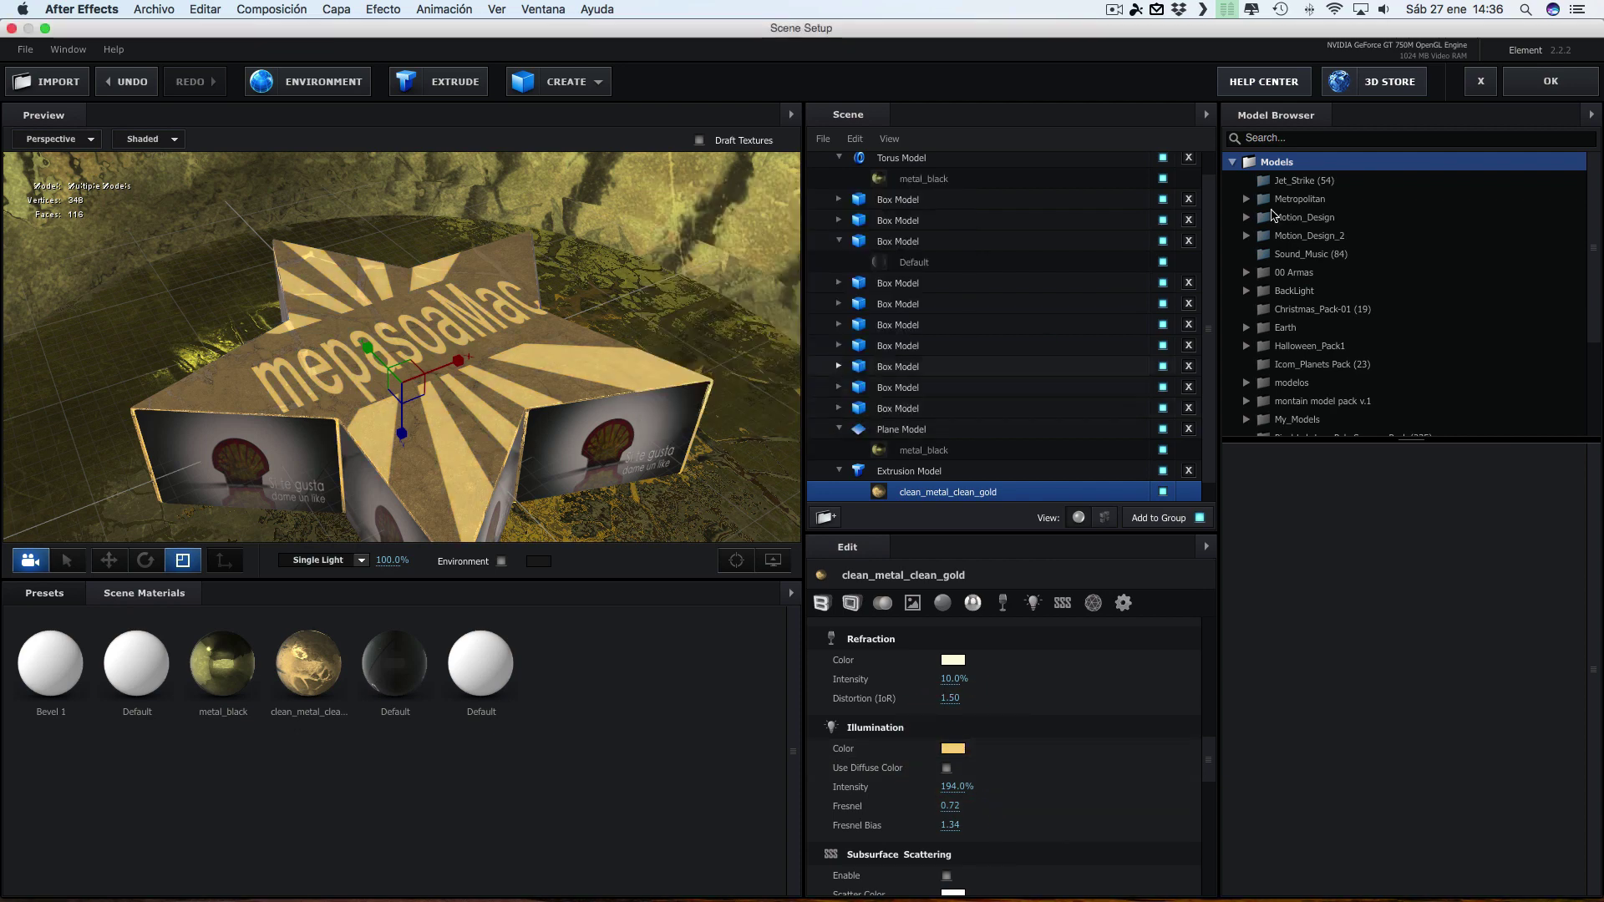
click(1538, 84)
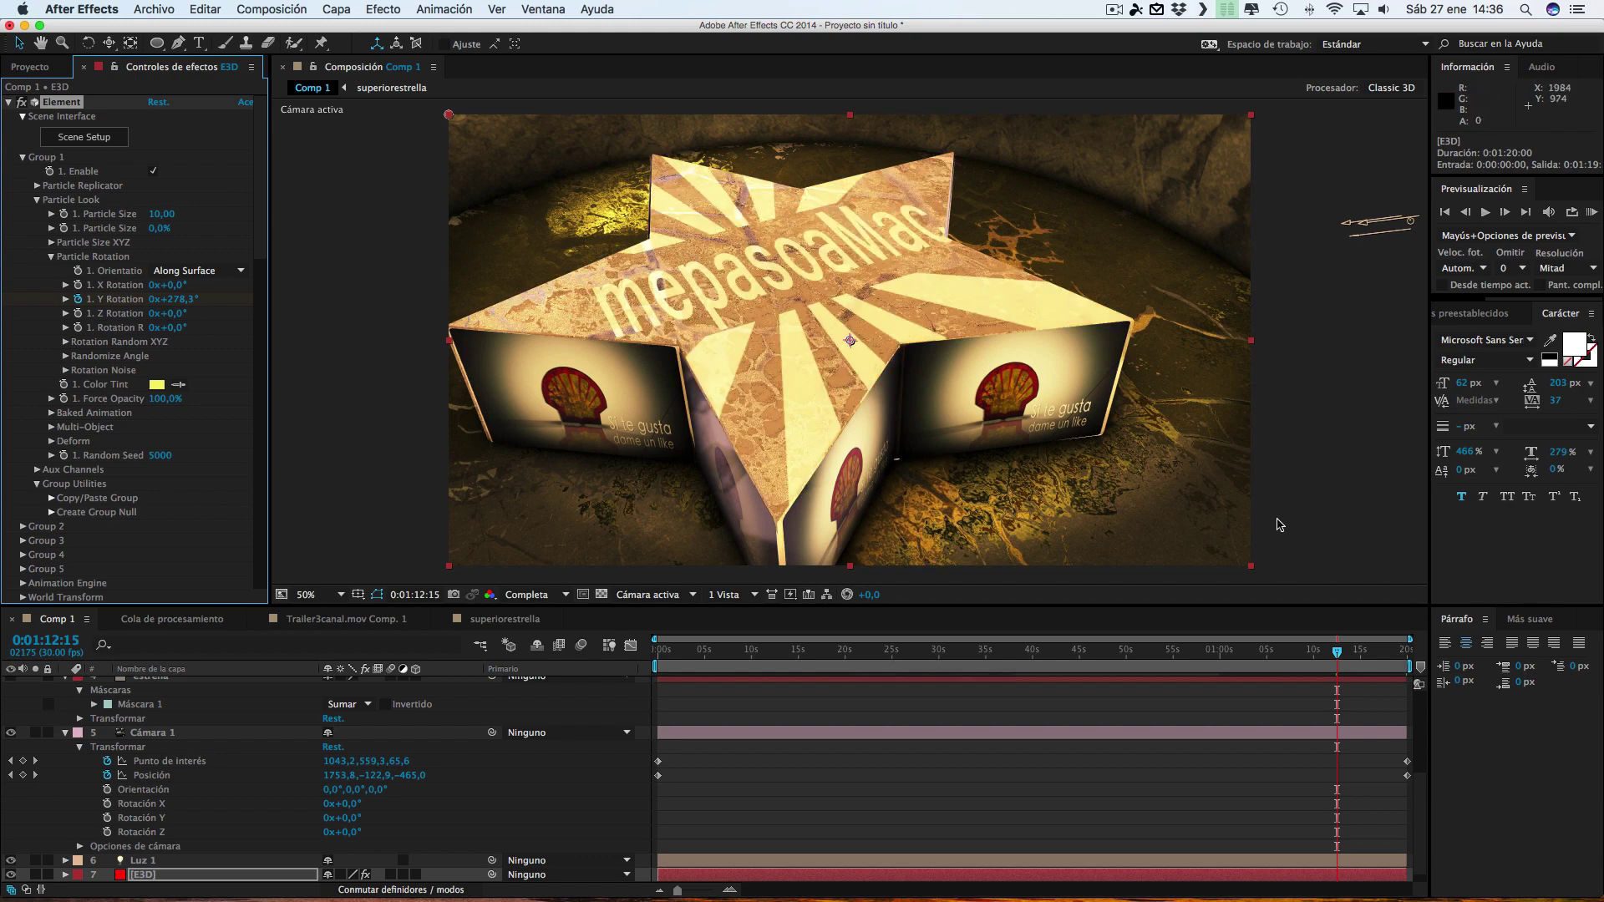
Preview the star at 0:01:09:17, 0:01:06:11 and 0:01:03:18, then reopen Element's Scene Setup
click(1310, 652)
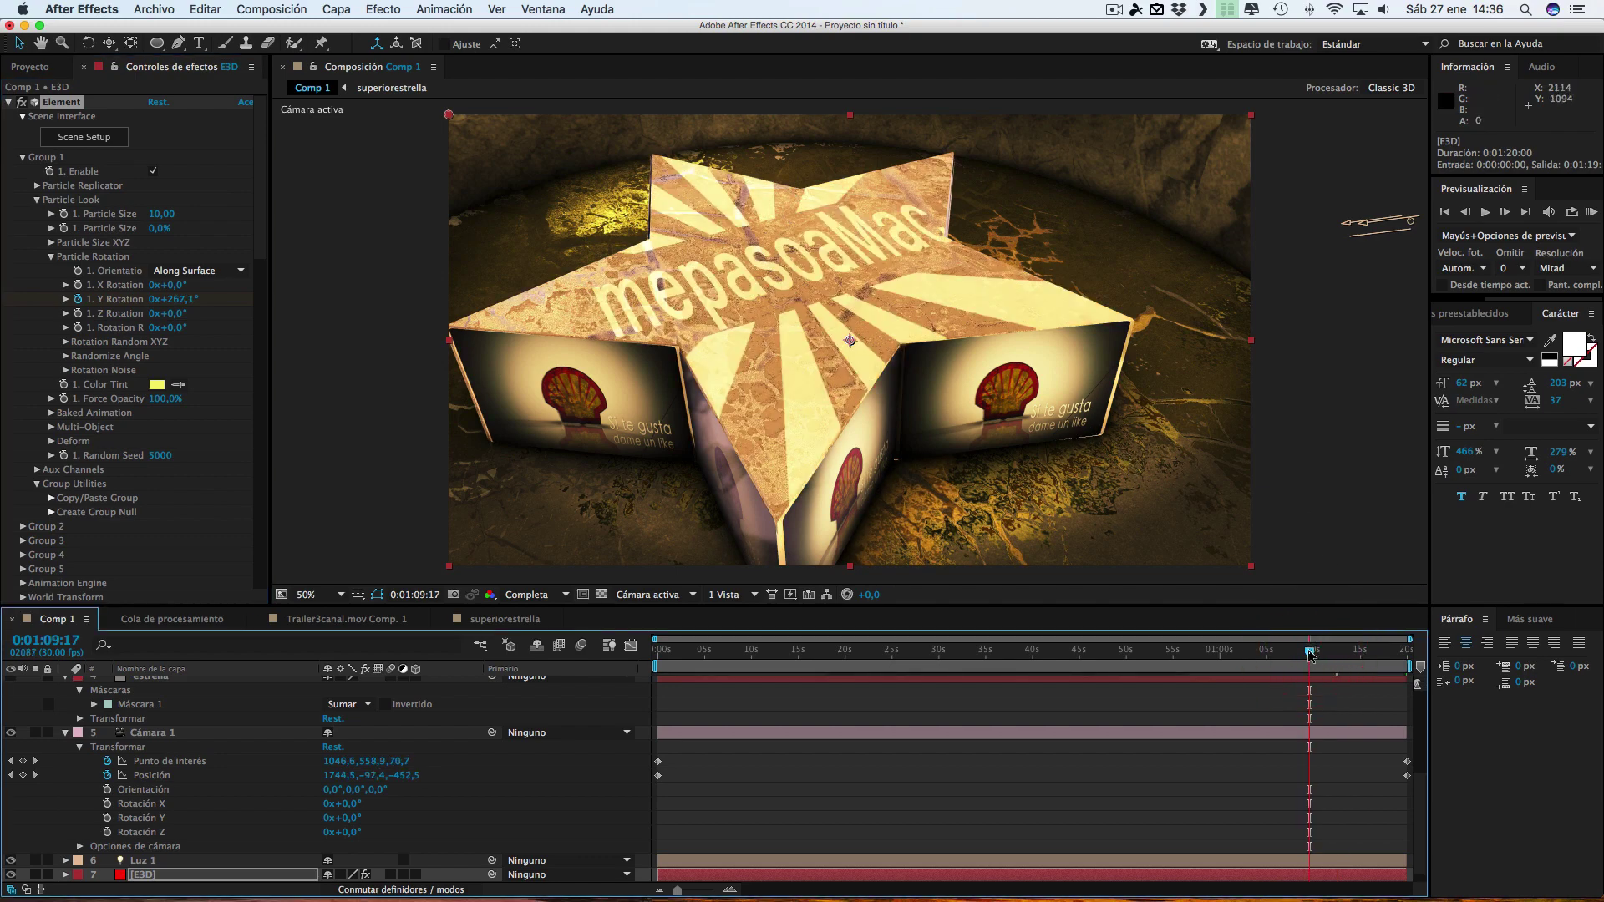
click(1279, 653)
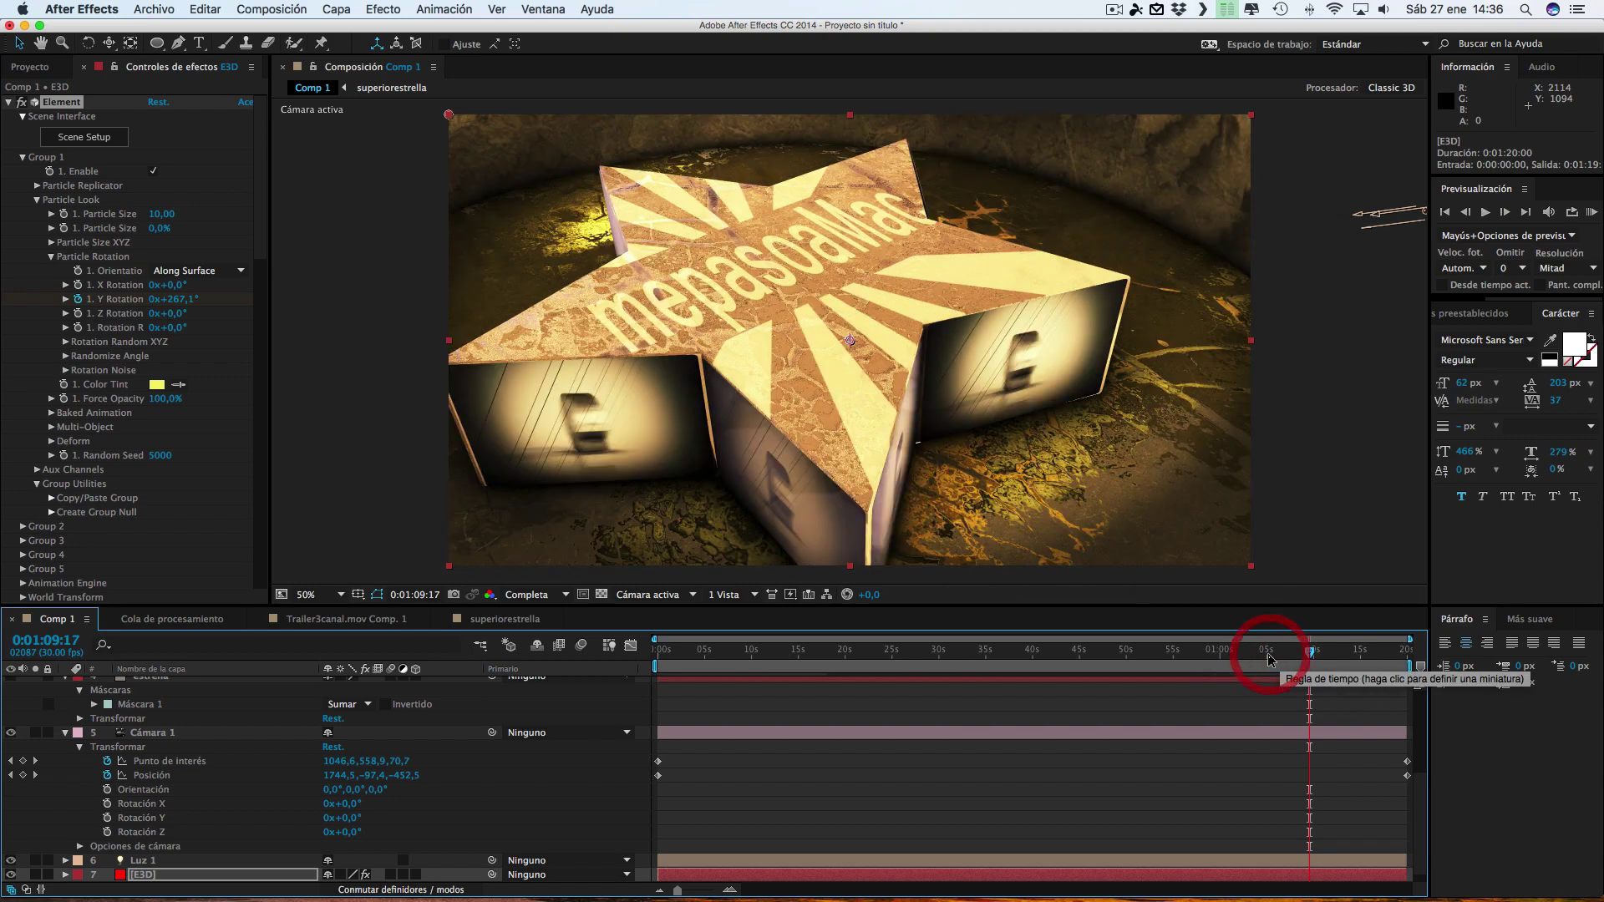
click(1254, 653)
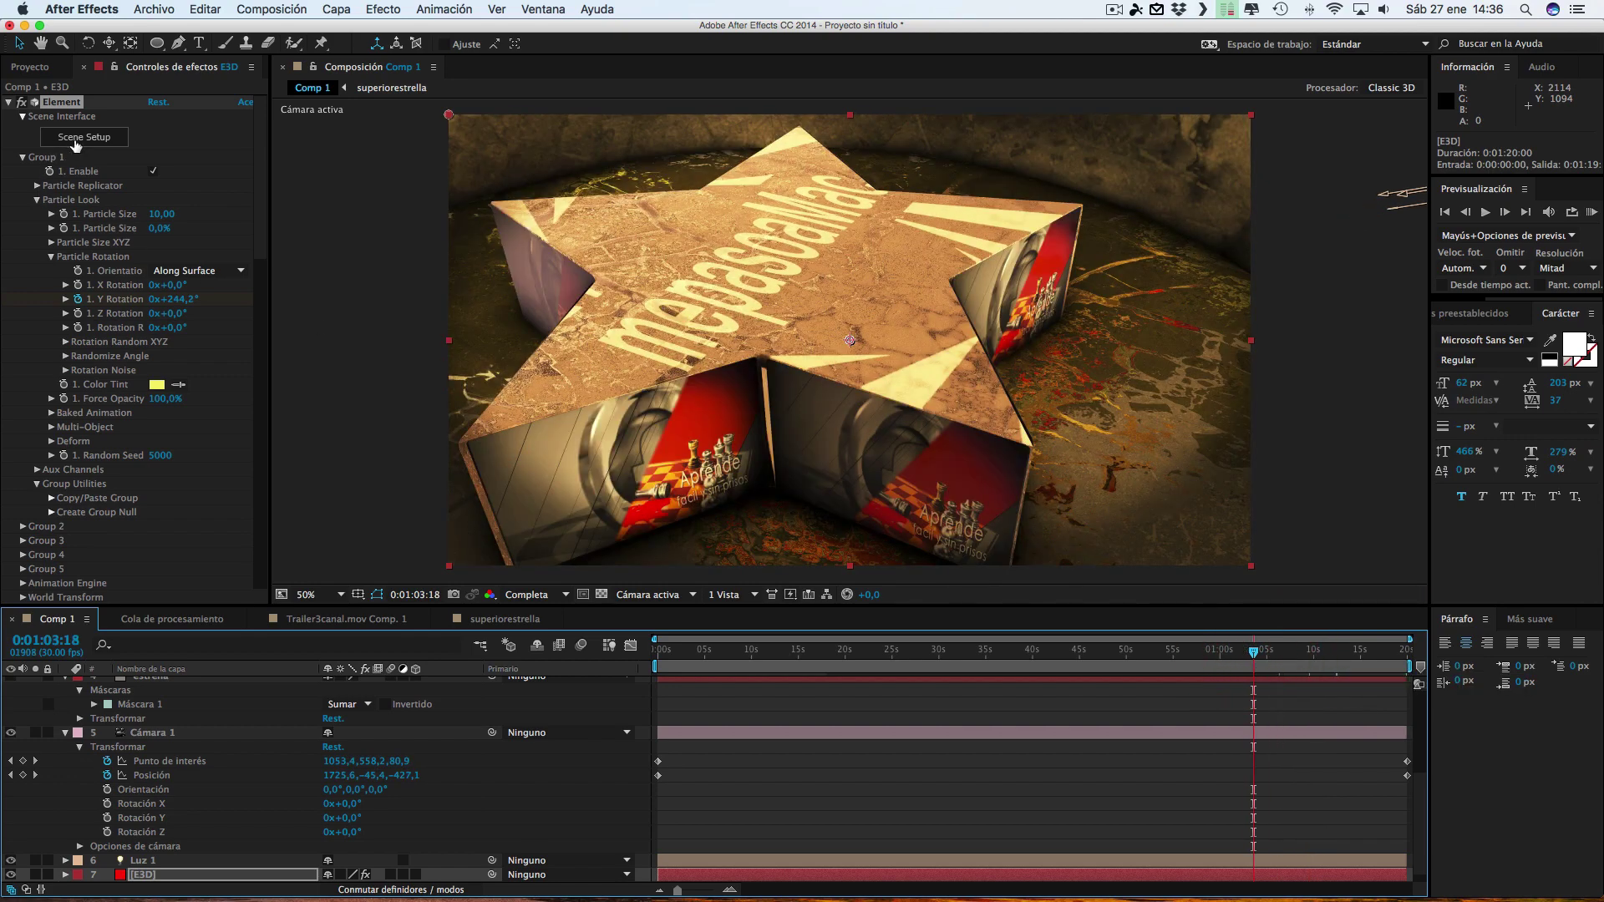
click(126, 130)
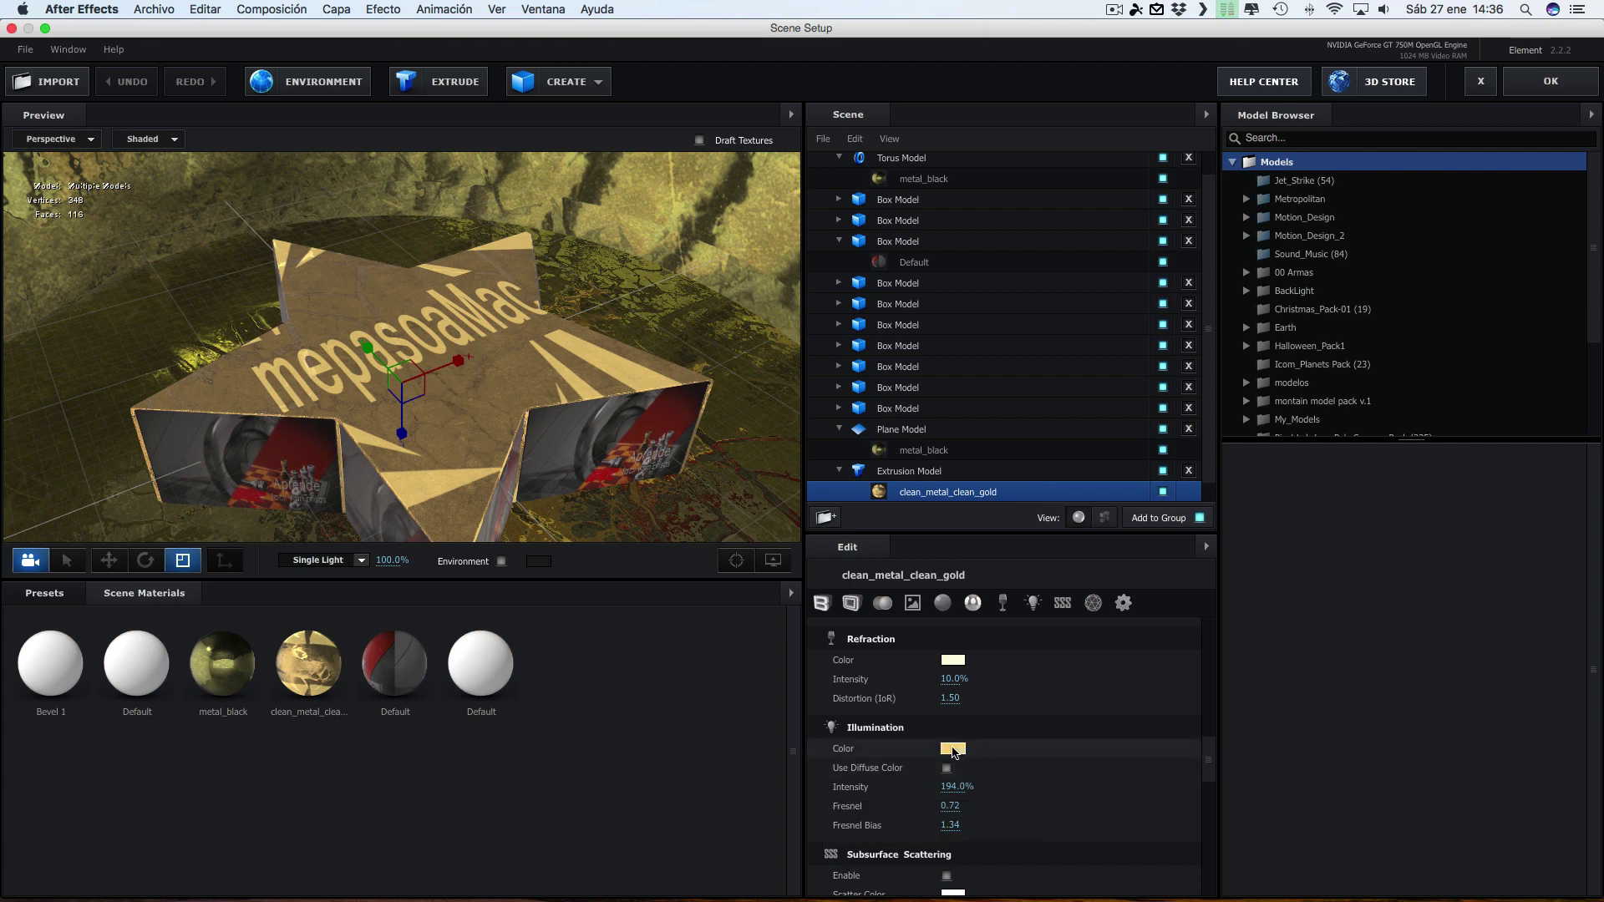
Set the clean_metal_clean_gold illumination colour to saturated yellow E5E348 and close Scene Setup
scroll(955, 752, down, 2)
click(952, 670)
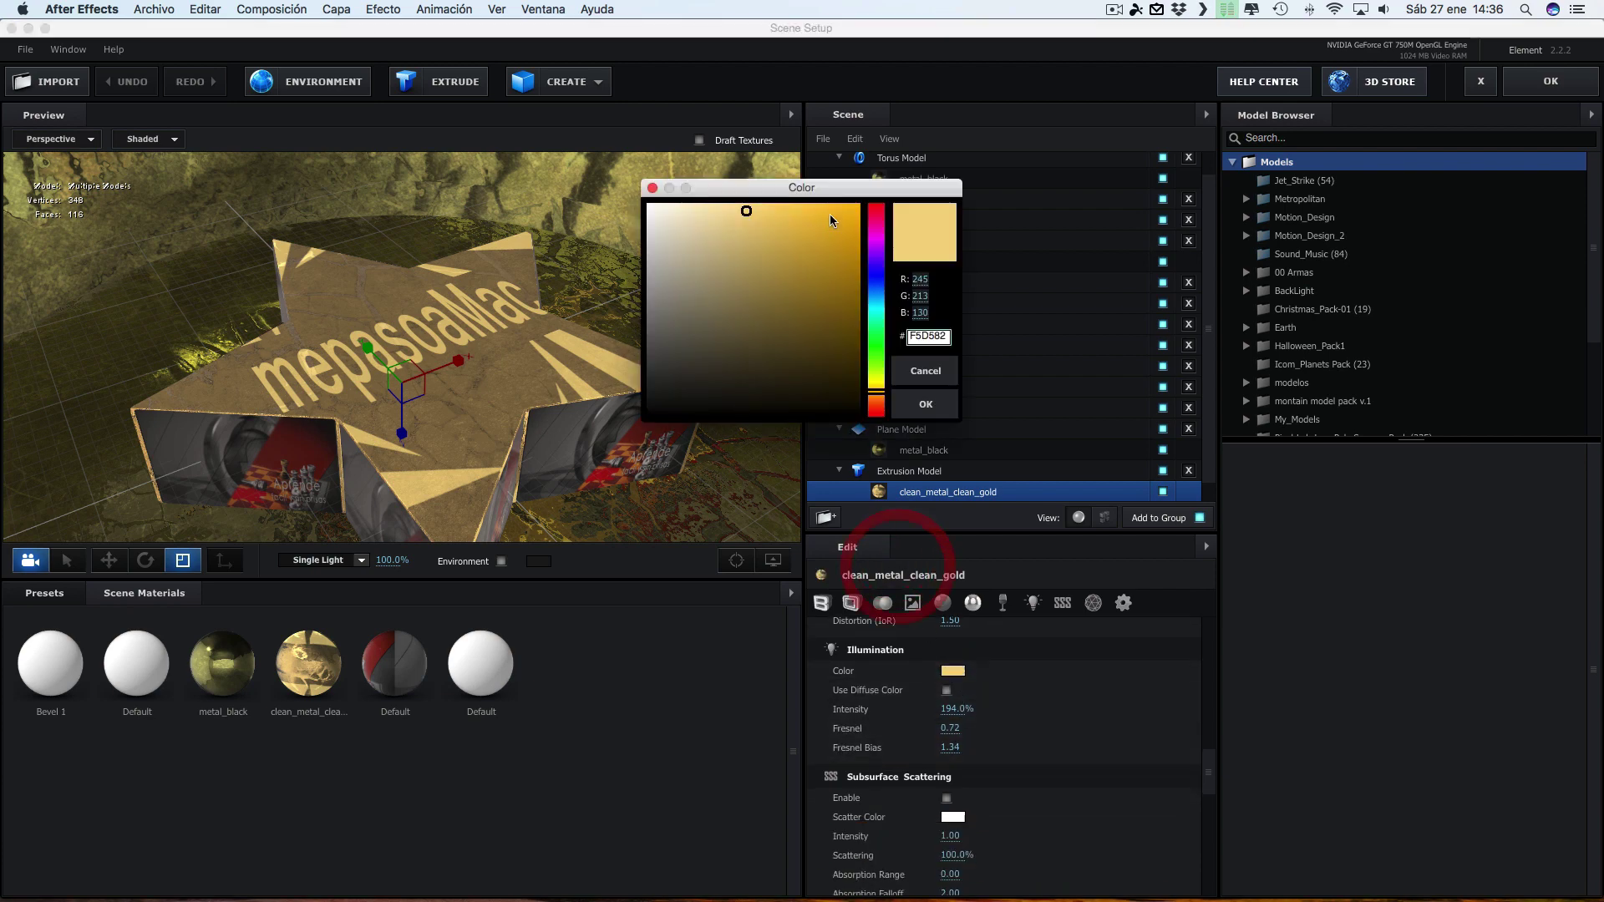
drag(829, 214, 775, 212)
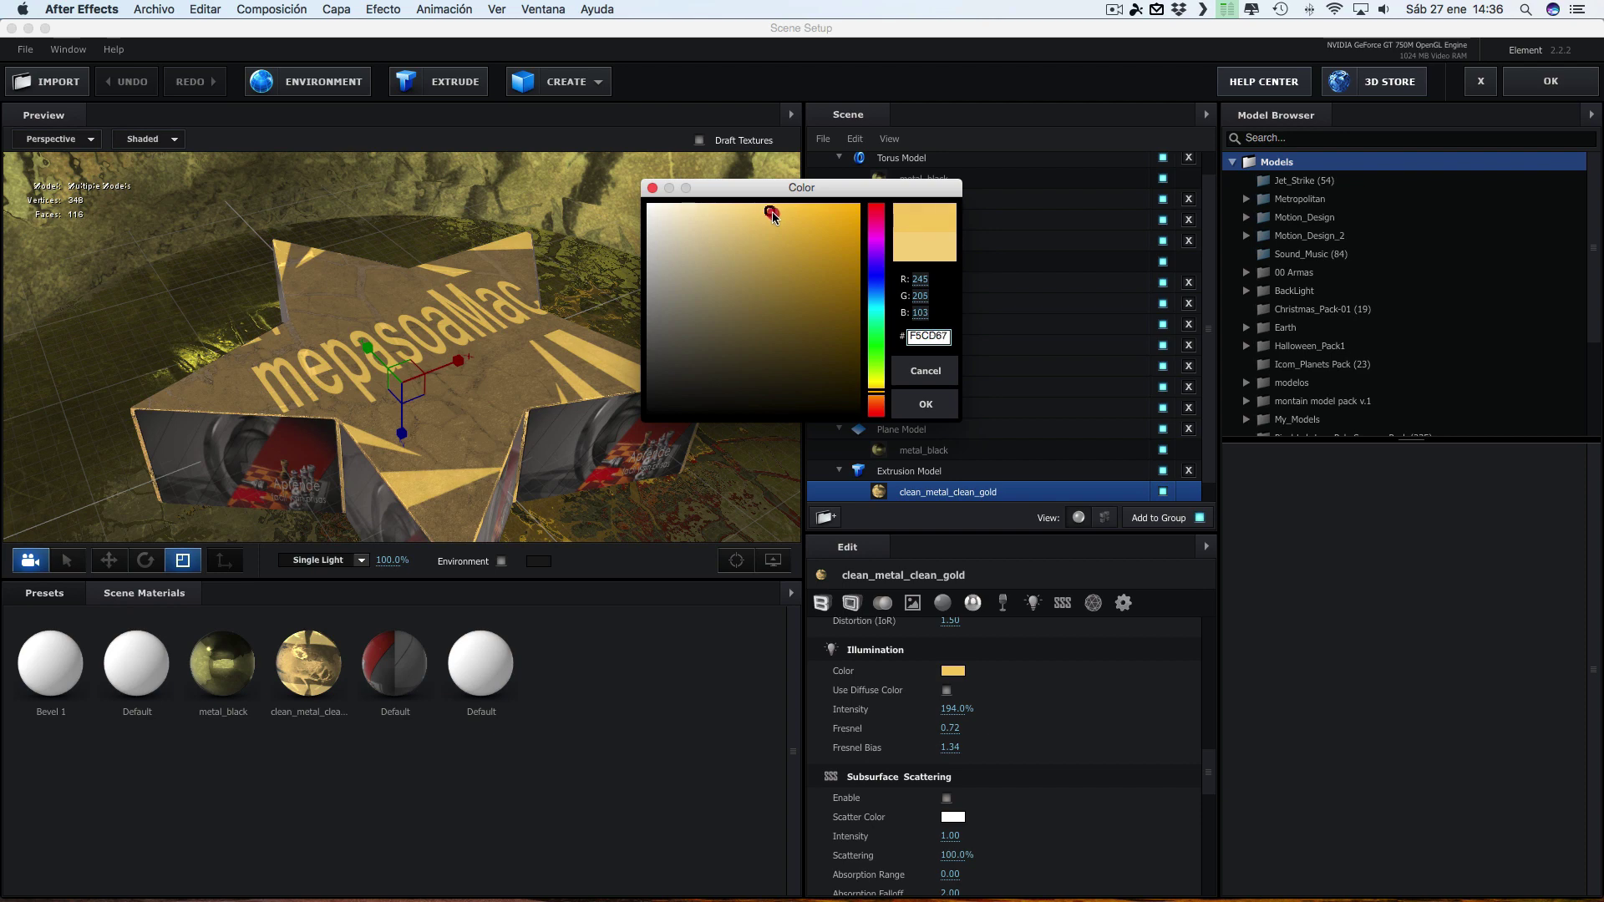
click(875, 382)
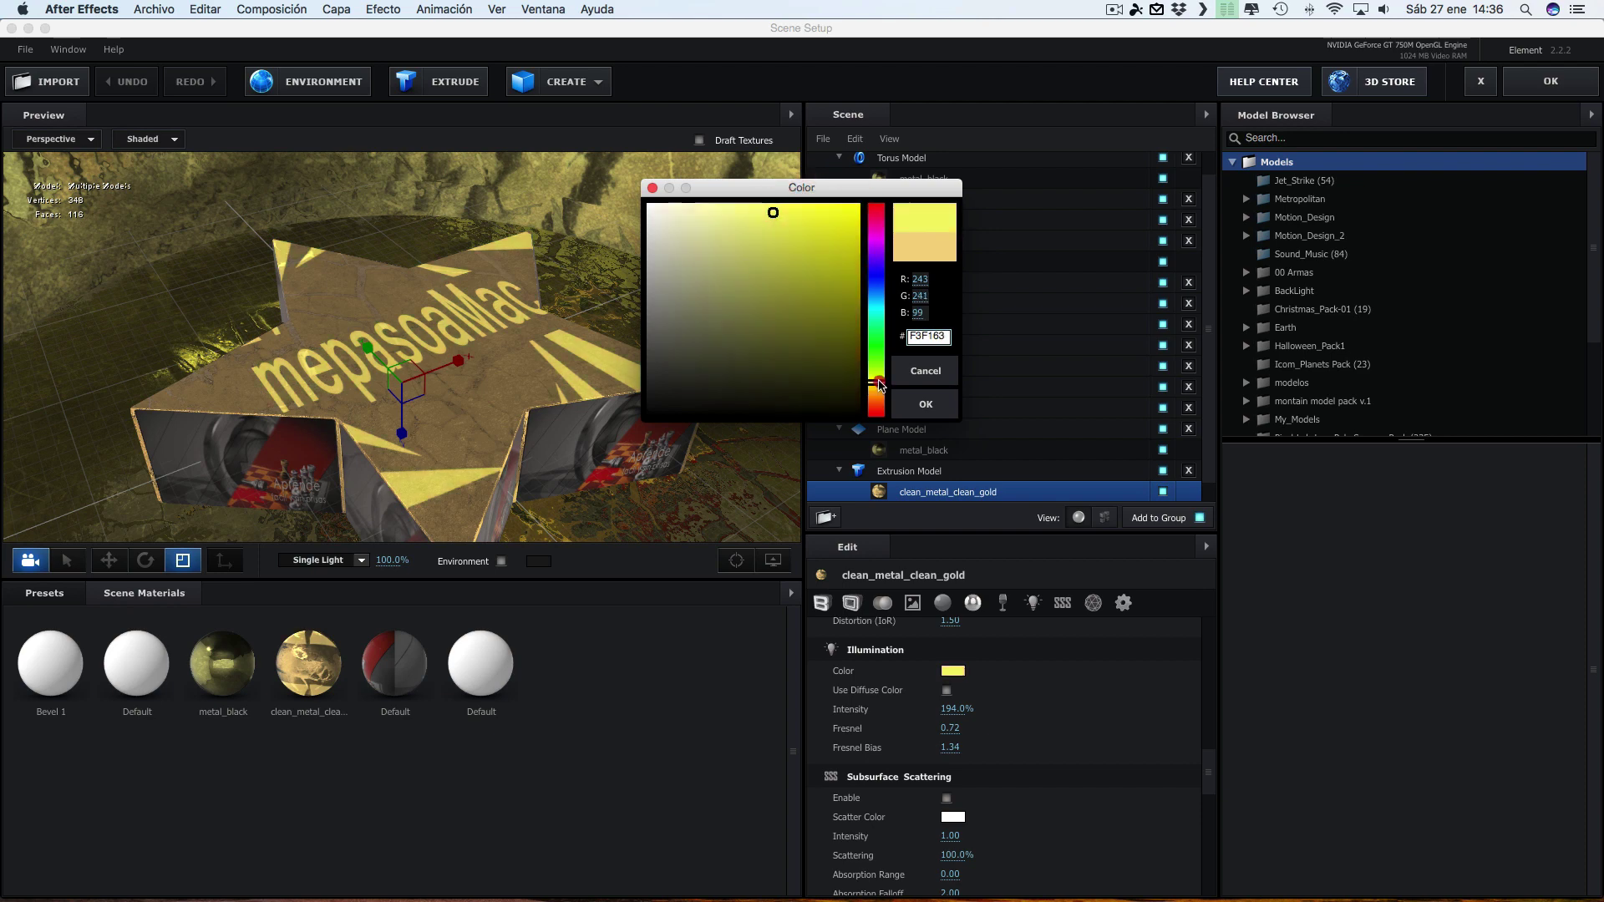
click(792, 224)
click(925, 405)
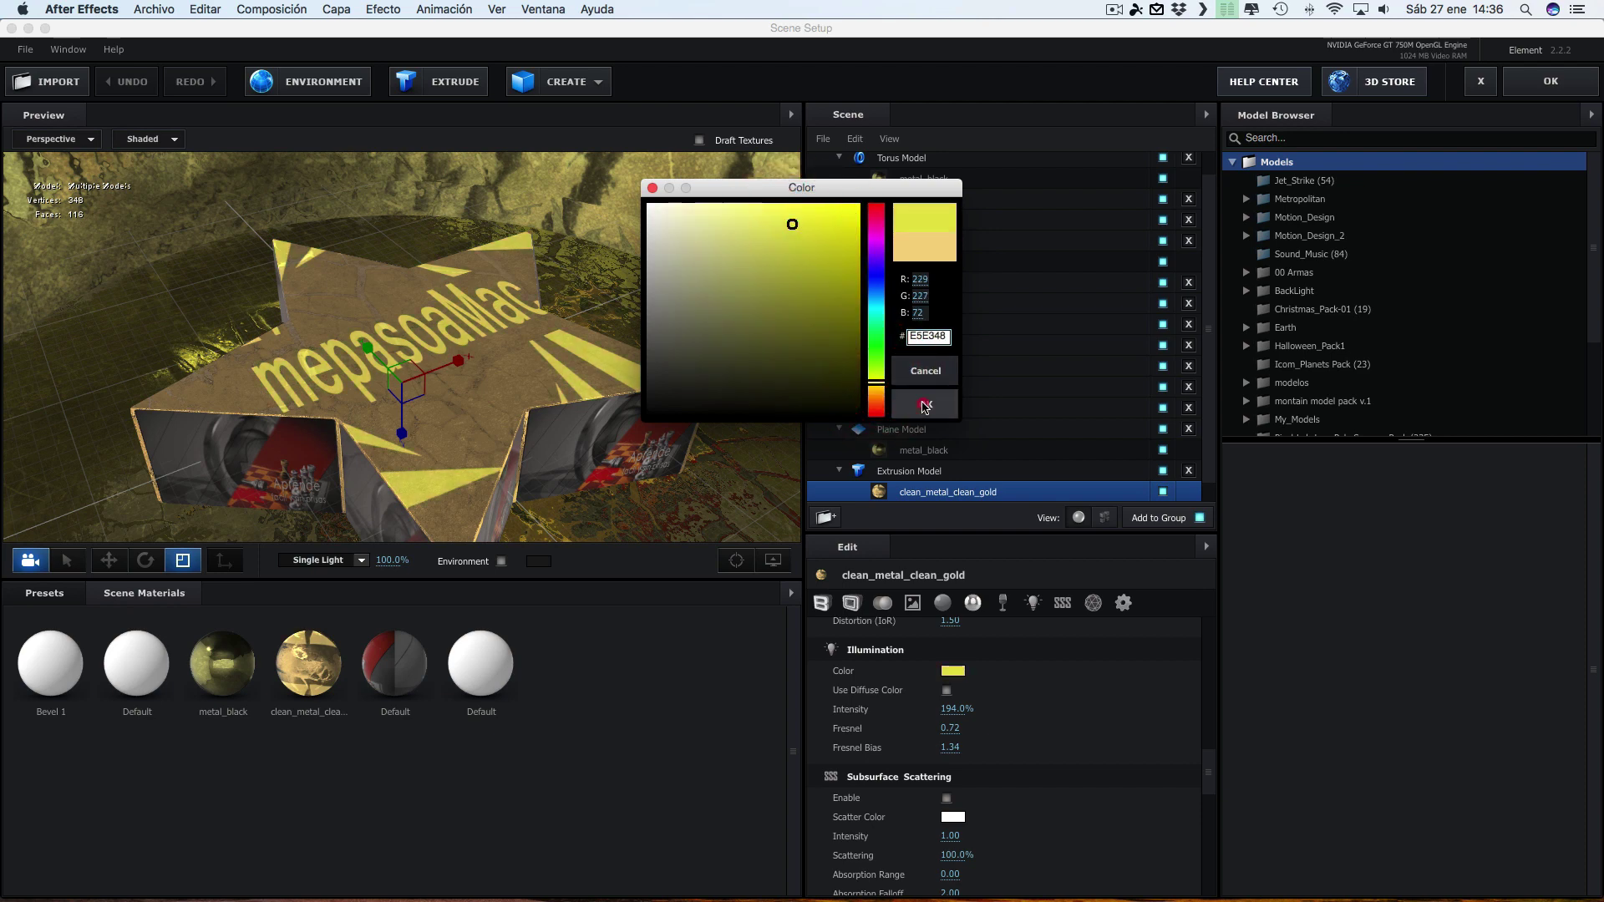
click(1544, 89)
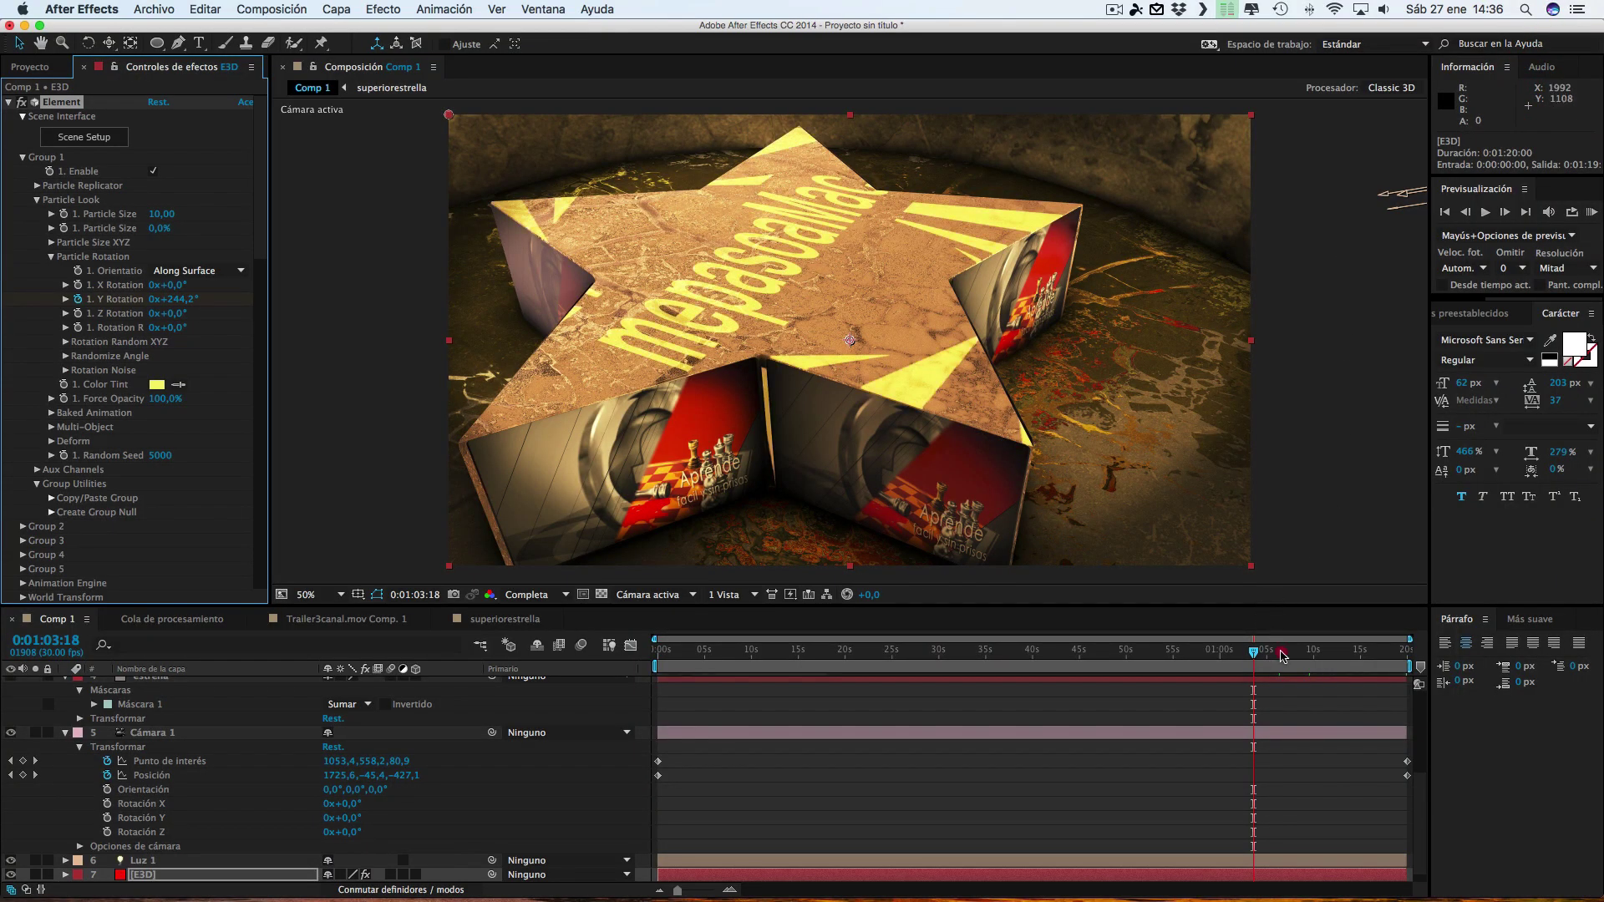
Check the star at 0:01:06:13 and 0:01:09:12, then undo the last effect value change
click(1281, 653)
click(1310, 653)
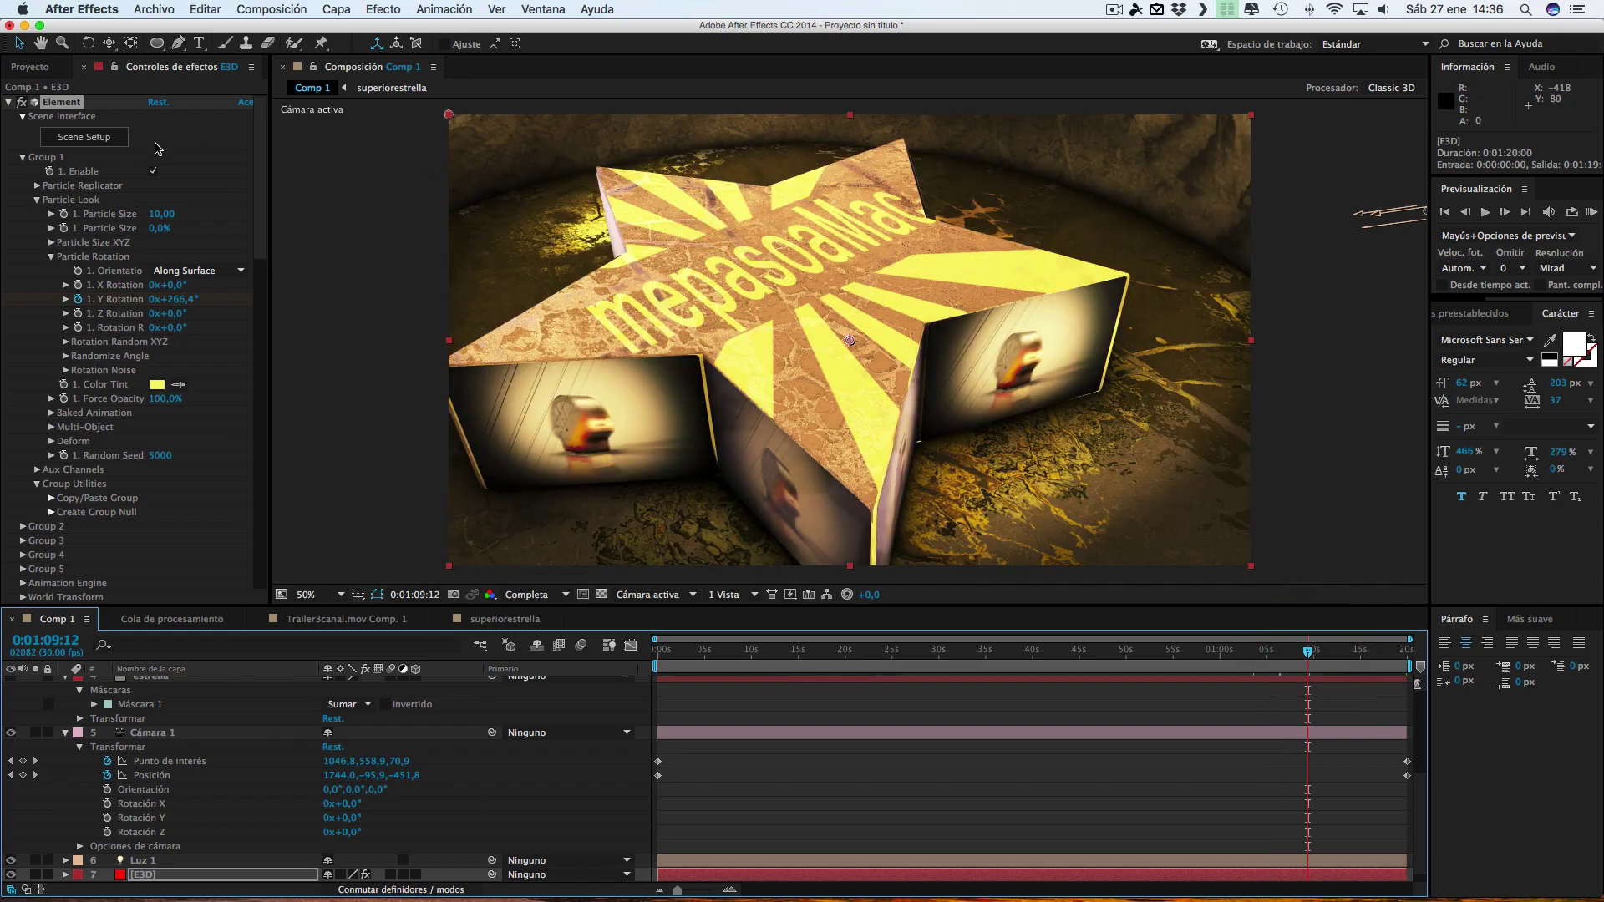
key(cmd+z)
Step back through earlier frames to 0:00:45:07 and reopen Element's Scene Setup
click(1213, 653)
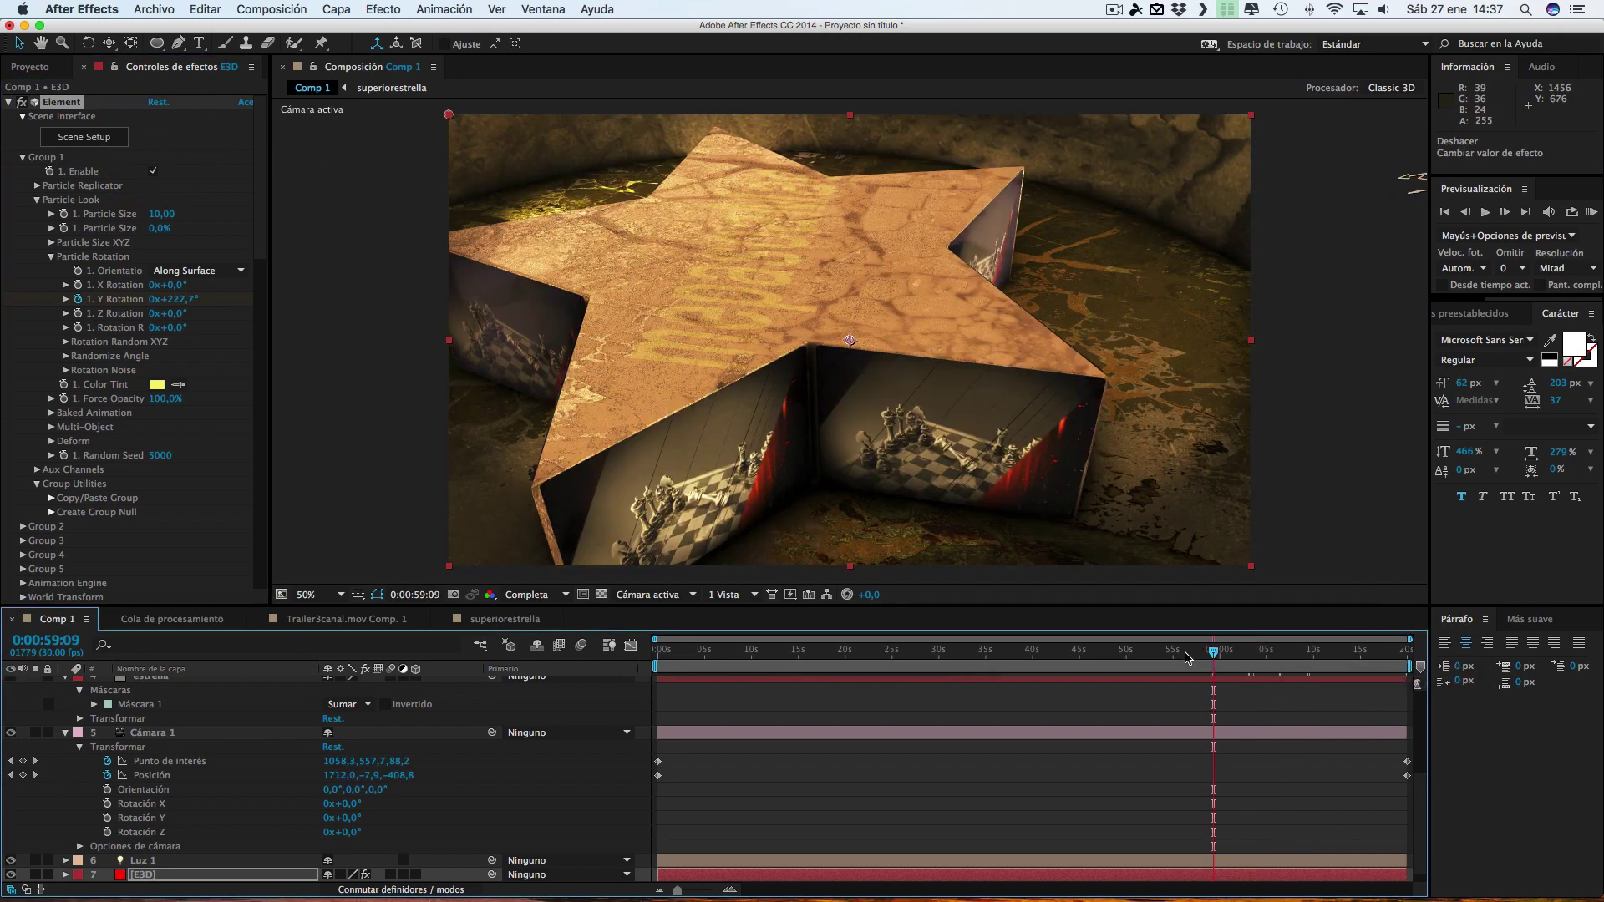
click(1246, 653)
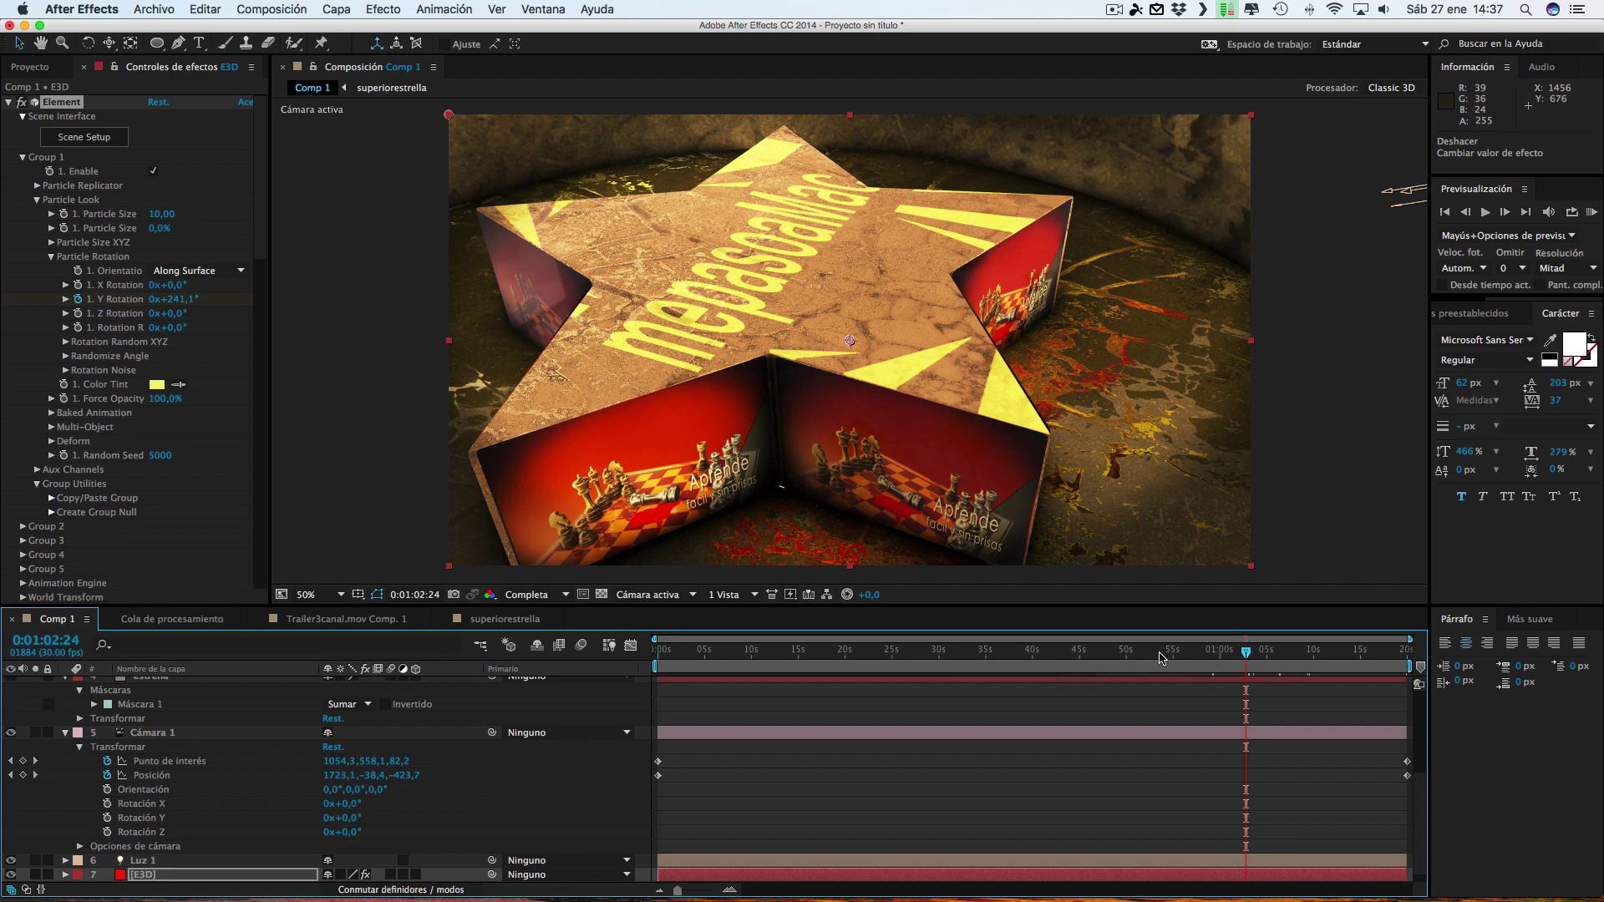
click(1133, 652)
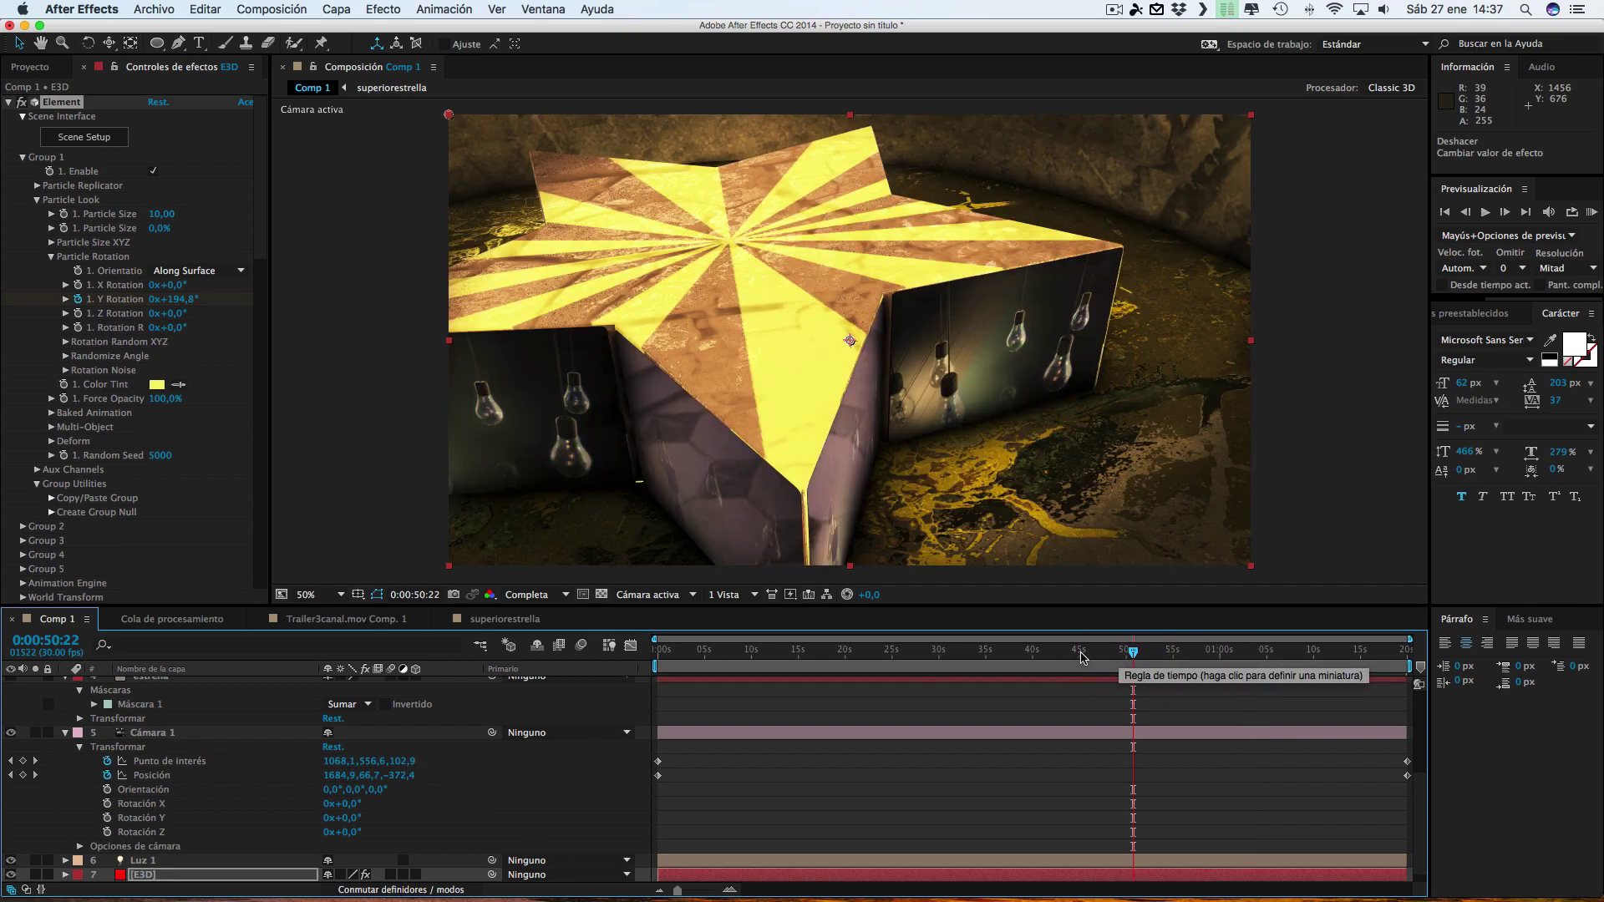
click(1081, 655)
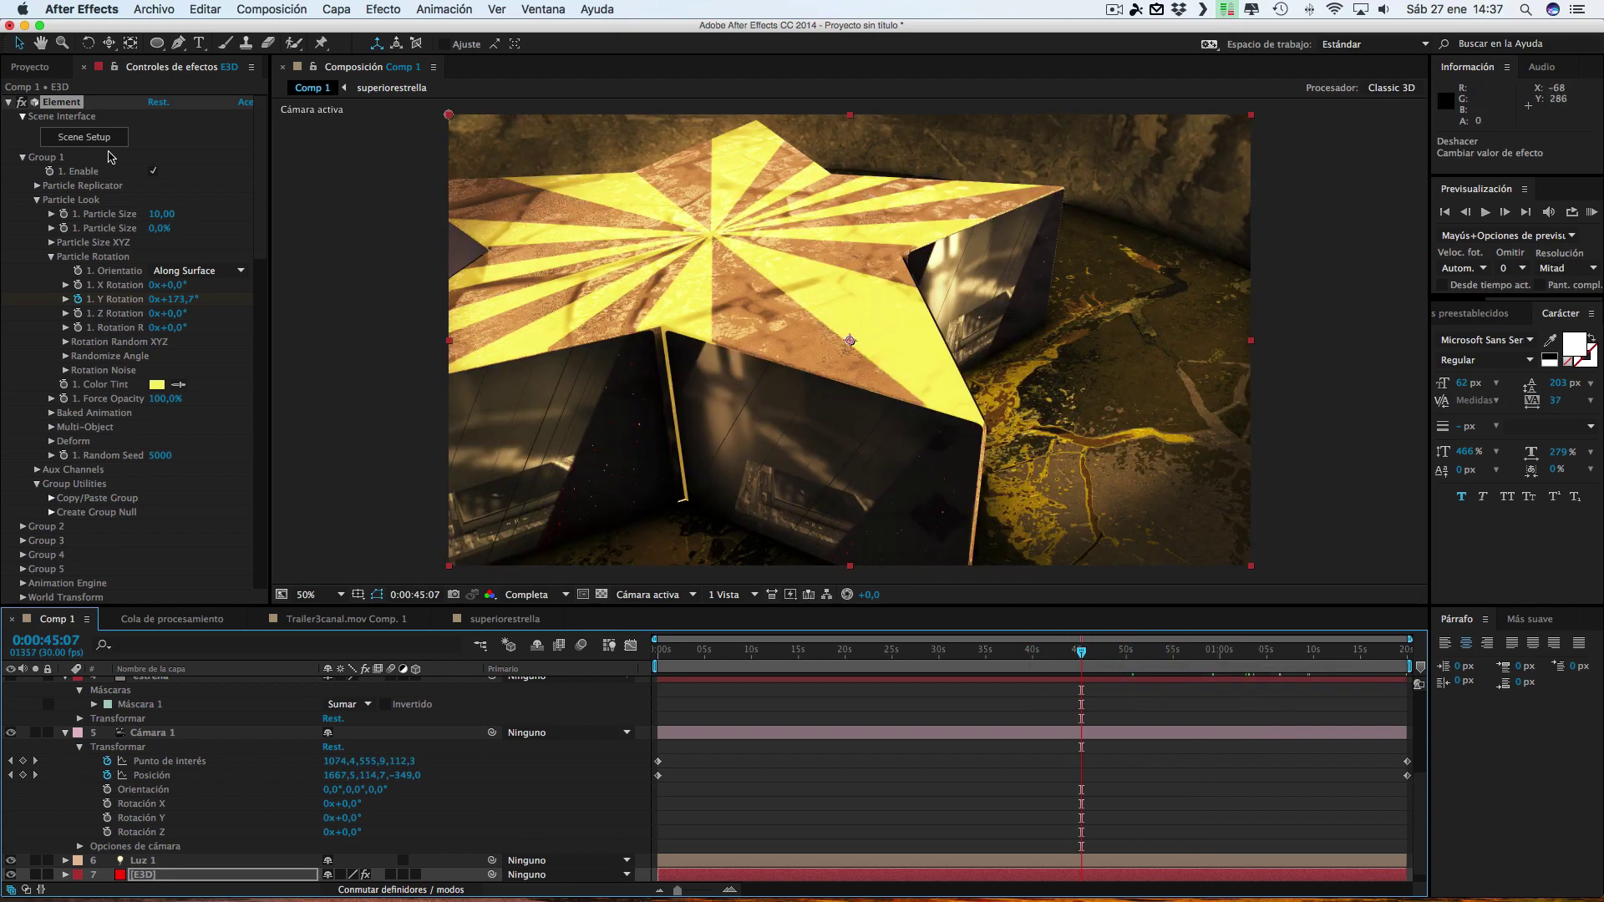
click(87, 136)
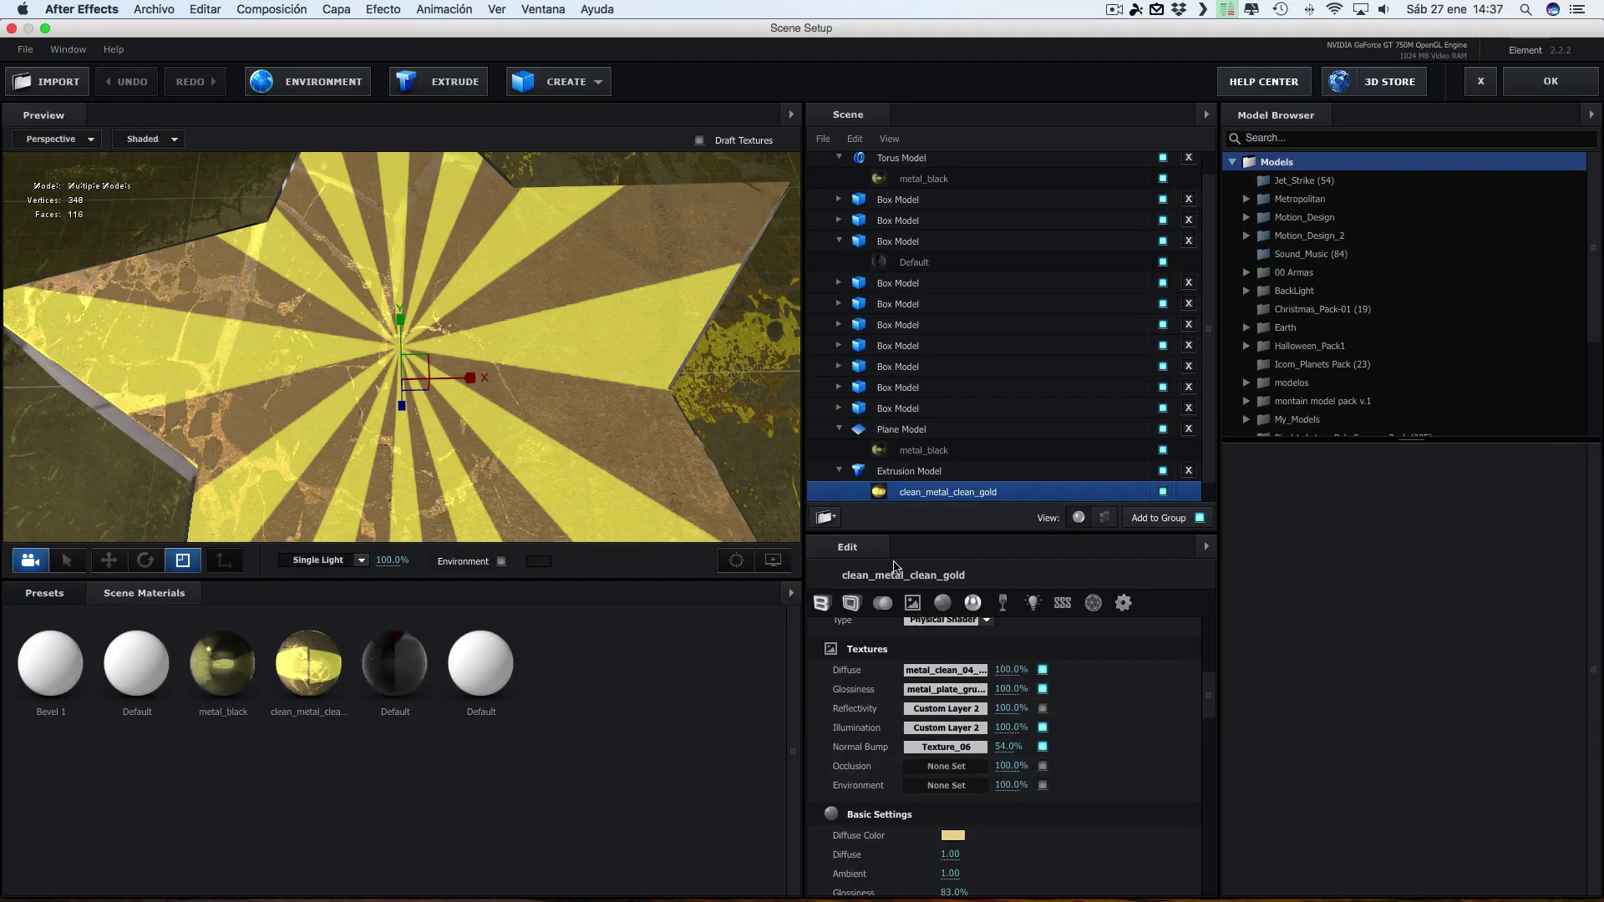
Stop illumination using the diffuse colour, set it to orange ECA033, and check at 0:01:05:25
scroll(961, 719, down, 10)
click(947, 716)
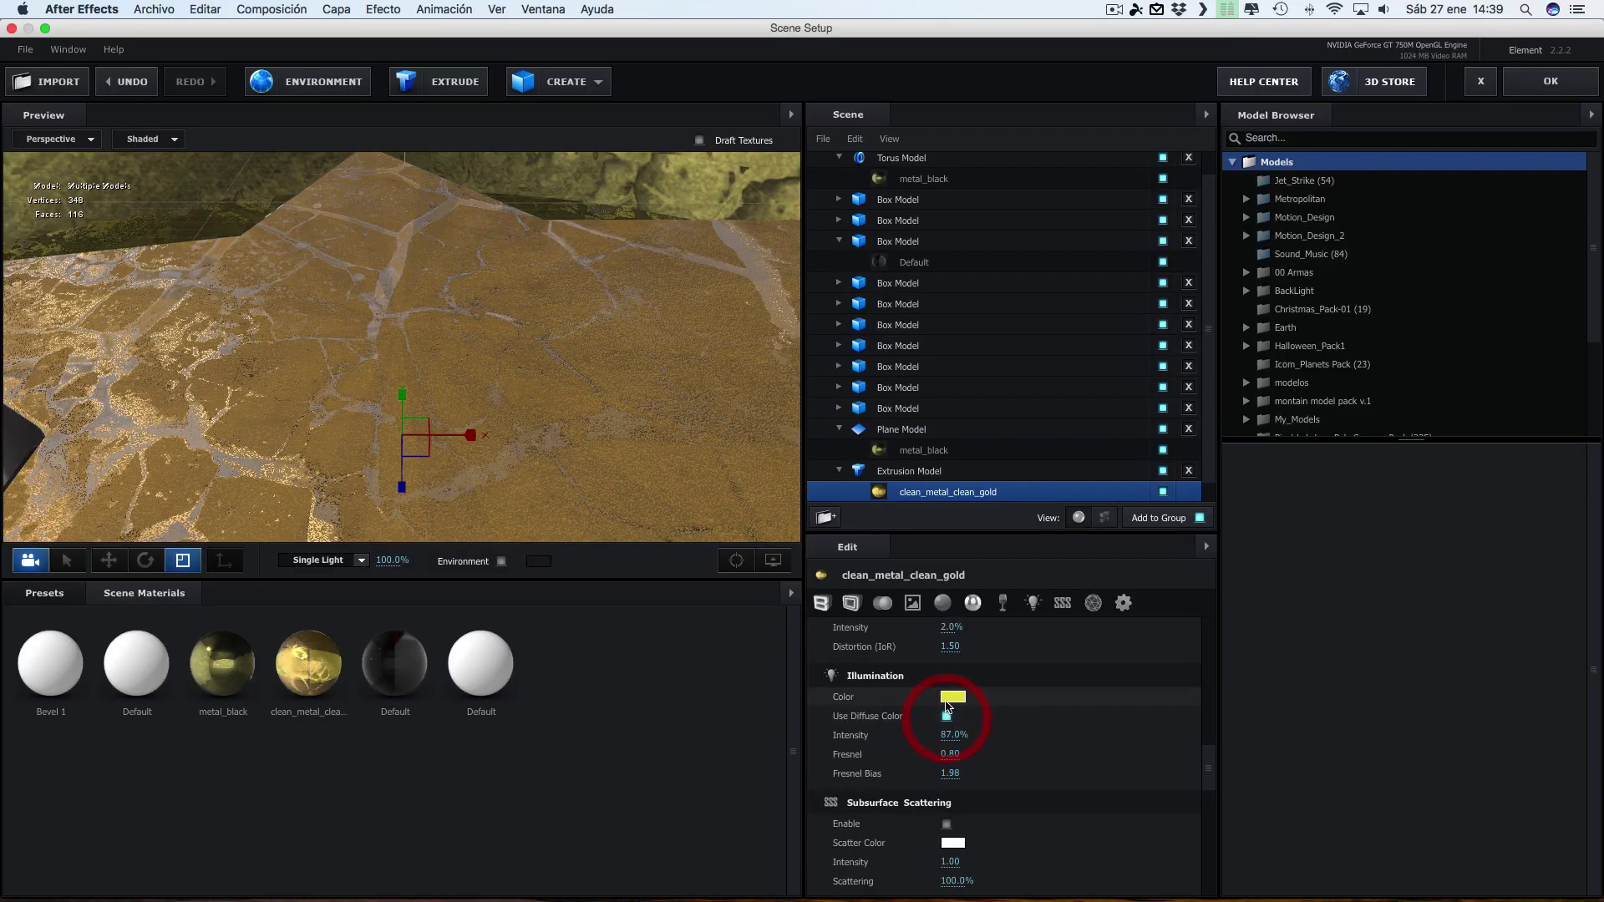
click(953, 697)
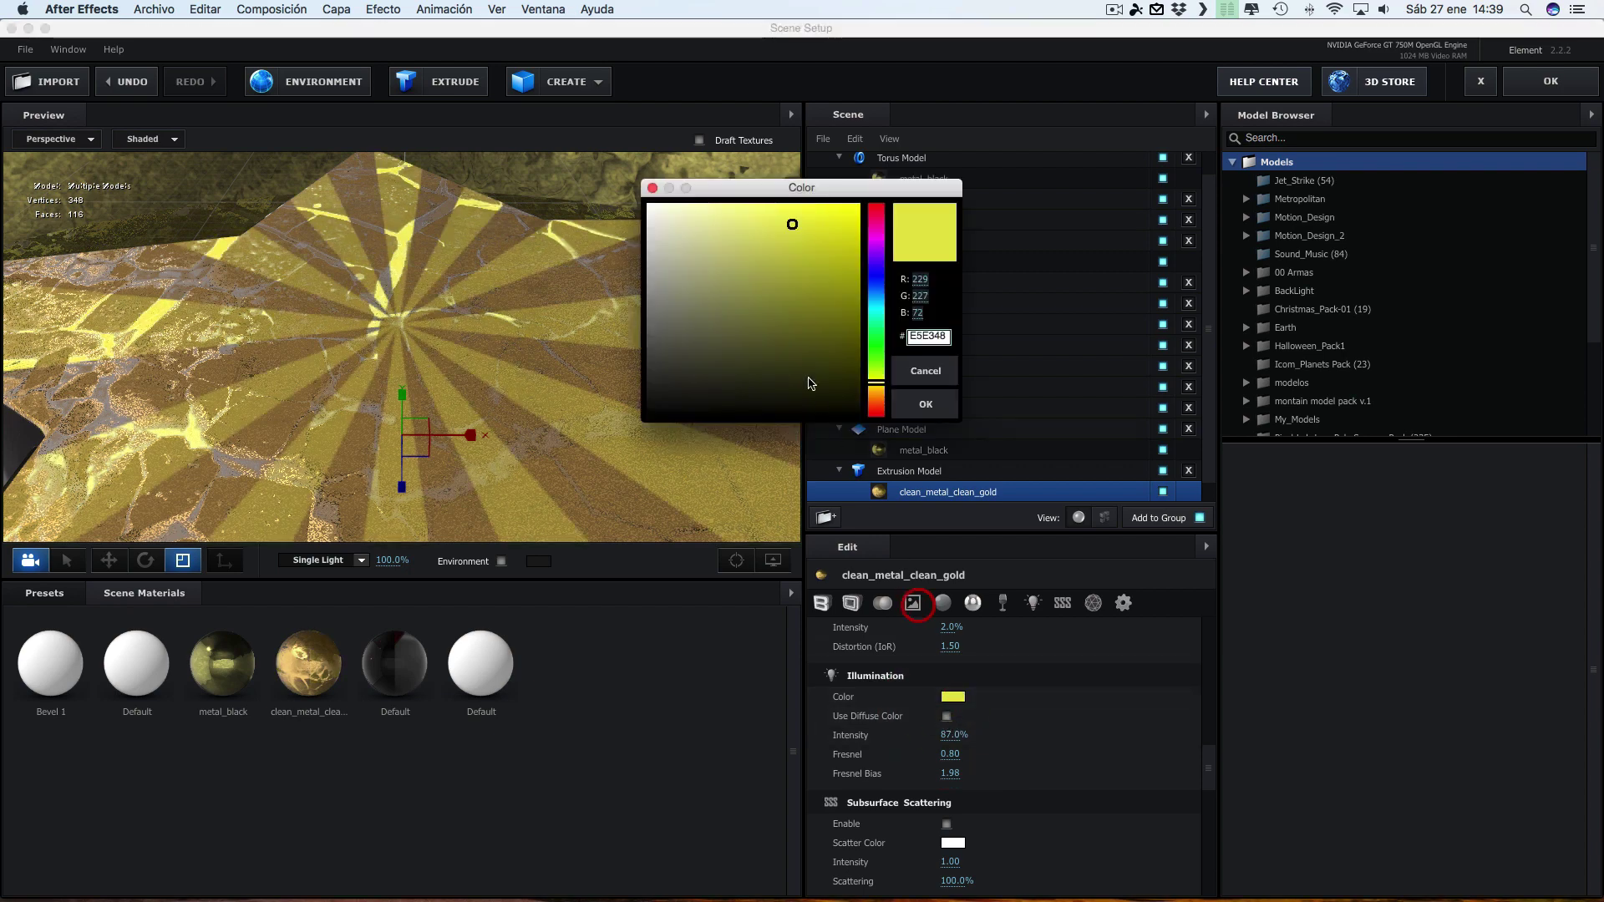
click(763, 284)
mouse_move(761, 292)
mouse_down()
mouse_move(741, 298)
mouse_move(813, 218)
mouse_up()
click(875, 395)
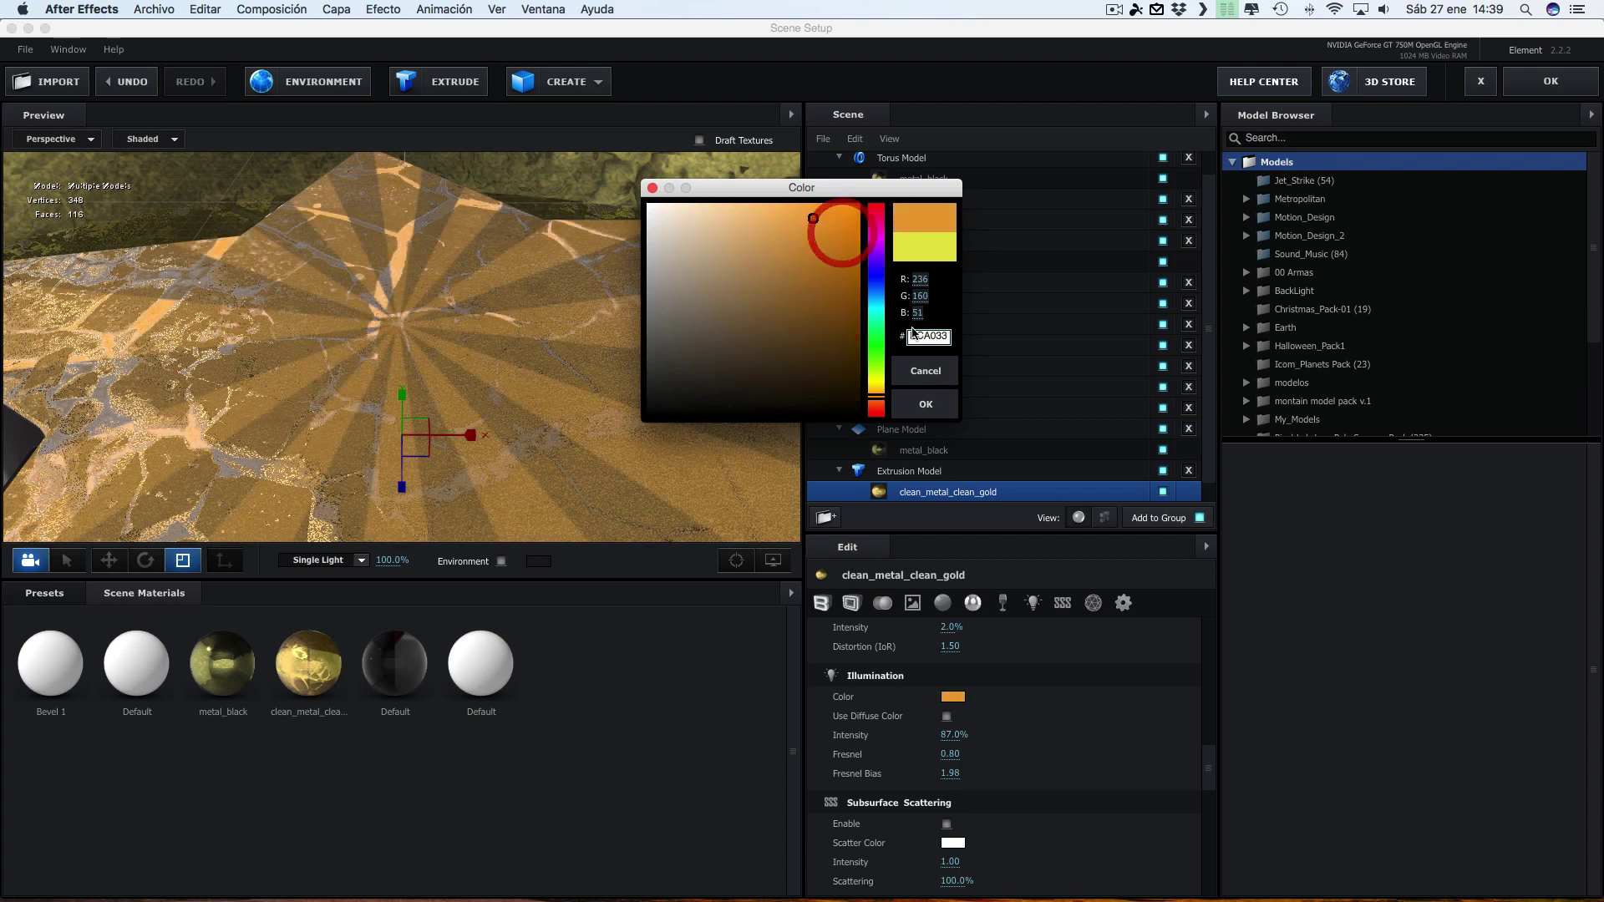
click(941, 408)
click(1551, 81)
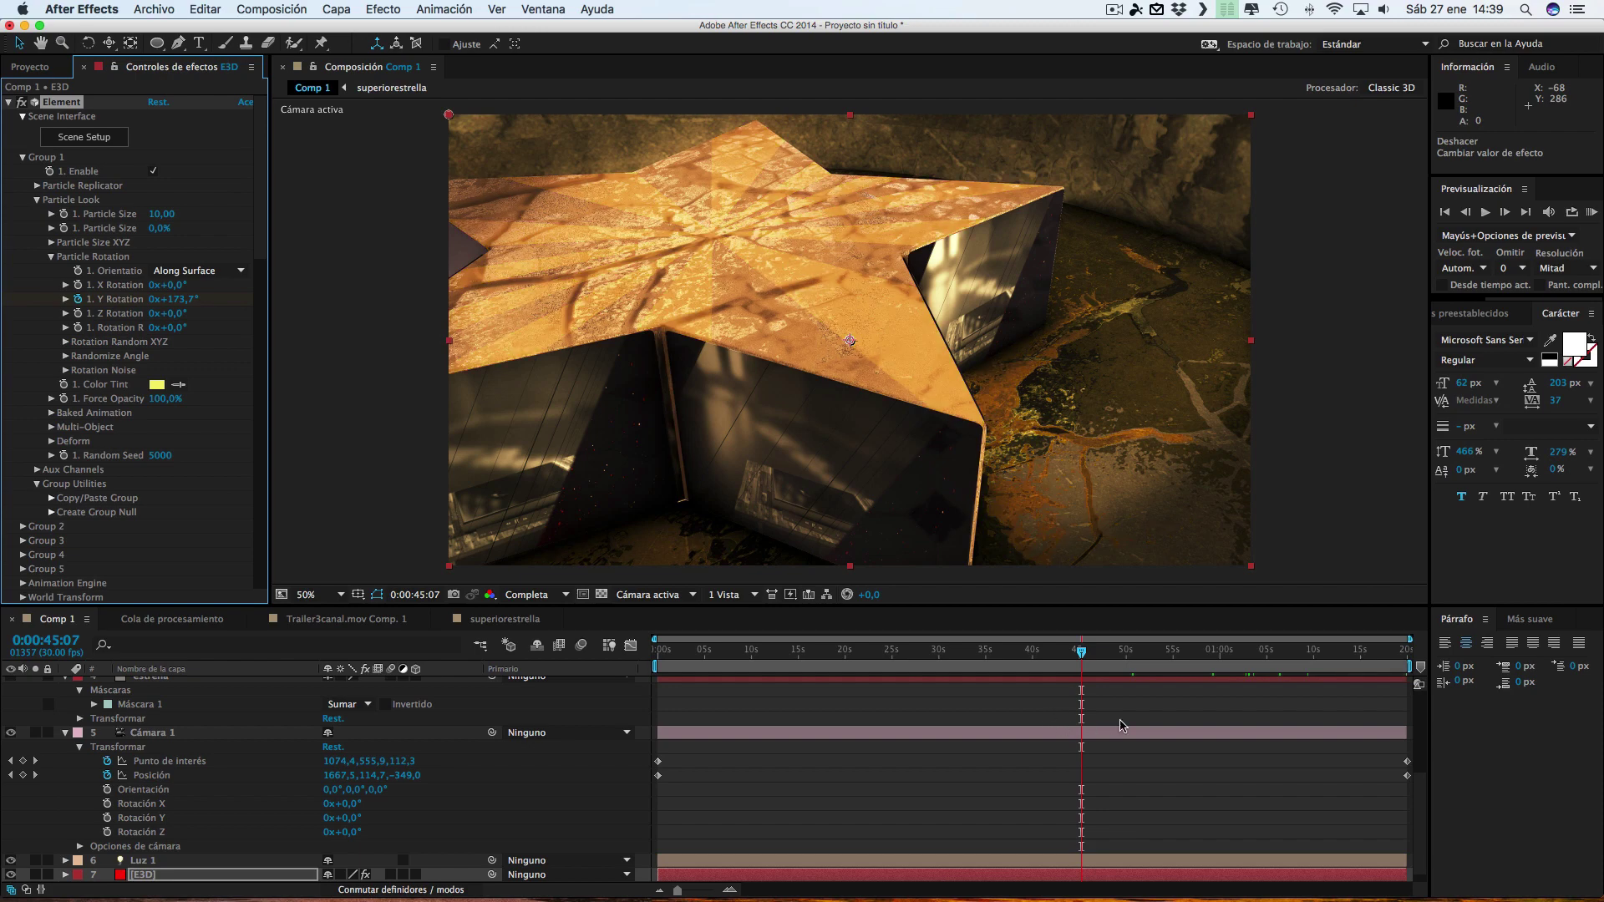
click(1273, 652)
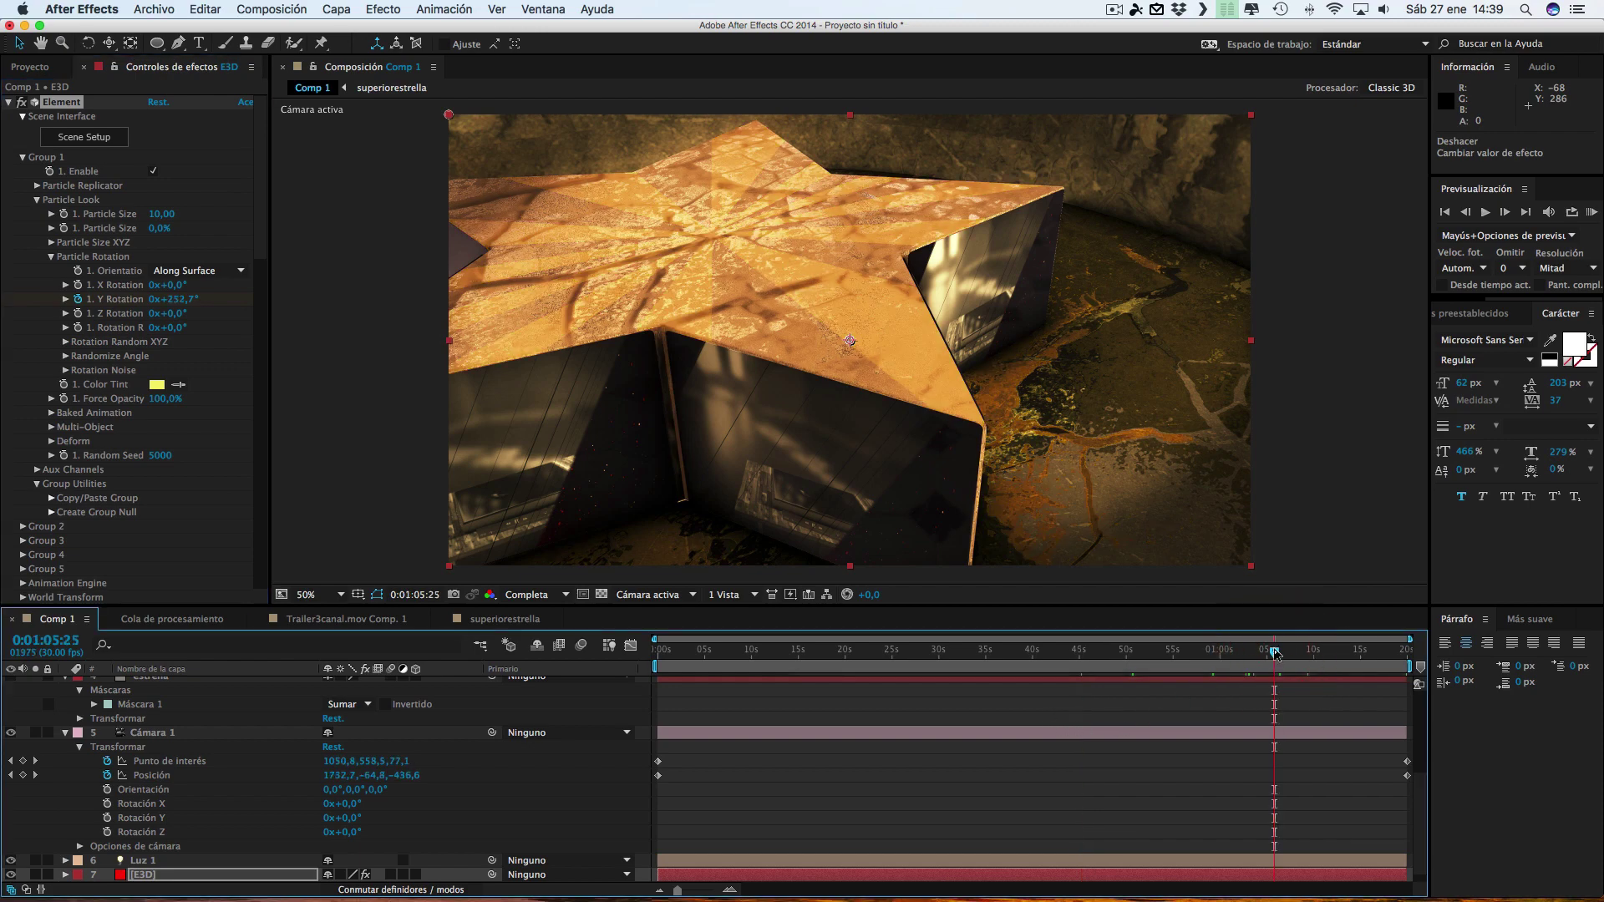
Give the gold material 236% illumination intensity, Fresnel 0.59 and Fresnel Bias 1.87
click(196, 147)
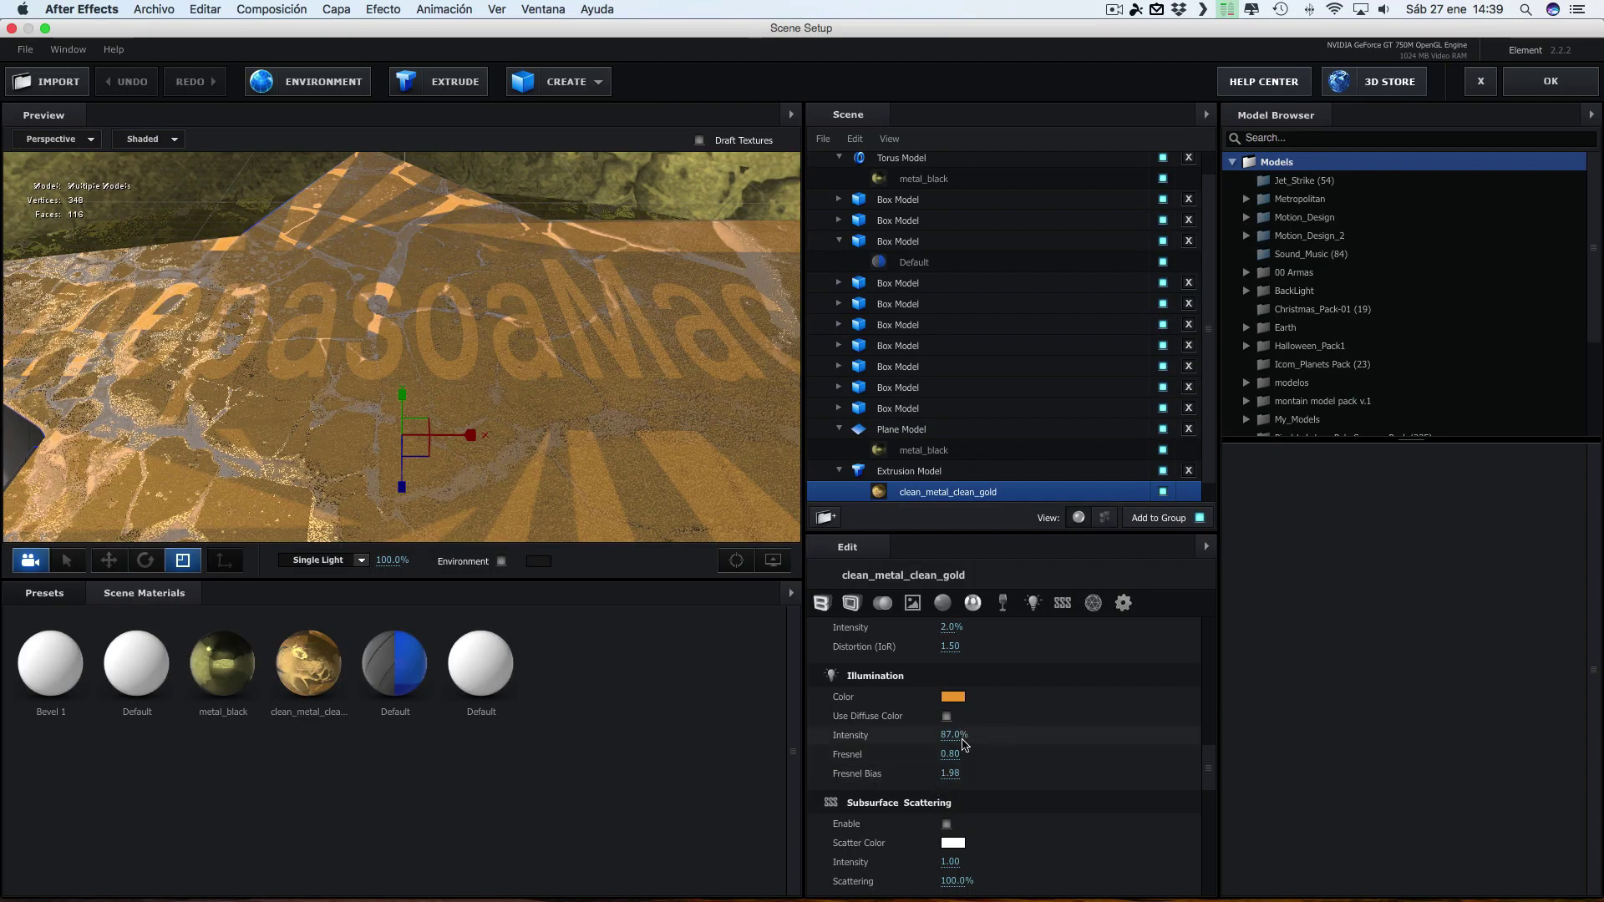
drag(1023, 737, 1088, 736)
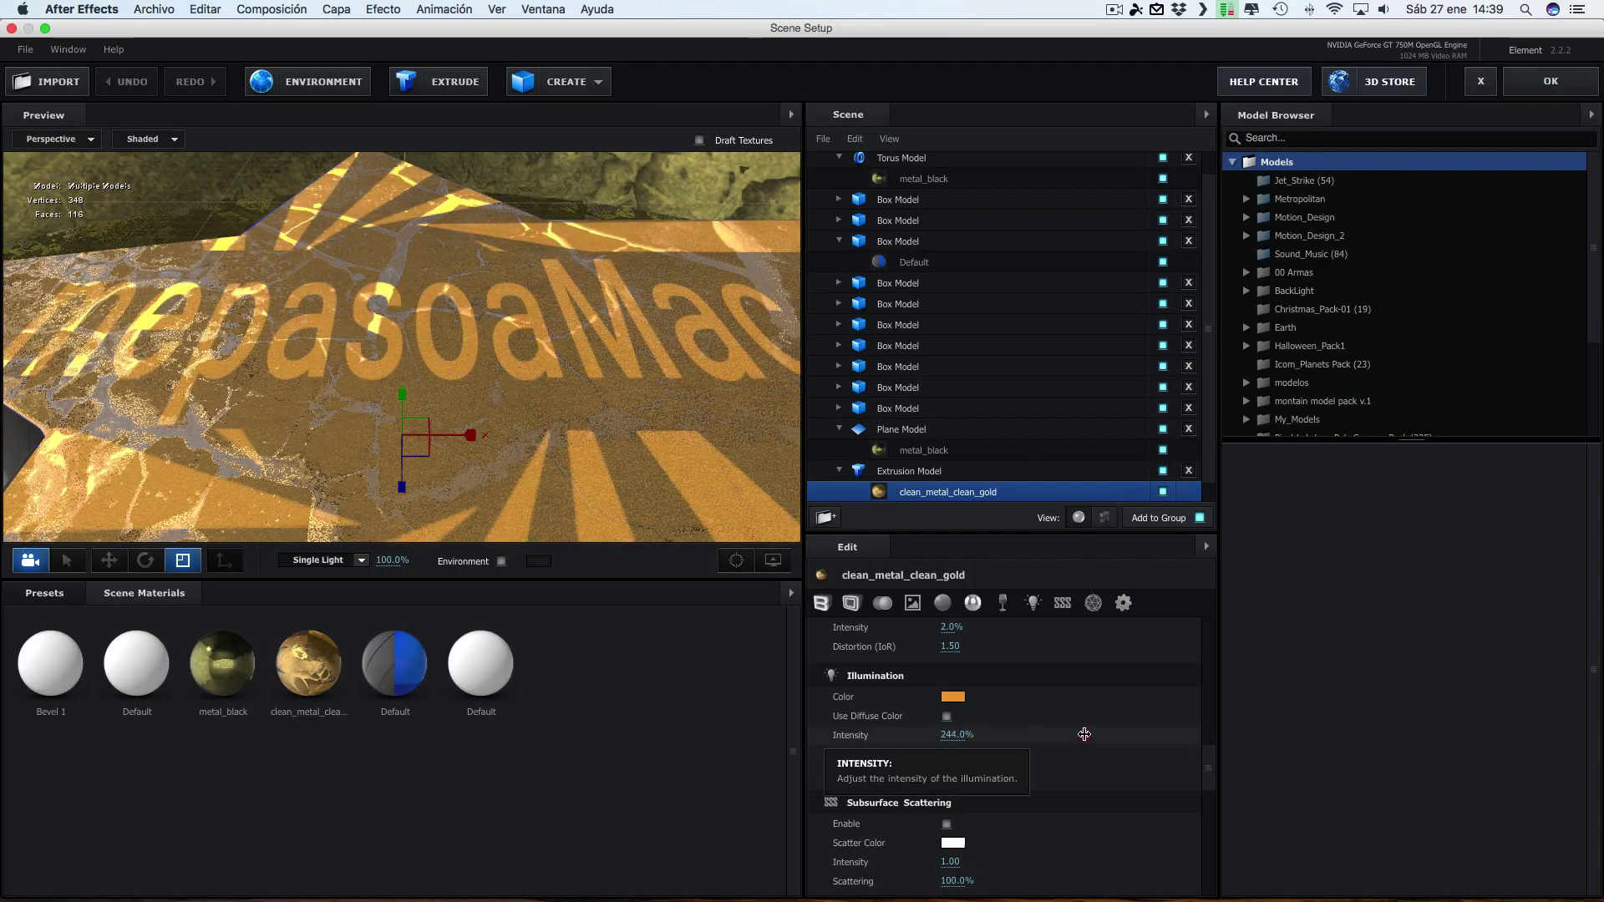
drag(952, 735, 940, 737)
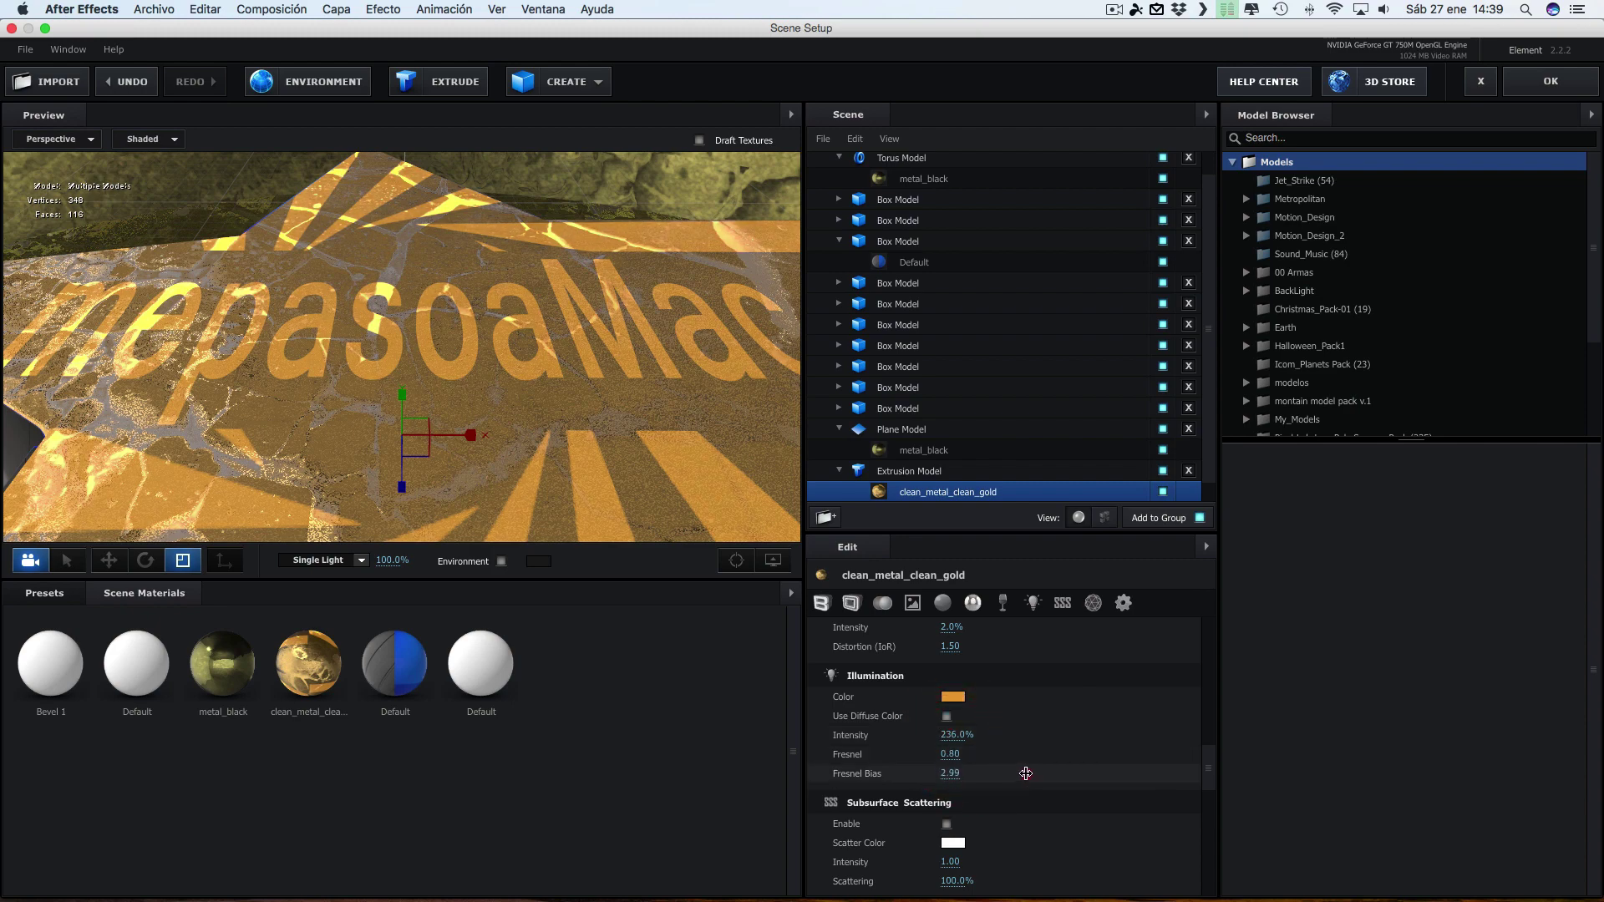
mouse_move(1026, 774)
mouse_down()
mouse_move(961, 772)
mouse_move(1110, 748)
mouse_move(1086, 749)
mouse_up()
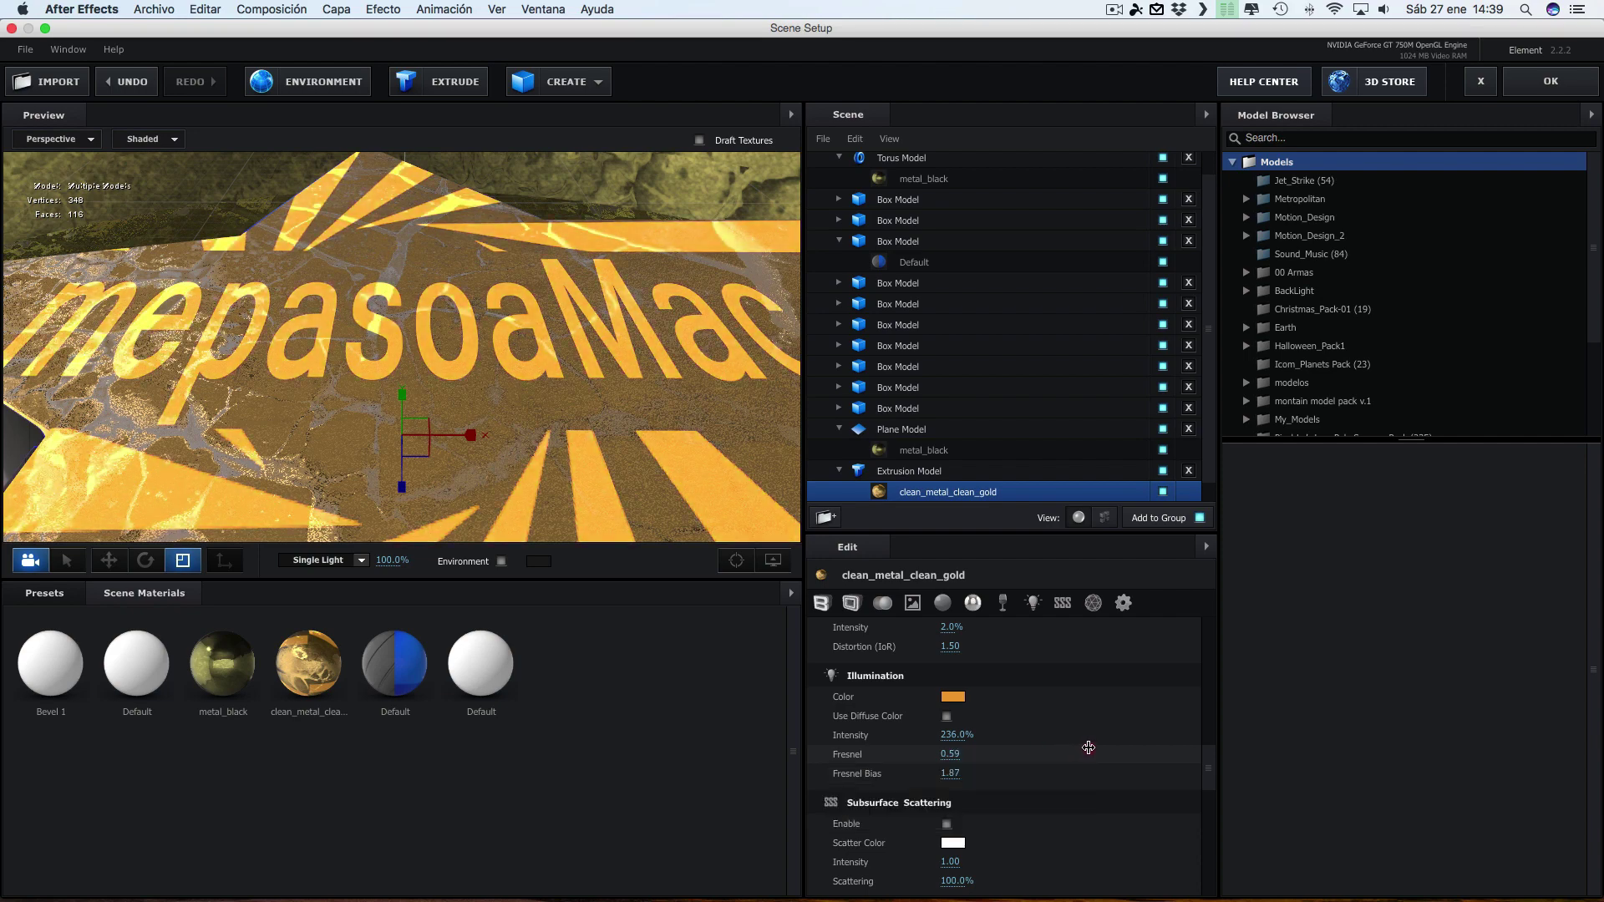
click(1557, 80)
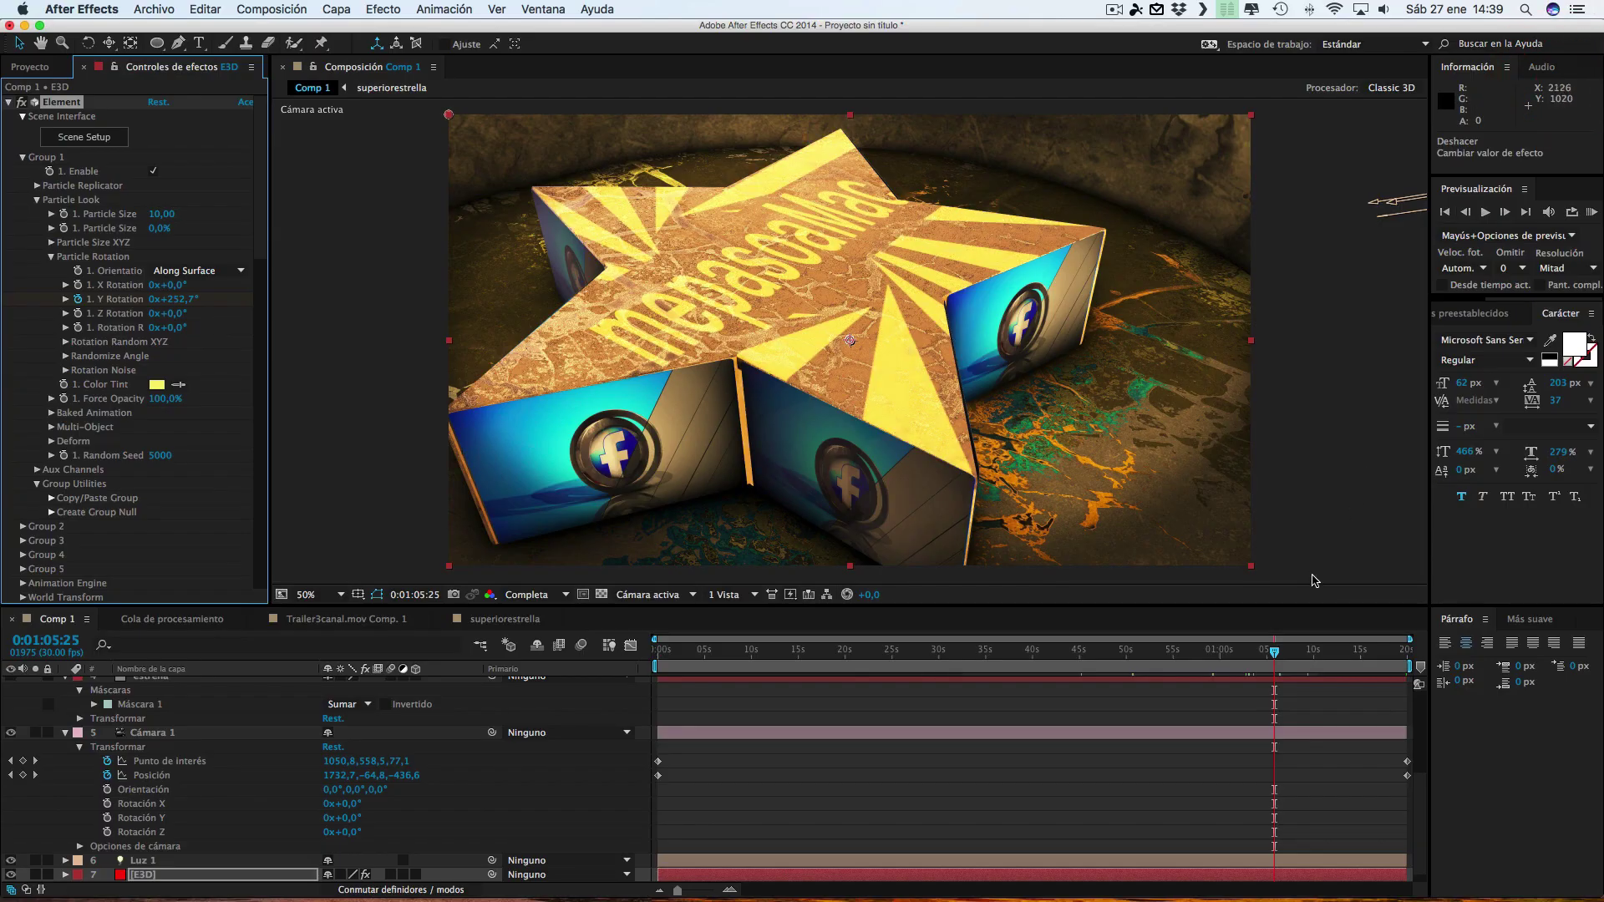
click(1223, 650)
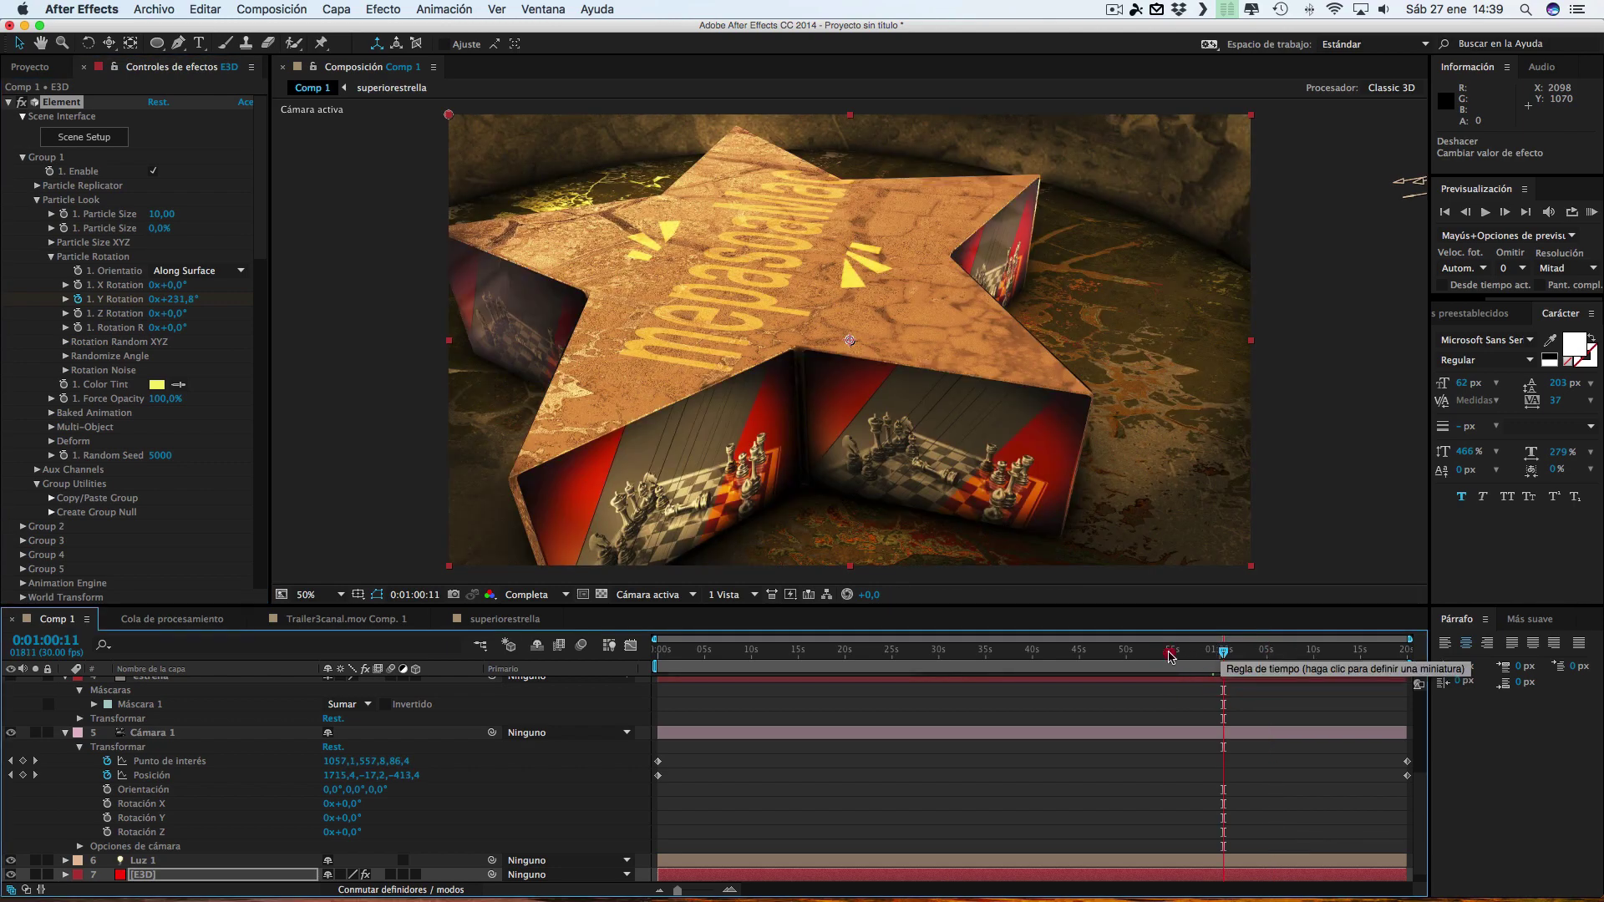
click(1169, 653)
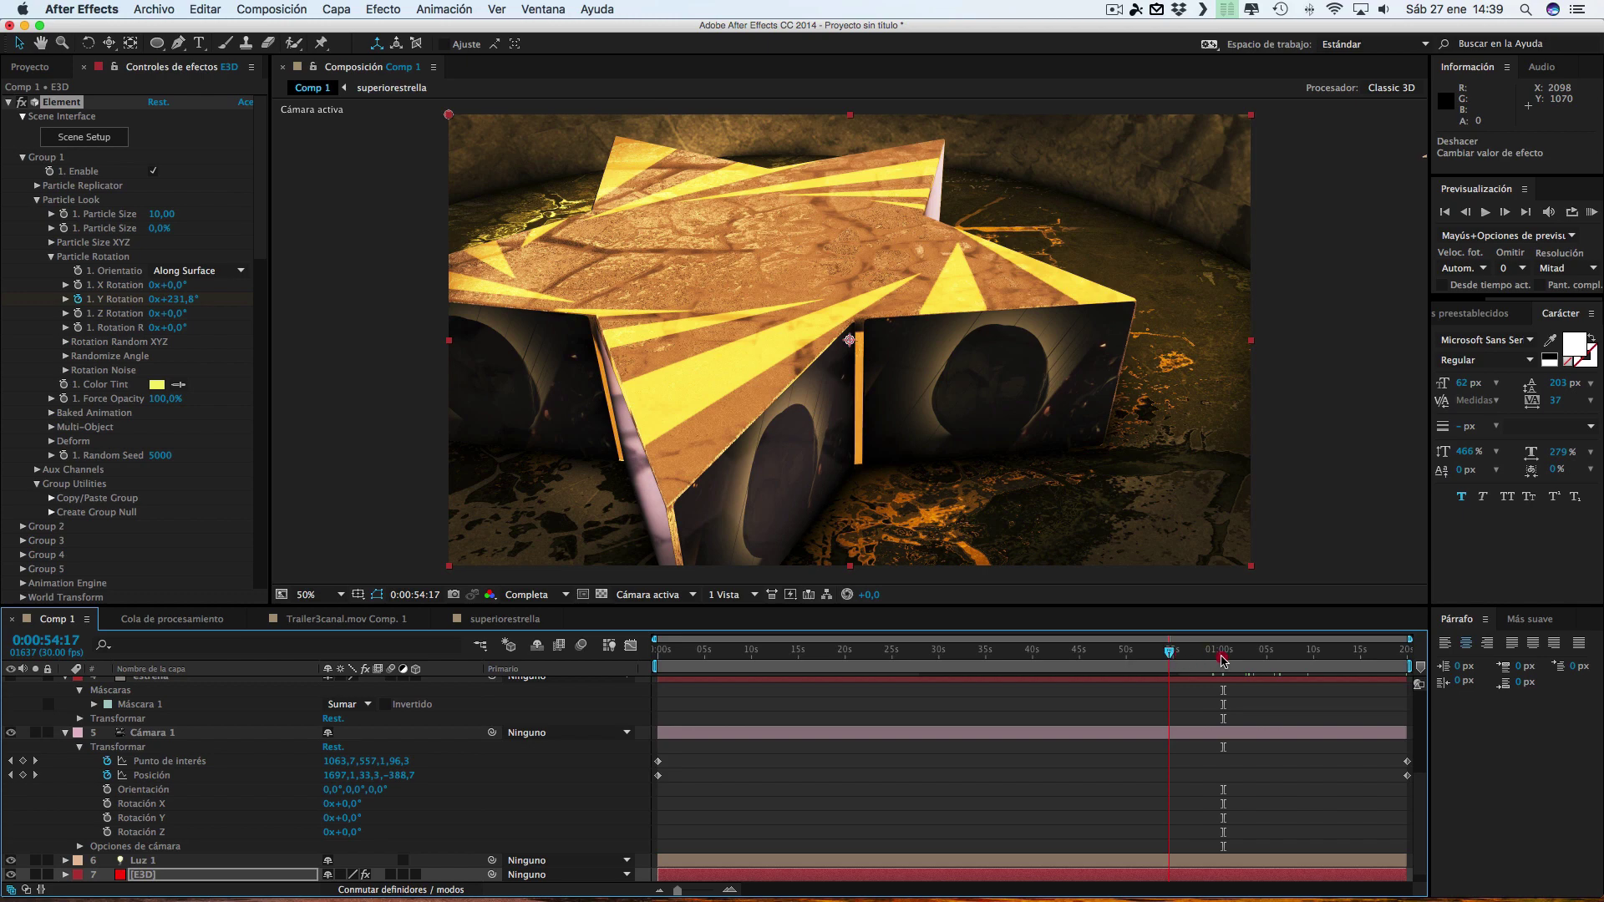
key(space)
click(1223, 658)
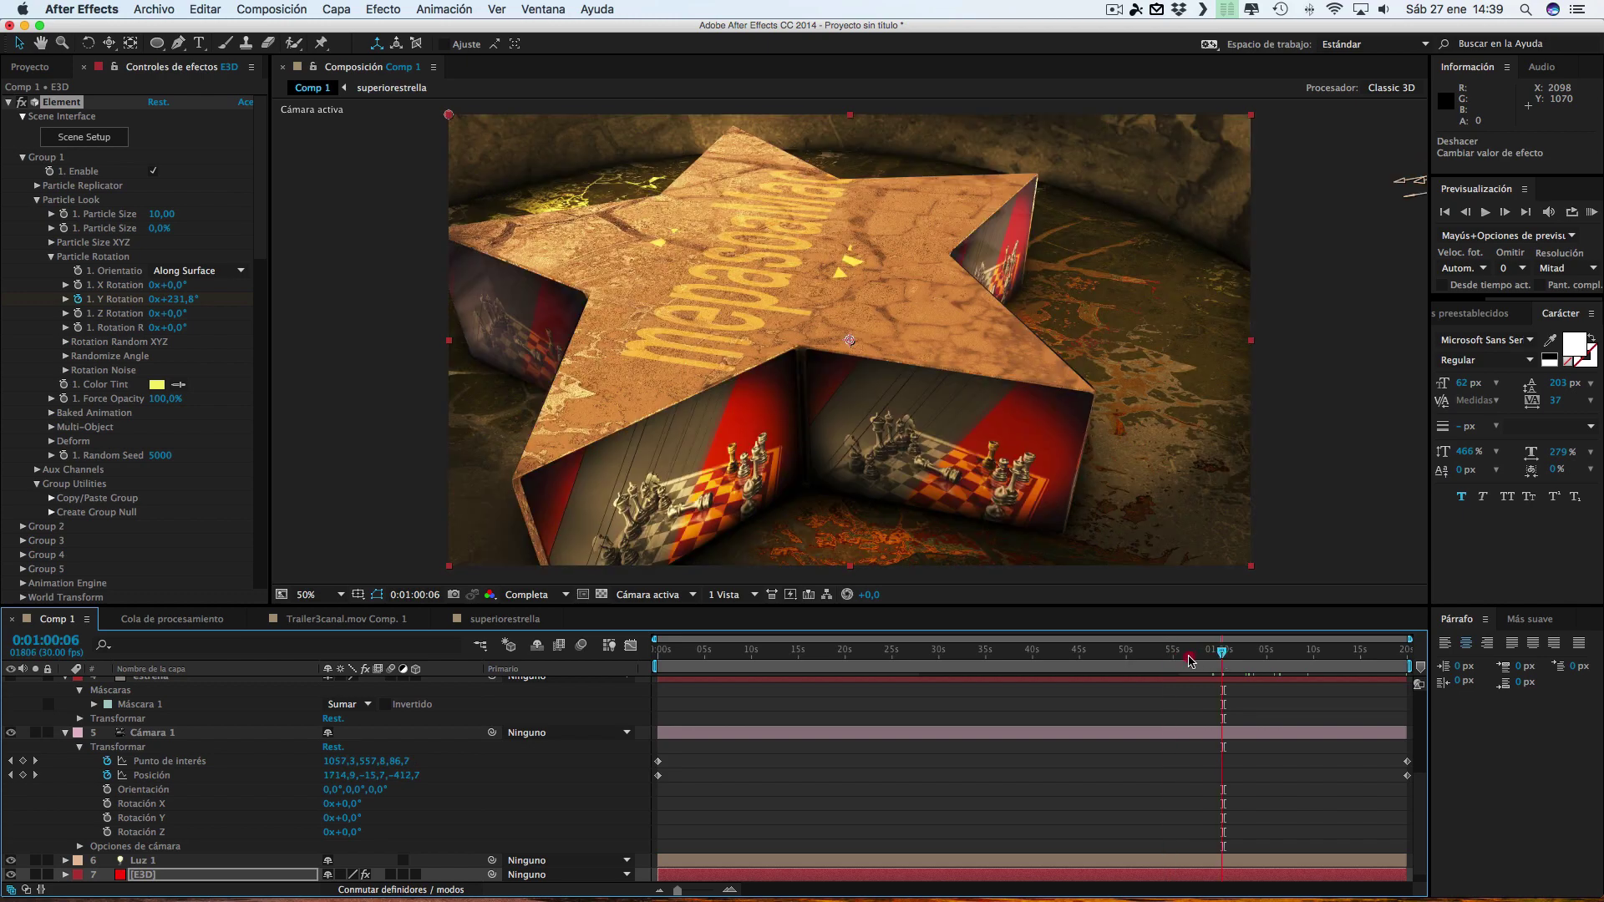
click(1191, 658)
key(Page_Up)
key(Page_Up)
key(Page_Up)
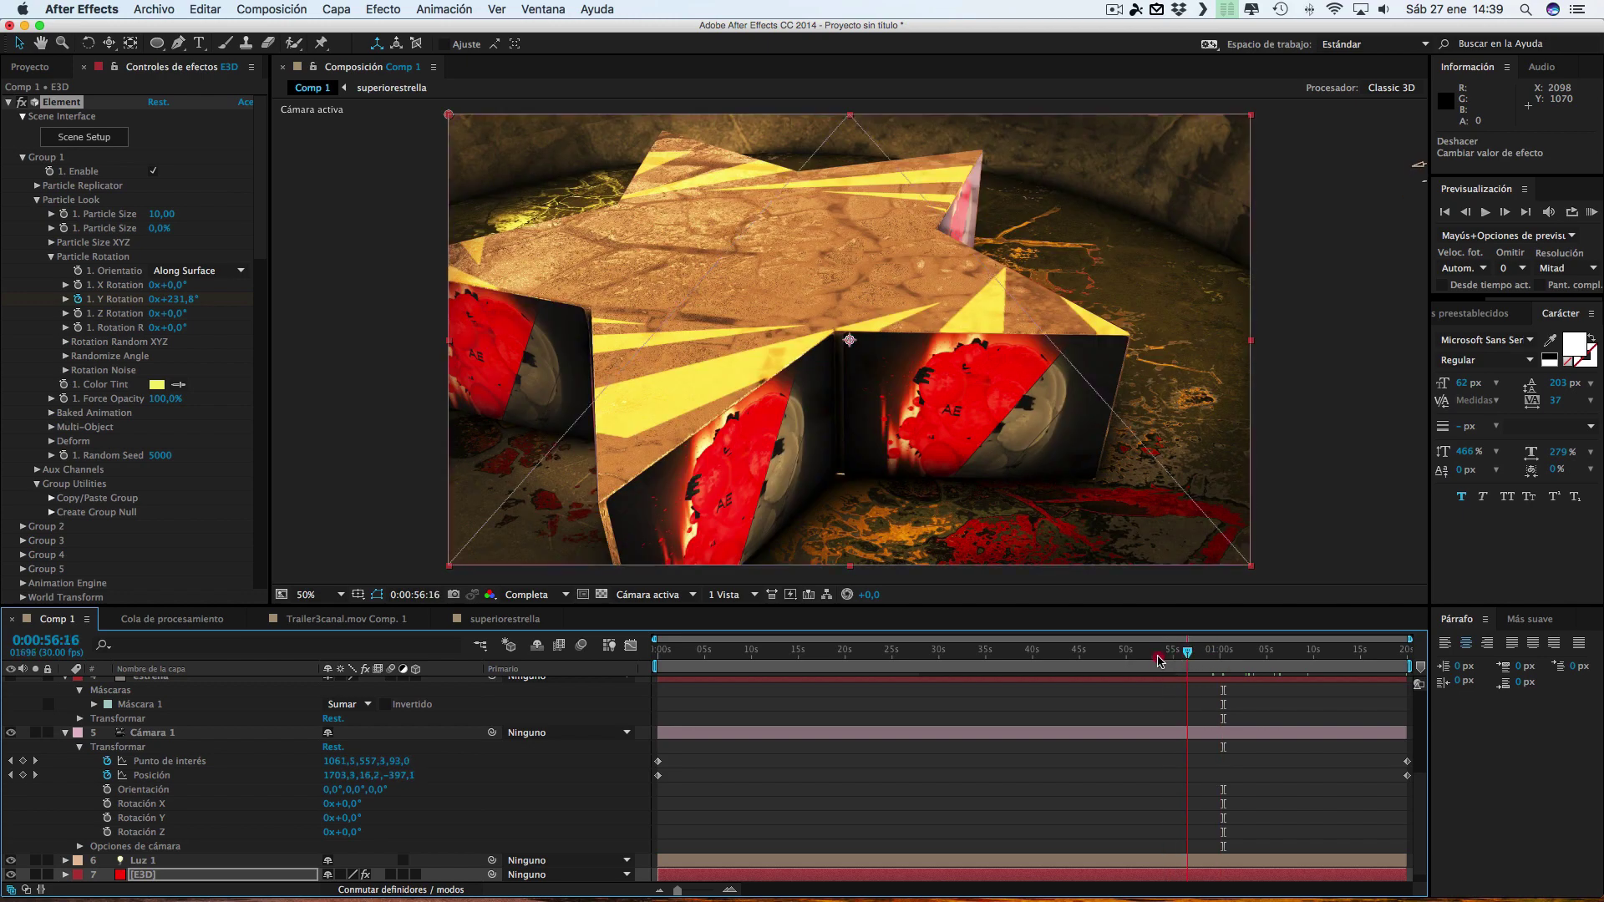
click(1158, 659)
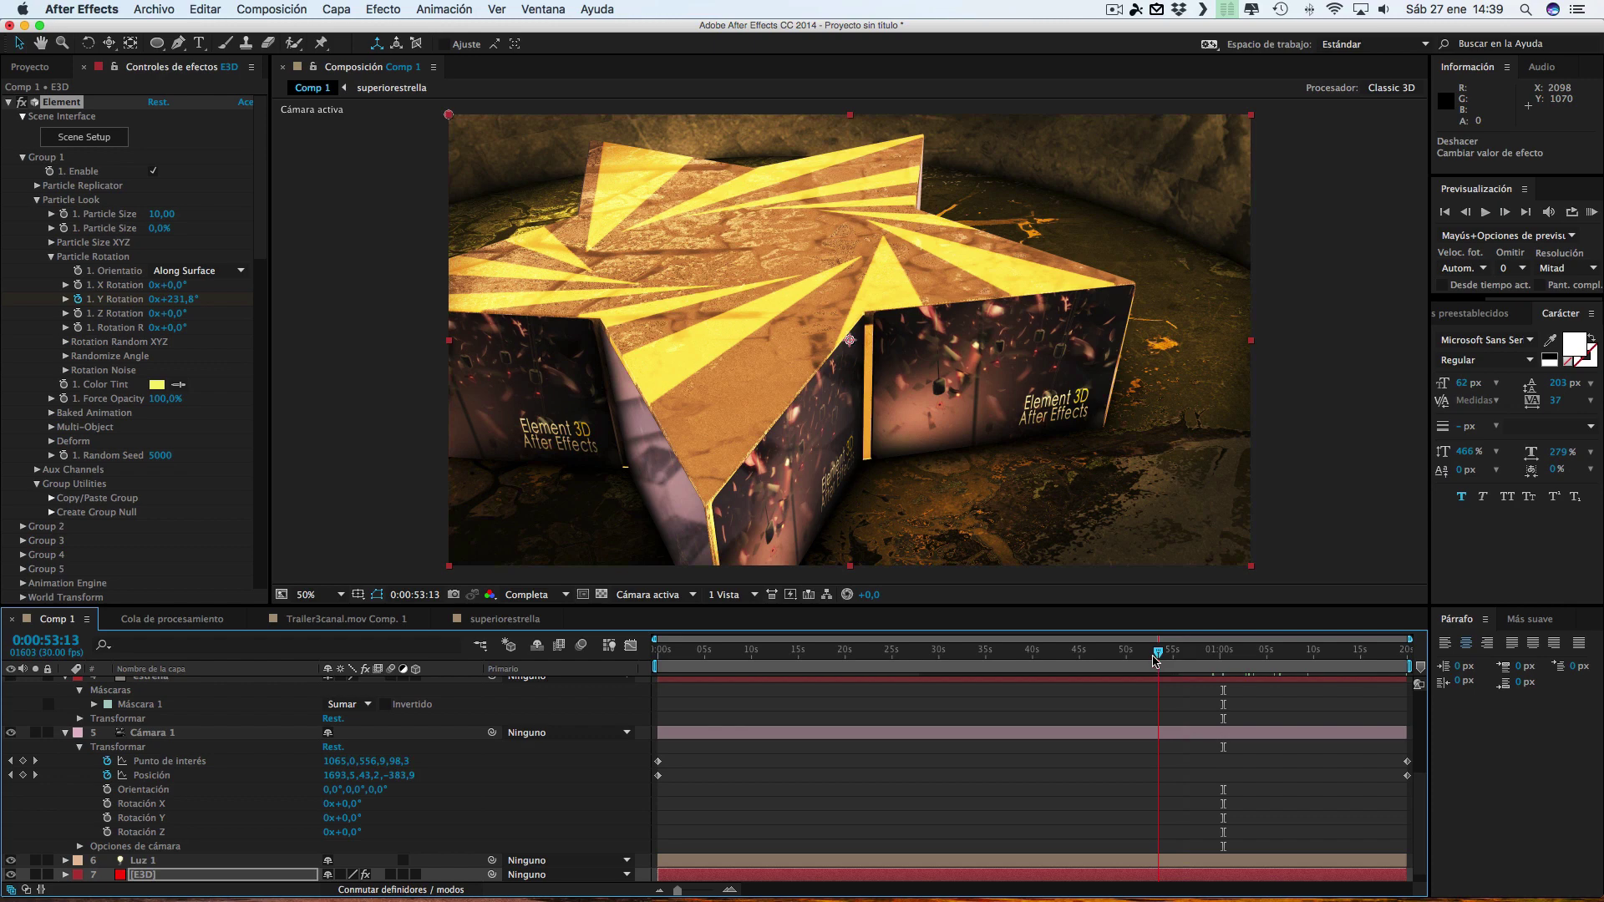
drag(1156, 660, 1120, 660)
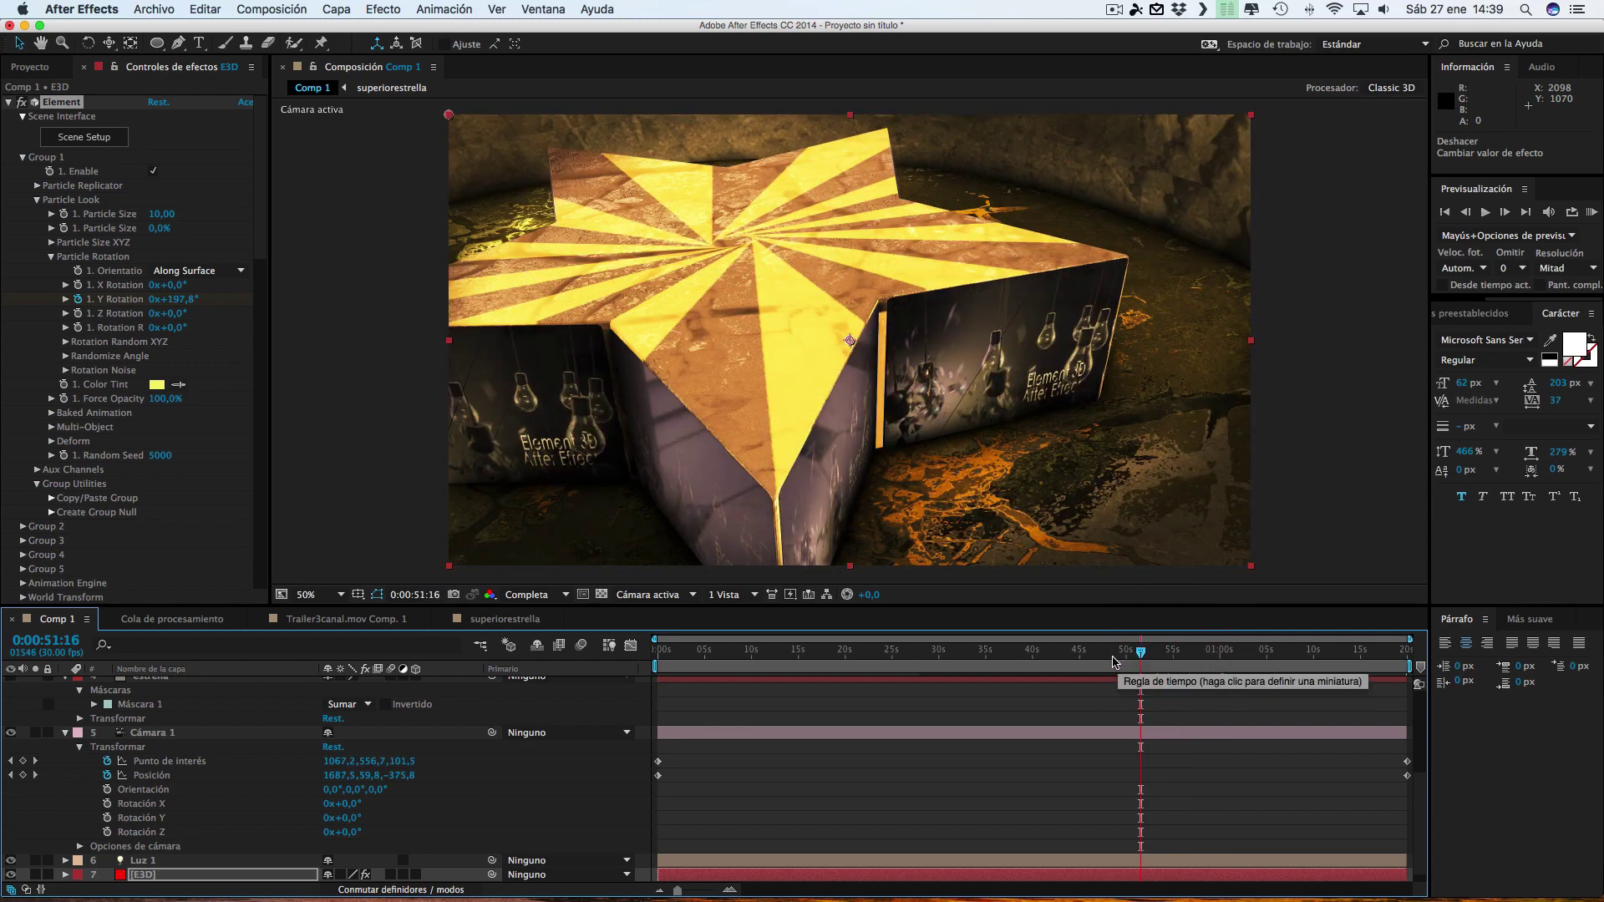
click(1105, 660)
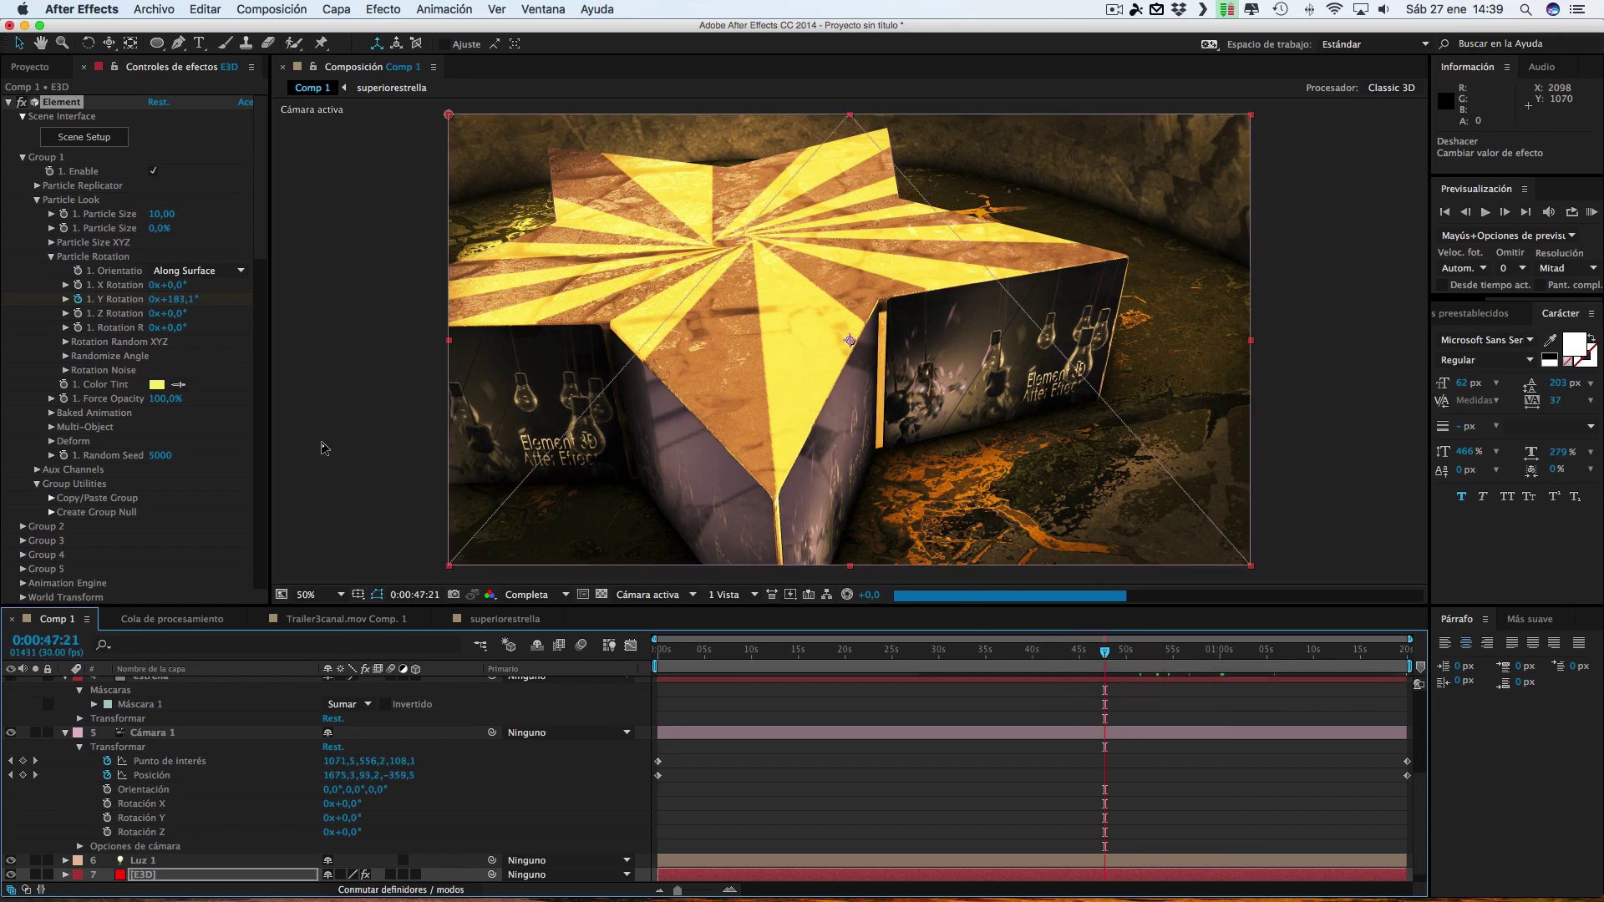
drag(264, 231, 285, 567)
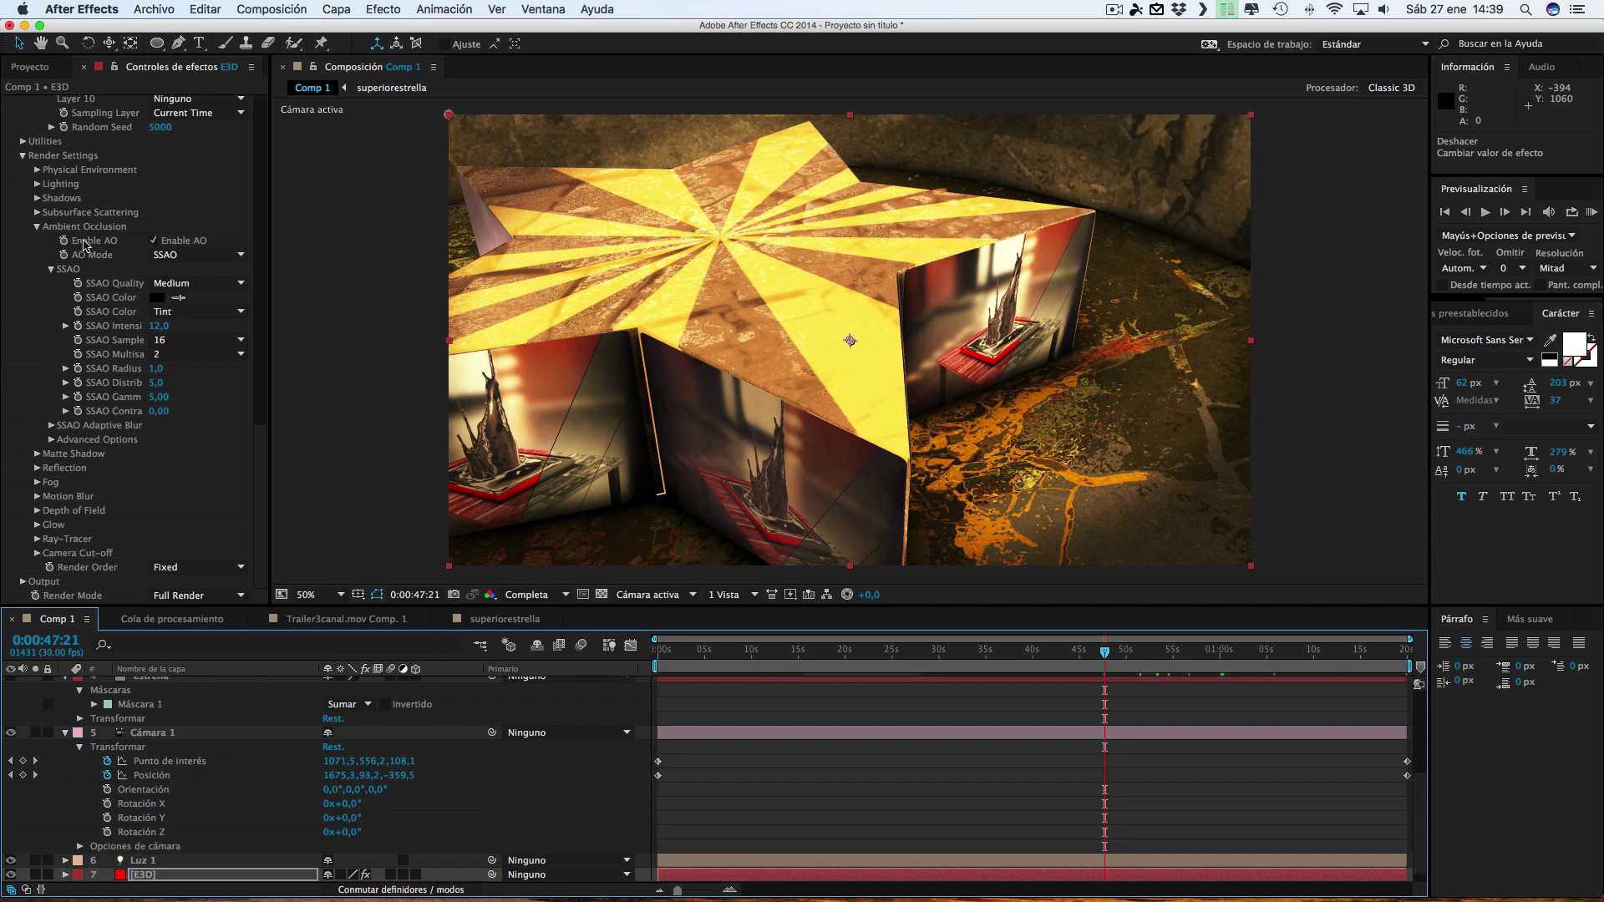
Change the Element layer's SSAO Intensity from 12 to 15
click(159, 326)
text(15)
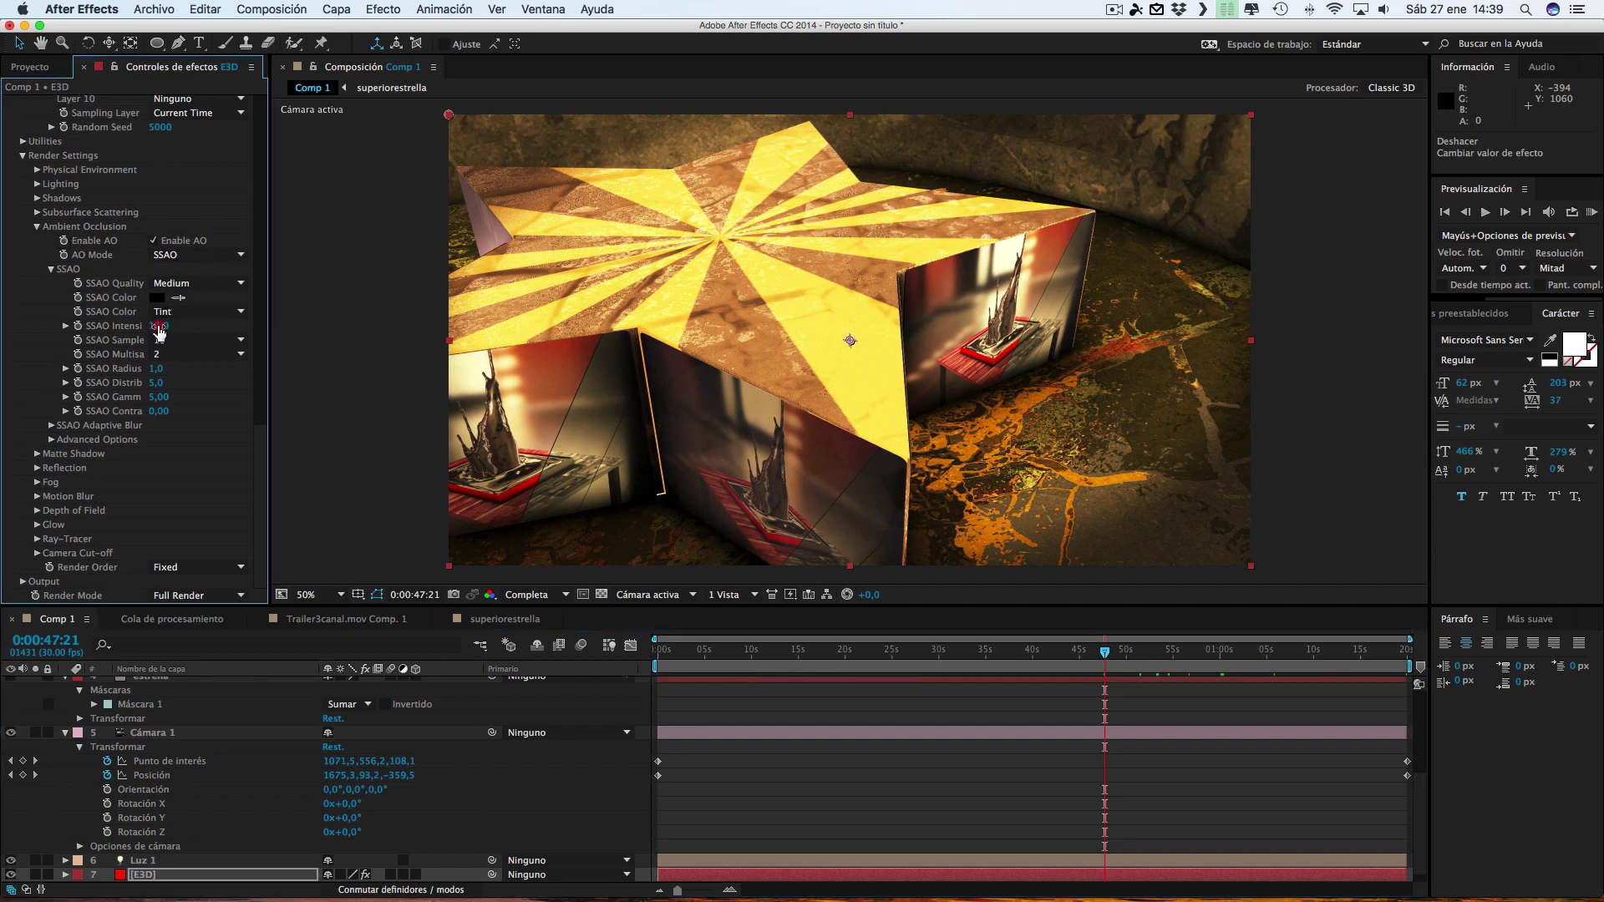
click(236, 327)
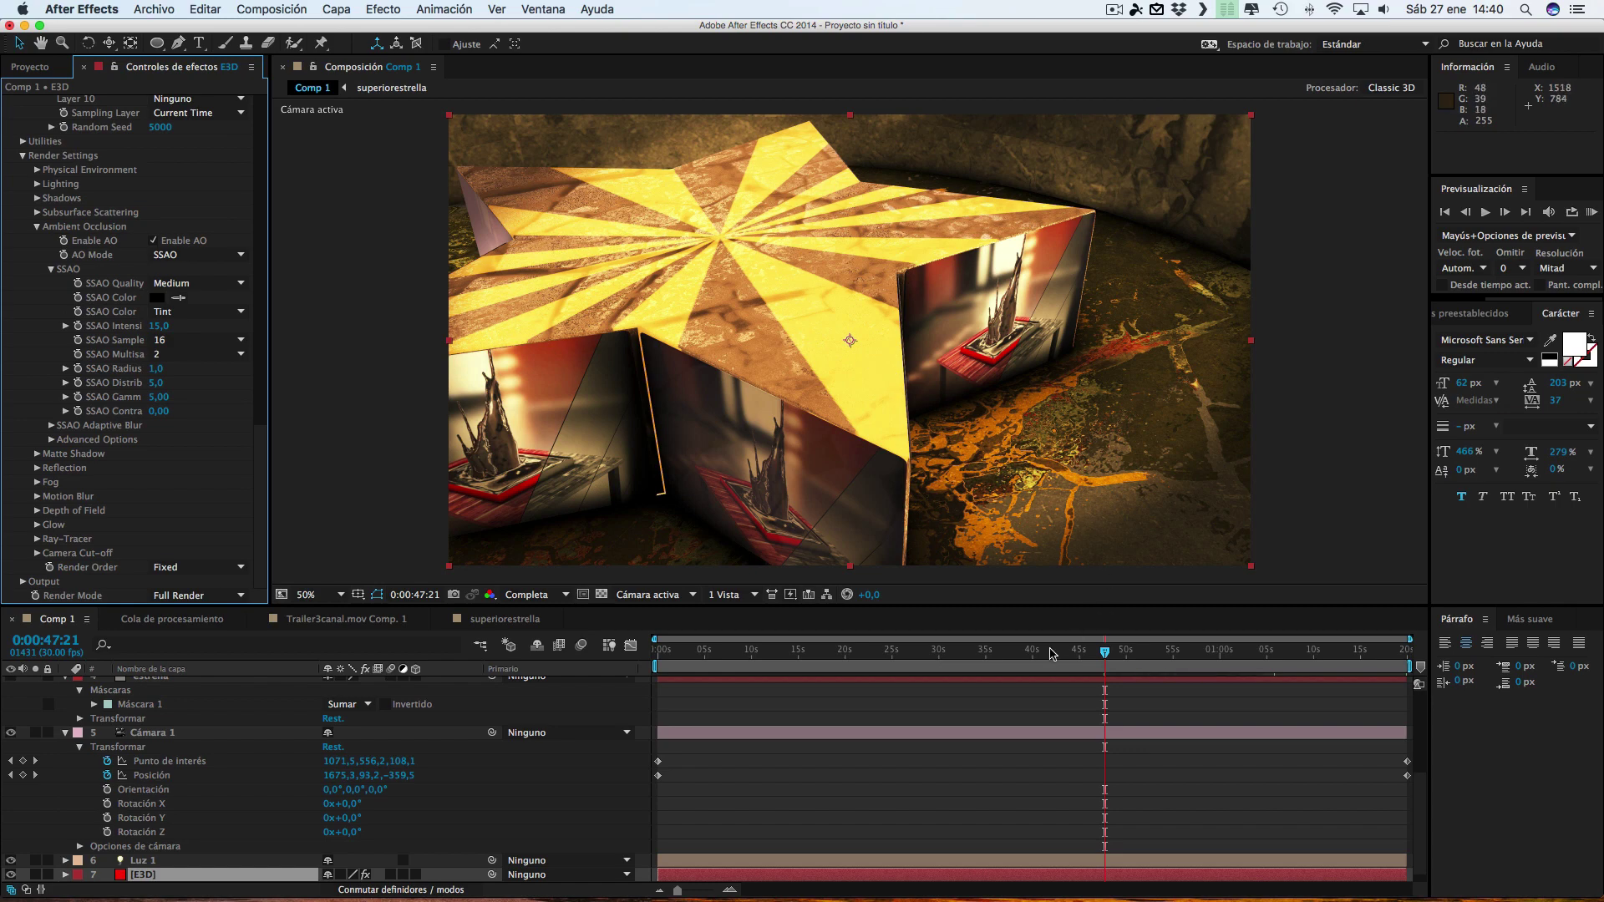
Review the star at earlier frames from 0:00:39:05 back to 0:00:09:16
click(1024, 654)
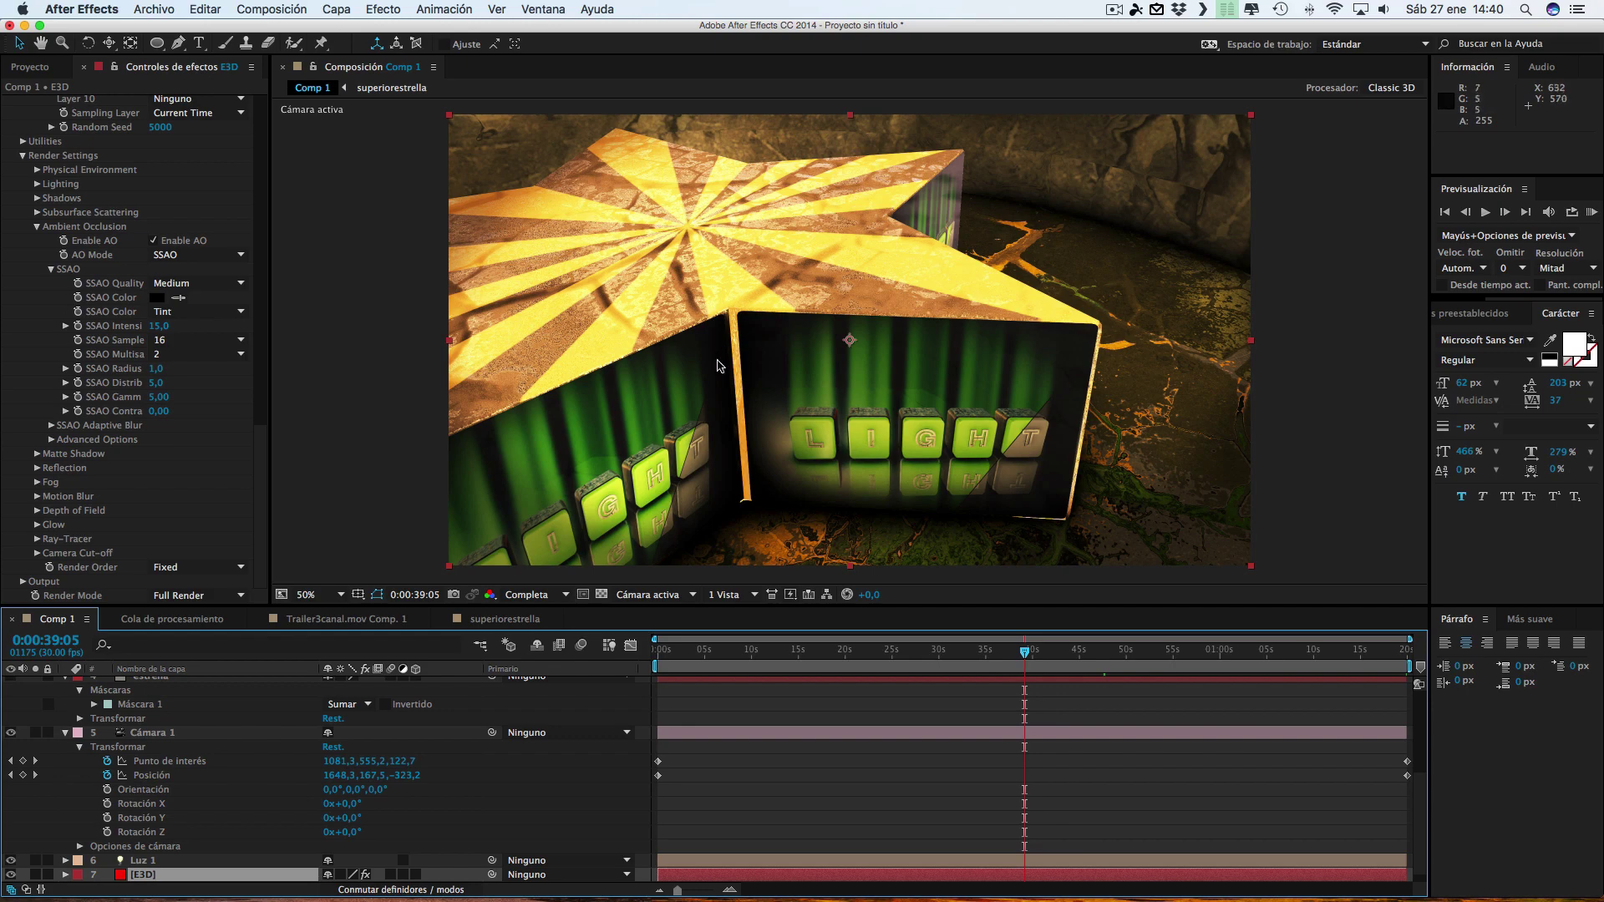
click(967, 655)
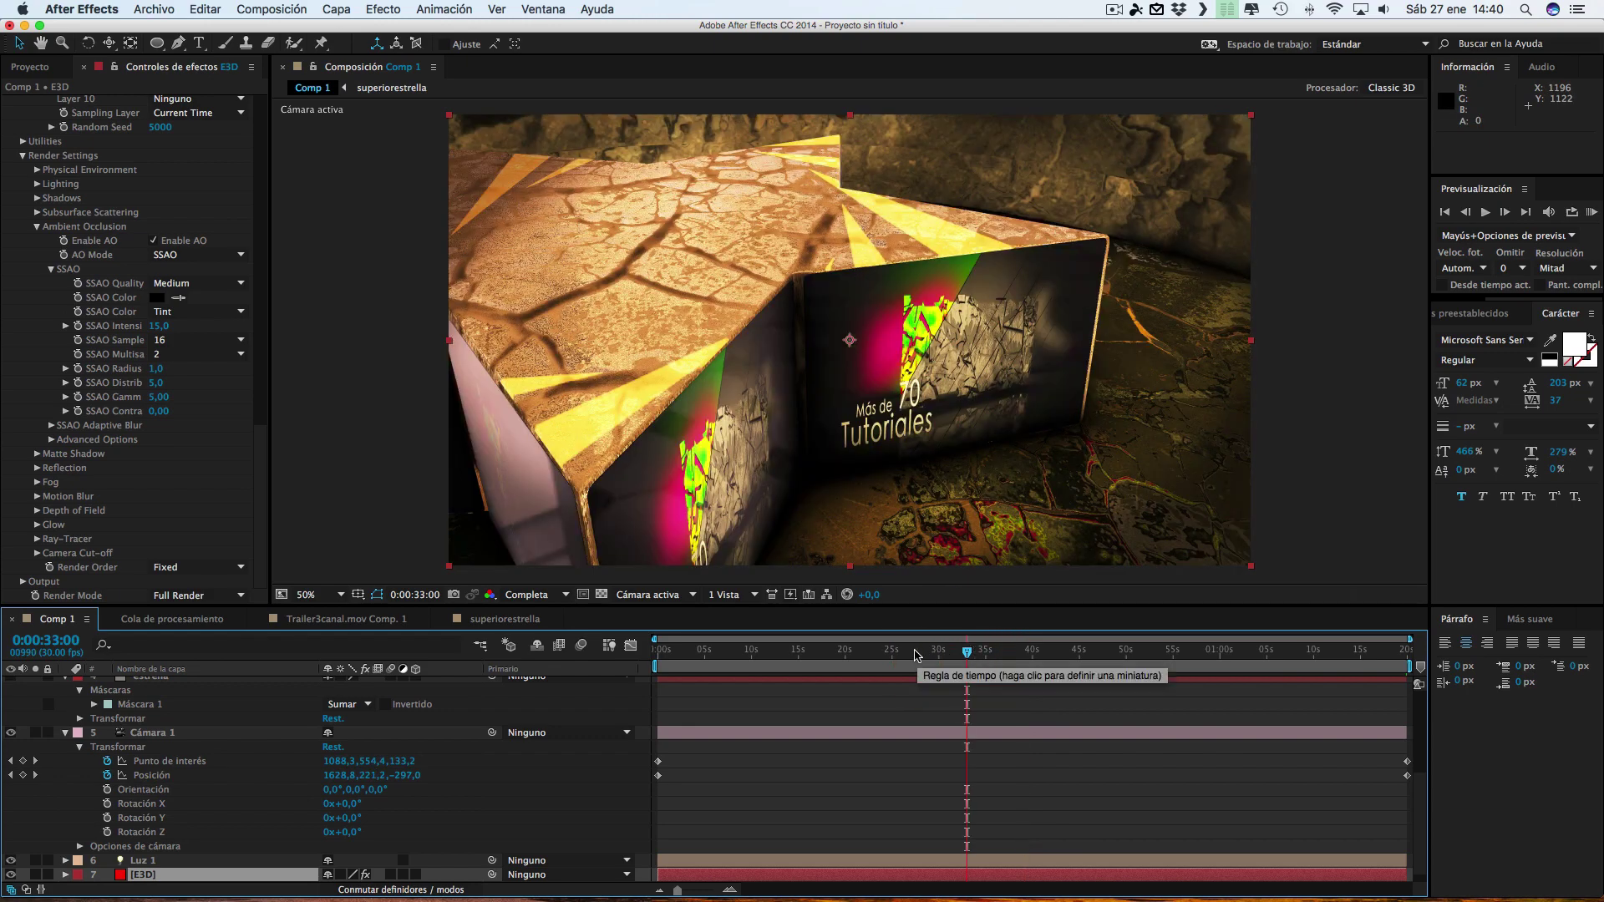
click(916, 652)
click(862, 655)
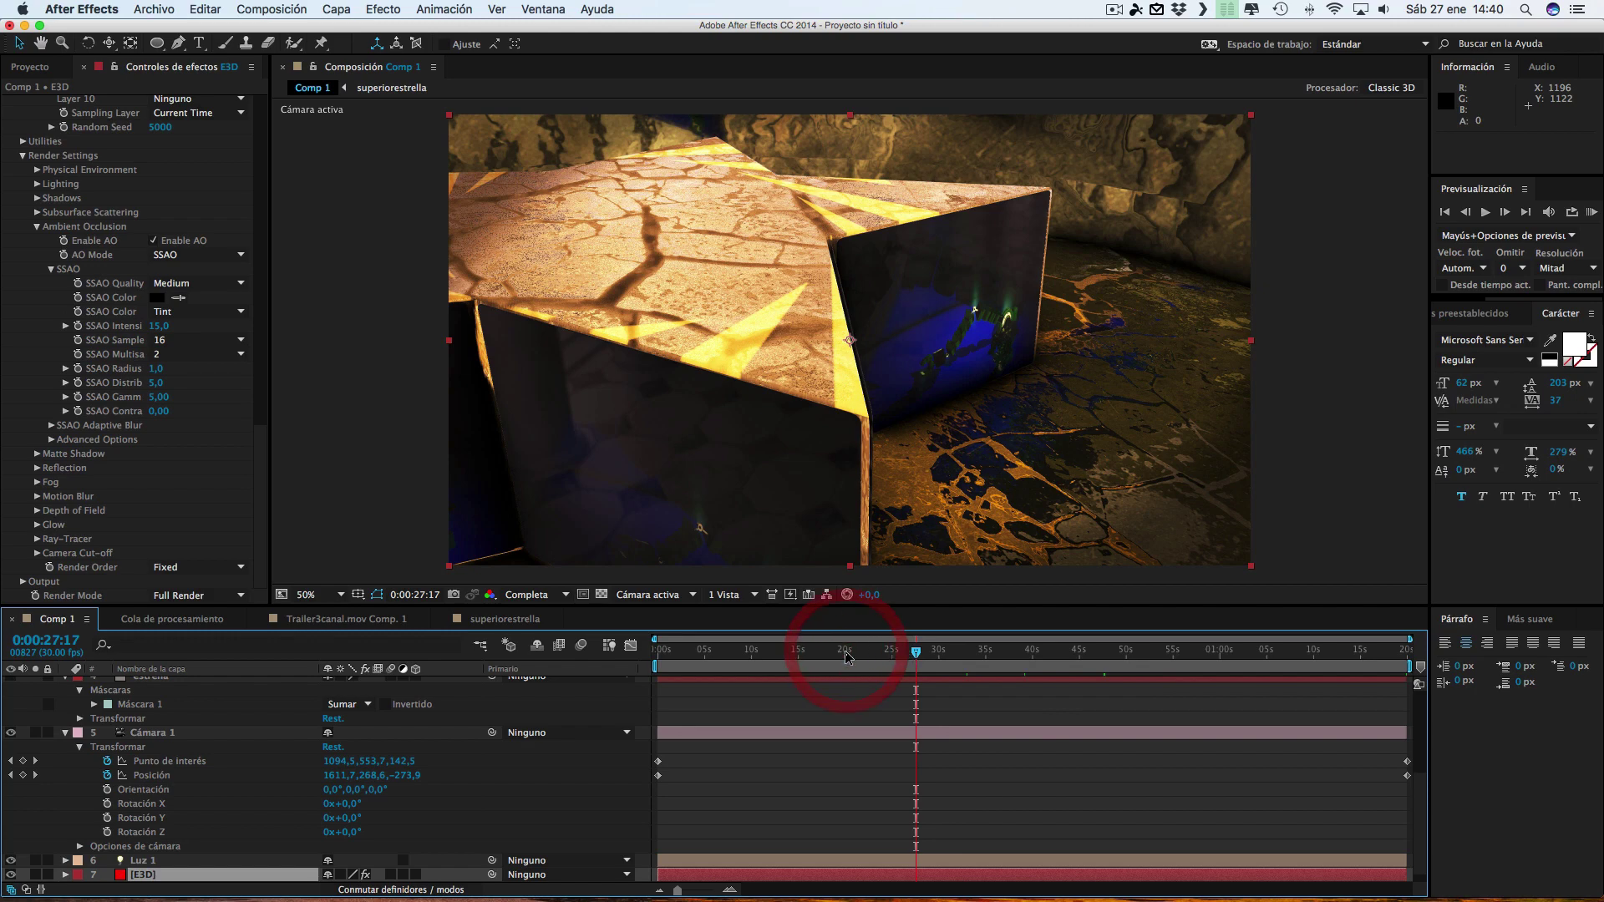
click(789, 656)
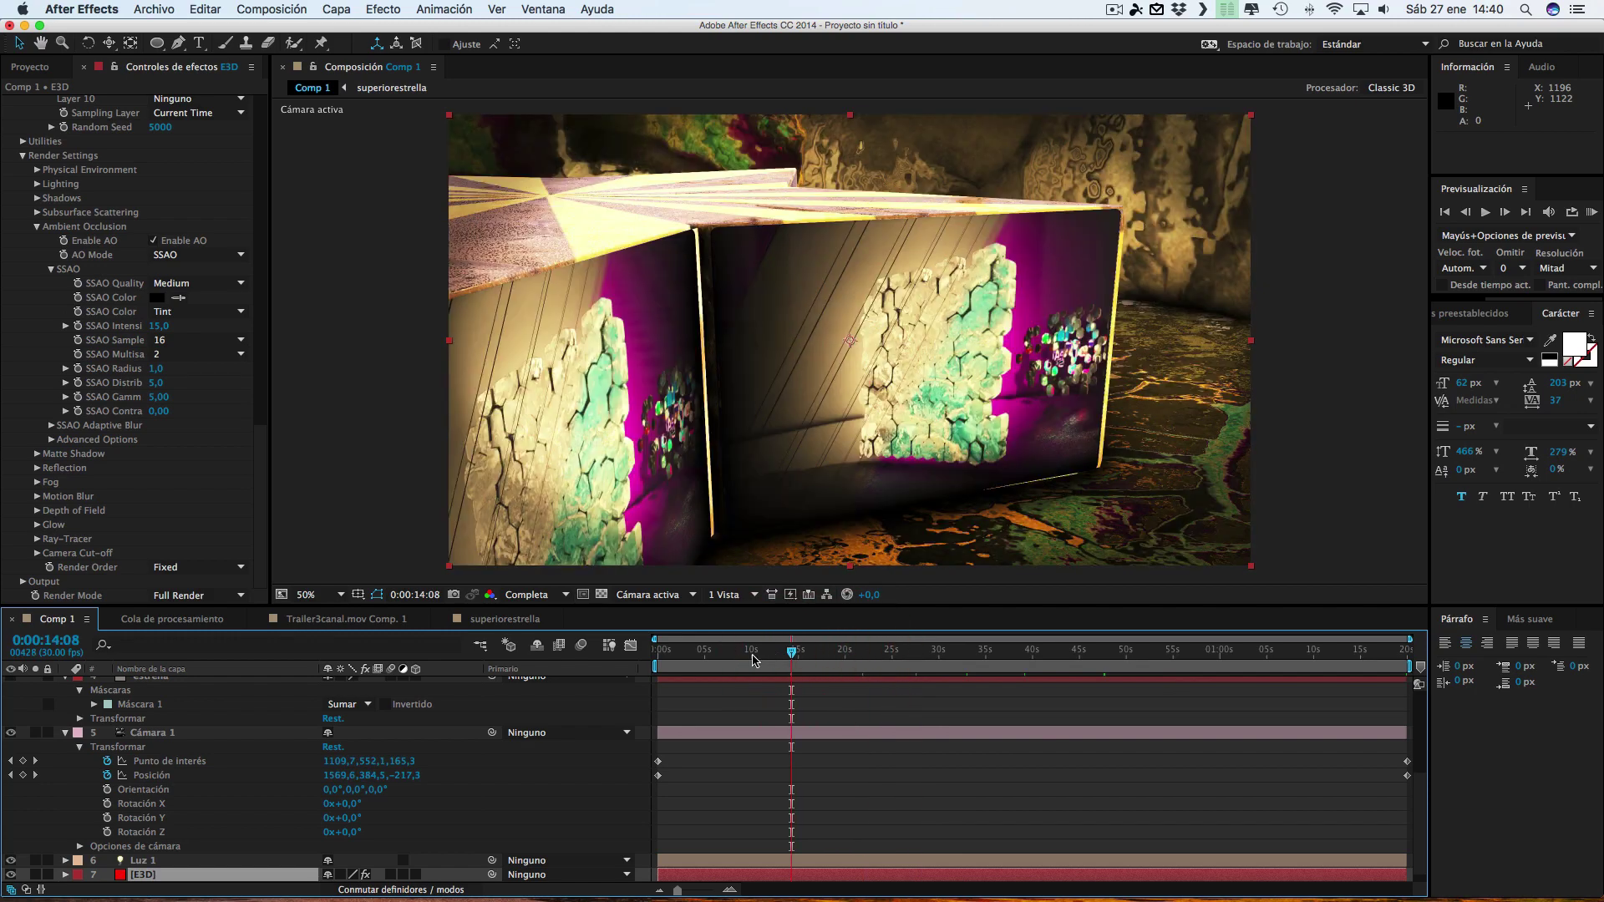
click(744, 656)
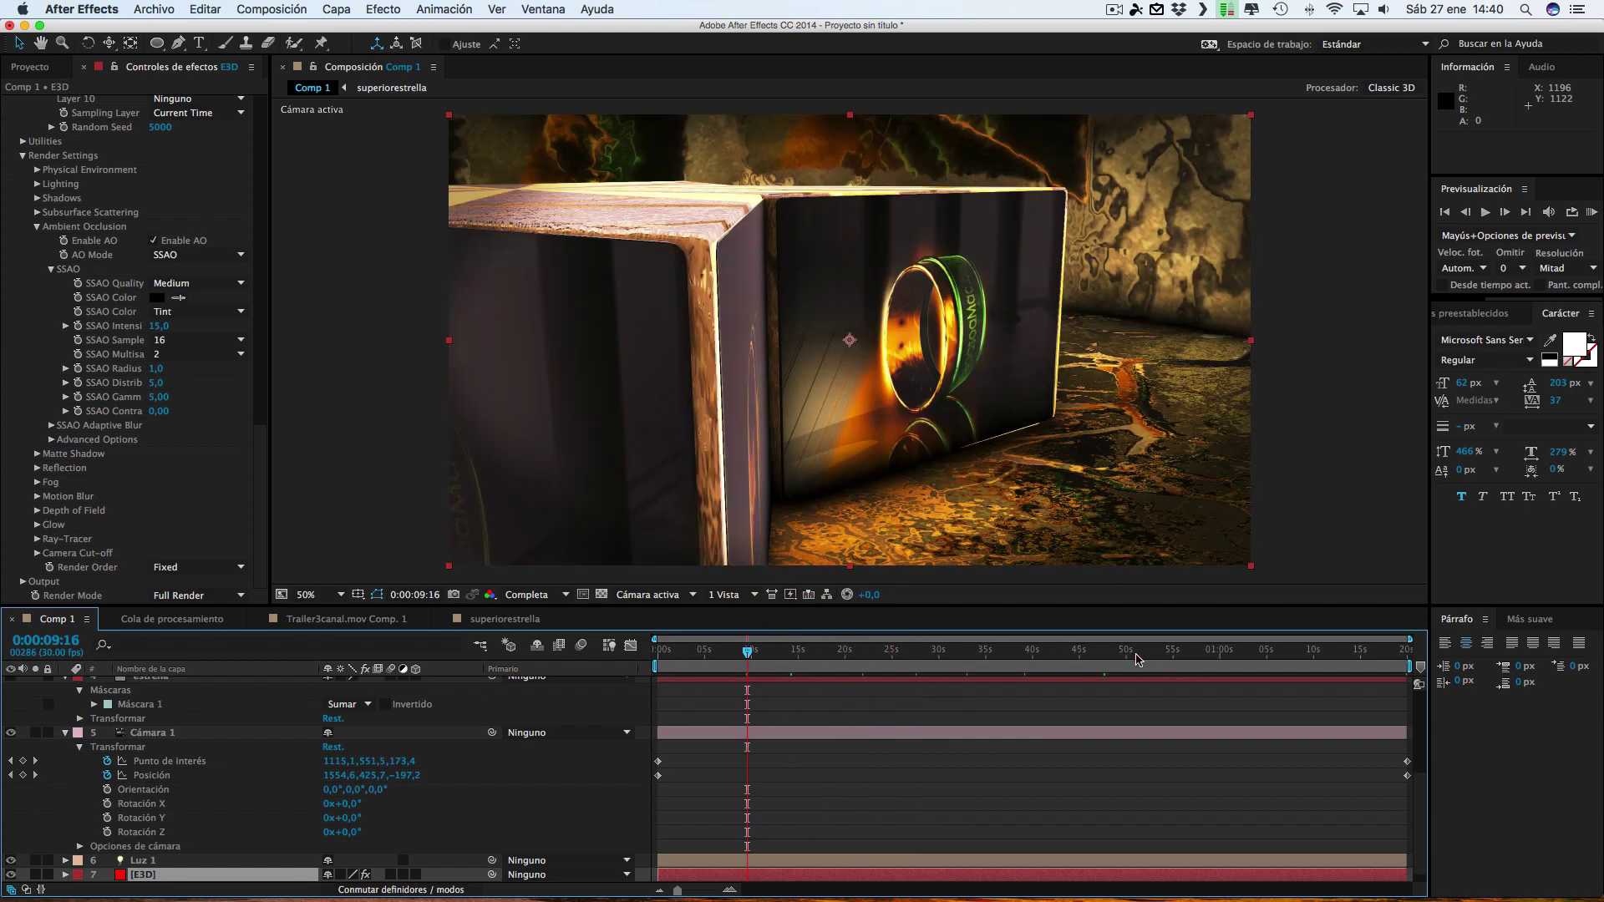
Preview forward to about 0:01:16 for the trailer sides, then open Element's Scene Setup
click(1094, 655)
click(1245, 653)
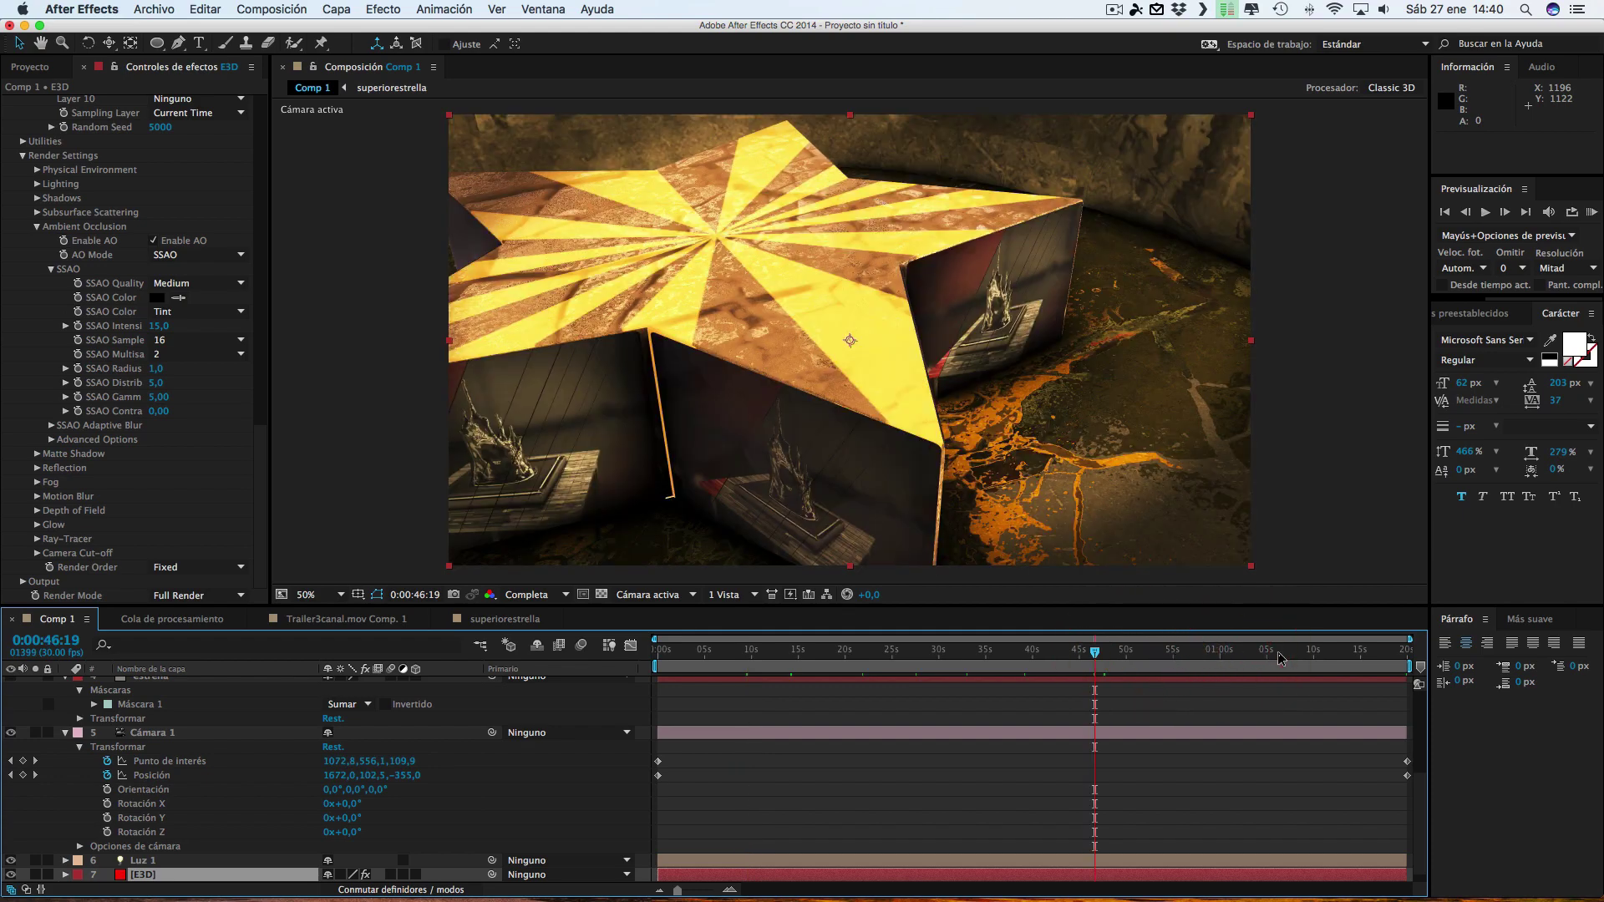
click(1300, 654)
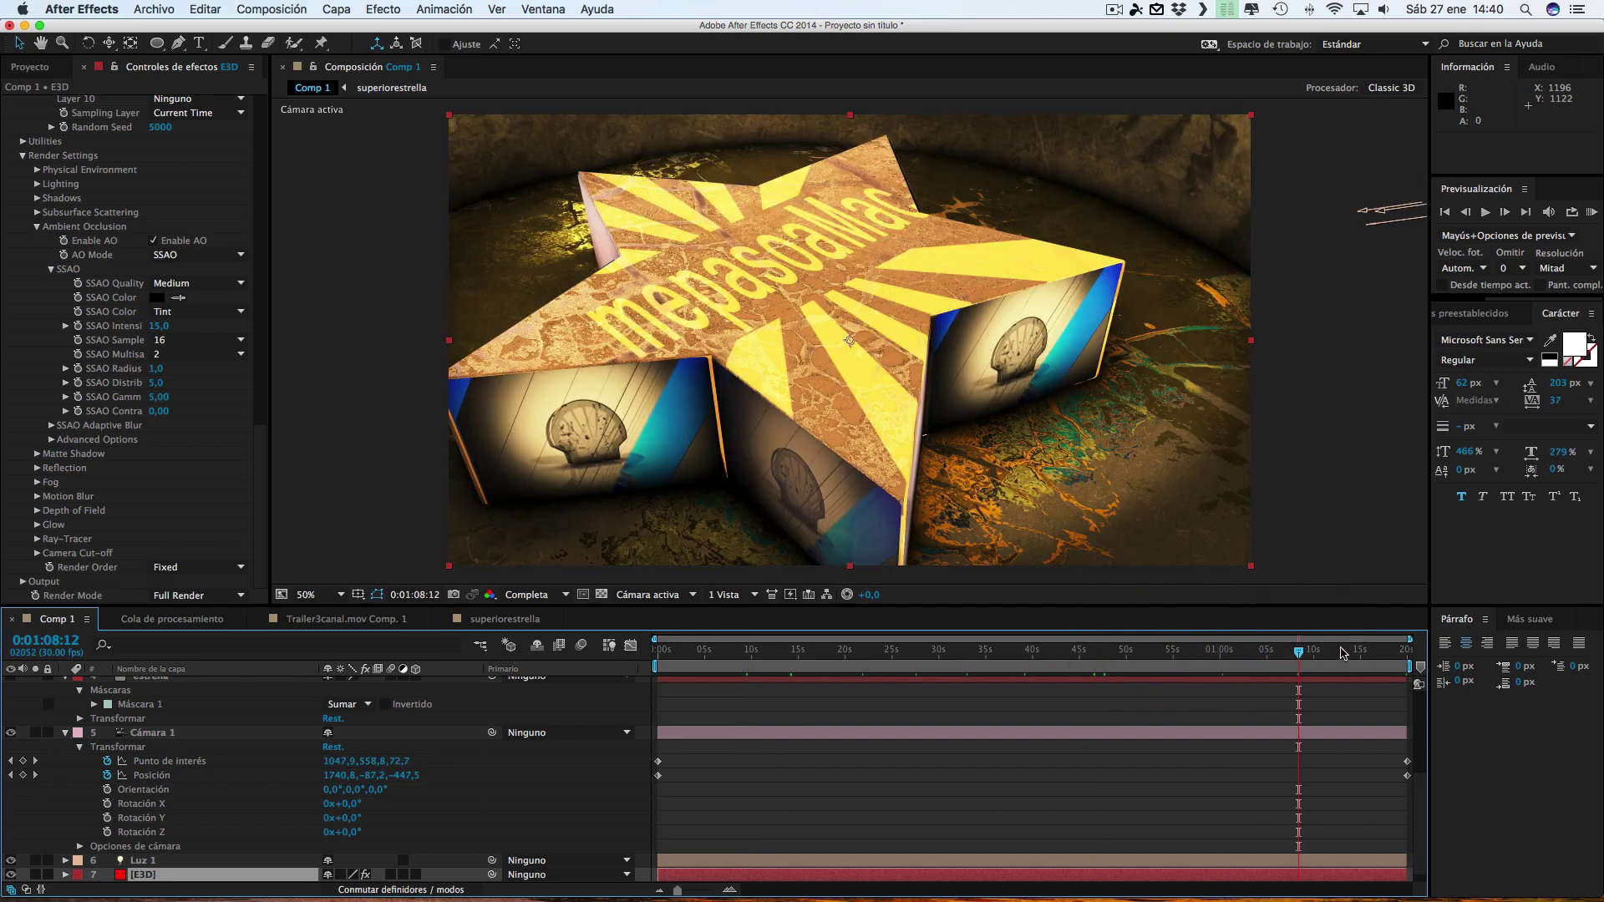
click(1347, 653)
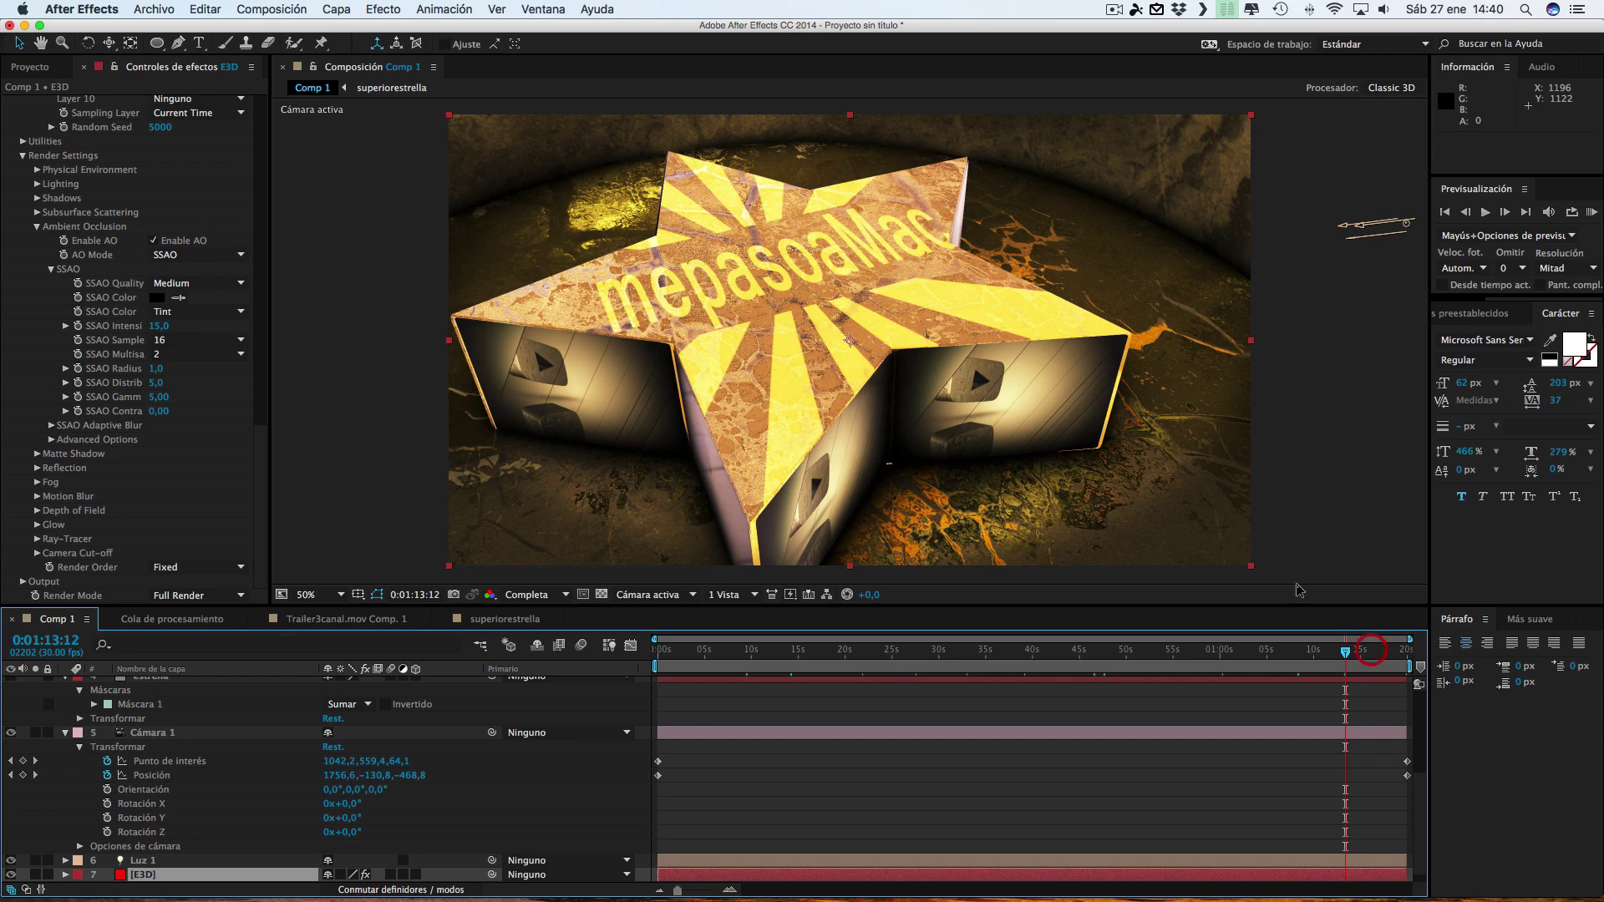
click(1370, 651)
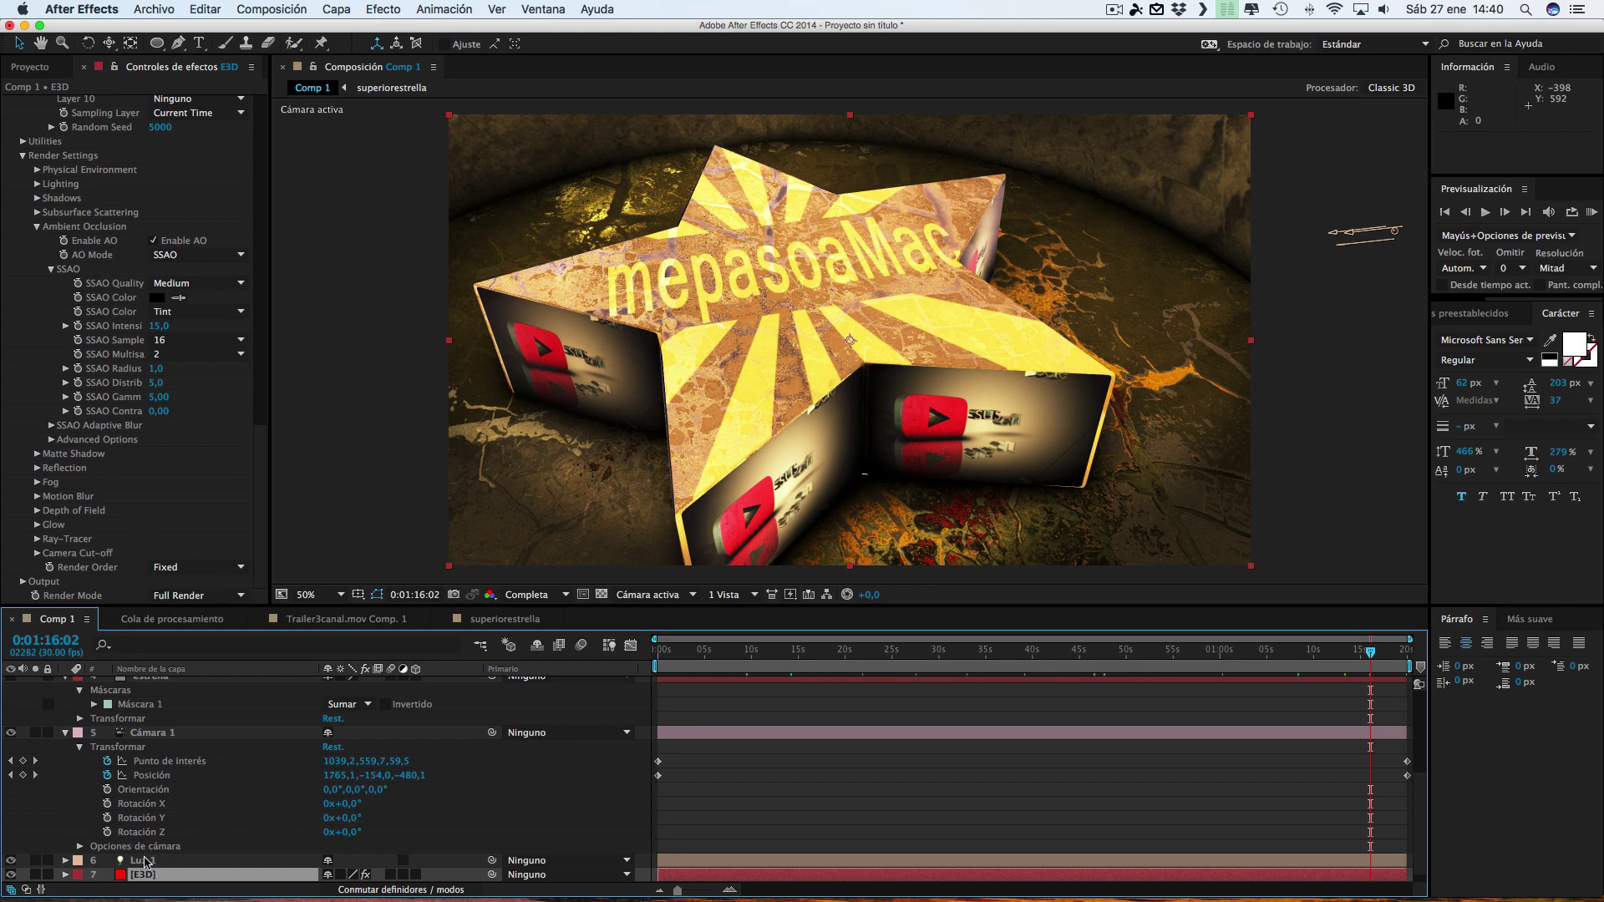
scroll(132, 386, up, 10)
click(125, 137)
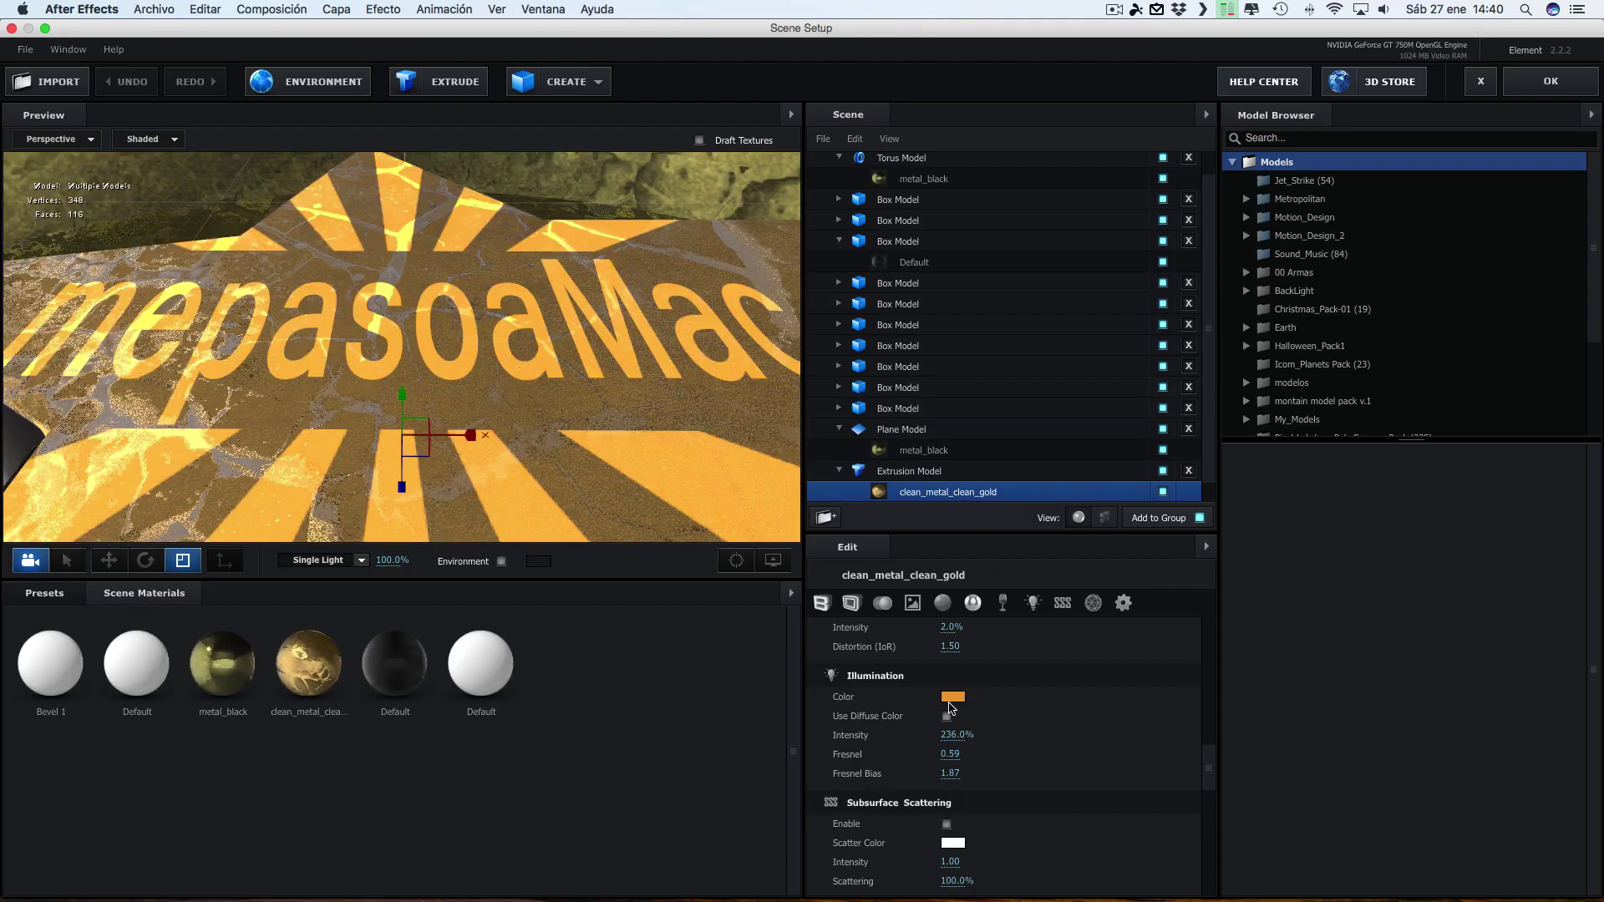
Give the gold material a lighter orange-gold illumination colour and lower its intensity to 71%
click(953, 697)
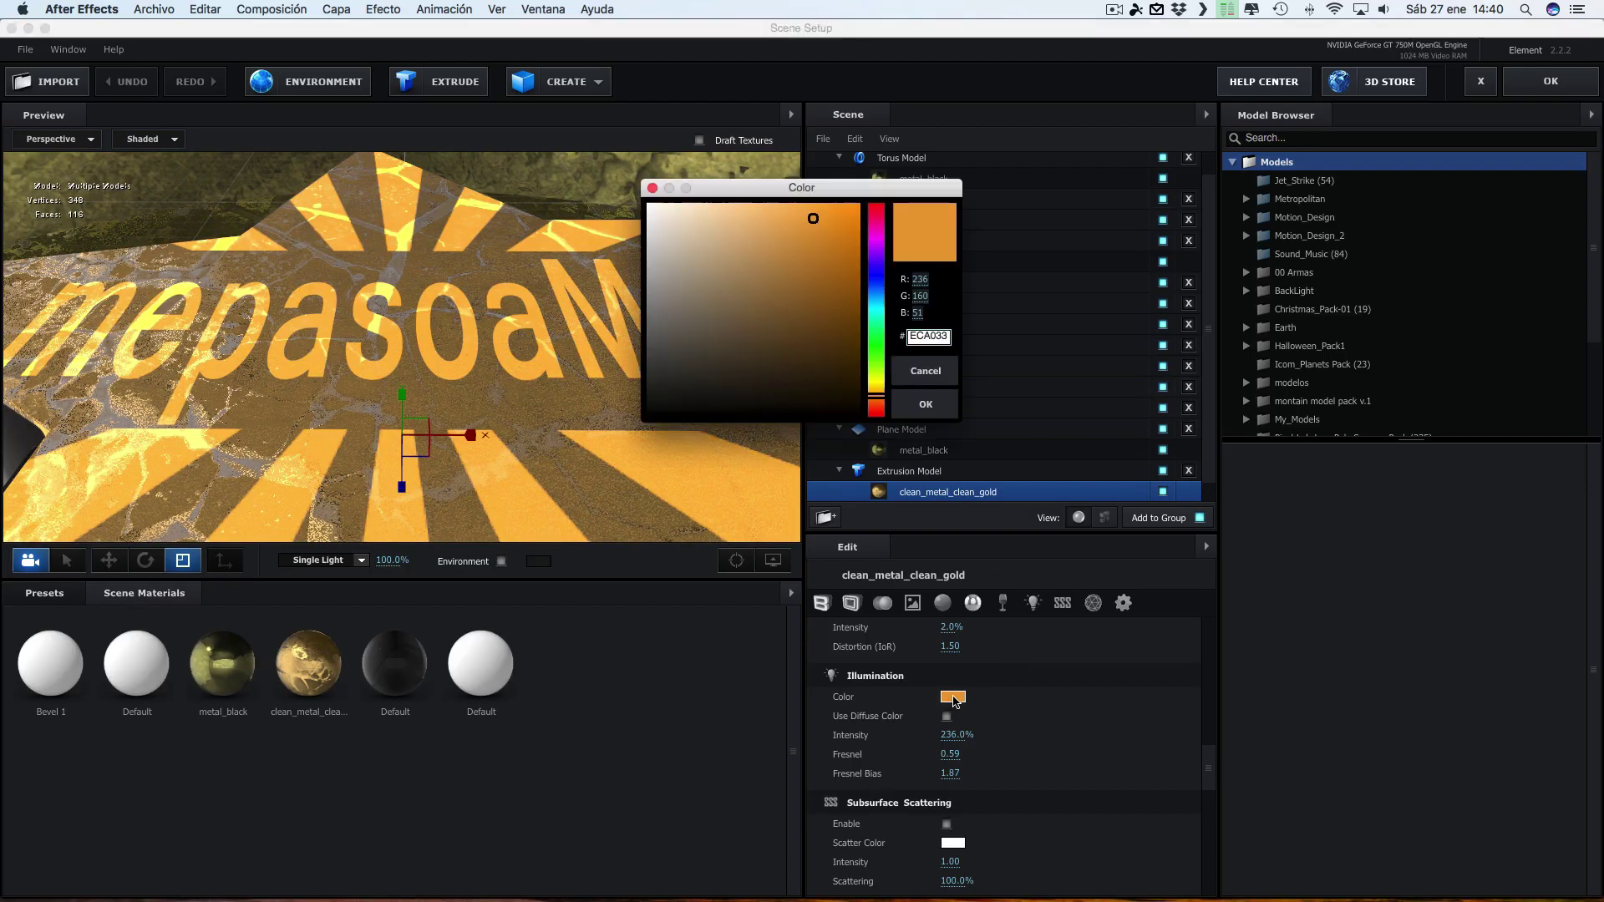
mouse_move(785, 238)
mouse_down()
mouse_move(729, 243)
mouse_move(695, 219)
mouse_up()
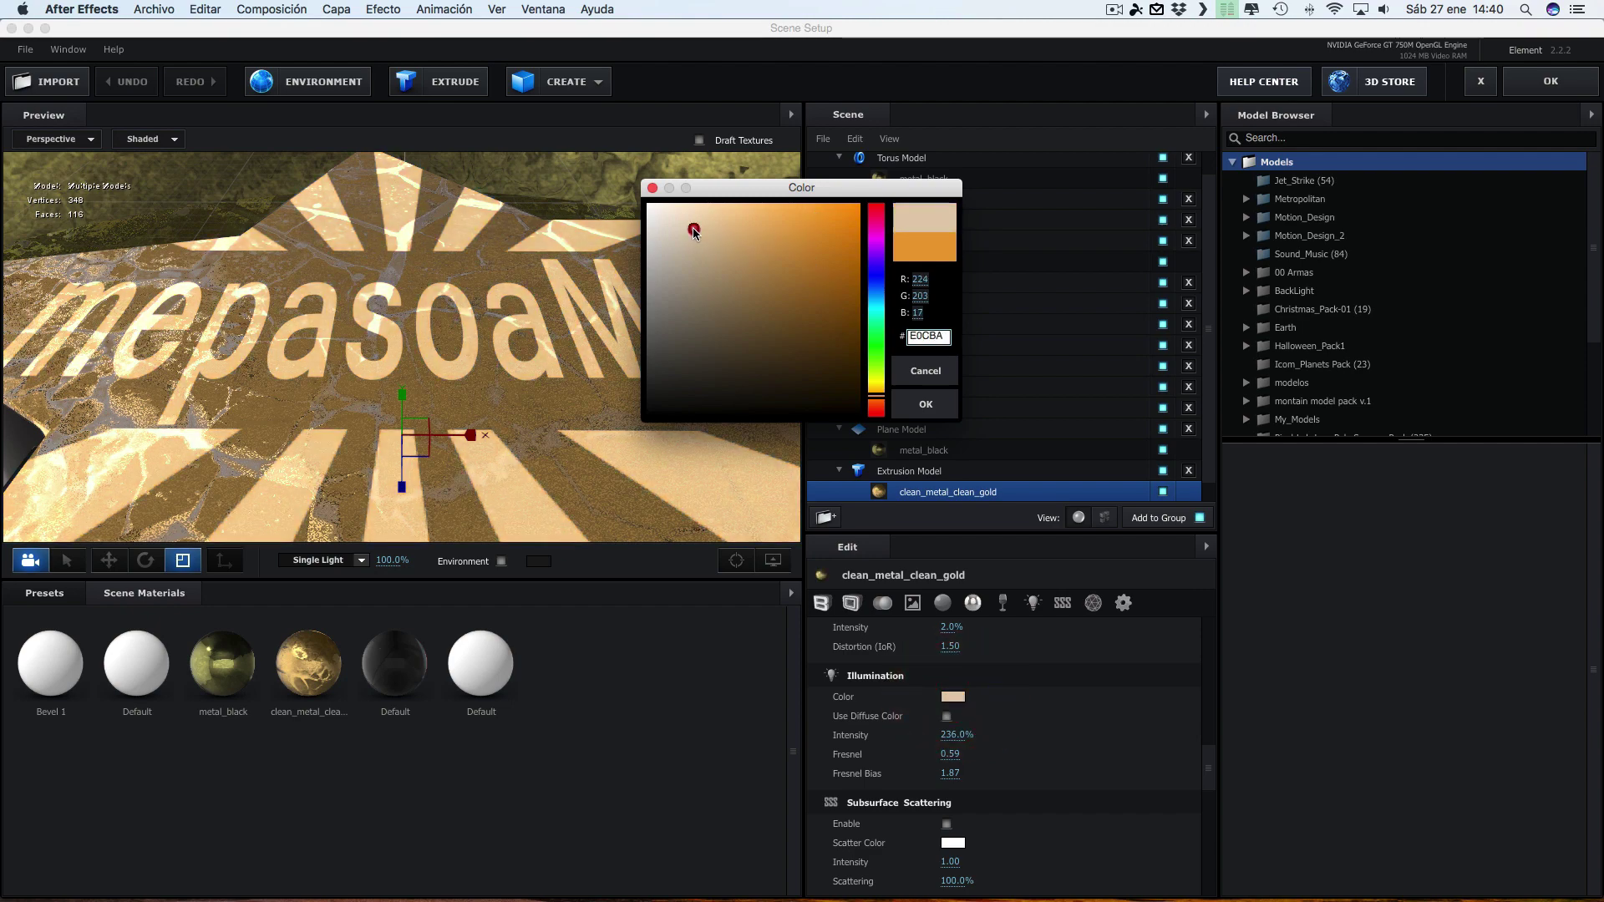
click(802, 214)
click(878, 384)
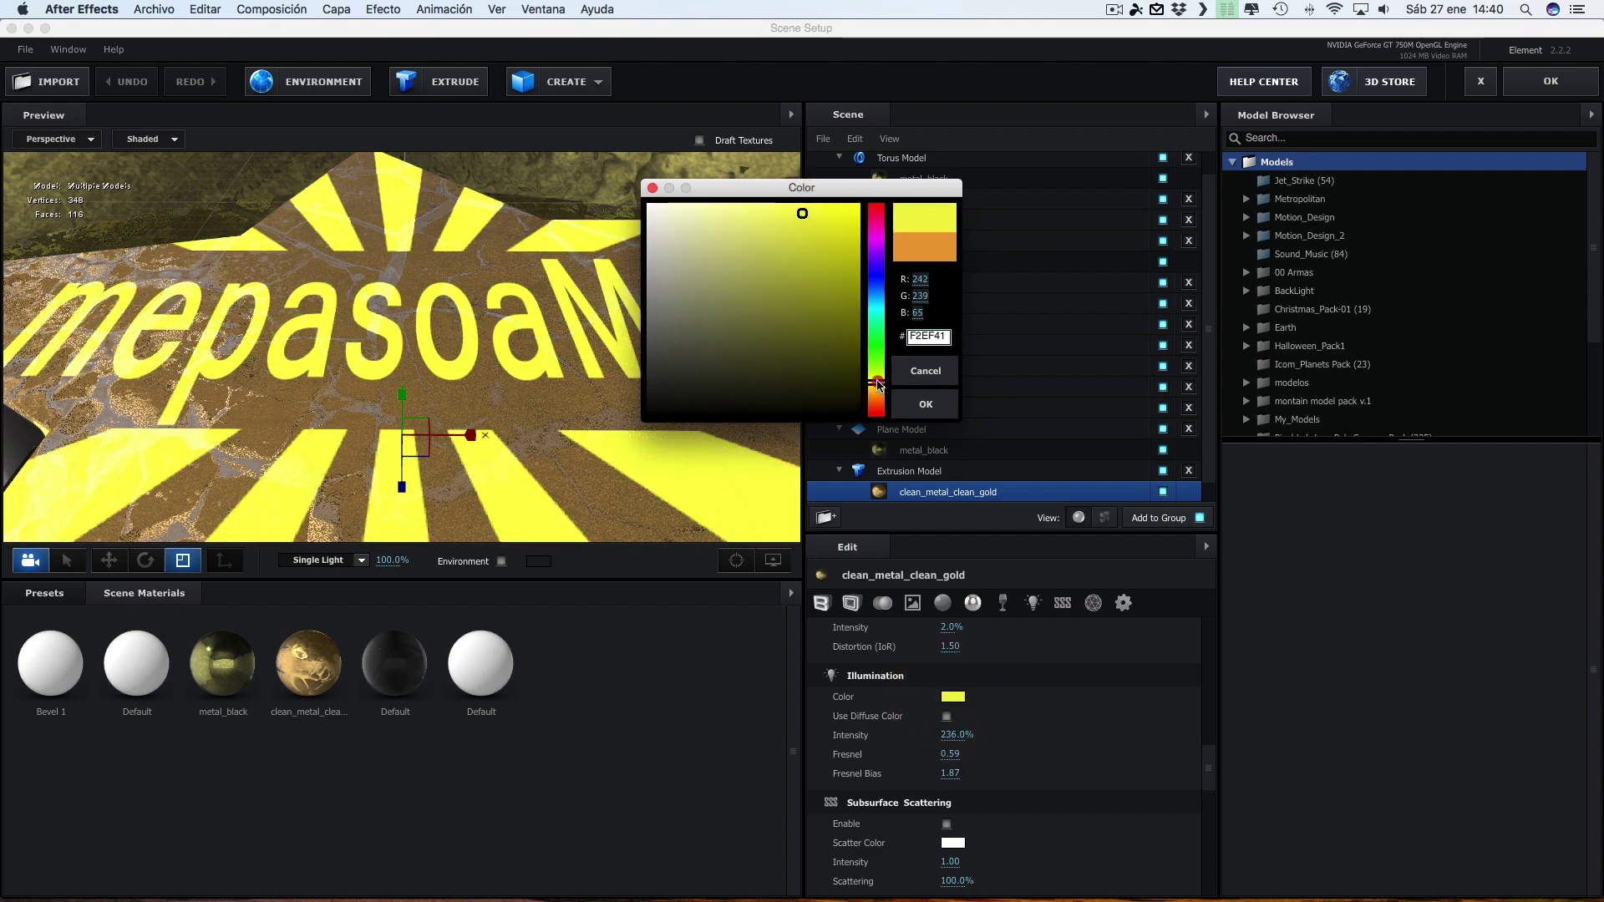
drag(877, 386, 877, 395)
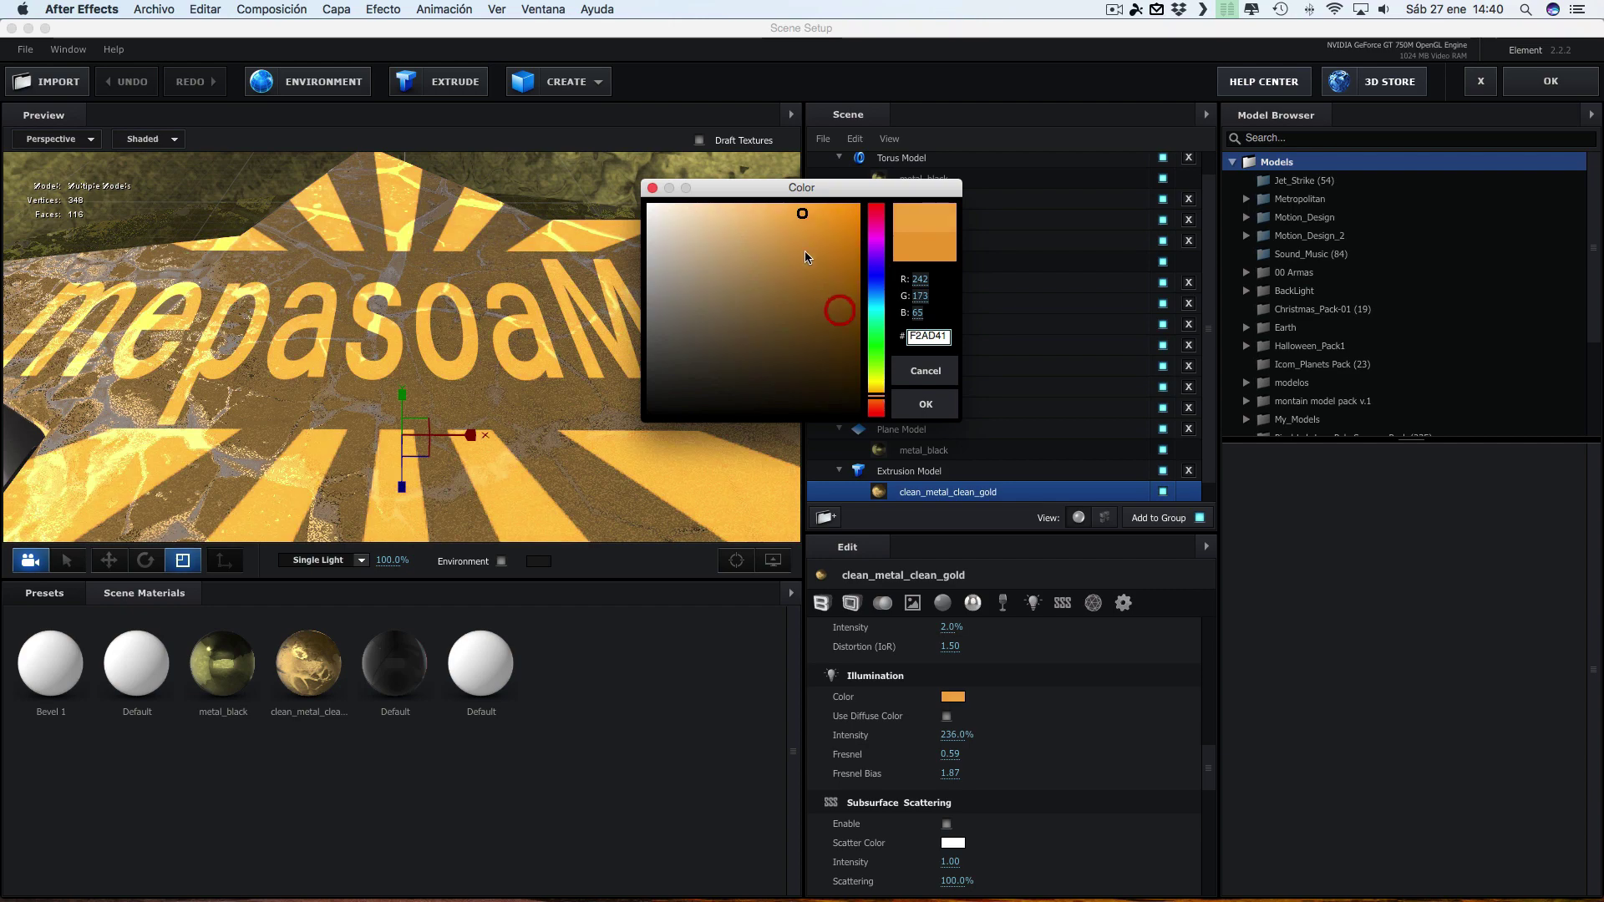
click(759, 214)
drag(758, 215, 779, 209)
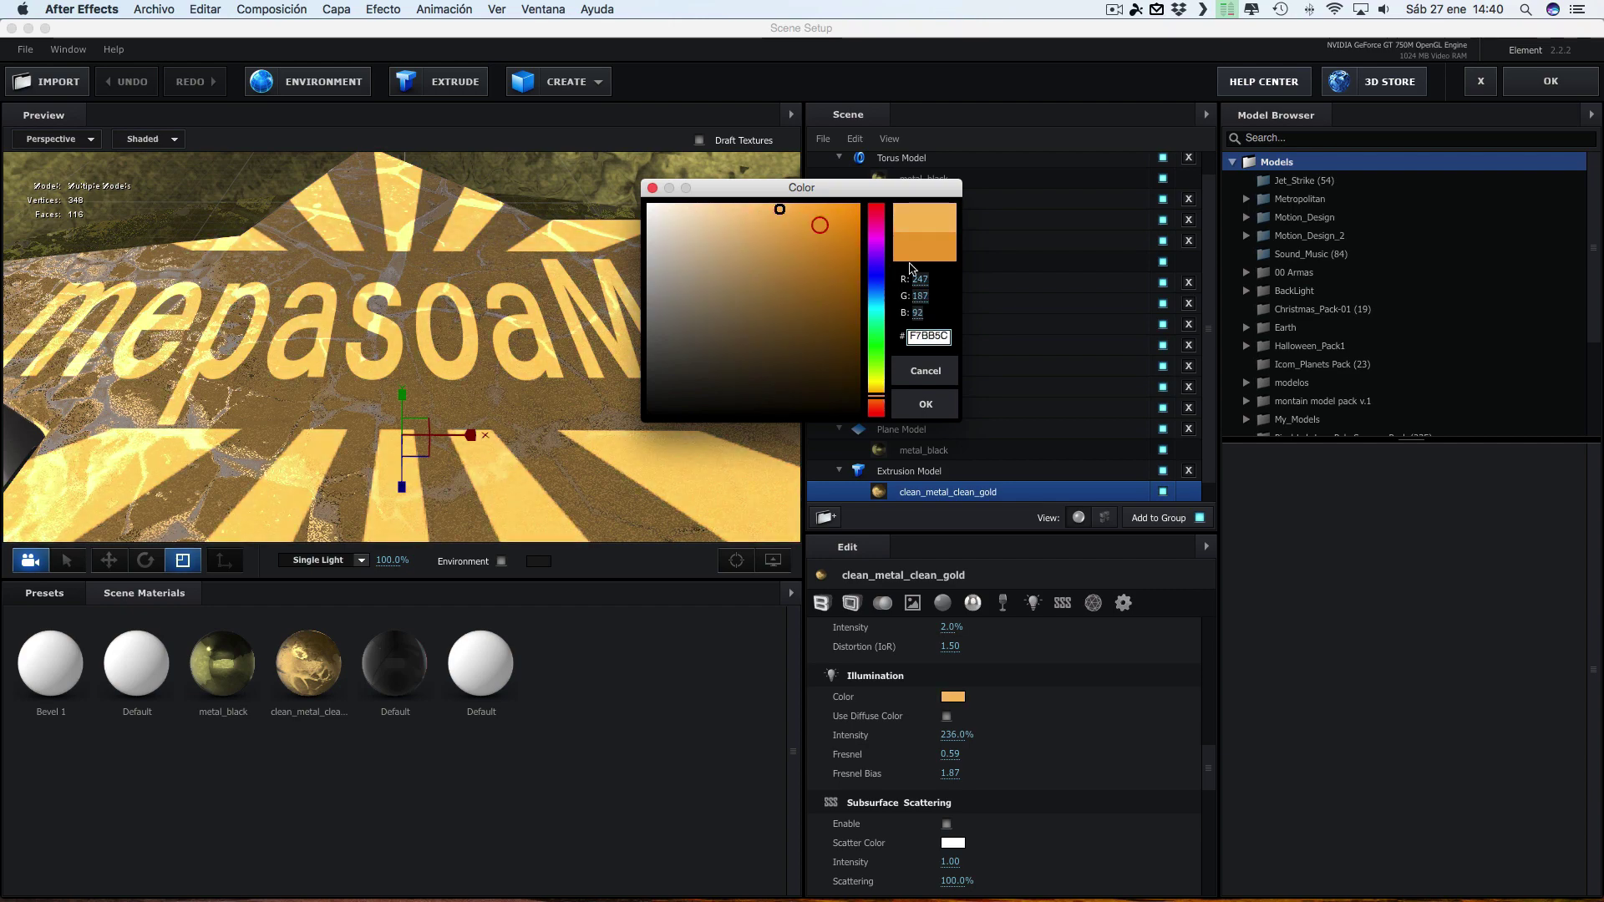
click(941, 403)
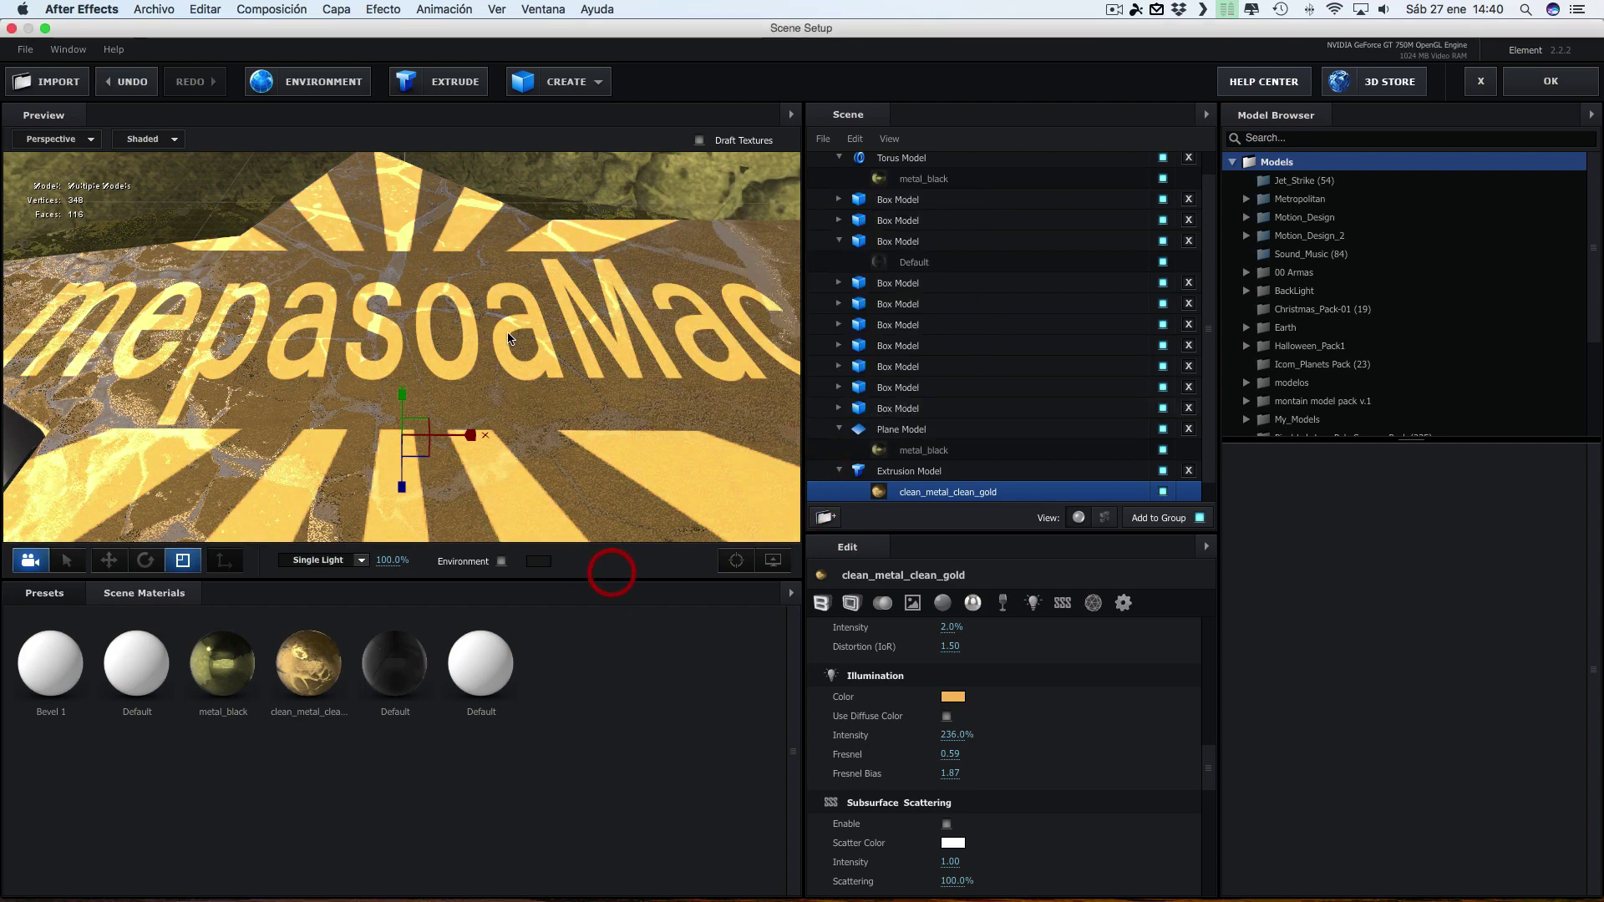
mouse_move(565, 347)
mouse_down()
mouse_move(585, 351)
mouse_move(557, 336)
mouse_move(663, 413)
mouse_up()
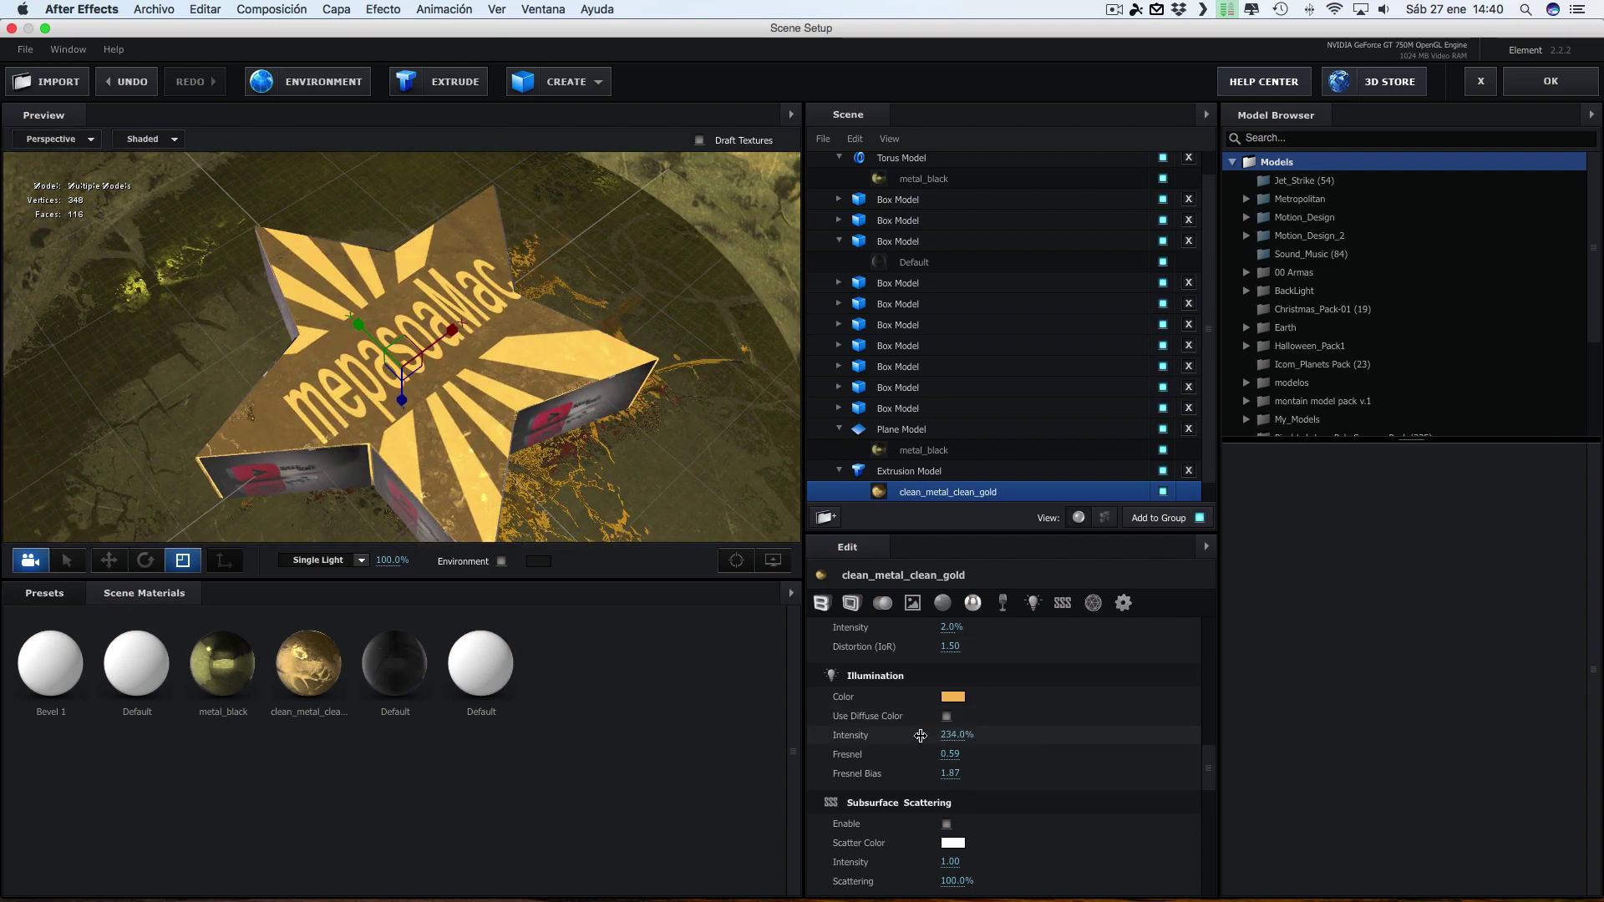
drag(920, 735, 817, 735)
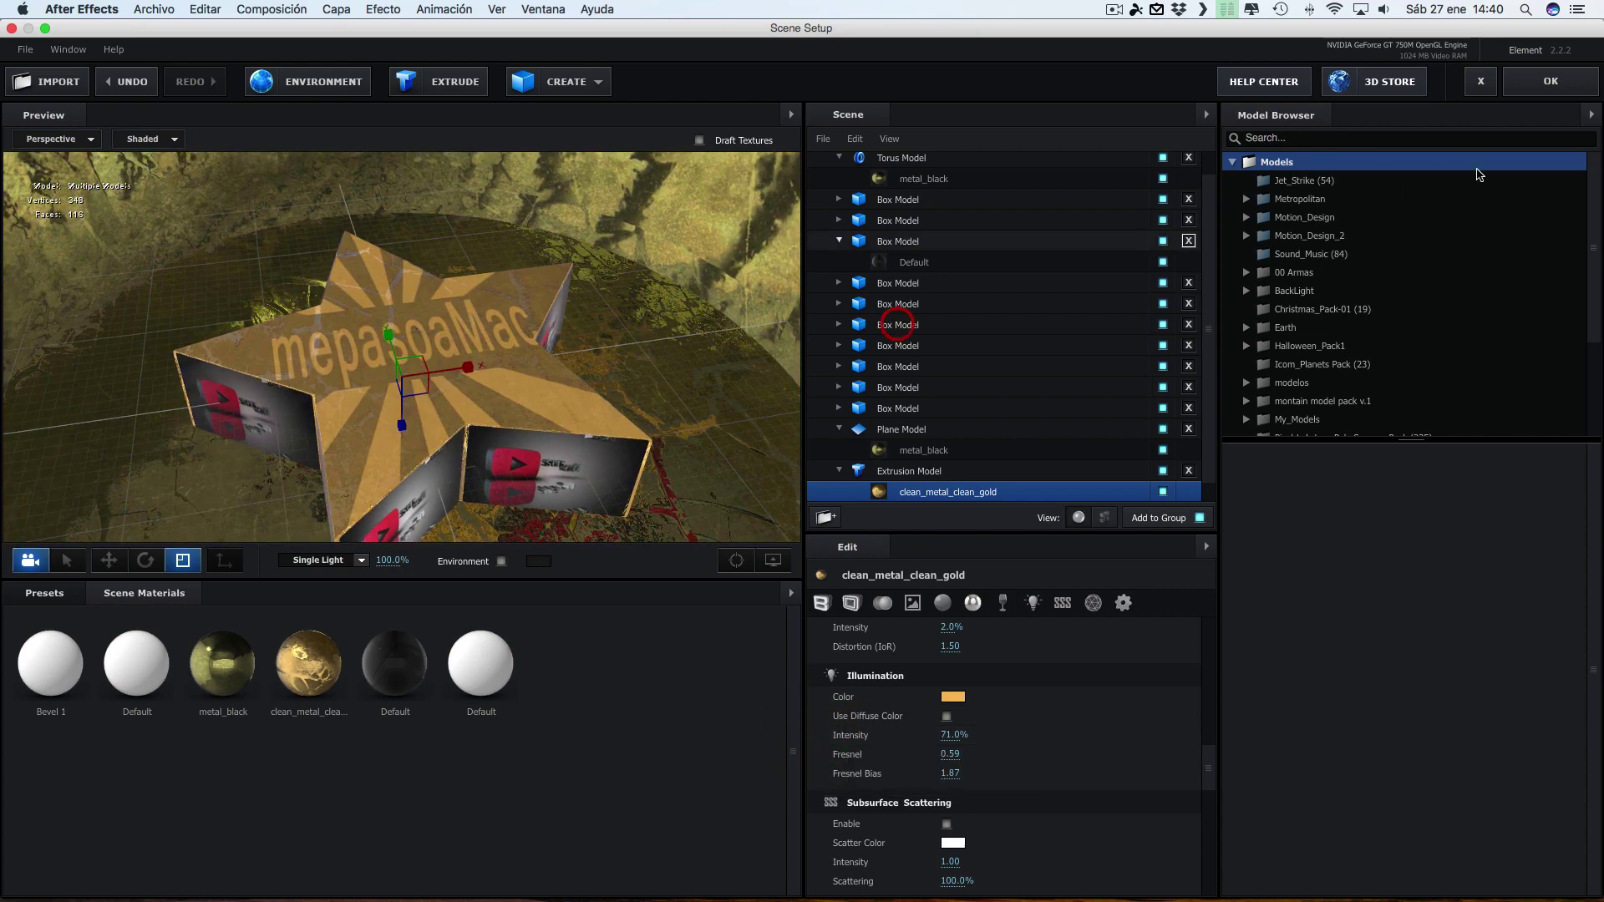
Apply the Scene Setup changes and preview the star at several frames up to 0:01:15:19
click(1551, 82)
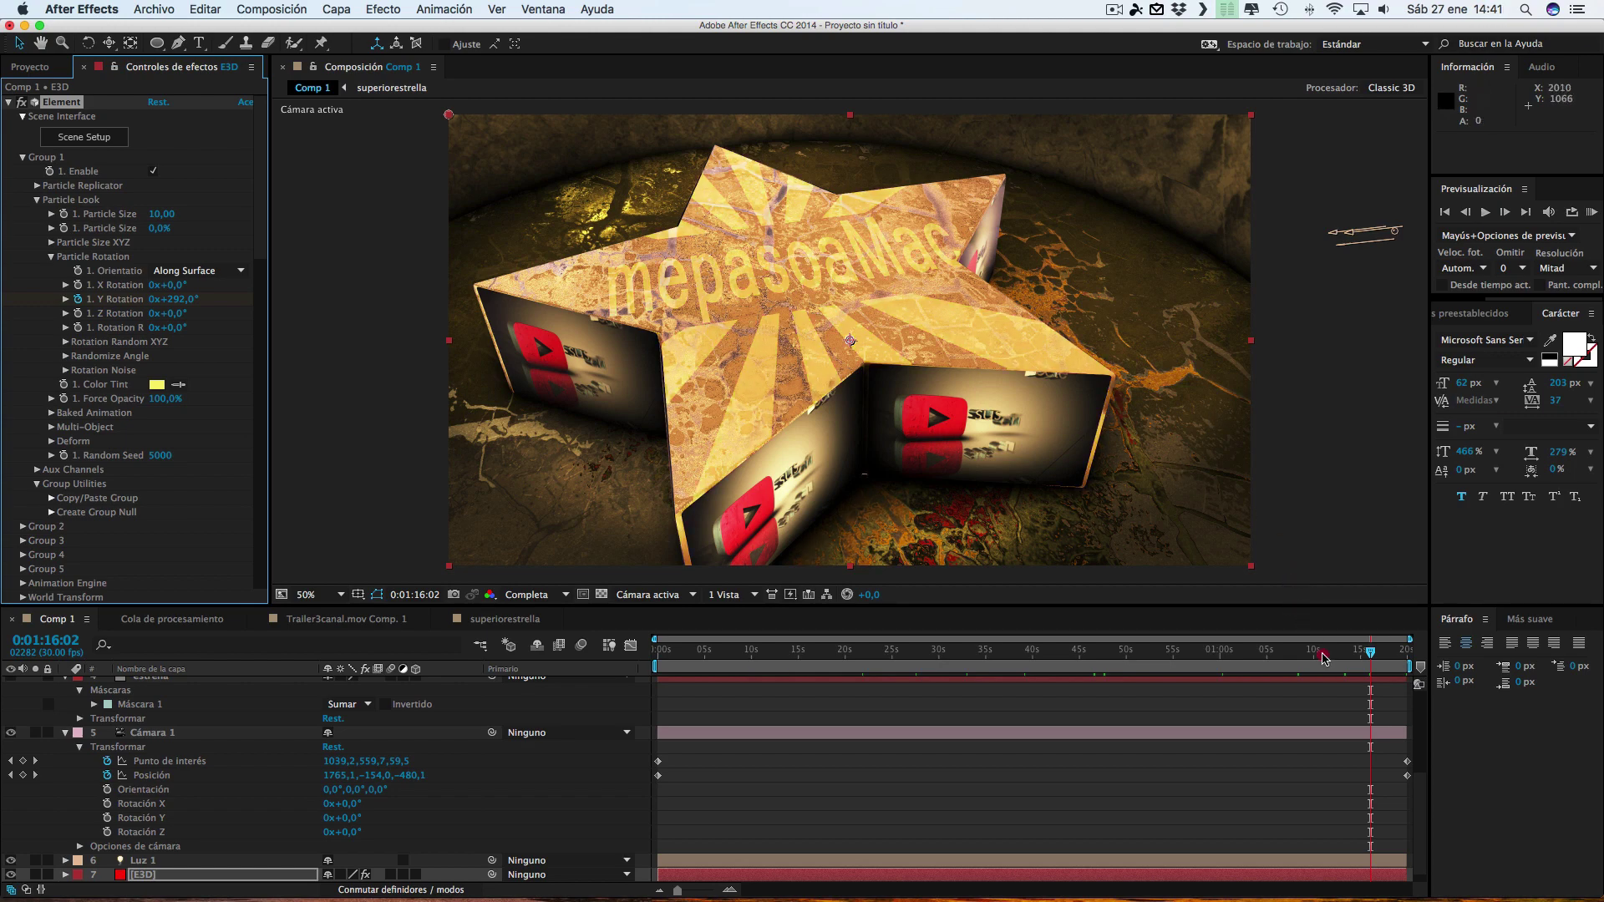
click(1320, 652)
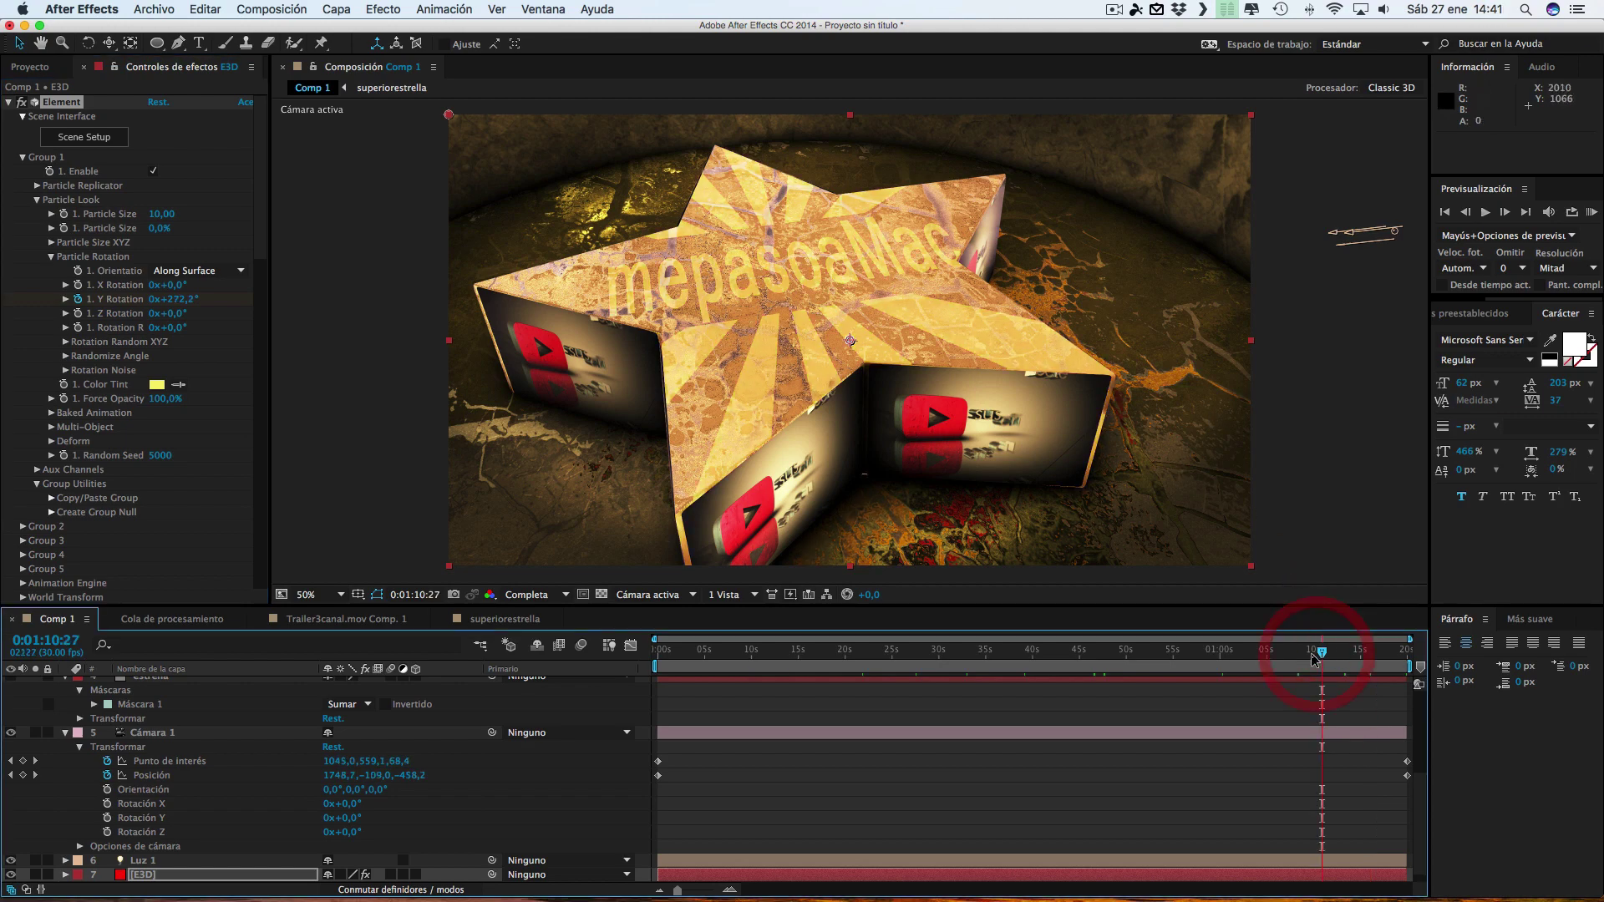
click(1272, 653)
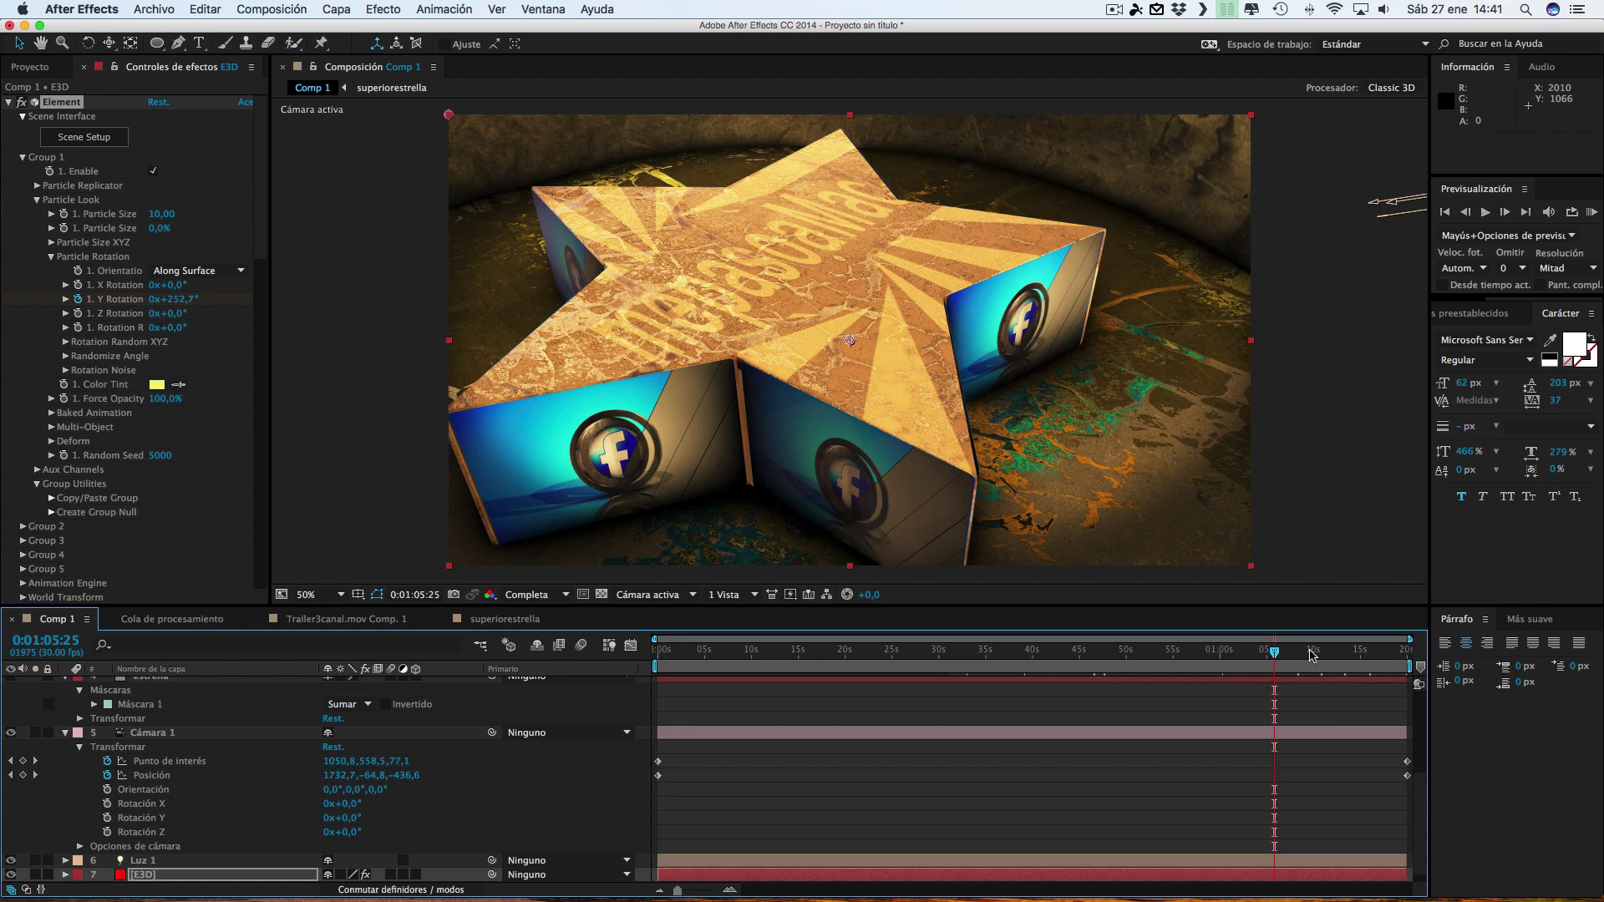
click(1337, 653)
click(1367, 653)
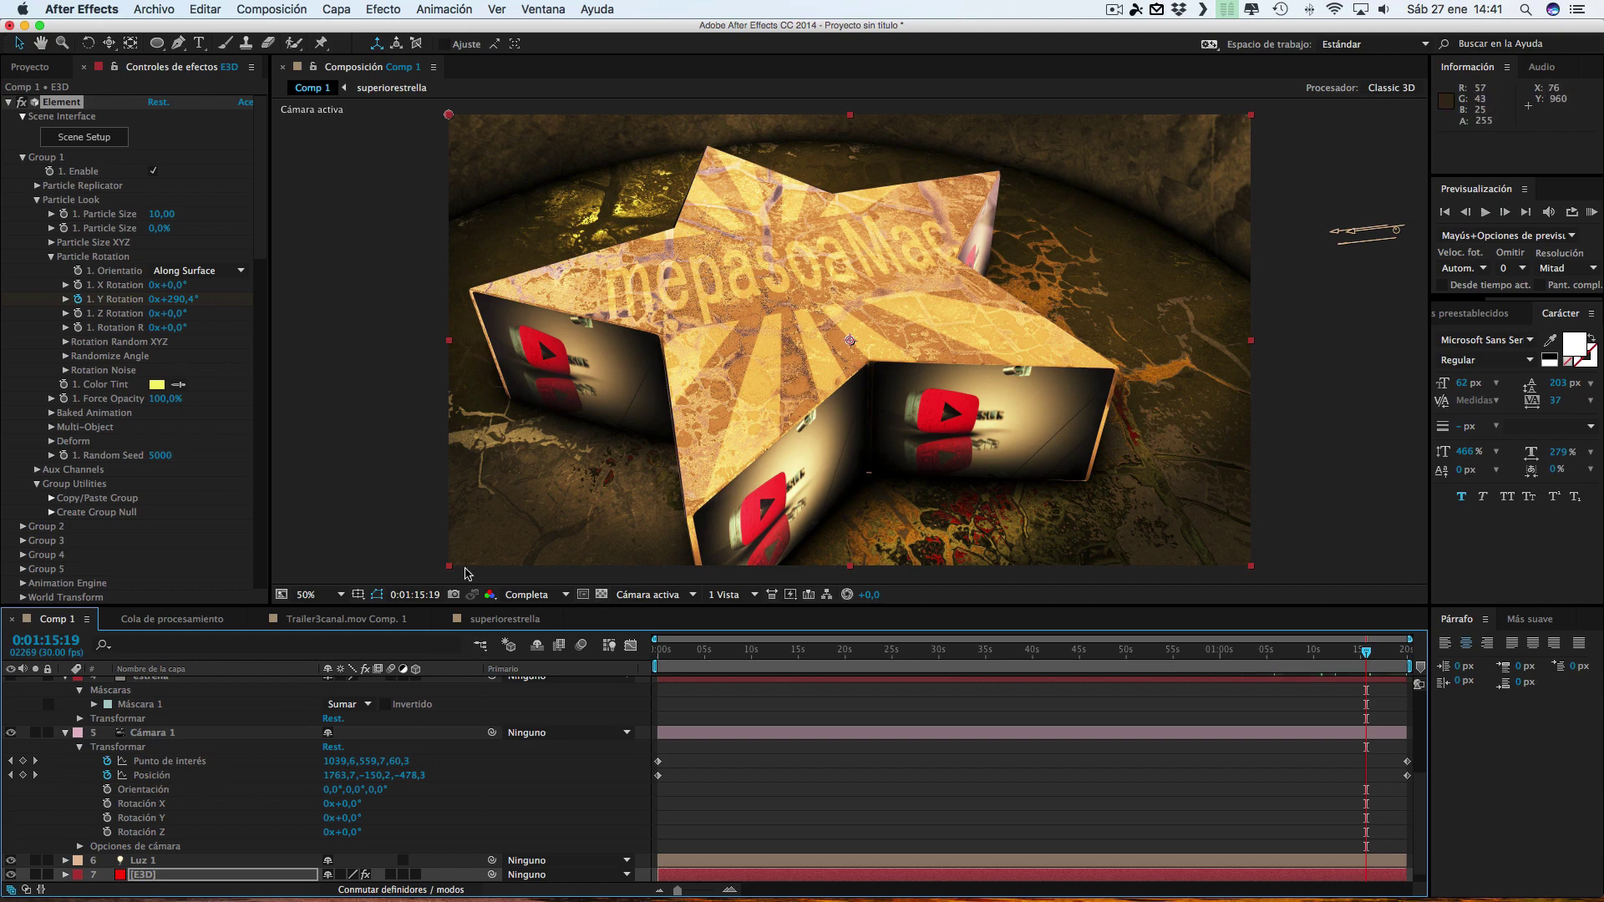
scroll(265, 769, up, 5)
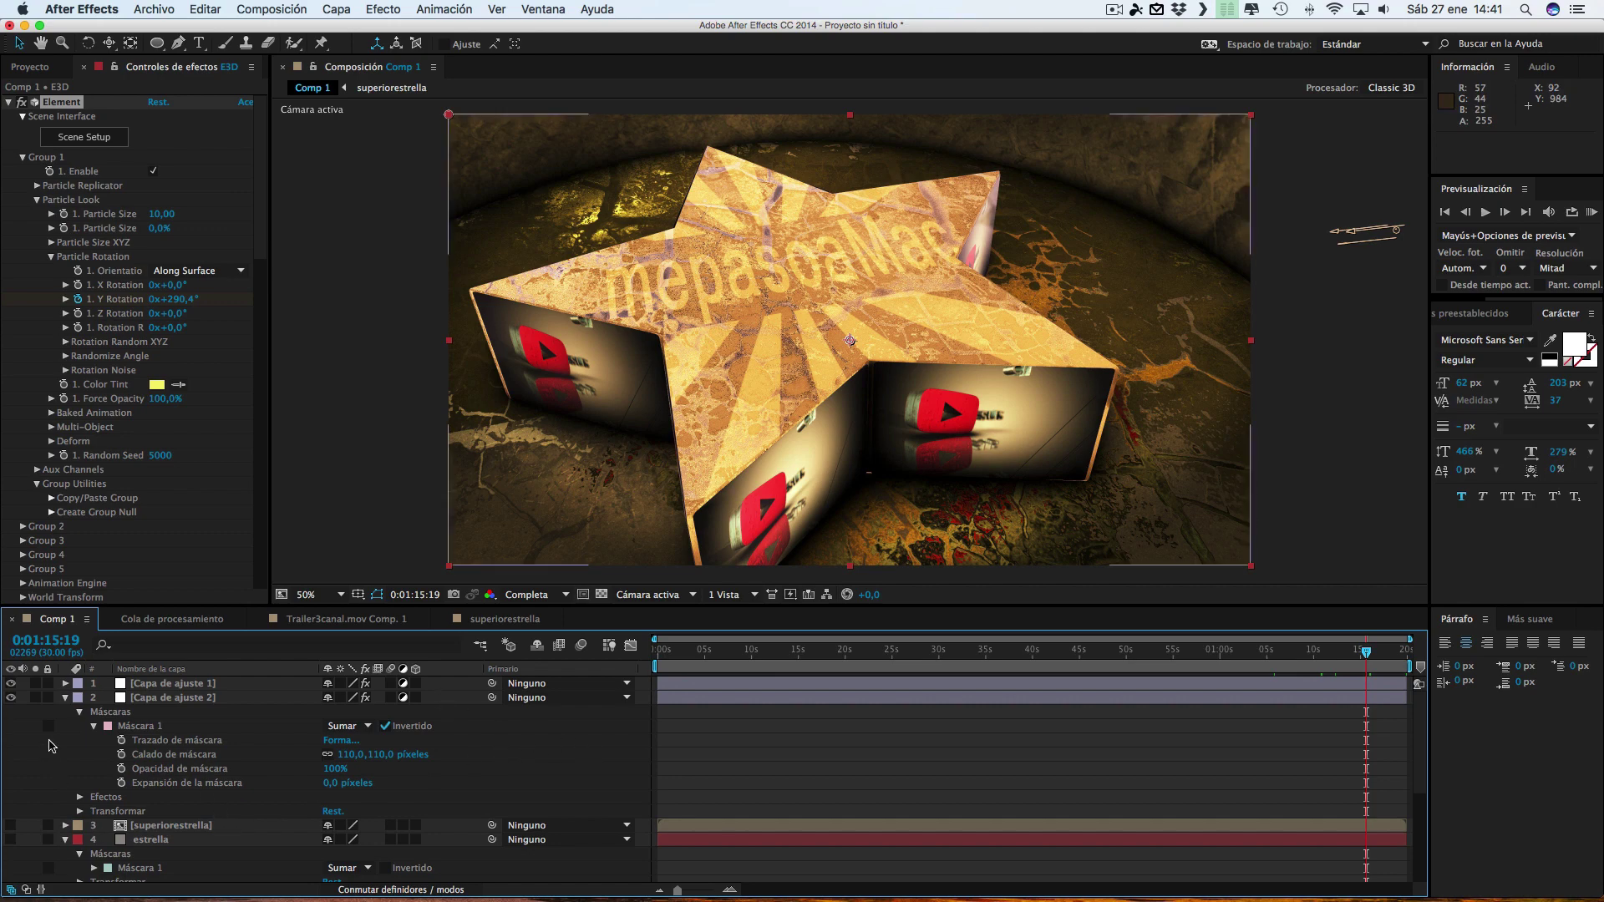
Collapse layers 2 and 4, expand Cámara 1, jump to 0:01:19:29 and reveal its camera options
click(66, 699)
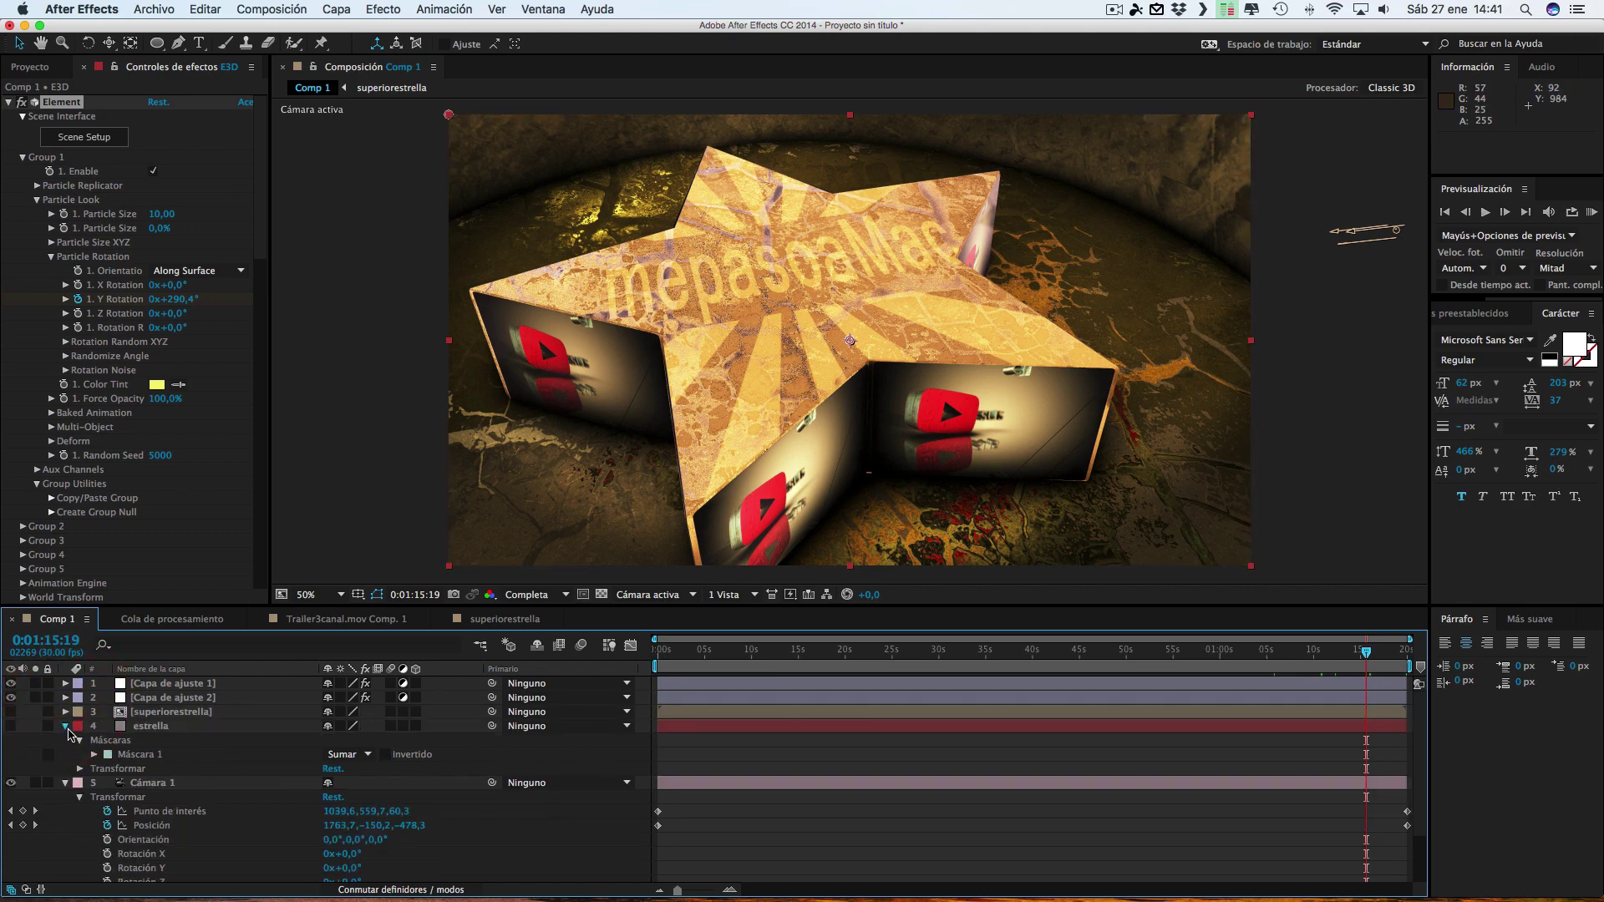
click(66, 726)
click(66, 740)
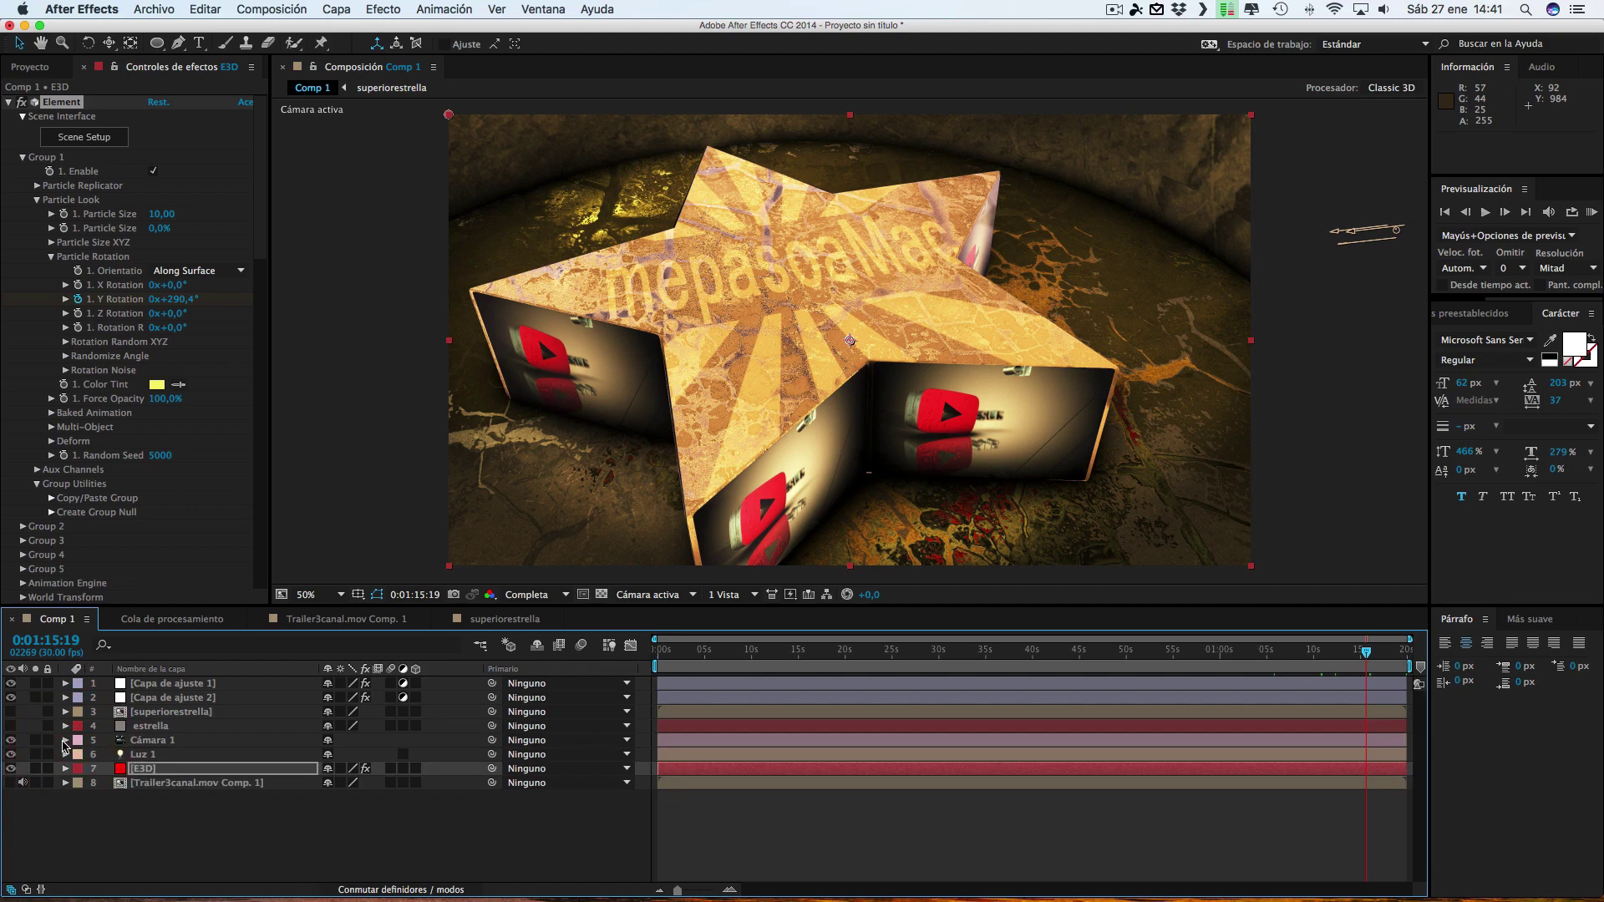
click(66, 740)
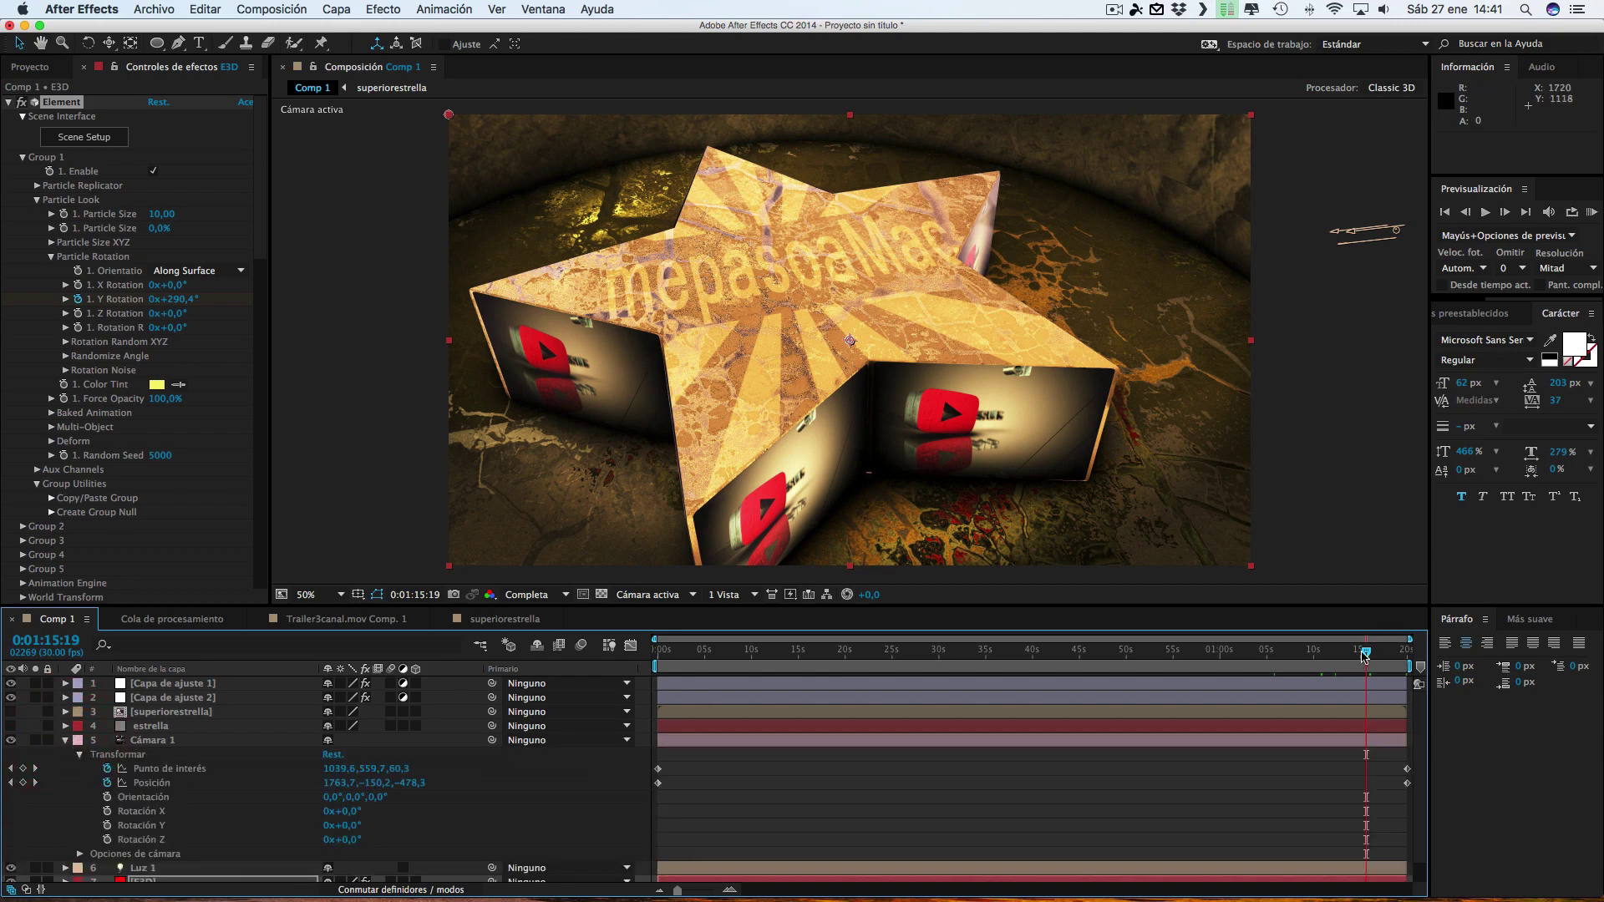
click(1425, 660)
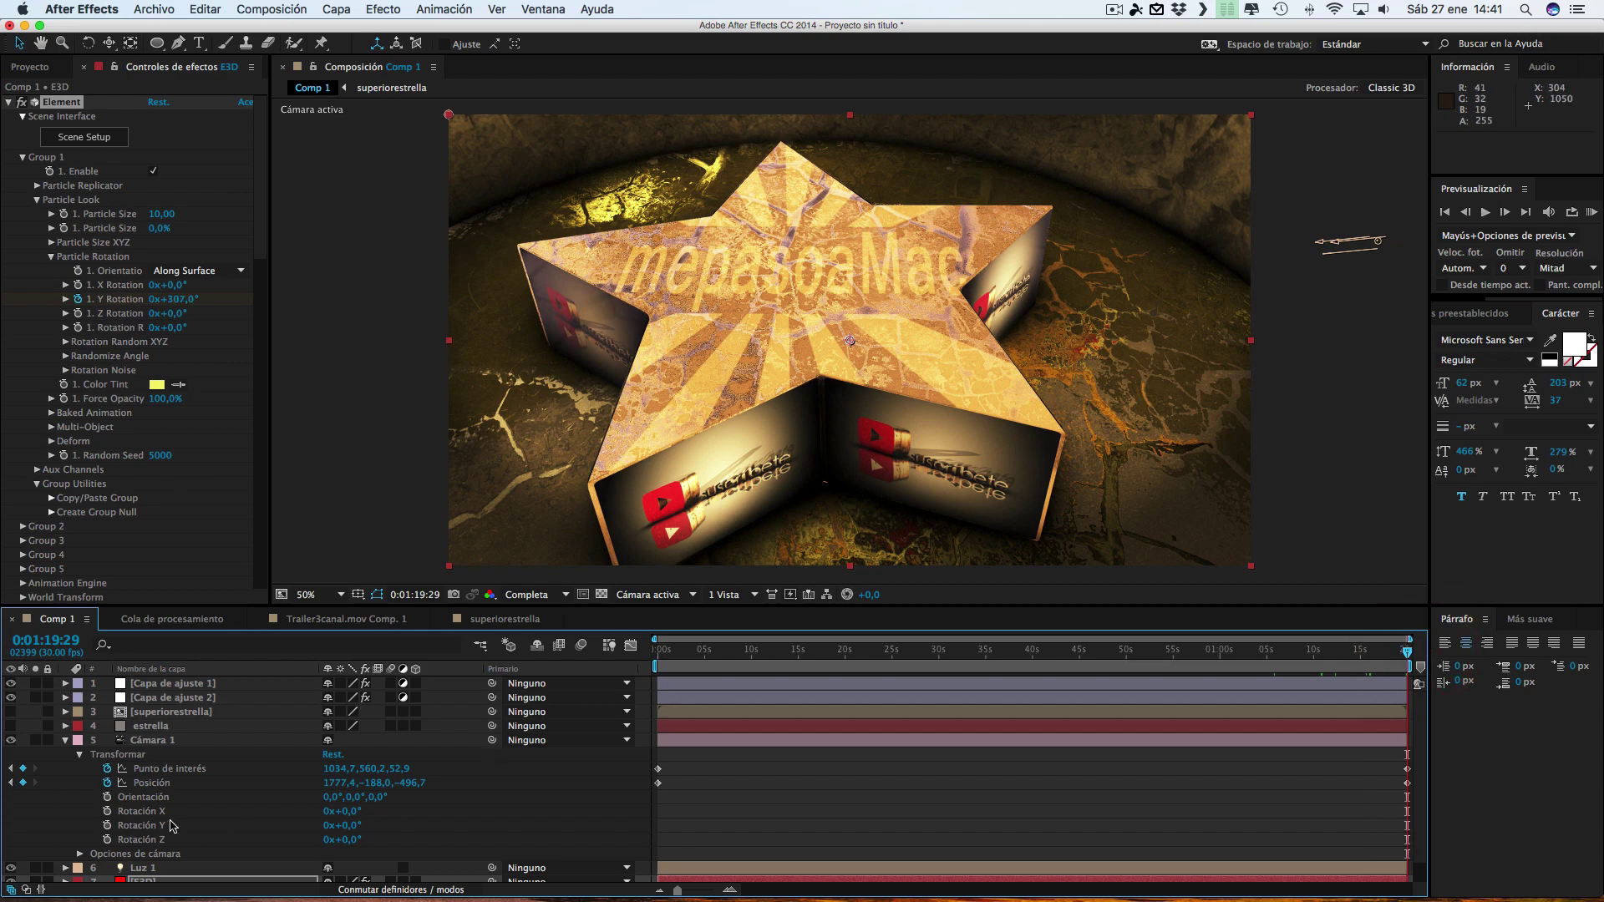
click(79, 855)
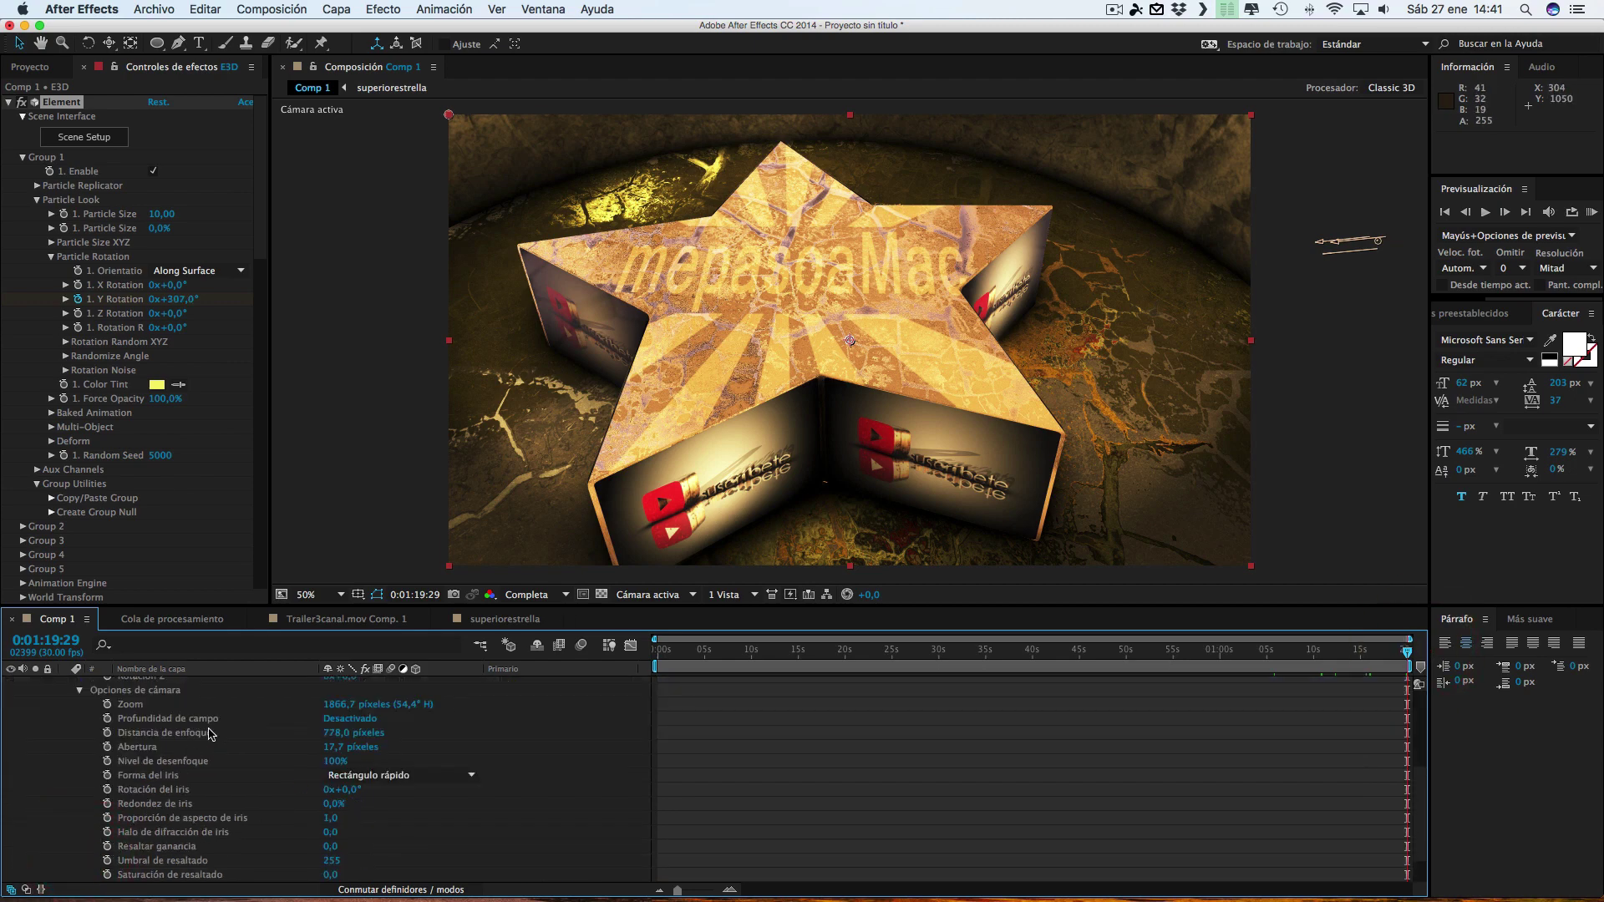
Turn on depth of field for Cámara 1 and view the scene from the Superior (top) view
click(370, 722)
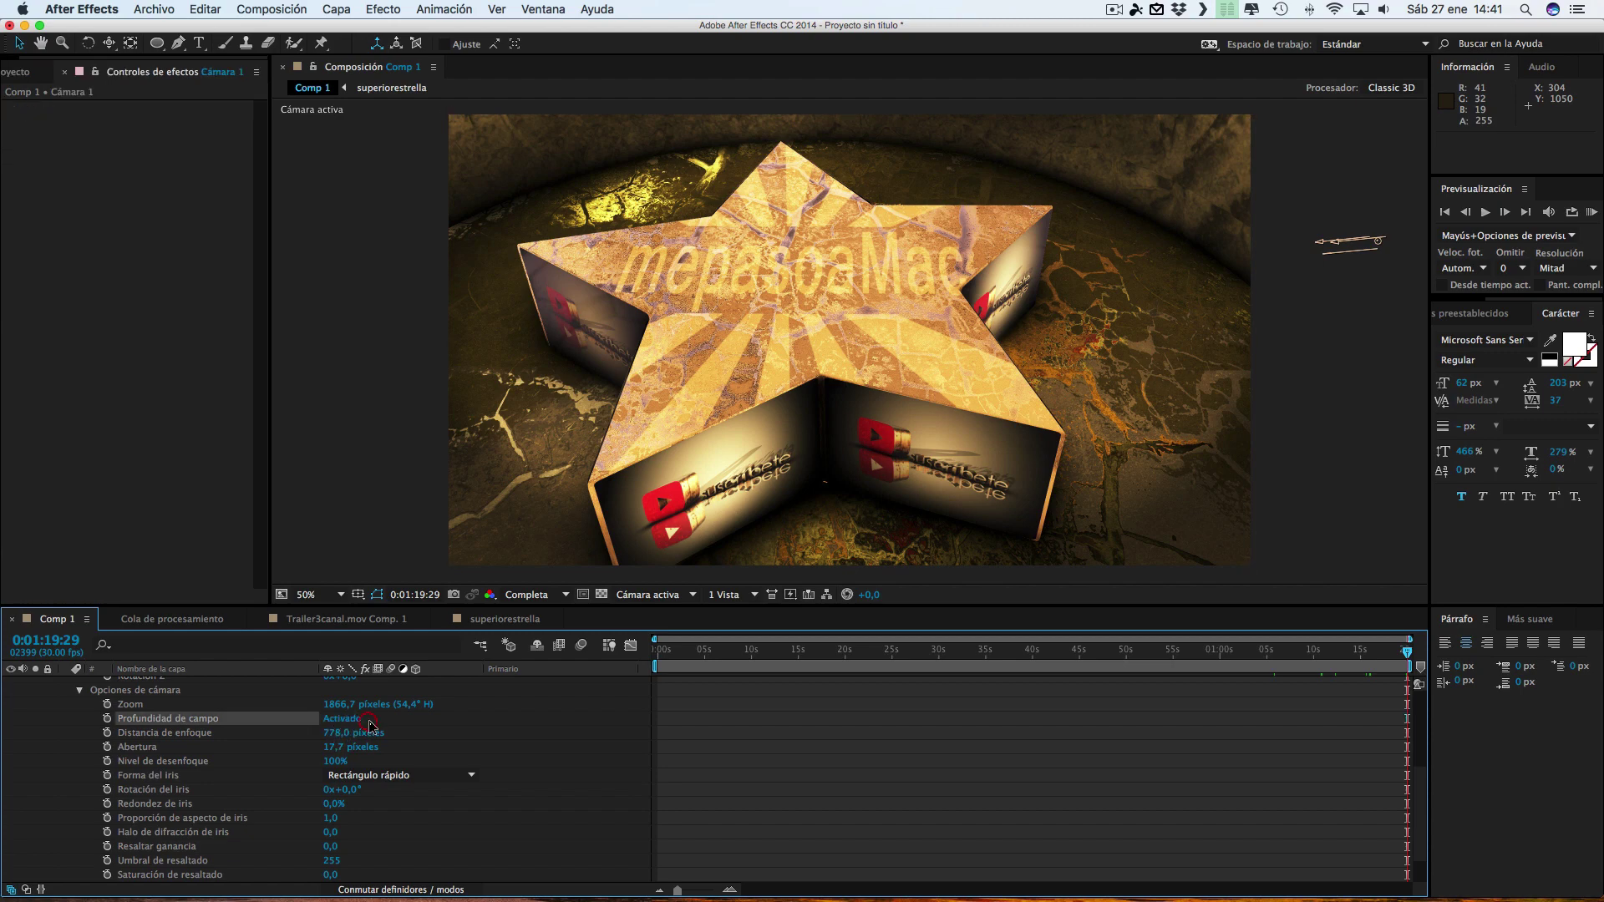
click(652, 595)
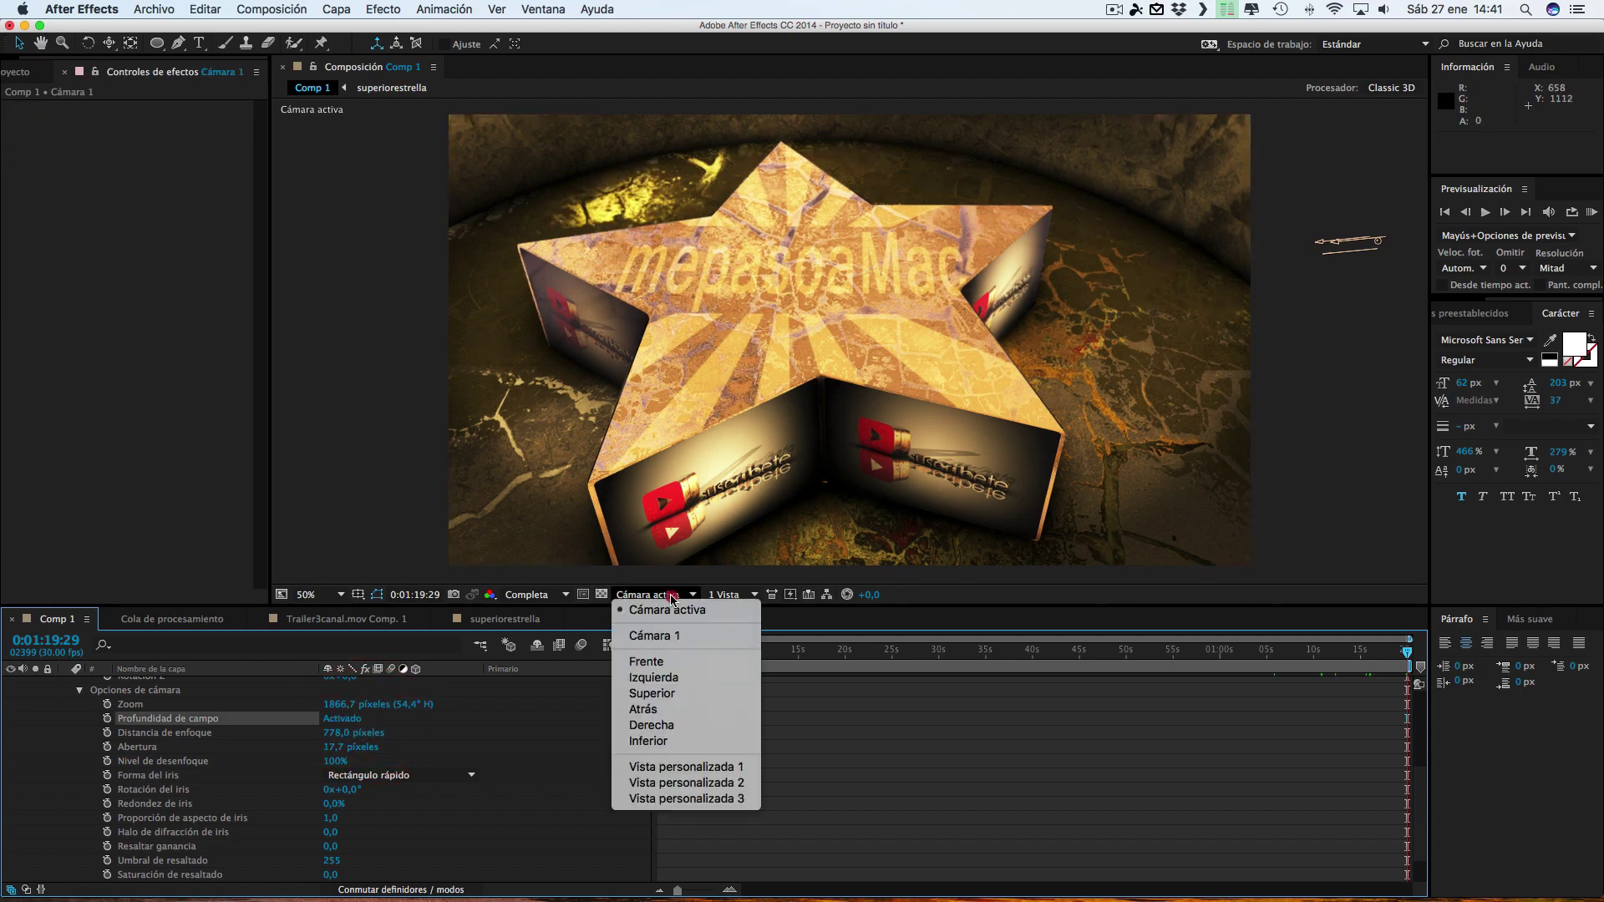
click(686, 769)
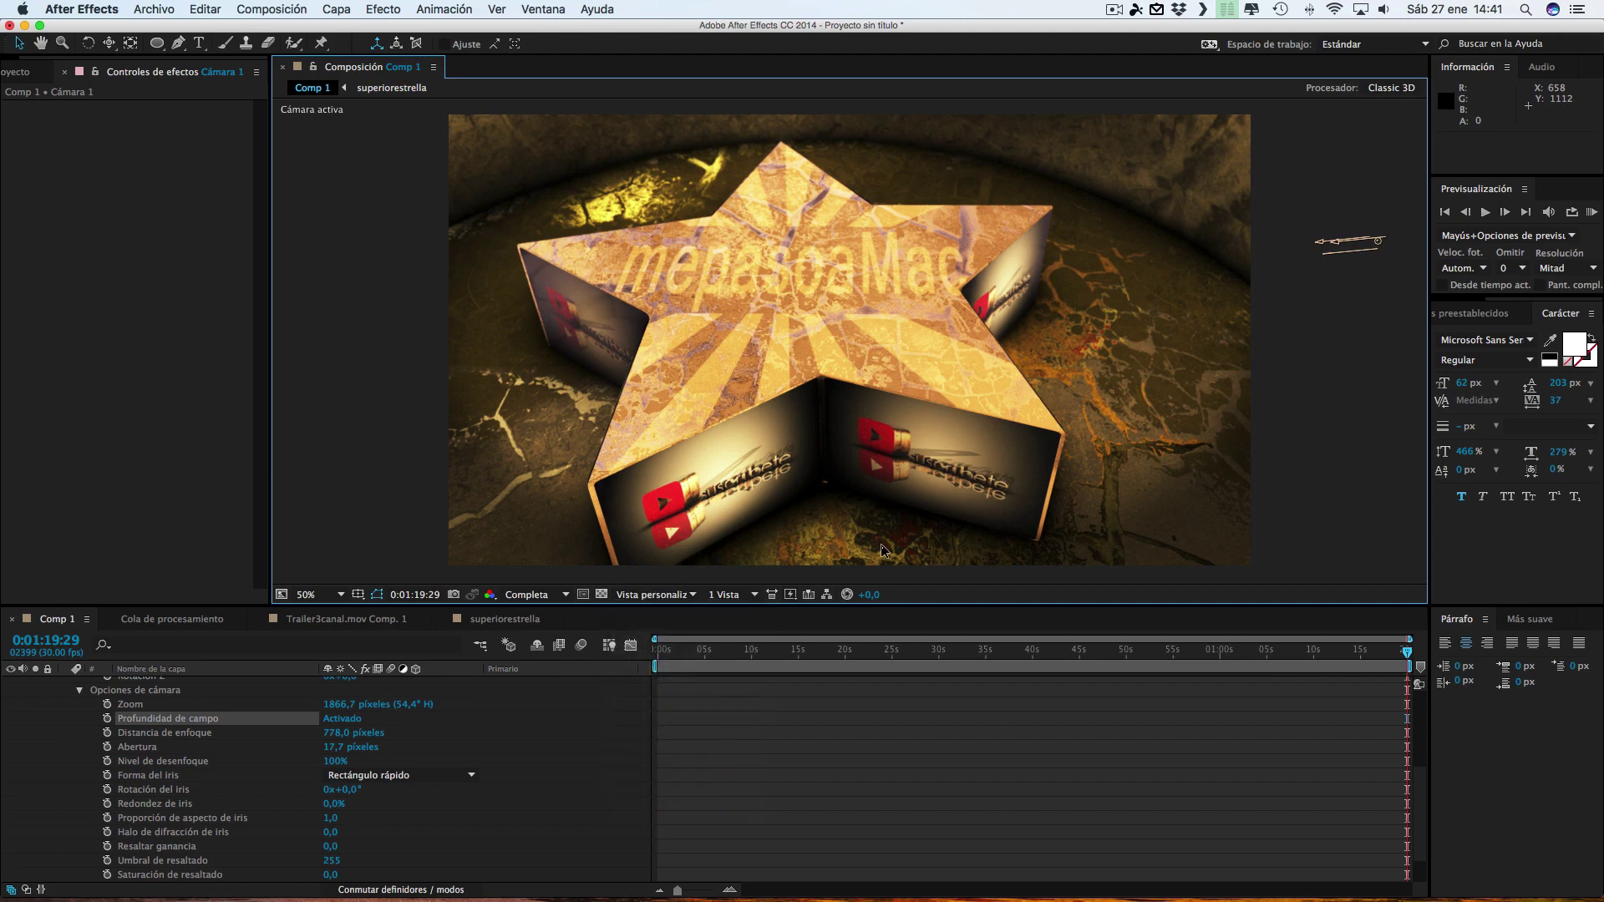
click(654, 594)
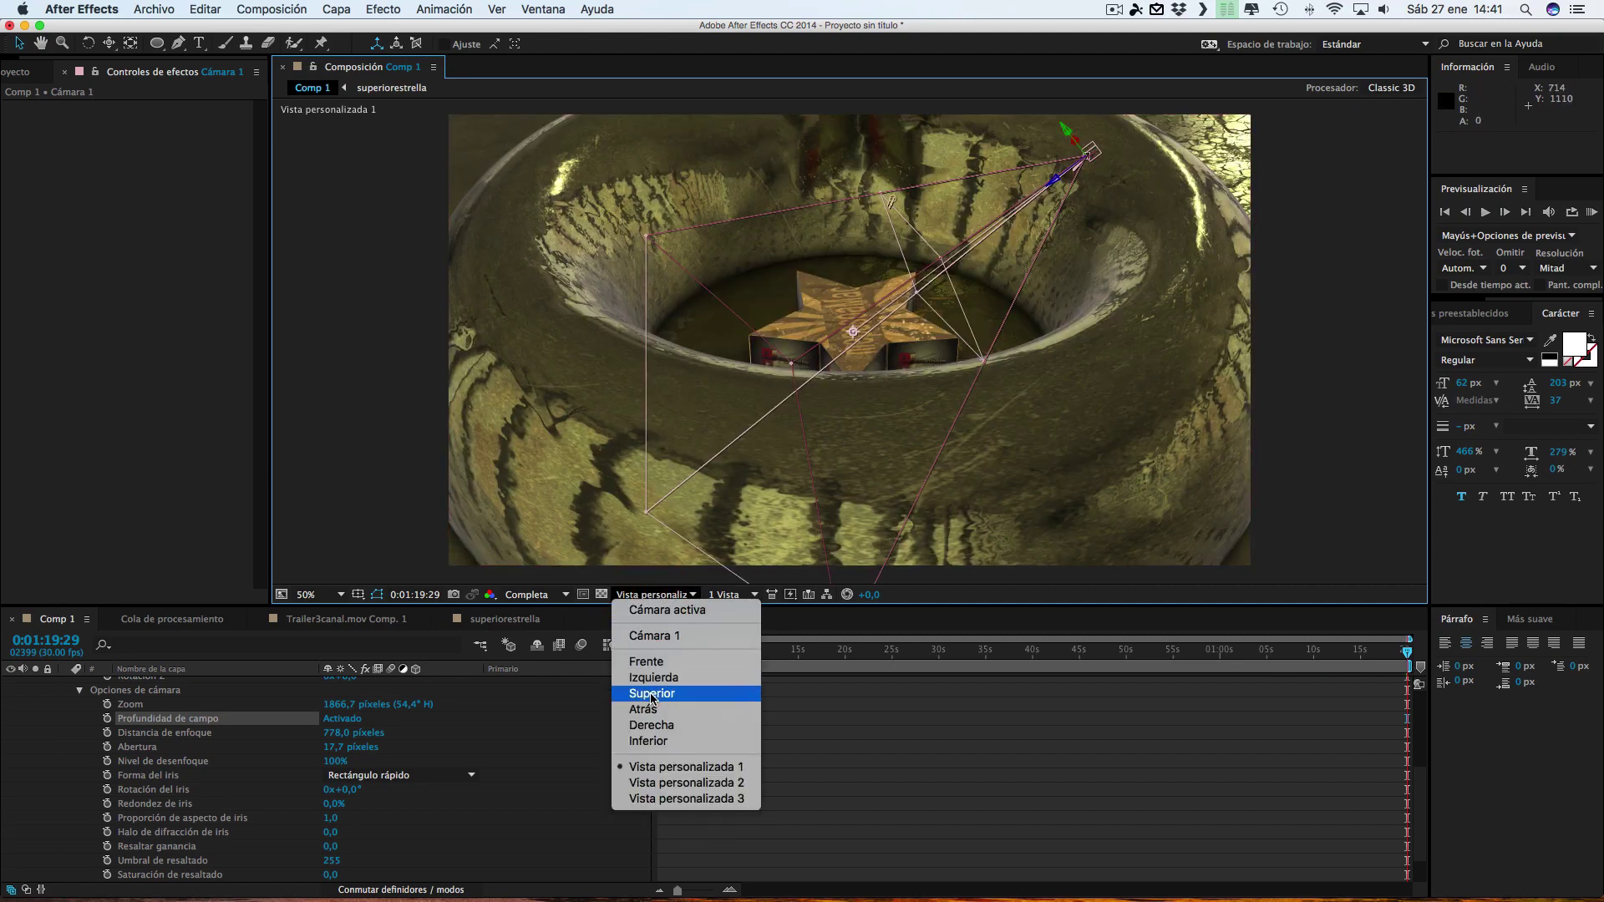
click(653, 694)
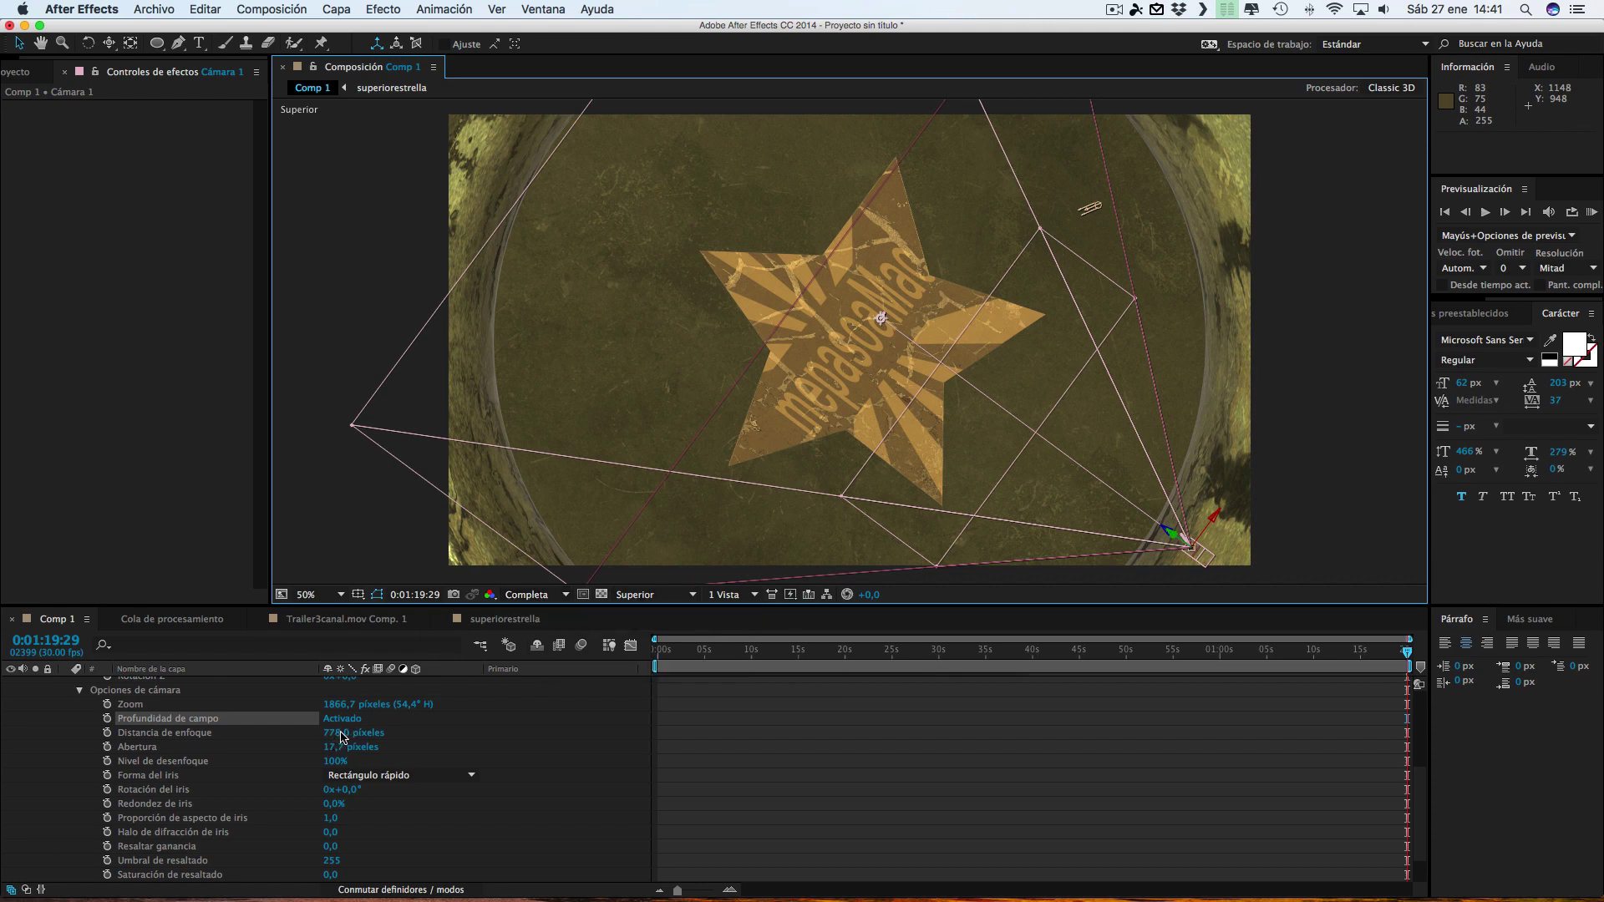
Raise the focus distance to about 1195 pixels and the aperture to 83,7 pixels
drag(336, 733, 678, 722)
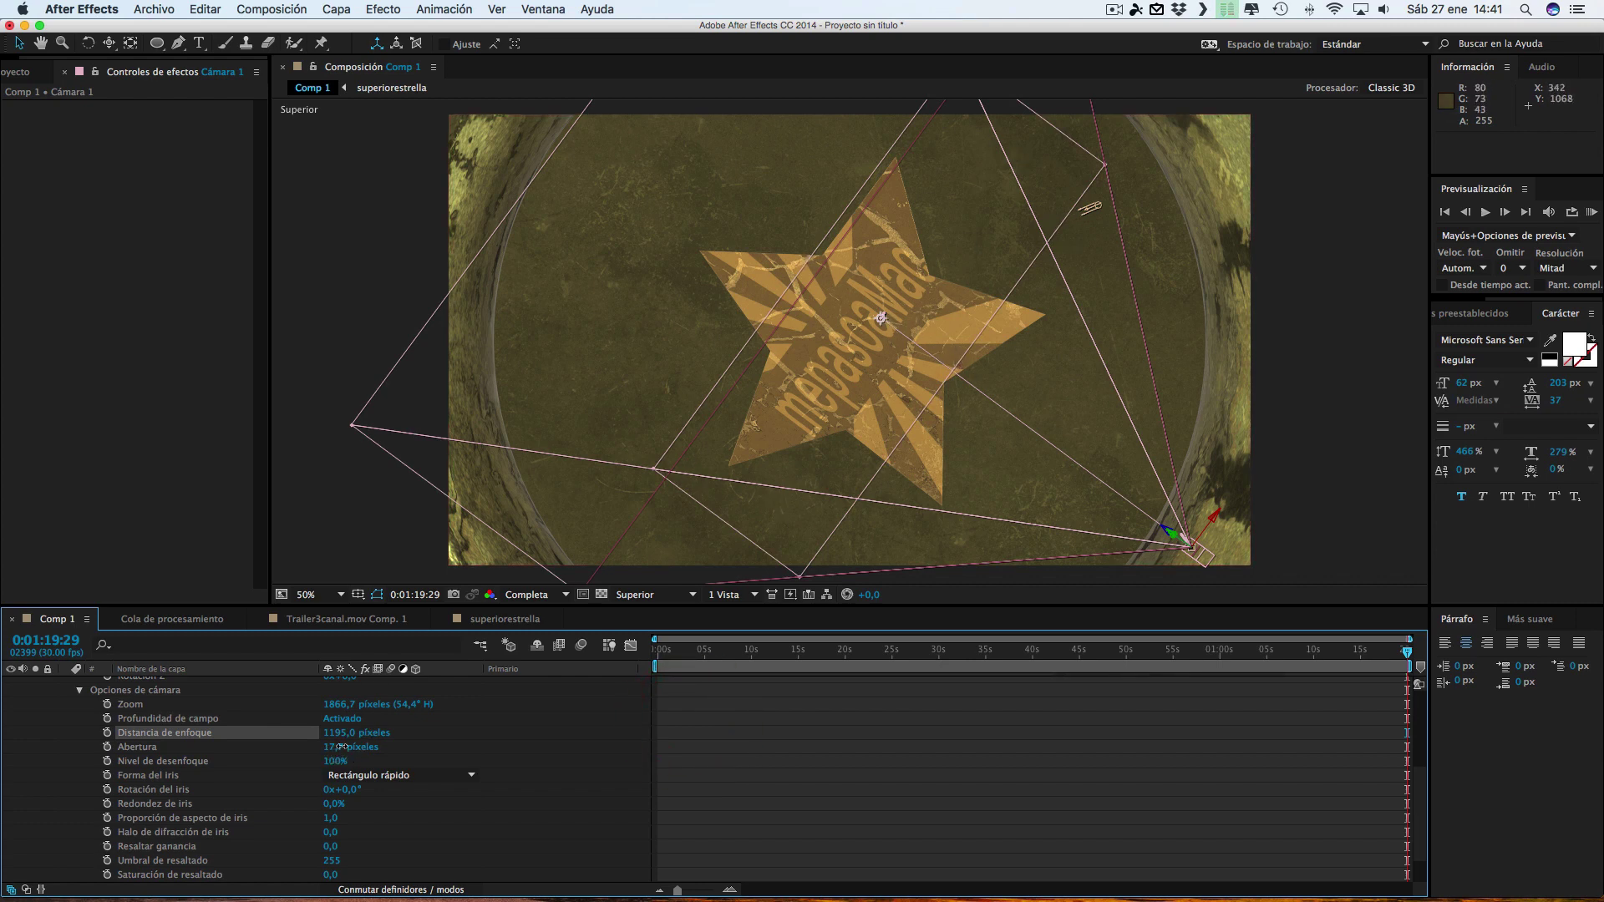
drag(341, 746, 407, 746)
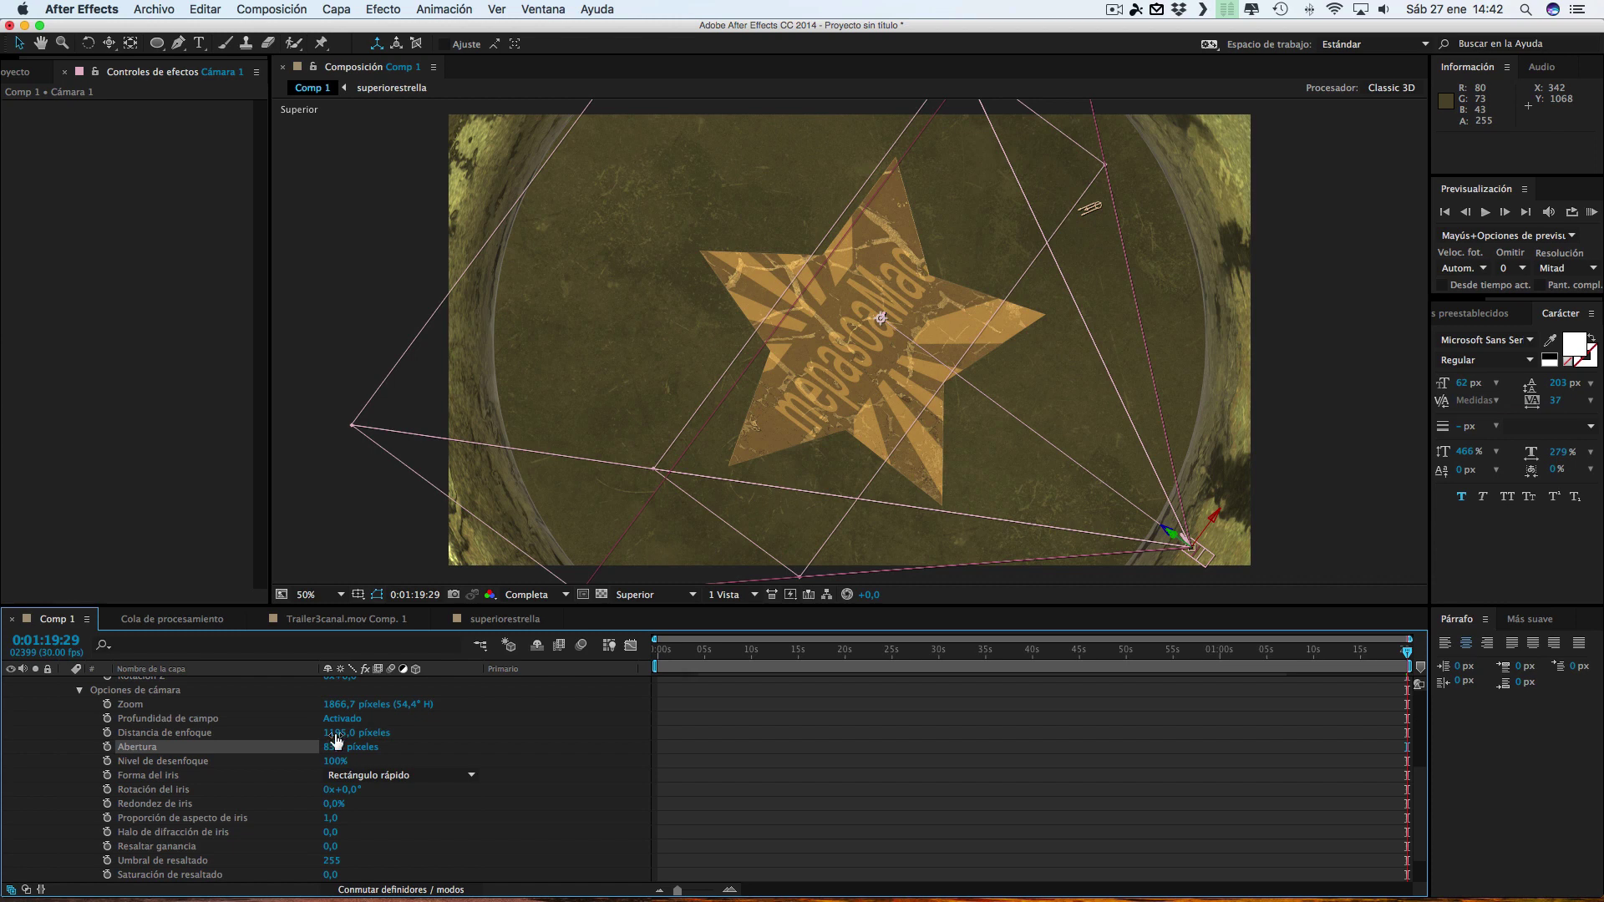
scroll(384, 730, up, 5)
click(727, 595)
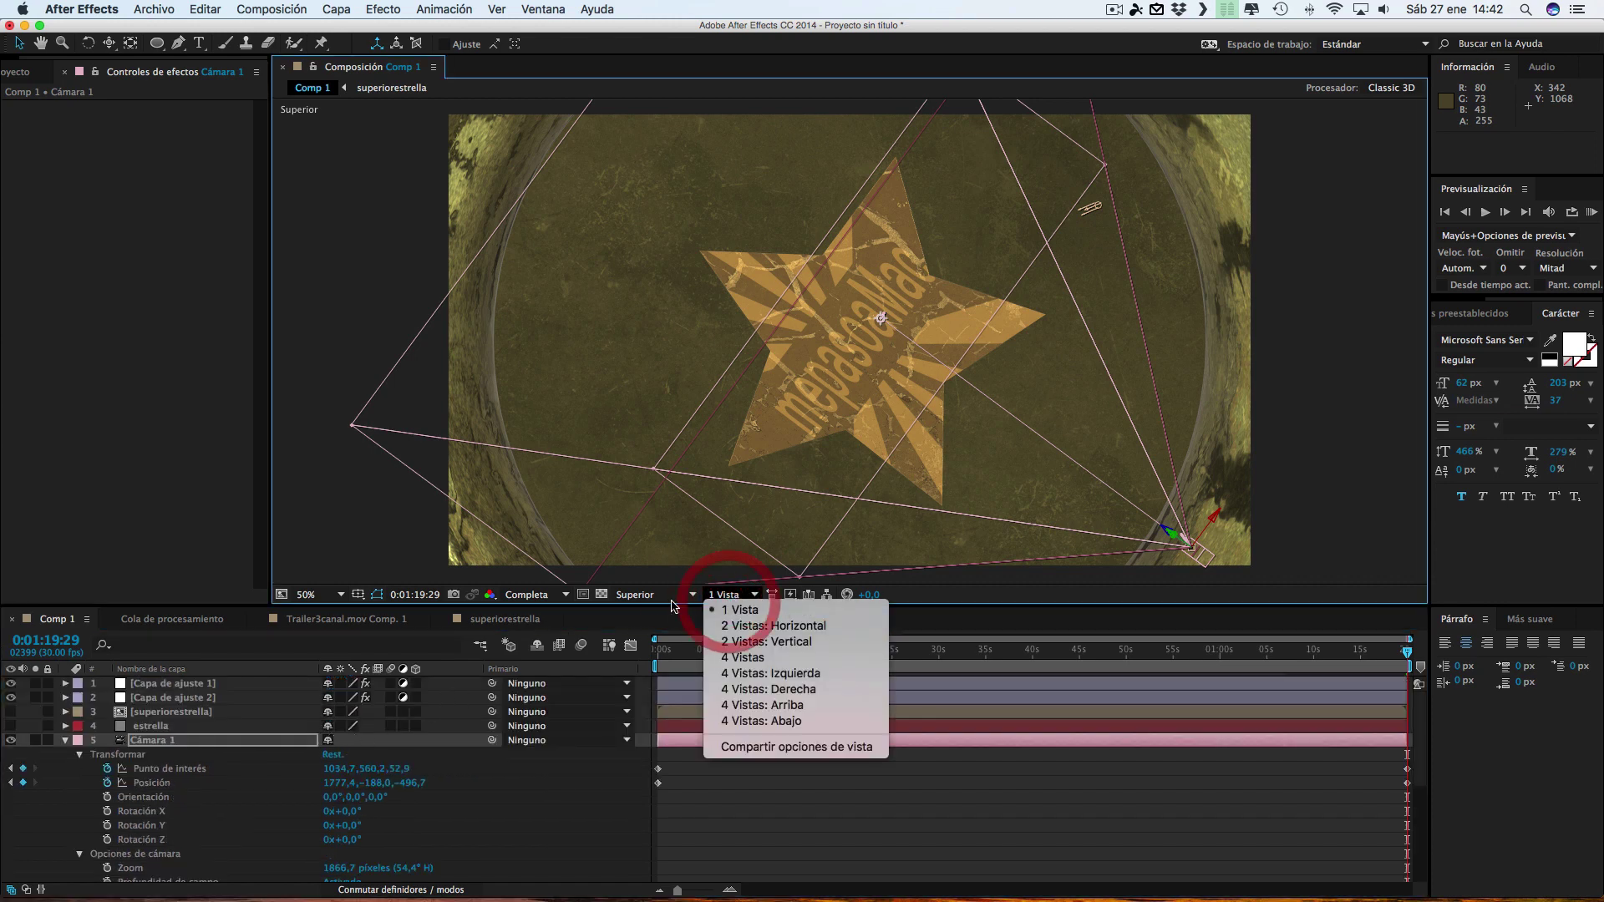
Switch back to the Cámara activa view and move to the last keyframe at 0:01:19:29
click(643, 597)
click(664, 610)
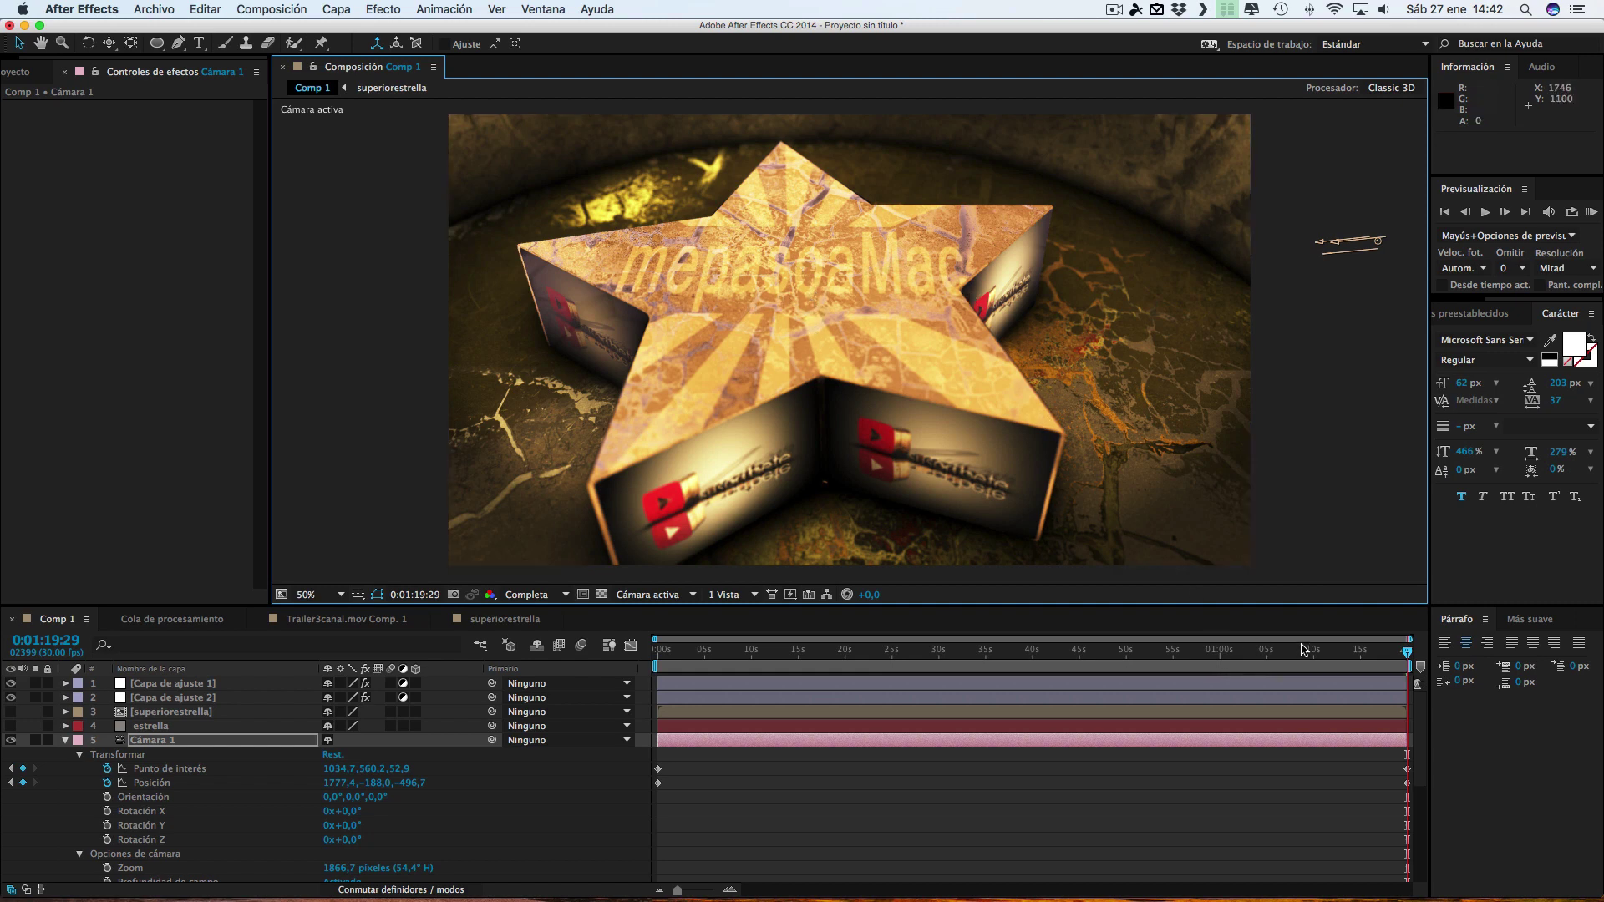
click(1217, 658)
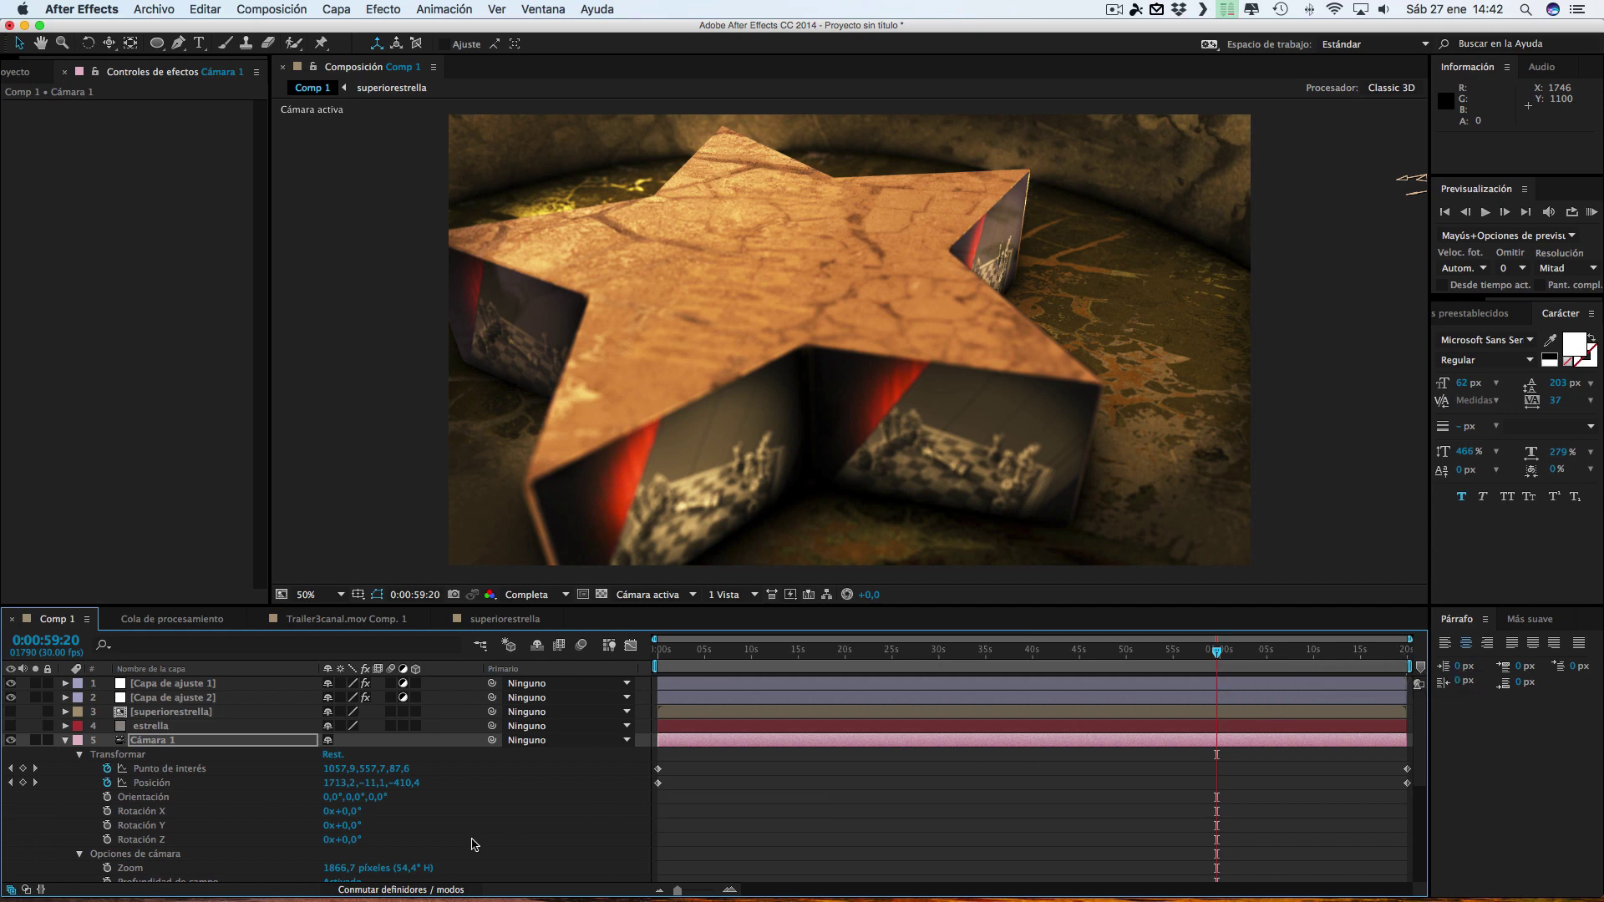
click(36, 783)
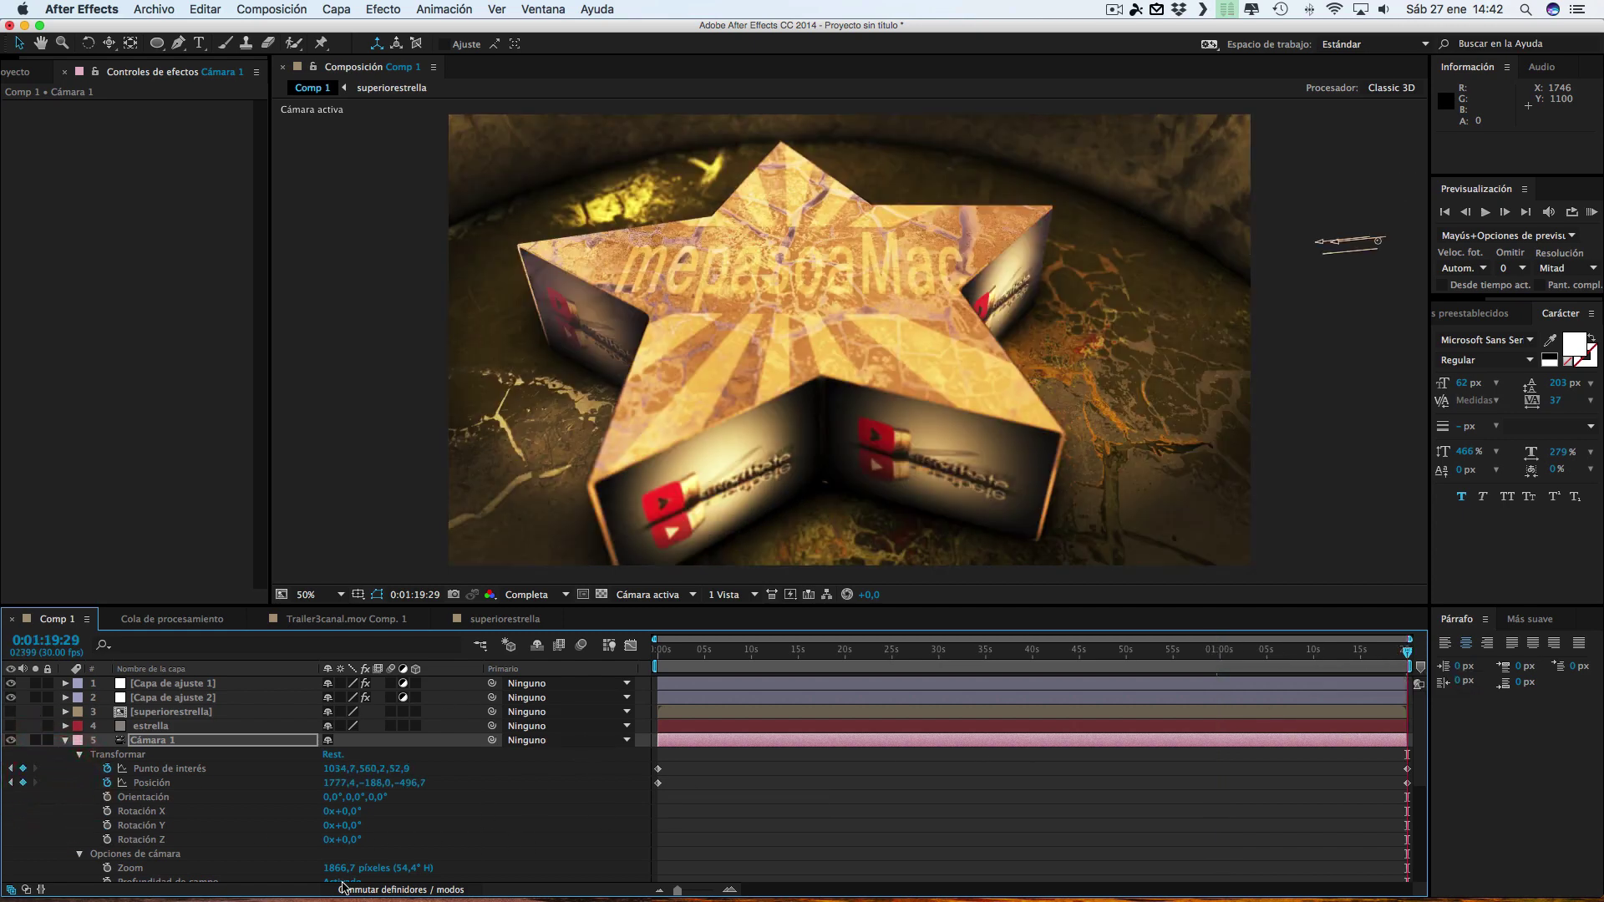
scroll(207, 799, down, 3)
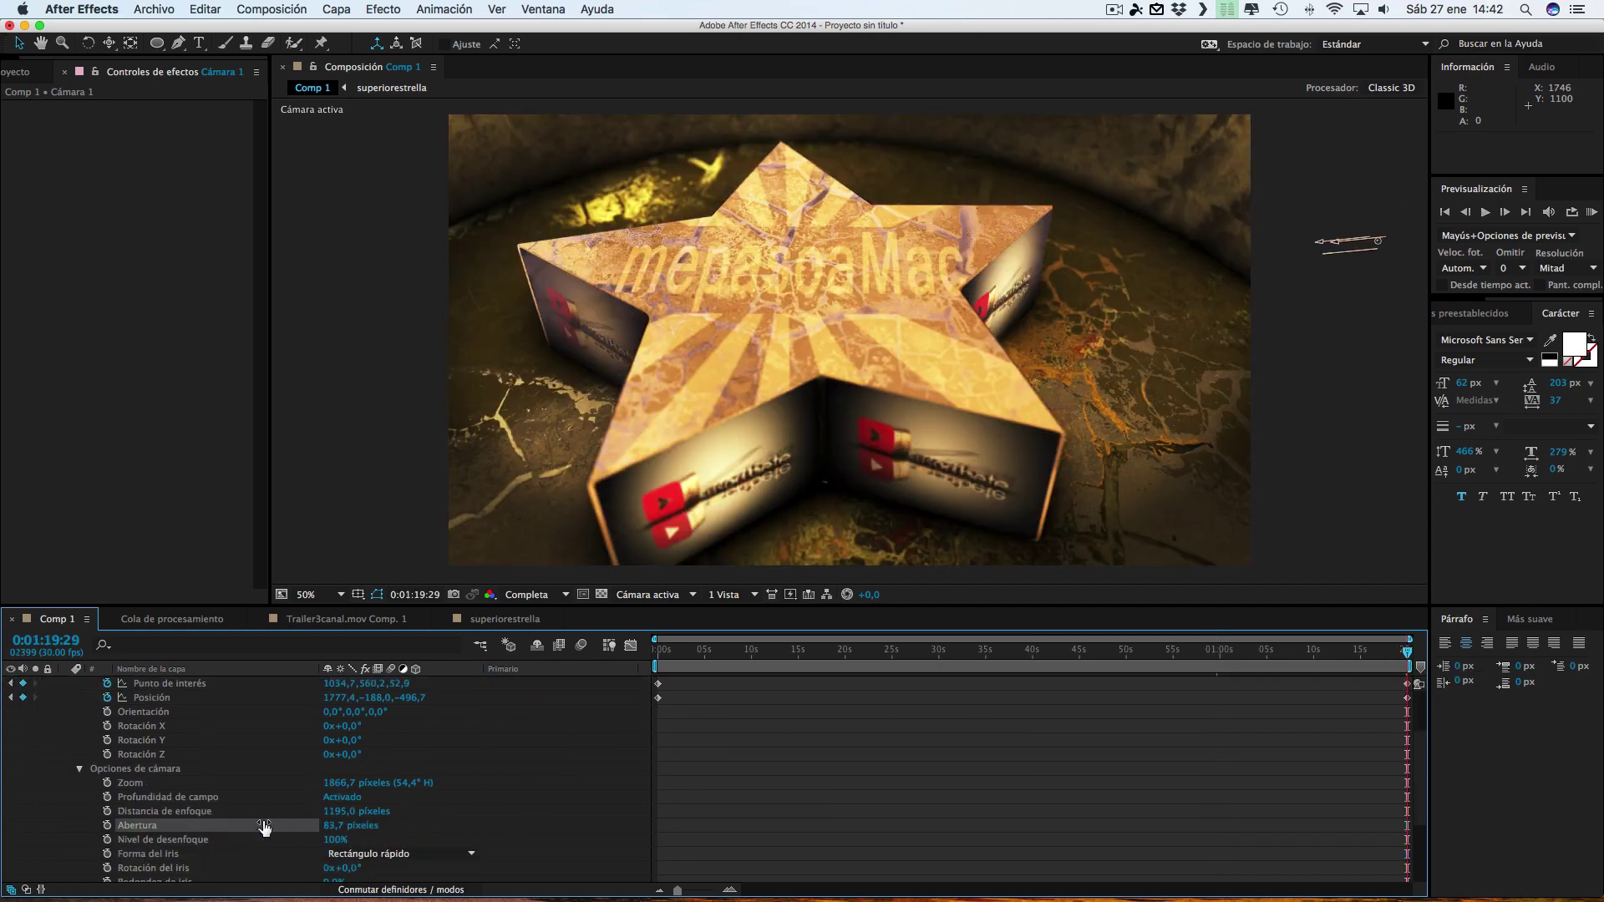
Keyframe focus distance and aperture, then set focus distance to 1167 pixels at 0:01:00:01
click(107, 811)
click(107, 825)
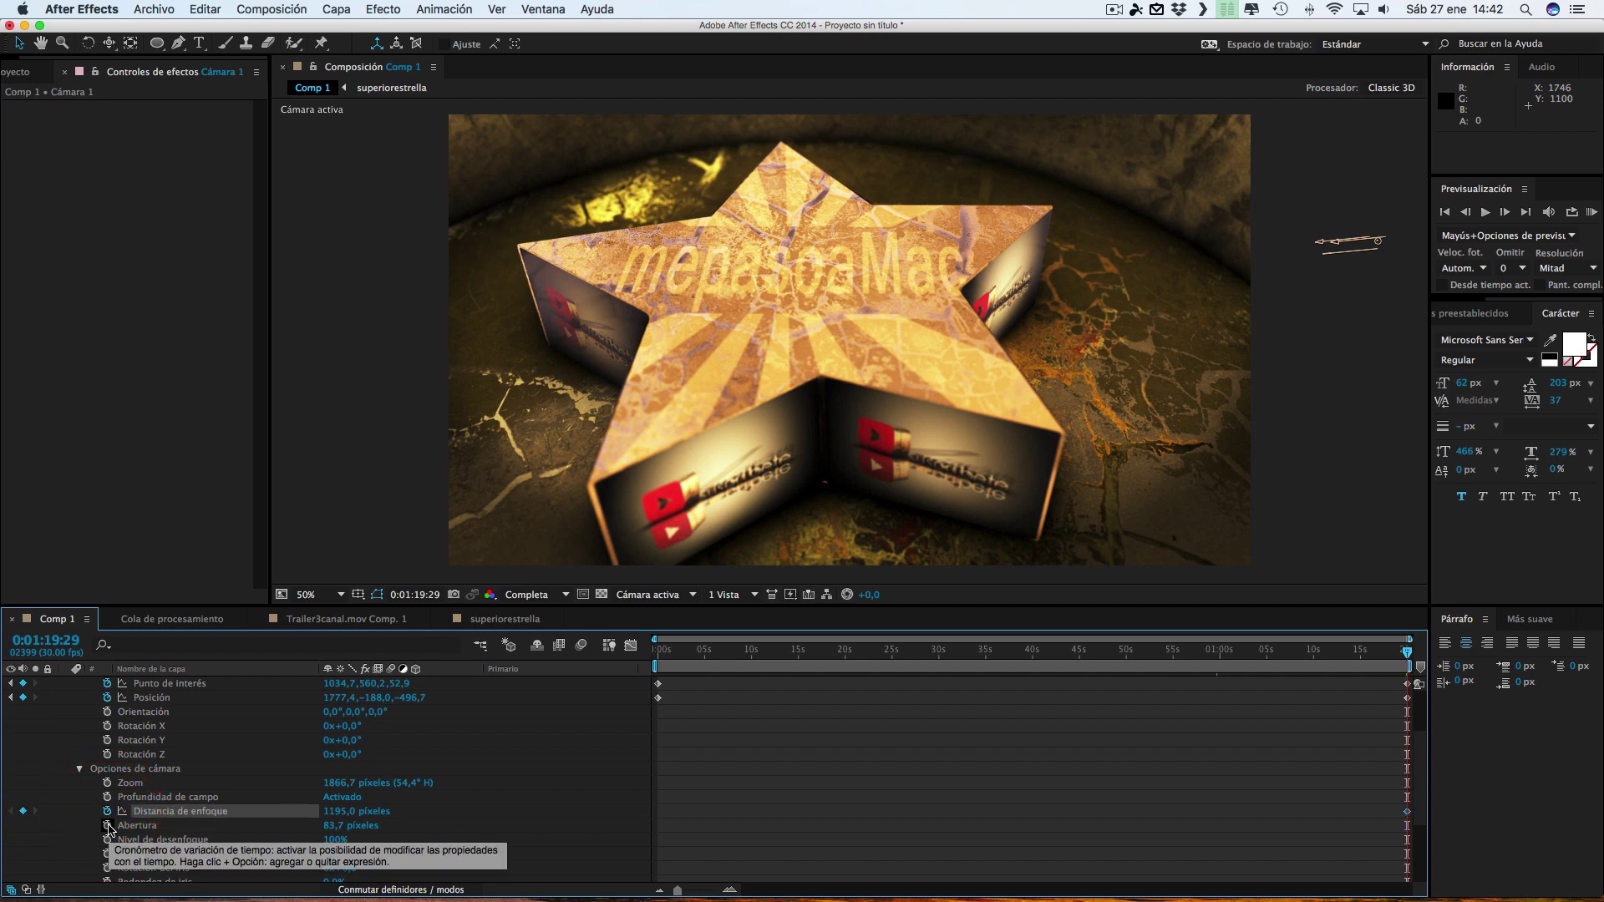
click(110, 827)
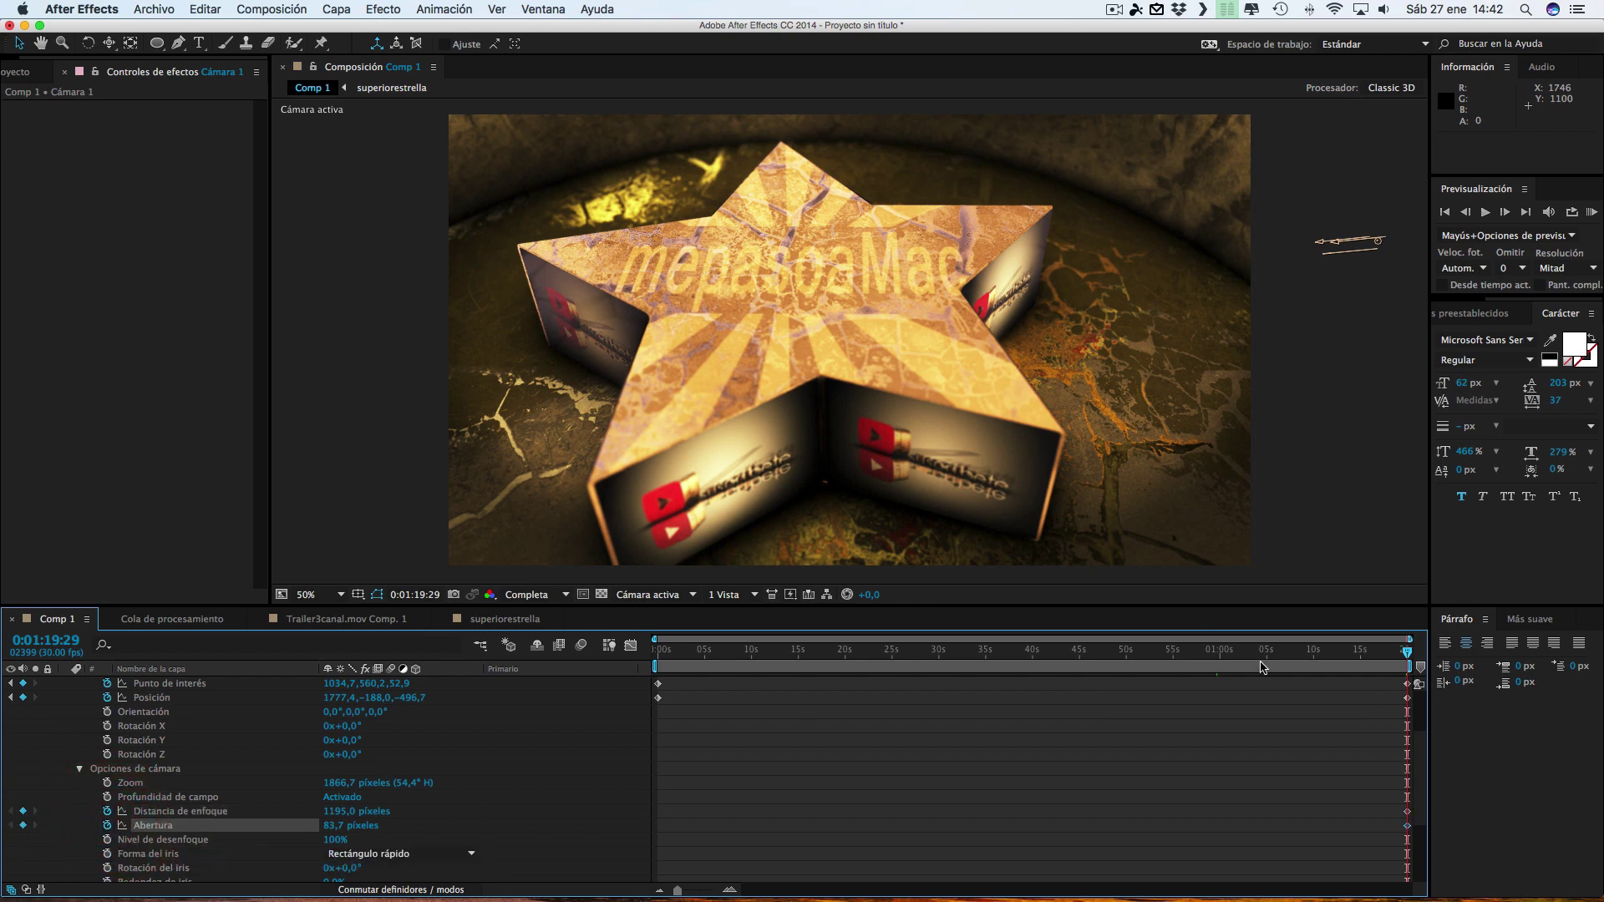
click(1221, 654)
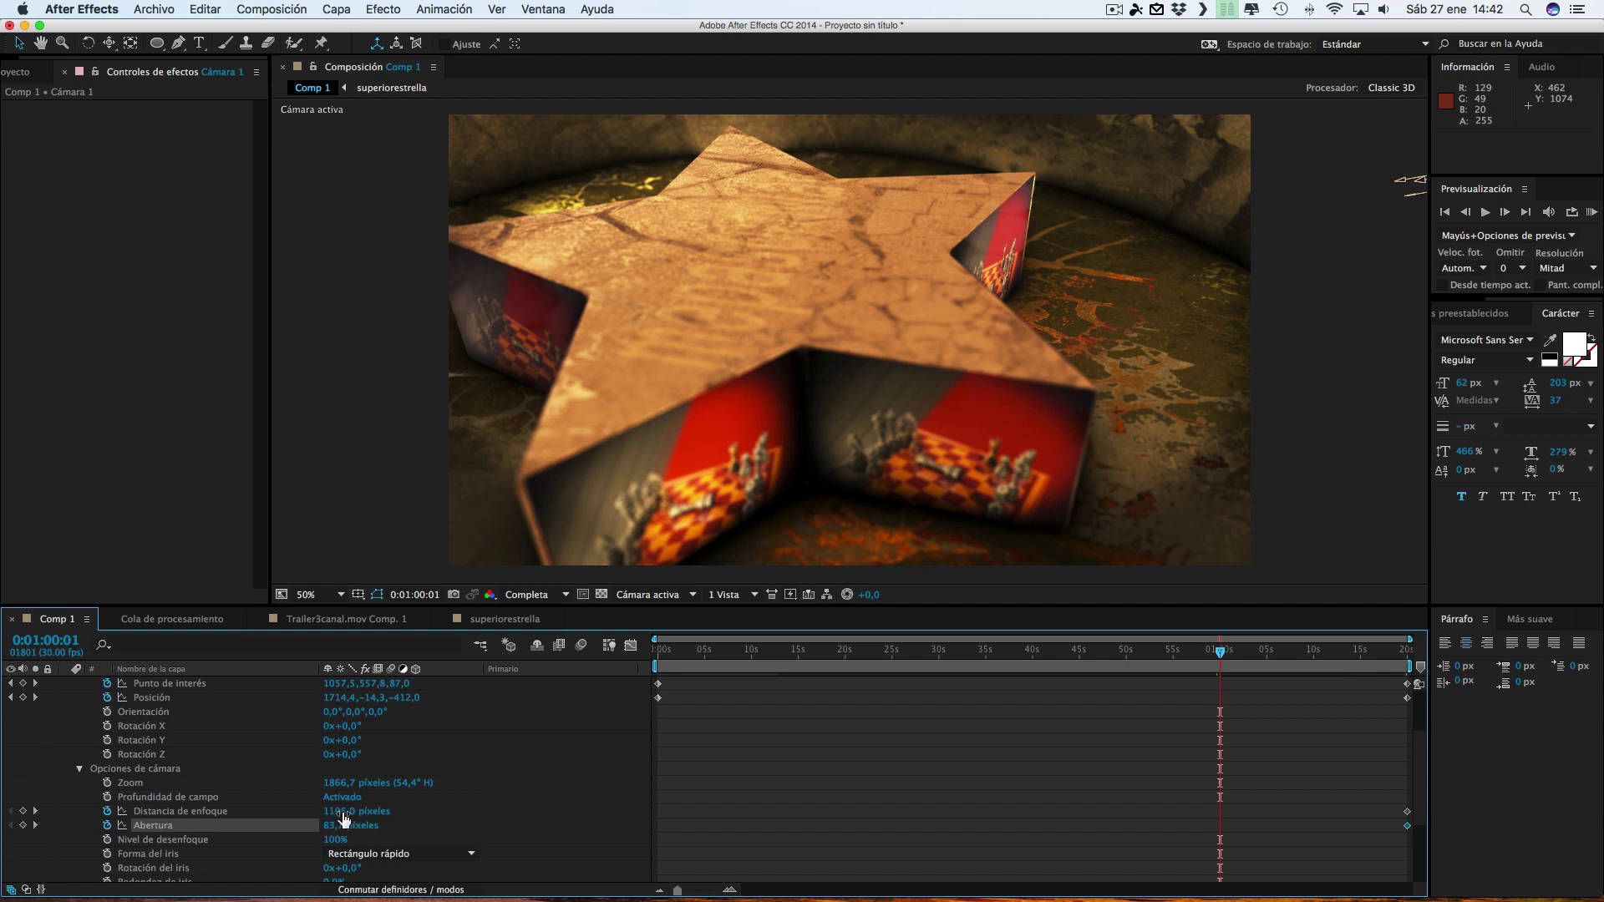
mouse_move(338, 812)
mouse_down()
mouse_move(301, 812)
mouse_move(322, 818)
mouse_up()
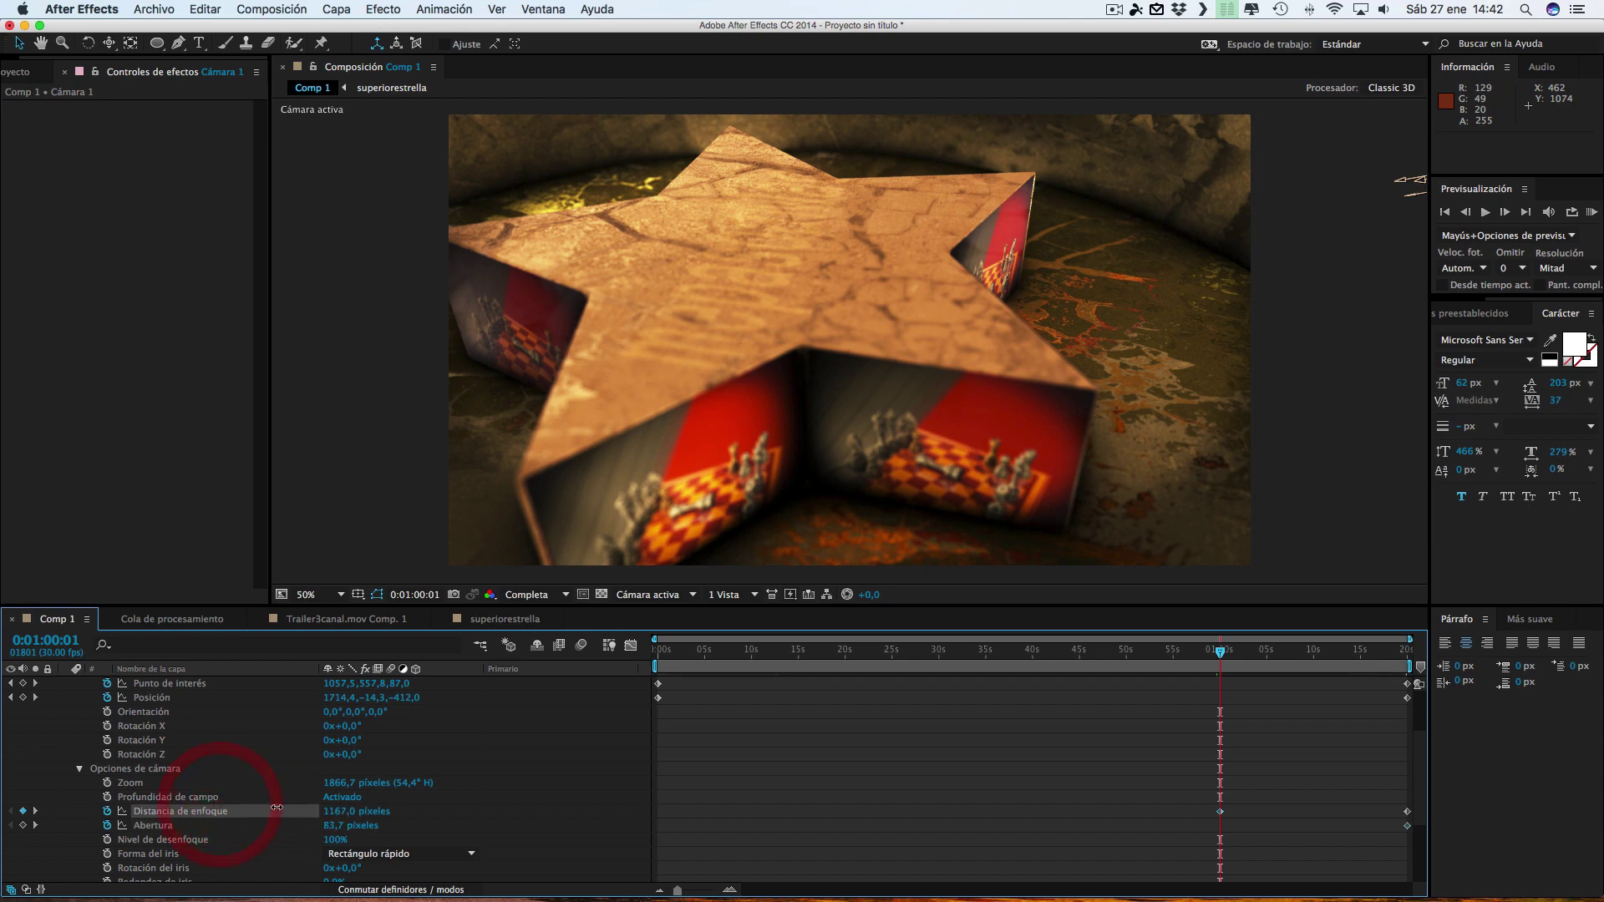
click(652, 595)
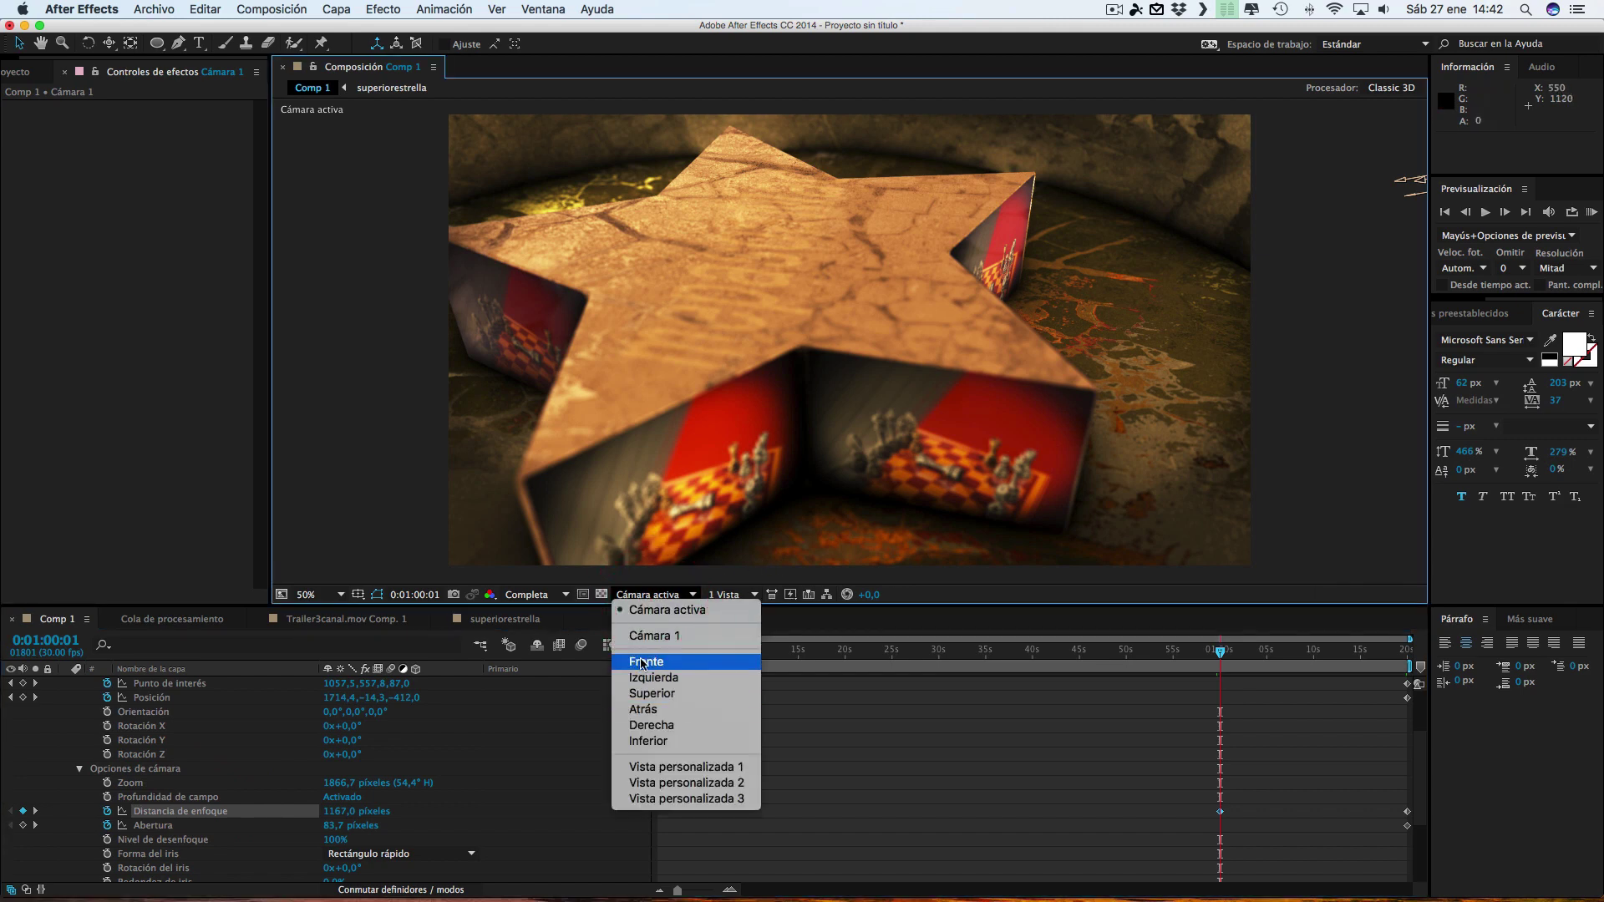
In the Superior view, lower the focus distance at 0:01:00:01 from 1167 to 790 pixels
click(660, 694)
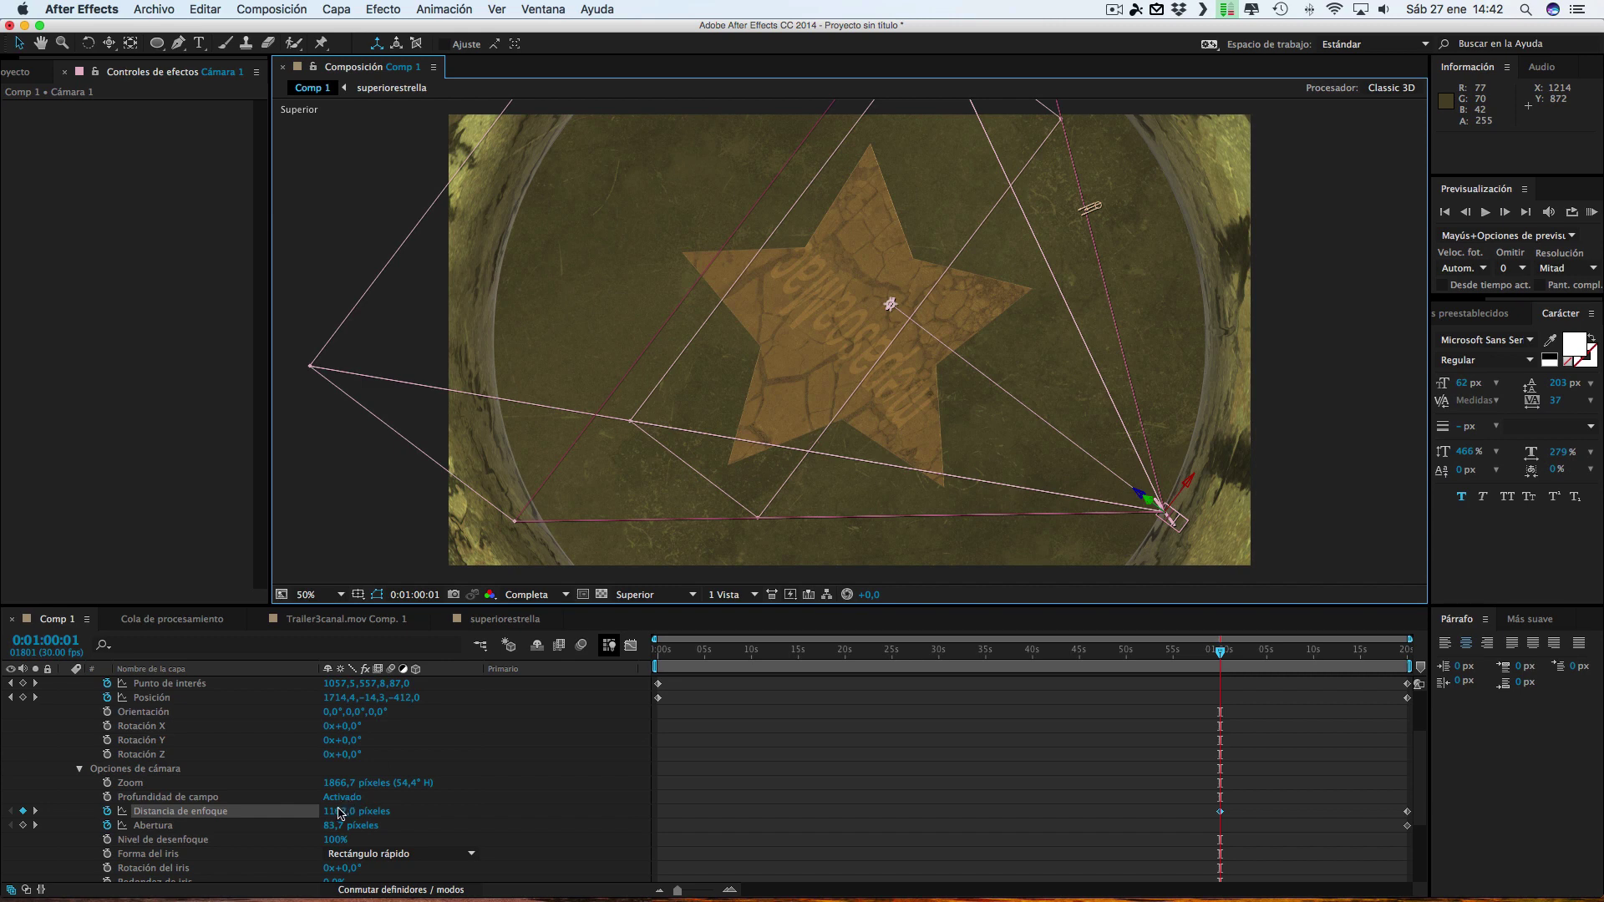
mouse_move(343, 811)
mouse_down()
mouse_move(179, 801)
mouse_move(22, 762)
mouse_up()
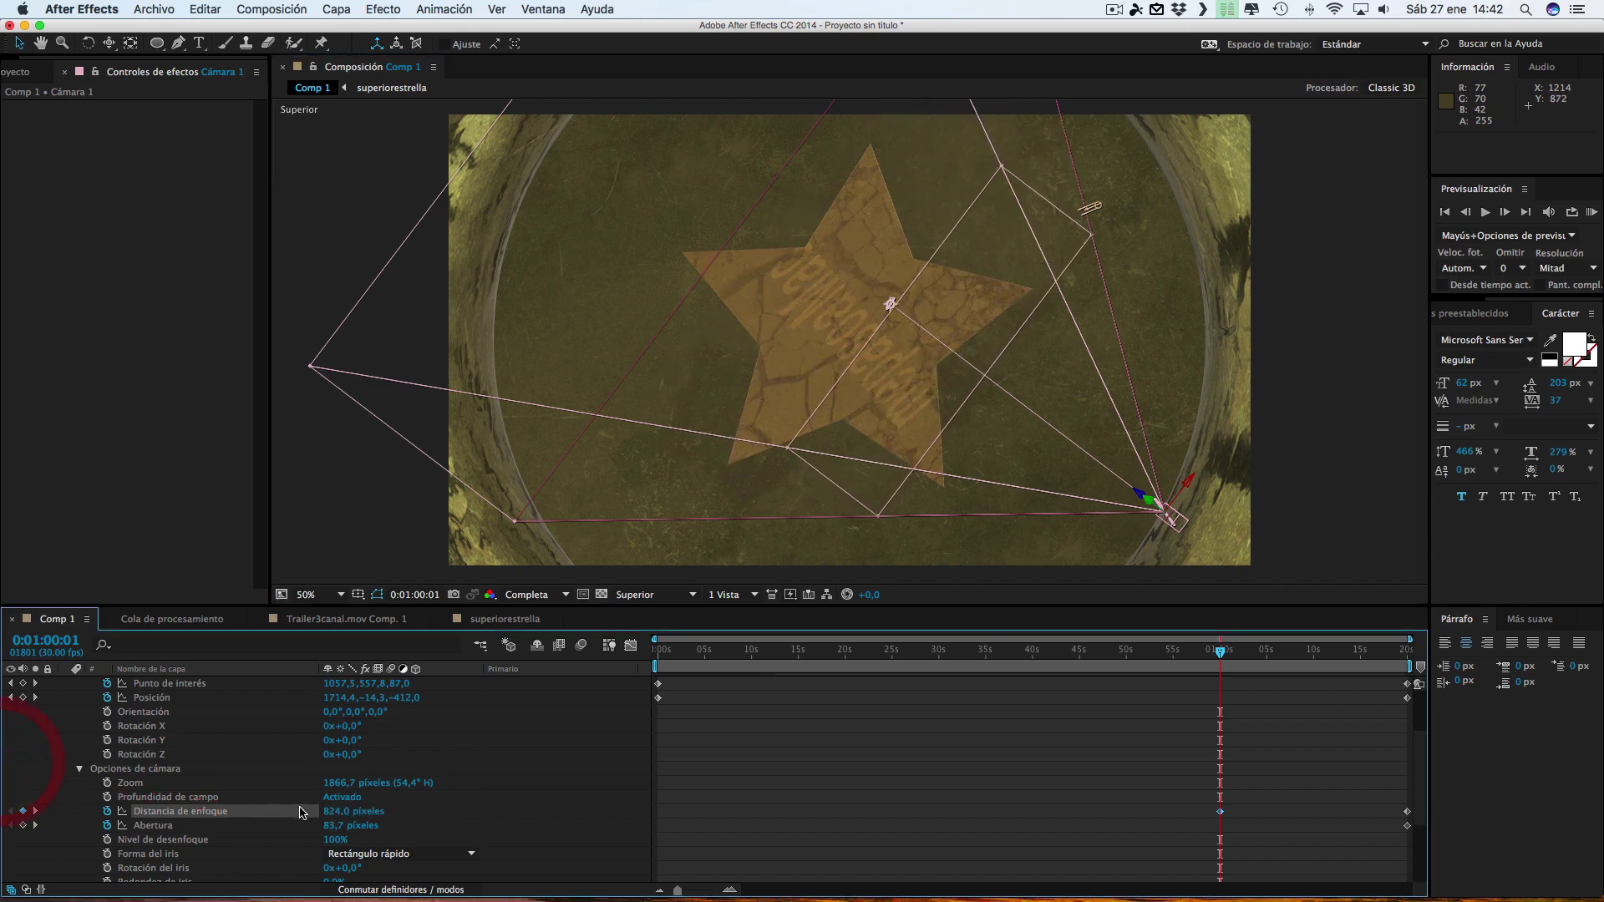
drag(343, 817, 326, 815)
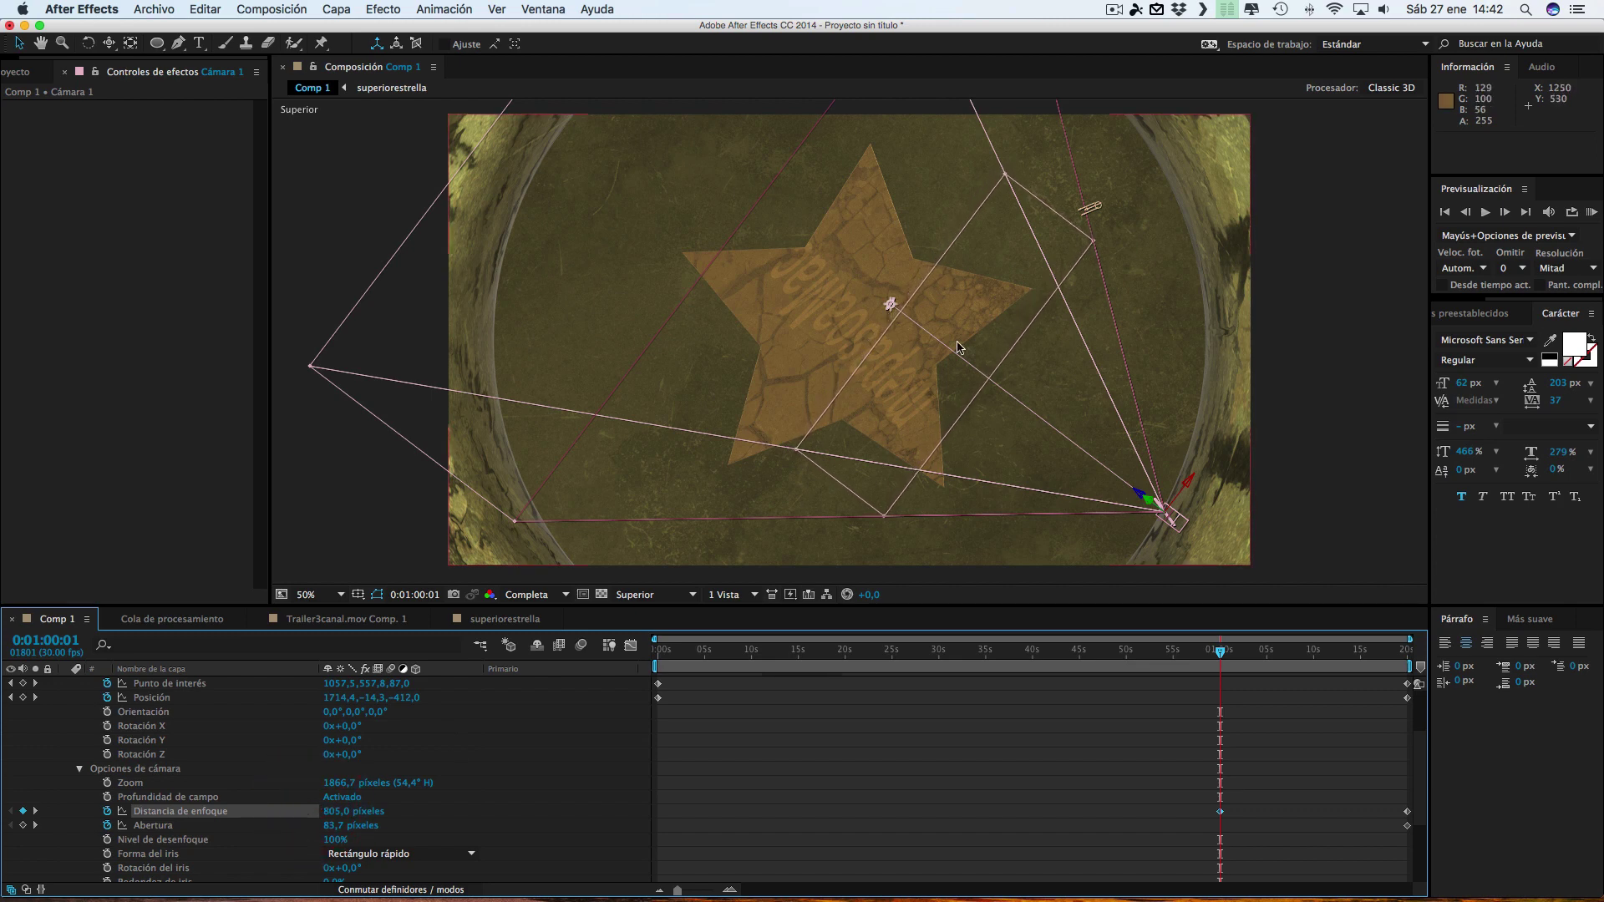
click(538, 645)
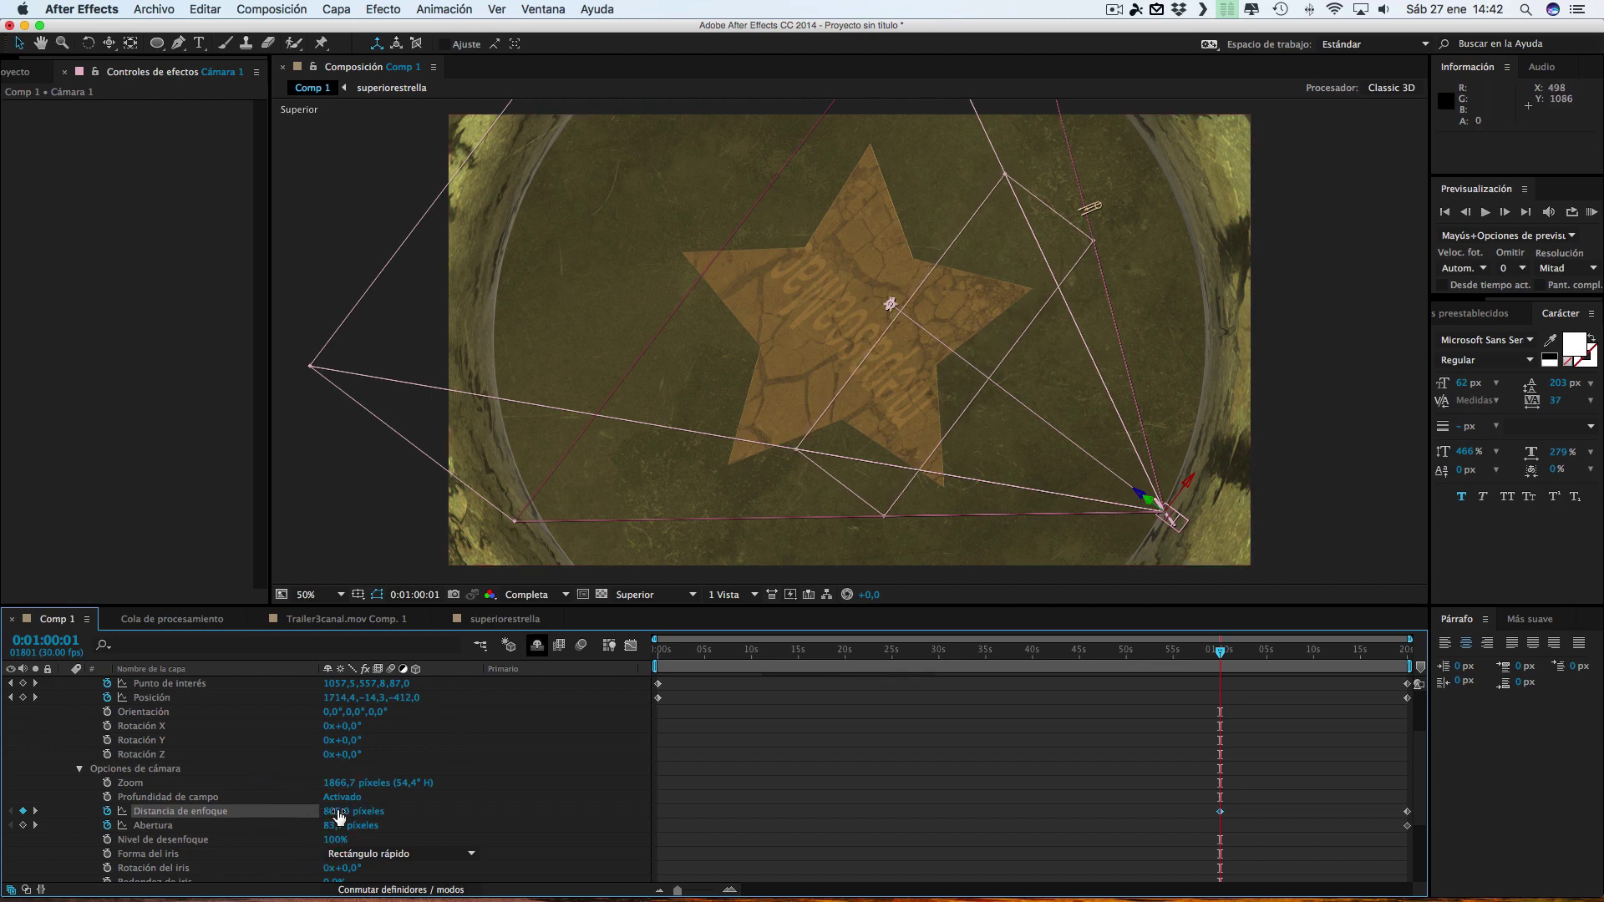
drag(339, 817, 331, 818)
click(639, 595)
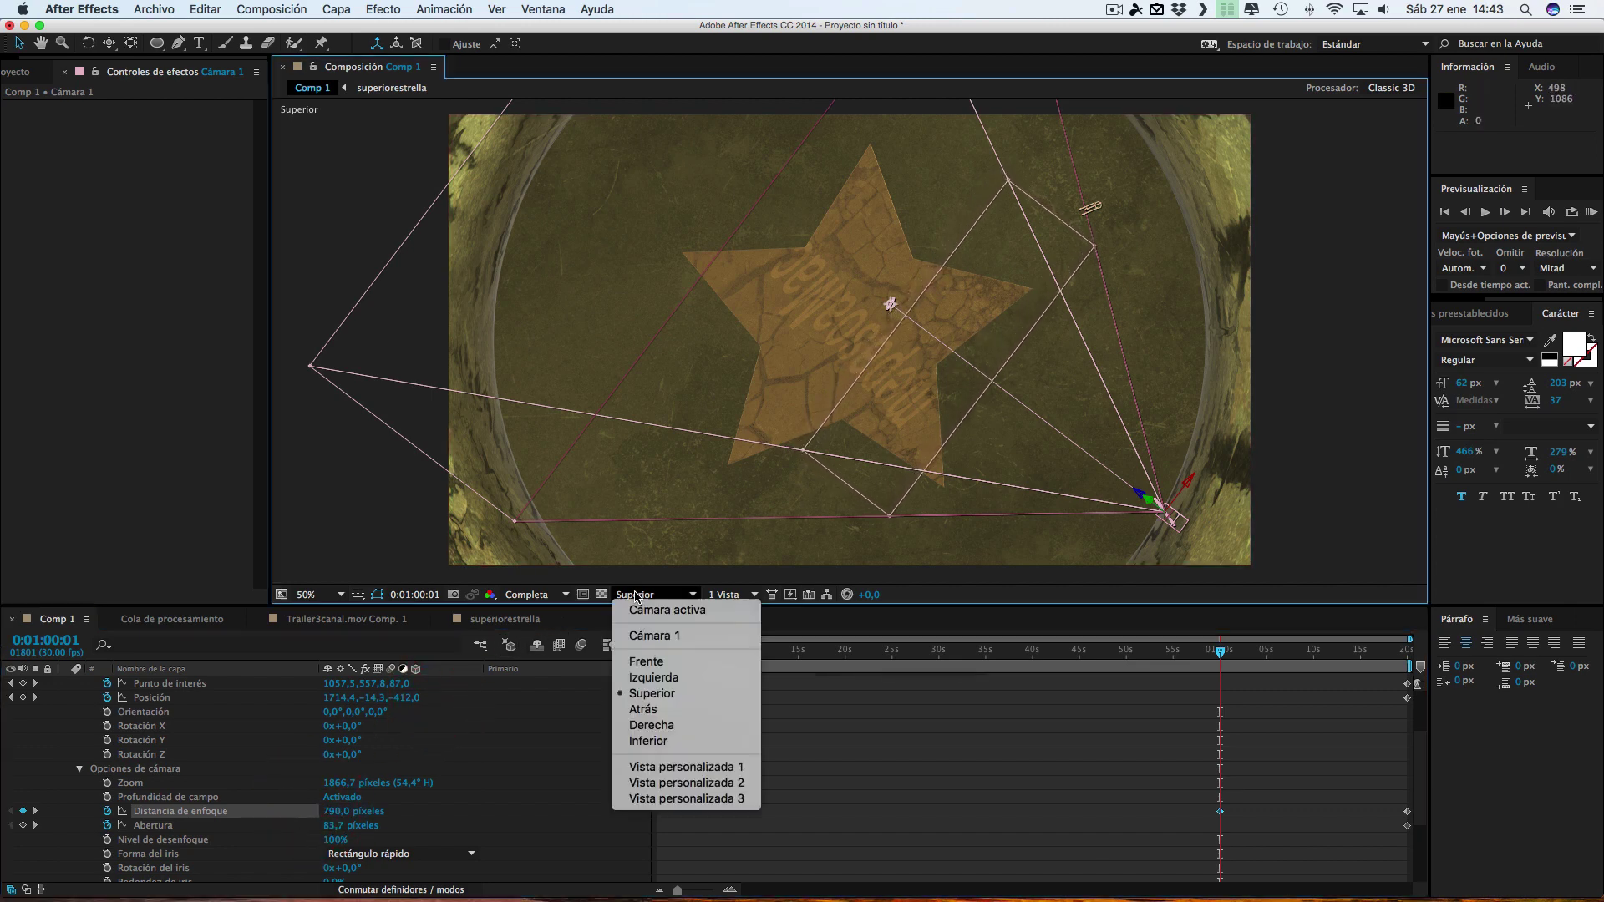
Return to Cámara activa and check focus at 0:52:19, 0:37:24, 0:30:20 and 0:17:12
click(675, 610)
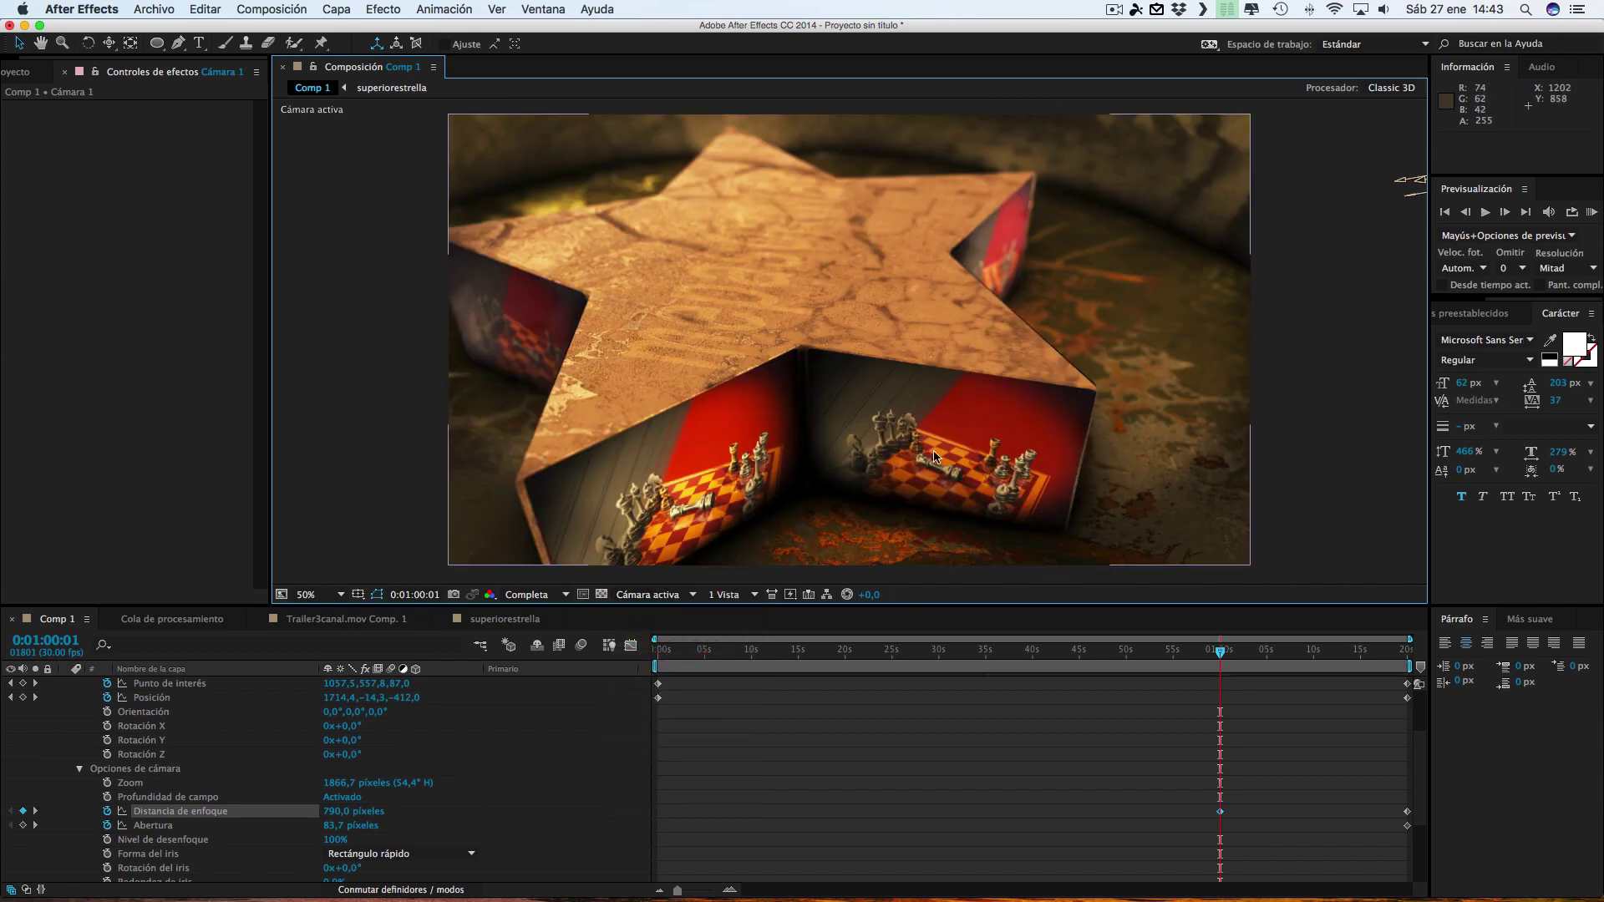
click(1151, 651)
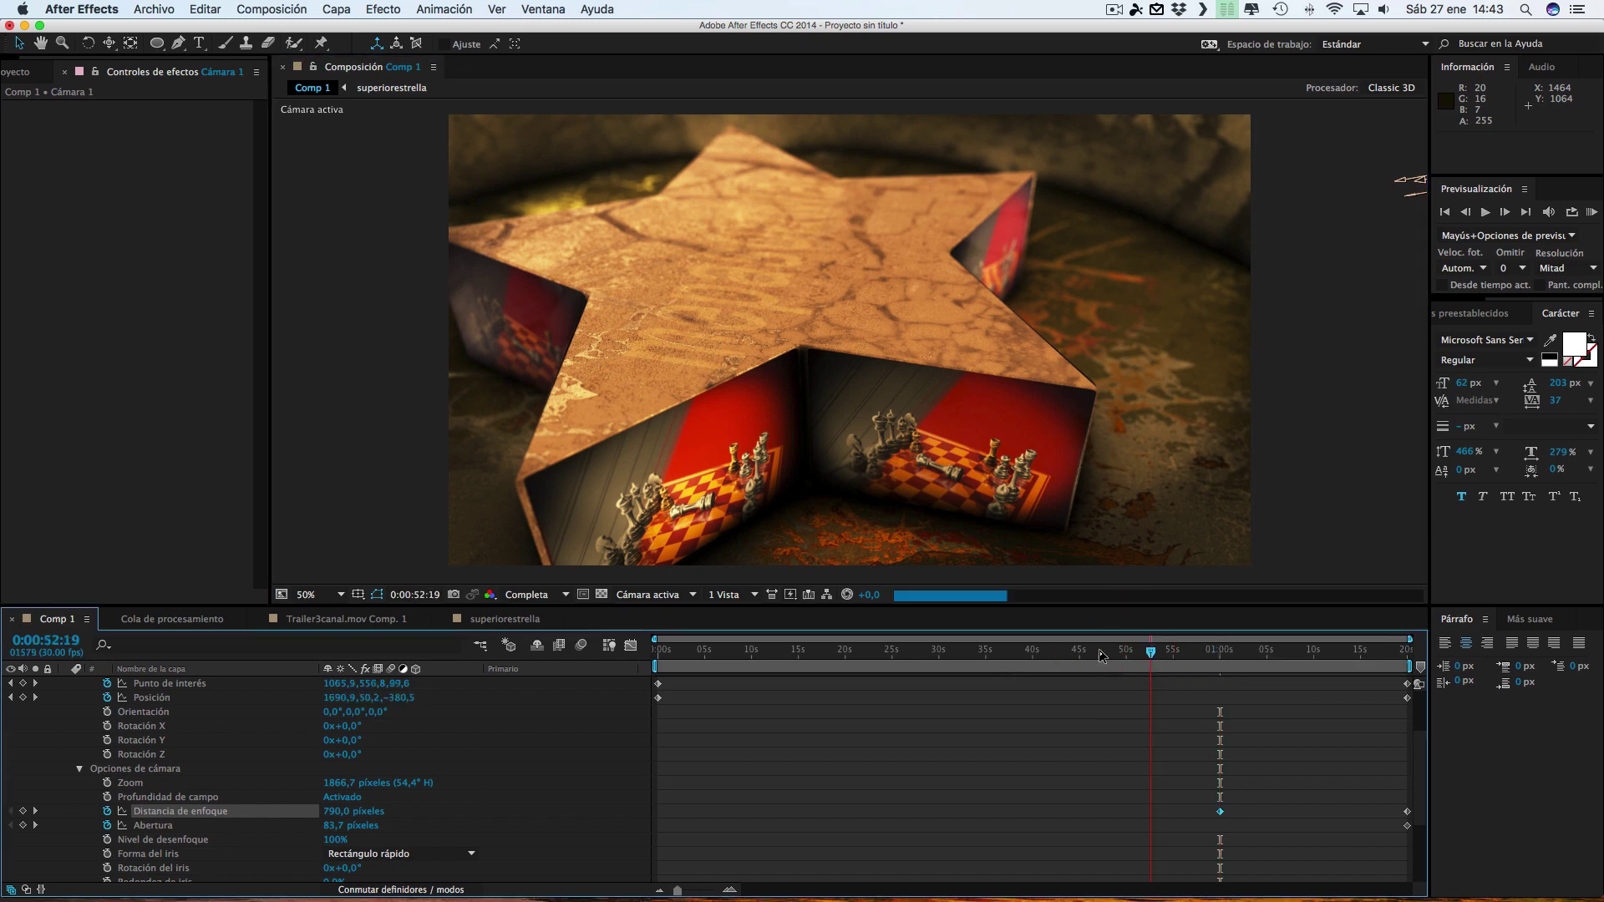
click(1013, 650)
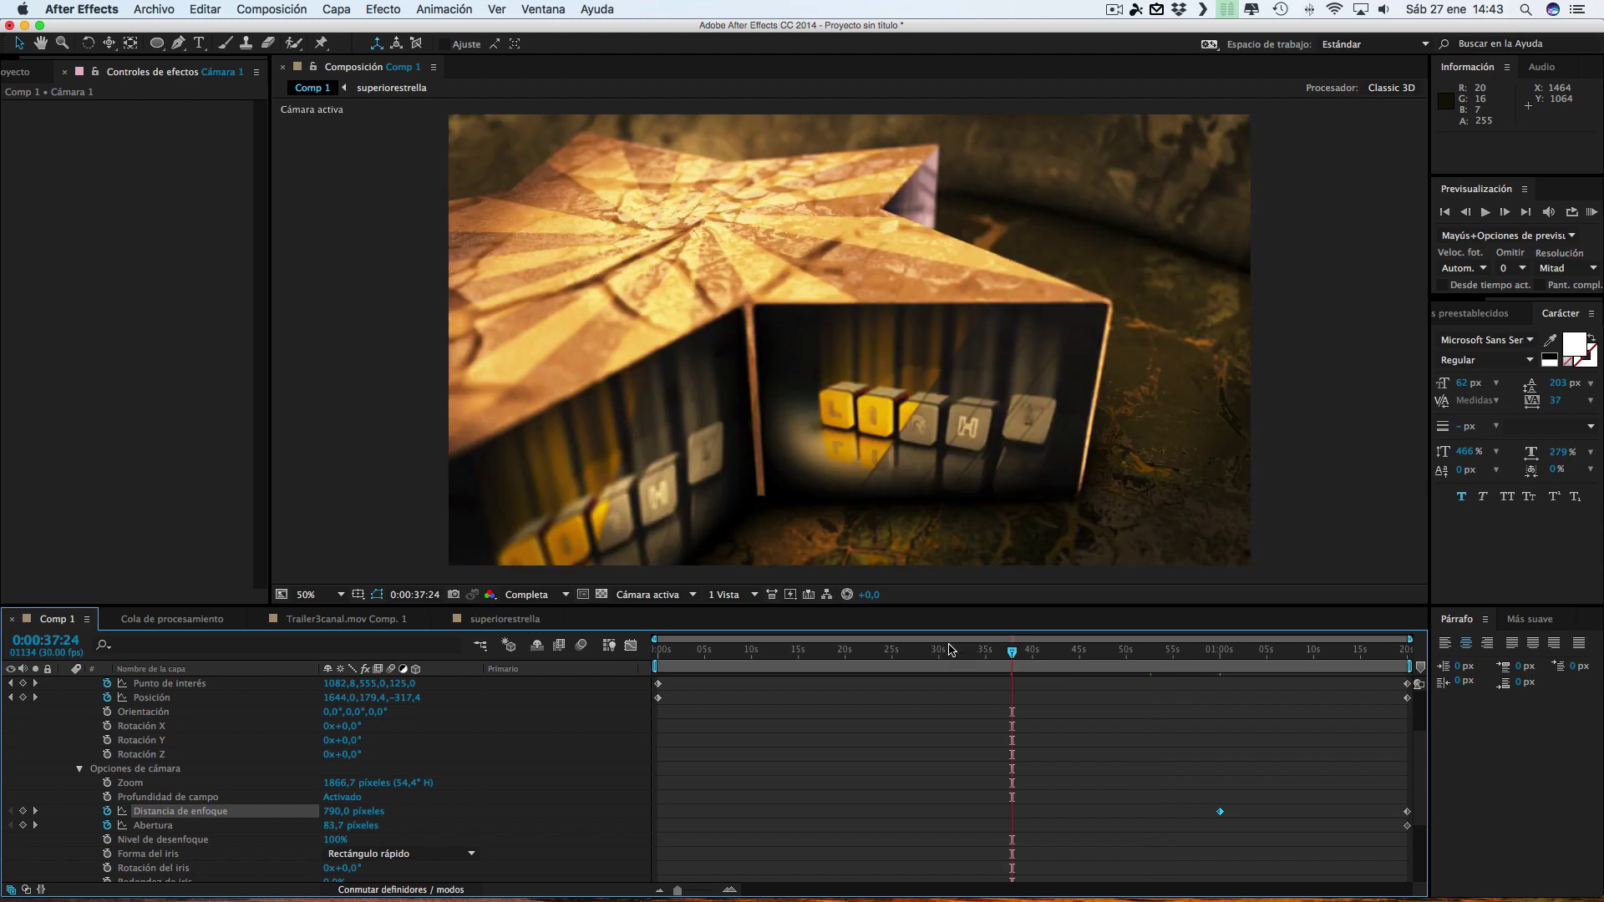
click(945, 650)
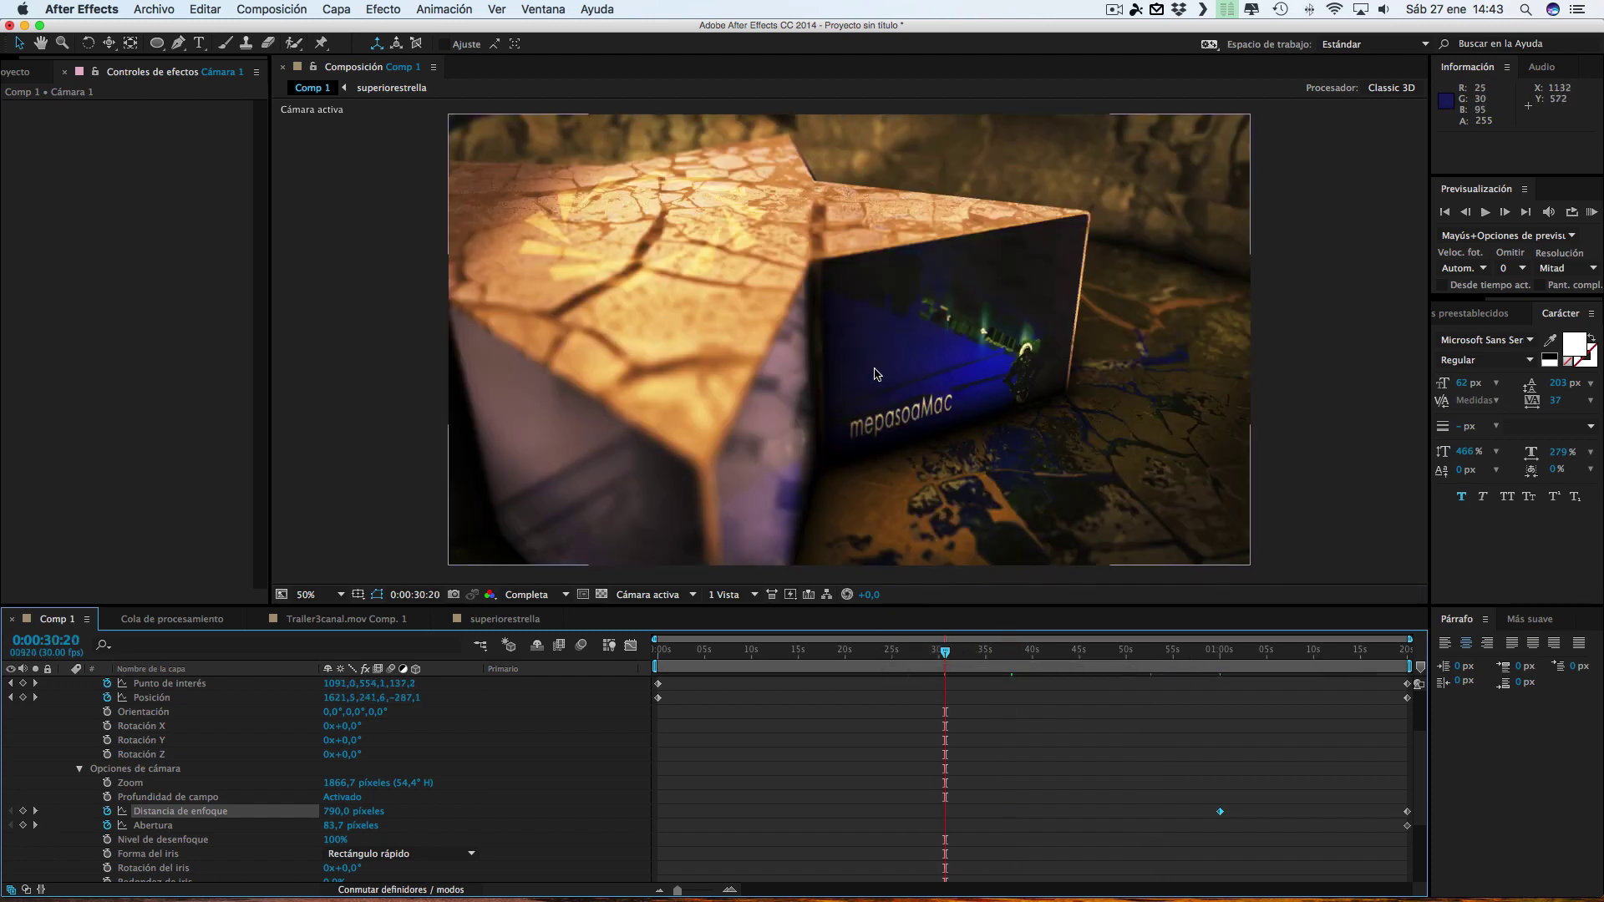
click(866, 655)
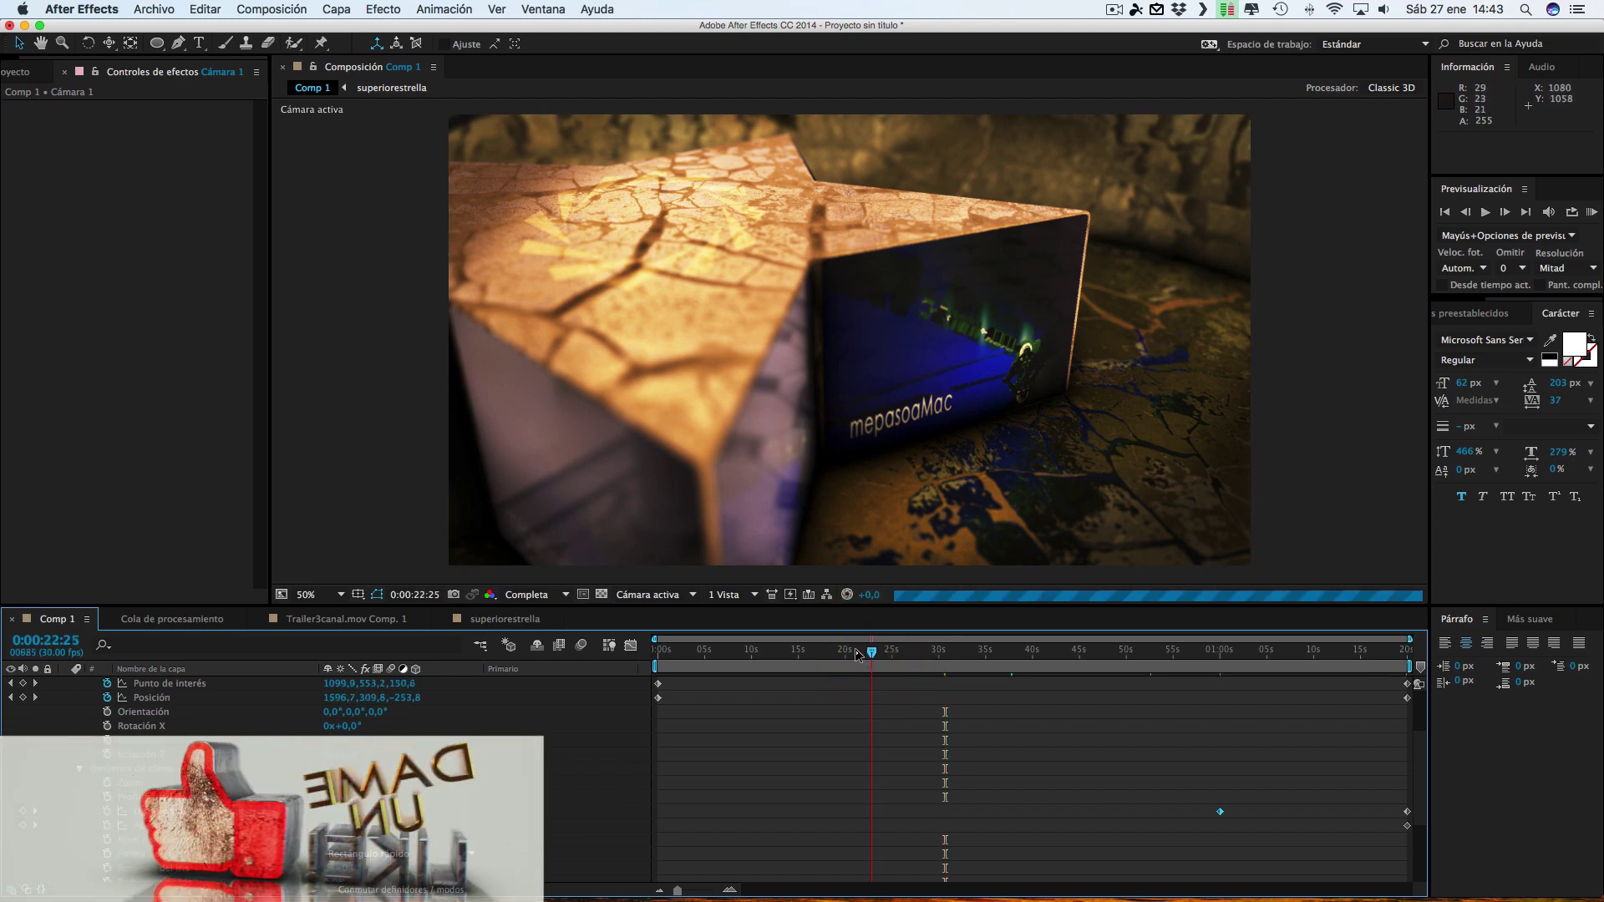
click(823, 658)
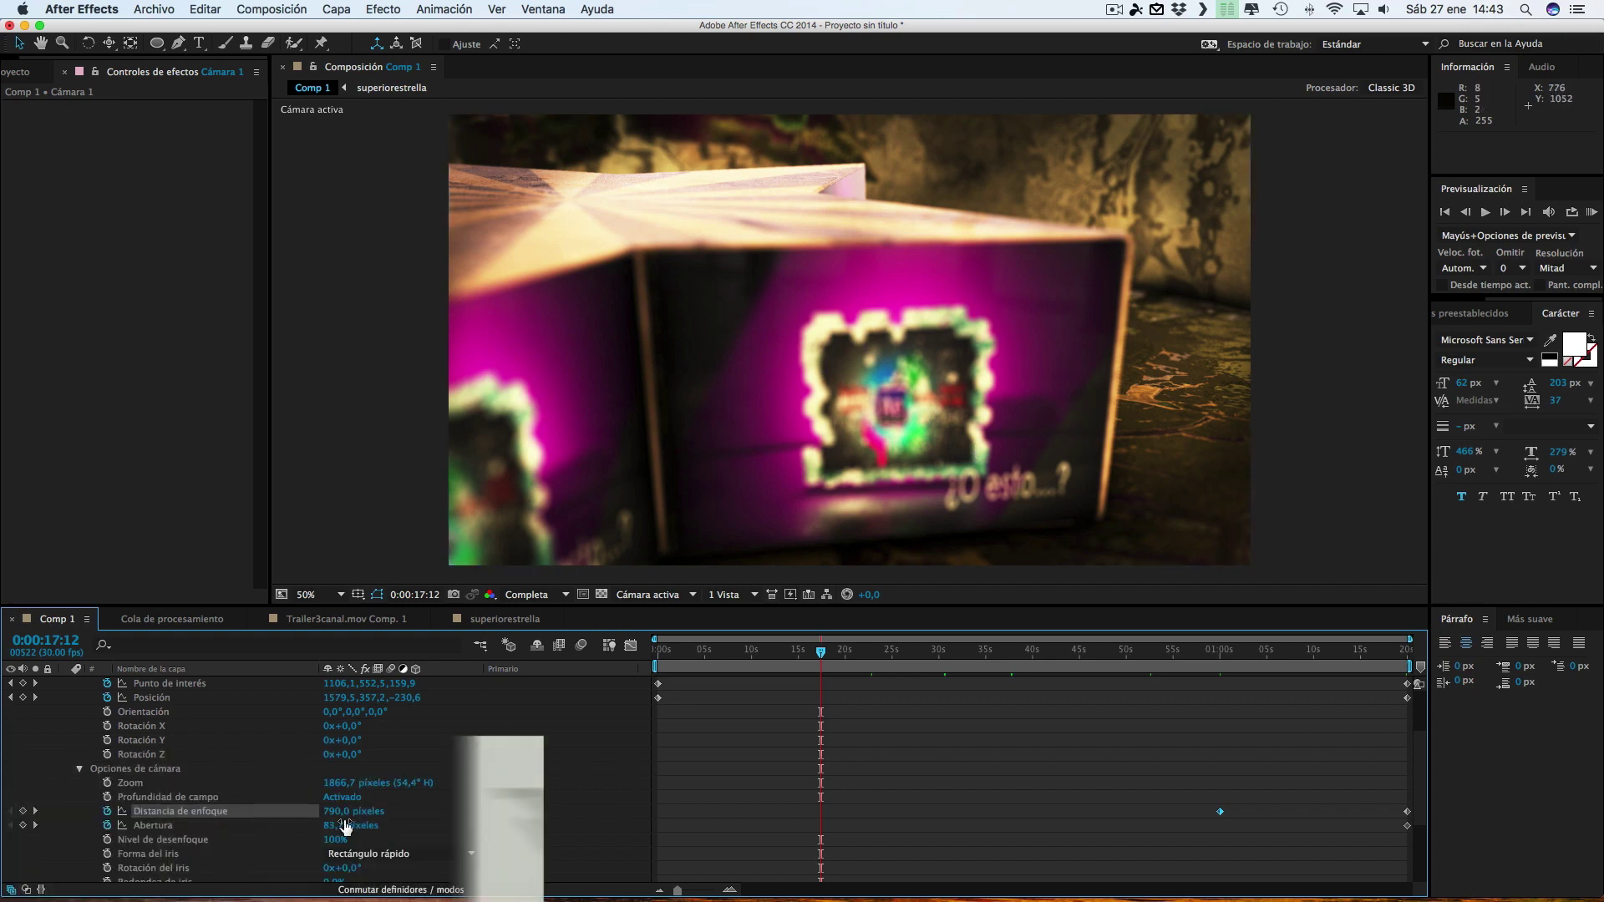
click(660, 595)
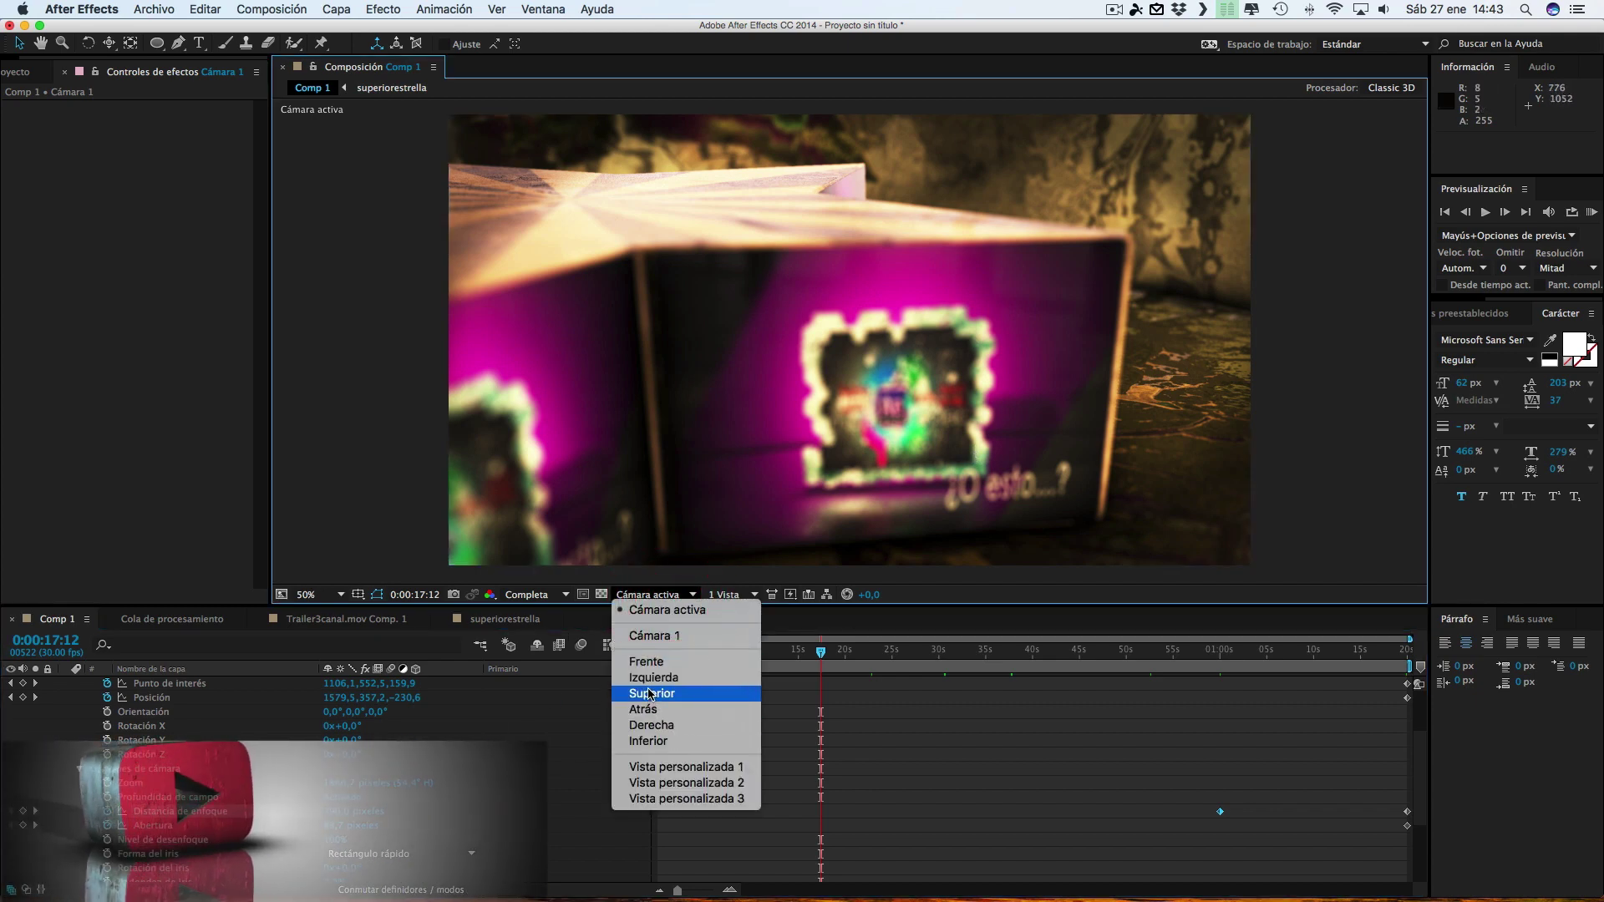
From the Superior view, keyframe a 472-pixel focus distance at 0:00:17:12, then return to Cámara activa
click(651, 694)
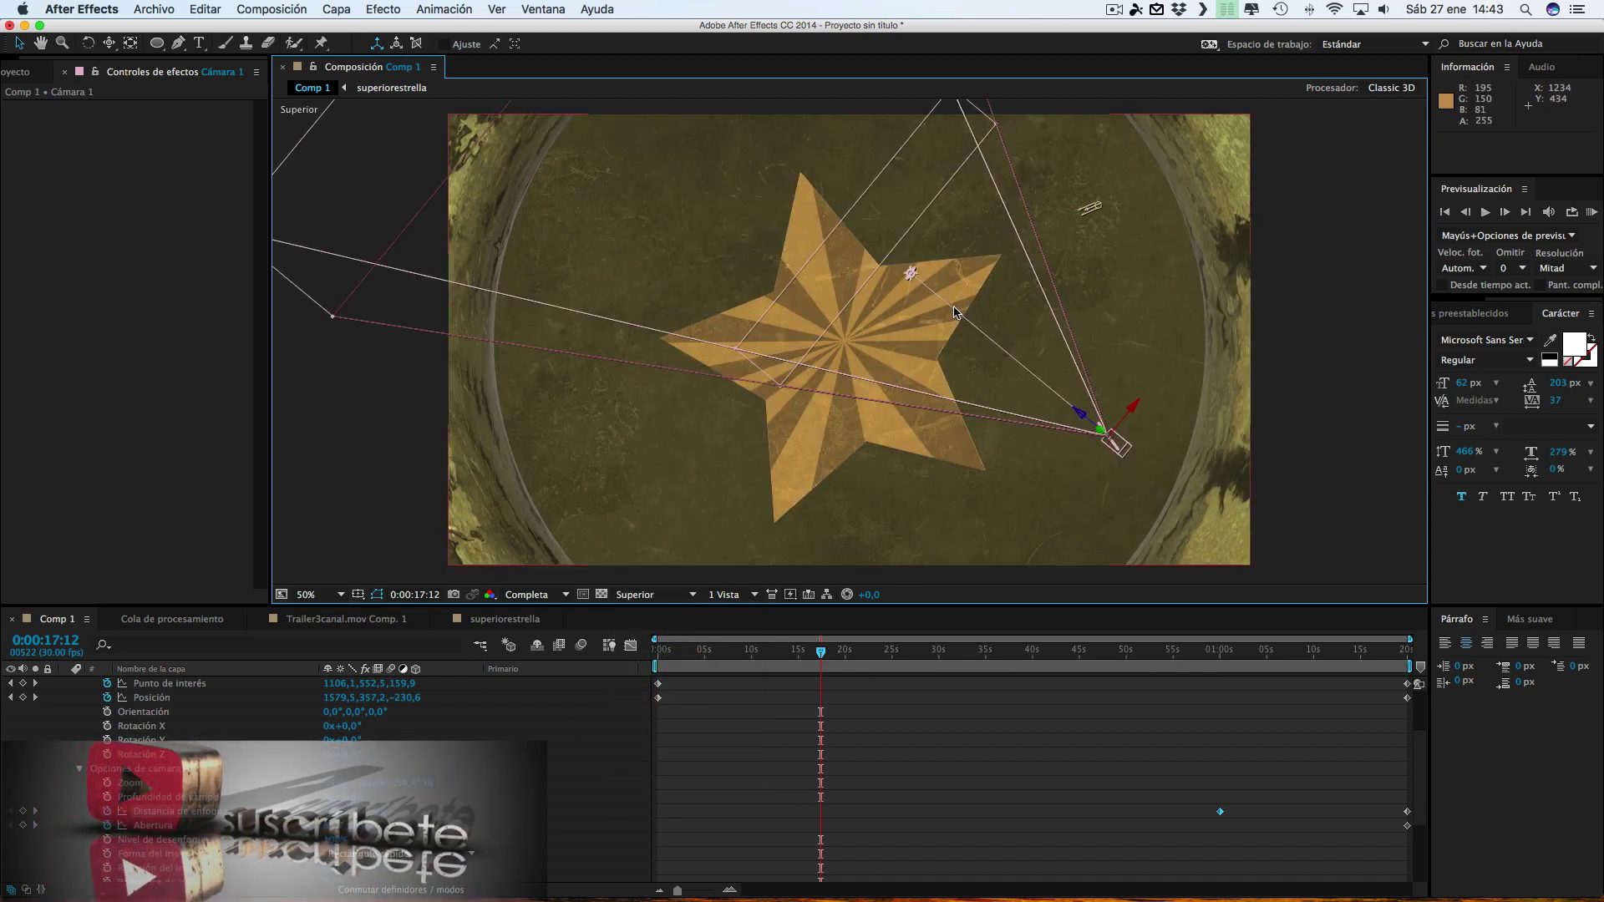
mouse_move(347, 811)
mouse_down()
mouse_move(368, 811)
mouse_move(36, 771)
mouse_up()
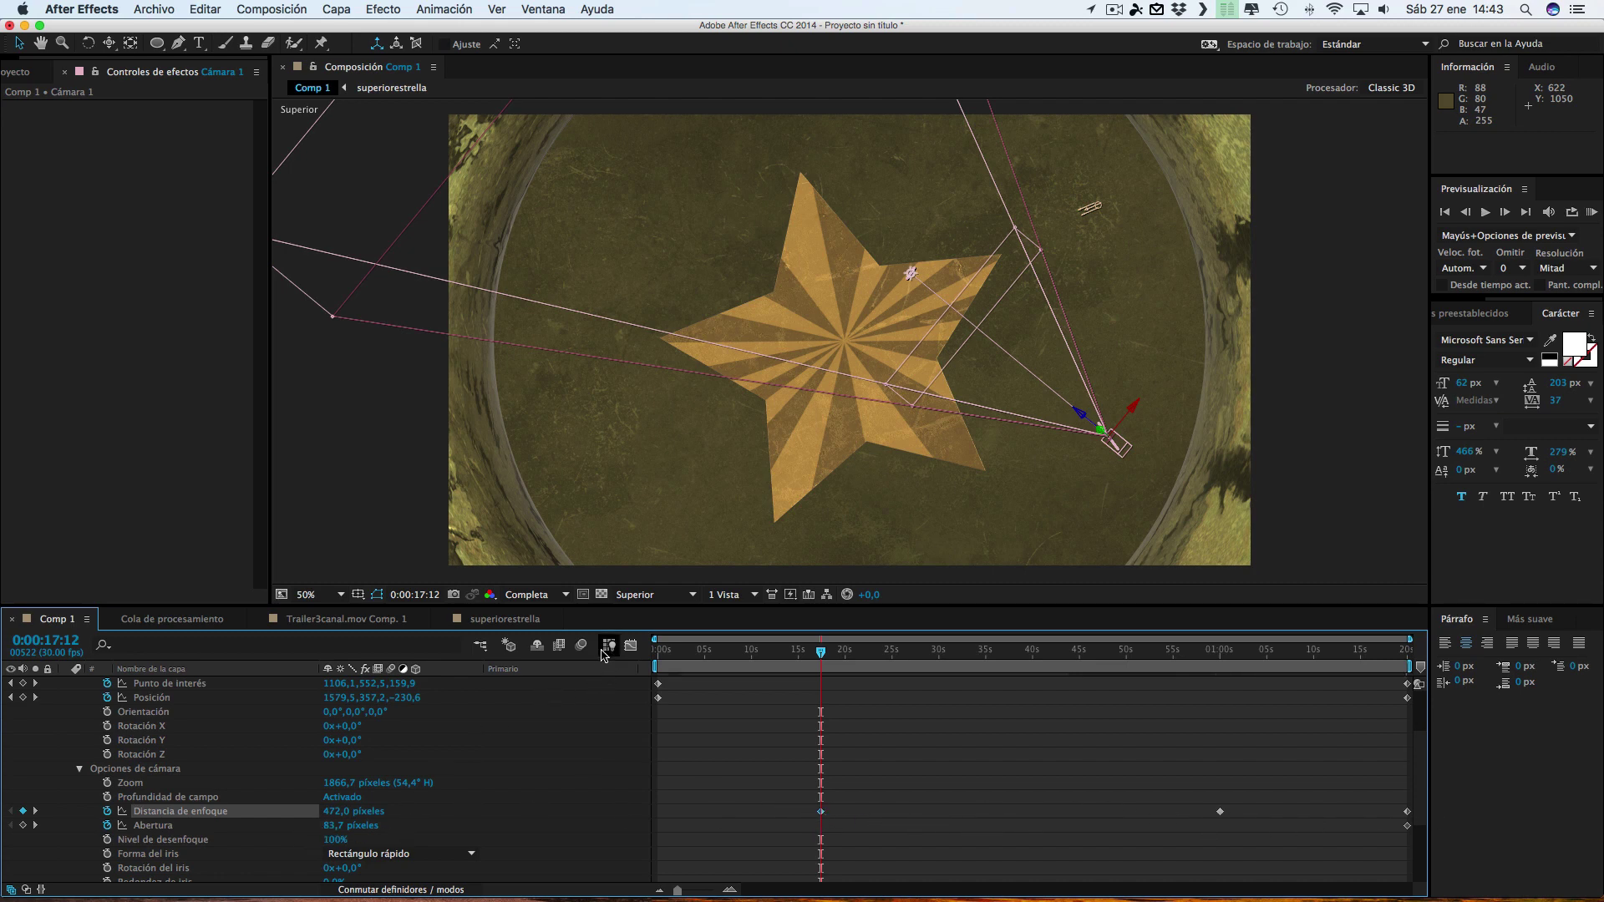
click(639, 594)
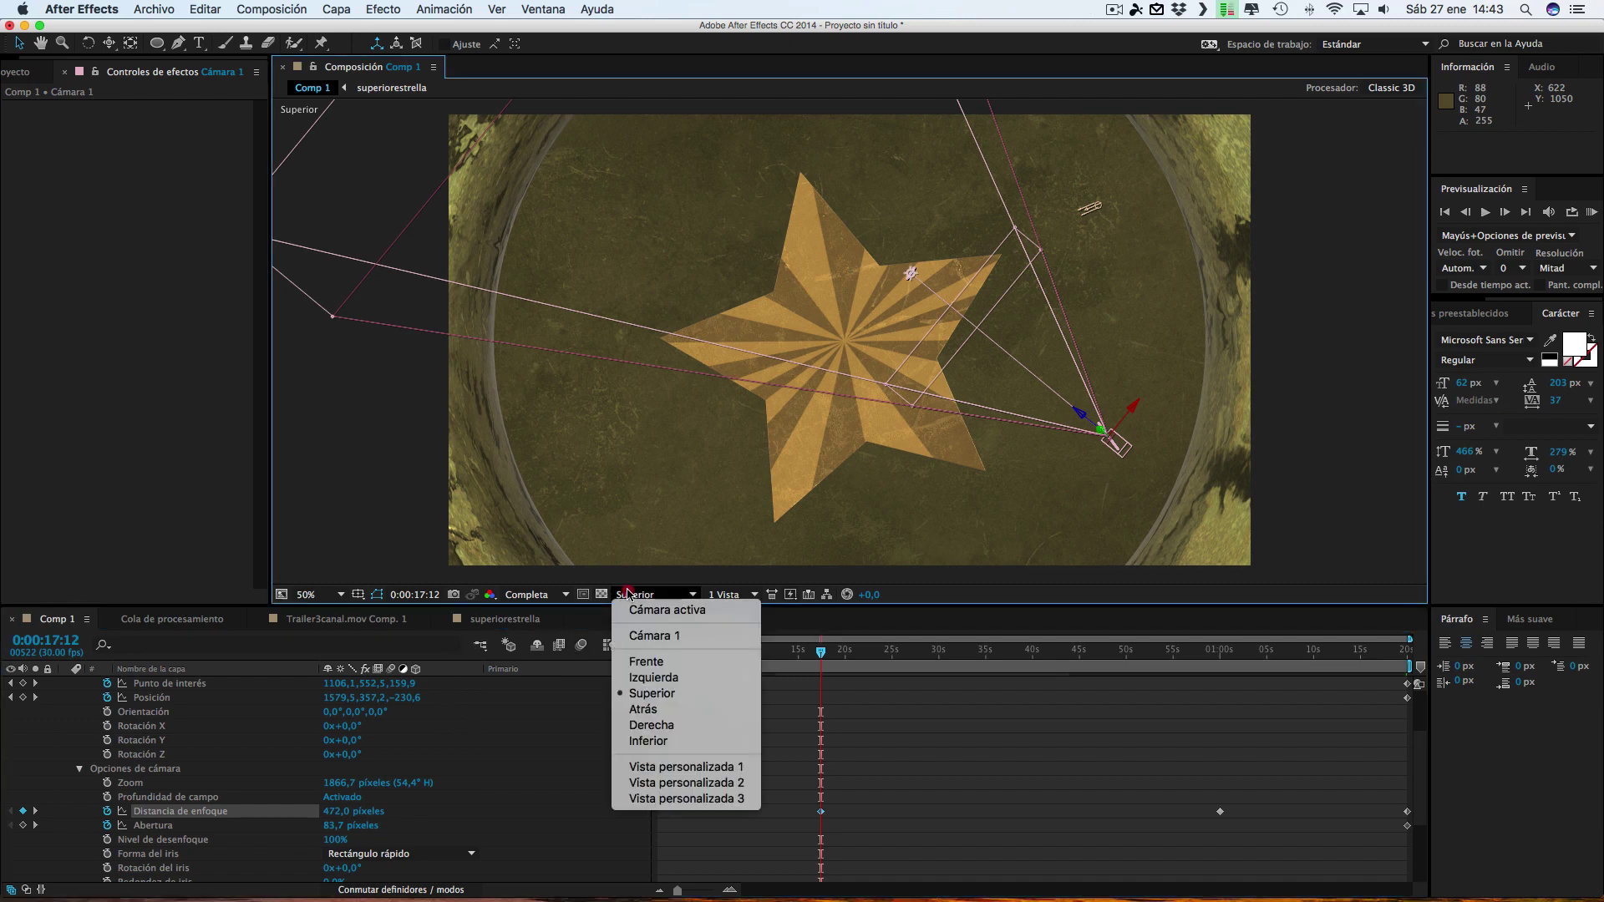
click(639, 609)
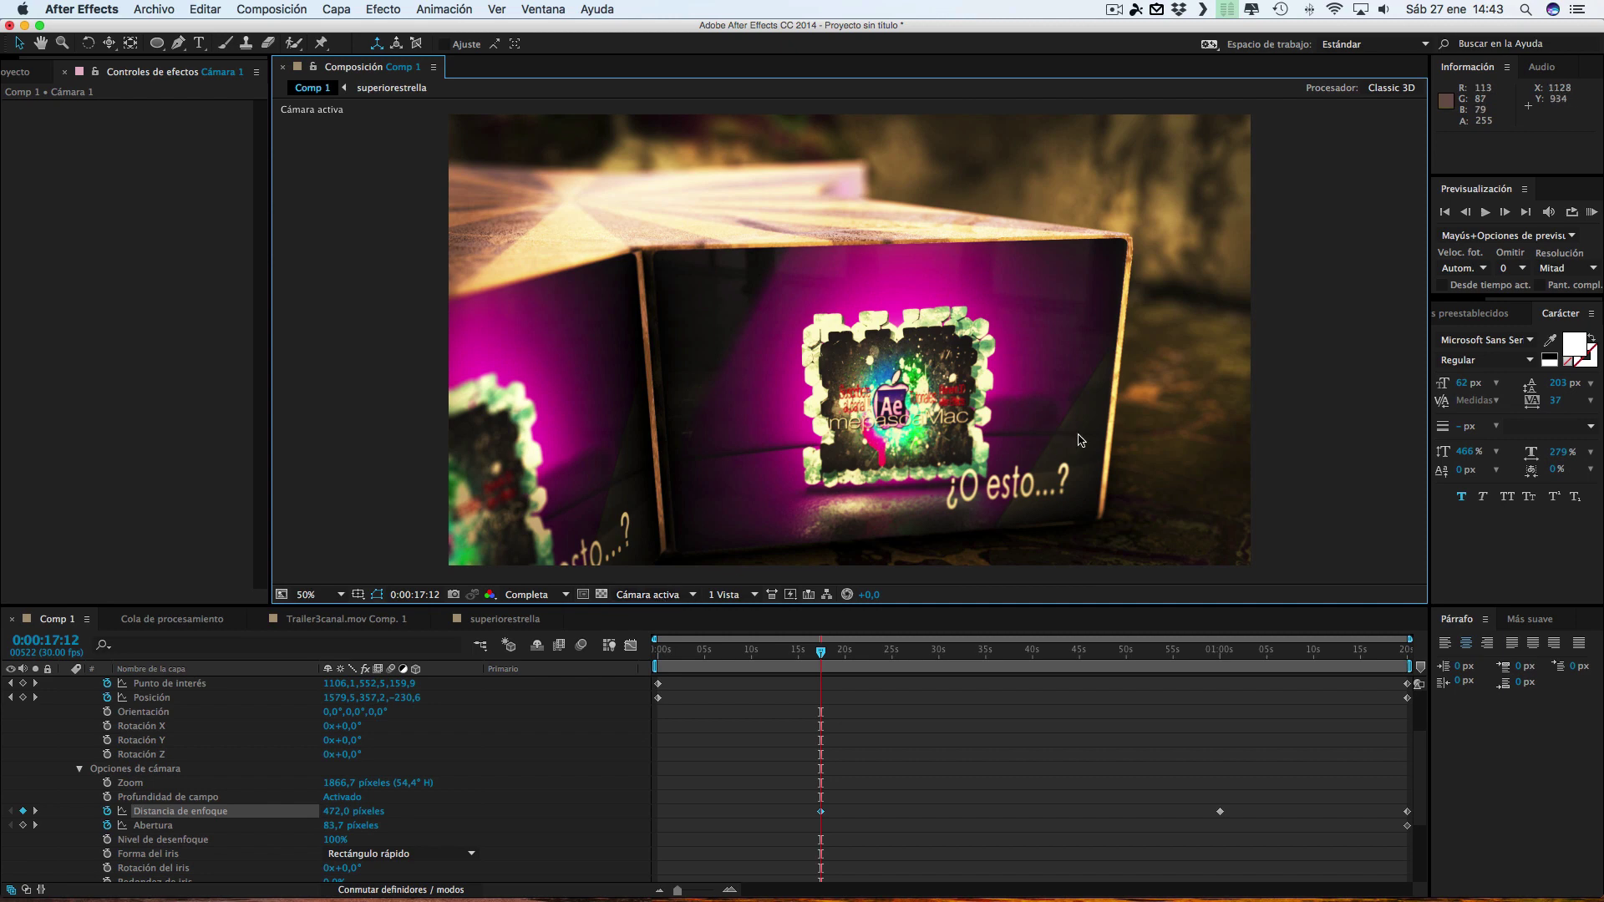
Check focus at 0:12:15, preview from the start, then stop at about 5 seconds and 0:00:08:25
click(776, 651)
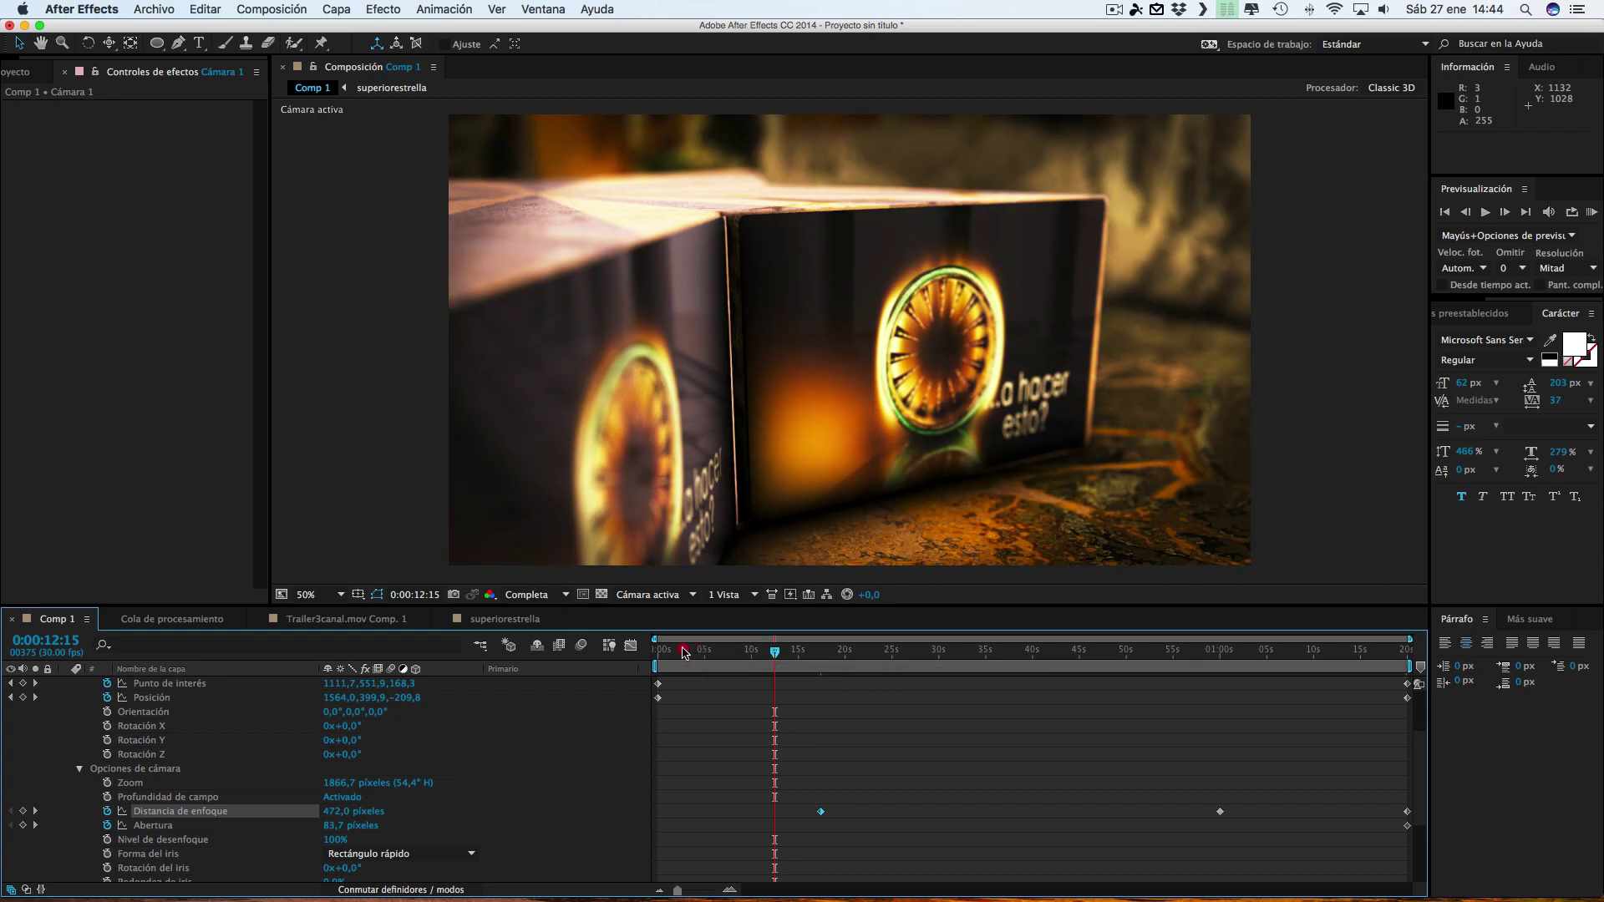
click(684, 652)
key(KP_0)
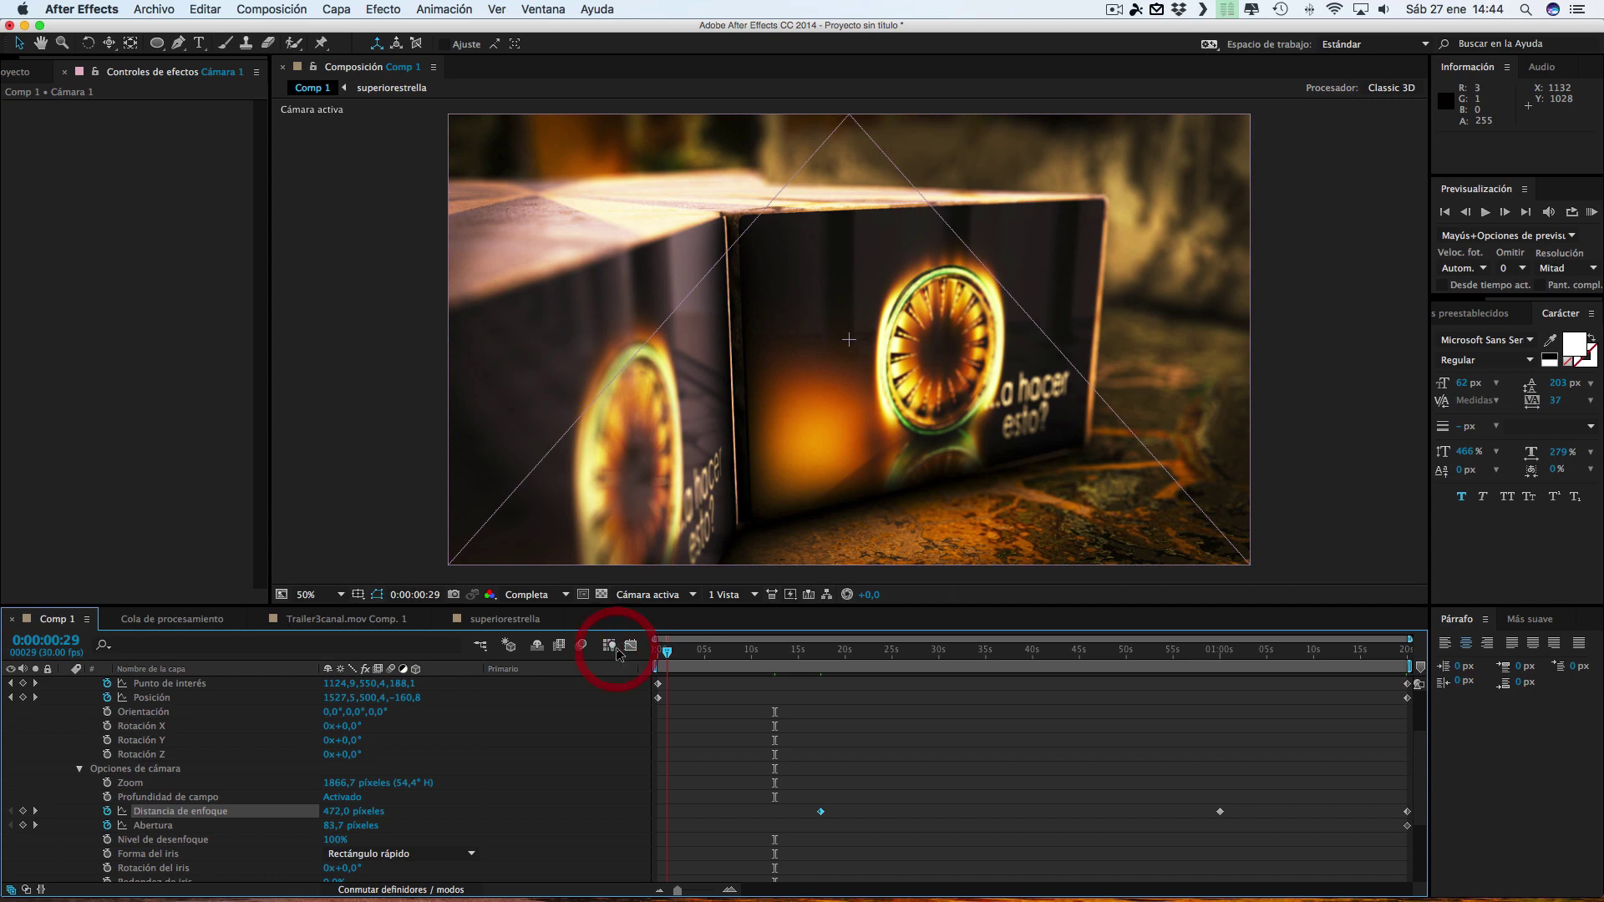
drag(667, 651, 659, 652)
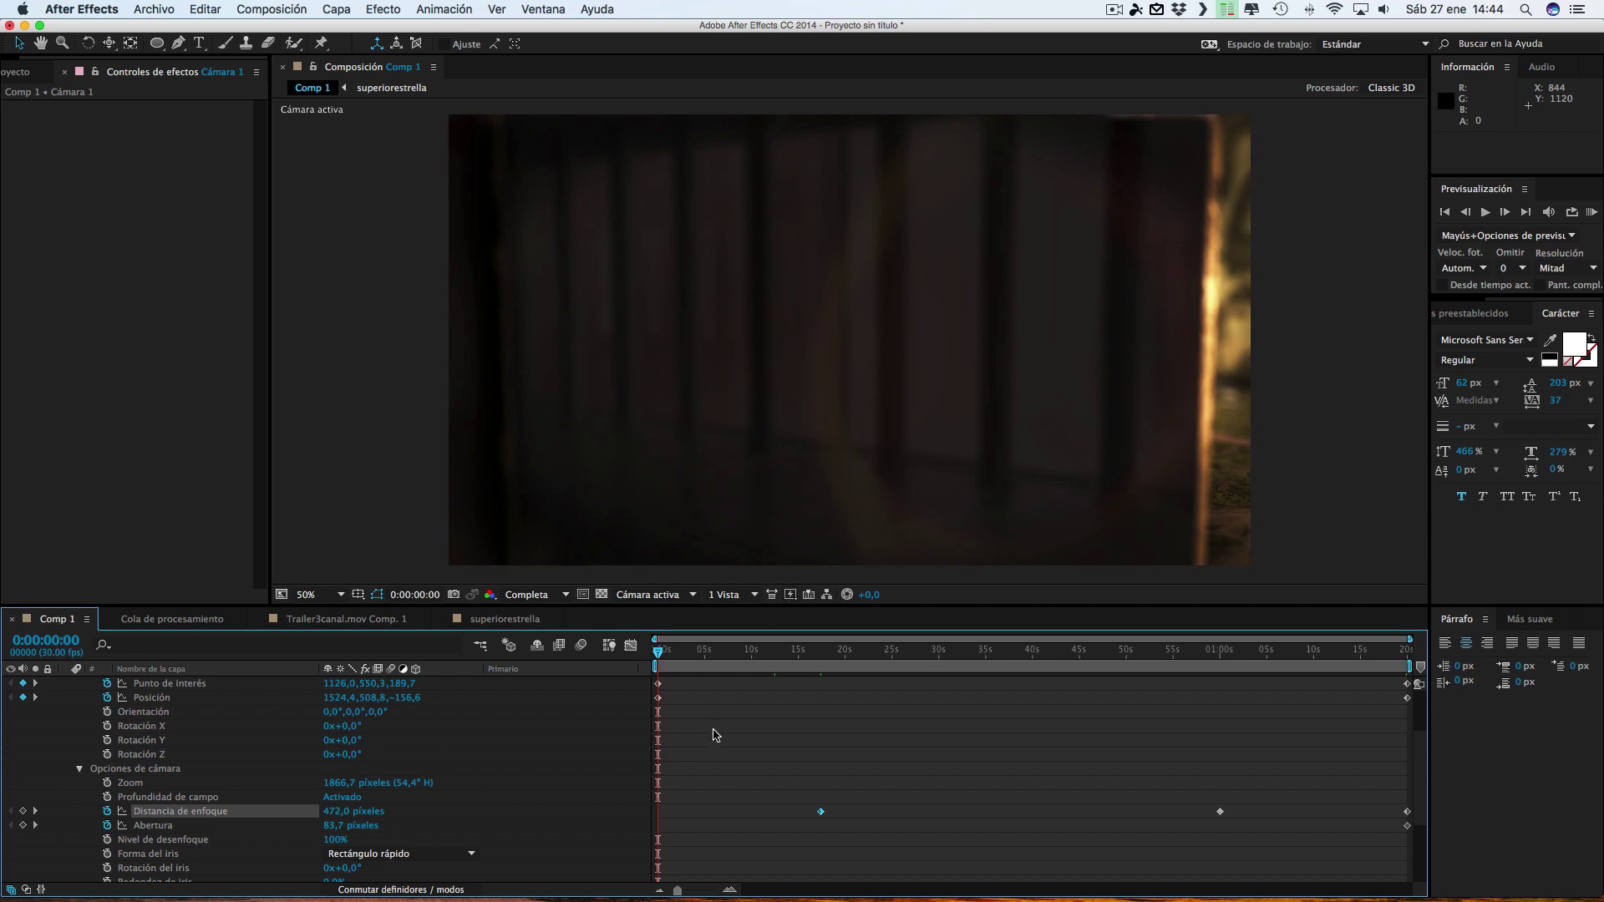
click(708, 655)
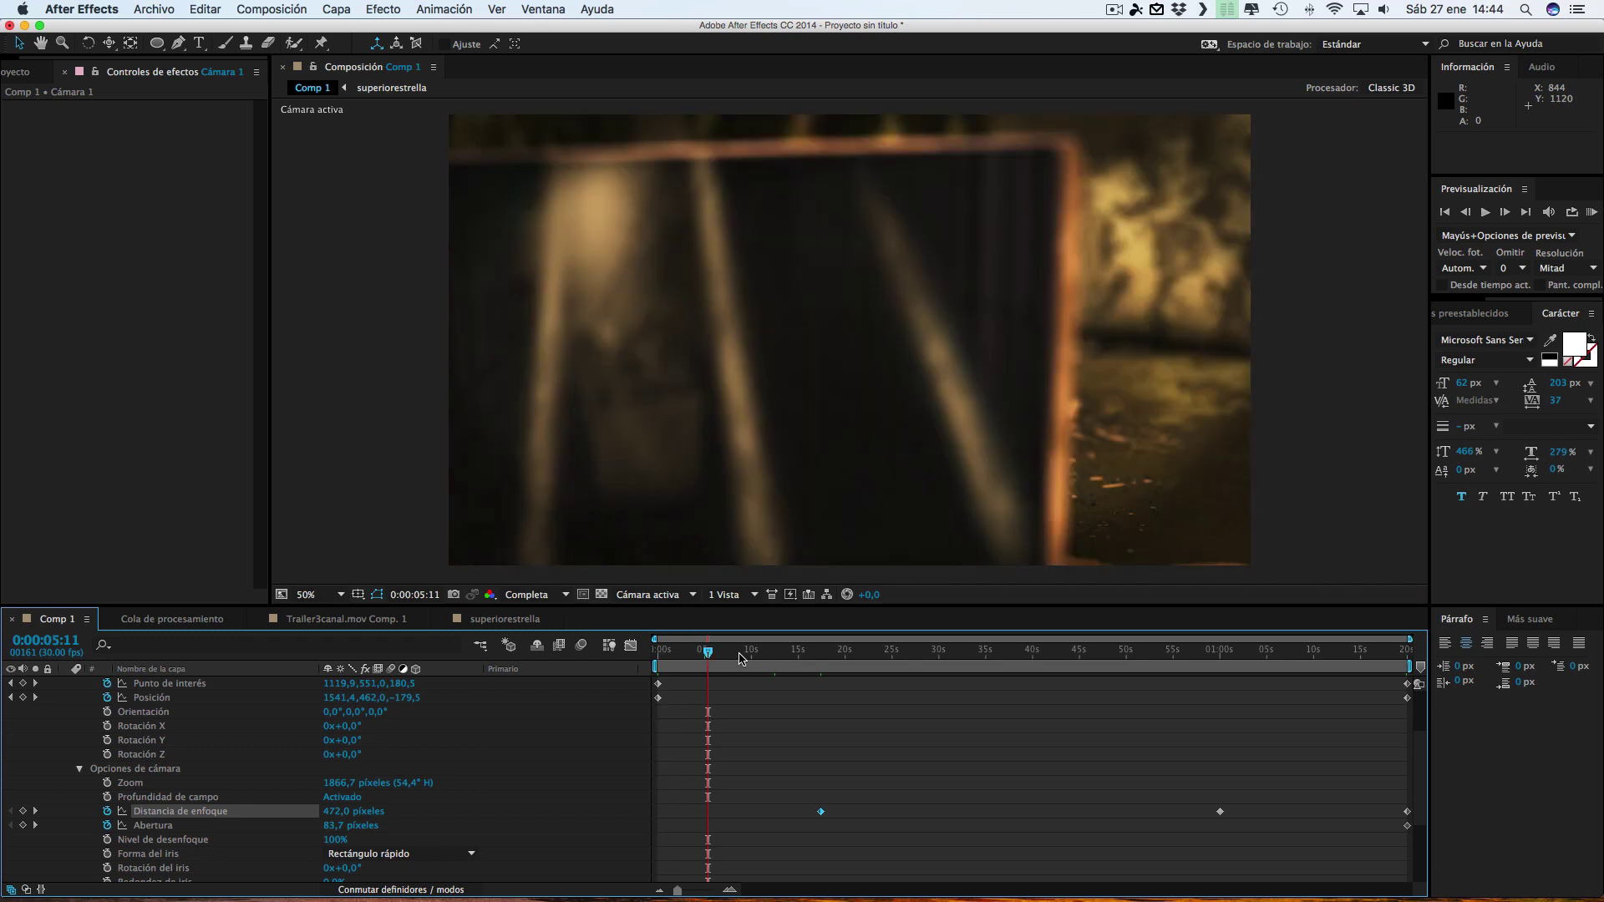
click(741, 656)
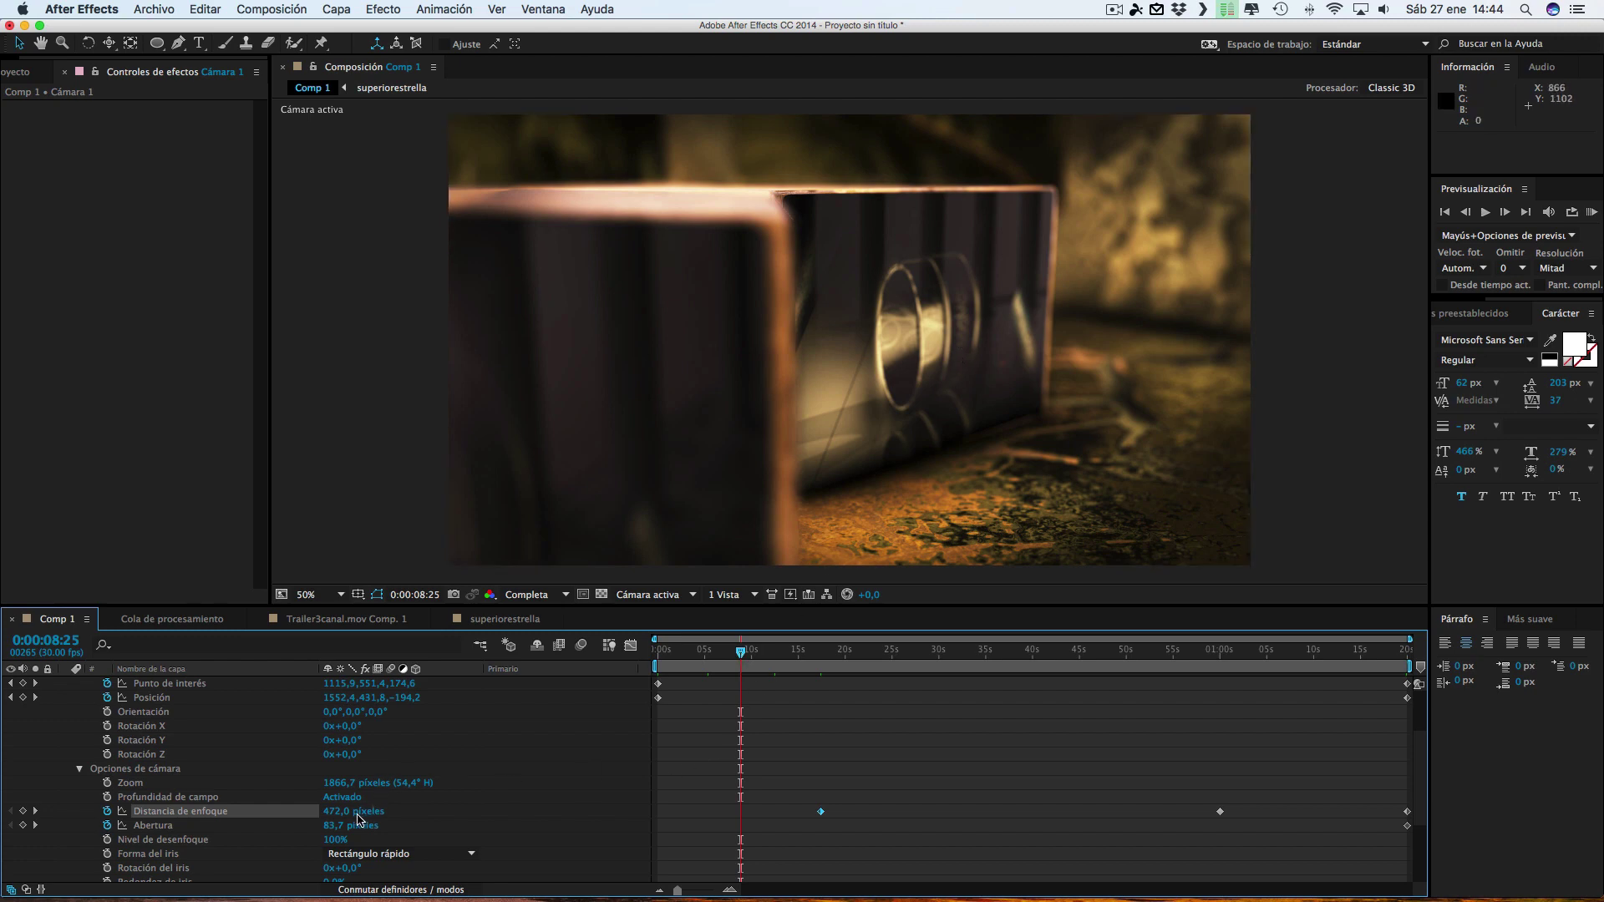
Keyframe a 389,8-pixel focus distance at the composition start, then return to Cámara activa
click(647, 594)
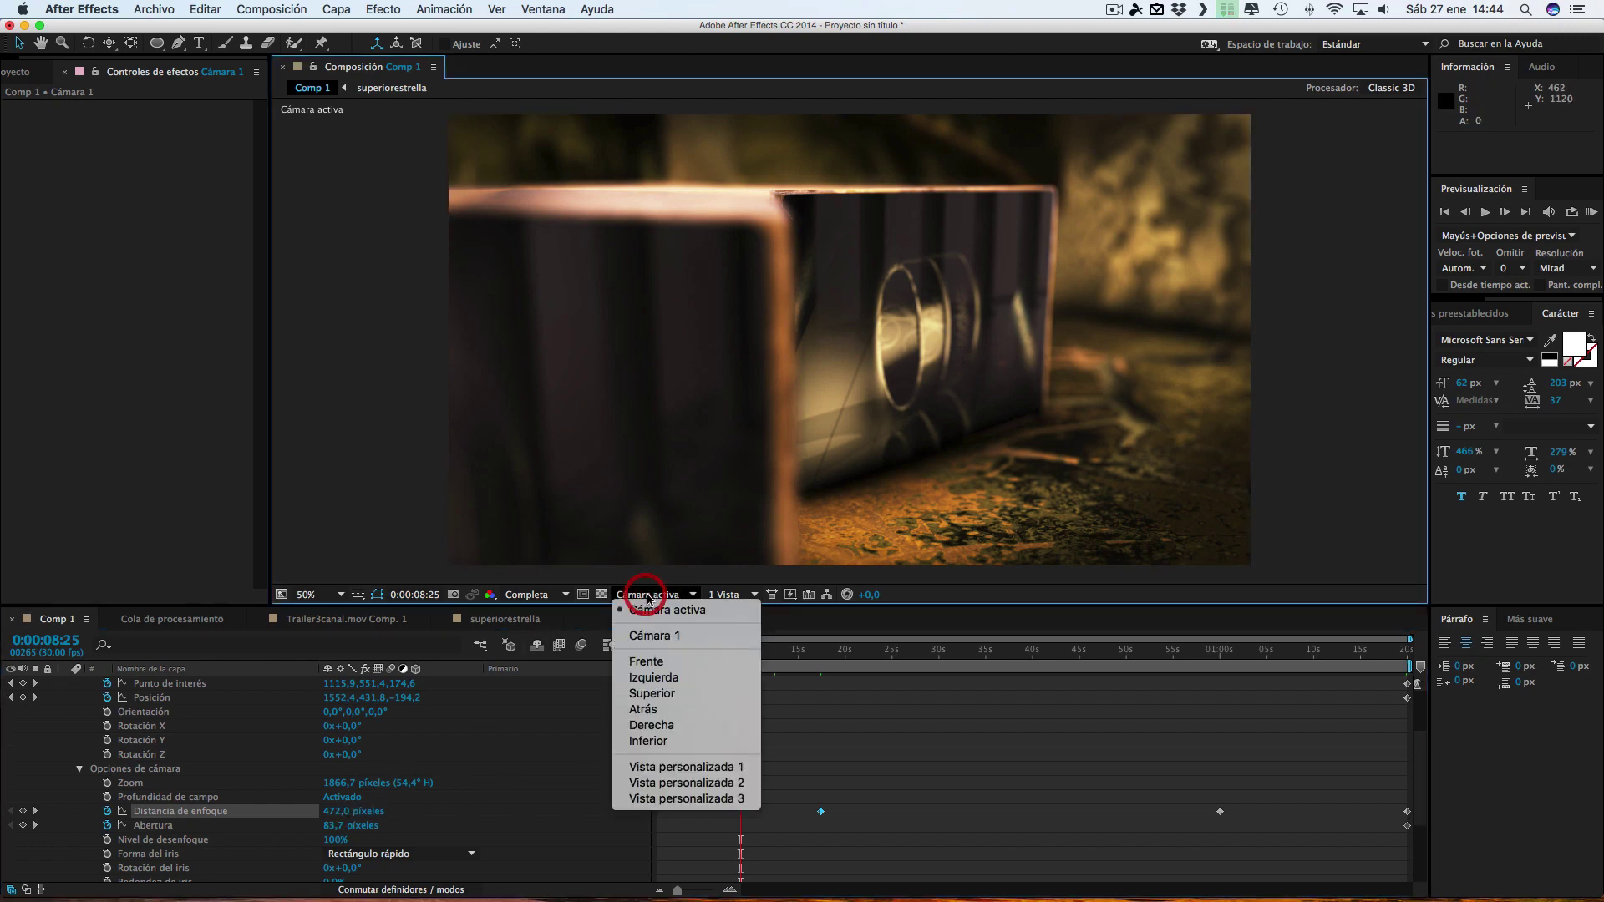
click(652, 694)
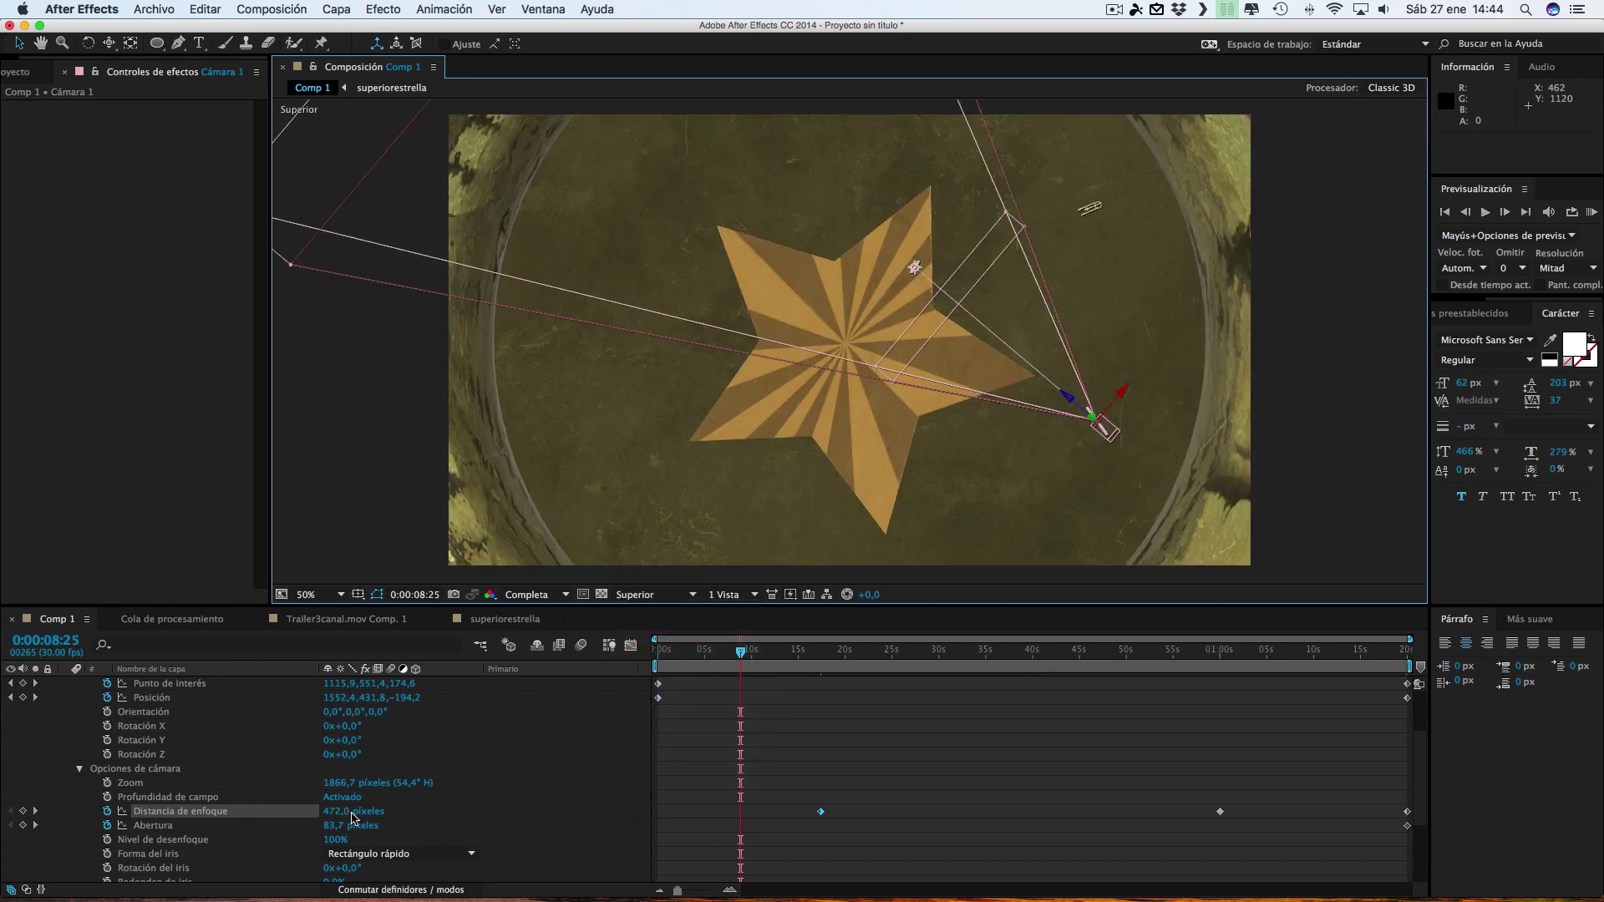
drag(338, 816, 98, 783)
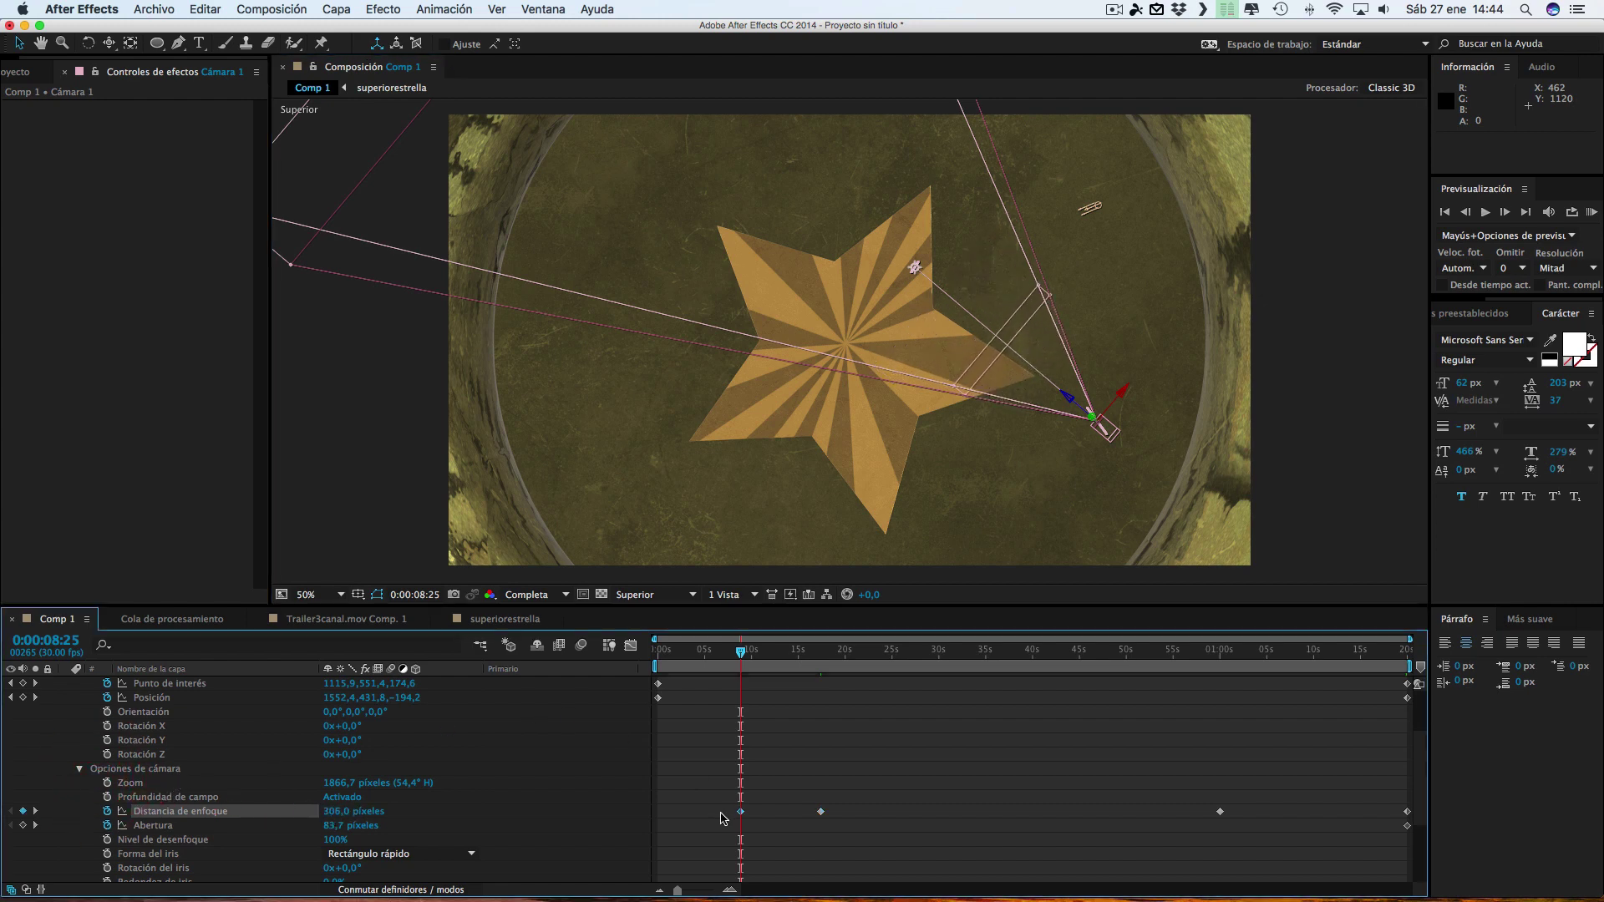
drag(743, 816, 662, 816)
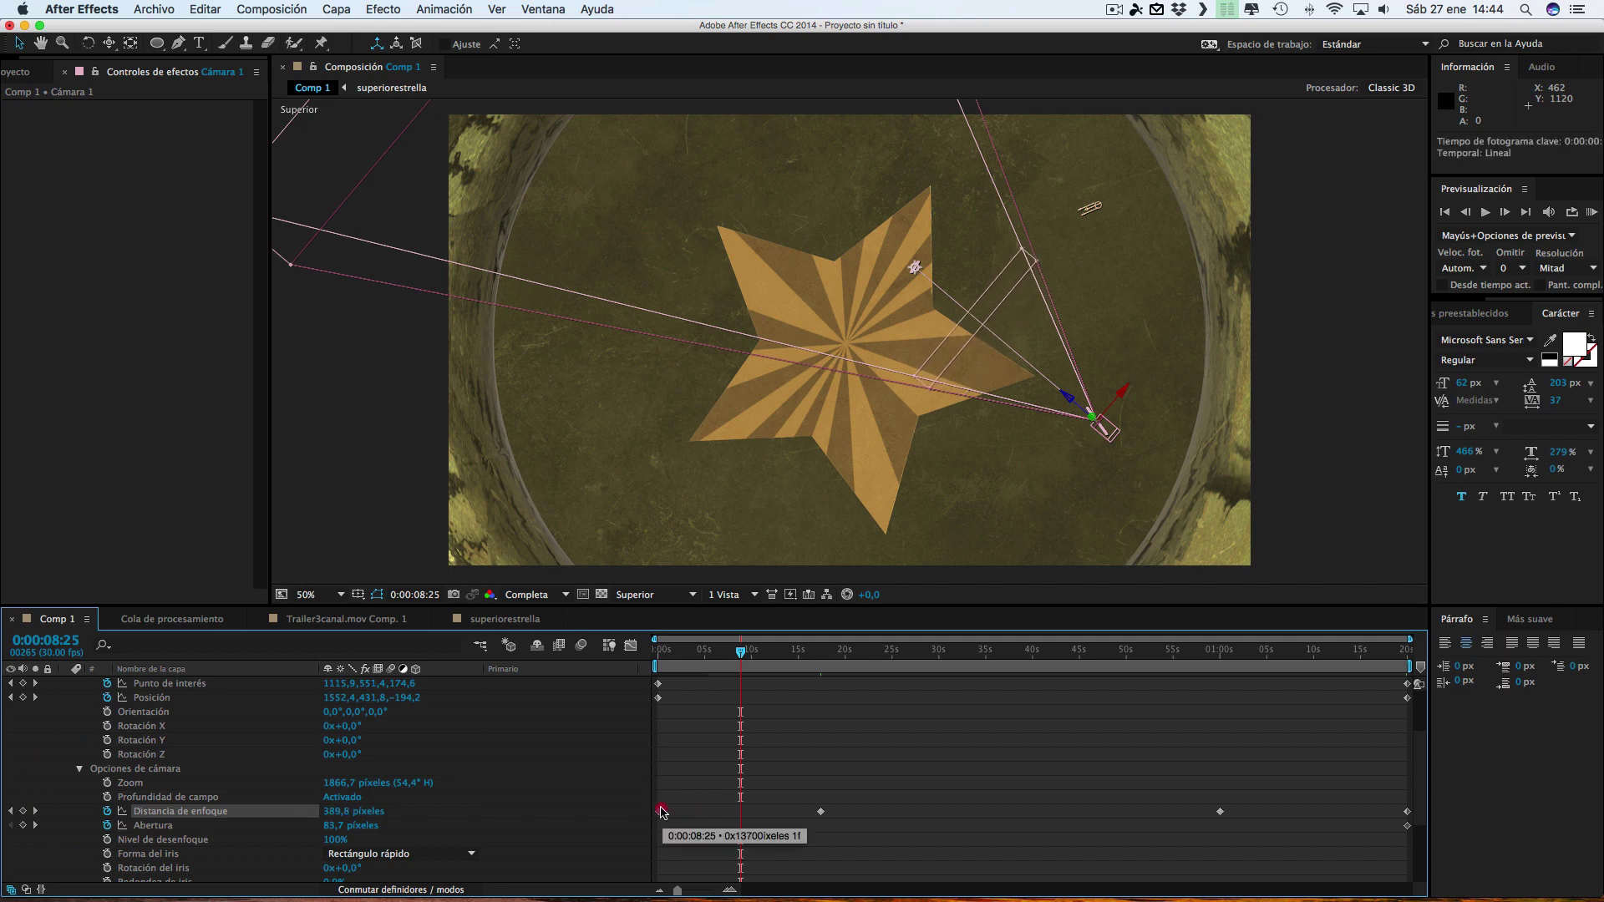
click(647, 595)
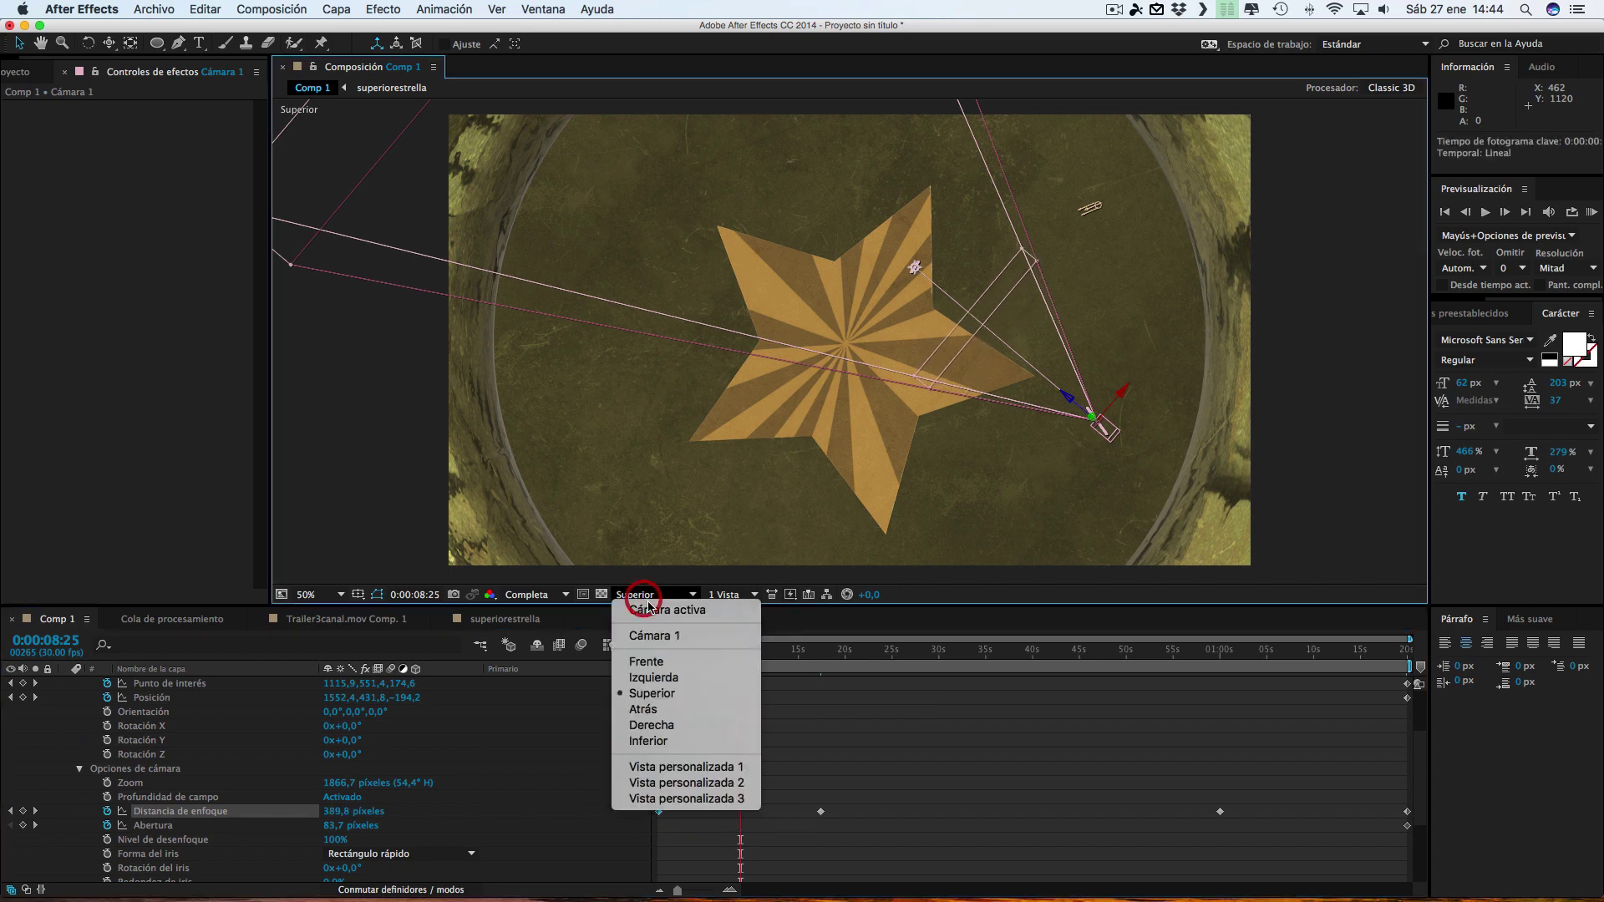
click(706, 610)
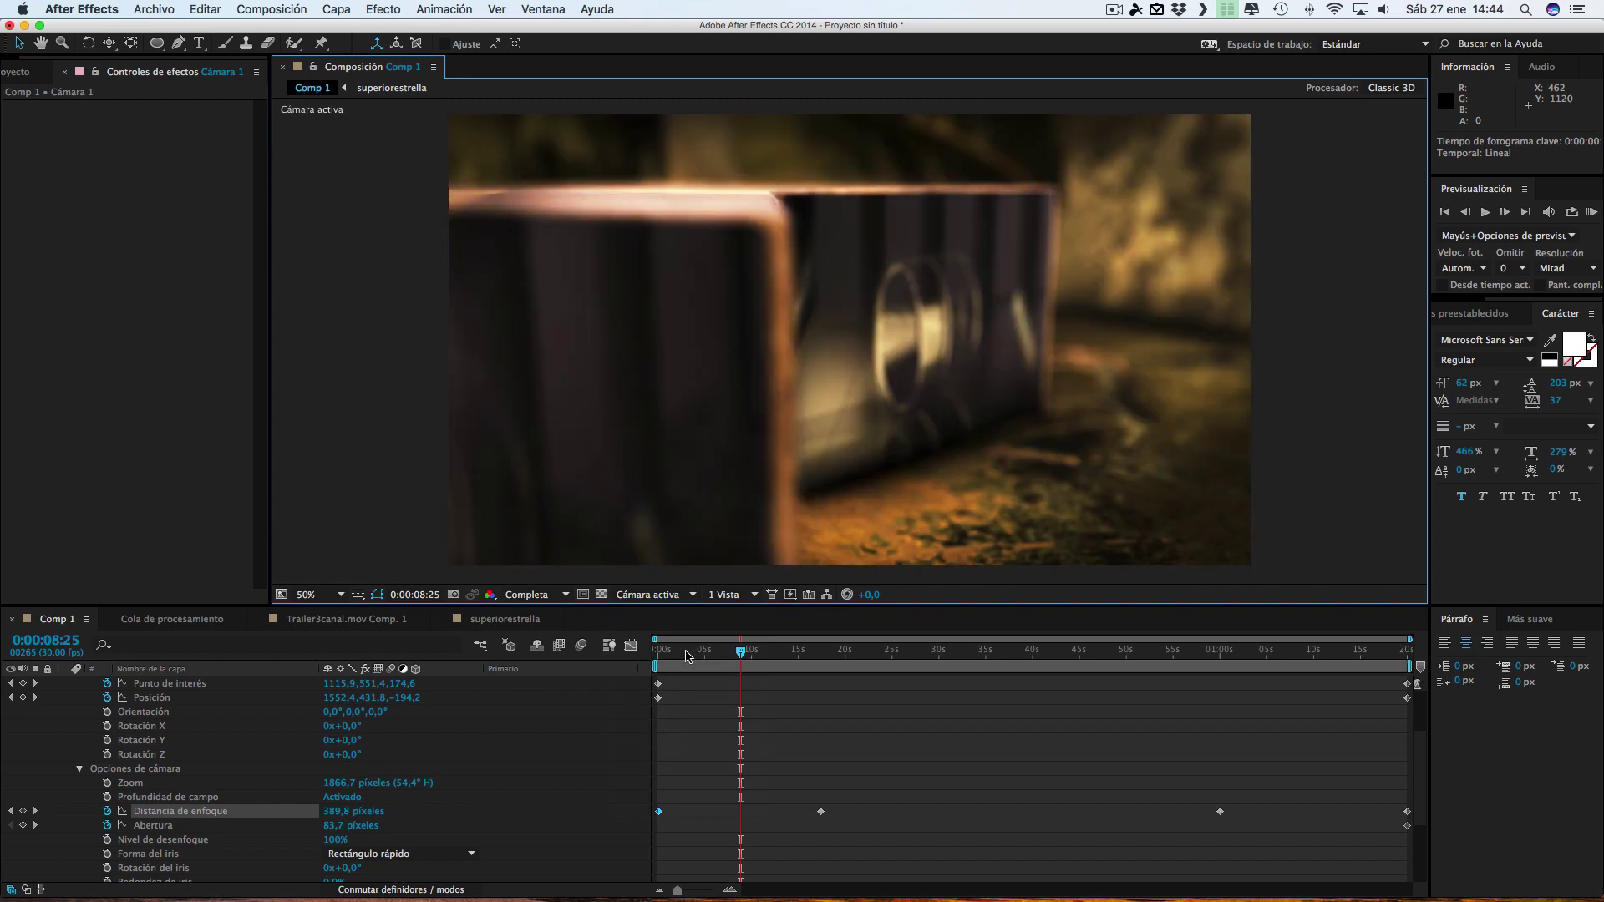
click(681, 653)
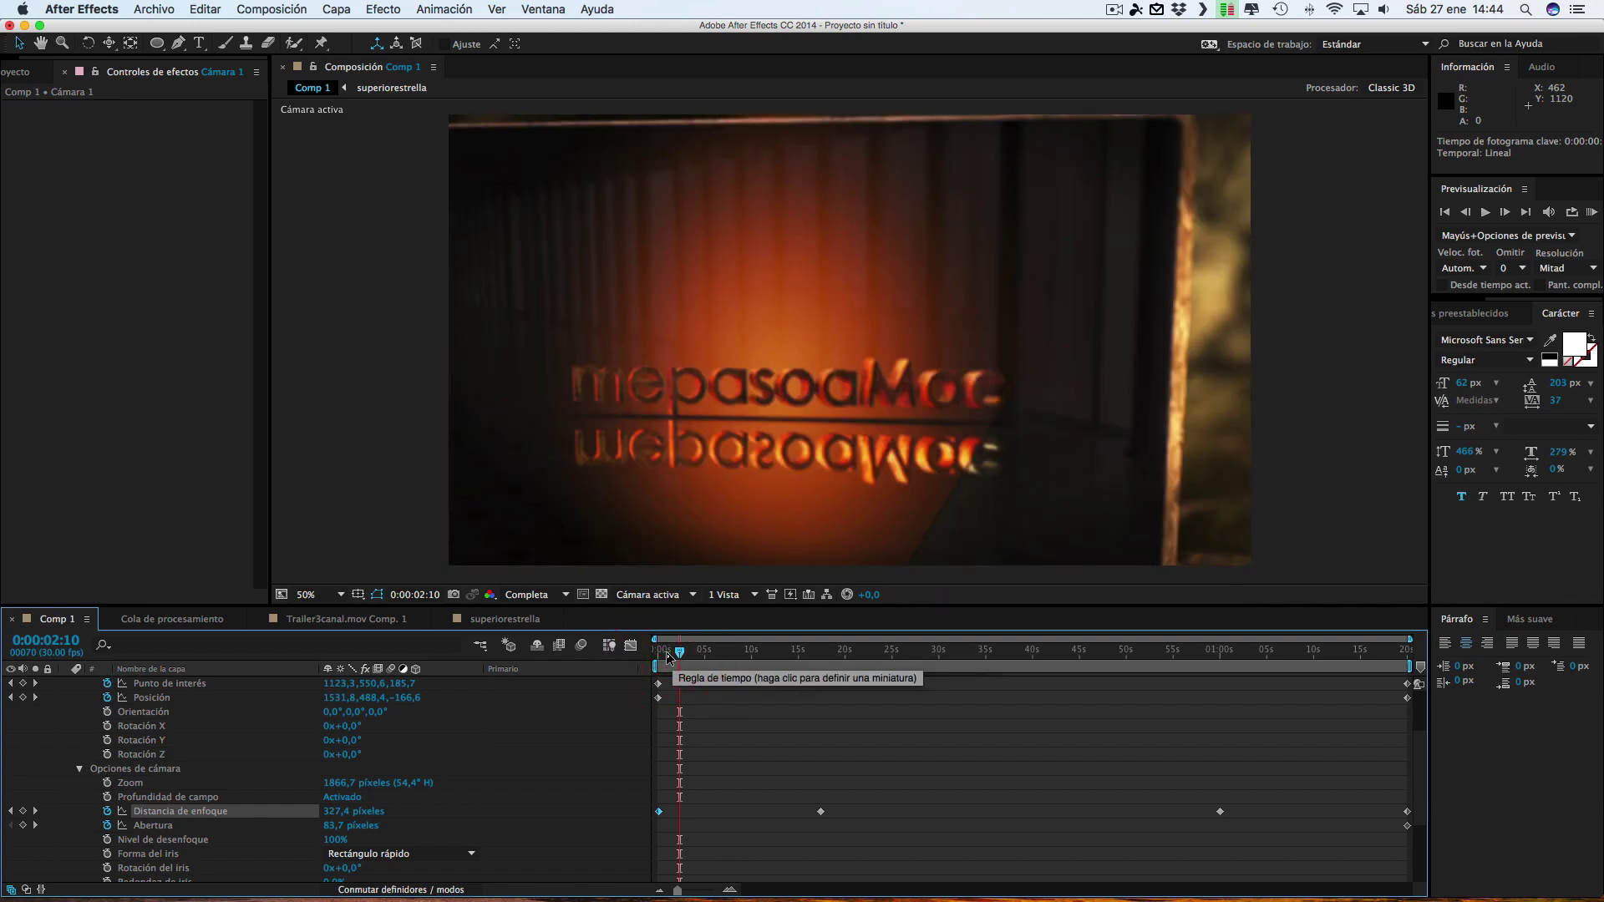
click(666, 653)
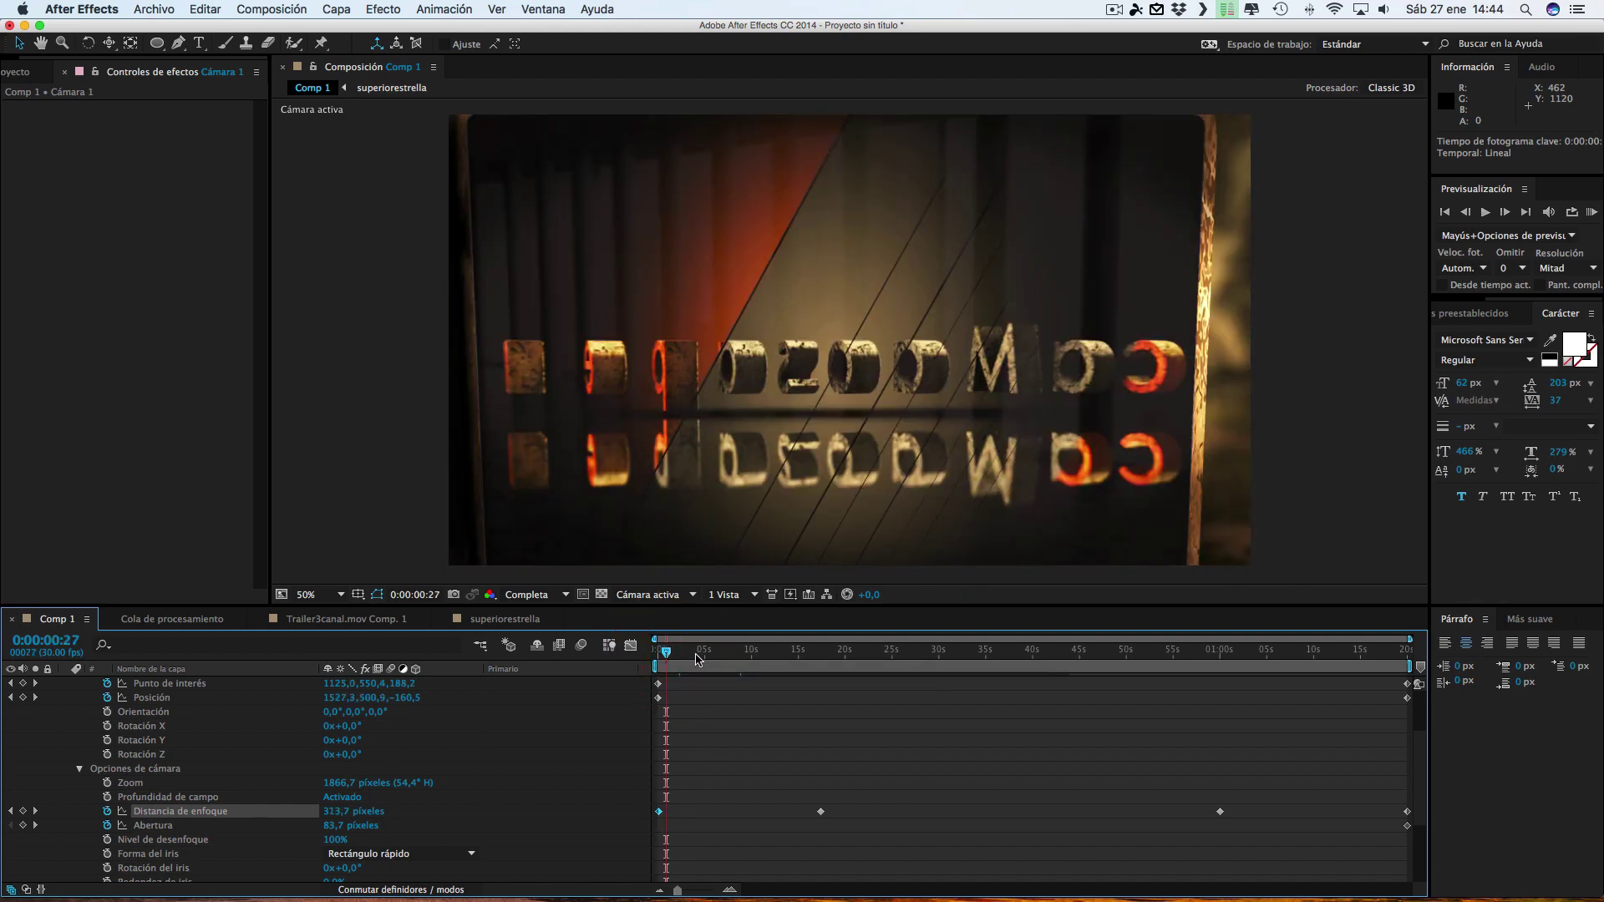
click(698, 655)
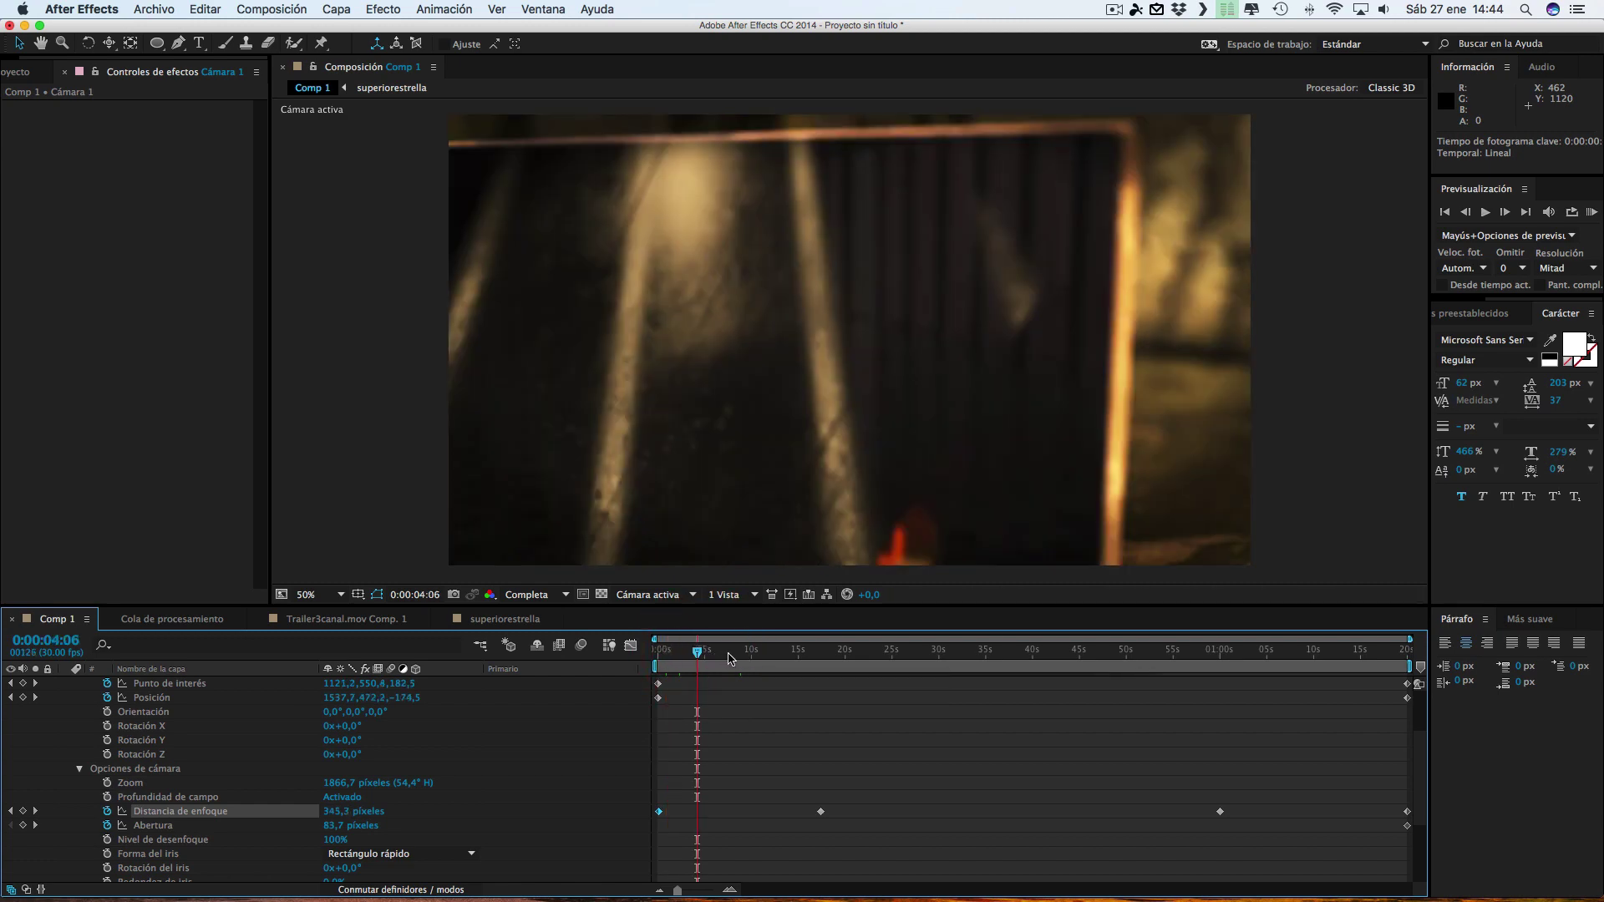
click(744, 658)
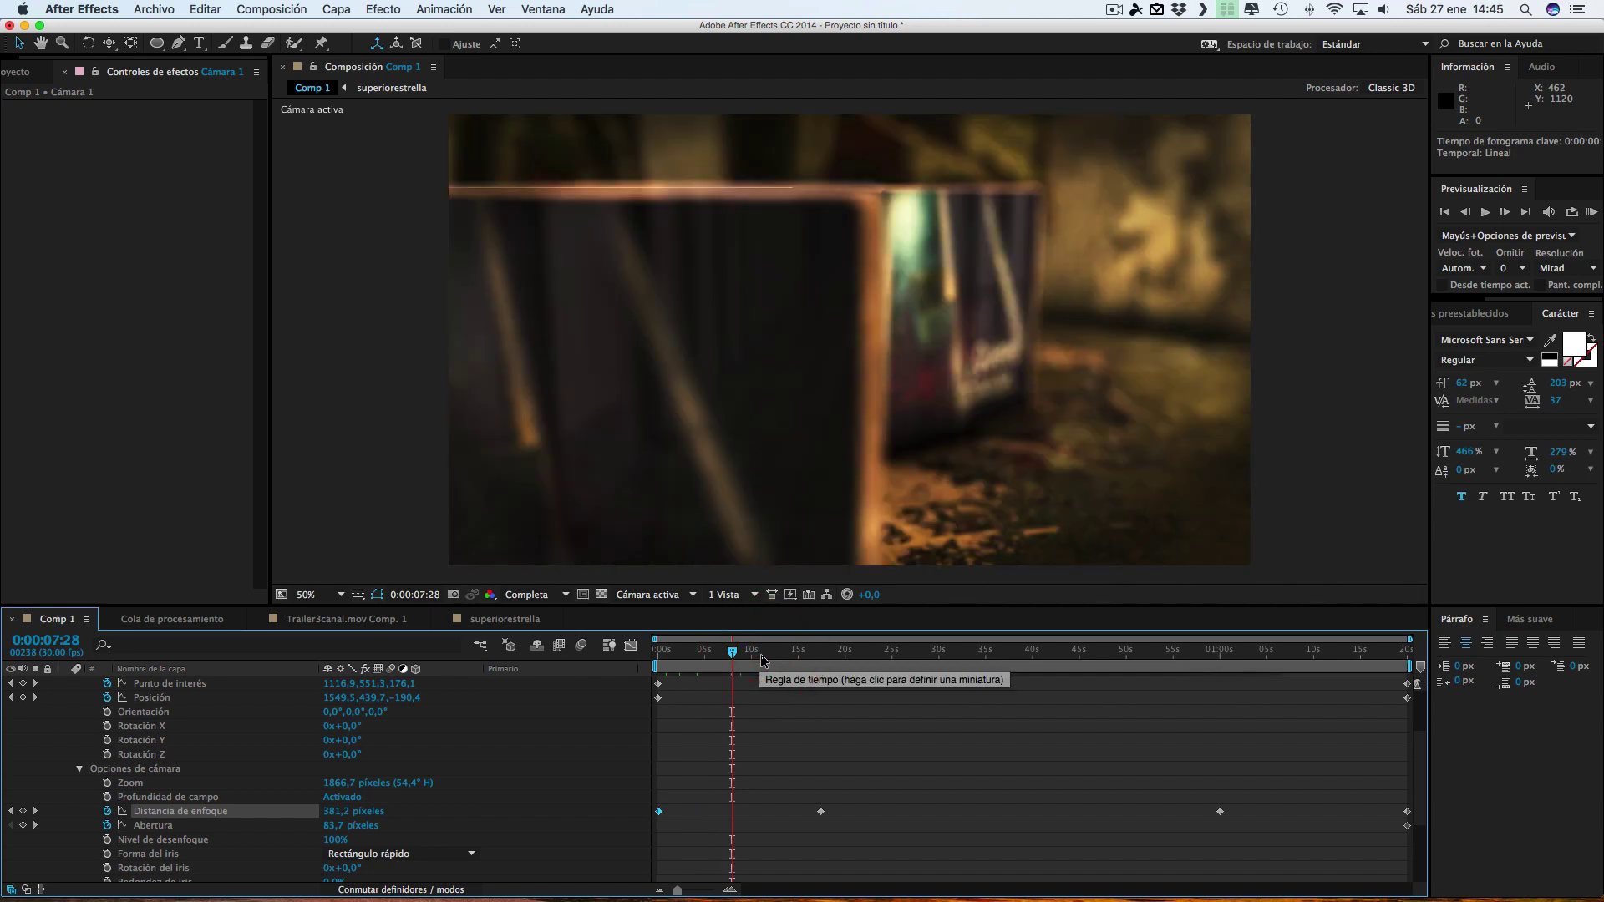
click(762, 659)
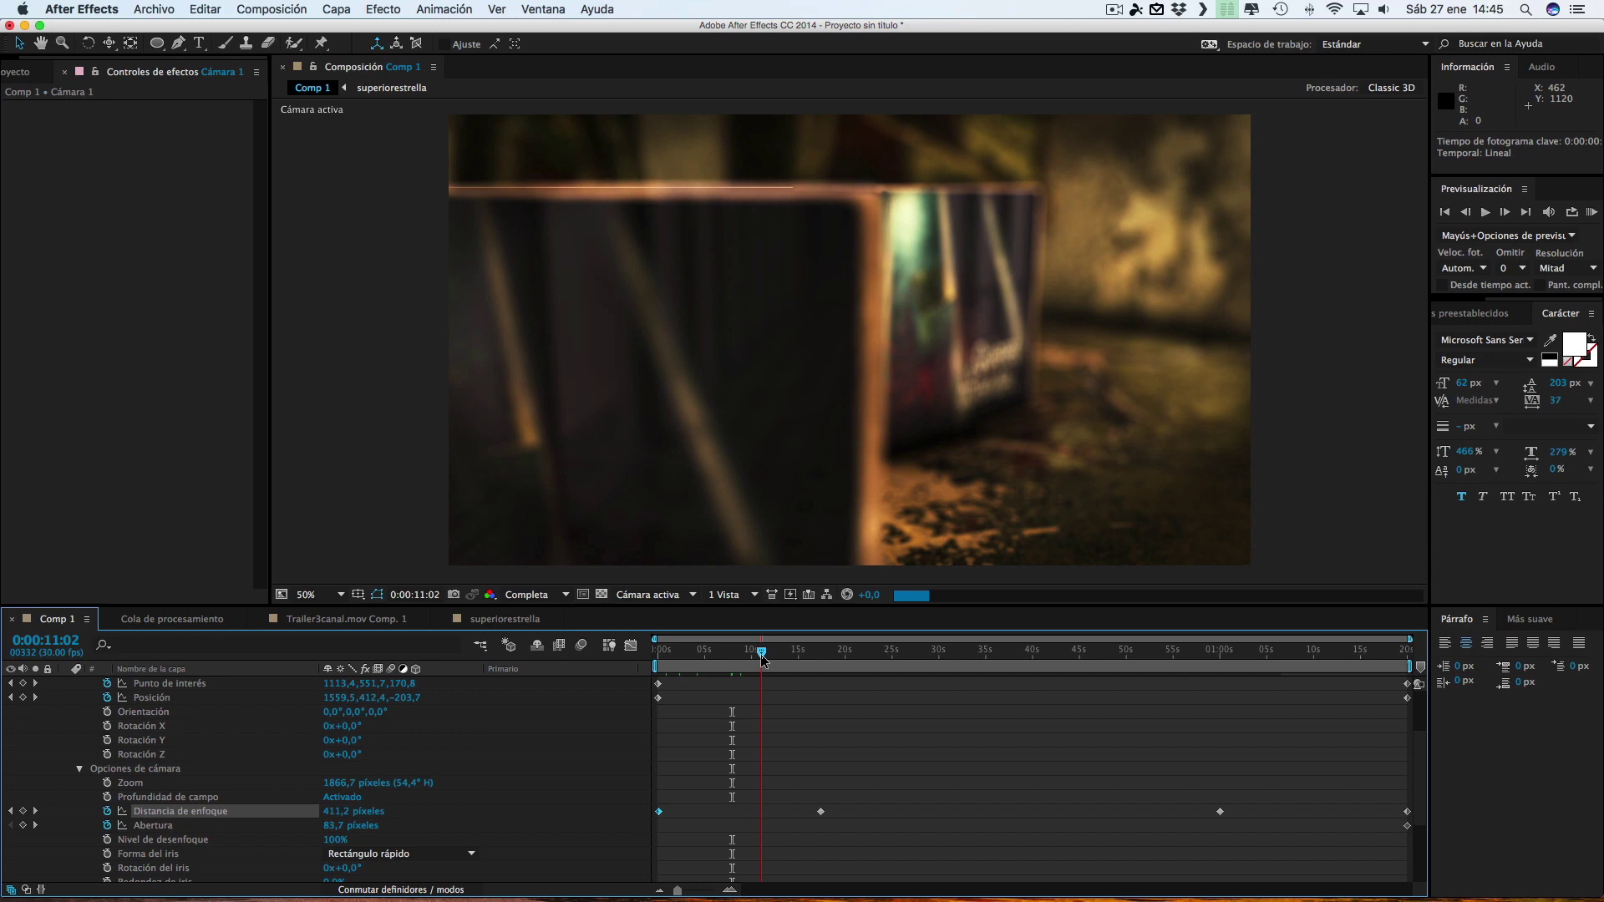
drag(762, 653, 786, 652)
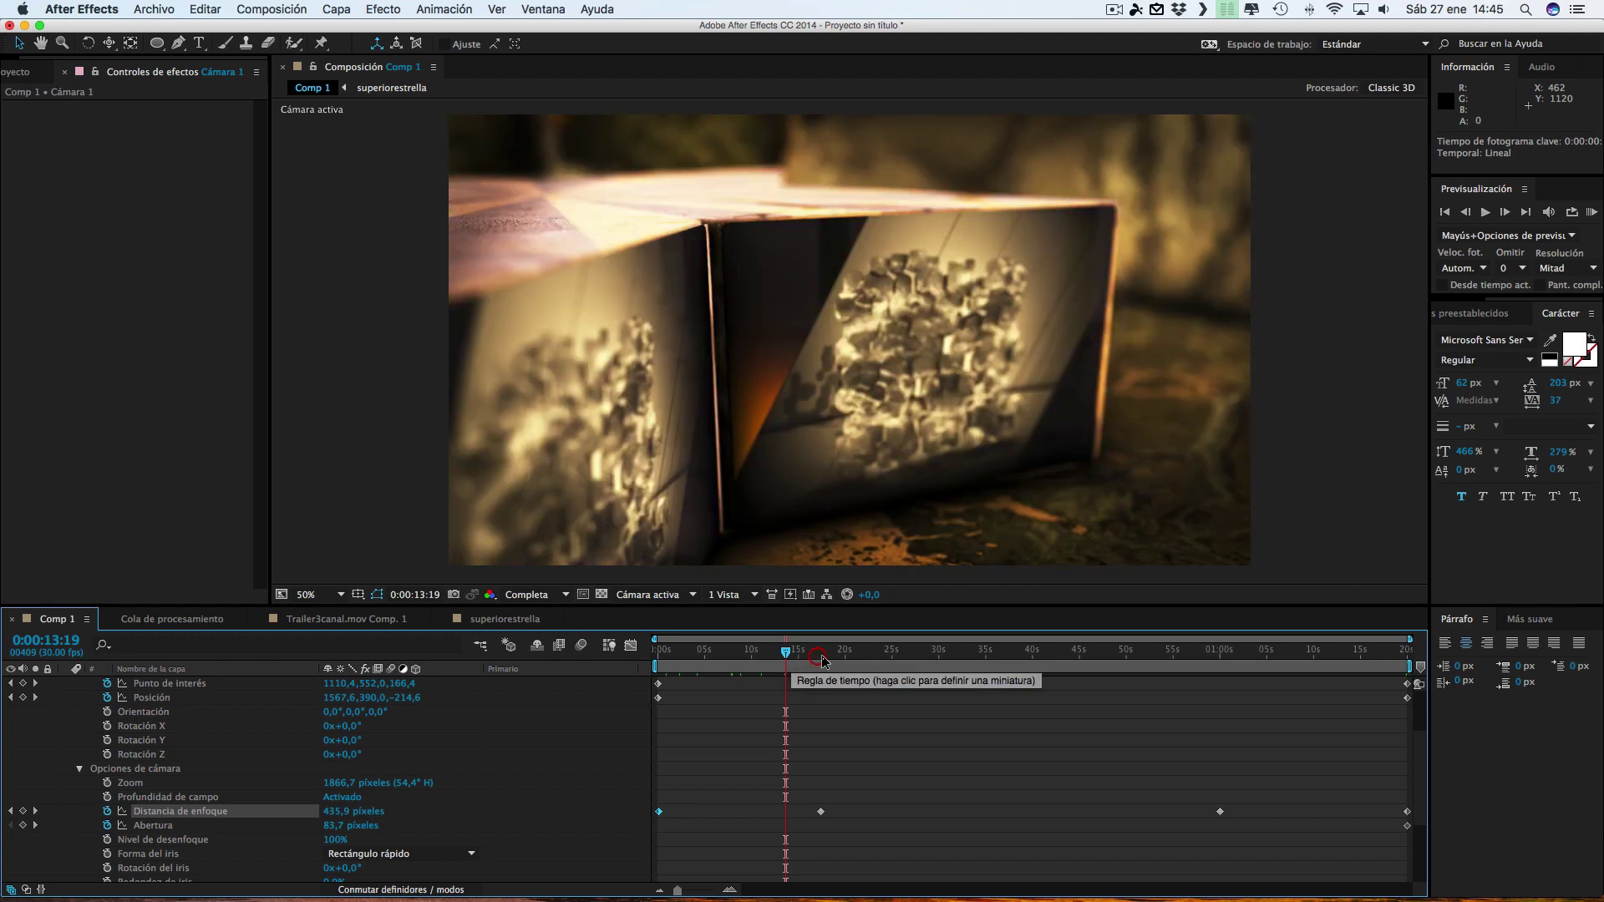
click(826, 660)
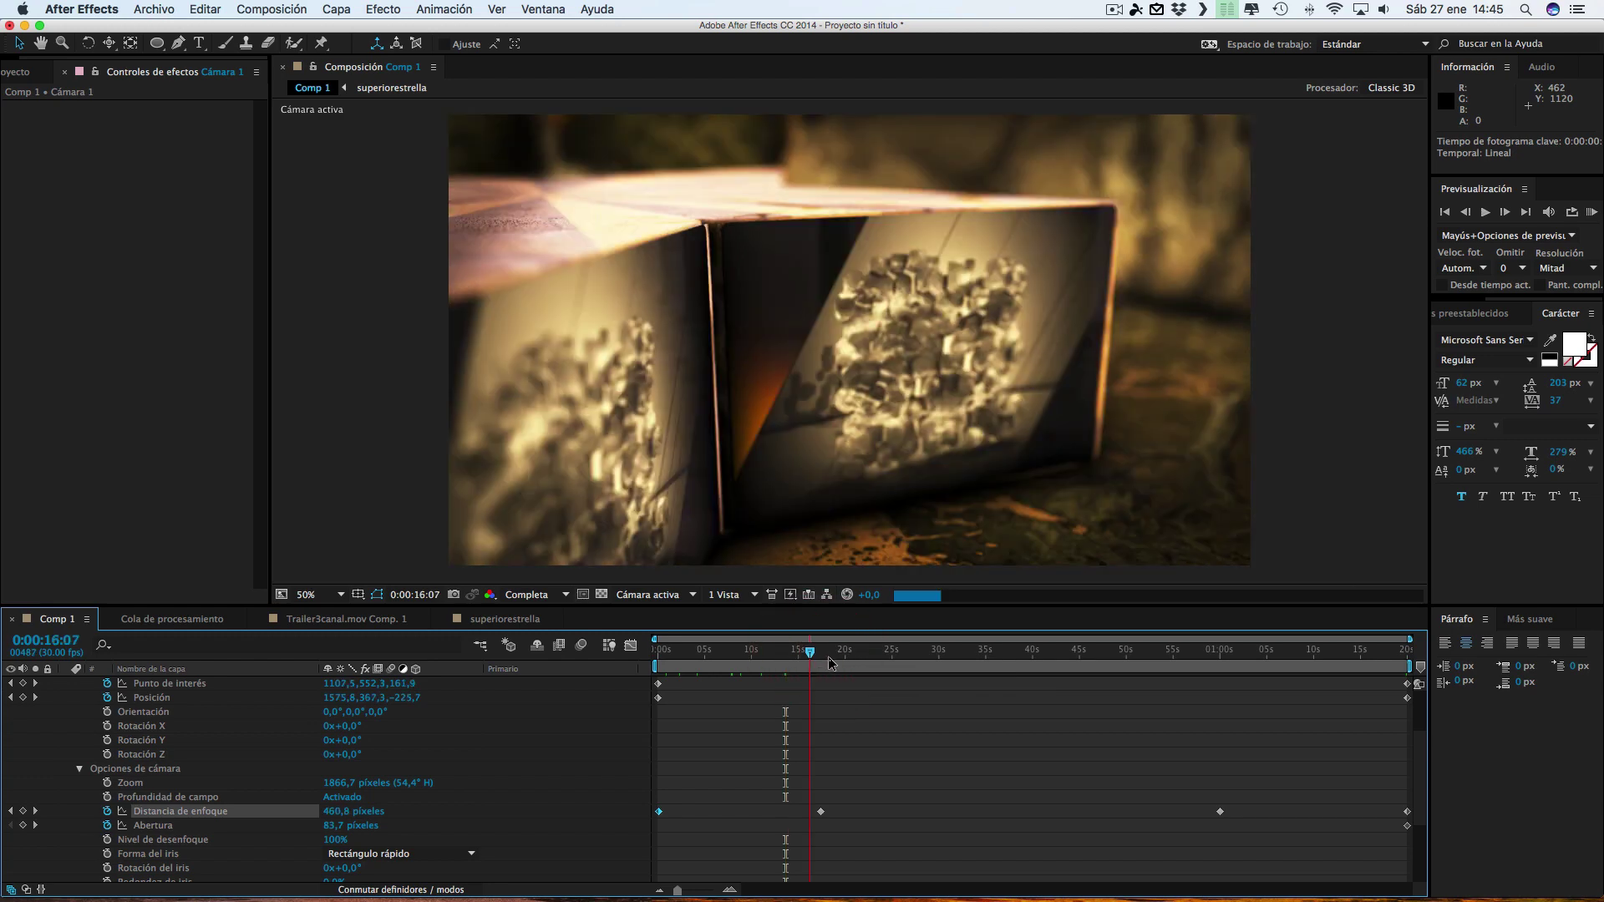
click(888, 656)
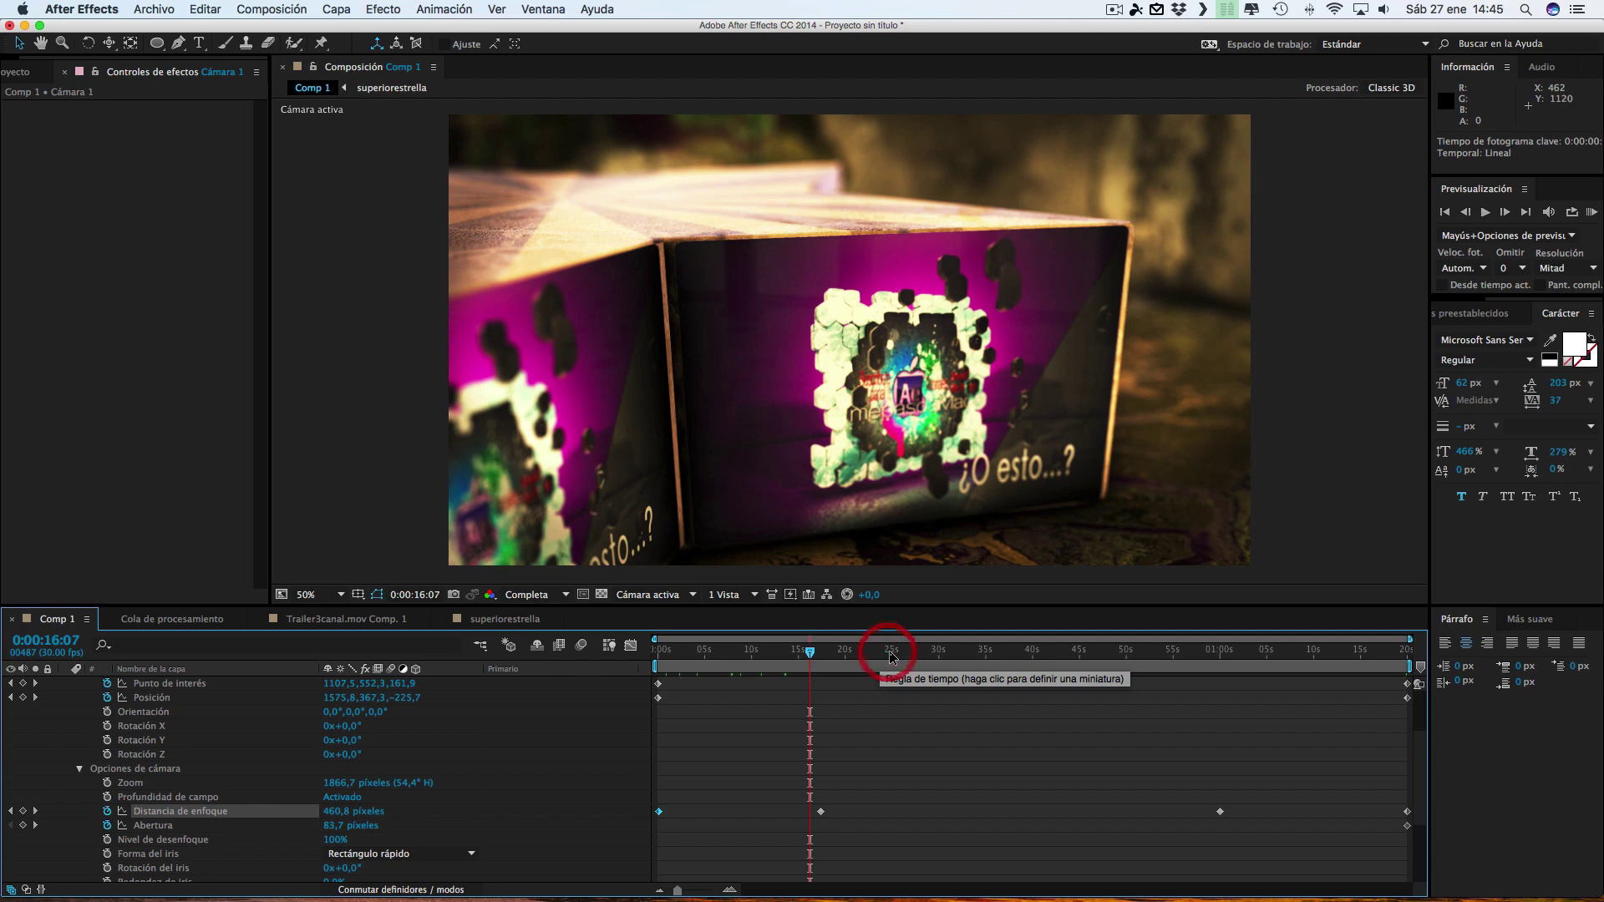
click(972, 657)
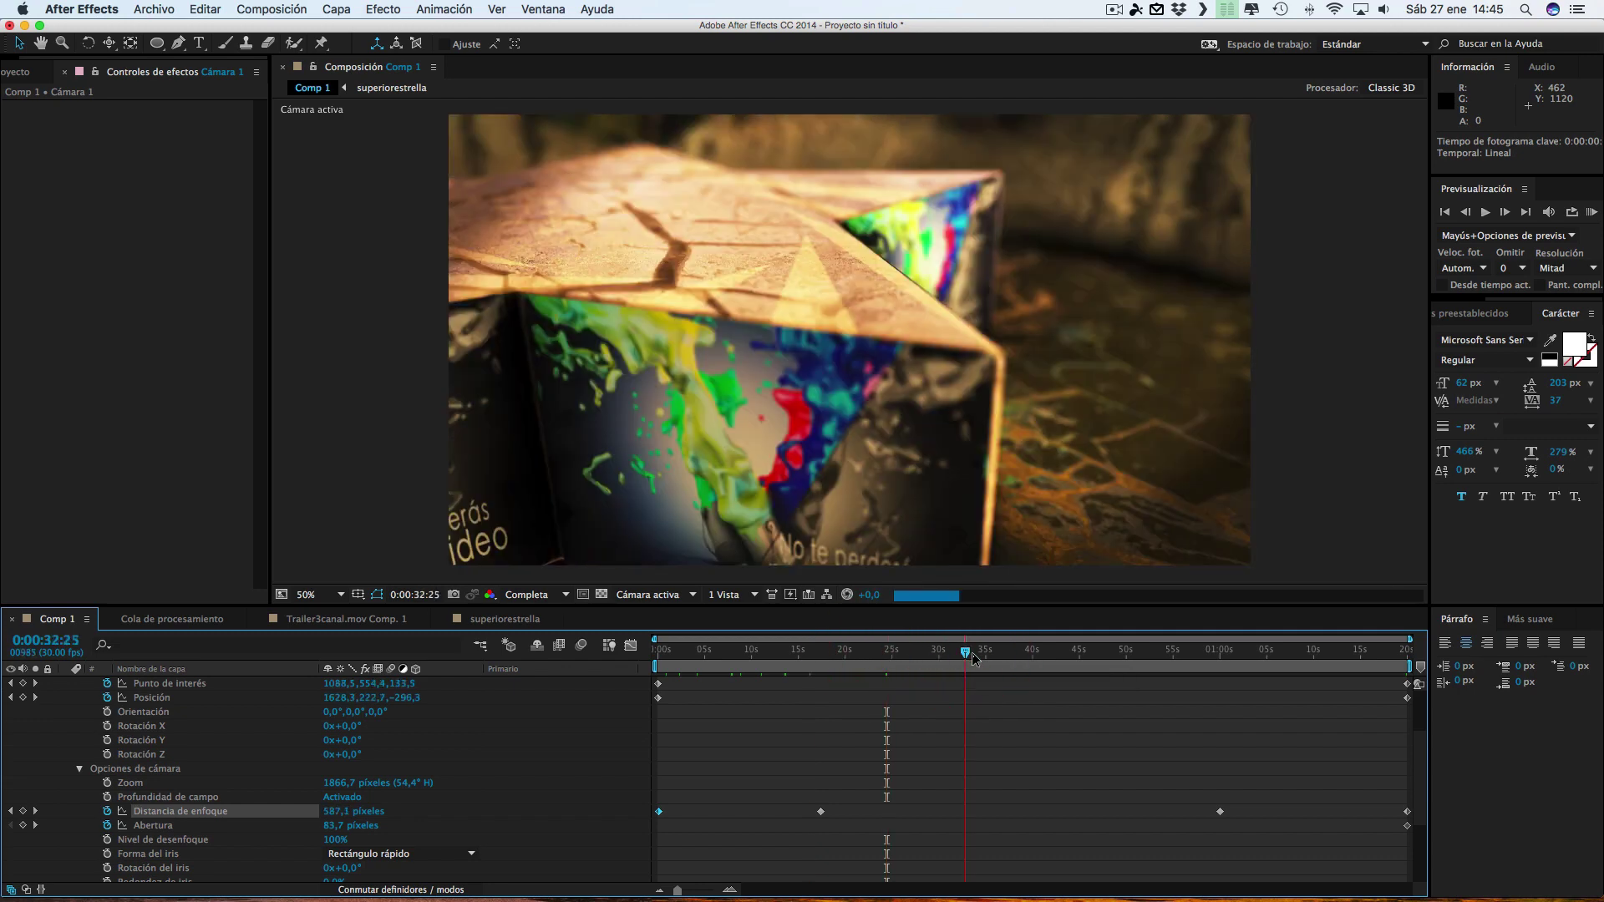
click(1014, 656)
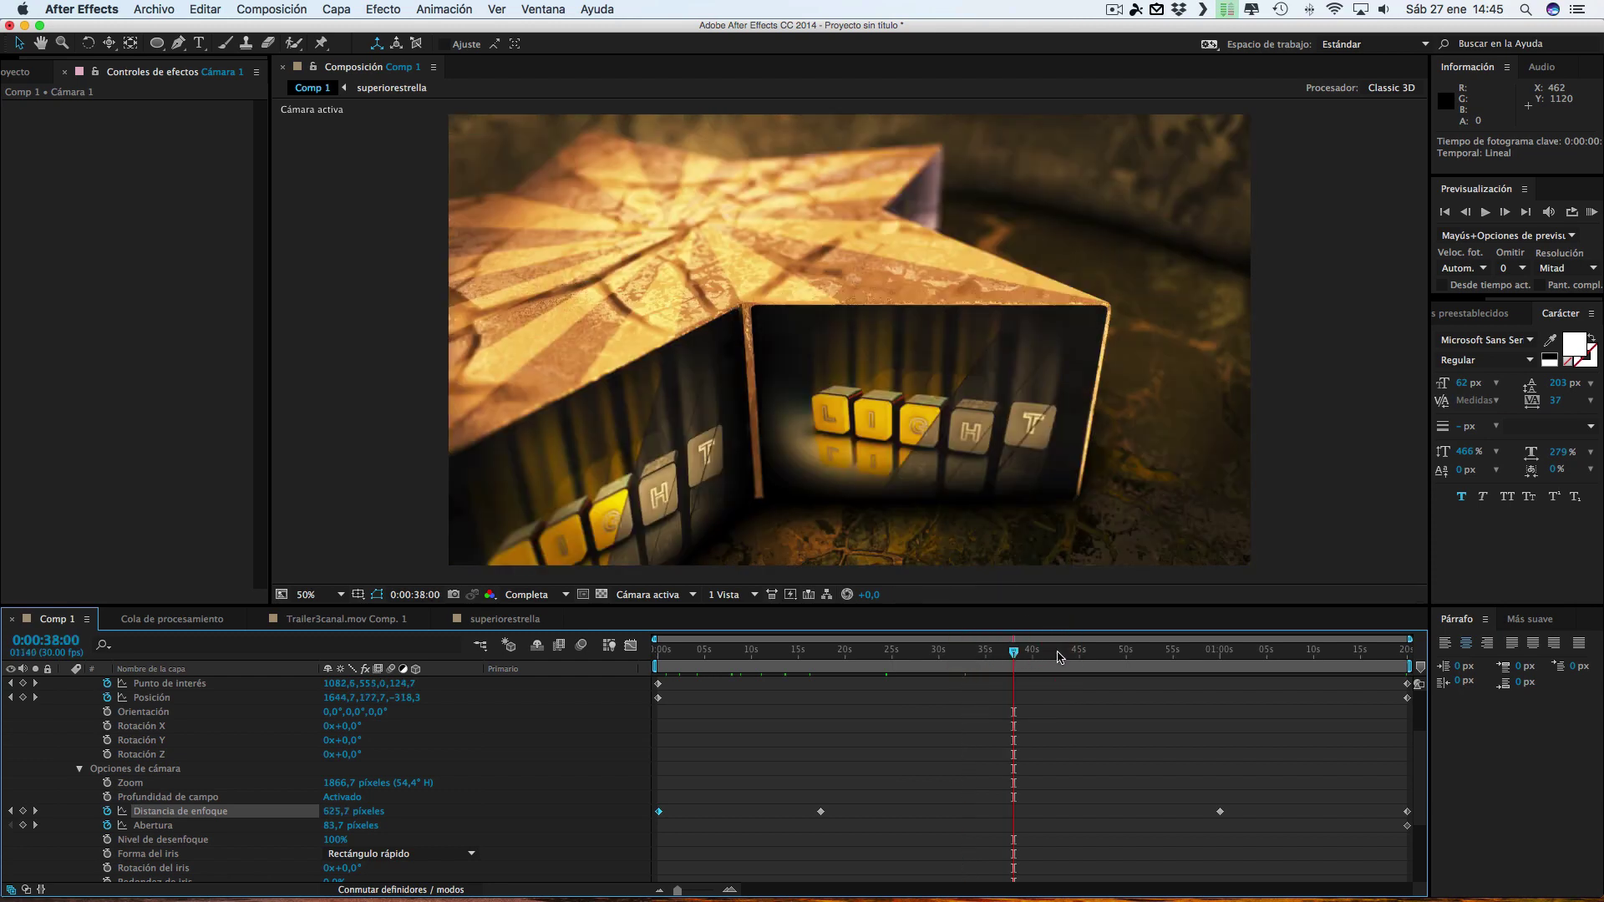
click(1061, 656)
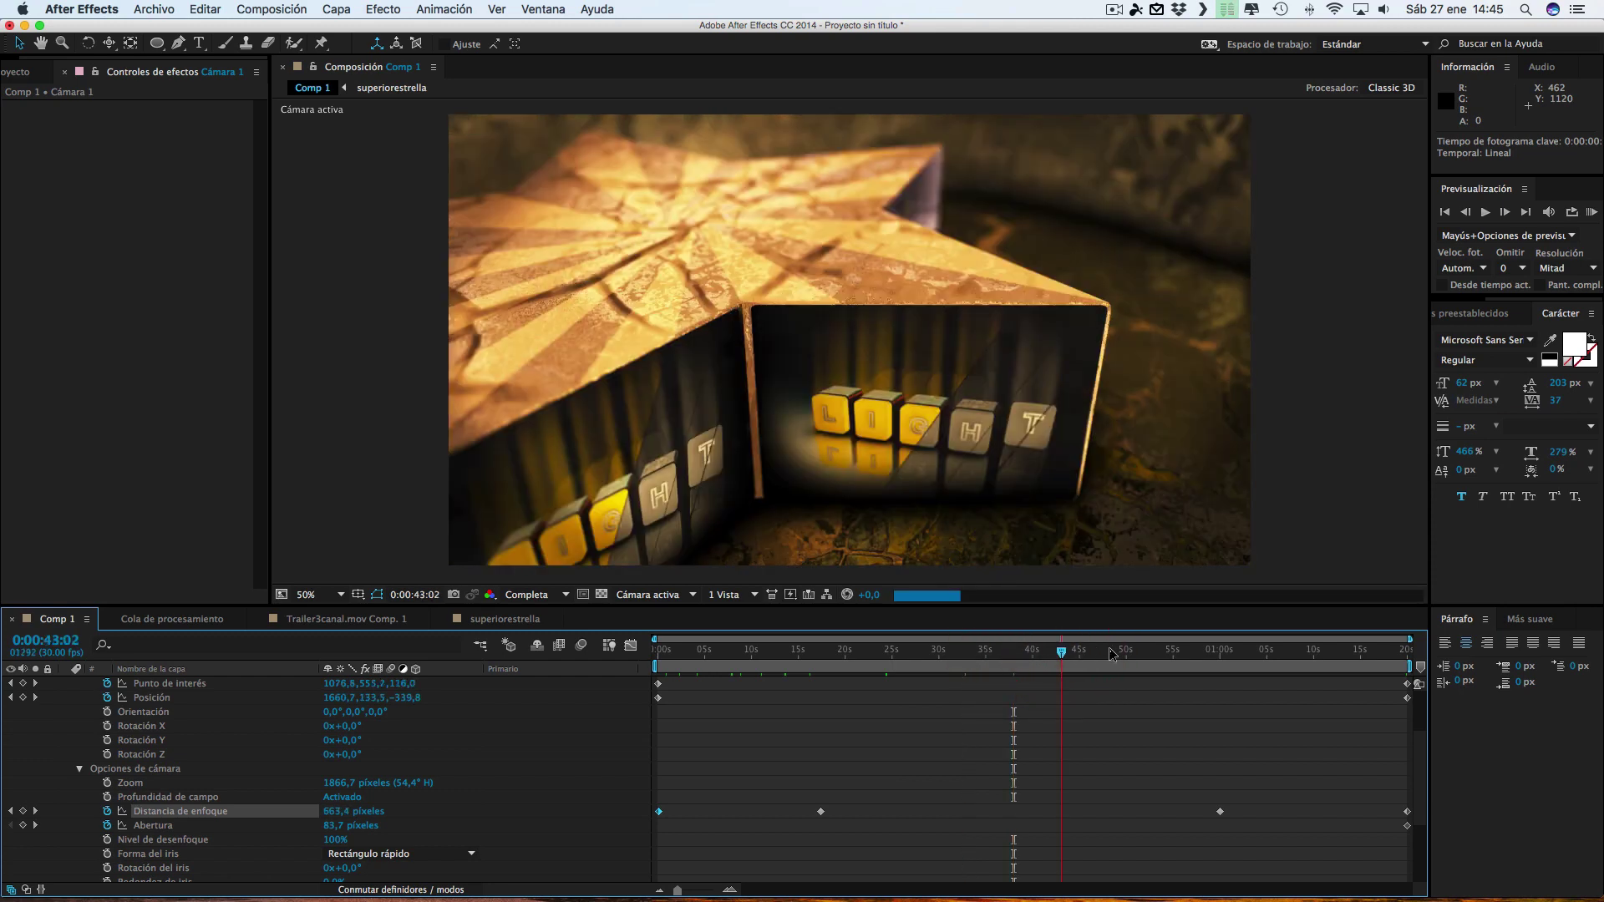
click(1112, 656)
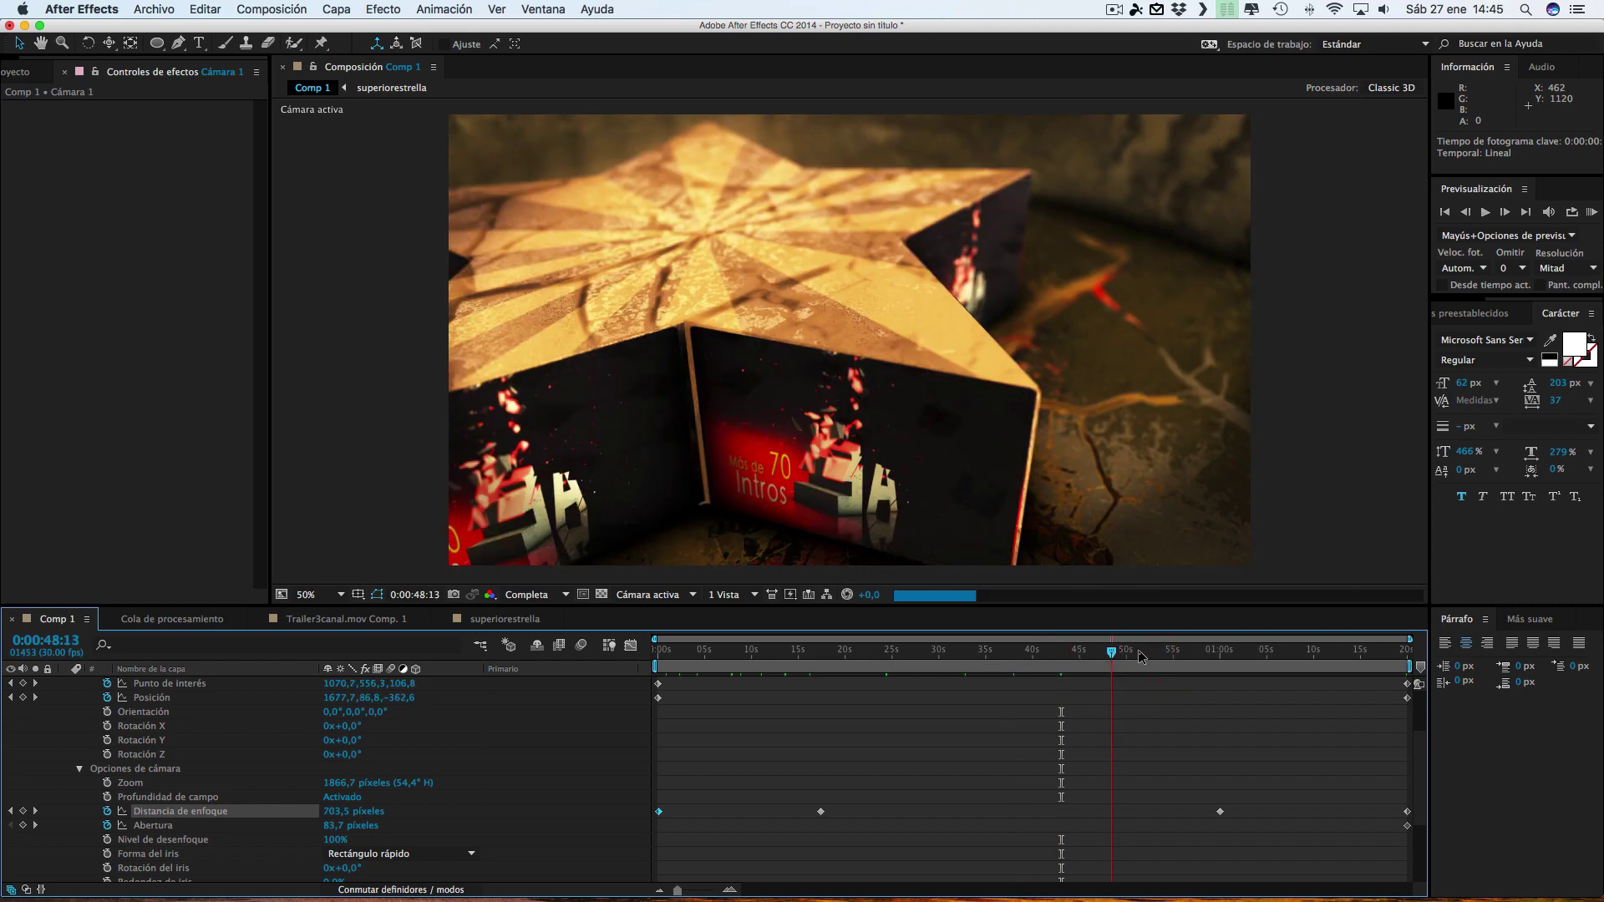
scroll(350, 797, down, 3)
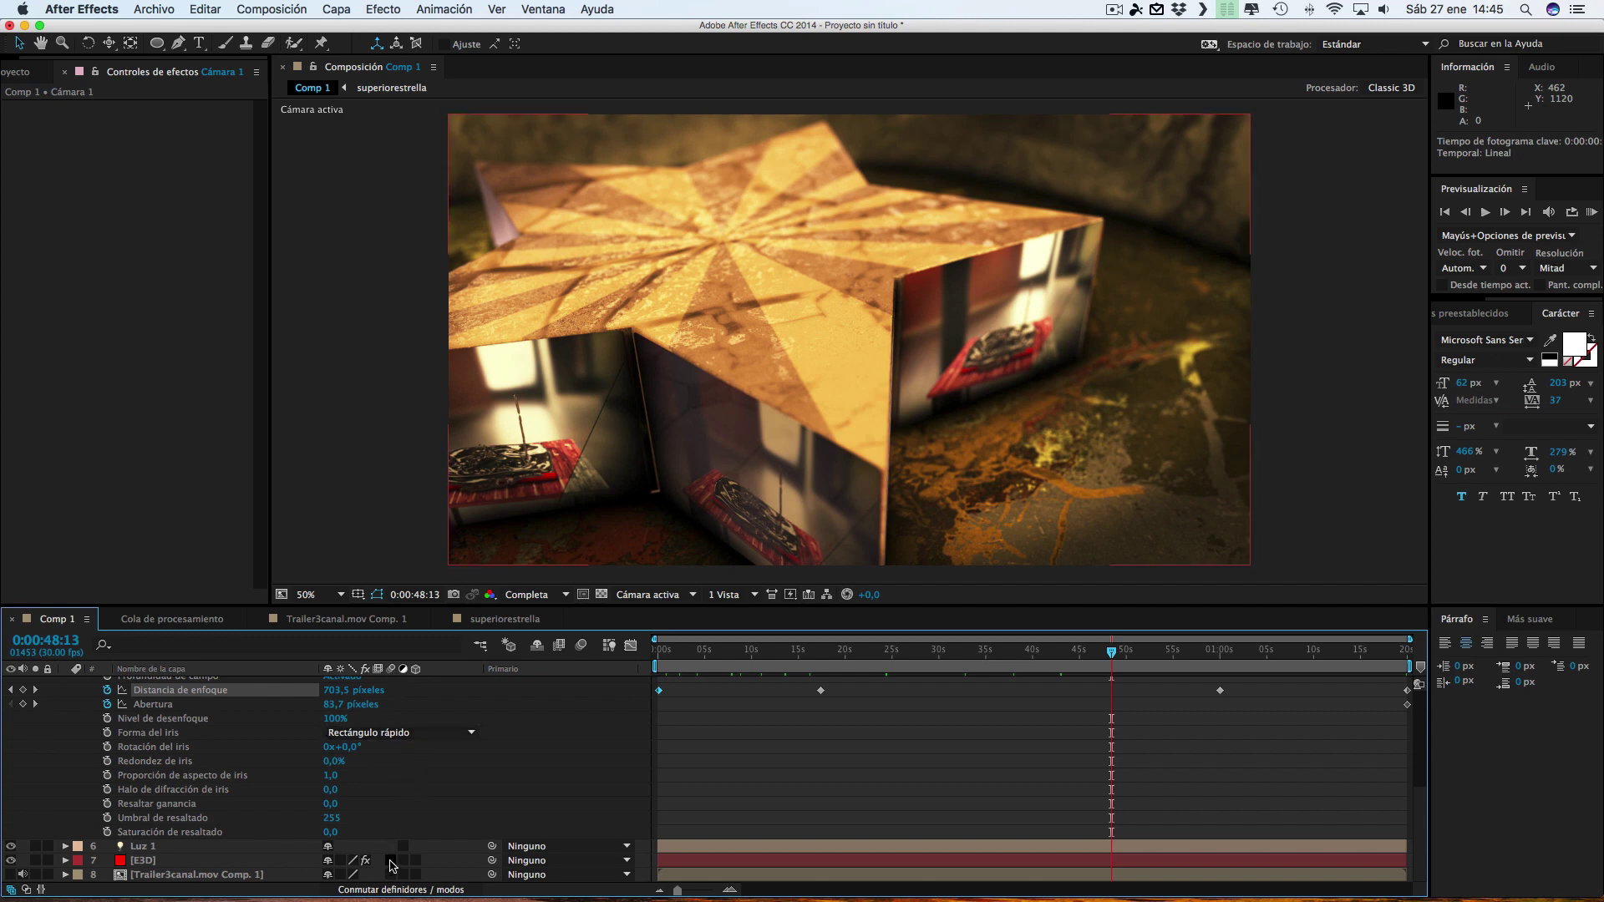
Enable composition motion blur and preview the frames near 39 and 30 seconds
click(583, 652)
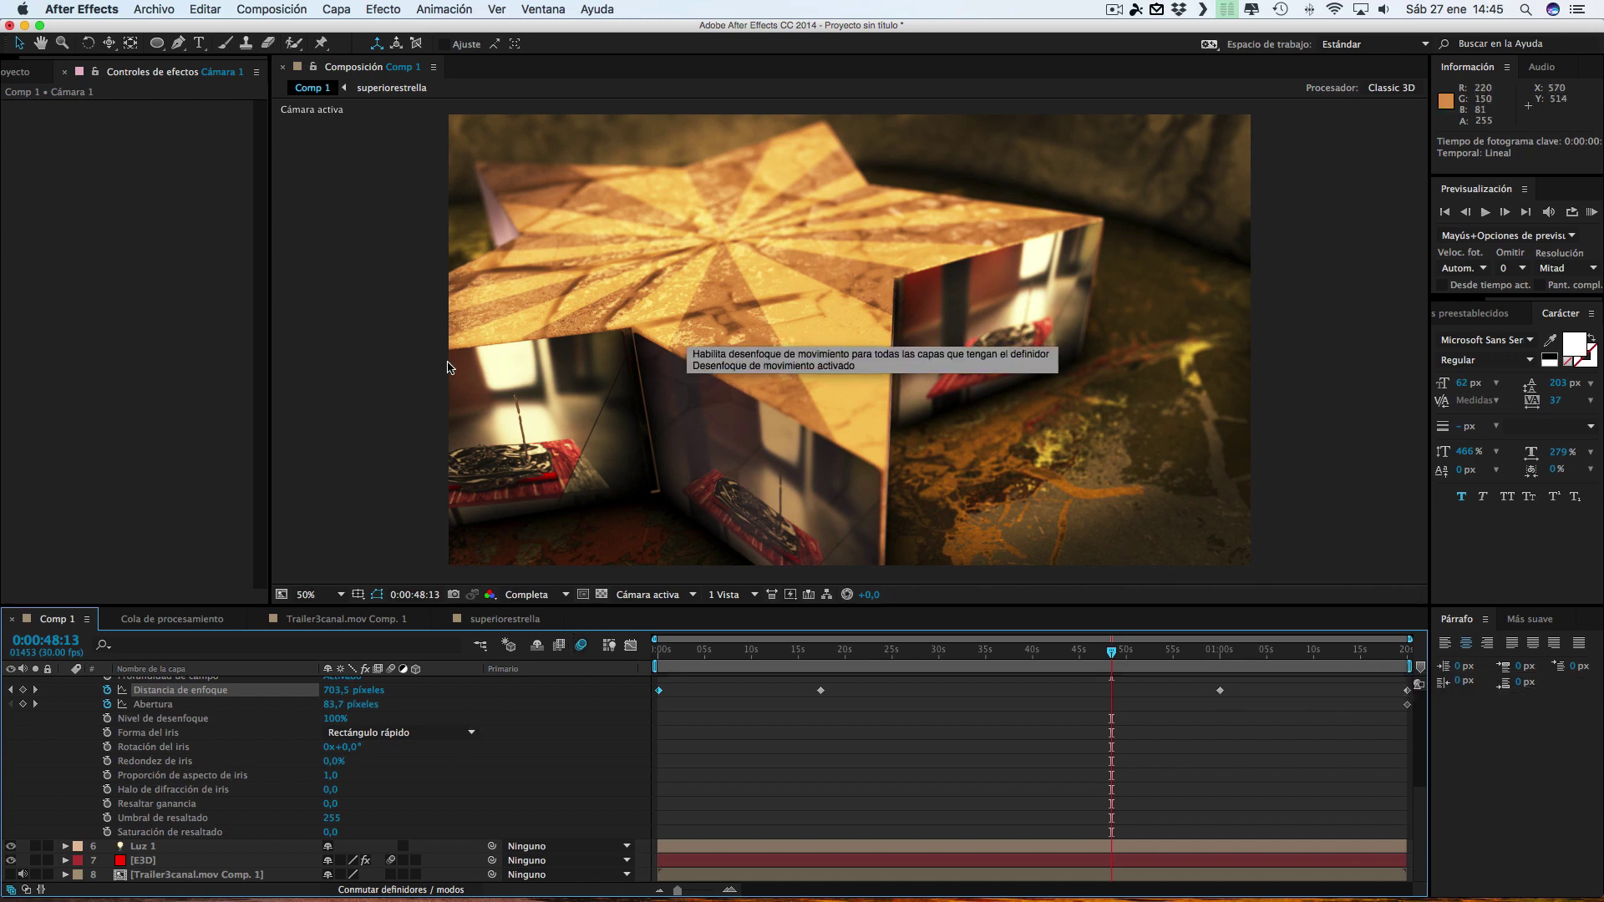
click(1026, 658)
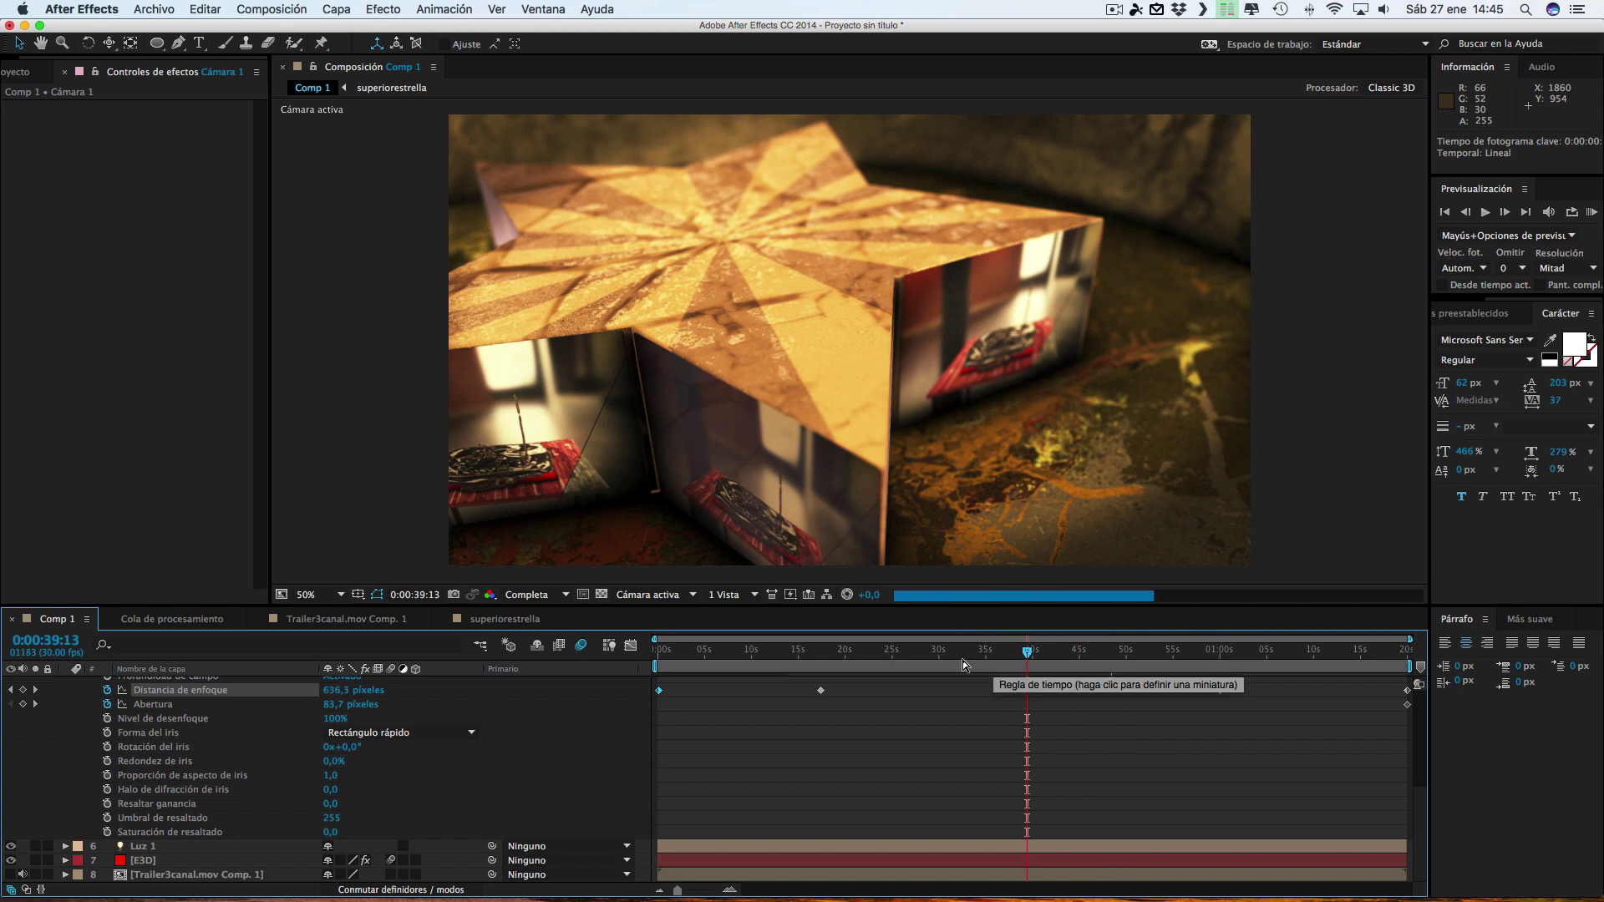
click(937, 660)
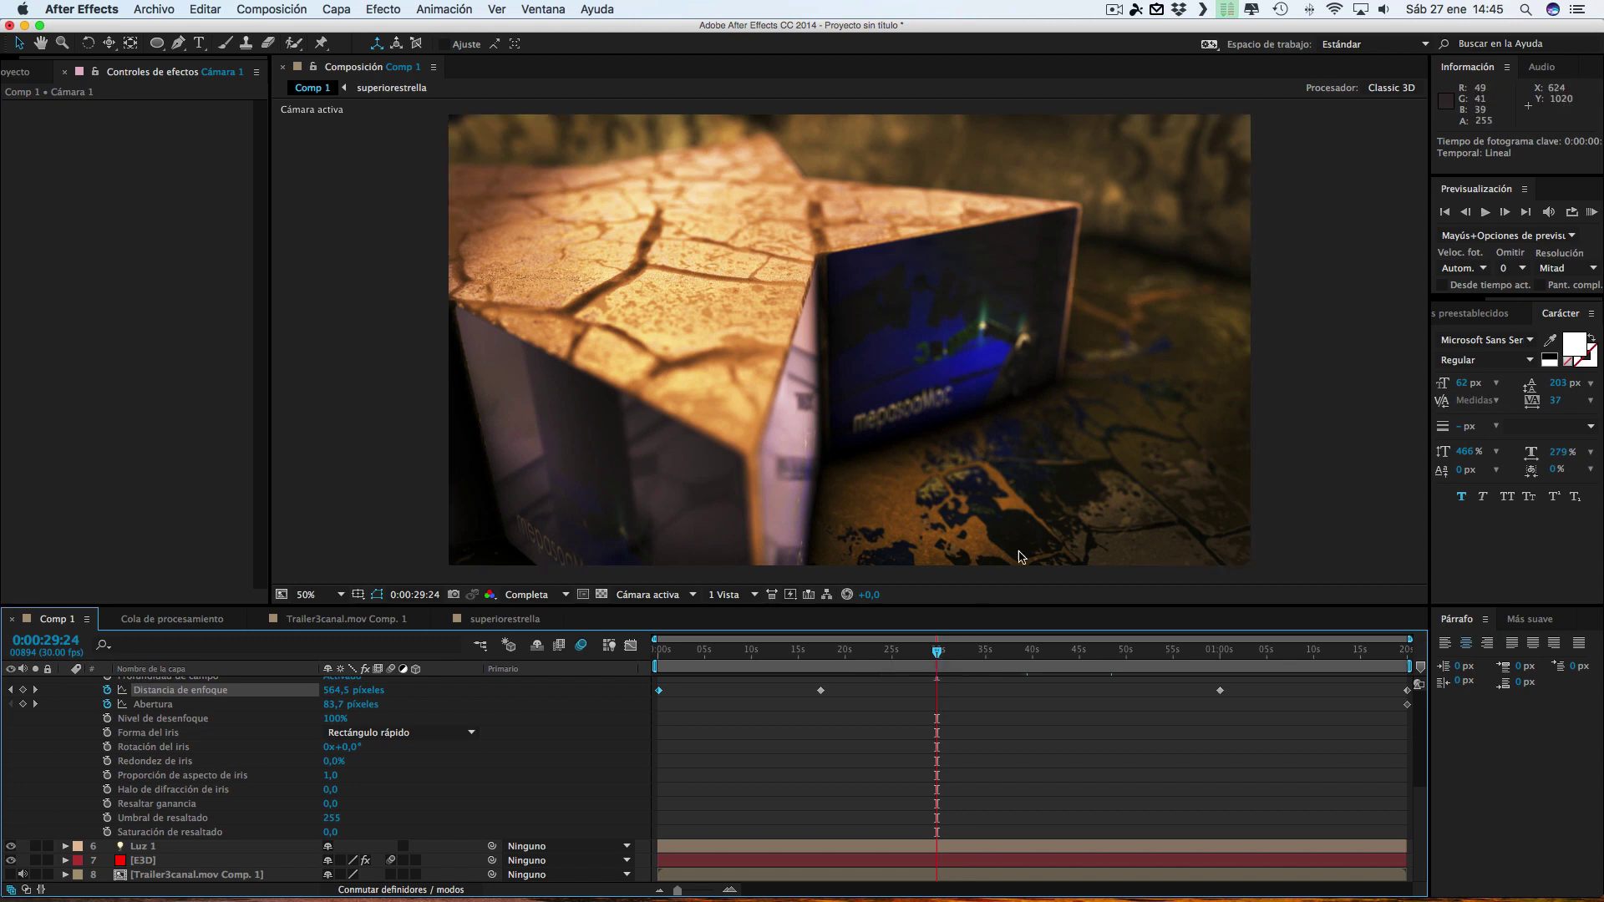
click(1111, 15)
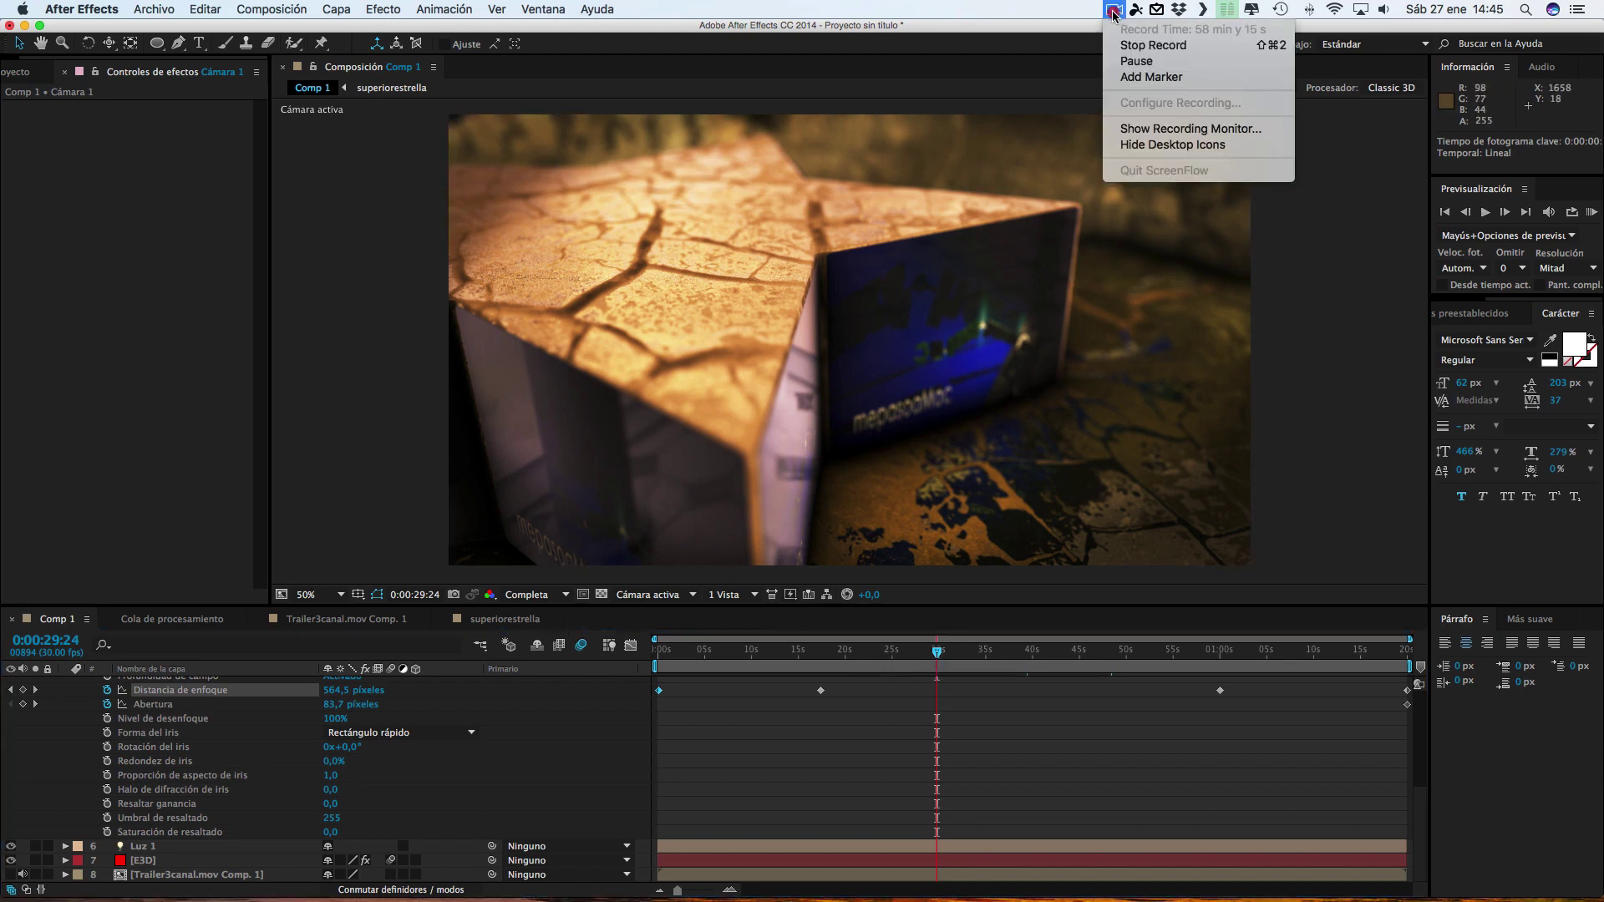